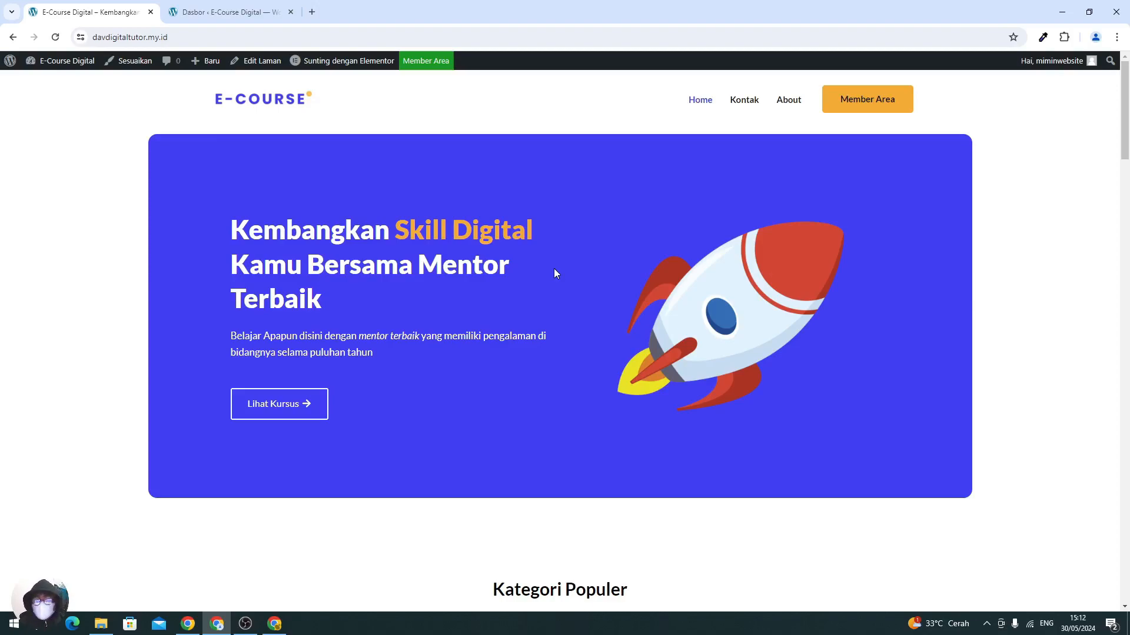
- Look through the E-Course home page from the hero banner down to the bundle packages and return to its beginning
scroll(554, 273, down, 7)
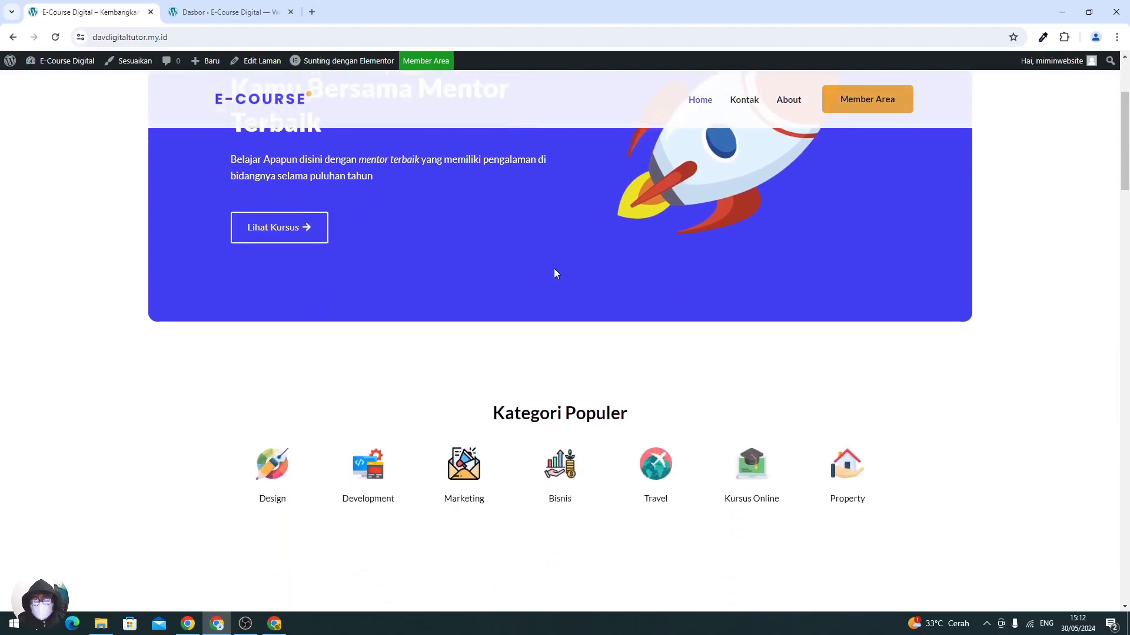
scroll(554, 273, down, 8)
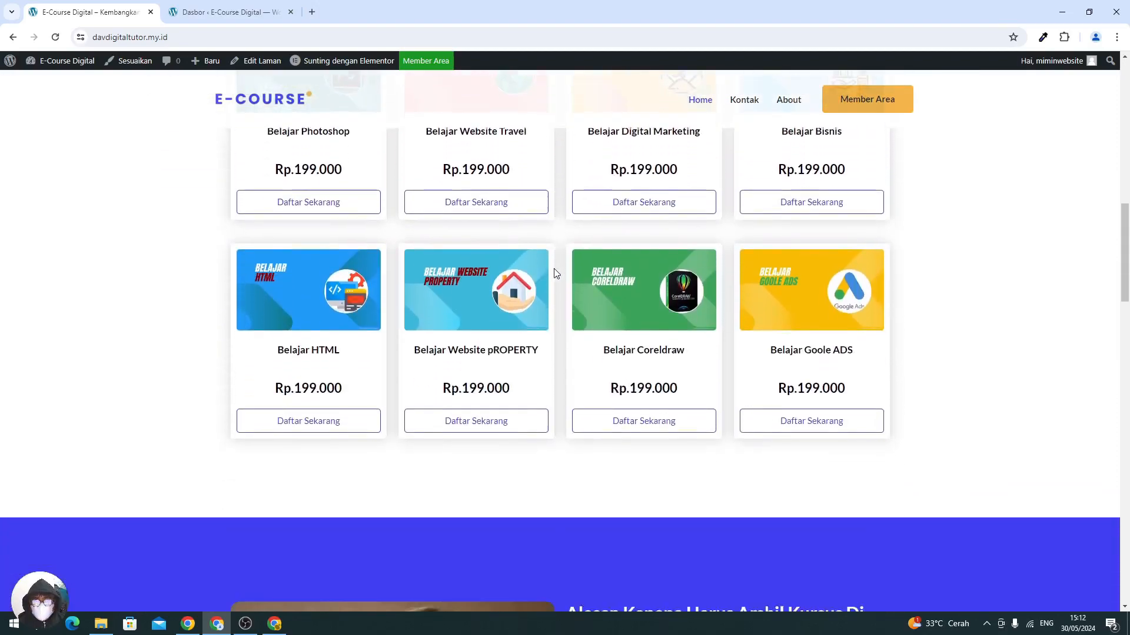
scroll(555, 273, down, 6)
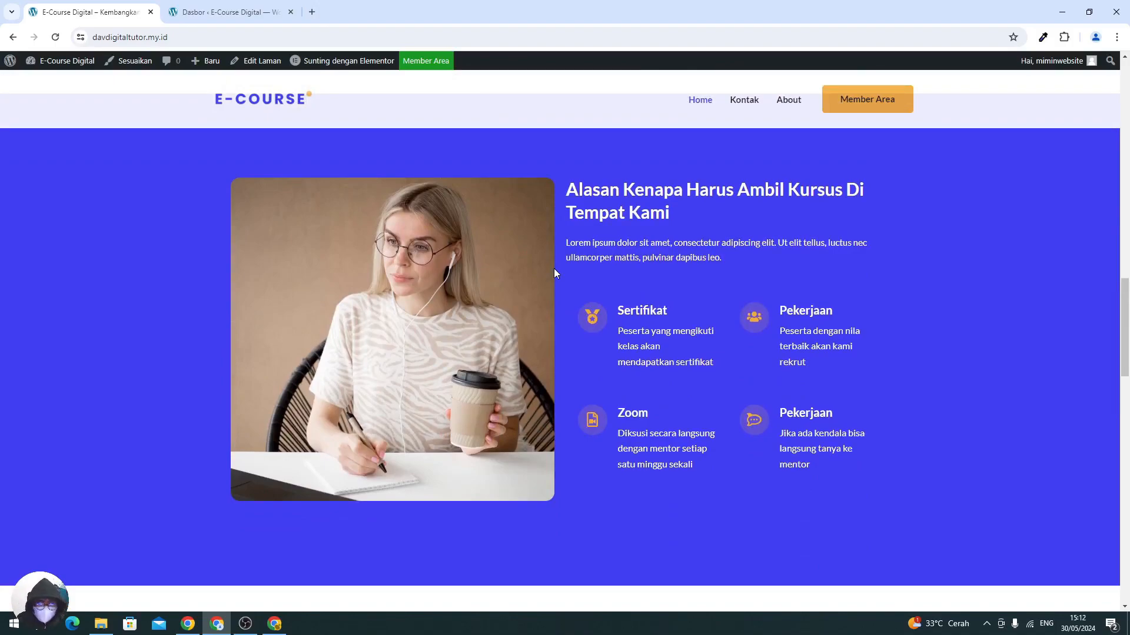
scroll(555, 273, down, 9)
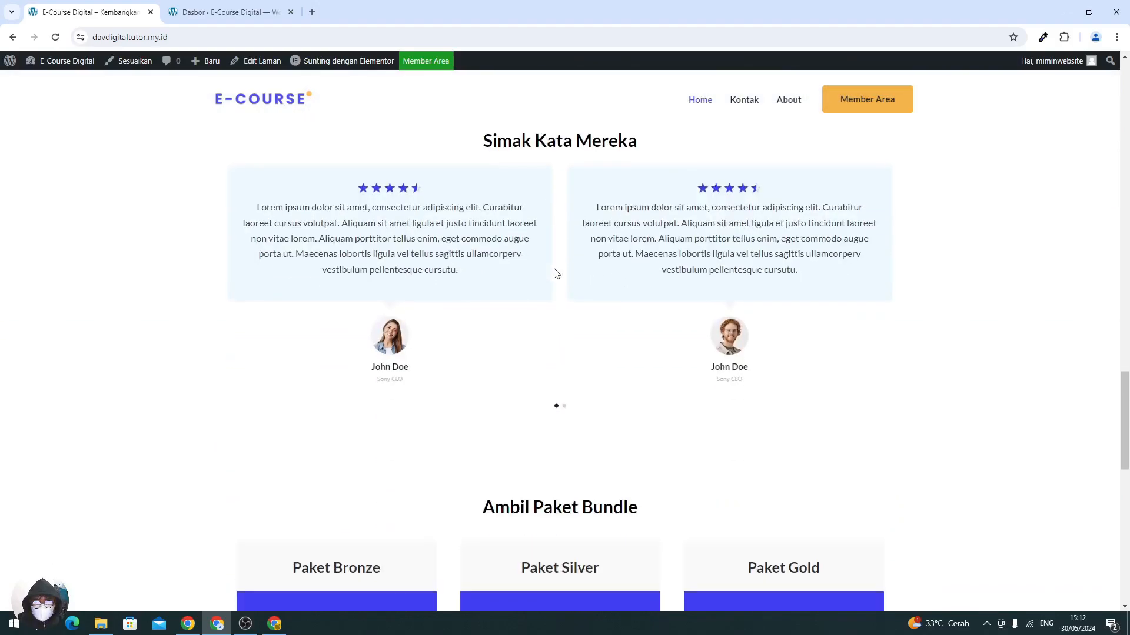
scroll(555, 273, down, 10)
scroll(555, 273, up, 15)
scroll(554, 273, up, 12)
scroll(554, 273, down, 1)
scroll(553, 269, up, 1)
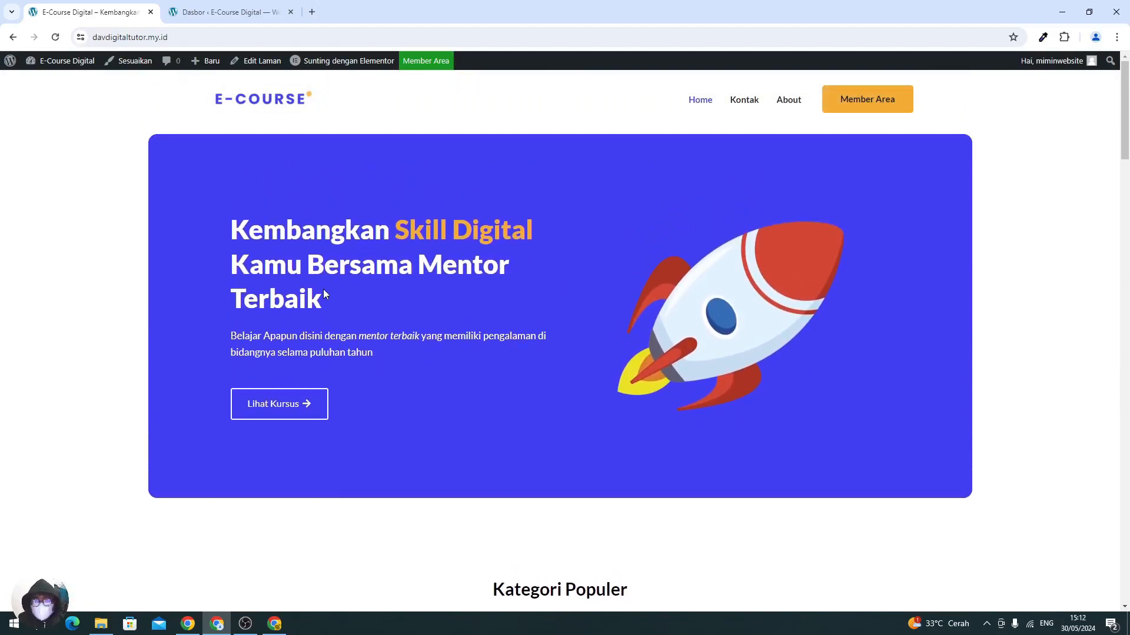
- View the checkout page of the Belajar Website Travel course in a separate tab, and close that tab
scroll(324, 293, down, 5)
scroll(346, 311, down, 5)
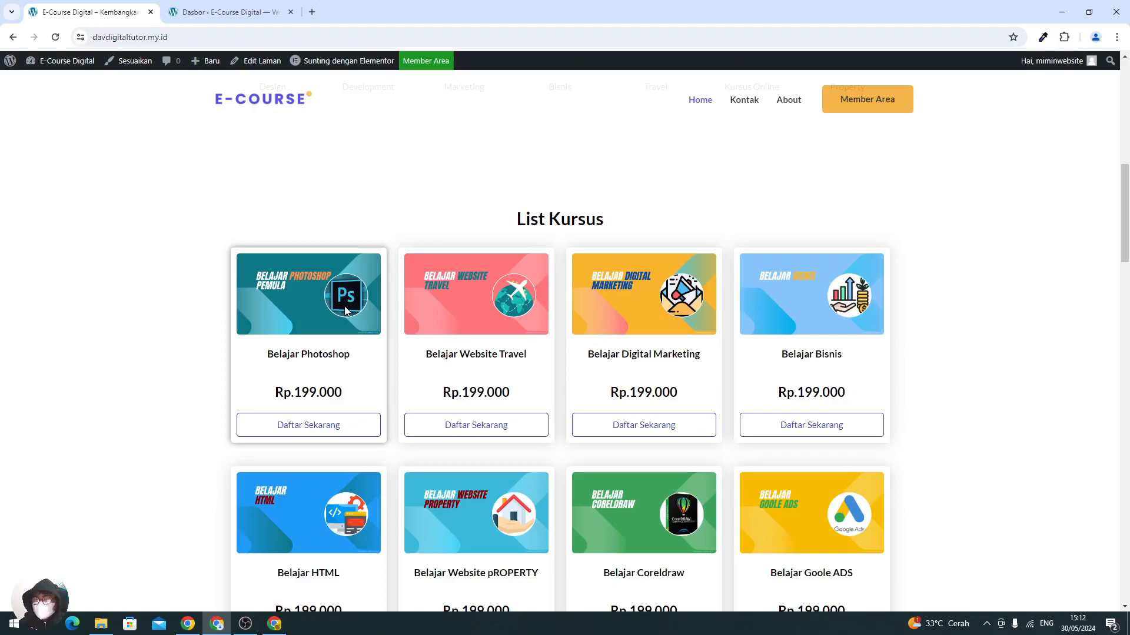
click(328, 422)
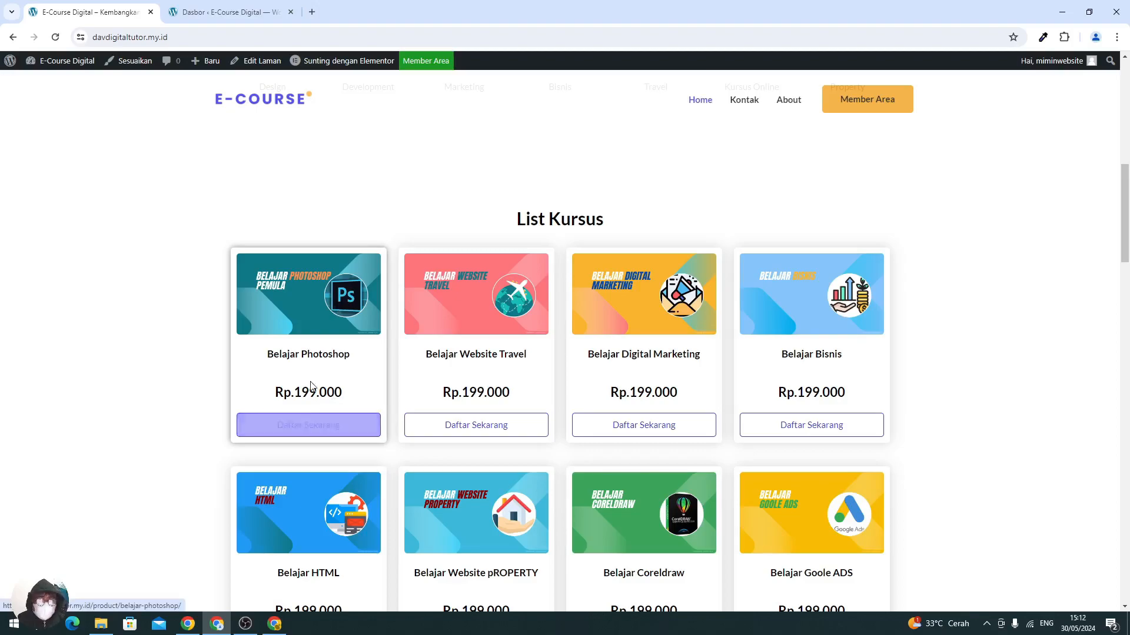
right_click(483, 423)
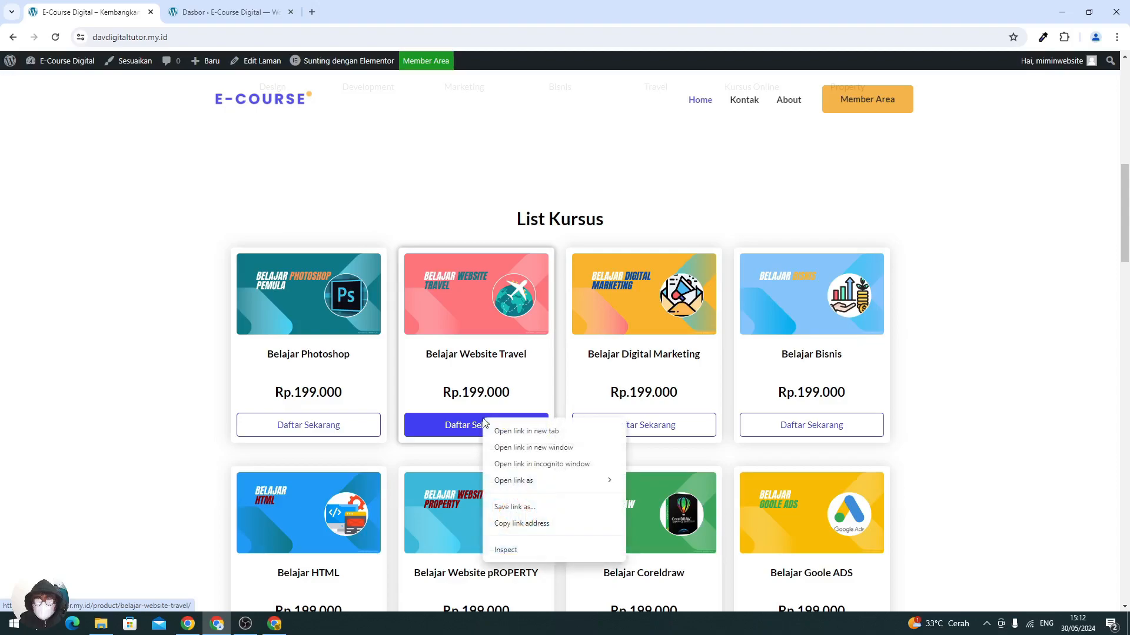
click(512, 431)
click(239, 21)
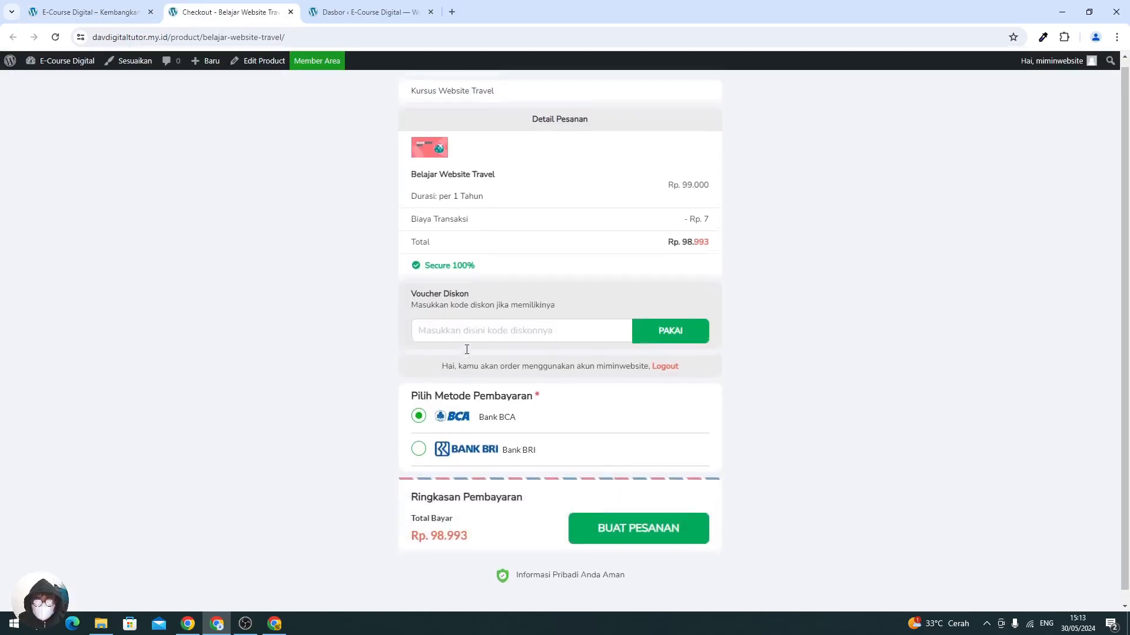
click(290, 12)
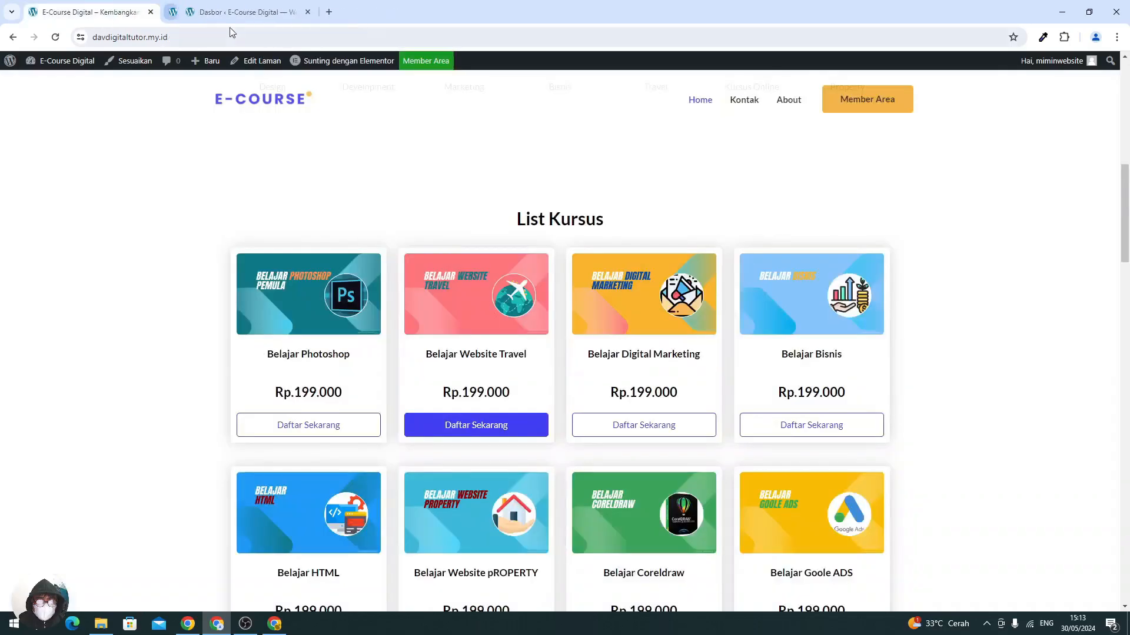
- Examine the home page's Ambil Paket Bundle pricing packages and the Mentor Di Kelas Kami section
scroll(189, 228, down, 5)
scroll(189, 227, down, 15)
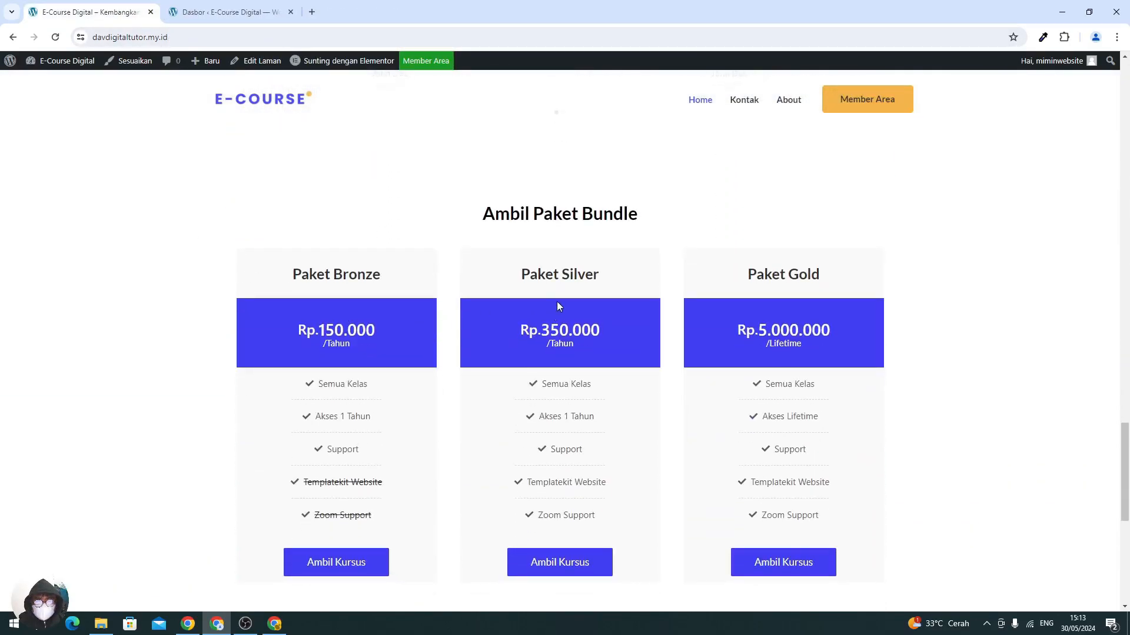
scroll(559, 299, down, 2)
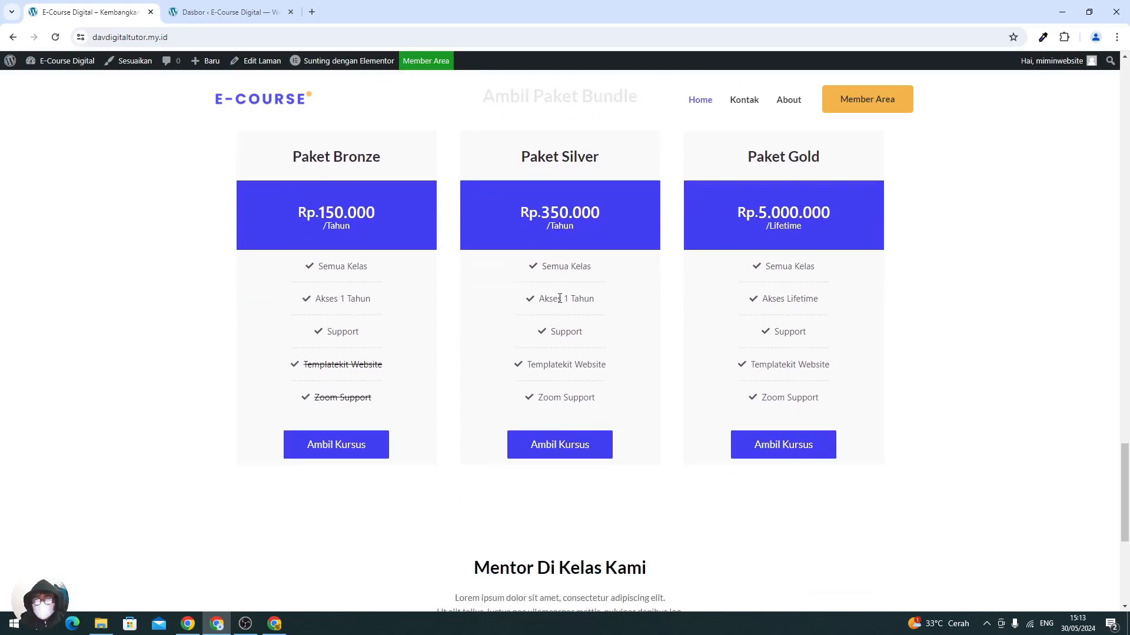
scroll(559, 298, up, 1)
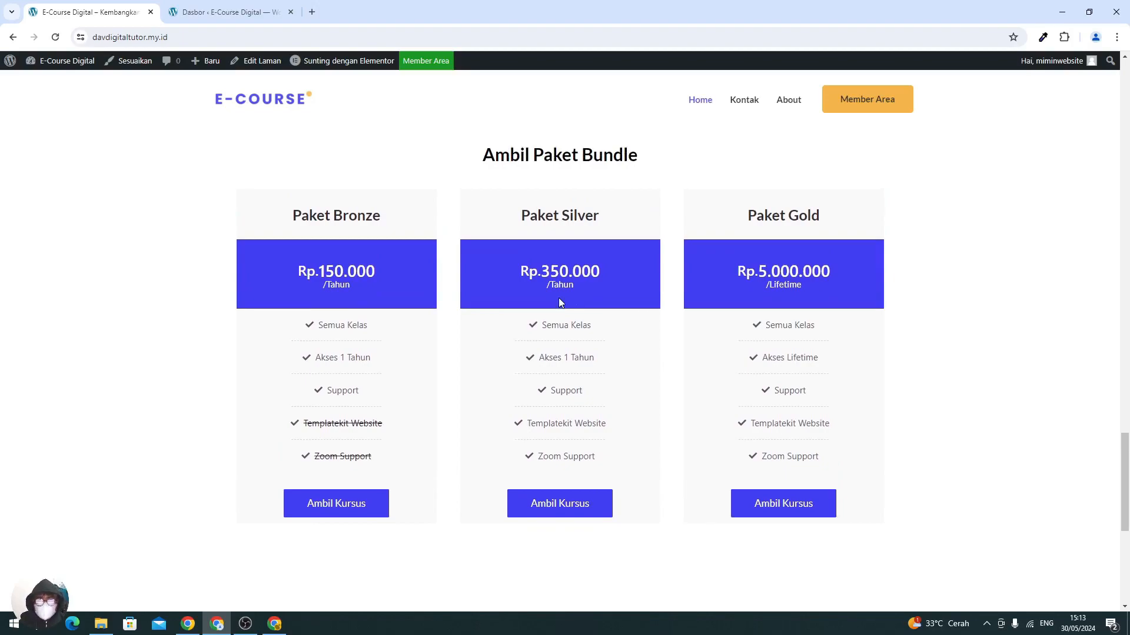
scroll(559, 298, up, 15)
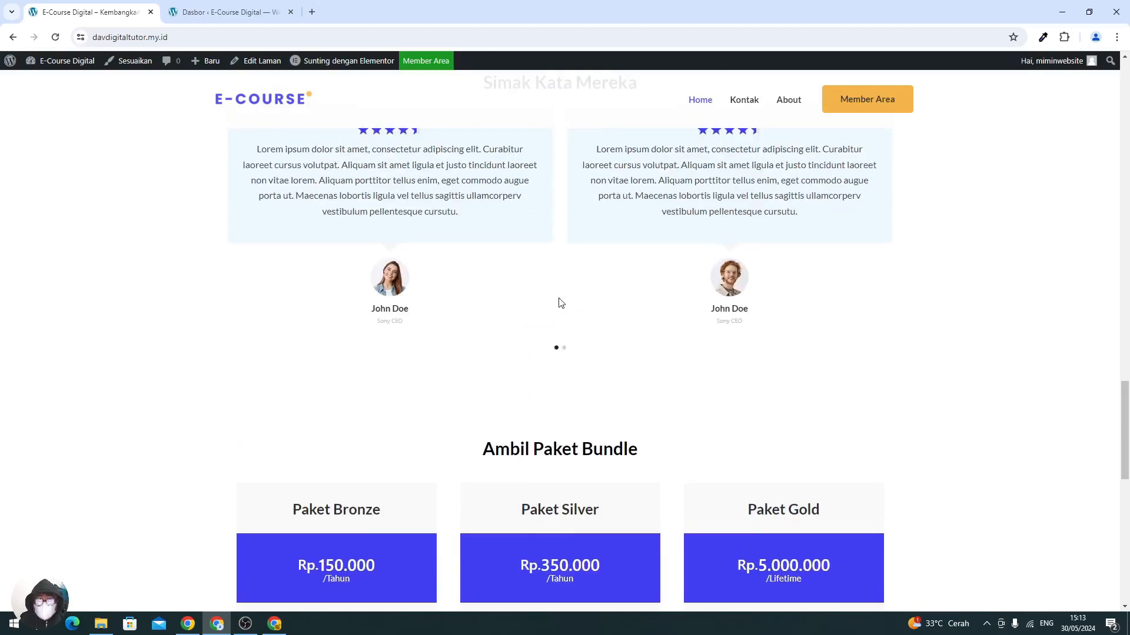
scroll(544, 320, down, 15)
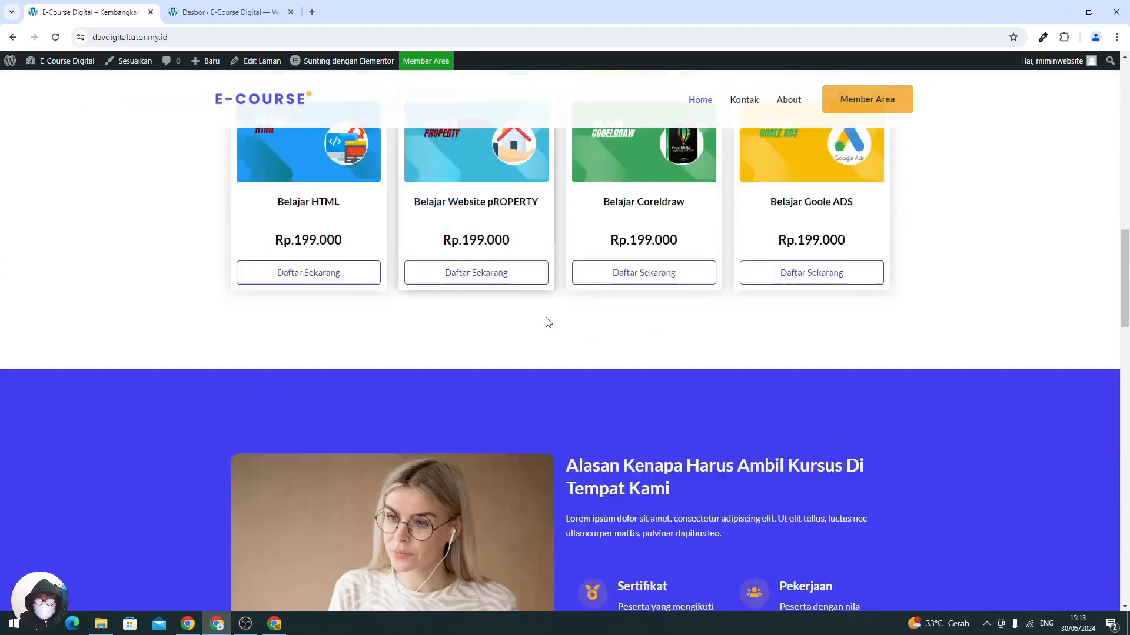
scroll(546, 327, down, 2)
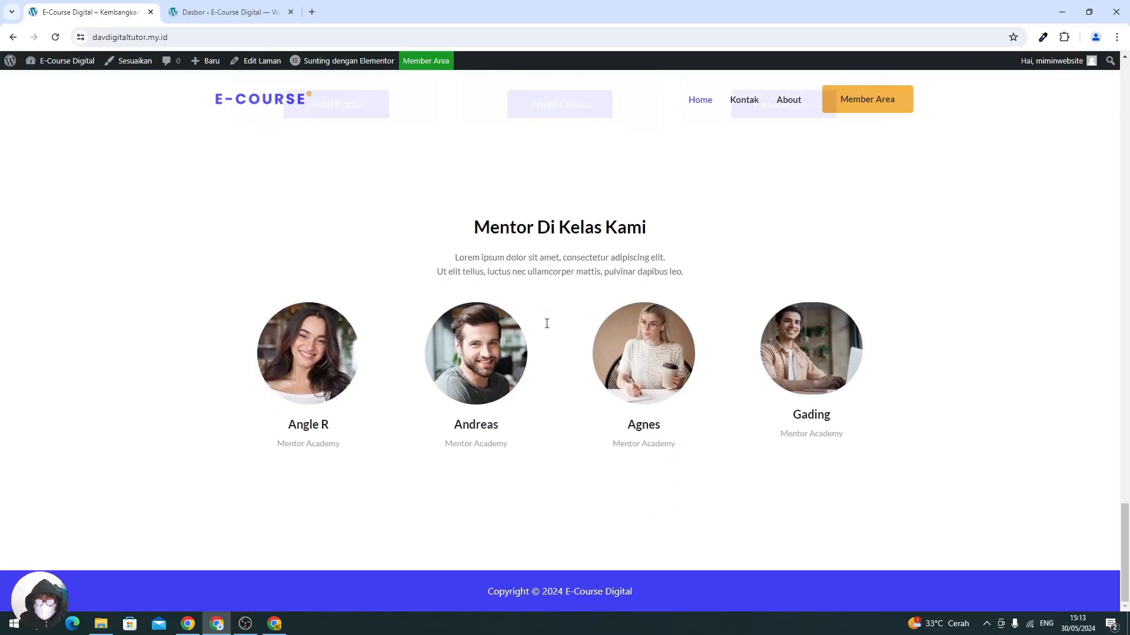
scroll(546, 327, up, 6)
scroll(546, 327, down, 5)
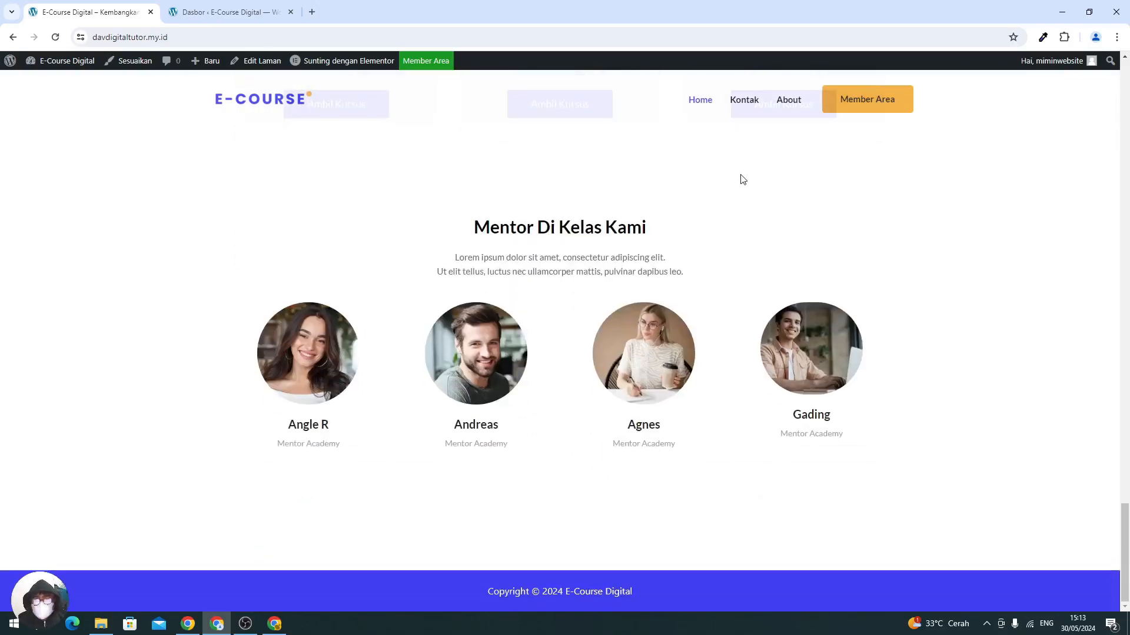
- View the site's Kontak page with its contact form, and open the About page
click(740, 109)
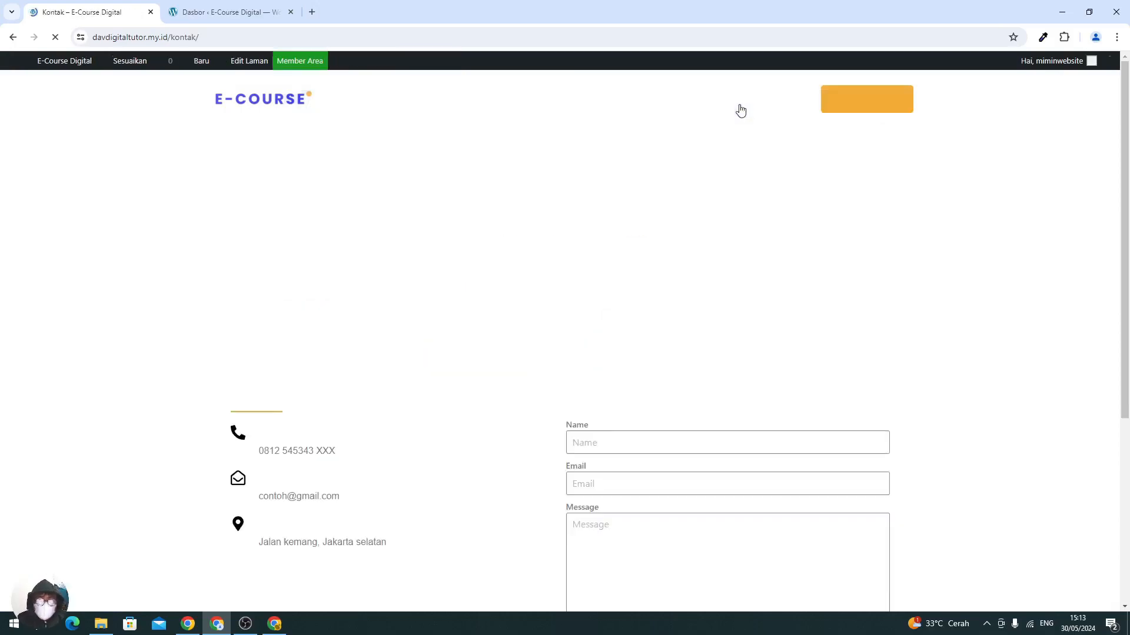
scroll(740, 109, down, 5)
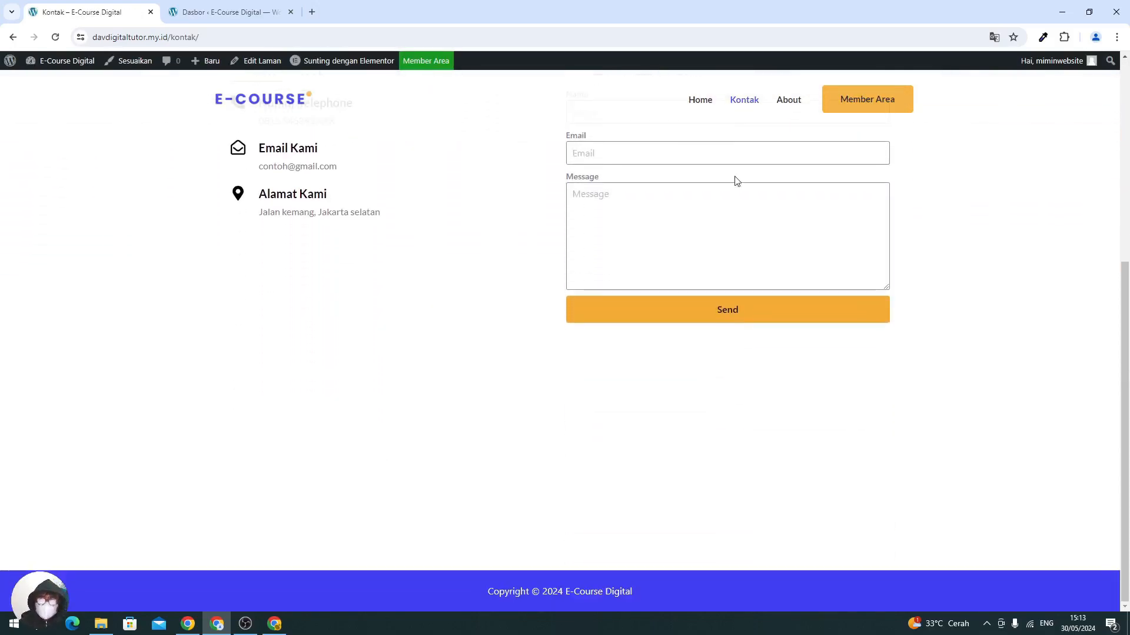
scroll(735, 182, up, 5)
click(787, 109)
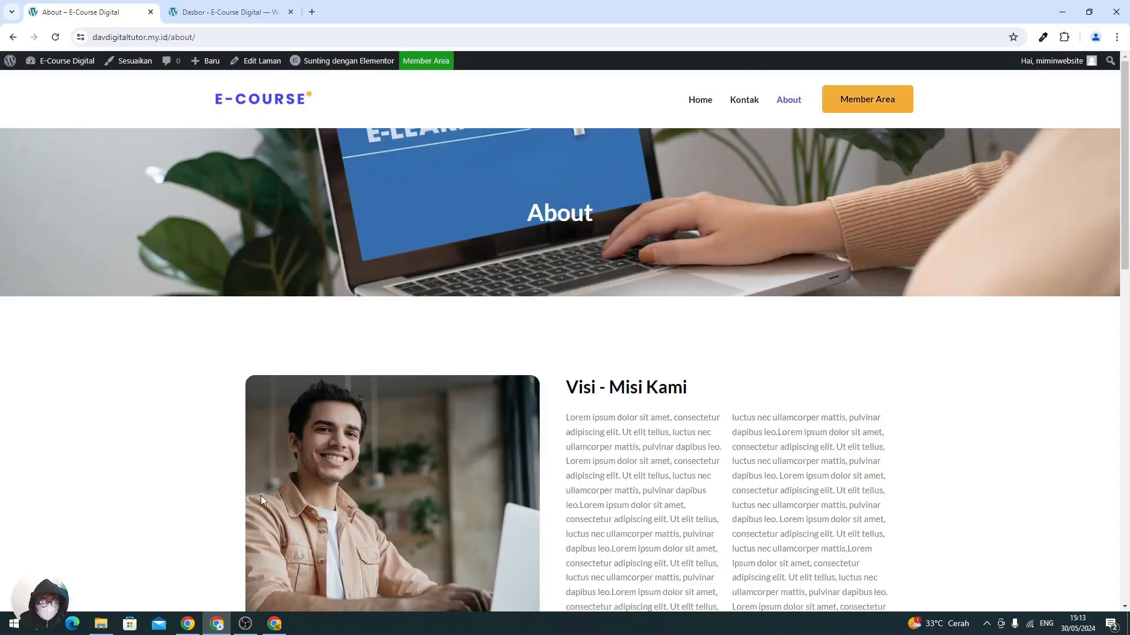
- Switch to the member's browser window and view its home page, member login page and Akses page
click(274, 624)
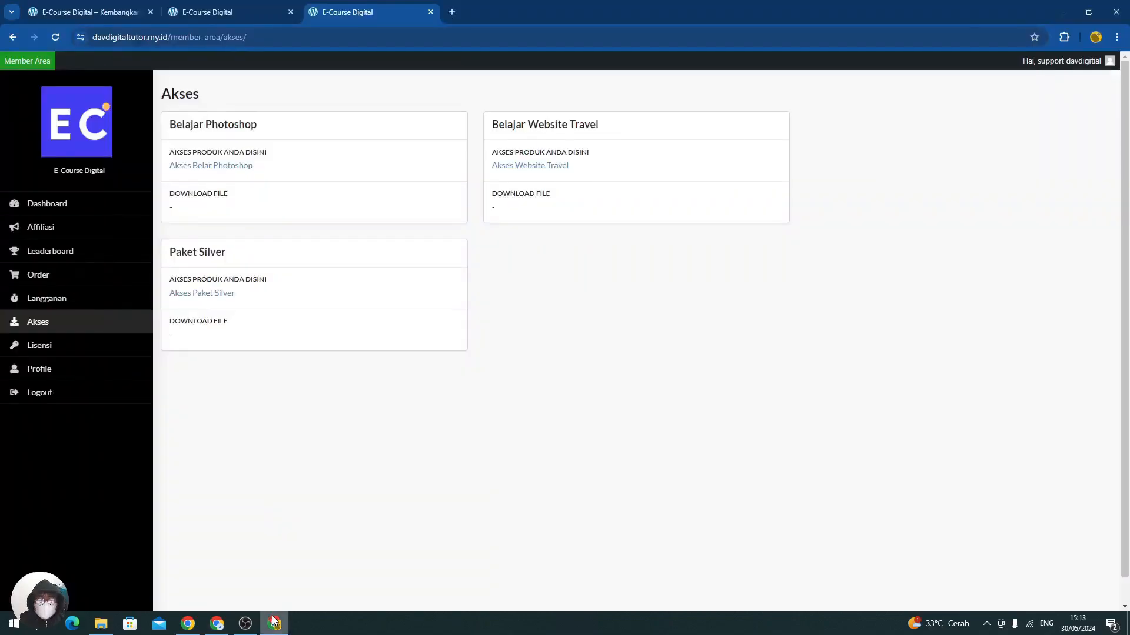
click(84, 18)
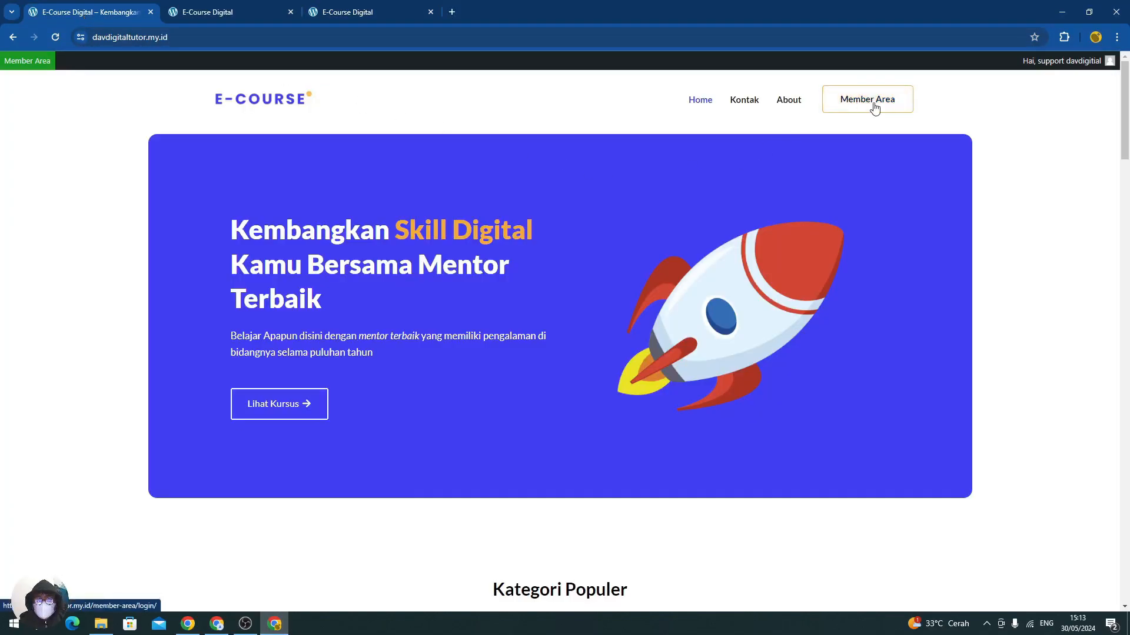
click(233, 20)
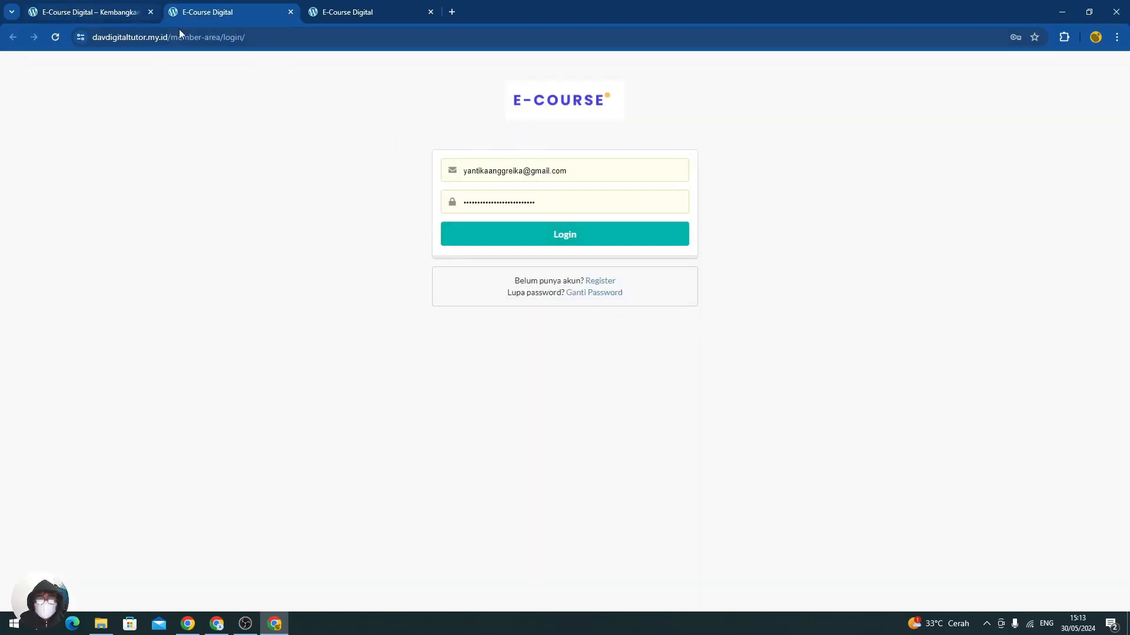
click(332, 15)
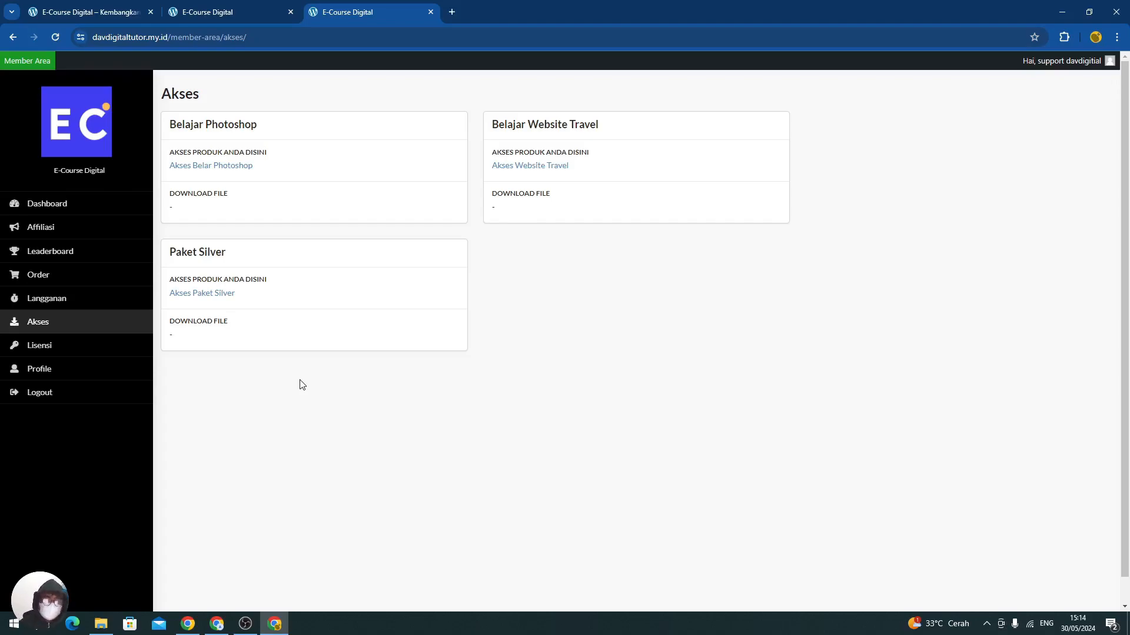
- Open Akses Website Travel in a new tab, look over its video lessons, and close the tab
right_click(513, 171)
click(540, 179)
click(471, 14)
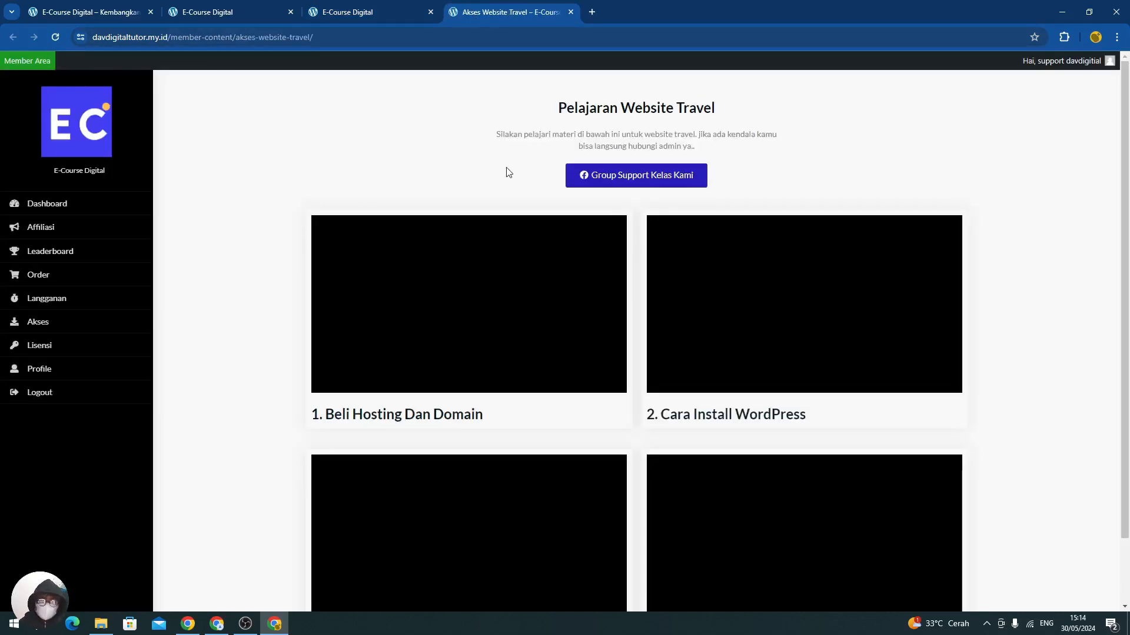
scroll(505, 174, down, 1)
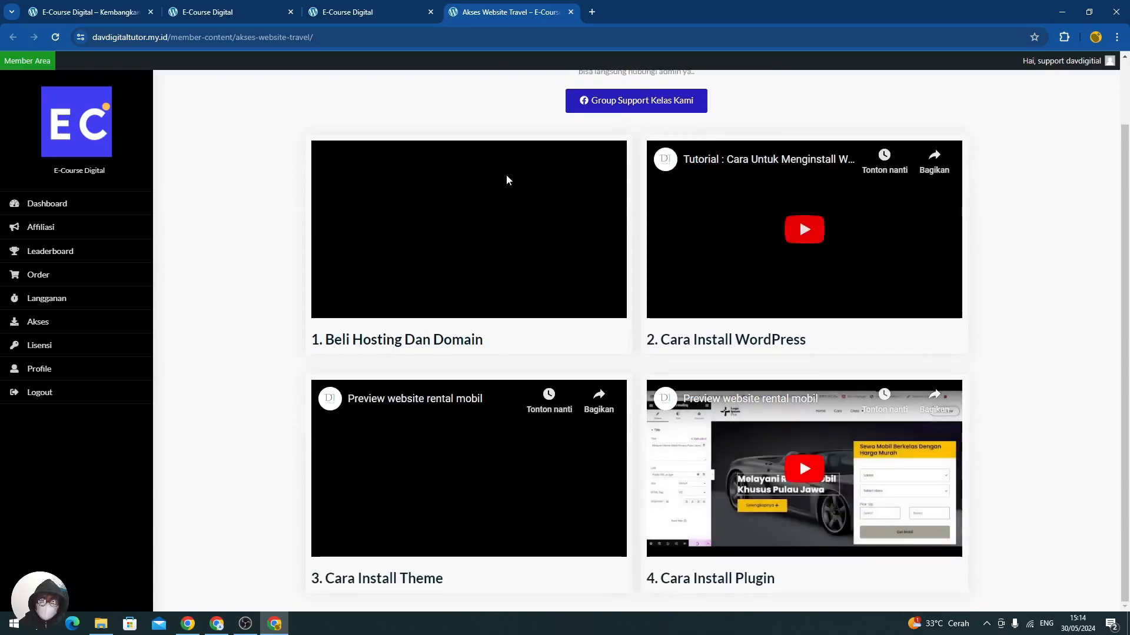
scroll(507, 180, up, 1)
scroll(529, 118, up, 1)
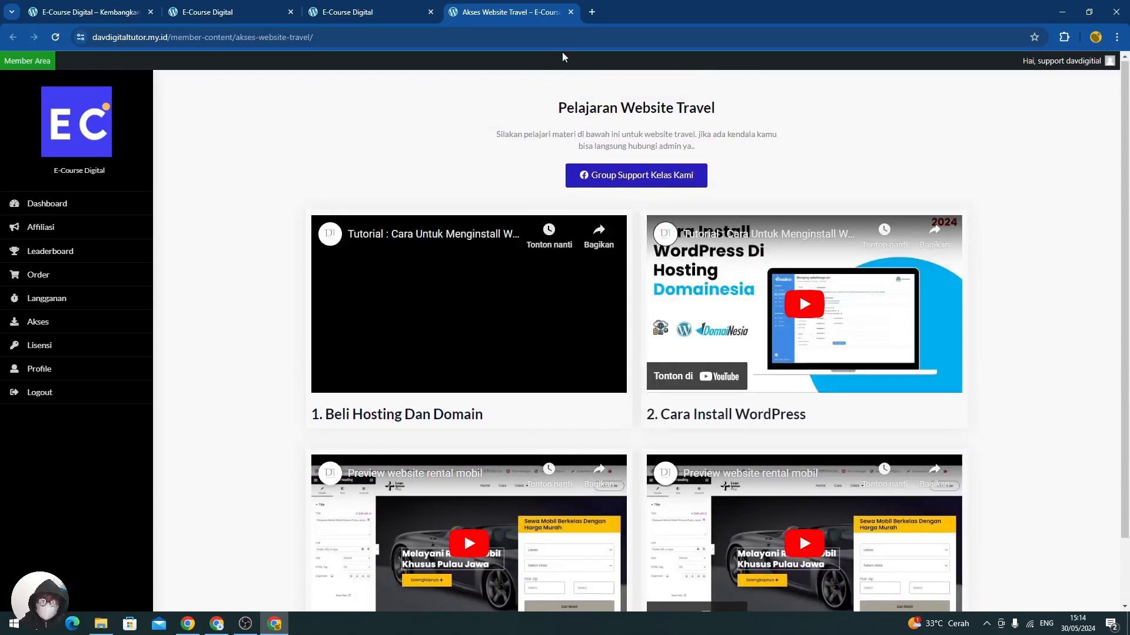
click(570, 12)
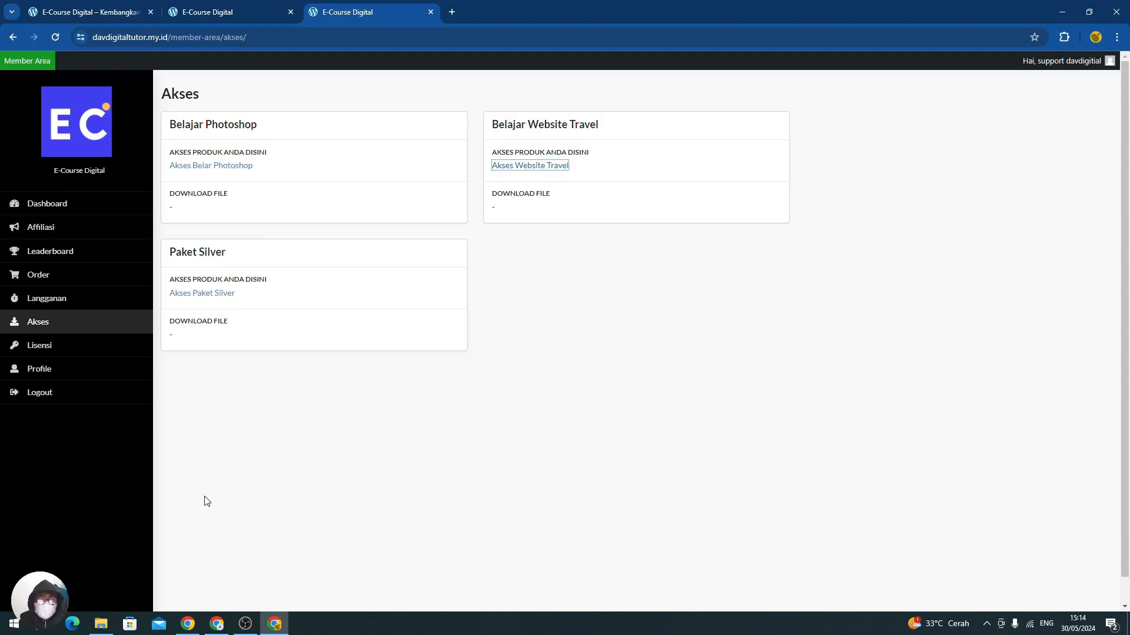
- Open the Akses Paket Silver course materials from the Paket Silver card in a new tab and view them
right_click(196, 300)
click(239, 305)
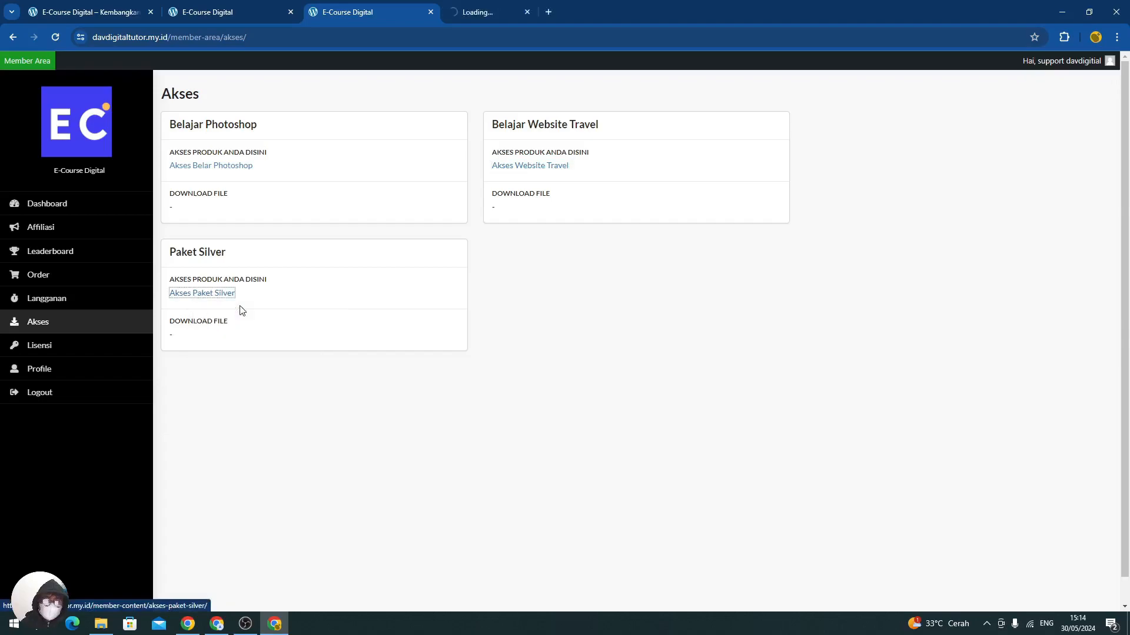
click(457, 11)
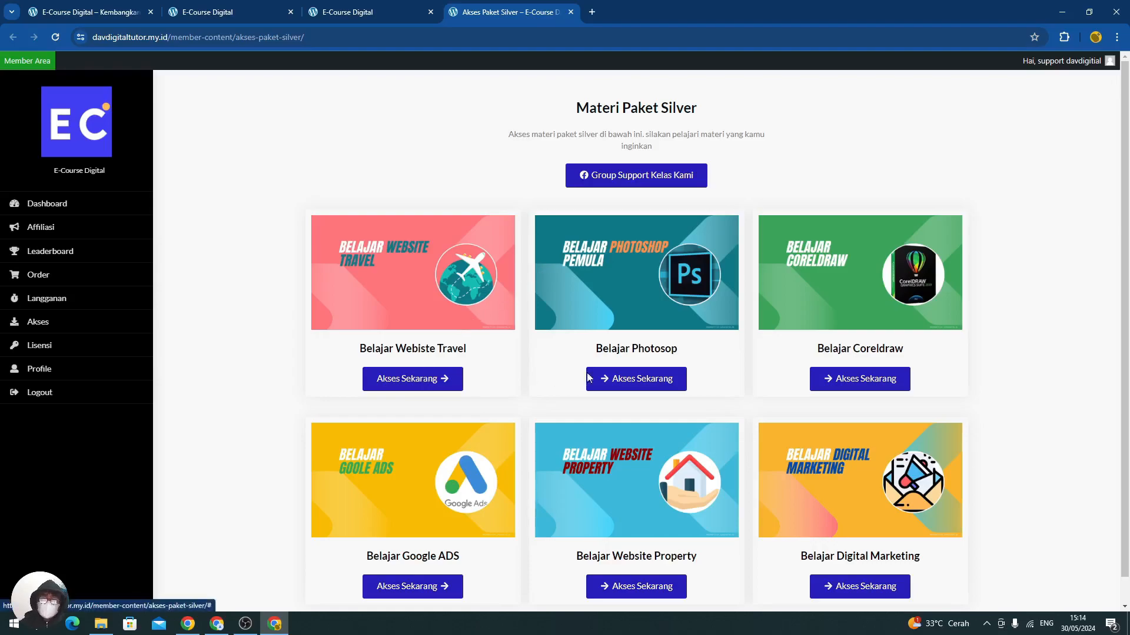
- Open the Belajar Photoshop course from the Paket Silver materials in a new tab and examine its address and video lessons
right_click(612, 379)
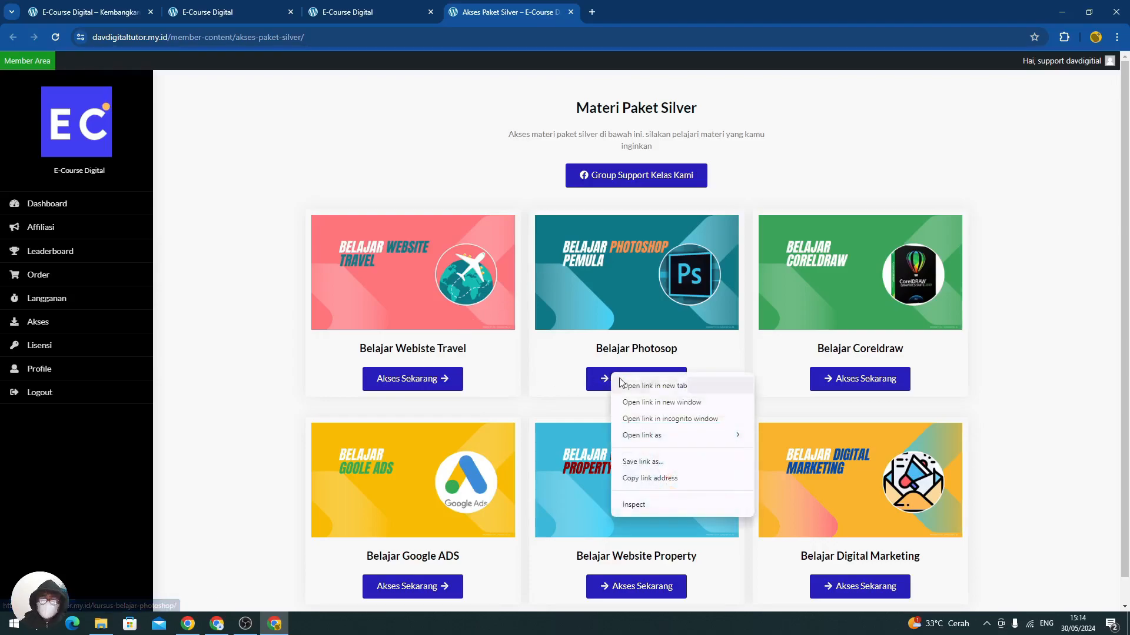
click(626, 386)
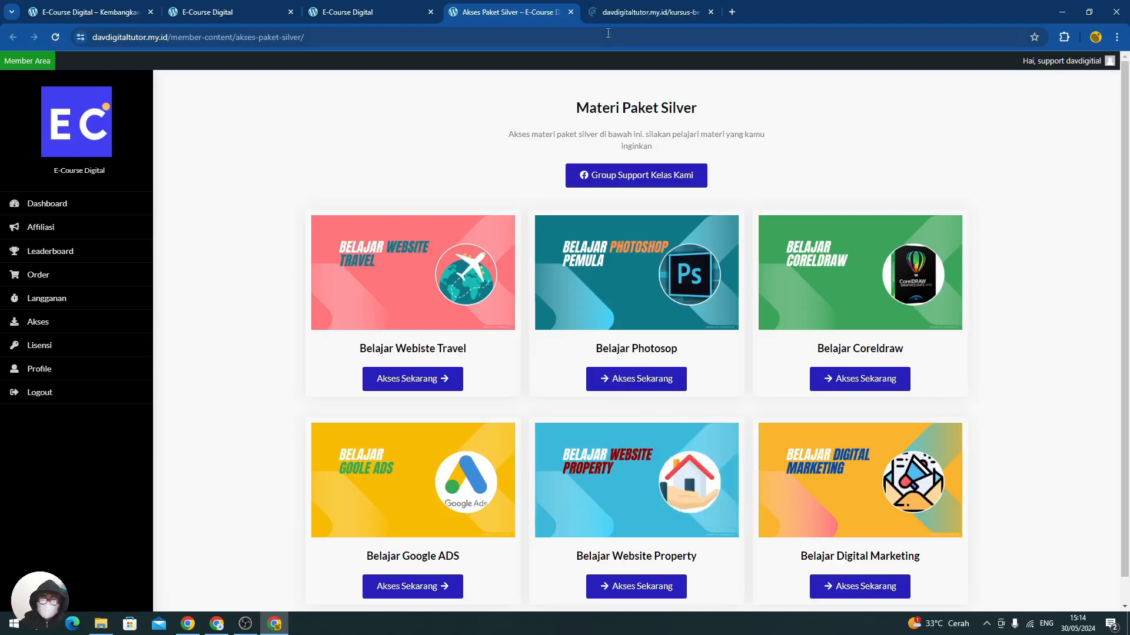
click(606, 13)
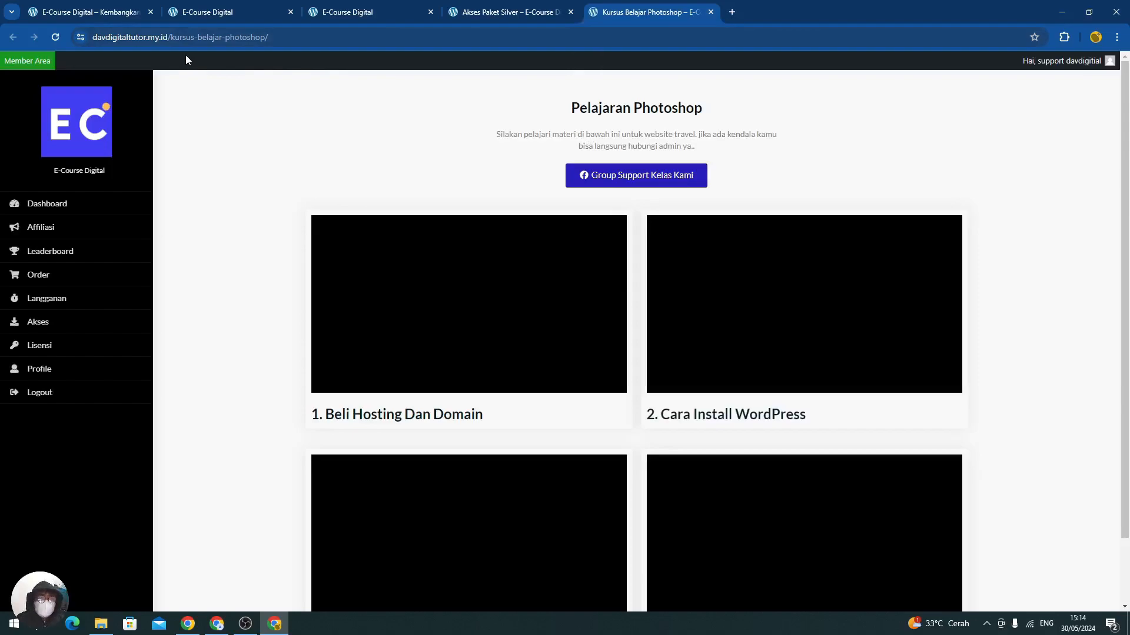
drag(182, 37, 271, 43)
click(285, 122)
scroll(461, 306, down, 2)
scroll(471, 307, up, 2)
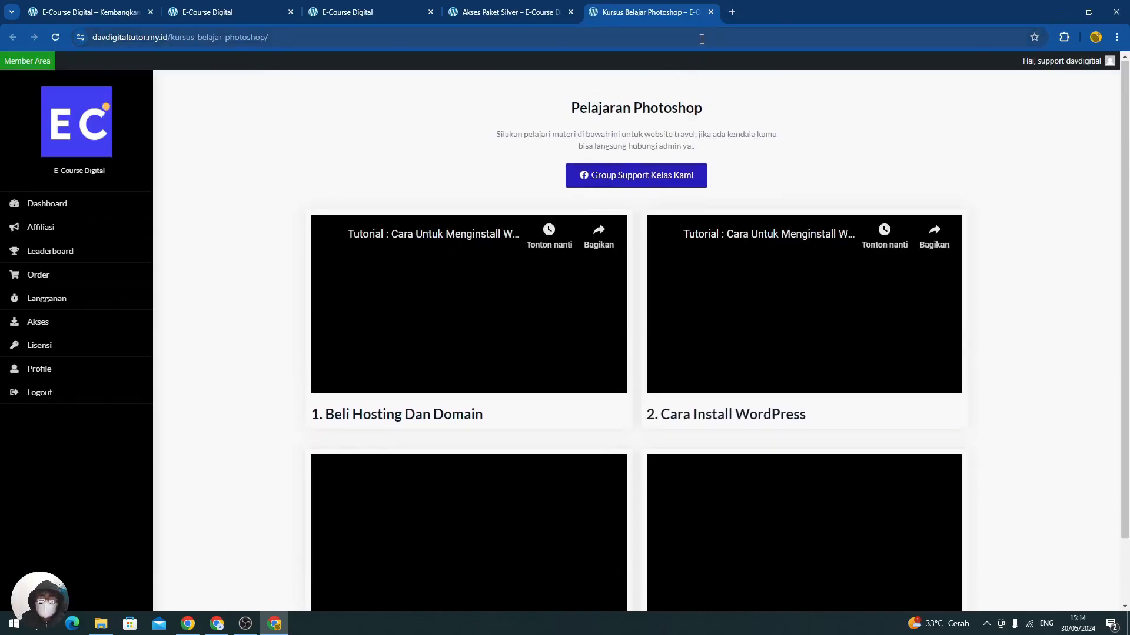
scroll(515, 427, down, 1)
scroll(515, 426, up, 1)
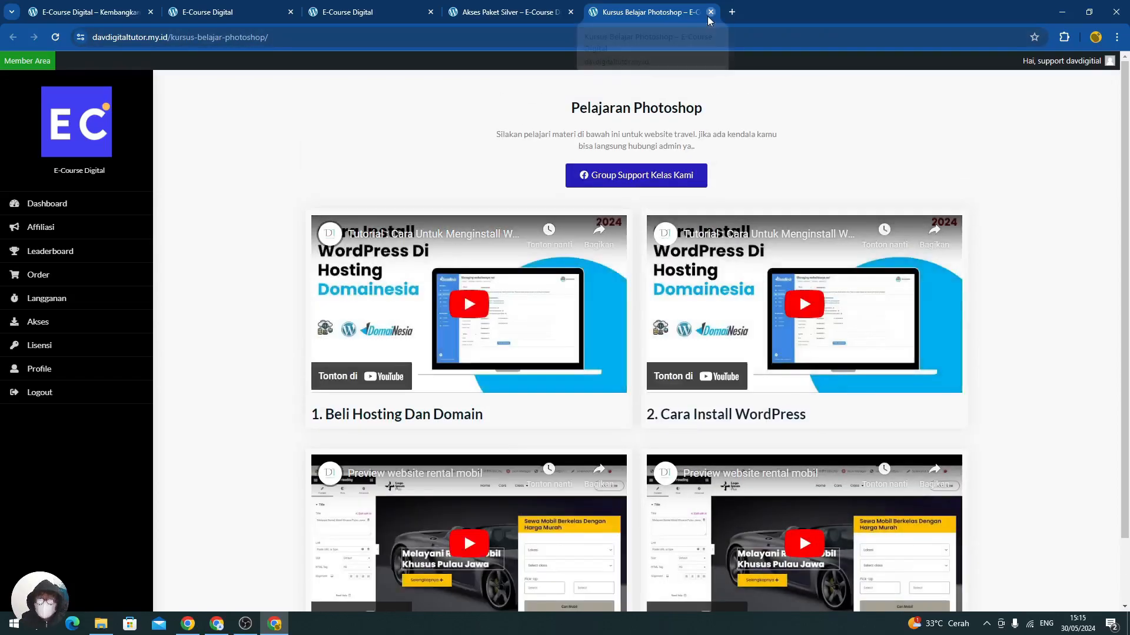
- Close the Belajar Photoshop course tab and look over the course cards on the Akses Paket Silver page
click(709, 14)
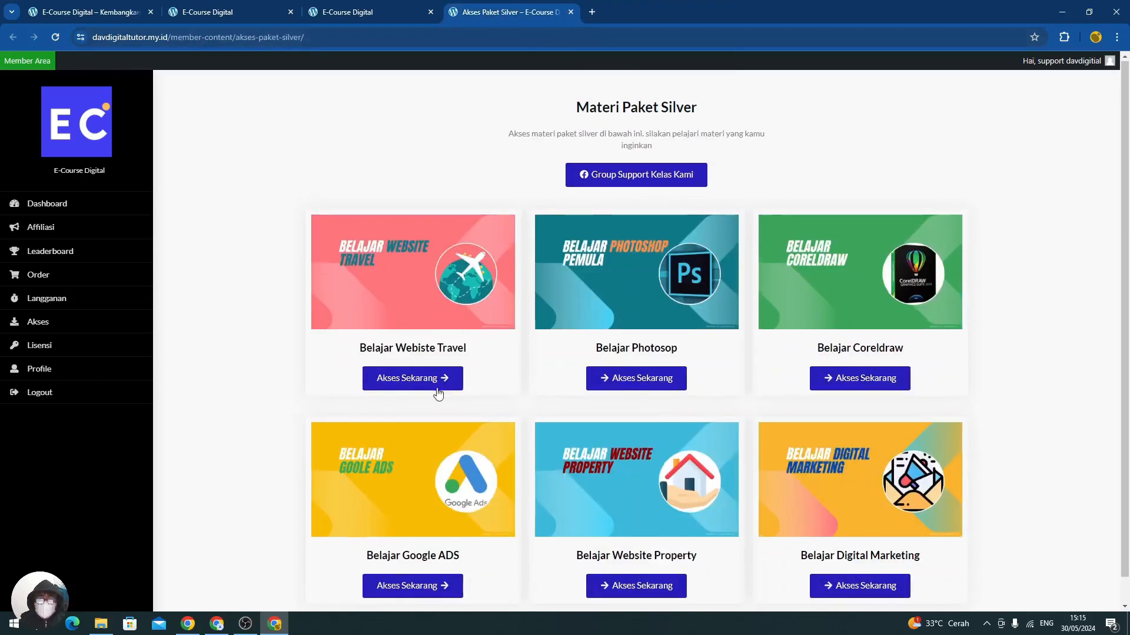
scroll(529, 400, down, 1)
scroll(525, 216, up, 1)
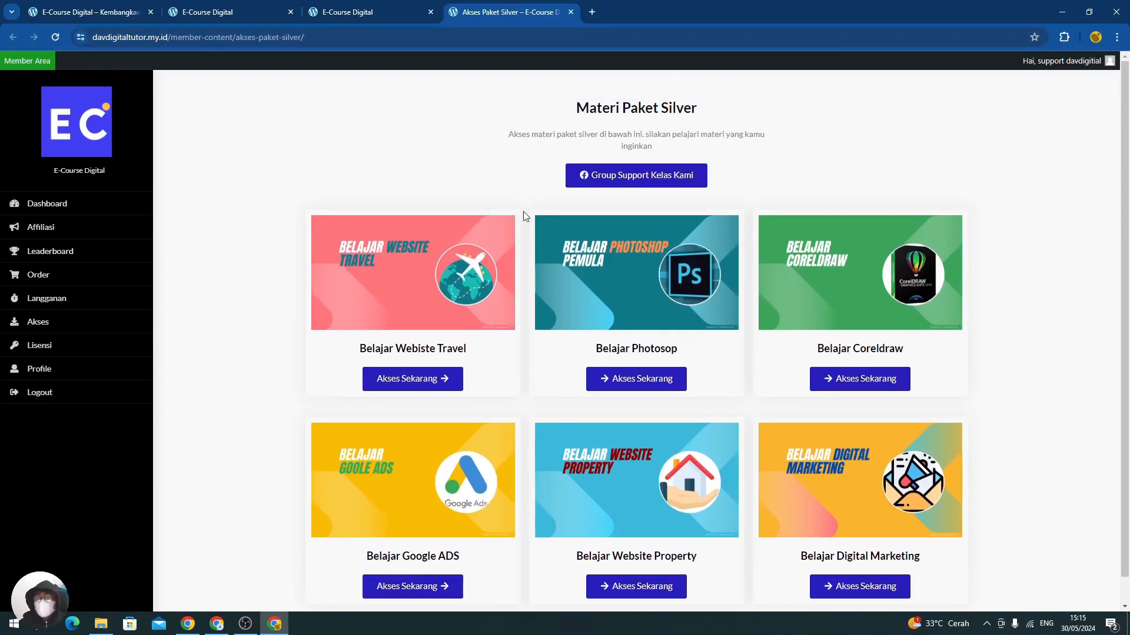
scroll(525, 216, down, 1)
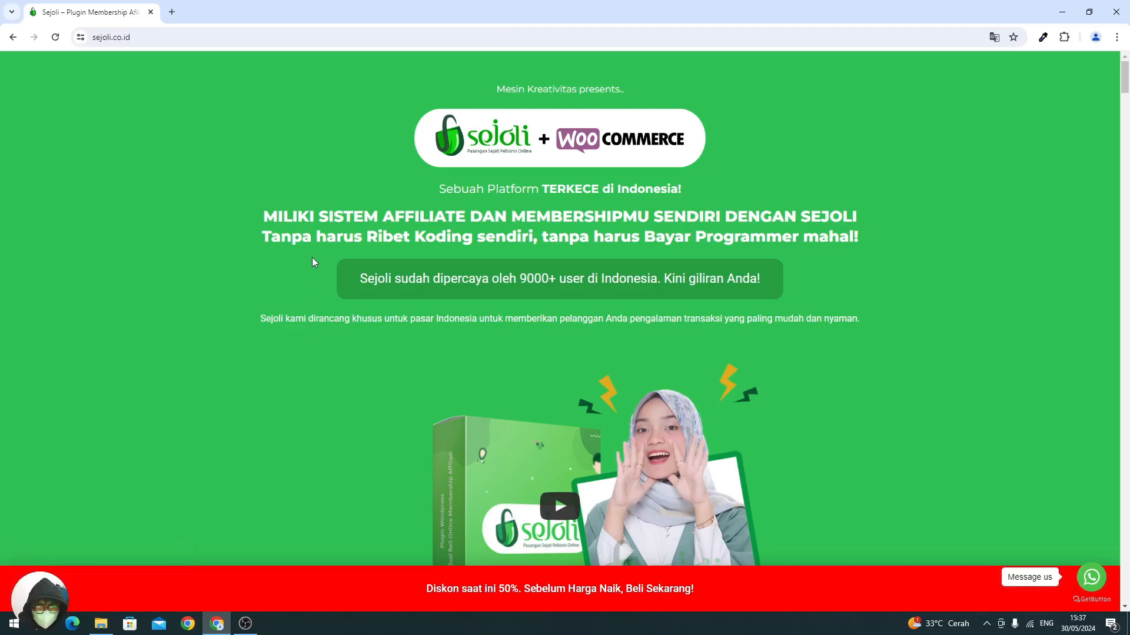
- Read the Sejoli plugin sales page from its introduction through the referral system and customer testimonials to the features section
scroll(313, 261, down, 1)
scroll(312, 258, down, 7)
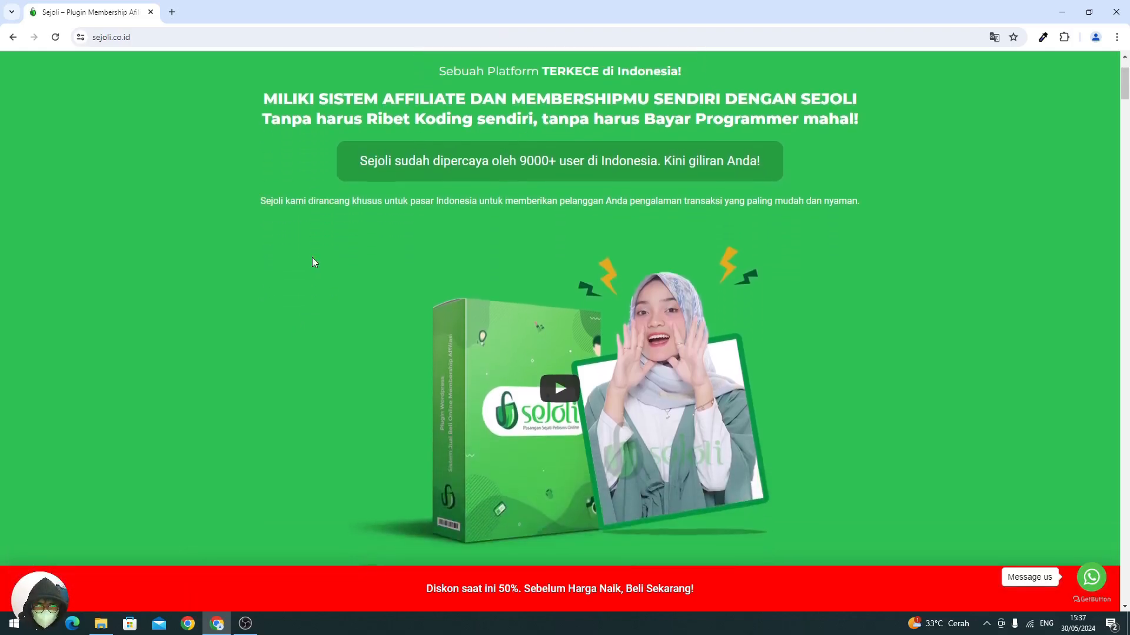
scroll(313, 262, down, 5)
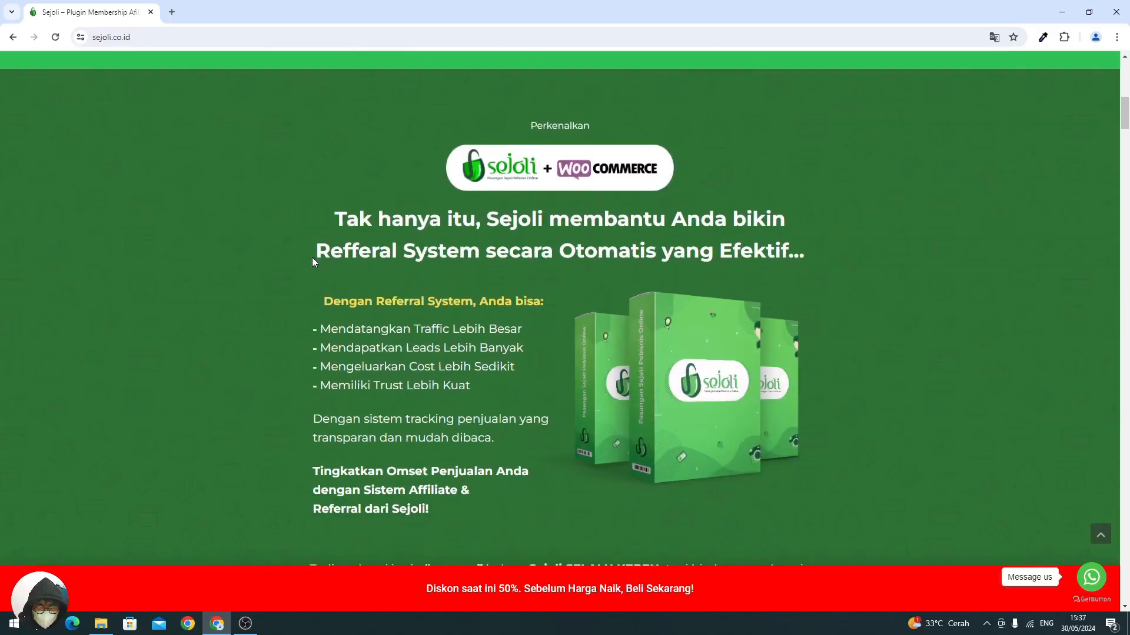
scroll(312, 258, down, 9)
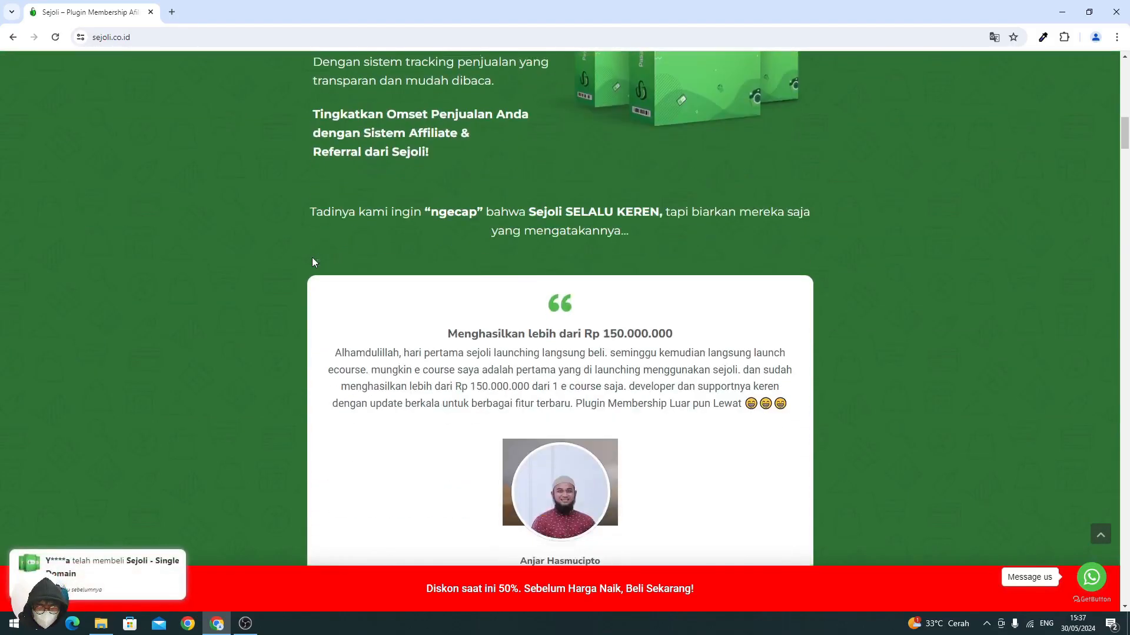
scroll(312, 259, down, 12)
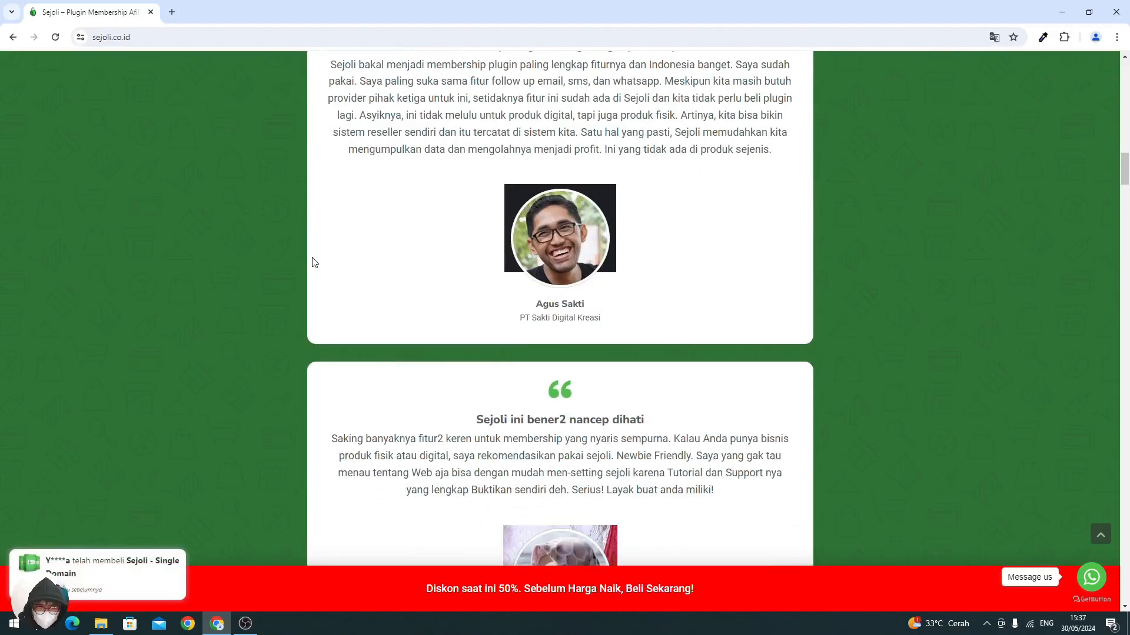
scroll(315, 263, down, 10)
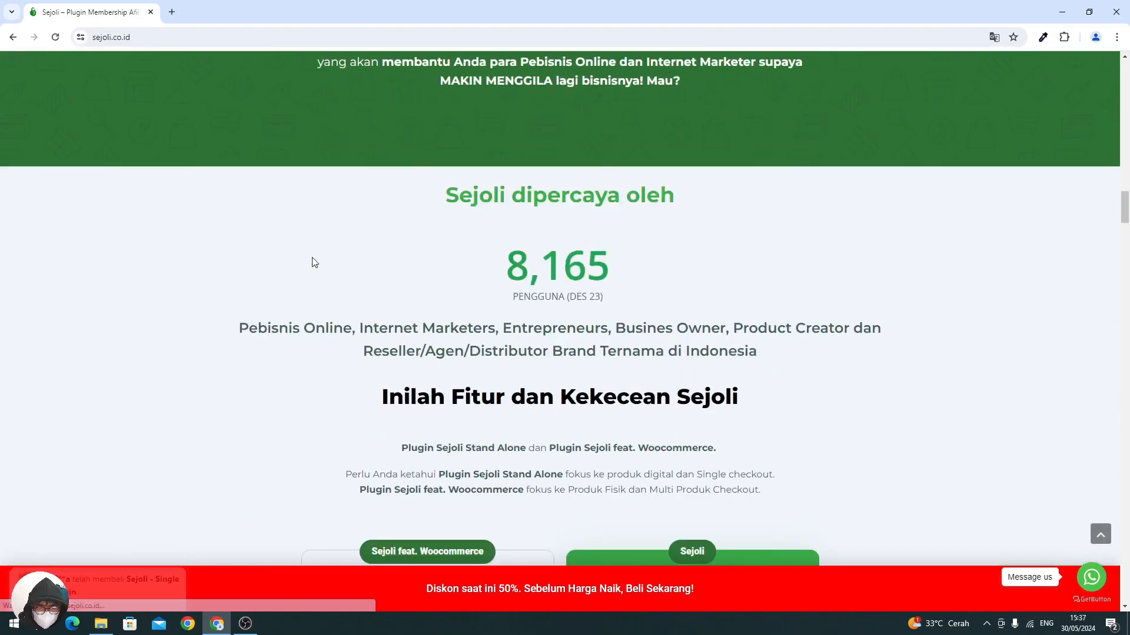
scroll(314, 263, down, 1)
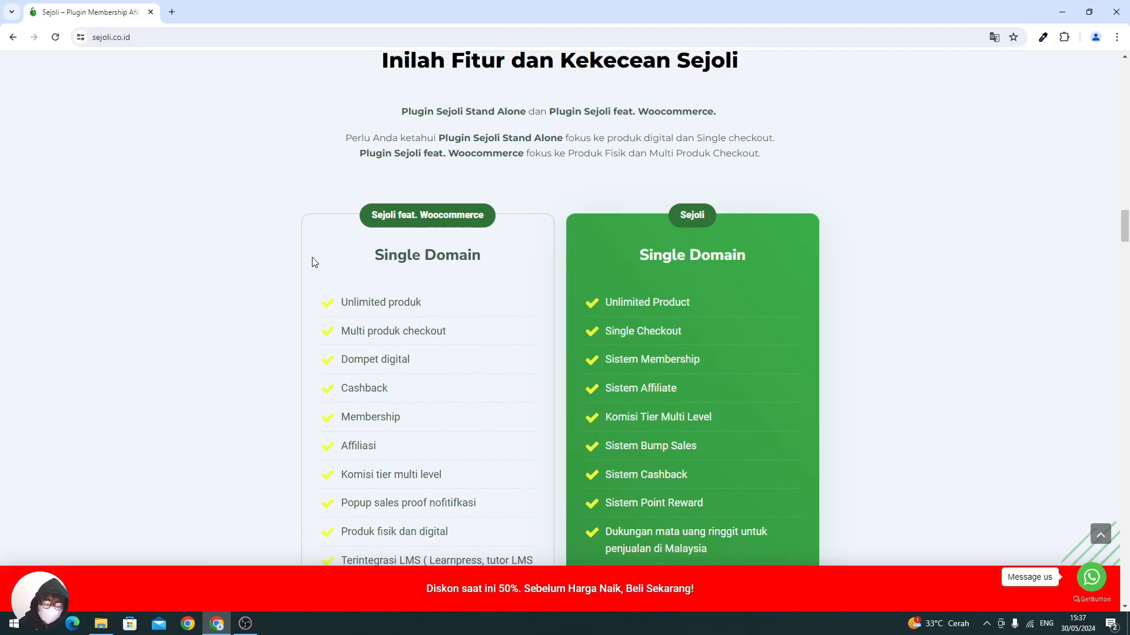
- Examine the Sejoli feat. Woocommerce Single Domain feature list, highlighting the items from Unlimited produk to Membership
scroll(314, 262, down, 2)
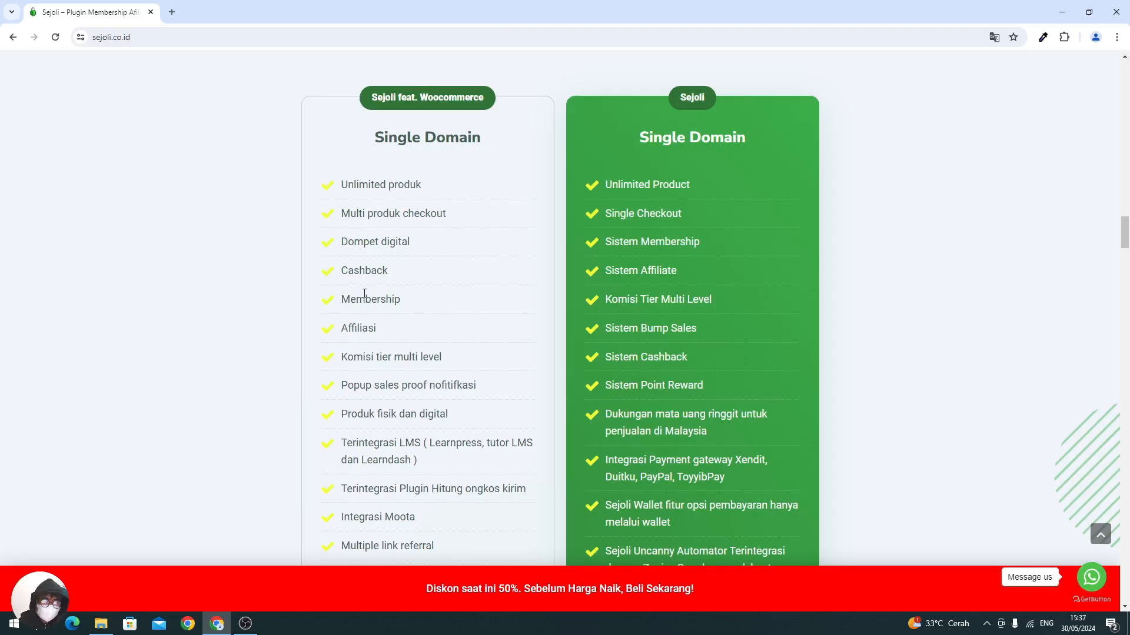
scroll(365, 294, down, 4)
scroll(388, 311, up, 4)
drag(377, 182, 392, 297)
click(420, 301)
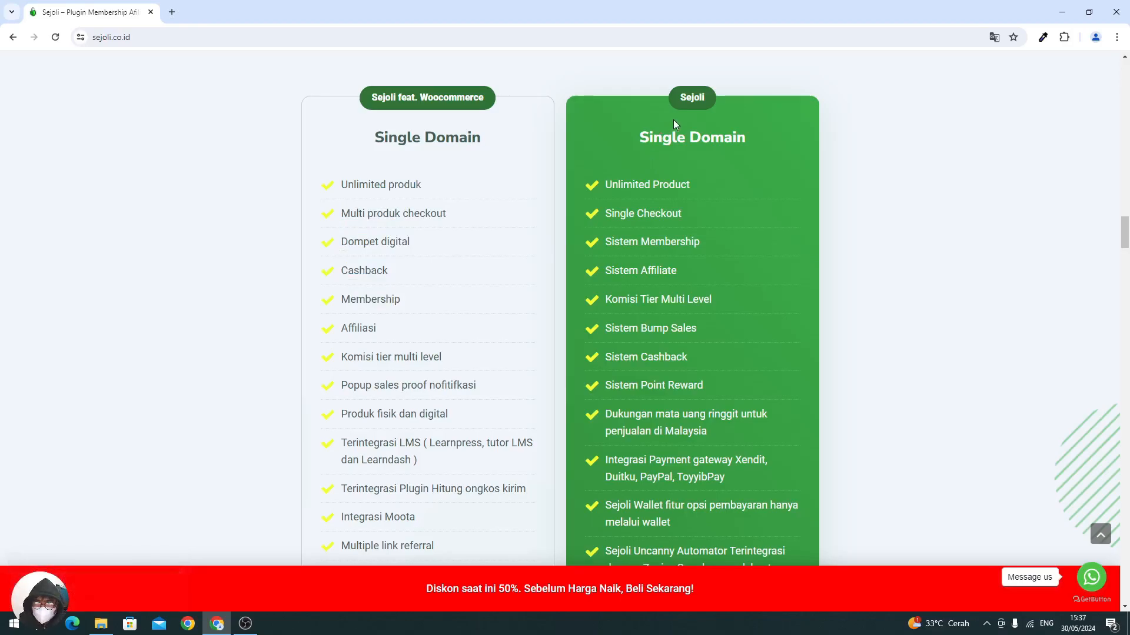
- Examine the full Sejoli Single Domain feature list, highlighting Integrasi Tutor LMS and the items from Unlimited Product to Sistem Point Reward
scroll(674, 120, down, 4)
scroll(673, 119, down, 4)
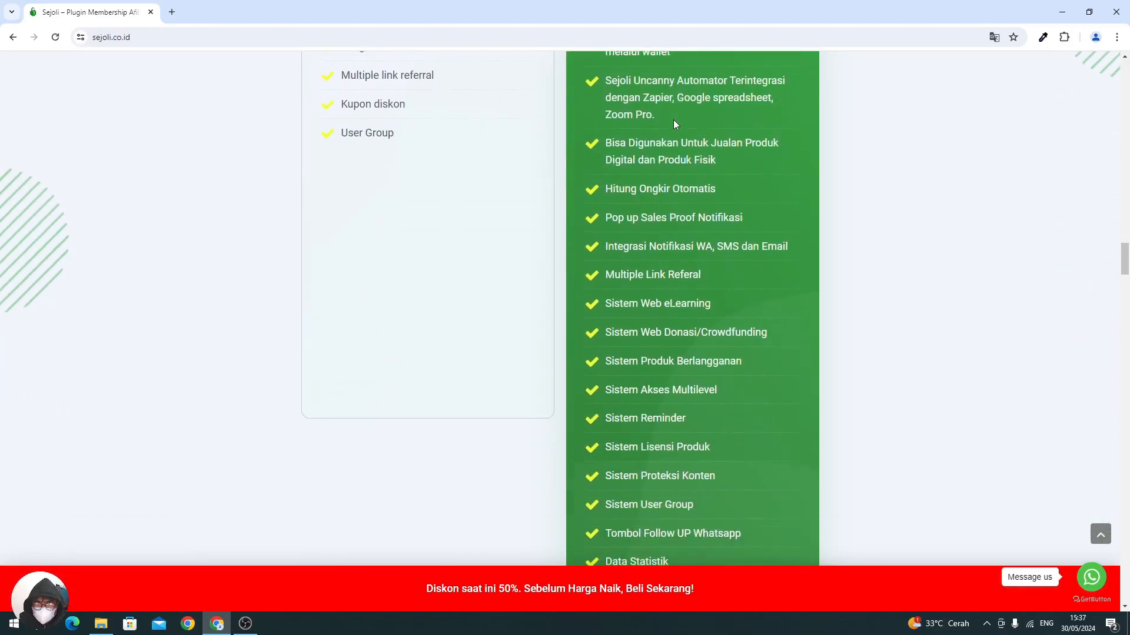
scroll(673, 119, down, 2)
scroll(673, 119, down, 8)
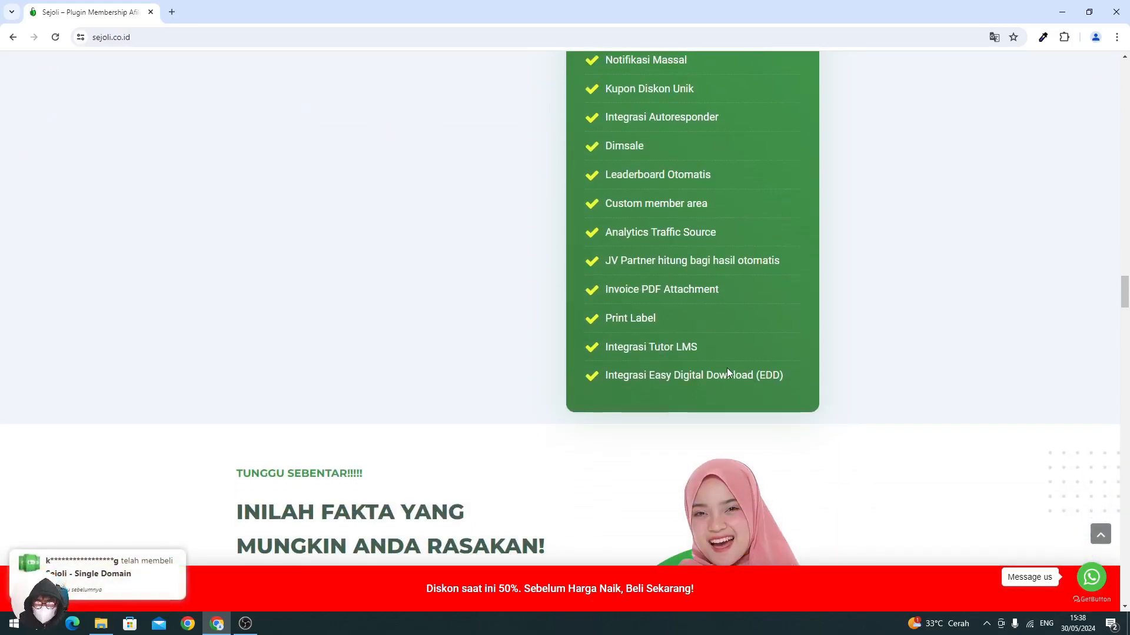
drag(607, 347, 692, 348)
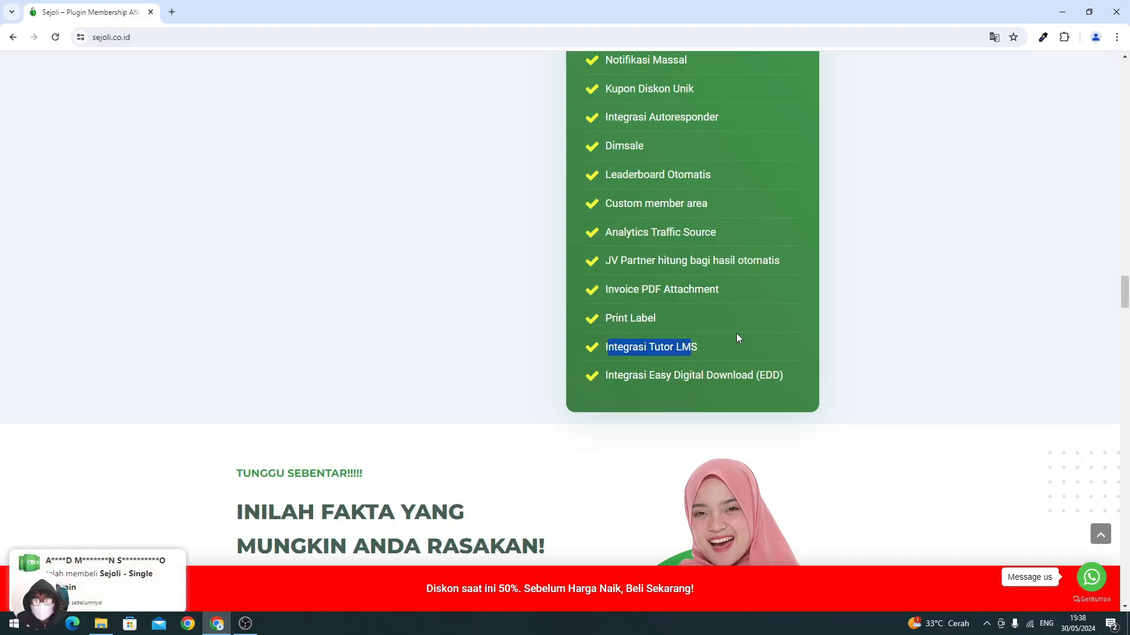
scroll(737, 338, up, 3)
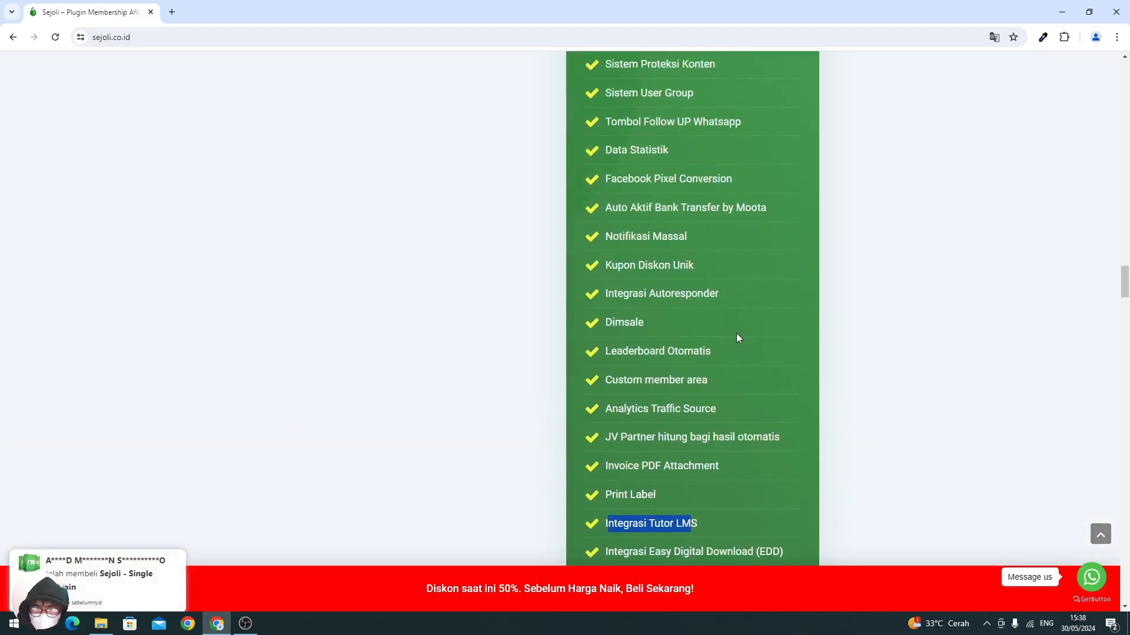
scroll(737, 337, up, 3)
scroll(737, 337, up, 10)
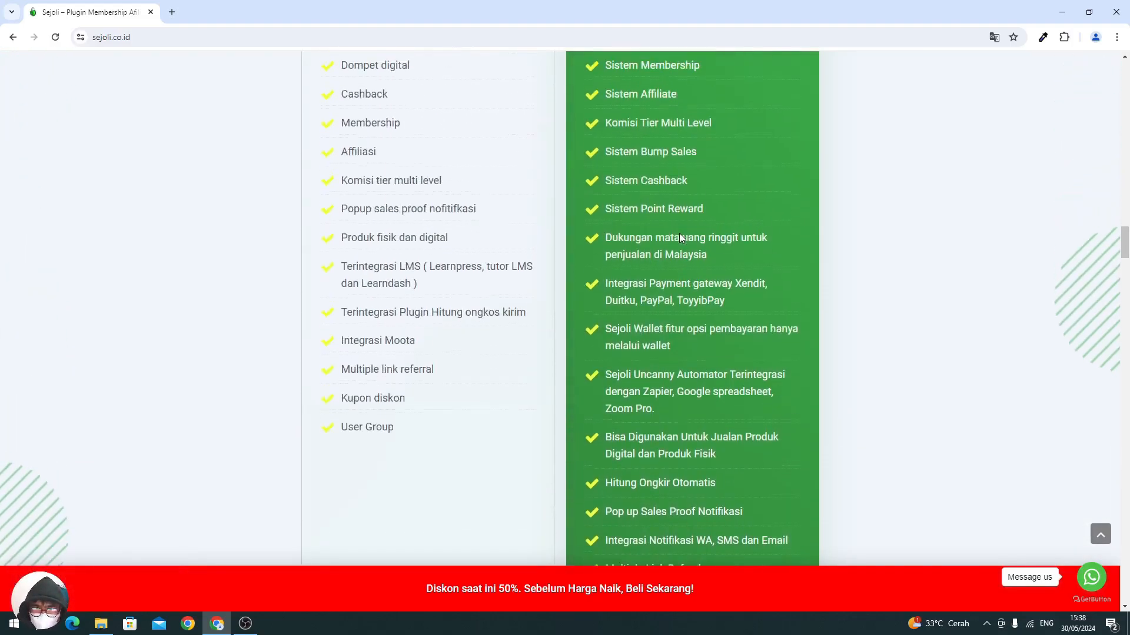
scroll(657, 209, up, 2)
drag(605, 184, 666, 376)
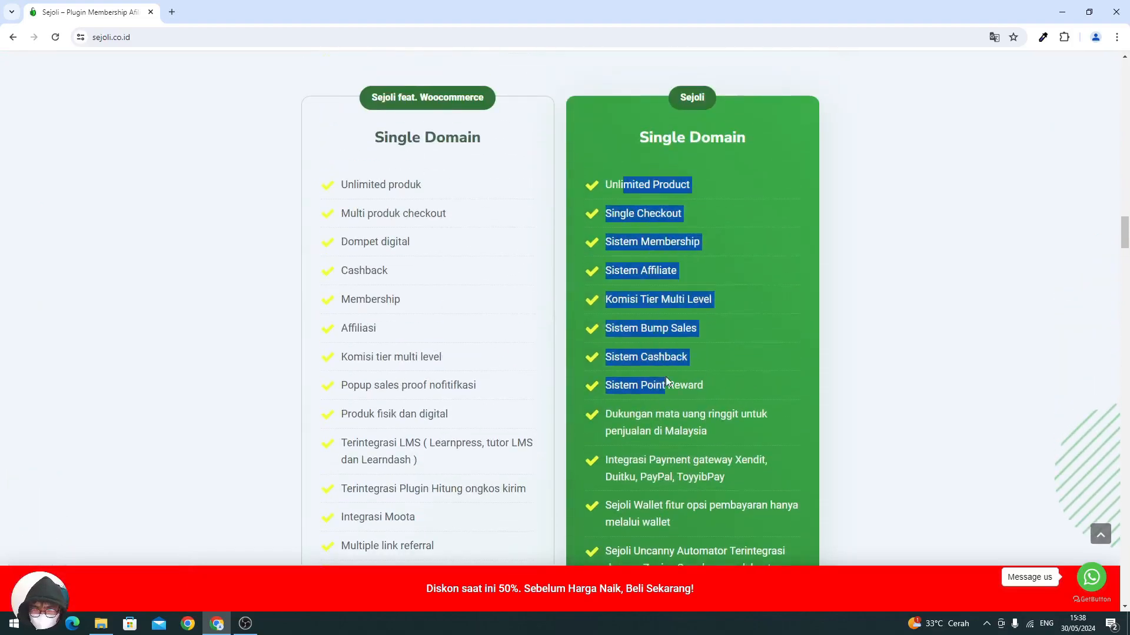
- Read past the feature lists and testimonials to the Sejoli 1 Domain License pricing and examine its yearly price
scroll(665, 376, down, 7)
scroll(665, 377, down, 15)
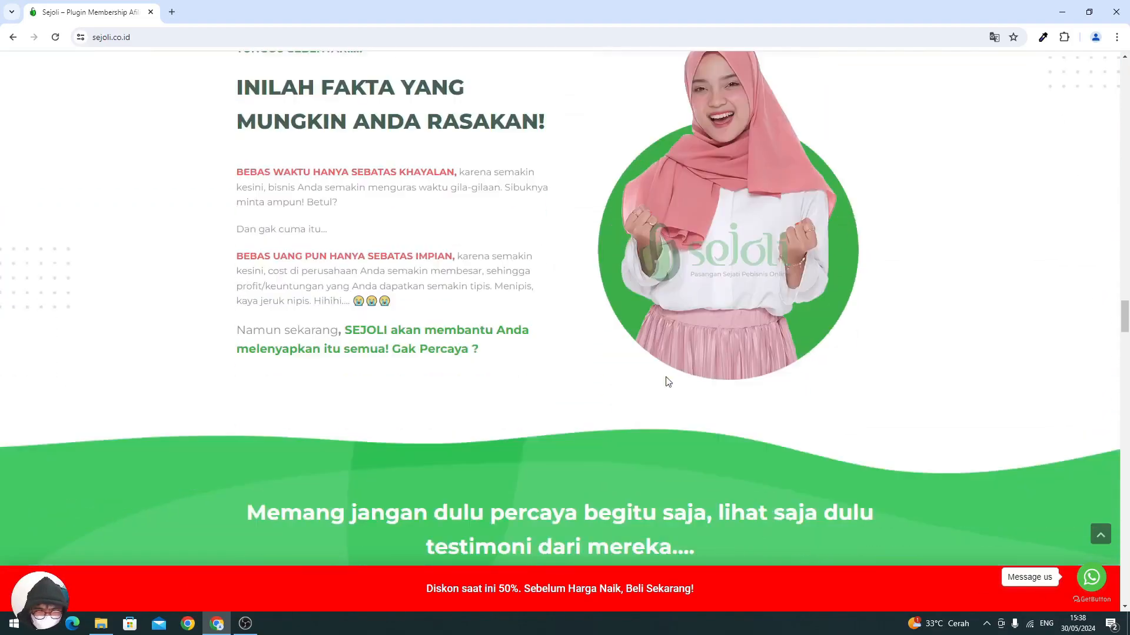
scroll(666, 377, down, 10)
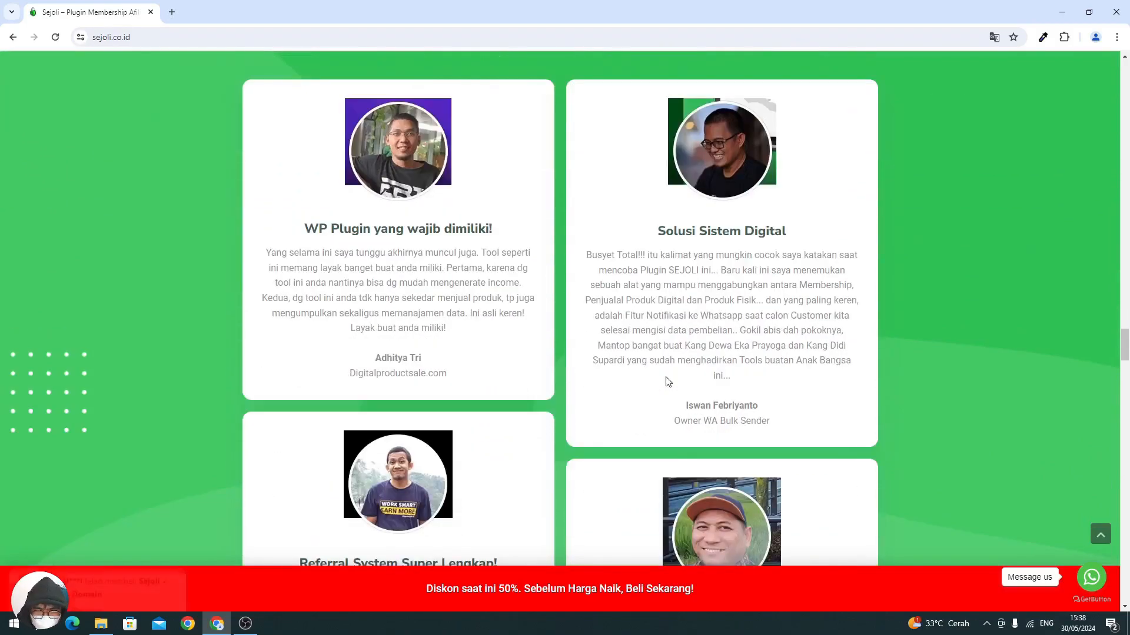
scroll(667, 380, down, 15)
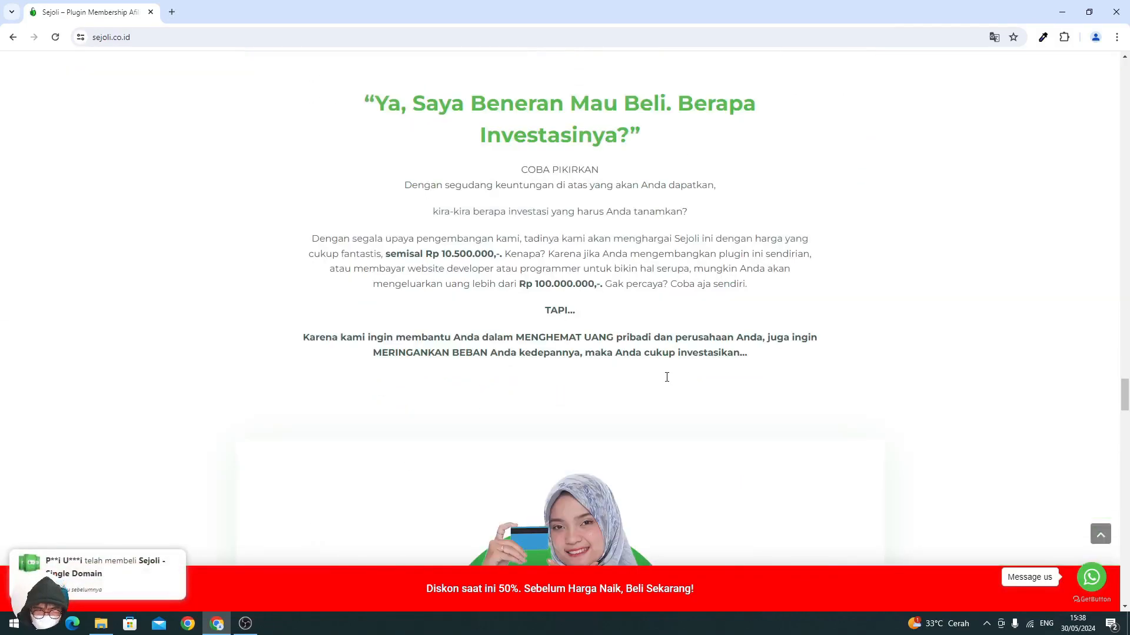
scroll(664, 388, down, 1)
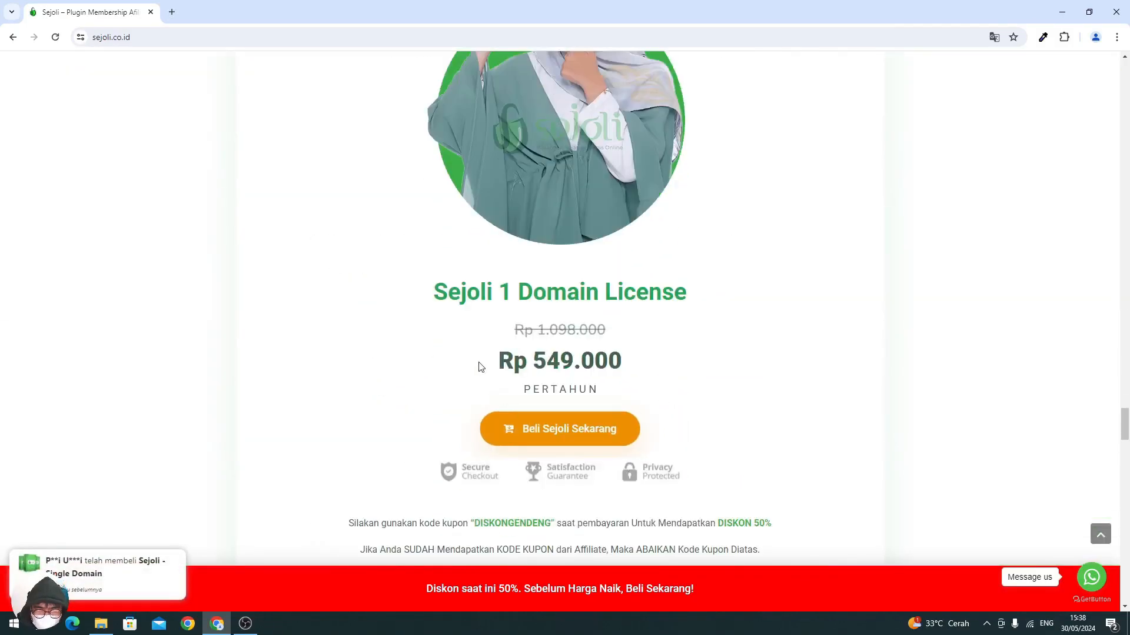
scroll(496, 347, down, 1)
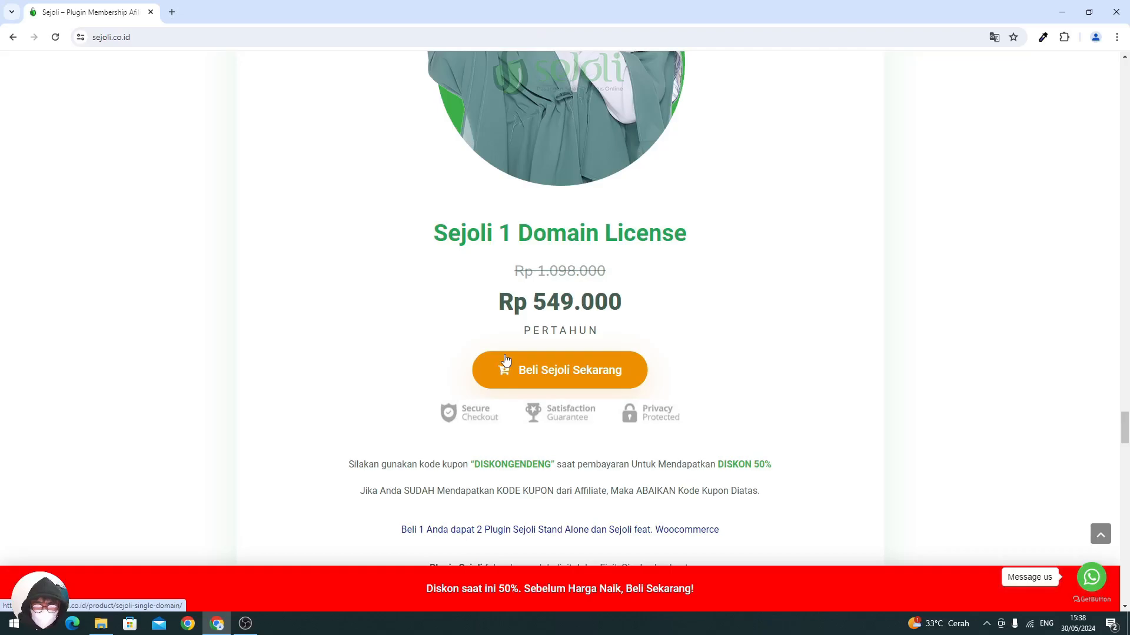
- Review the Sejoli license explanation, FAQ and closing sections, and return to the pricing and feature lists
scroll(506, 361, down, 10)
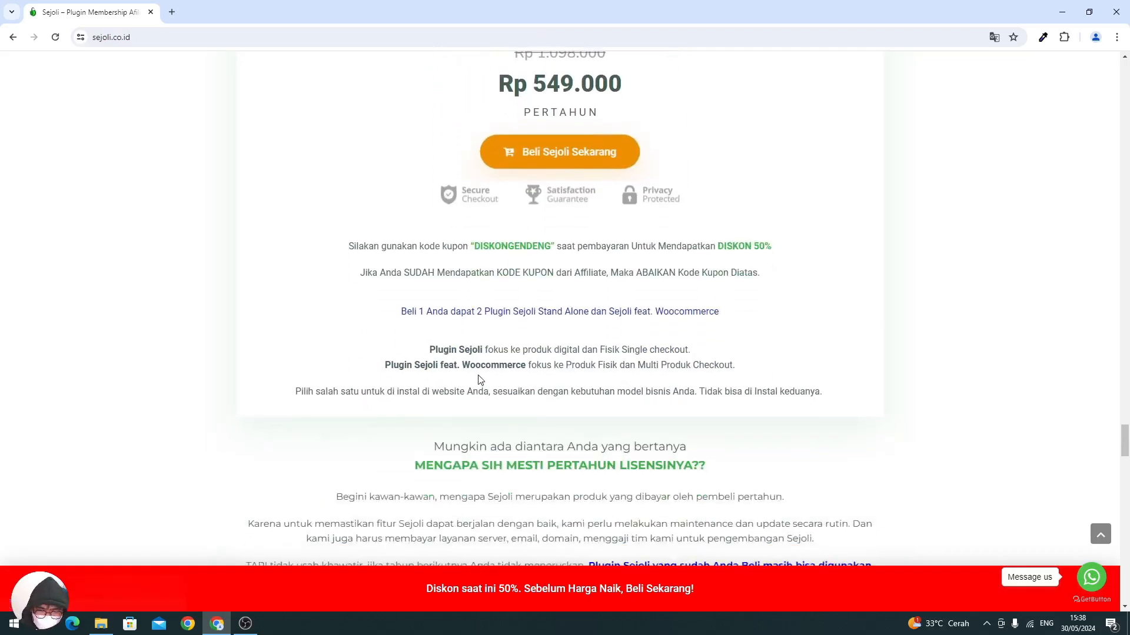
scroll(533, 374, down, 12)
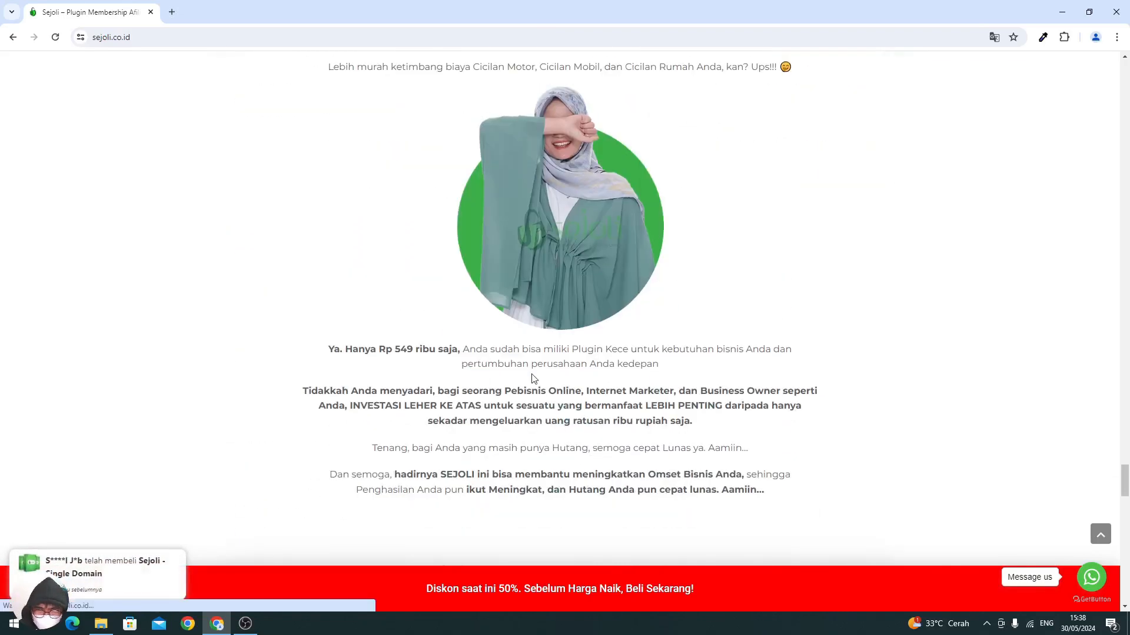
scroll(534, 378, down, 15)
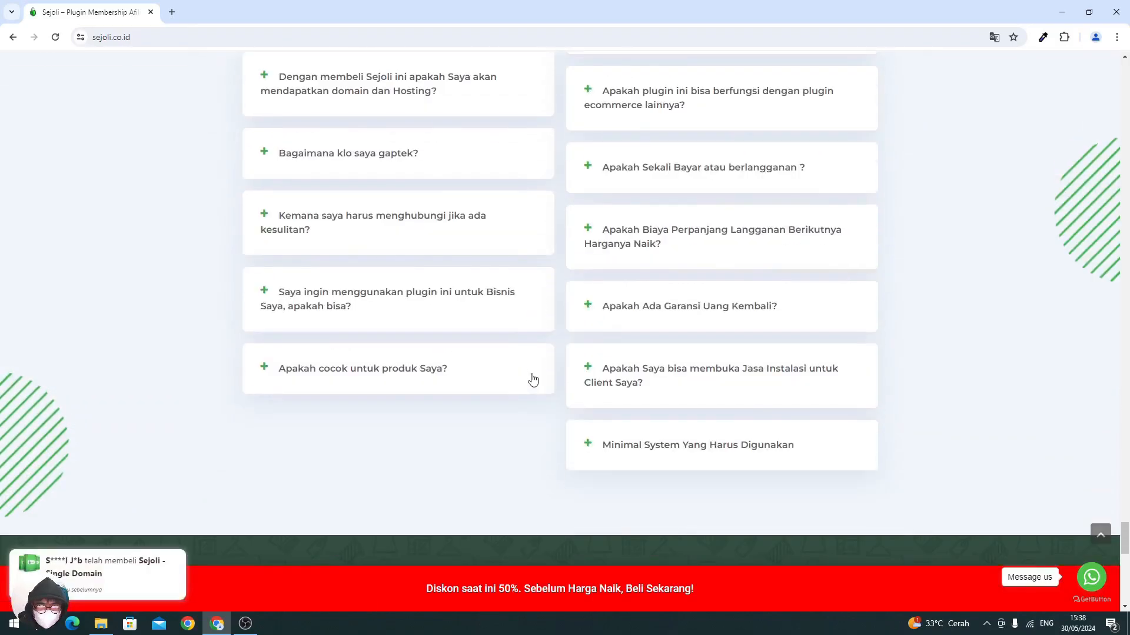
scroll(534, 378, up, 18)
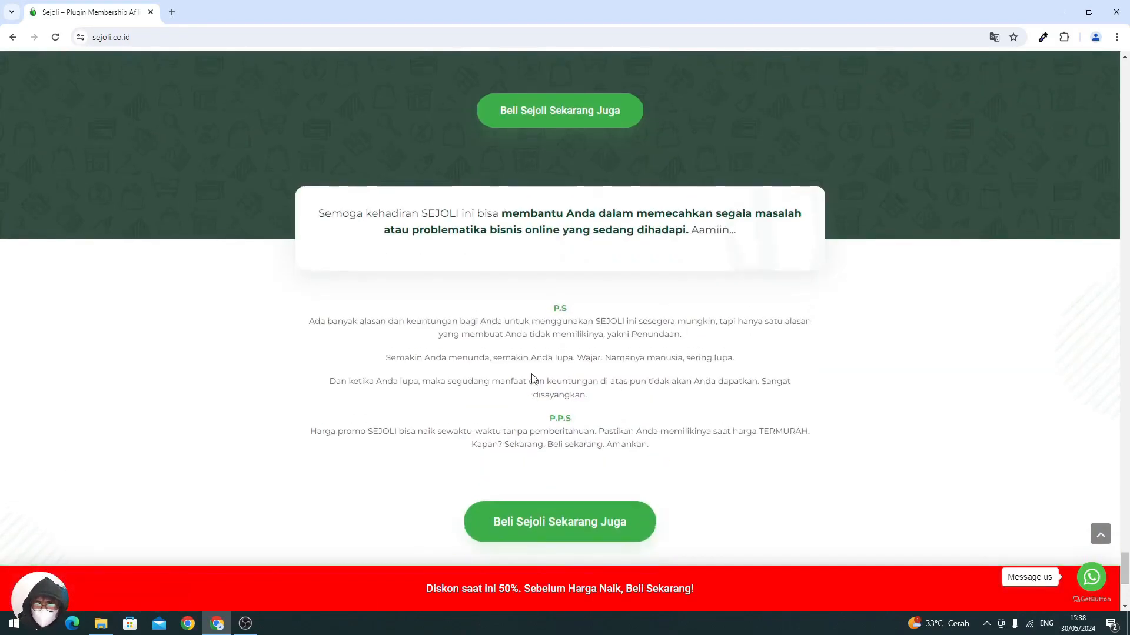
scroll(534, 378, up, 20)
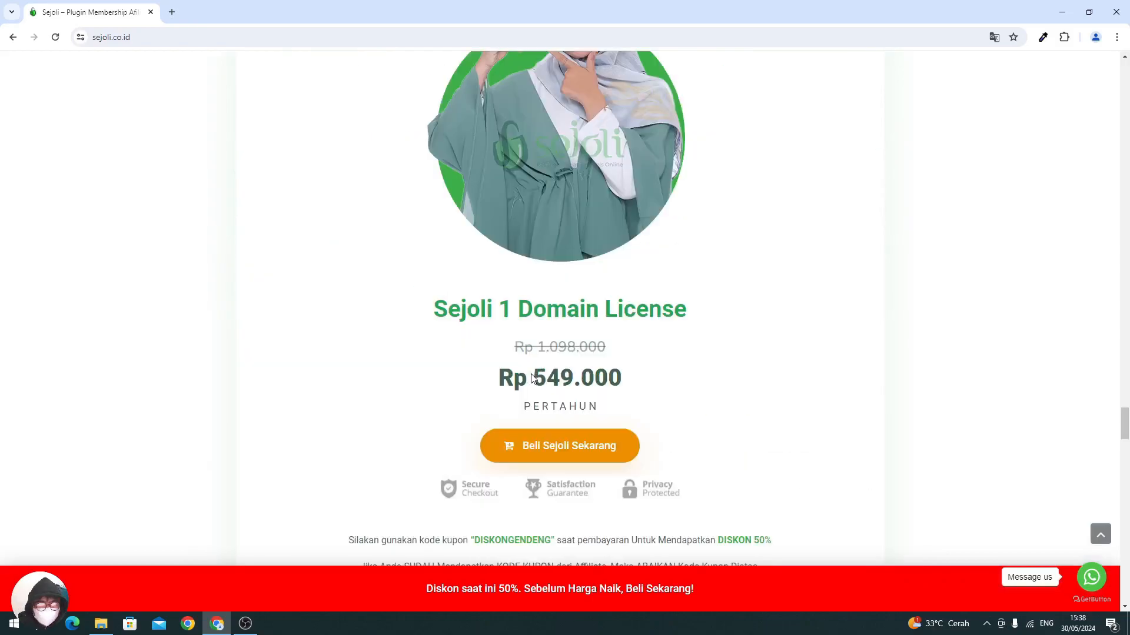
scroll(531, 374, up, 20)
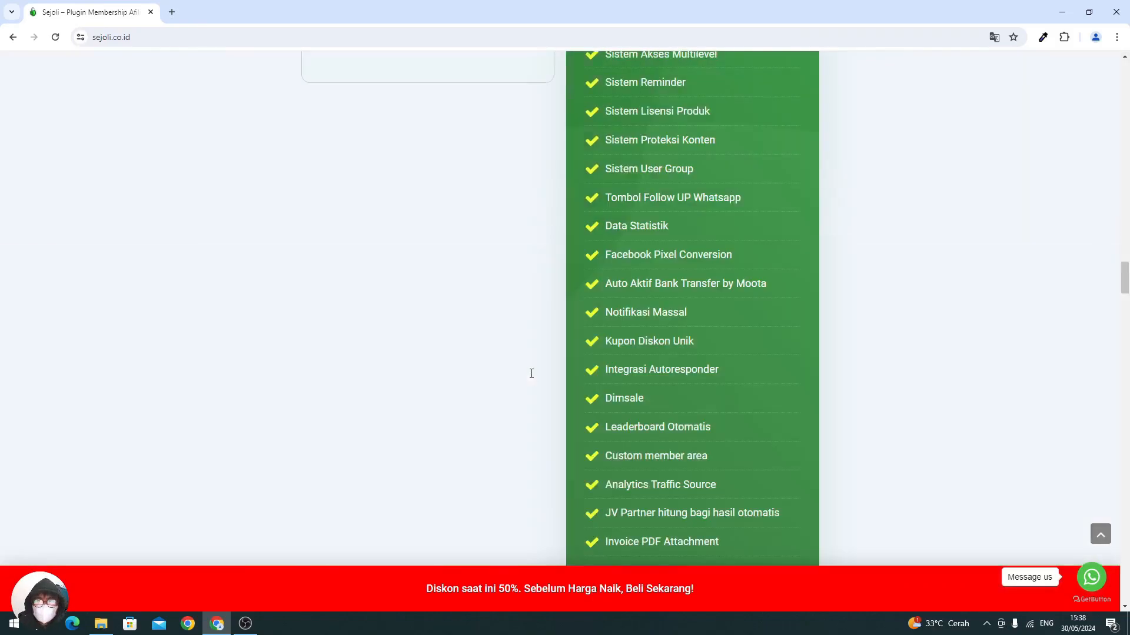
scroll(526, 375, up, 15)
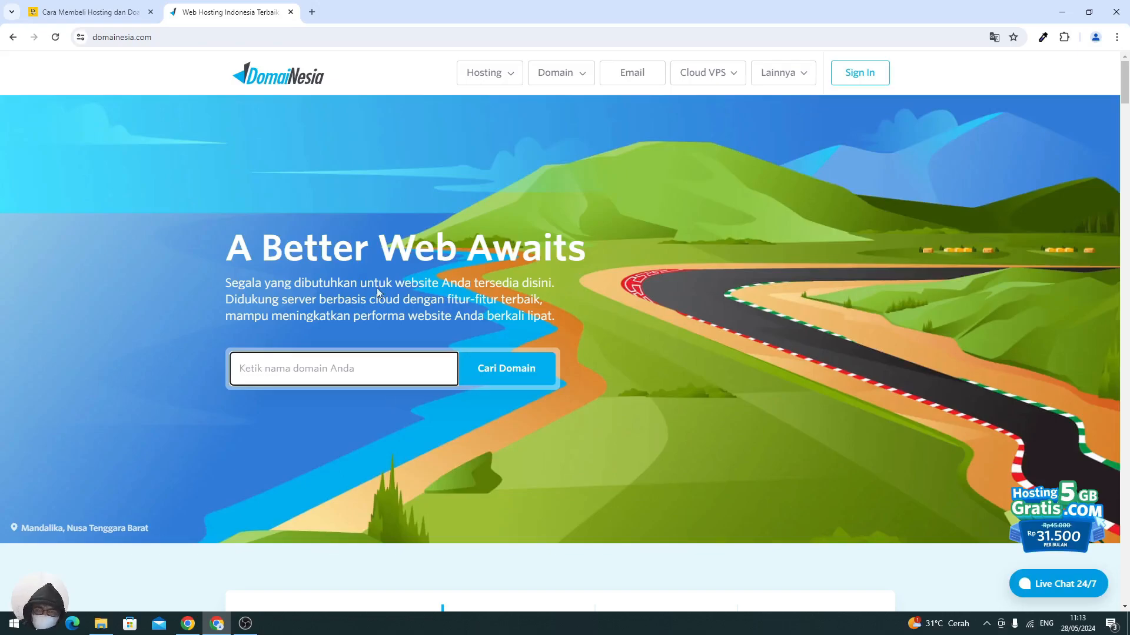
- Open DomaiNesia's Web Hosting page and compare the Starter, Super, Monster and Supreme plans, highlighting the Starter plan's storage size
click(499, 79)
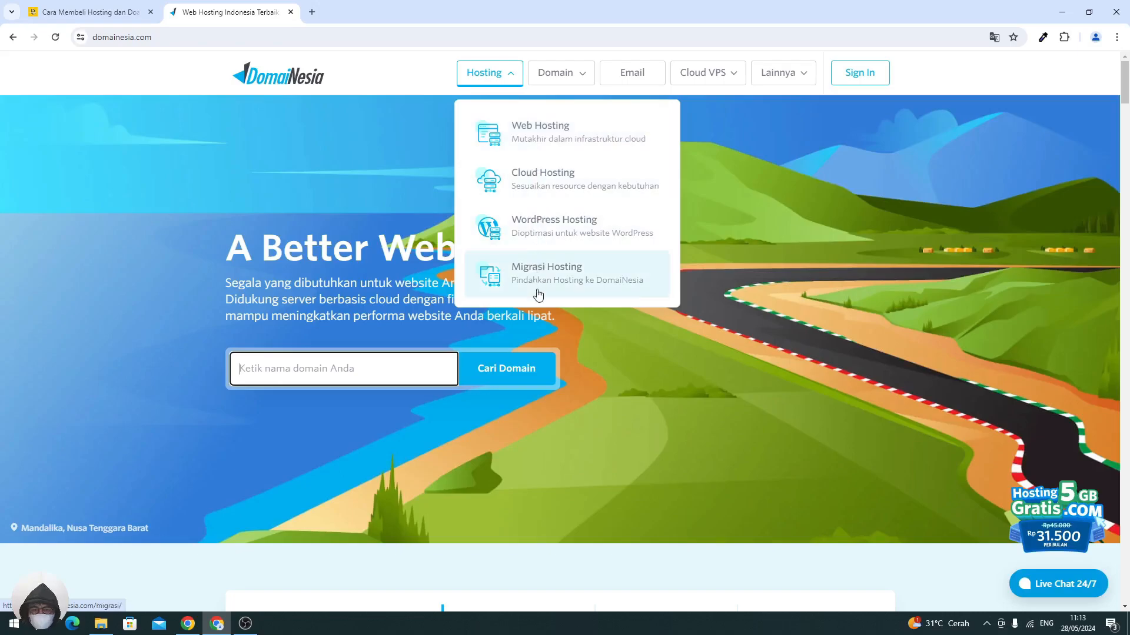
click(545, 131)
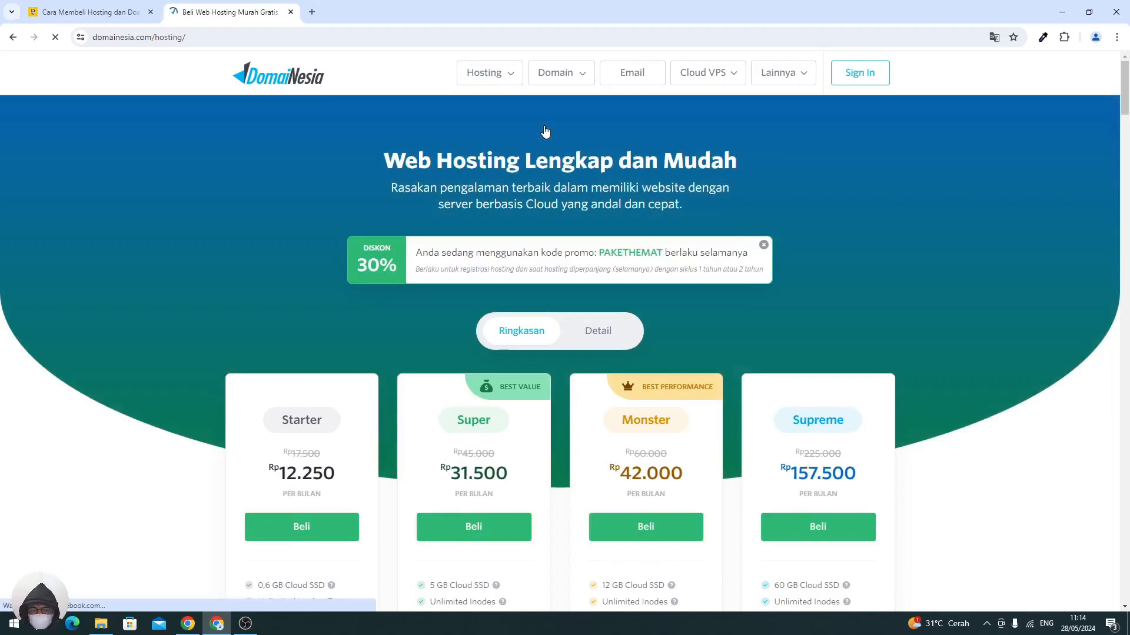
scroll(547, 153, down, 3)
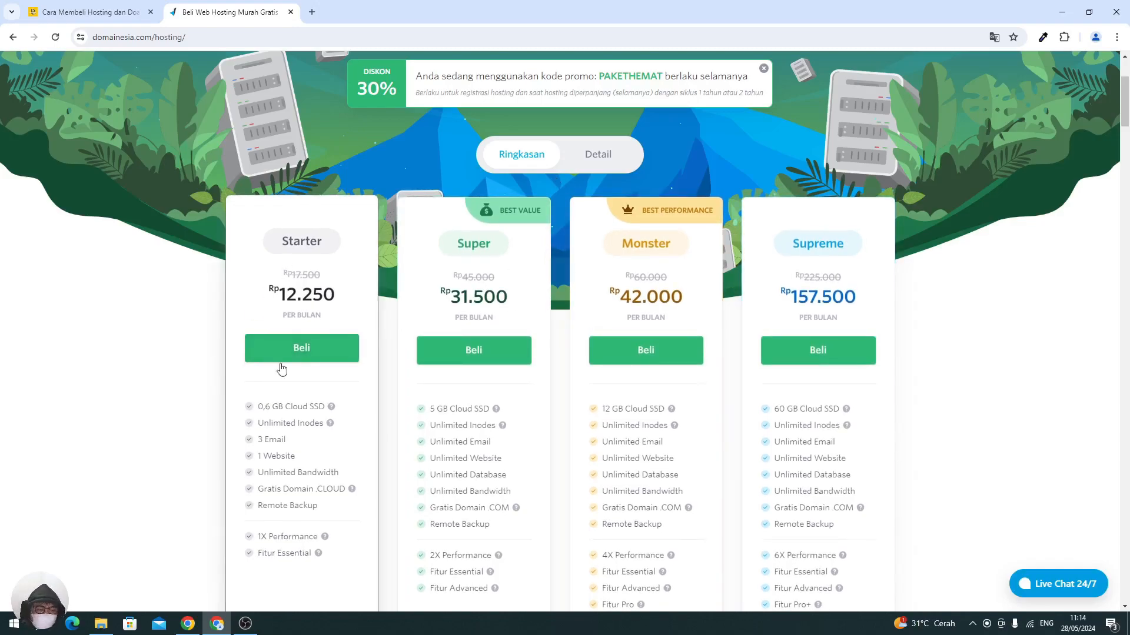
drag(276, 407, 248, 411)
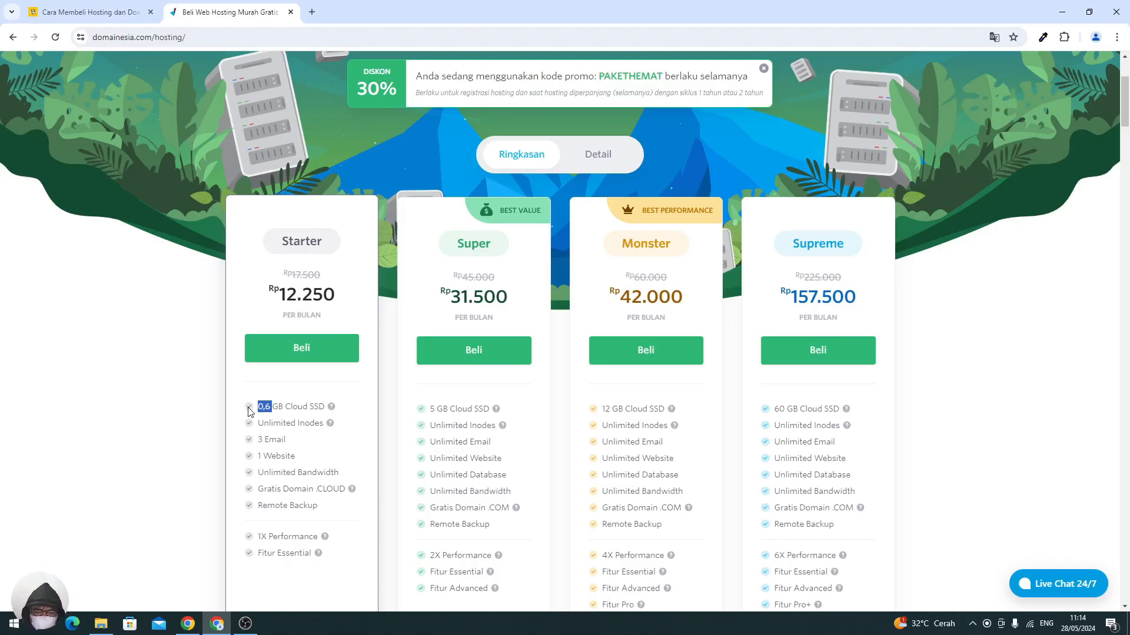
scroll(505, 429, down, 1)
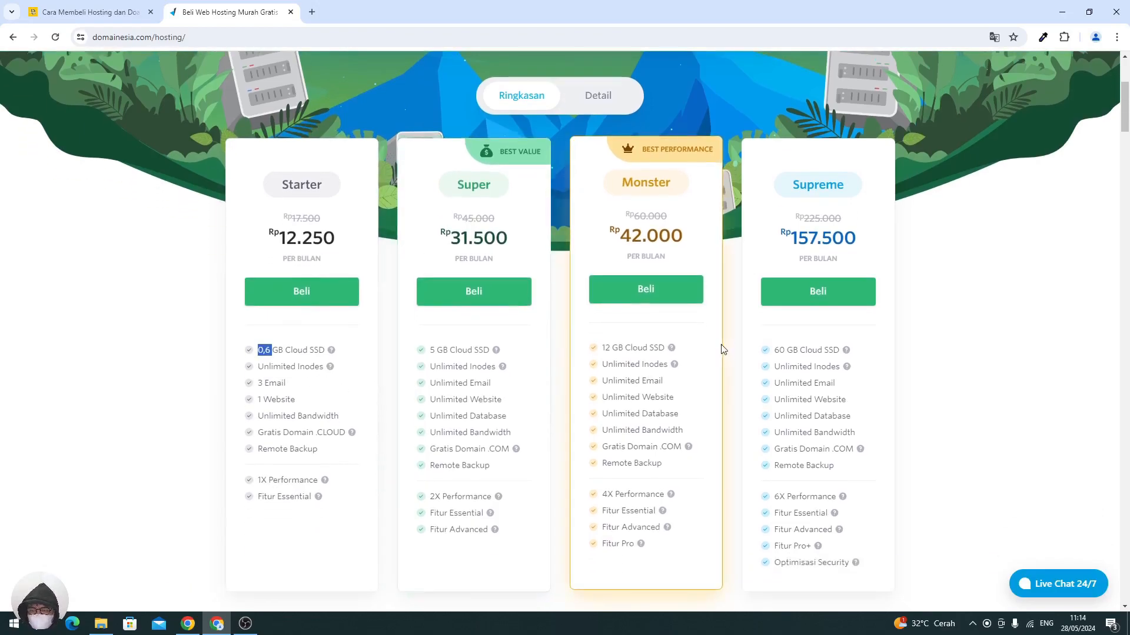
scroll(801, 306, up, 1)
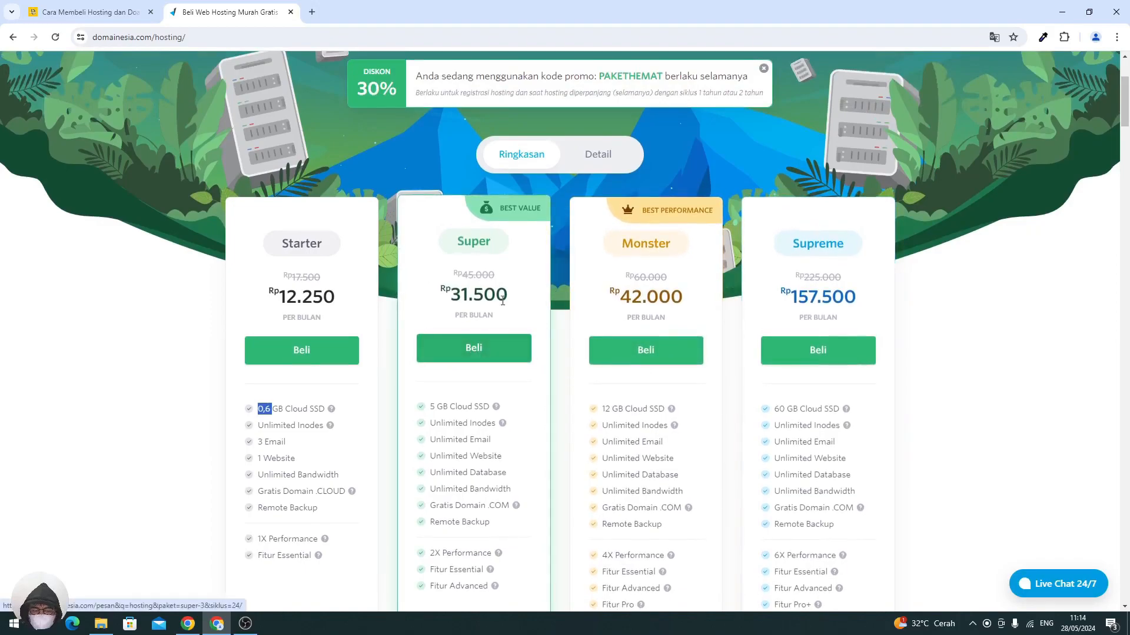
- Open the detailed hosting plan comparison and examine the Kebutuhan, resource, feature and programming language rows for all four plans
click(596, 168)
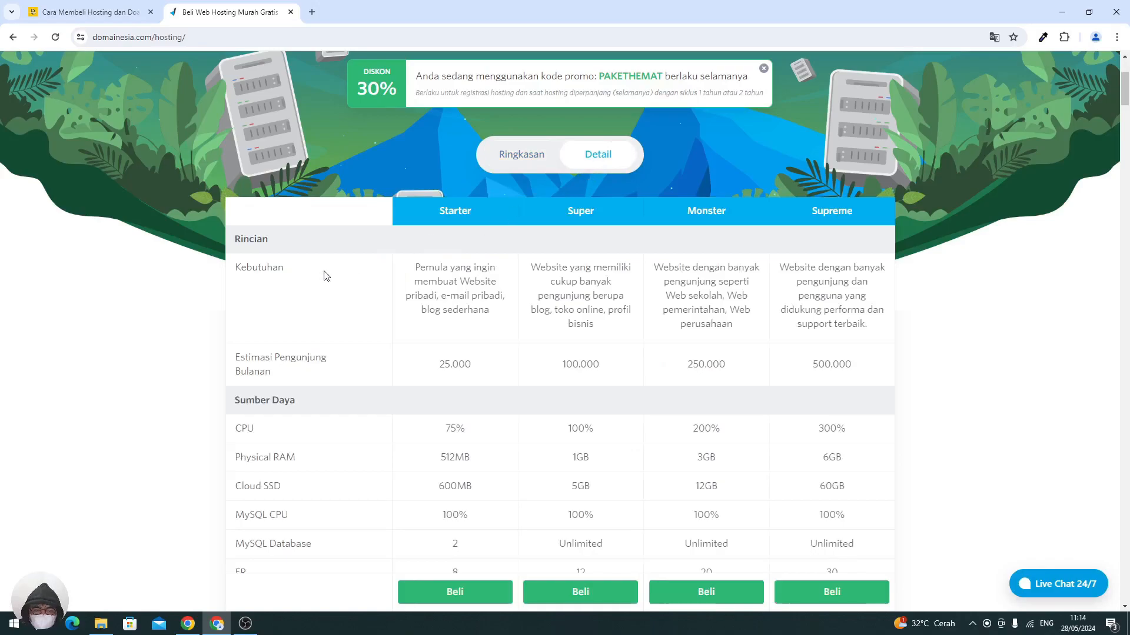
drag(235, 268, 276, 294)
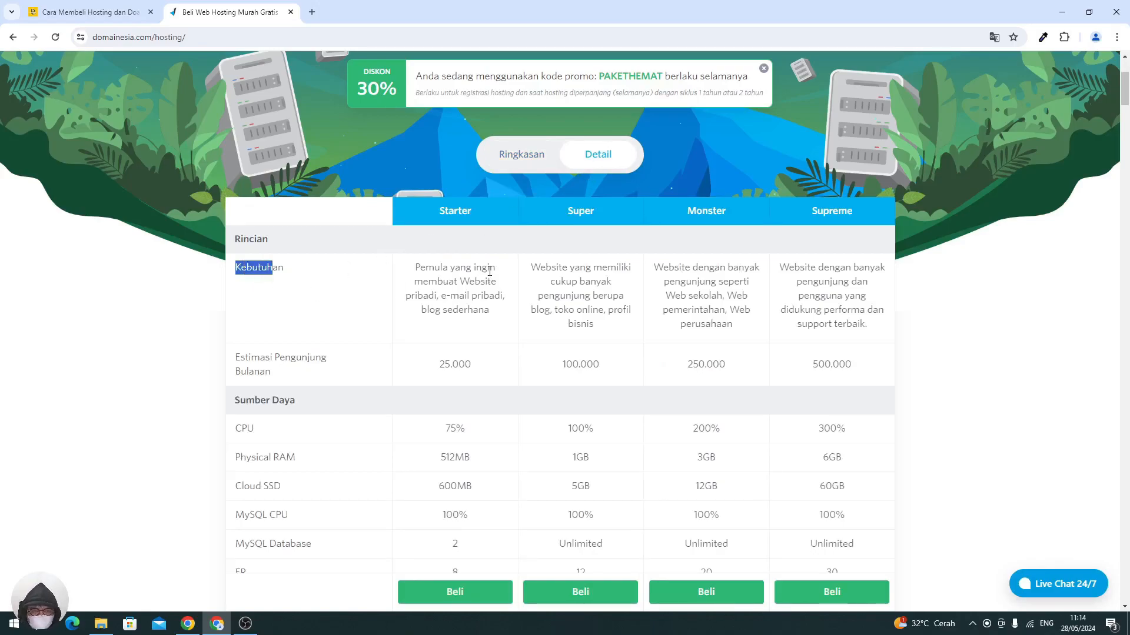
scroll(470, 360, down, 14)
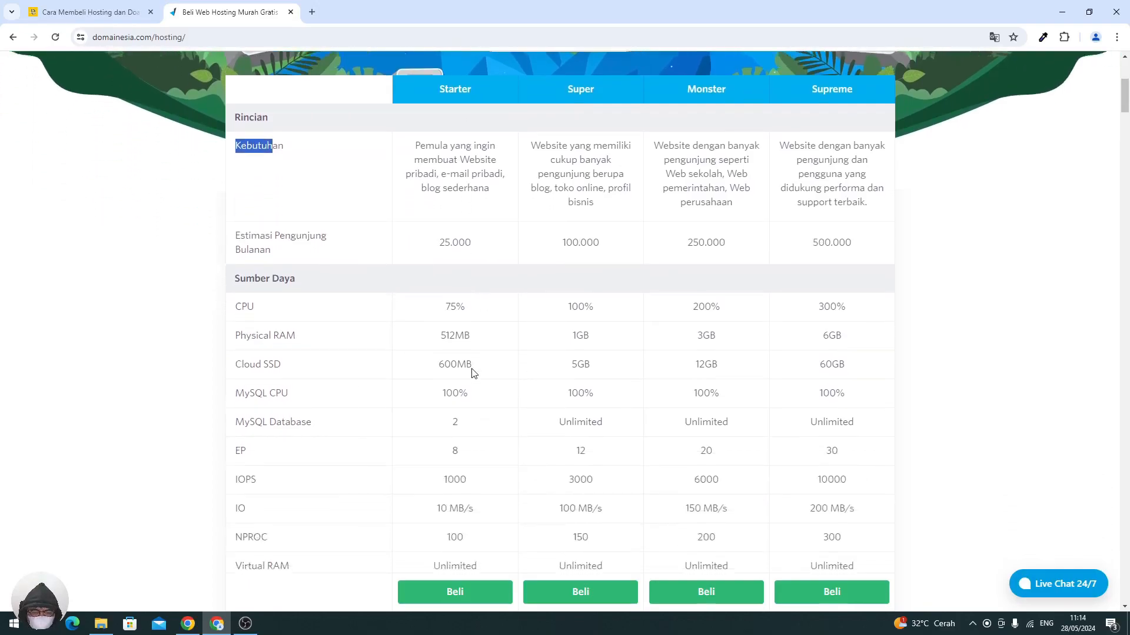
scroll(473, 368, down, 5)
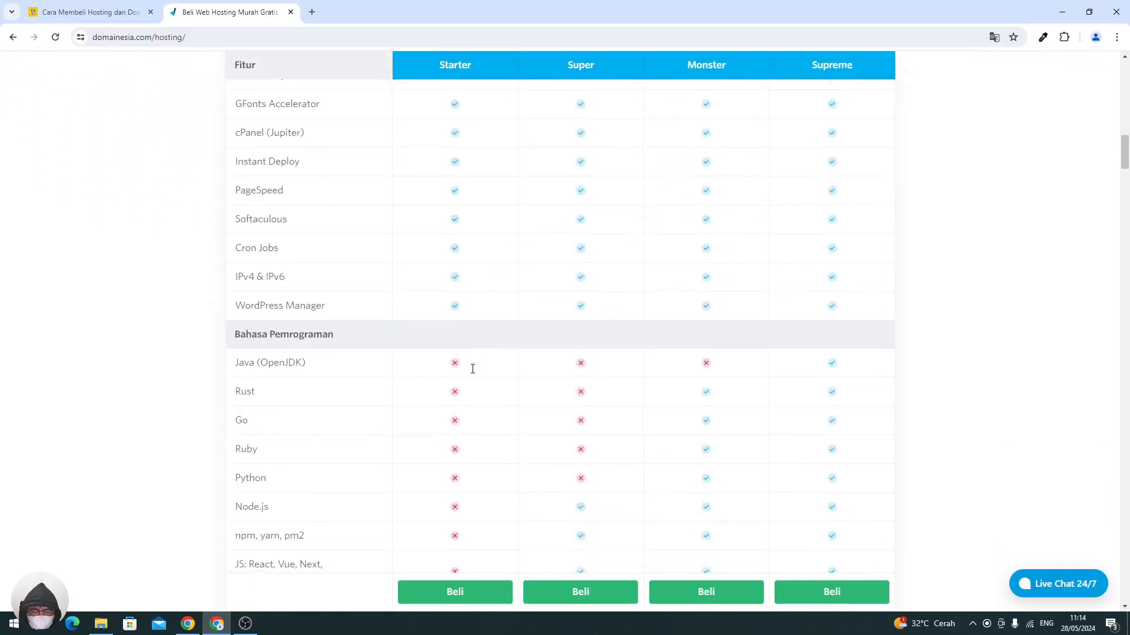
- Open the order form for the Super hosting plan and review its server location, billing cycle, addon and domain options
click(557, 591)
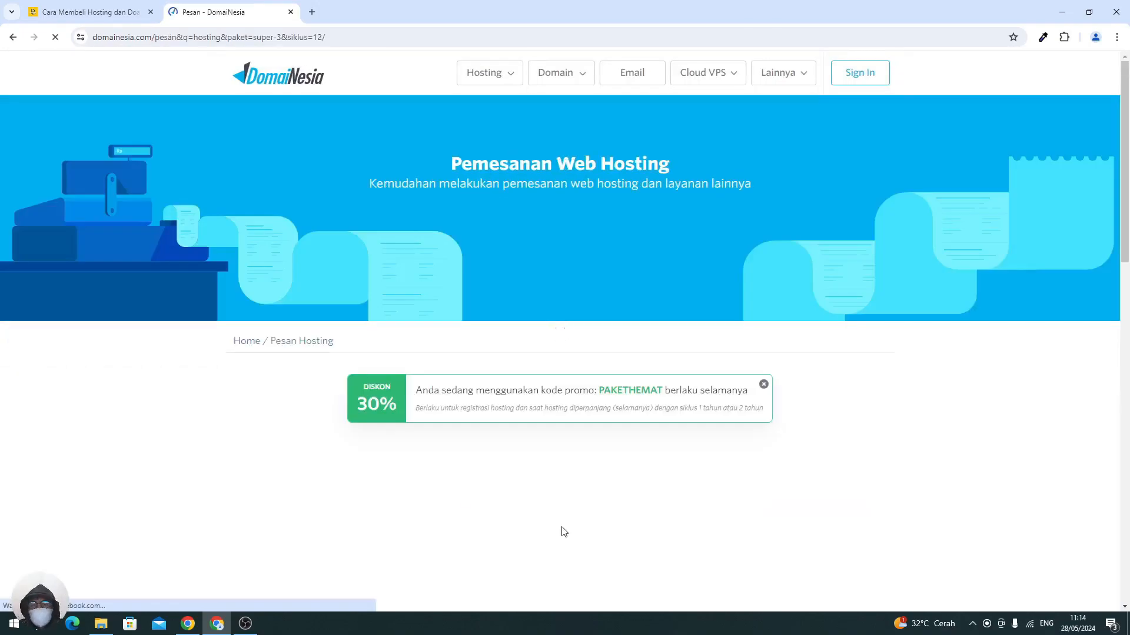
scroll(562, 529, down, 2)
scroll(561, 531, down, 4)
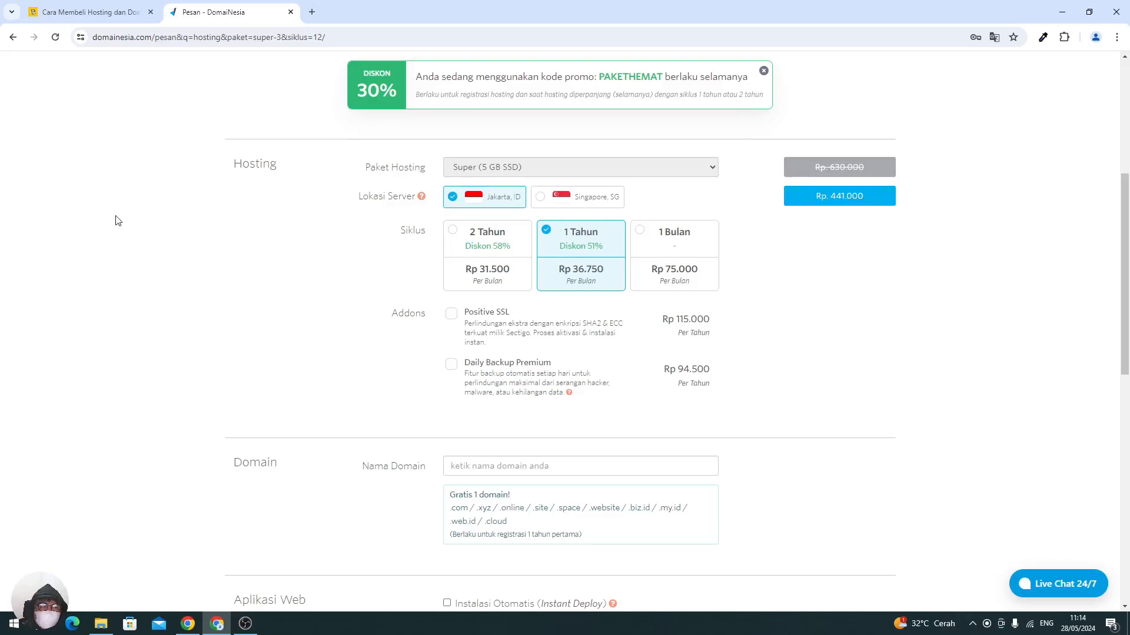
- Switch to the davdigital.id guide on buying hosting and a domain at DomaiNesia and skim its video, purchase steps and coupon section
click(92, 11)
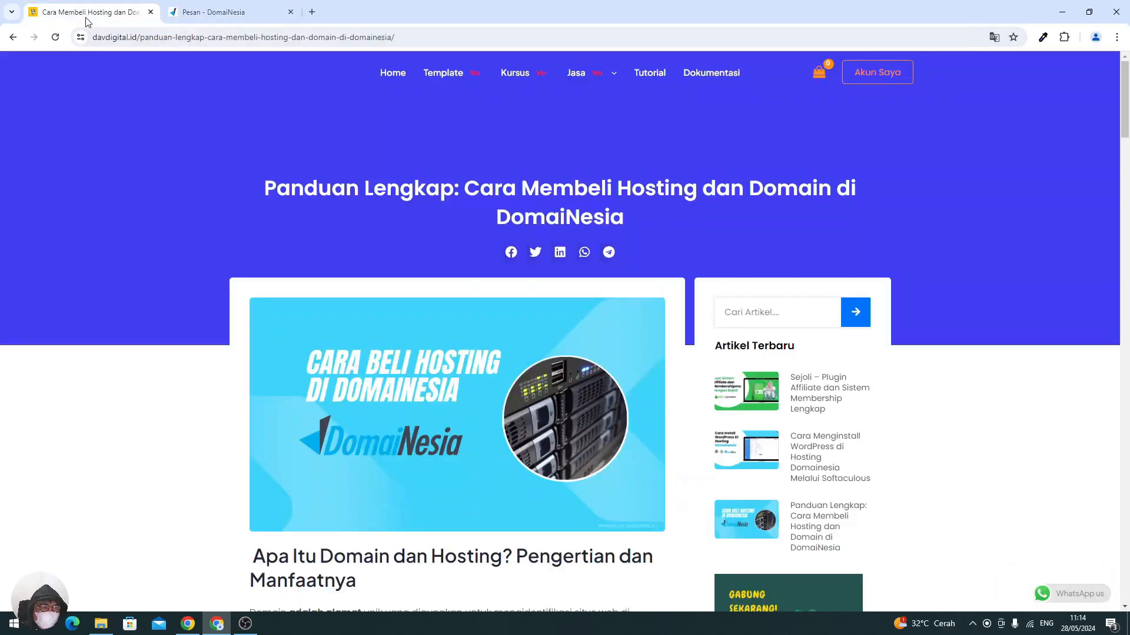
scroll(185, 254, down, 7)
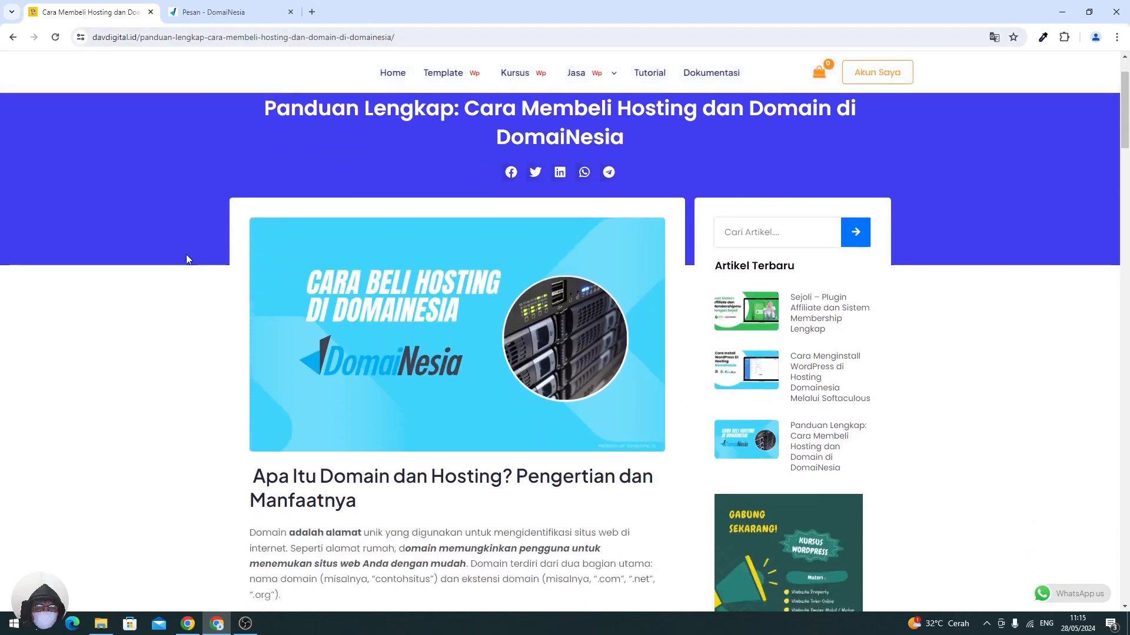
scroll(188, 260, down, 12)
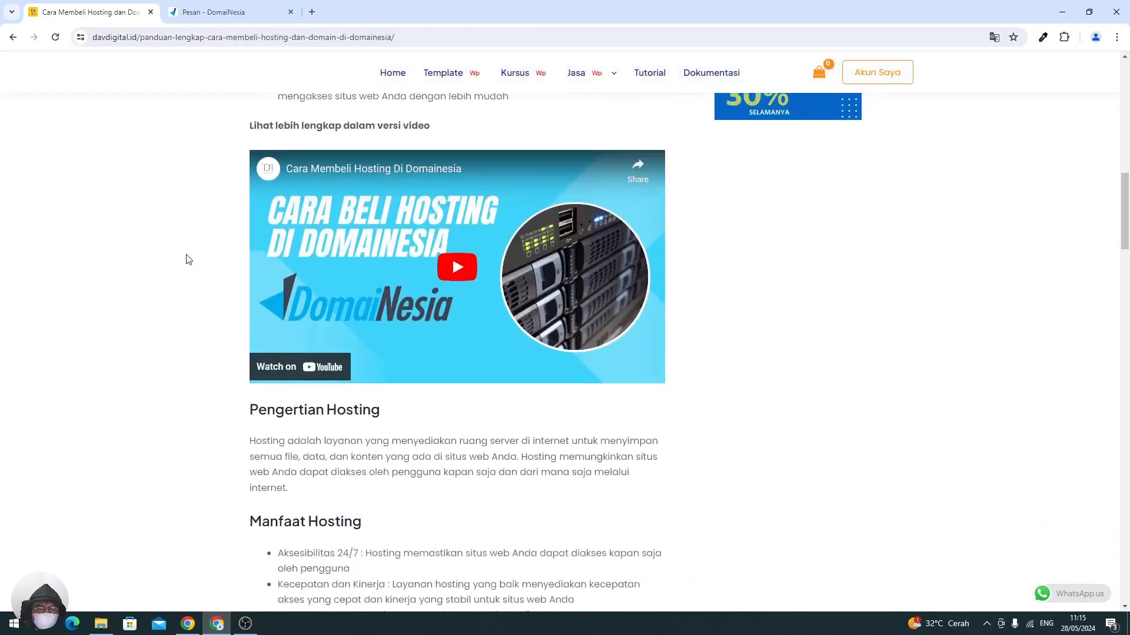
scroll(189, 259, up, 5)
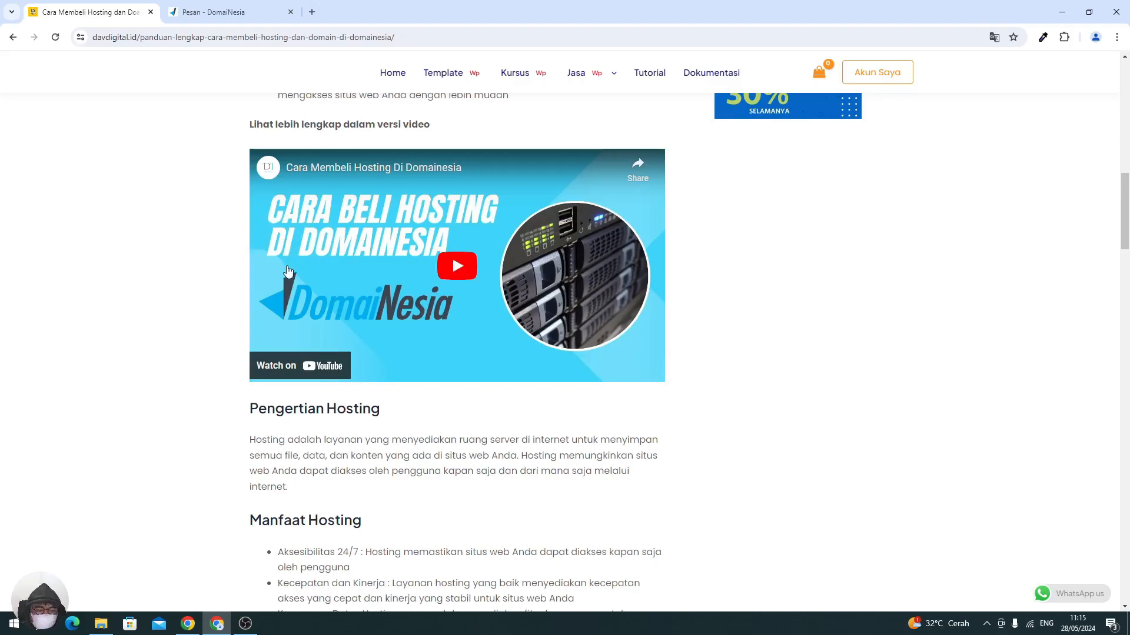
scroll(310, 330, down, 3)
scroll(310, 330, down, 10)
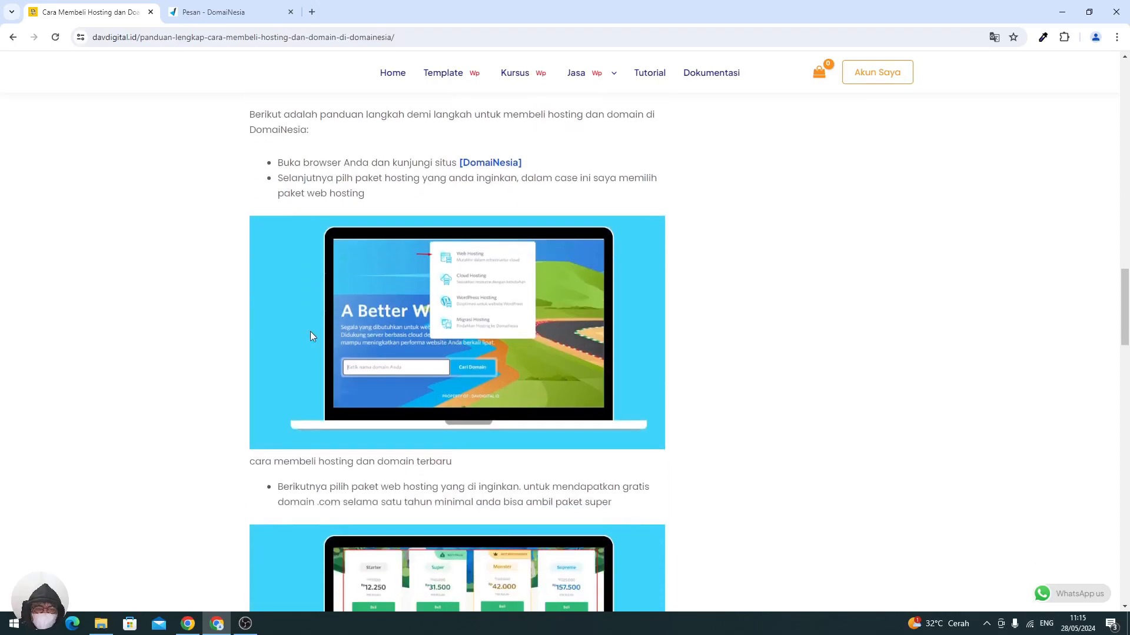
scroll(312, 335, down, 10)
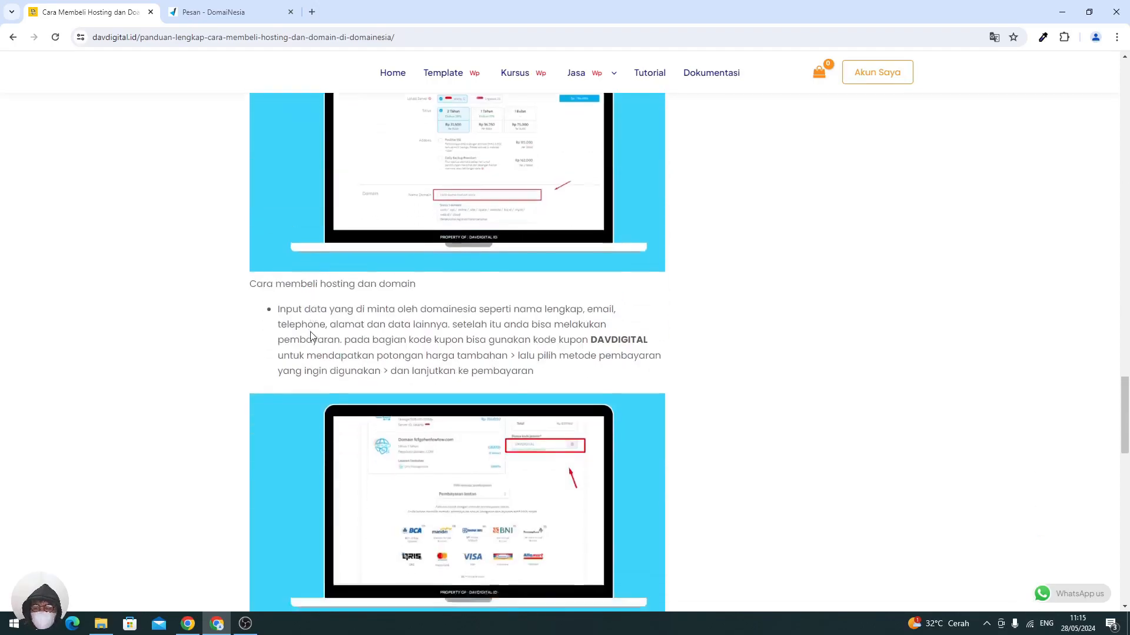
scroll(313, 326, up, 20)
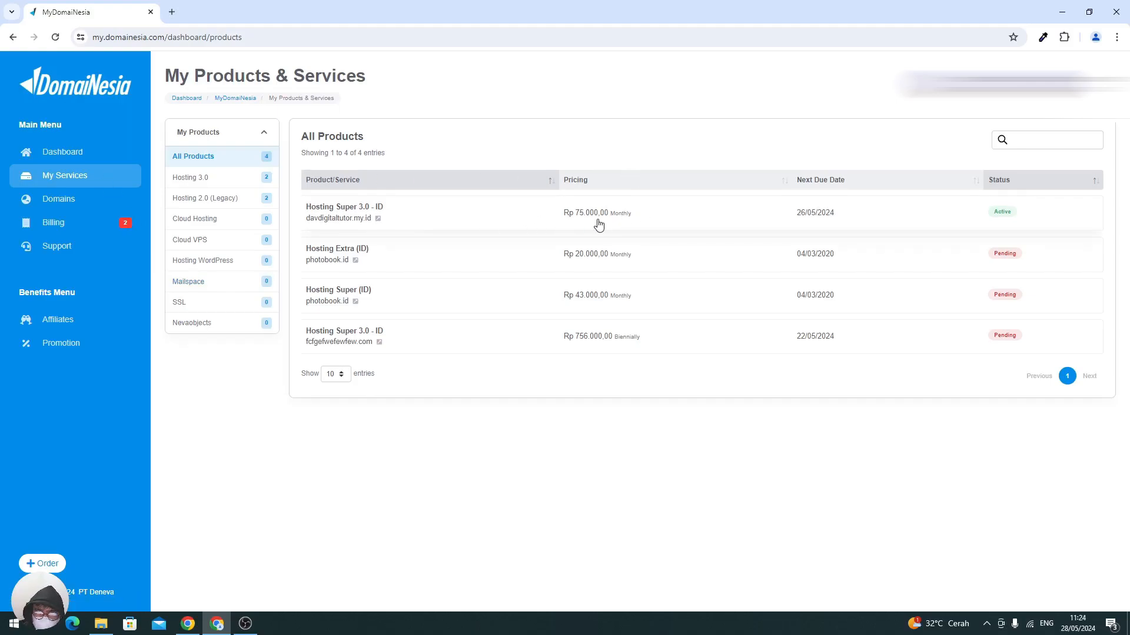
- Open the details of the davdigitaltutor.my.id hosting service and log in to its cPanel with the prefilled credentials
click(663, 214)
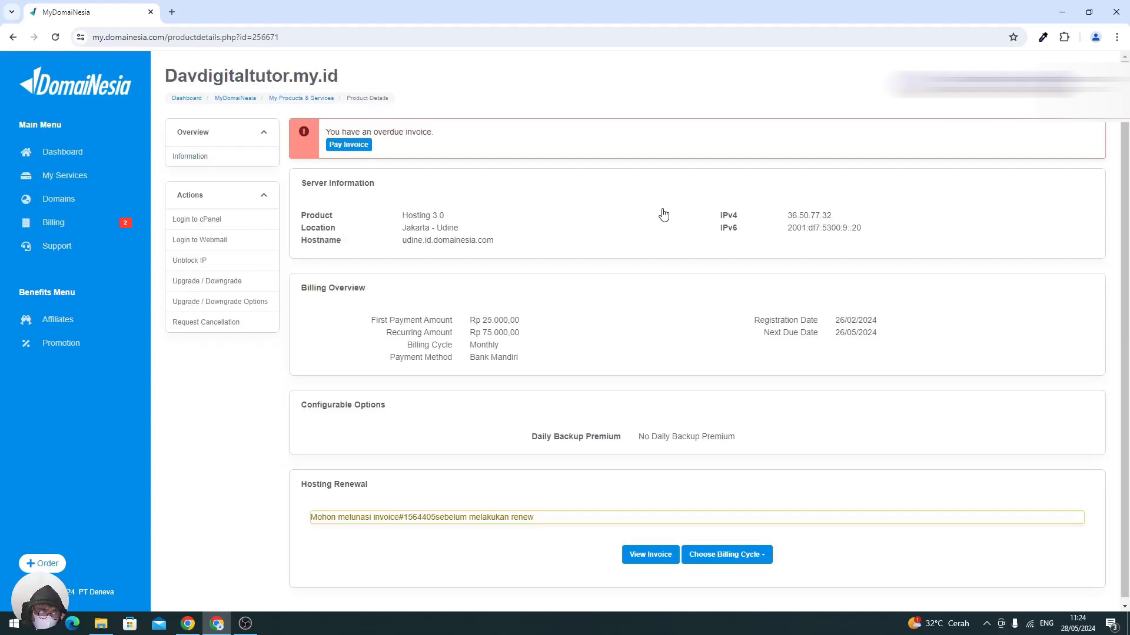
click(248, 228)
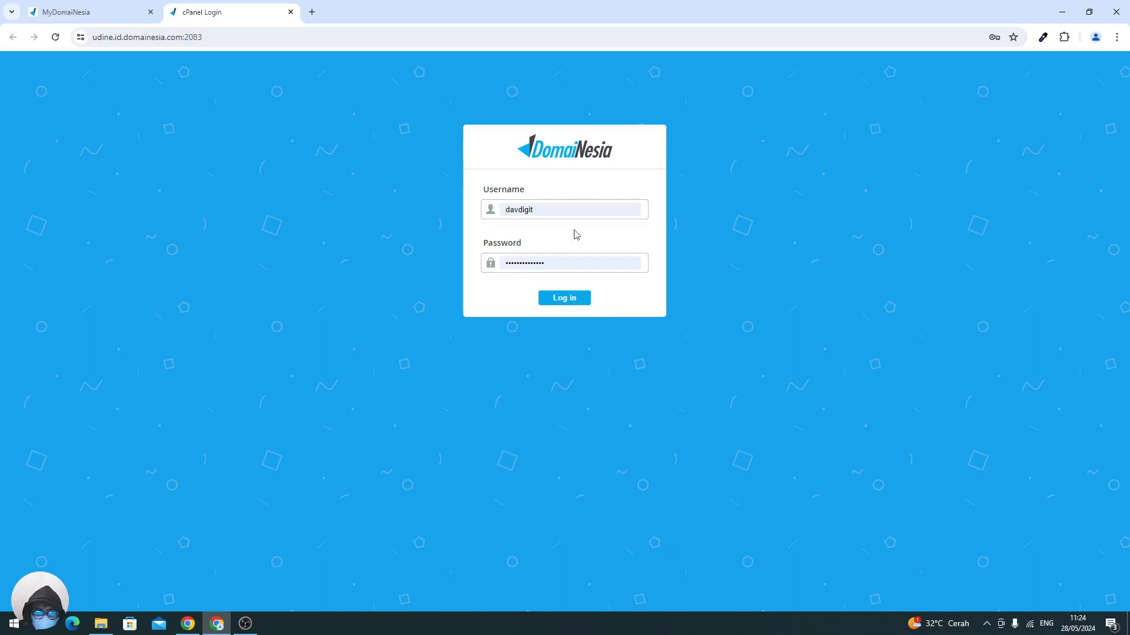
click(564, 298)
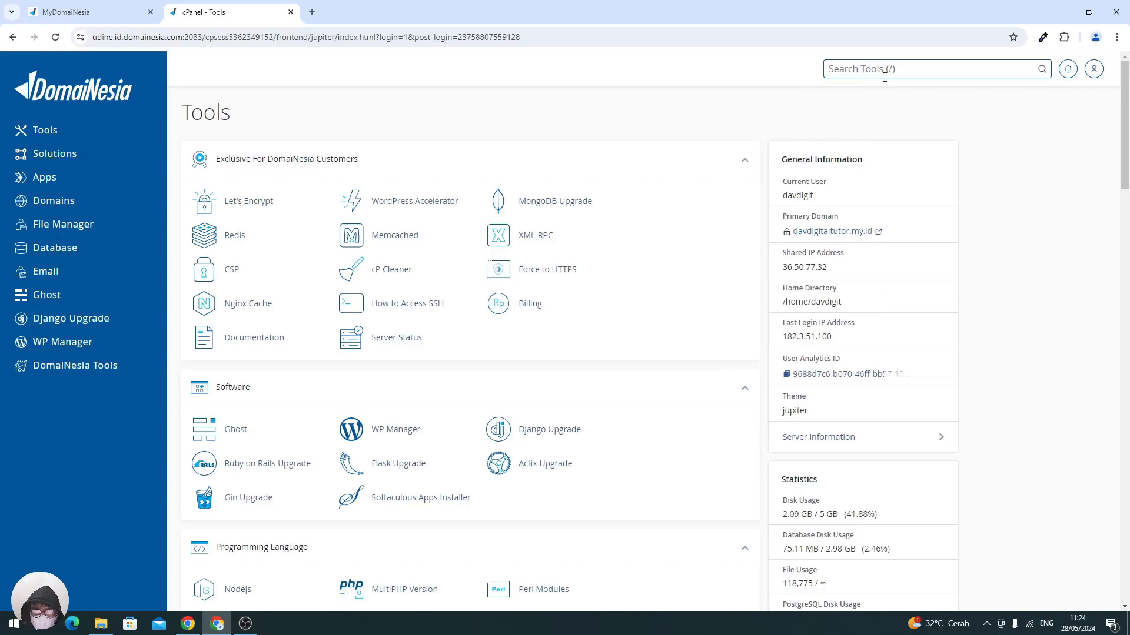
- Search the cPanel tools for ssl, open SSL/TLS Status and run AutoSSL with all listed domains selected
click(917, 63)
text(ssl)
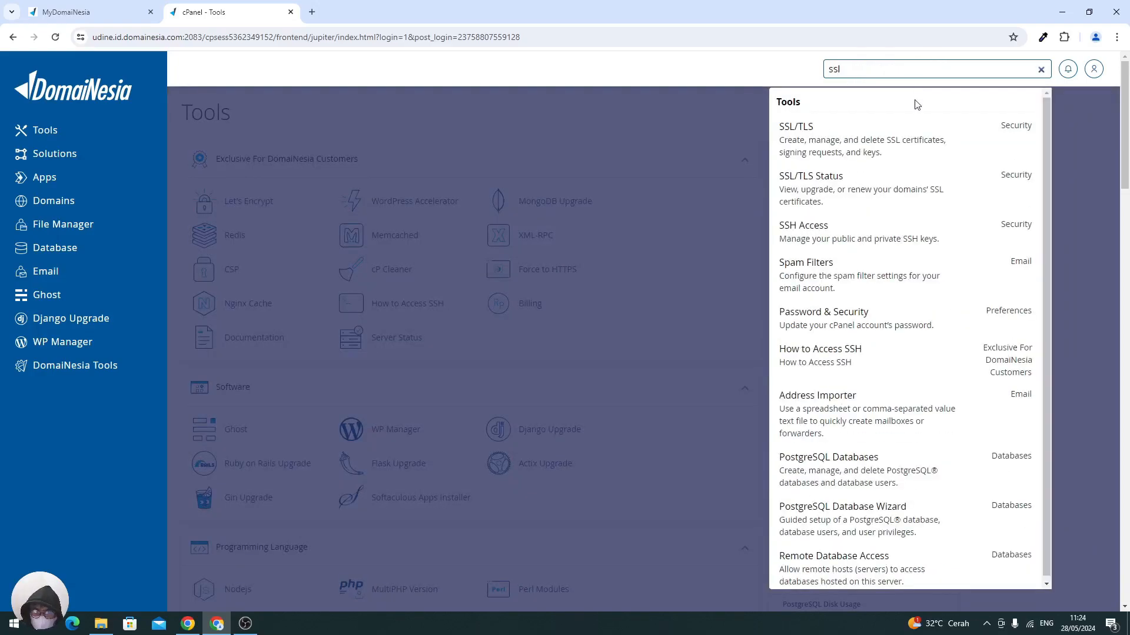
click(899, 181)
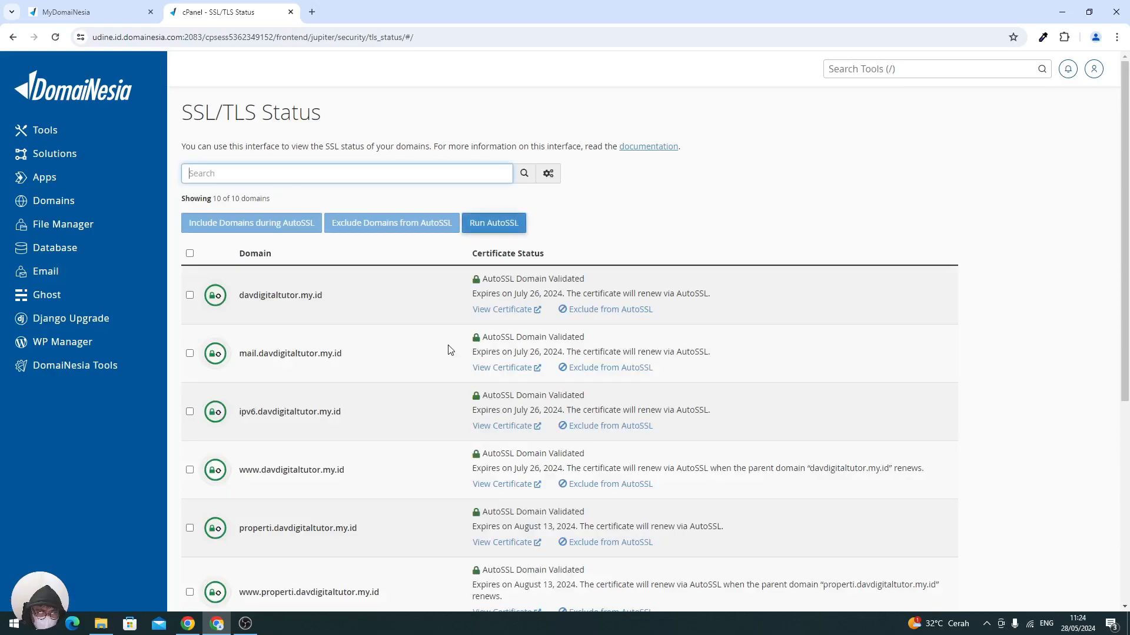
scroll(449, 350, down, 5)
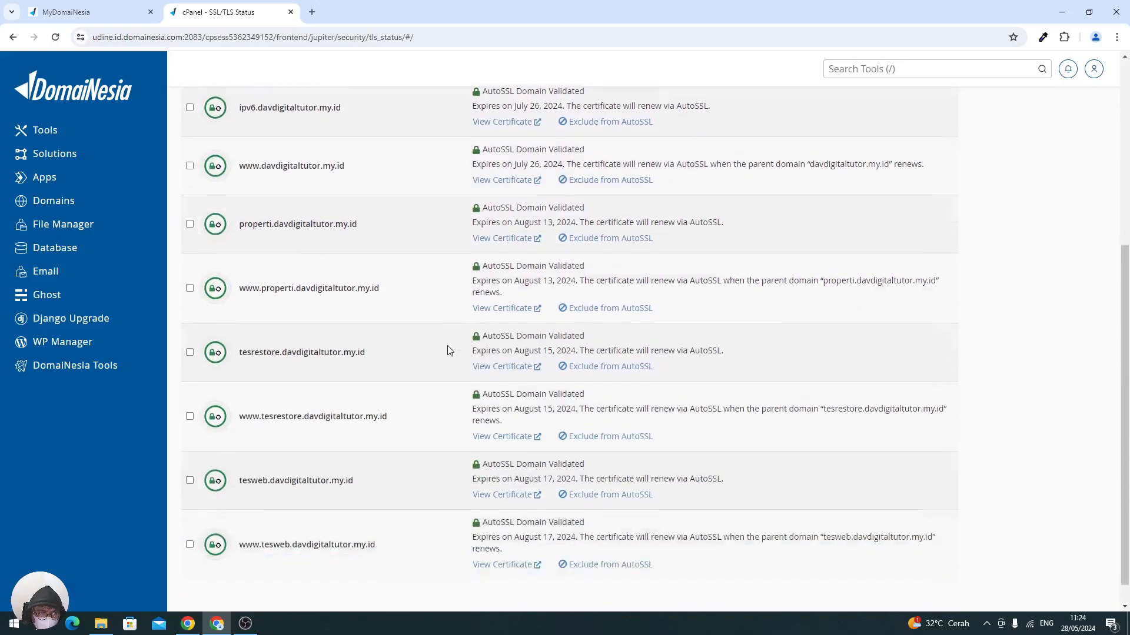
scroll(449, 350, up, 6)
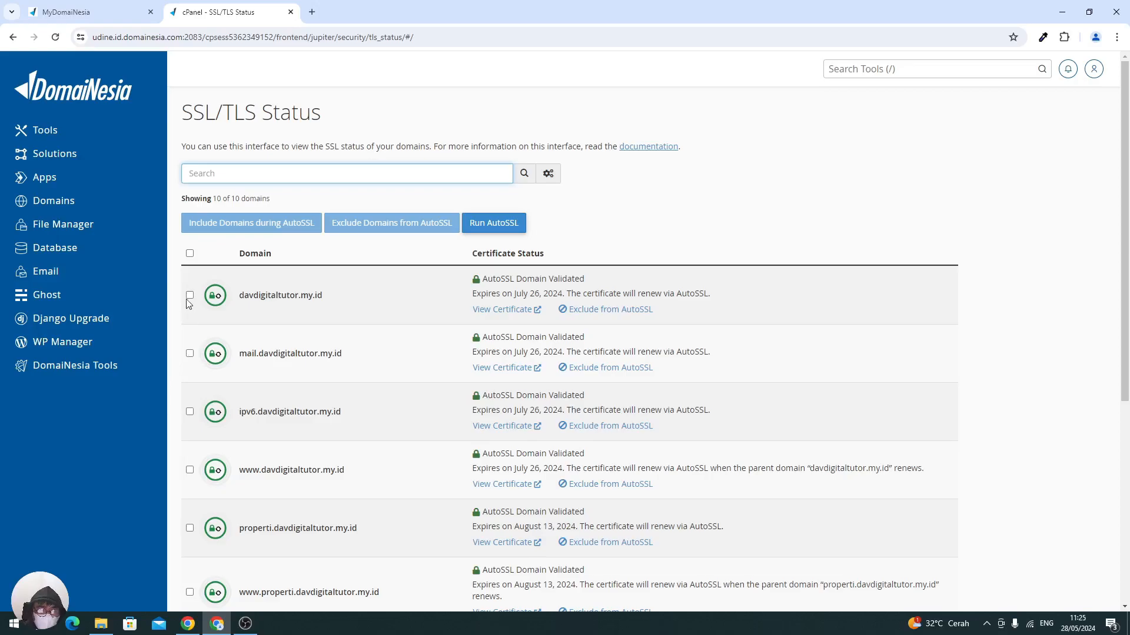
click(190, 253)
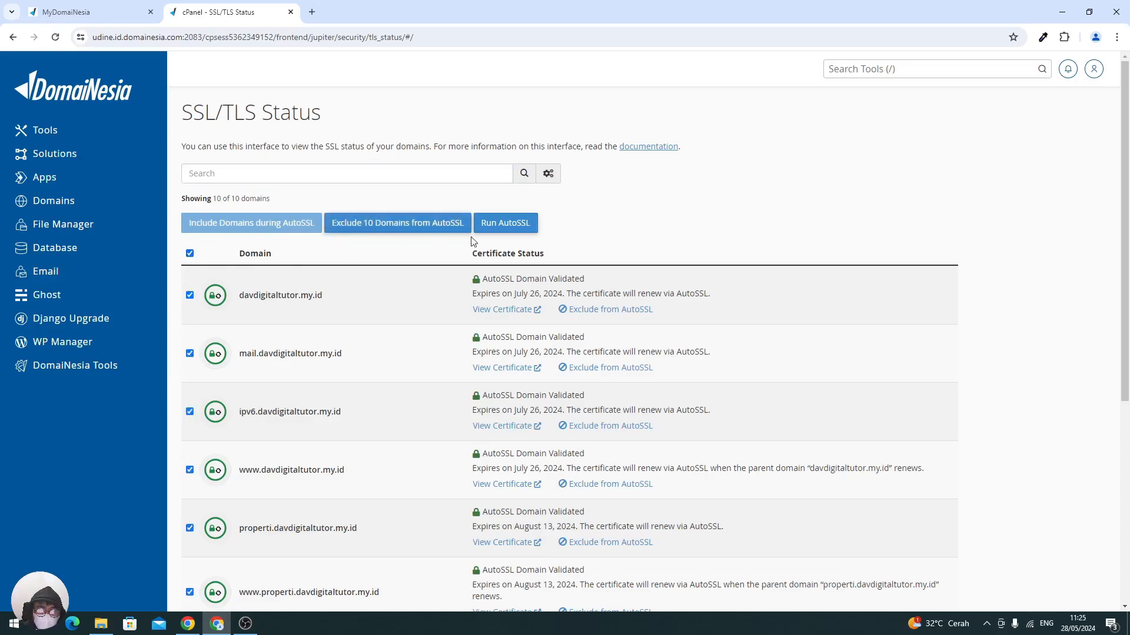
click(491, 228)
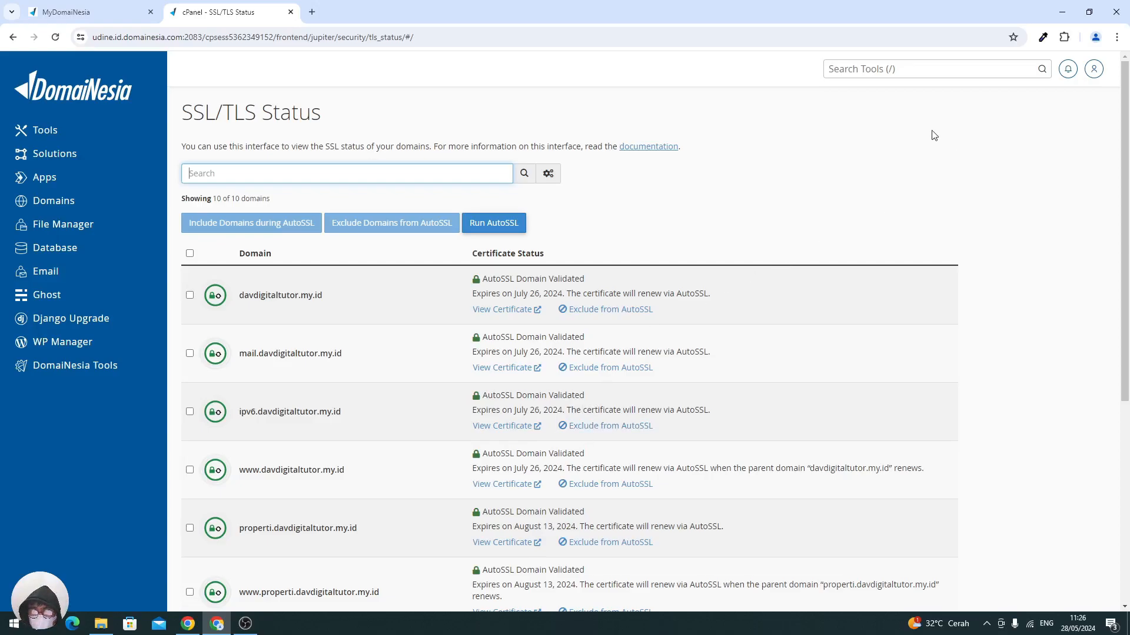
- Copy the domain davdigitaltutor.my.id from the SSL list and open it in a new incognito window
drag(242, 301, 328, 301)
key(ctrl+c)
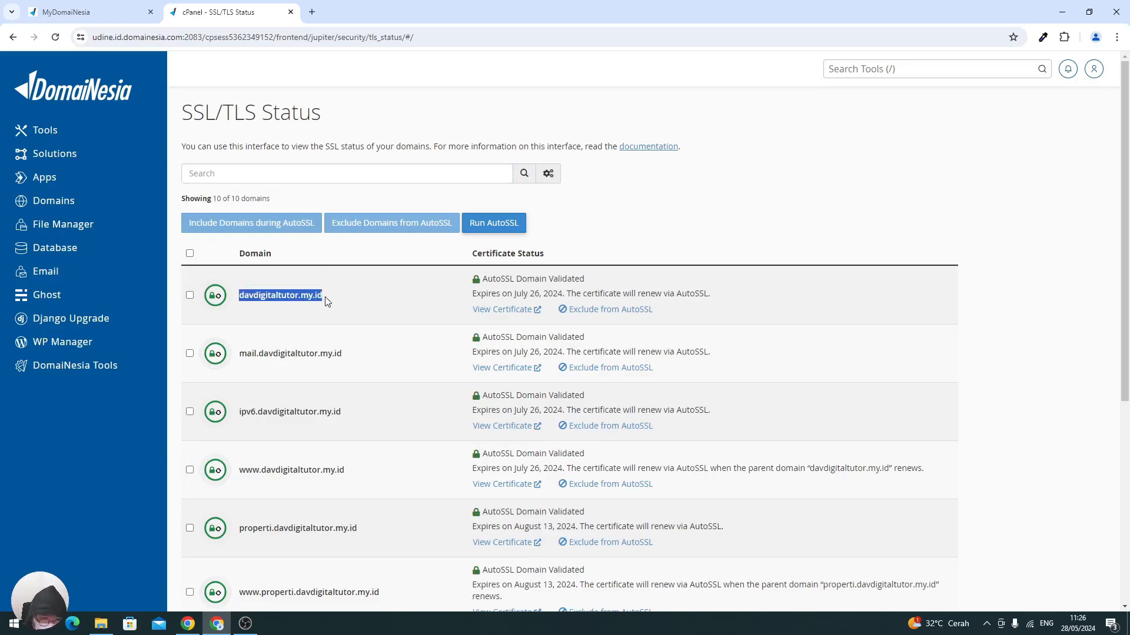
click(1116, 37)
click(974, 126)
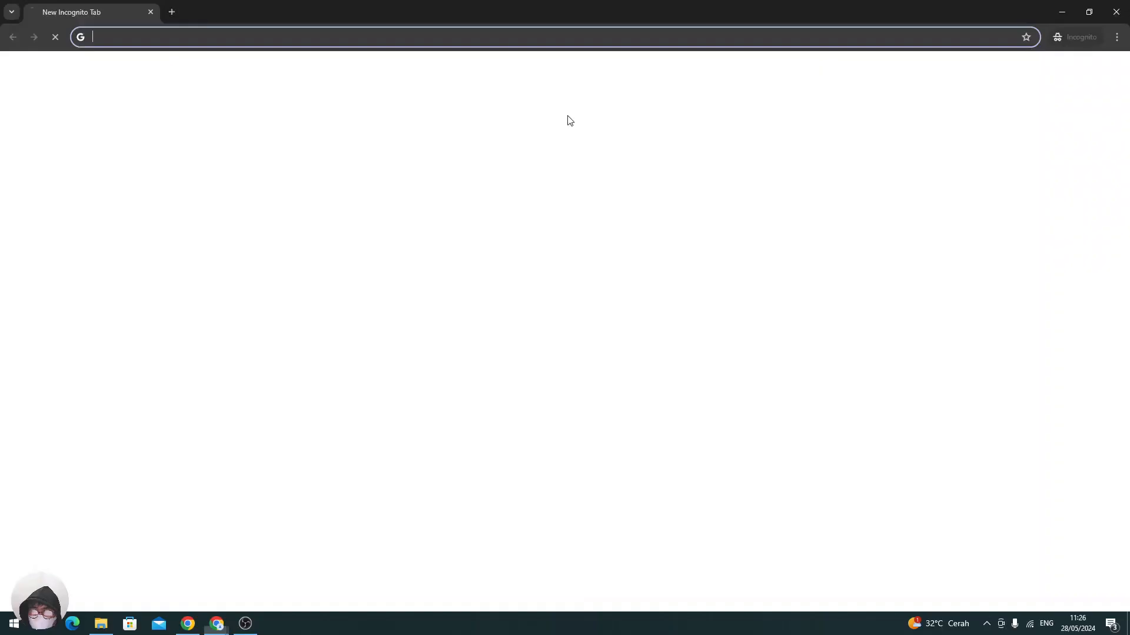
key(ctrl+v)
key(Return)
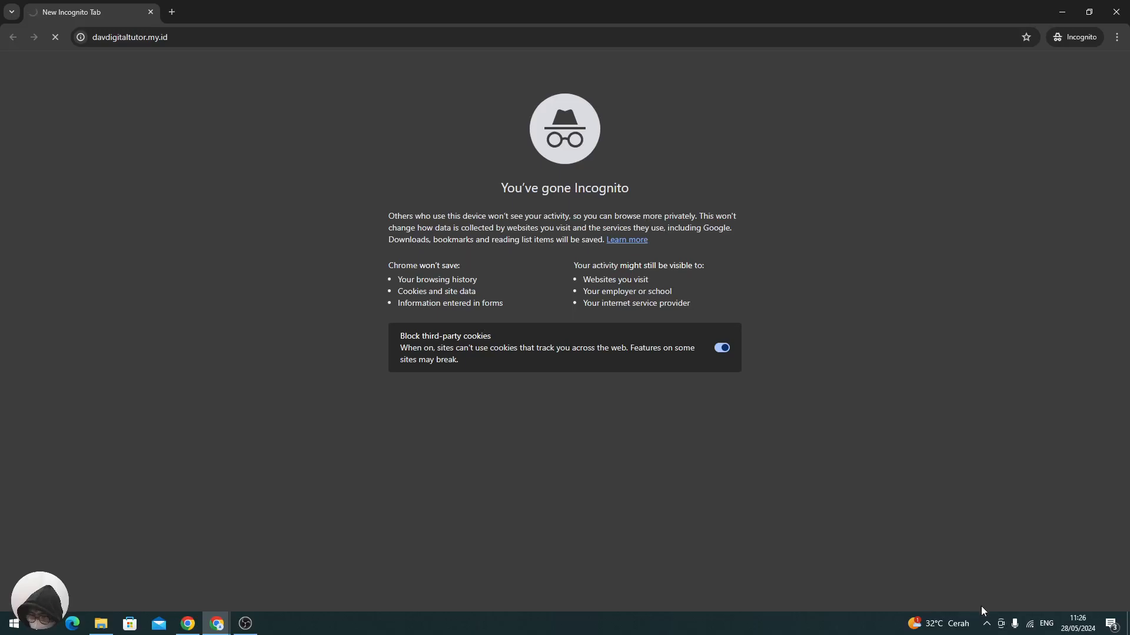
- Check the davdigitaltutor.my.id site against the cPanel window, reload it in the incognito window, and return to cPanel
click(986, 624)
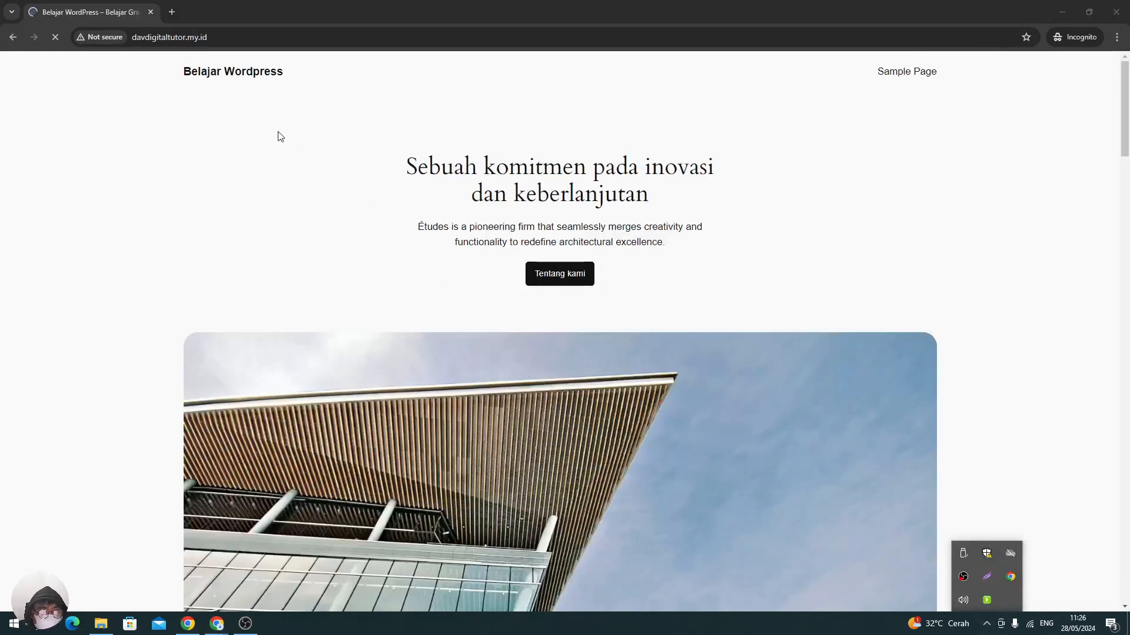
click(281, 137)
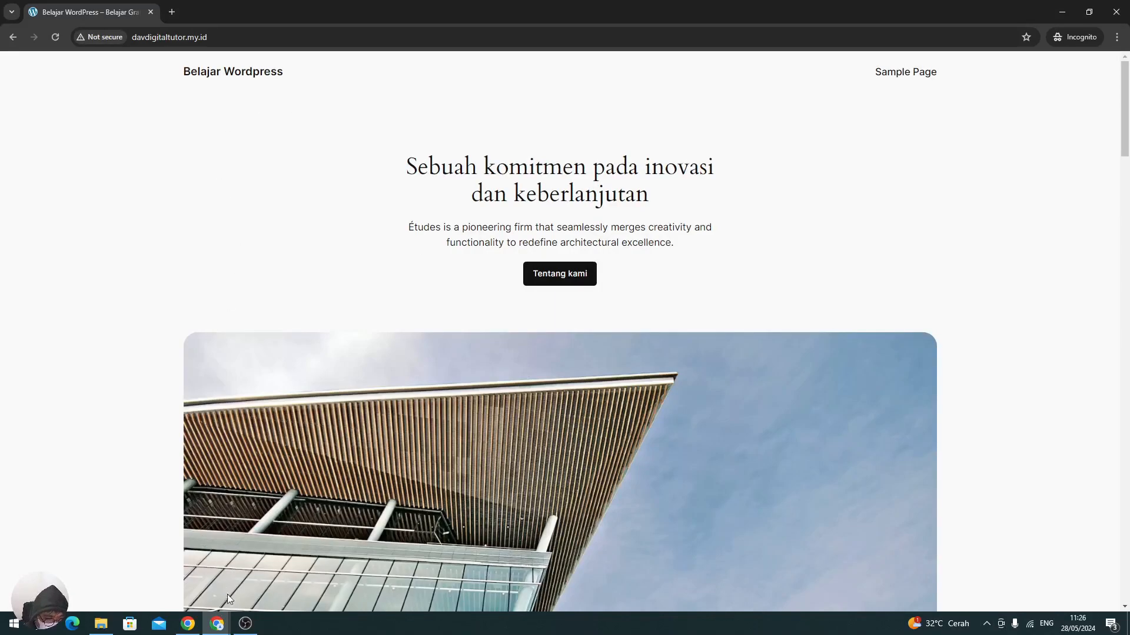
mouse_move(229, 625)
click(152, 565)
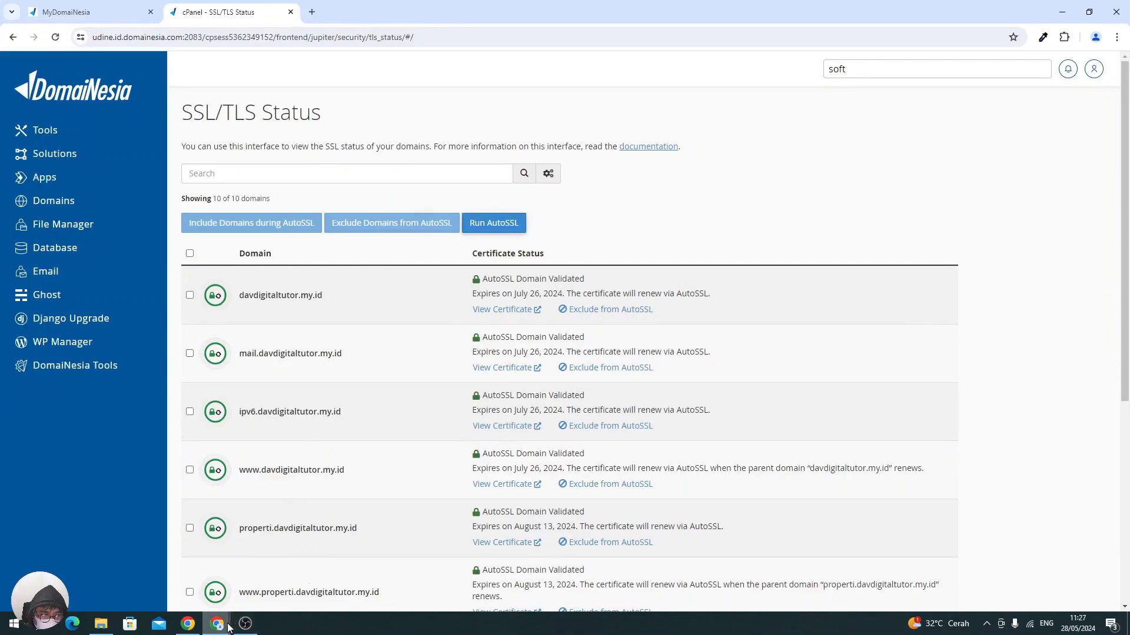
mouse_move(229, 628)
click(280, 566)
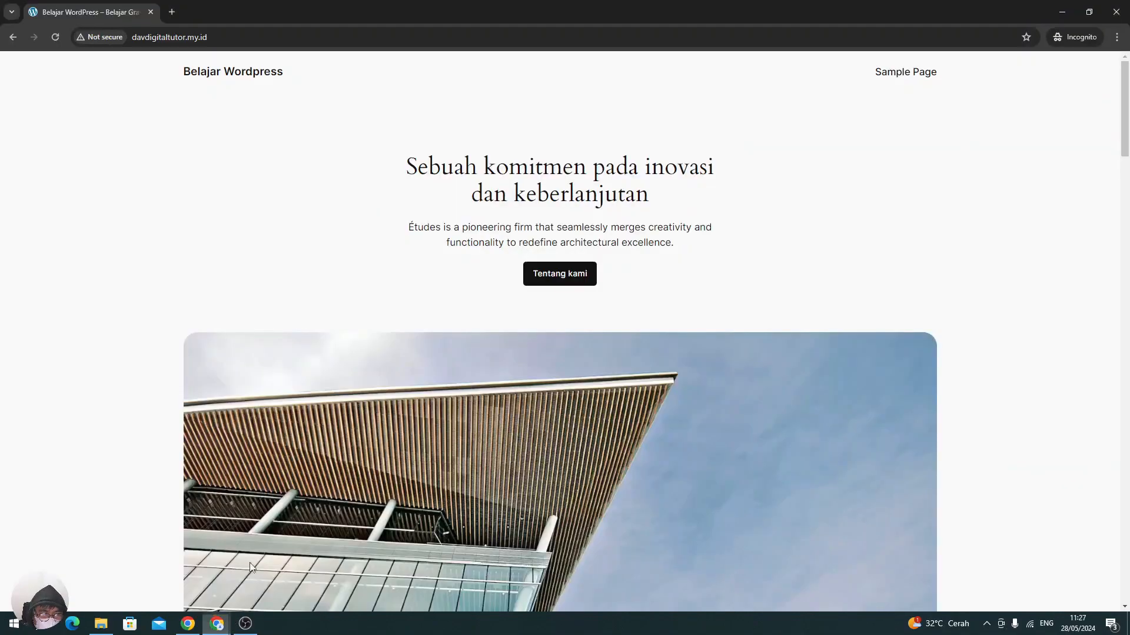
click(57, 37)
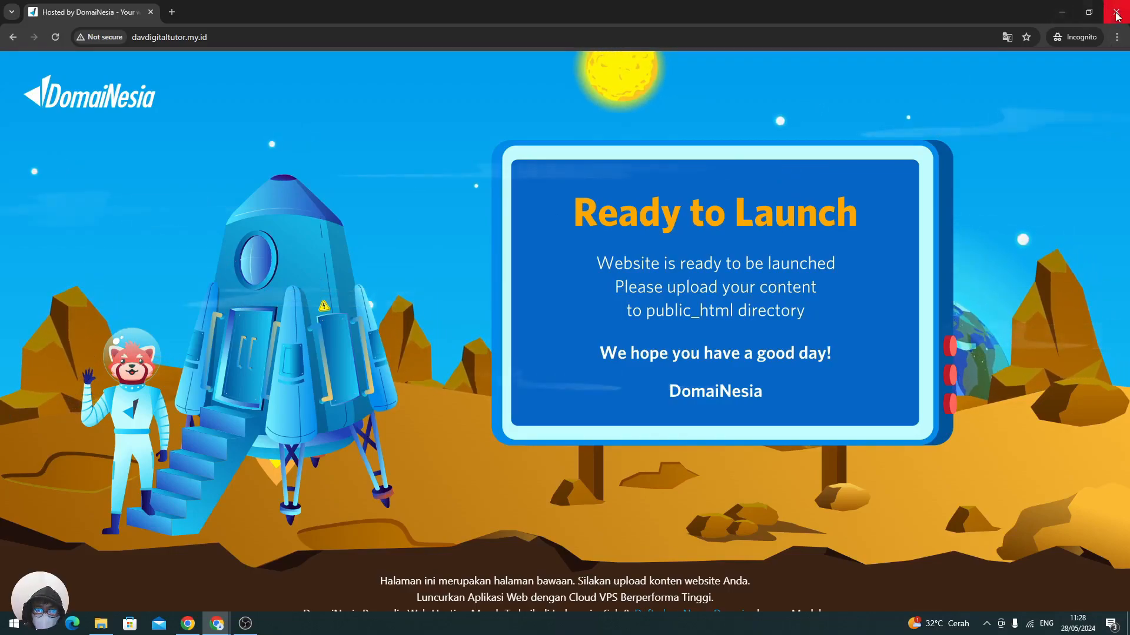
click(1054, 18)
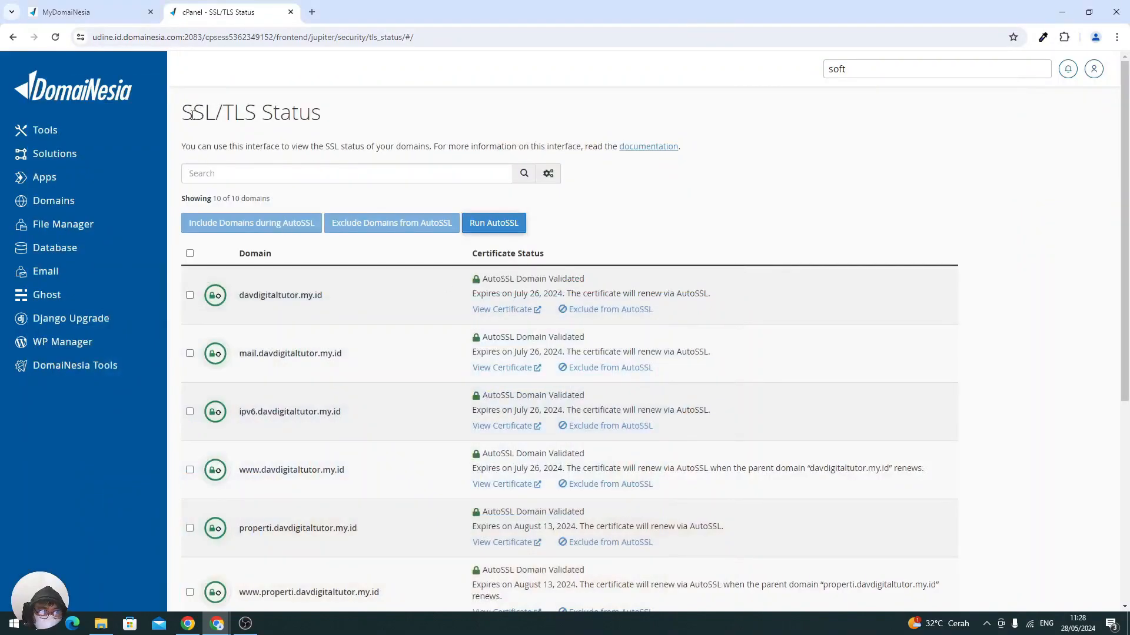
- Find Softaculous Apps Installer through the tool search for soft and open the WordPress installation form
click(876, 71)
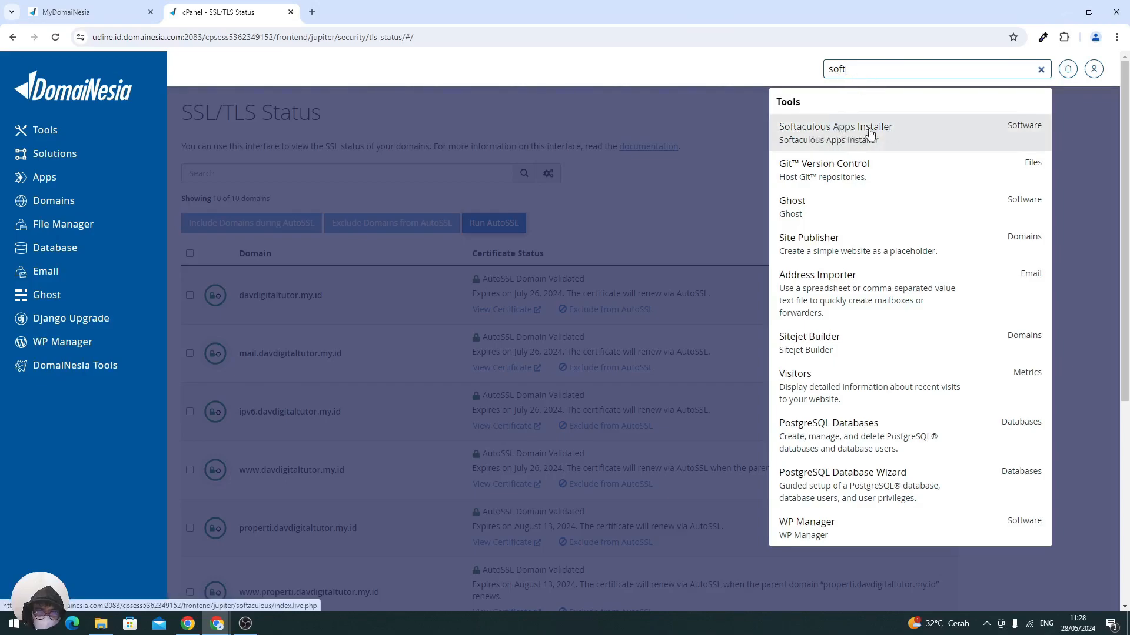
click(837, 136)
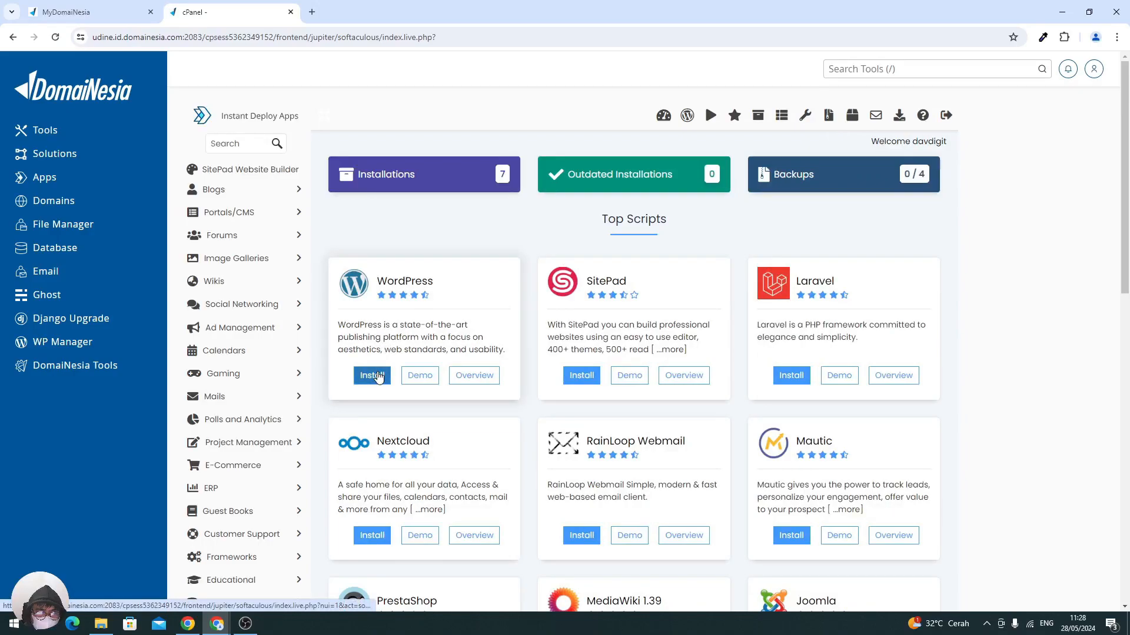
click(377, 377)
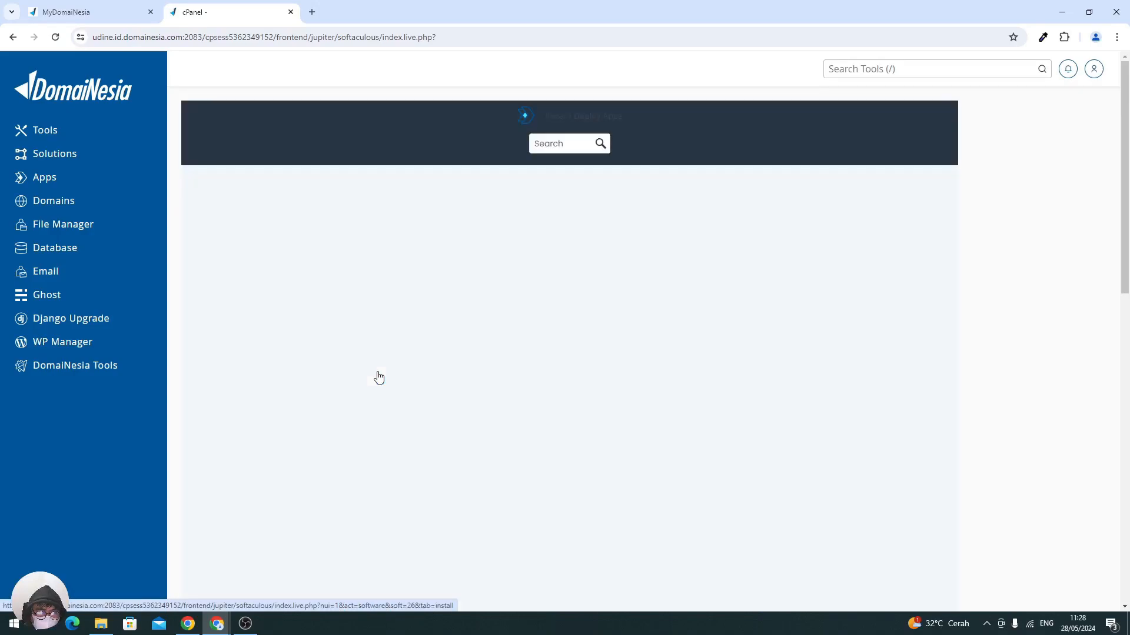
scroll(459, 329, down, 1)
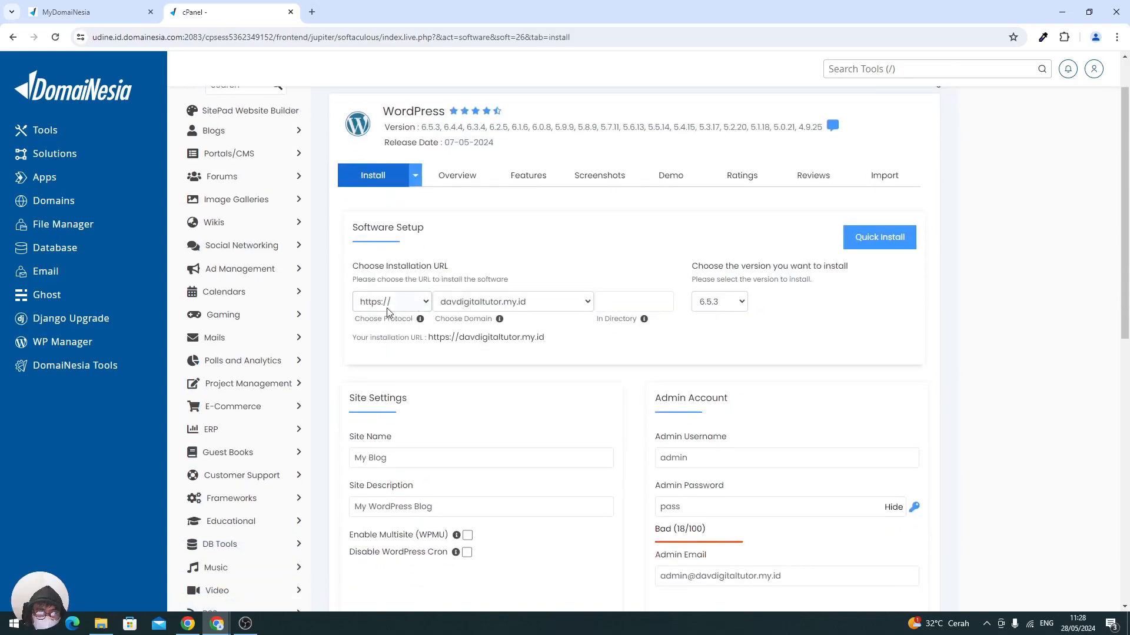
click(388, 307)
click(377, 352)
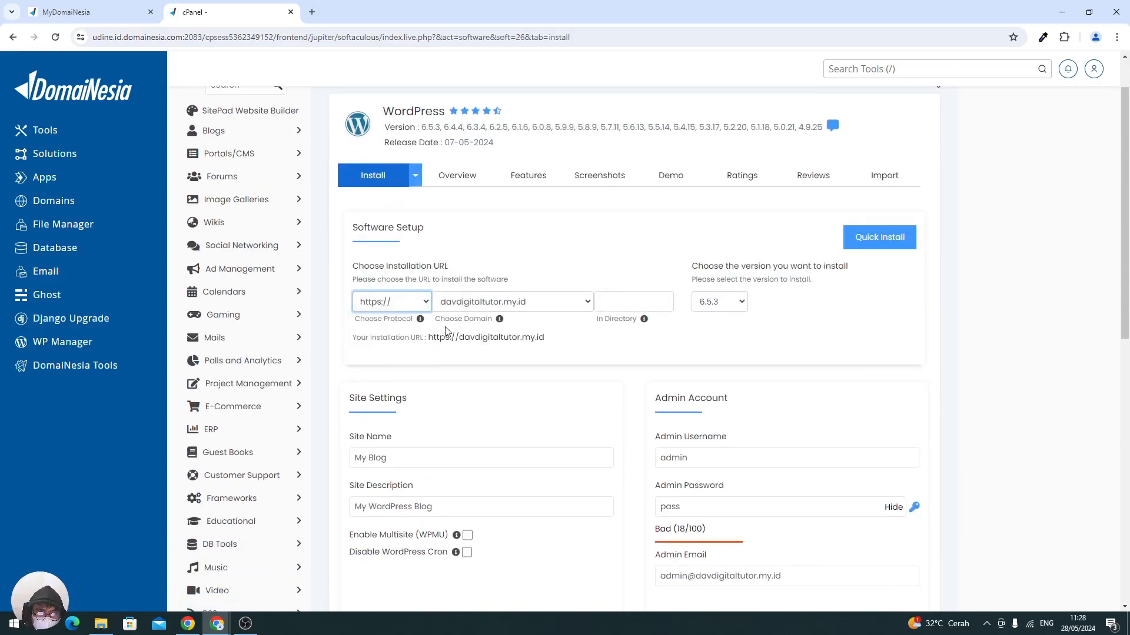
click(447, 313)
click(452, 320)
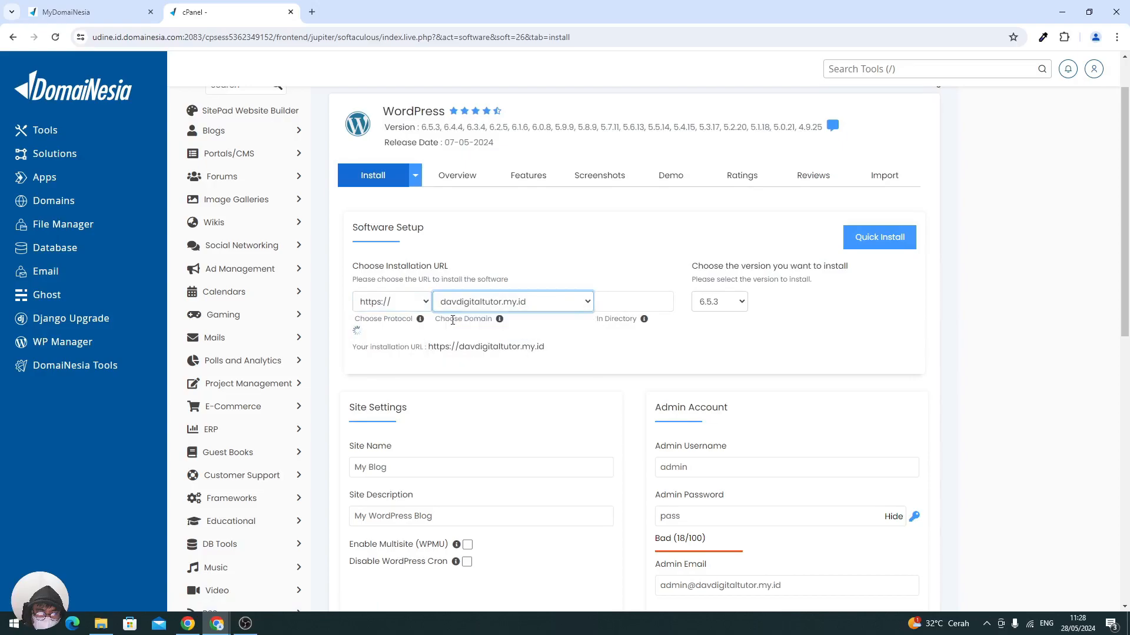
click(625, 308)
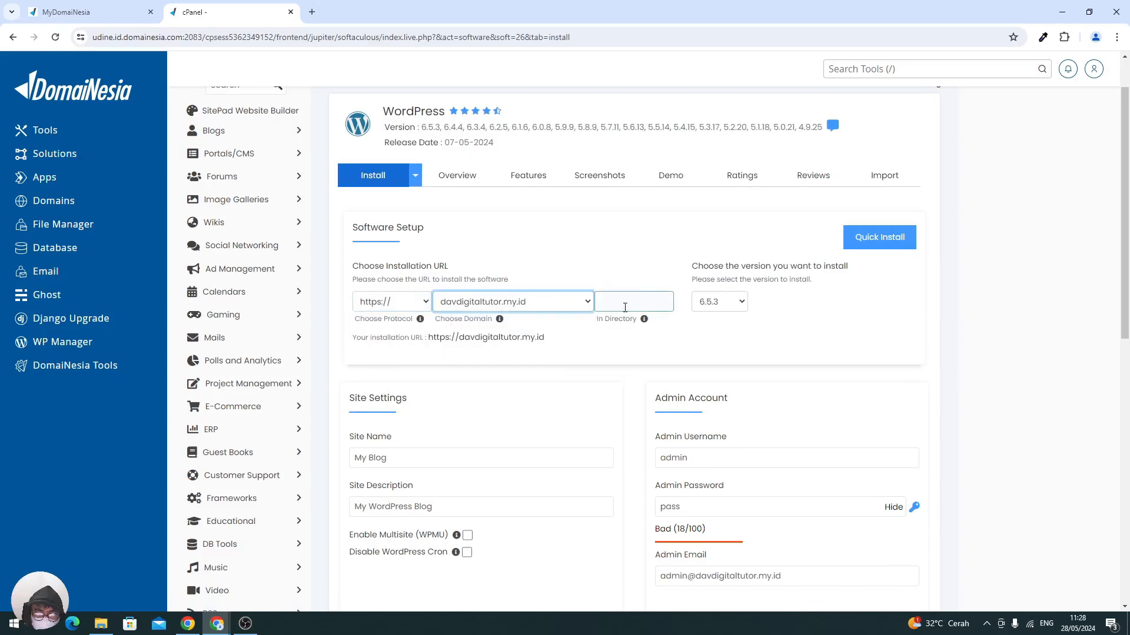
click(734, 310)
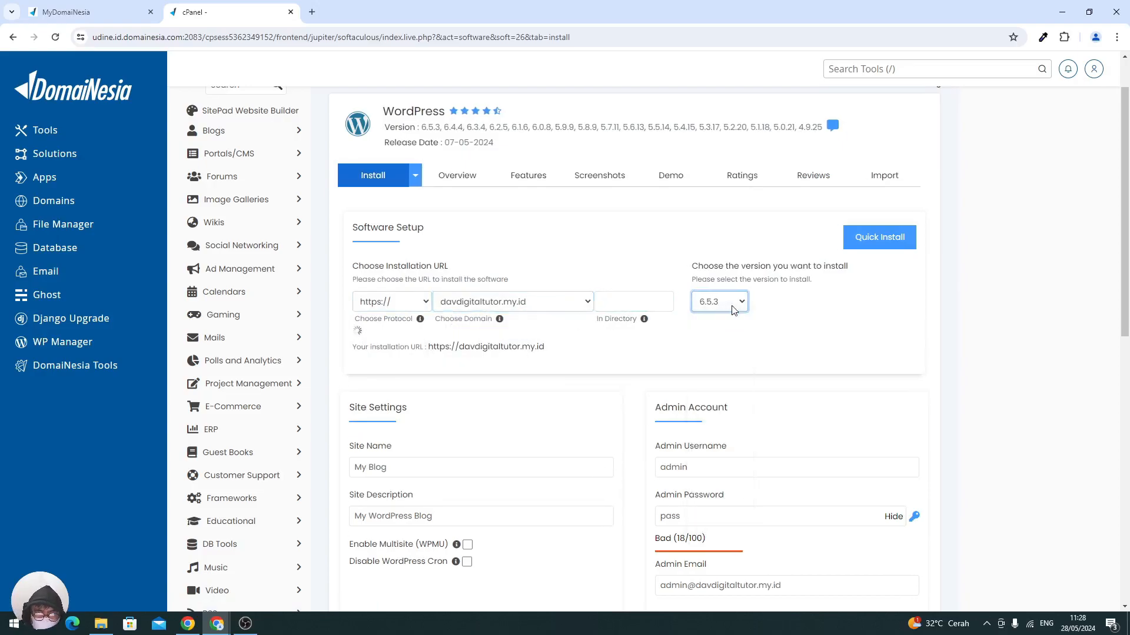
- Review the site name and site description in the site settings, keeping My Blog and My WordPress Blog
scroll(601, 322, down, 2)
click(405, 339)
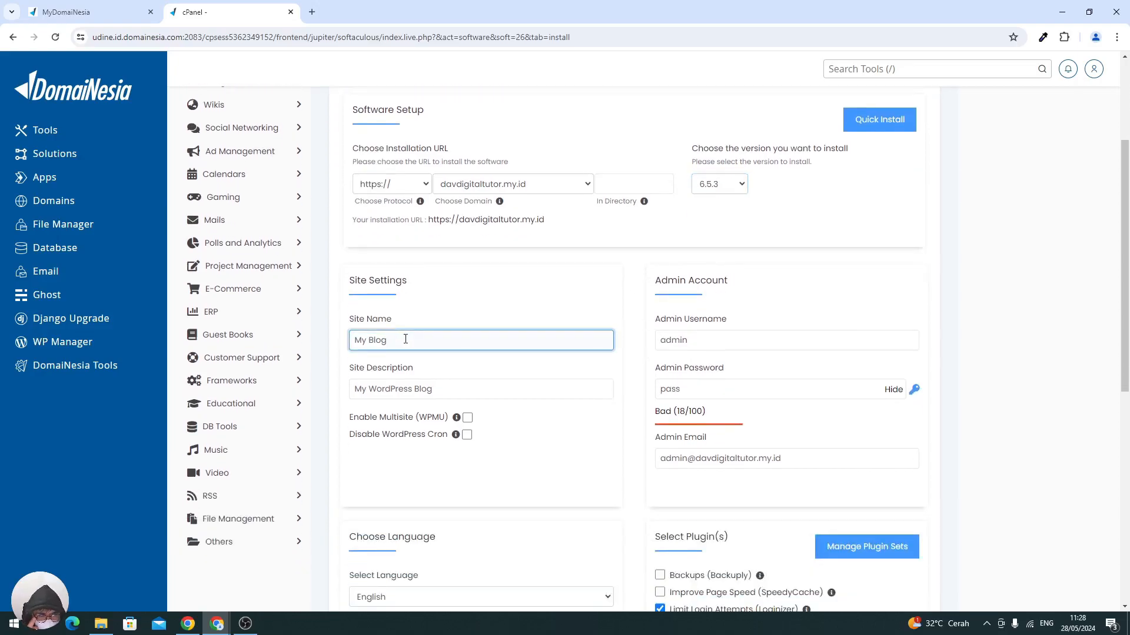
key(ctrl+a)
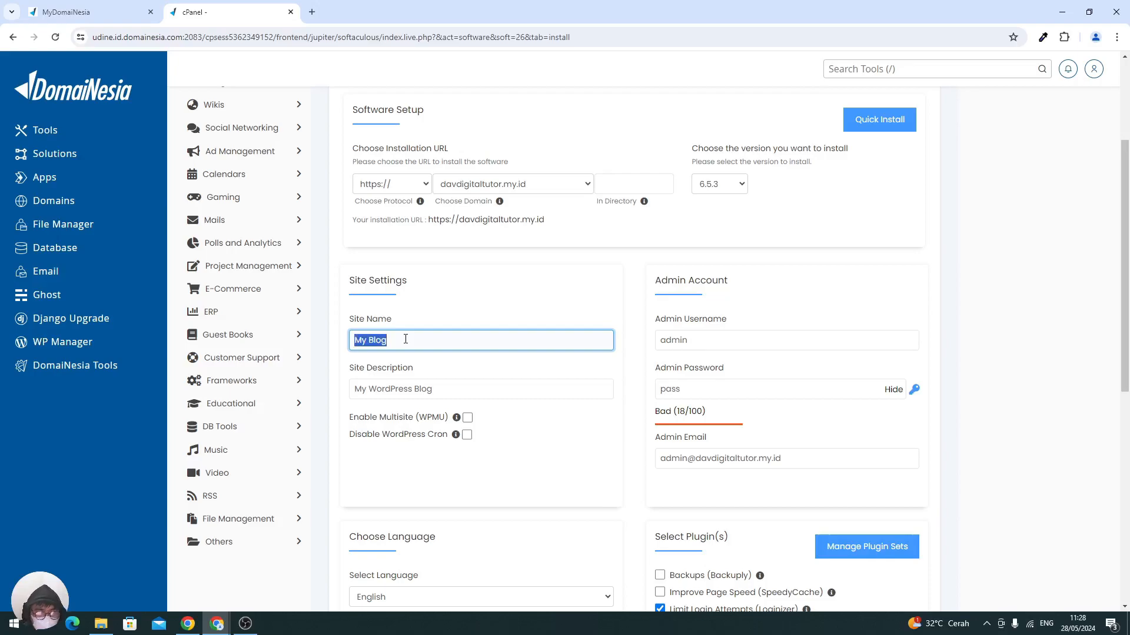
click(405, 340)
click(391, 388)
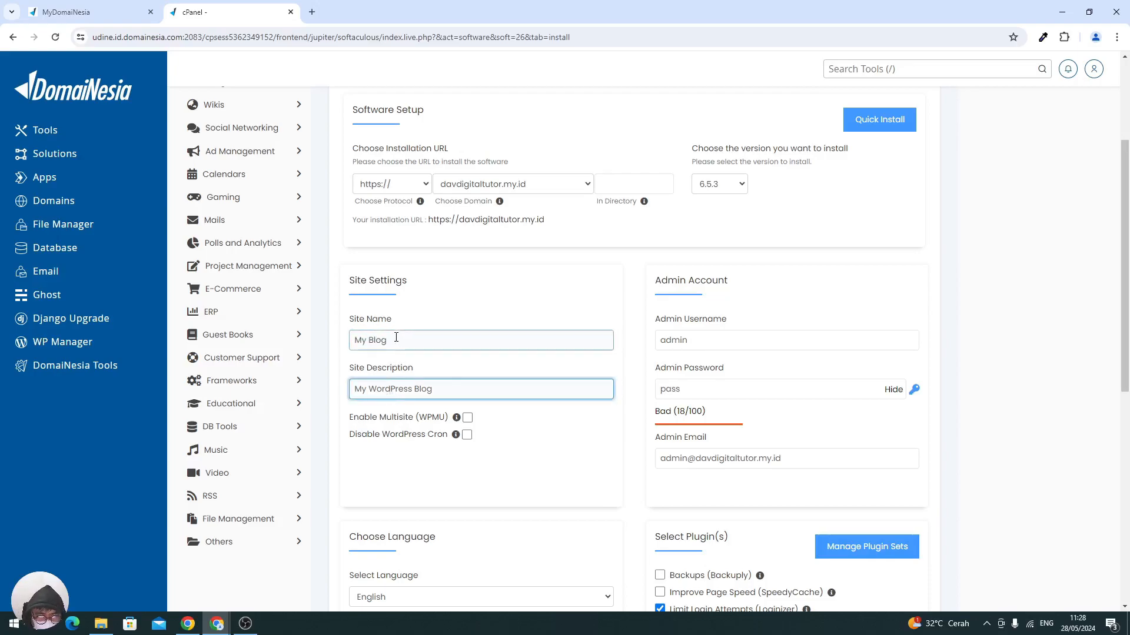
- Set the admin username to miminwebsite, then generate a random admin password and copy it
click(693, 339)
double_click(693, 340)
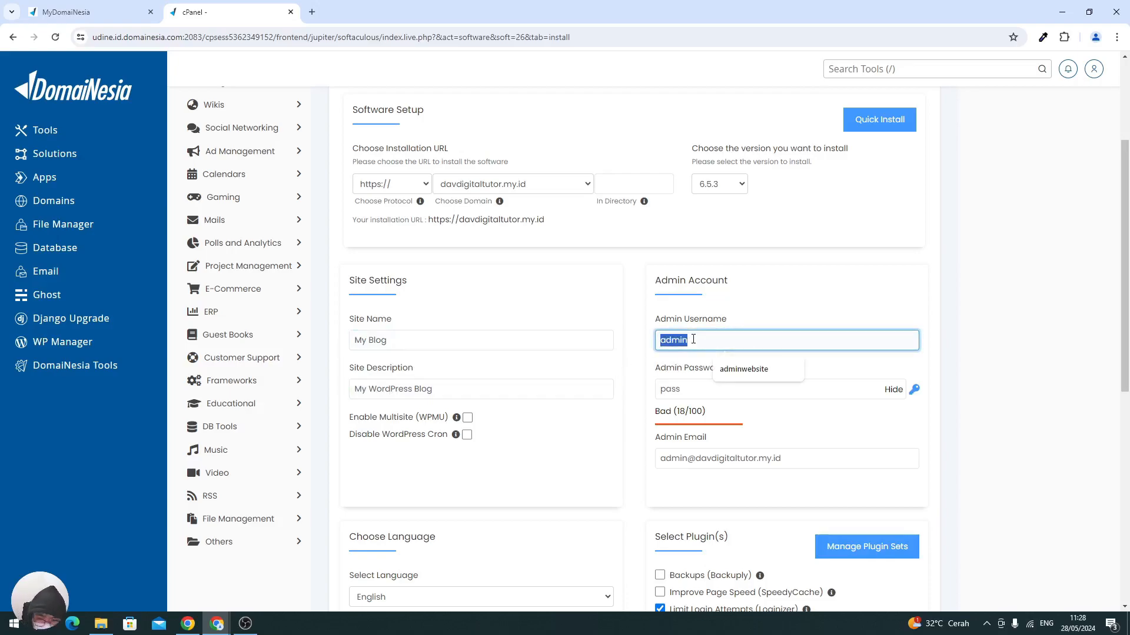
text(mimin)
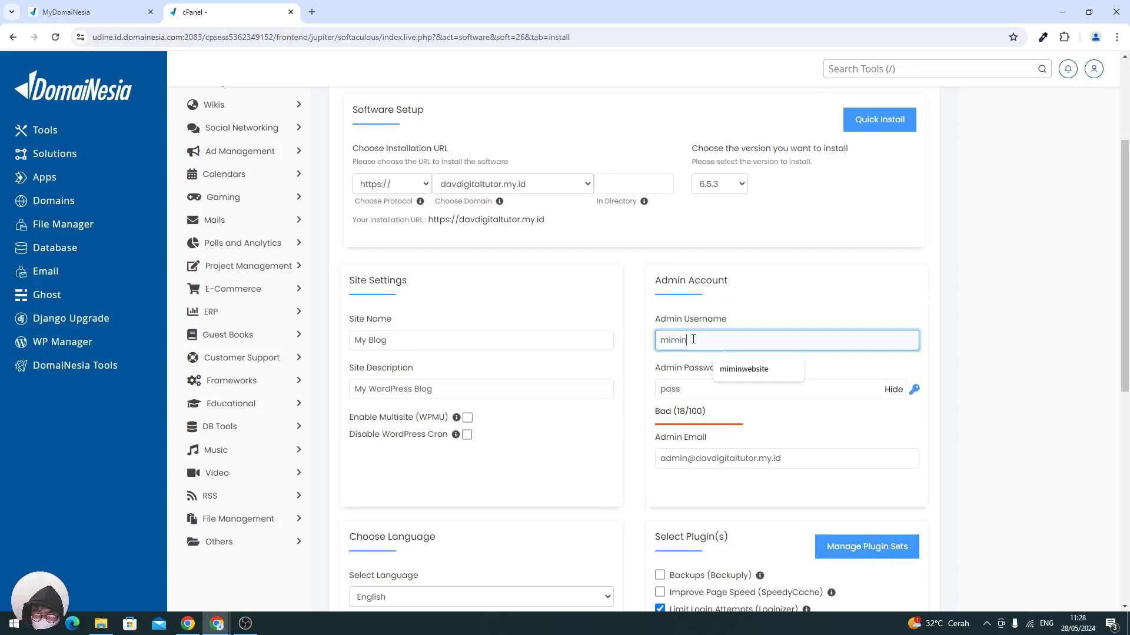
text(website)
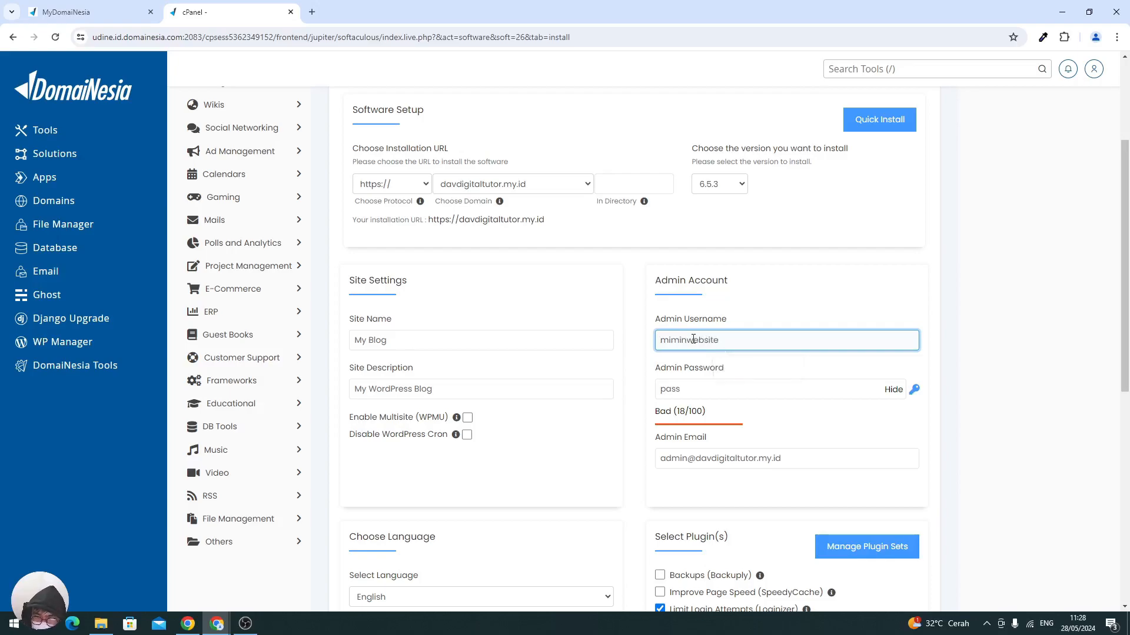
click(913, 391)
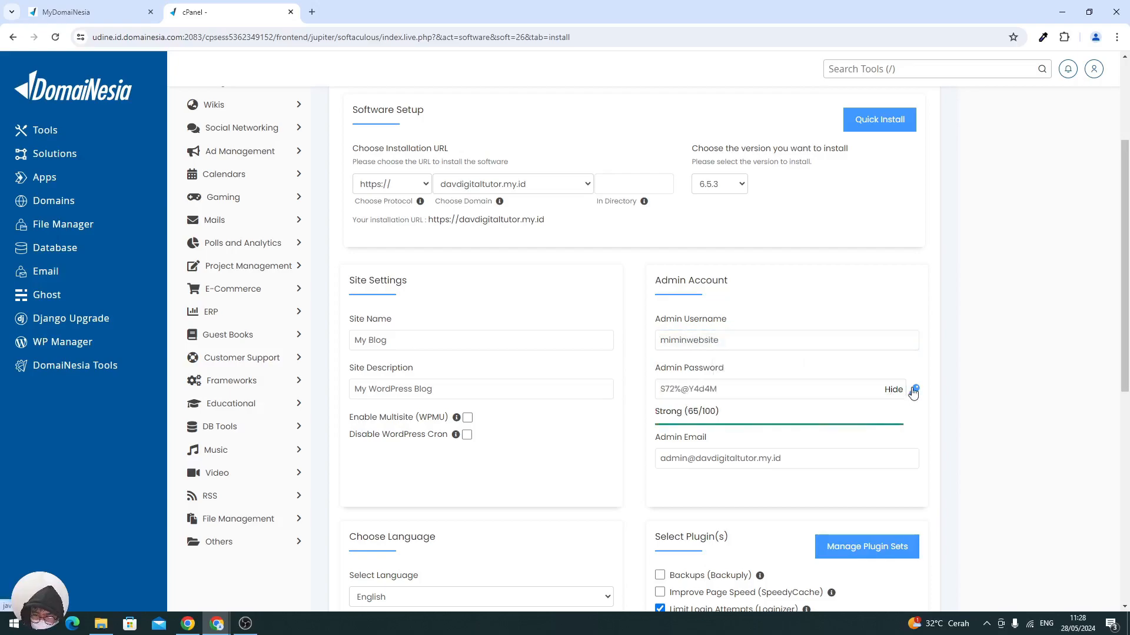
drag(800, 391, 610, 414)
key(ctrl+c)
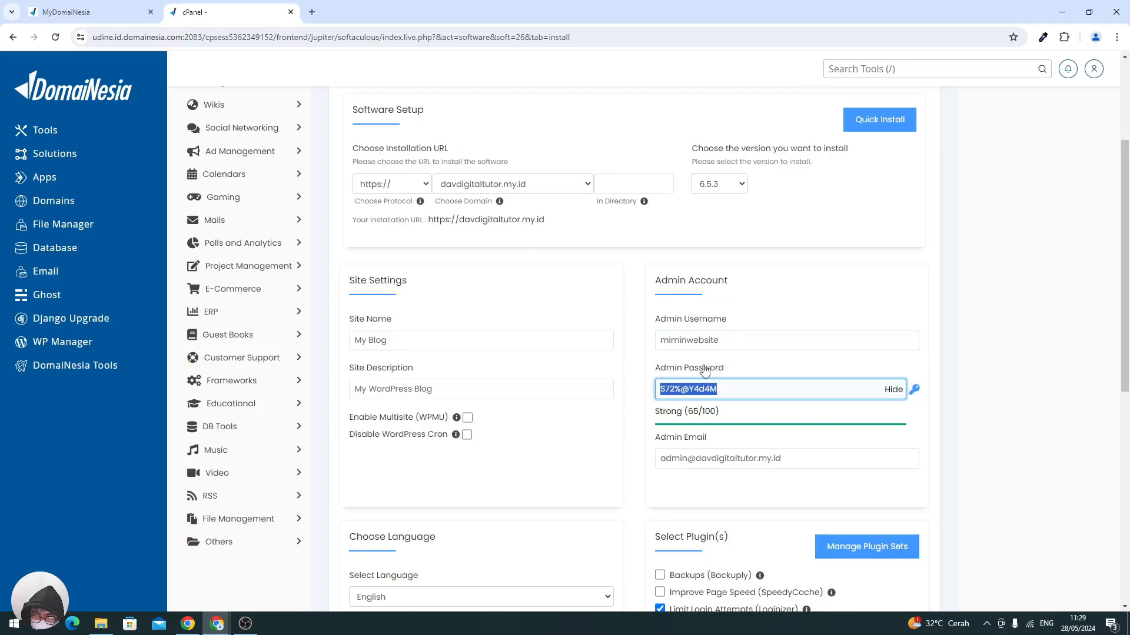
- Choose Indonesian as the site language and install WordPress with the preselected plugins
scroll(313, 406, down, 5)
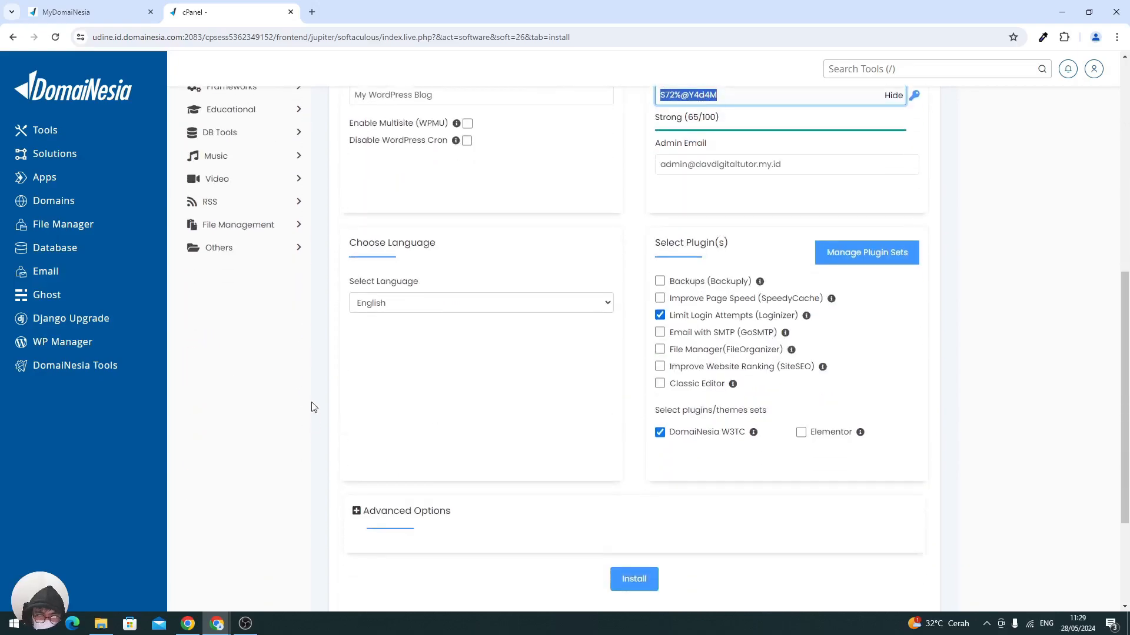
click(372, 306)
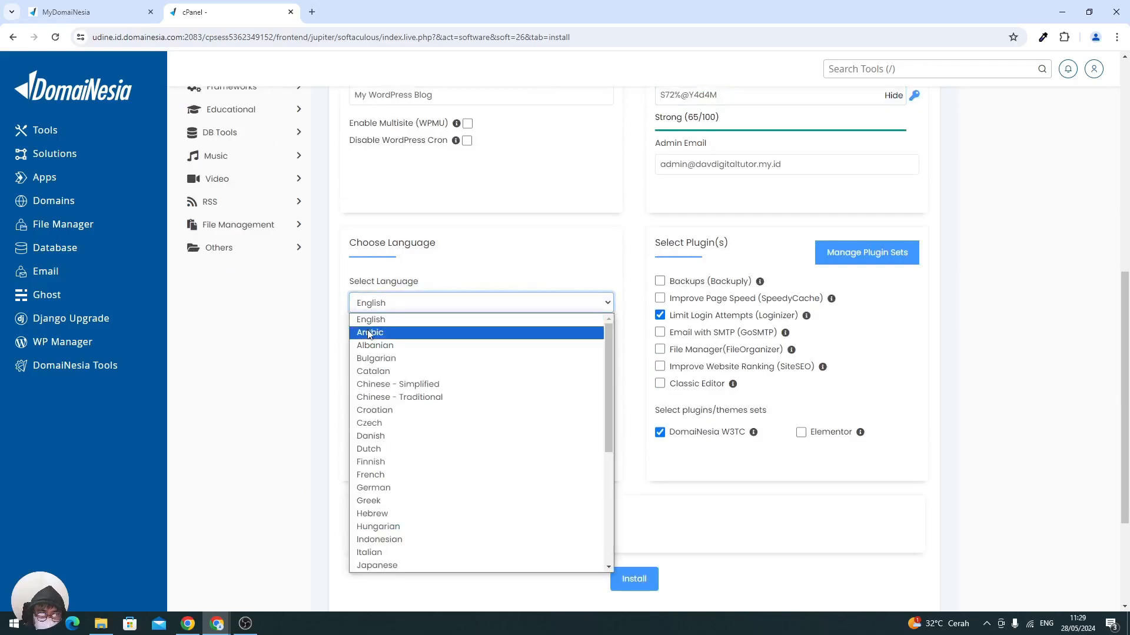
click(380, 540)
scroll(441, 353, down, 3)
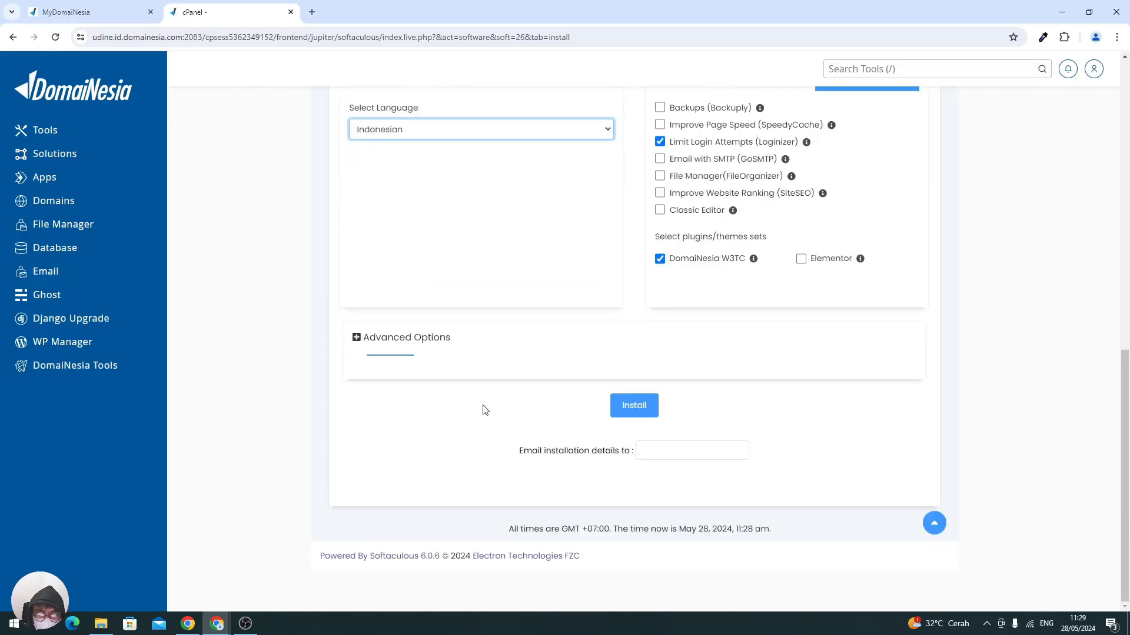
click(638, 405)
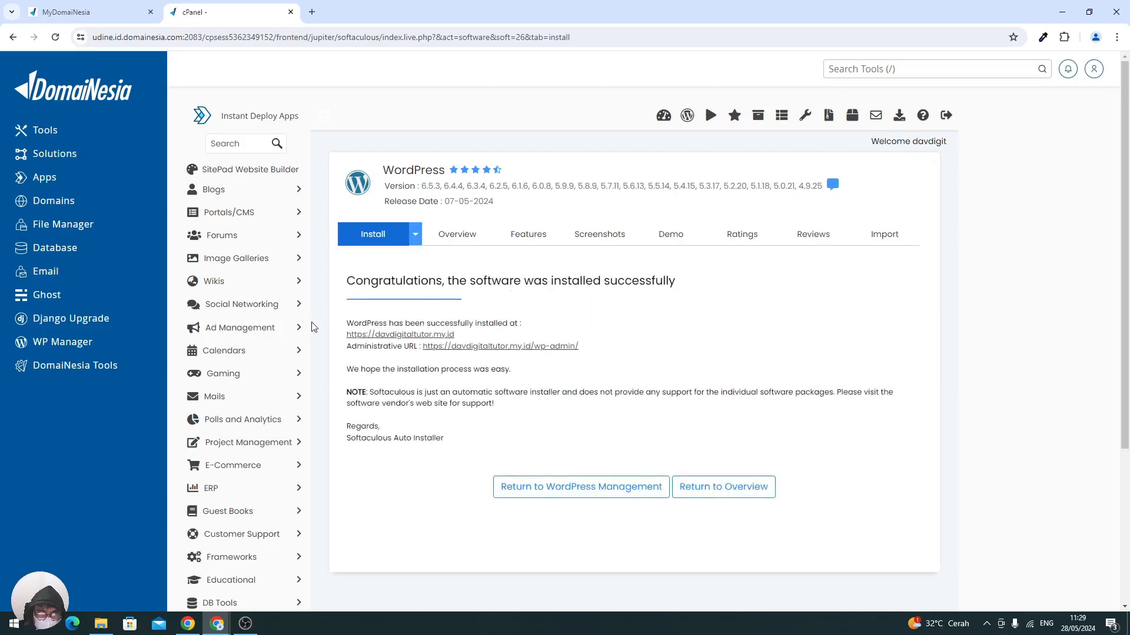
drag(344, 283, 410, 319)
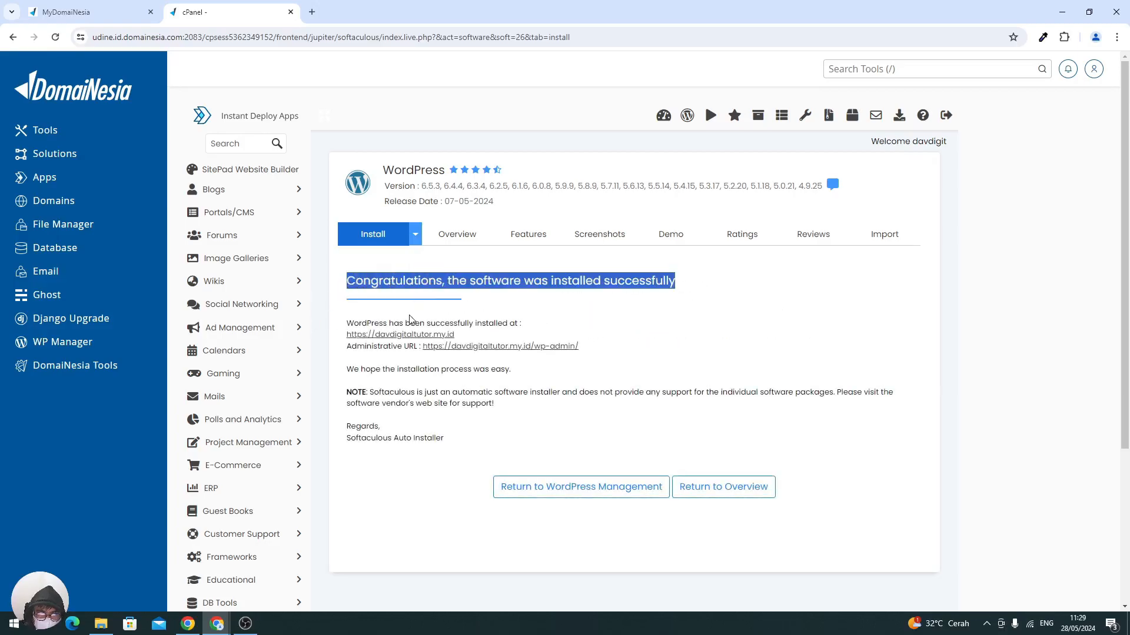
click(410, 319)
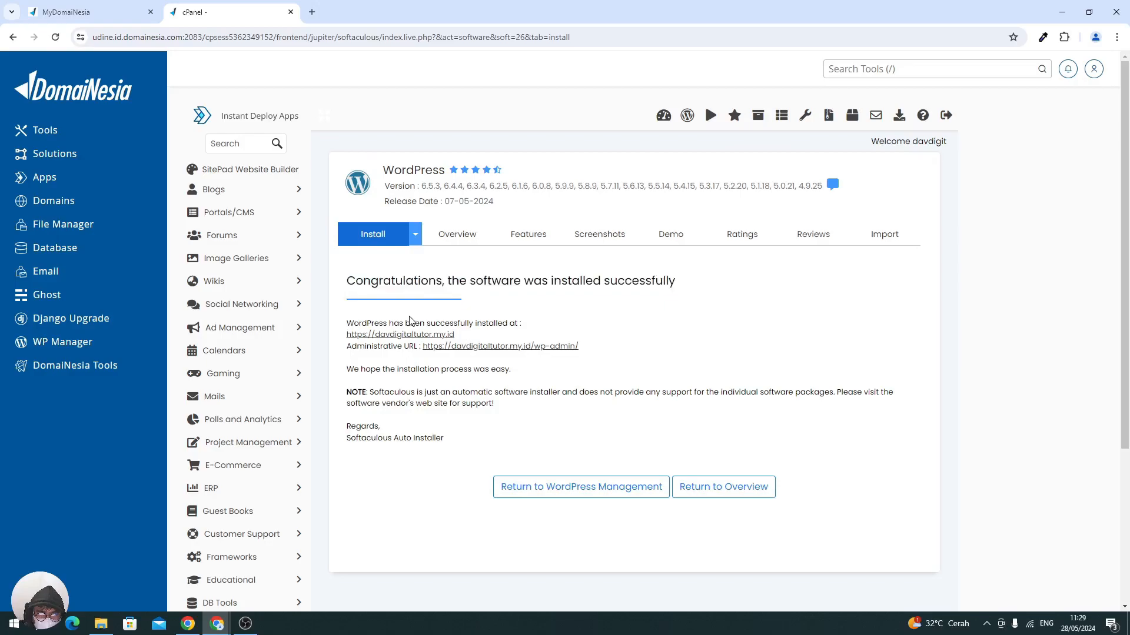
click(371, 334)
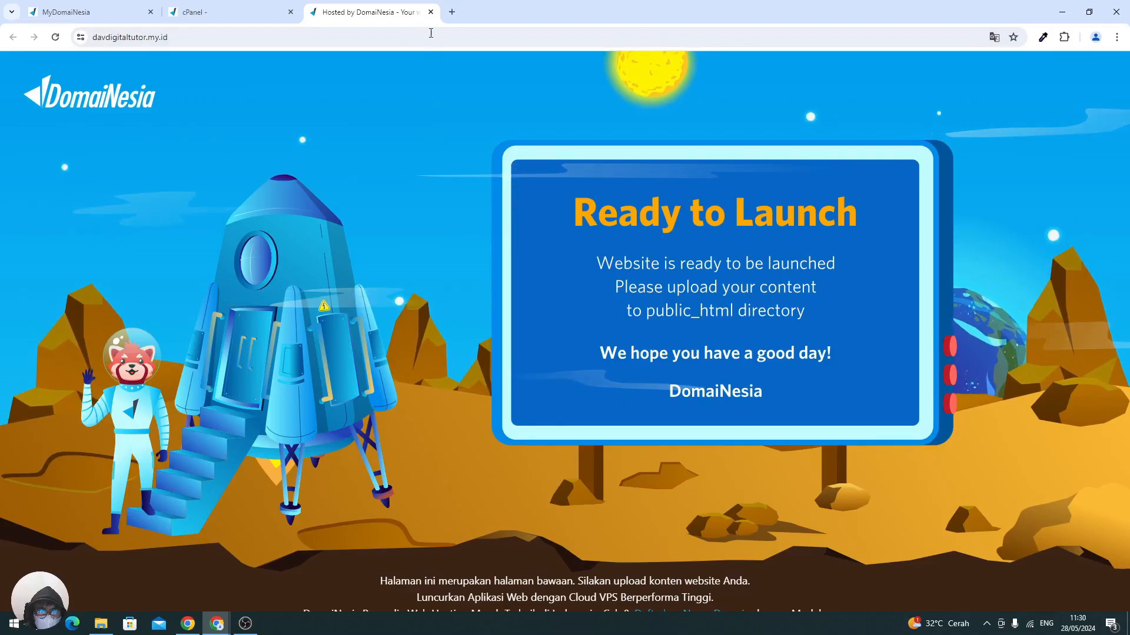
click(430, 11)
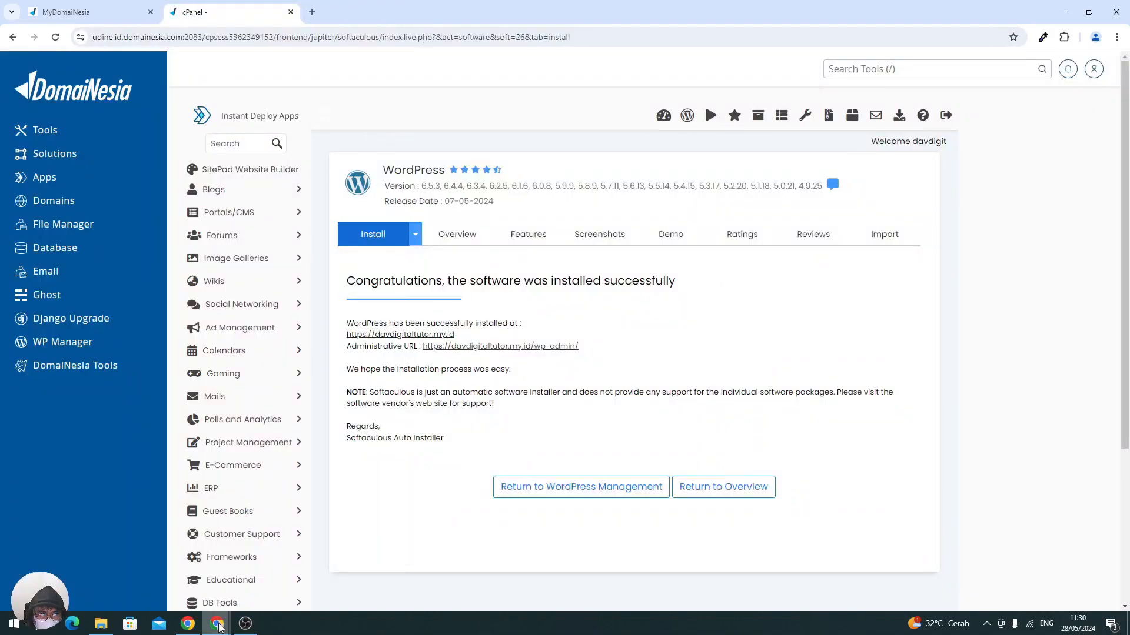
- Reload davdigitaltutor.my.id in the incognito window and look through the homepage
mouse_move(217, 623)
click(266, 576)
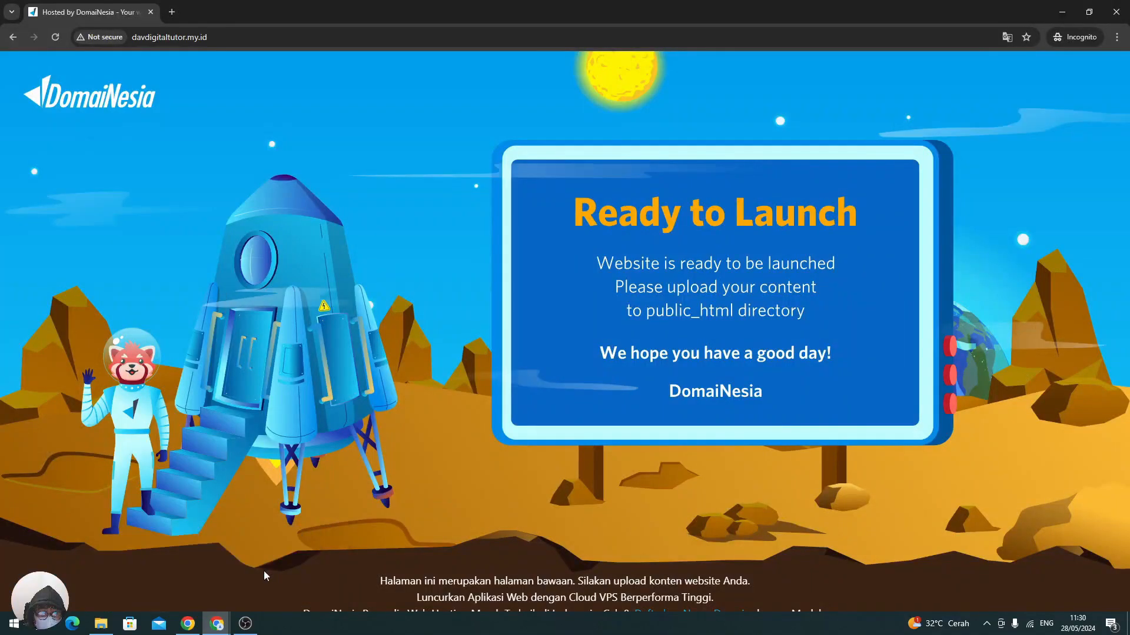
click(57, 37)
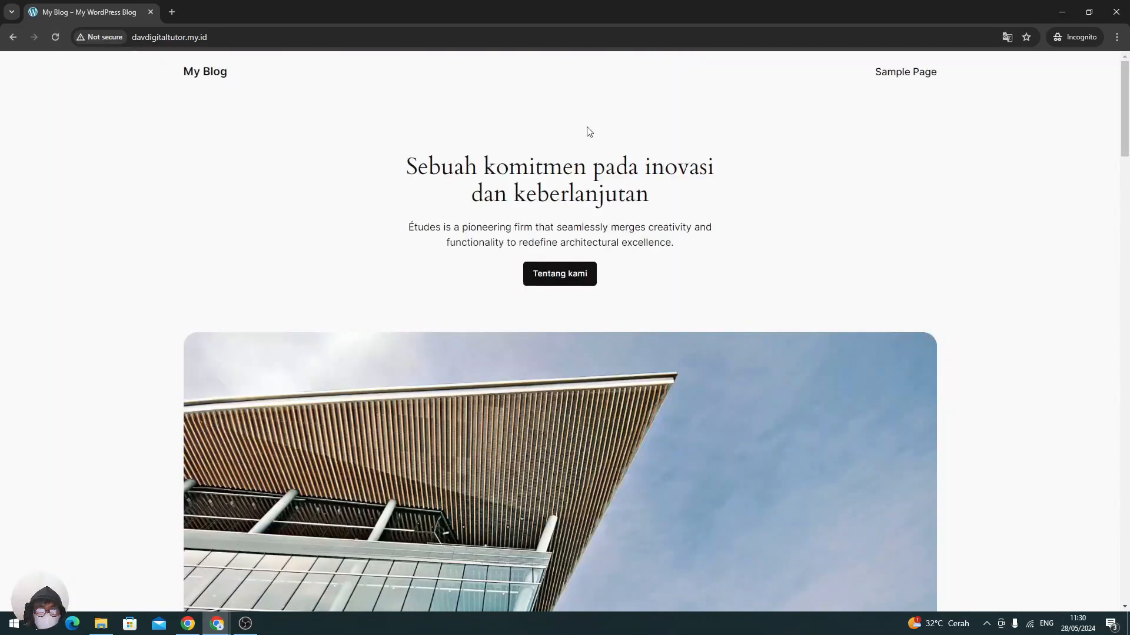
scroll(436, 230, down, 15)
scroll(436, 232, down, 5)
scroll(436, 231, up, 20)
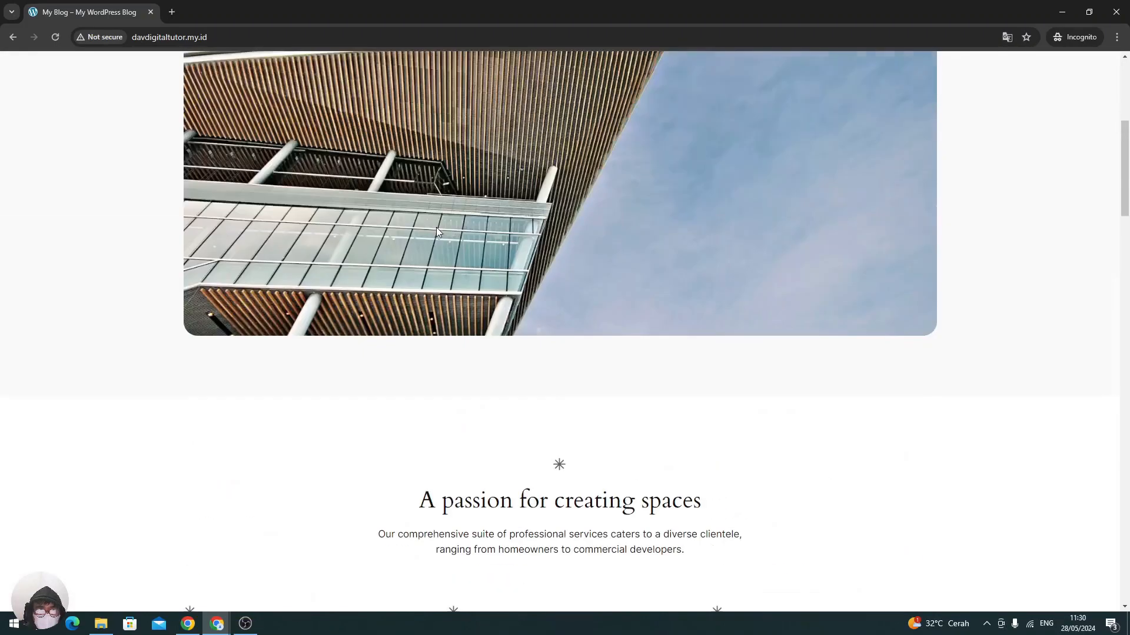
- Open the WordPress login page at davdigitaltutor.my.id/wp-admin in the incognito window
click(300, 36)
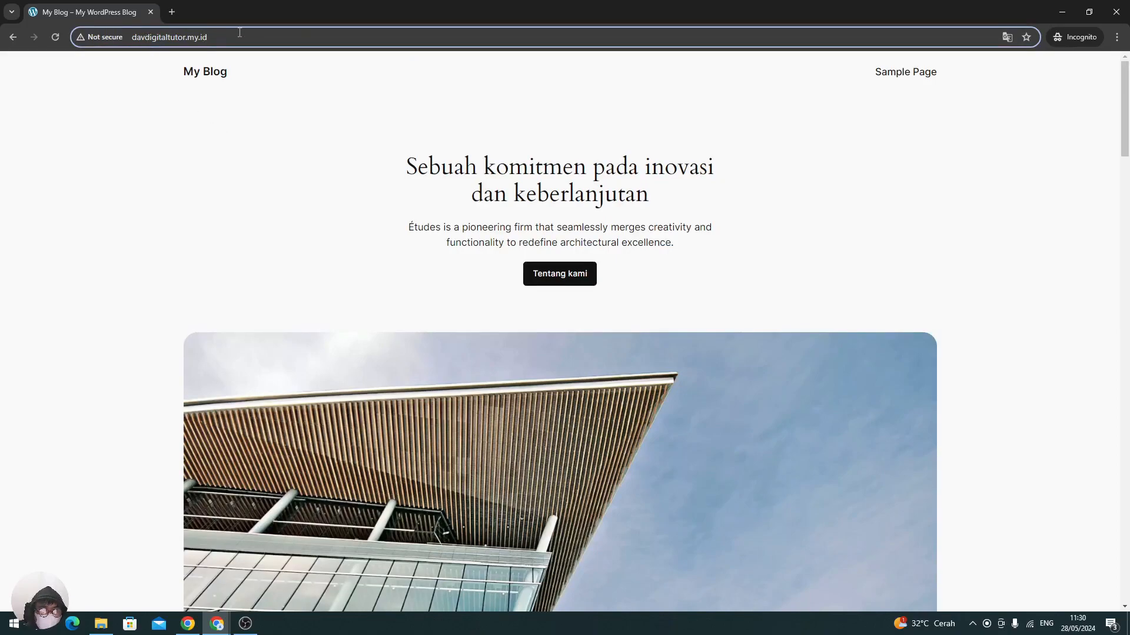
text(/wp-admin)
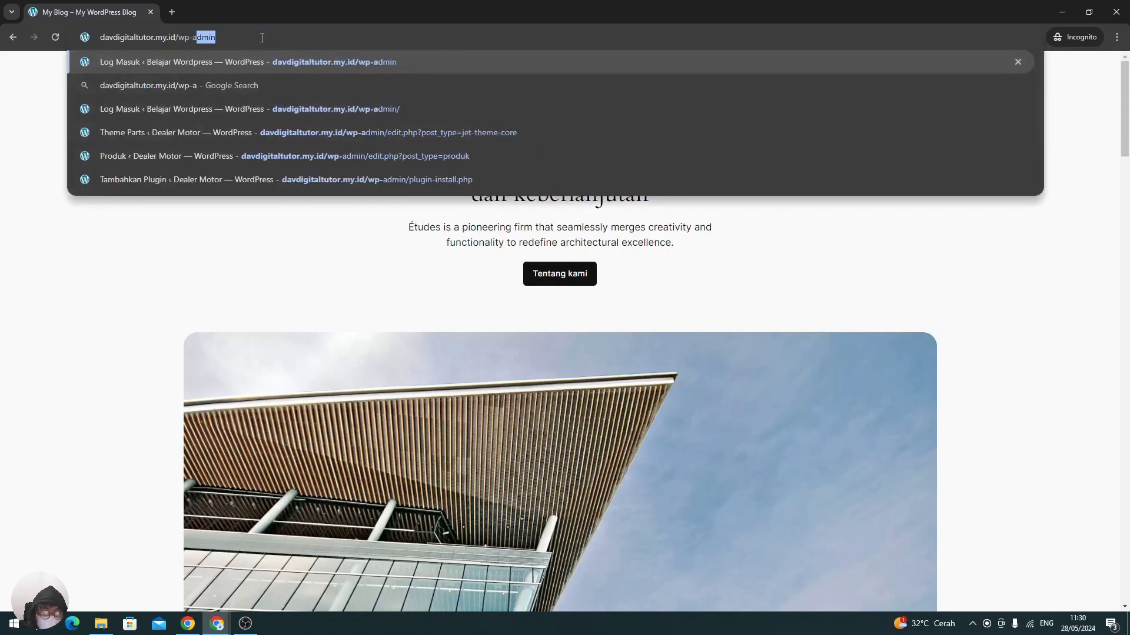
key(Return)
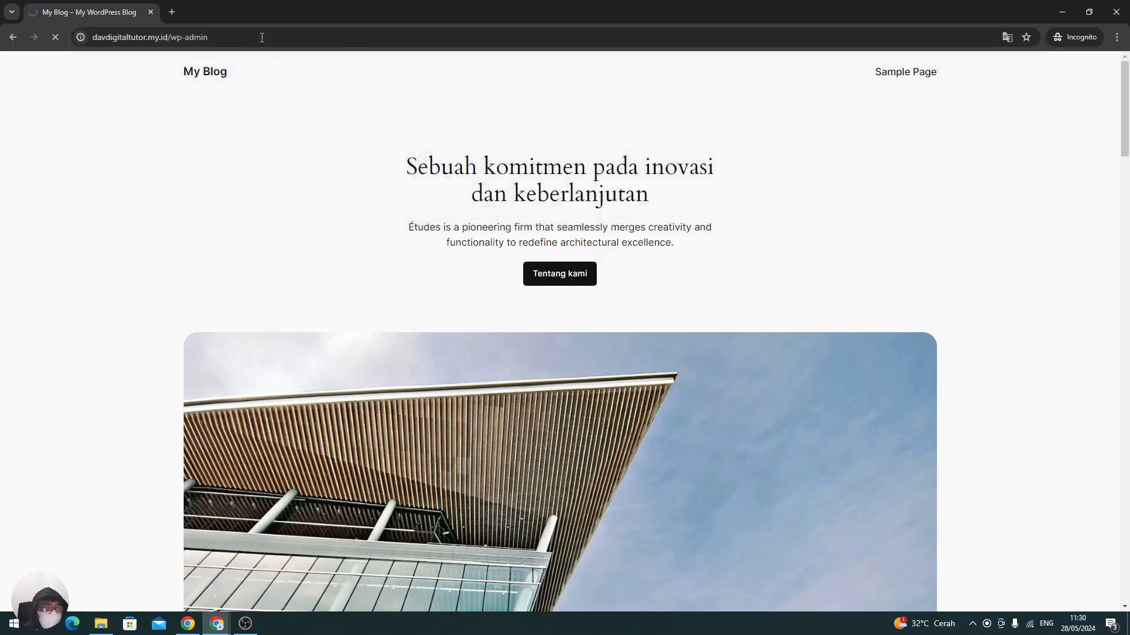
click(261, 38)
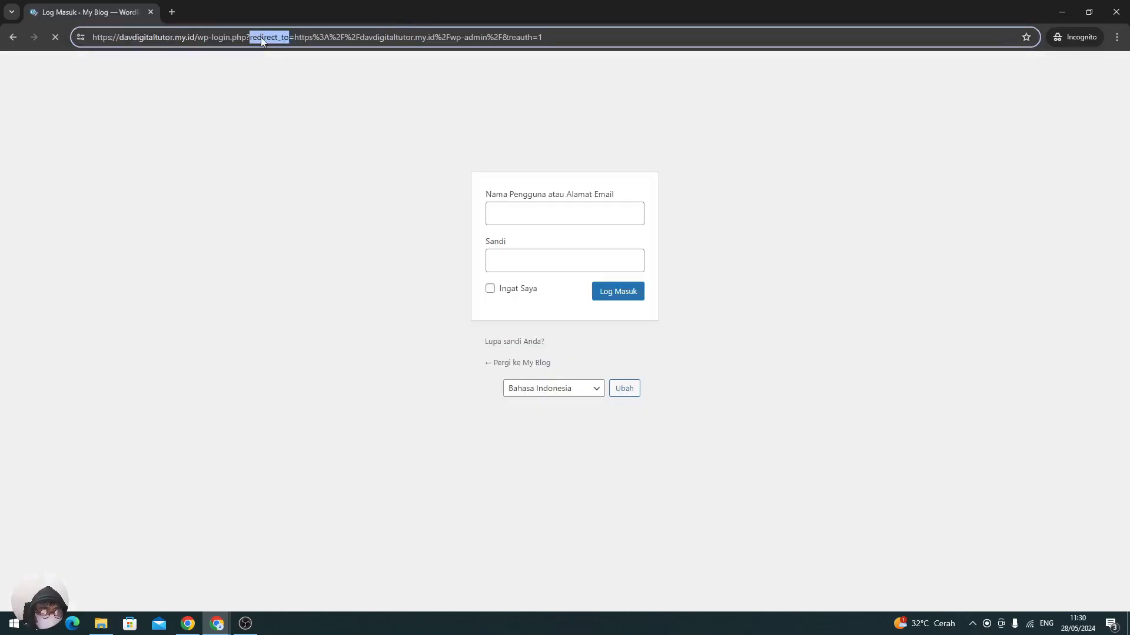
- Log in to WordPress as miminwebsite with the copied admin password, and switch back to the cPanel window
click(527, 215)
key(ctrl+v)
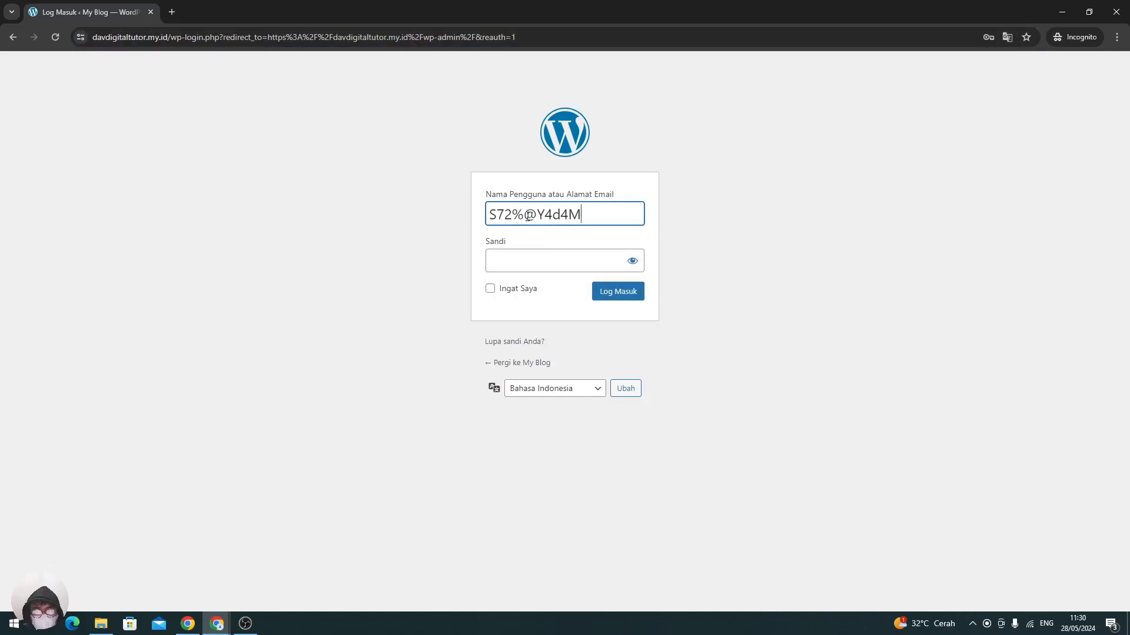
key(ctrl+a)
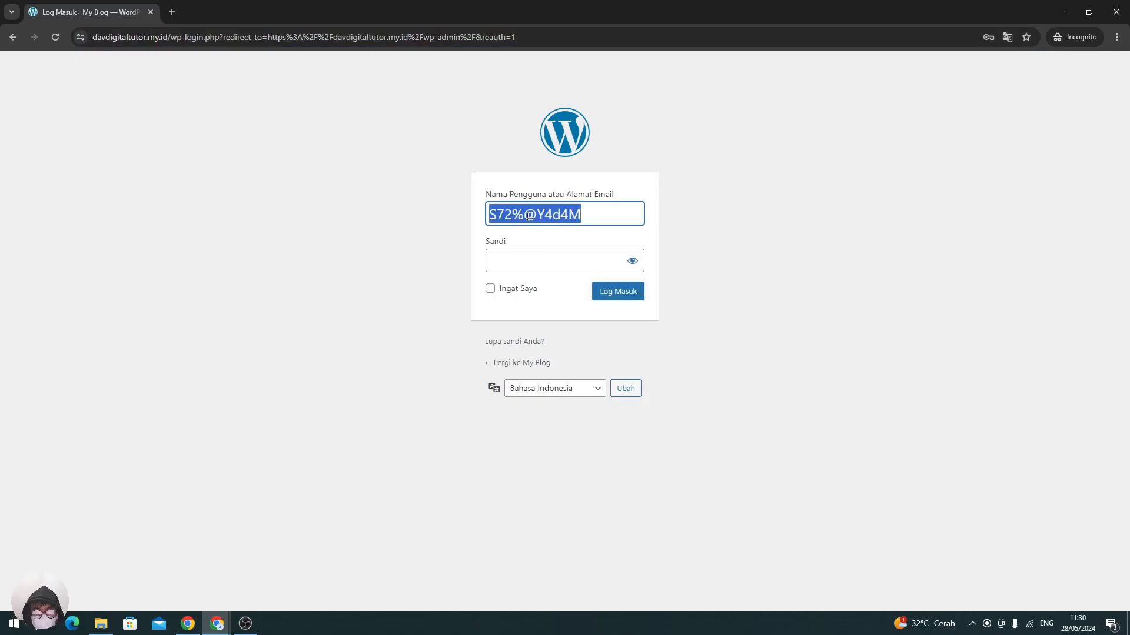
click(528, 254)
key(ctrl+v)
click(530, 218)
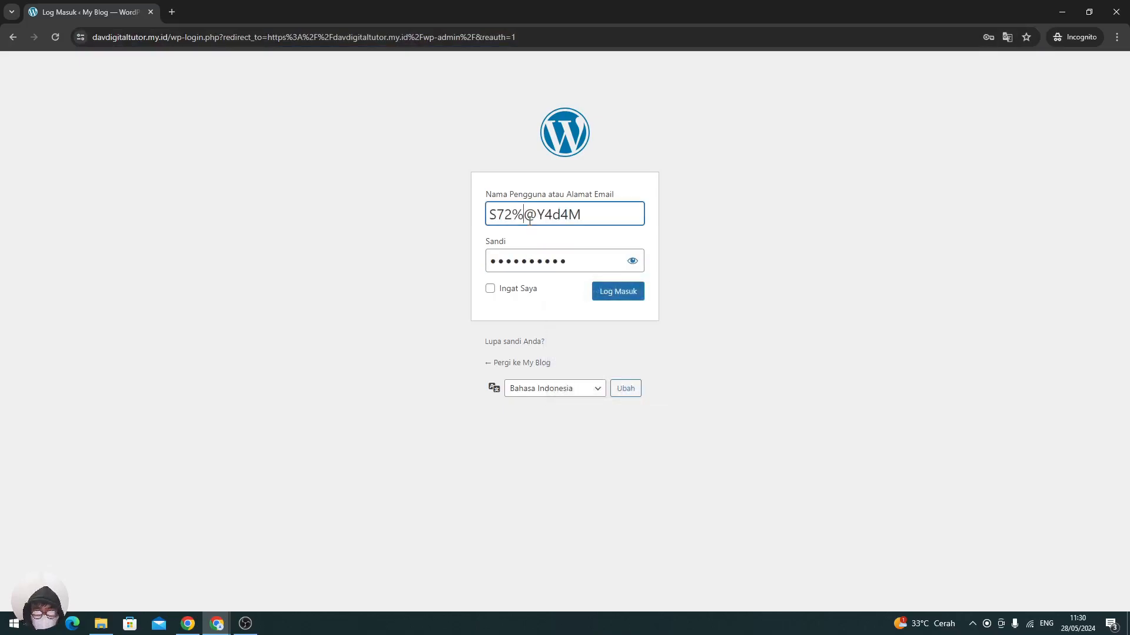
key(ctrl+a)
text(mim)
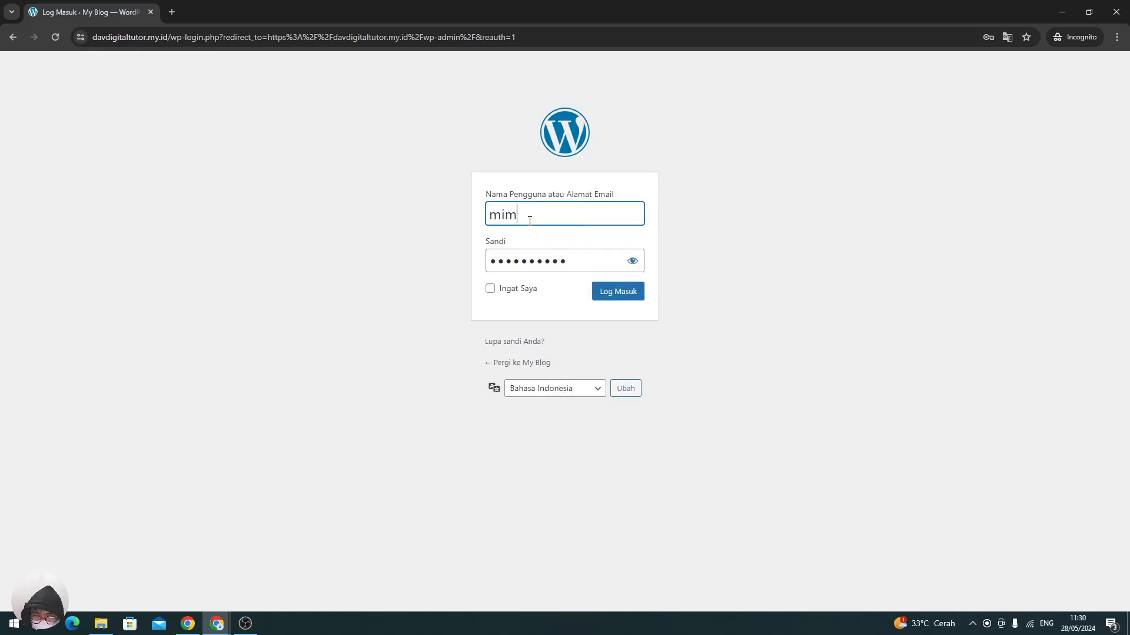
text(inwebsite)
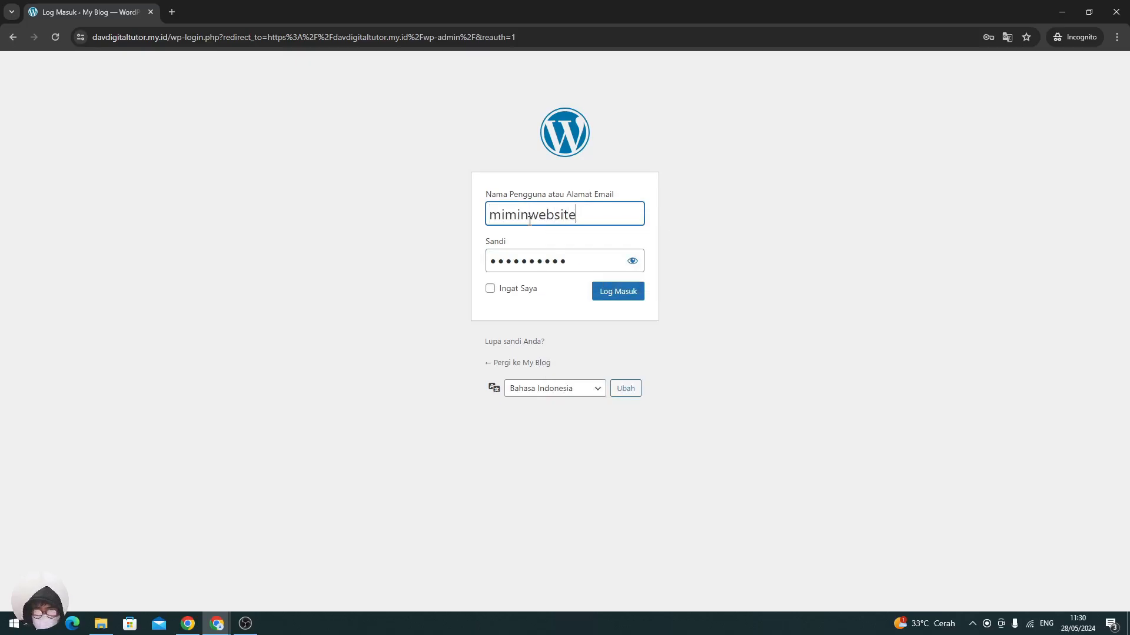
click(616, 300)
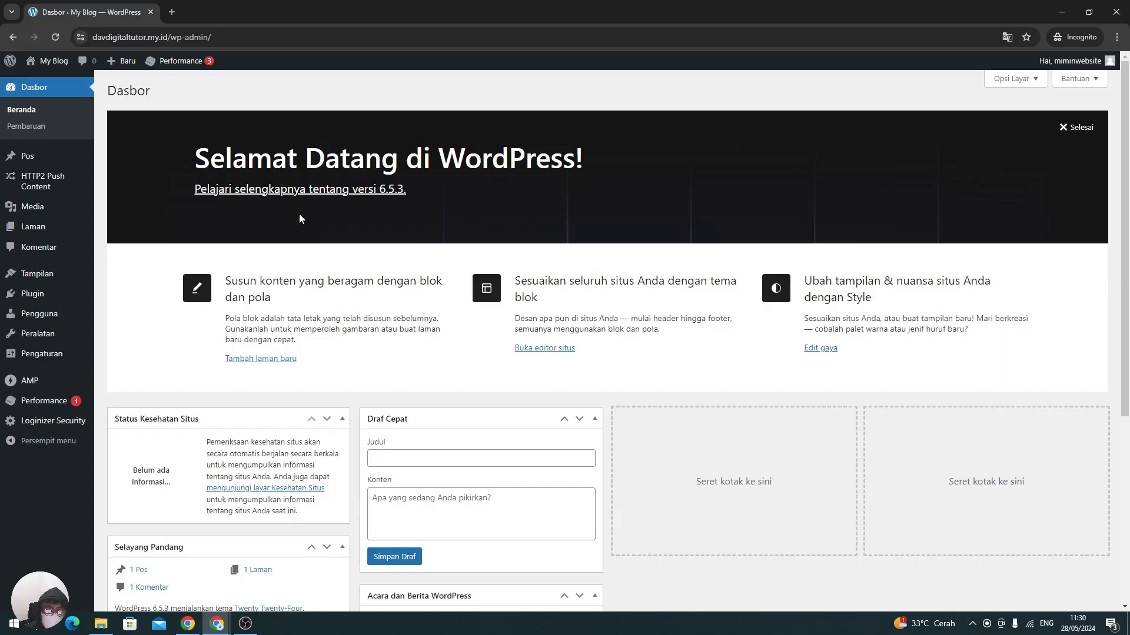
click(220, 622)
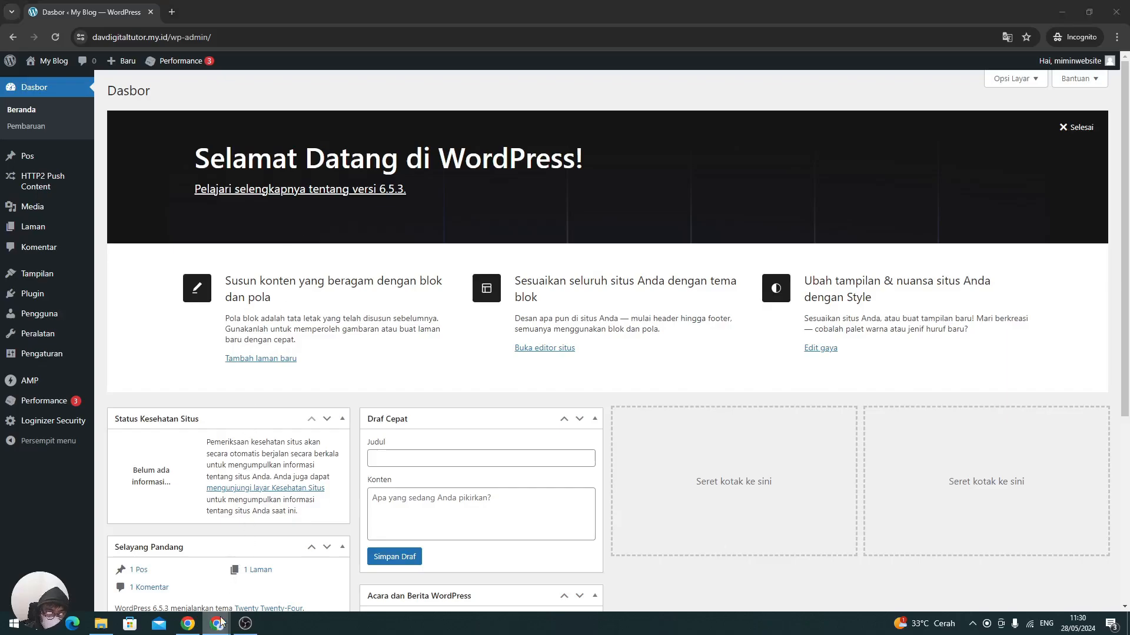
click(152, 567)
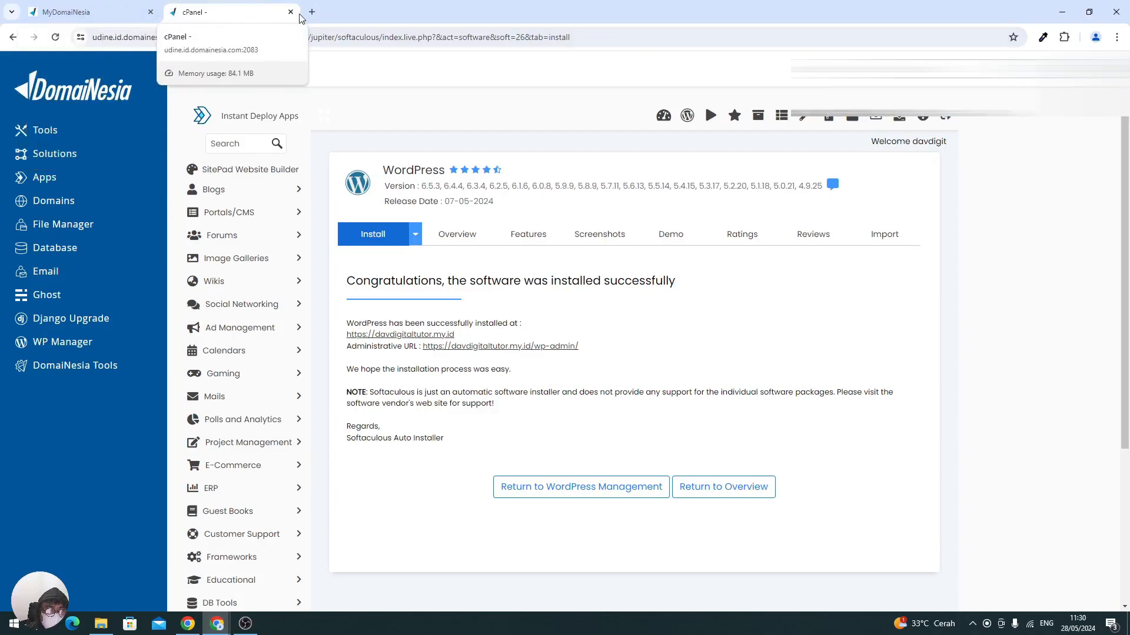
- Switch to the window with the WordPress dashboard, view the My Blog homepage, and return to the dashboard
click(105, 14)
click(250, 8)
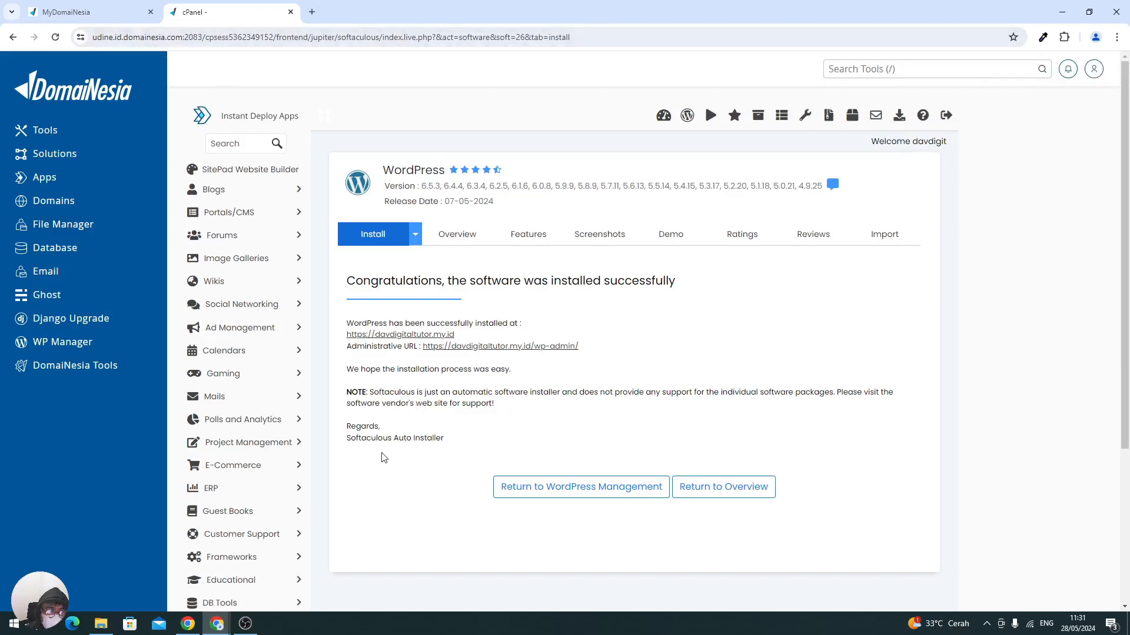
mouse_move(216, 622)
click(262, 604)
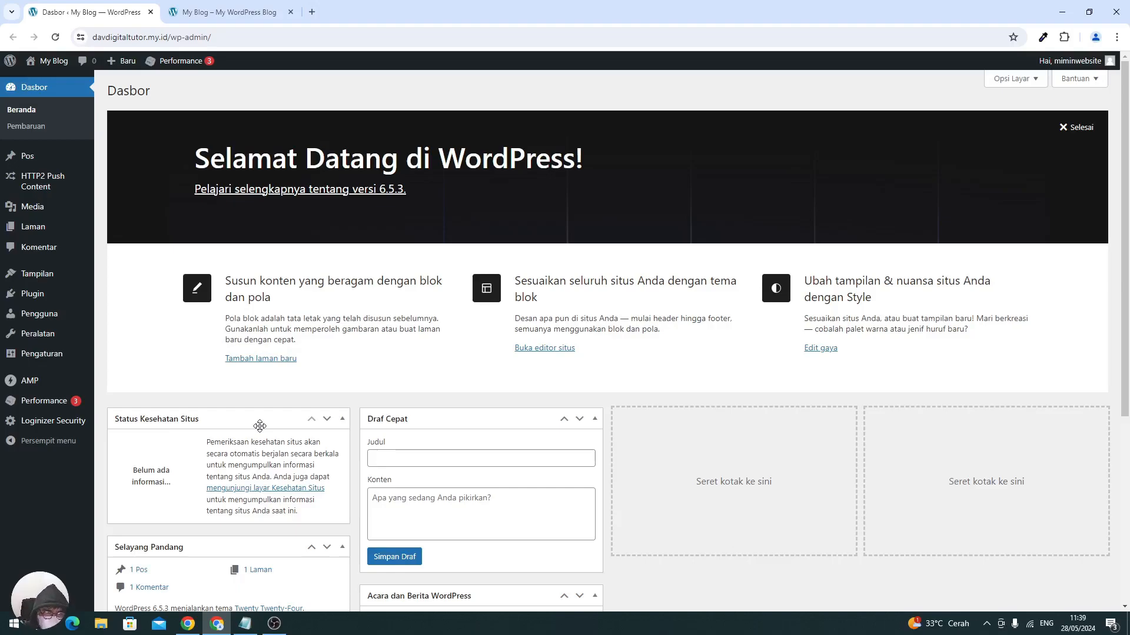
click(212, 14)
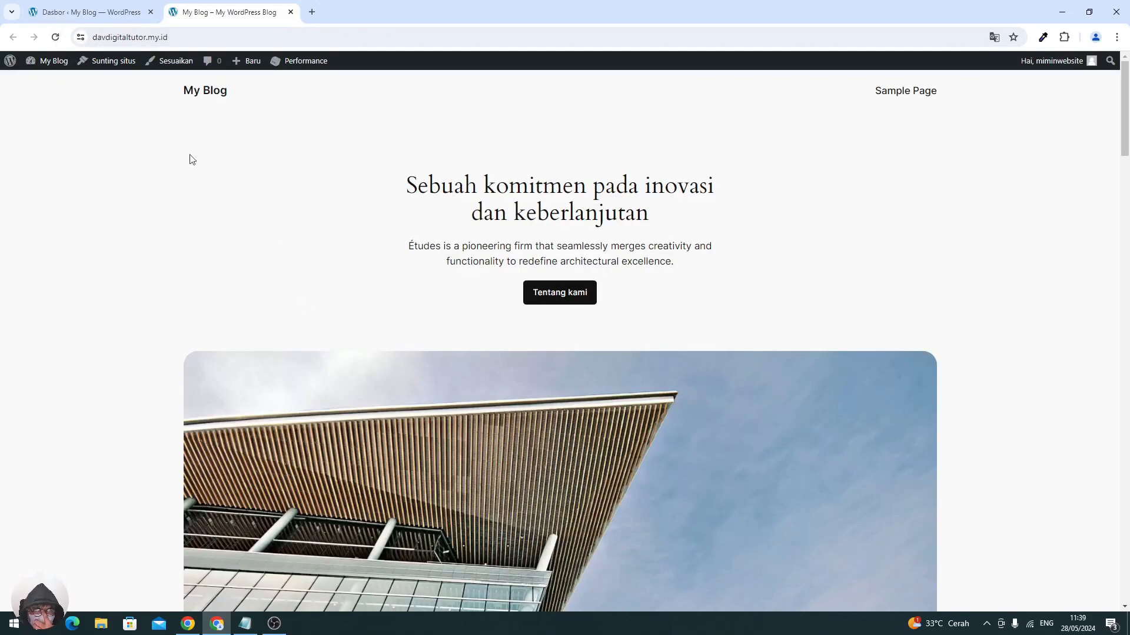
click(47, 15)
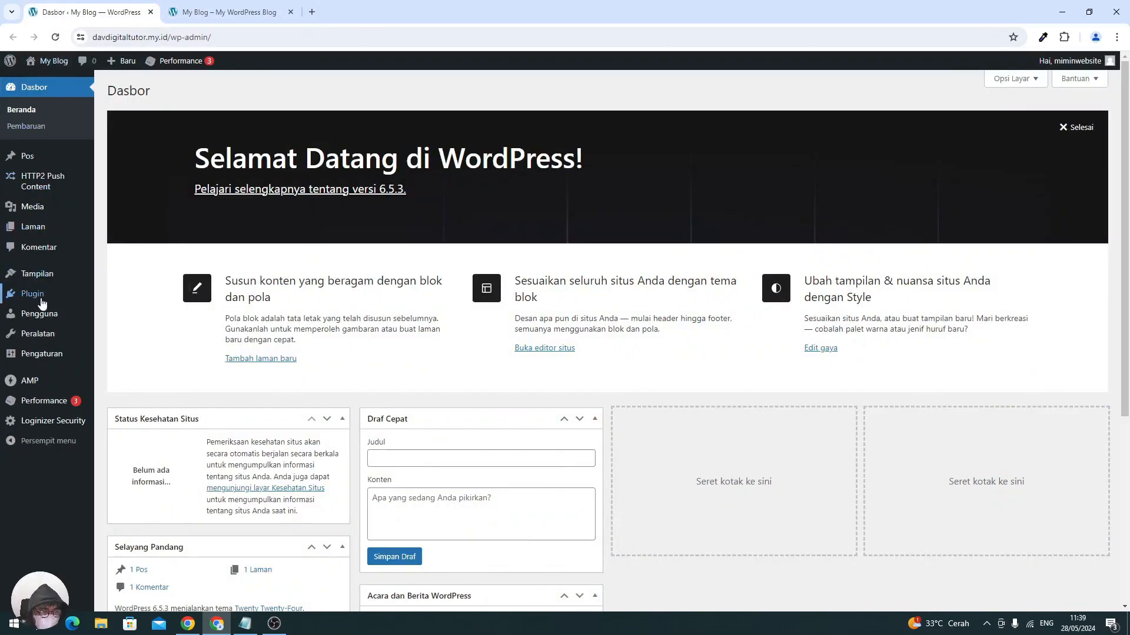
- Search the WordPress theme directory for astra, and install and activate the Astra theme
mouse_move(38, 281)
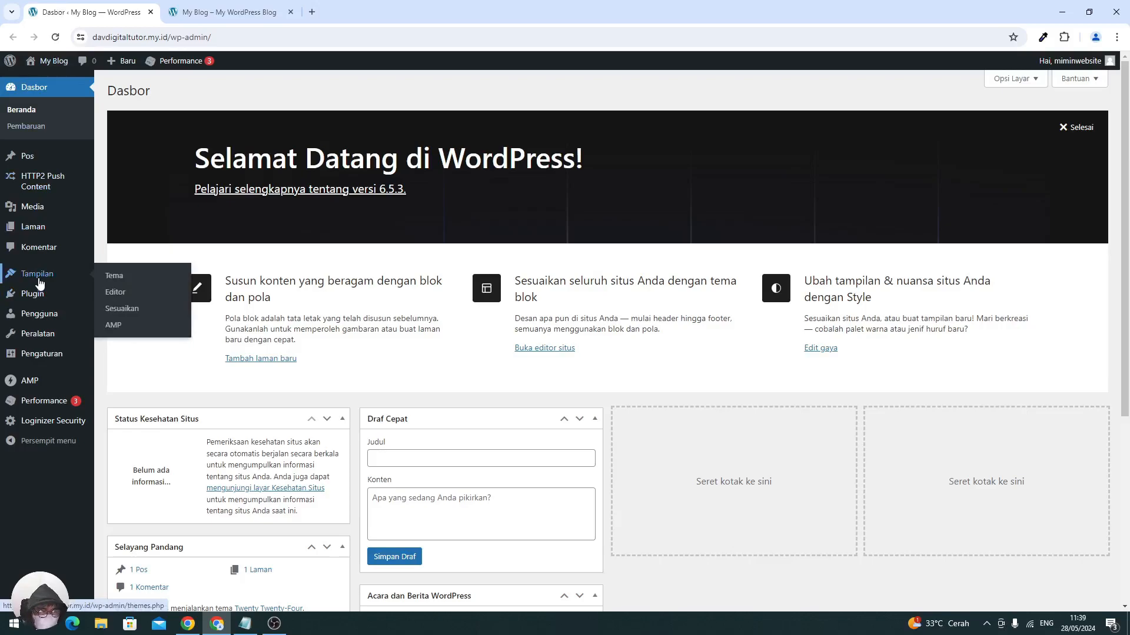
click(109, 282)
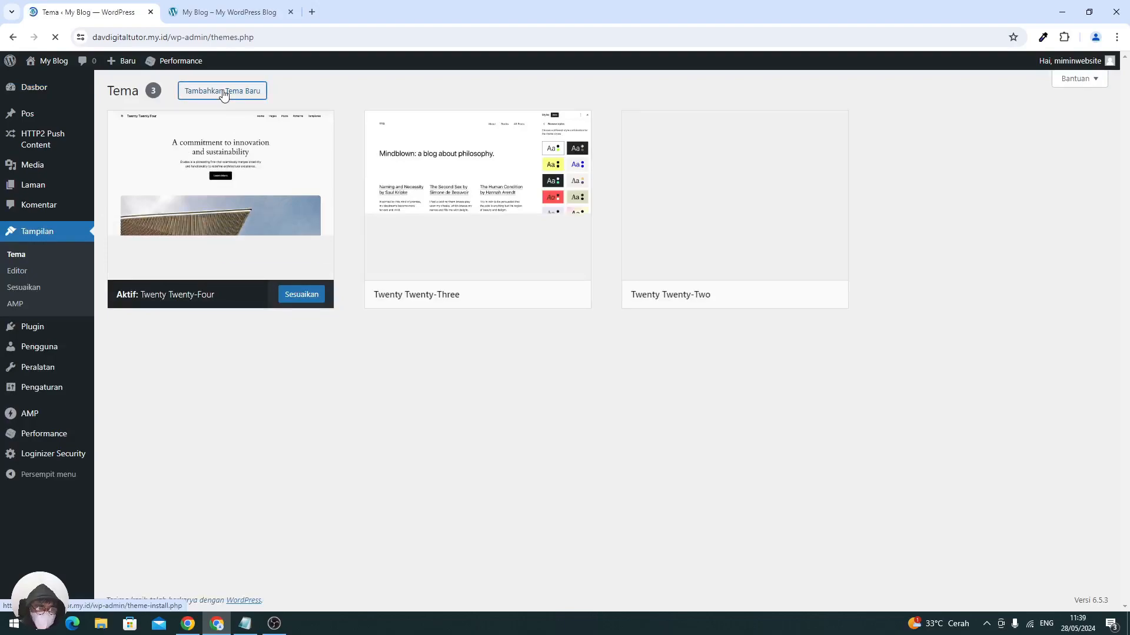
click(224, 92)
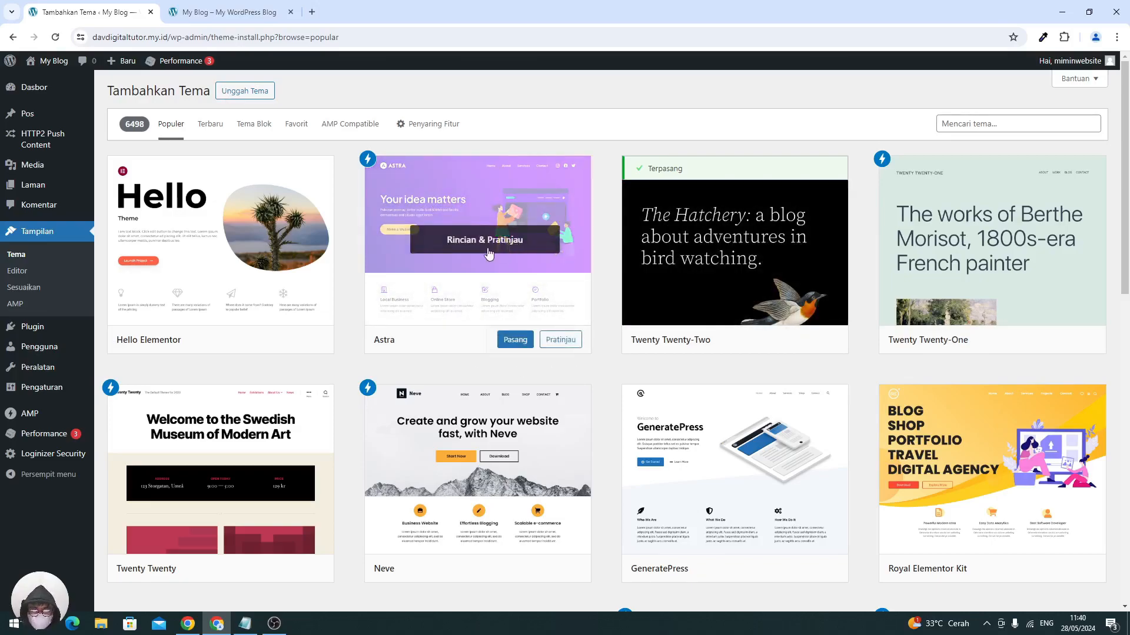
click(981, 129)
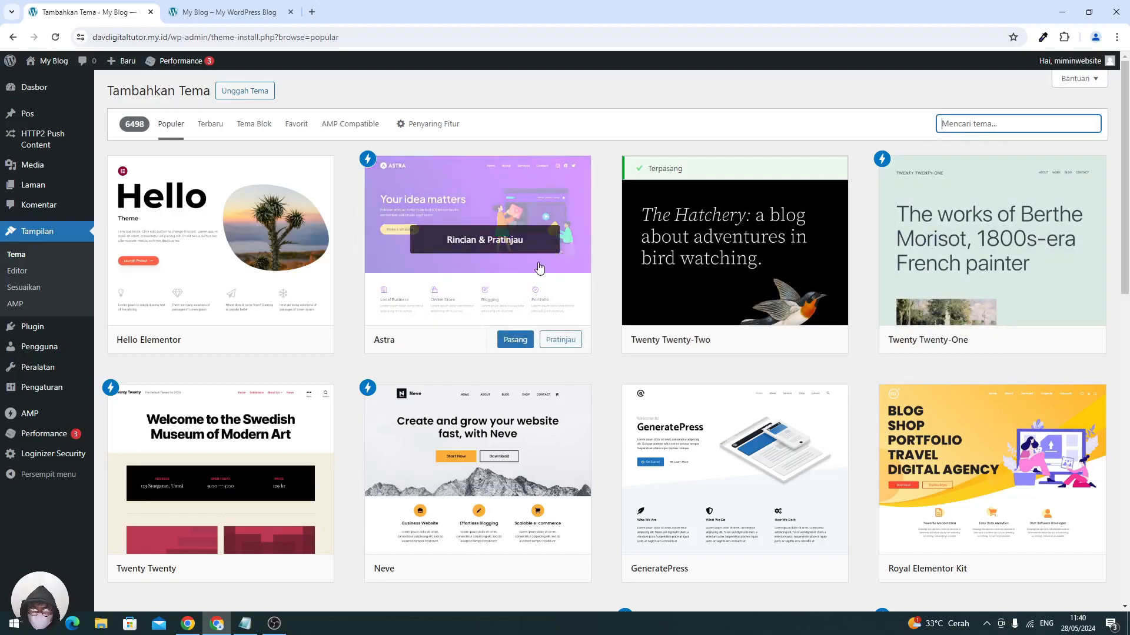
text(astra)
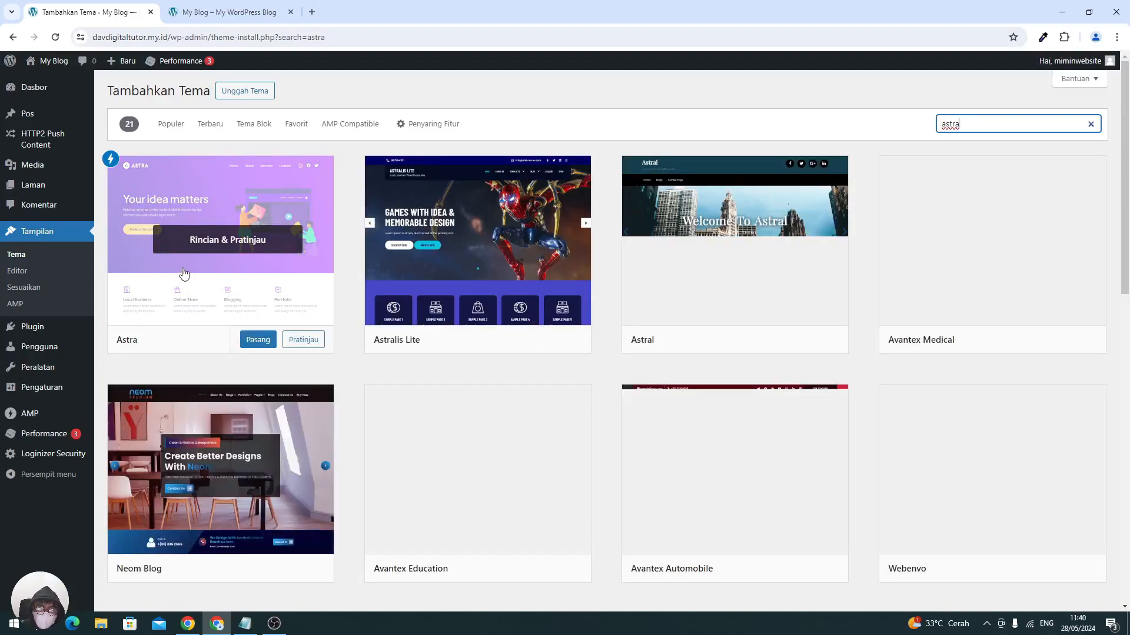
click(252, 341)
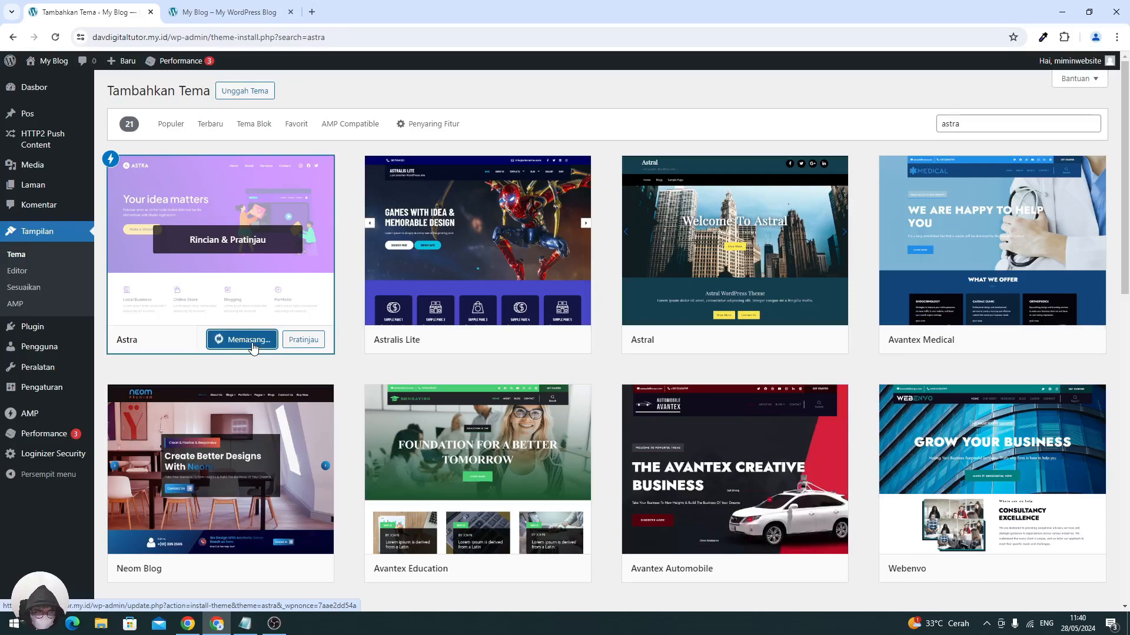
click(218, 343)
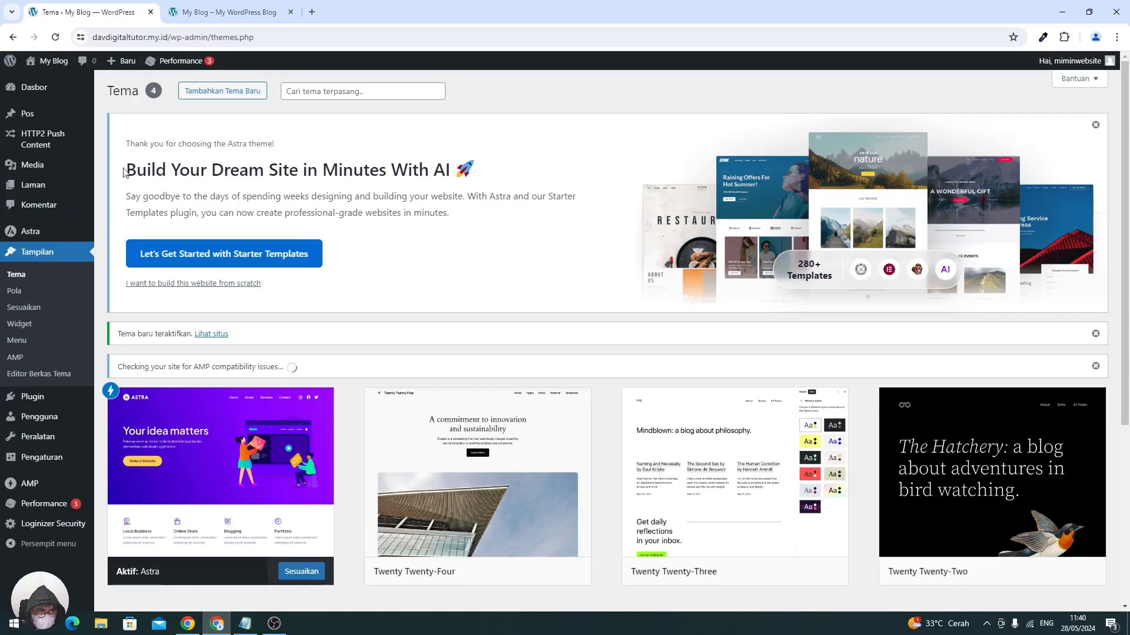
- Reload the davdigitaltutor.my.id homepage to check it with the Astra theme, and return to the theme administration page
click(224, 12)
click(55, 38)
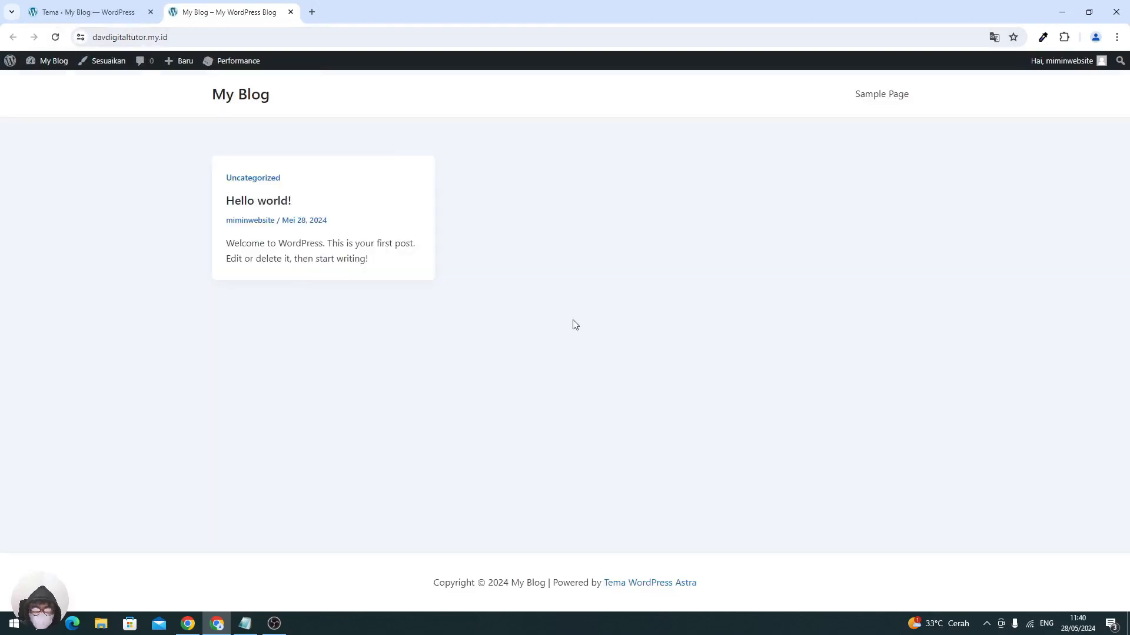
click(88, 11)
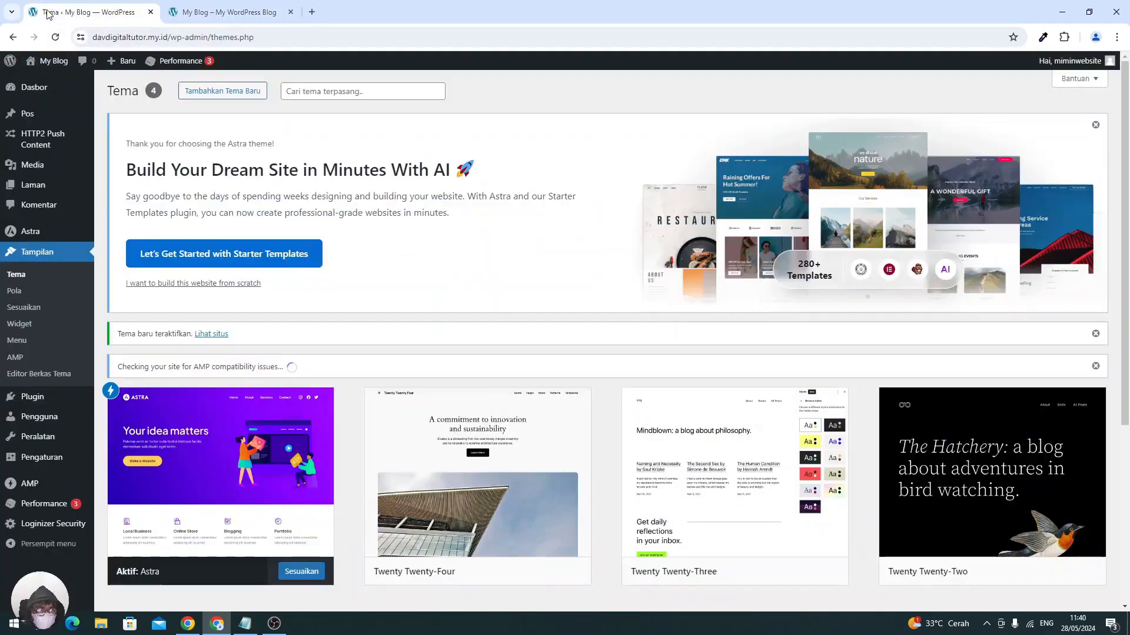
- Open the page for adding new plugins and search the plugin directory for elementor
mouse_move(33, 396)
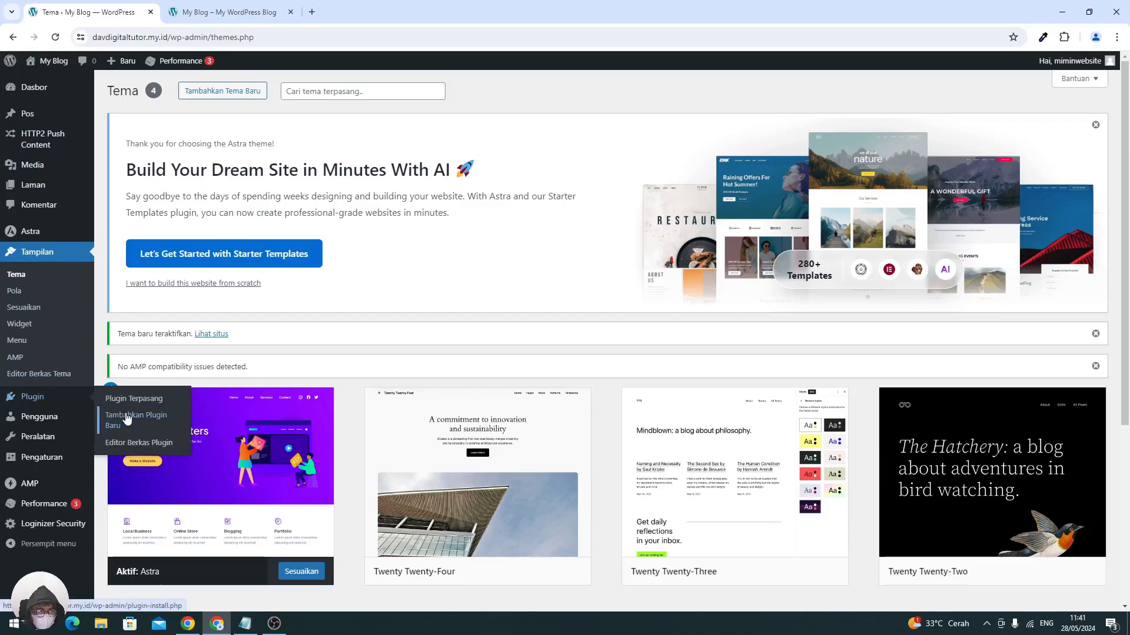
click(126, 416)
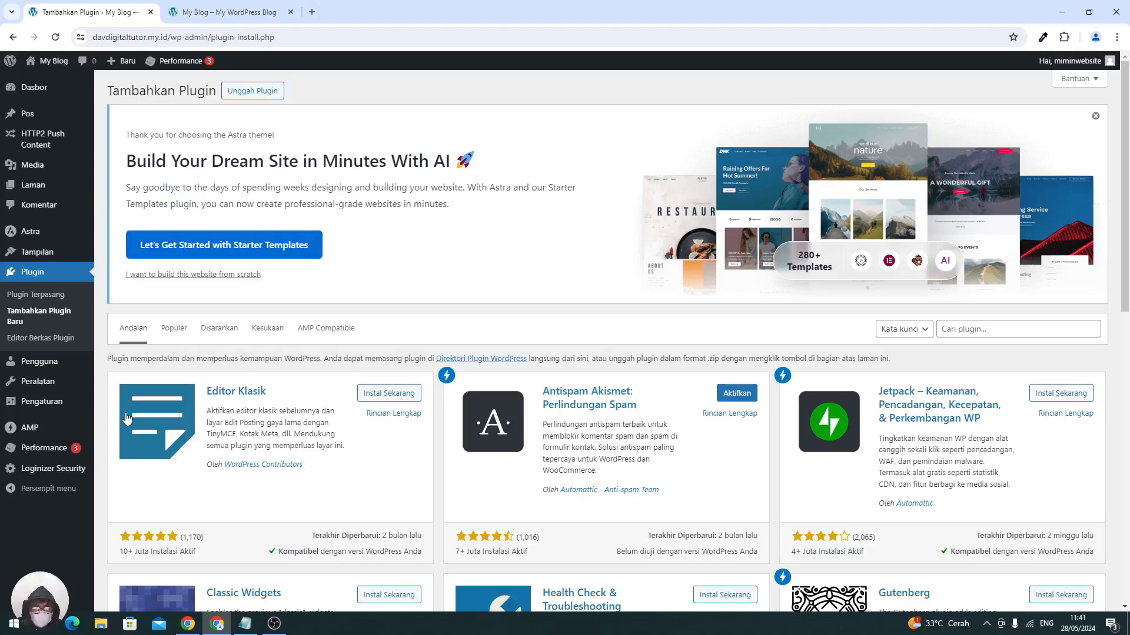
click(975, 330)
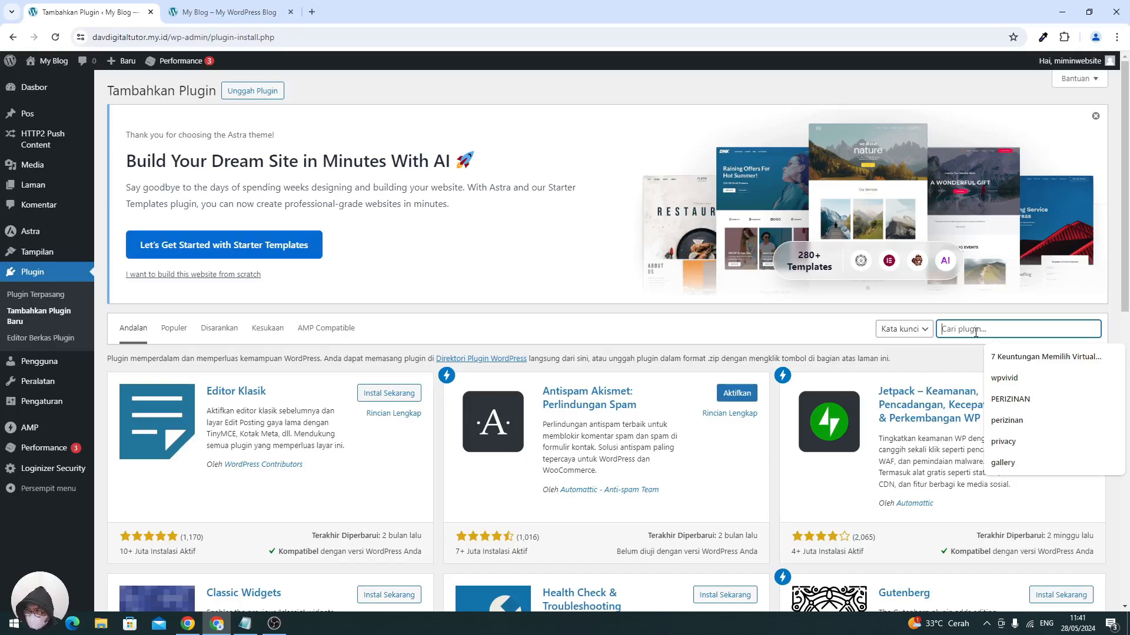
text(elementor)
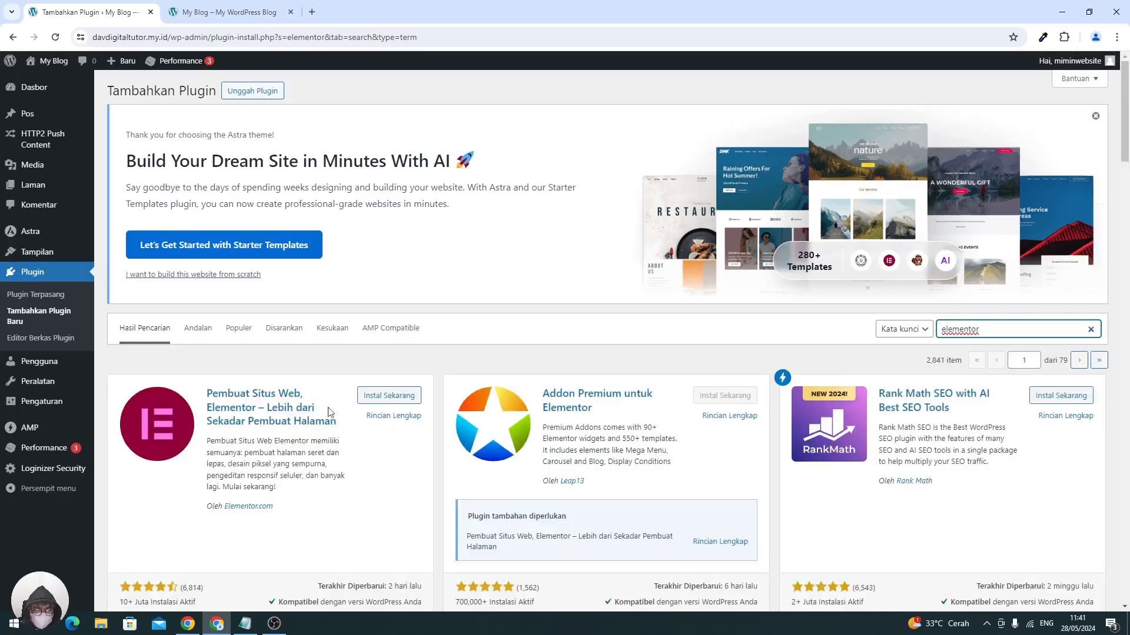
- Install and activate the Elementor website builder plugin by Elementor.com
click(397, 396)
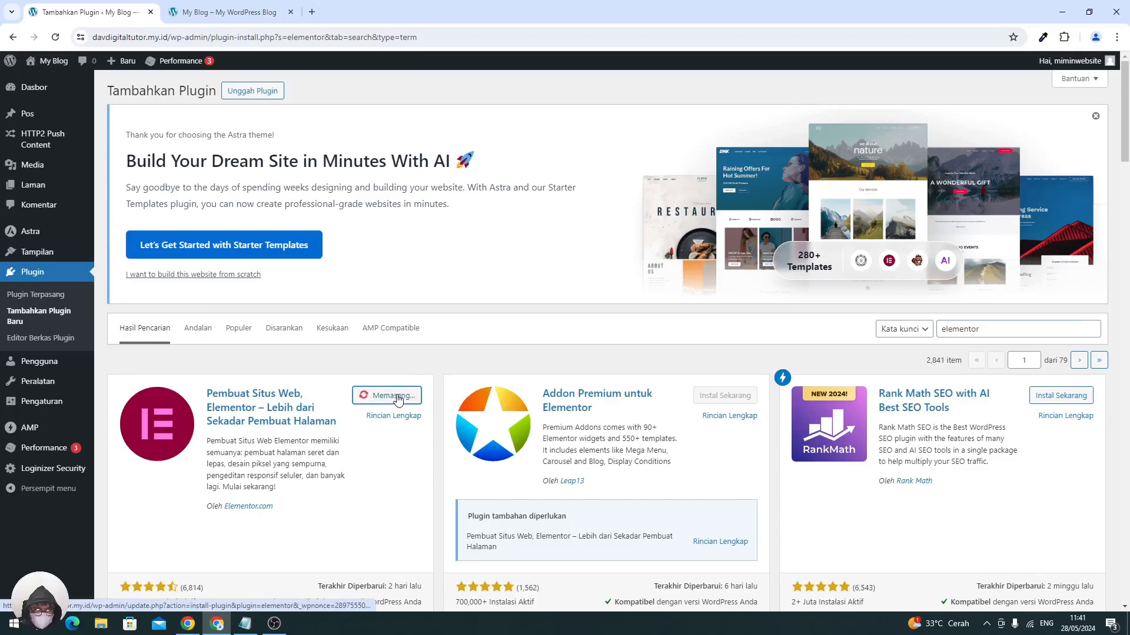
scroll(398, 400, down, 3)
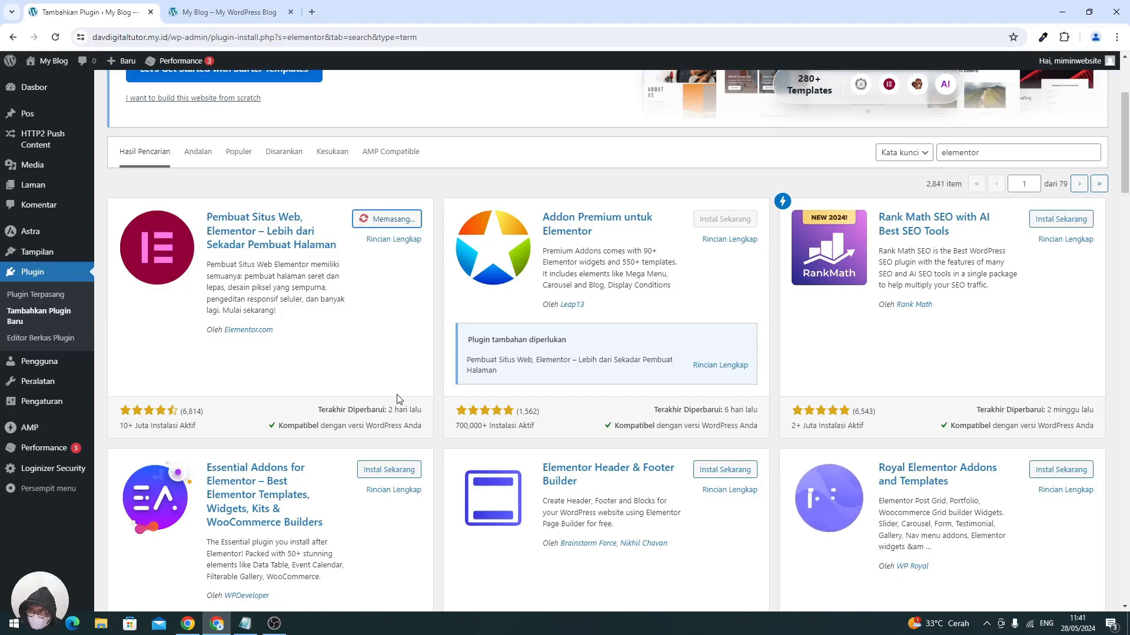
scroll(346, 325, up, 1)
scroll(346, 326, up, 1)
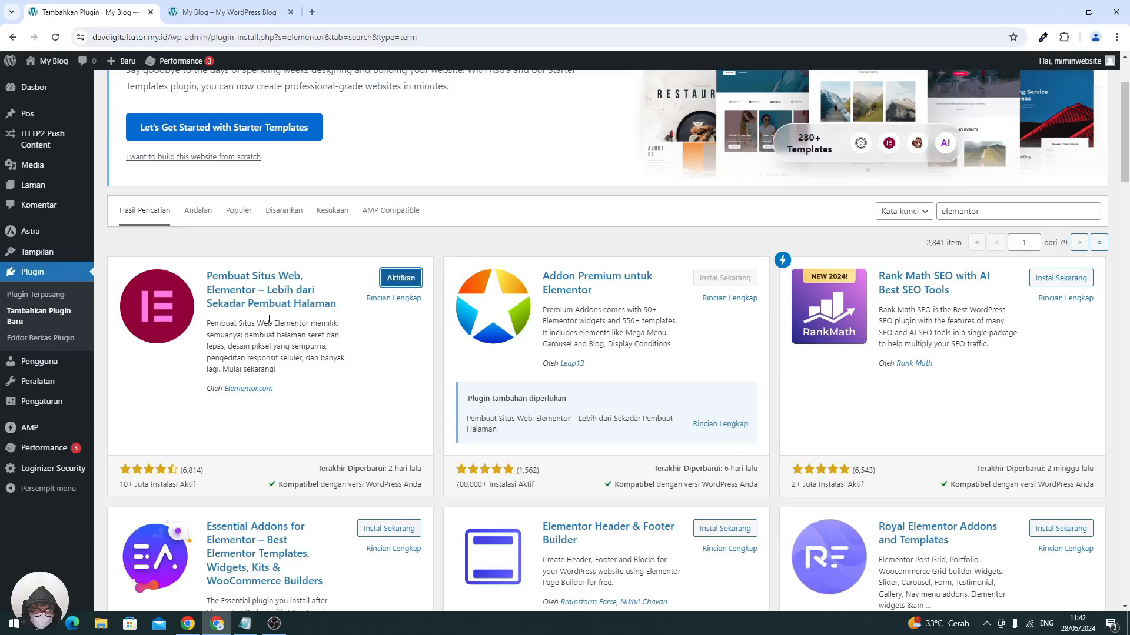
click(393, 279)
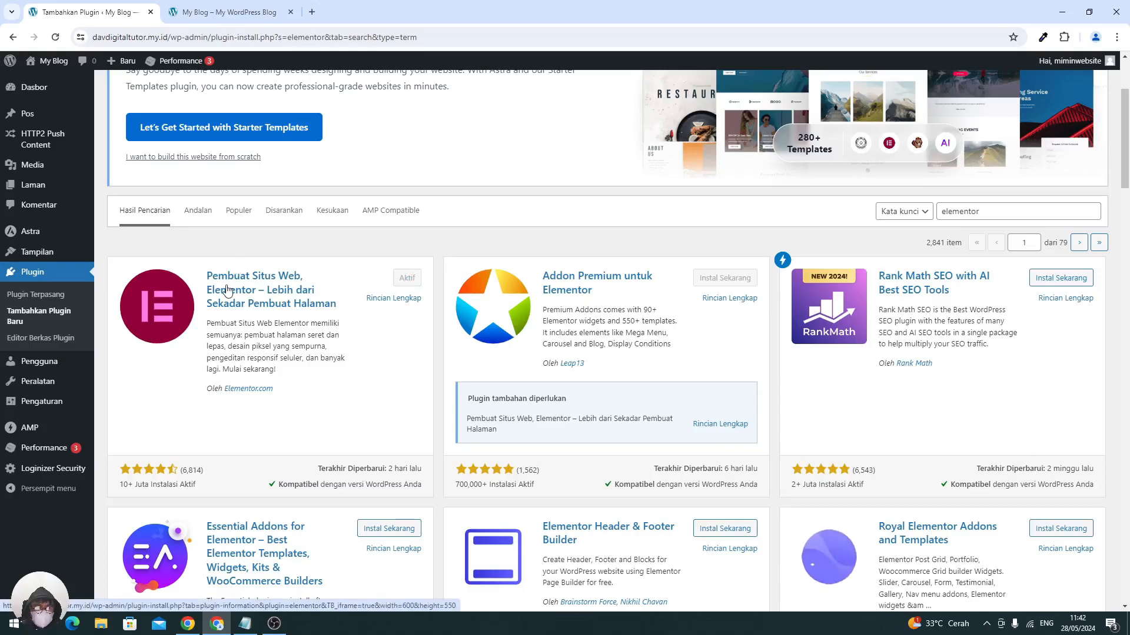
- Check the My Blog homepage, and reload the plugin page in the dashboard to look over its updated navigation
click(193, 16)
mouse_move(57, 57)
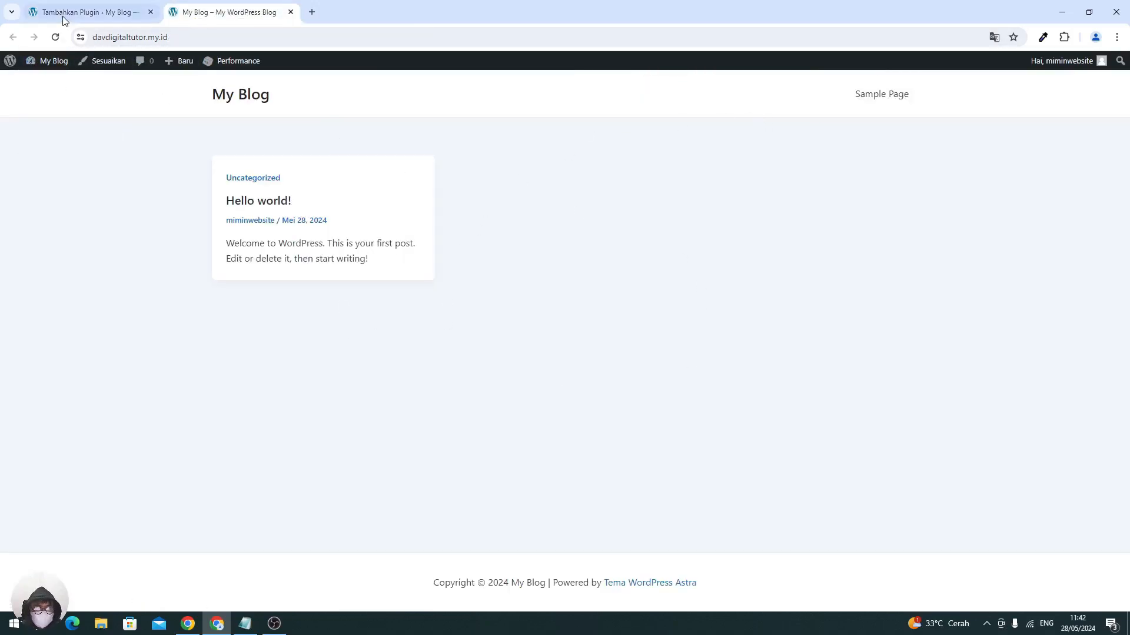
click(63, 15)
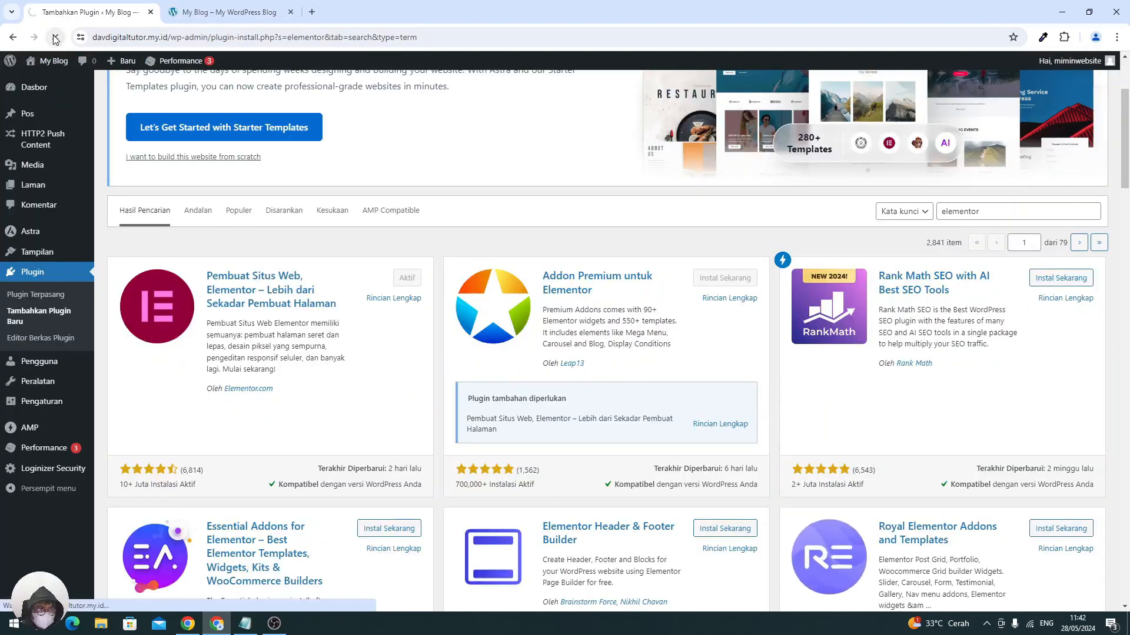
click(55, 39)
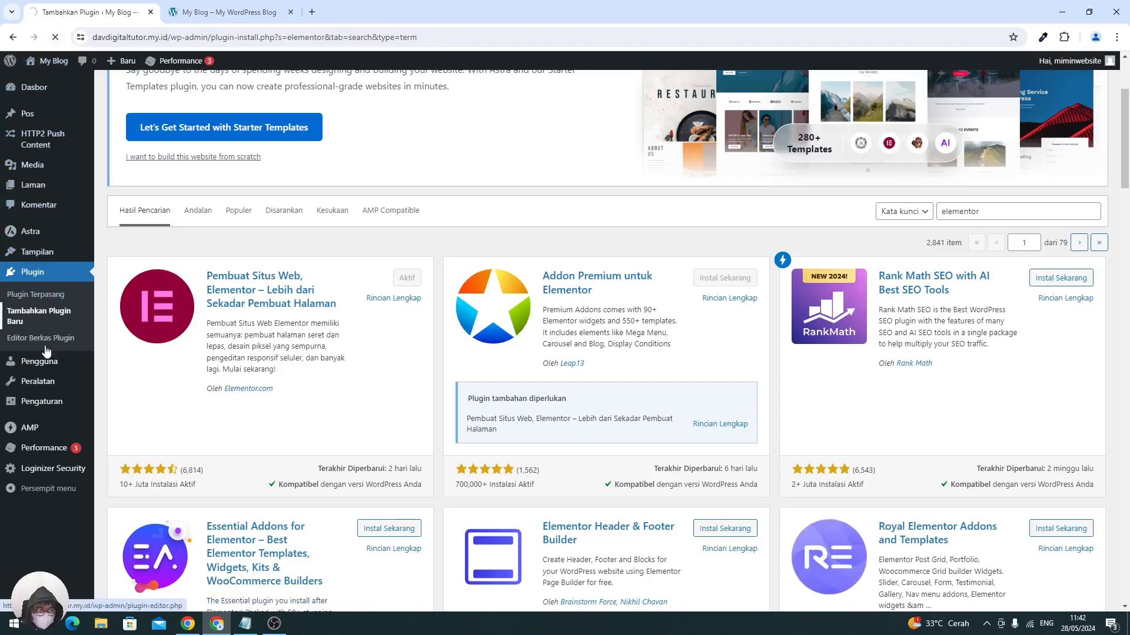
mouse_move(46, 391)
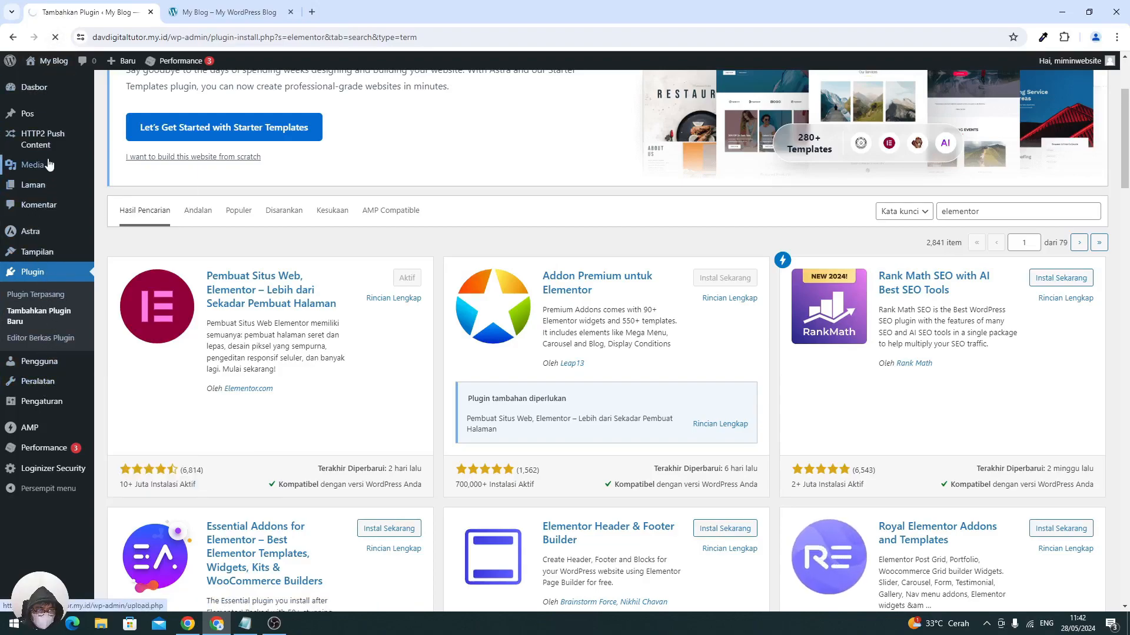
mouse_move(50, 165)
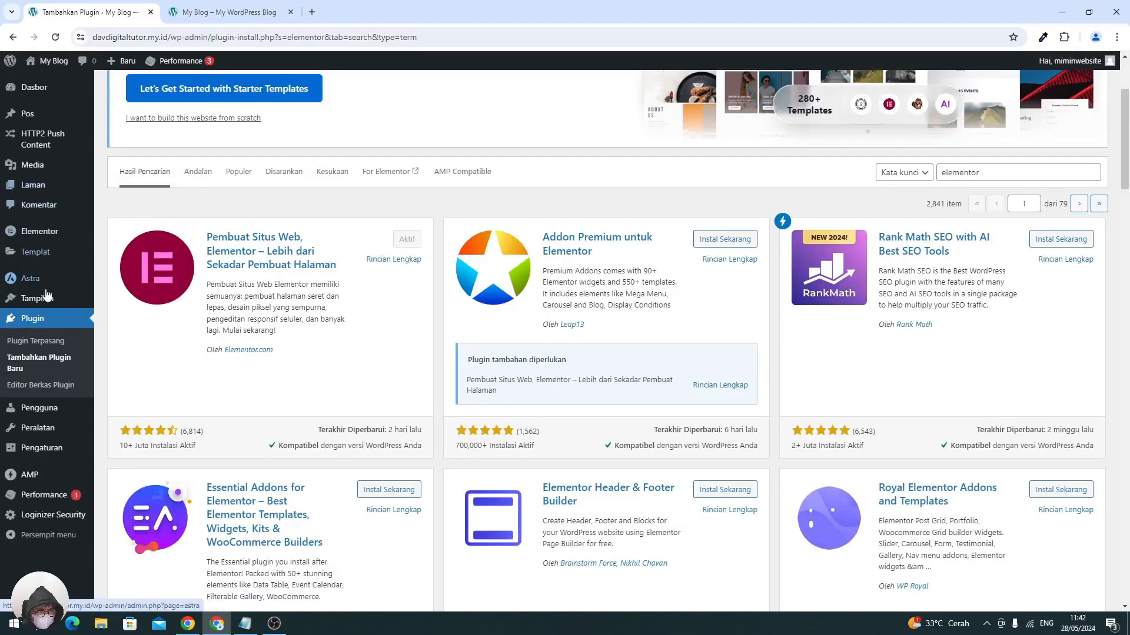
mouse_move(39, 447)
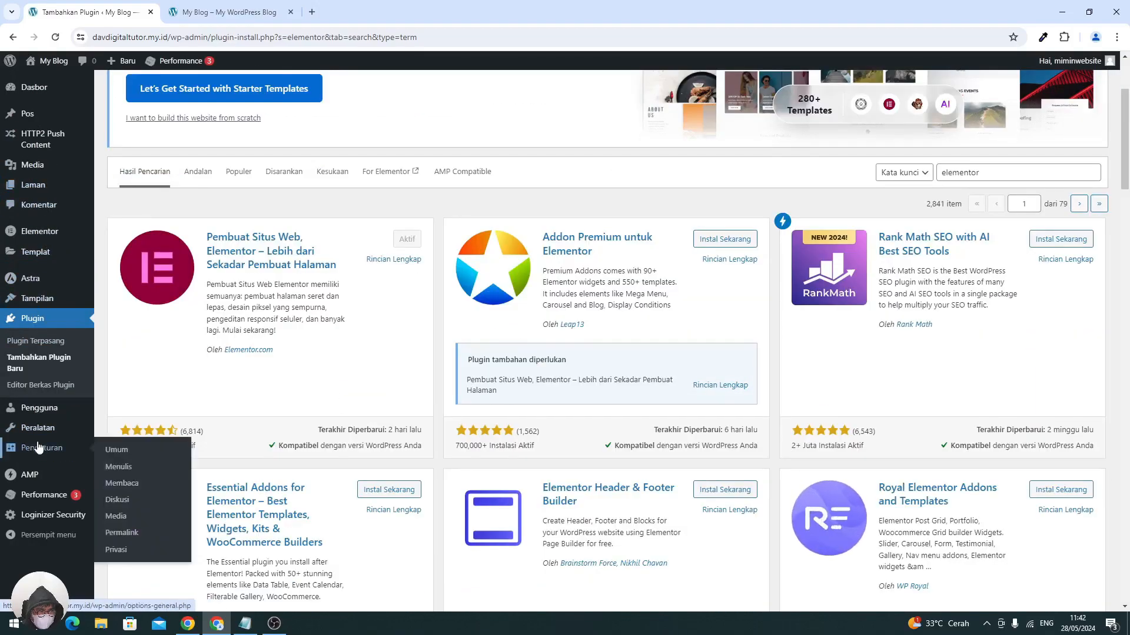
- Bulk-deactivate the installed plugins AMP, HTTP2 push content, Loginizer and W3 Total Cache
click(45, 341)
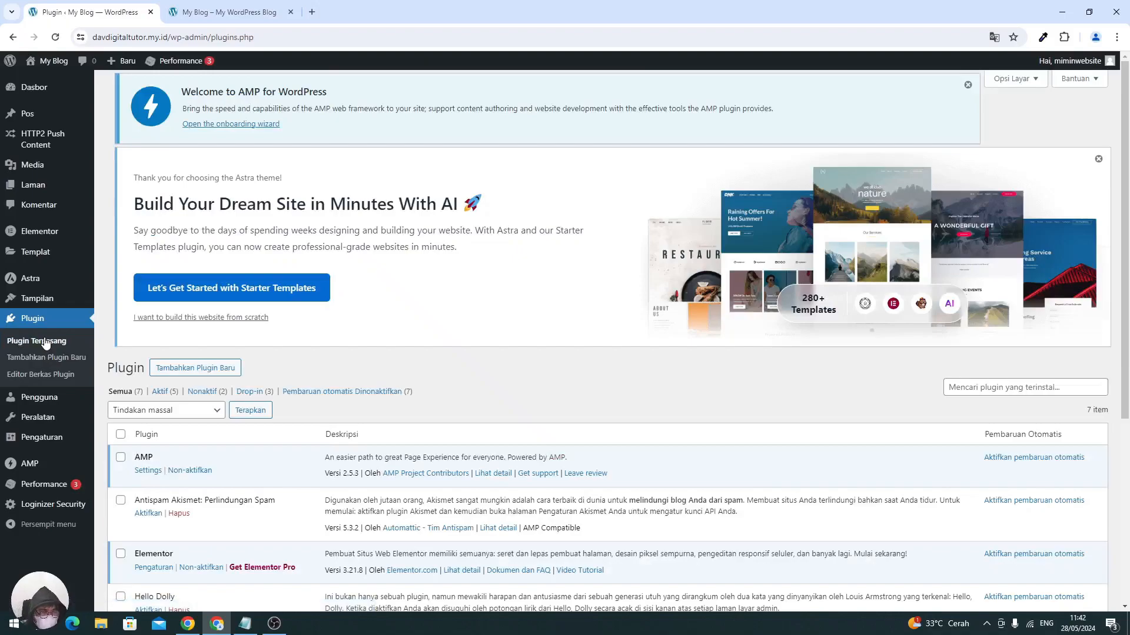
scroll(197, 265, down, 4)
scroll(198, 266, down, 1)
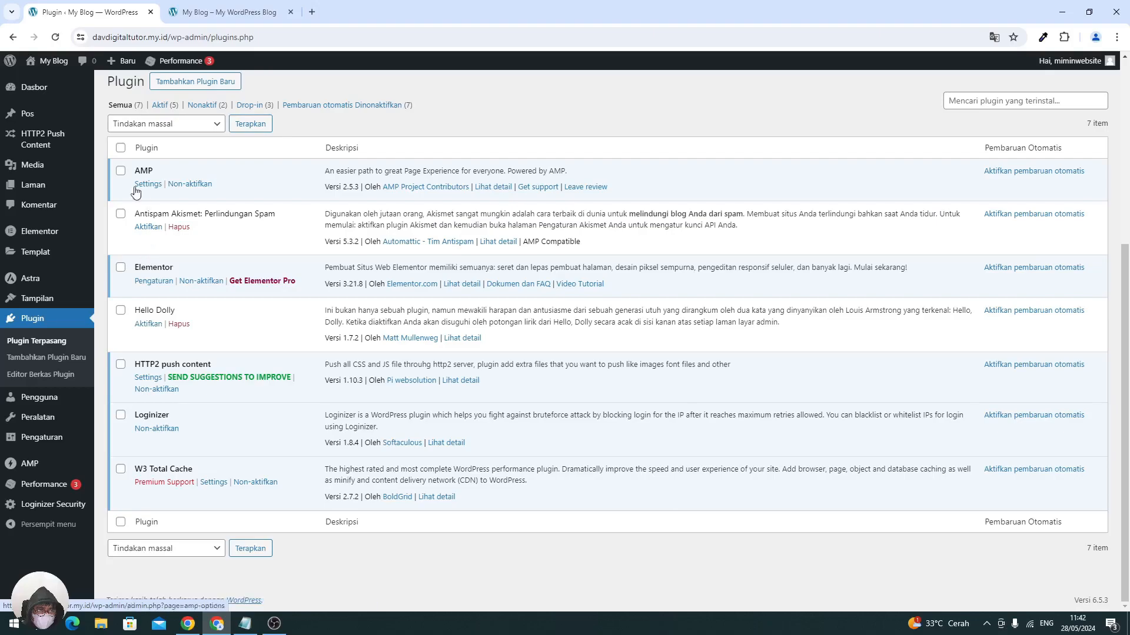
click(120, 171)
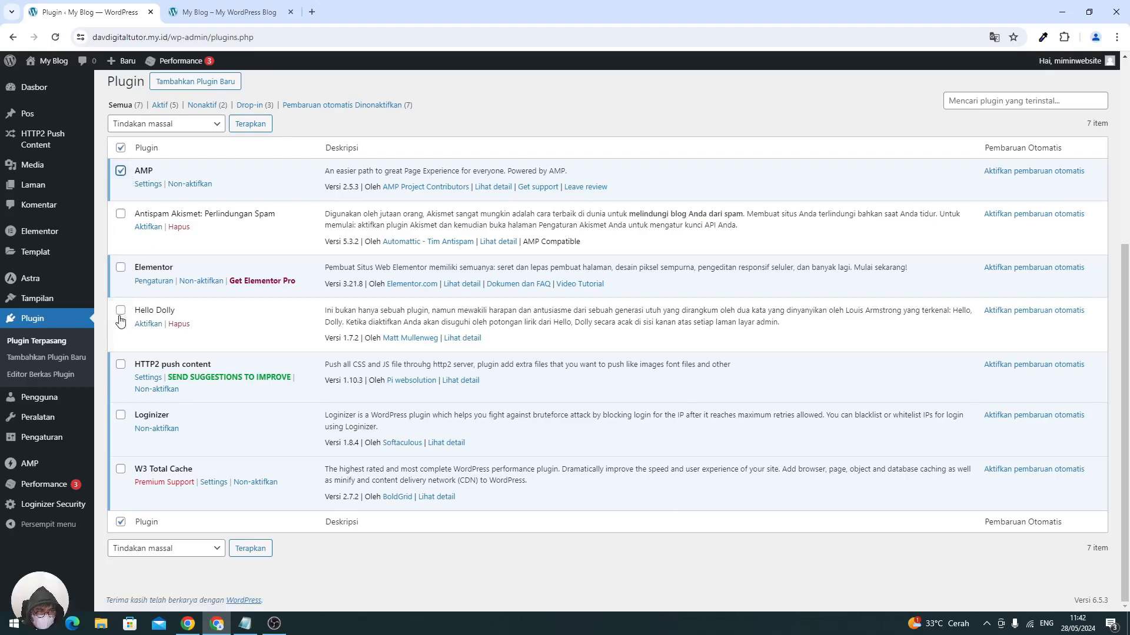
click(120, 364)
click(121, 415)
click(121, 469)
click(145, 557)
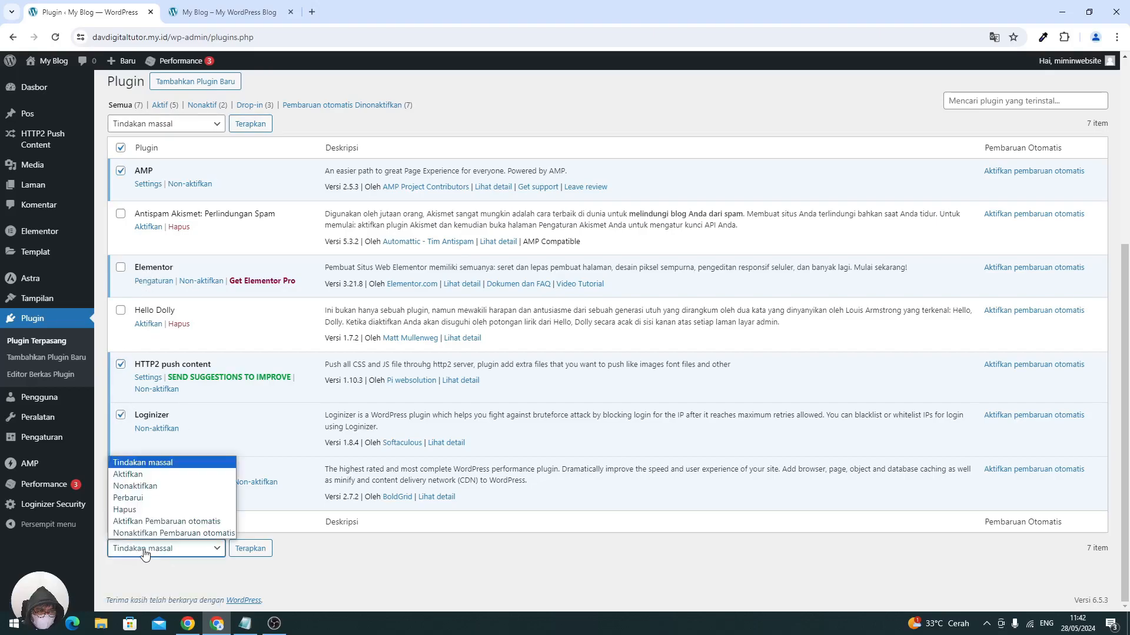
click(141, 483)
click(250, 548)
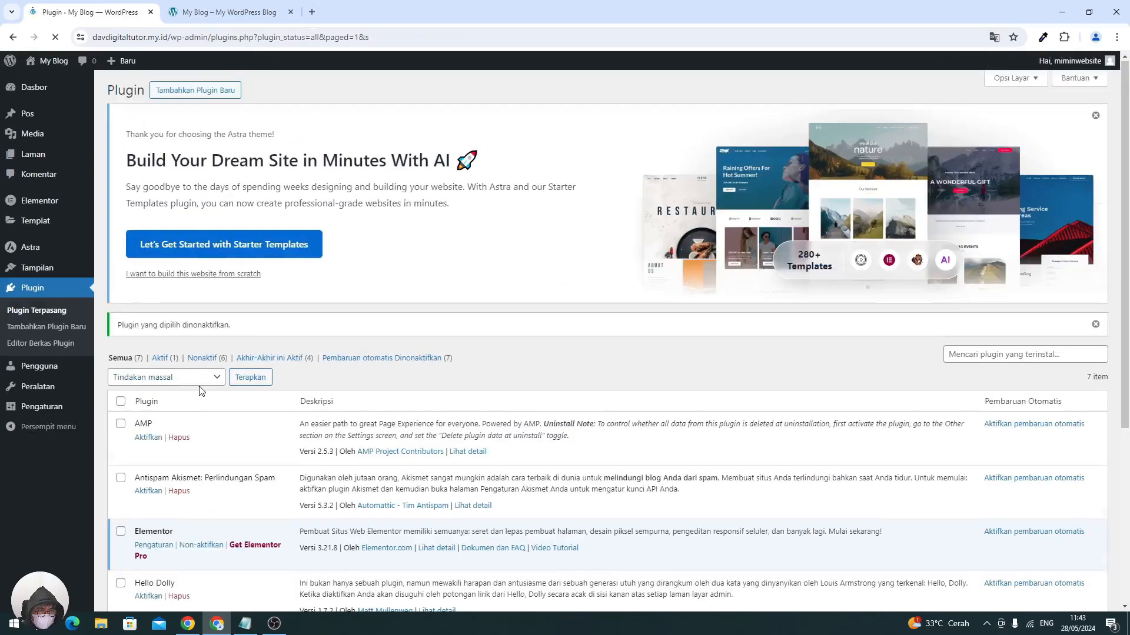
- Bulk-delete the inactive plugins AMP, Antispam Akismet, Hello Dolly, HTTP2 push content, Loginizer and W3 Total Cache, keeping only Elementor
scroll(201, 393, down, 2)
click(120, 306)
click(120, 361)
scroll(124, 365, down, 2)
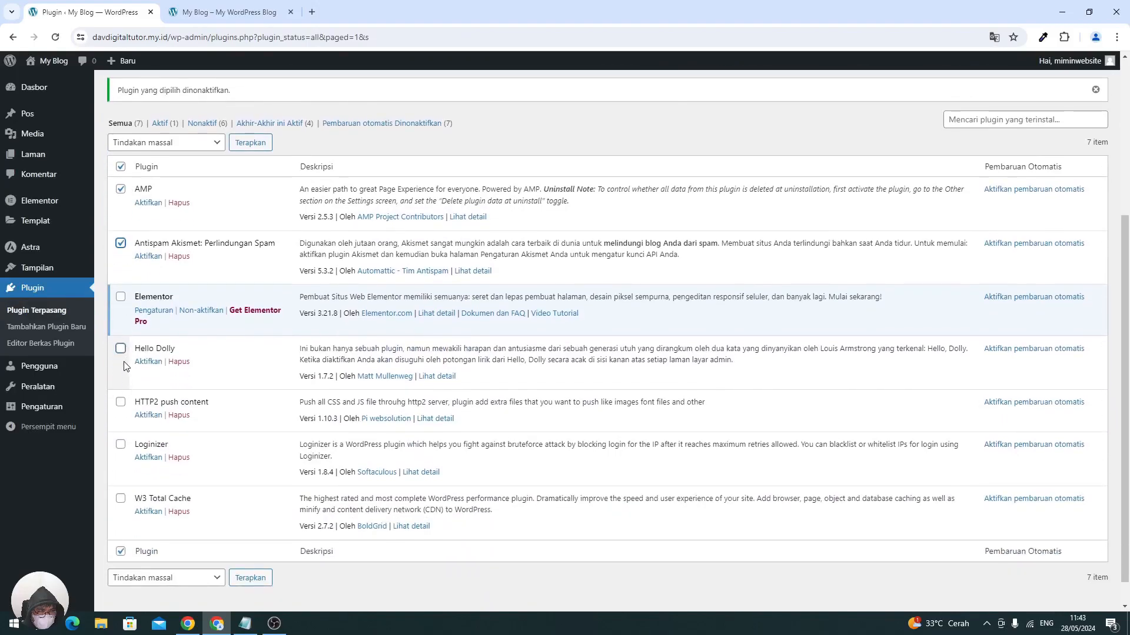
click(121, 348)
click(120, 401)
click(121, 445)
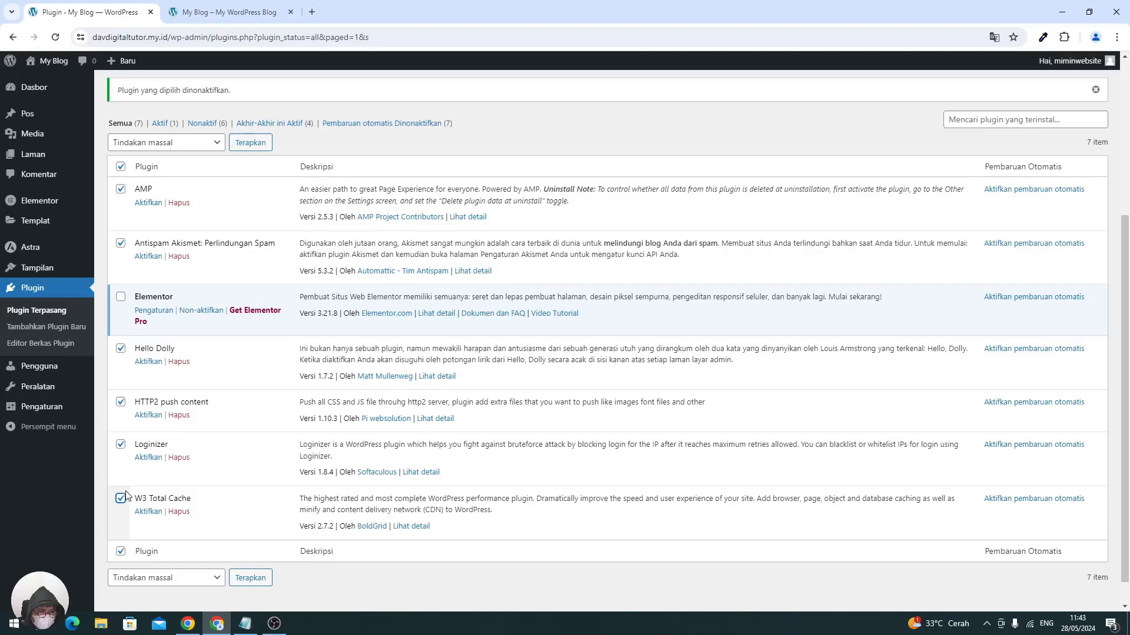
click(203, 578)
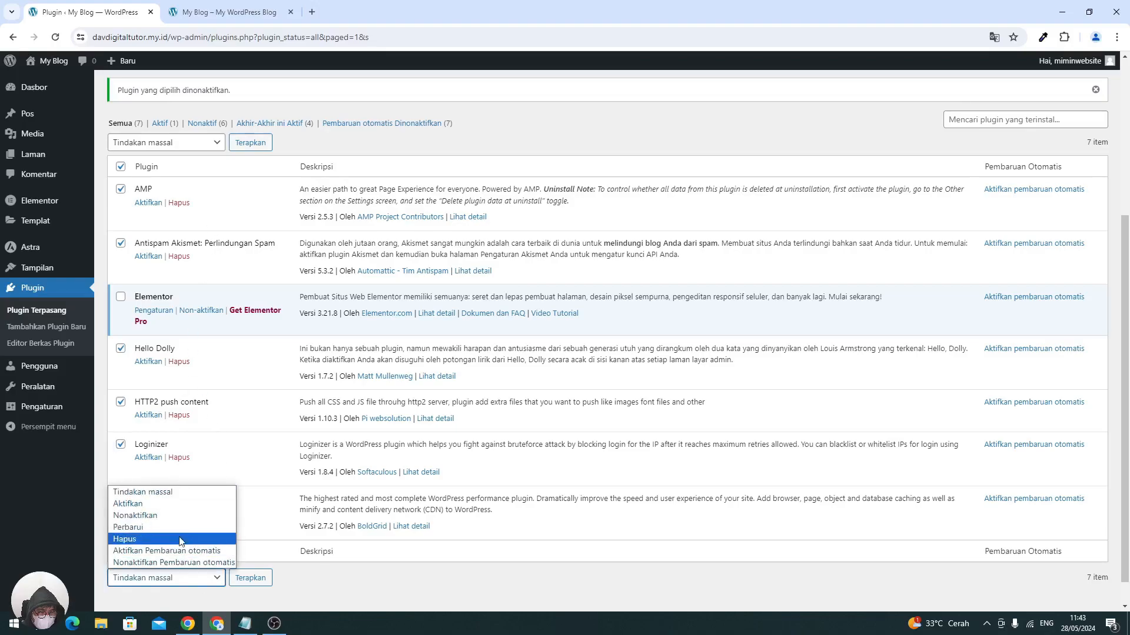
click(180, 539)
click(250, 577)
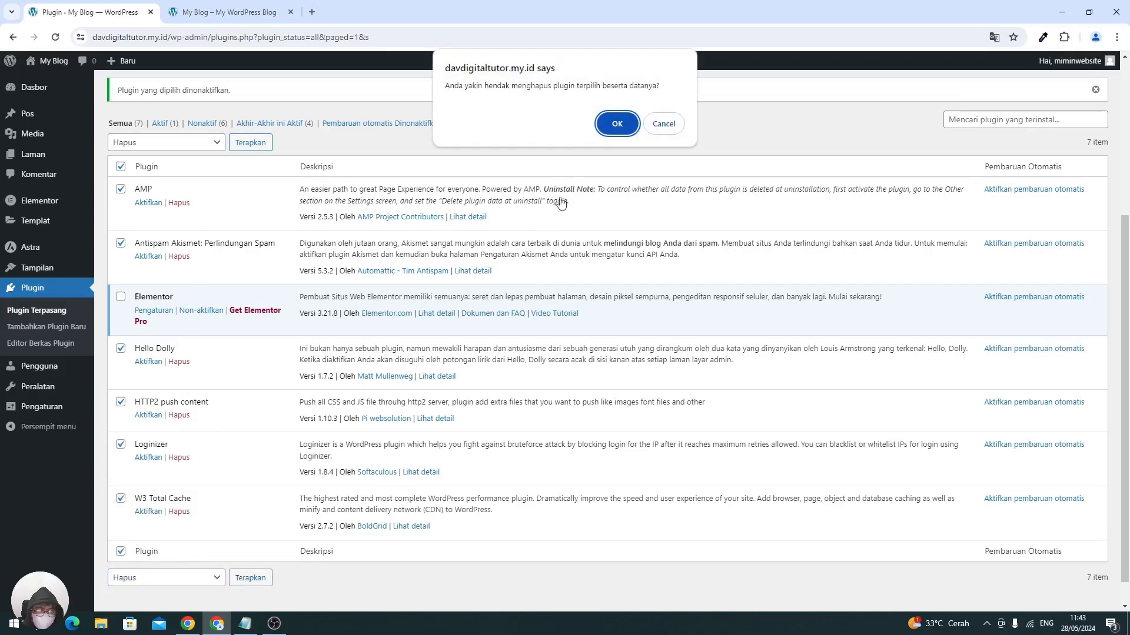
click(612, 126)
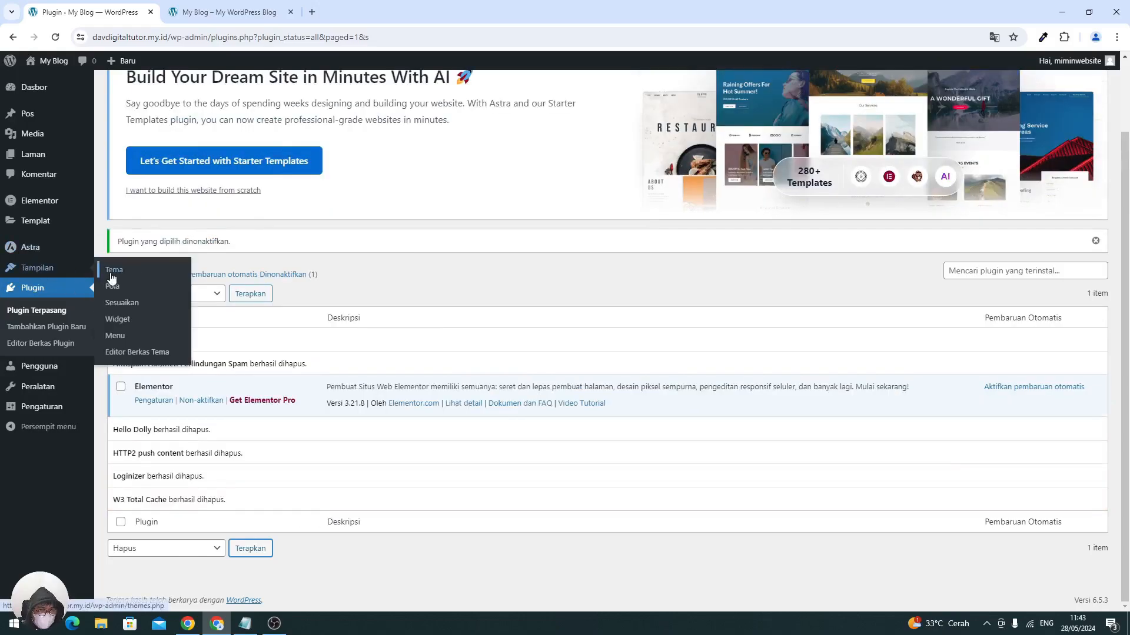
- Delete the unused themes Twenty Twenty-Four, Twenty Twenty-Three and Twenty Twenty-Two from the installed themes
click(112, 277)
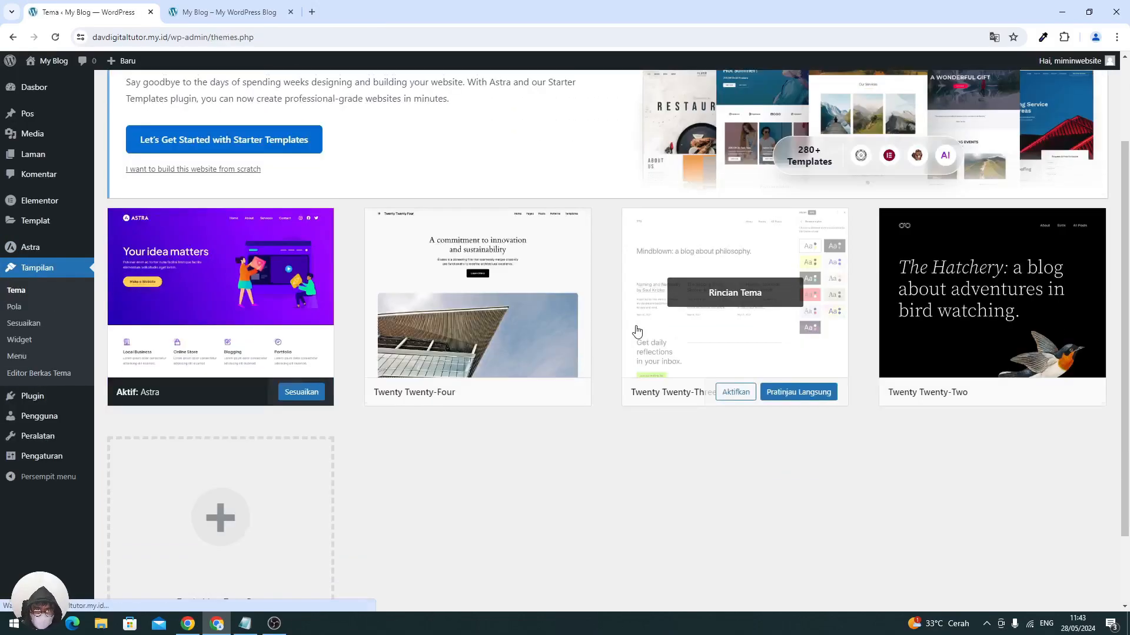
click(490, 294)
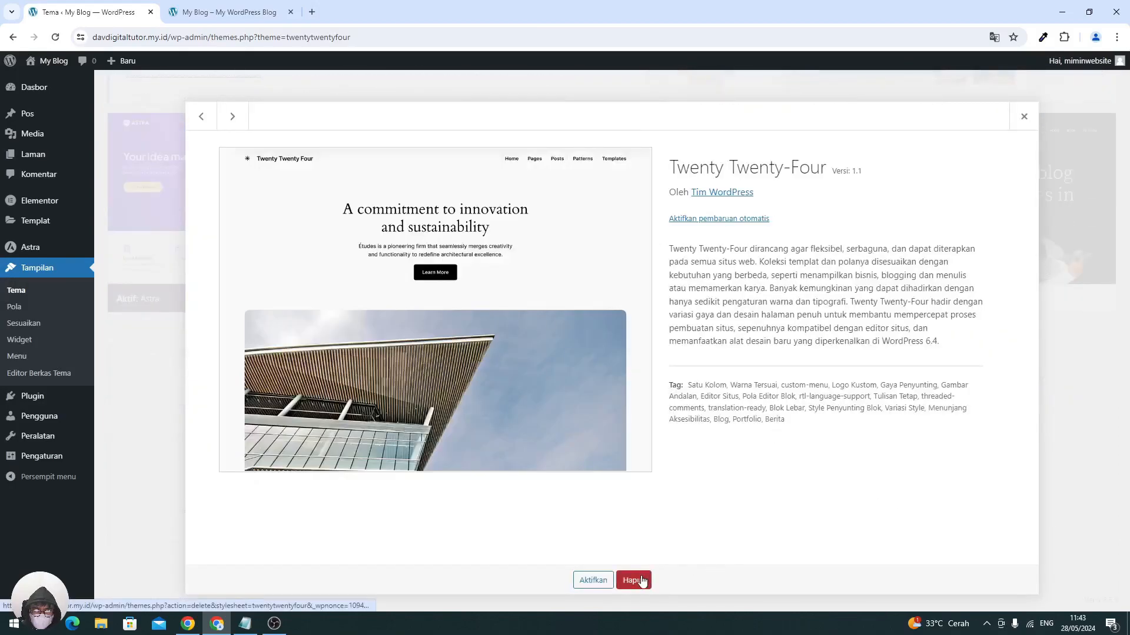
click(635, 580)
click(631, 145)
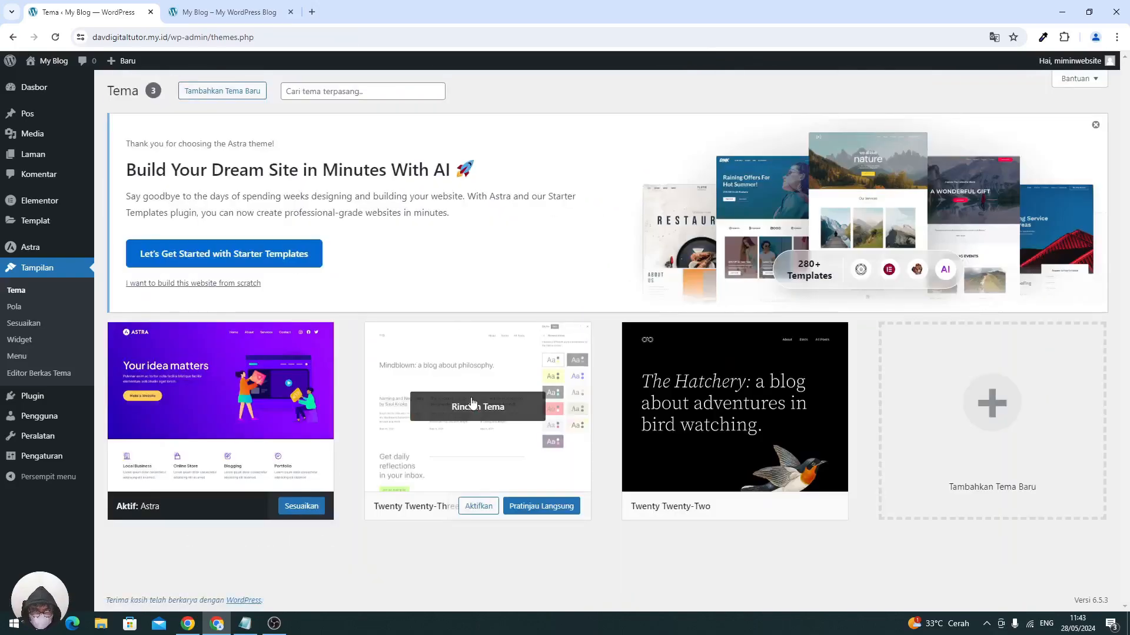
click(471, 402)
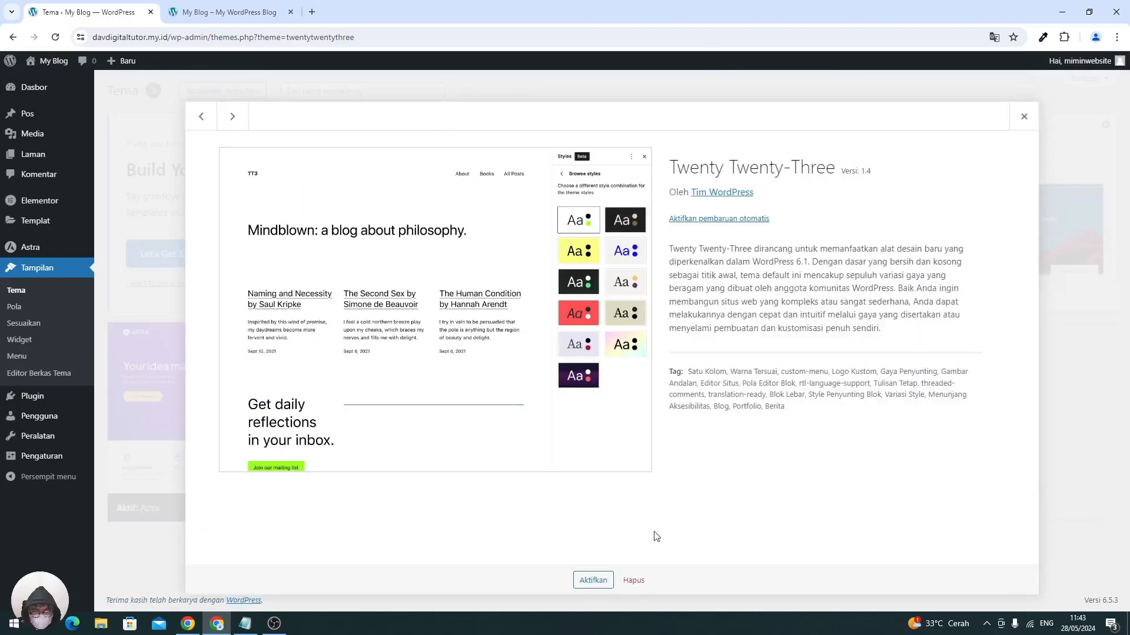
click(633, 580)
click(616, 148)
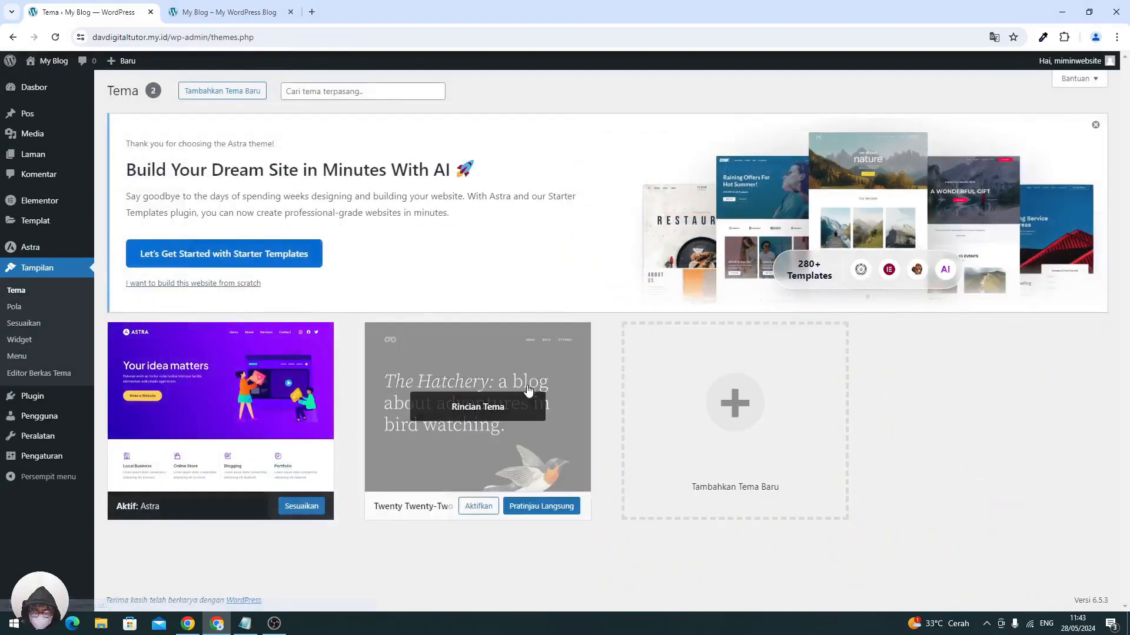
click(521, 419)
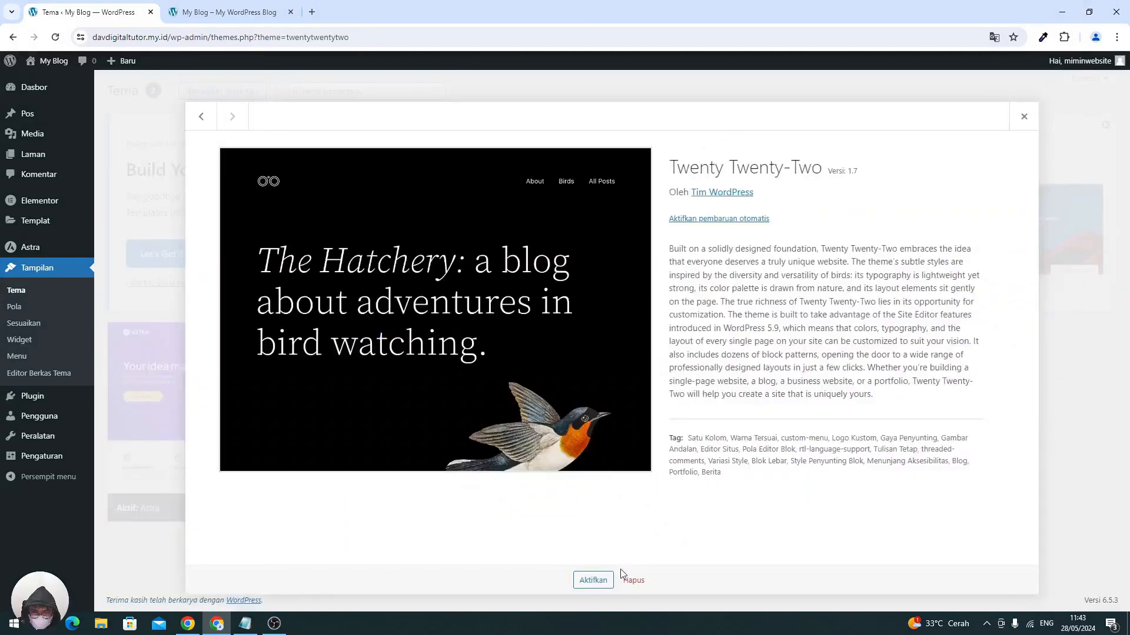
click(633, 580)
click(615, 148)
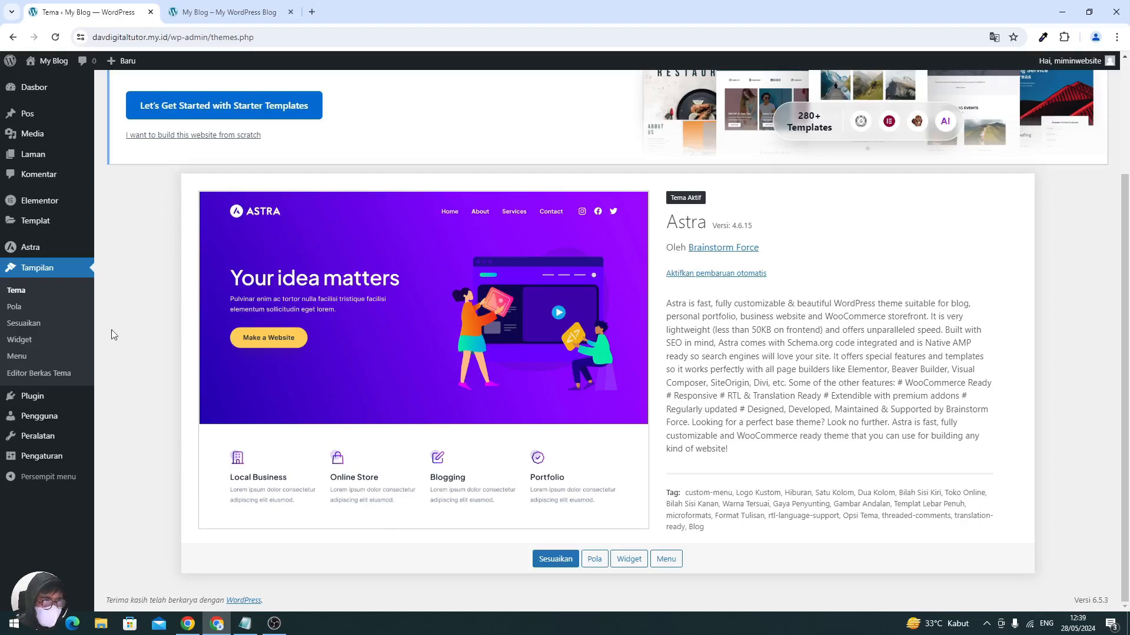
- Open the list of all pages and move the Privacy Policy and Sample Page pages to the trash in bulk
mouse_move(58, 161)
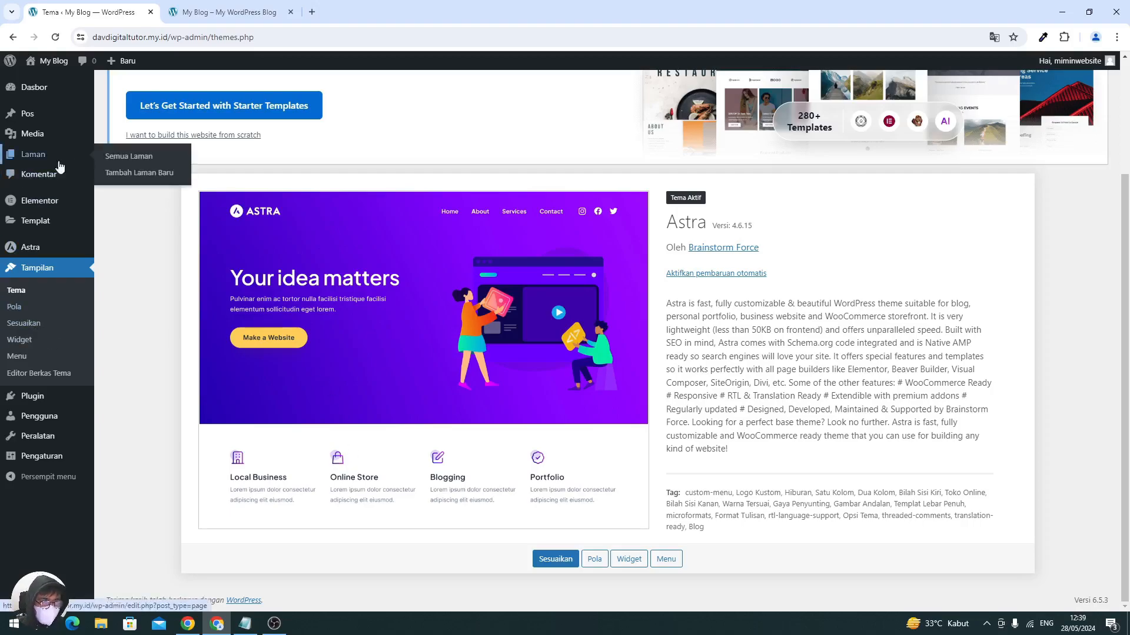
click(115, 159)
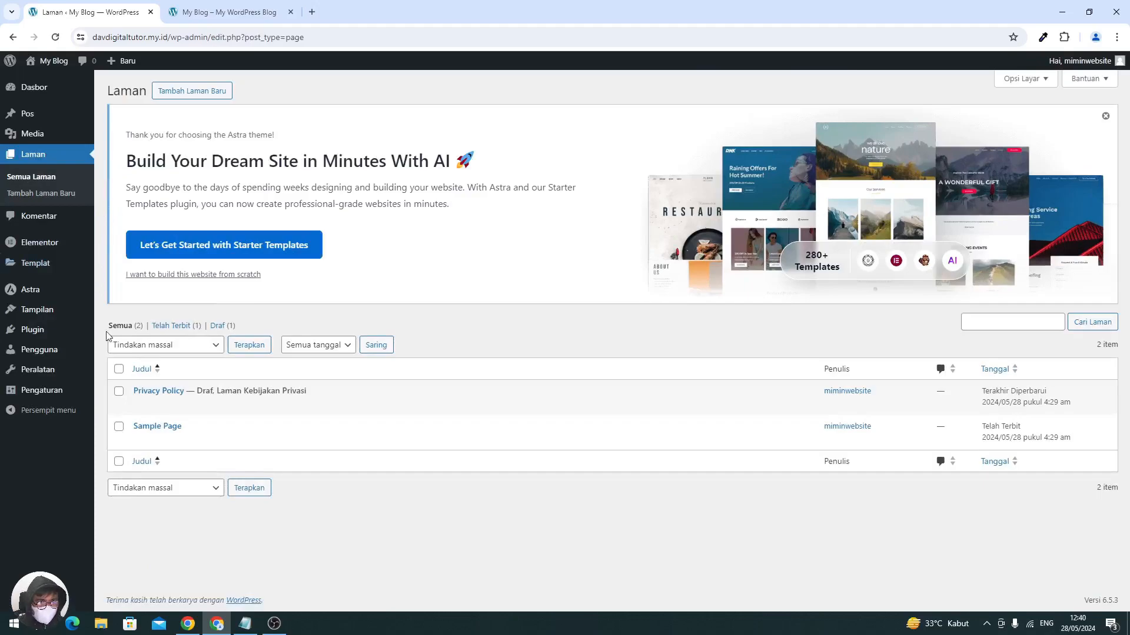
click(119, 368)
click(129, 351)
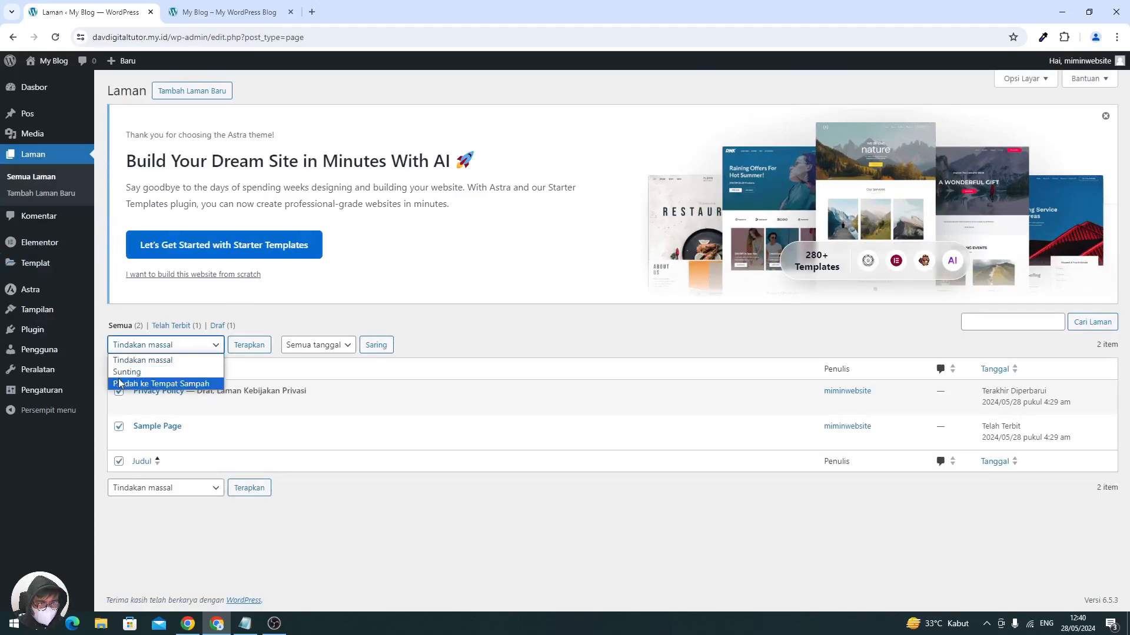
click(119, 383)
click(235, 353)
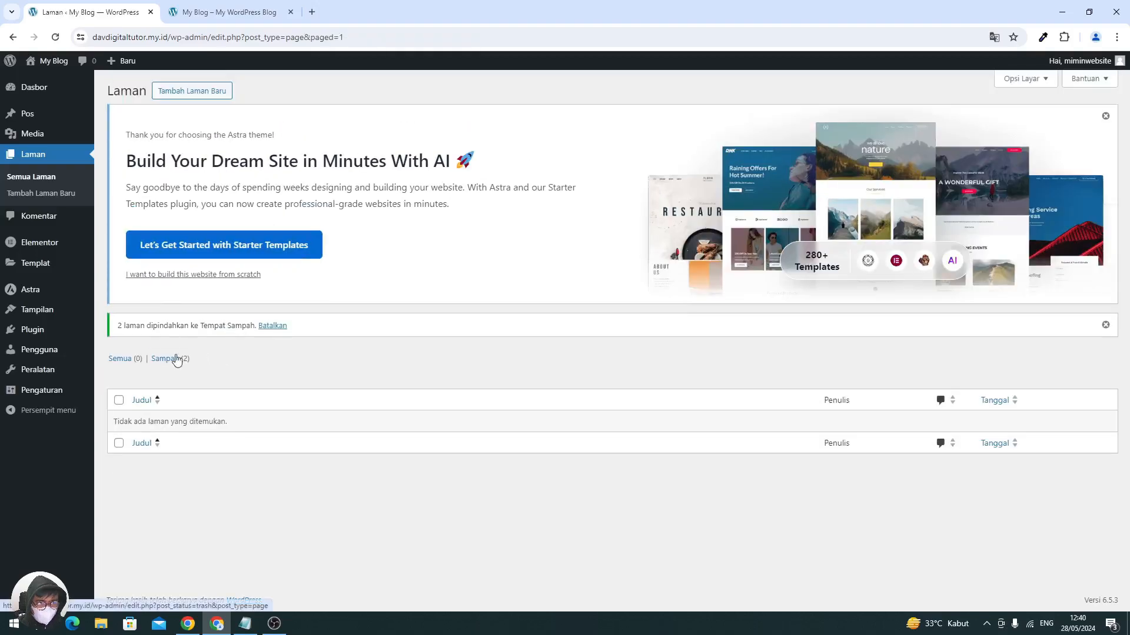
- Permanently delete both trashed pages, Privacy Policy and Sample Page
click(177, 360)
click(119, 368)
click(158, 345)
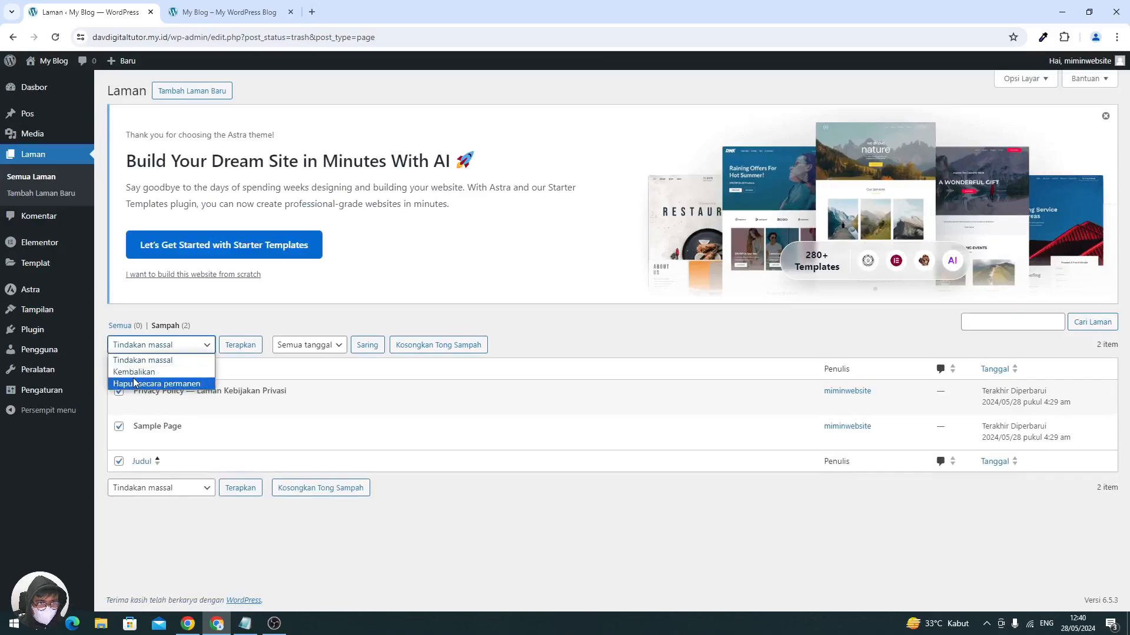
click(170, 384)
click(234, 345)
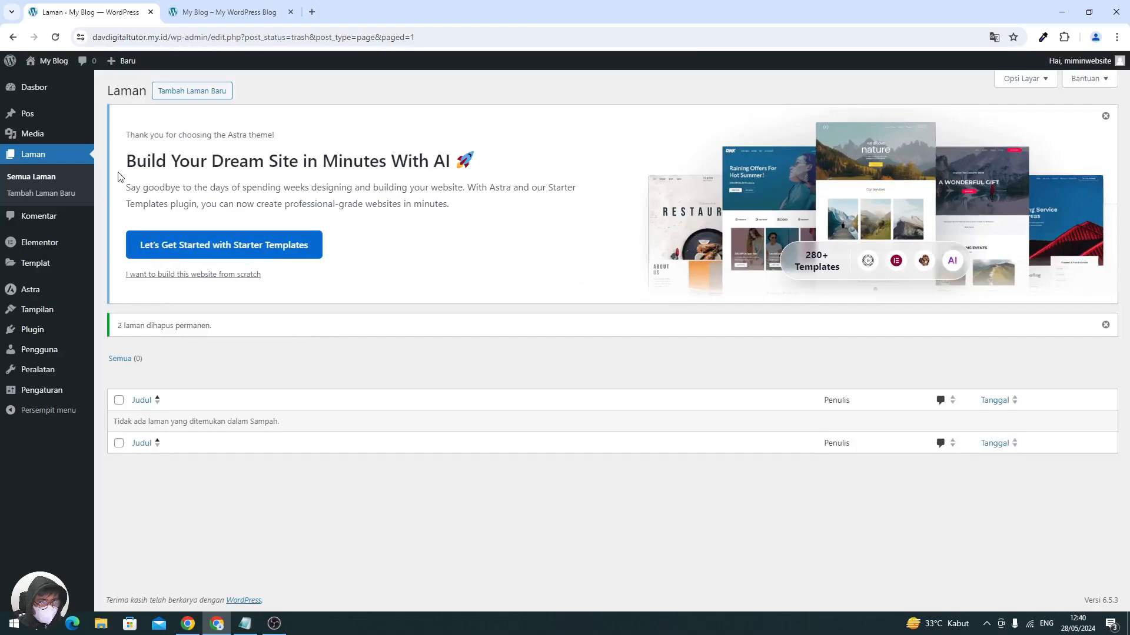
- Create and publish a new page titled Home, and return to the page list
click(188, 93)
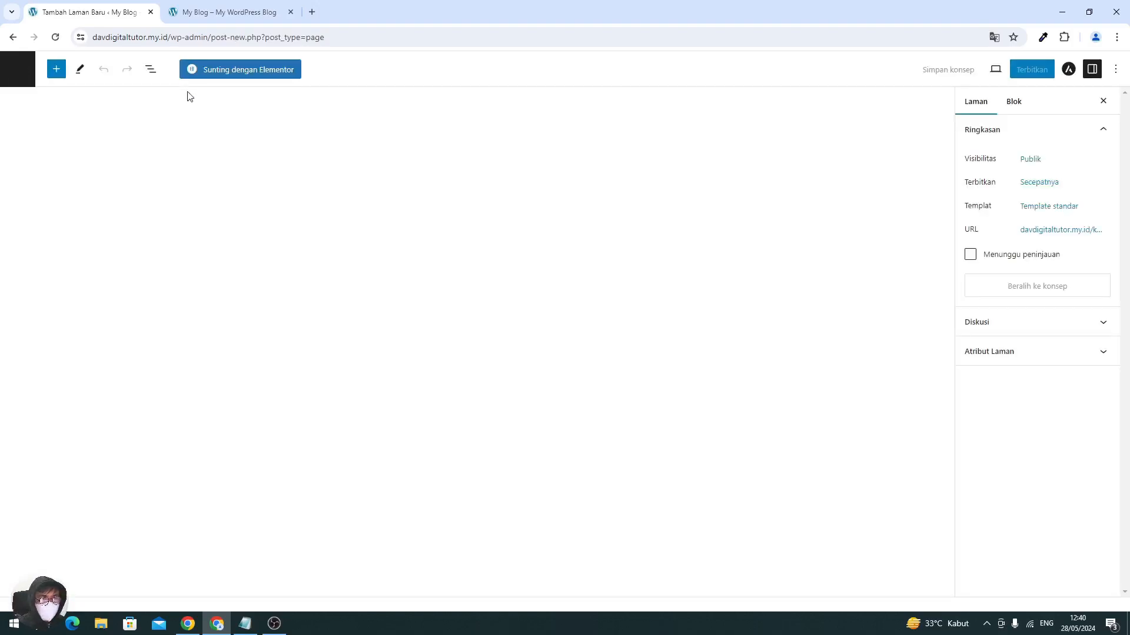
click(152, 135)
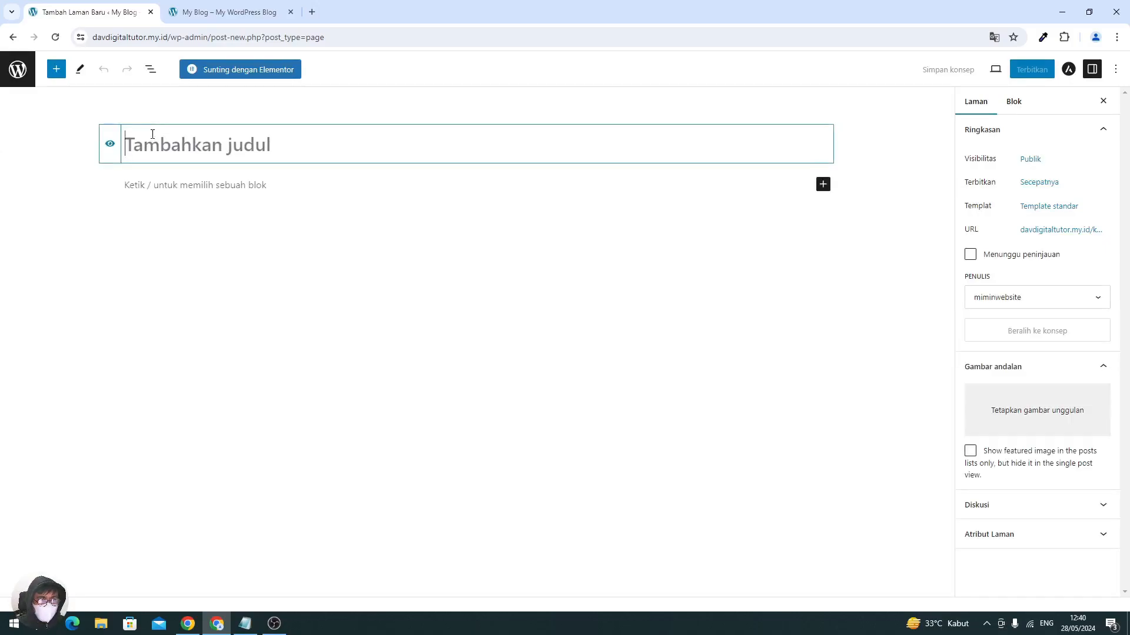
text(h)
key(BackSpace)
text(Home)
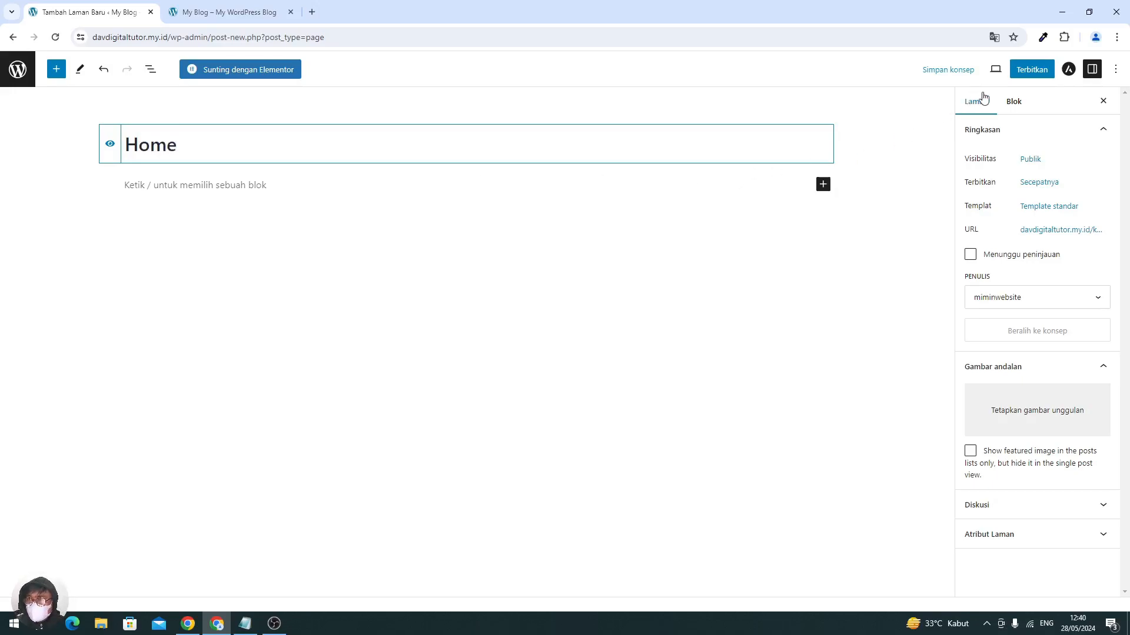
click(1029, 71)
click(1029, 70)
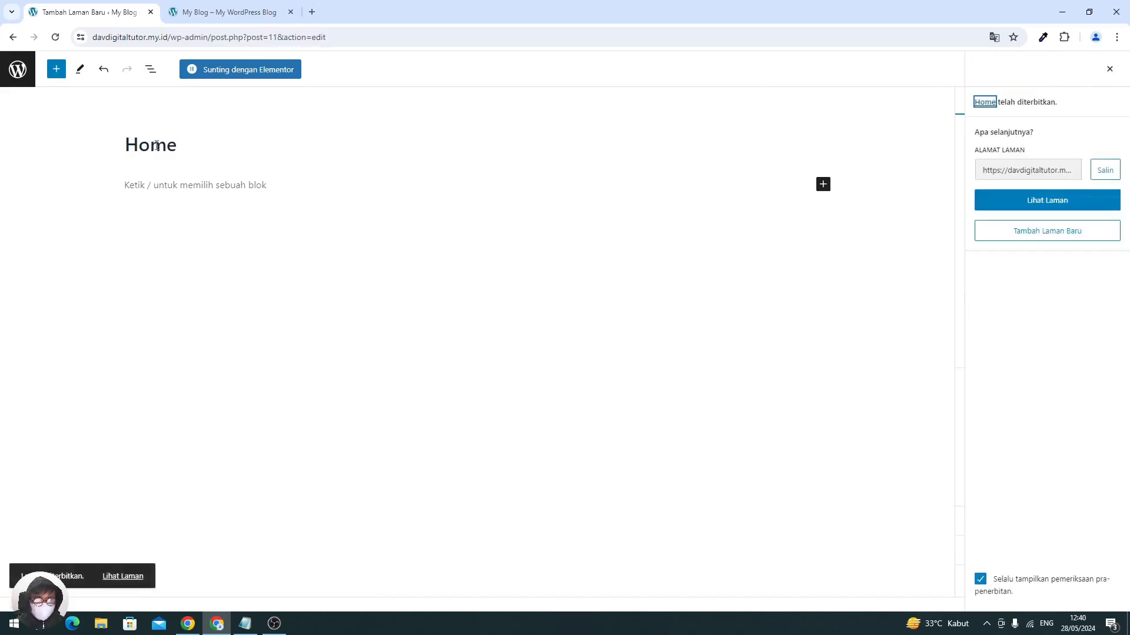
click(16, 71)
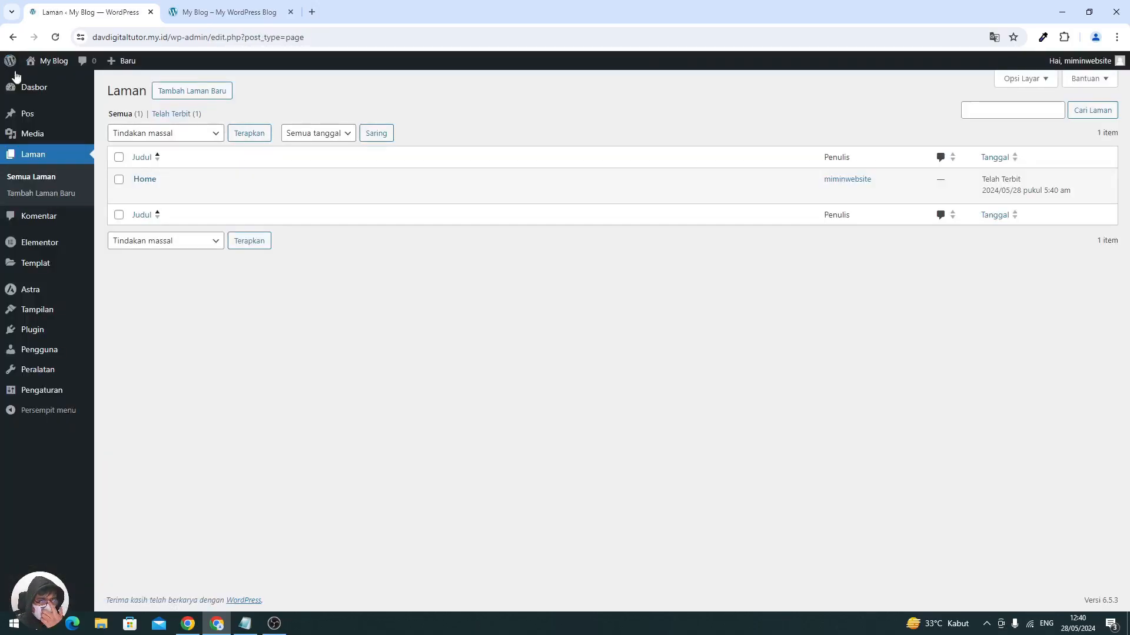
- Create a new page titled Kontak with its title shown, publish it, and return to the page list
click(166, 95)
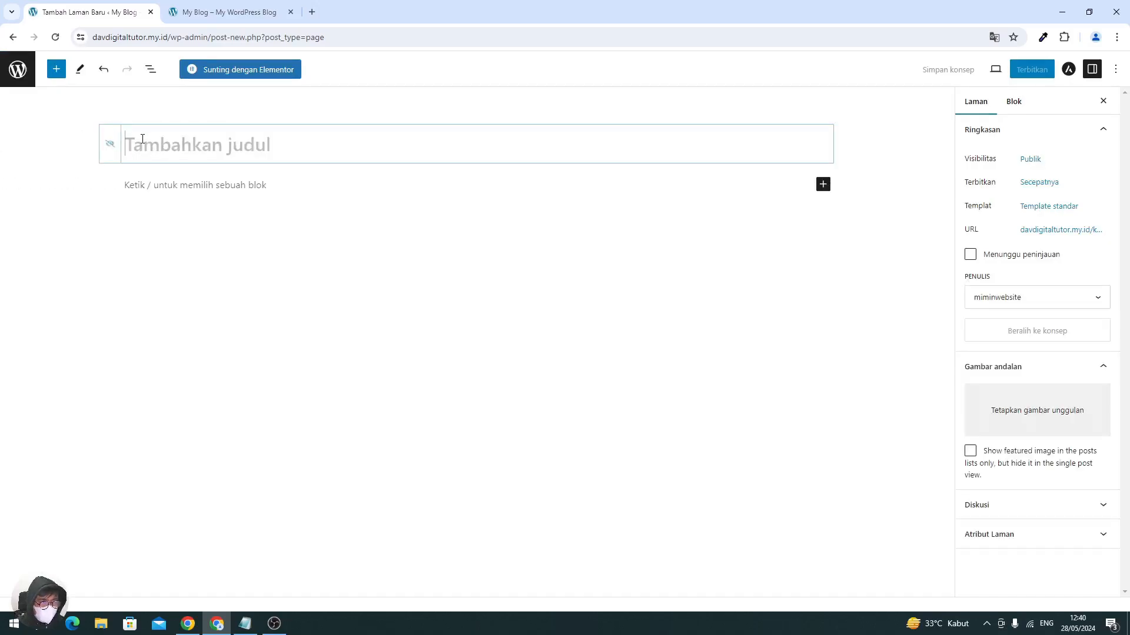
text(Kontak)
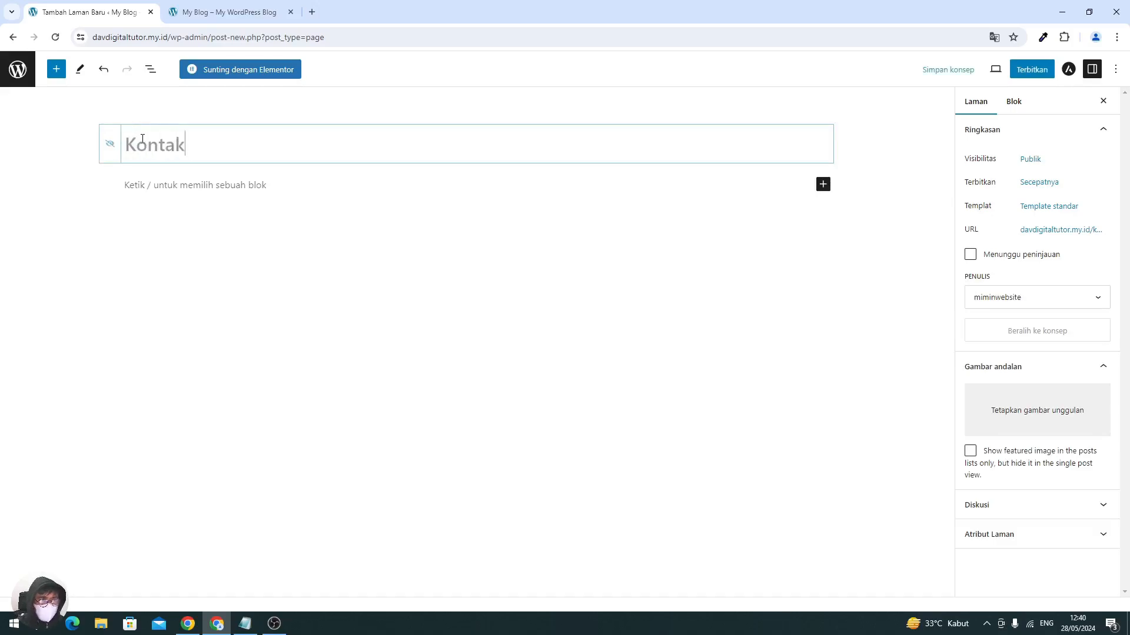
click(111, 146)
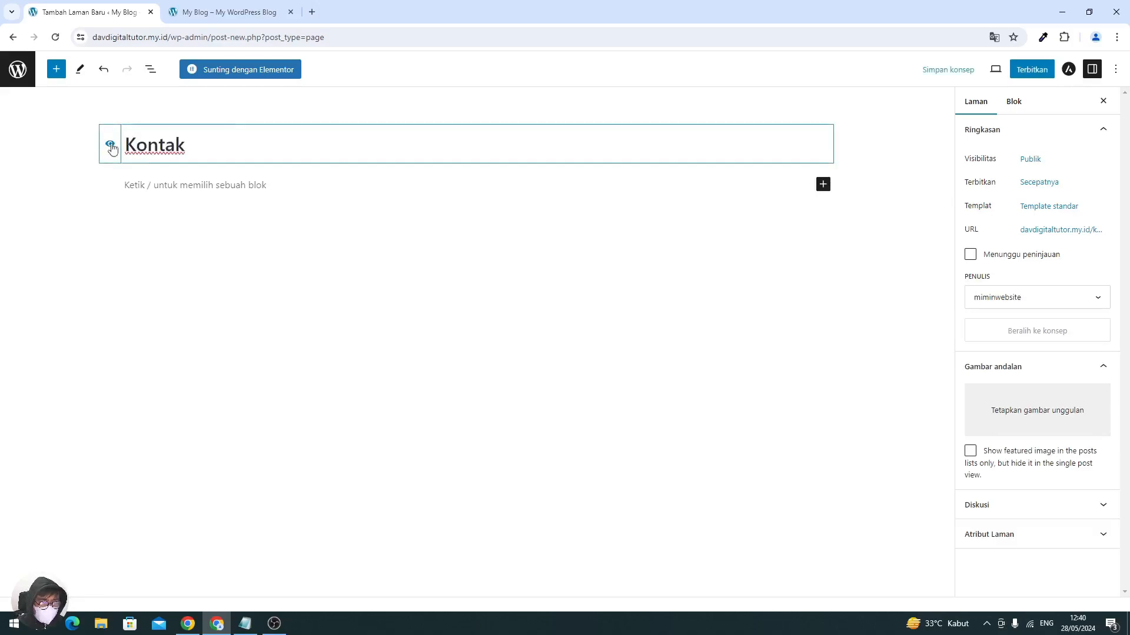
click(1025, 75)
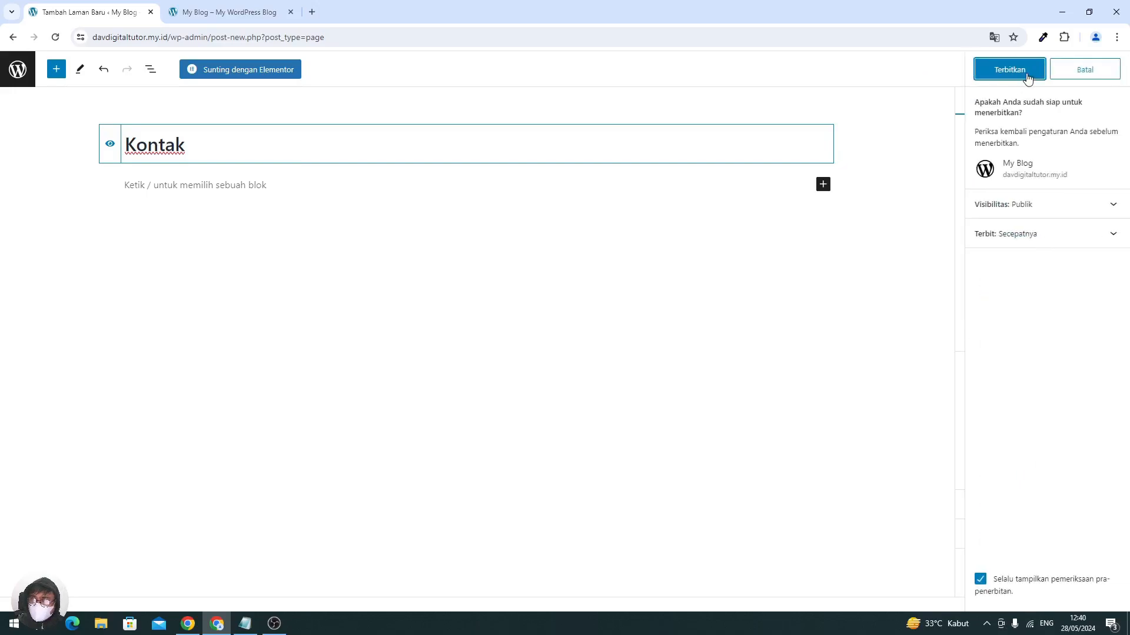
click(1020, 77)
click(17, 76)
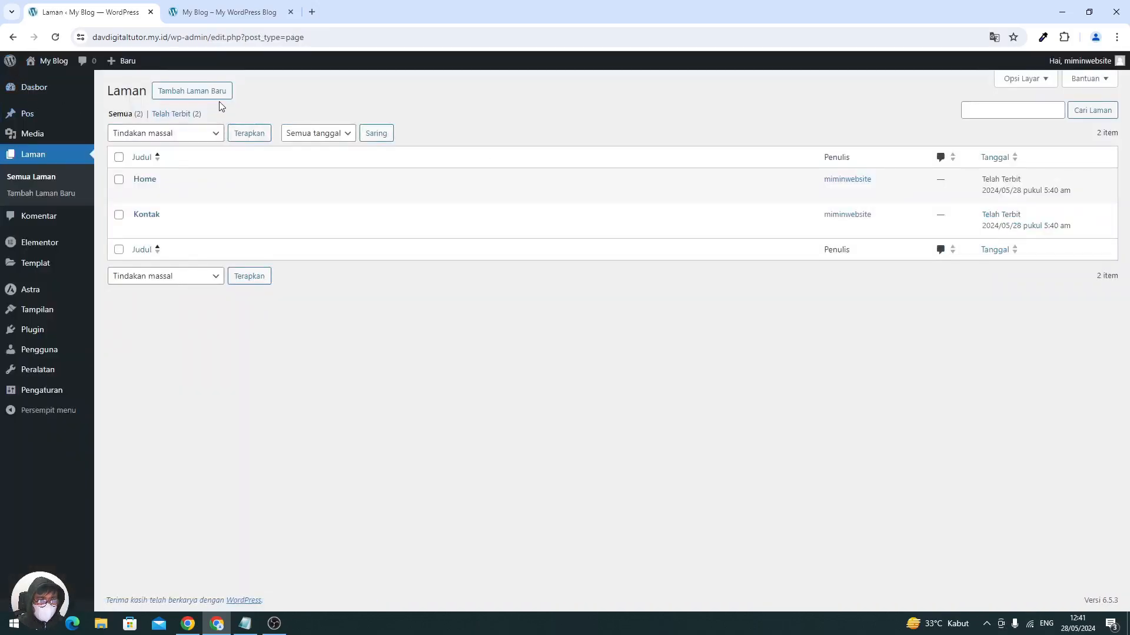
- Create and publish a new page titled About, and return to the page list
click(214, 100)
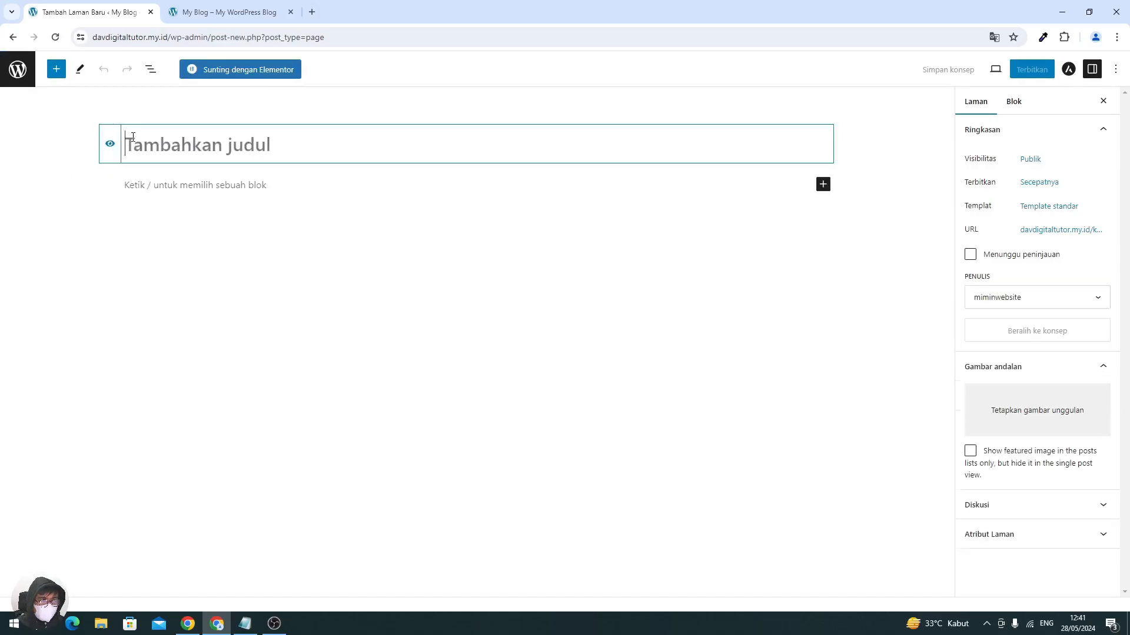
text(About)
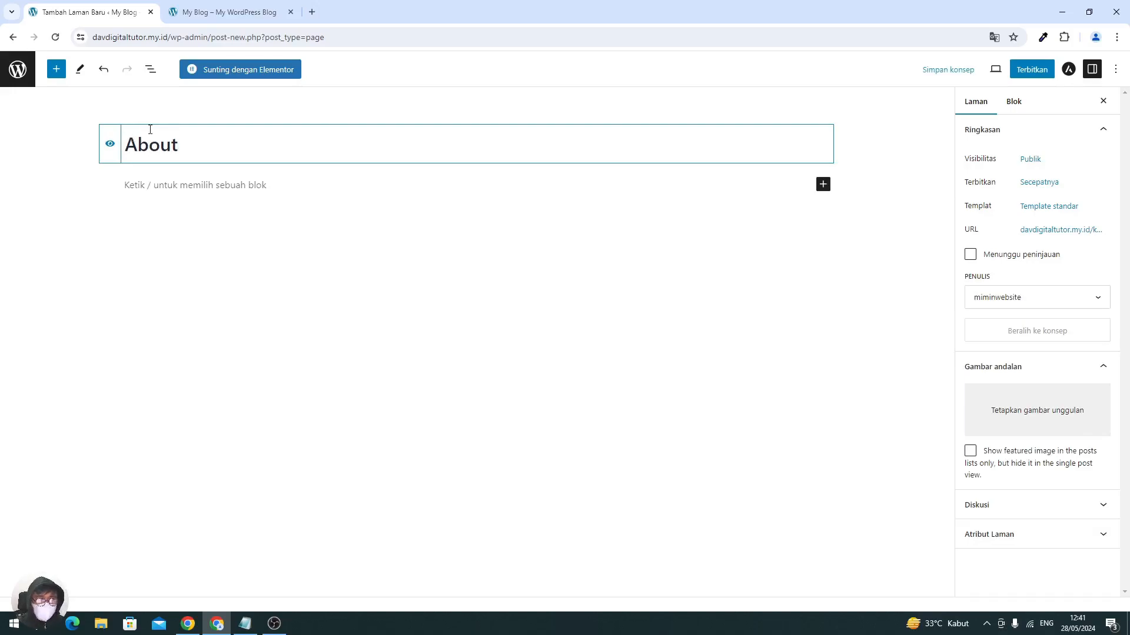
click(1033, 70)
click(1032, 70)
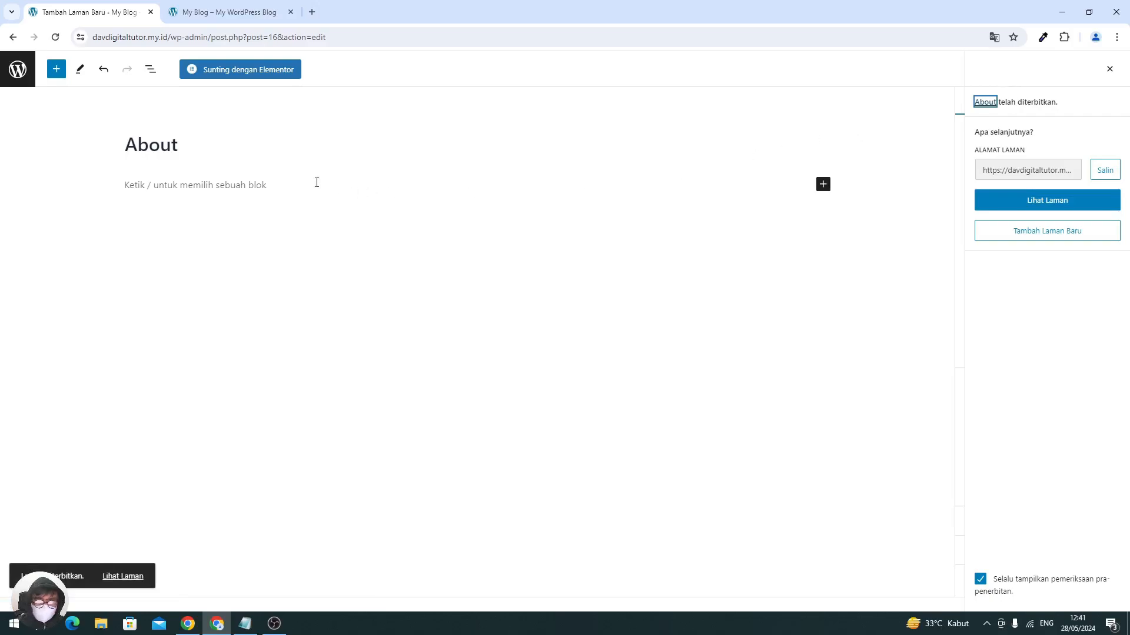
click(12, 77)
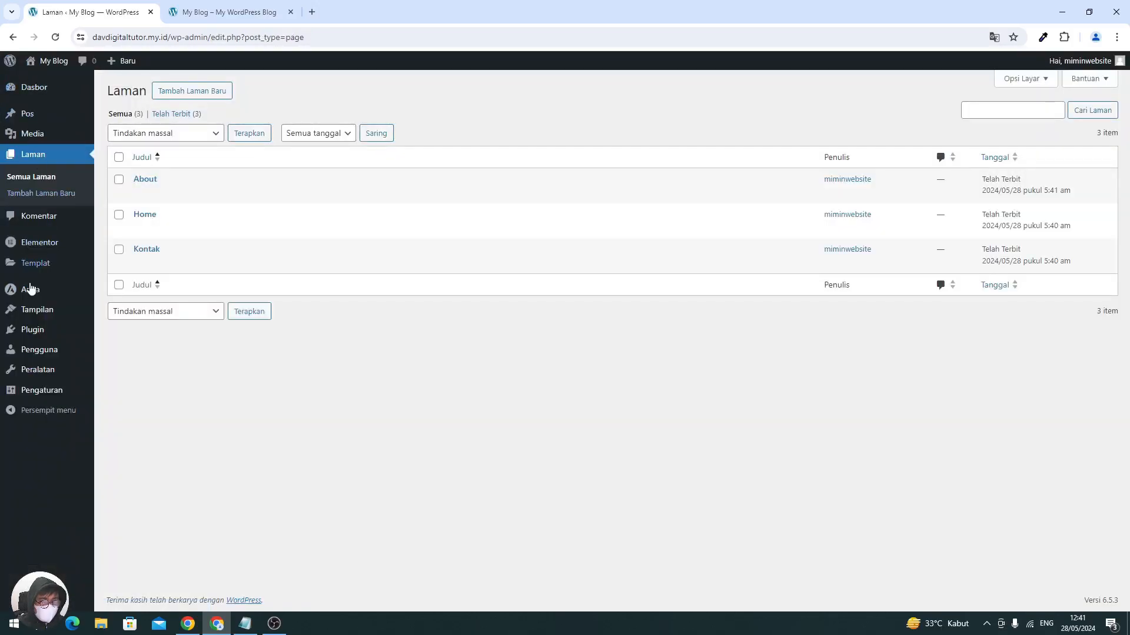
- Create a navigation menu named Main Menu, assigned to the Menu Utama and Menu Off-Canvas display locations
mouse_move(46, 394)
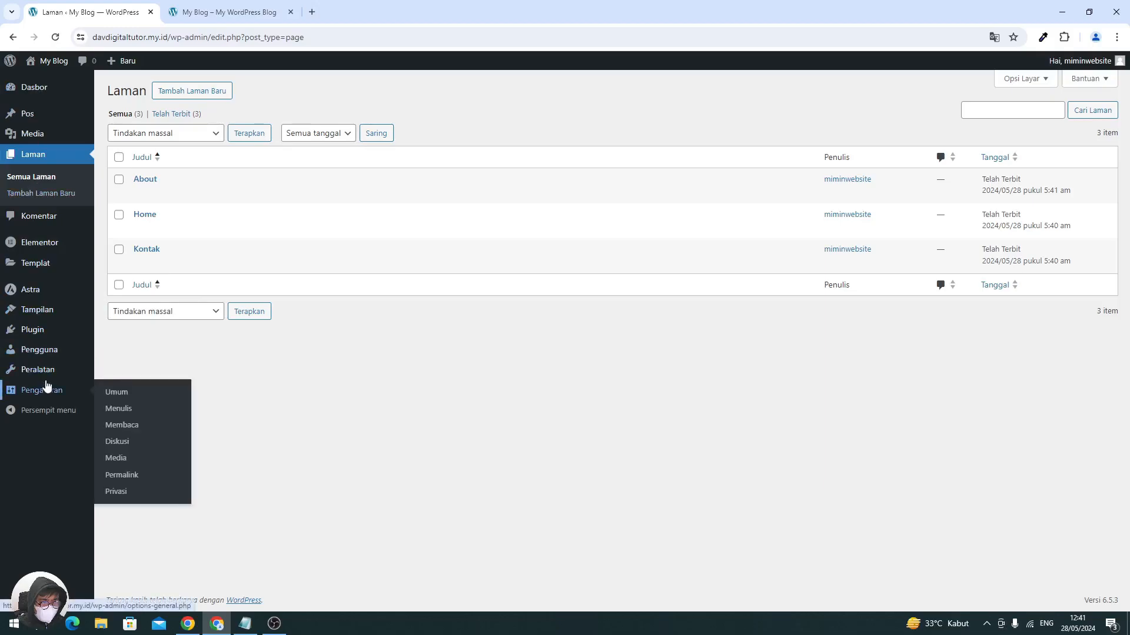
mouse_move(45, 312)
click(132, 378)
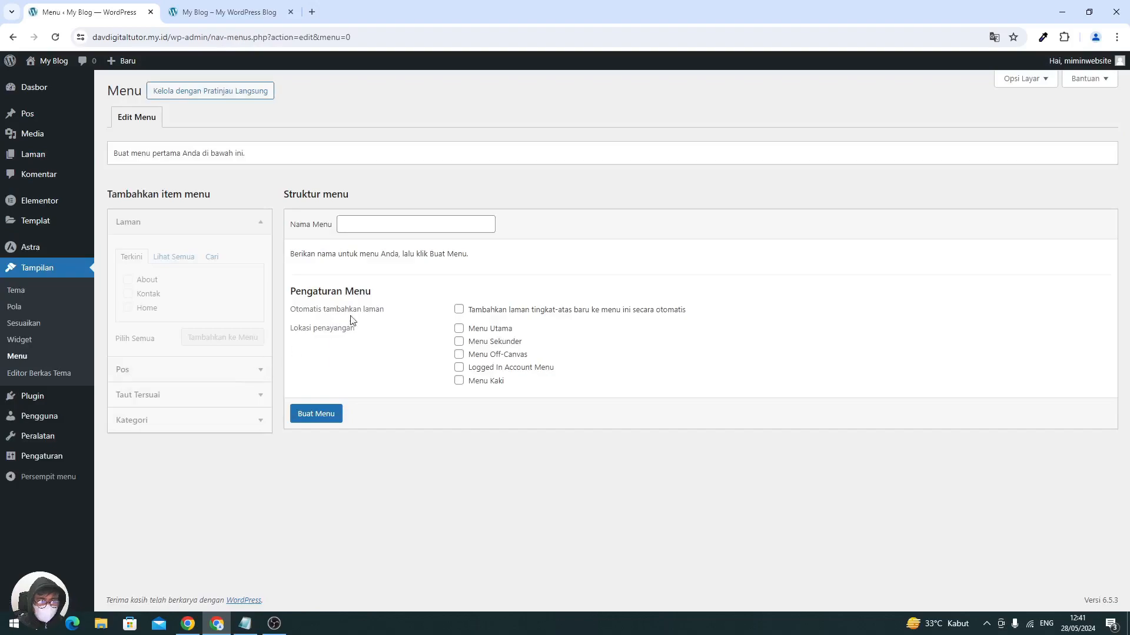
click(381, 224)
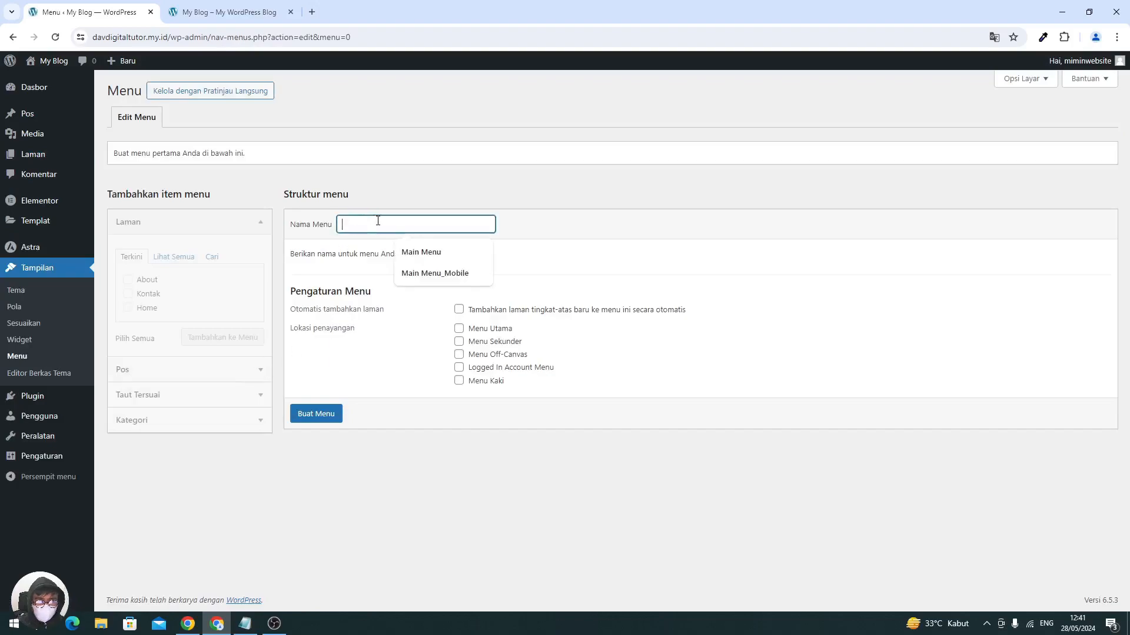
click(409, 259)
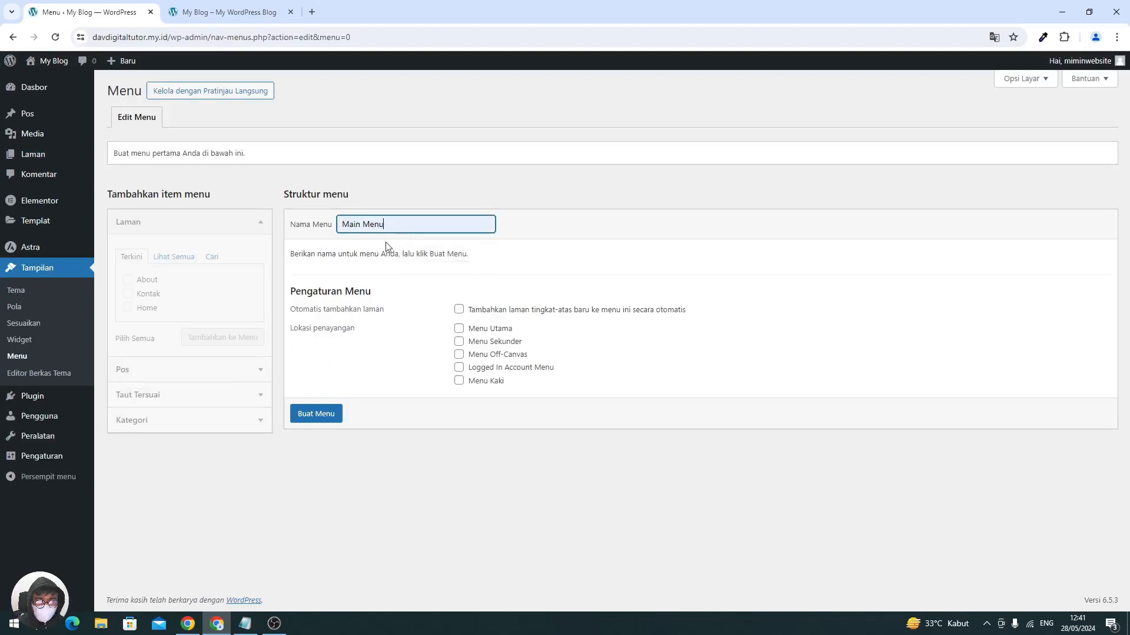
click(486, 330)
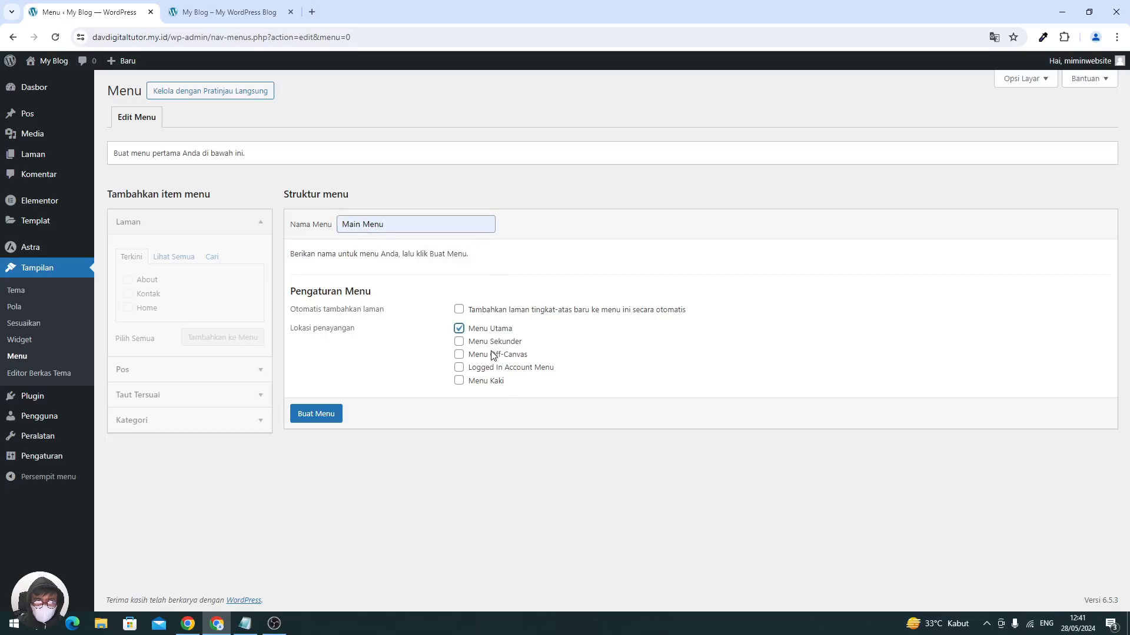
click(493, 355)
click(315, 412)
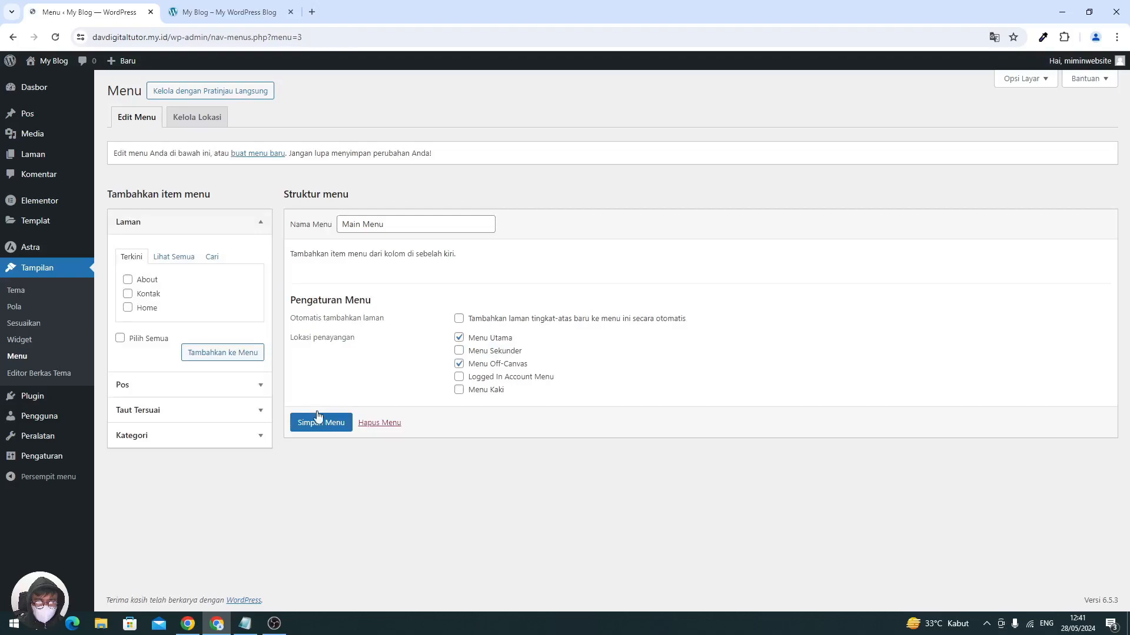
- Add the About, Kontak and Home pages to Main Menu
click(145, 281)
click(147, 295)
click(147, 309)
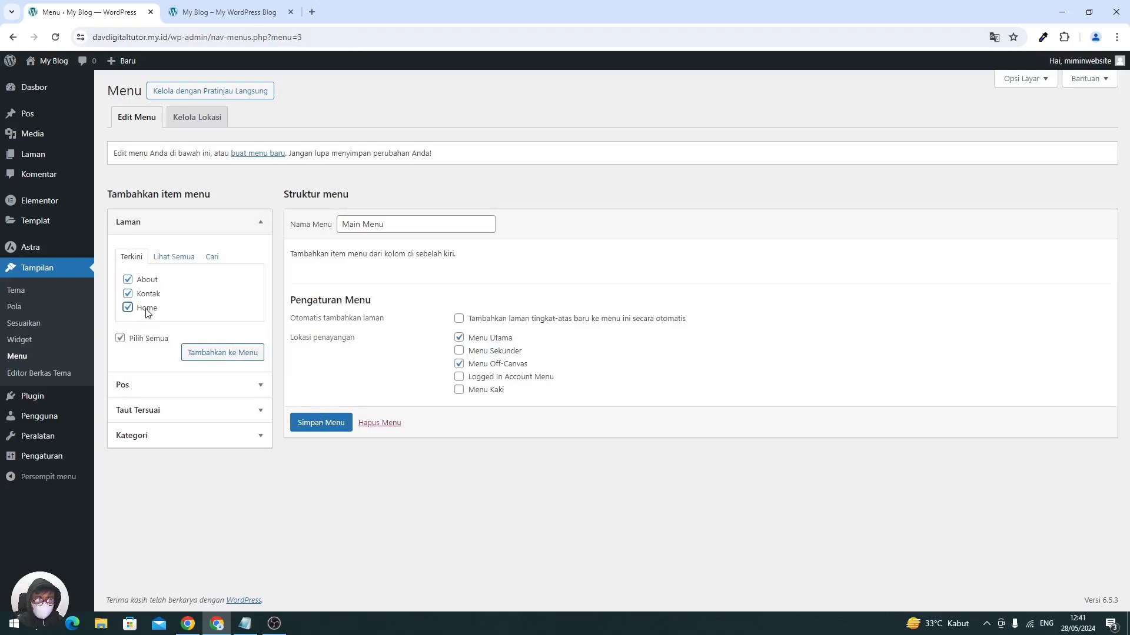
click(203, 355)
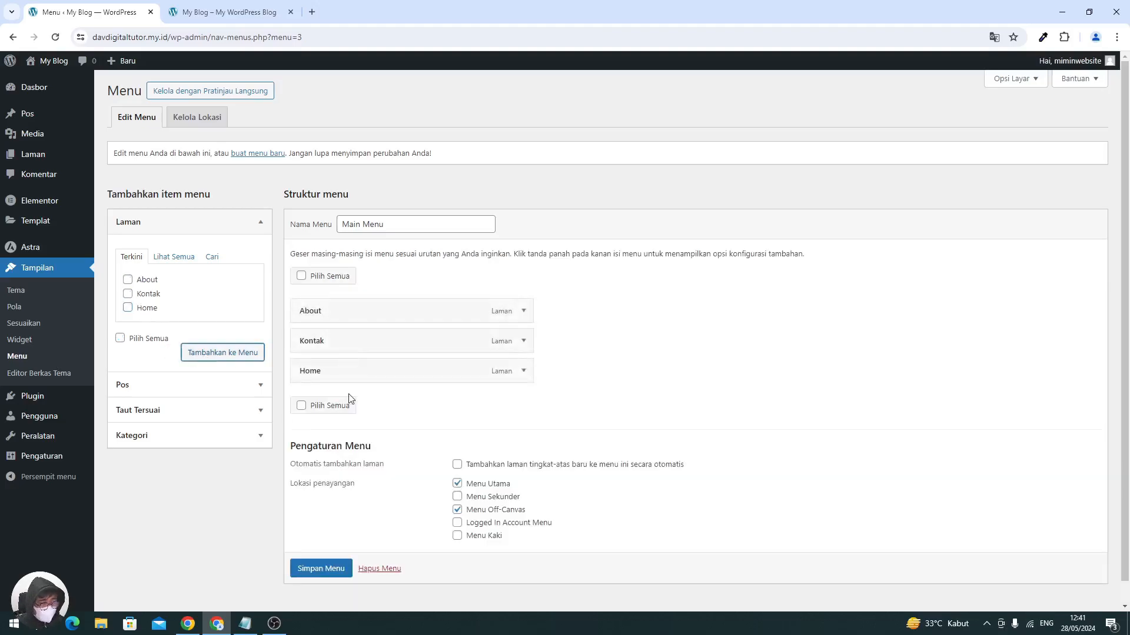
- Reorder Main Menu as Home, Kontak, About, save it, and reload the public site to check the navigation
drag(335, 377, 335, 303)
drag(330, 370, 333, 339)
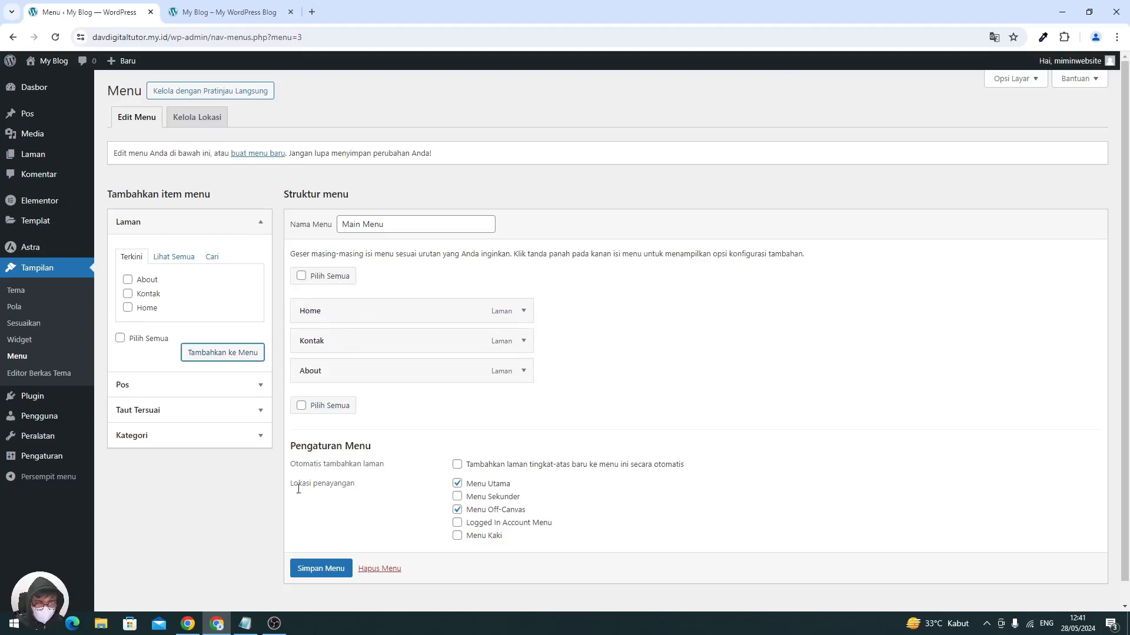
click(308, 568)
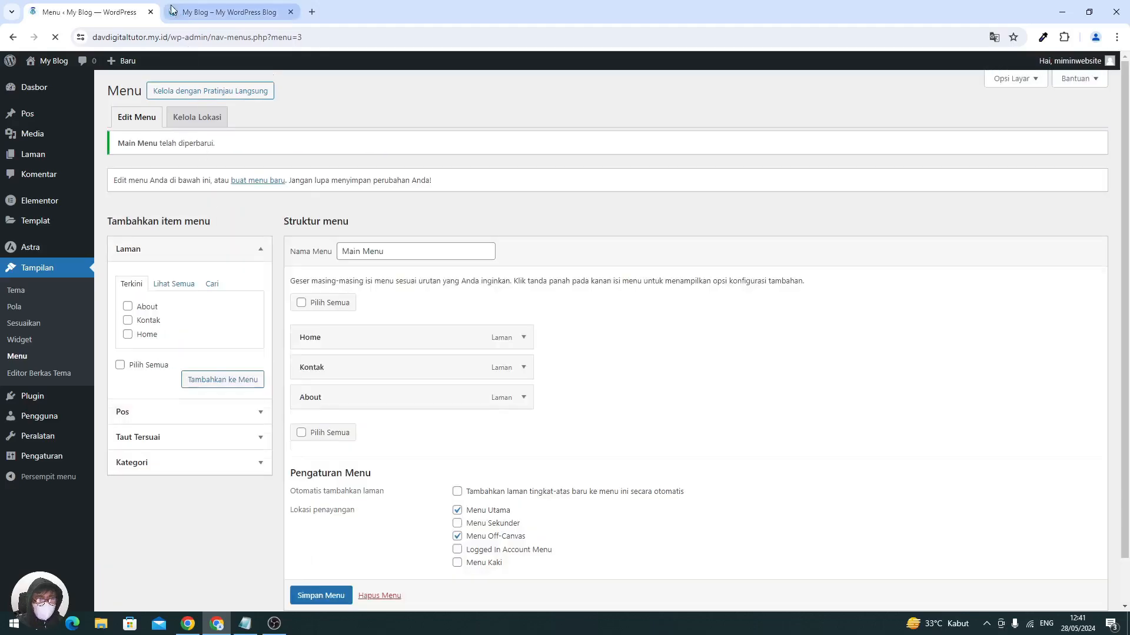
click(172, 8)
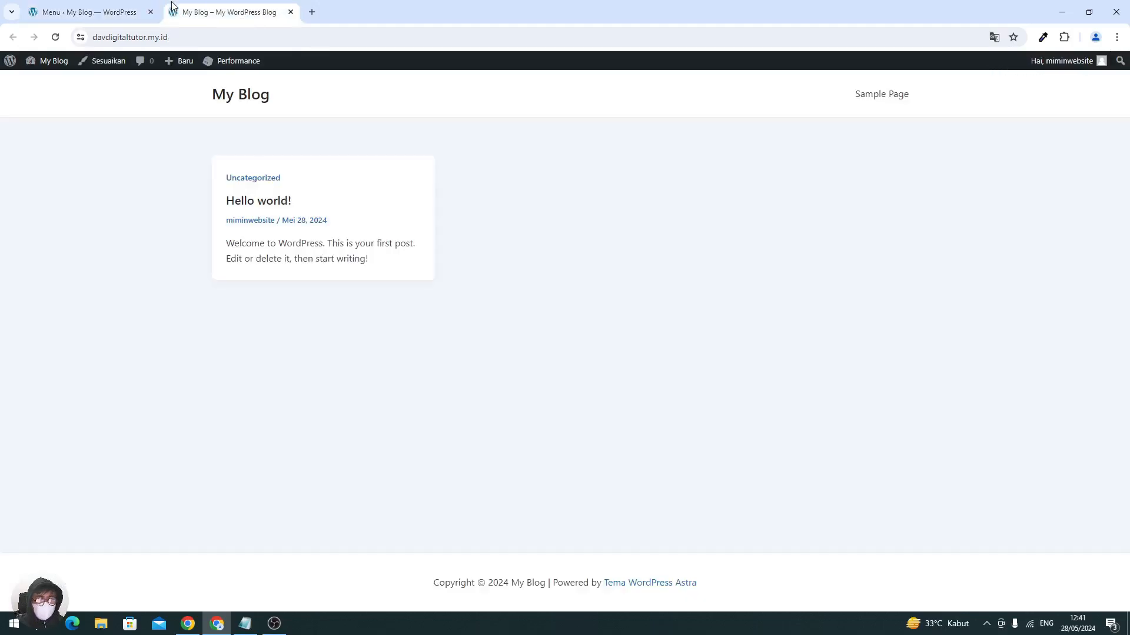
click(56, 37)
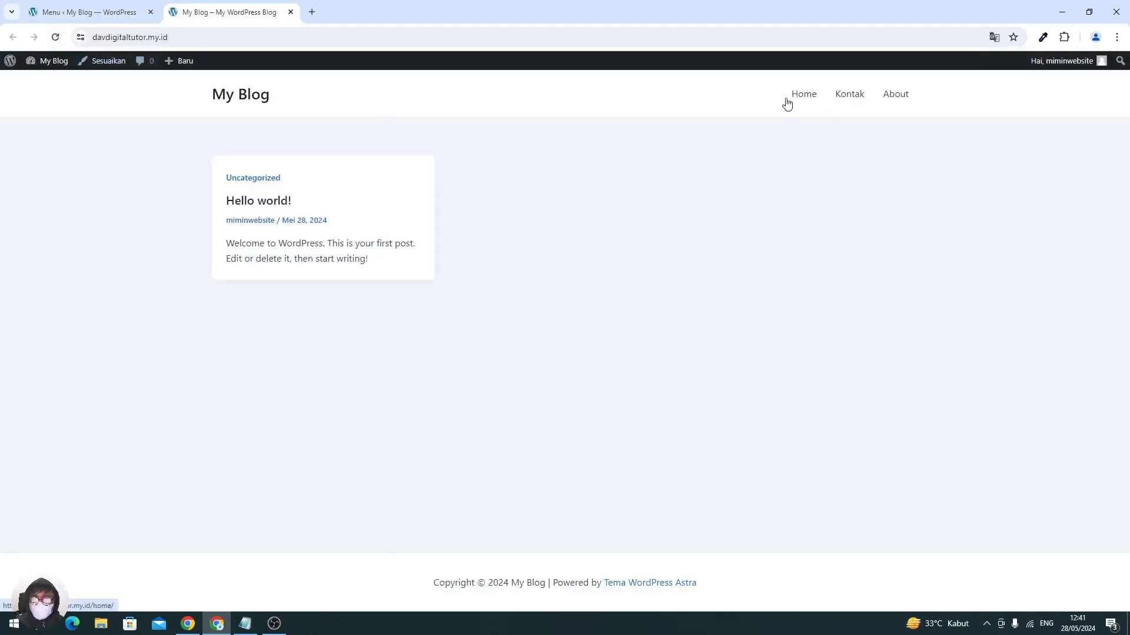
- Set the site's front page to a static page using Home, and save the reading settings
click(111, 12)
mouse_move(42, 451)
click(113, 493)
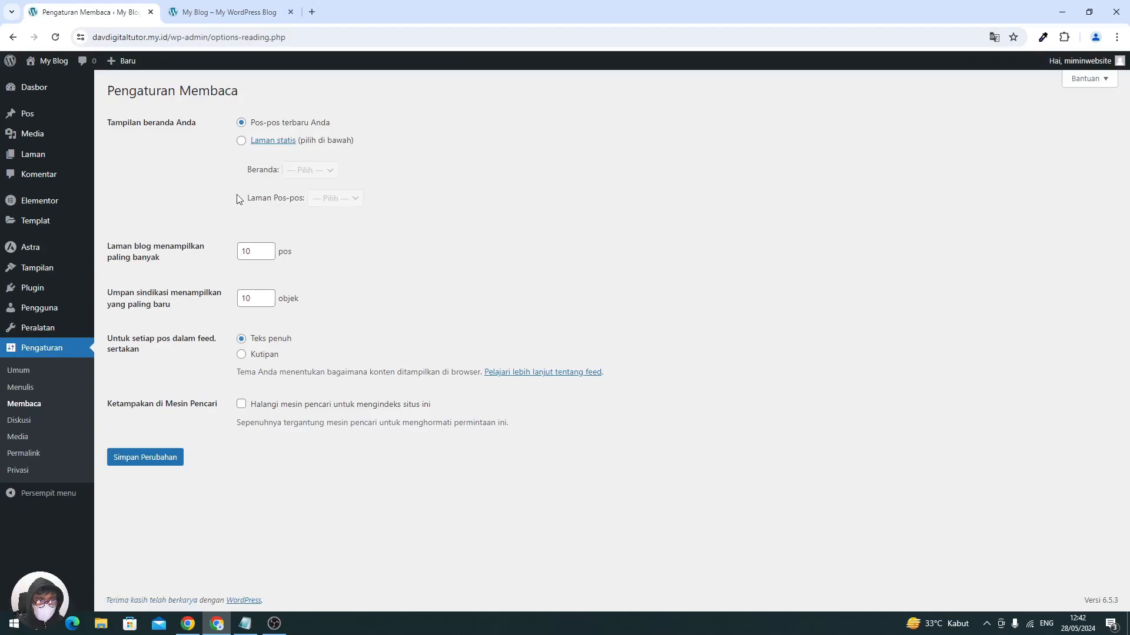
click(242, 140)
click(312, 170)
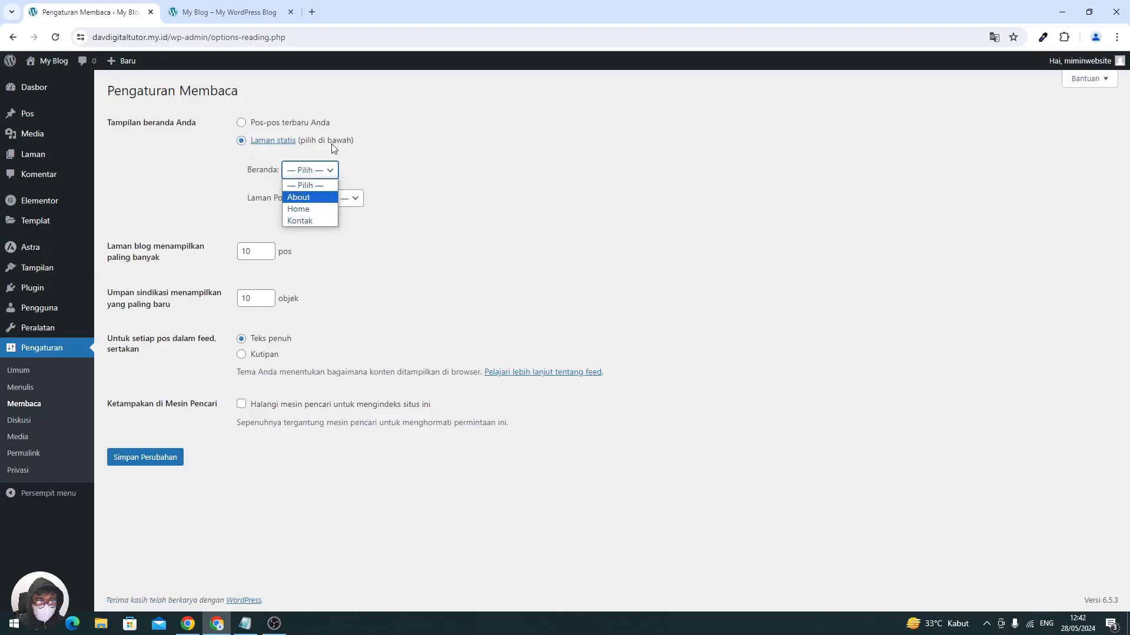
click(302, 210)
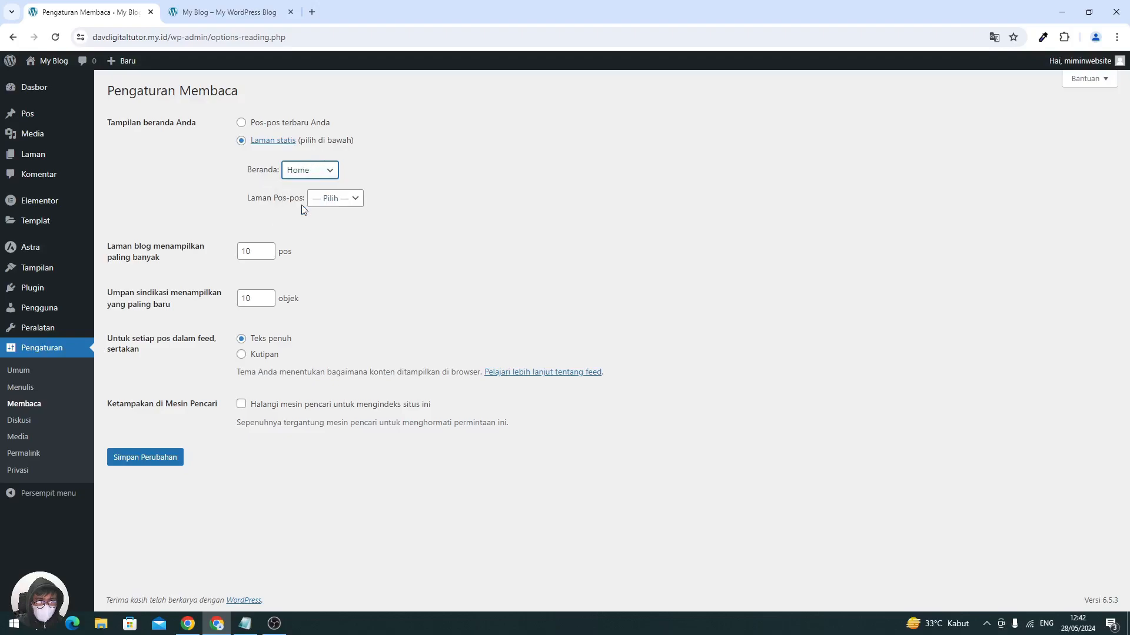
click(137, 463)
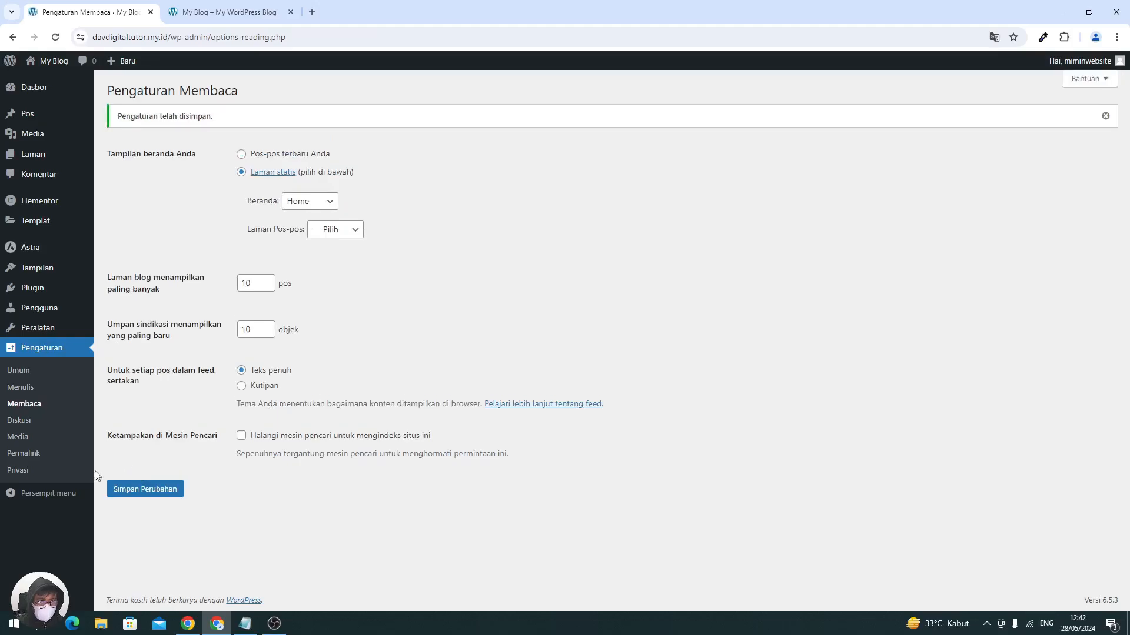
- Set the permalink structure to Nama tulisan, save it, and reload the public site to check the homepage
click(35, 455)
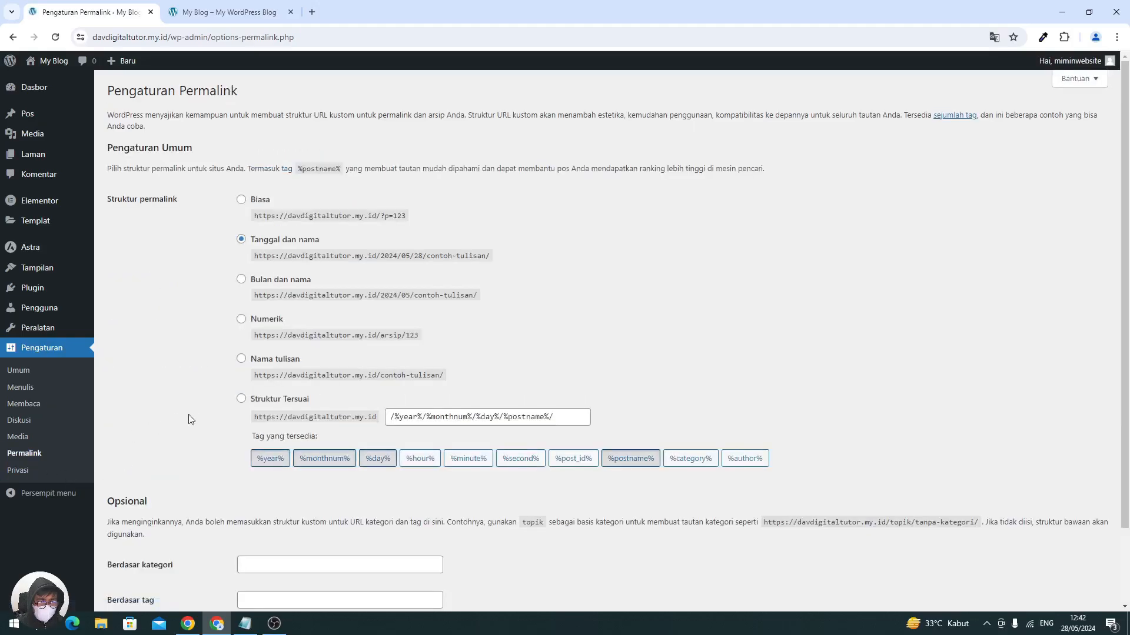
click(241, 359)
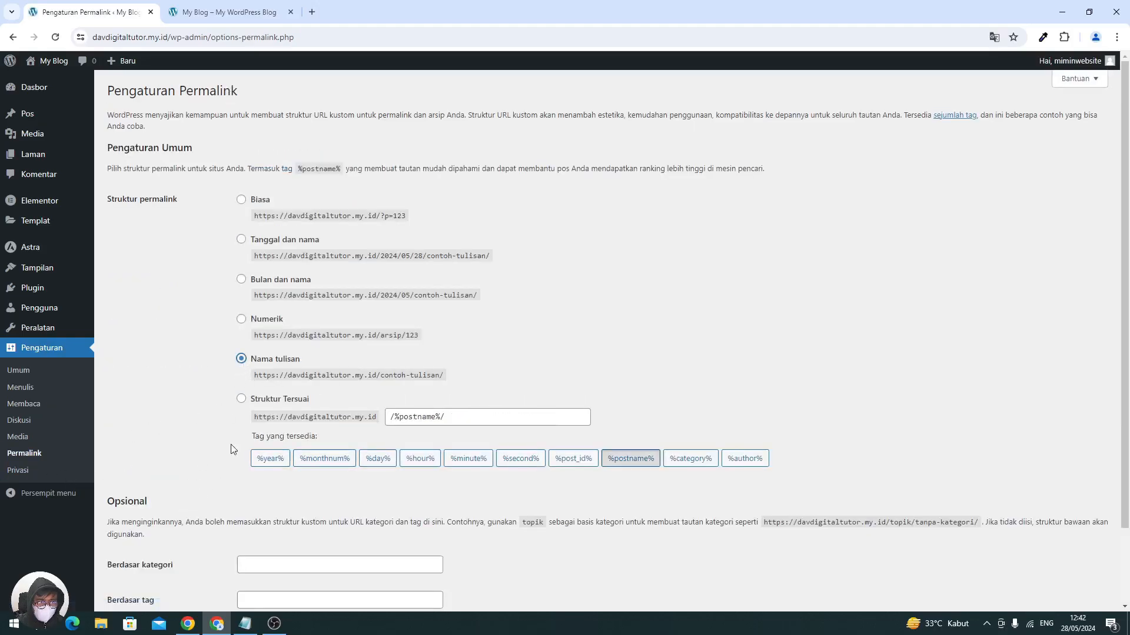
scroll(161, 533, down, 2)
click(153, 550)
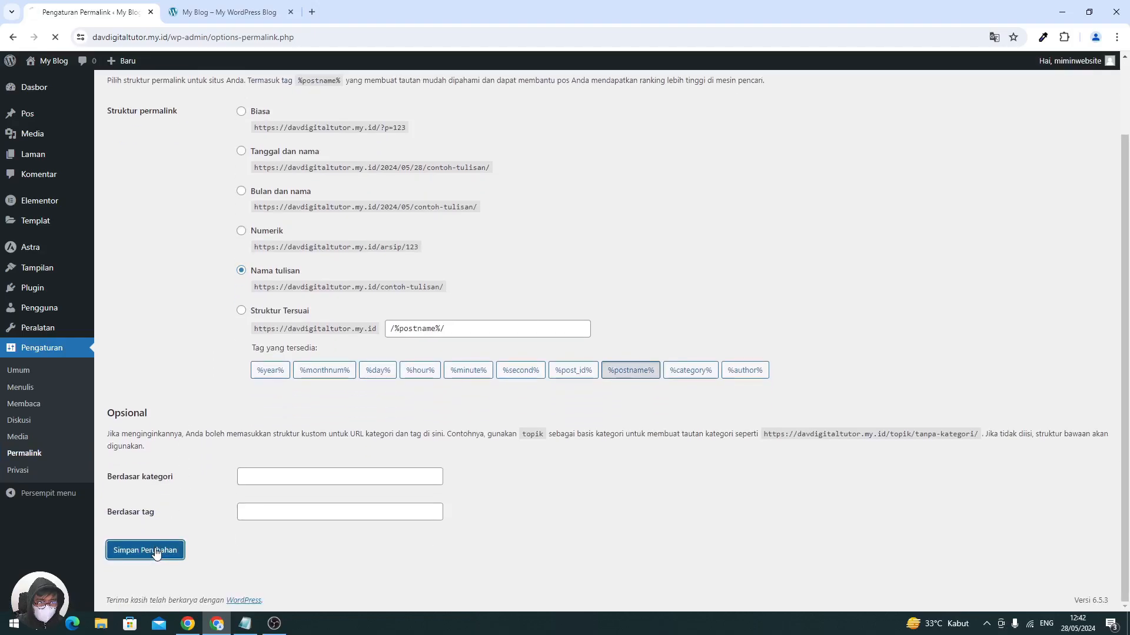
click(209, 13)
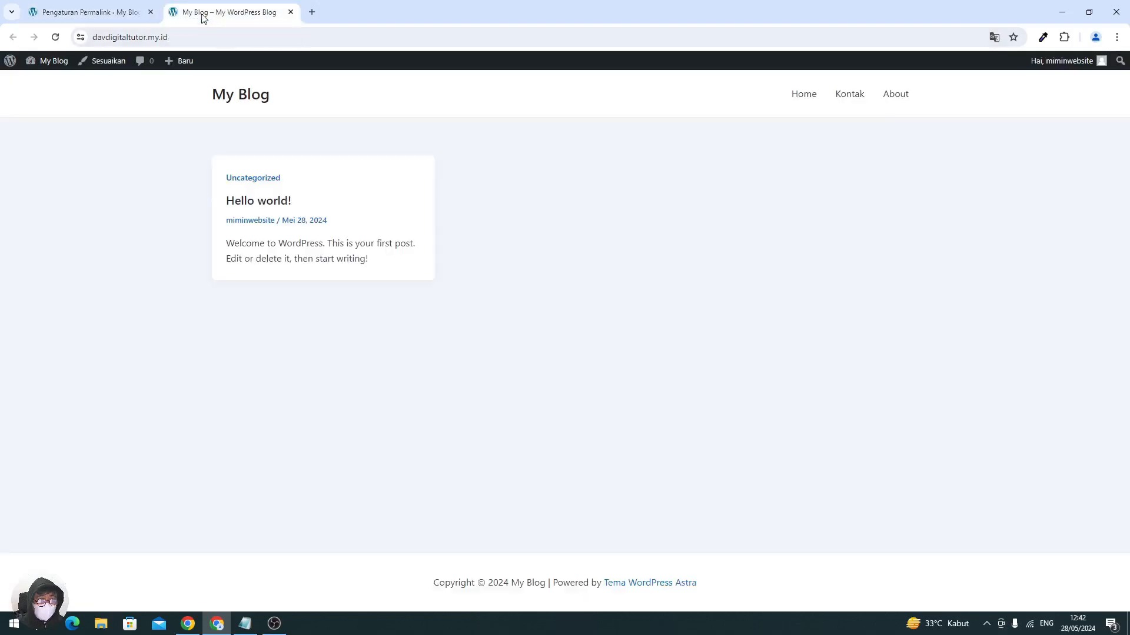
click(65, 38)
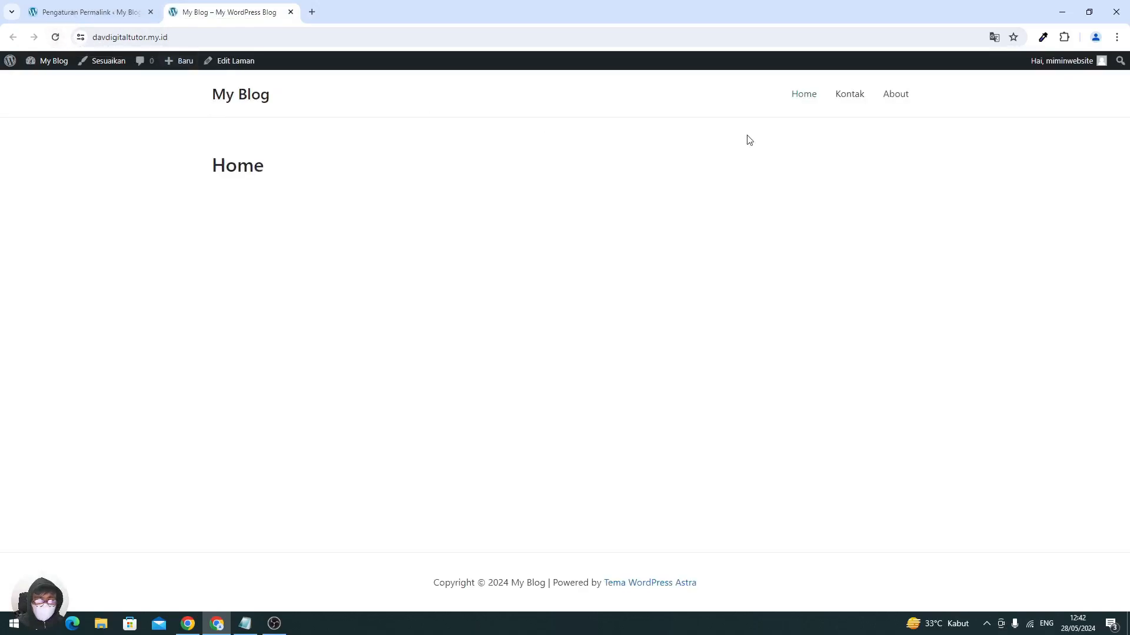
- Change the site title in the general settings to "E-Couurse Digital"
click(104, 17)
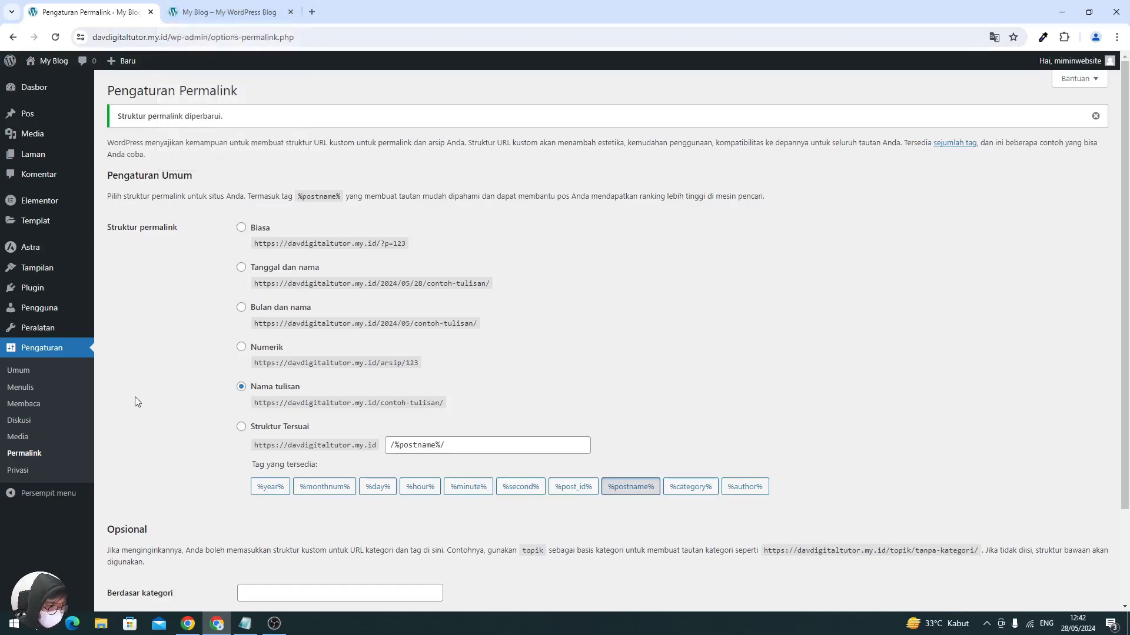
click(22, 375)
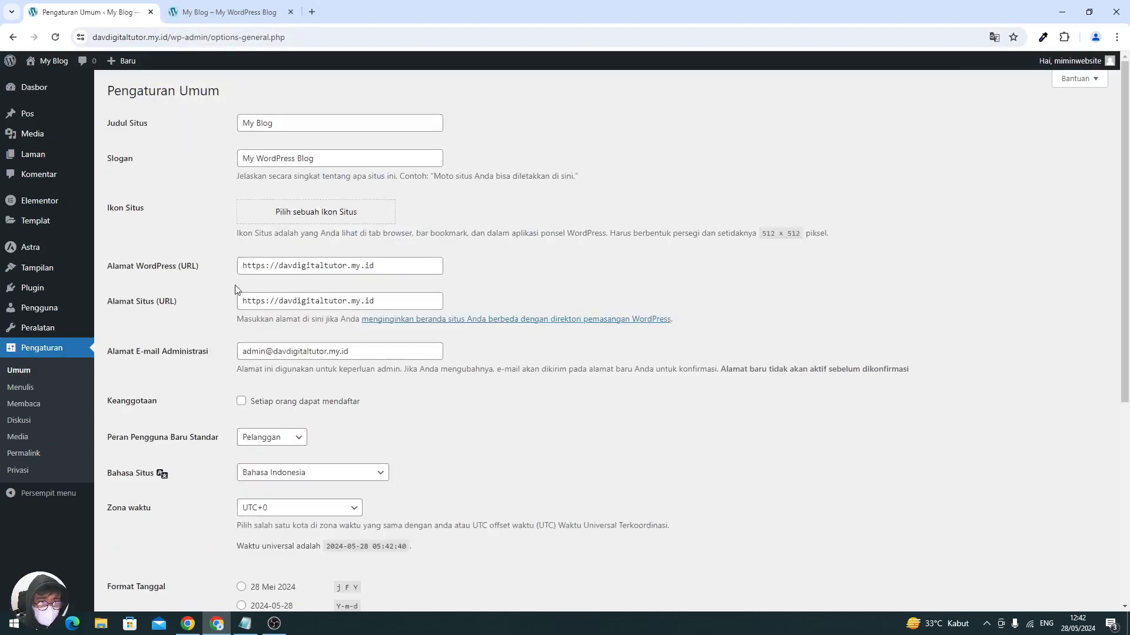
click(287, 125)
key(ctrl+a)
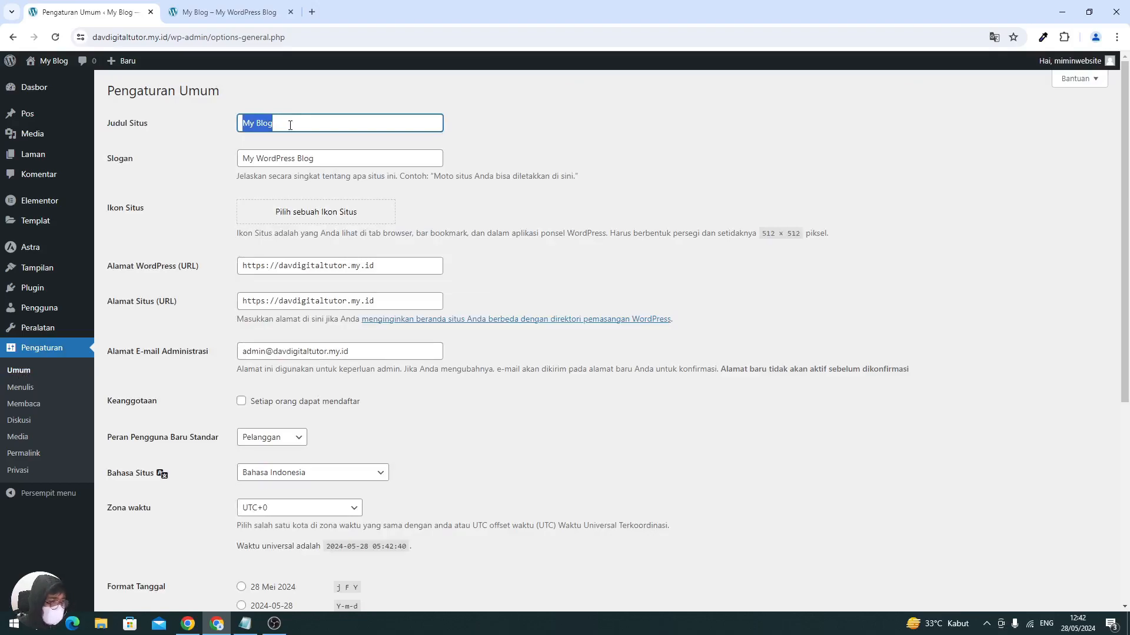
text(E)
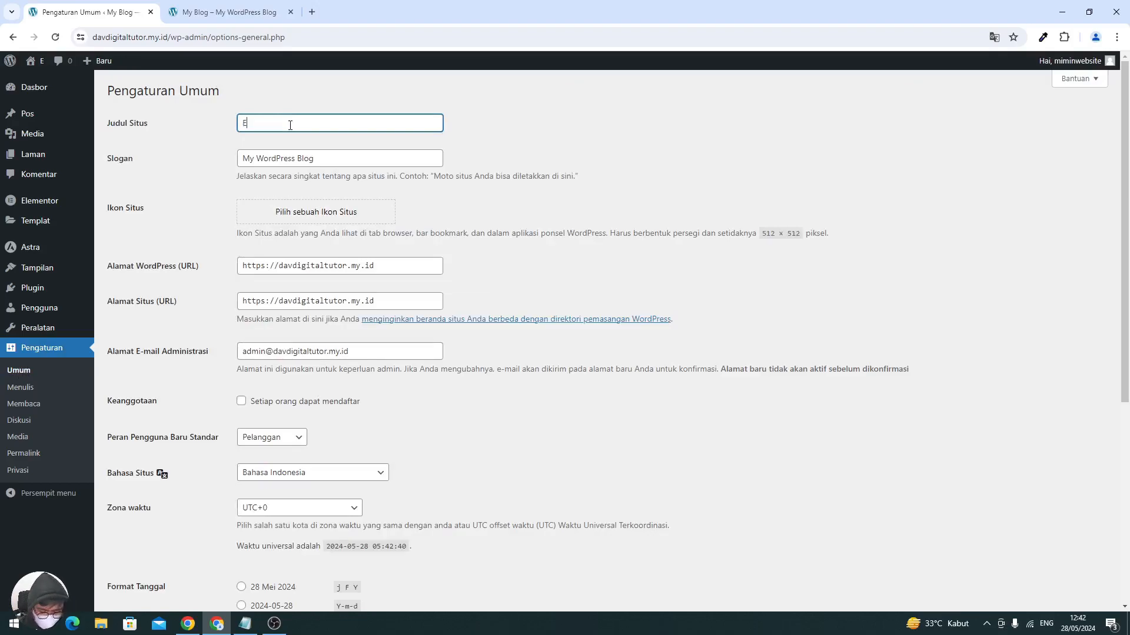
text(-Co)
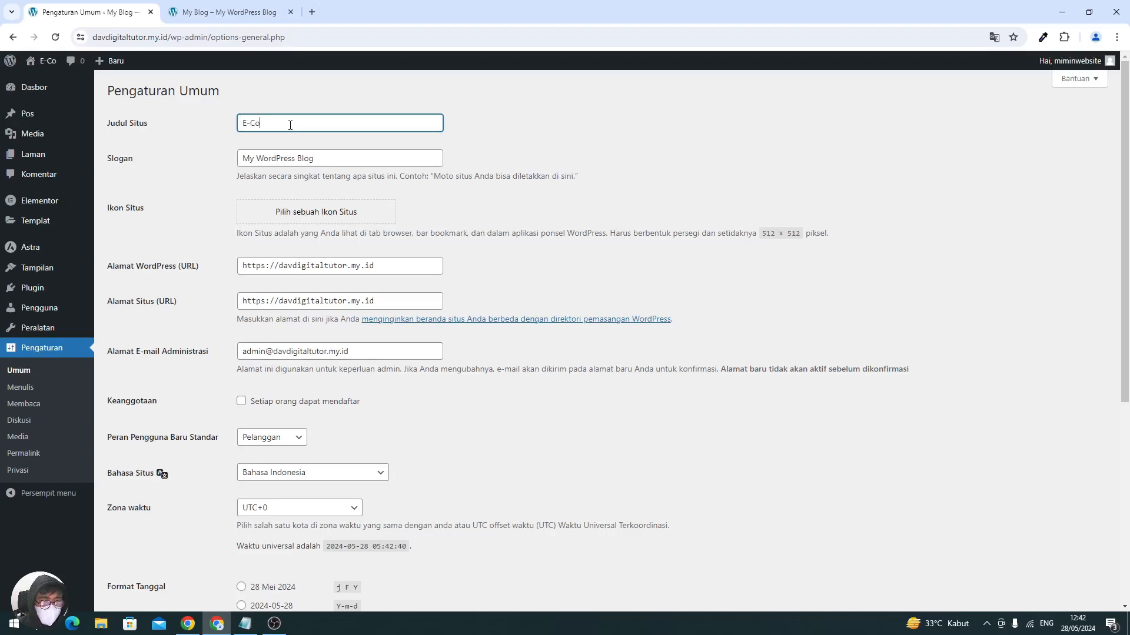
text(uurse DS)
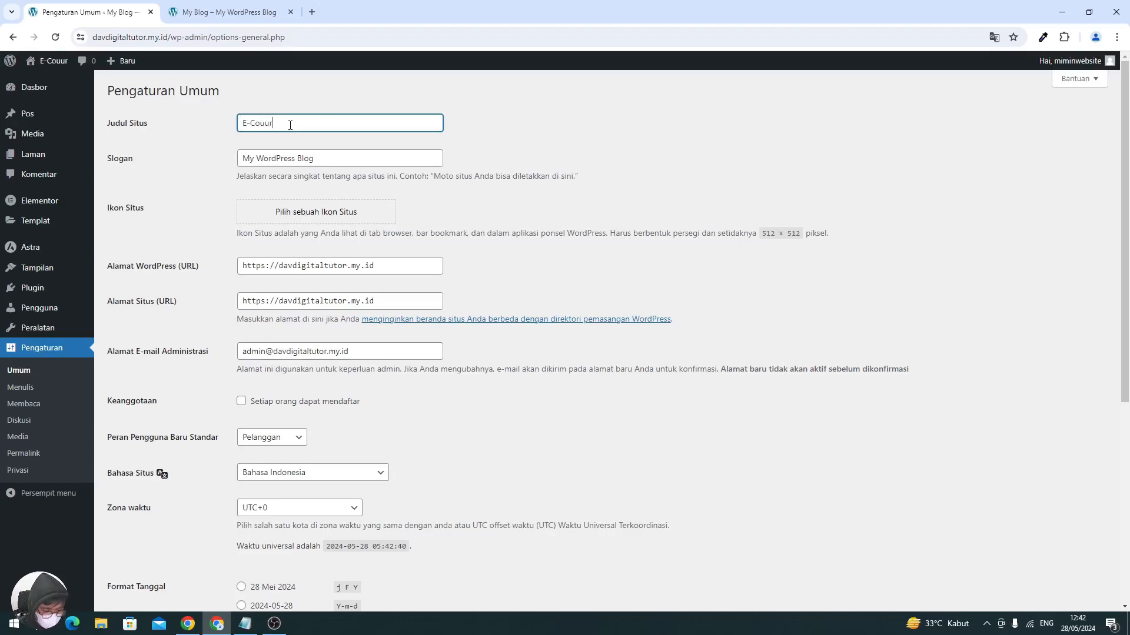
key(BackSpace)
text(igital)
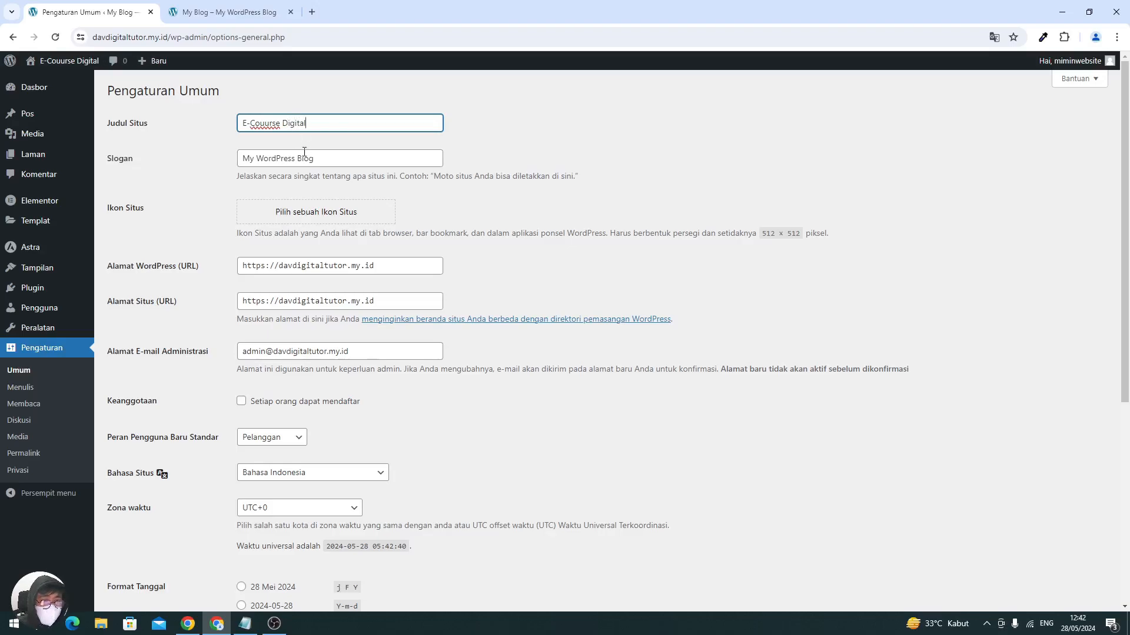
- Set the slogan to "Kembangkan Skill Digital Dengan Mentor Terbaik", save the general settings, and reload the public site
key(Tab)
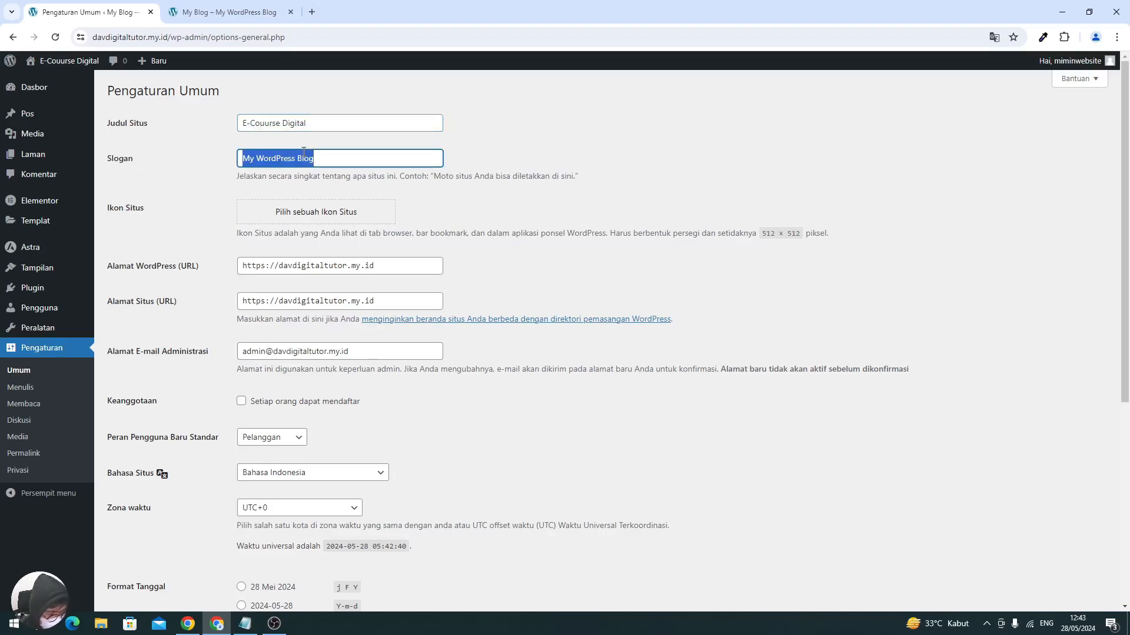
text(Kembangkan Skill Digital De)
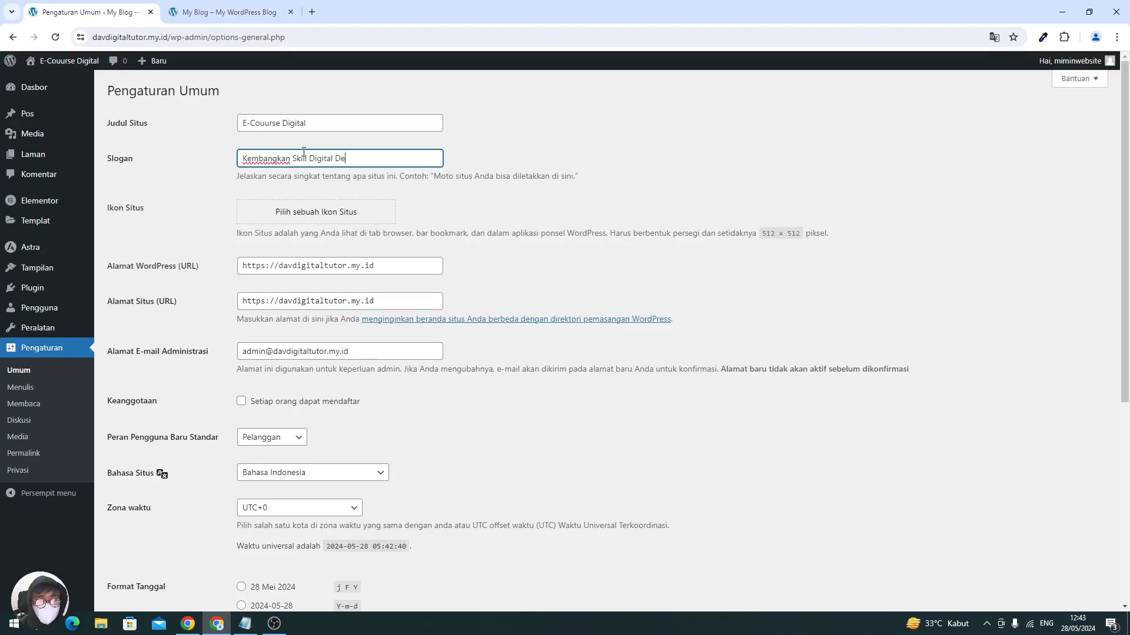
text(MWE)
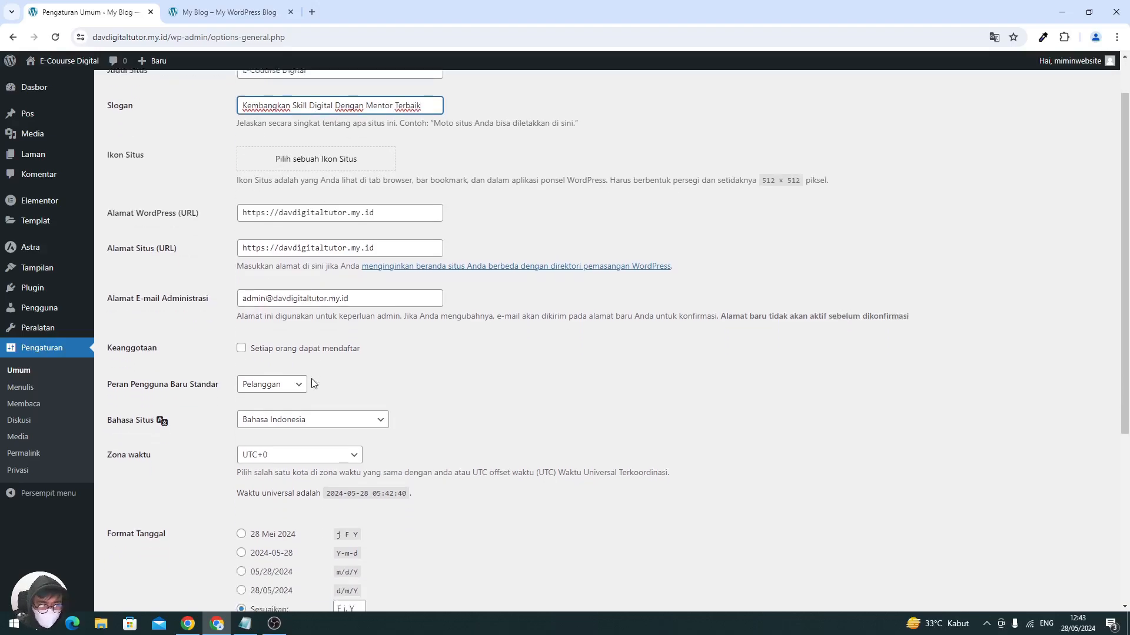
scroll(311, 379, down, 5)
click(180, 552)
click(214, 17)
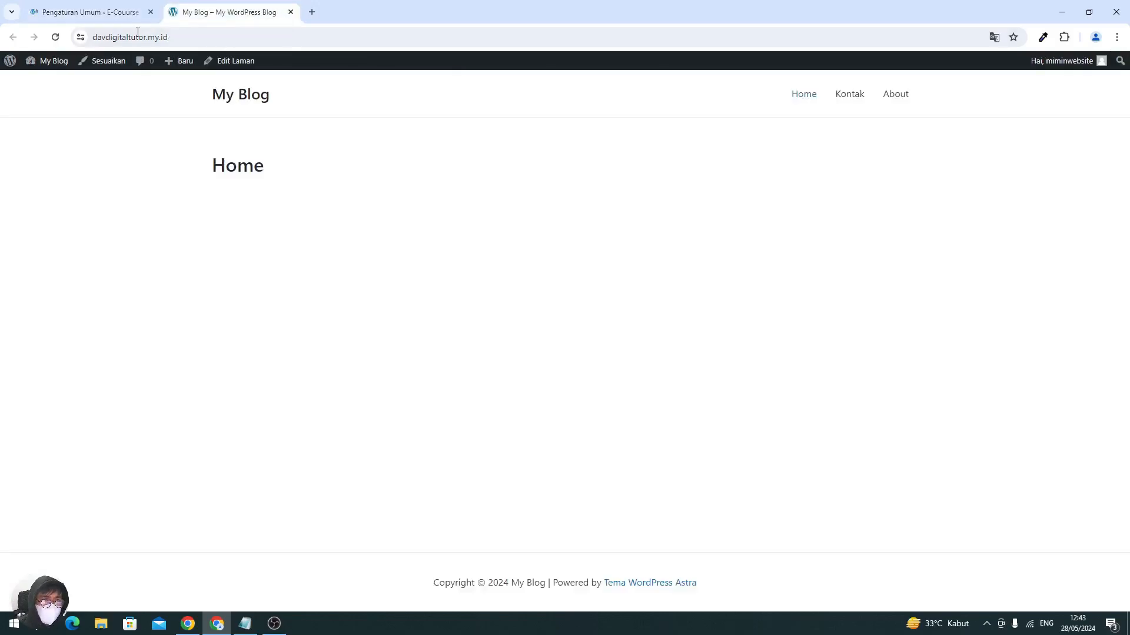
click(55, 37)
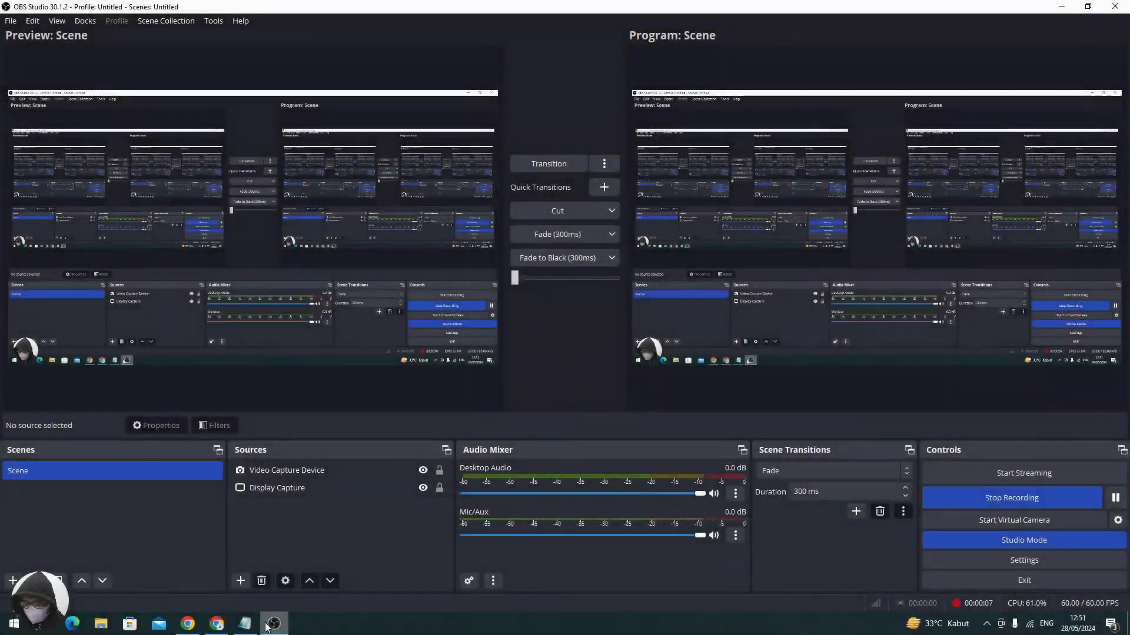
- Look through the finished example e-course page, from its opening section down to the footer
click(270, 625)
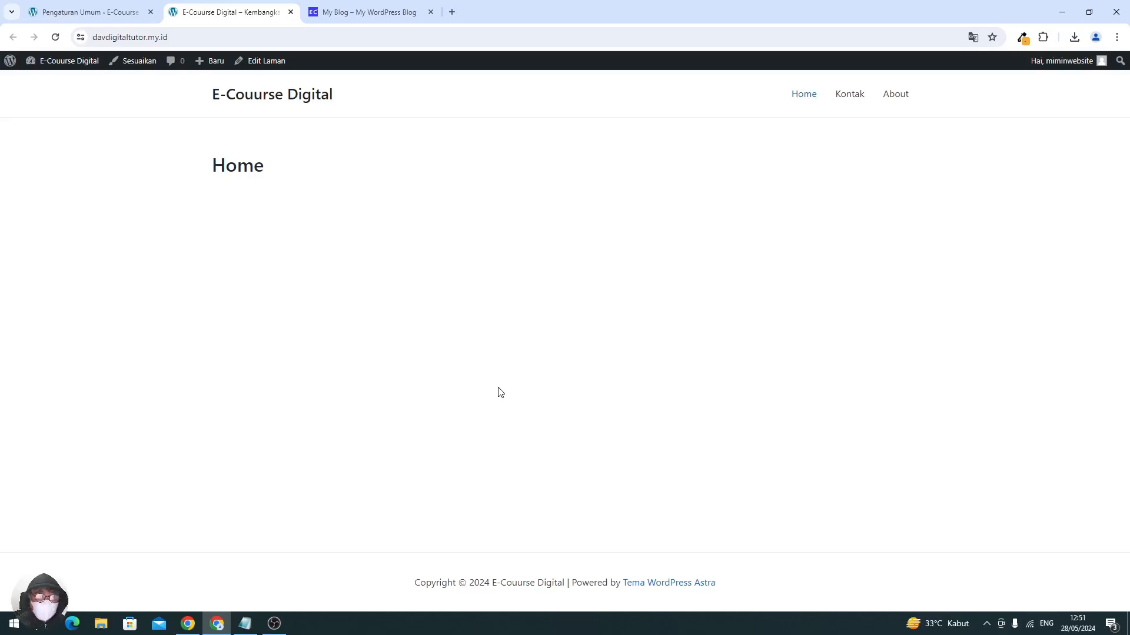
click(376, 13)
scroll(493, 347, down, 6)
scroll(502, 367, down, 20)
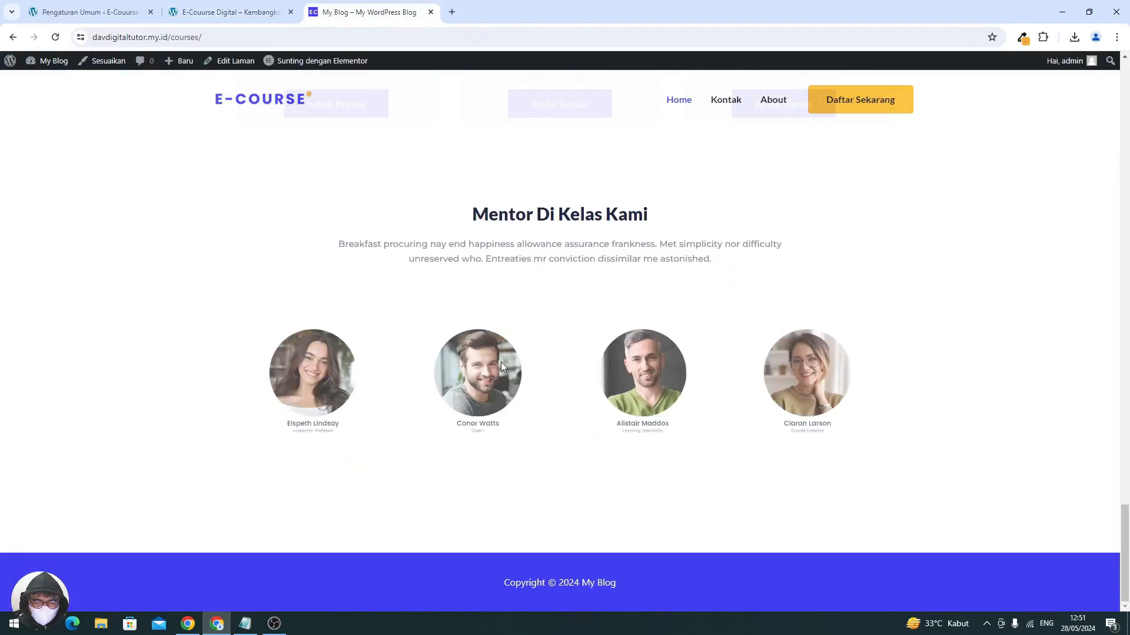
- Open the Home page from the WordPress page list in the Elementor editor and dismiss the Elementor AI notification
scroll(501, 367, up, 10)
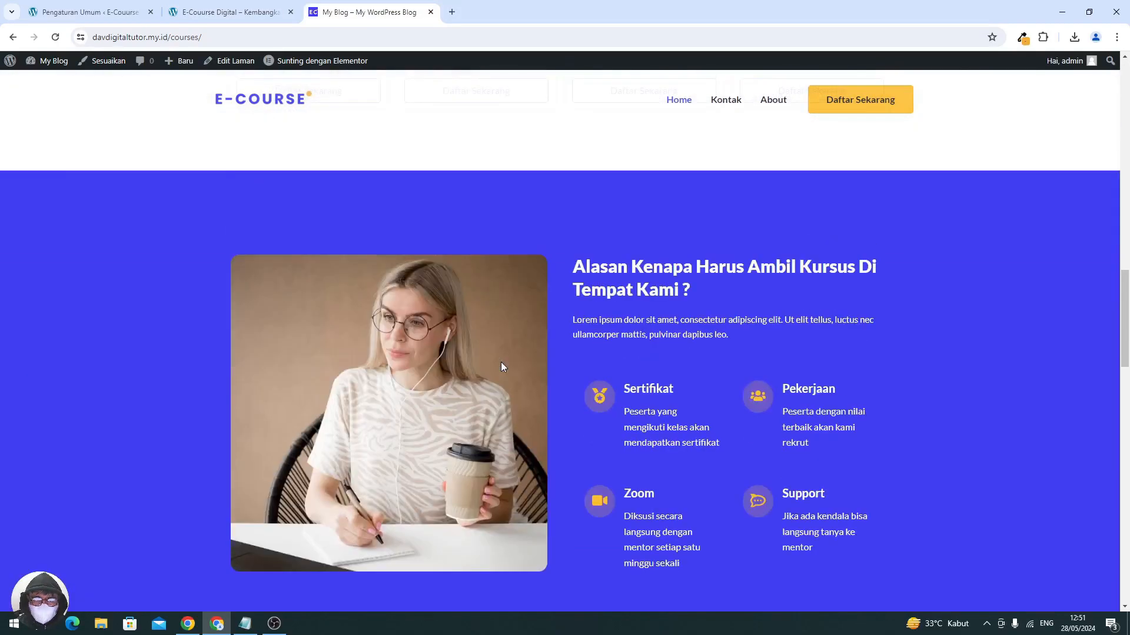
scroll(502, 367, up, 10)
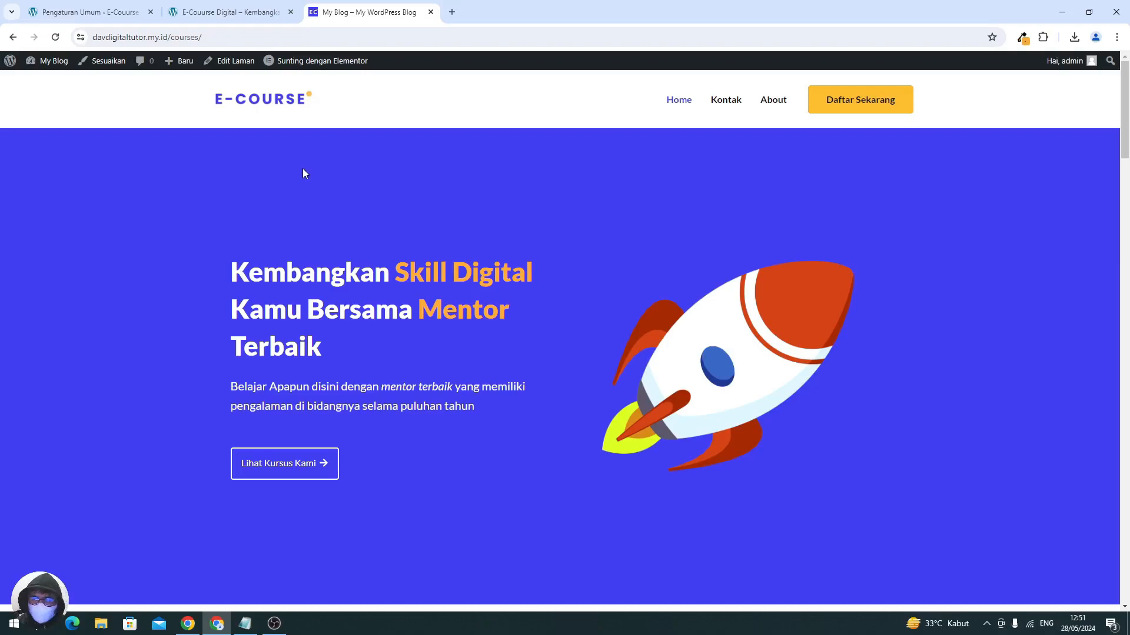
click(89, 12)
mouse_move(37, 153)
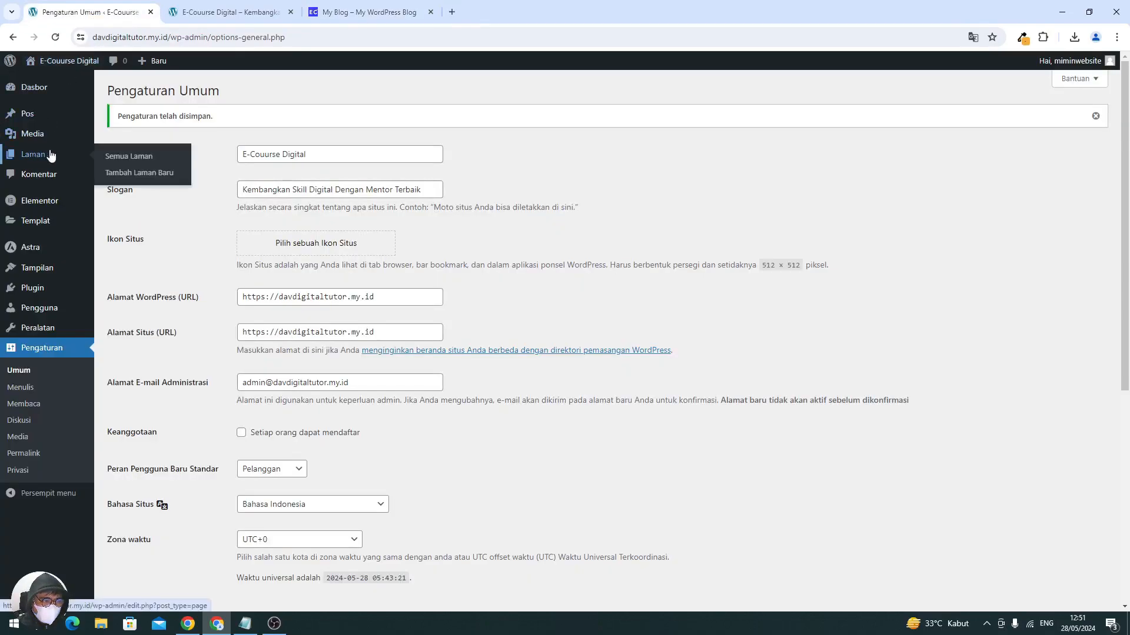
click(147, 156)
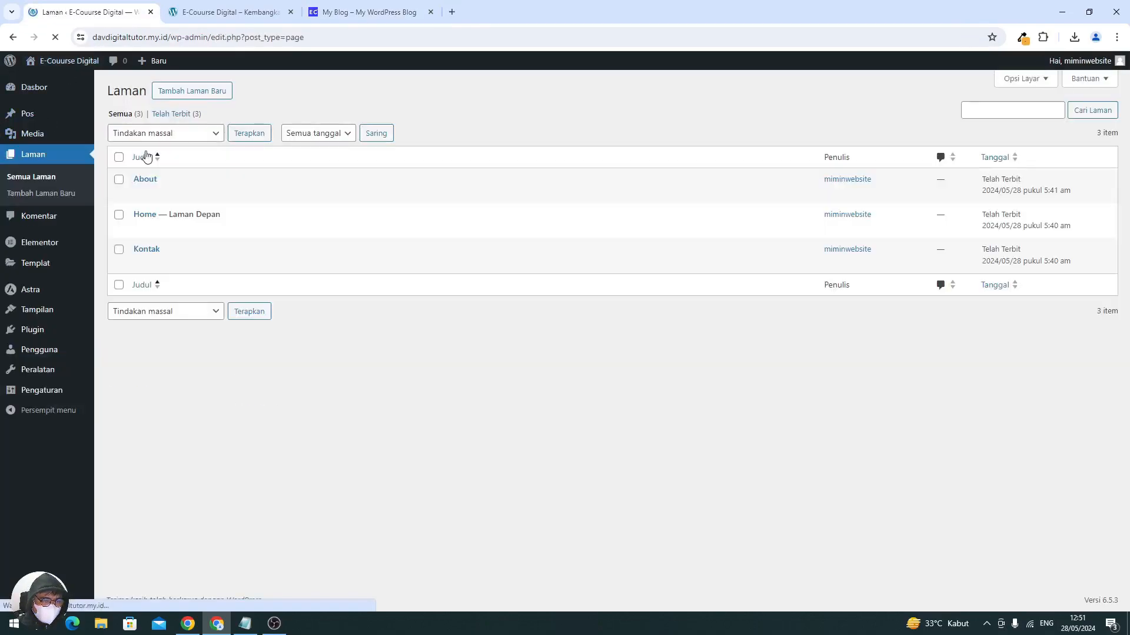
click(144, 229)
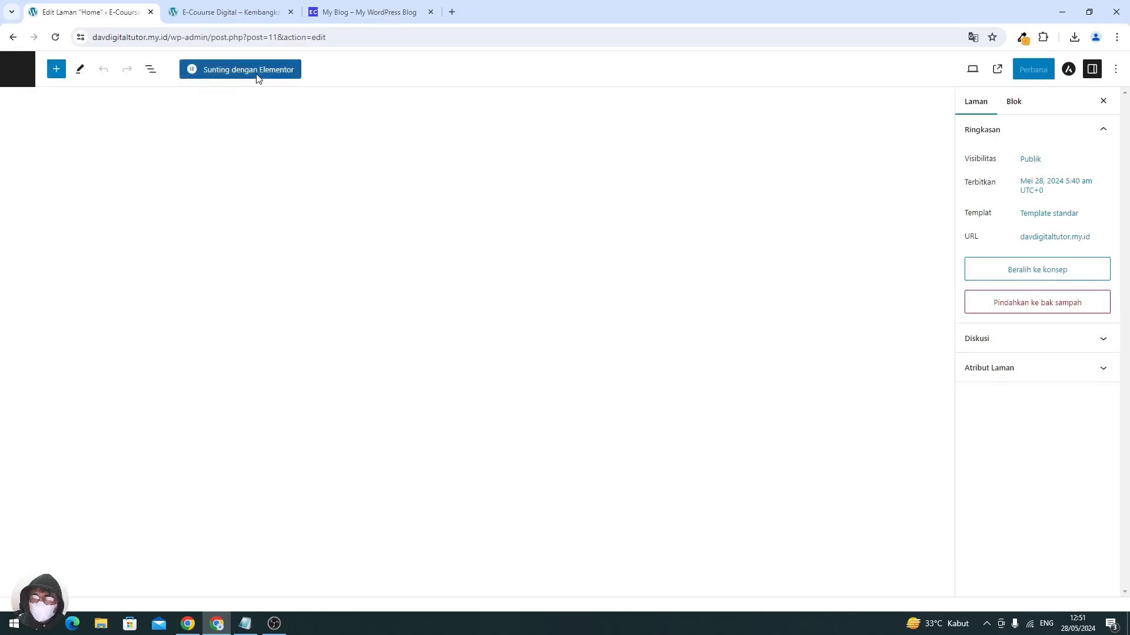
click(257, 70)
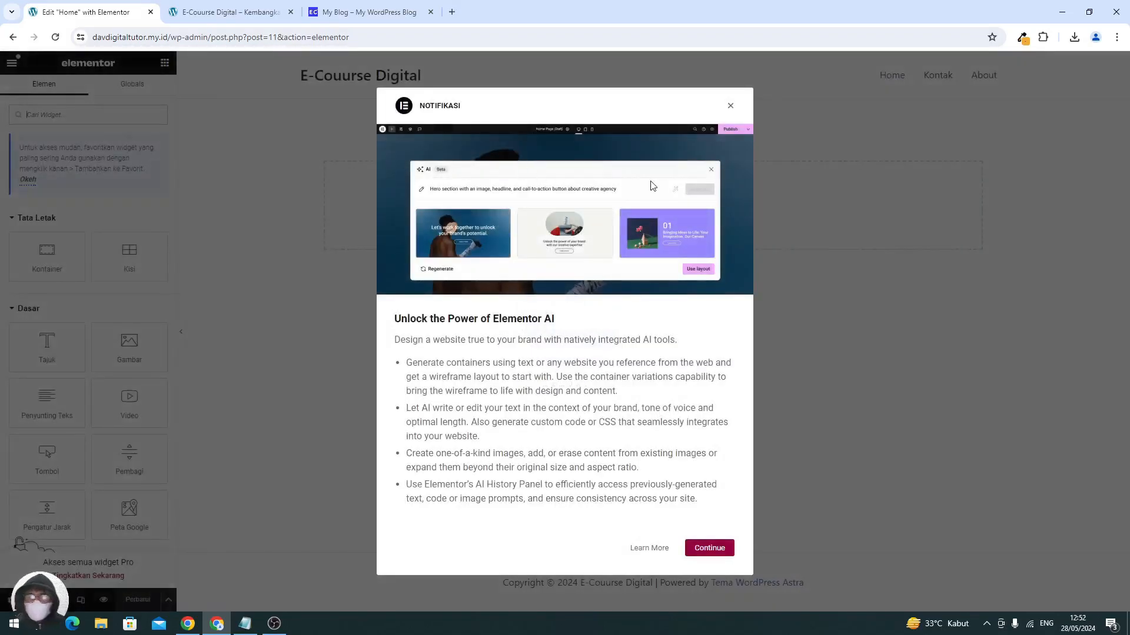
click(730, 106)
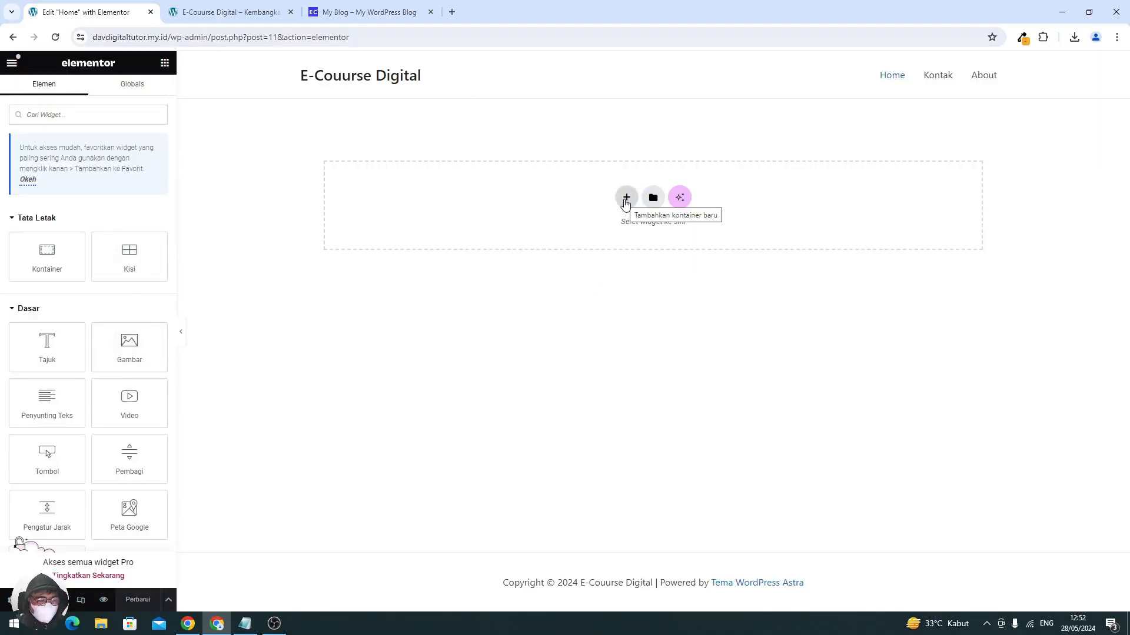
- Add a Flexbox container with two equal side-by-side columns to the empty Home page
click(625, 200)
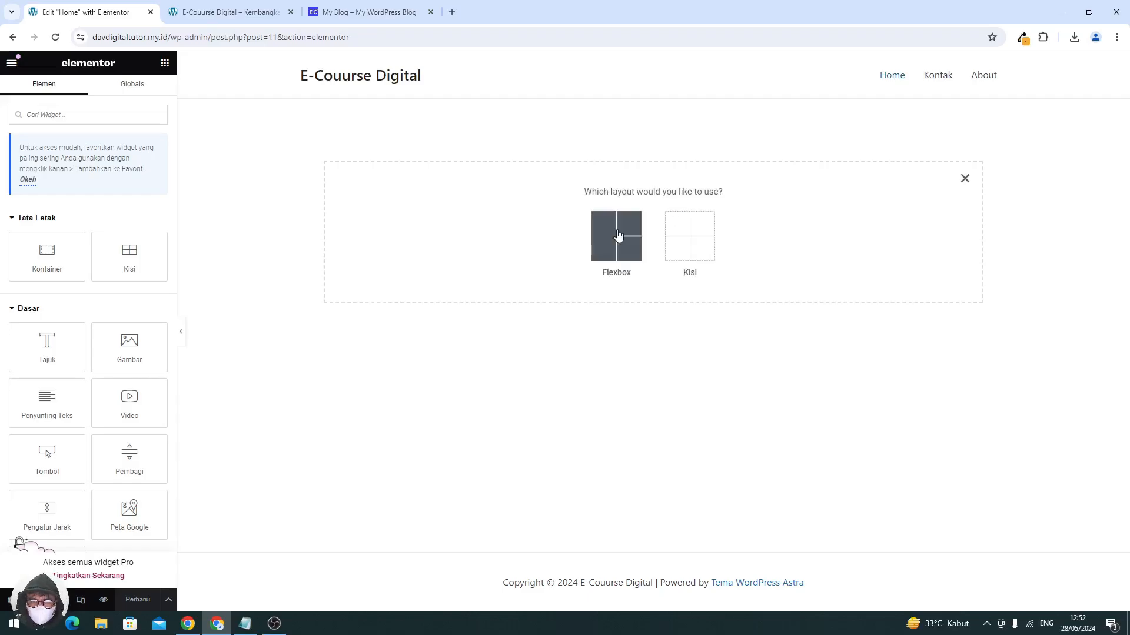
click(618, 235)
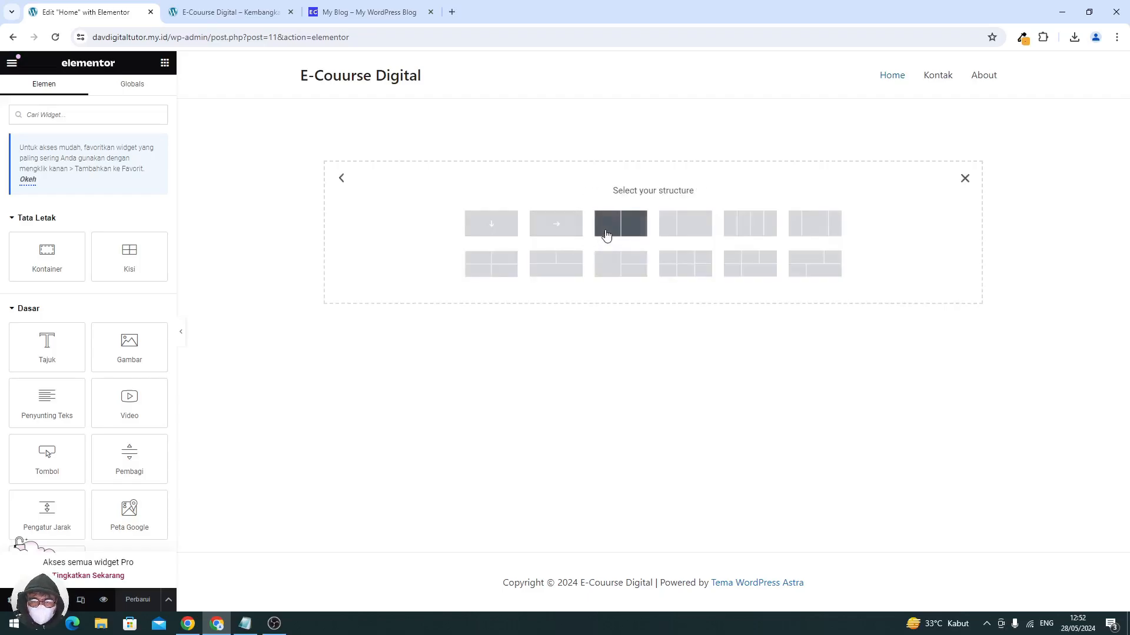
click(606, 235)
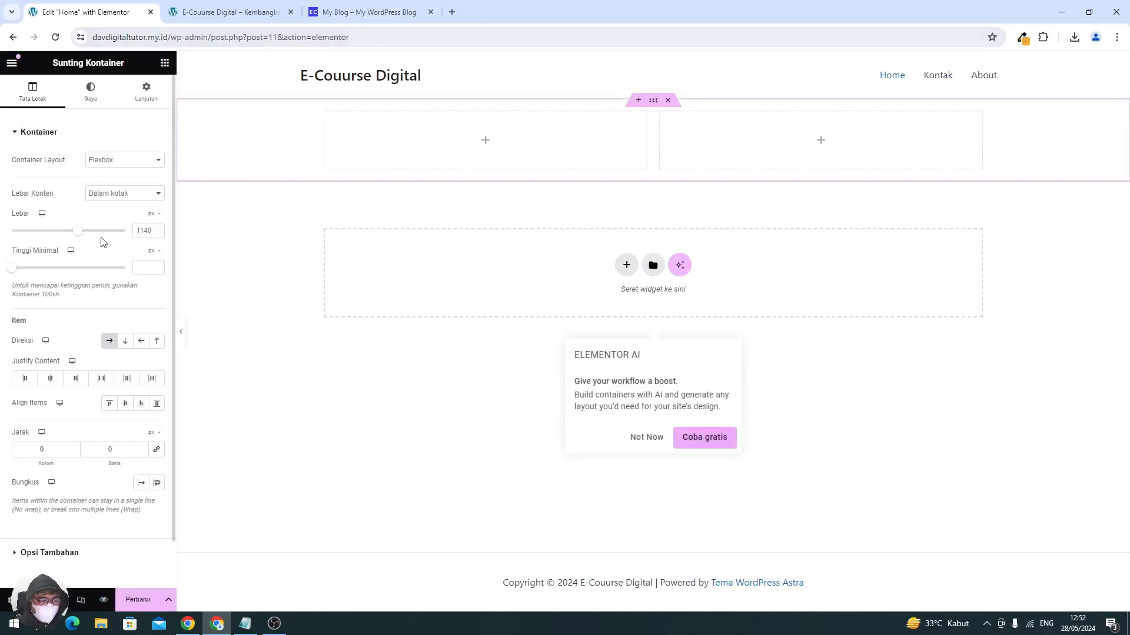
- Compare with the example page's hero section and set the new container's minimum height to 85 vh
click(370, 12)
scroll(390, 245, down, 2)
scroll(391, 244, up, 2)
click(77, 18)
mouse_move(151, 252)
click(151, 303)
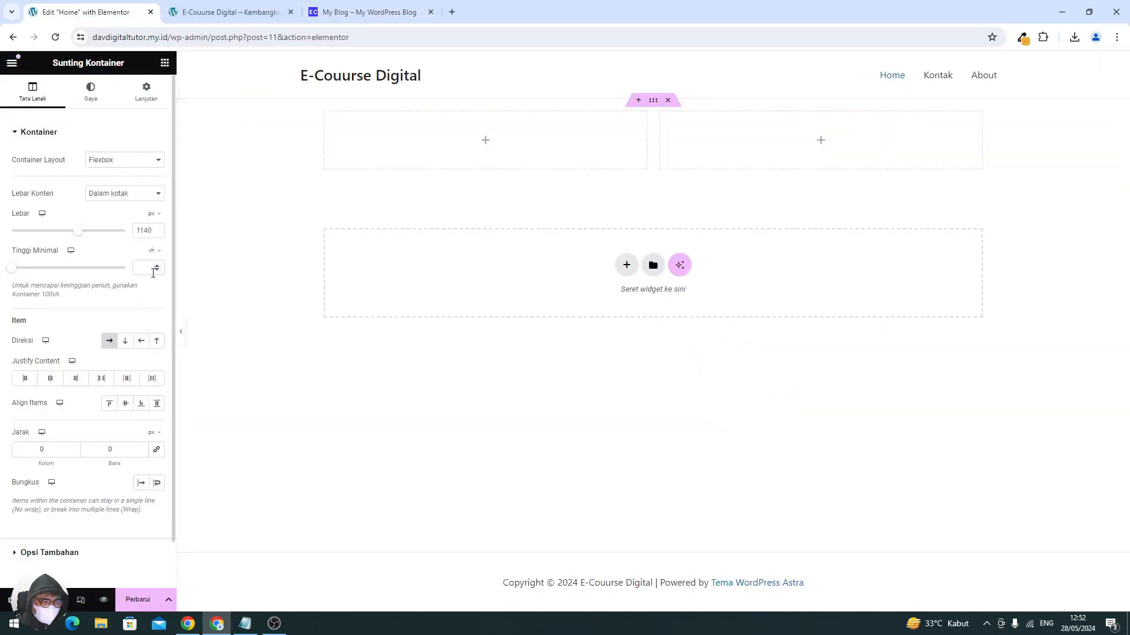
click(144, 269)
text(80)
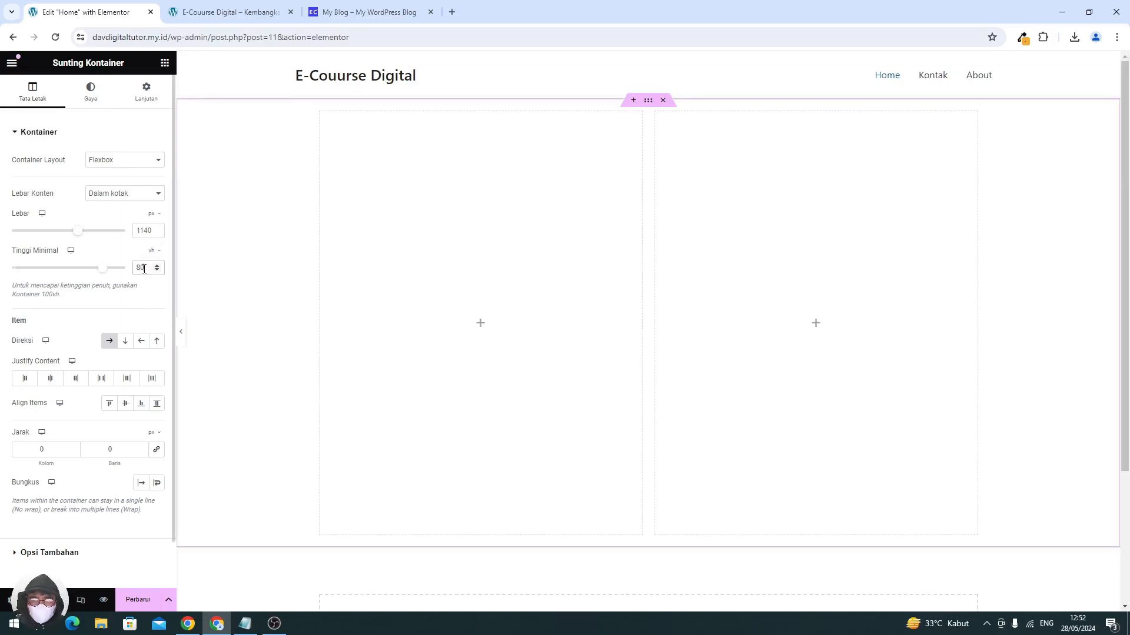
text(85)
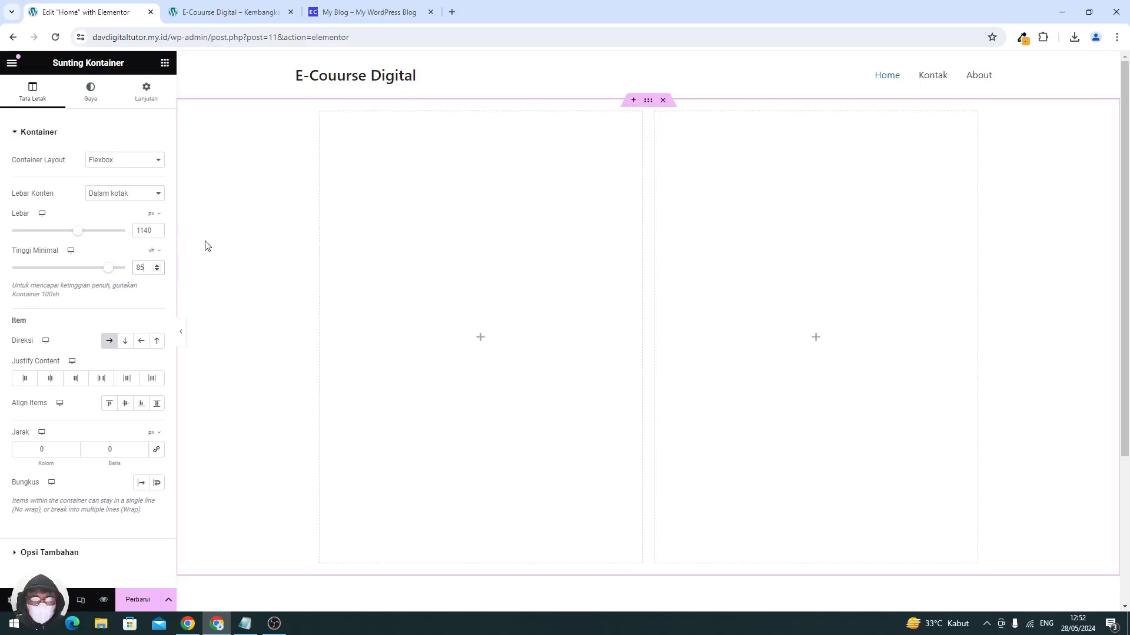
- Give the container a classic solid background and pick a red trial colour for it
click(98, 109)
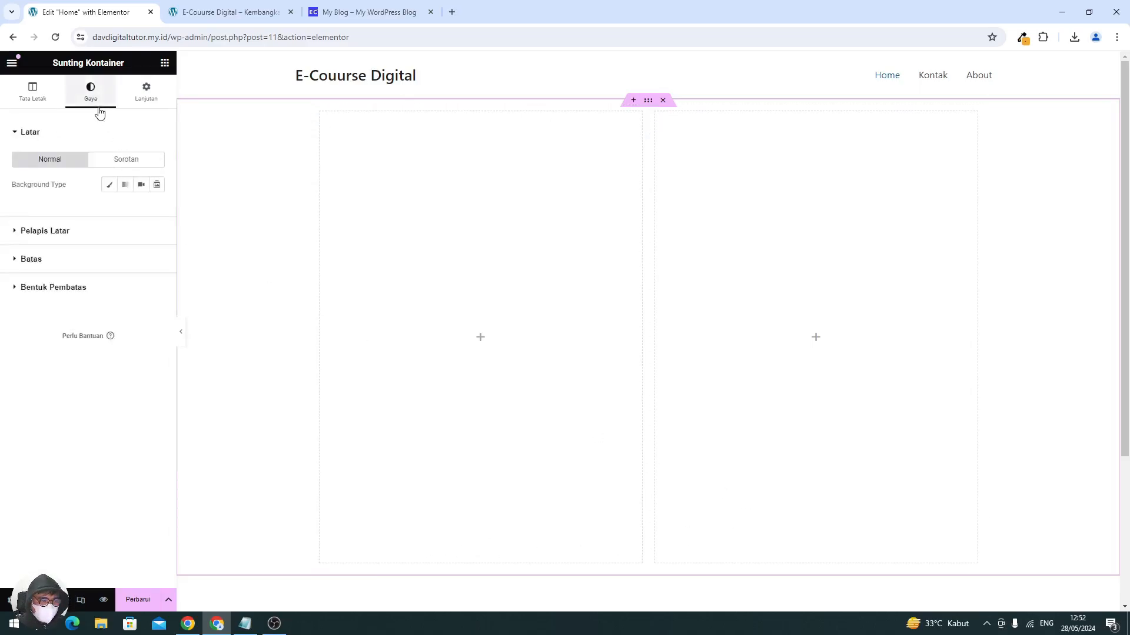
click(107, 186)
click(158, 209)
click(194, 273)
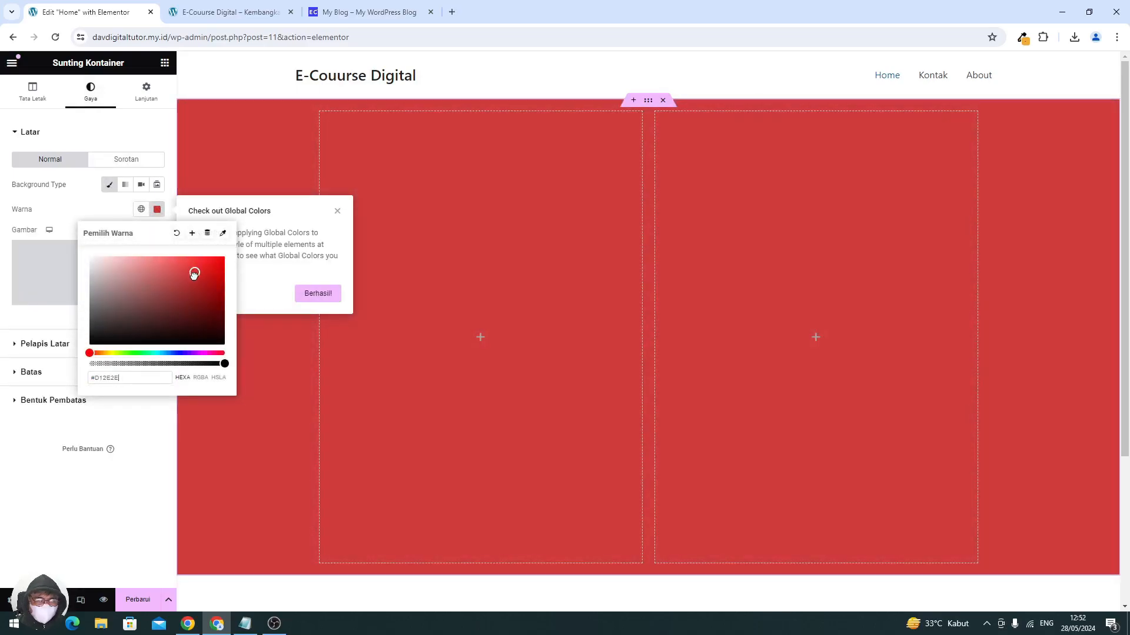
- Sample the blue hero background on the example e-course page and copy its value rgb(66, 62, 243)
click(370, 12)
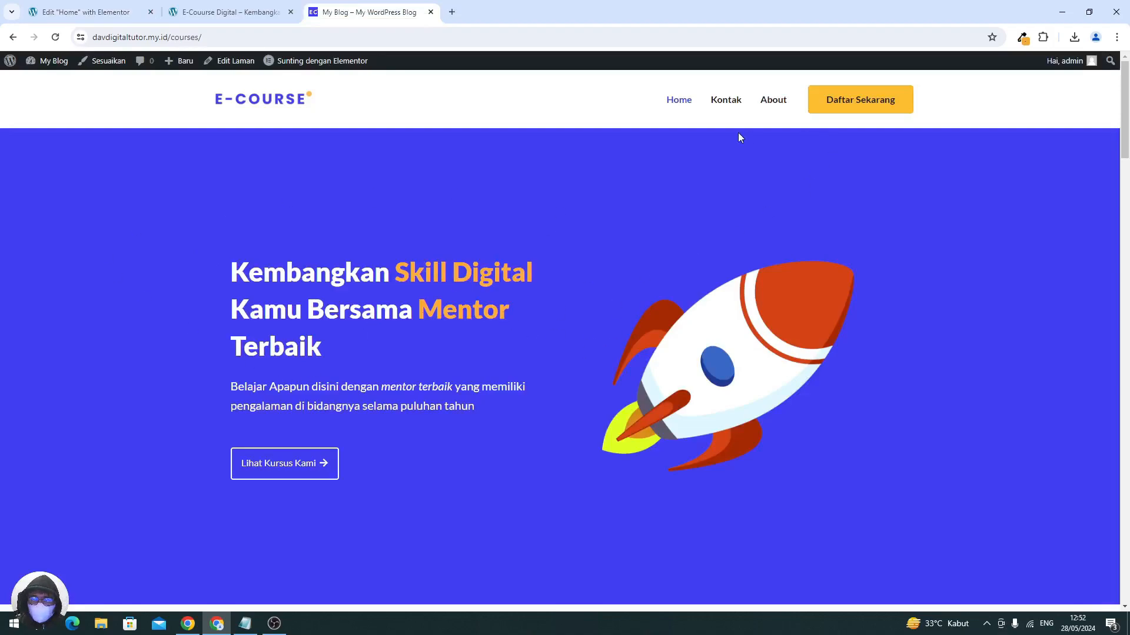
click(1022, 38)
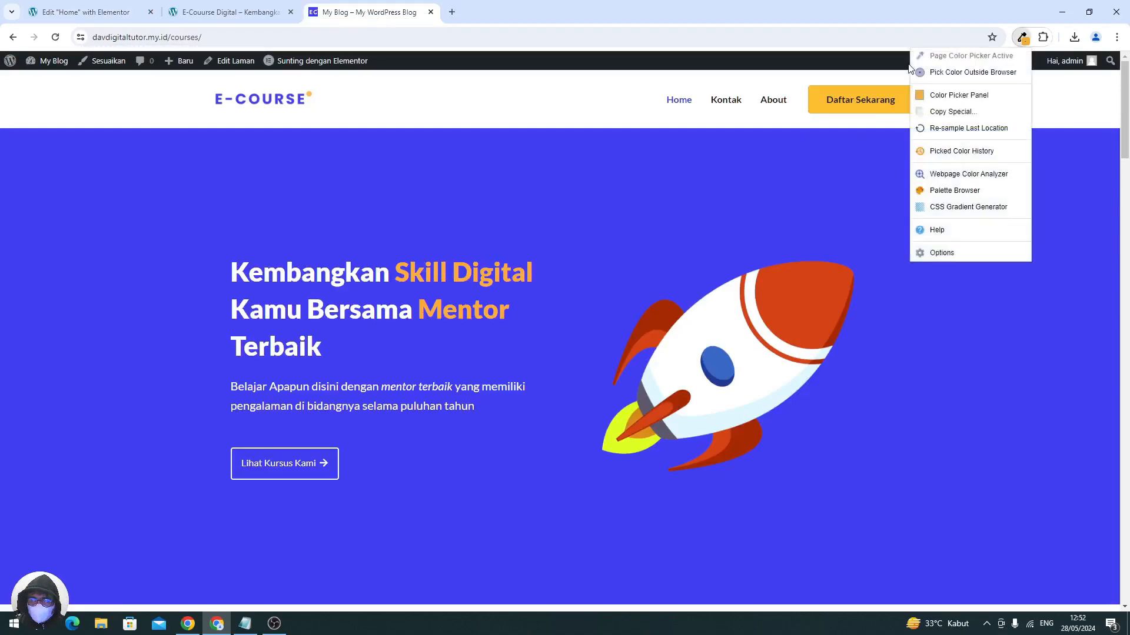
click(971, 73)
click(648, 324)
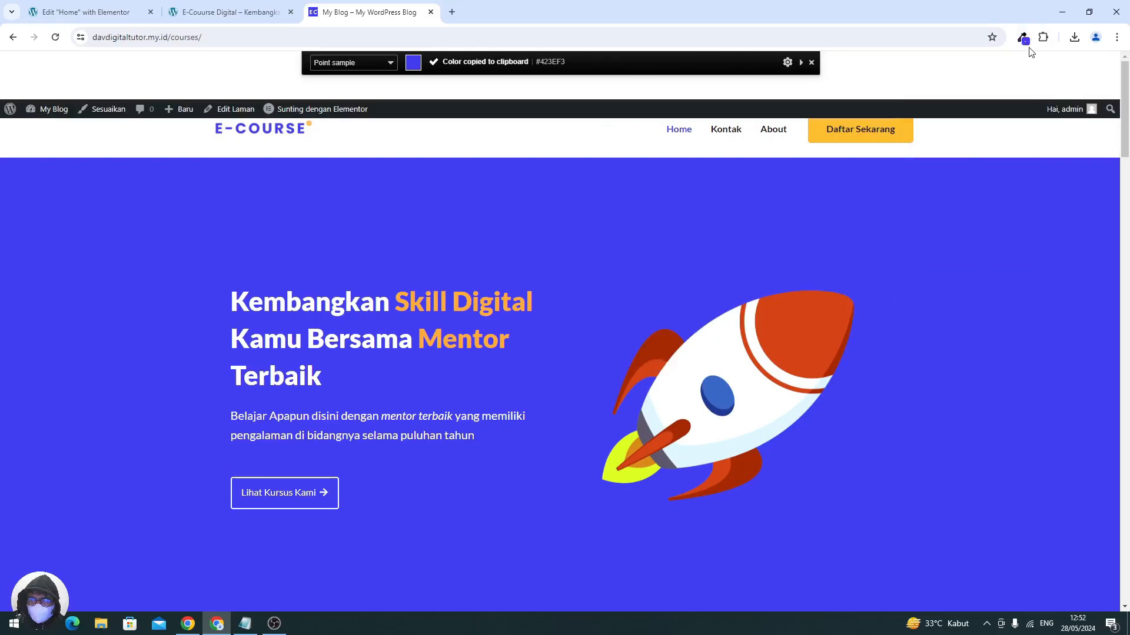
click(1022, 38)
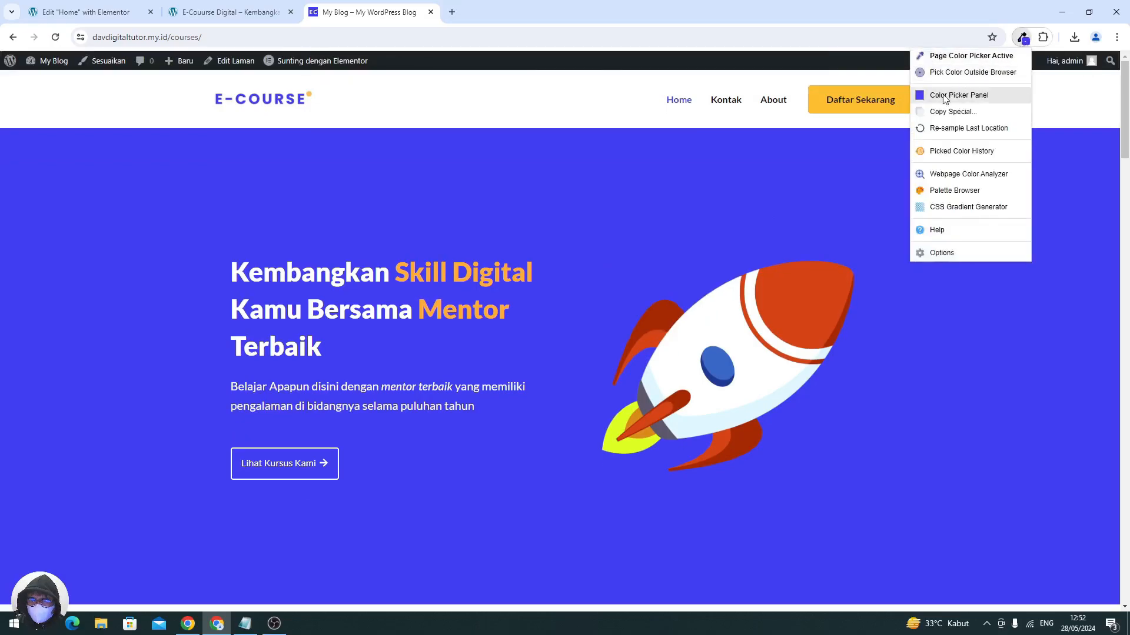
click(959, 88)
triple_click(727, 230)
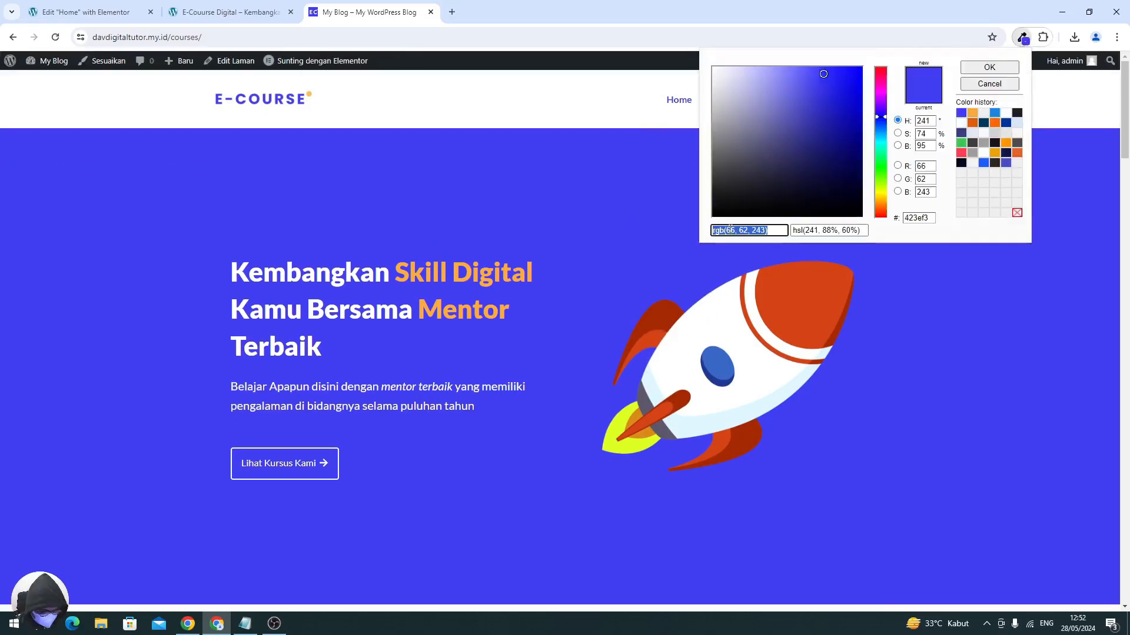
- Set the container's background colour on the Home page to rgb(66, 62, 243) and update the page
click(85, 12)
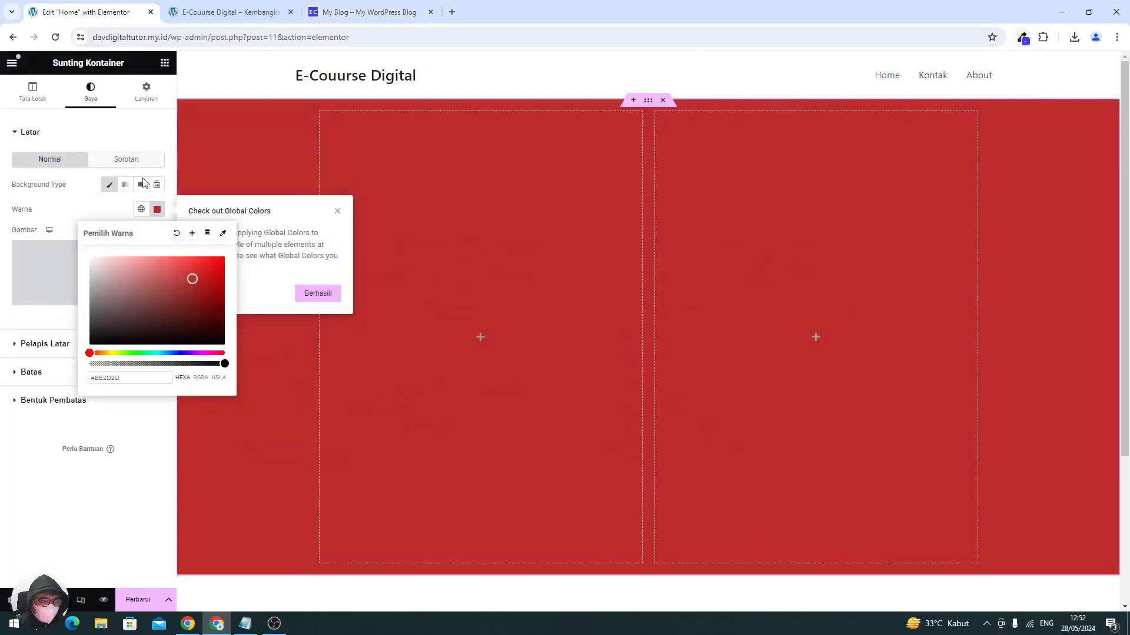
triple_click(155, 379)
key(ctrl+v)
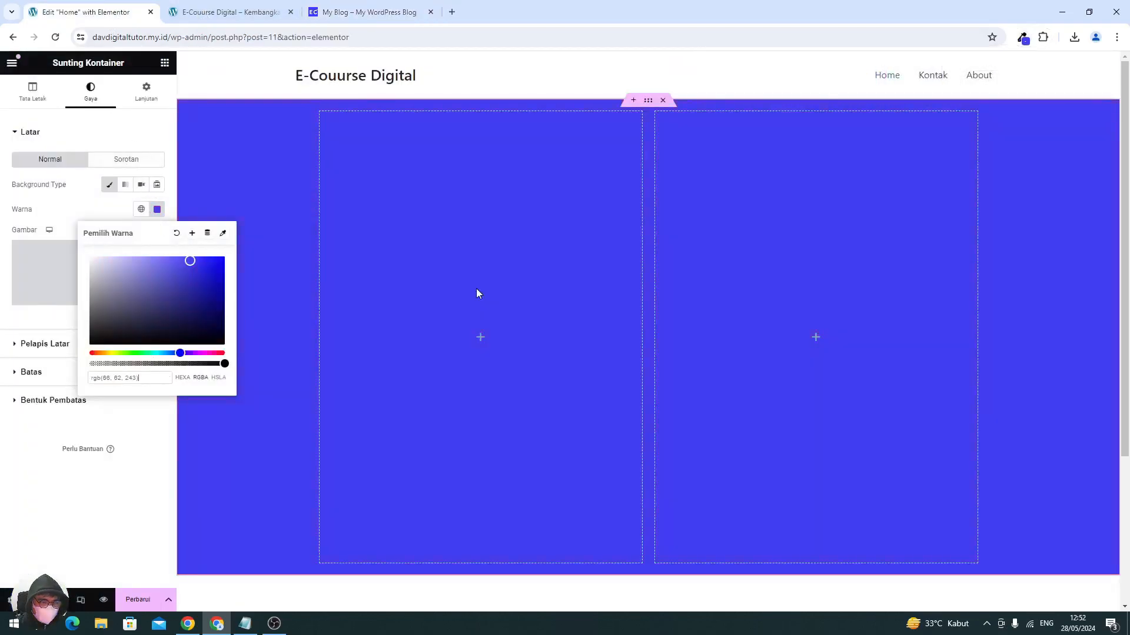
click(71, 215)
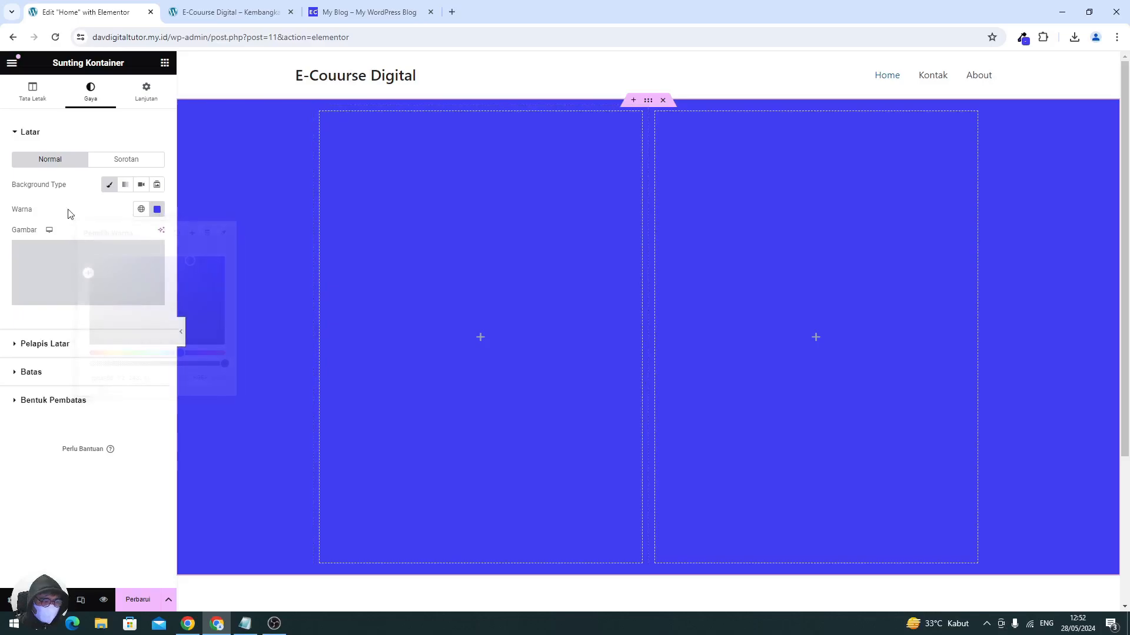
click(137, 600)
click(273, 624)
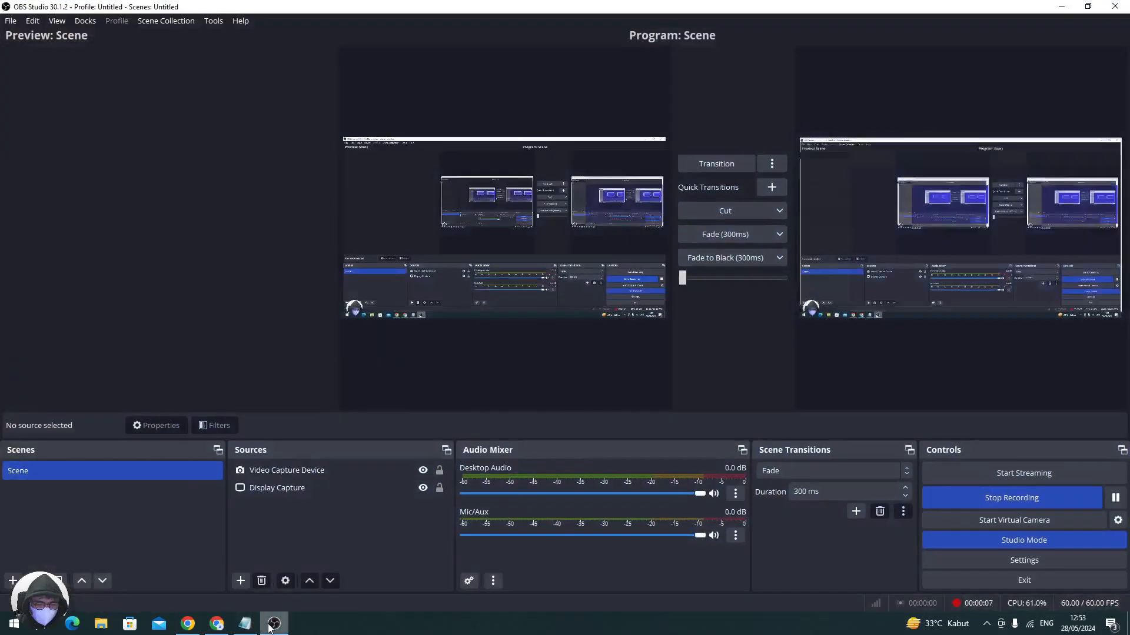
click(271, 625)
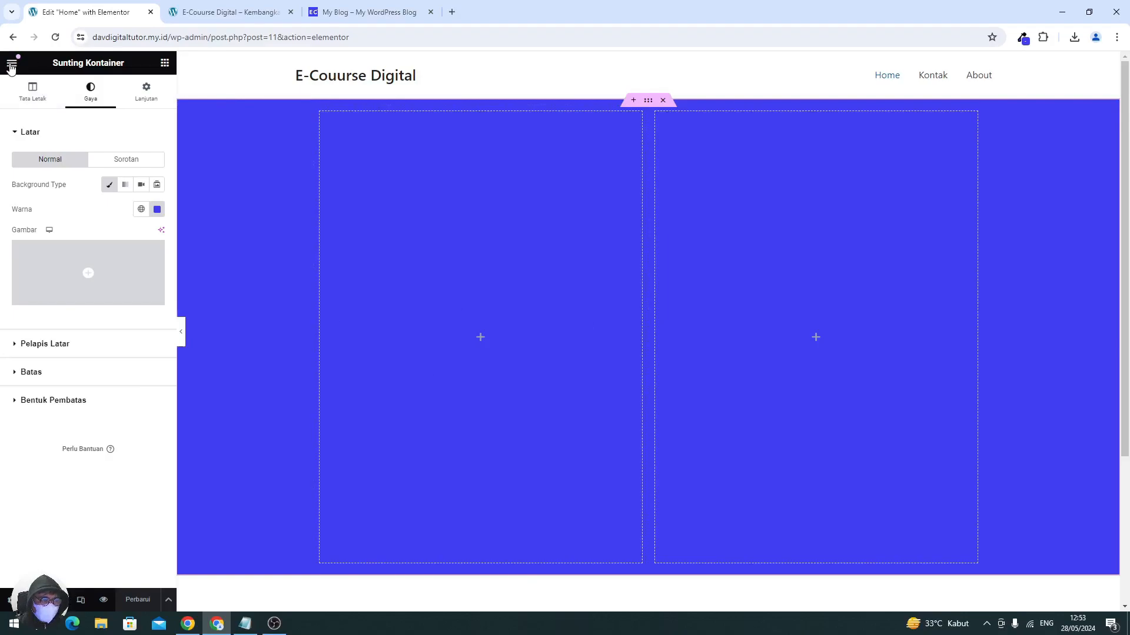
- Set the font family of the global system font Utama to Lato in the Elementor site settings
click(11, 66)
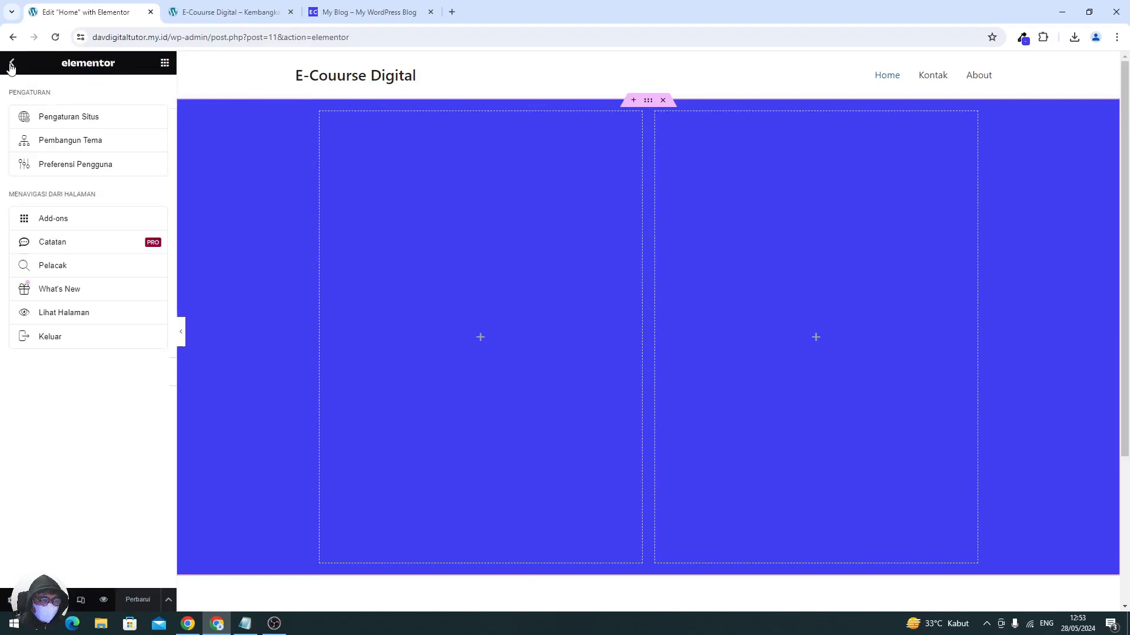
click(52, 120)
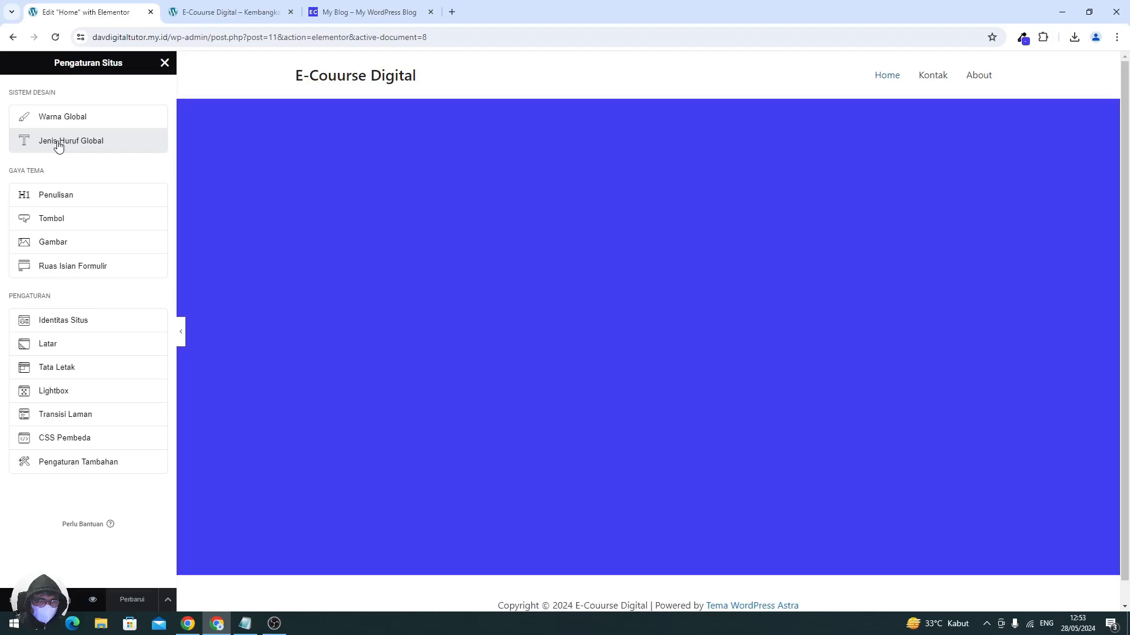
click(58, 144)
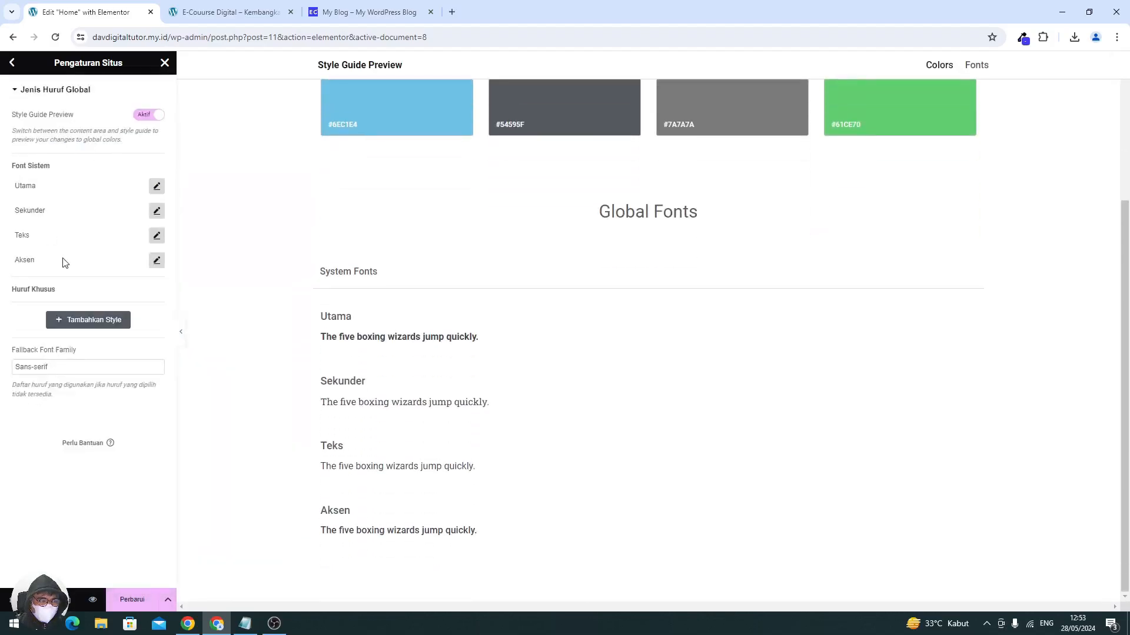
click(157, 187)
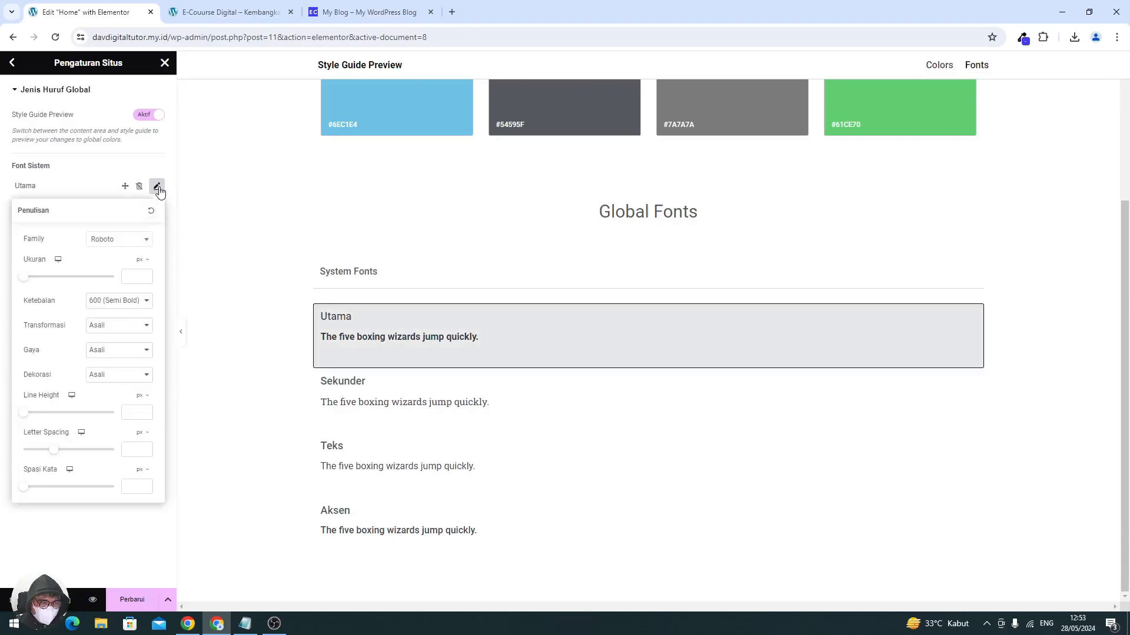
click(134, 241)
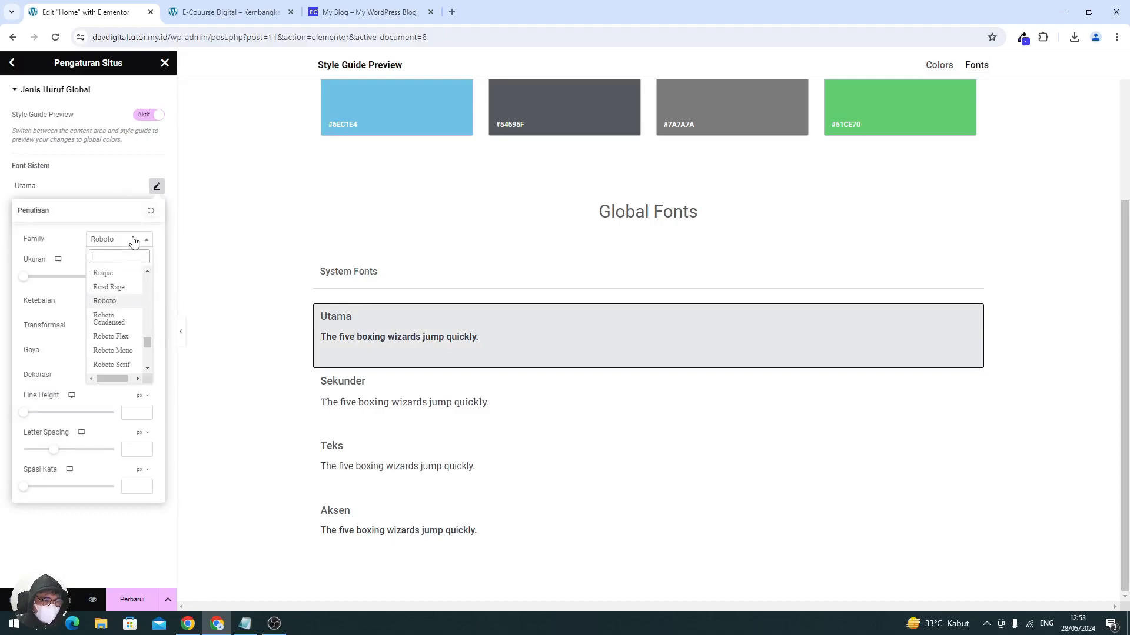
text(lato)
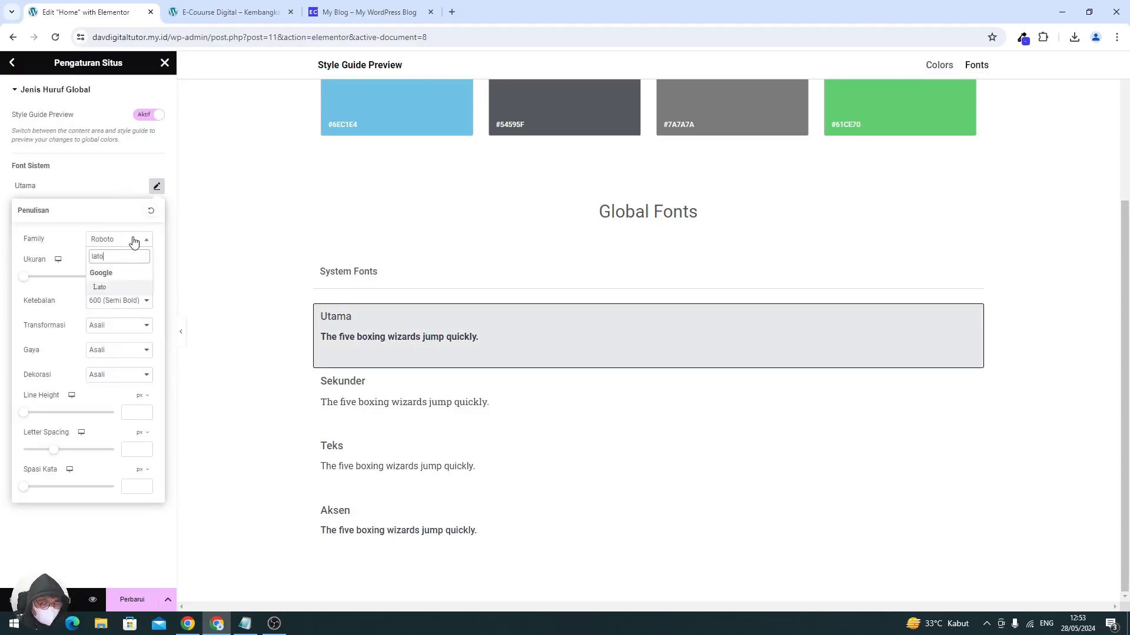
click(95, 288)
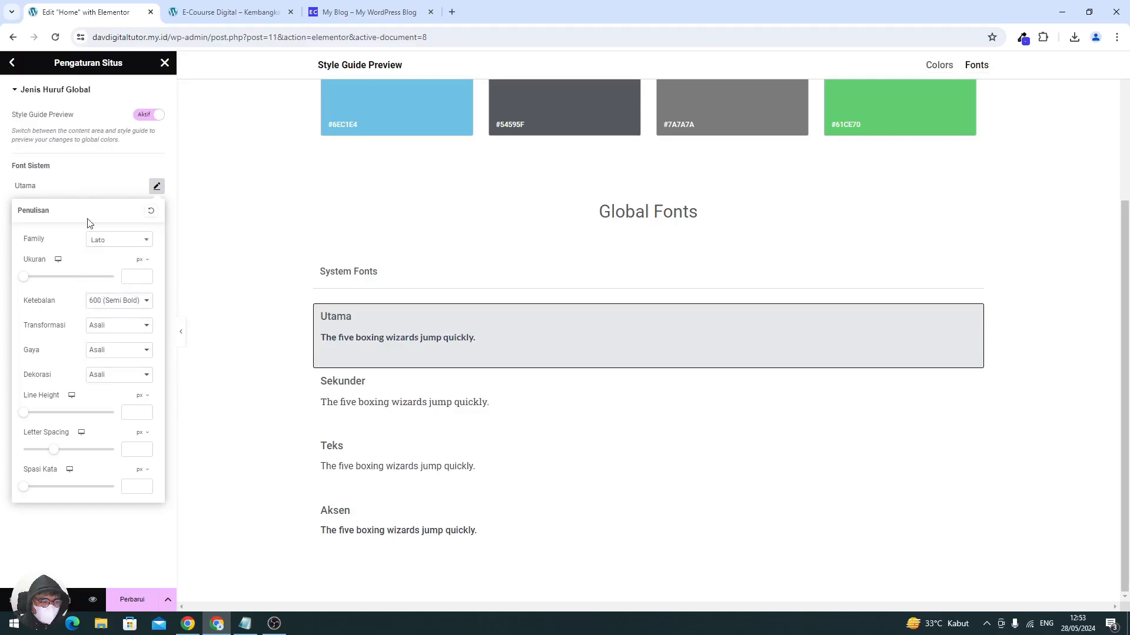
click(85, 187)
click(130, 196)
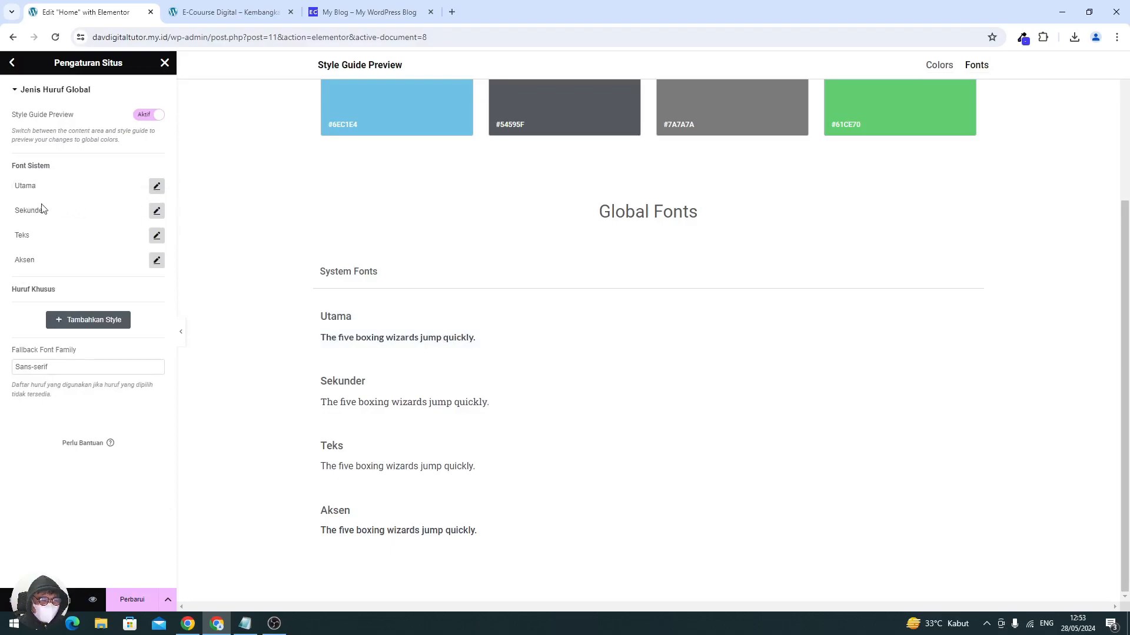
- Set the font family of the global system font Sekunder to Lato
click(156, 211)
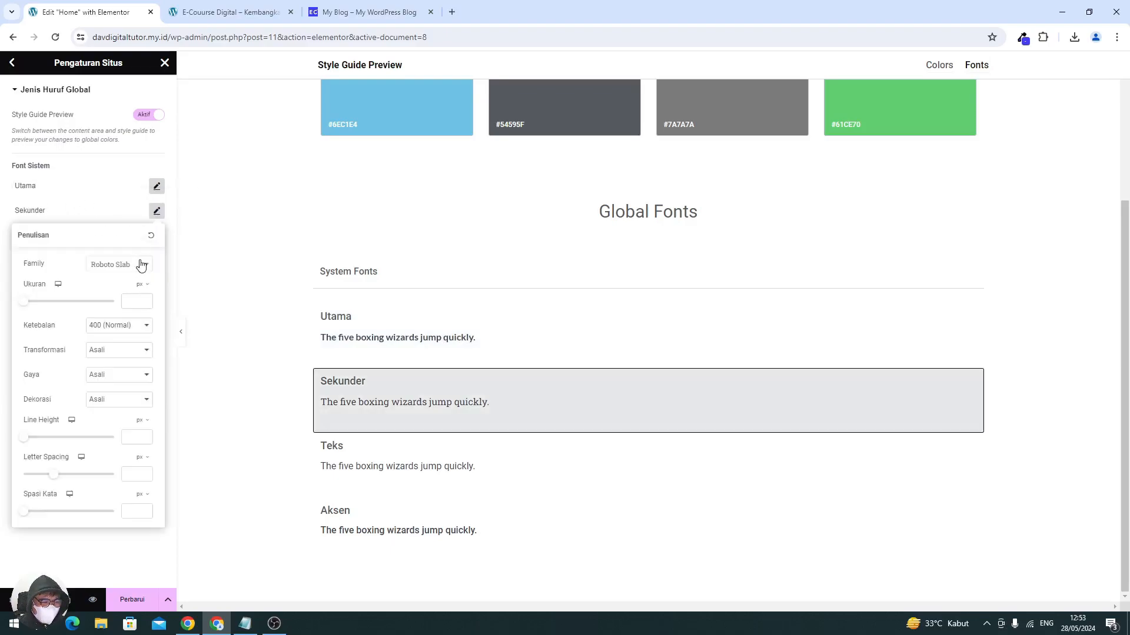
click(141, 266)
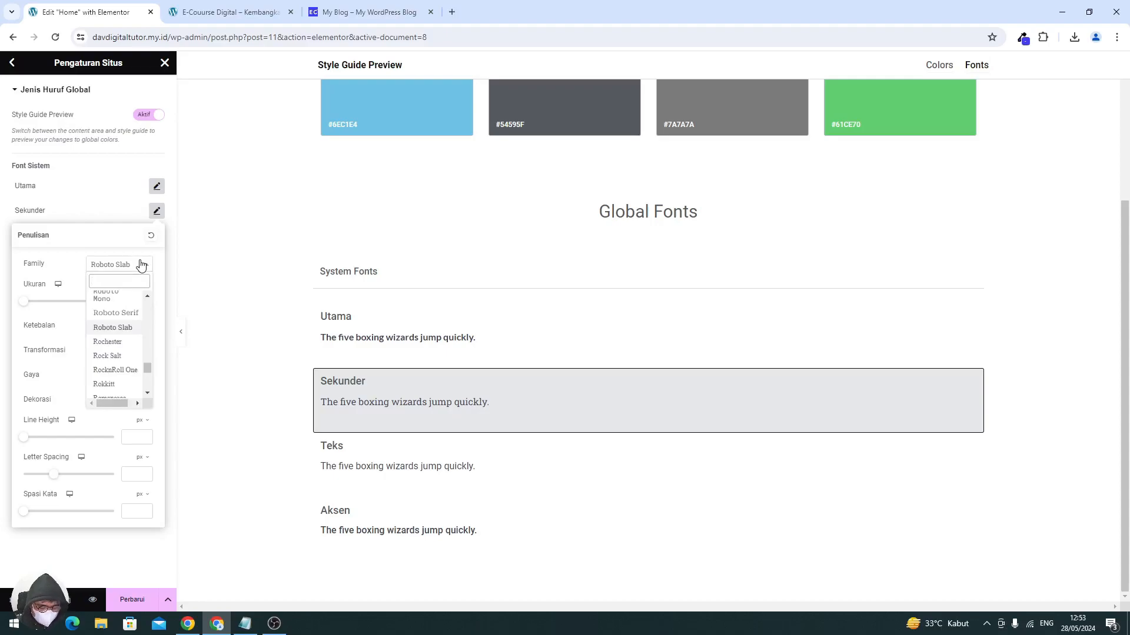
text(lato)
click(123, 313)
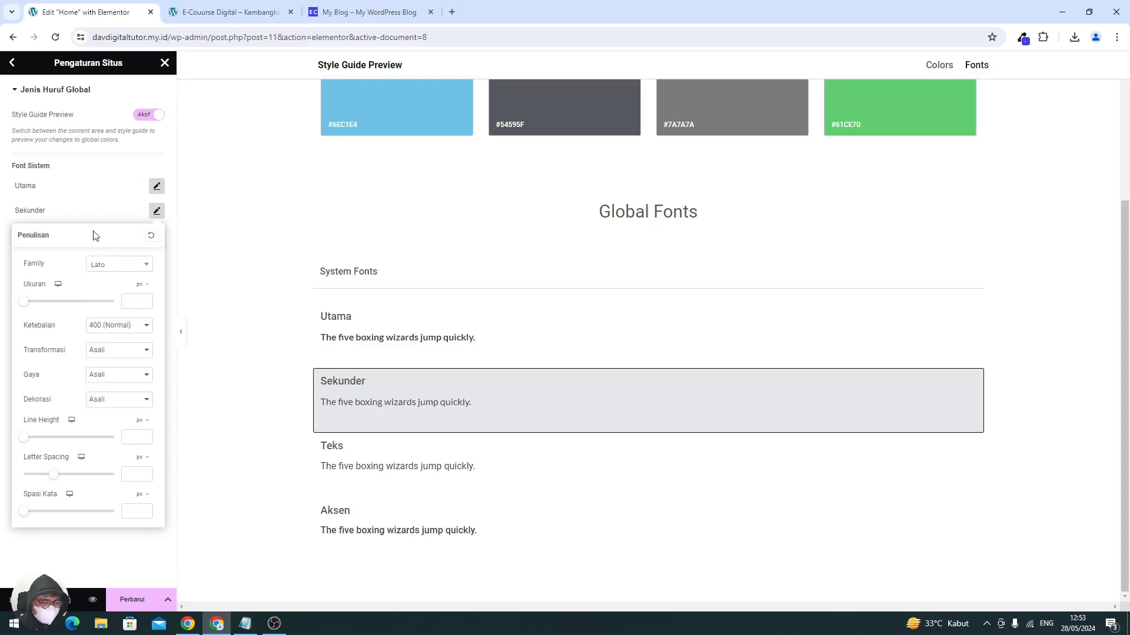
click(94, 213)
- Set the font family of the global system font Teks to Lato
click(157, 235)
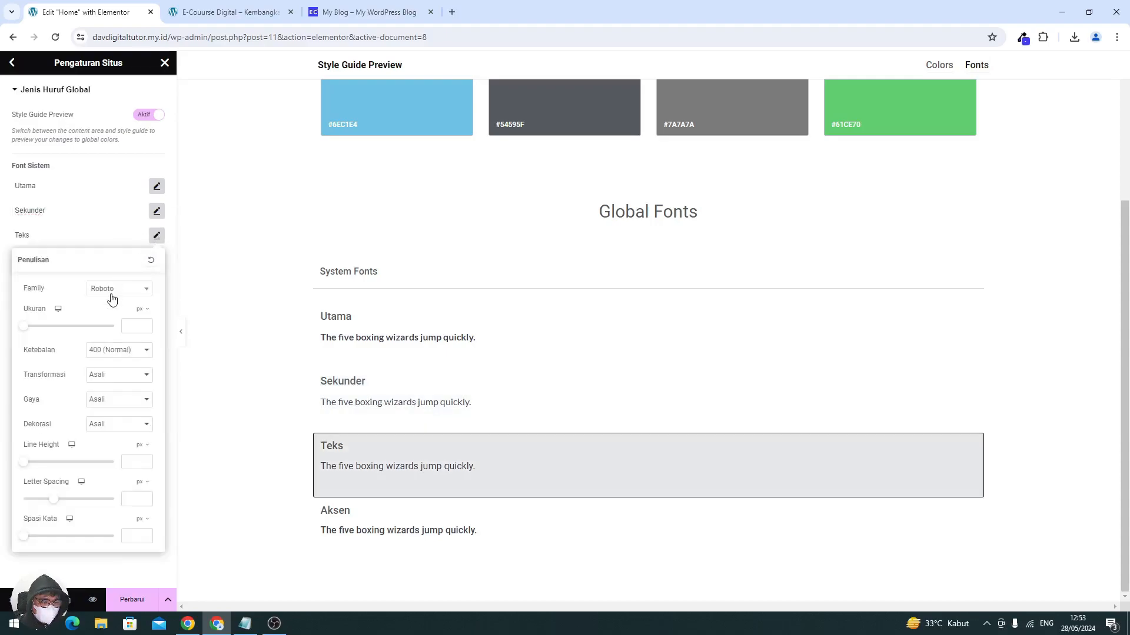
click(121, 288)
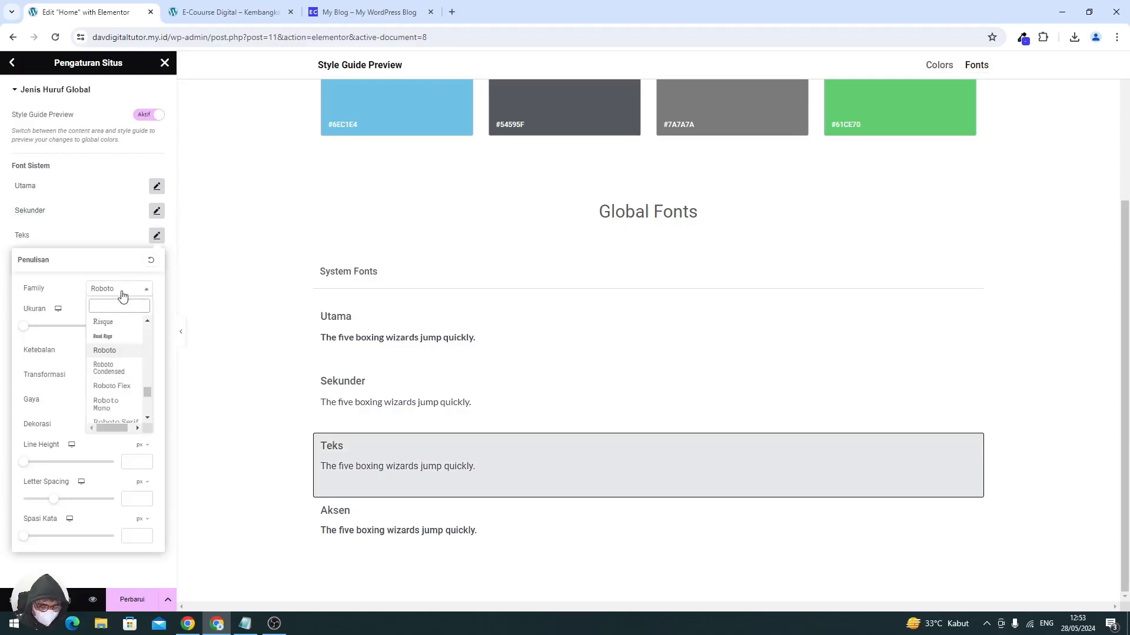
text(lato)
click(104, 336)
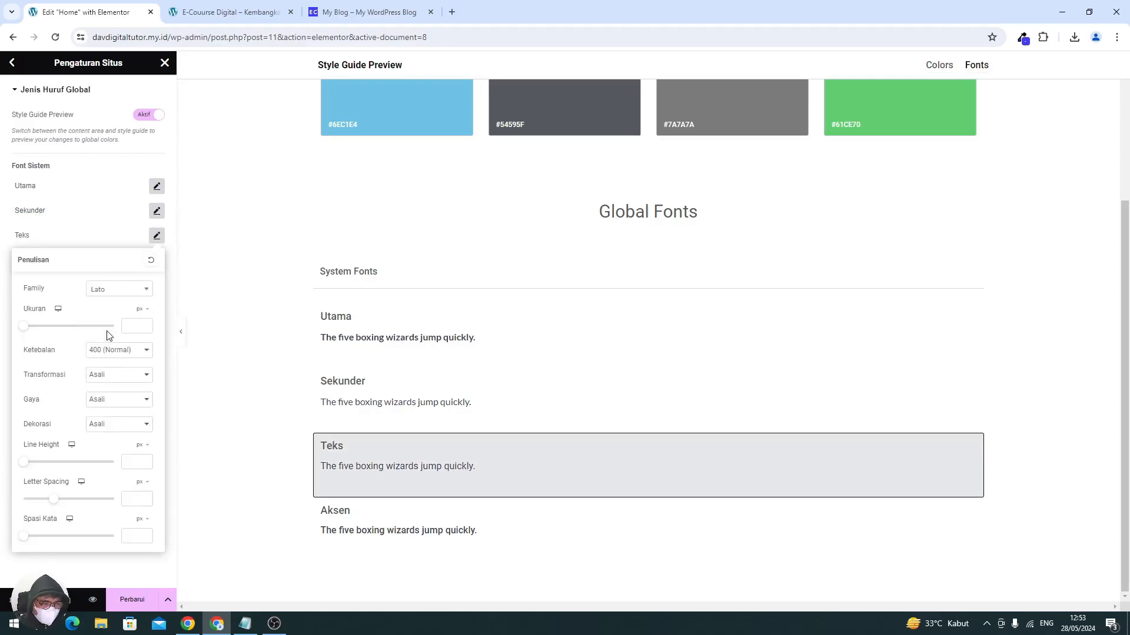
click(55, 236)
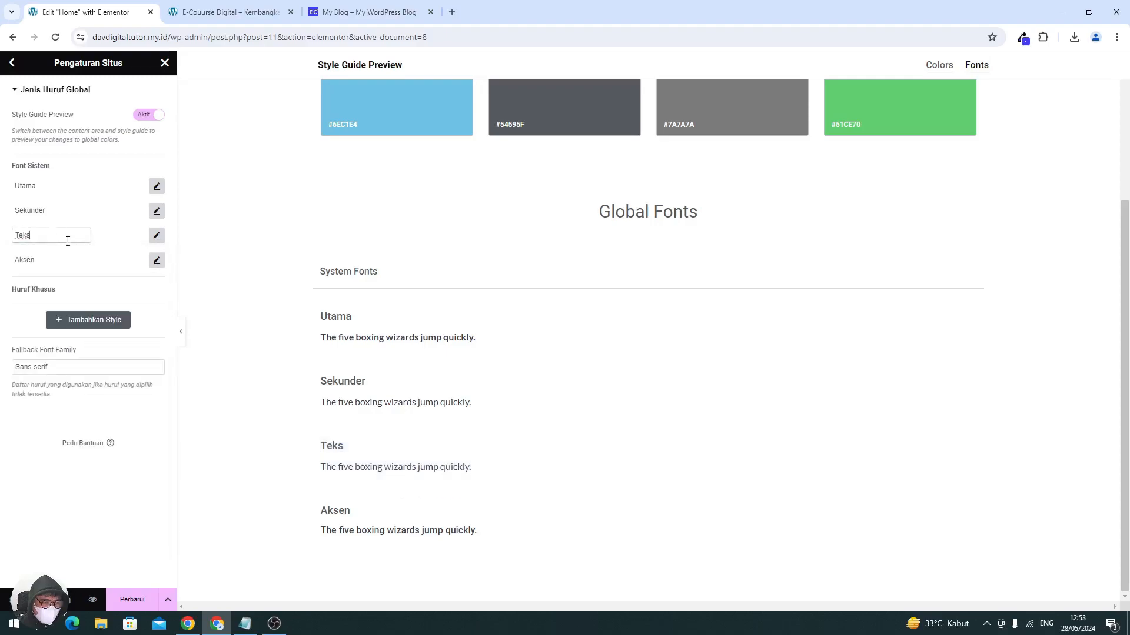
- Set the font family of the global system font Aksen to Lato, then save and close the site settings
click(157, 260)
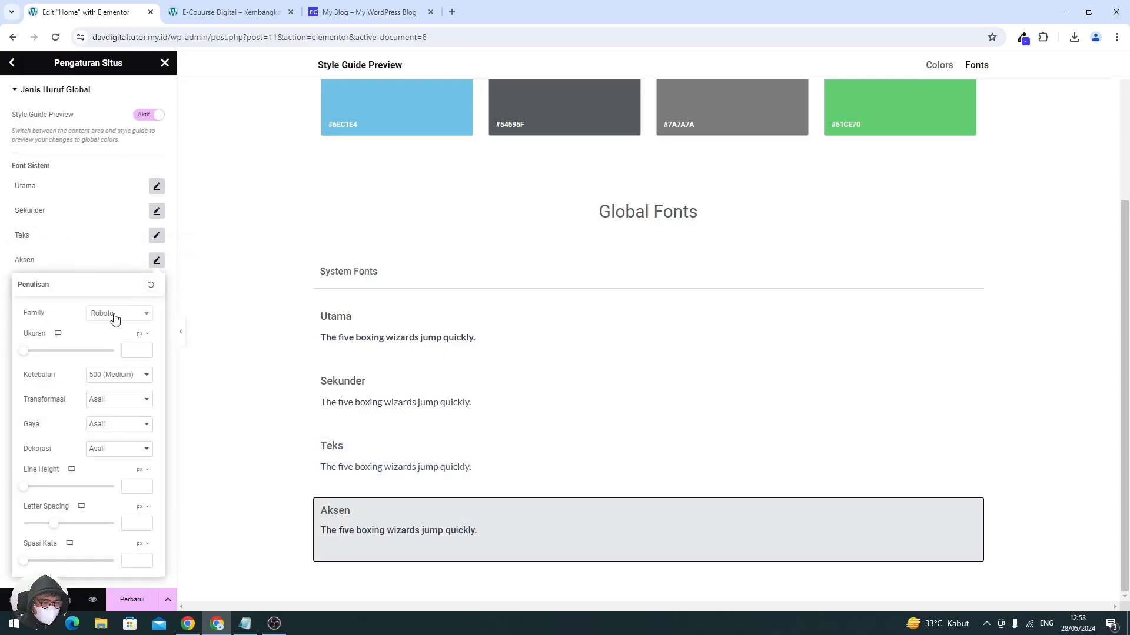
click(116, 318)
text(lato)
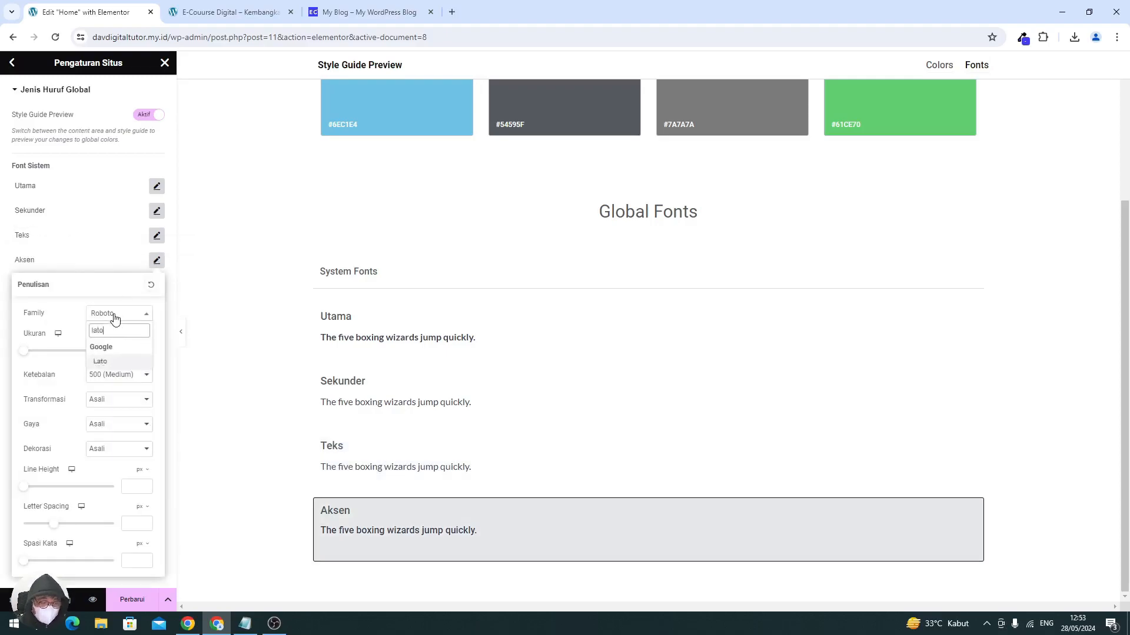
click(116, 361)
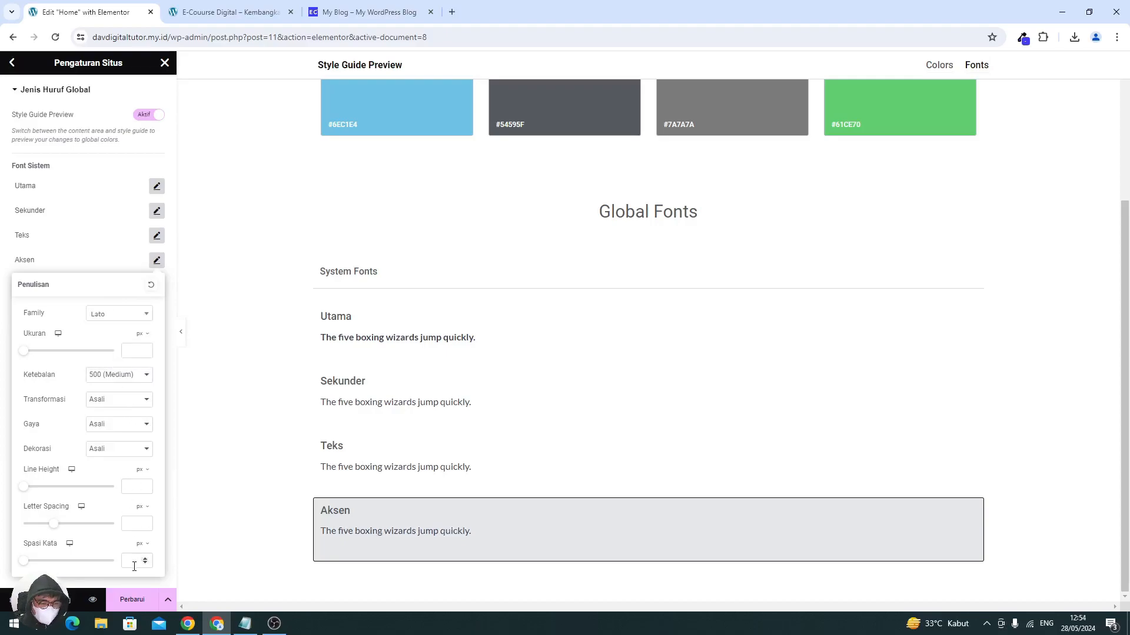
click(132, 599)
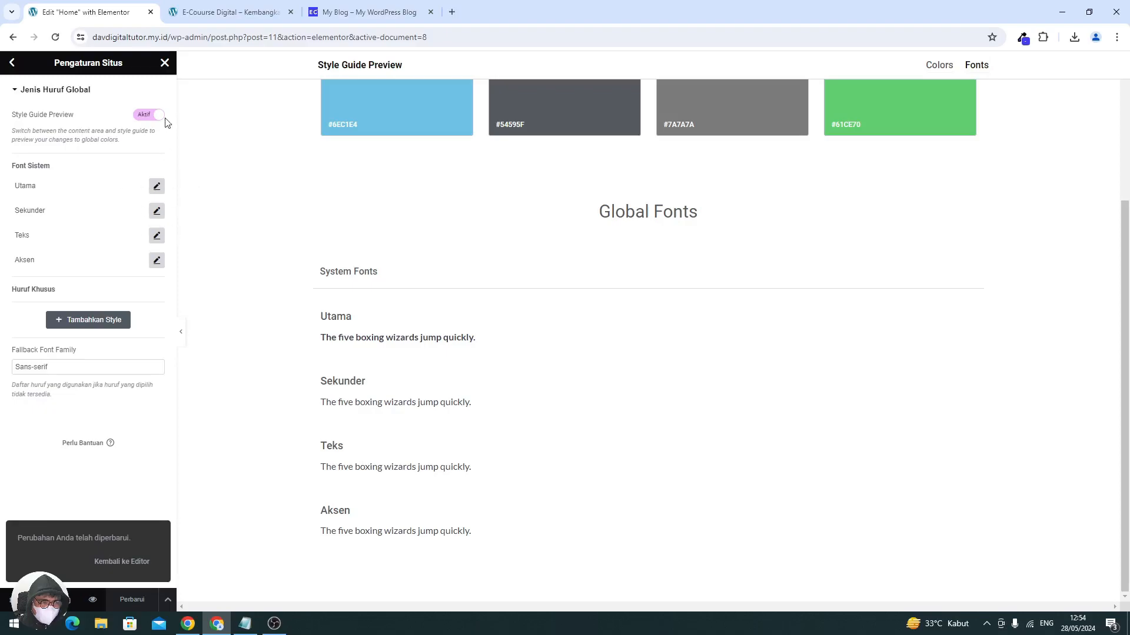
click(165, 63)
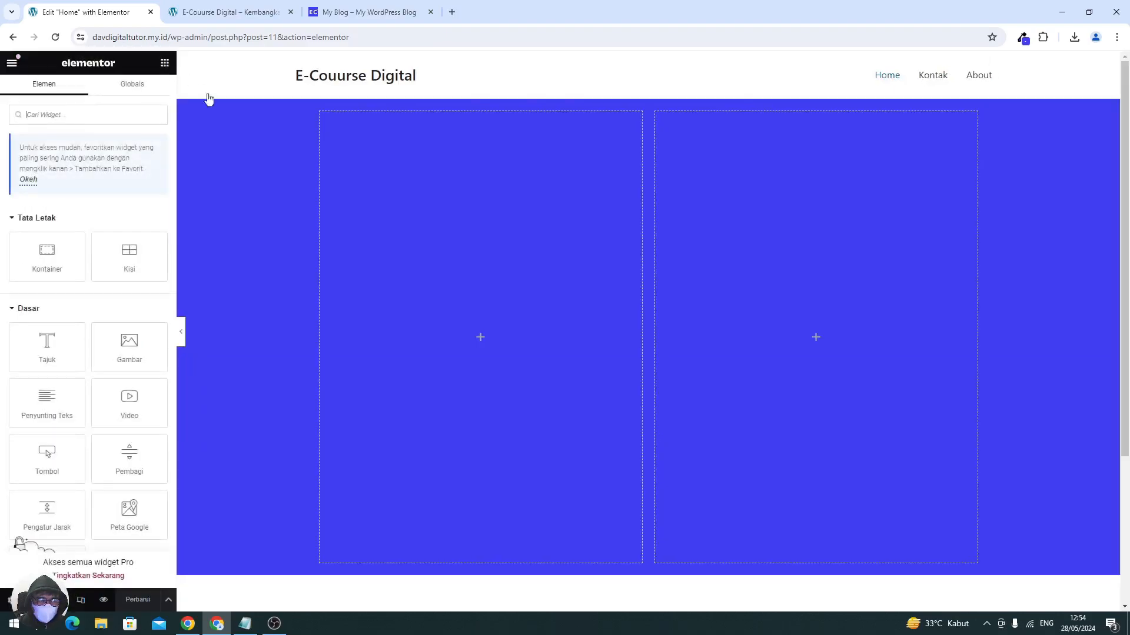
- Add a Tajuk heading to the first hero column with the example page's title "Kembangkan Skill Digital Kamu Bersama Mentor Terbaik"
drag(47, 347, 494, 337)
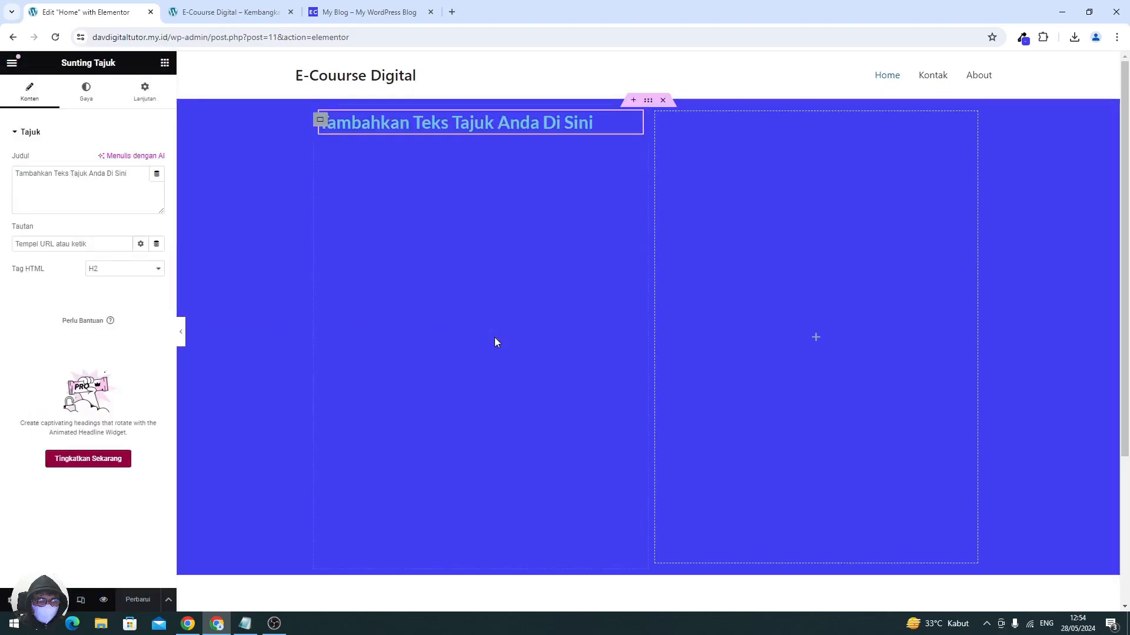
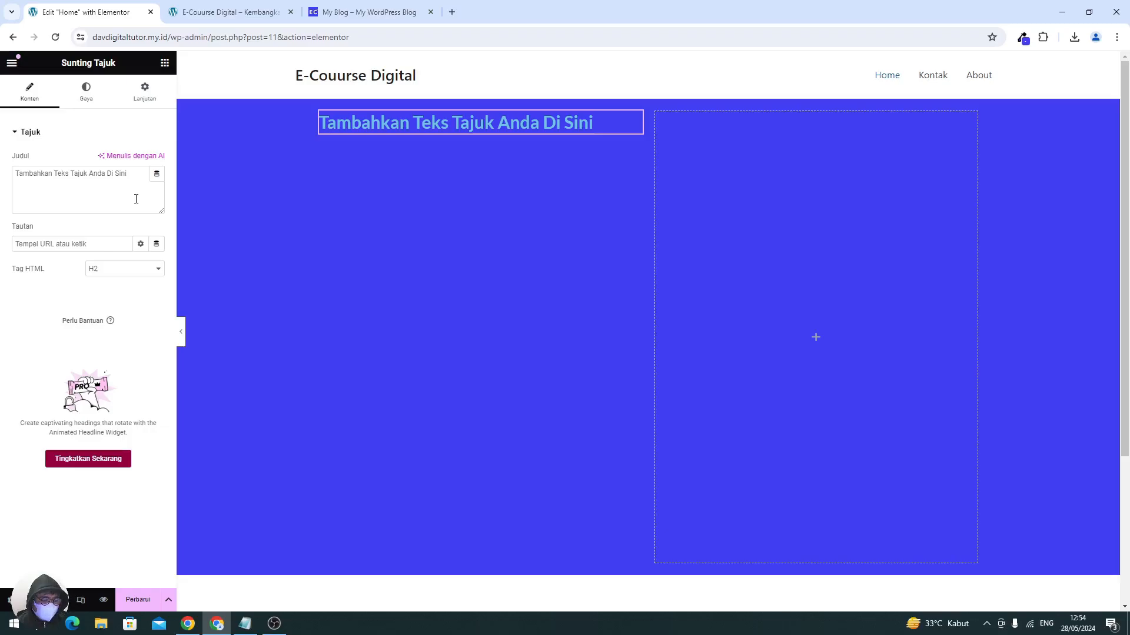
click(13, 187)
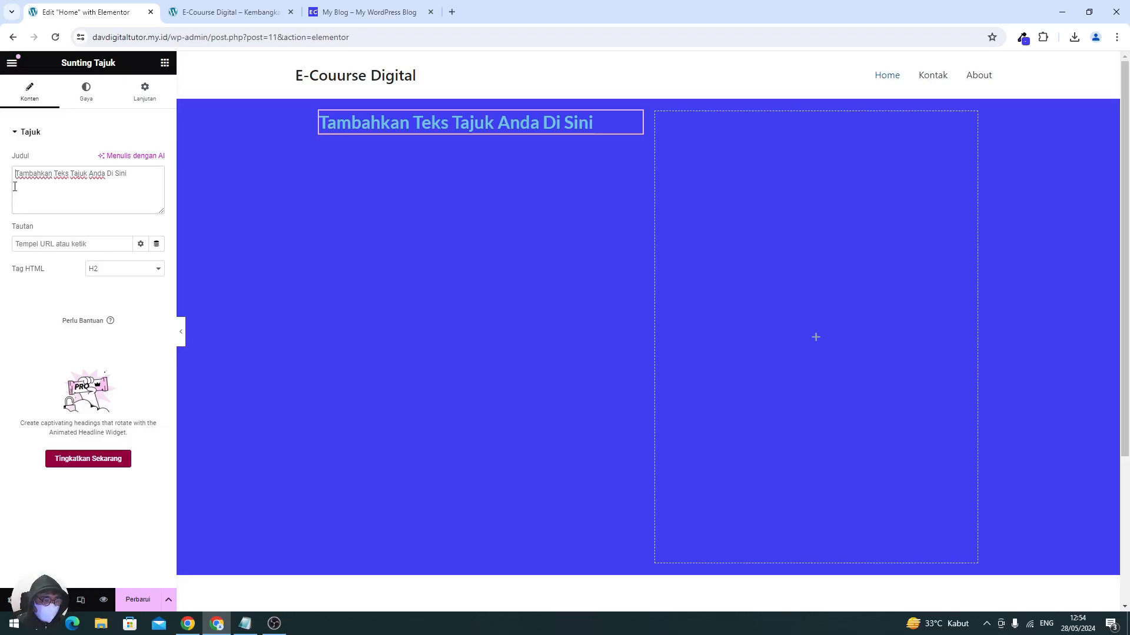
key(ctrl+a)
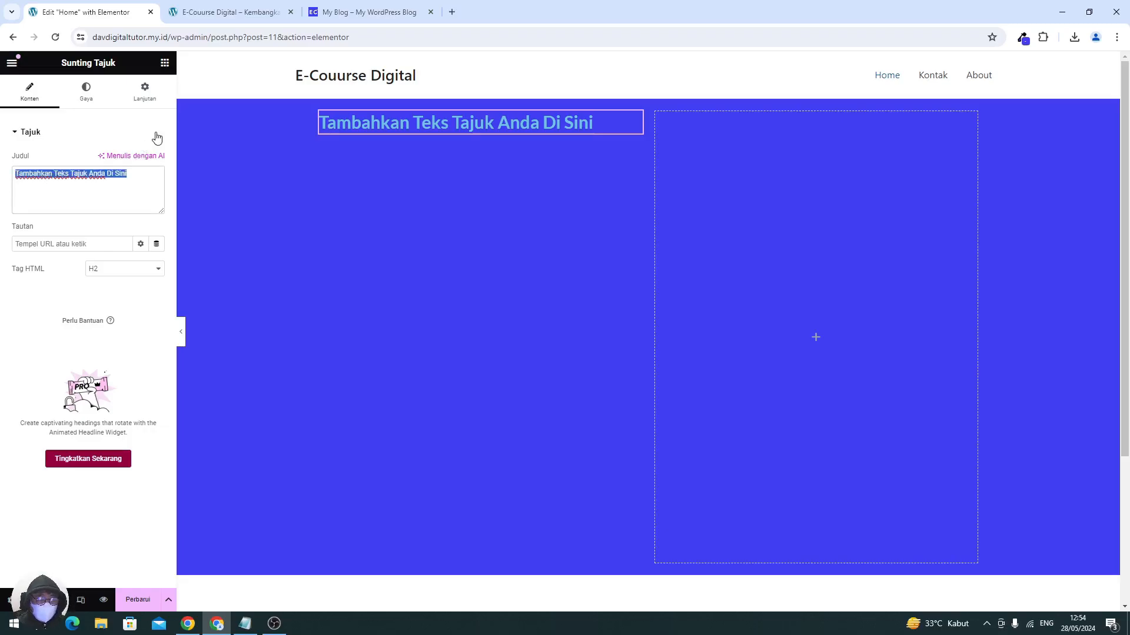
click(332, 12)
drag(223, 257, 333, 339)
key(ctrl+c)
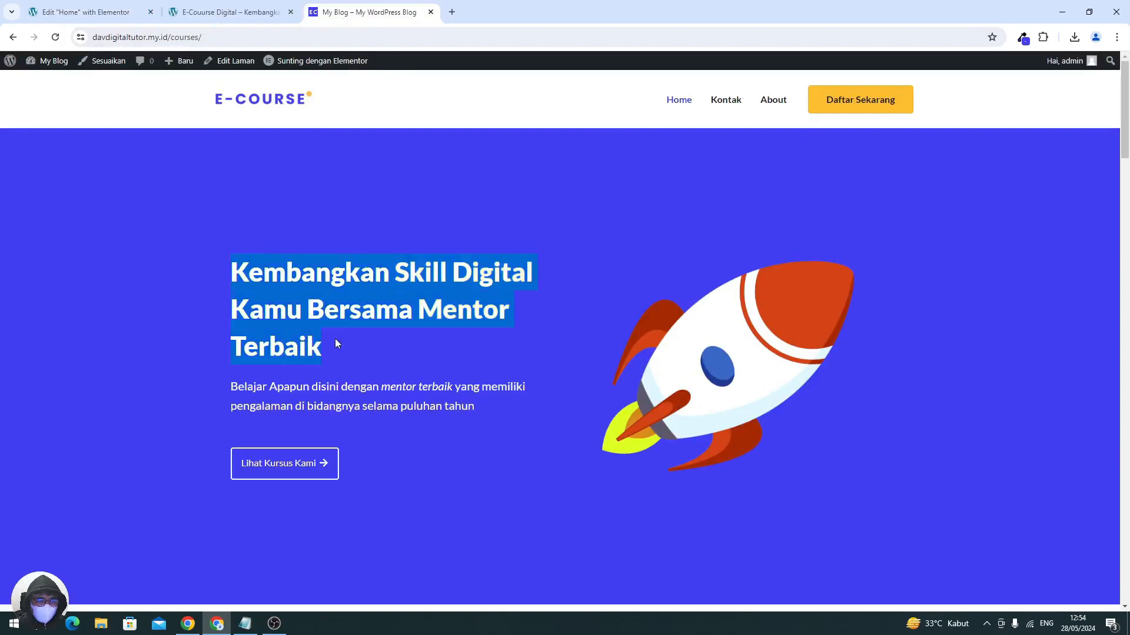
click(114, 14)
key(ctrl+v)
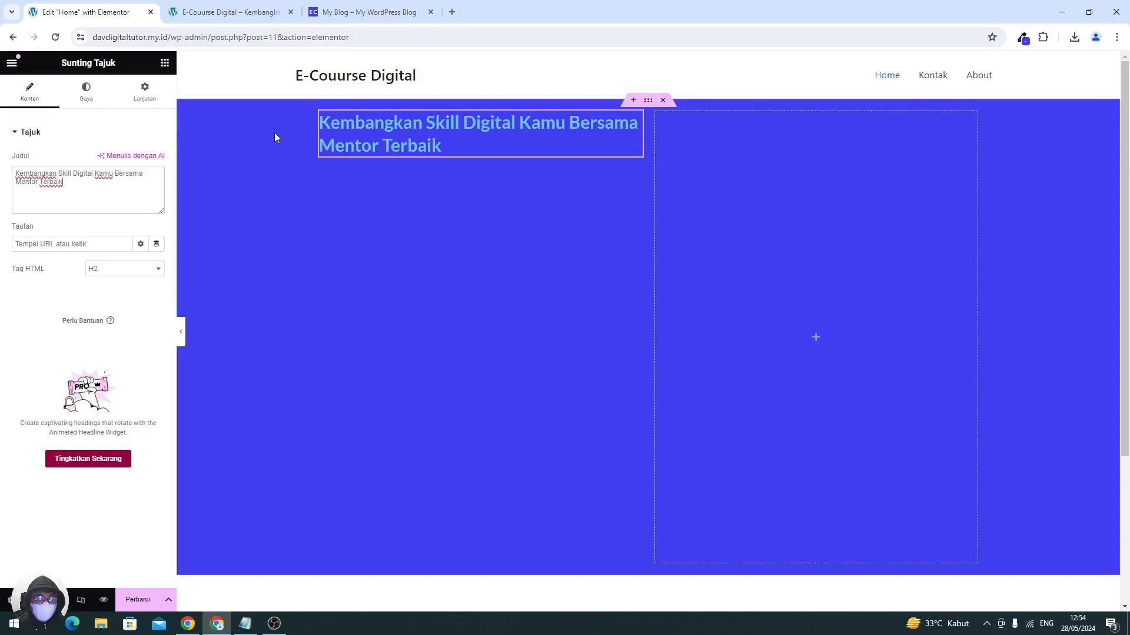
- Set the hero heading's text colour to white, #FFFFFF
click(91, 93)
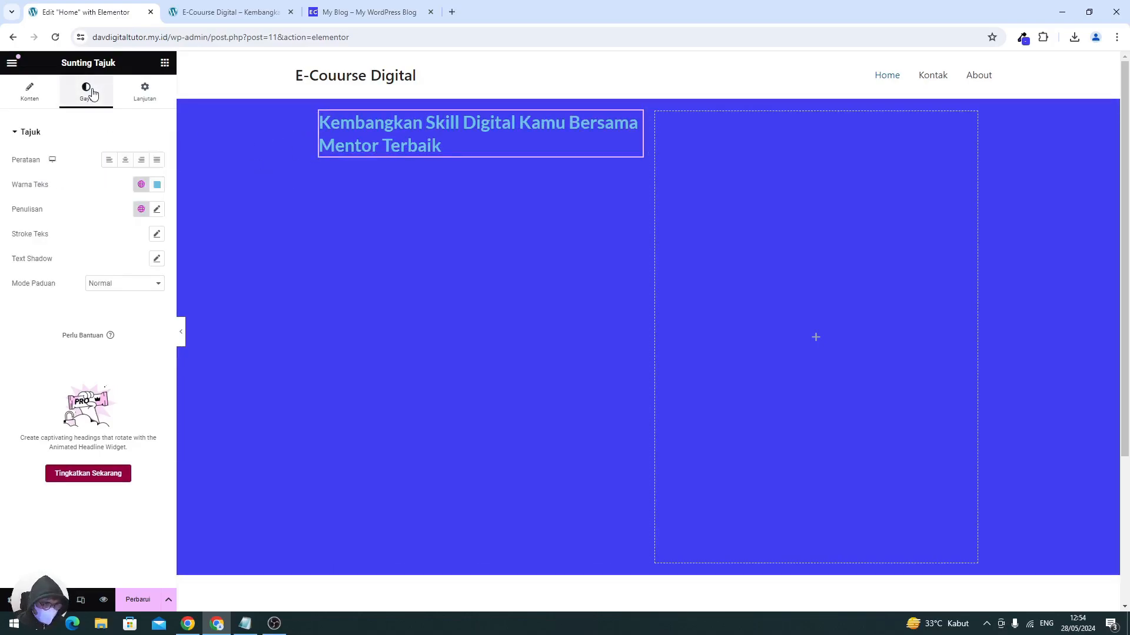
click(155, 185)
drag(146, 288, 64, 214)
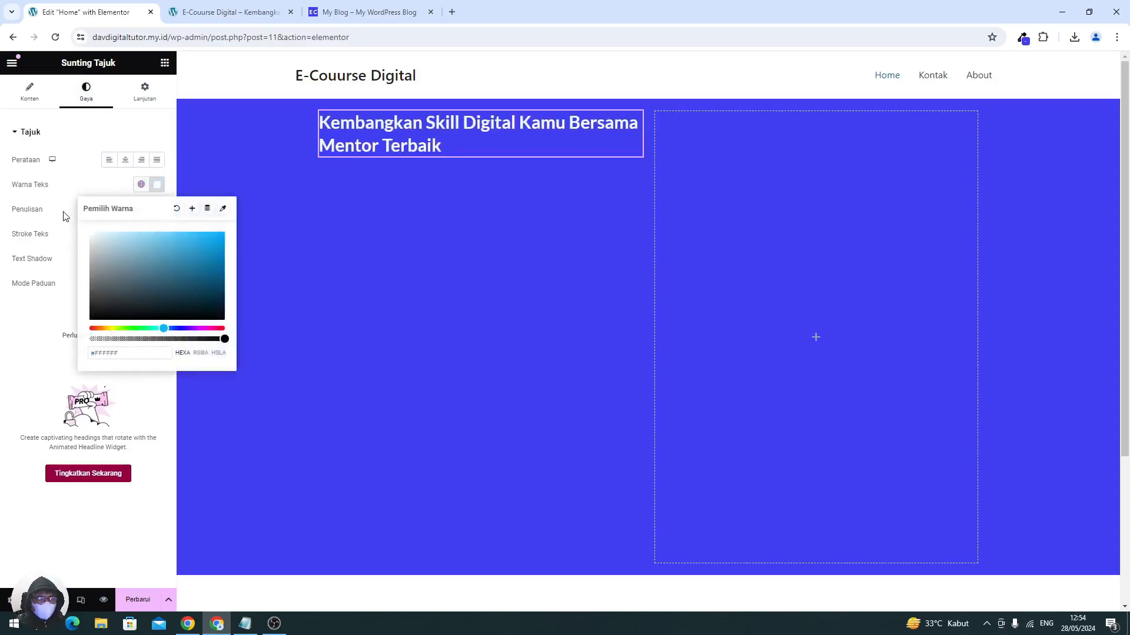
click(65, 218)
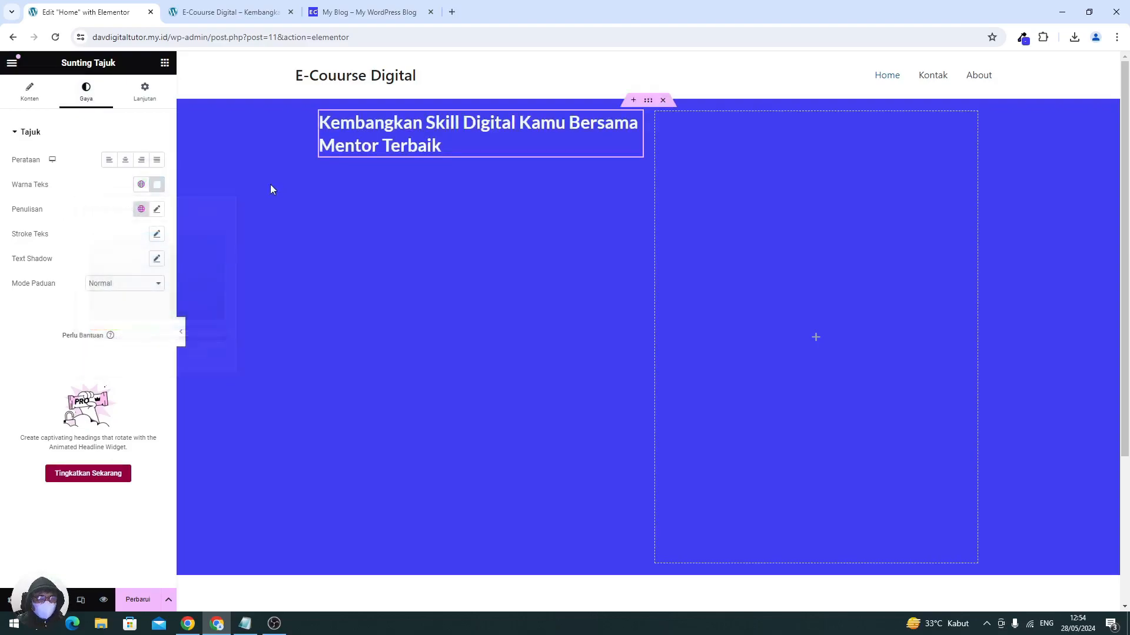
- Set the hero heading's font size to 45 px
click(156, 209)
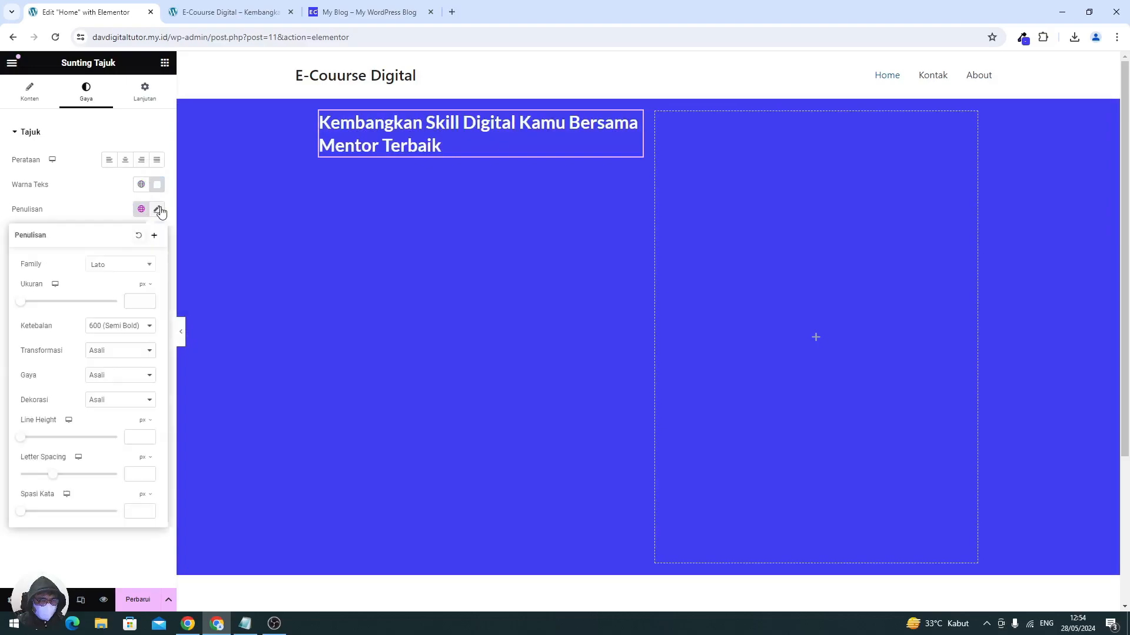
click(139, 300)
text(45)
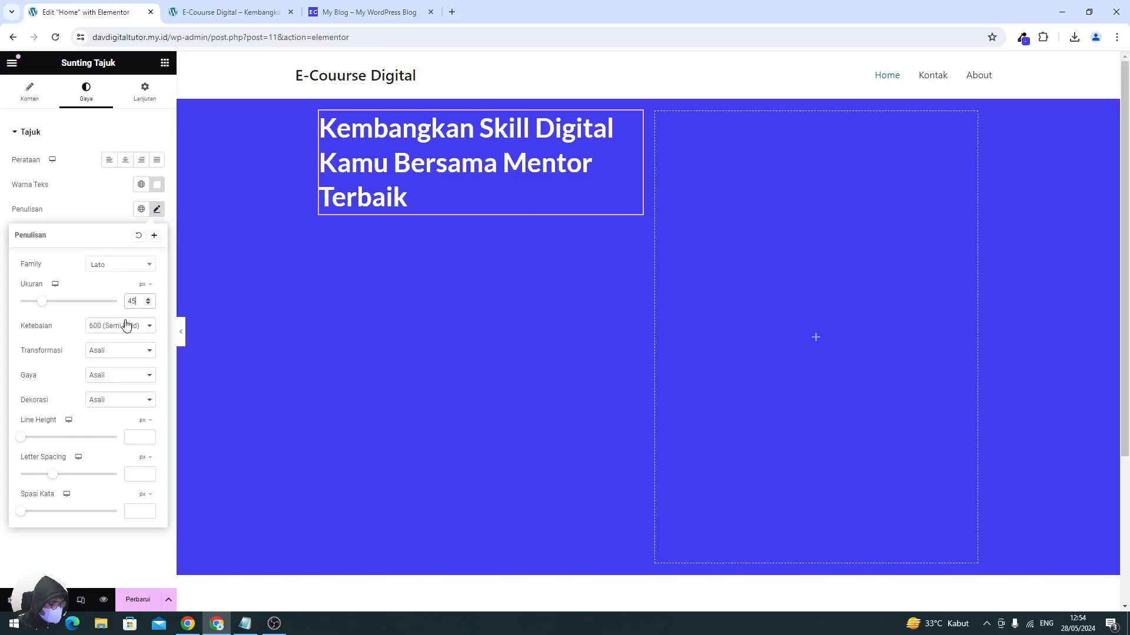
- Match the hero heading's weight to the example page by setting it to 800 (Extra Bold), and update the page
click(344, 18)
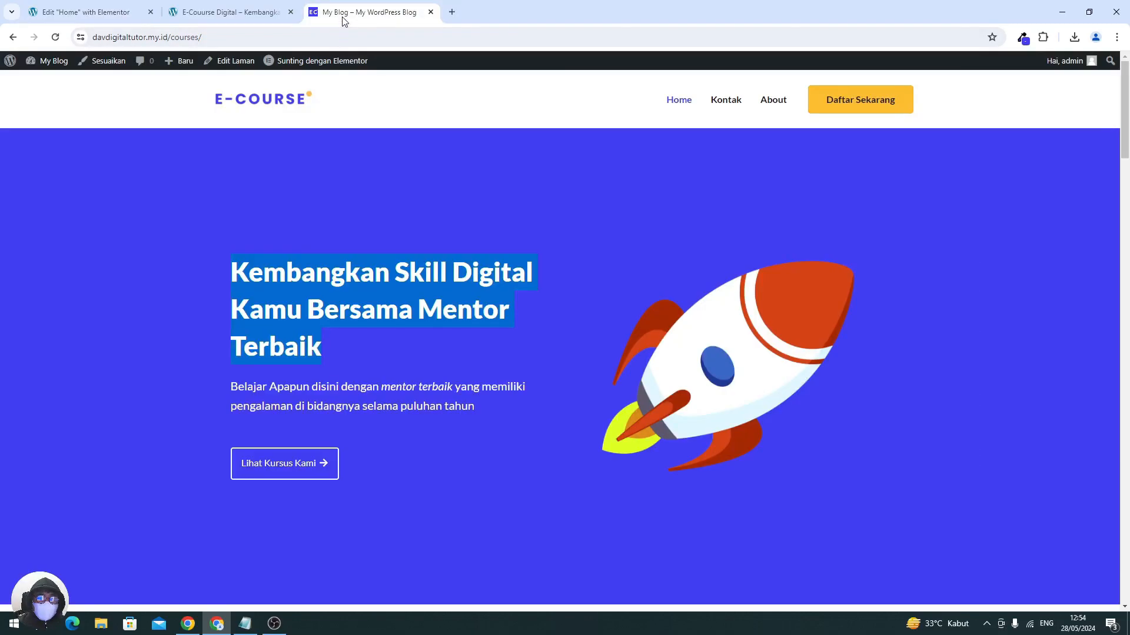
click(302, 333)
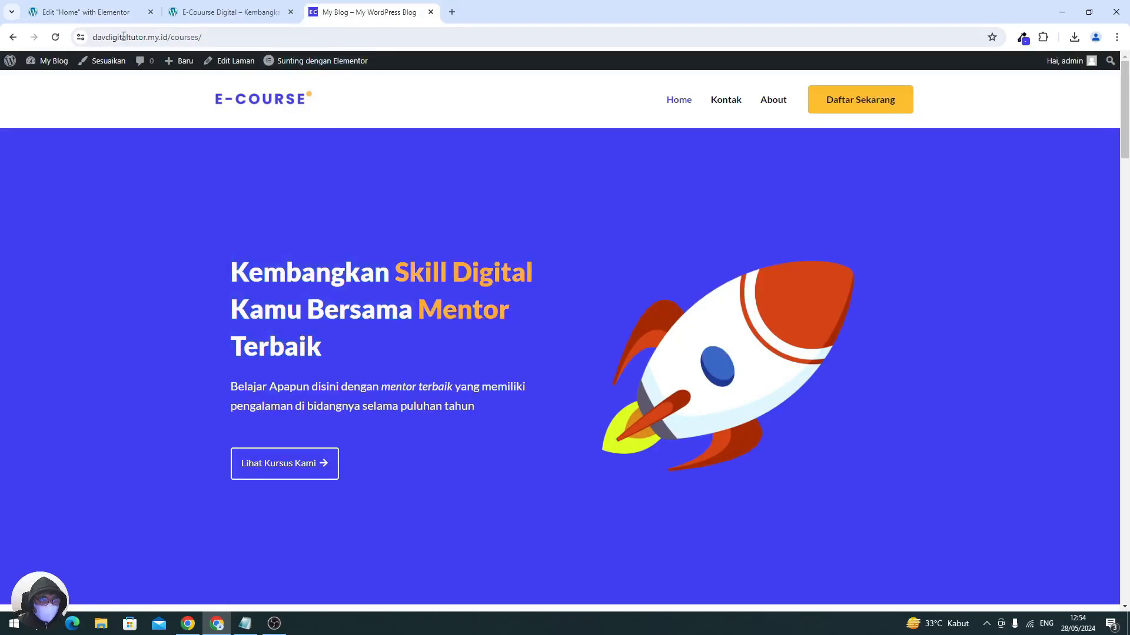
click(114, 18)
click(110, 327)
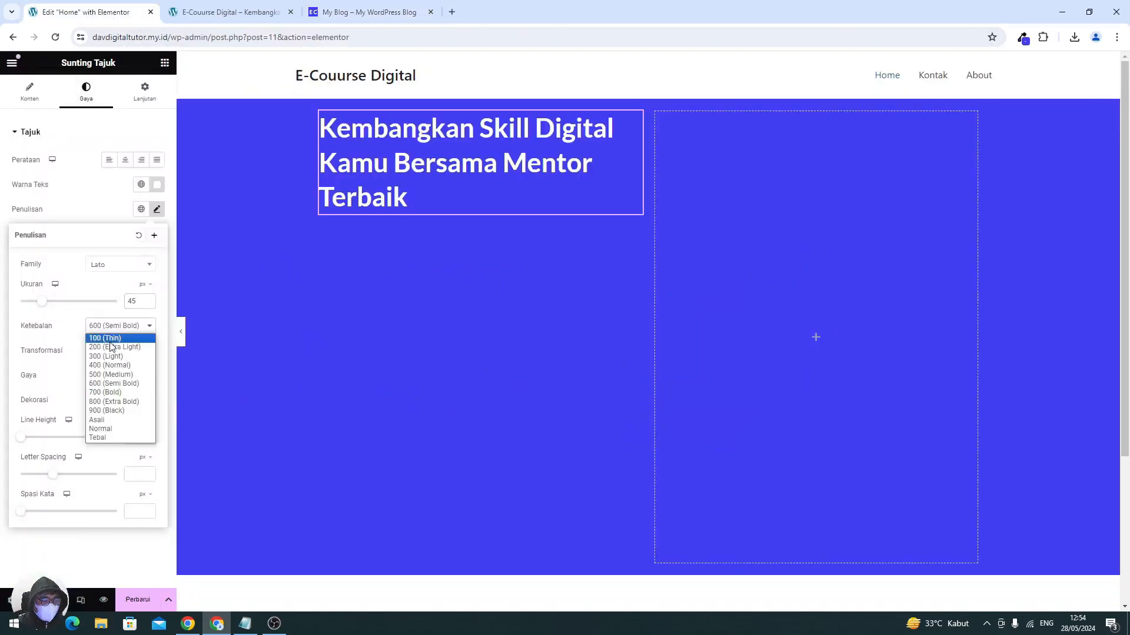
click(110, 393)
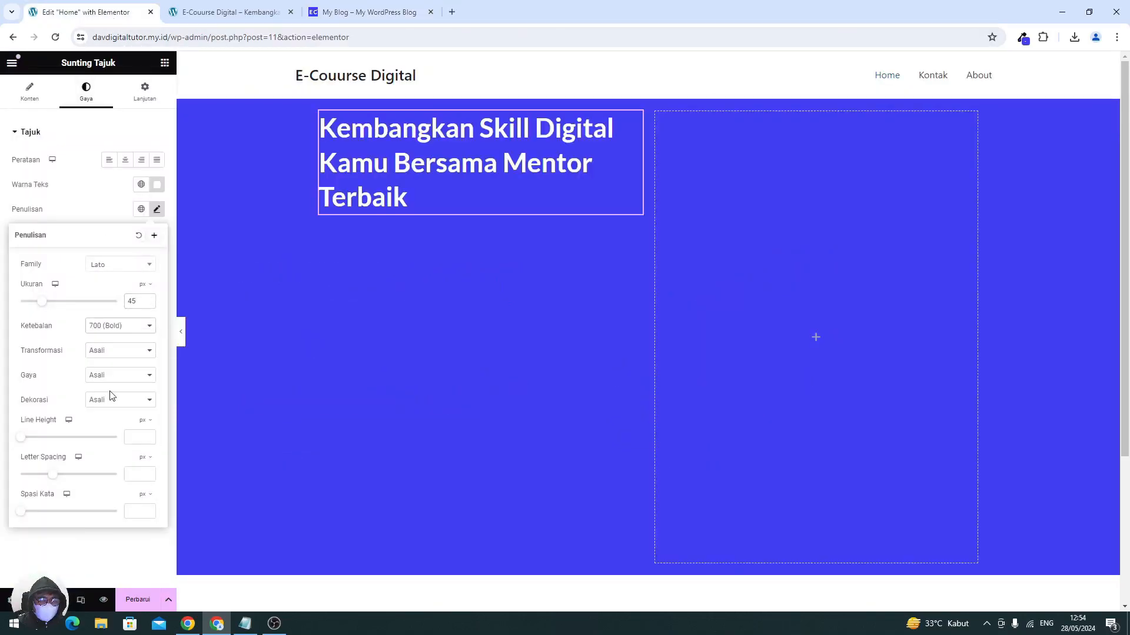
click(107, 326)
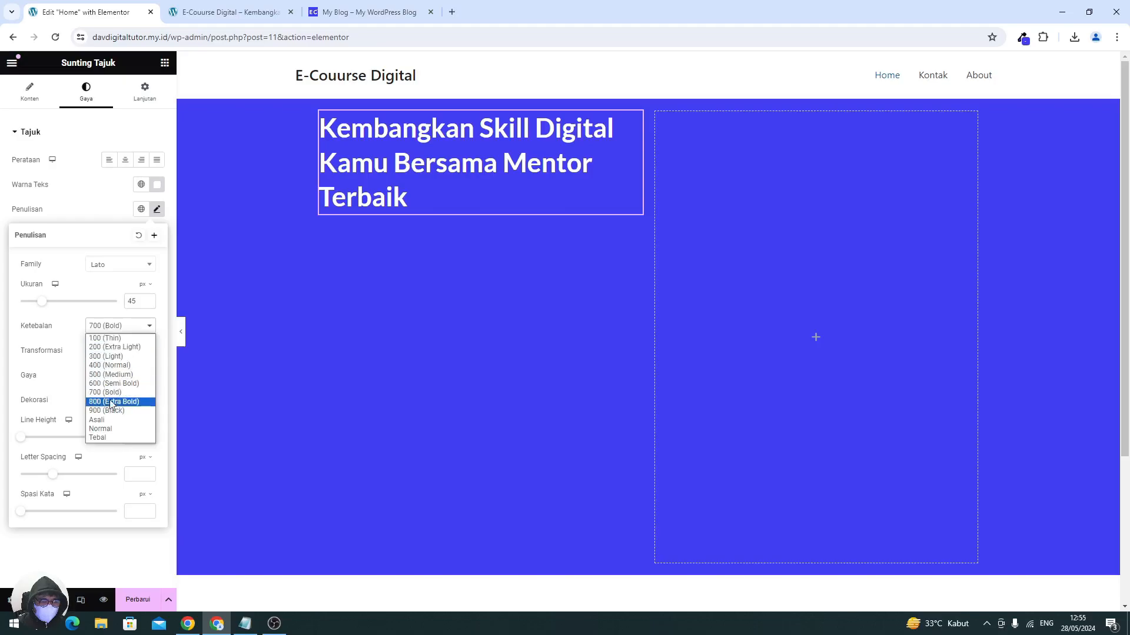
click(110, 402)
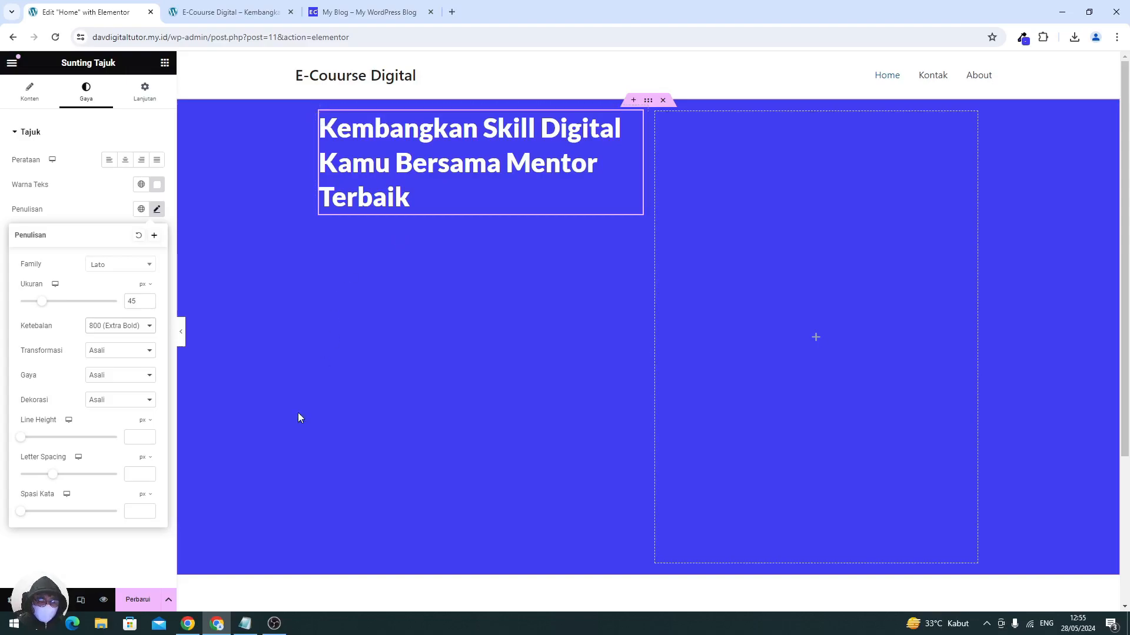
click(142, 600)
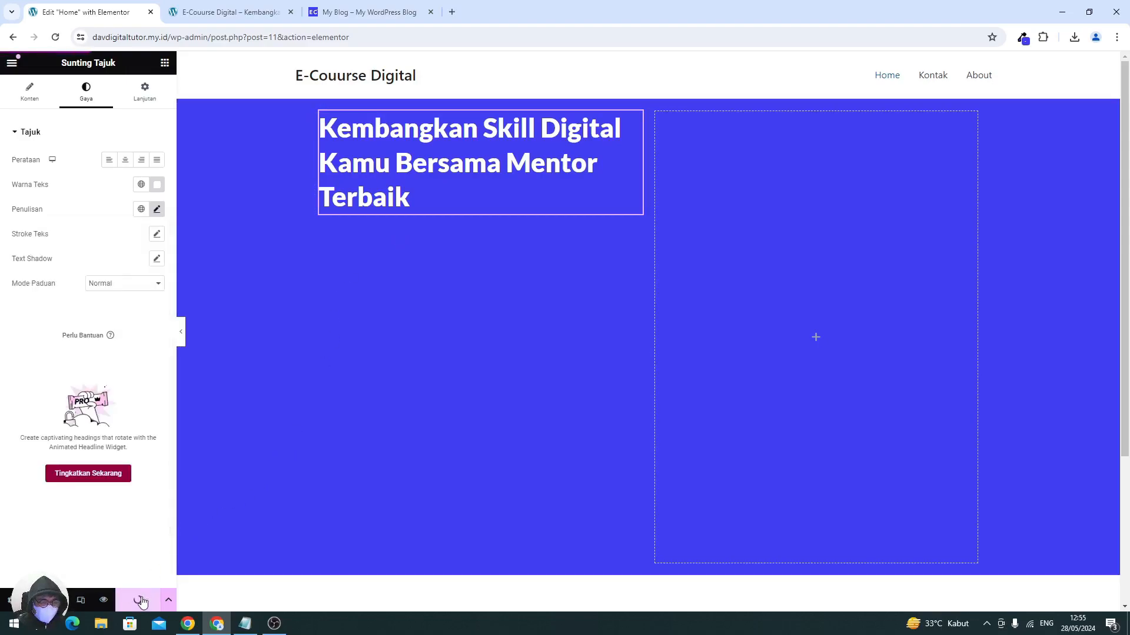
- Bring up the colour picker on the example e-course page and copy its current hex value 423ef3
click(31, 94)
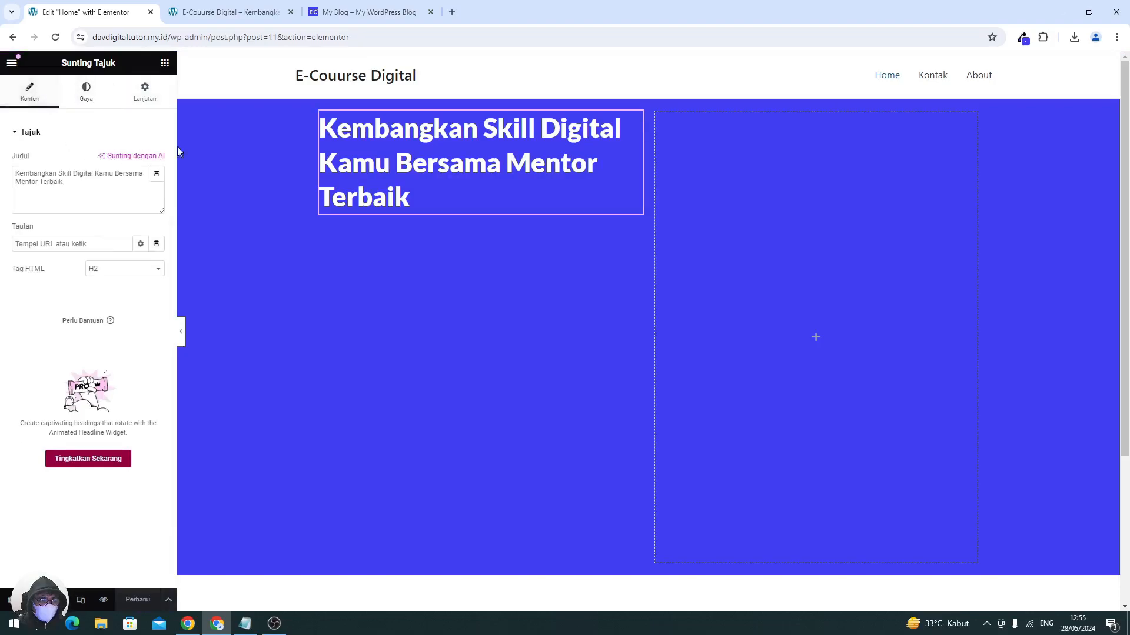
click(348, 15)
drag(390, 274, 500, 275)
click(501, 275)
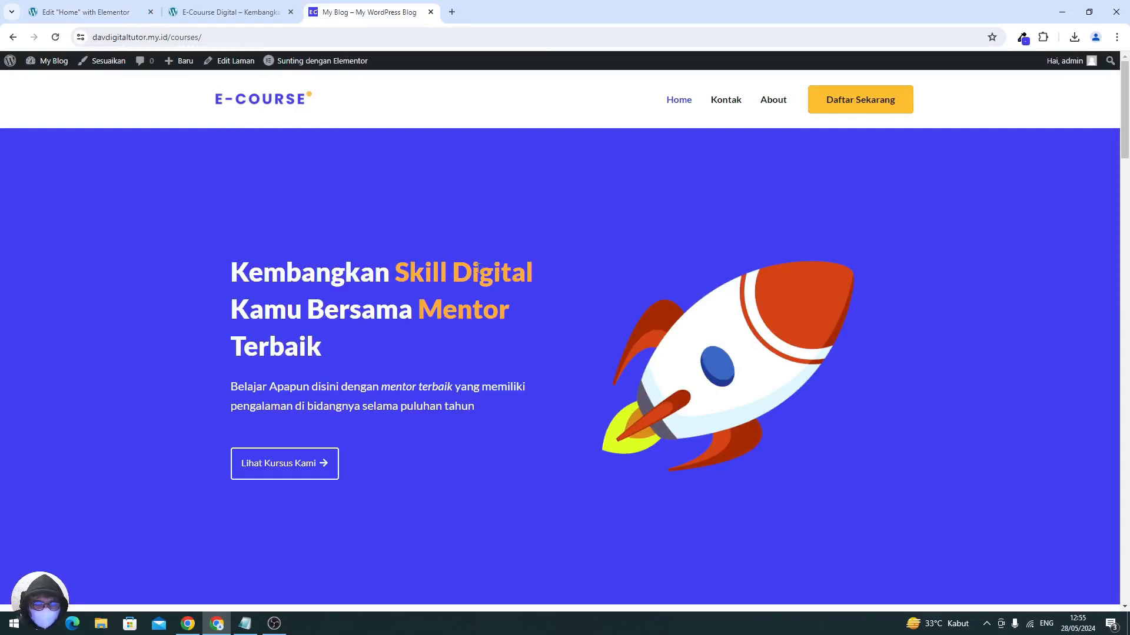
double_click(477, 310)
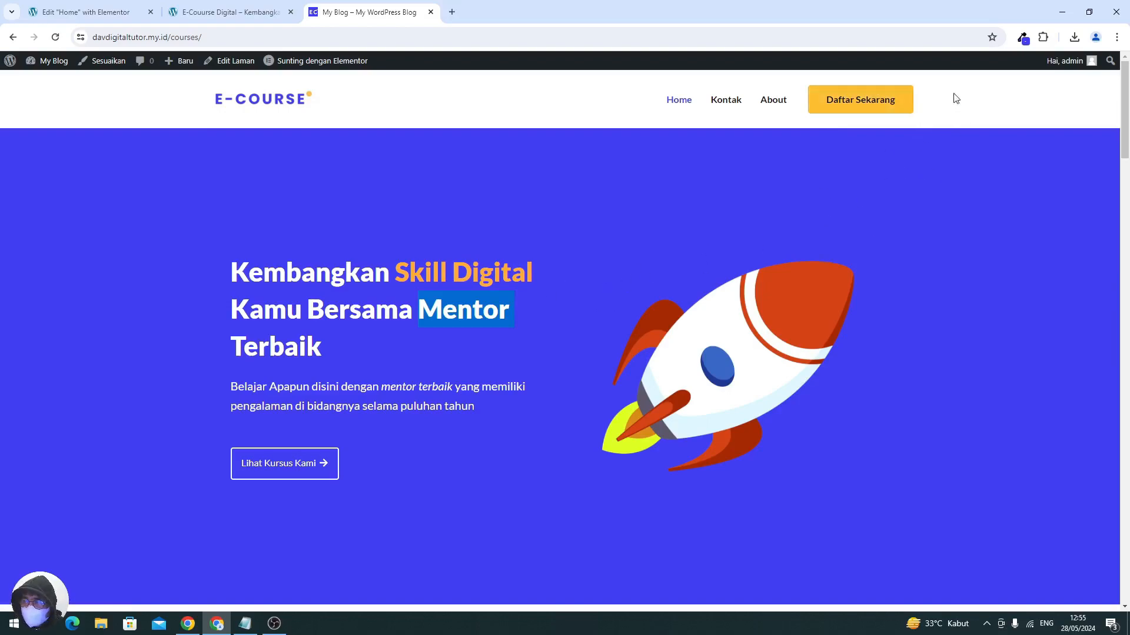
click(1022, 38)
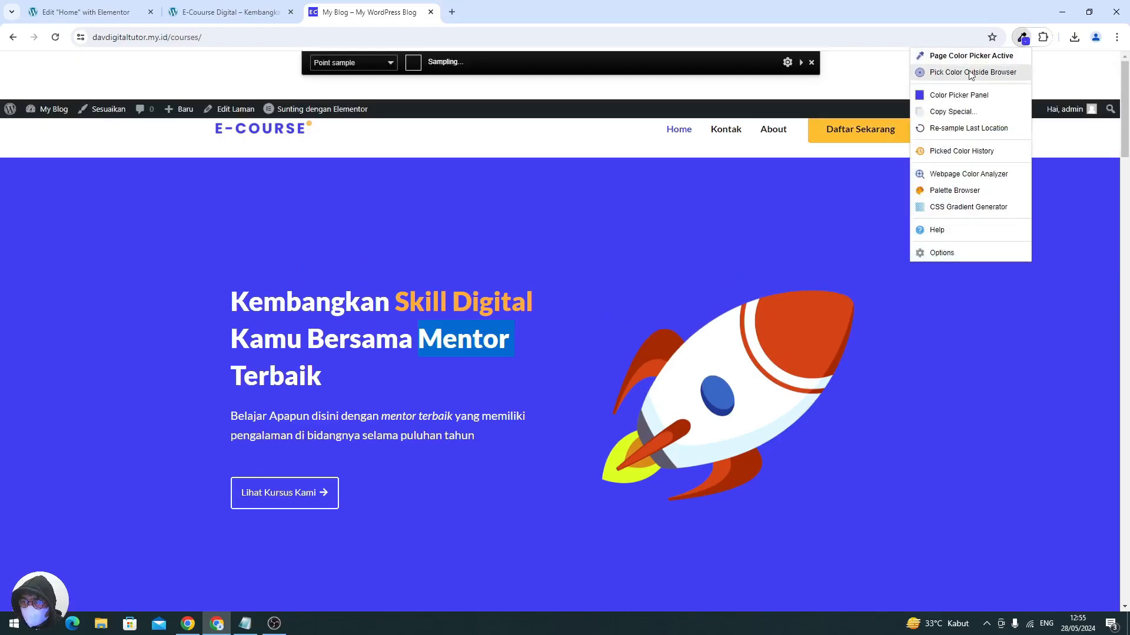
click(950, 96)
click(913, 219)
double_click(914, 219)
key(ctrl+c)
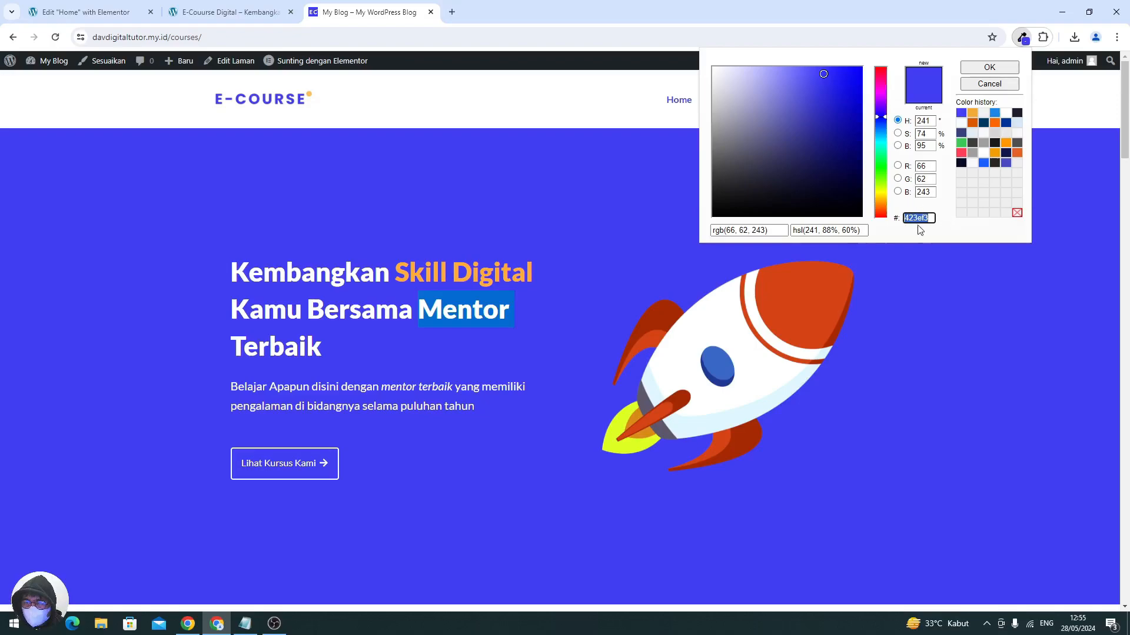
- In the hero heading's title on the Home page, wrap "Skill Digital" in a font tag with the copied colour, color="423ef3"
click(89, 23)
click(125, 188)
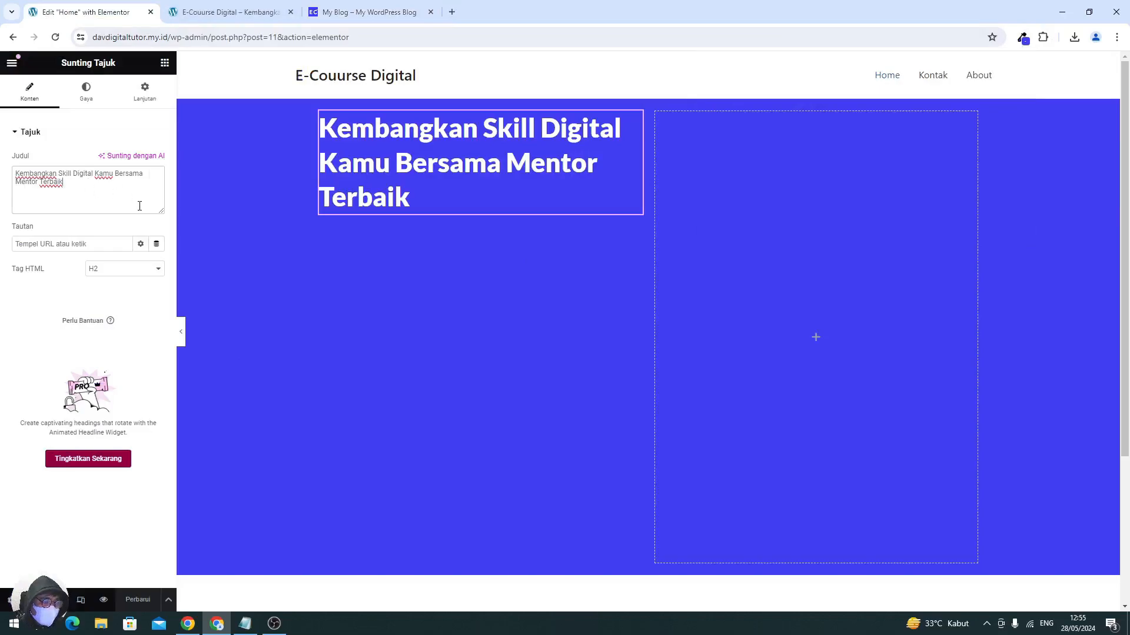
key(ctrl+plus)
key(ctrl+plus)
key(ctrl+plus)
key(ctrl+plus)
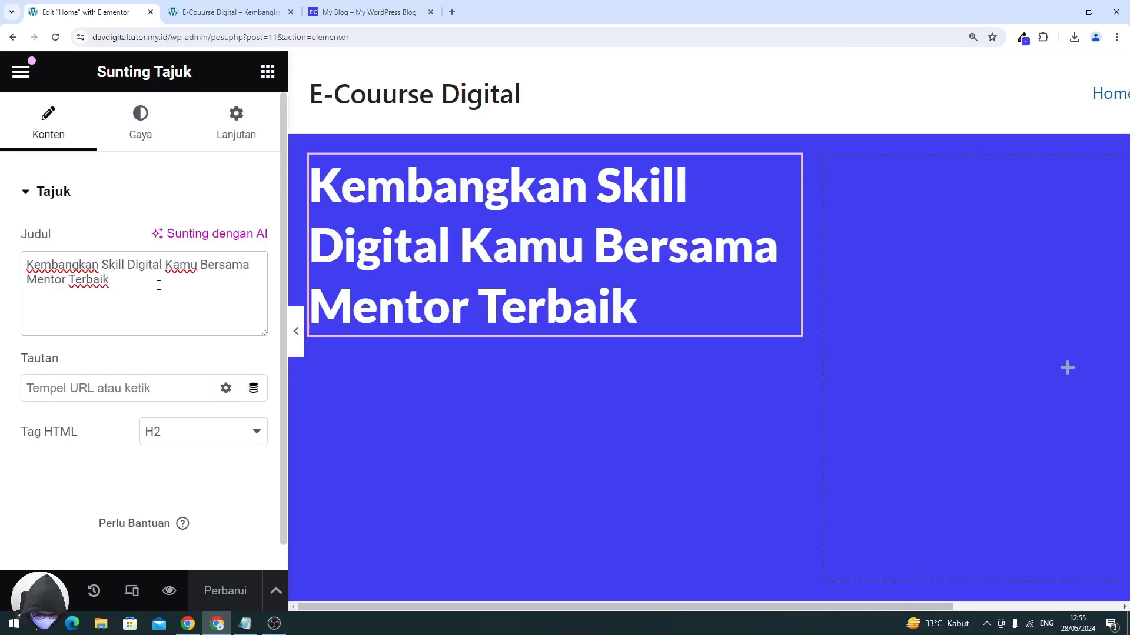
text(<font color)
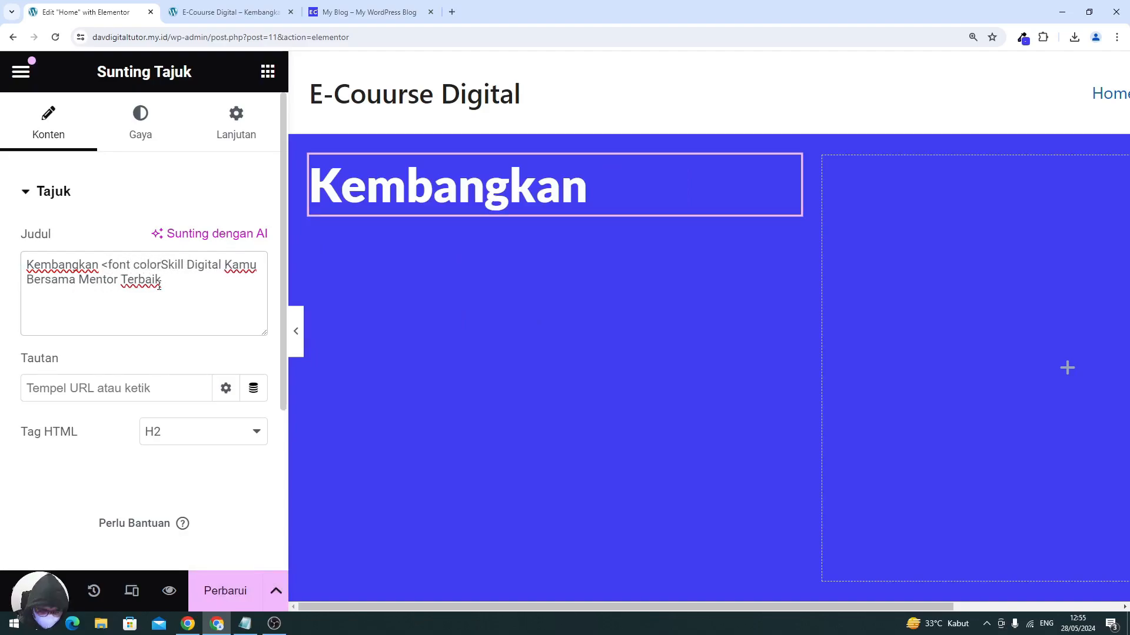
text(=")
key(ctrl+v)
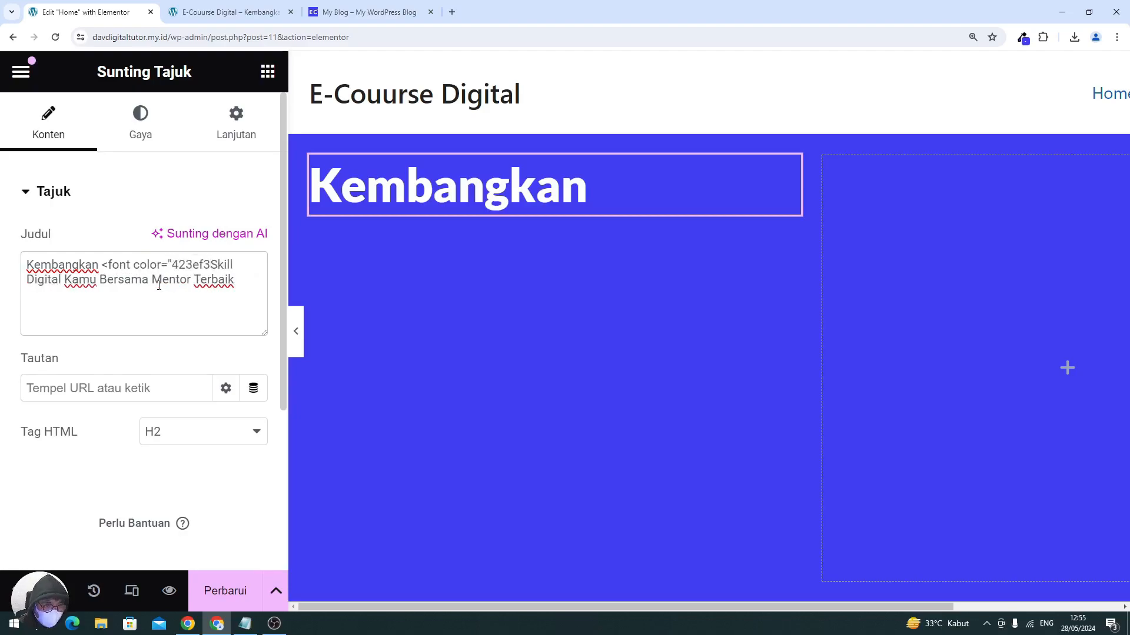
text(@)
key(BackSpace)
text(">)
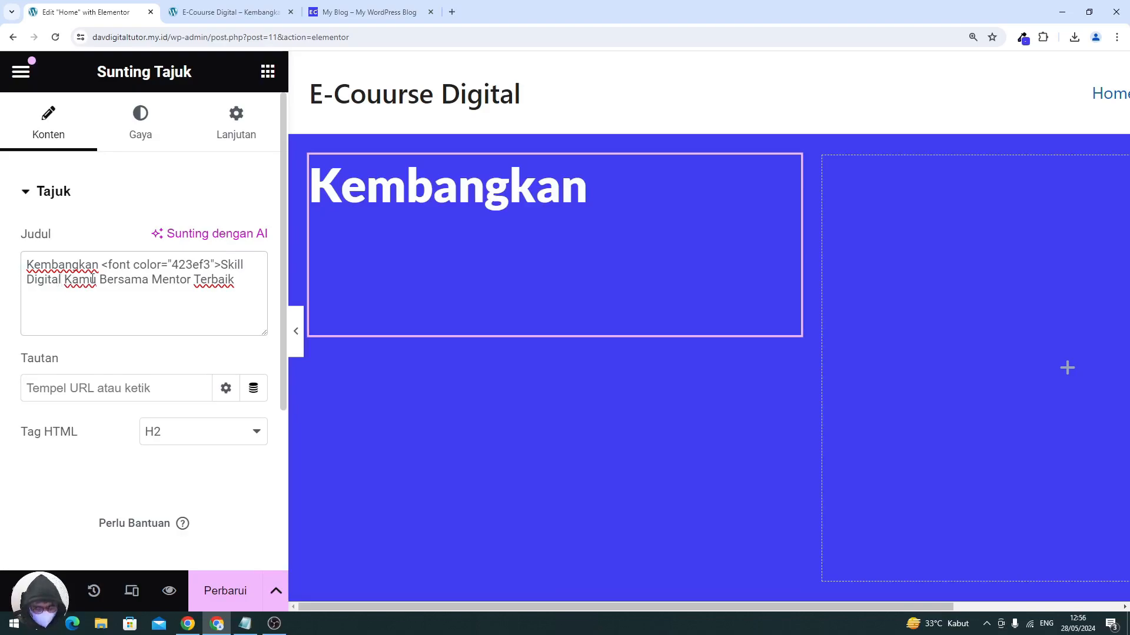
text(</font>)
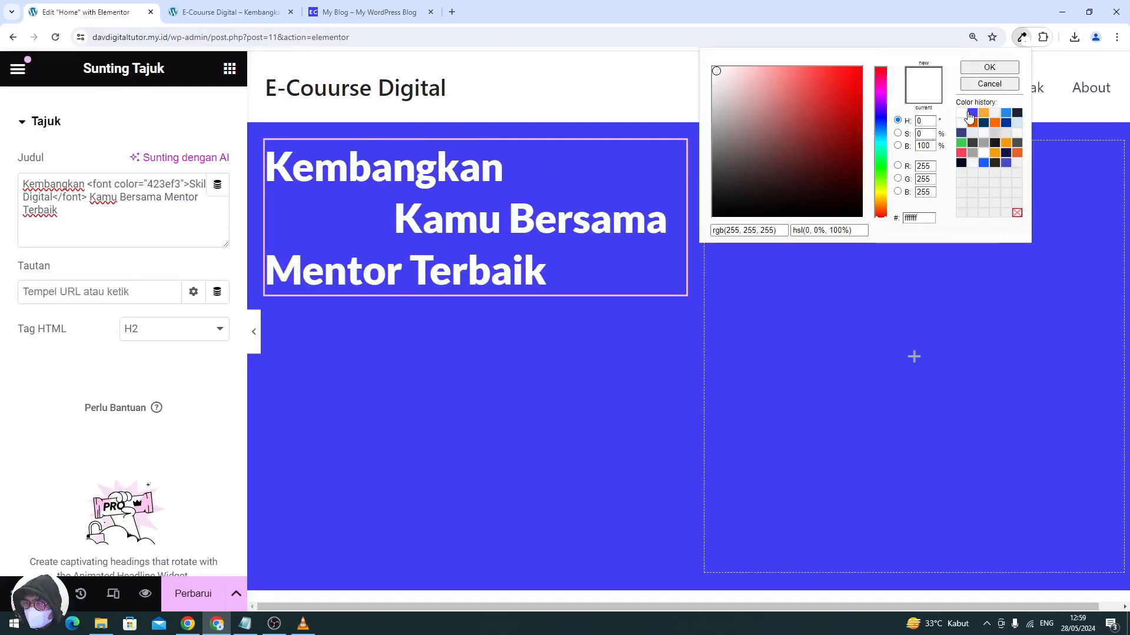
- Pick the orange swatch from the colour picker's history and copy its hex value f3ac37
click(972, 114)
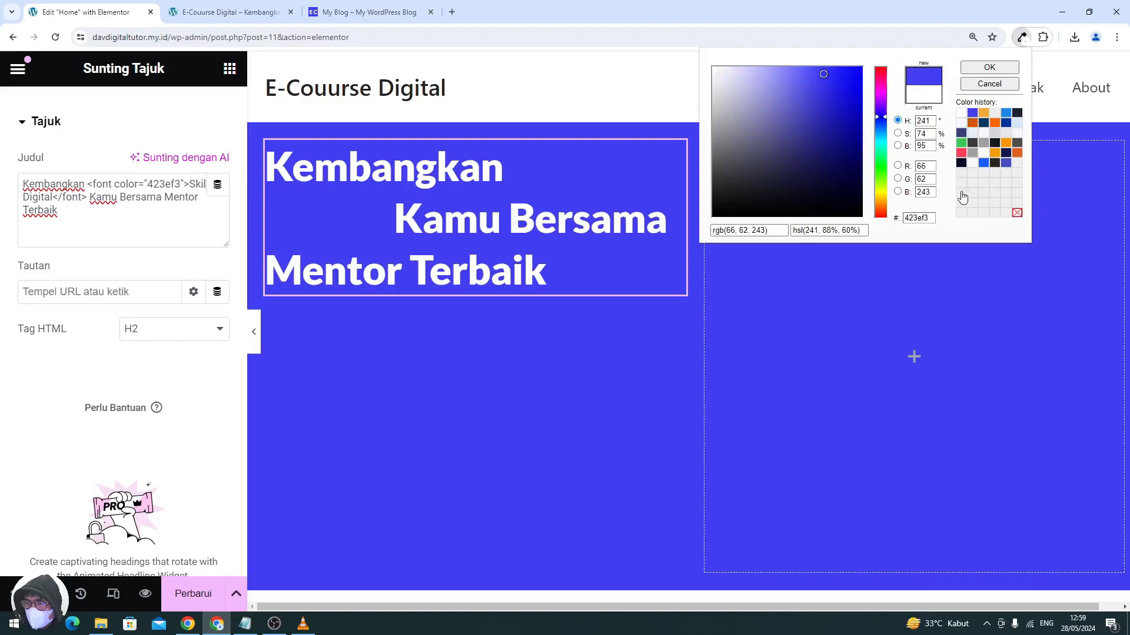
click(931, 218)
double_click(930, 218)
click(983, 114)
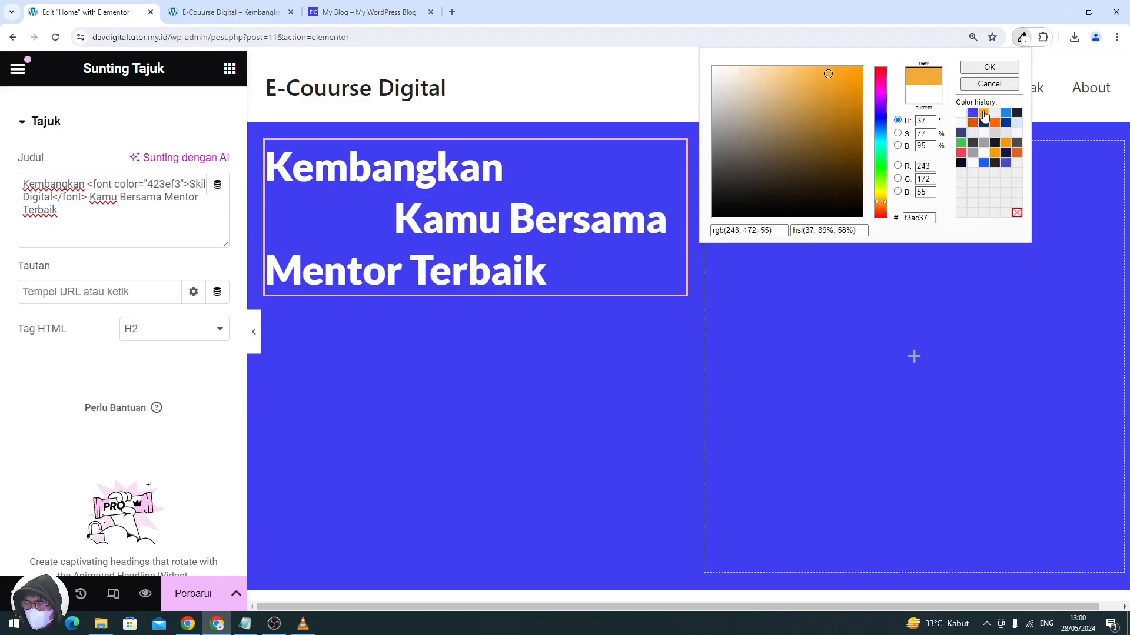
drag(932, 218, 896, 221)
key(ctrl+c)
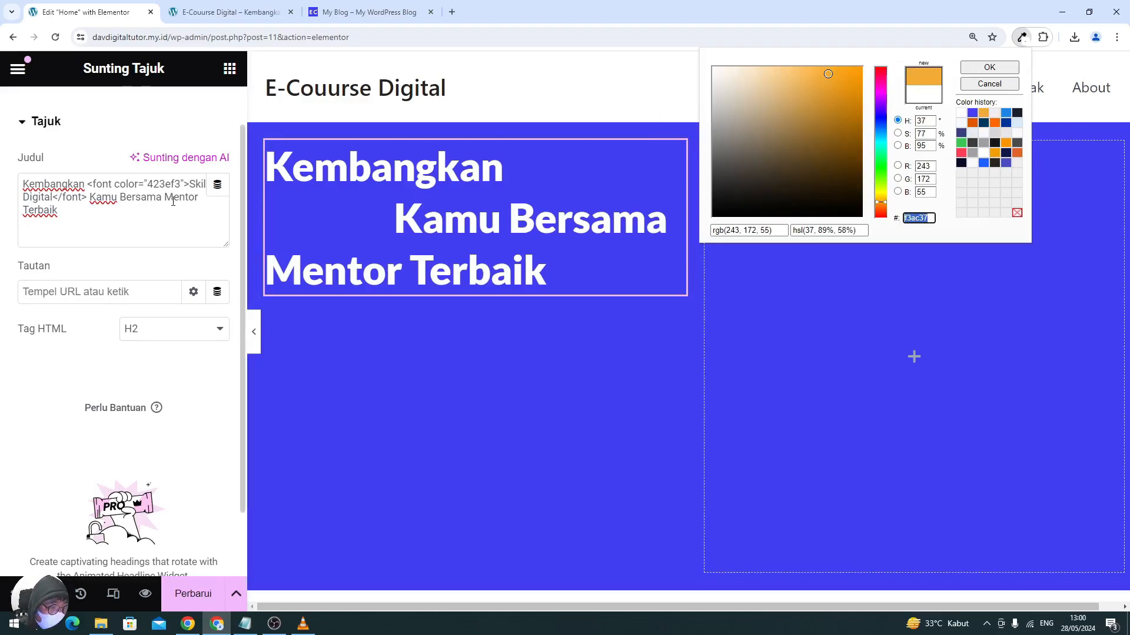
- Replace the colour value in the heading's font tag with f3ac37, and update the page
click(180, 184)
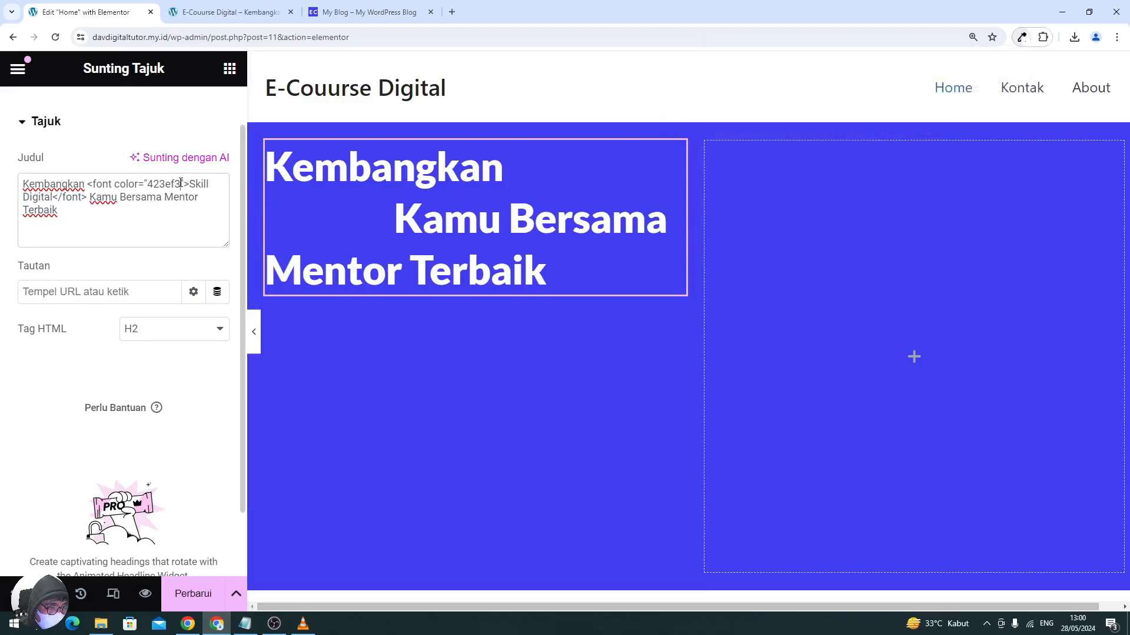
key(BackSpace)
key(BackSpace)
key(BackSpace)
key(BackSpace)
key(BackSpace)
key(BackSpace)
key(ctrl+v)
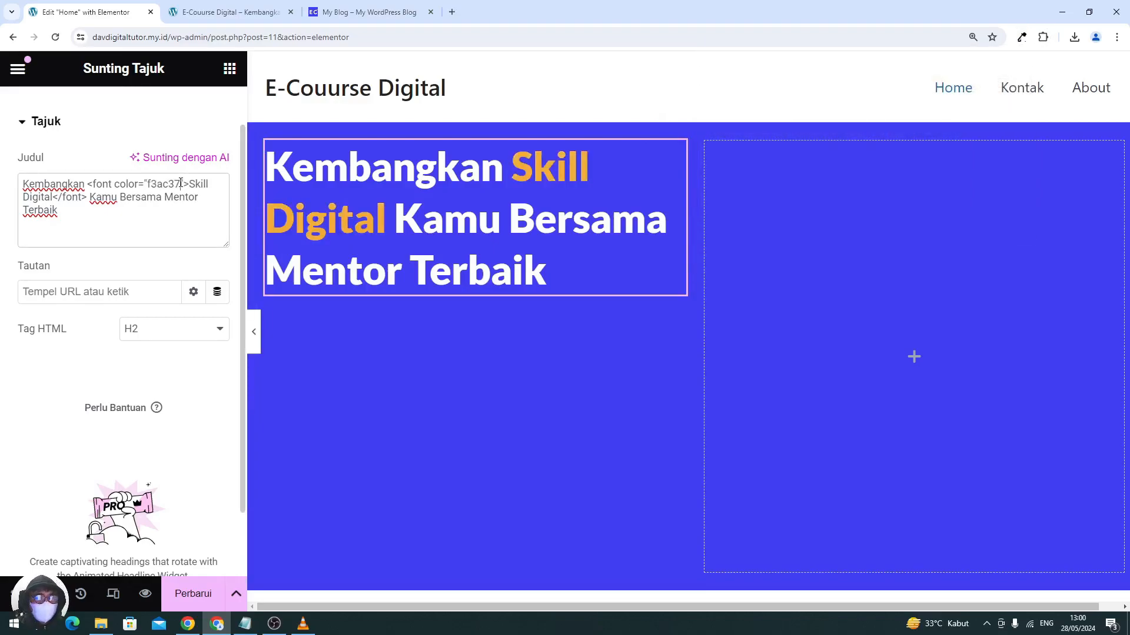
key(ctrl+minus)
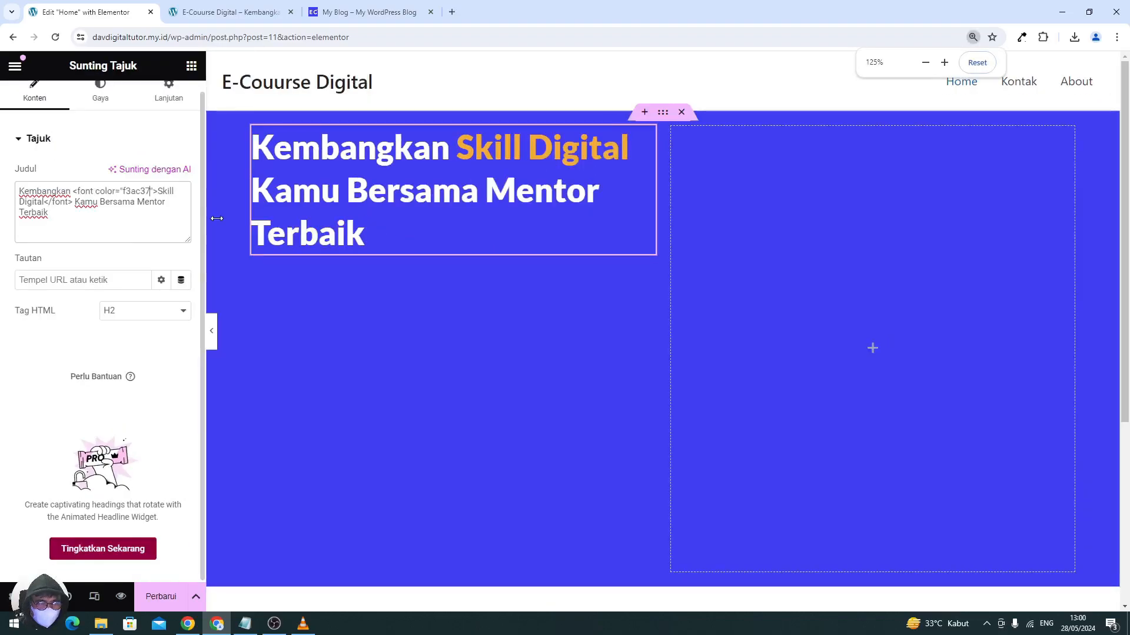
key(ctrl+minus)
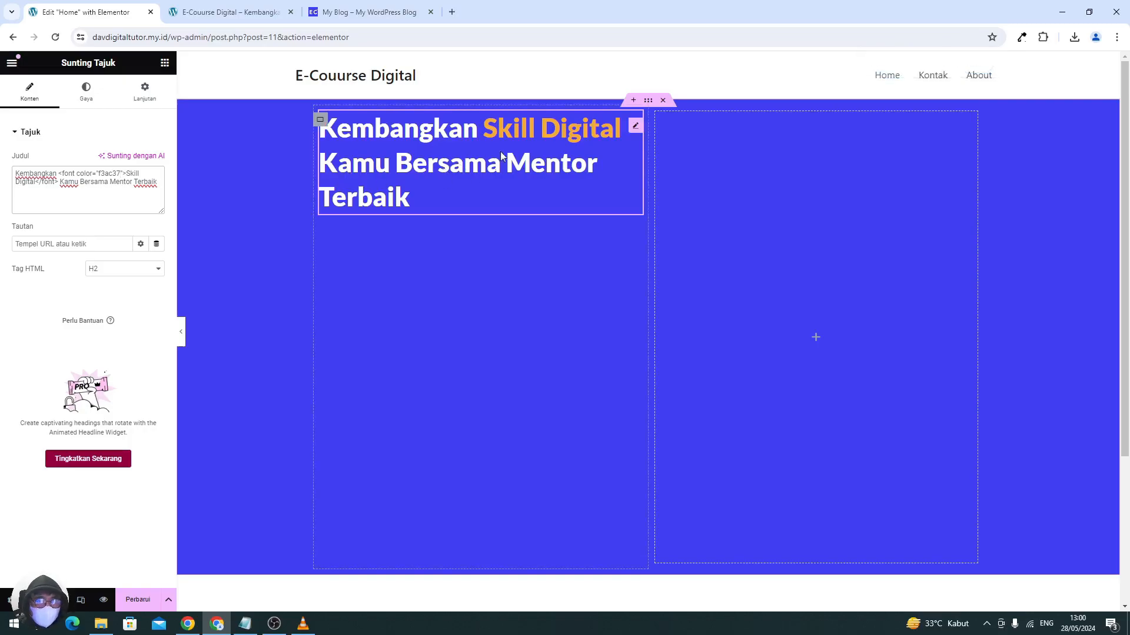
click(274, 624)
click(275, 627)
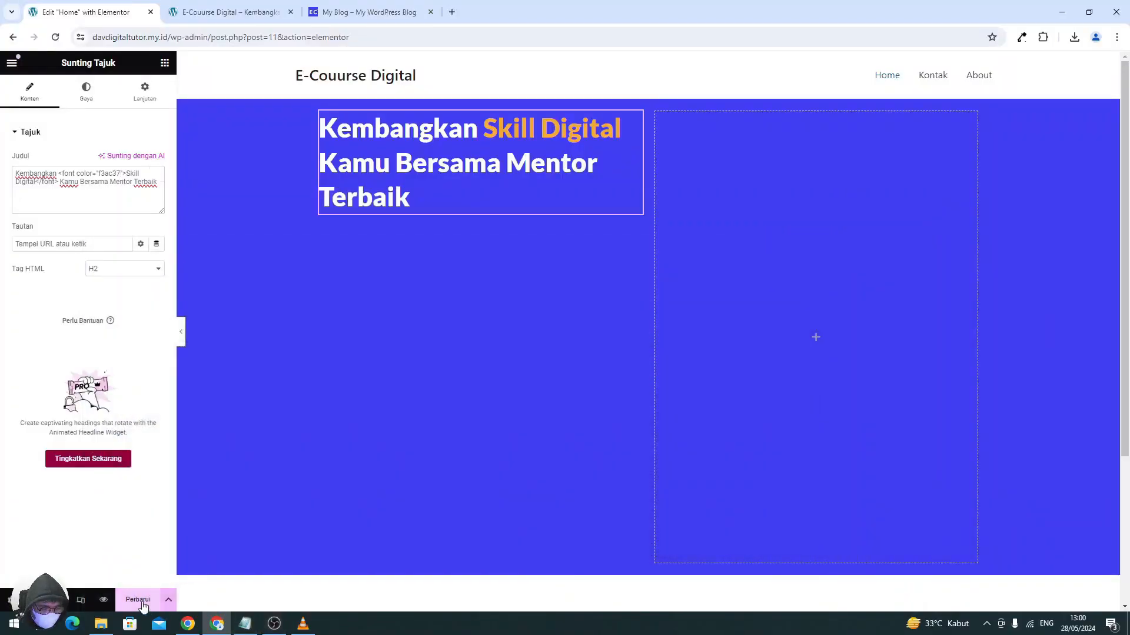
- Add a text editor widget below the hero heading and fill it with the example page's "Belajar Apapun disini dengan mentor terbaik" paragraph
click(164, 63)
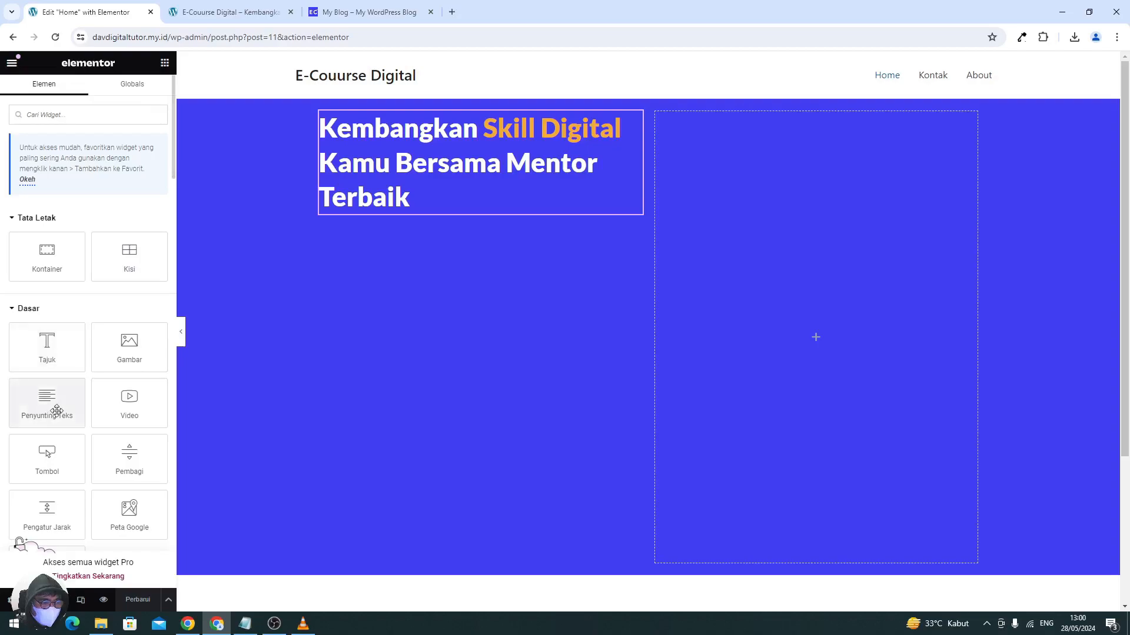
drag(55, 397, 369, 198)
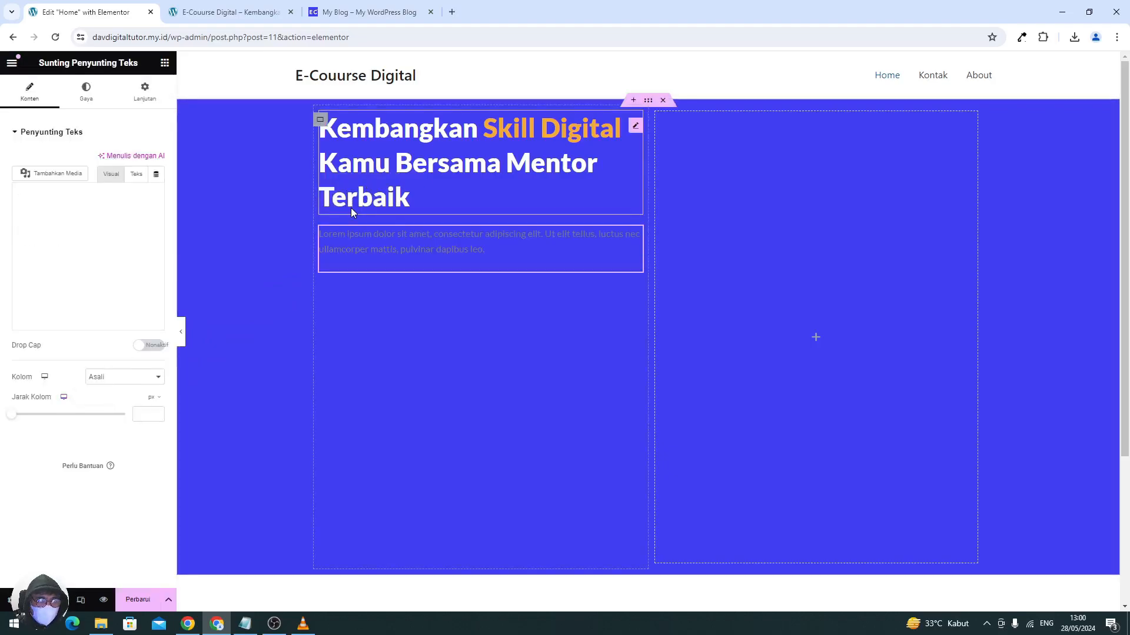
click(360, 12)
scroll(246, 337, down, 2)
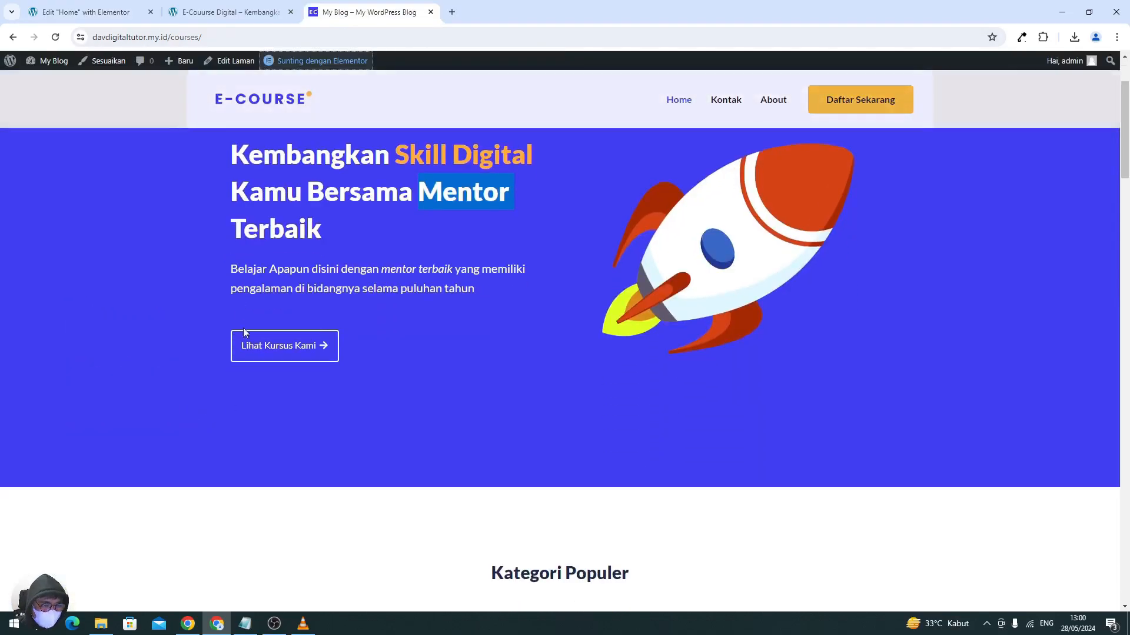
drag(225, 266, 485, 282)
key(ctrl+c)
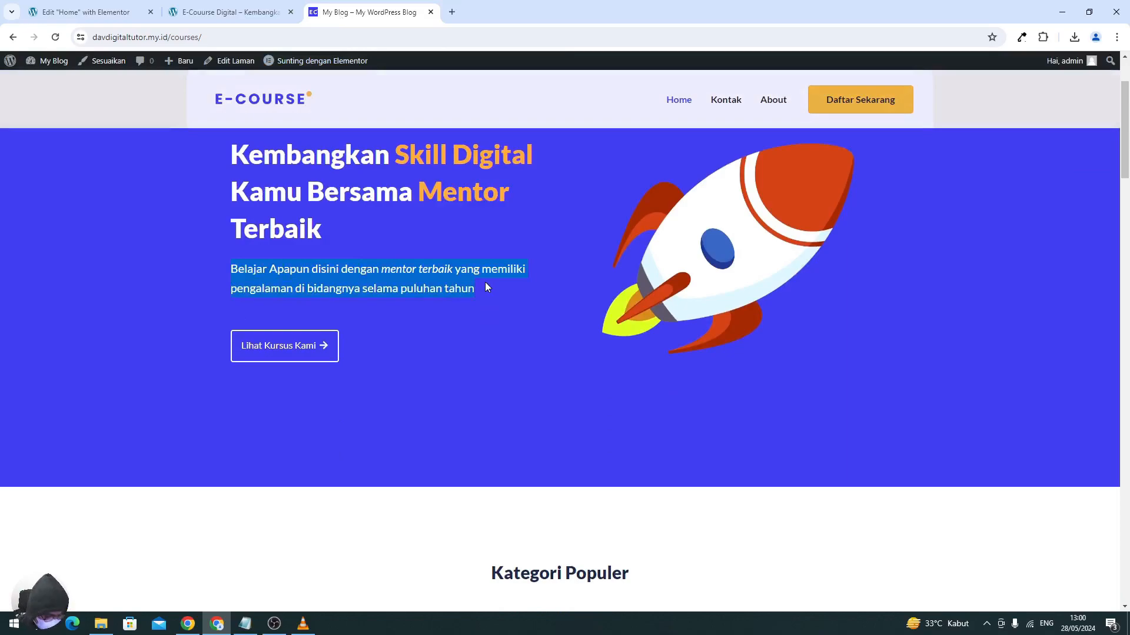
click(88, 12)
triple_click(90, 297)
key(ctrl+v)
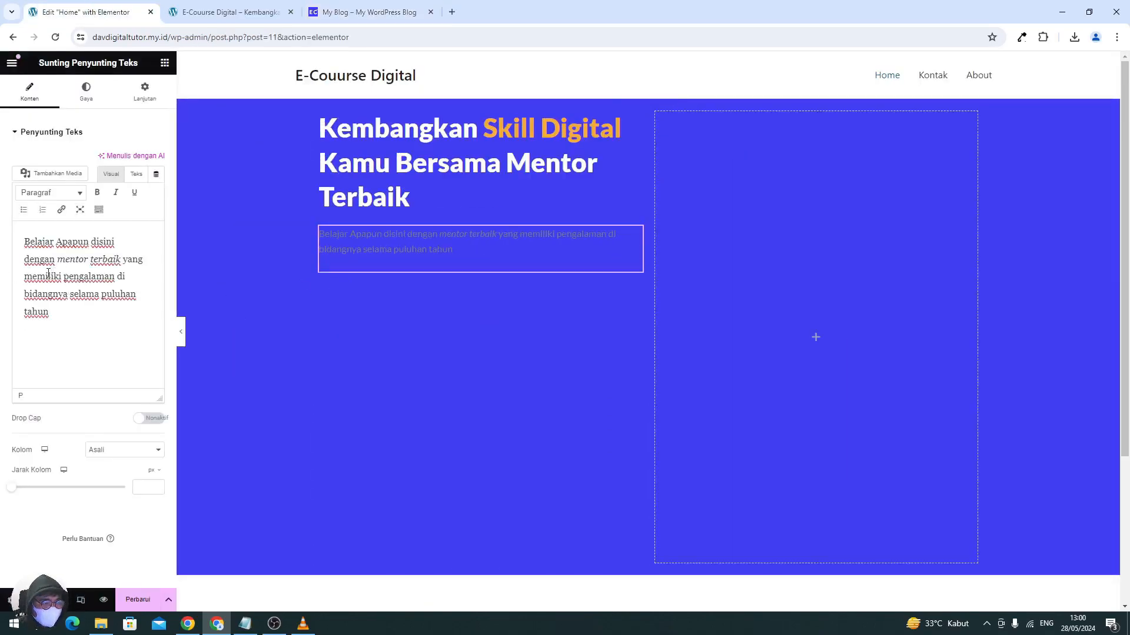
- Set the hero paragraph's text colour to white
click(93, 102)
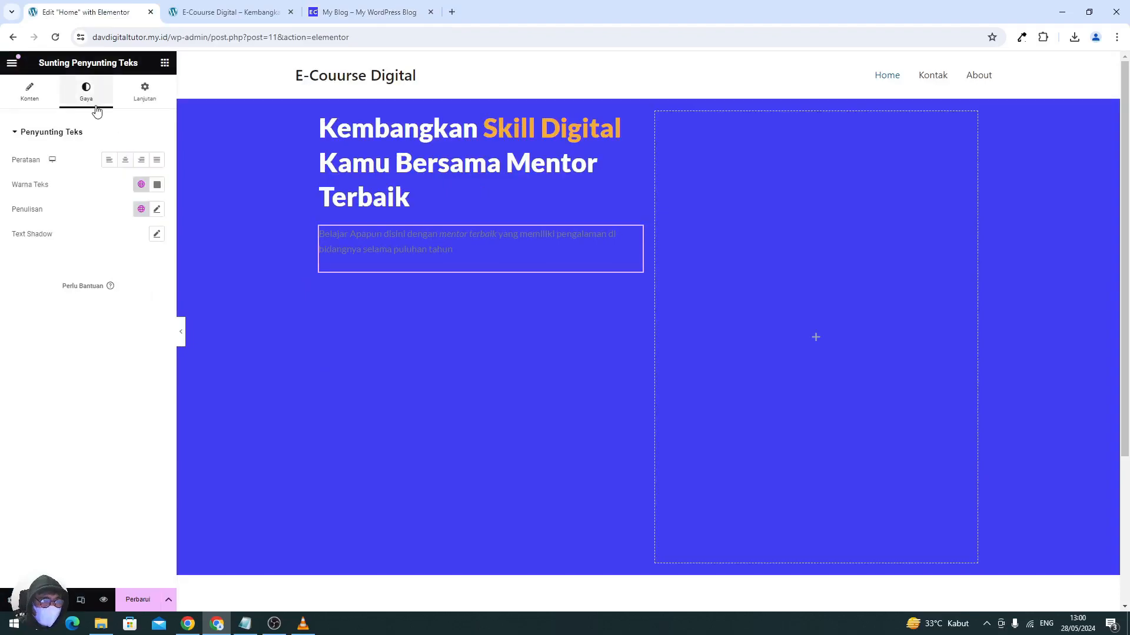
click(157, 186)
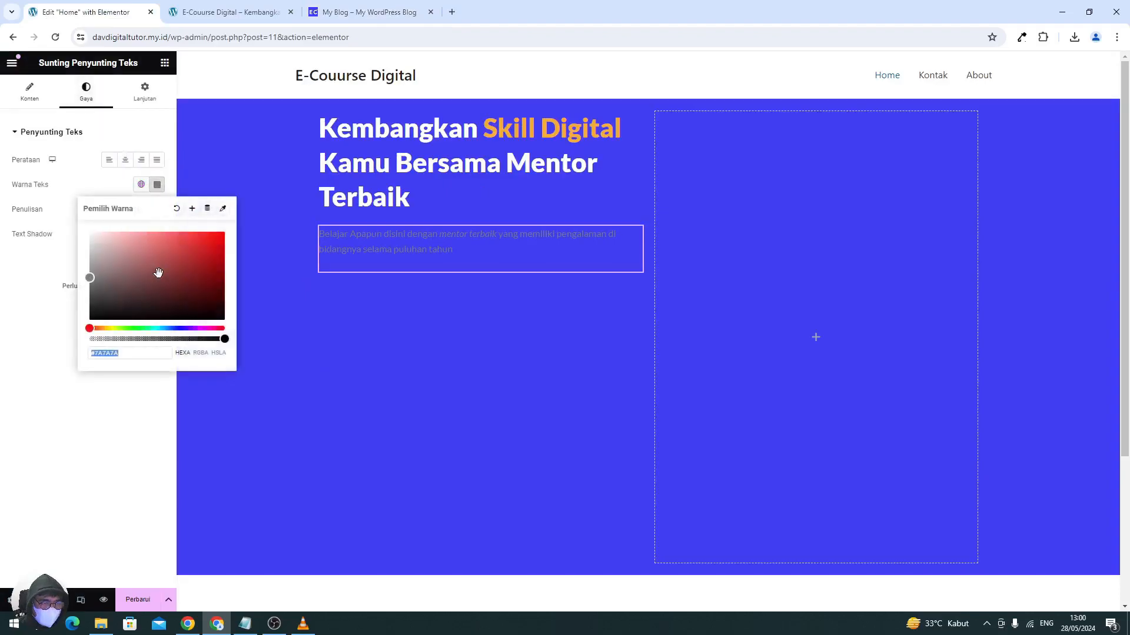
drag(154, 263, 44, 205)
click(44, 209)
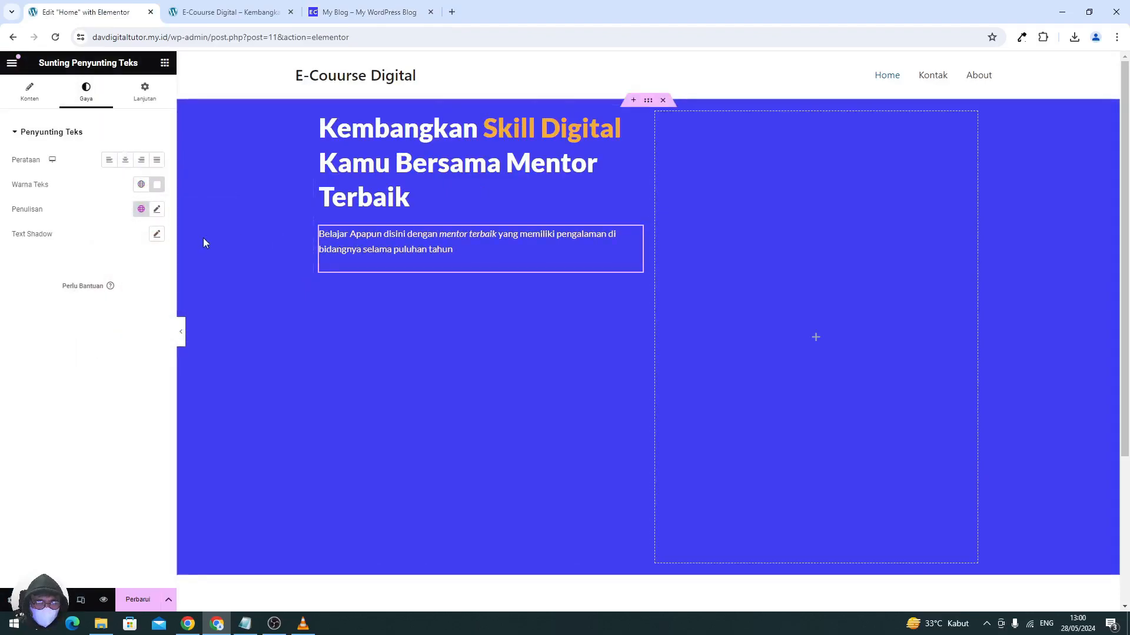
- Set the hero paragraph's font size to 17 px and its weight to 500 (Medium)
click(157, 210)
text(16)
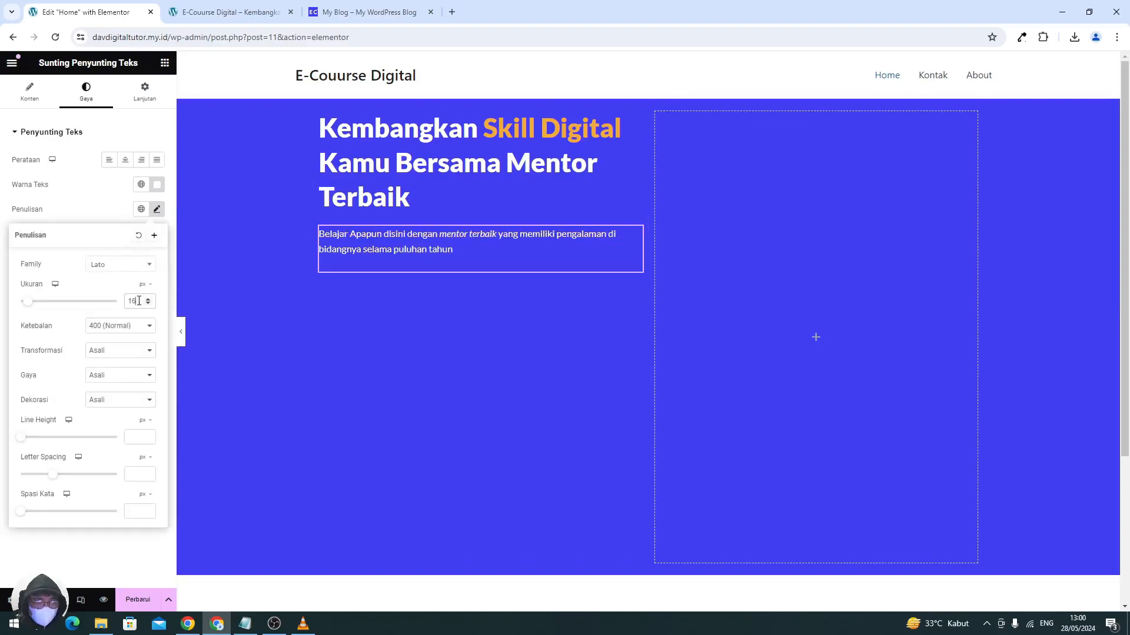
click(148, 298)
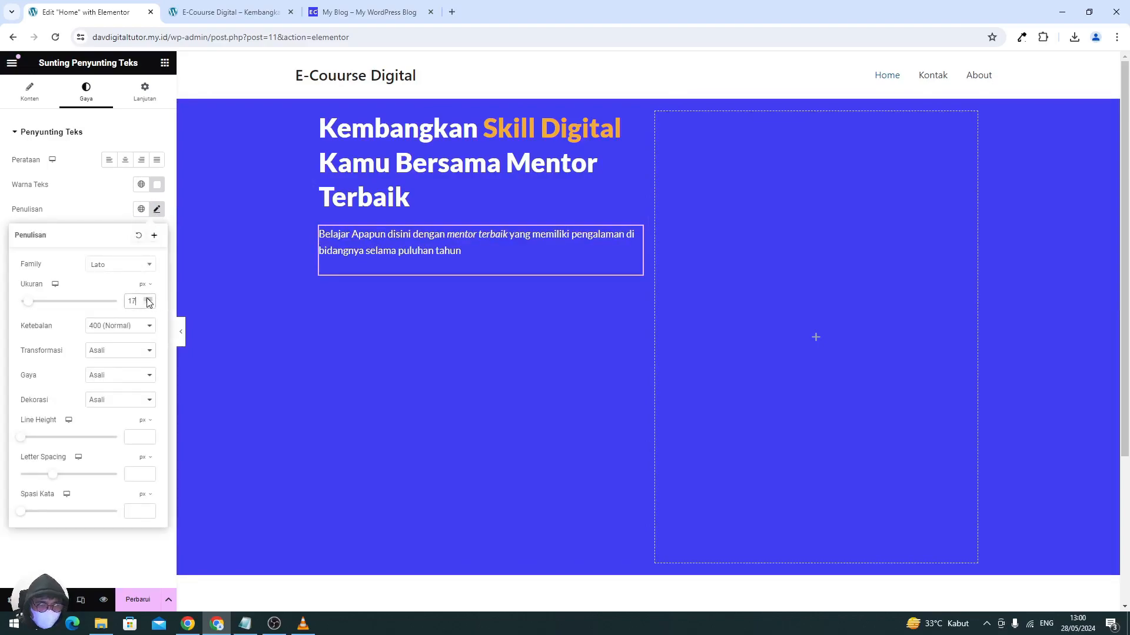
click(118, 327)
click(120, 375)
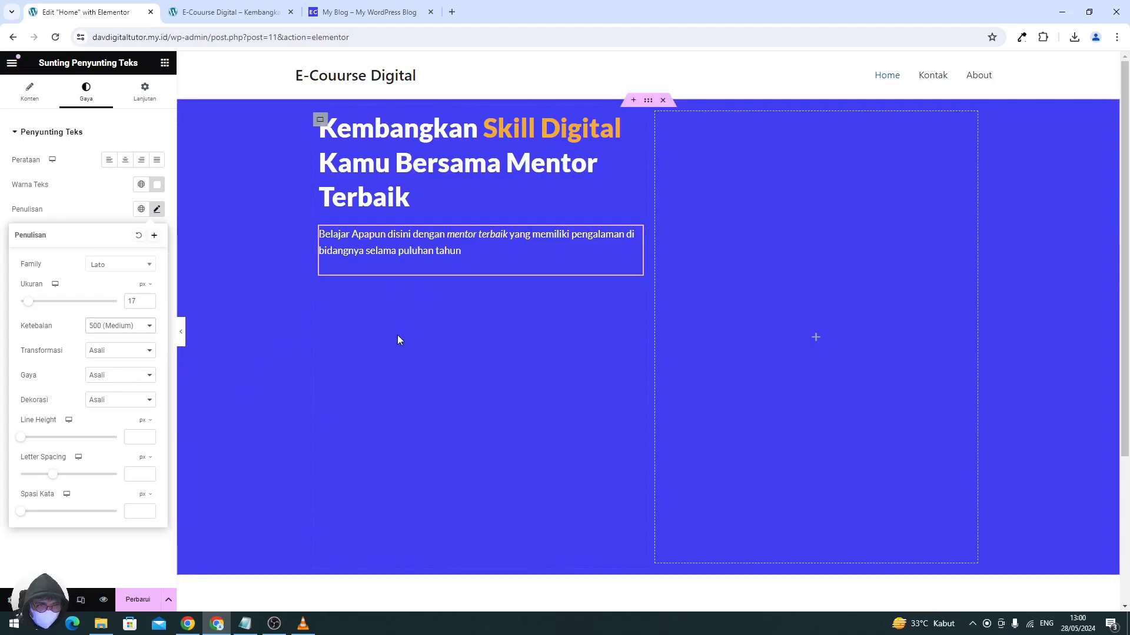
- Add a button widget below the hero paragraph and set its text to "Lihat Kursus"
click(165, 62)
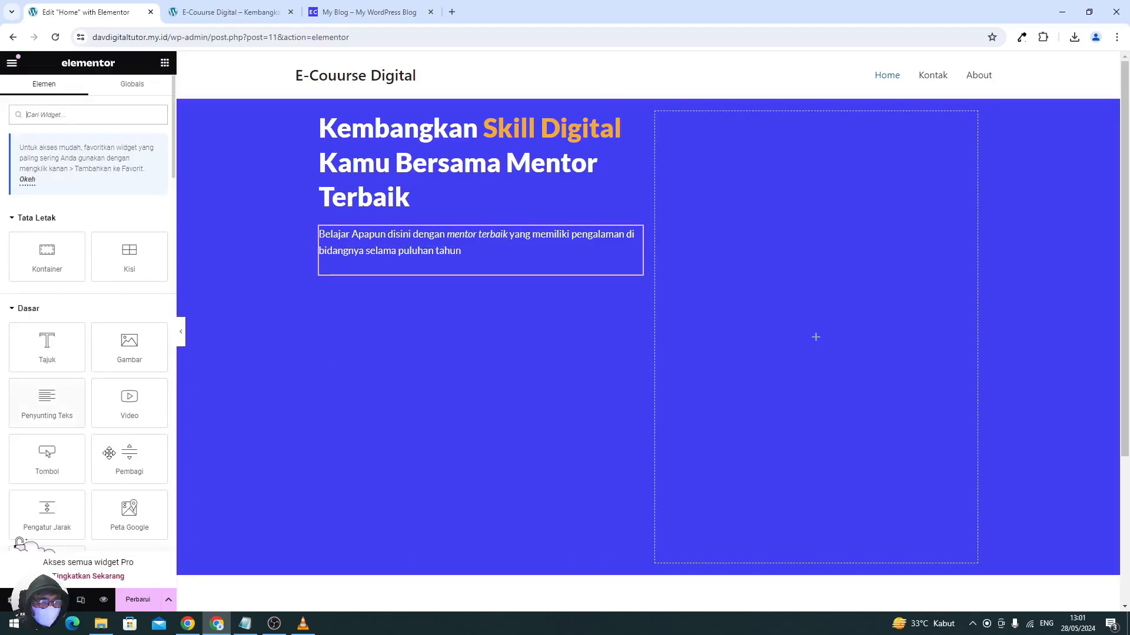
drag(54, 456, 342, 236)
drag(264, 321, 266, 320)
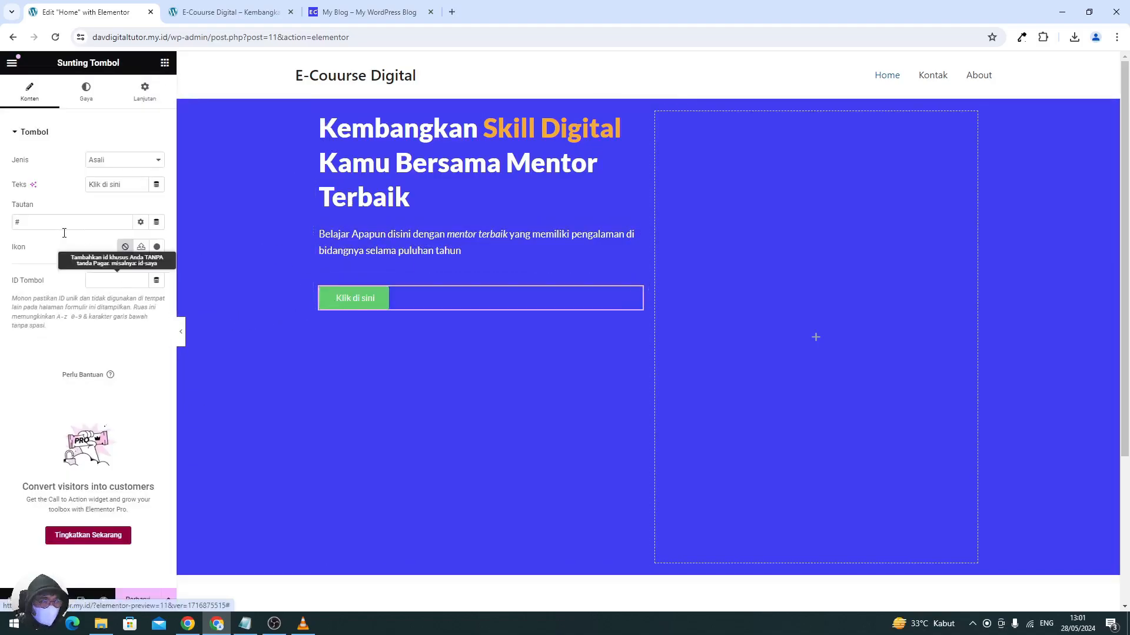
triple_click(100, 184)
text(Lihat Kursus)
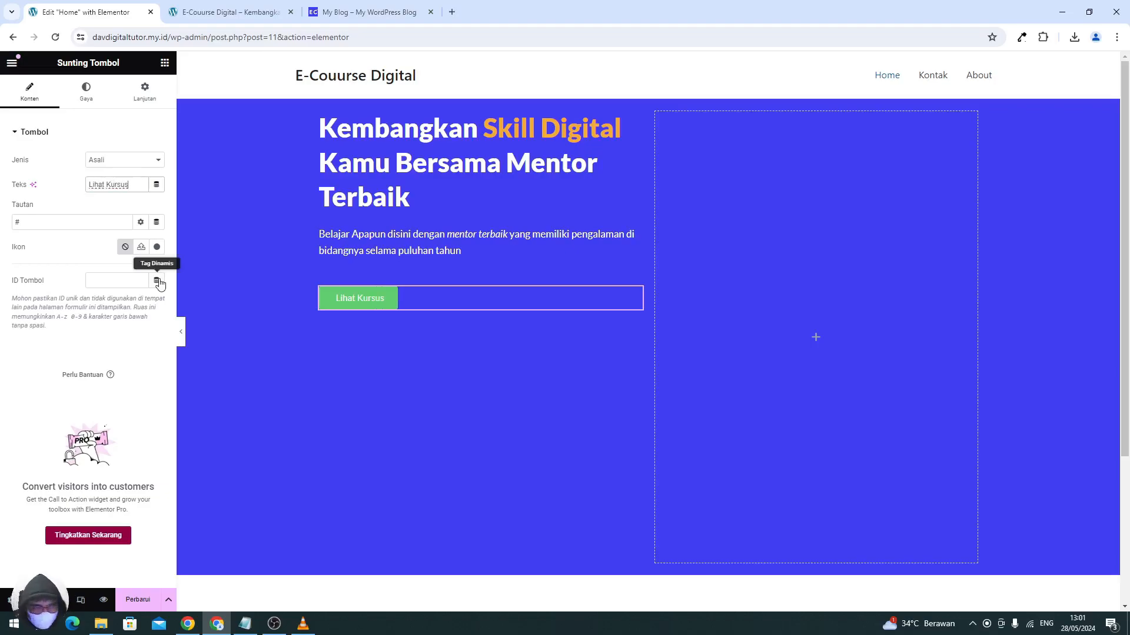
- Open the icon library to choose an icon for the "Lihat Kursus" button
scroll(457, 364, down, 3)
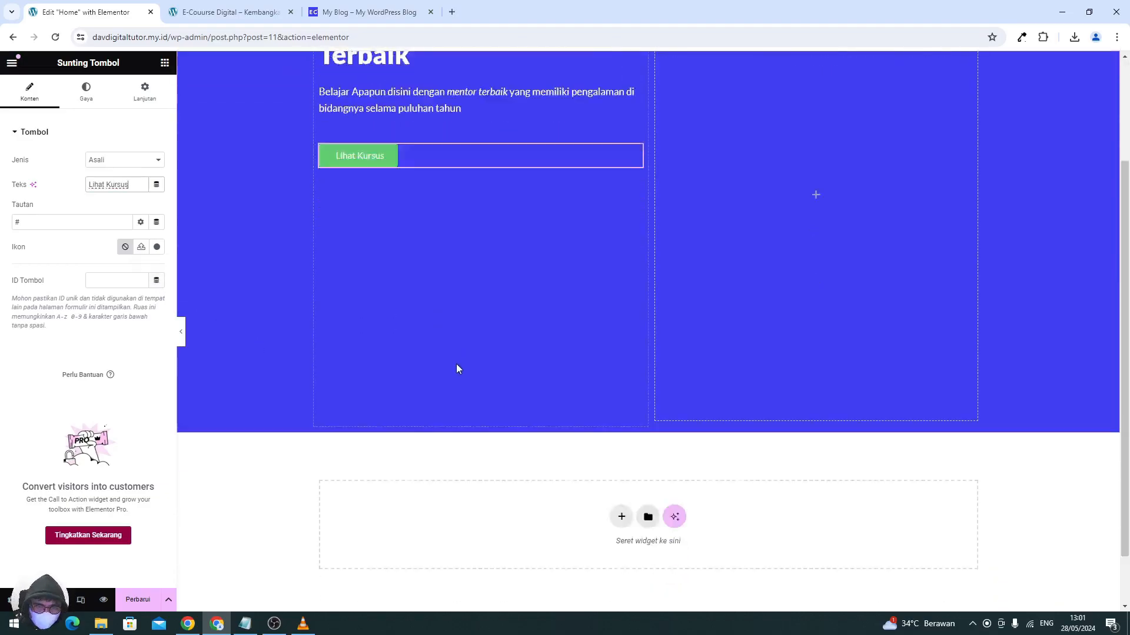
scroll(487, 360, up, 3)
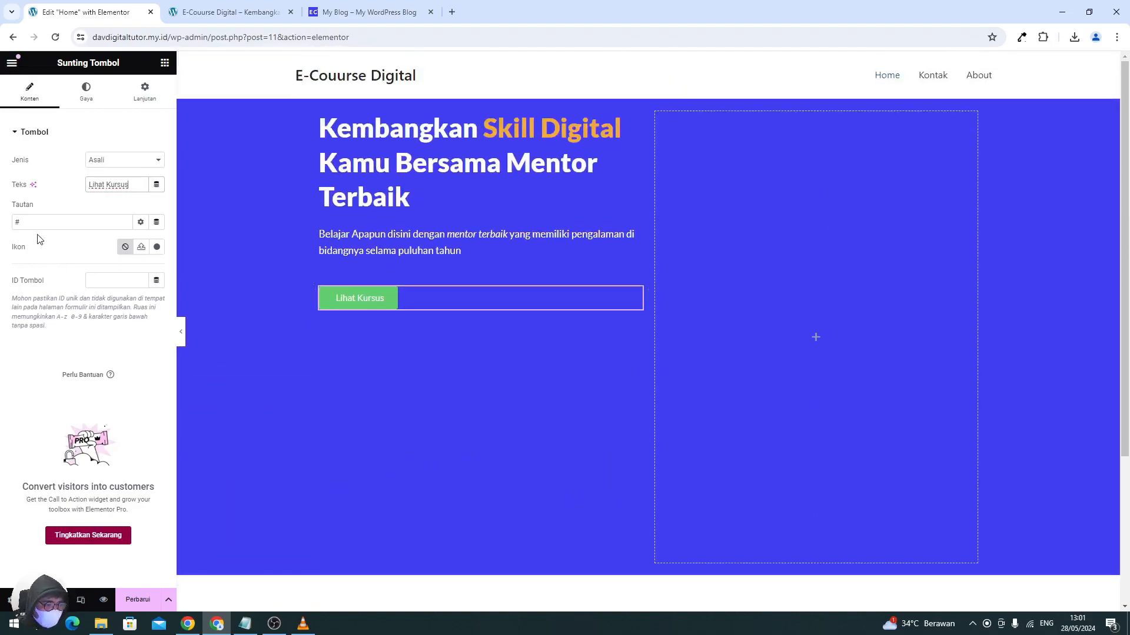
click(48, 219)
click(156, 248)
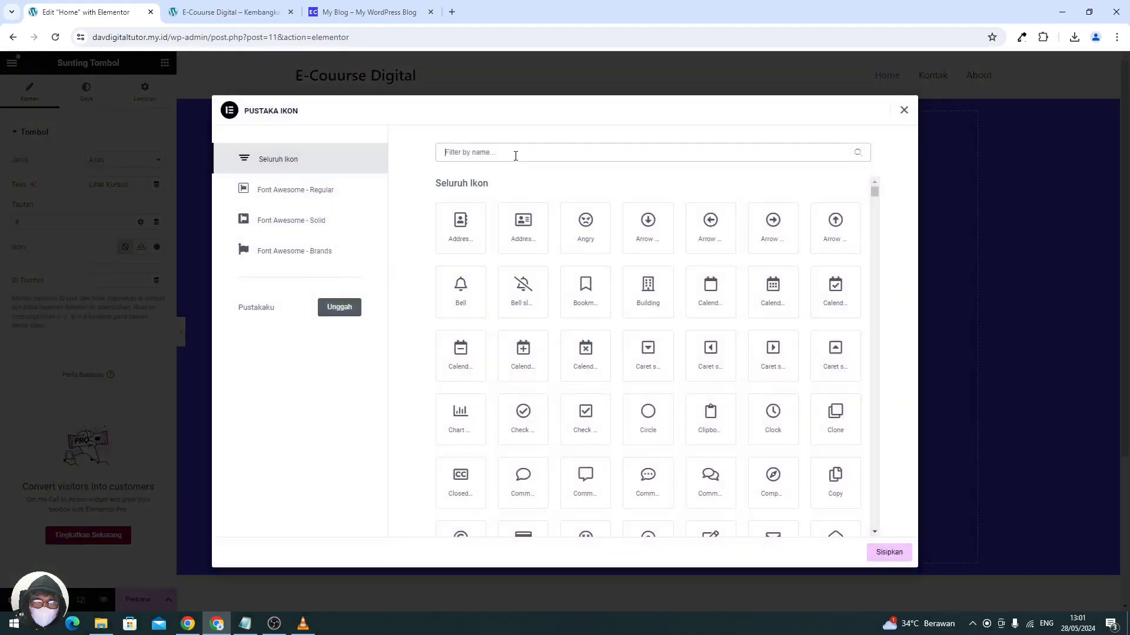
- Insert the solid right-arrow icon from the icon library into the Lihat Kursus button and place it after the text
text(r)
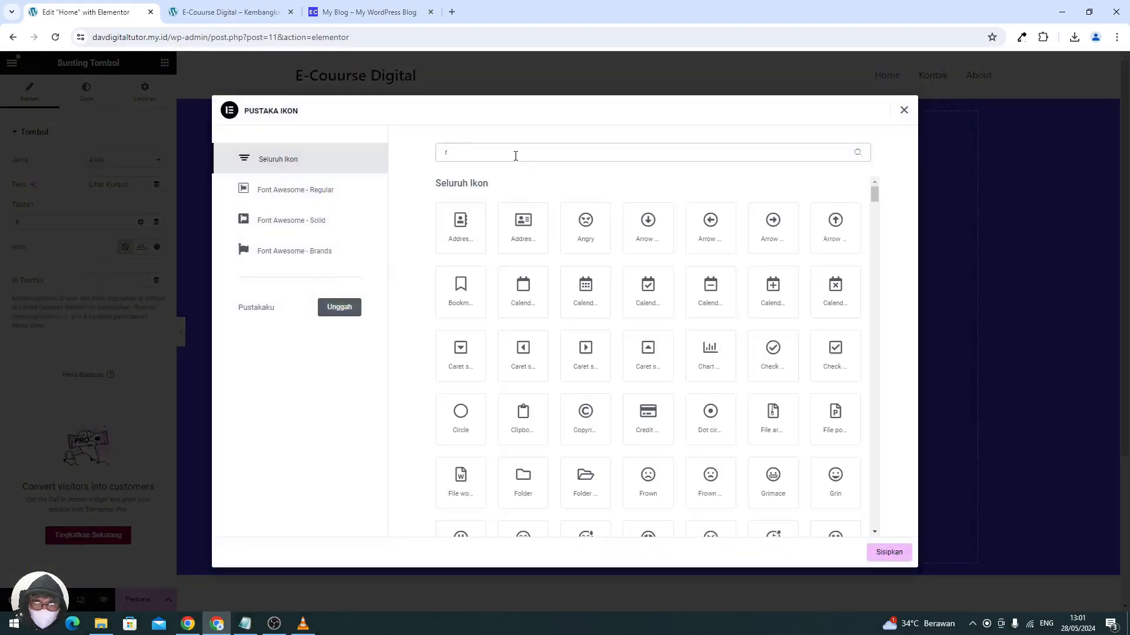
text(ow)
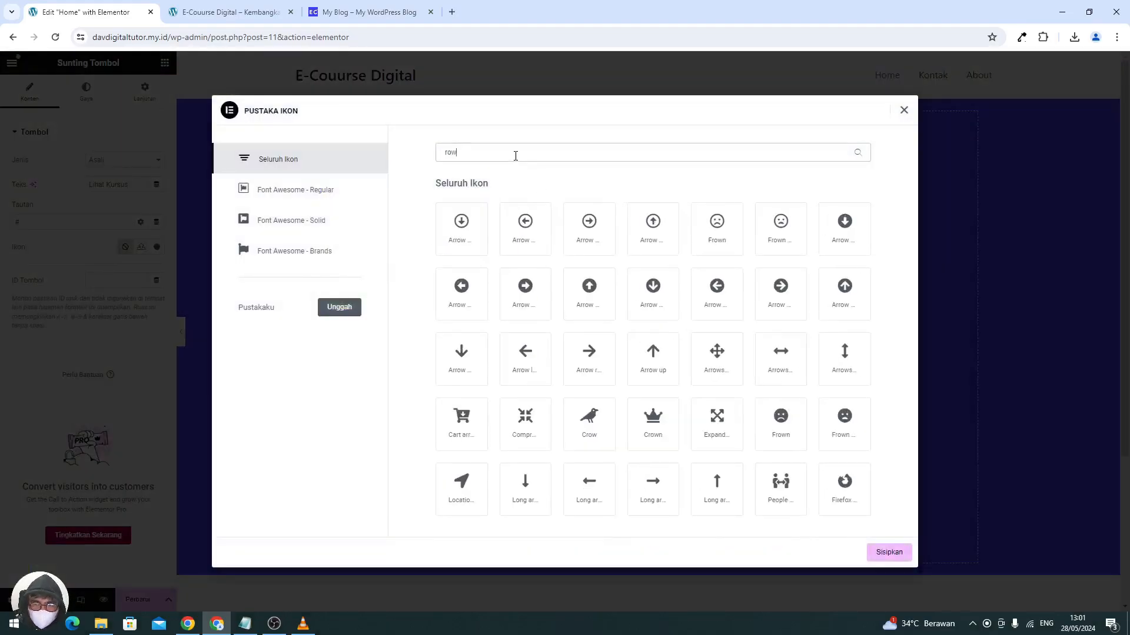
click(582, 352)
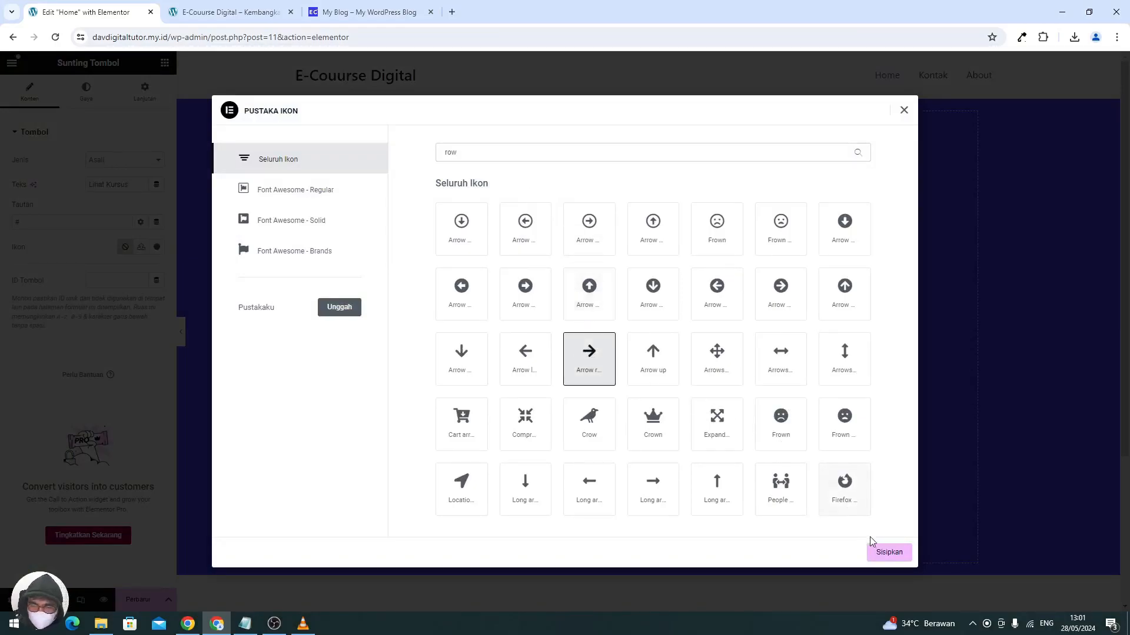
click(887, 554)
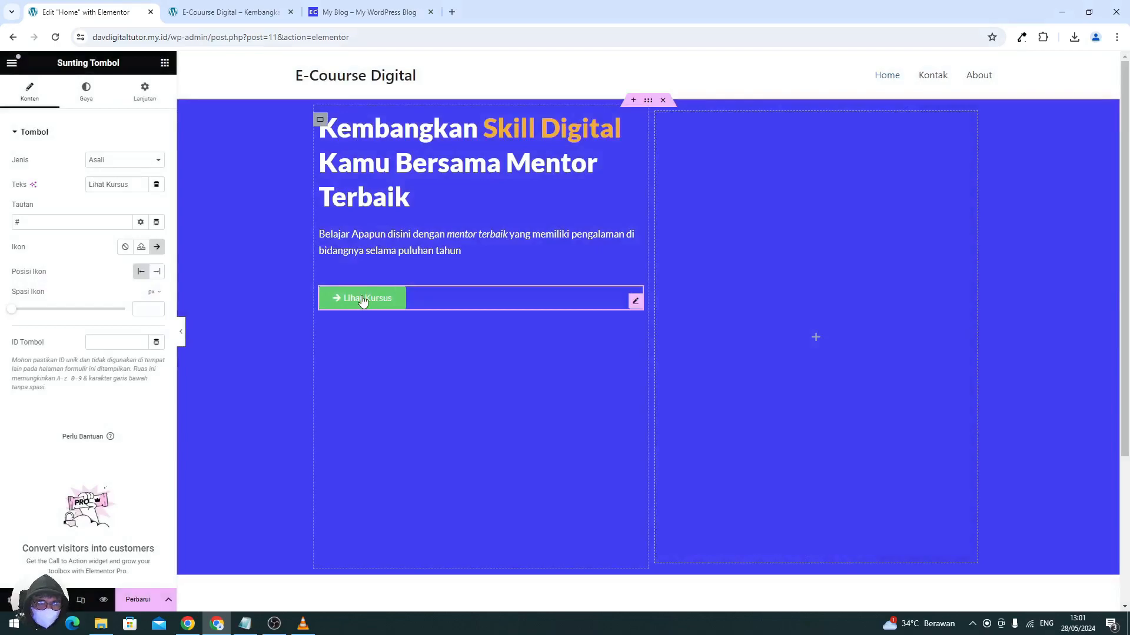
click(156, 271)
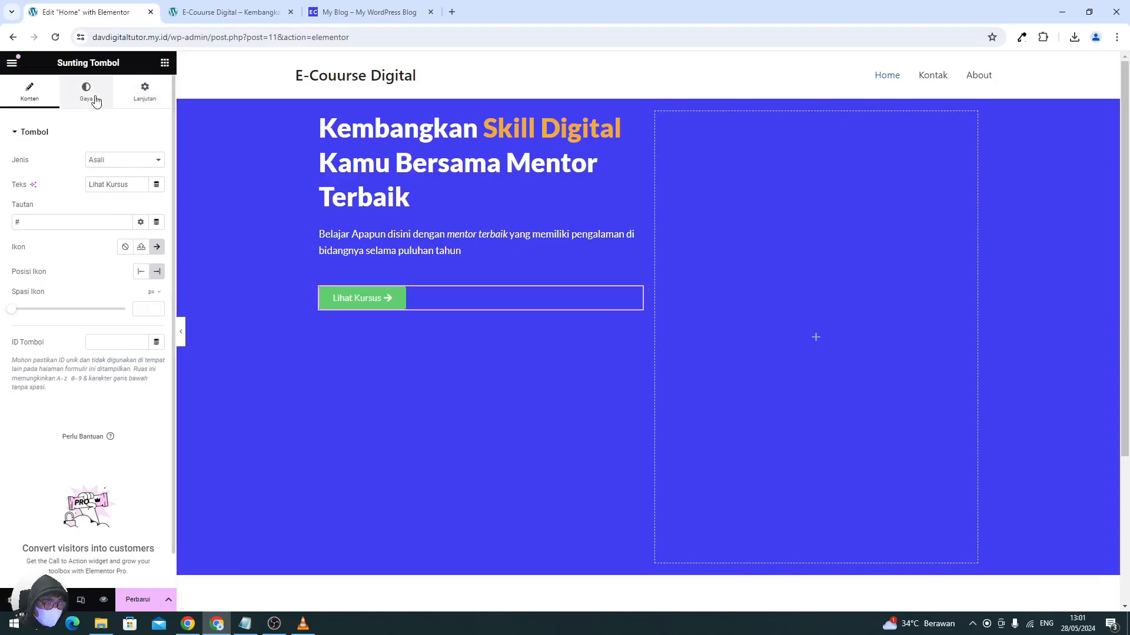
- Give the Lihat Kursus button a solid white border 2 px wide on all sides
click(96, 101)
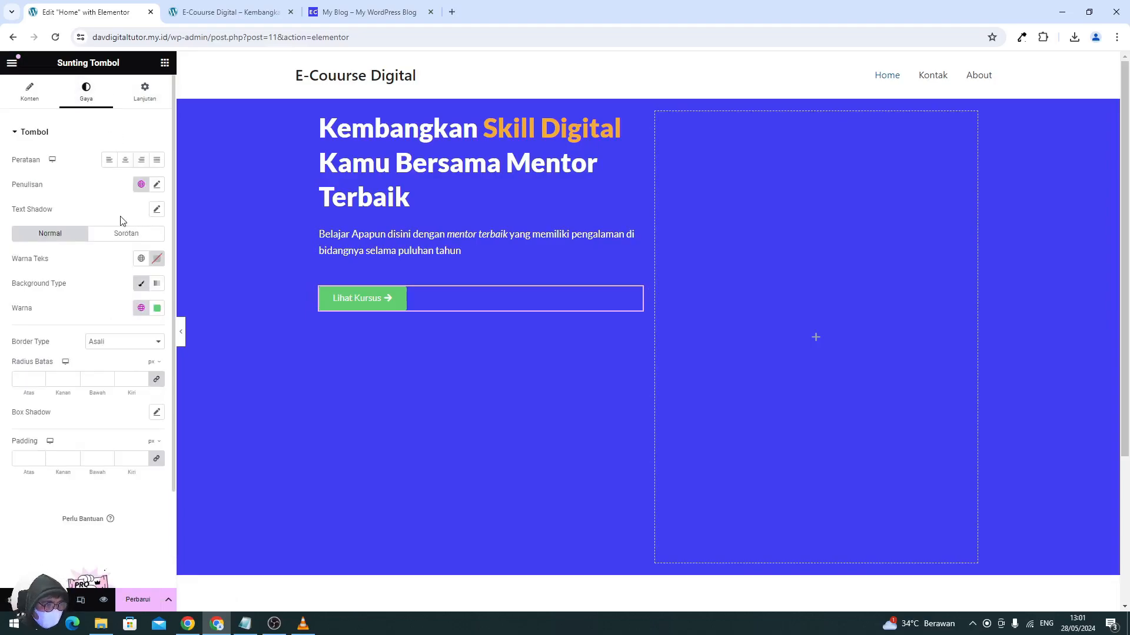
click(110, 343)
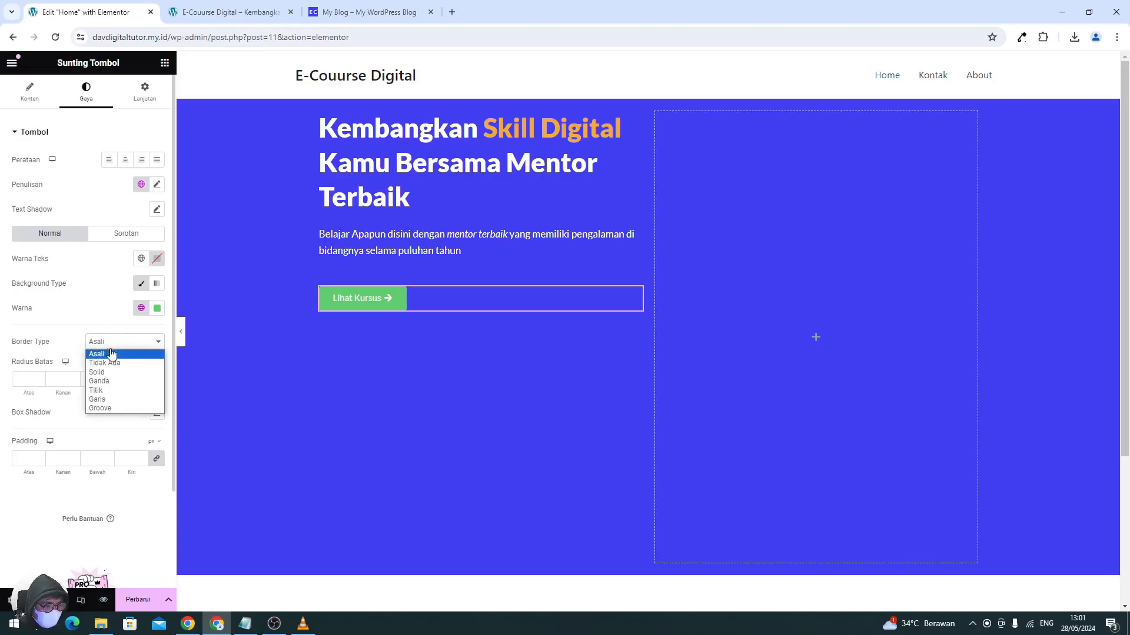
click(112, 373)
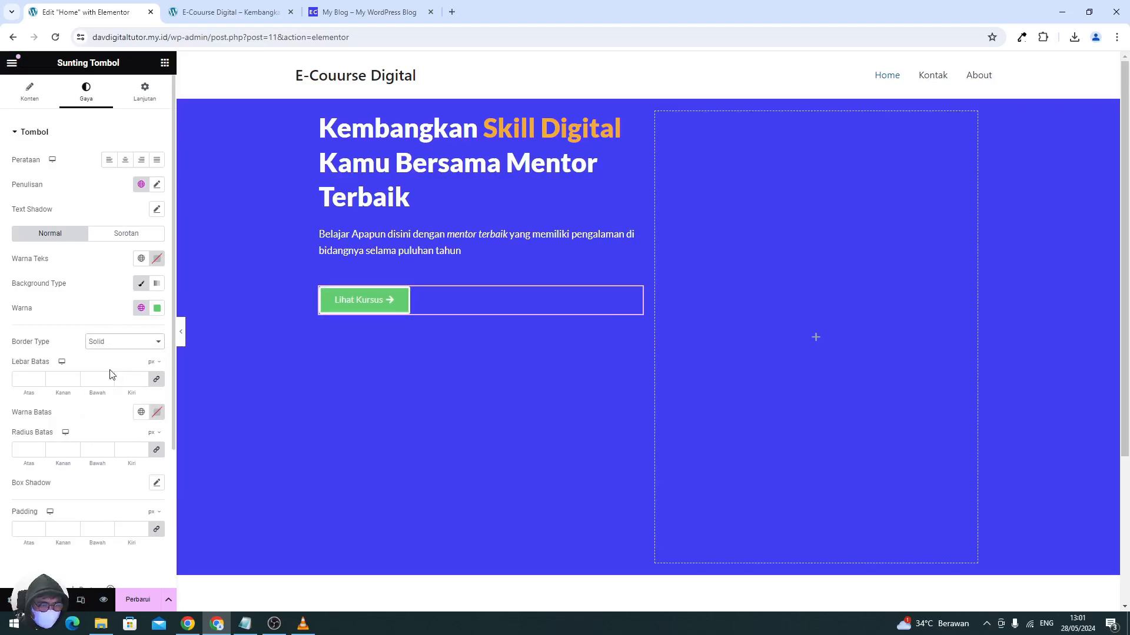
text(1)
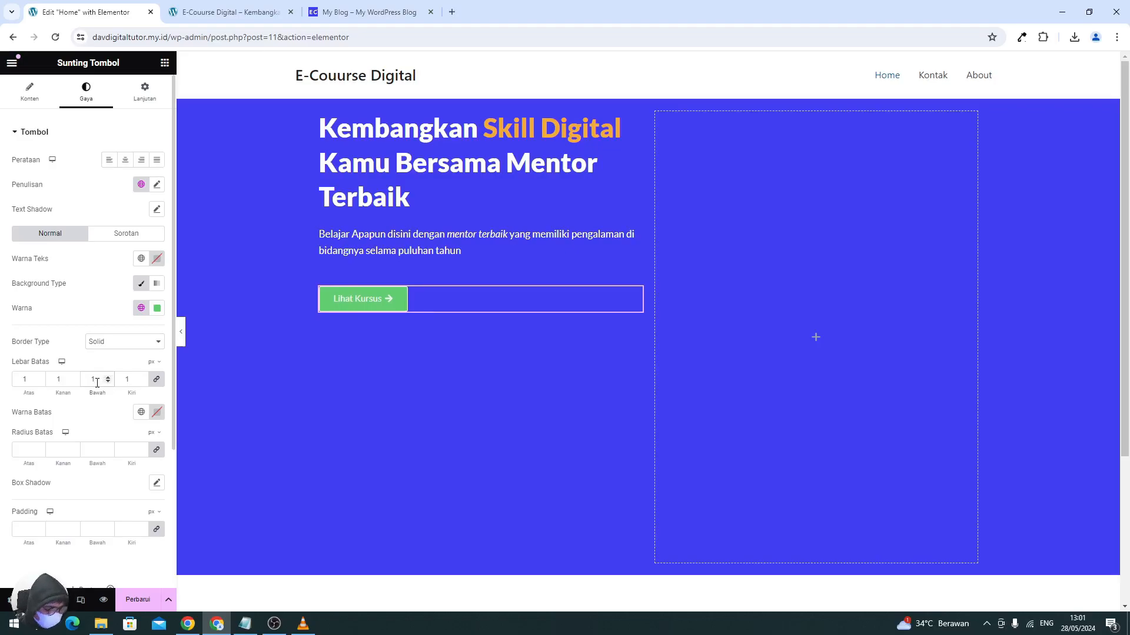
key(Up)
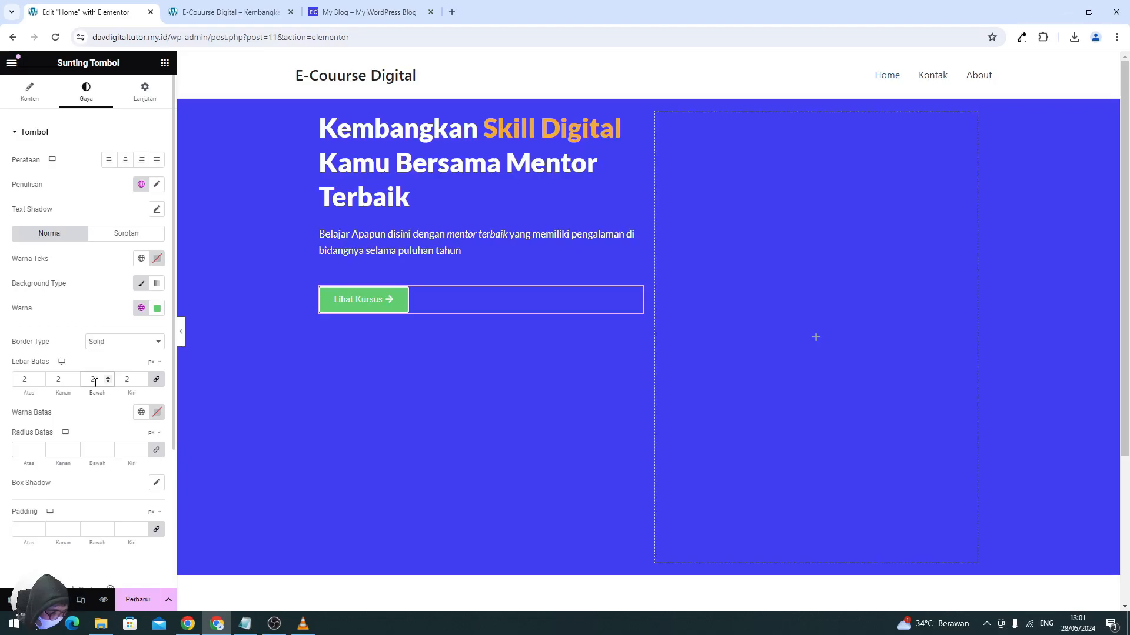
click(157, 412)
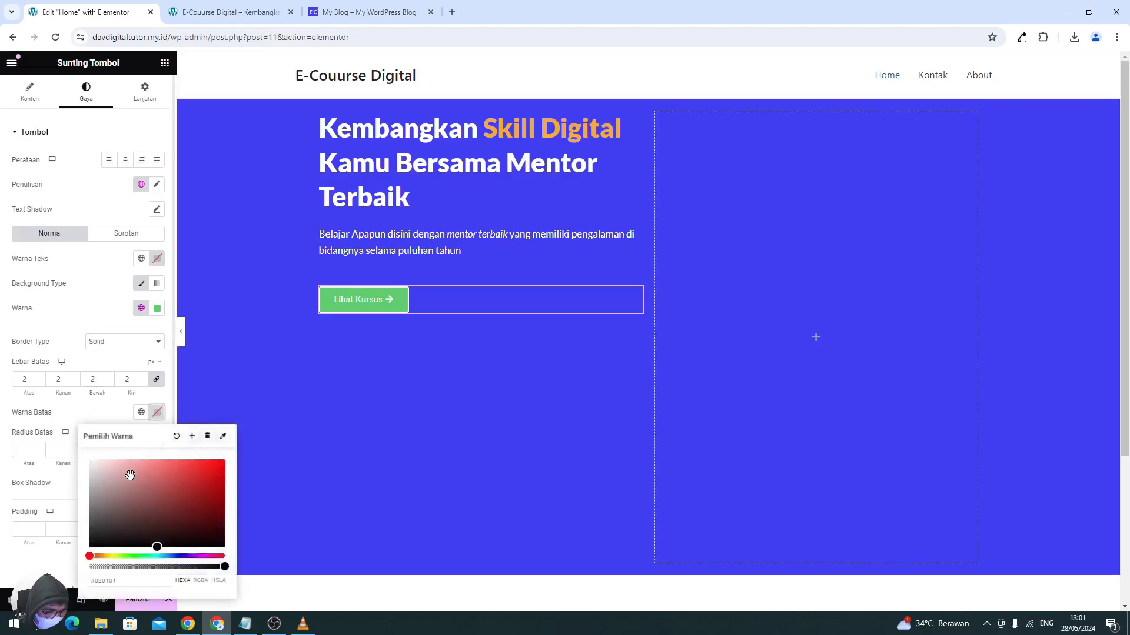
click(84, 408)
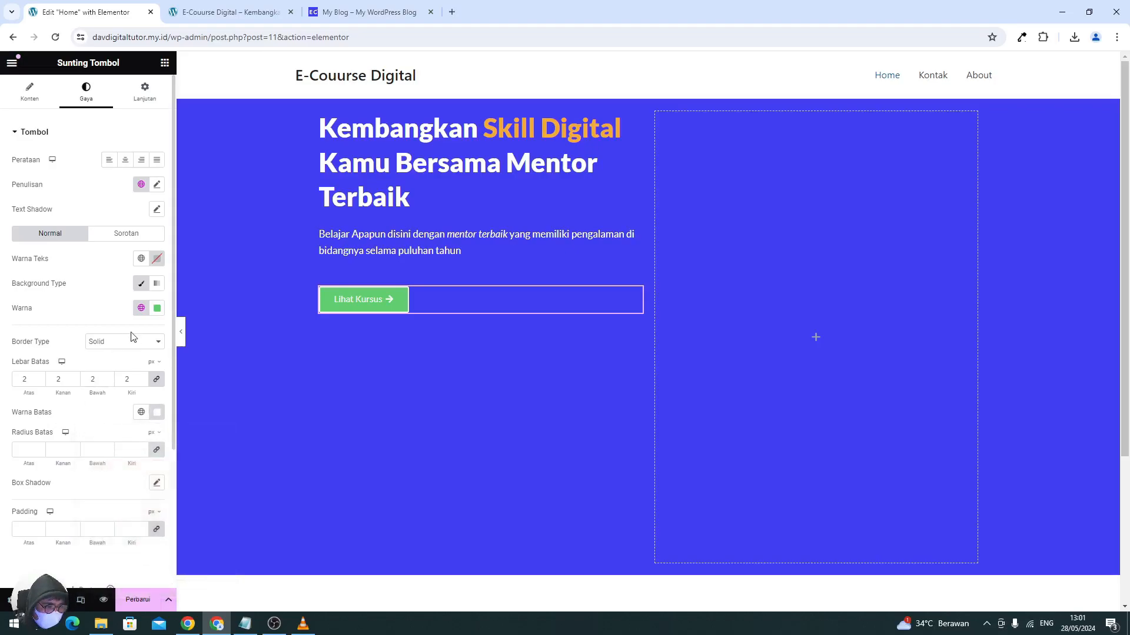
- Make the button's green background colour fully transparent (#61CE7000)
click(156, 308)
drag(120, 462, 39, 436)
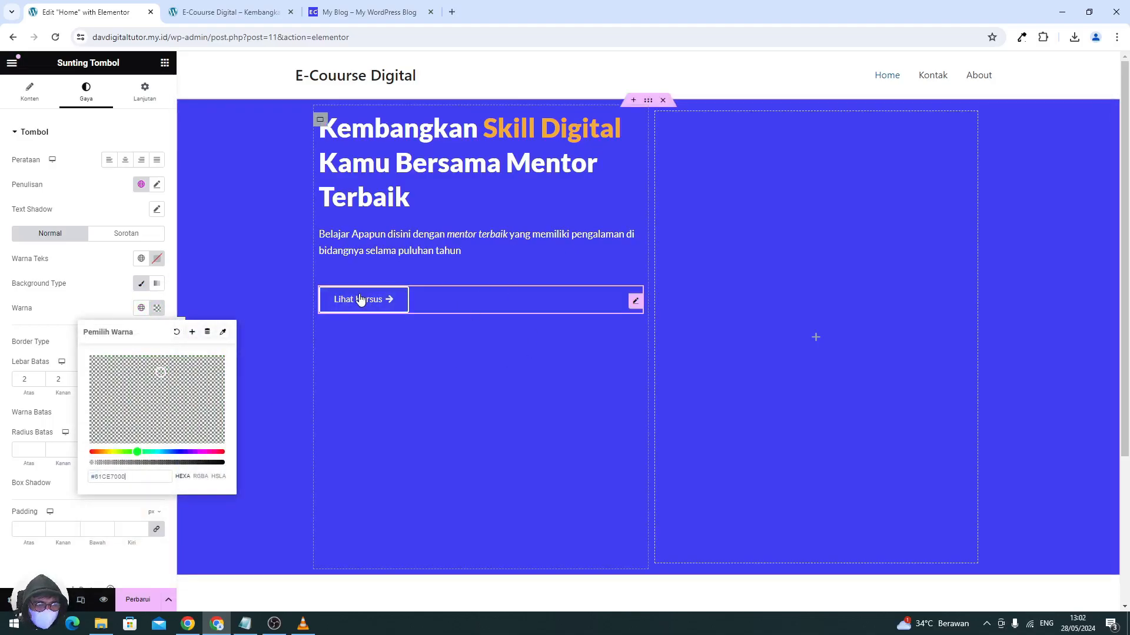
click(101, 288)
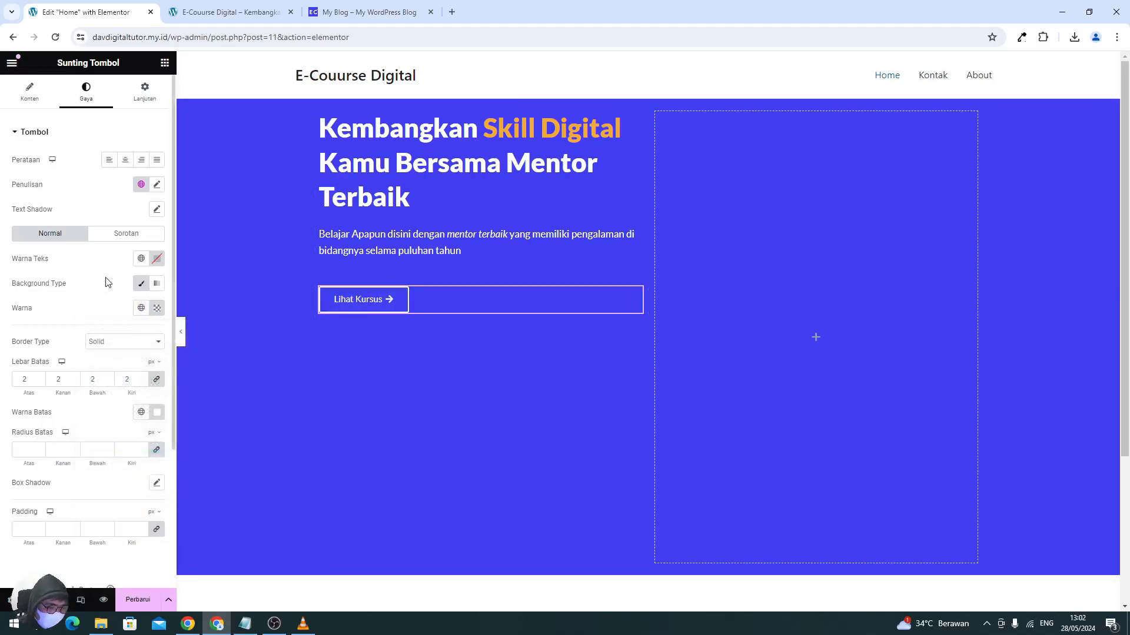
- Set the button text's font size to 16 px in its typography settings
click(155, 185)
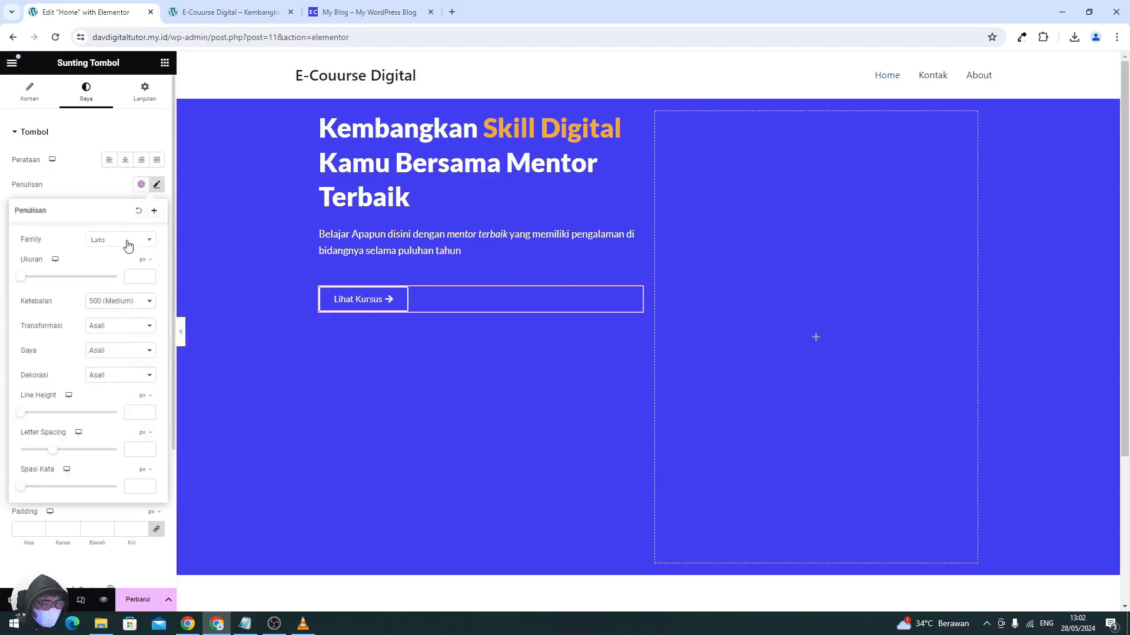
click(135, 280)
text(1)
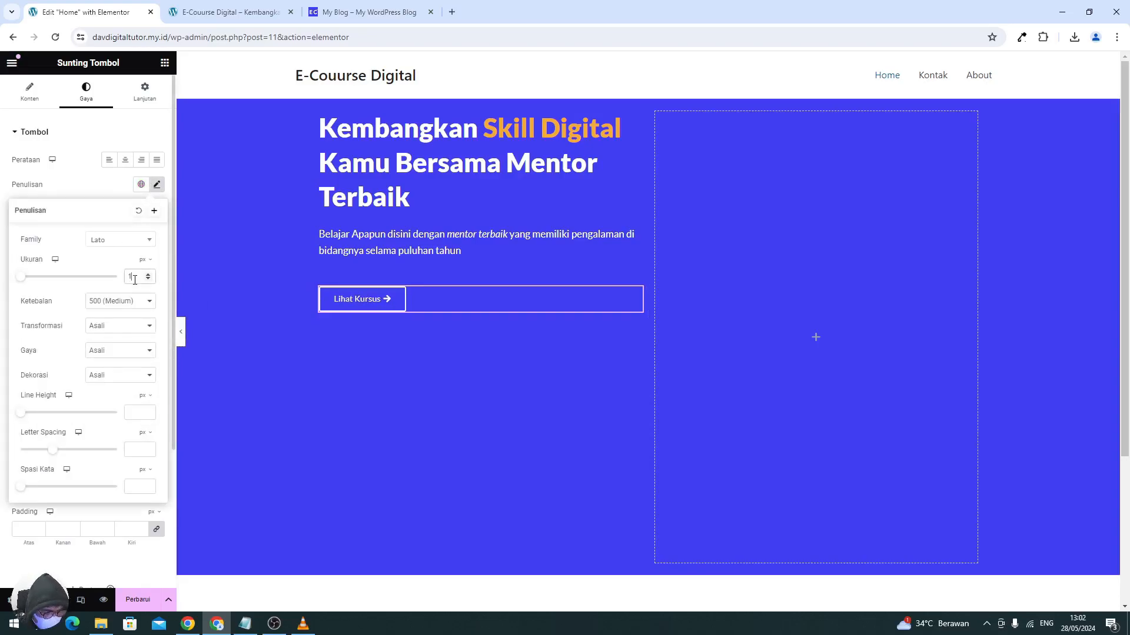
text(6)
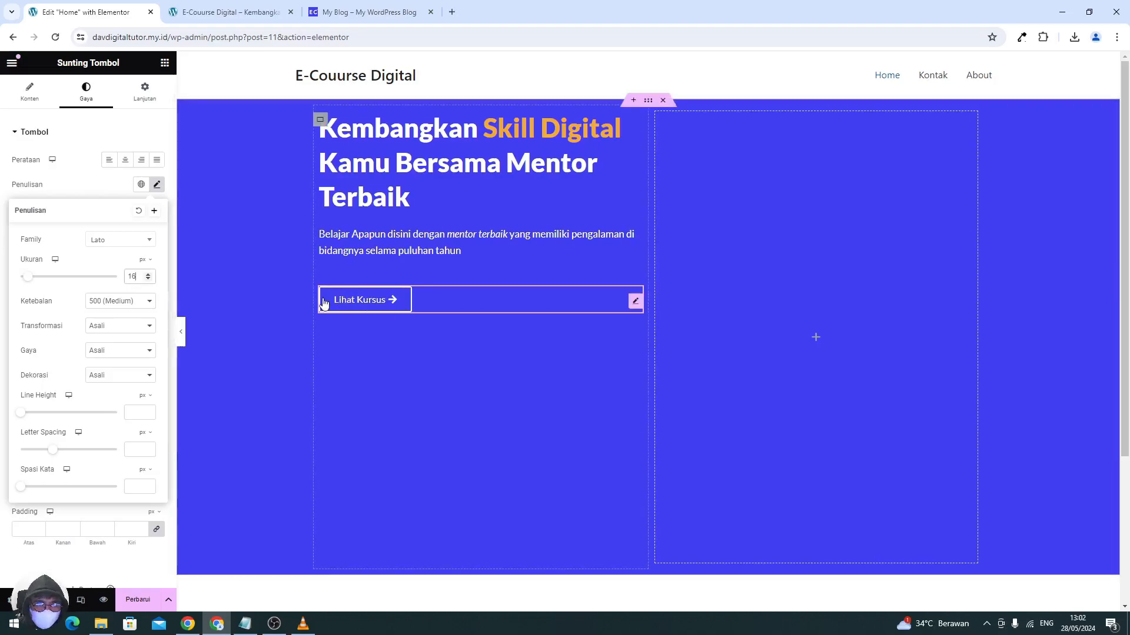
click(82, 186)
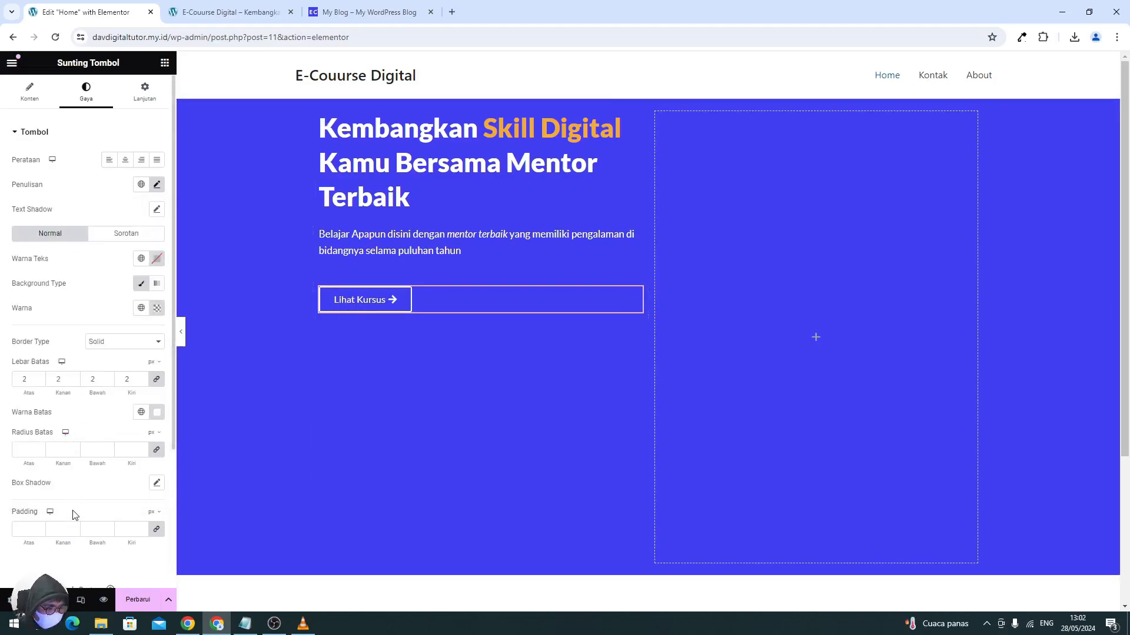
- Switch the button's padding unit to percent and set the padding to 3% on all four sides
click(156, 532)
scroll(93, 522, down, 2)
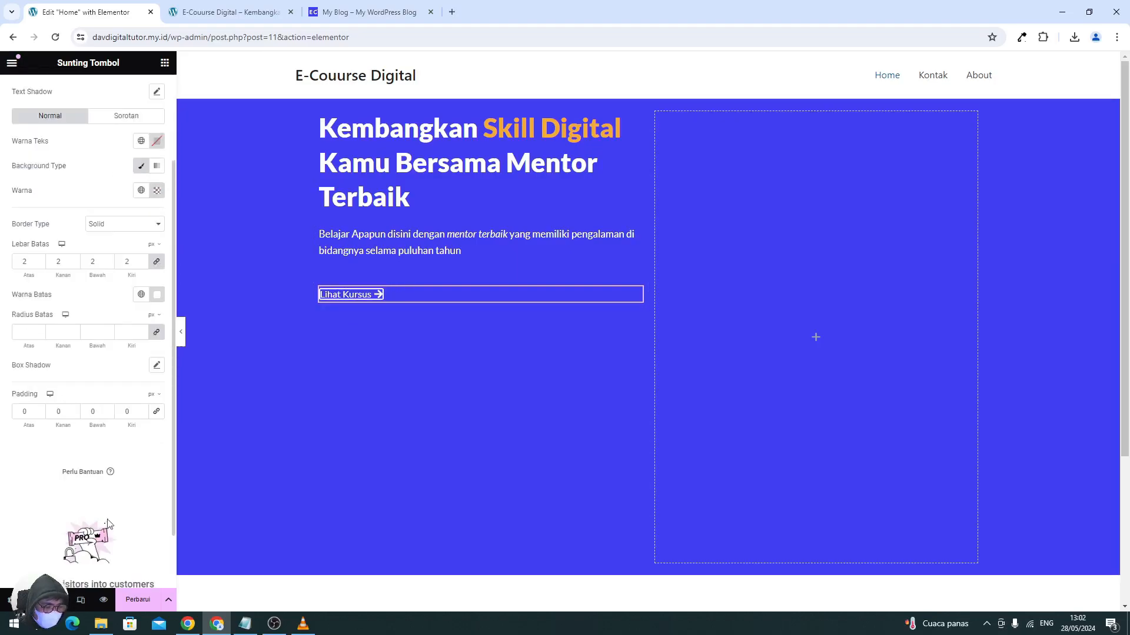
click(153, 394)
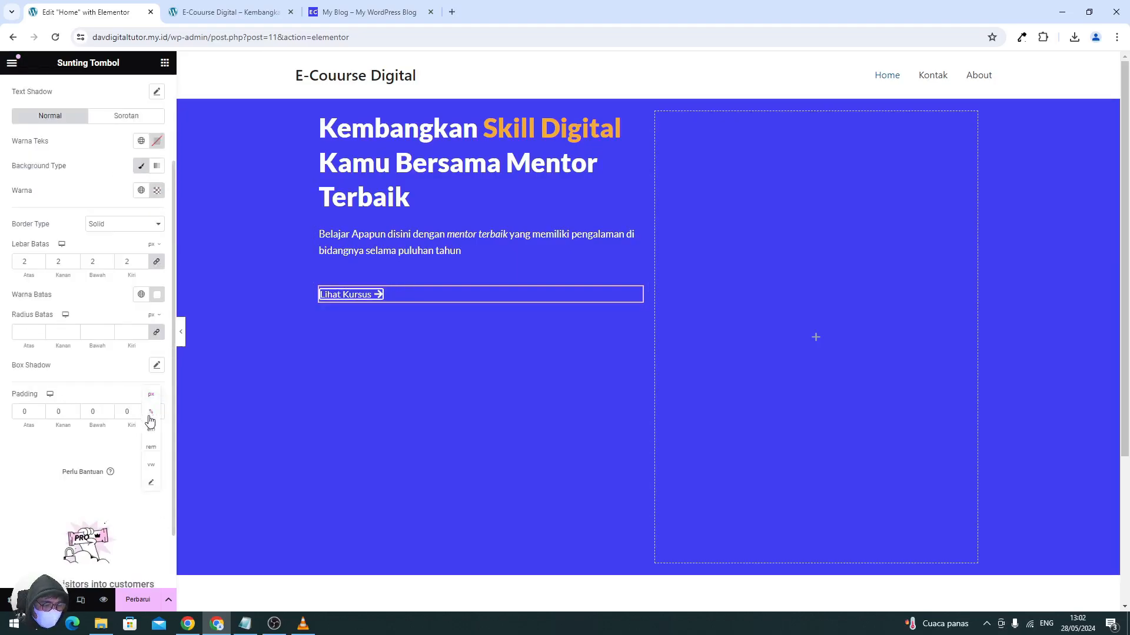
click(151, 413)
click(39, 414)
text(2)
click(156, 412)
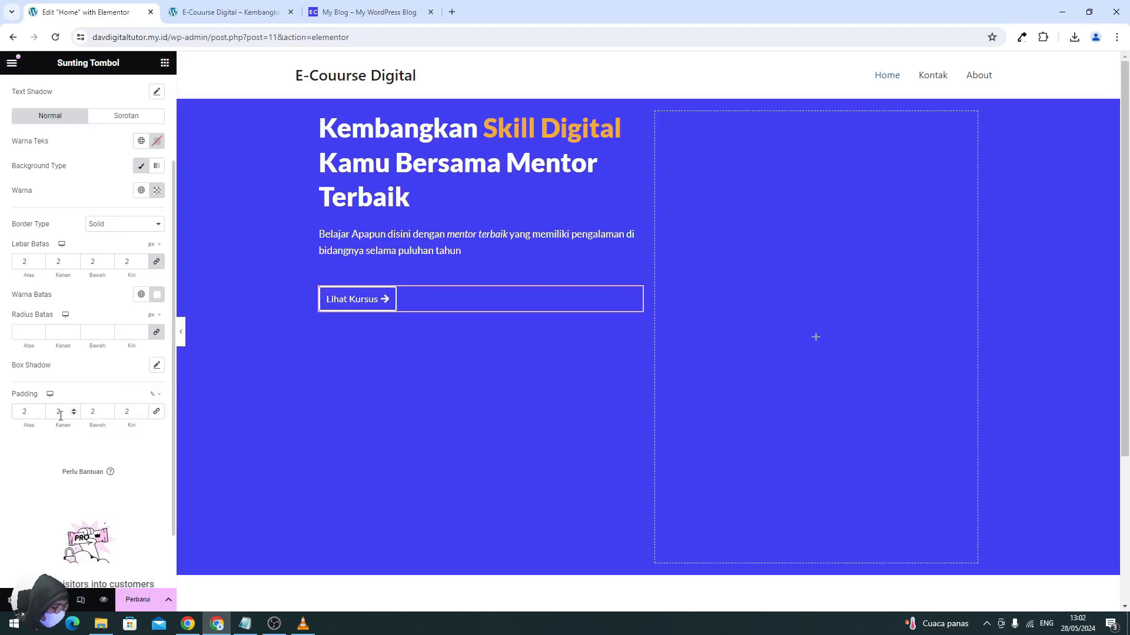
click(39, 410)
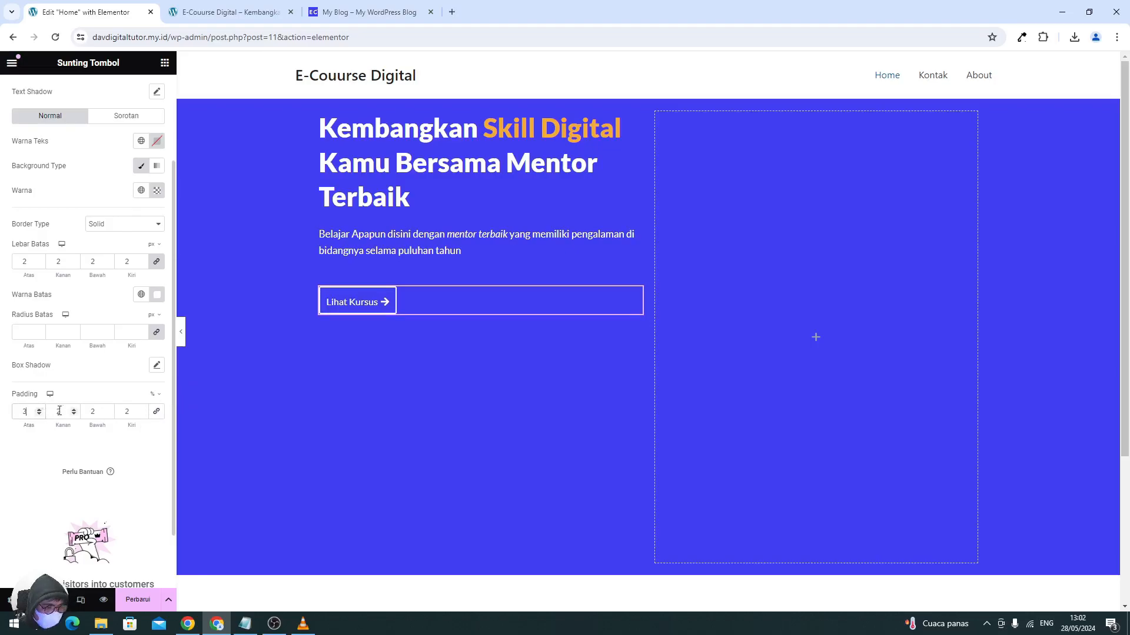
click(156, 412)
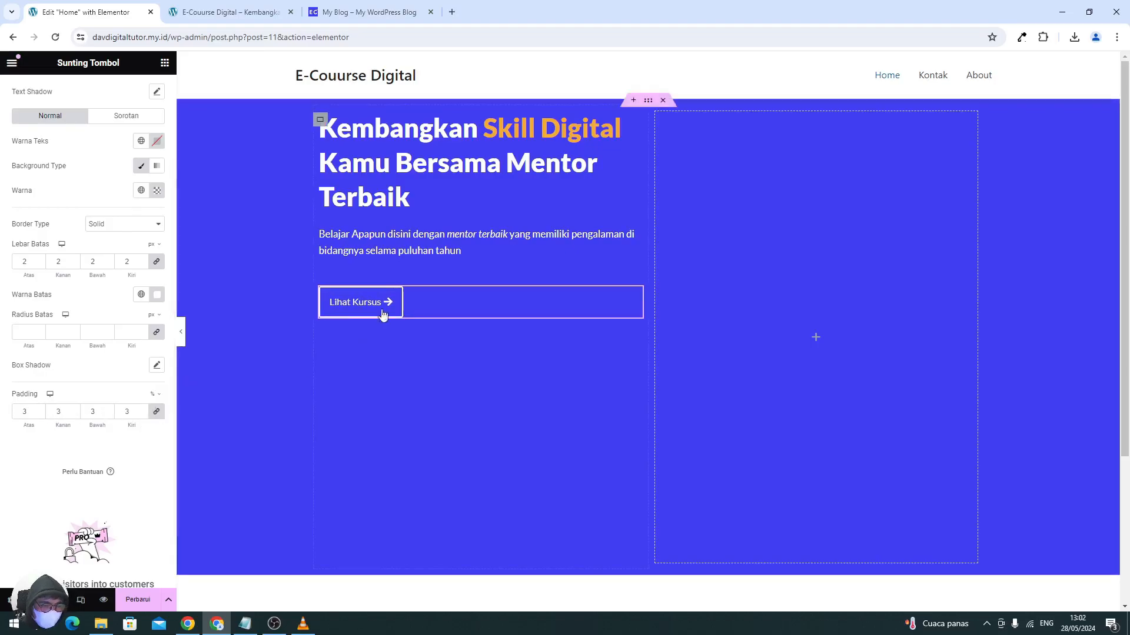
- Unlink the button's padding values, set the right and left padding to 5%, and update the page
click(158, 414)
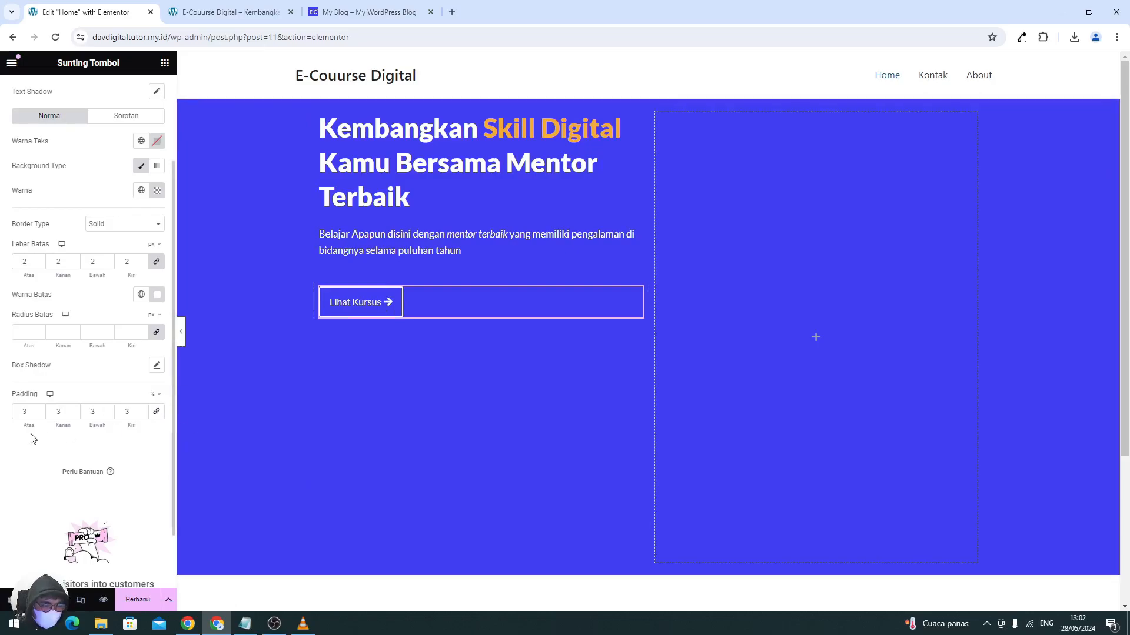
click(73, 410)
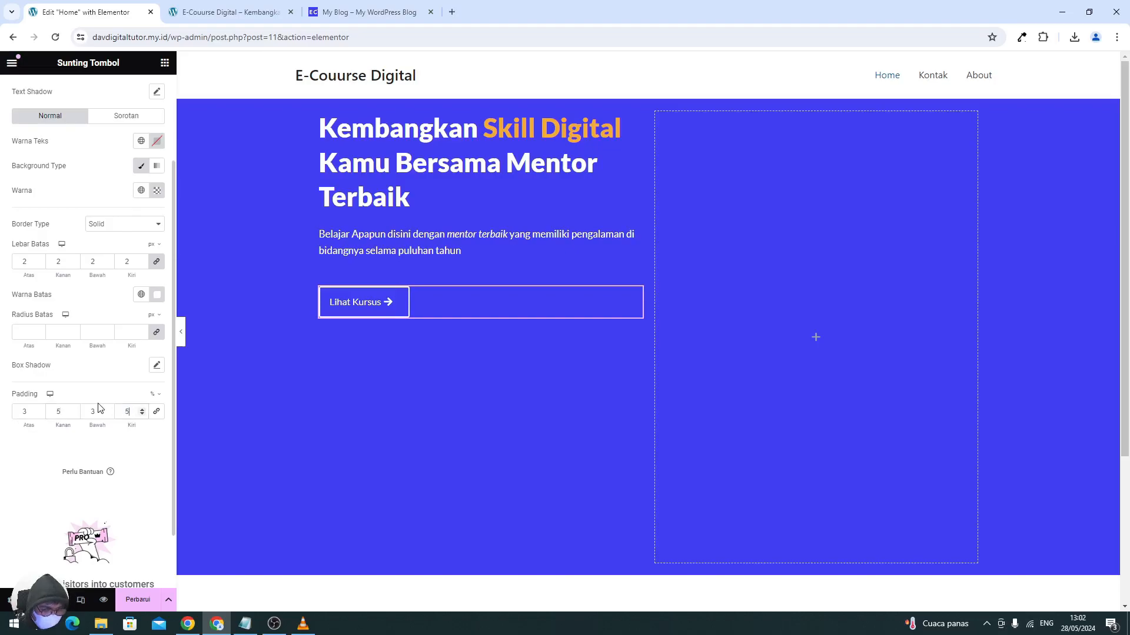
text(5)
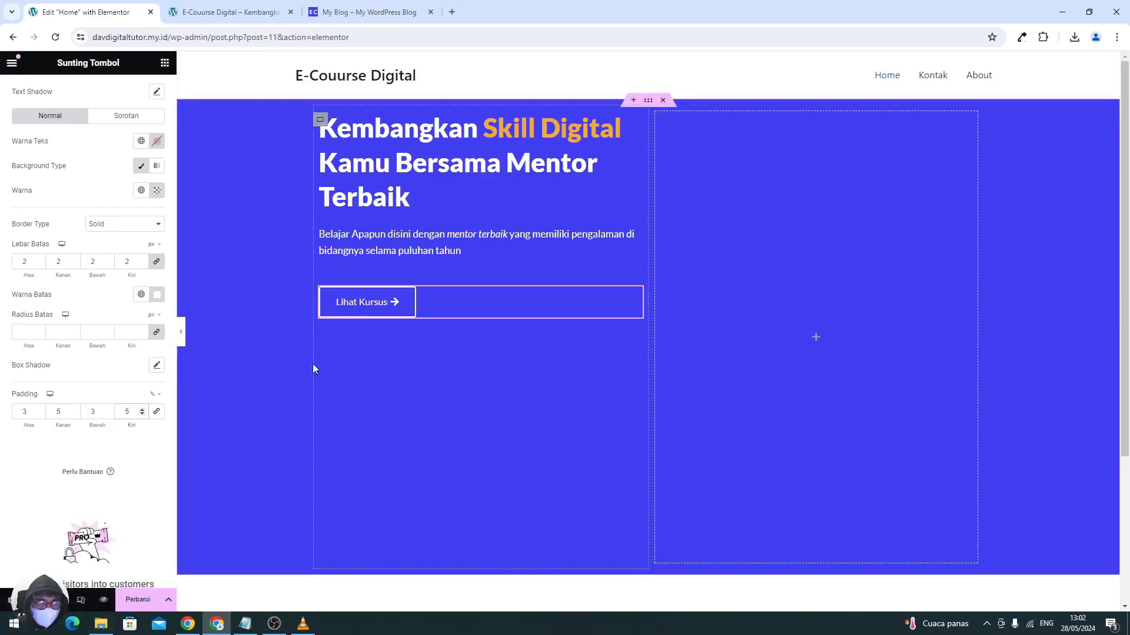
click(137, 599)
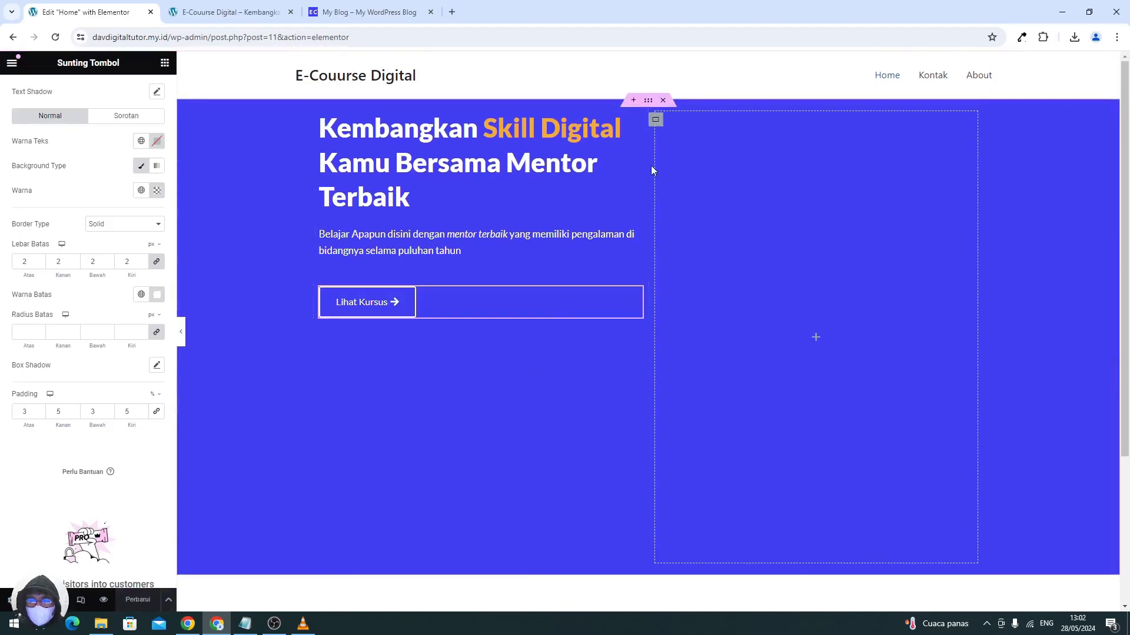
- Align the items of the blue hero section's outer container to the vertical centre
click(649, 104)
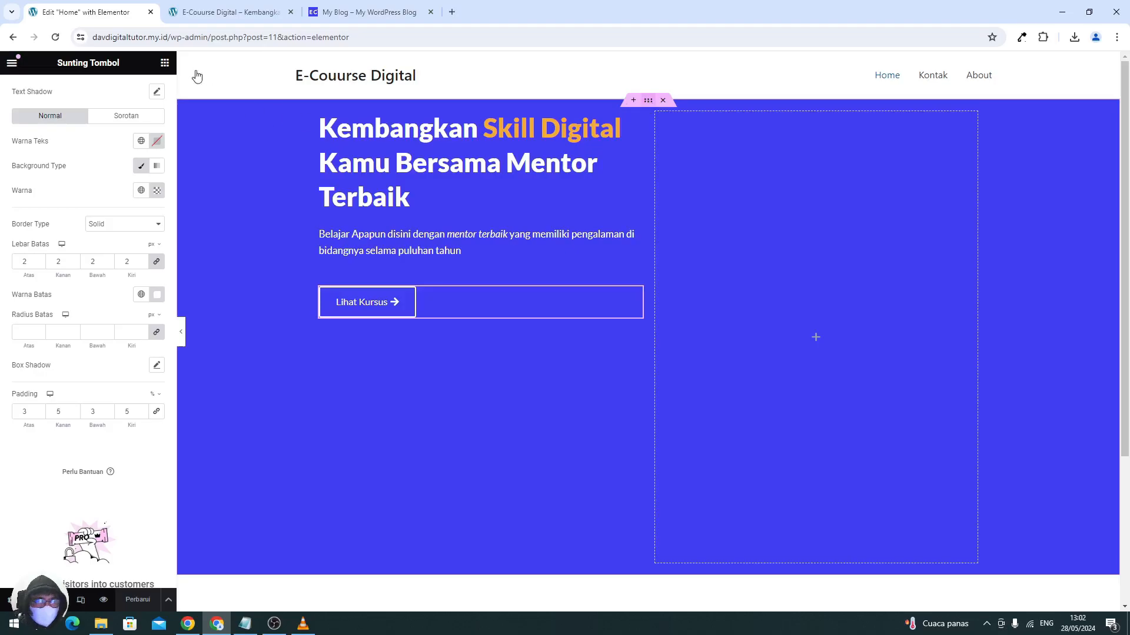
click(47, 101)
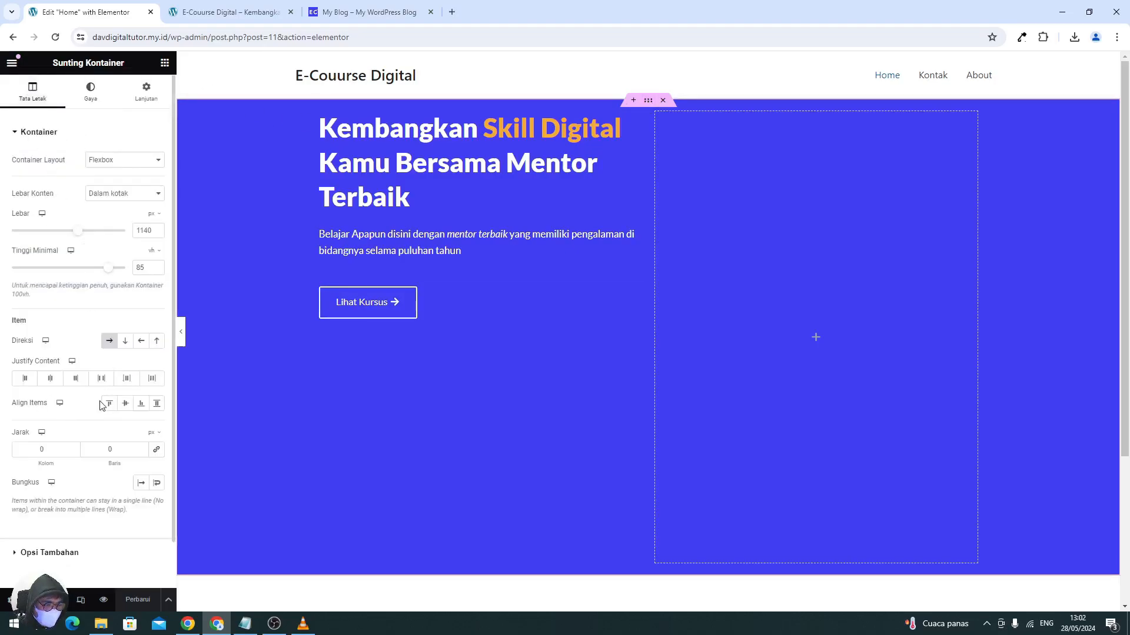
click(123, 404)
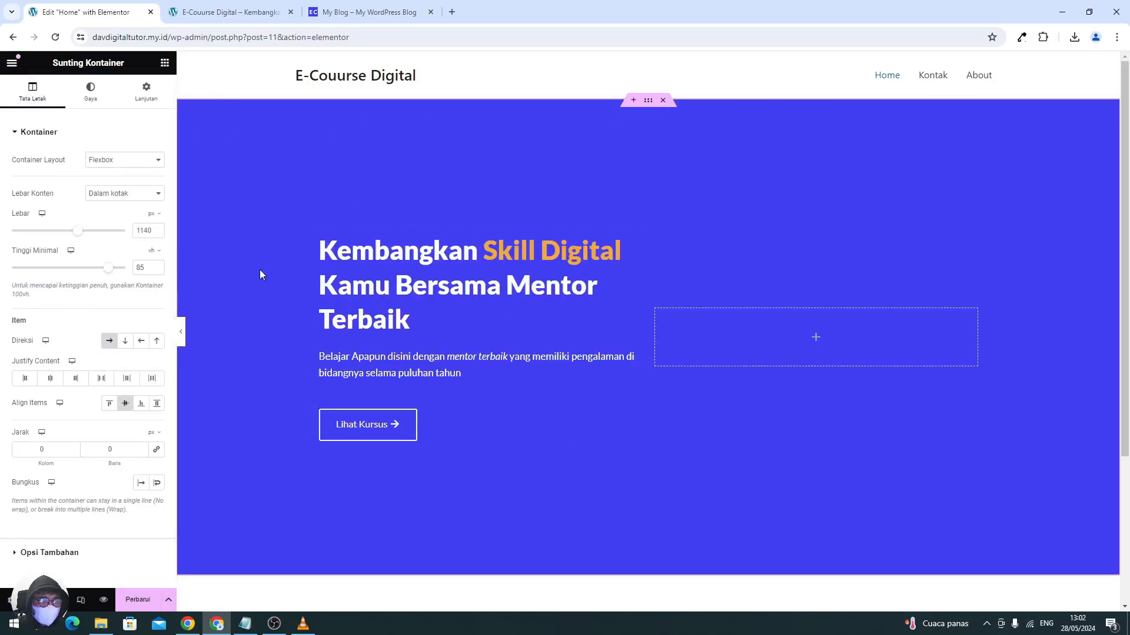
- Add an image widget to the empty container beside the heading and fill it with the uploaded rocket PNG
click(164, 63)
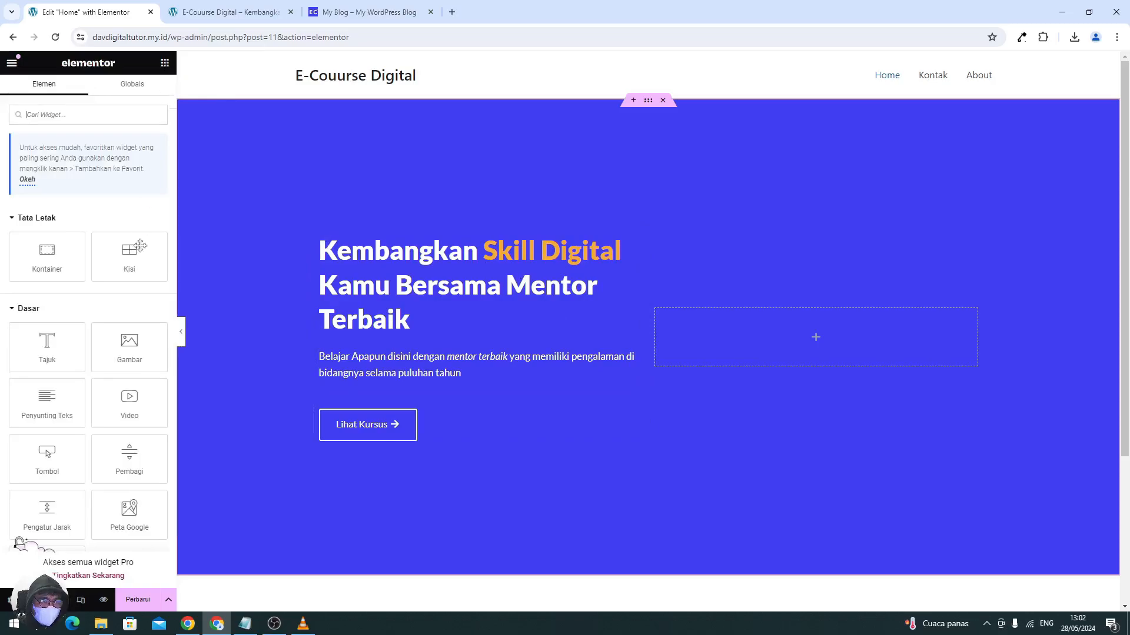
drag(130, 347, 668, 329)
click(43, 213)
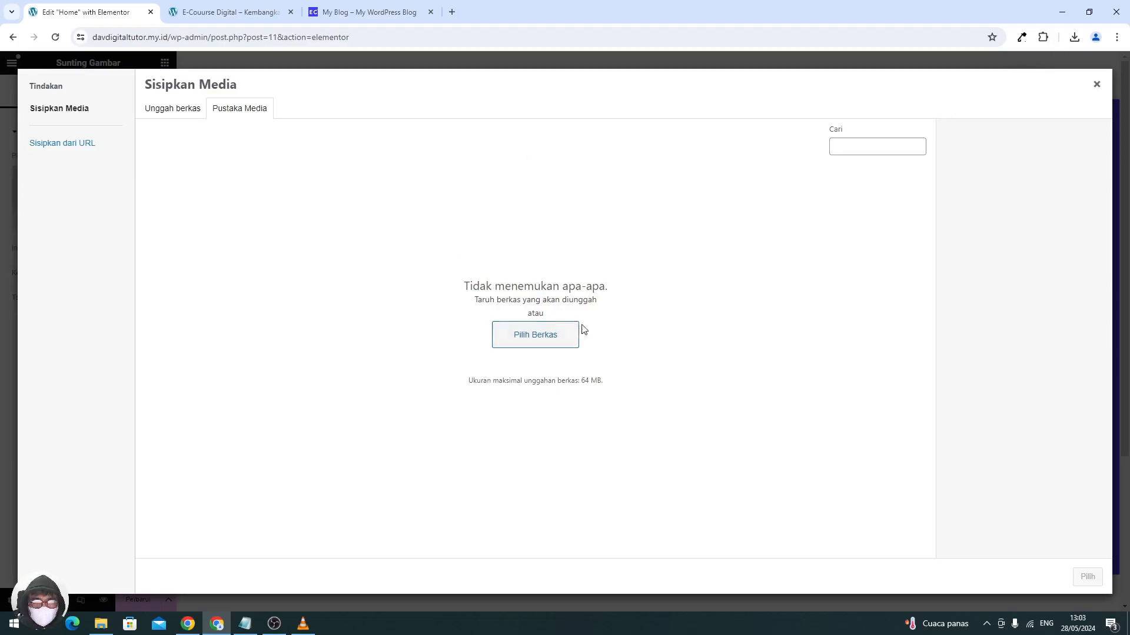
click(1073, 39)
drag(995, 93, 365, 209)
drag(533, 273, 568, 250)
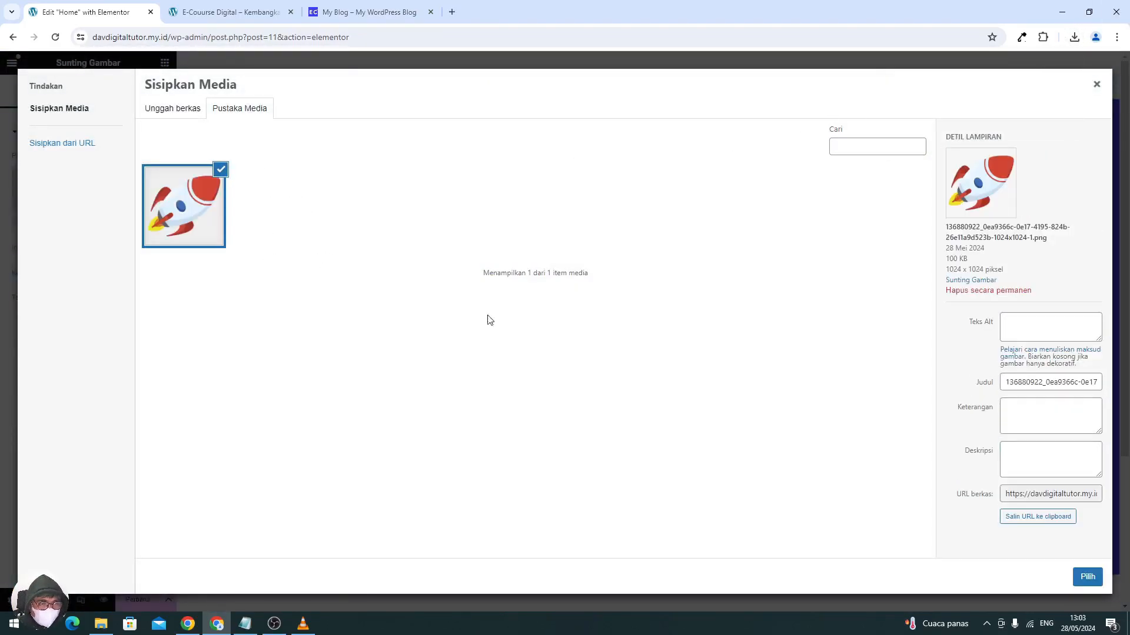
click(1088, 580)
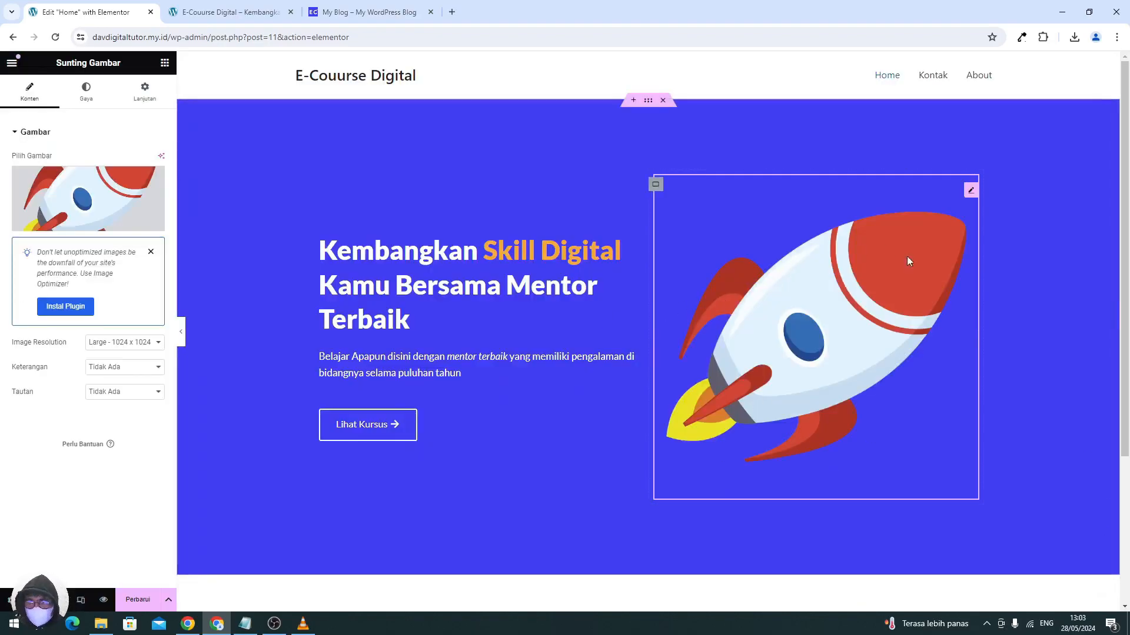
- Update the page and reload the live home page in its browser tab to check the result
click(147, 599)
click(215, 13)
click(55, 37)
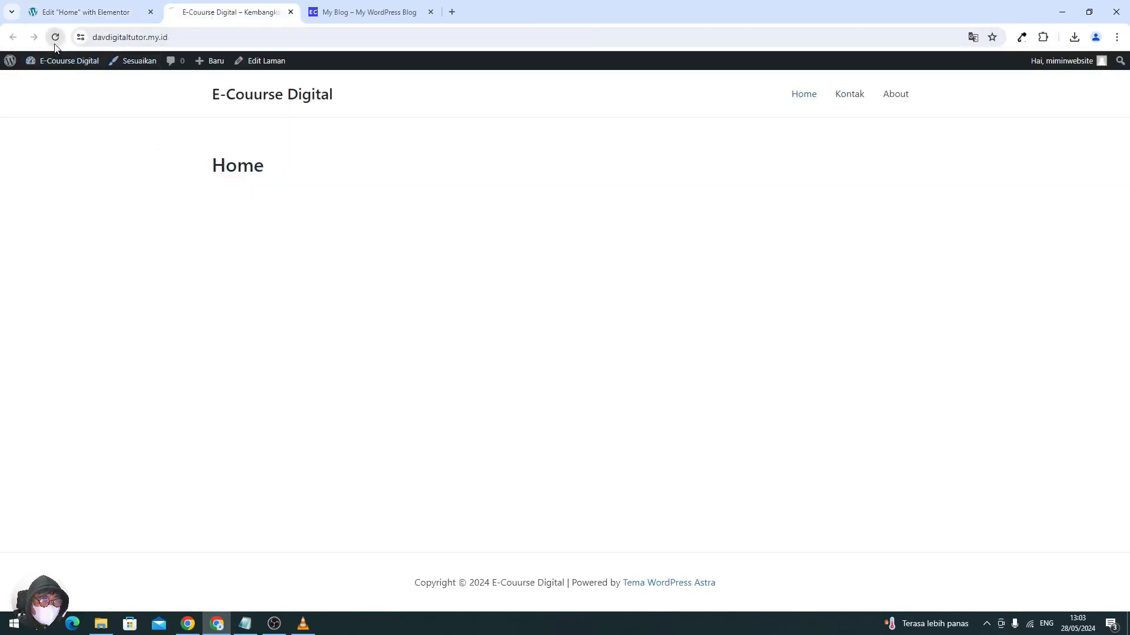
- Review the live home page, open the site's WordPress dashboard in a new browser tab, and place it beside the Elementor editor tab
scroll(735, 360, down, 1)
scroll(569, 398, up, 1)
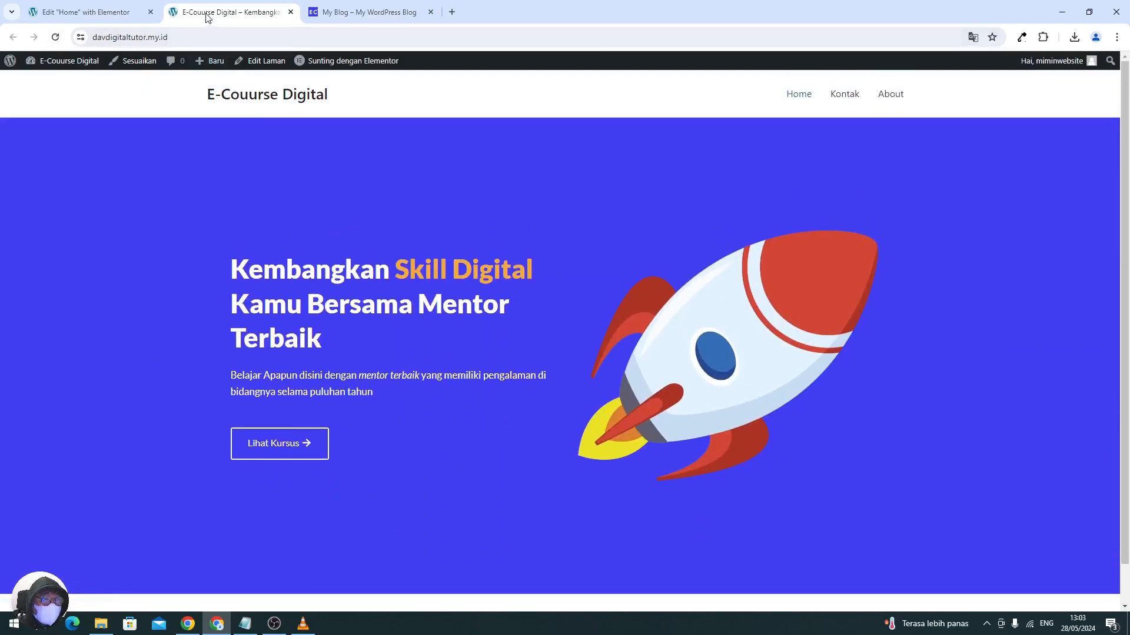
click(82, 13)
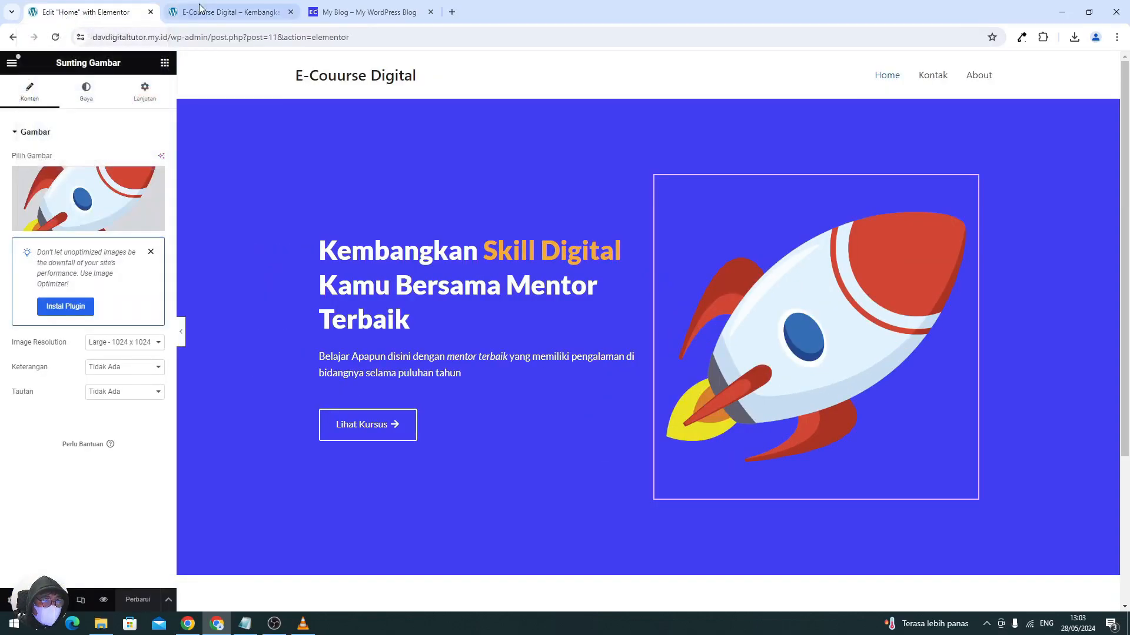
click(213, 17)
mouse_move(65, 60)
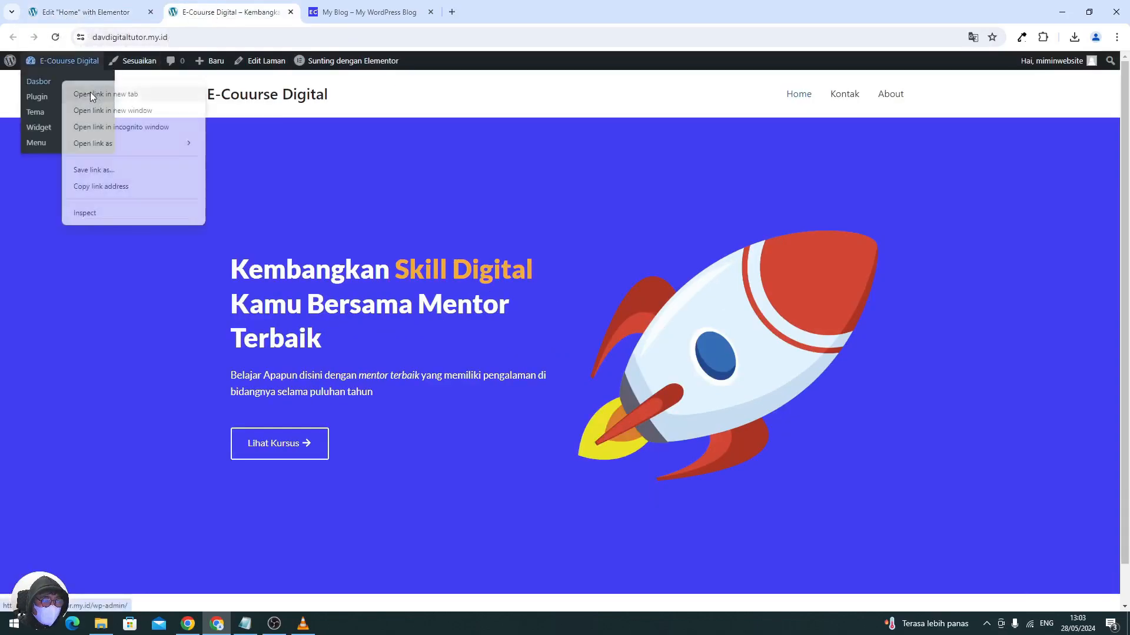
middle_click(114, 94)
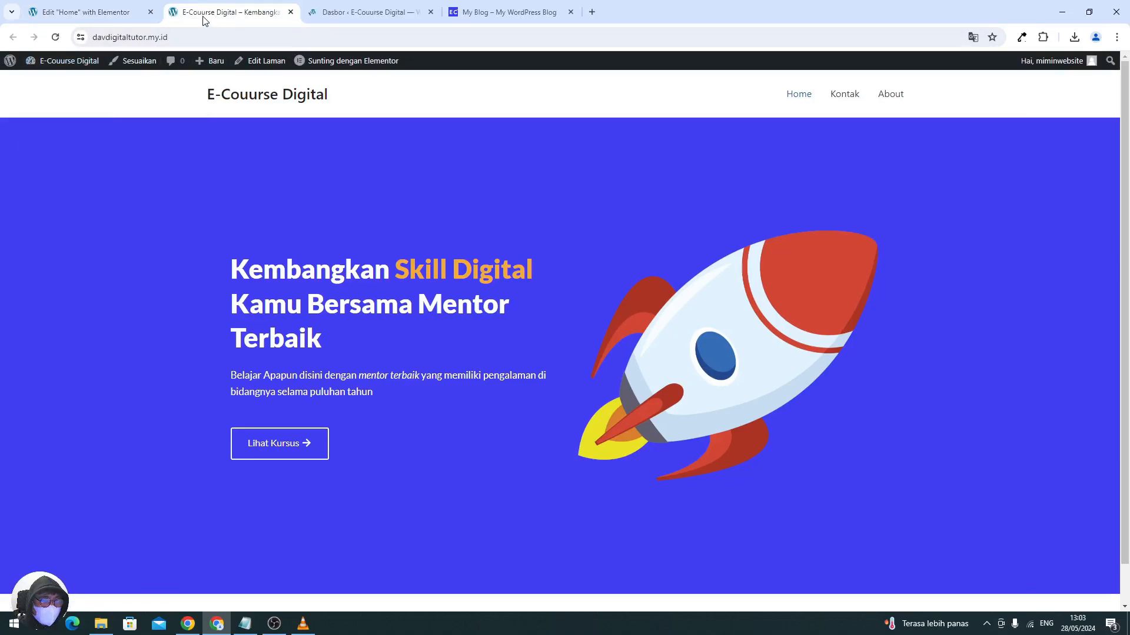
click(356, 12)
drag(355, 12, 214, 21)
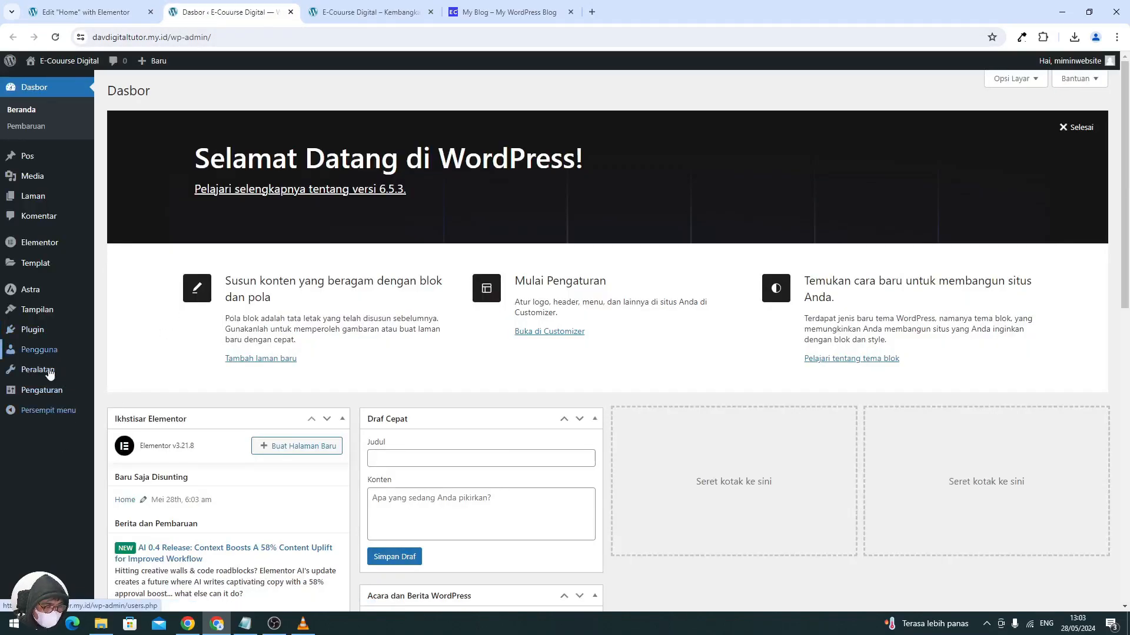
- Correct the site title to "E-Course Digital" in the general settings and save the changes
mouse_move(42, 390)
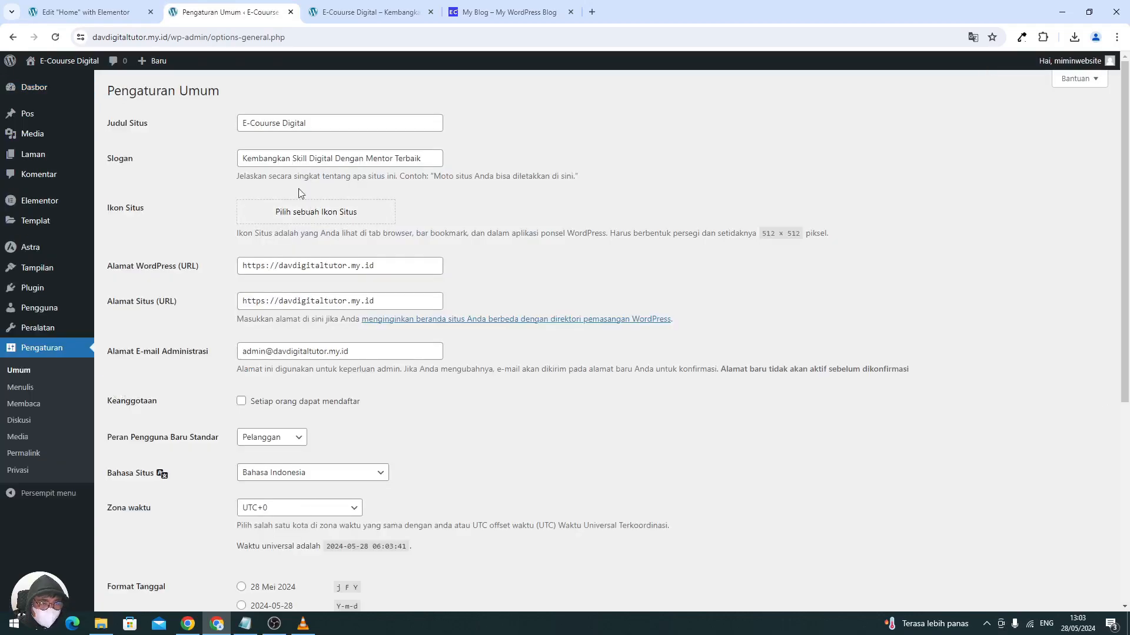
click(271, 127)
key(BackSpace)
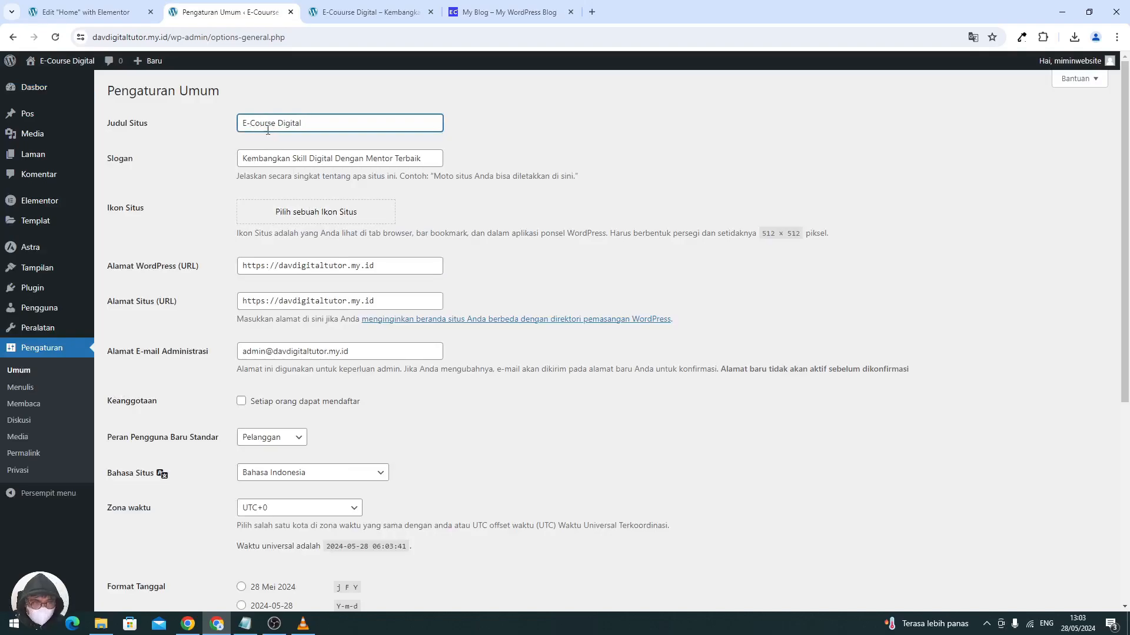
scroll(158, 489, down, 5)
click(159, 560)
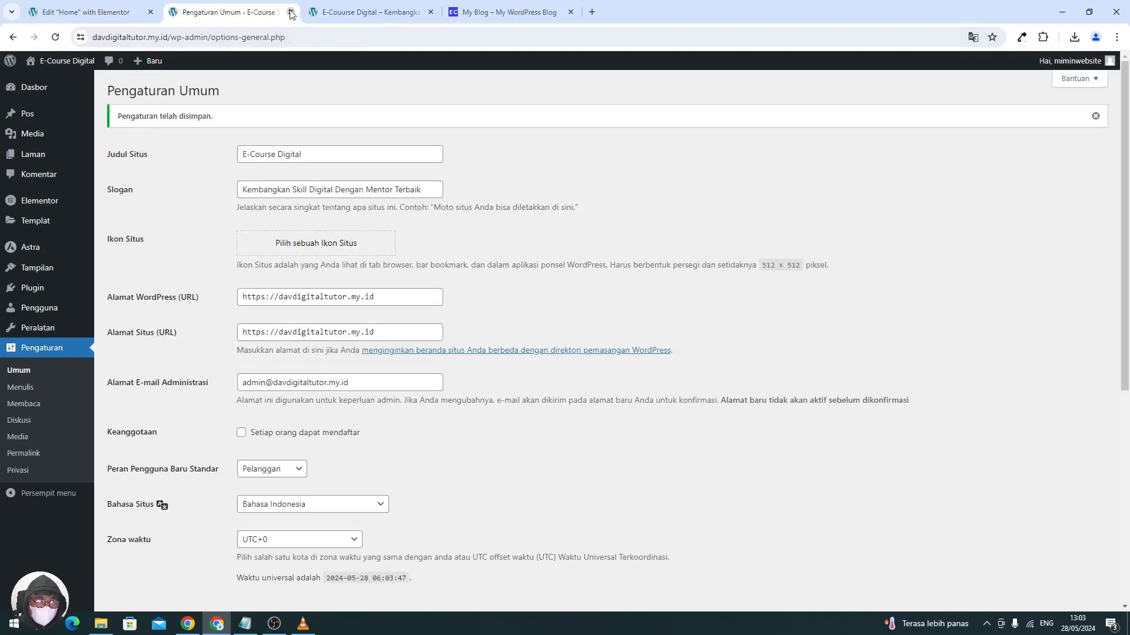
- Close the settings tab and reload the live home page to check the corrected site title
click(290, 11)
click(272, 99)
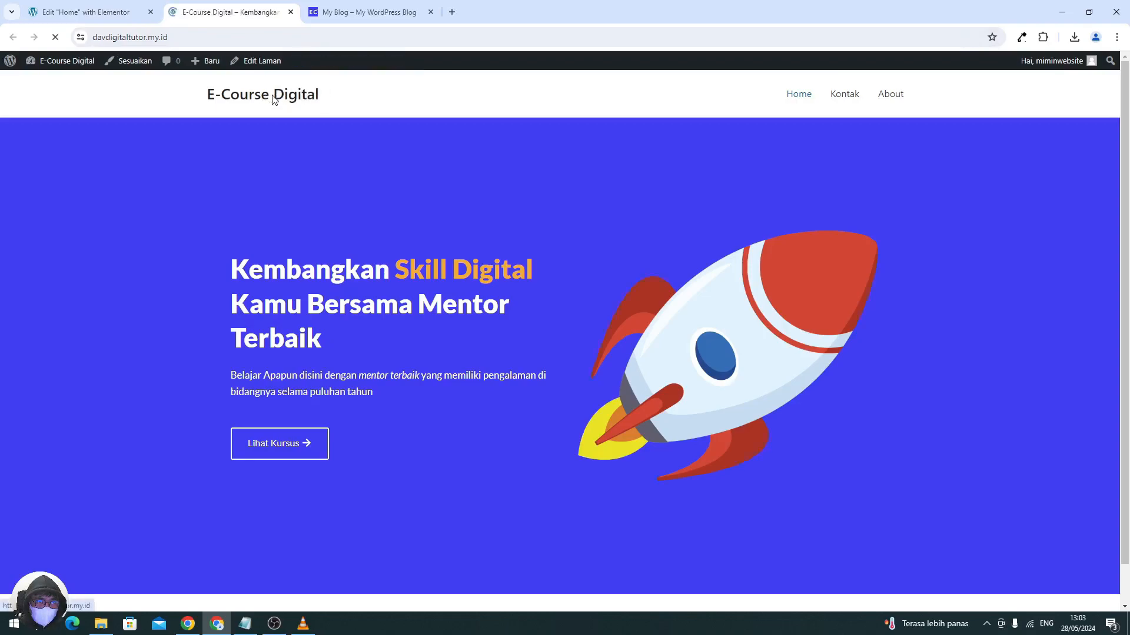
scroll(763, 367, down, 1)
scroll(763, 367, up, 1)
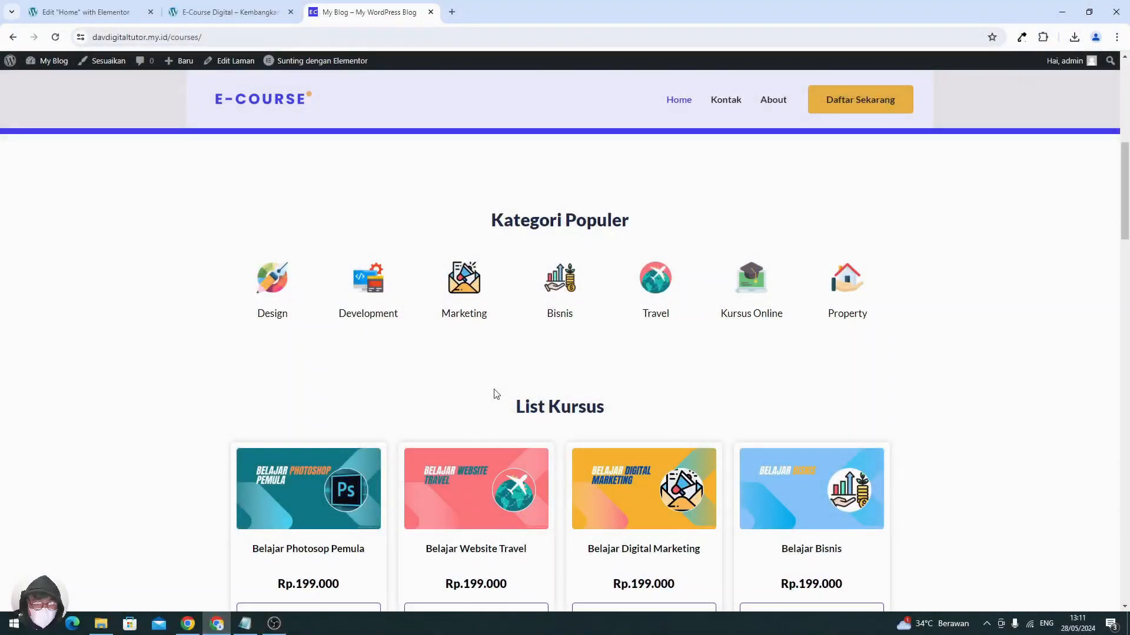
- Compare the live home page with the reference courses page and examine its Kategori Populer and List Kursus sections
scroll(497, 393, up, 4)
click(186, 15)
scroll(311, 229, down, 1)
scroll(311, 229, up, 1)
scroll(366, 319, down, 1)
scroll(553, 380, down, 1)
click(359, 13)
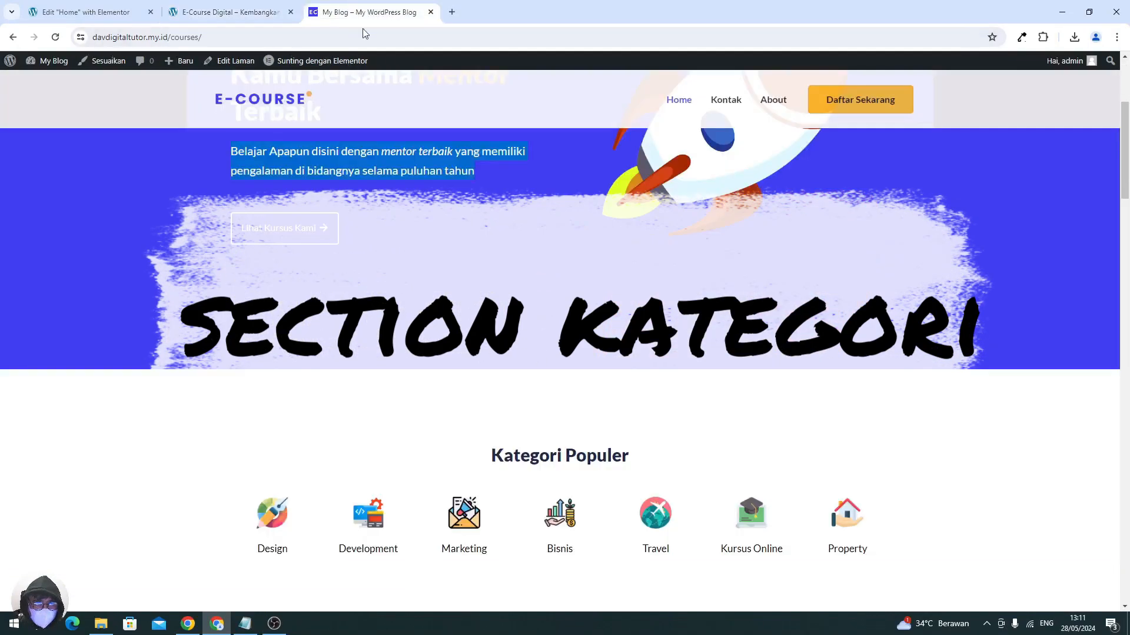
scroll(481, 303, down, 4)
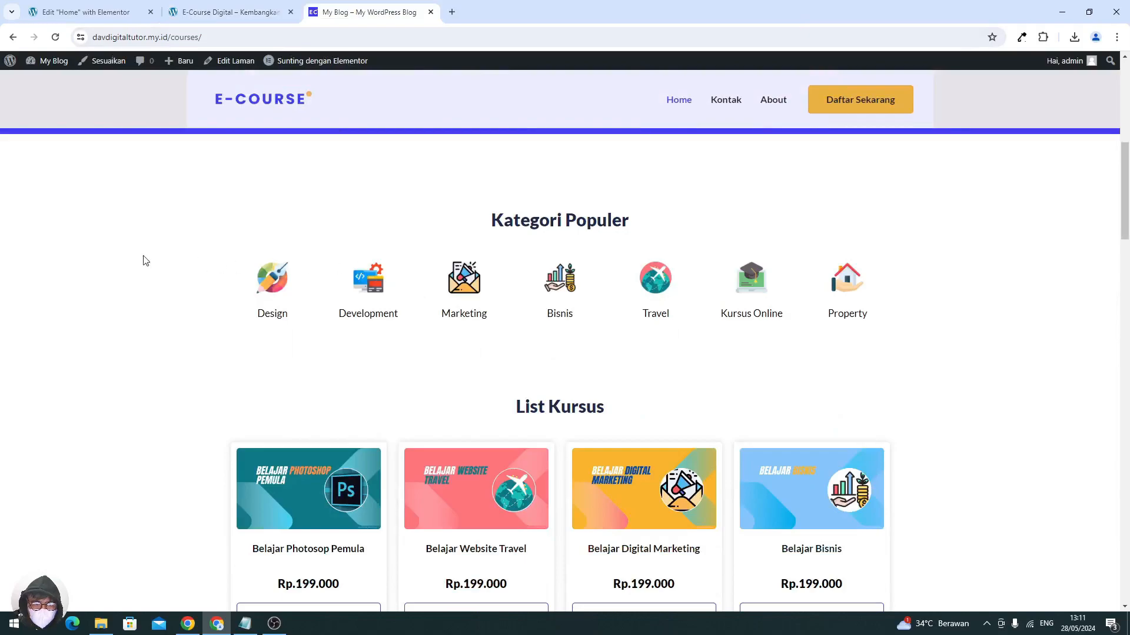
scroll(763, 287, up, 4)
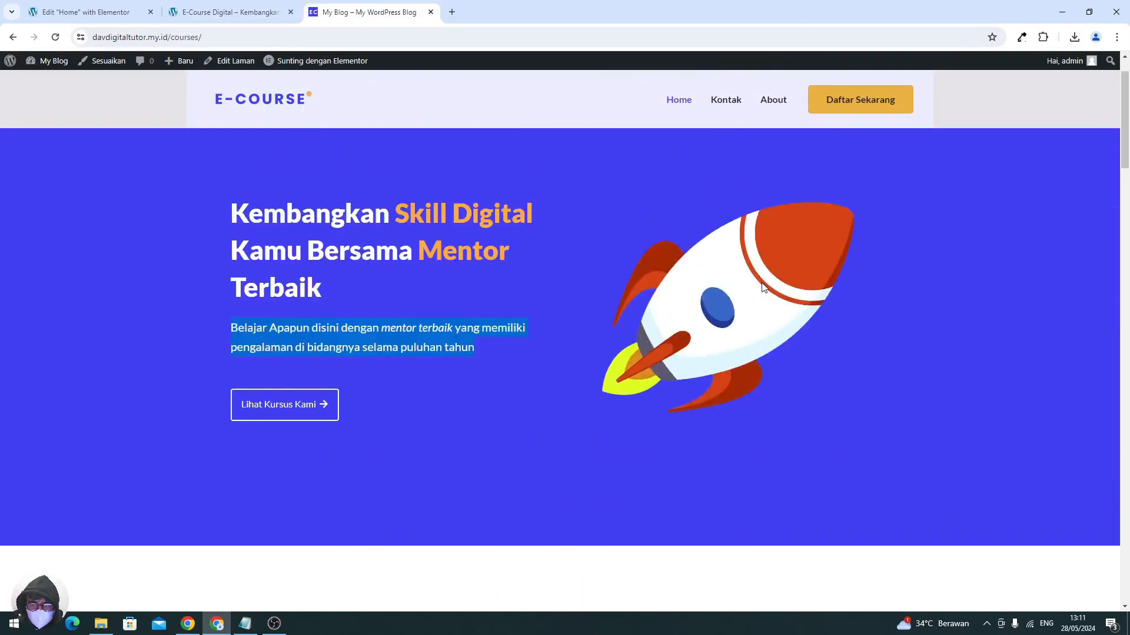
scroll(569, 358, down, 7)
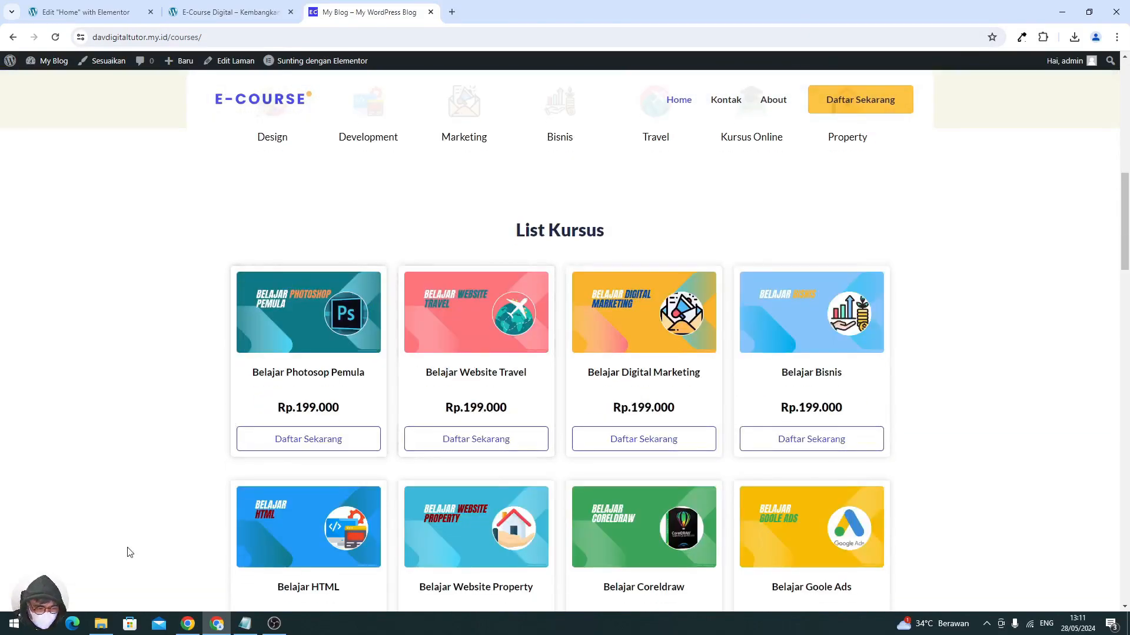
click(102, 622)
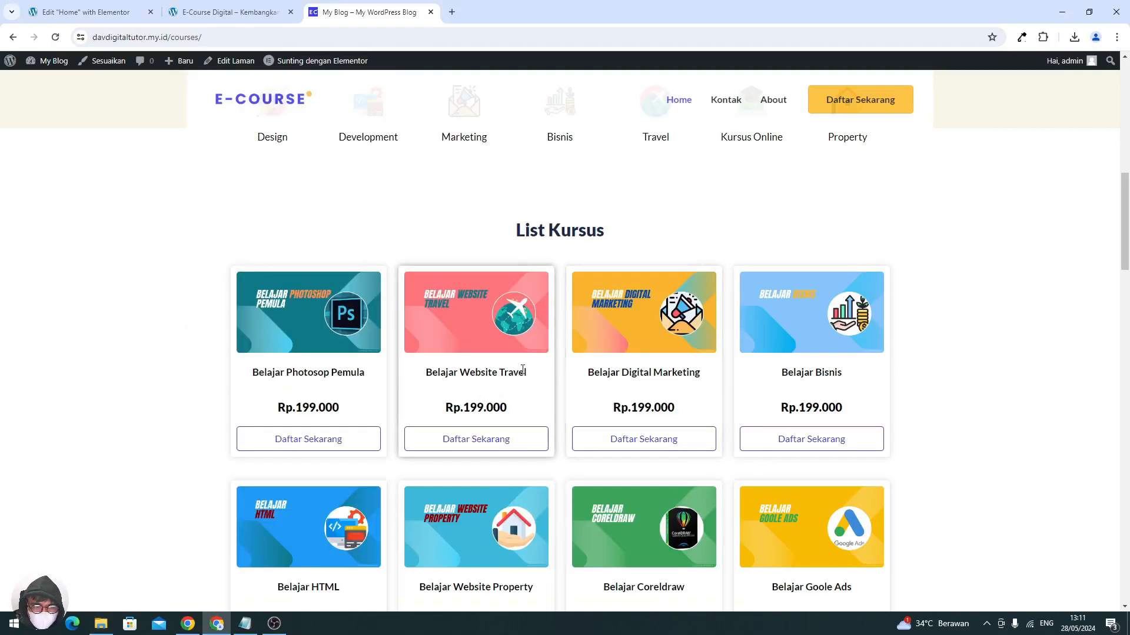
scroll(272, 294, up, 3)
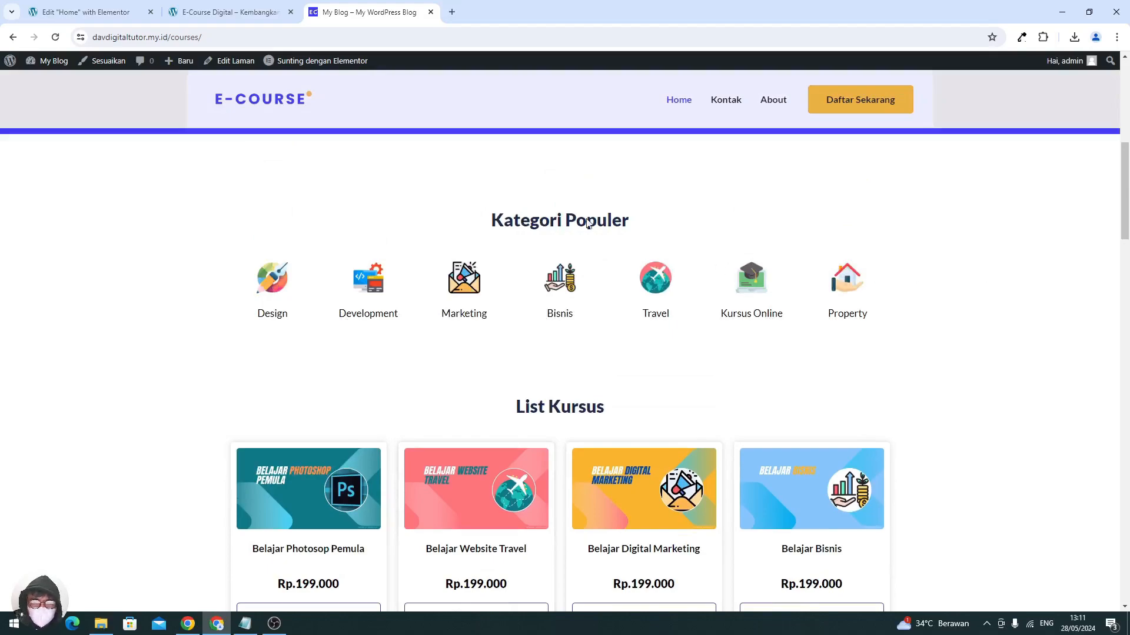
scroll(510, 282, up, 1)
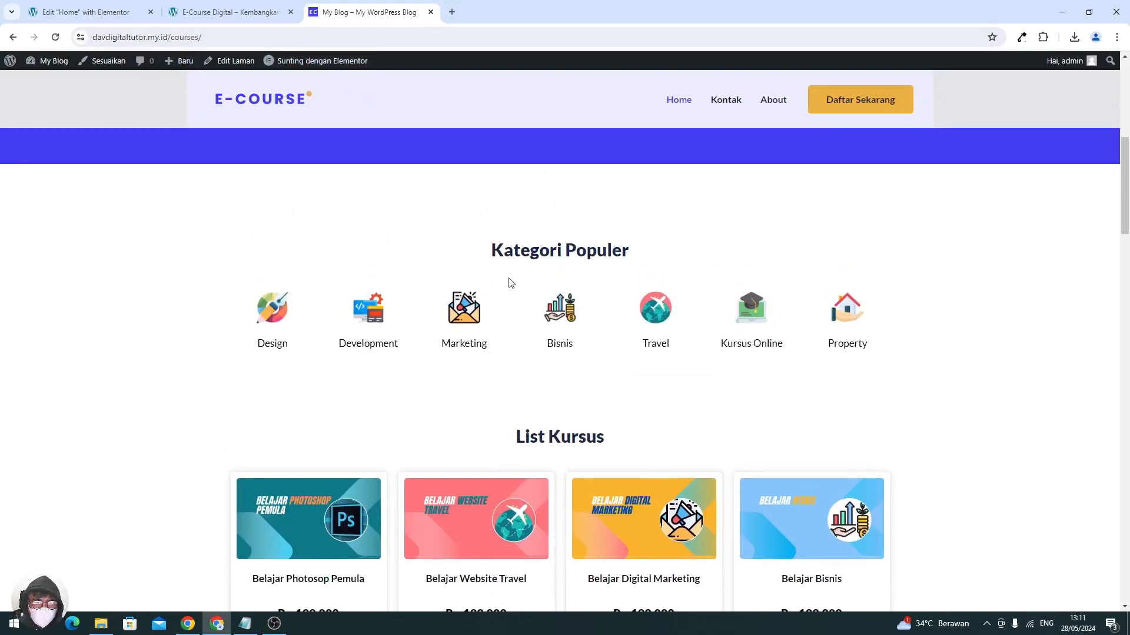
- In the Elementor editor, add a single-column flexbox container with downward direction below the blue hero section
click(77, 6)
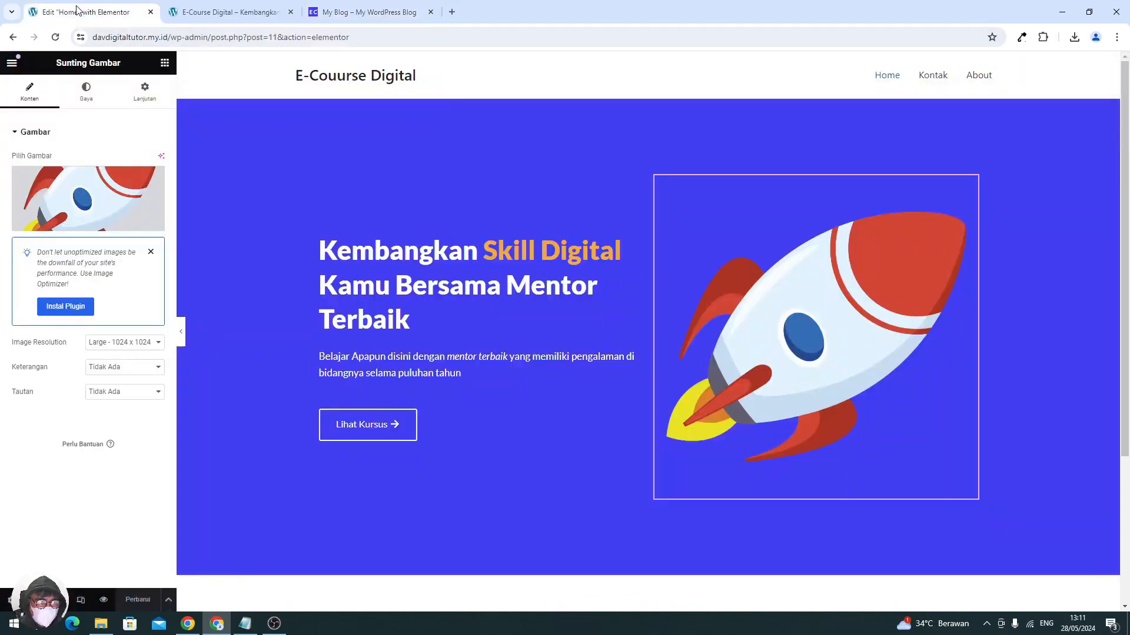
scroll(659, 433, down, 3)
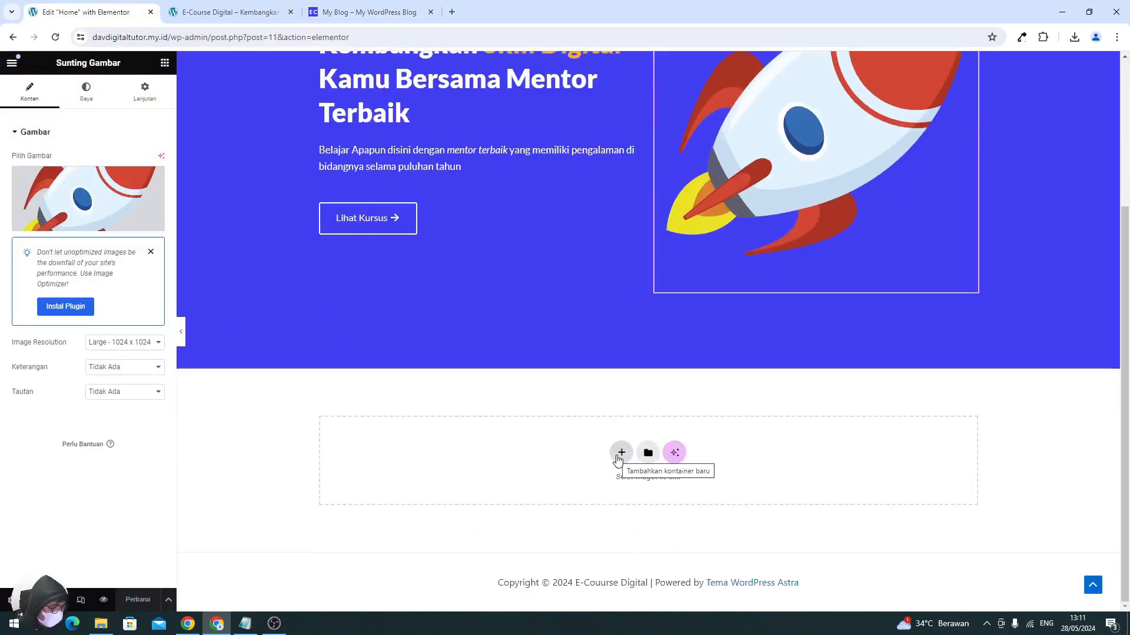
click(621, 454)
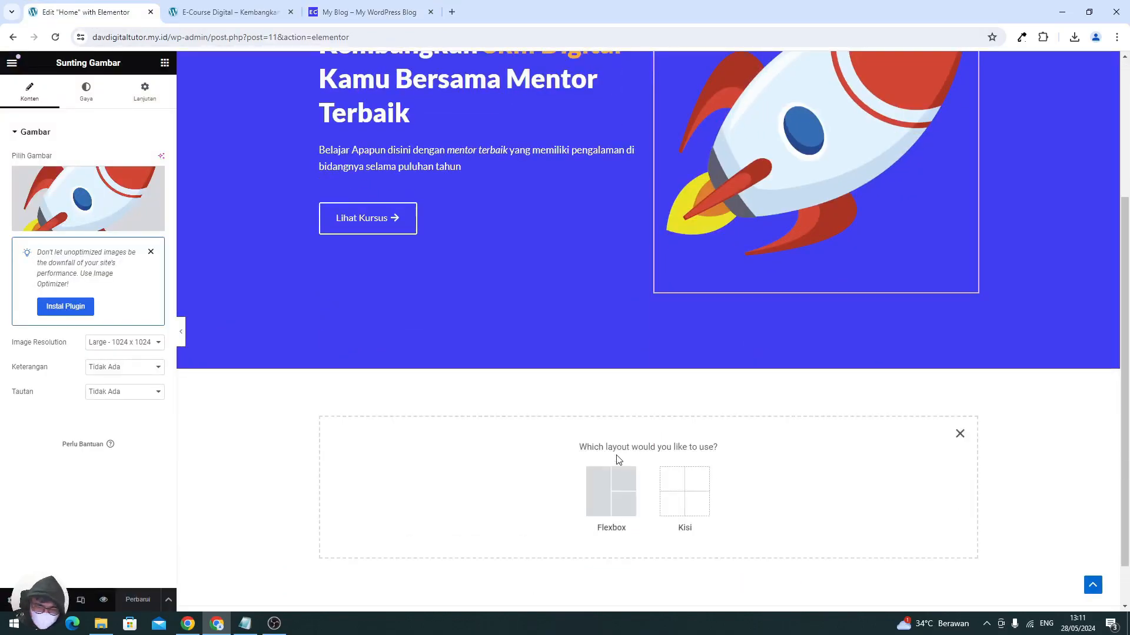
click(610, 488)
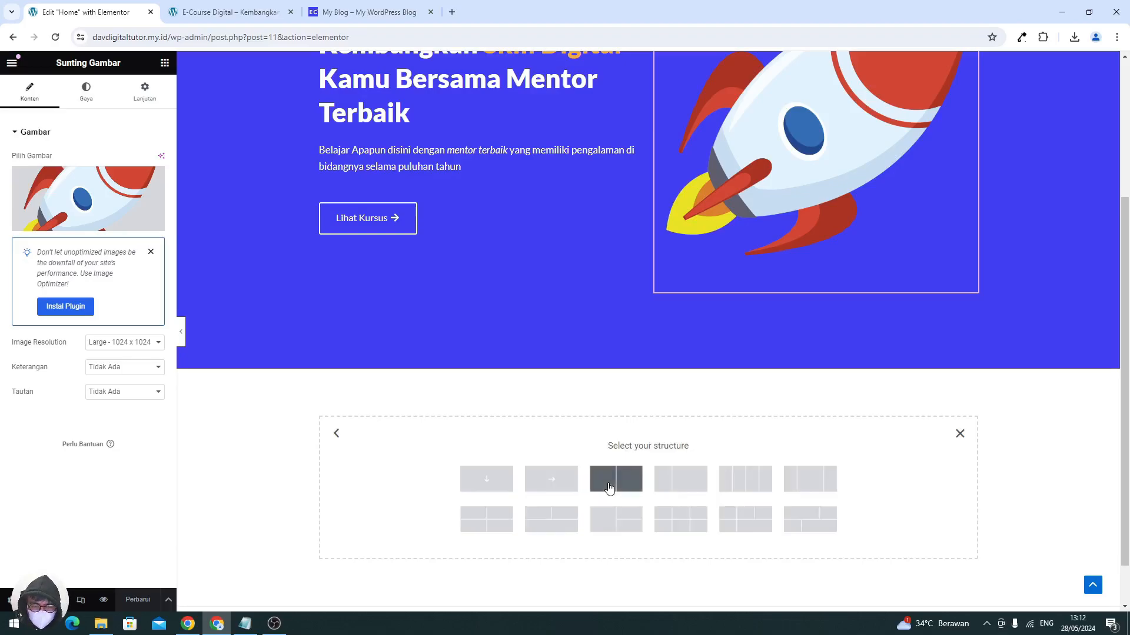
click(487, 479)
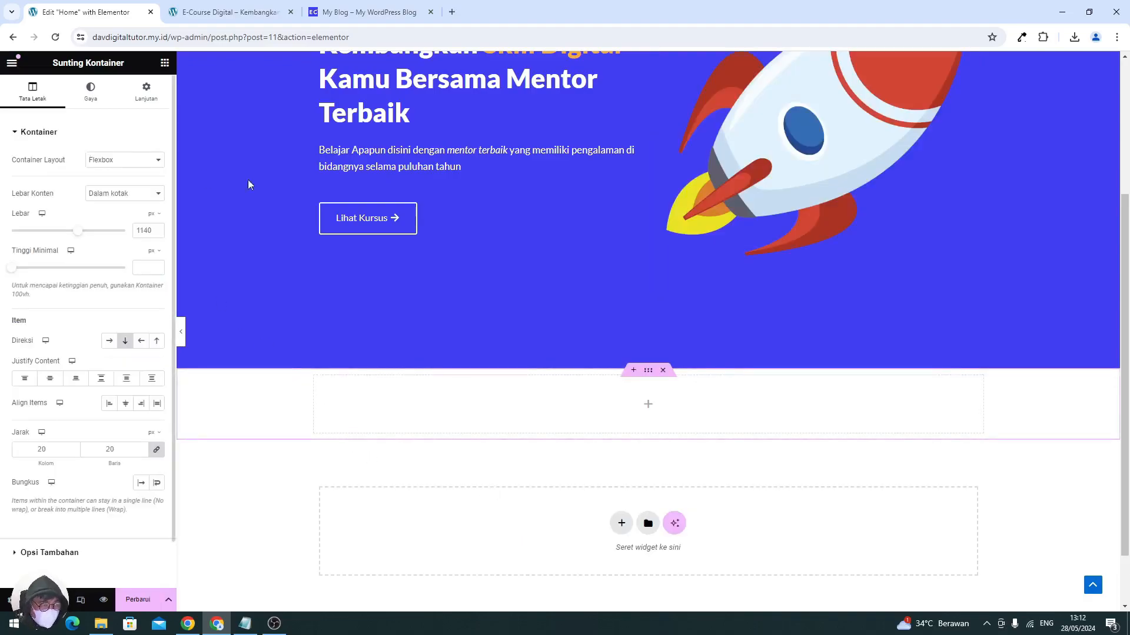
- Unlink the new container's margin values and set its top margin to 6%
click(123, 104)
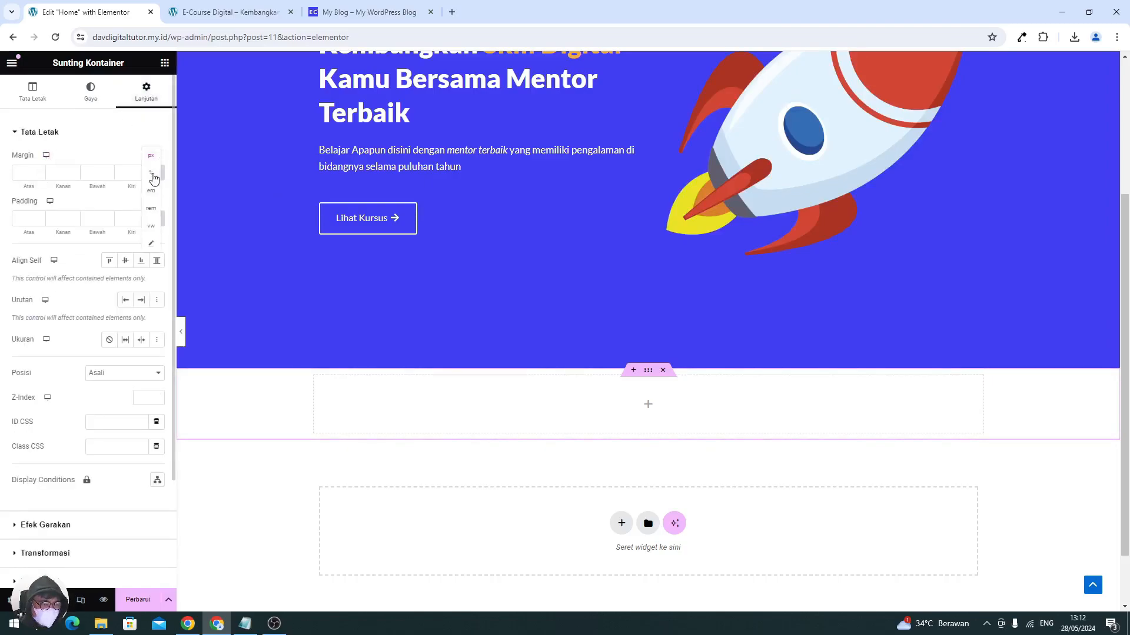
click(157, 178)
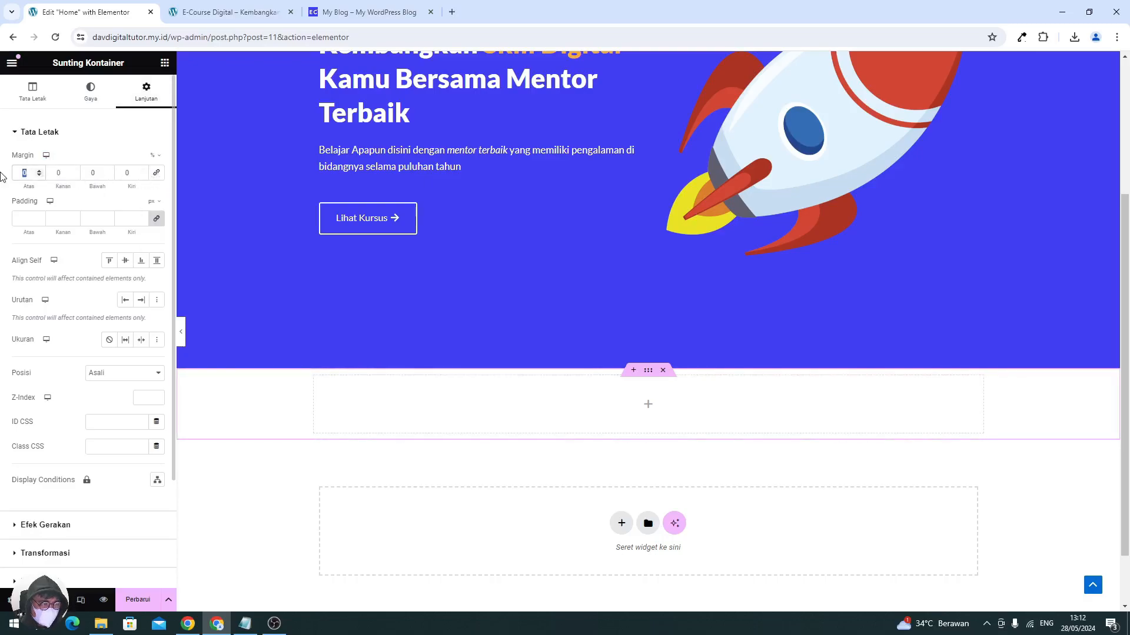
text(6)
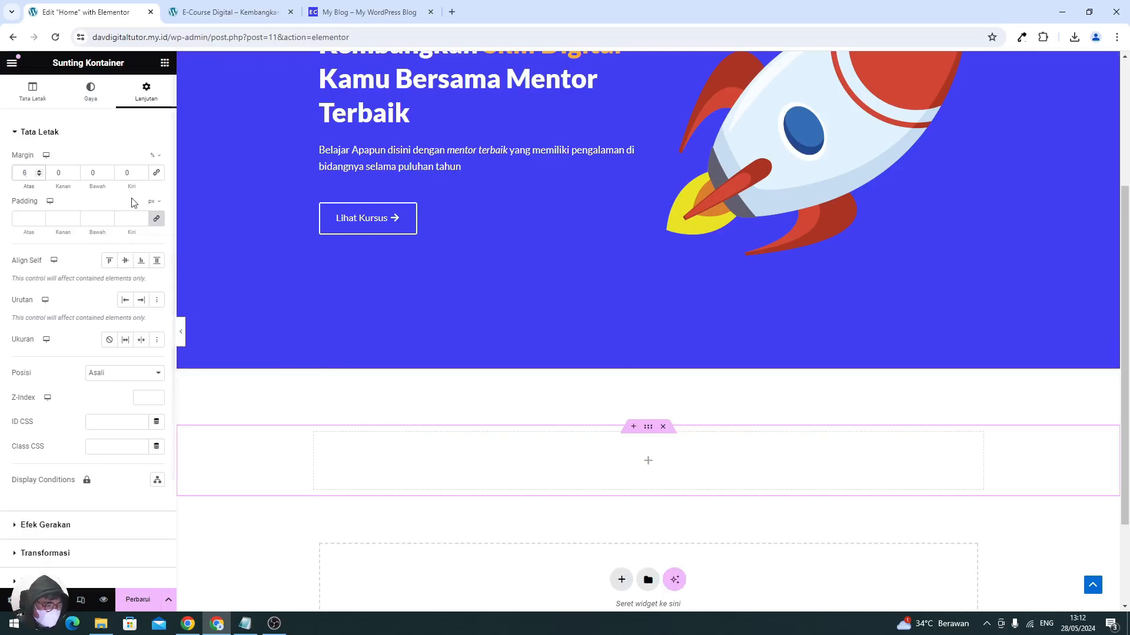
- Add a heading widget to the new container with the text "Kategori Populer"
click(165, 67)
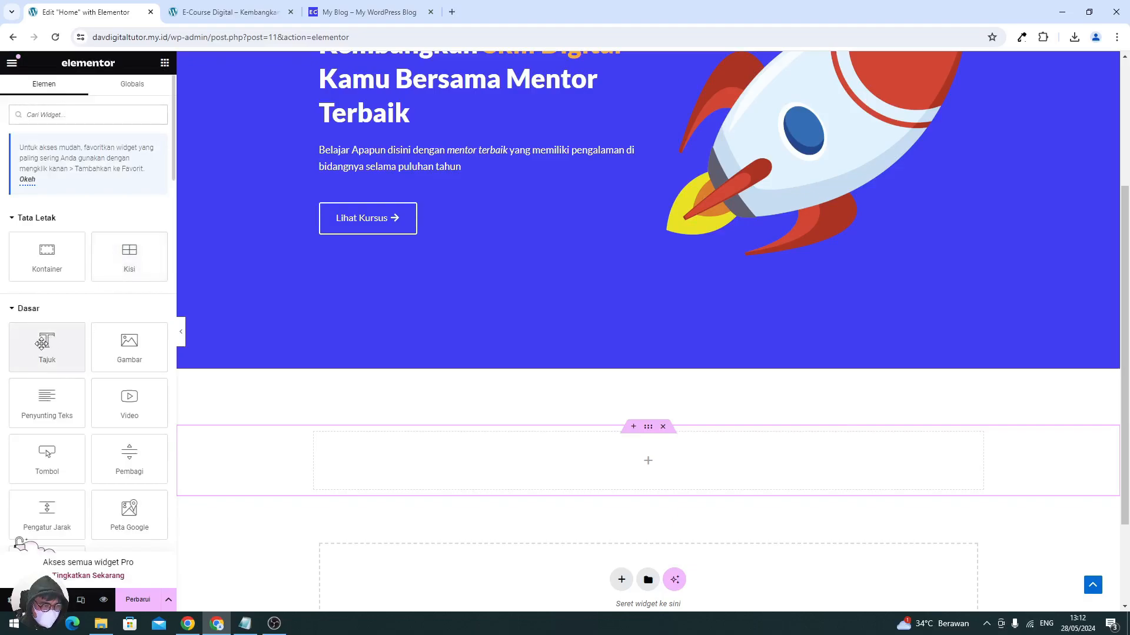
drag(48, 348, 464, 458)
triple_click(86, 192)
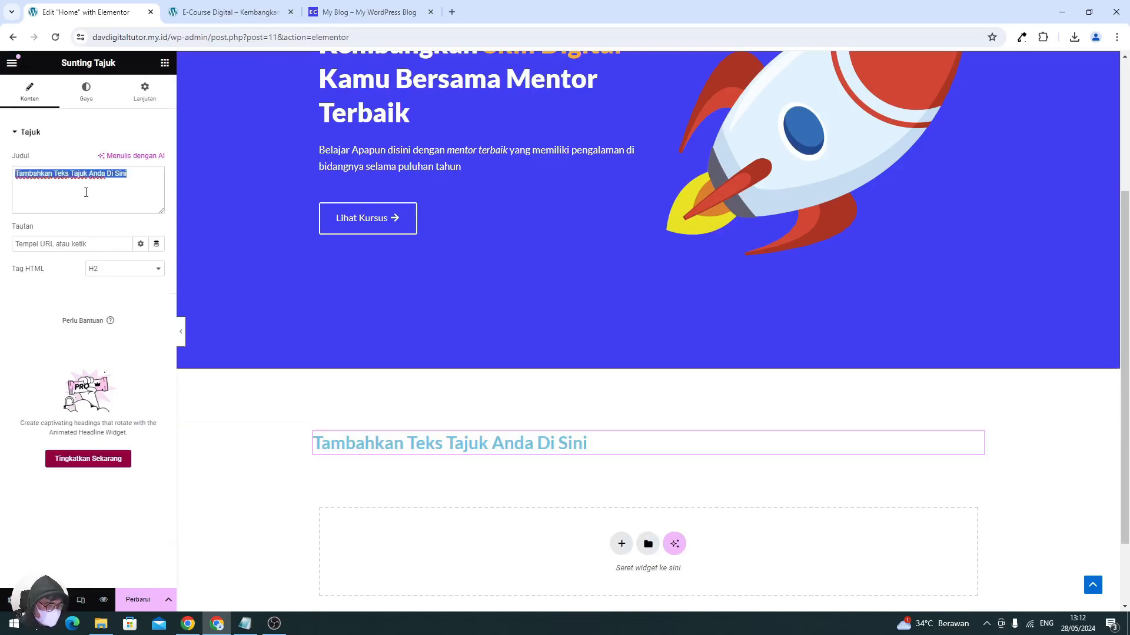
text(Kategori Populer)
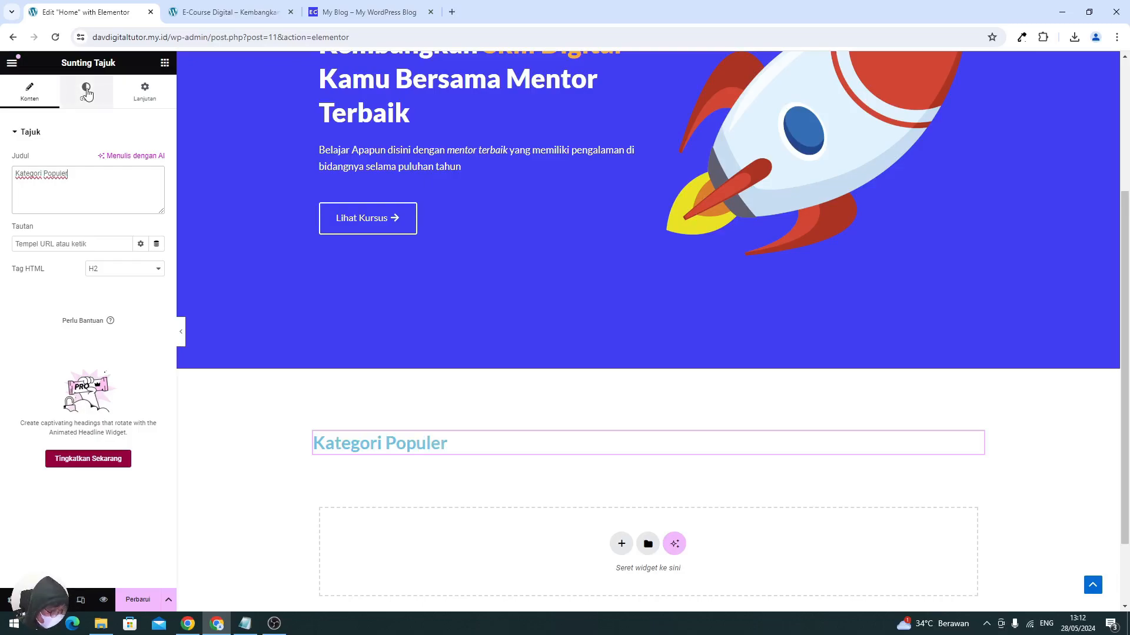
- Check the reference page's heading style, set the Kategori Populer heading's text colour to black (#000000), and centre it
click(87, 93)
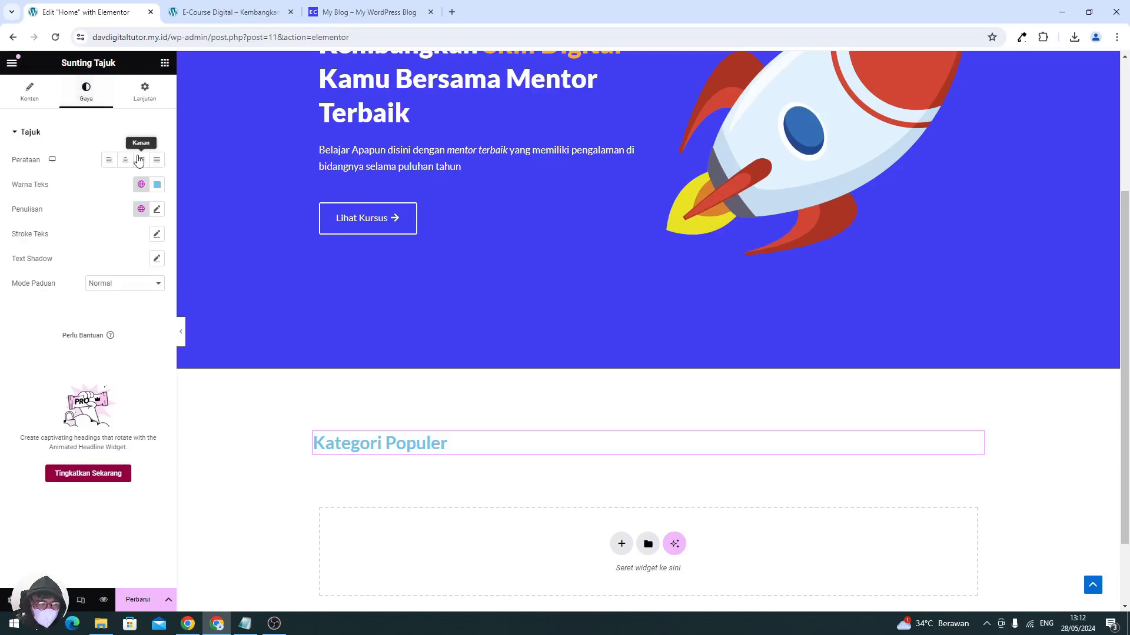
click(156, 185)
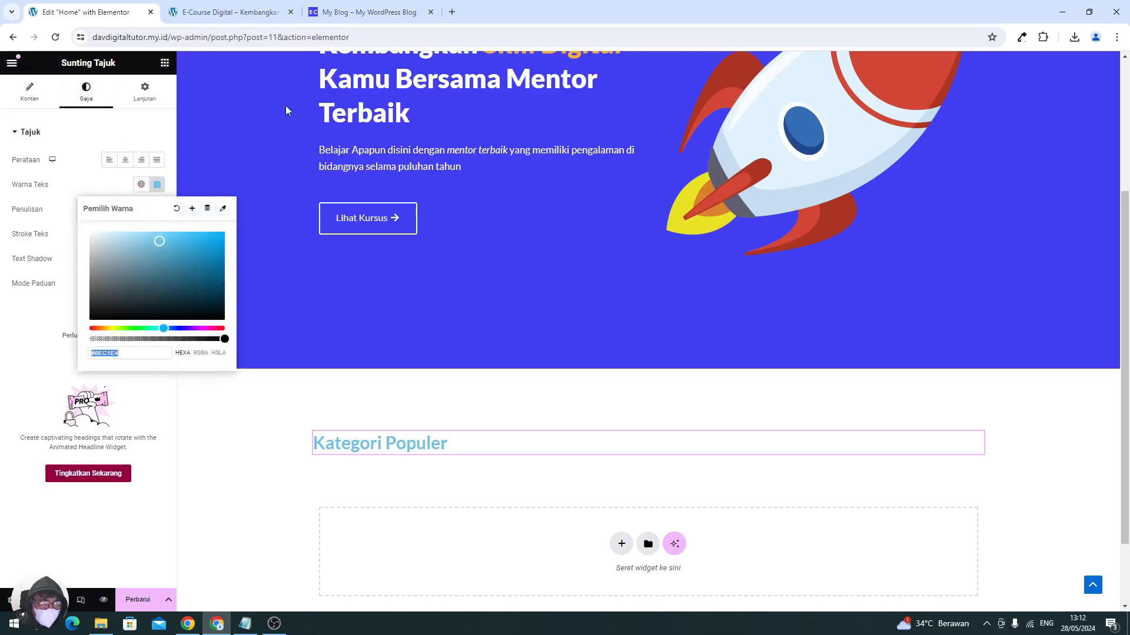
click(365, 12)
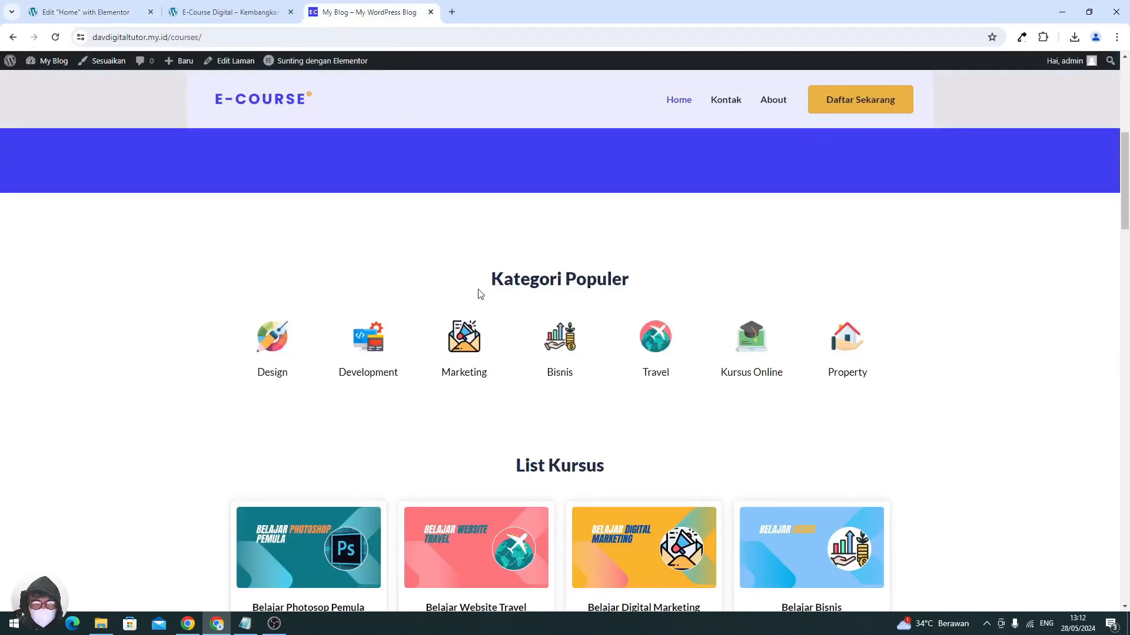
click(113, 18)
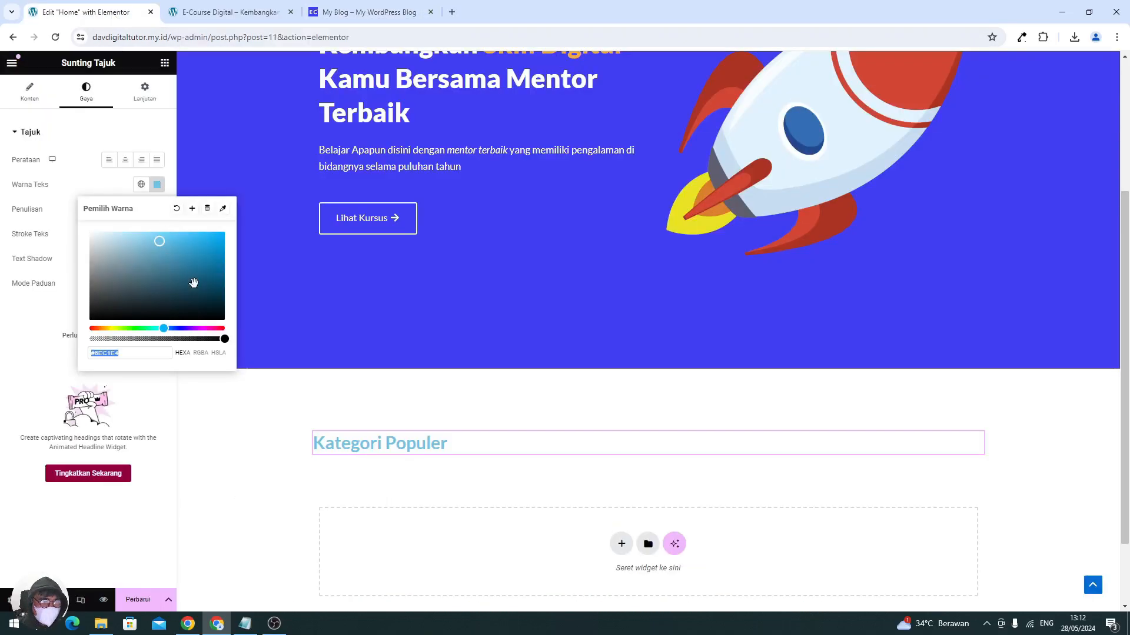
drag(193, 283, 224, 337)
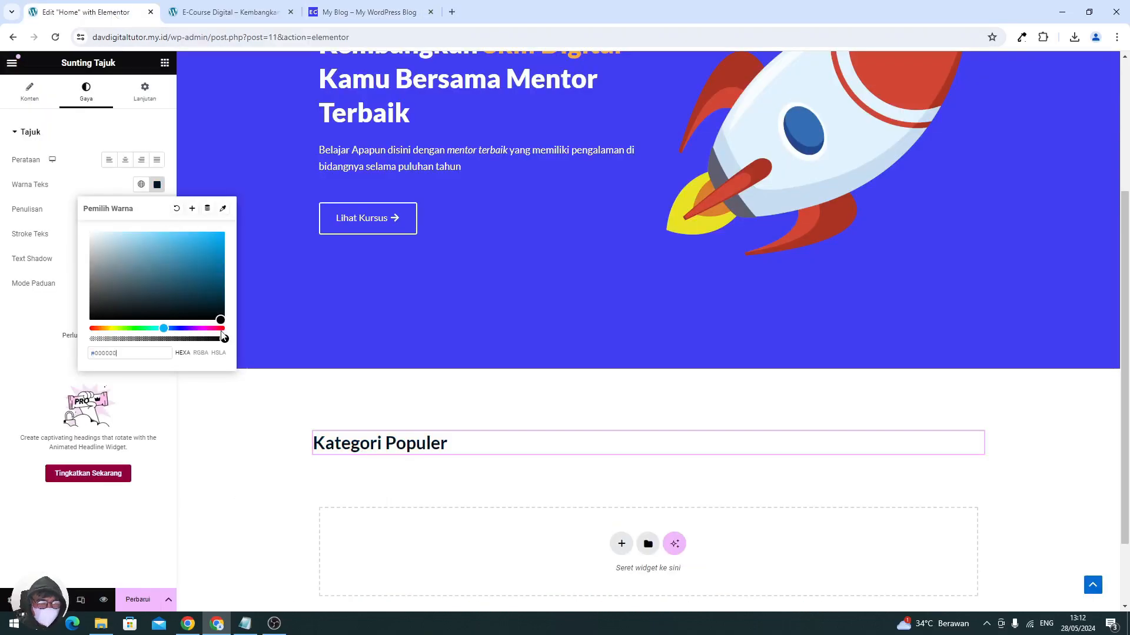
click(8, 364)
click(125, 159)
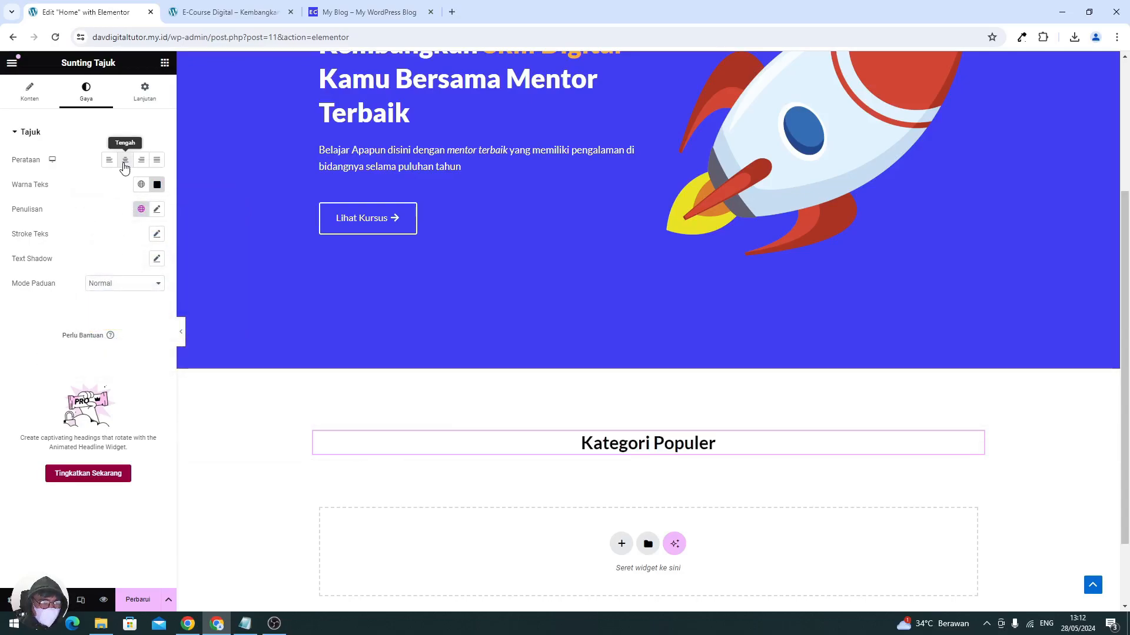
- Set the Kategori Populer heading's font size to 30 px and update the page
click(155, 210)
text(20)
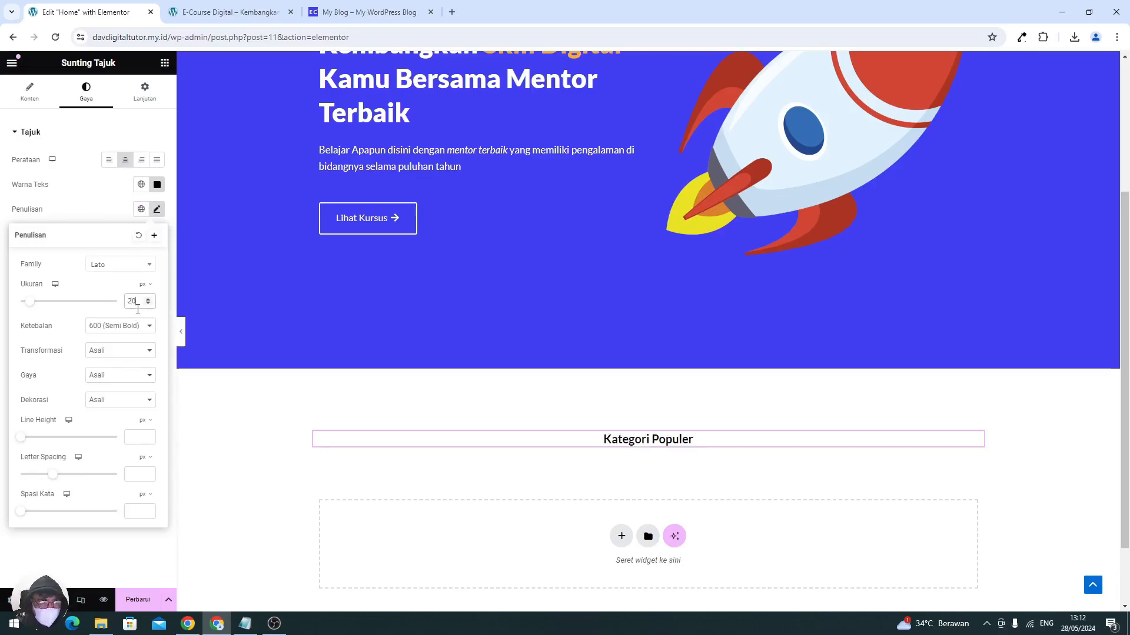
text(25)
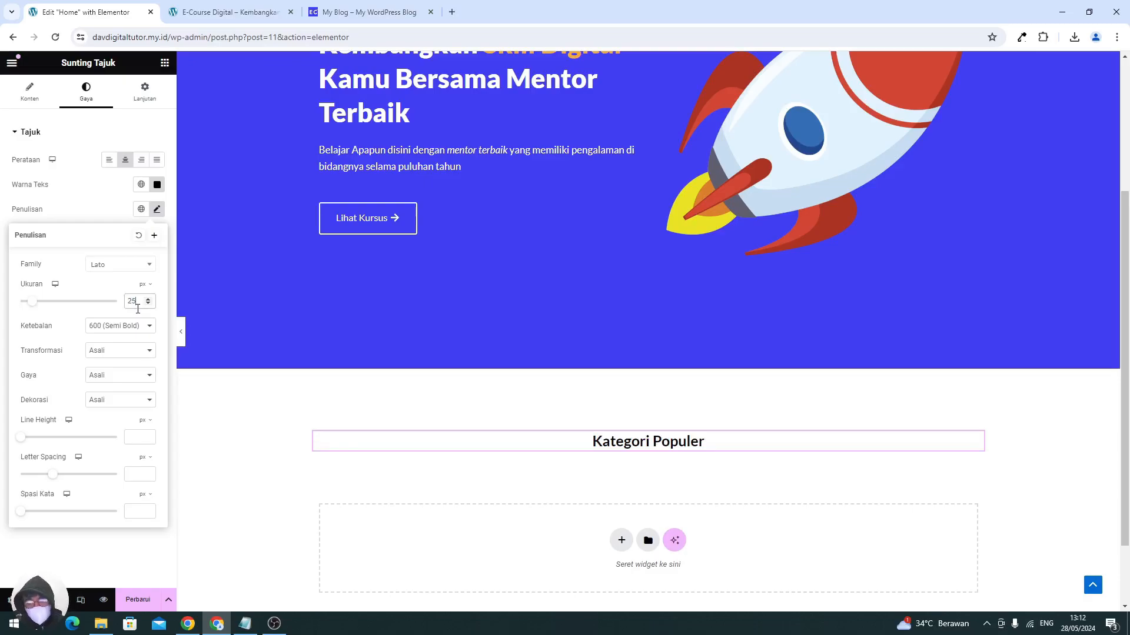
text(30)
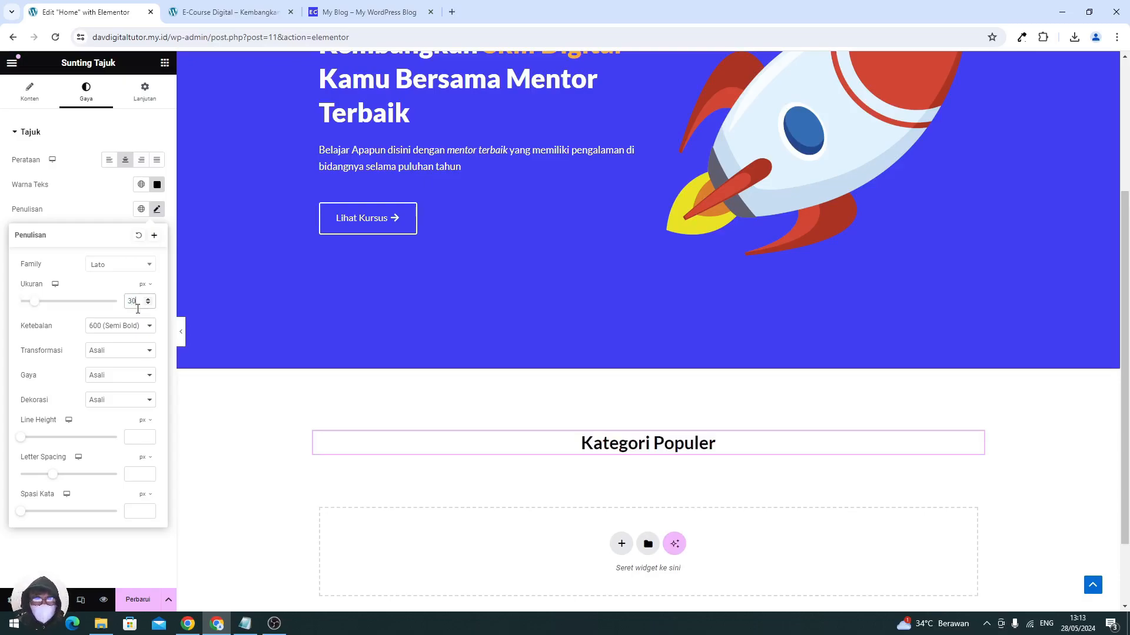
click(139, 597)
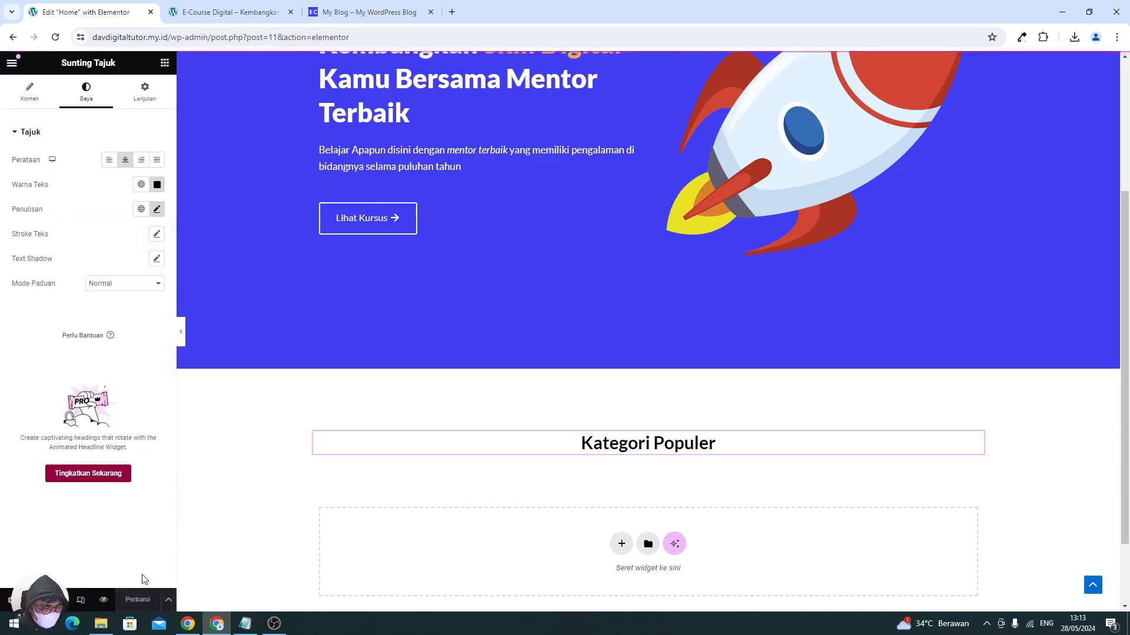
- Check the reference page's category row, add a container below the Kategori Populer heading, and nest a second container inside it
click(369, 11)
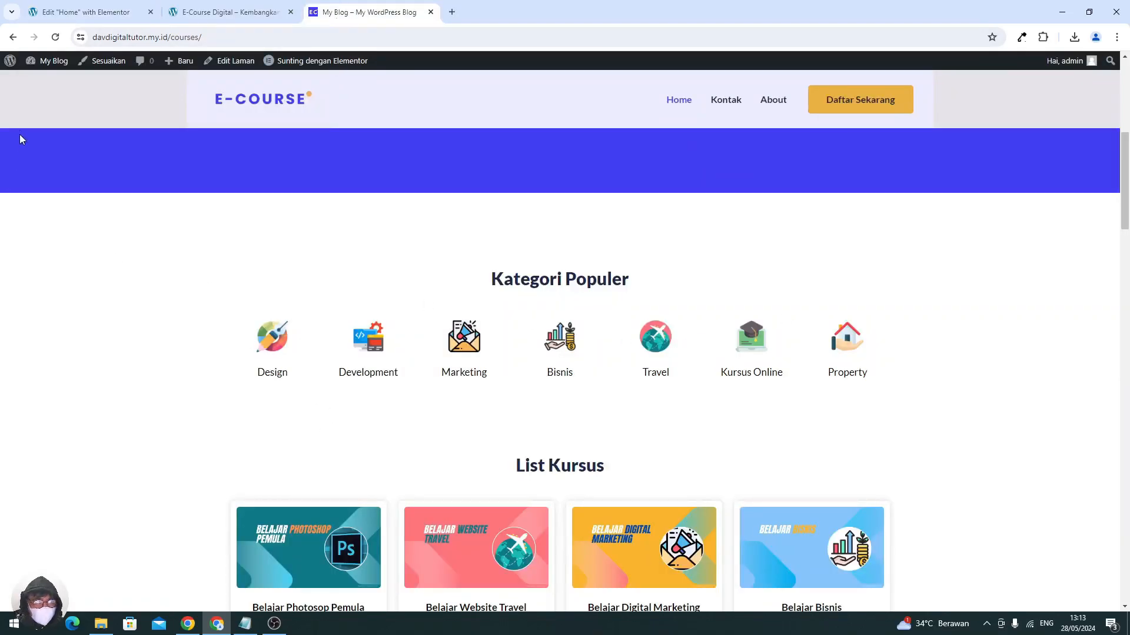
click(78, 13)
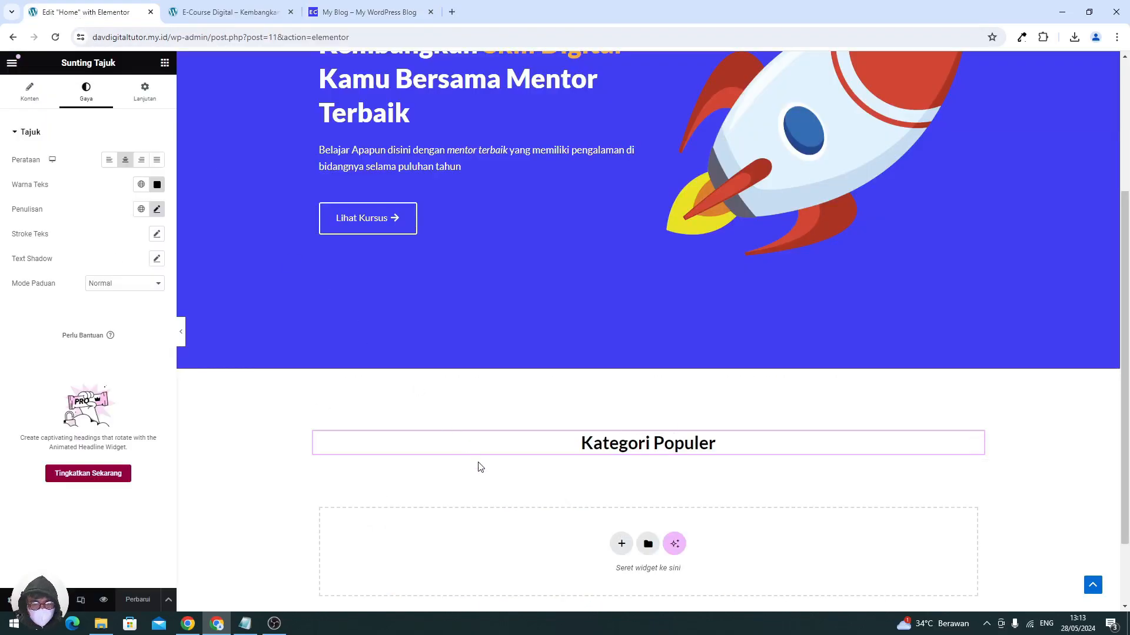
click(165, 63)
drag(47, 258, 553, 456)
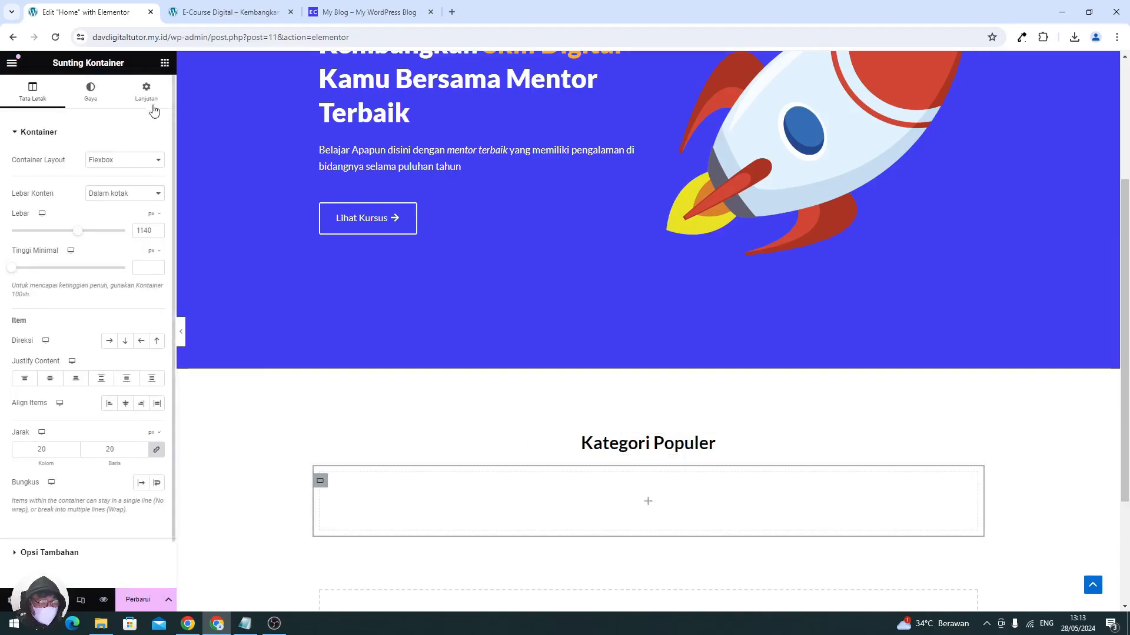
click(165, 63)
drag(47, 259, 341, 396)
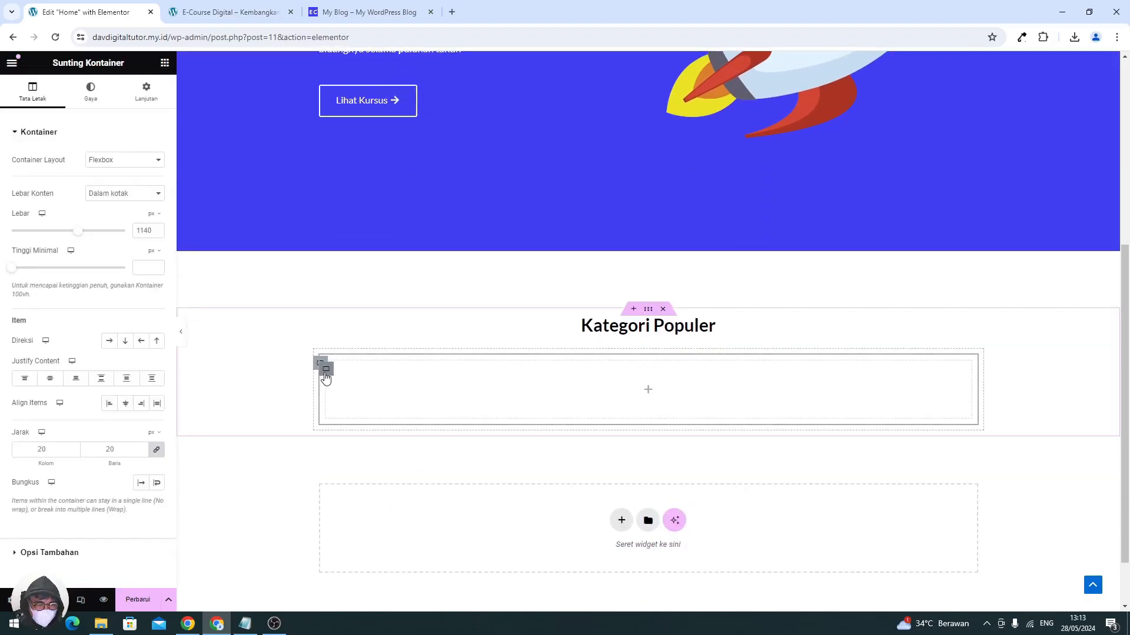
- Duplicate the nested container and set the parent container's direction to horizontal row
right_click(326, 377)
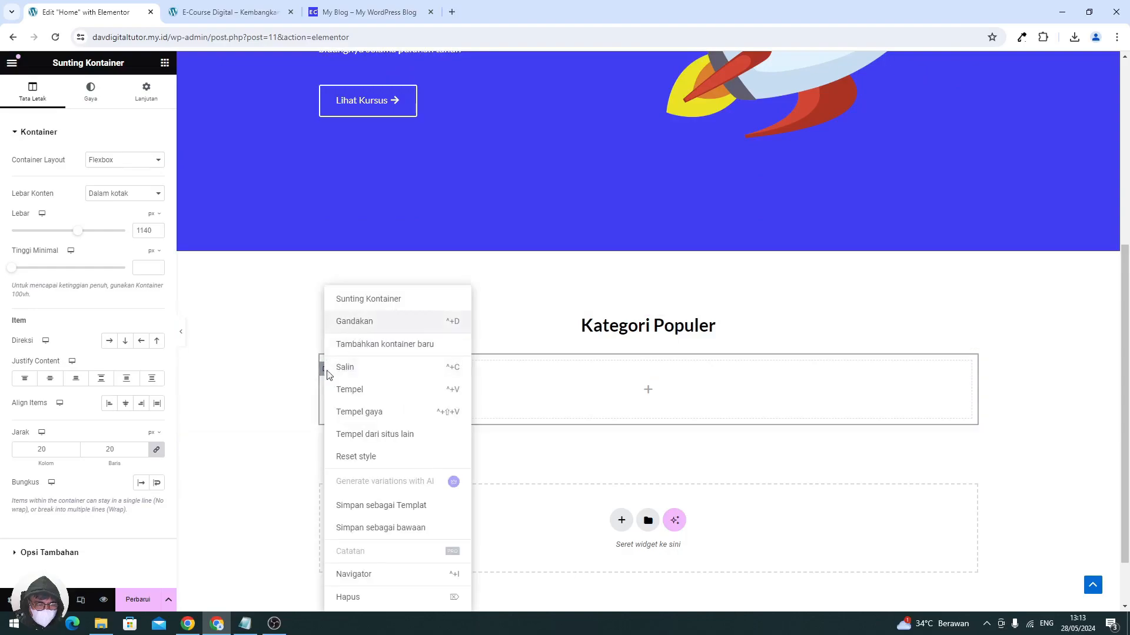
click(354, 321)
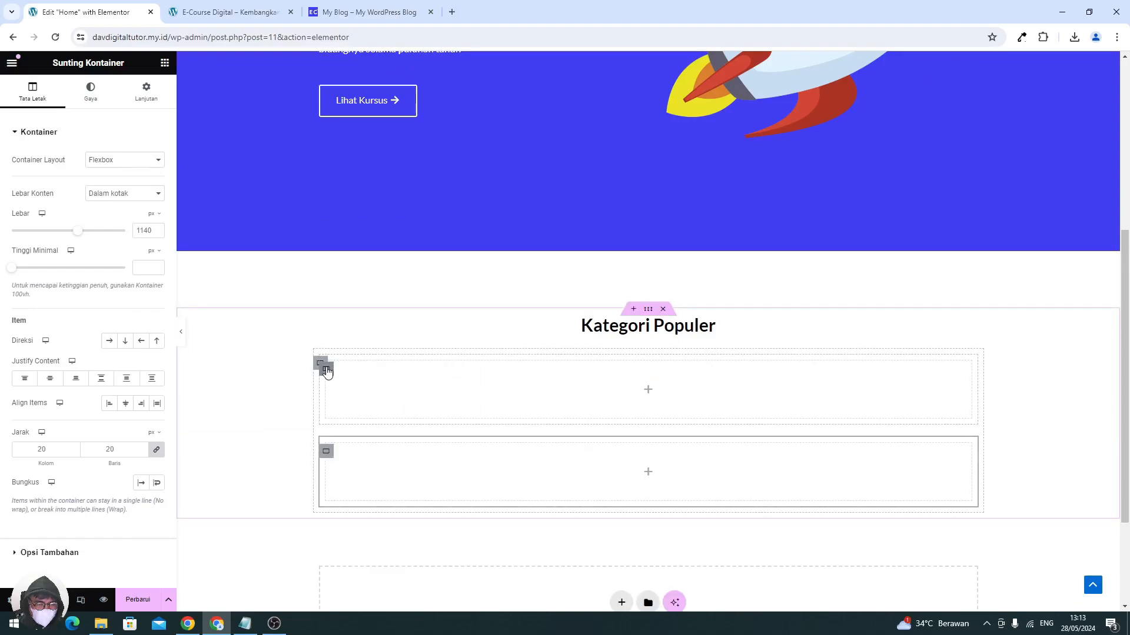
click(319, 363)
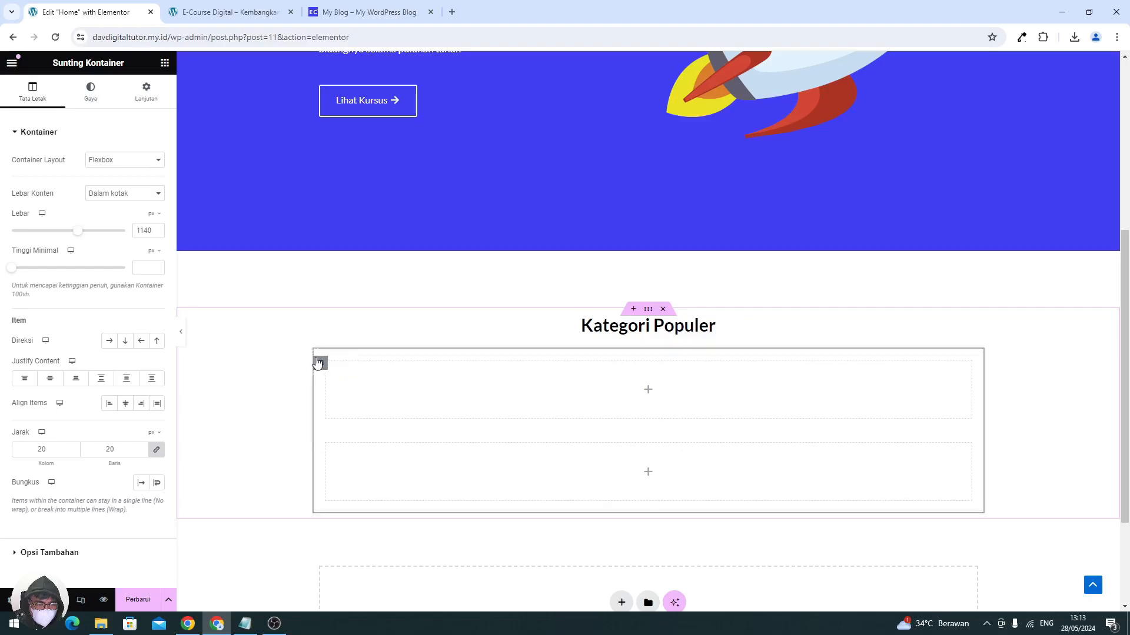
click(110, 343)
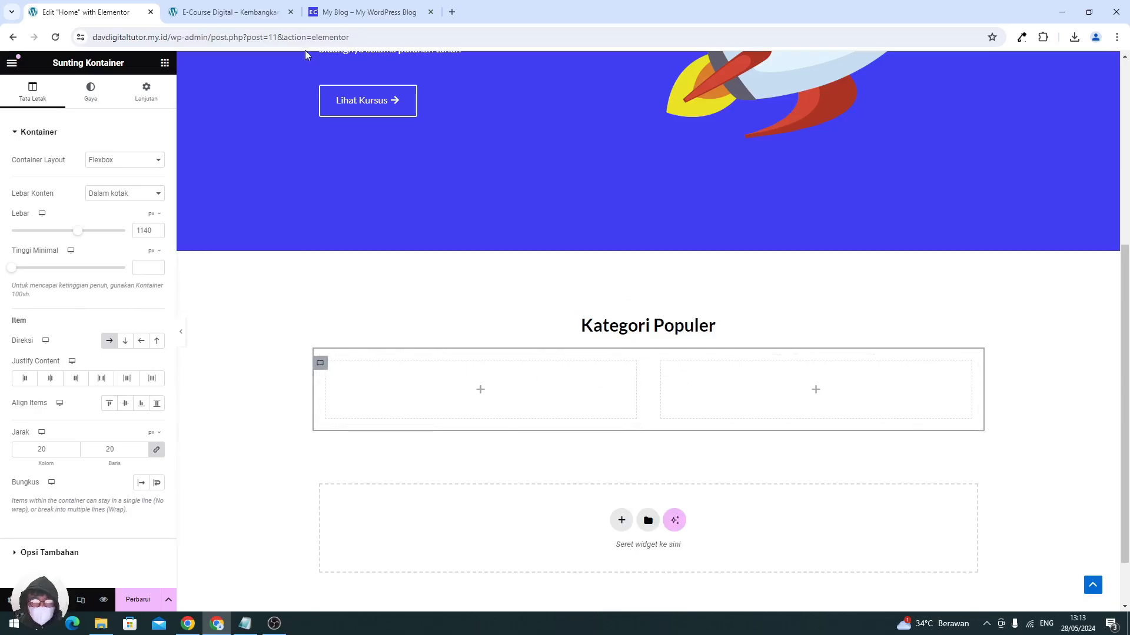
- Check the category row on the reference page and duplicate the inner containers until the row holds seven
click(345, 17)
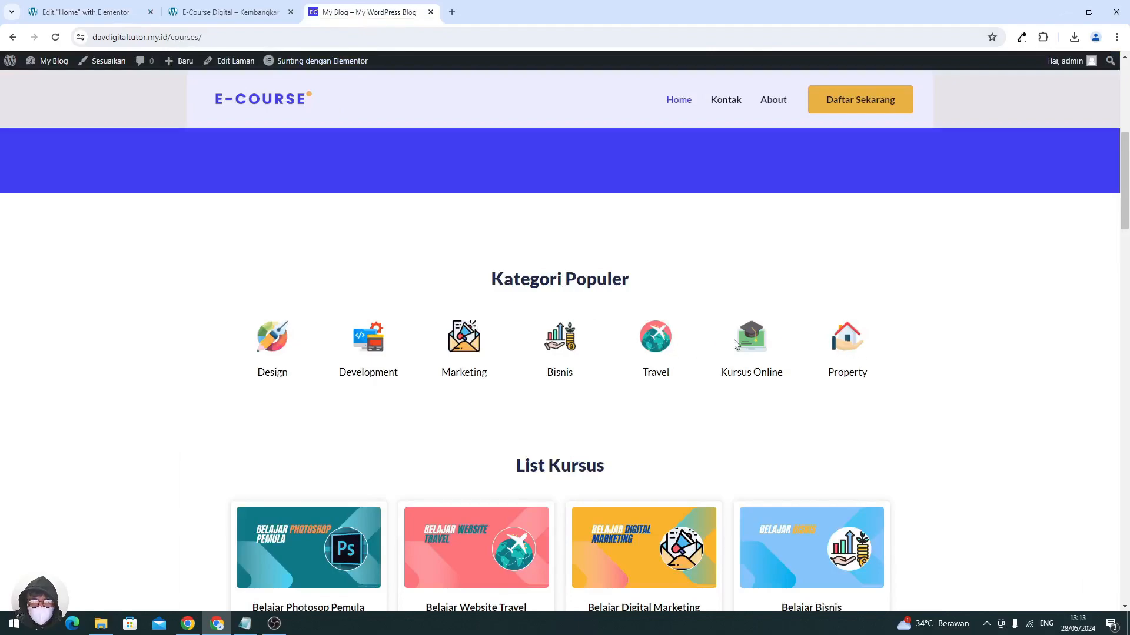
click(75, 14)
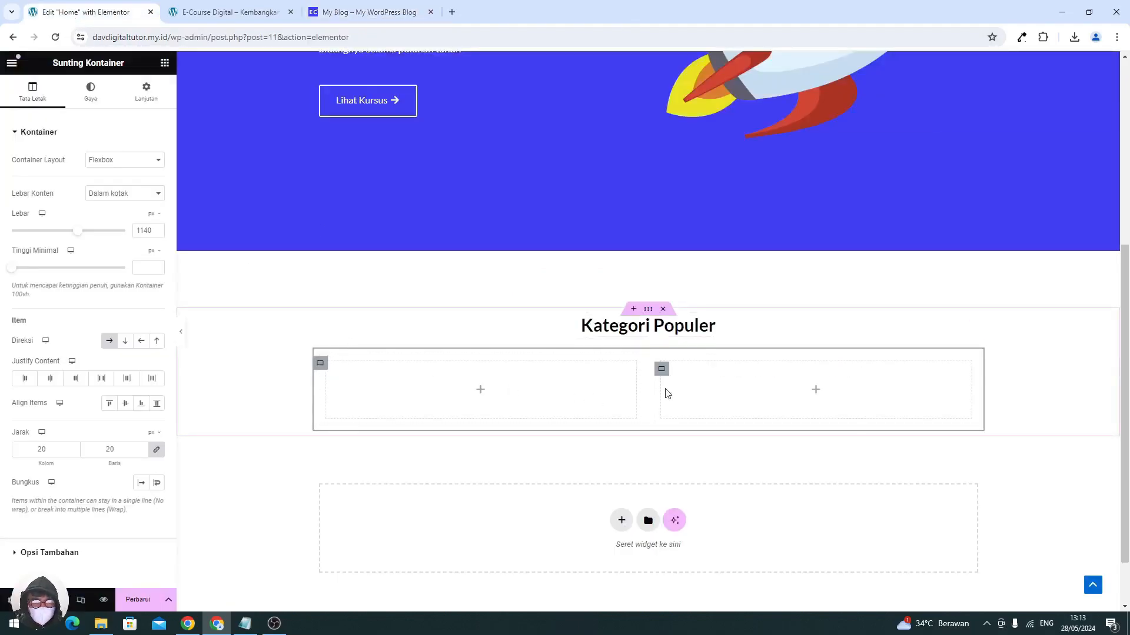
right_click(661, 373)
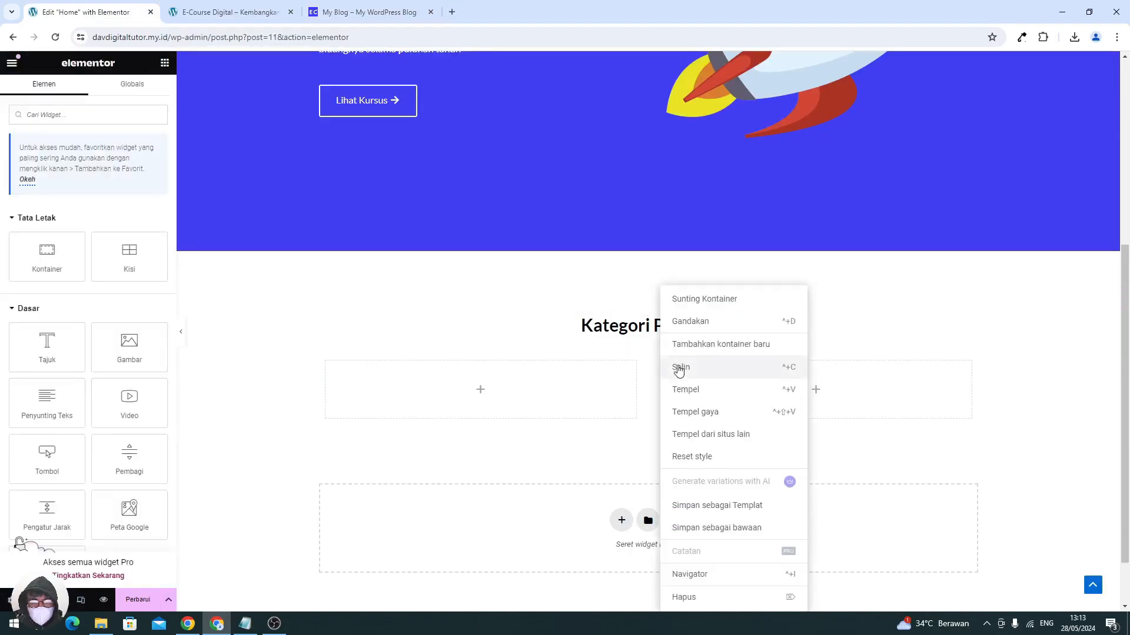
click(684, 325)
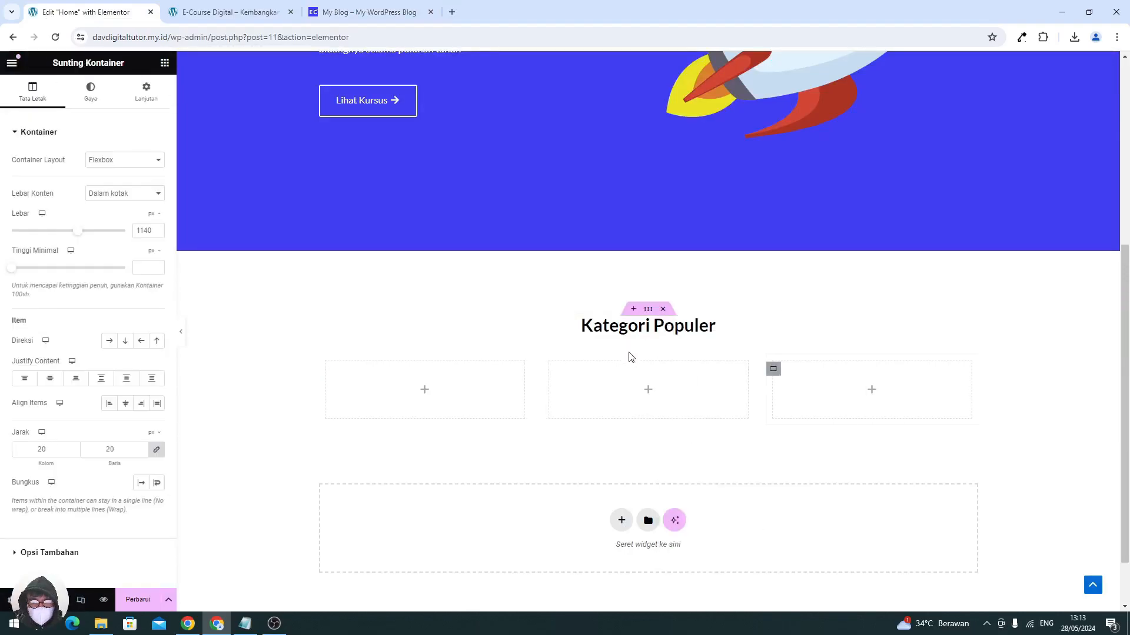
right_click(779, 375)
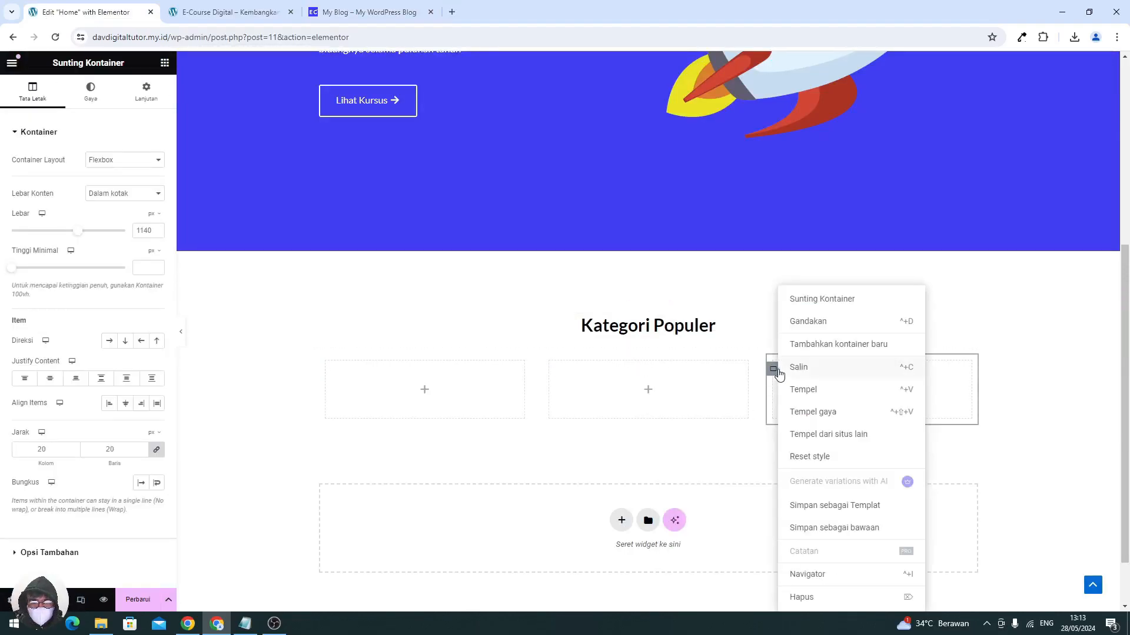
click(786, 330)
right_click(826, 370)
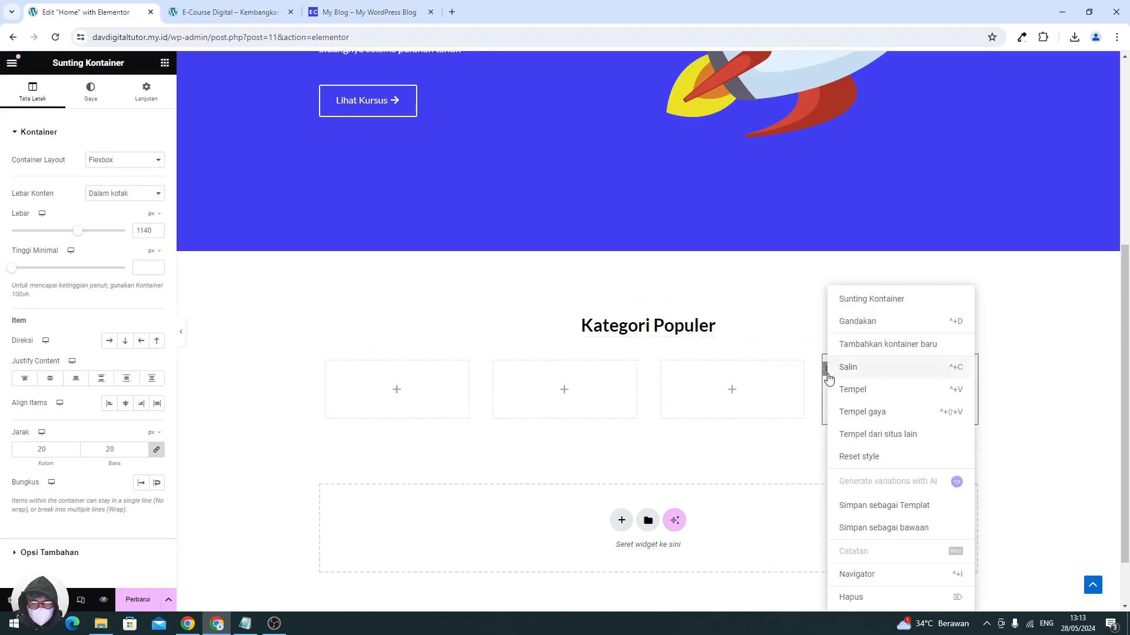
click(853, 320)
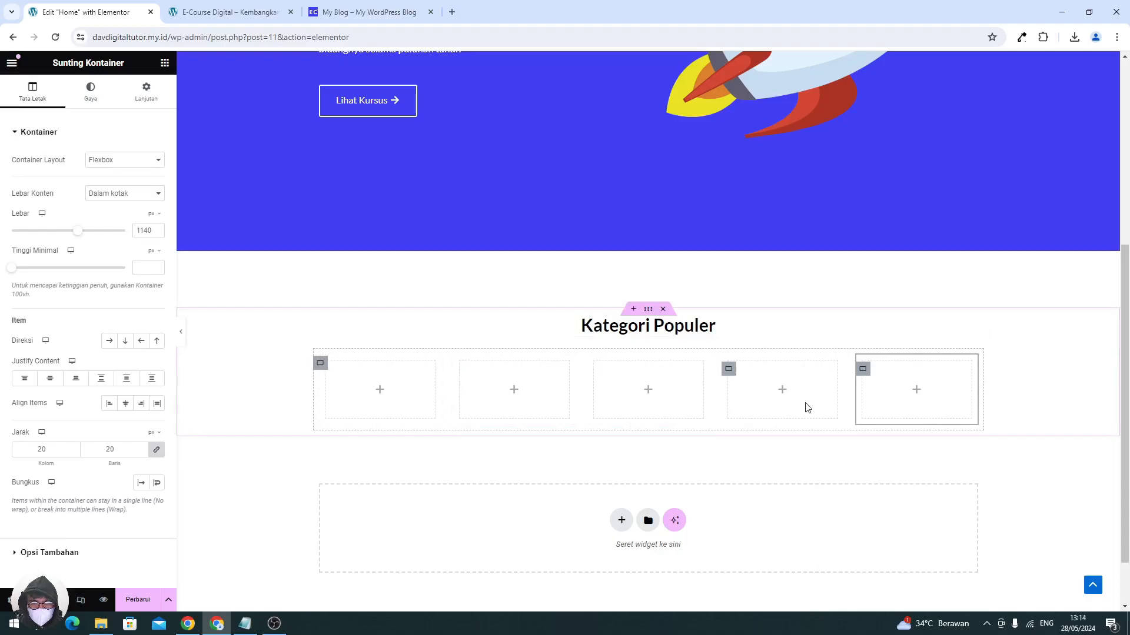
right_click(863, 369)
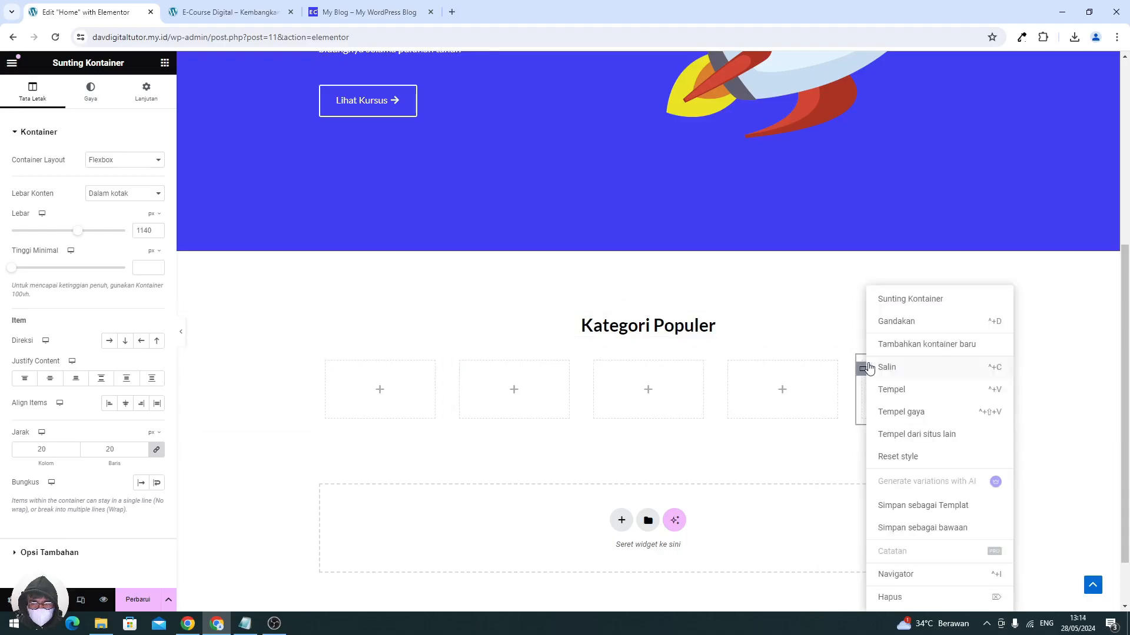
click(885, 322)
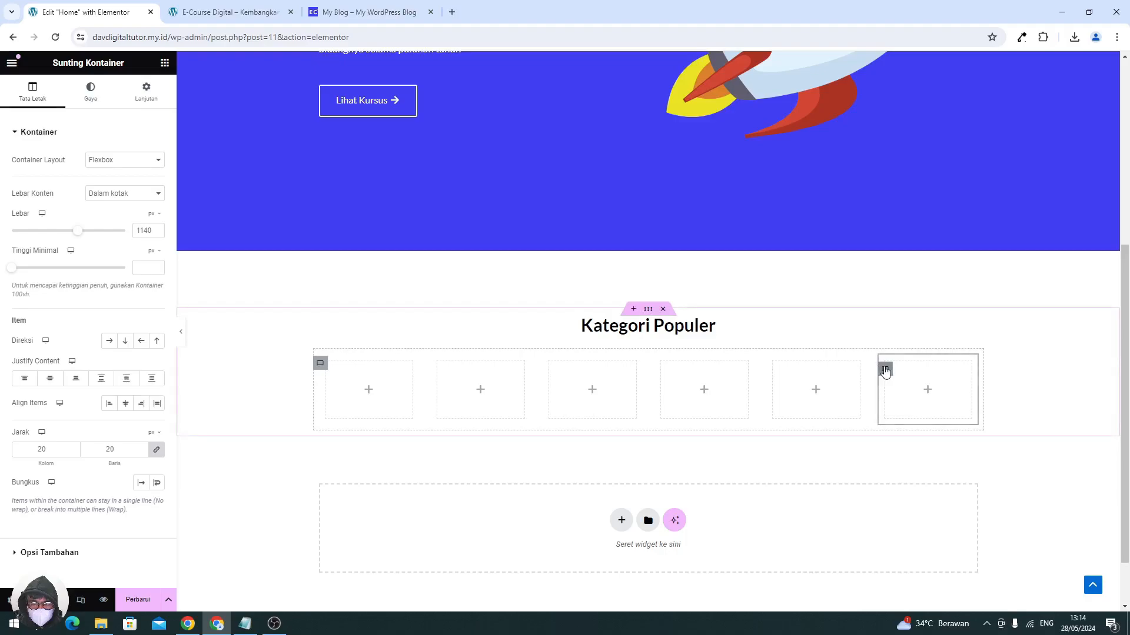
right_click(883, 371)
click(895, 324)
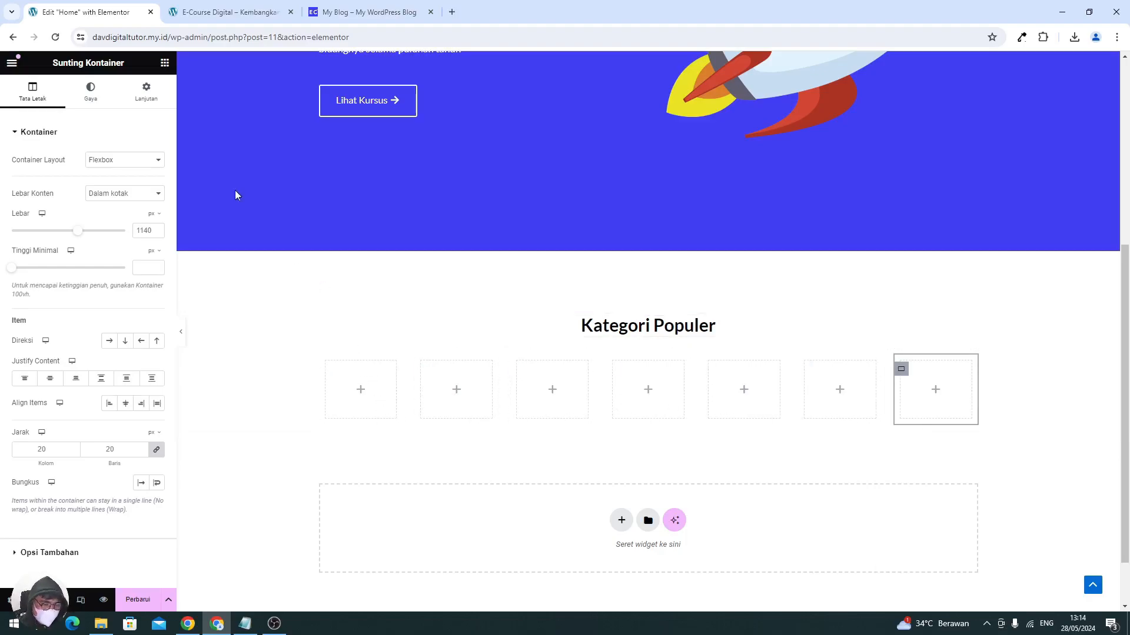
- Search the widgets for "image" and add an image box (Kotak Gambar) to the first of the seven containers
click(166, 64)
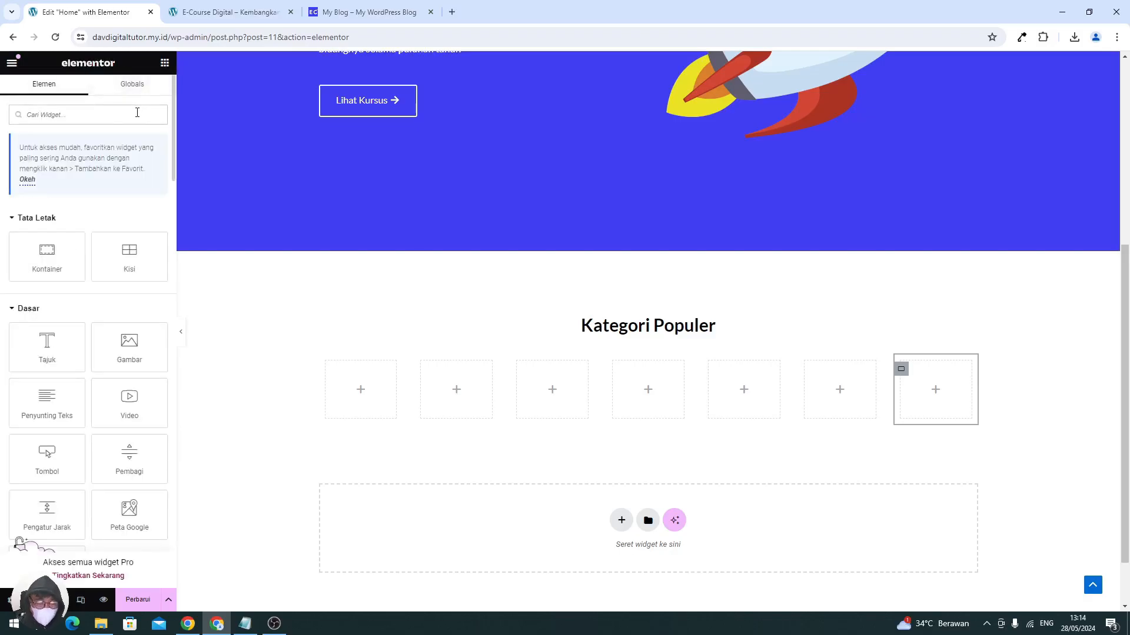
text(i)
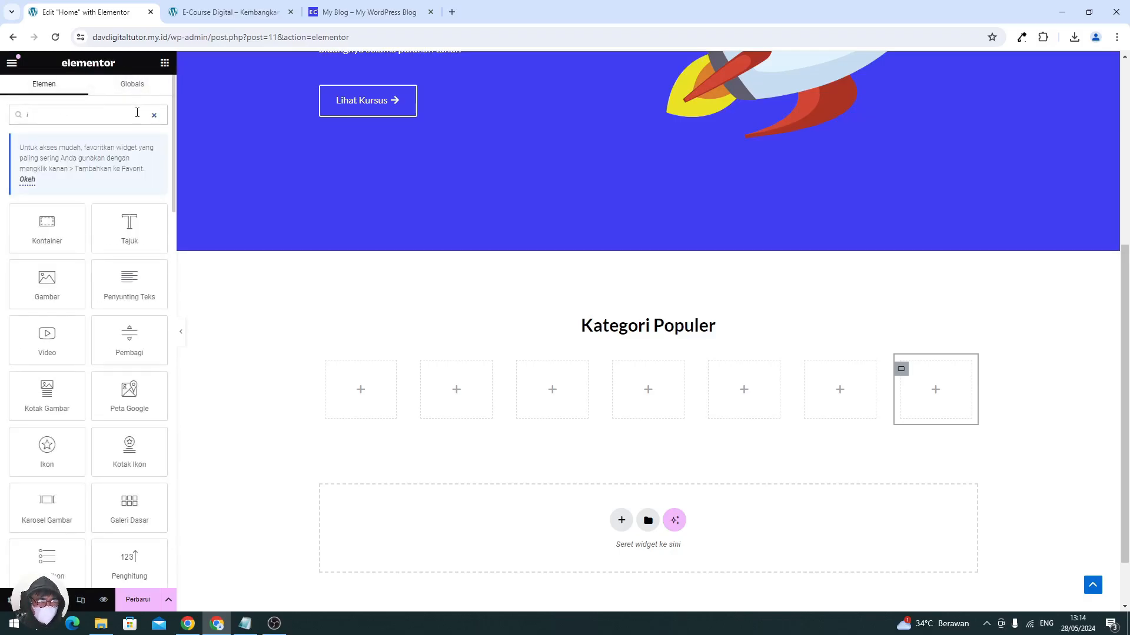
text(mage)
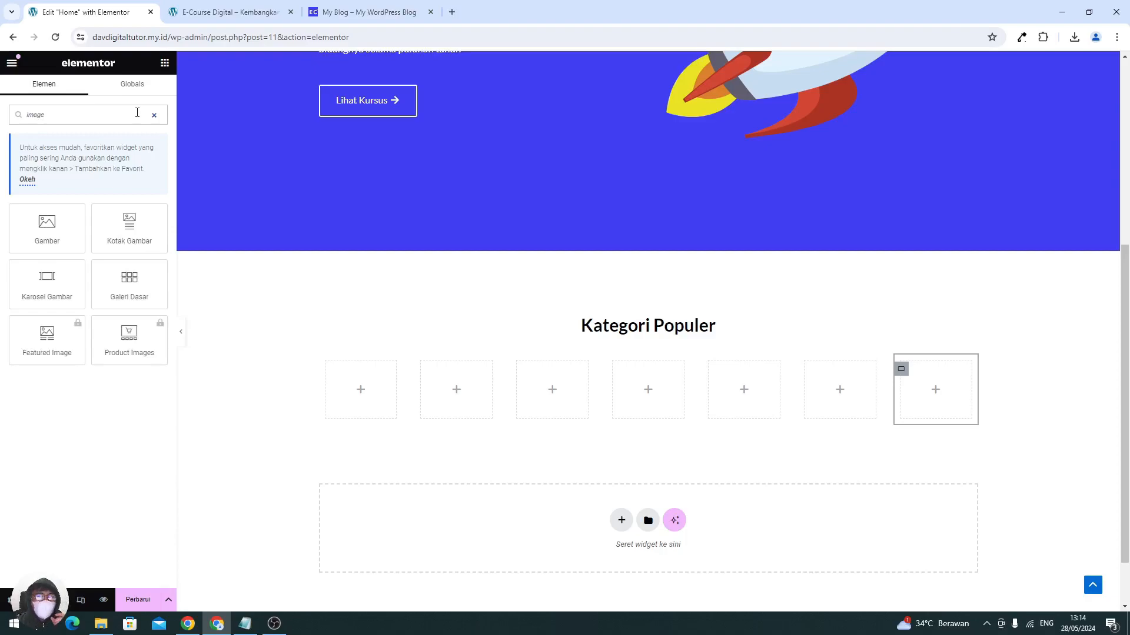
drag(143, 222, 383, 389)
- Upload the app-development, email, graphic-designer, house, investment and travel images from the Image Aset folder to the media library through the image box's image chooser
mouse_move(44, 186)
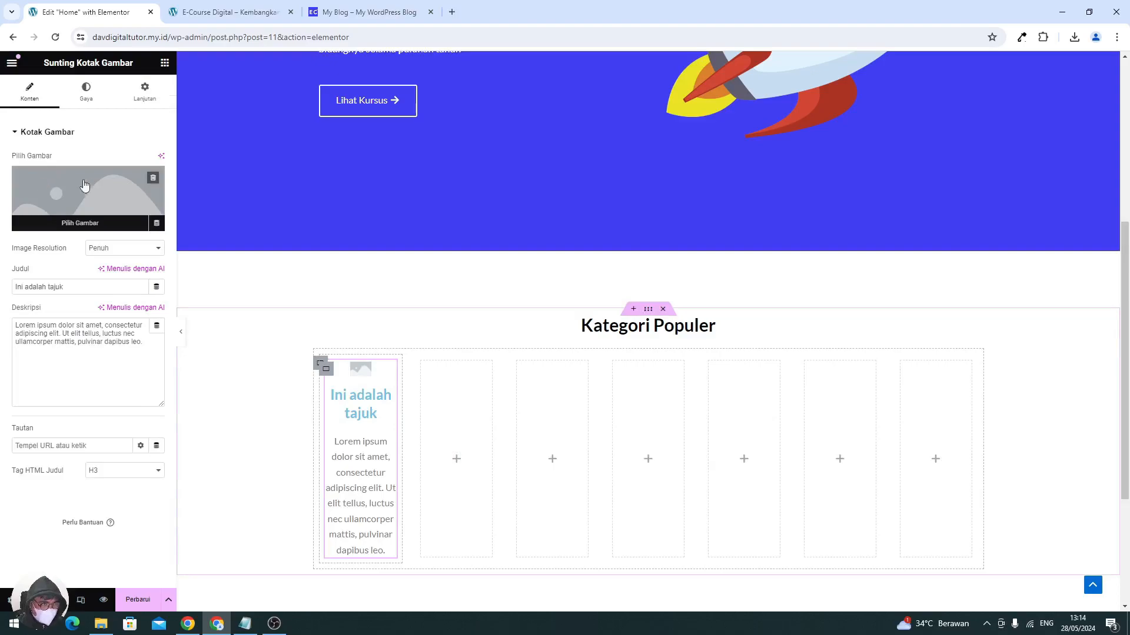
click(68, 183)
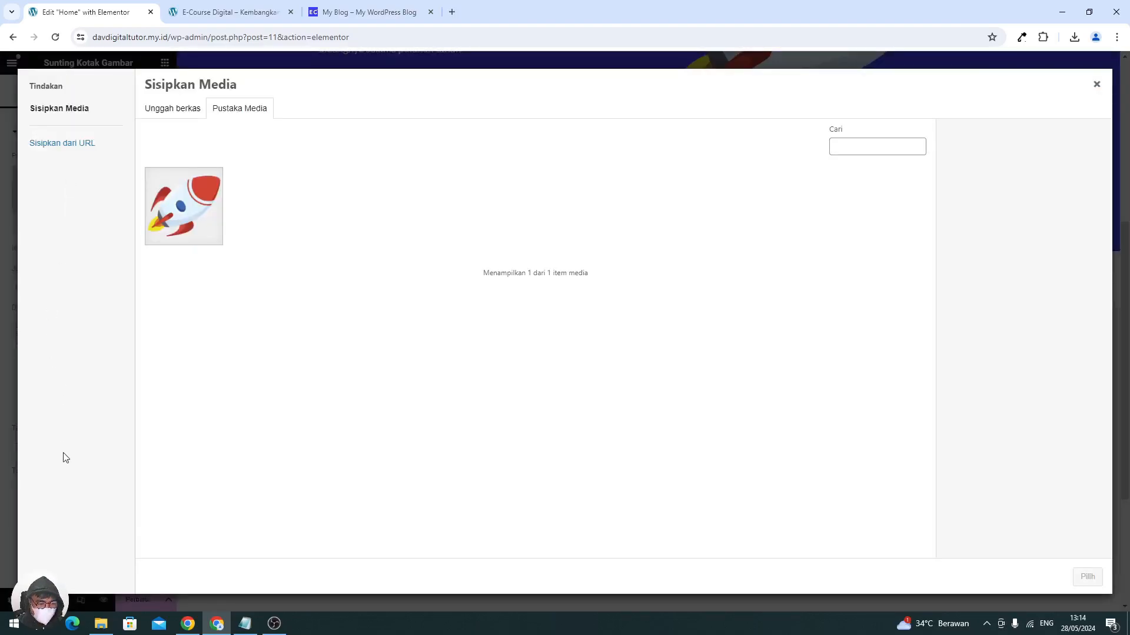
click(107, 622)
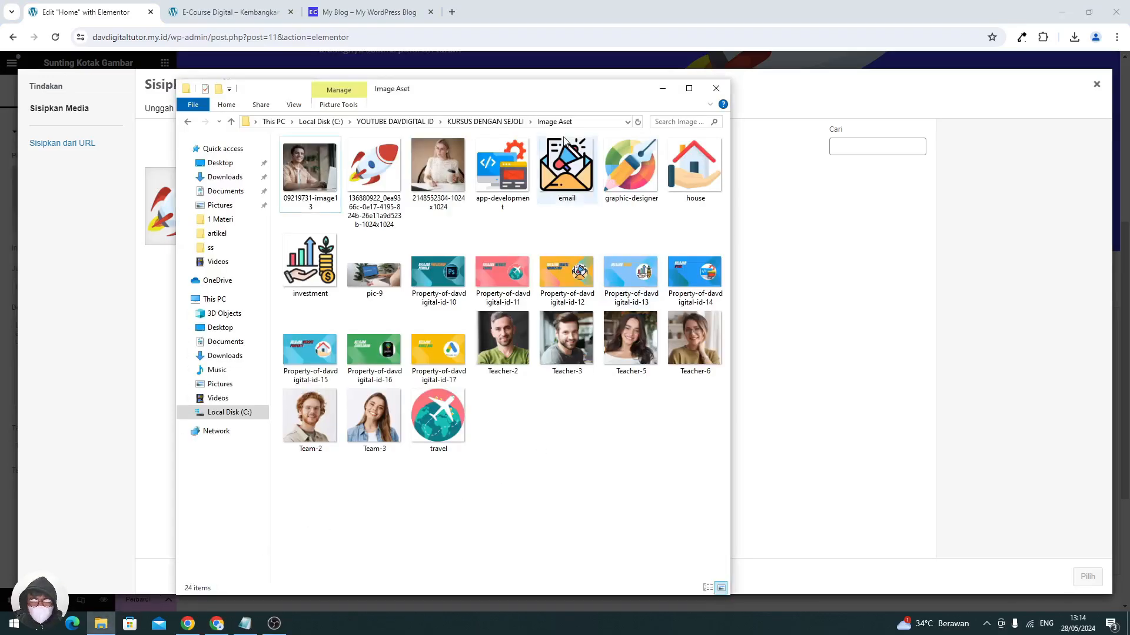
drag(584, 95, 909, 125)
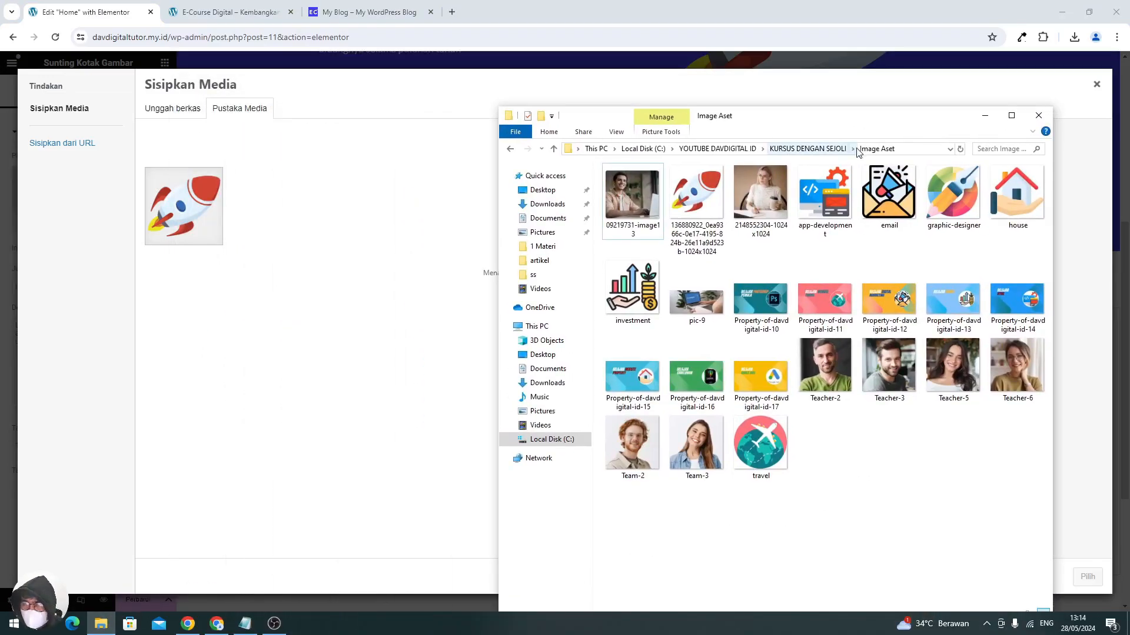
click(836, 188)
ctrl+click(888, 194)
ctrl+click(954, 194)
ctrl+click(1024, 217)
ctrl+click(633, 291)
ctrl+click(760, 444)
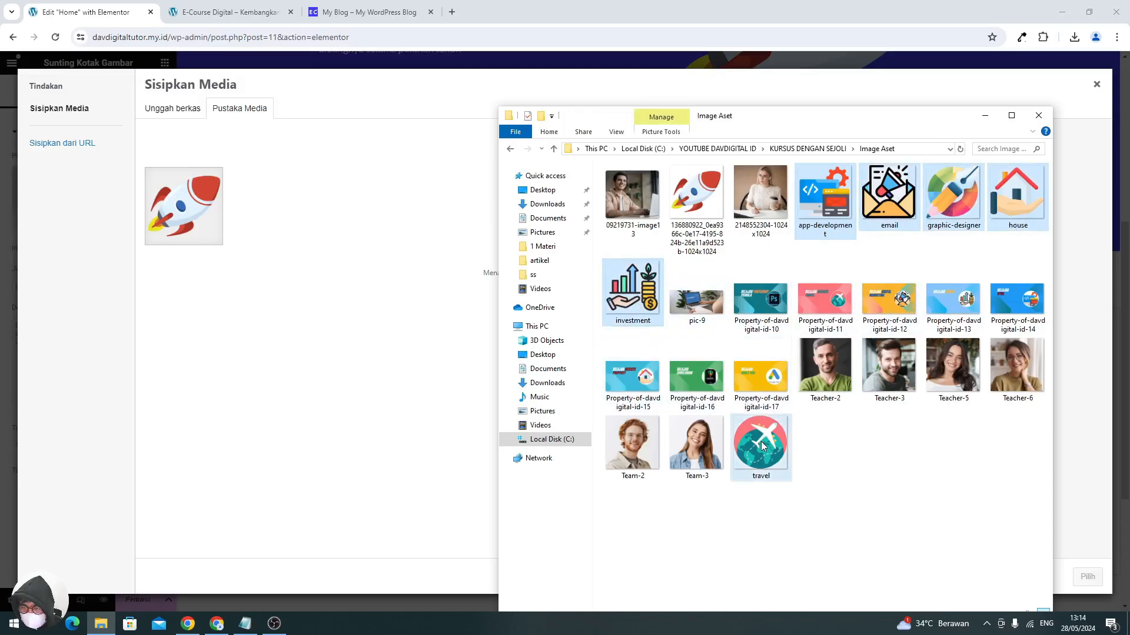
drag(845, 213, 318, 263)
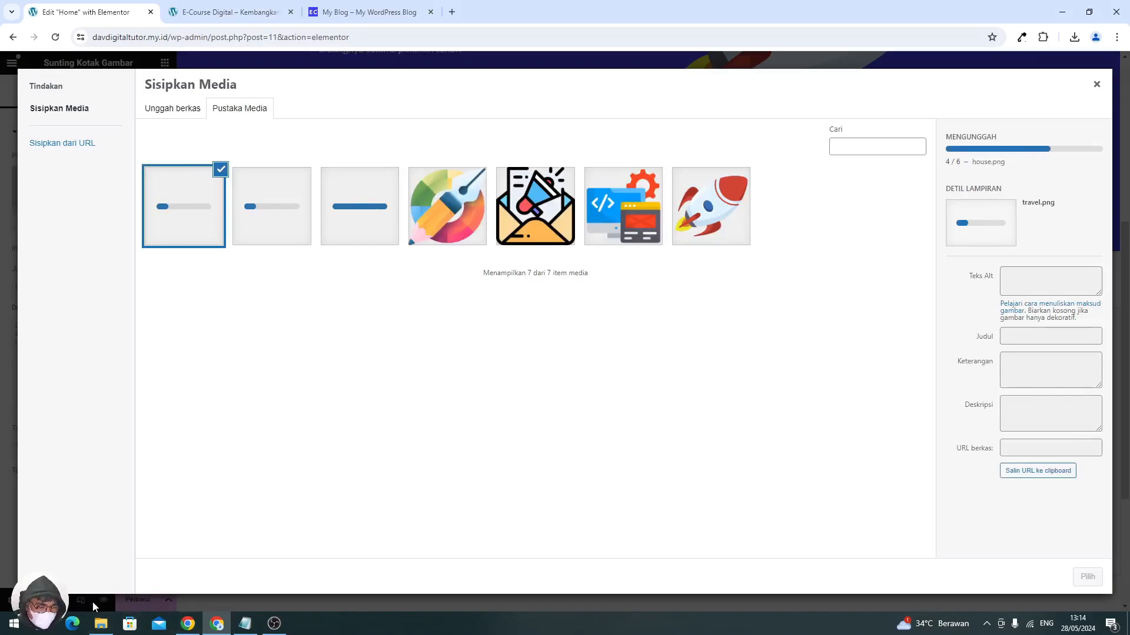
- Choose the graphic-designer image from the media library as the first image box's picture
click(101, 623)
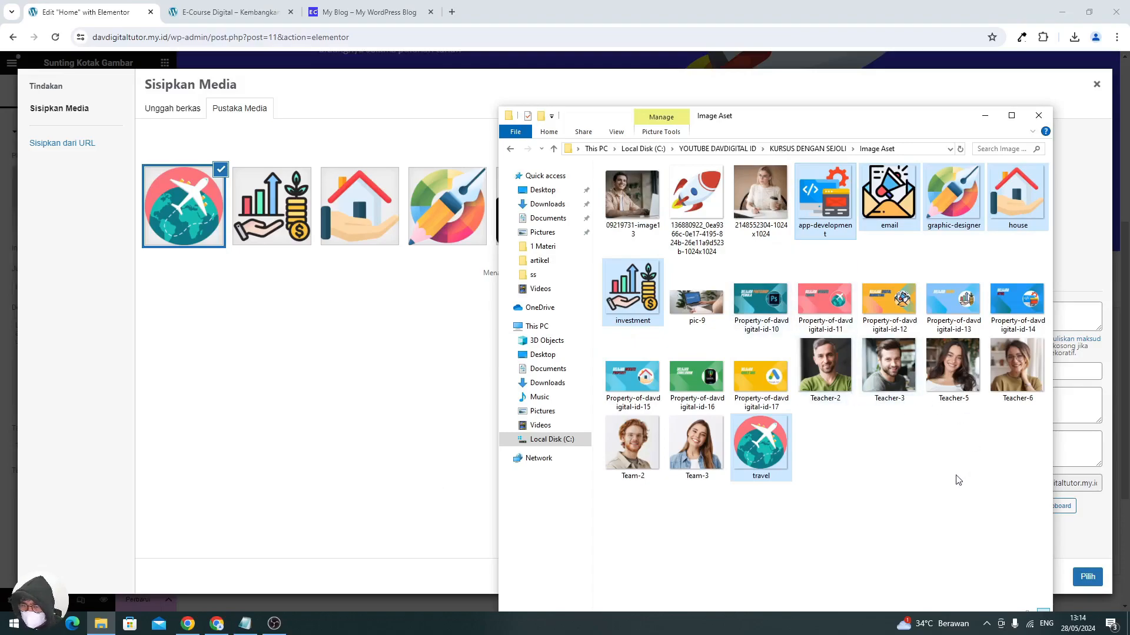
drag(814, 120, 676, 300)
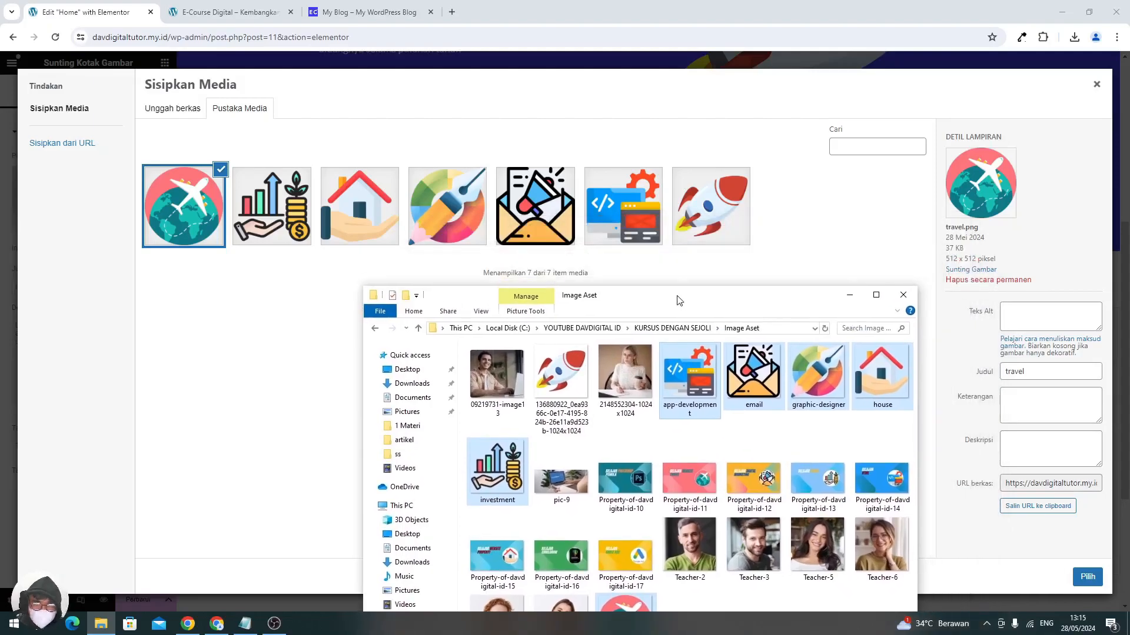
click(902, 295)
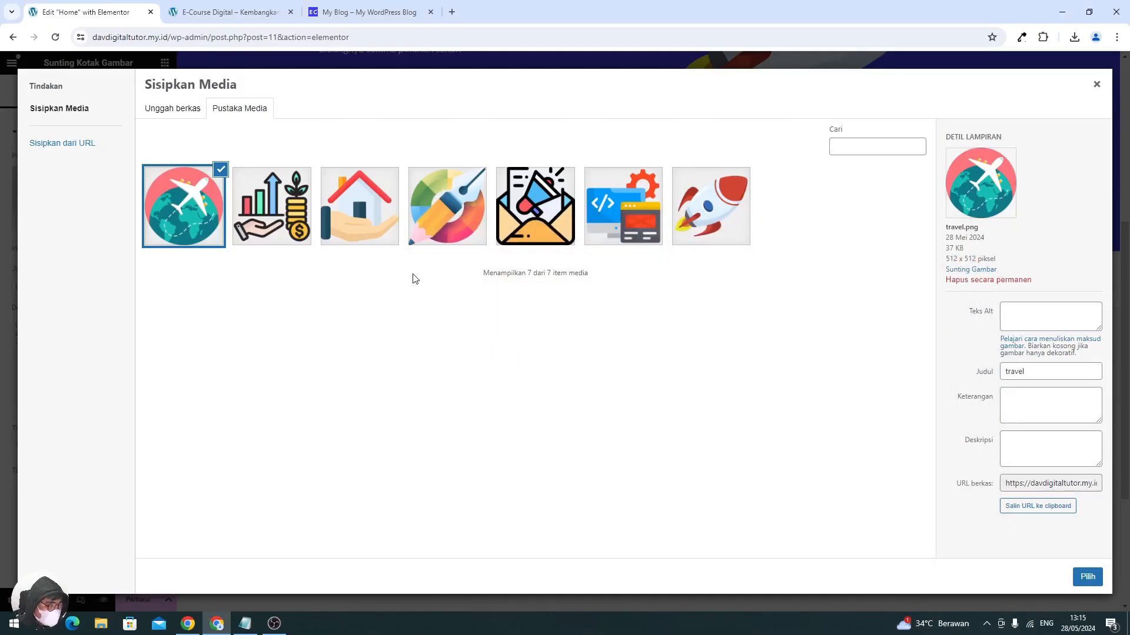
click(445, 220)
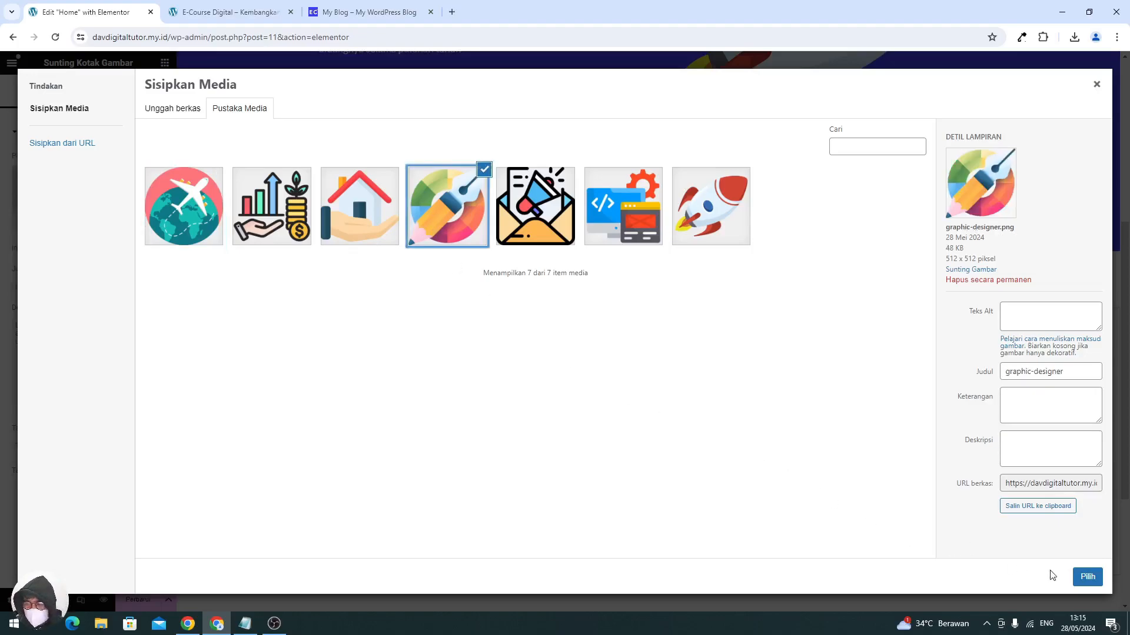
click(1086, 577)
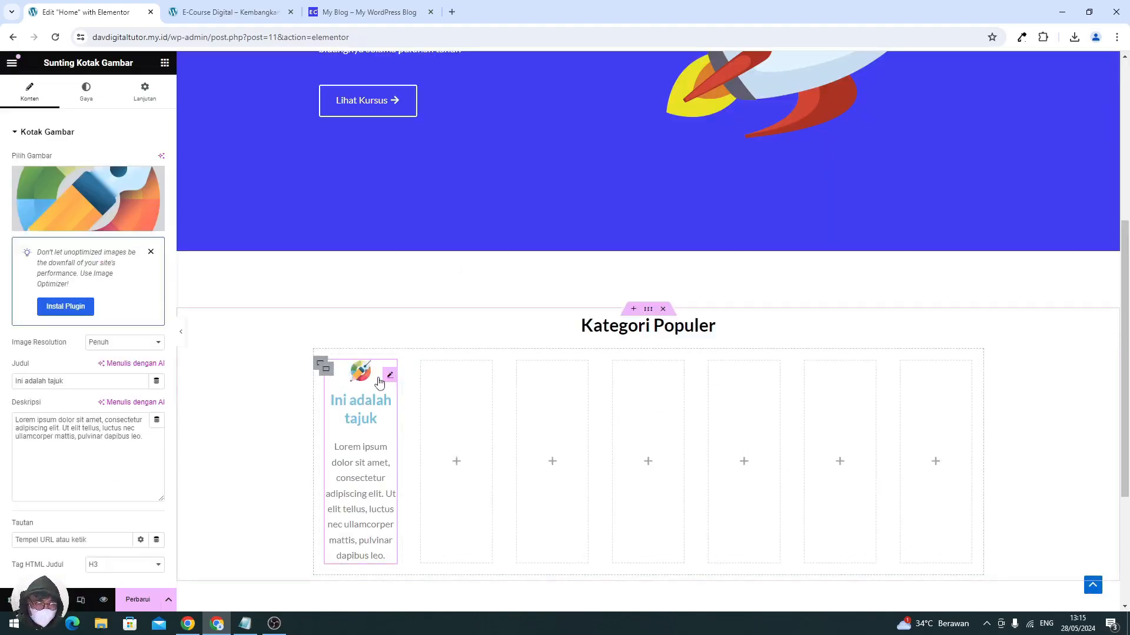
- Clear the first image box's description and set its title to "Design"
click(93, 450)
key(ctrl+a)
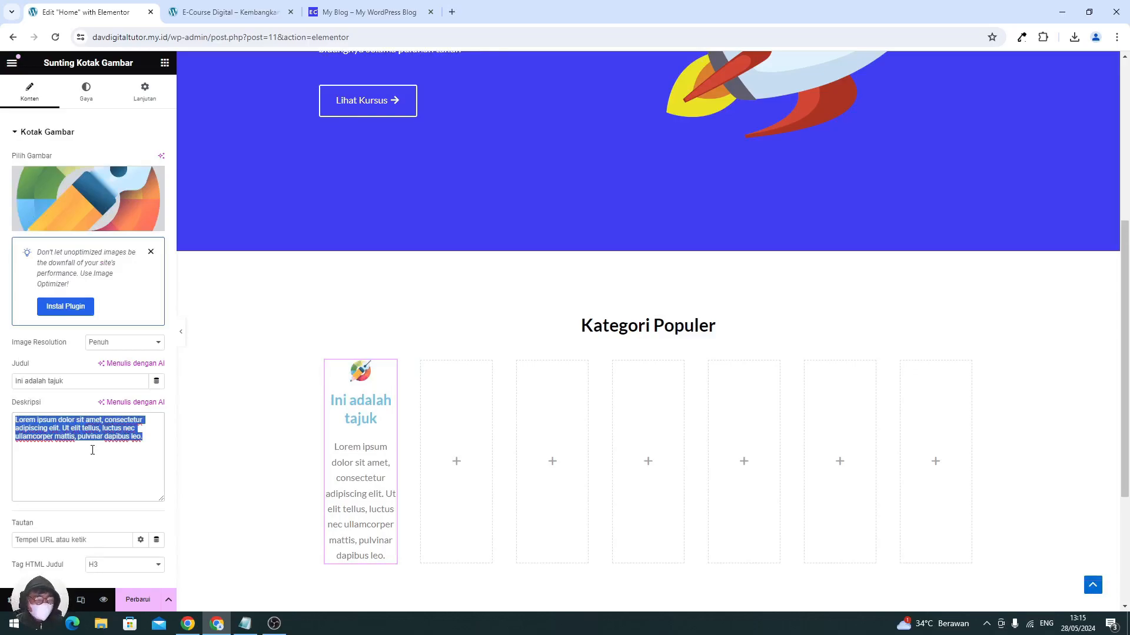
key(BackSpace)
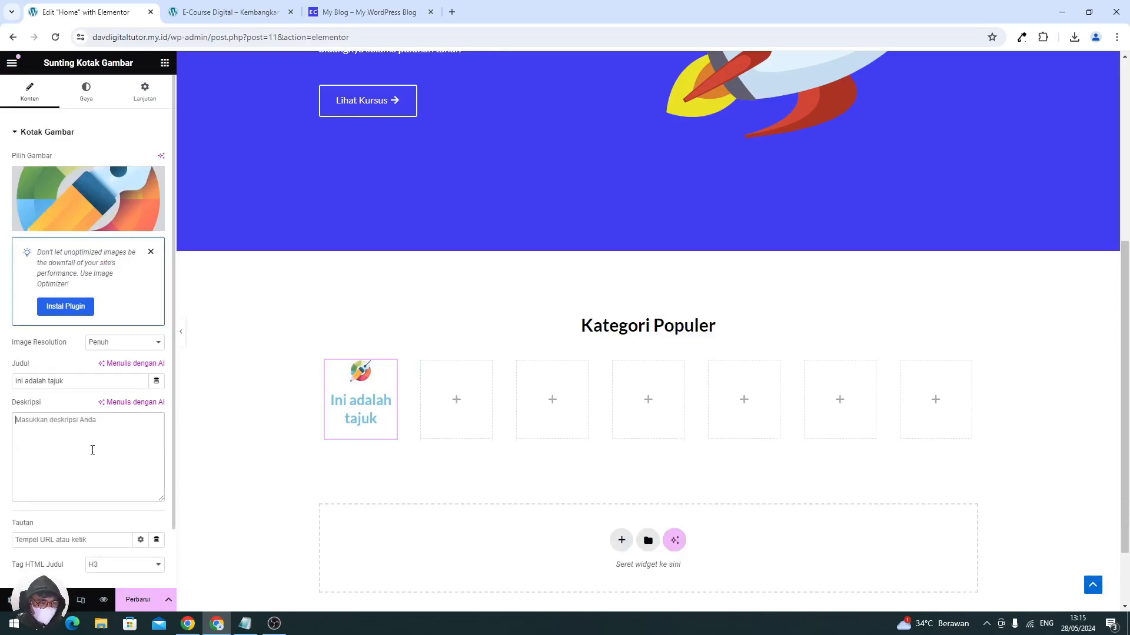
drag(94, 384, 2, 387)
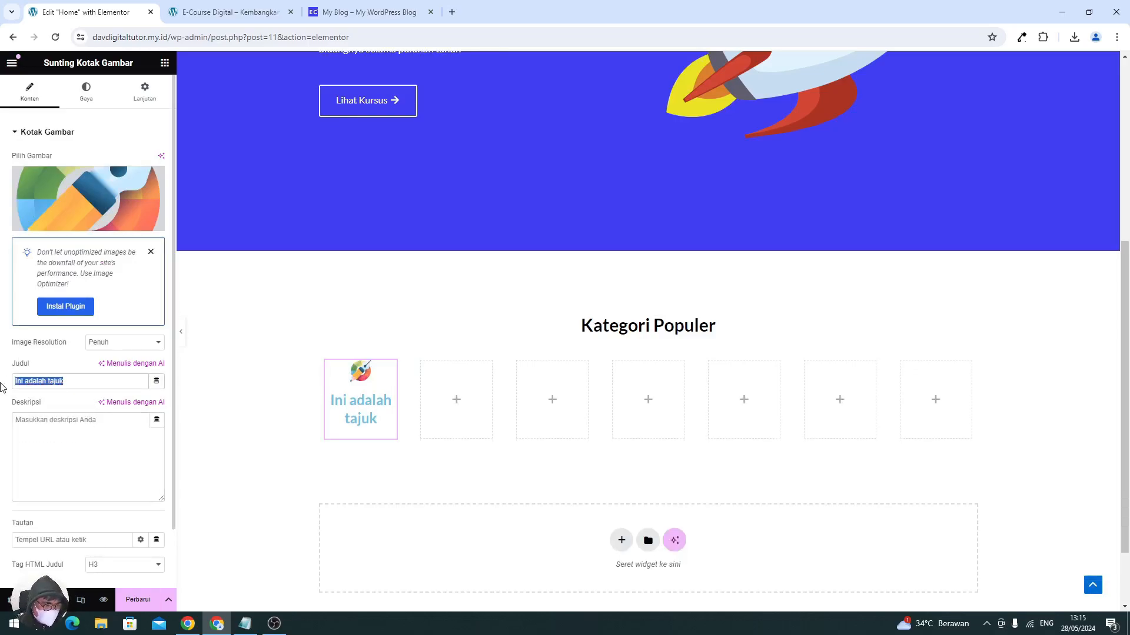
text(es)
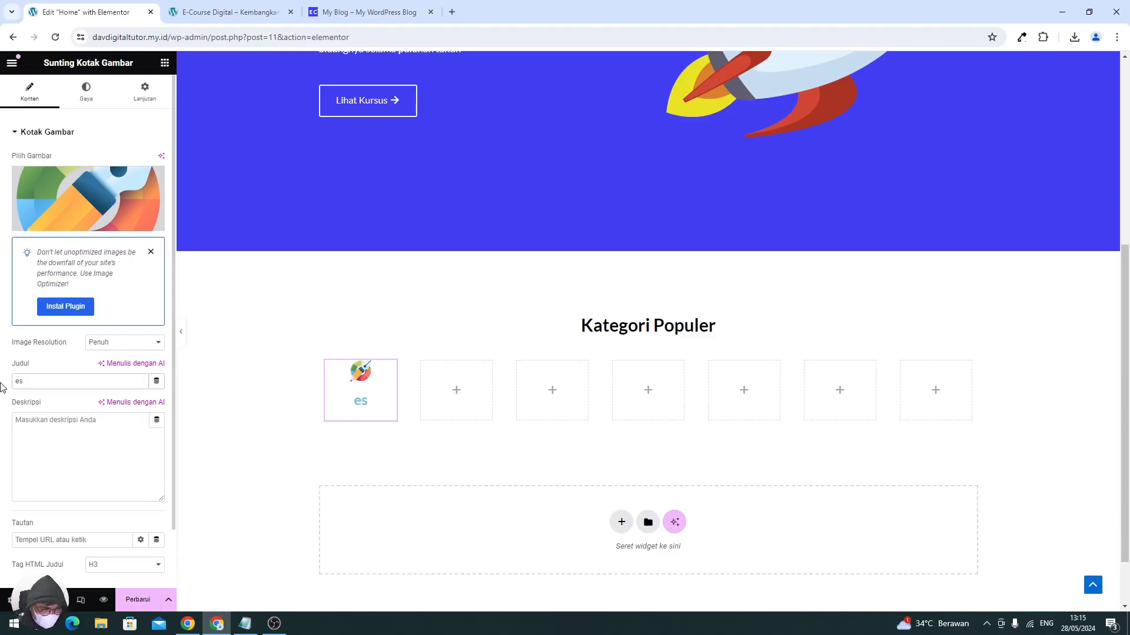
key(BackSpace)
text(De)
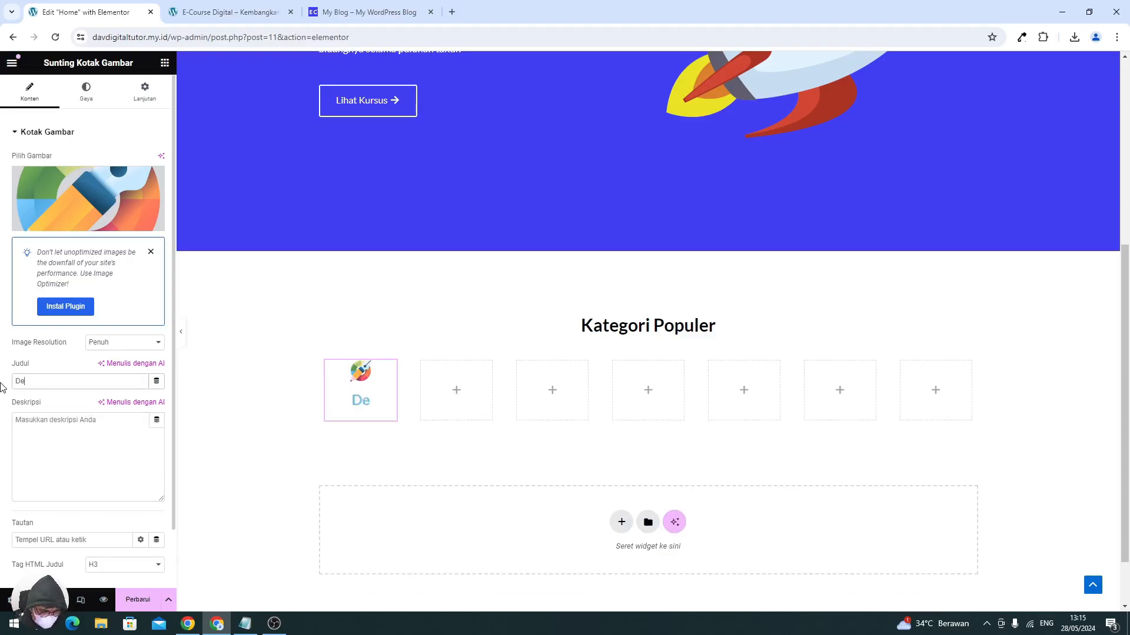
text(sign)
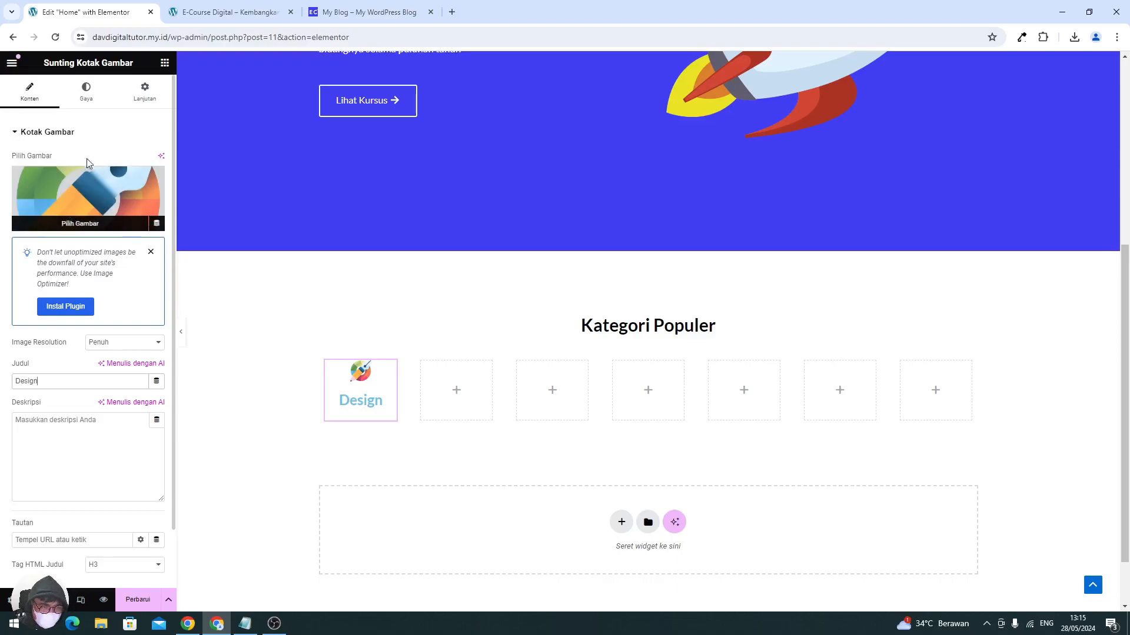
- Set the image width of the Design image box to 45%
click(87, 100)
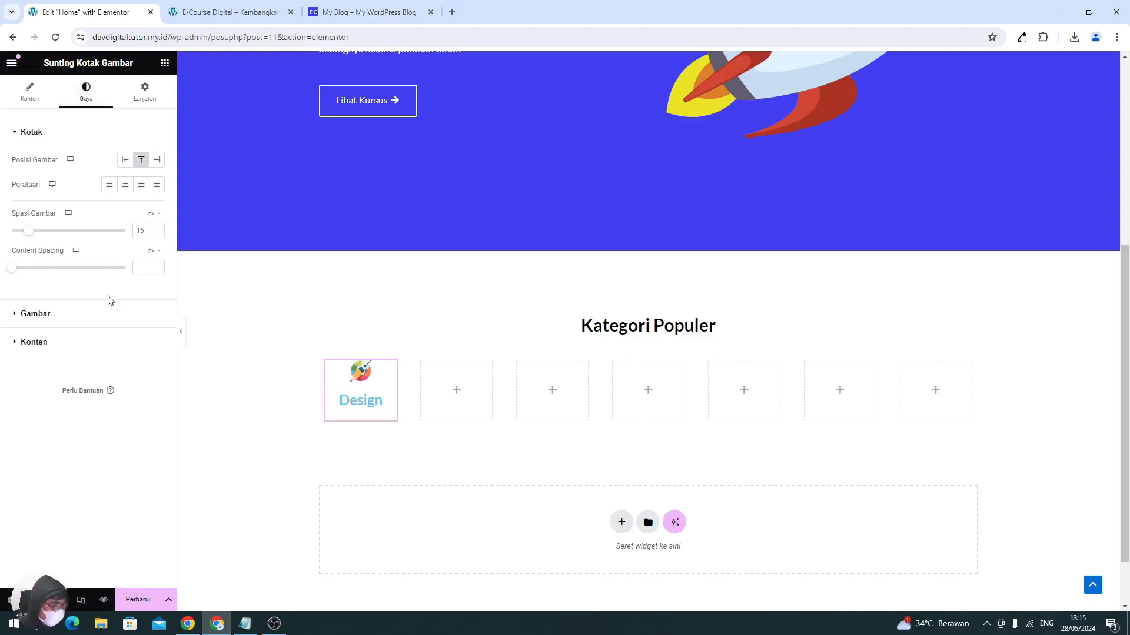
click(71, 313)
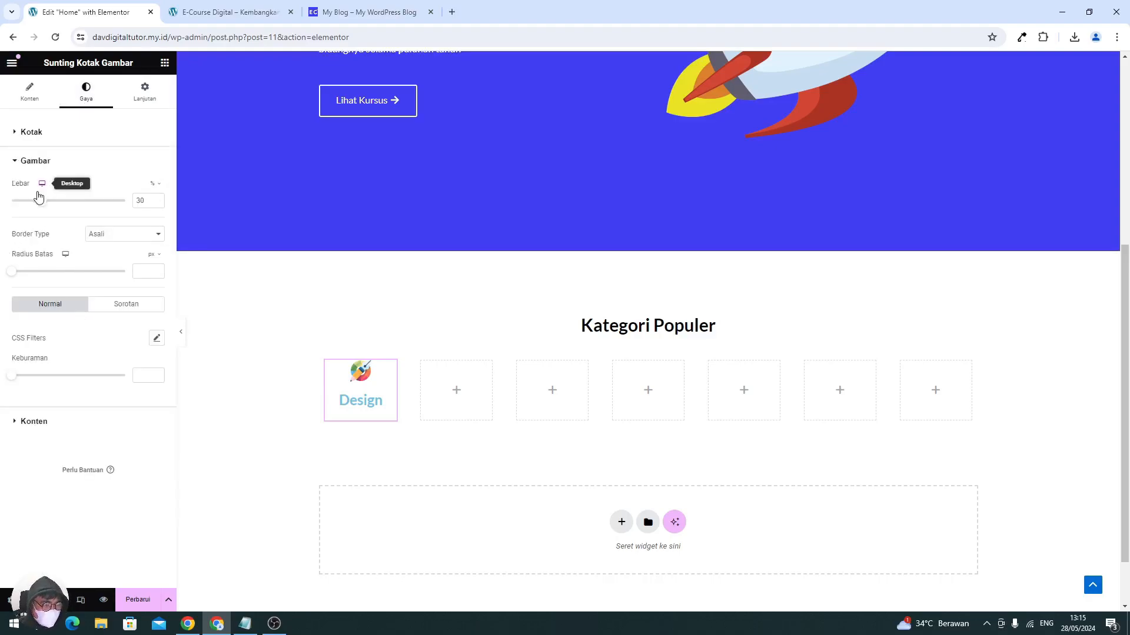
drag(61, 212, 83, 198)
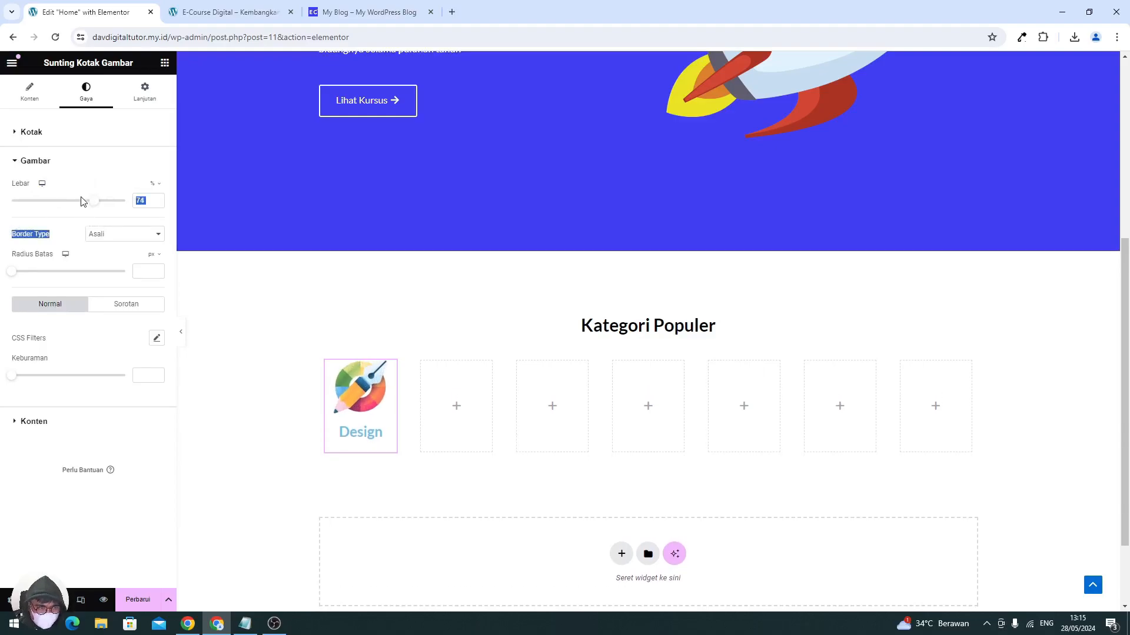
click(84, 202)
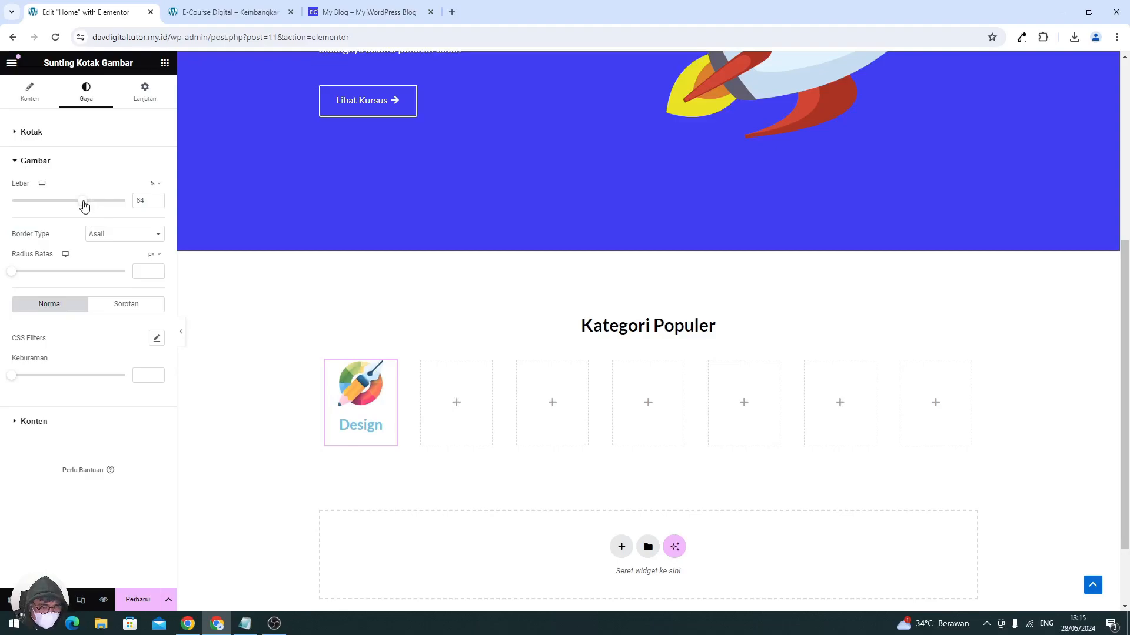
drag(81, 204, 64, 206)
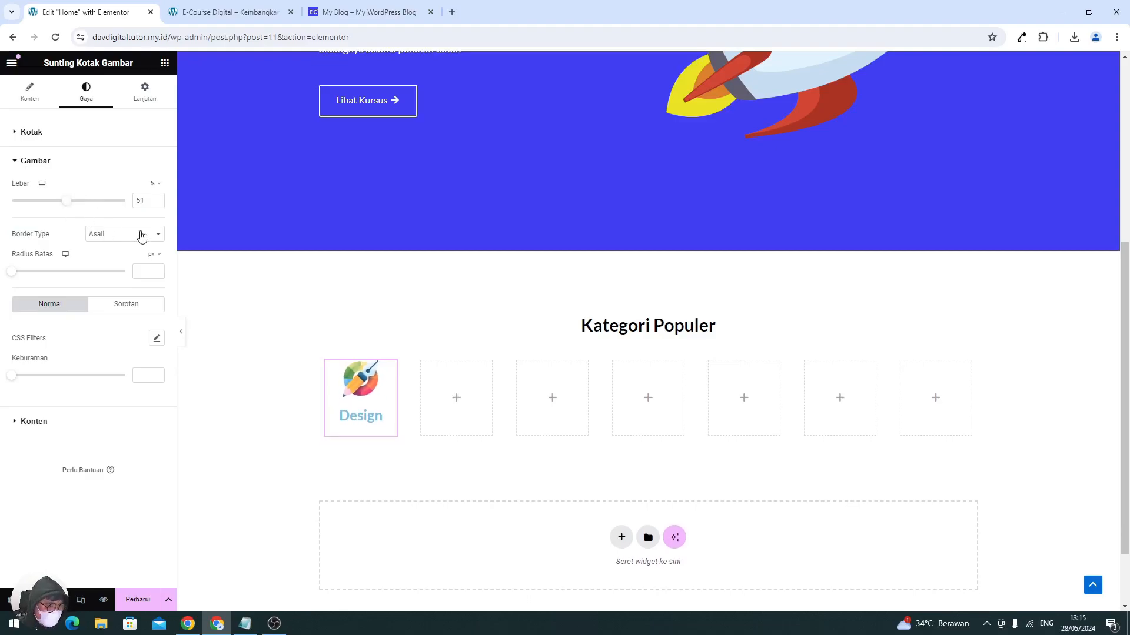
click(156, 203)
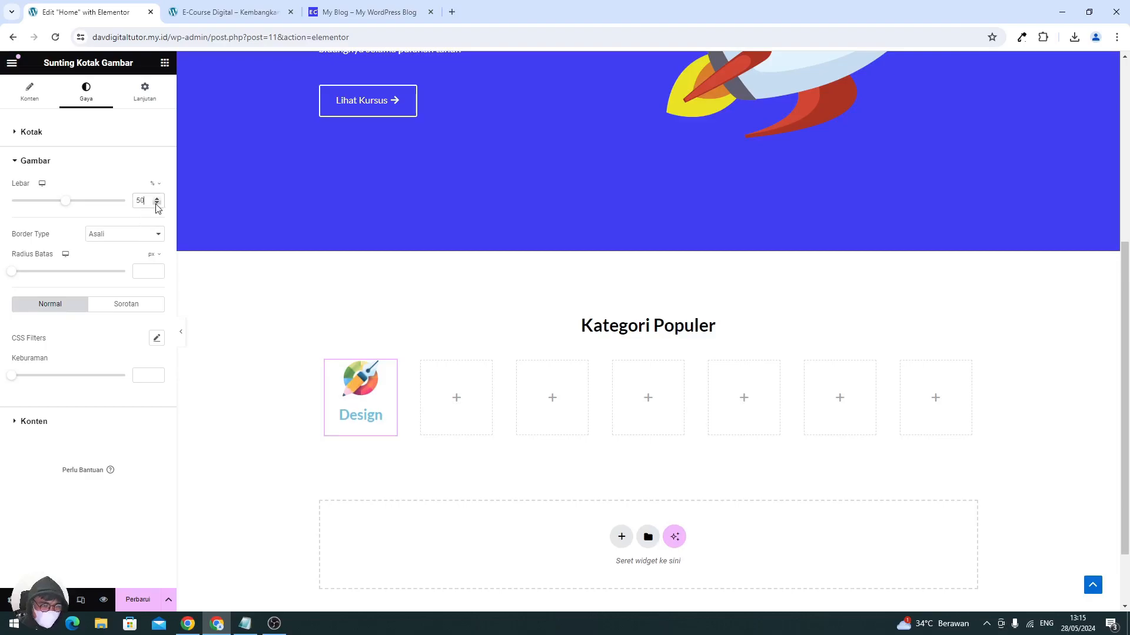
click(157, 204)
click(156, 204)
click(157, 204)
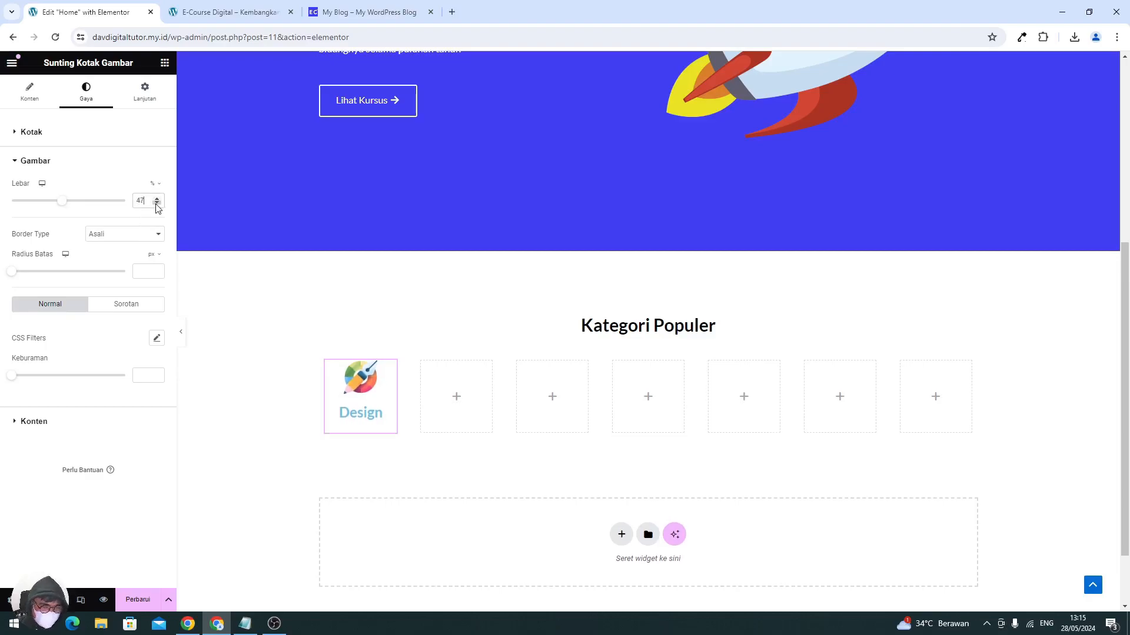
click(157, 204)
click(156, 203)
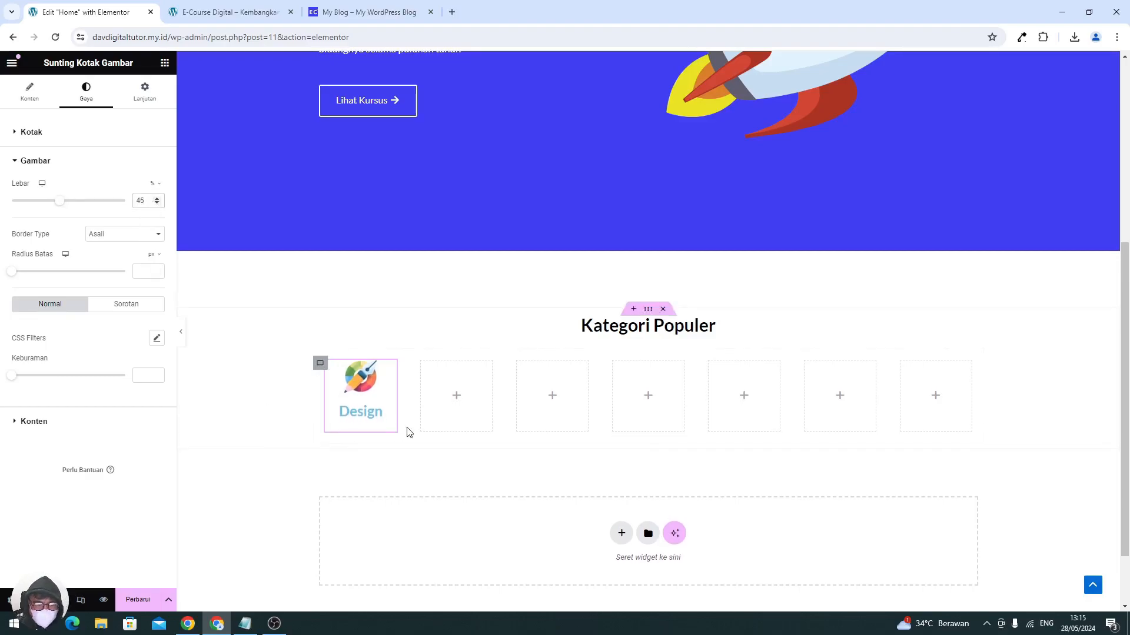
- Set the Design image box's title color to black (#000000)
click(75, 422)
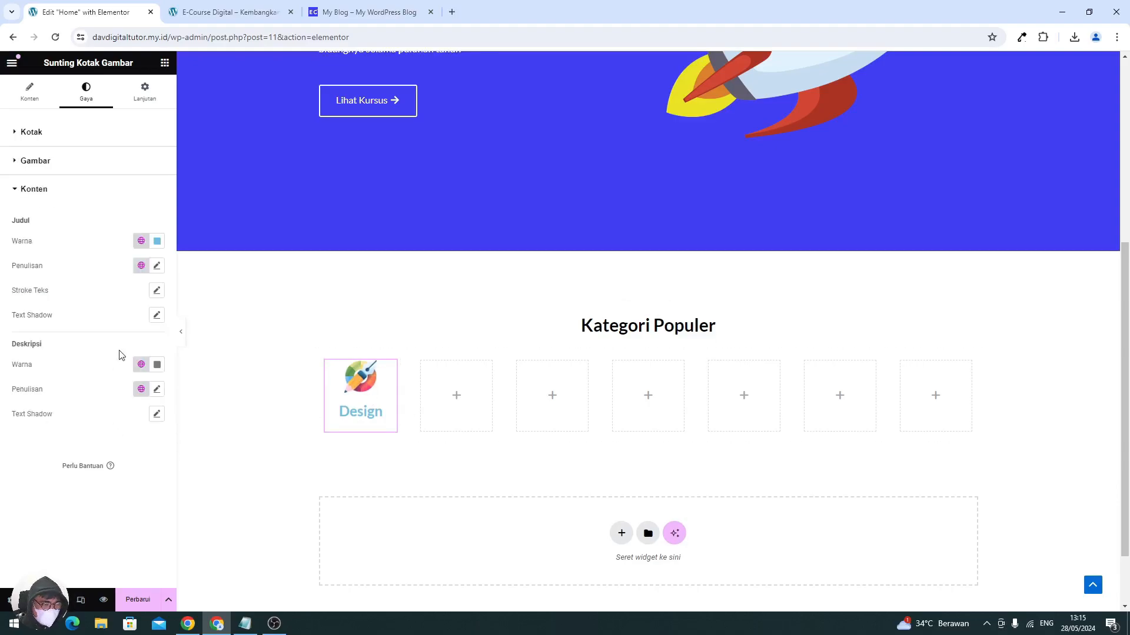
click(157, 242)
drag(184, 335, 207, 377)
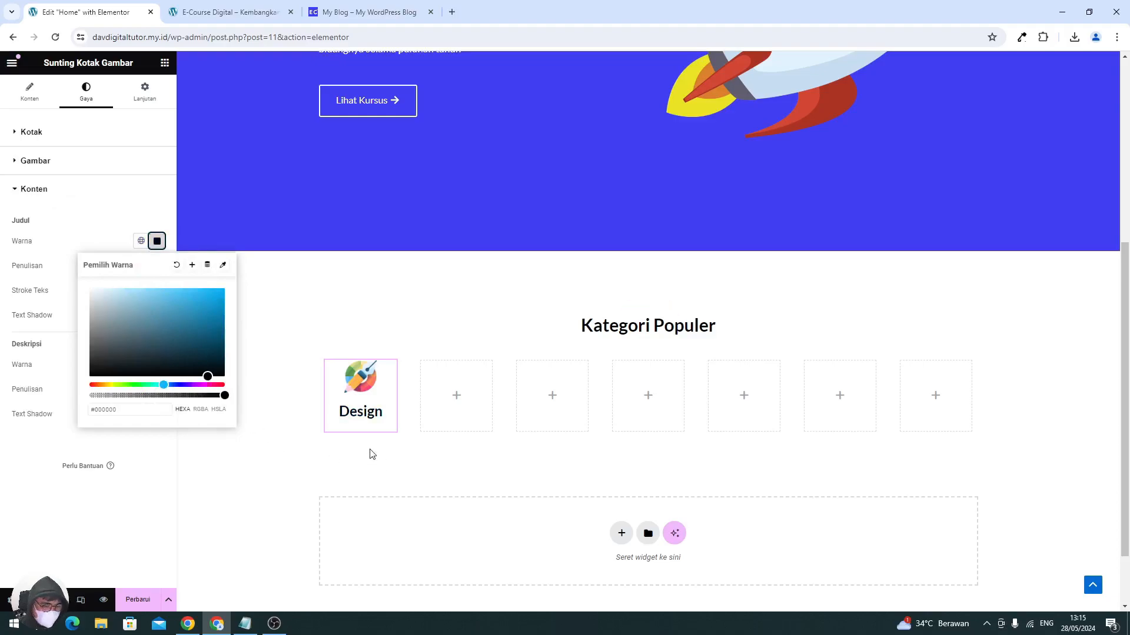
click(50, 269)
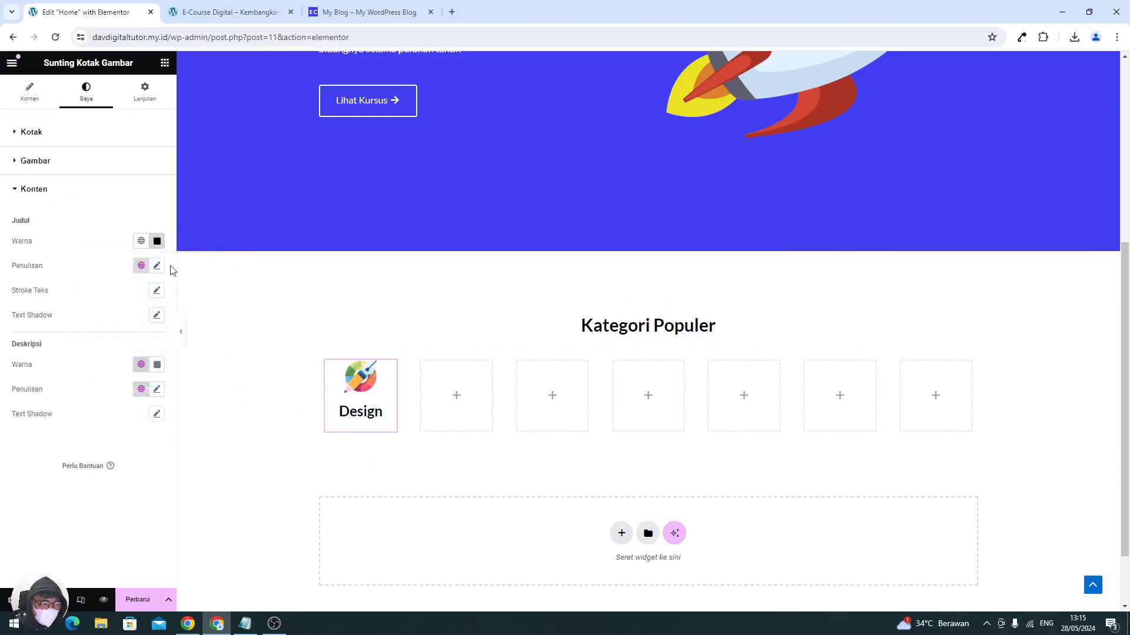
- Set the Design title's typography to 15 px with weight 400 (Normal), and update the page
click(157, 267)
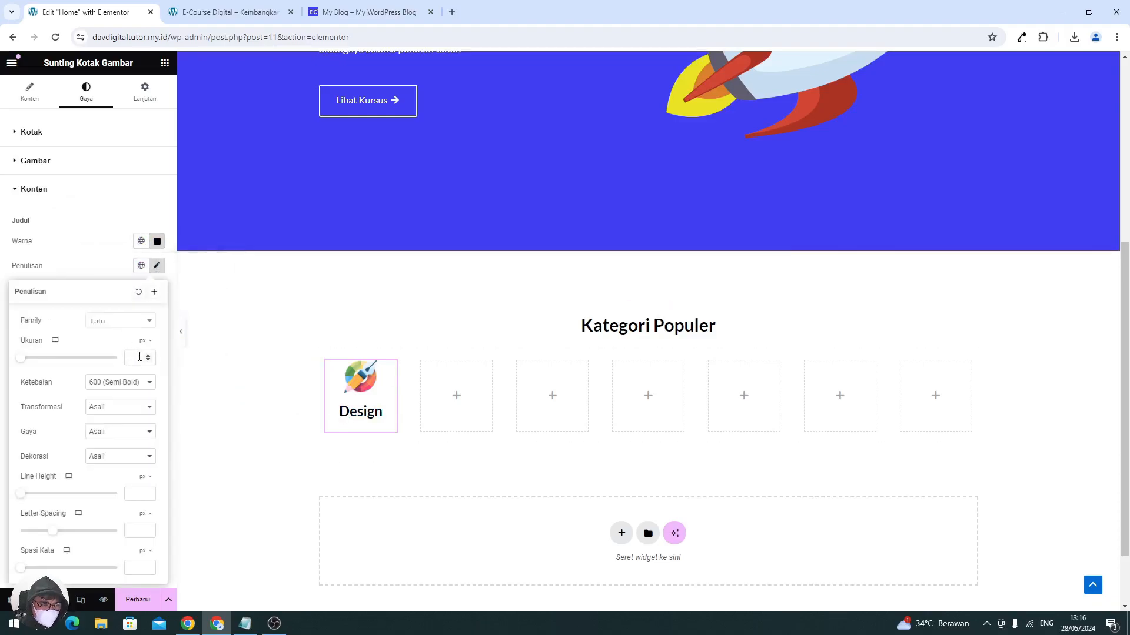
text(15)
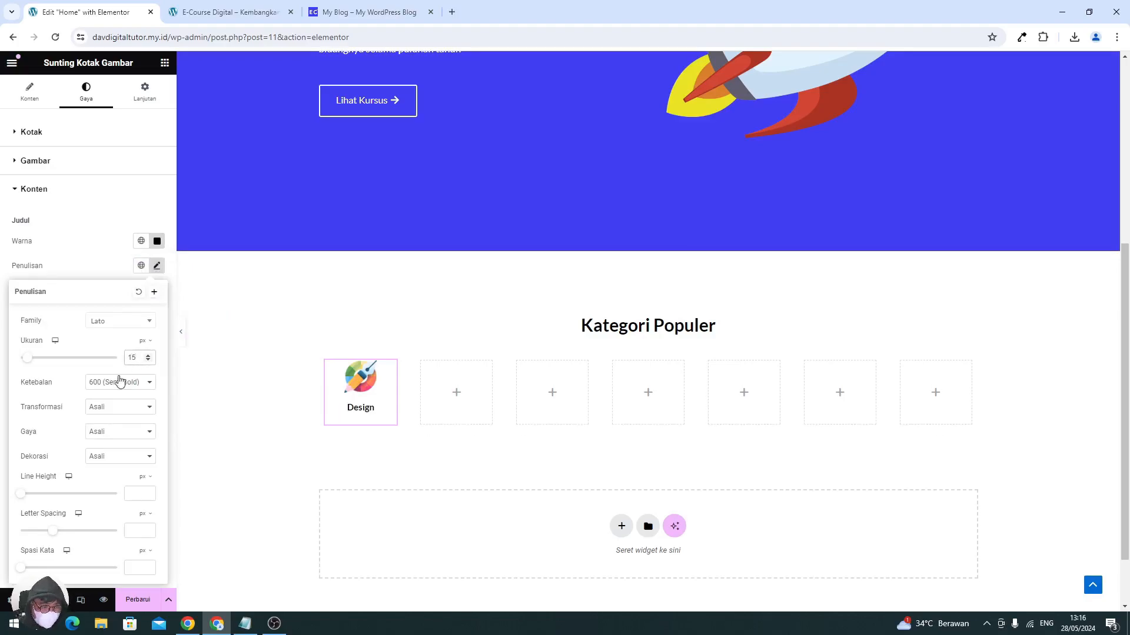
click(120, 380)
click(107, 415)
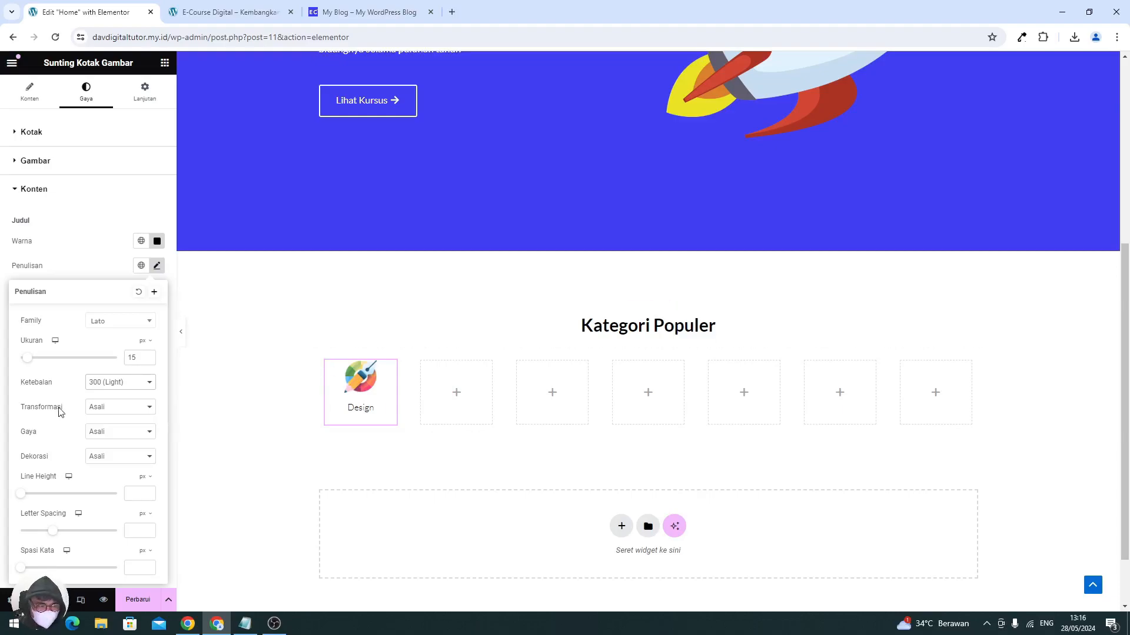
click(97, 385)
click(95, 422)
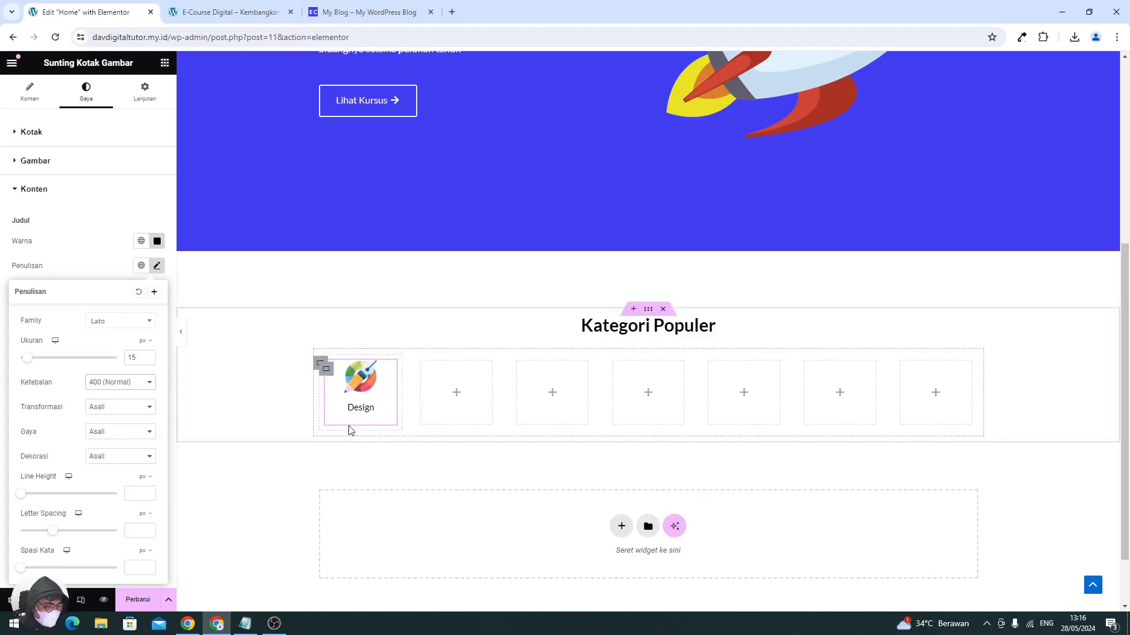
click(156, 603)
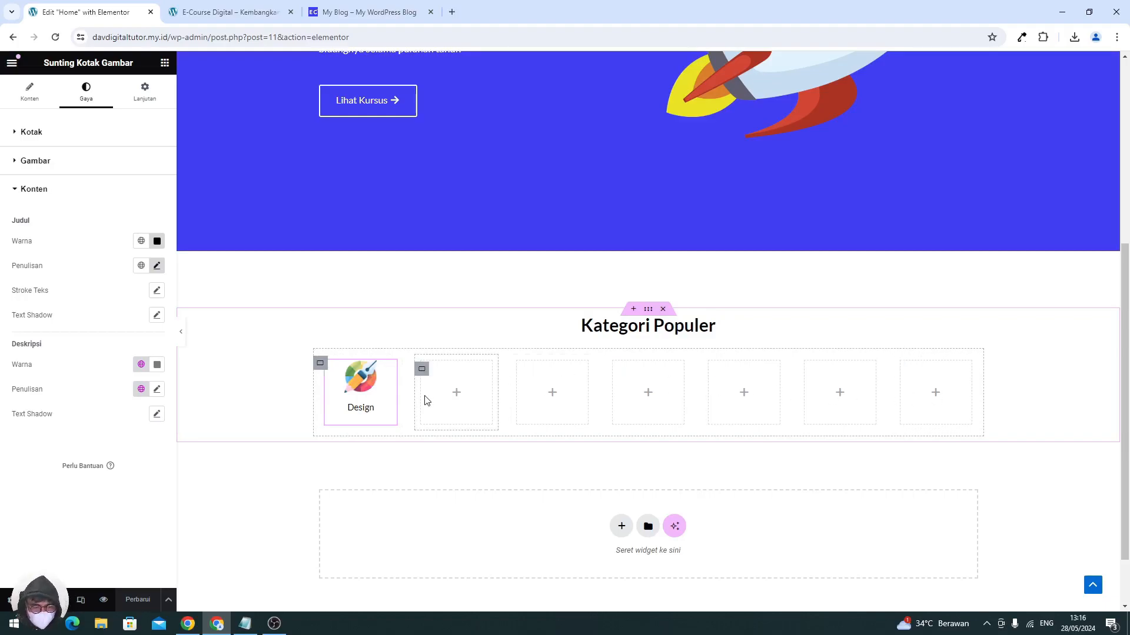
- Copy the Design image box and paste it into each of the six empty containers in the Kategori Populer row
right_click(364, 376)
click(380, 391)
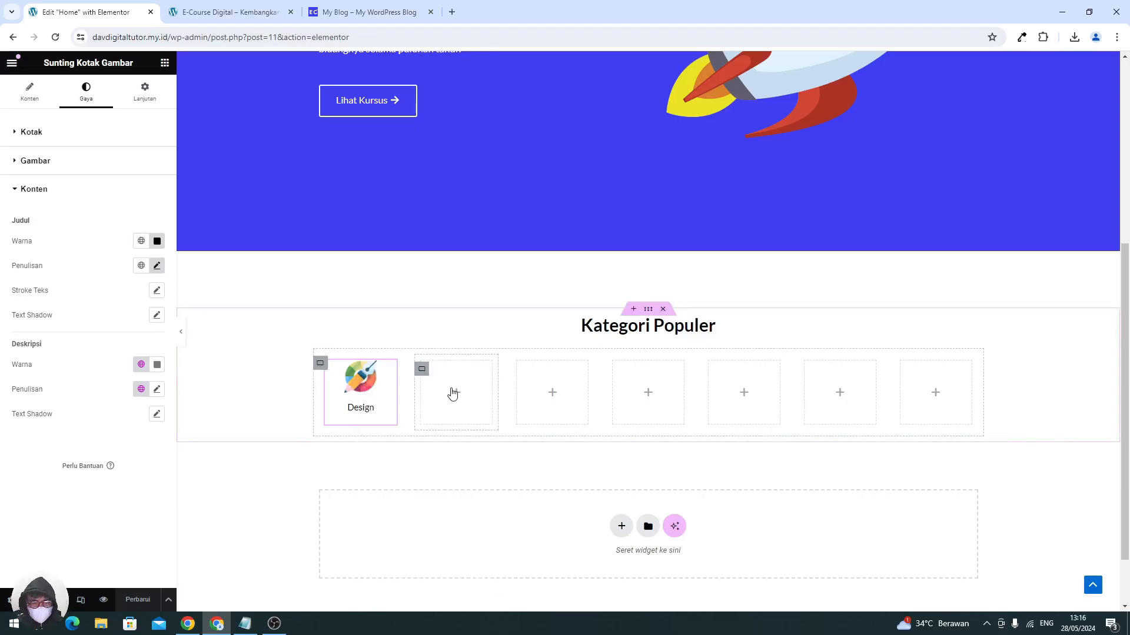
right_click(465, 423)
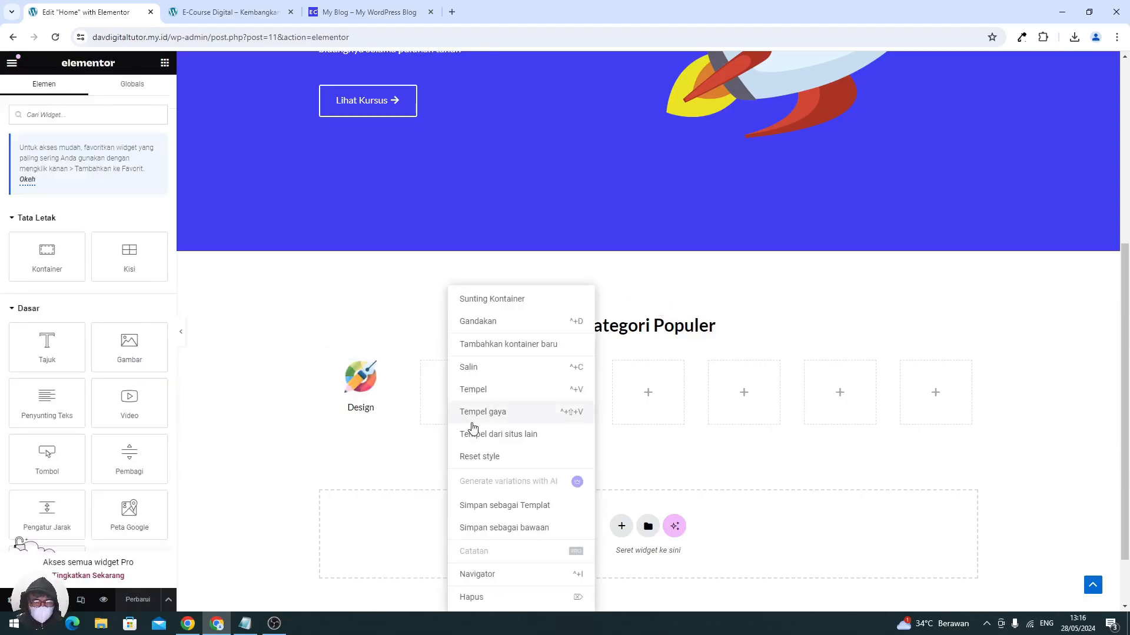
click(470, 393)
right_click(647, 391)
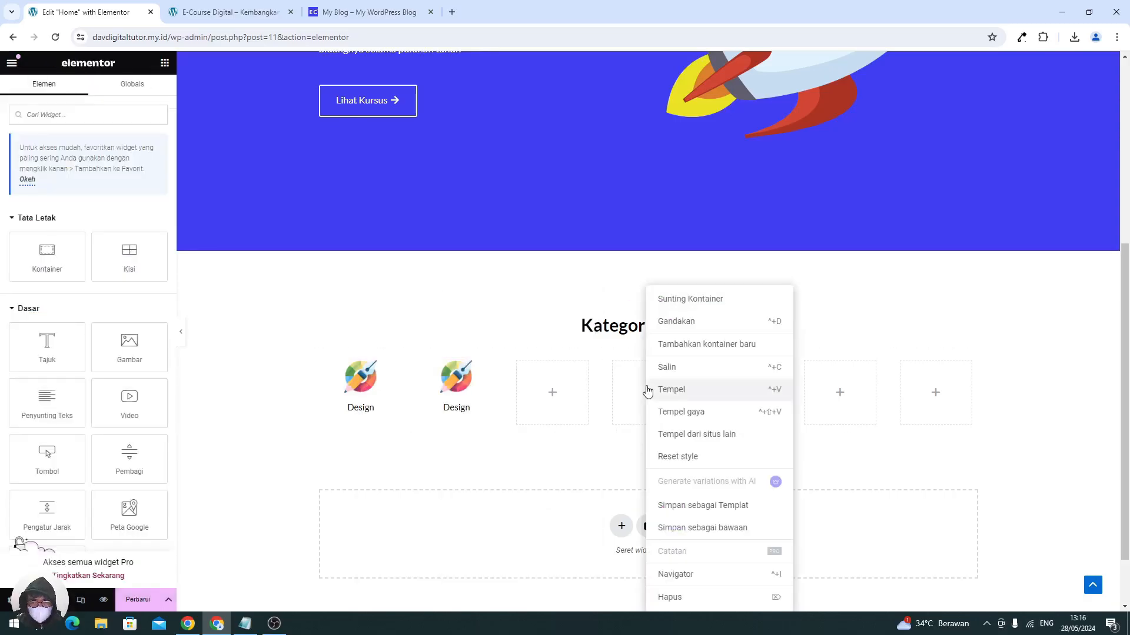
click(651, 389)
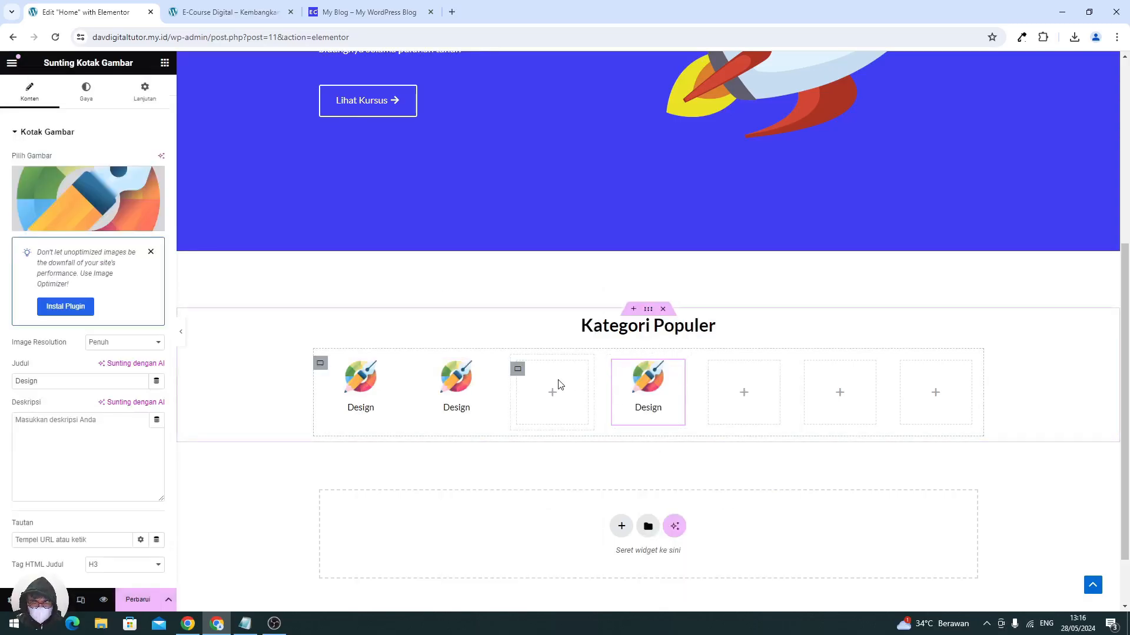
right_click(578, 408)
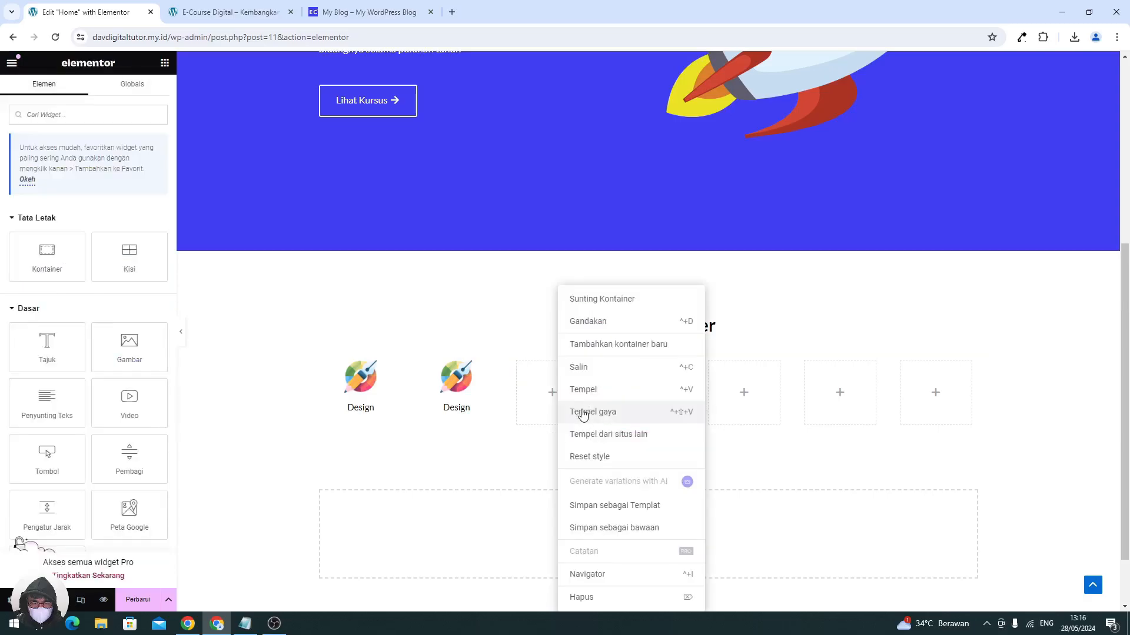
click(678, 392)
right_click(728, 401)
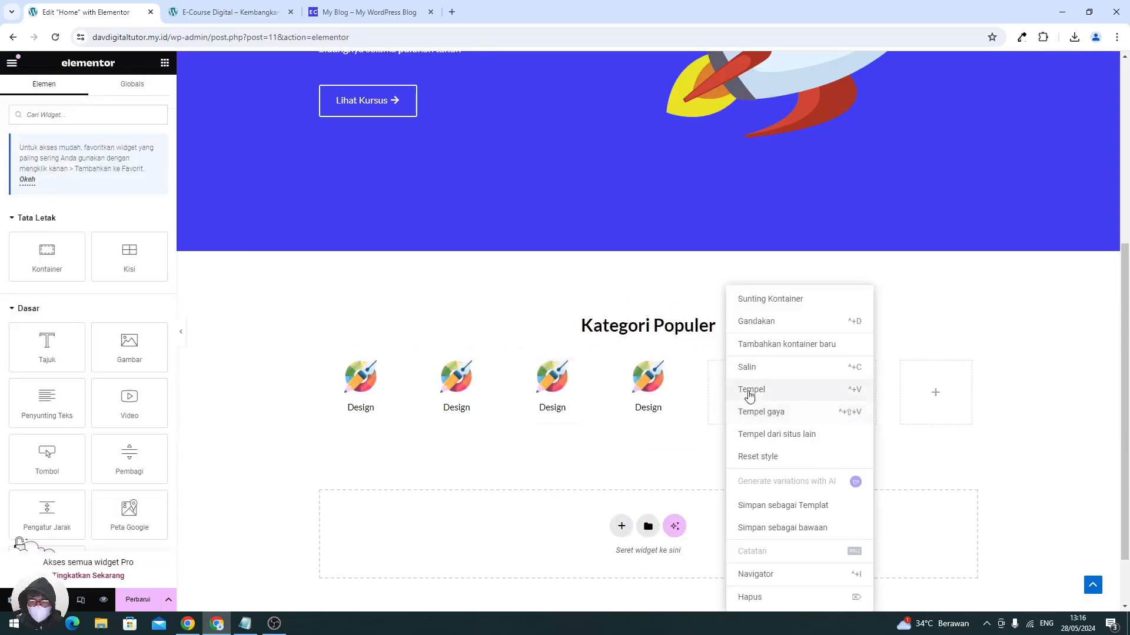
click(749, 391)
right_click(925, 392)
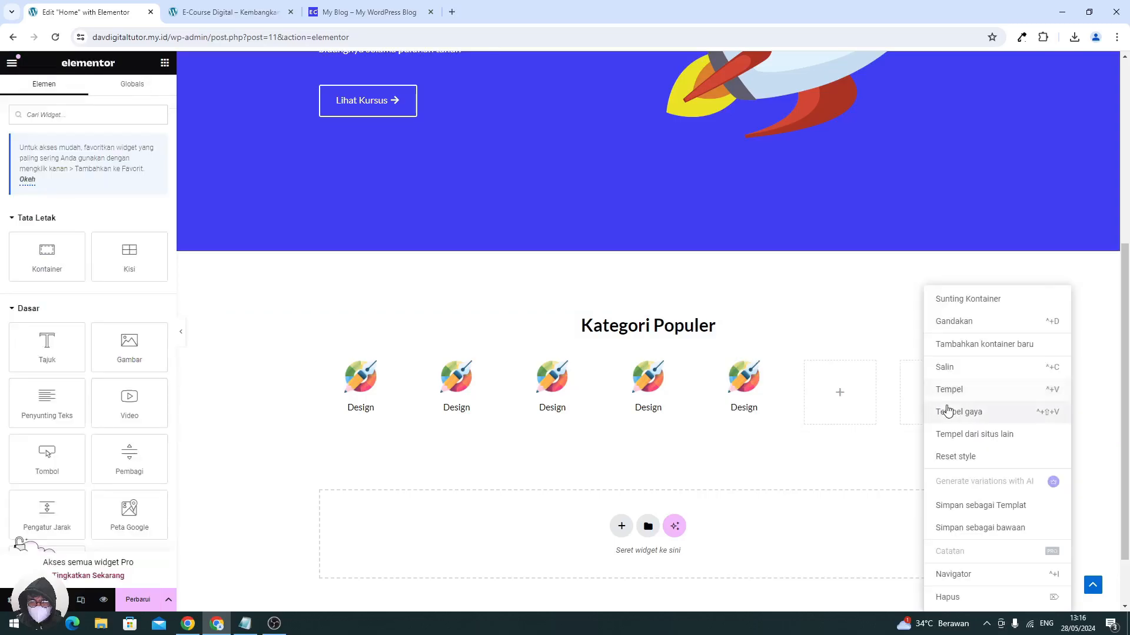
click(946, 393)
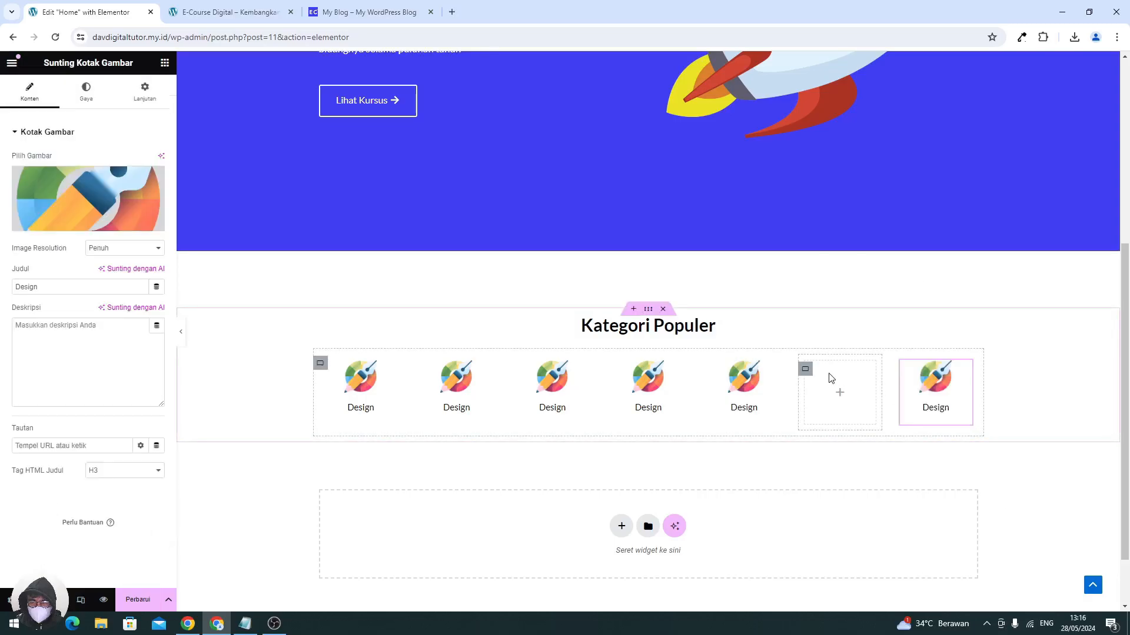
right_click(831, 380)
click(853, 392)
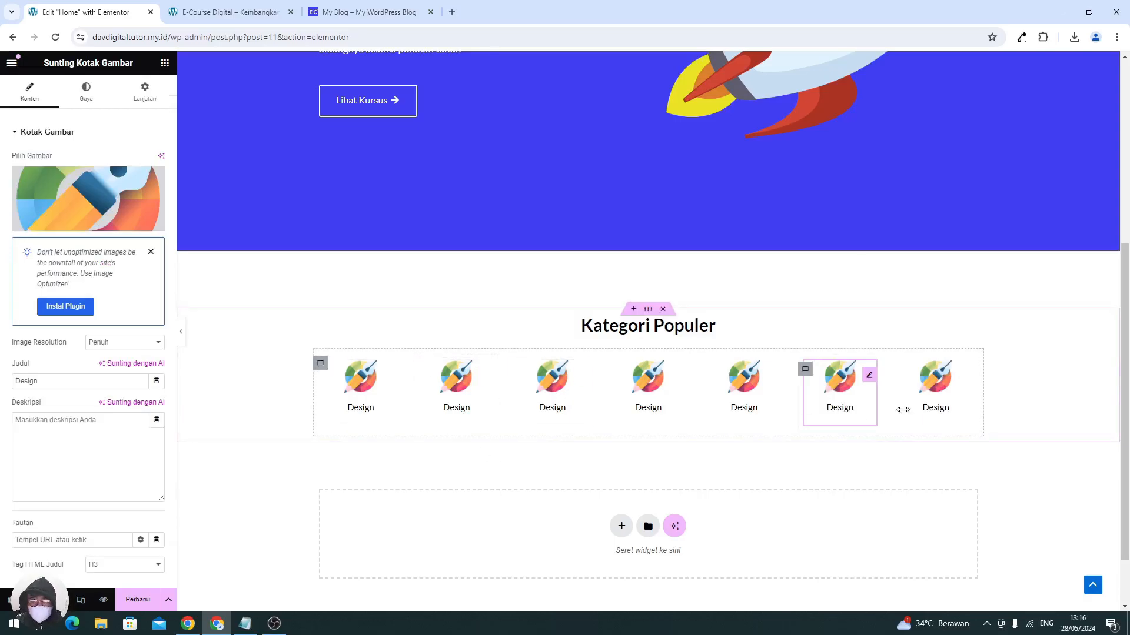
- Change the second category box's image to app-development.png and its title to "Development"
click(467, 386)
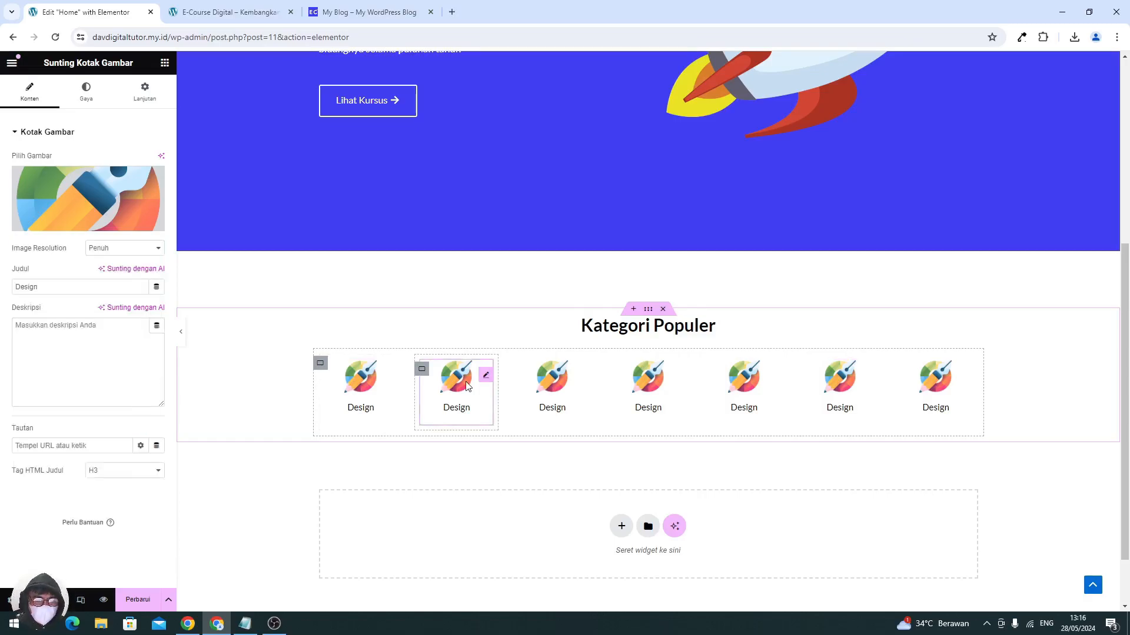
click(71, 197)
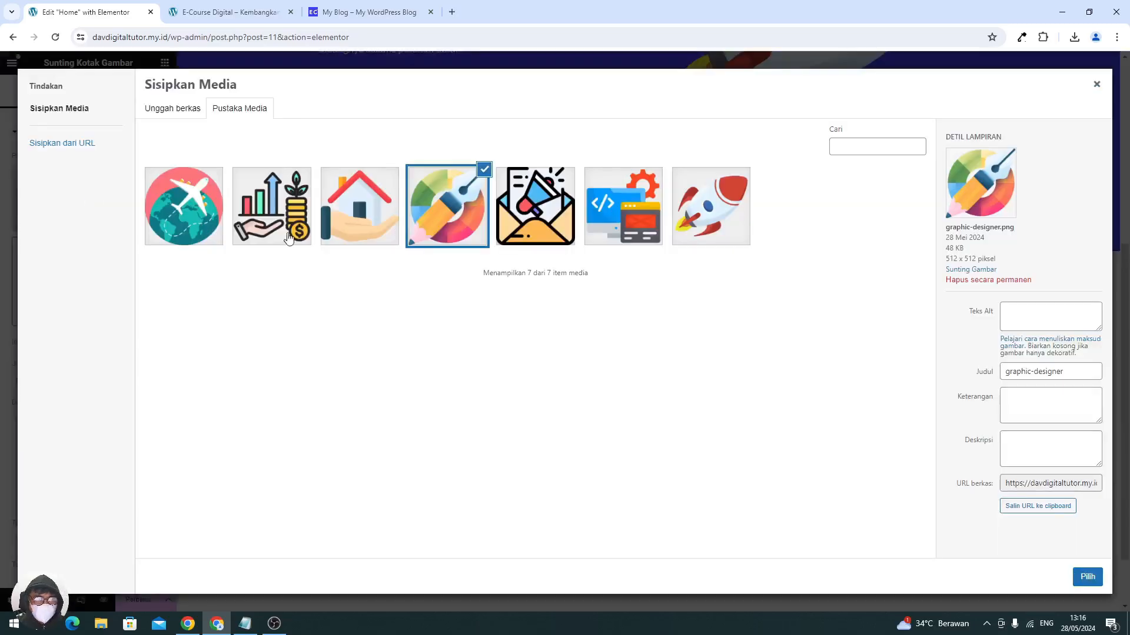
click(643, 212)
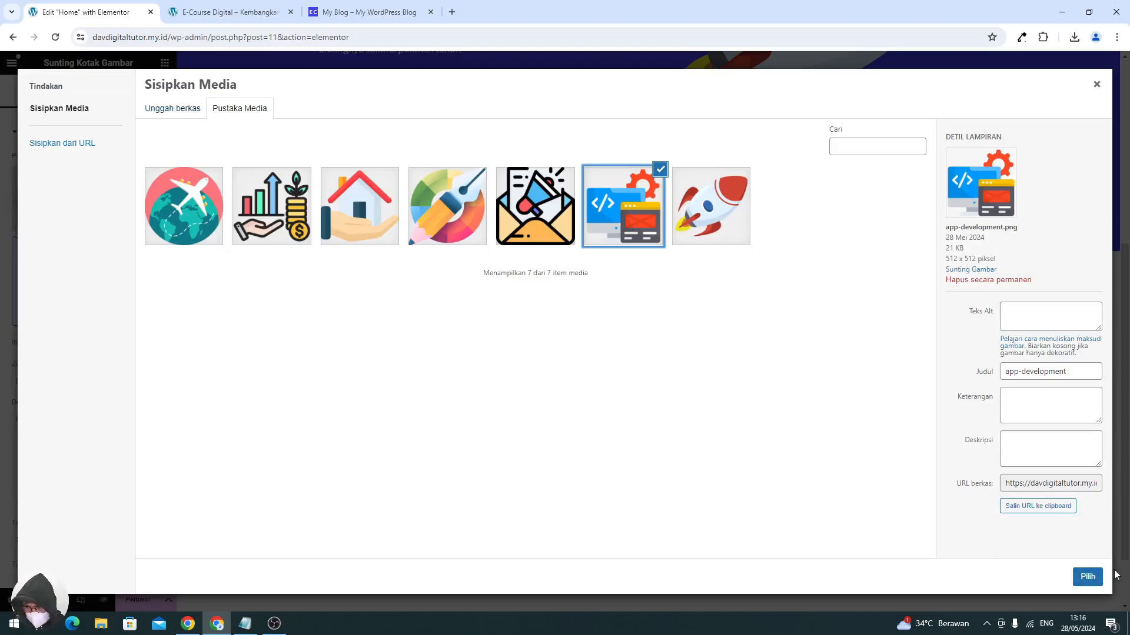
click(1087, 576)
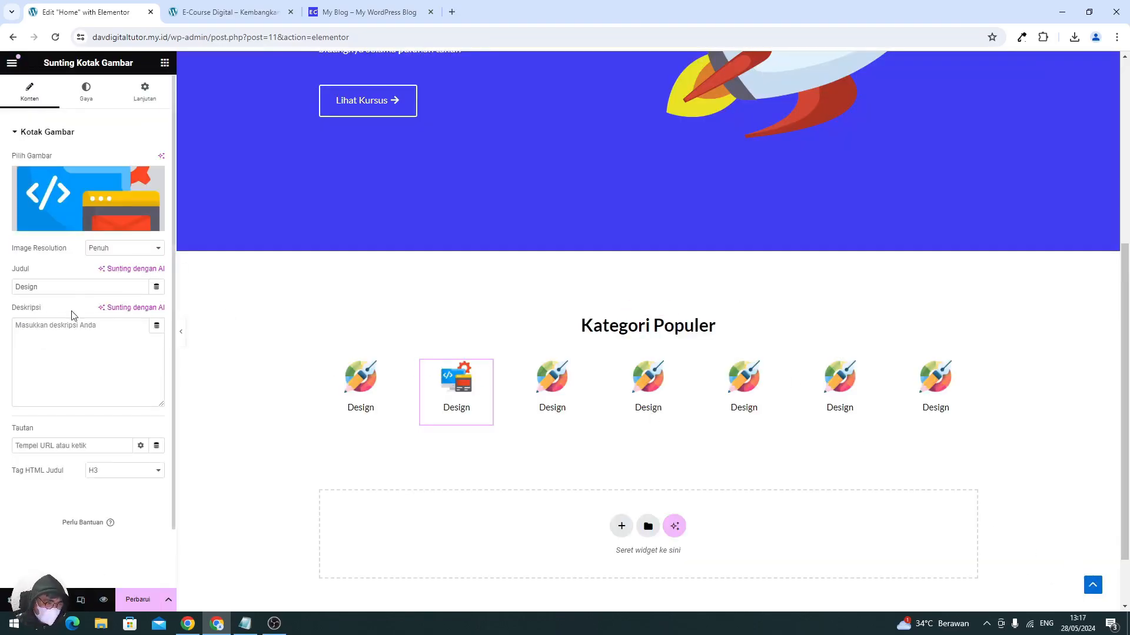
drag(58, 289, 1, 283)
text(De)
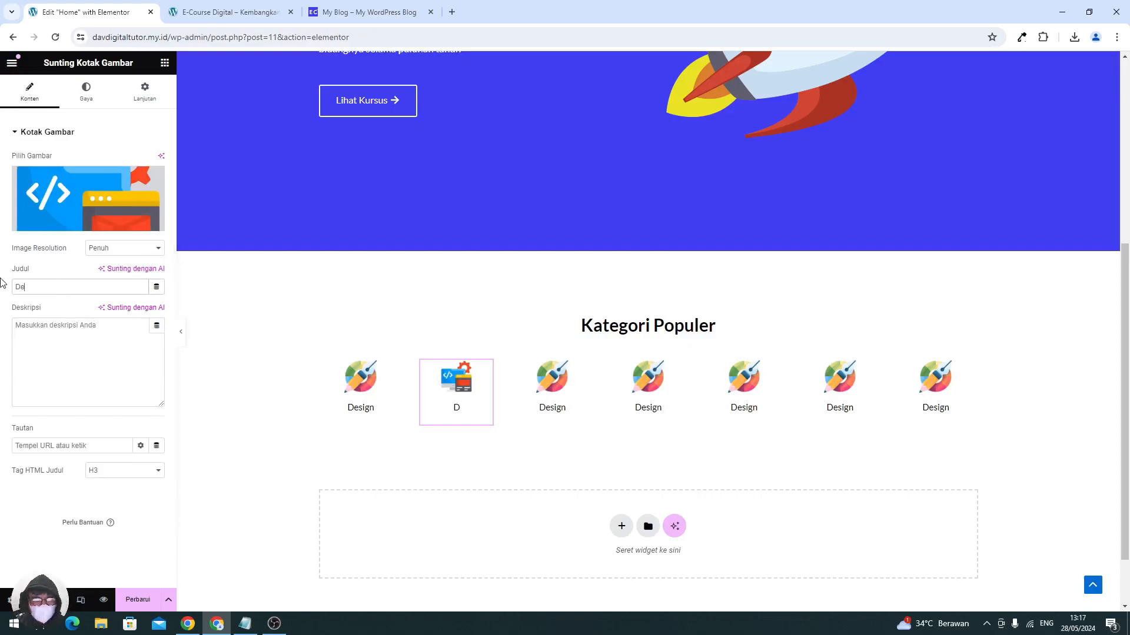
text(velopment)
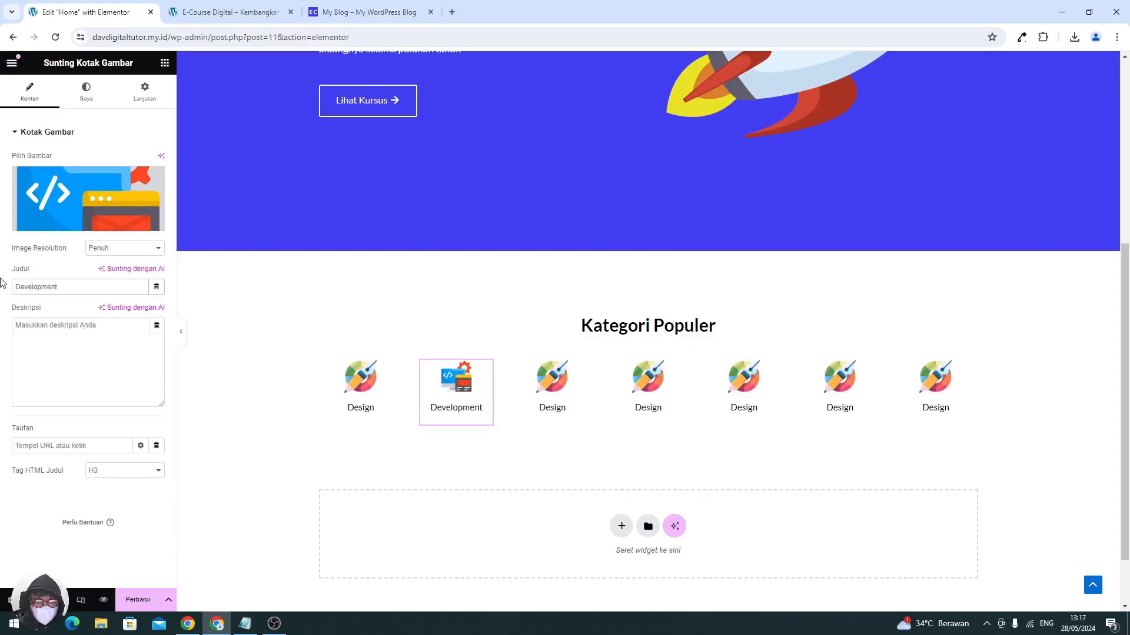
- Set the third category box's title to "Marketing" and its image to email.png from the media library
click(552, 388)
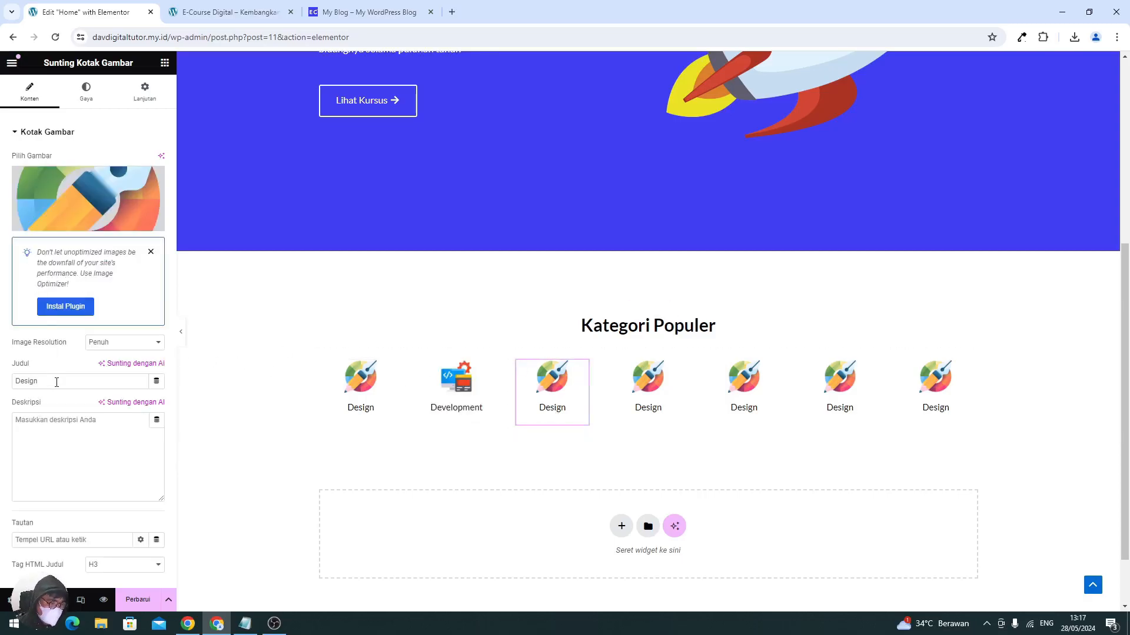
double_click(56, 382)
text(Marketing)
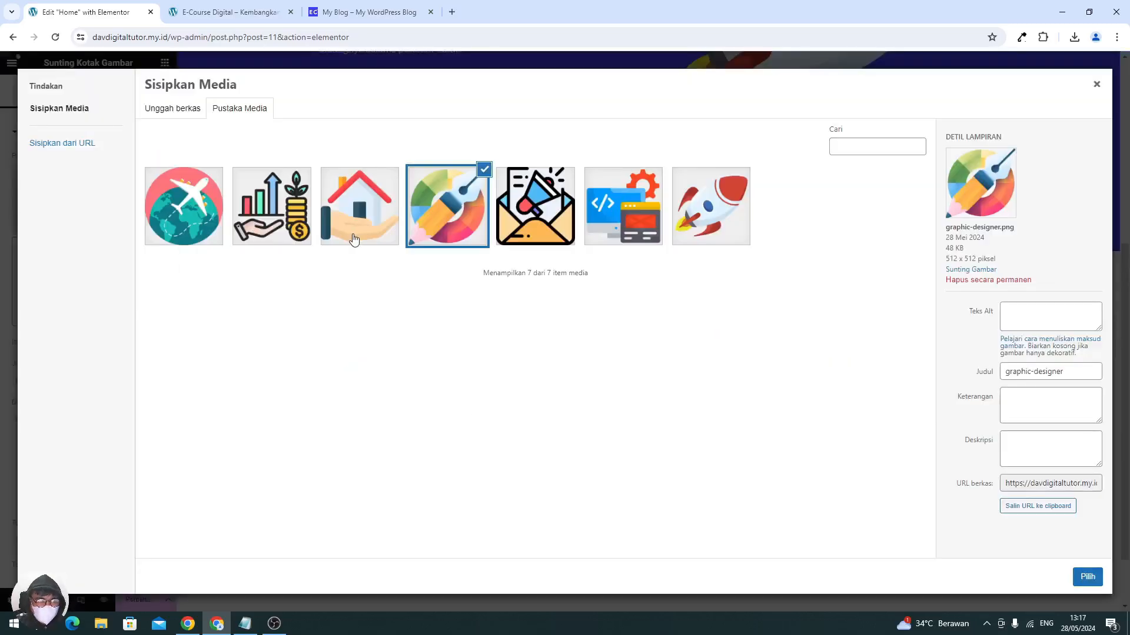
click(40, 184)
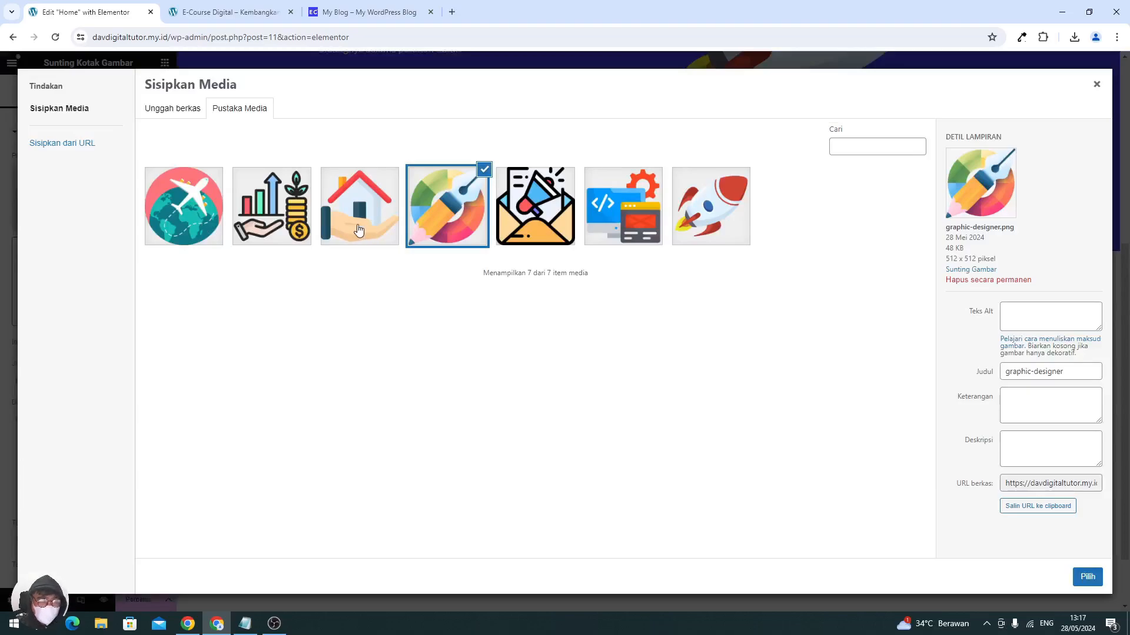
click(538, 242)
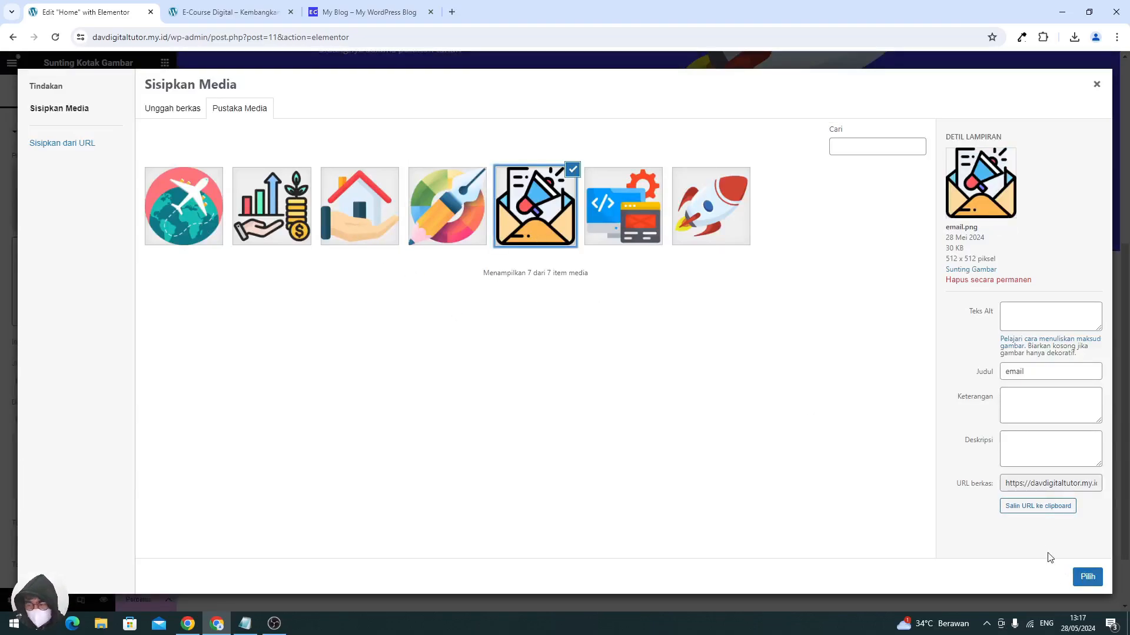
click(1086, 577)
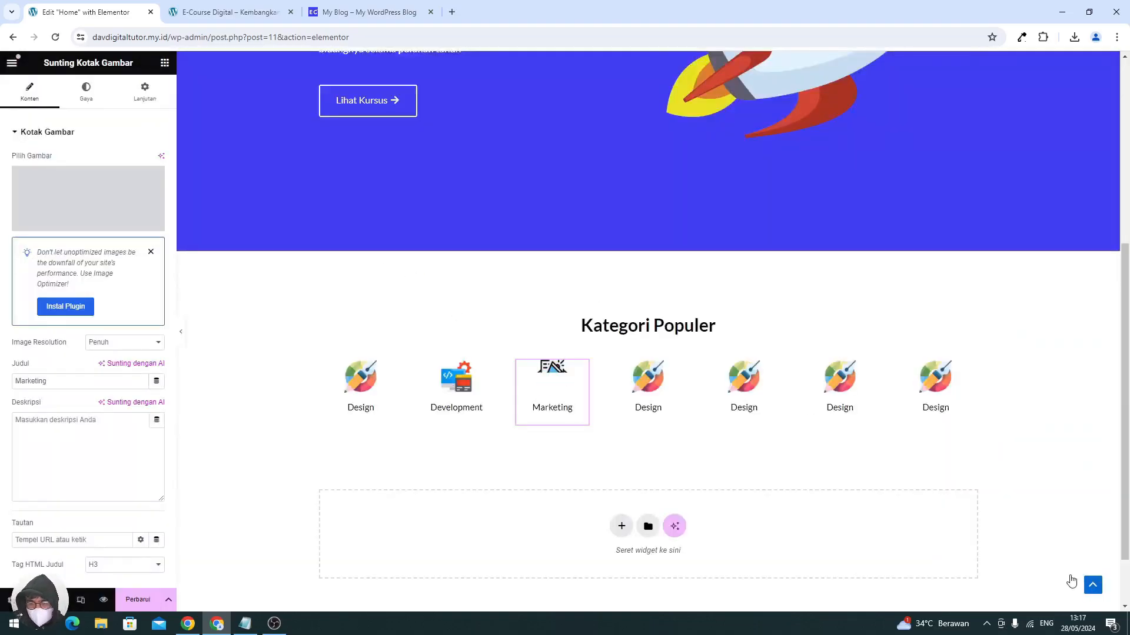
- Set the fourth category box's title to "Bisnis" and its image to the growth chart with hand and coins icon
click(657, 395)
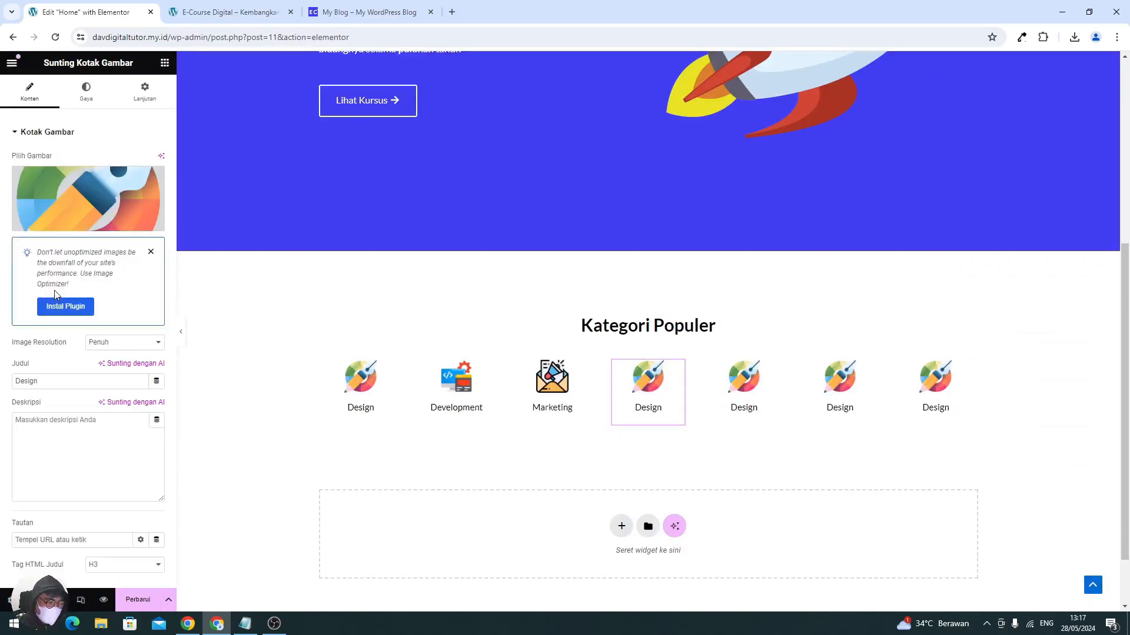
double_click(67, 383)
text(Bisnis)
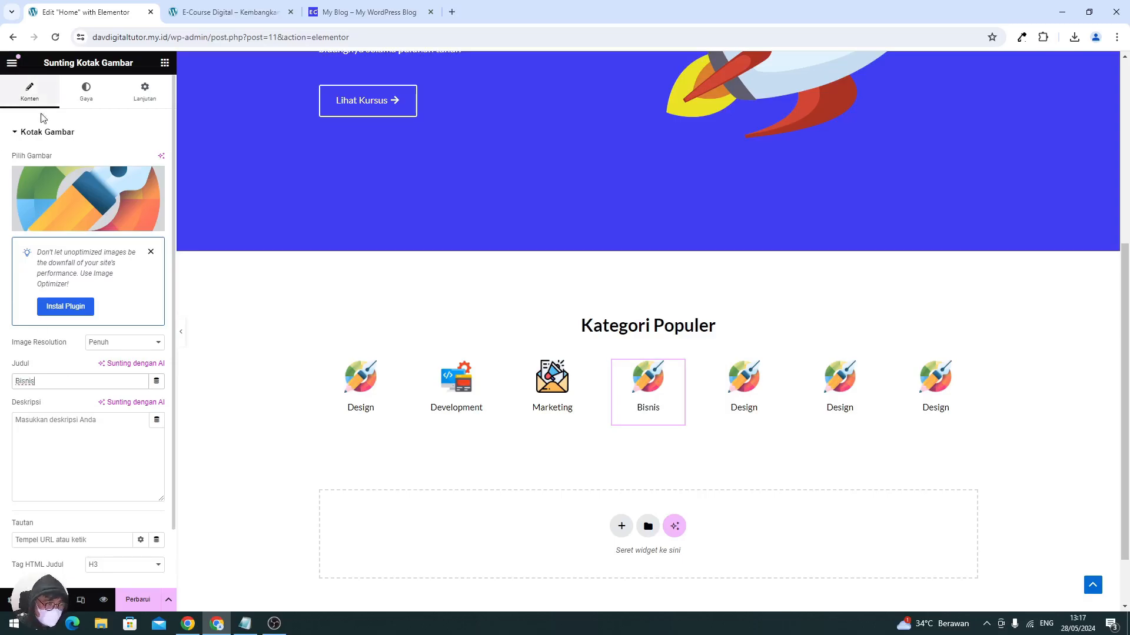
click(89, 218)
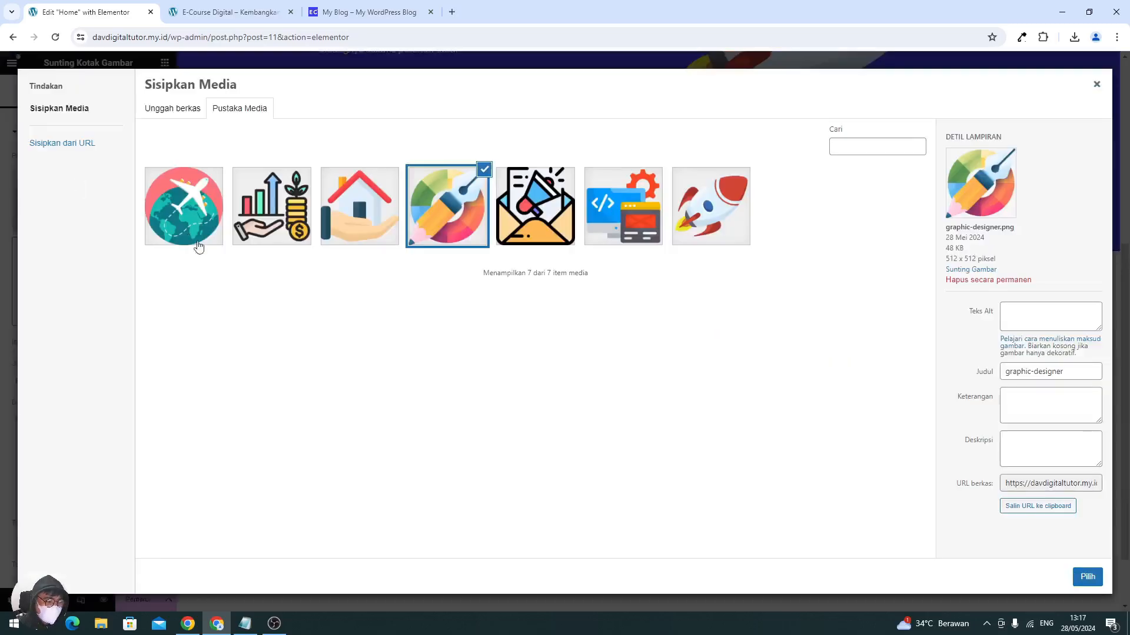
click(279, 228)
click(1087, 577)
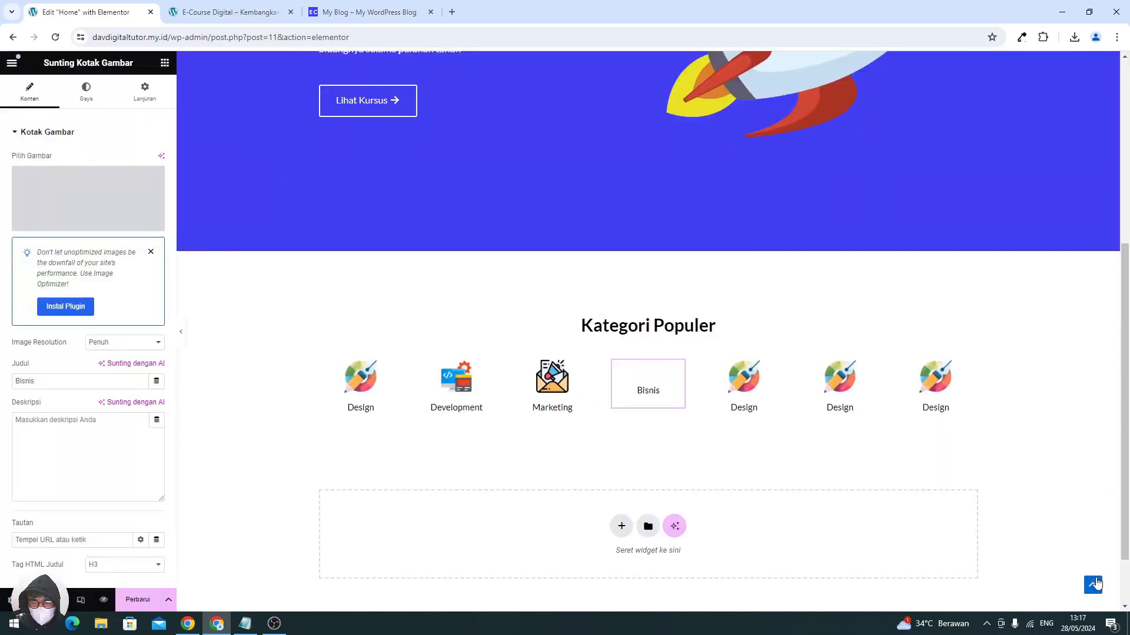
- Set the fifth category box's title to "Travel" and its image to travel.png from the media library
click(744, 385)
drag(60, 377, 3, 377)
text(T)
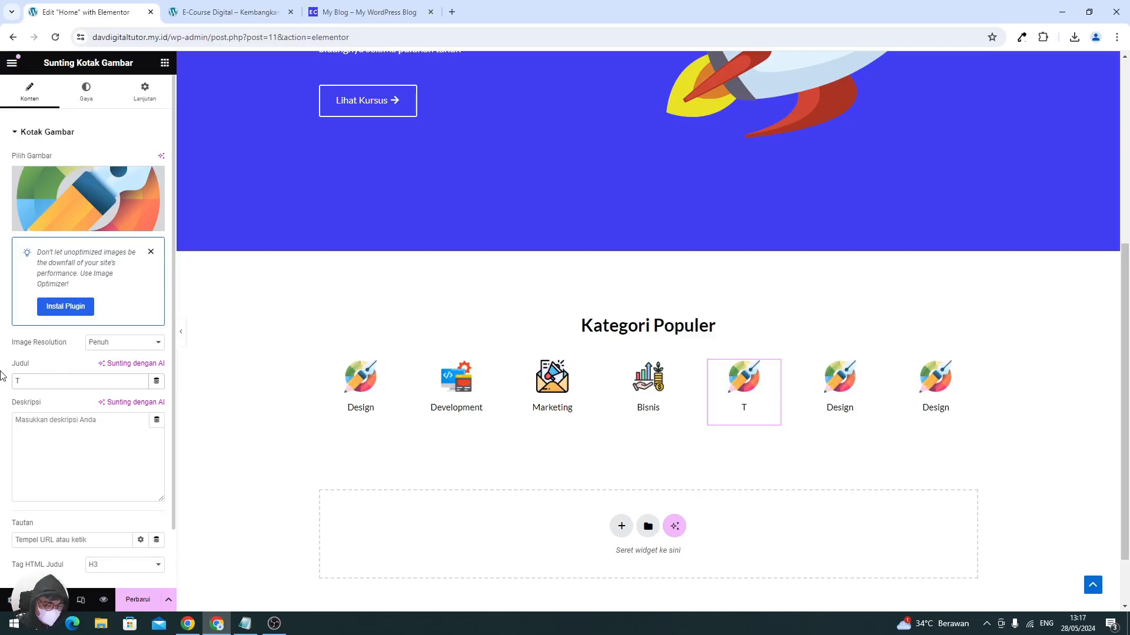
text(ravel)
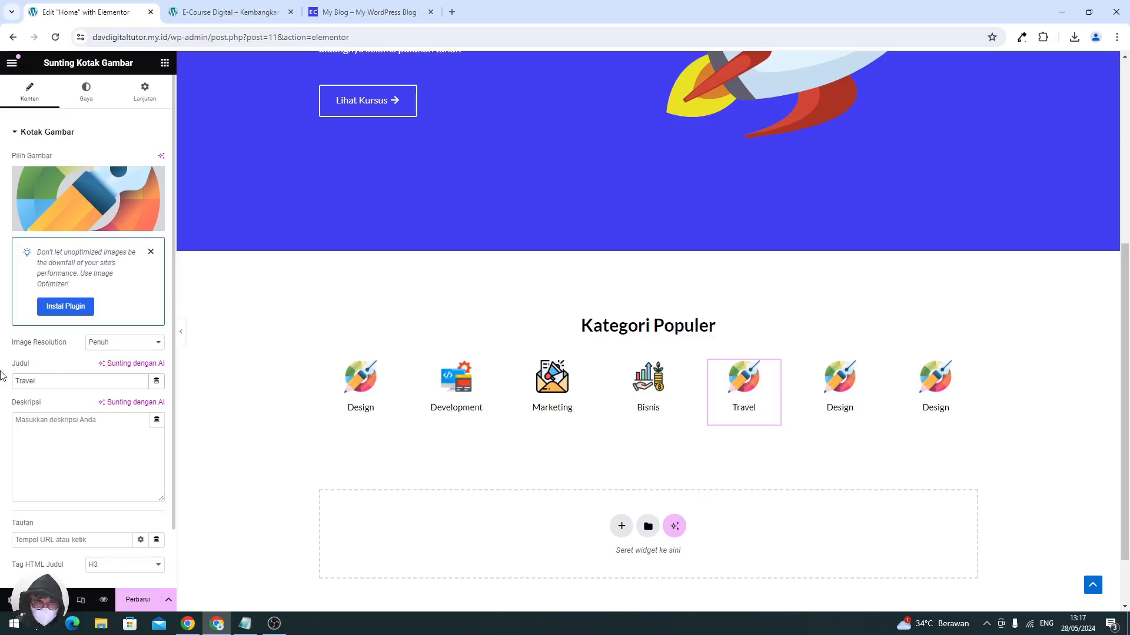
click(71, 209)
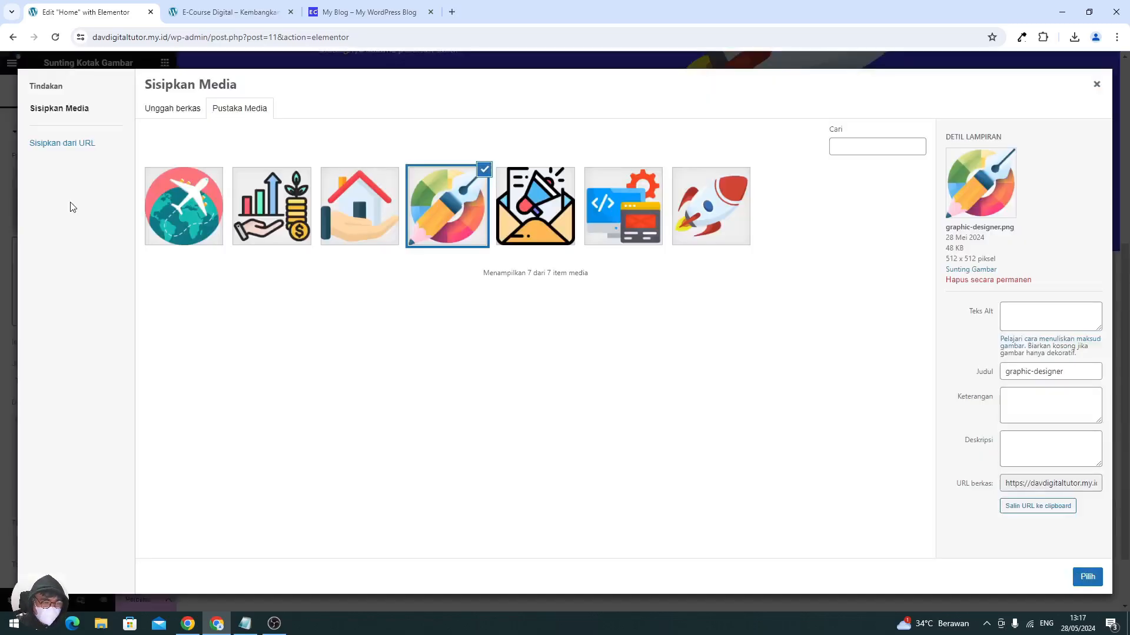
click(219, 217)
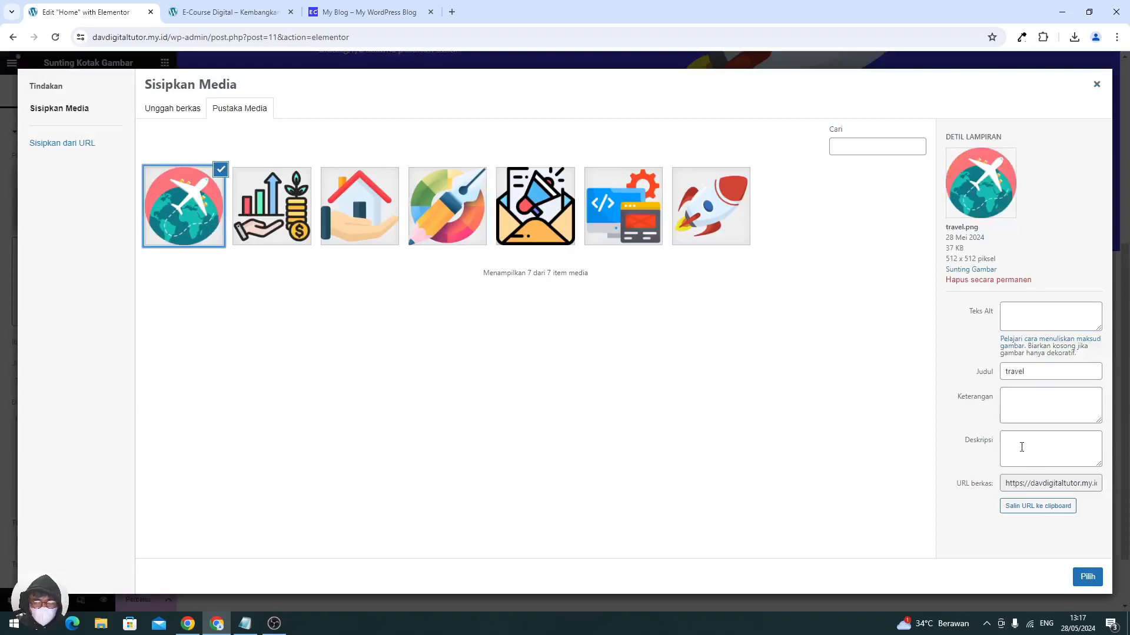
click(1086, 576)
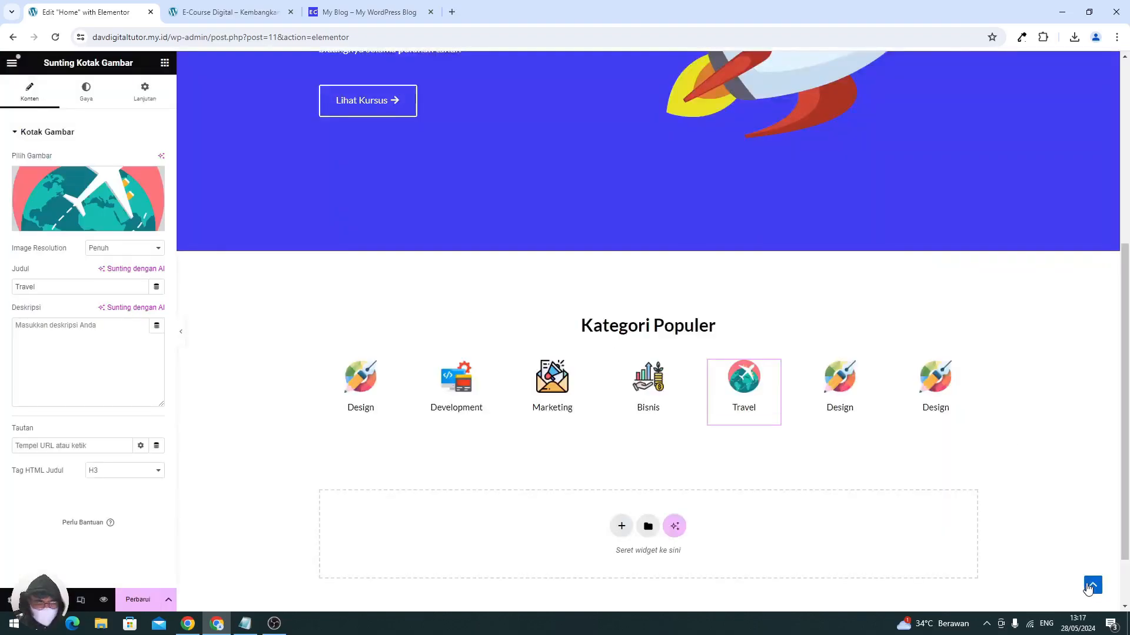
- Set the sixth category box's title to "Kursus Online" and open the media library for its image
click(832, 391)
double_click(59, 378)
text(Kursus )
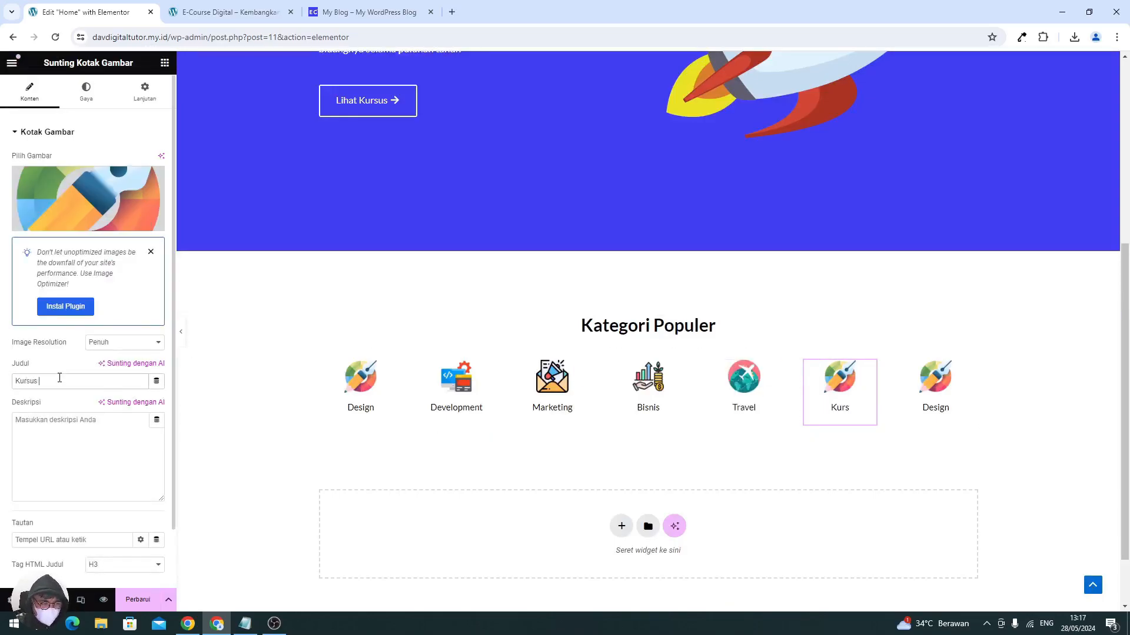
text(Online)
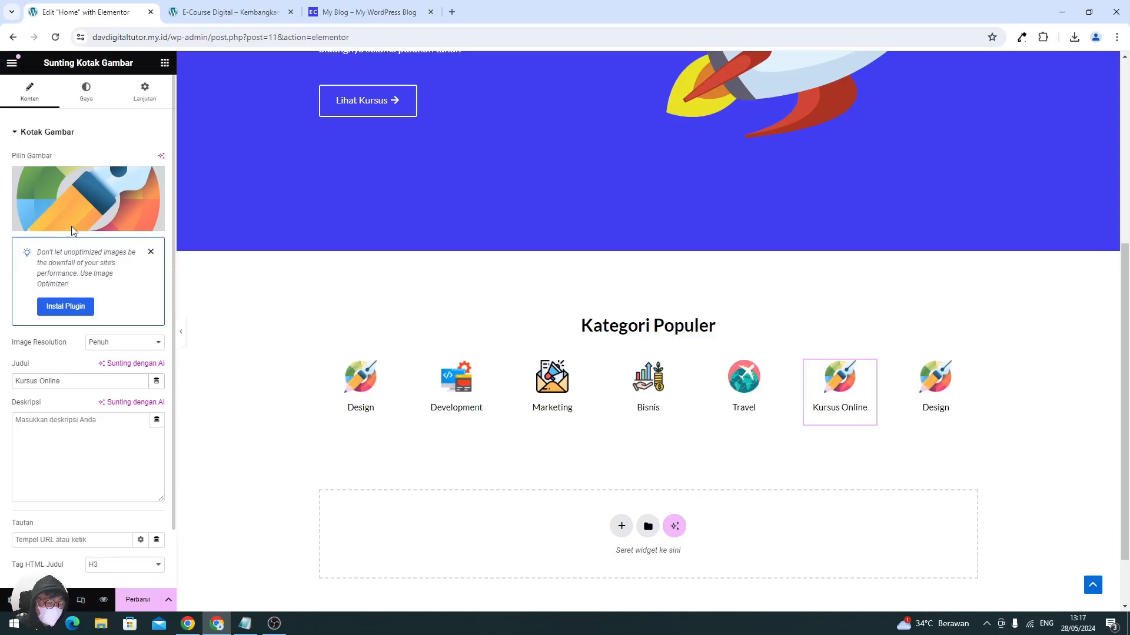
click(73, 213)
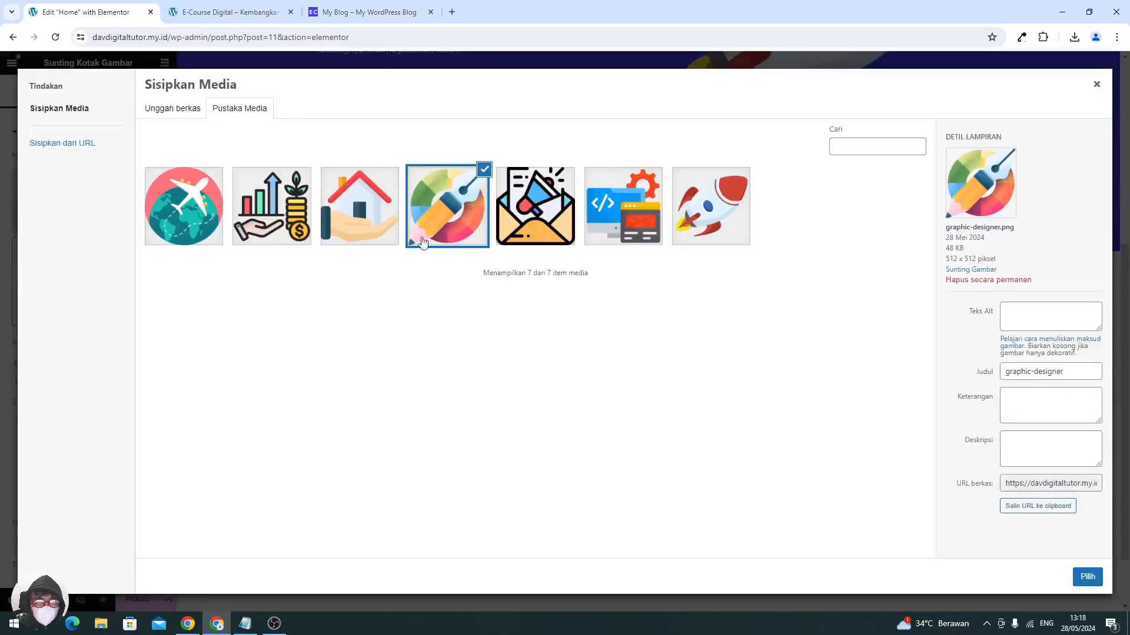
- Download the Kursus Online category icon from the reference site as online-learning (1) in PNG format to the Downloads folder
click(101, 627)
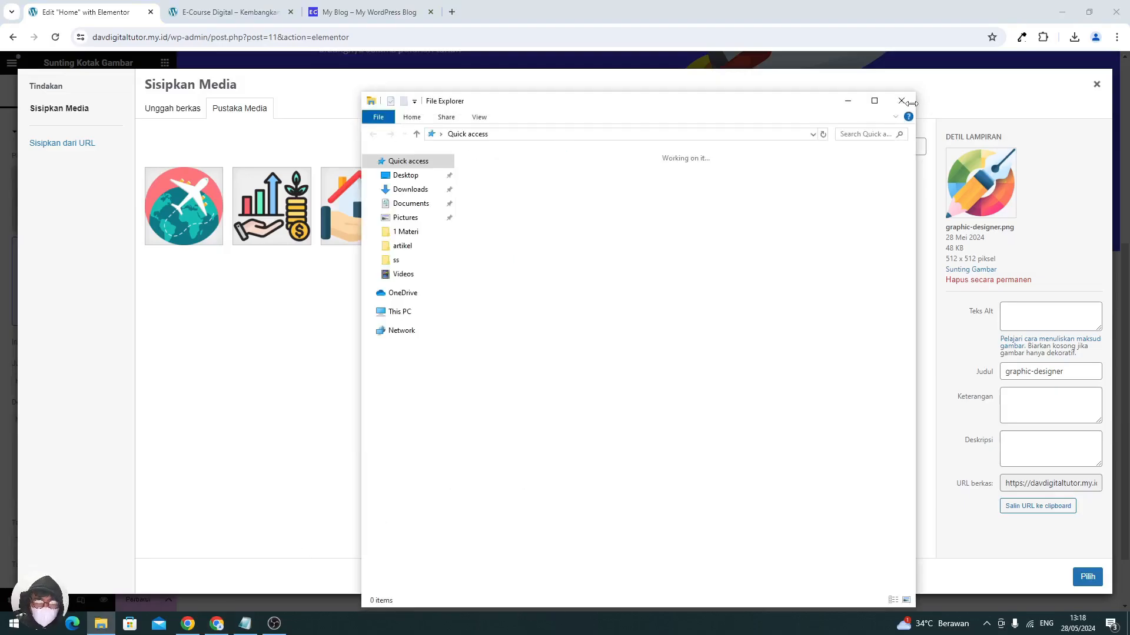
click(902, 101)
click(369, 12)
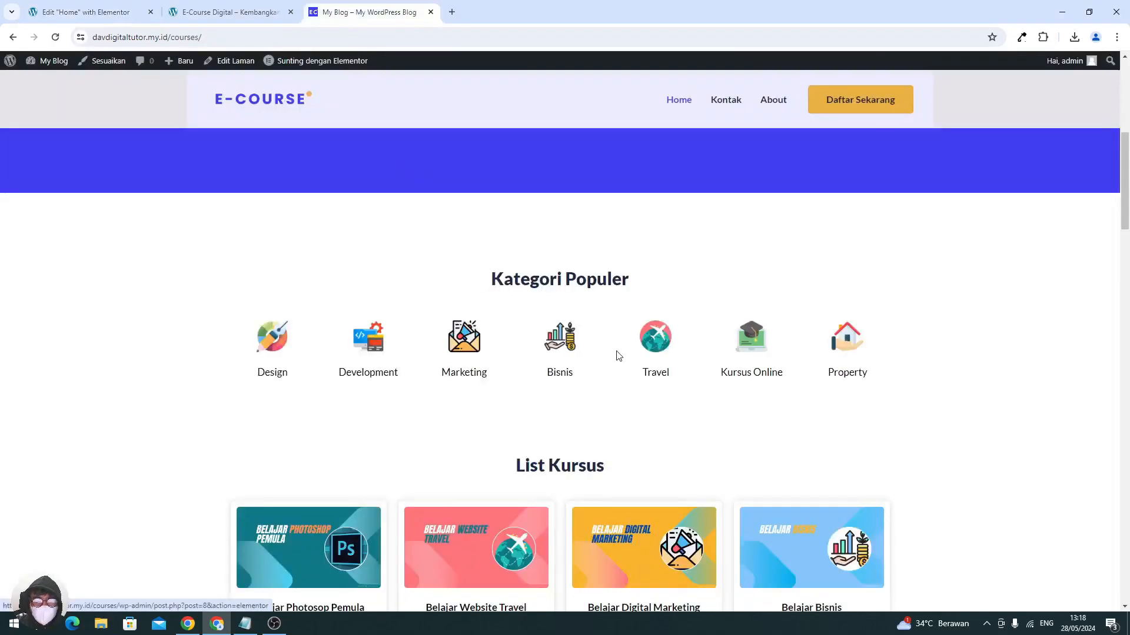
right_click(753, 340)
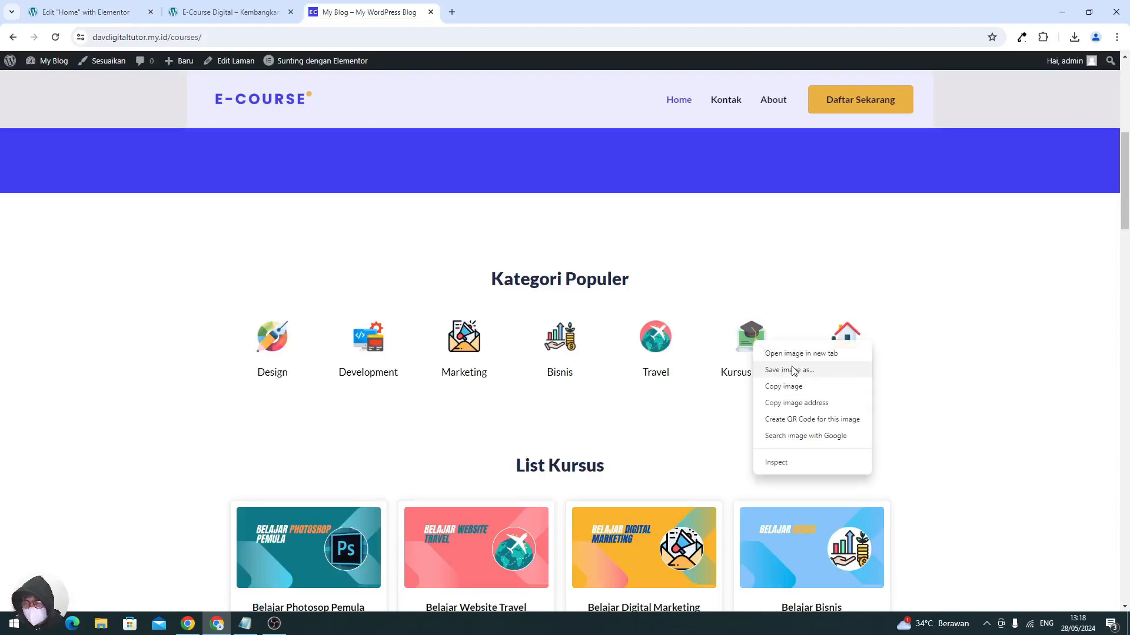
click(789, 367)
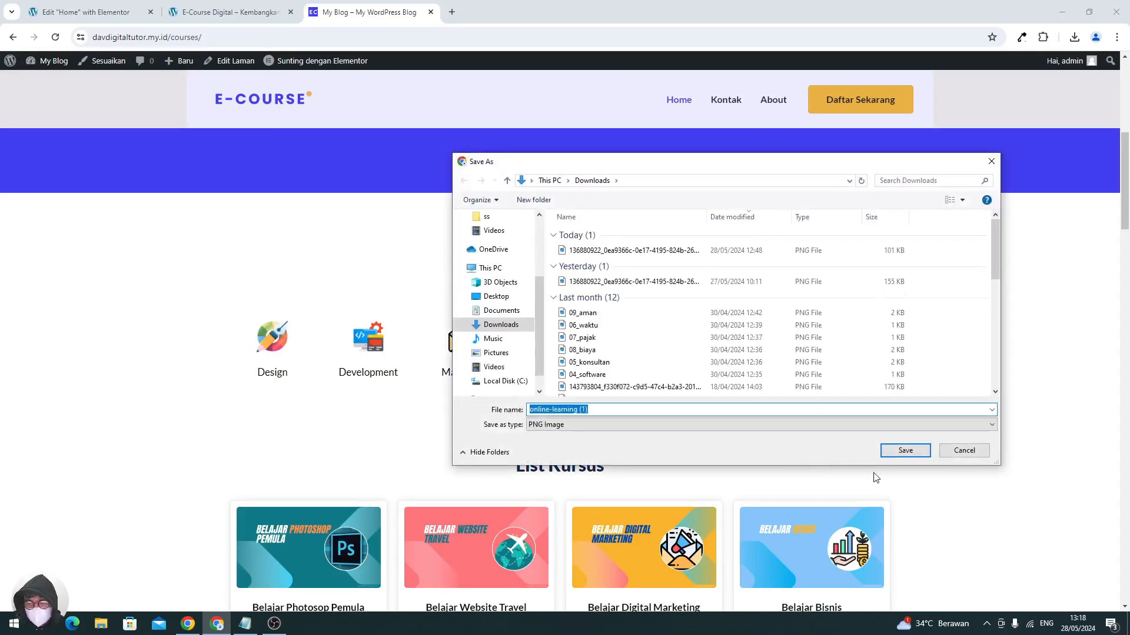
click(905, 450)
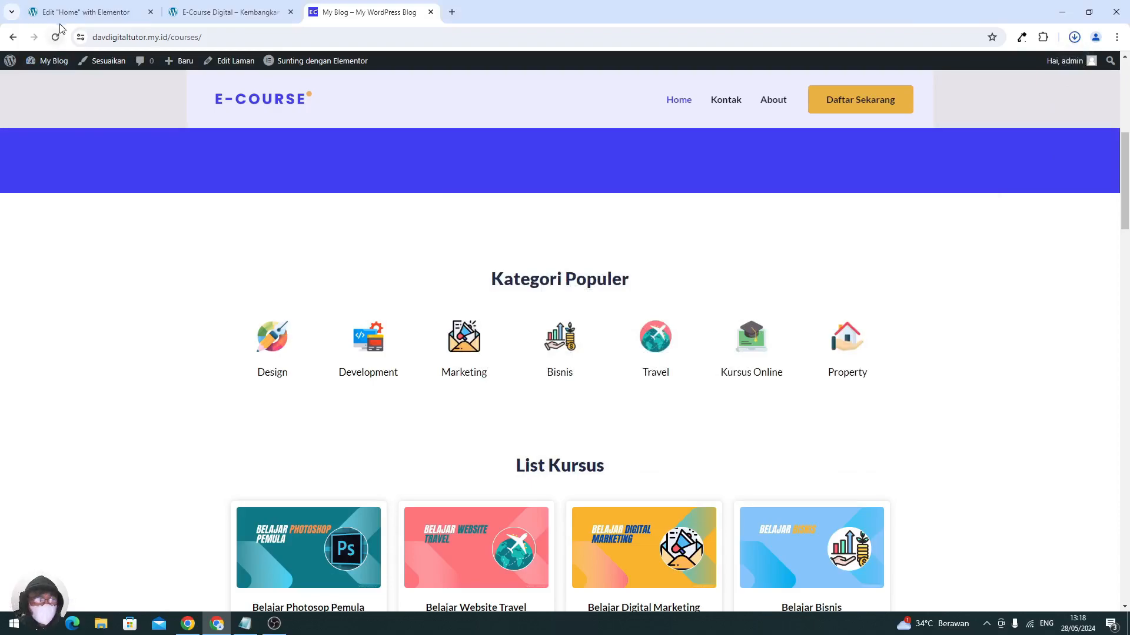
- Upload online-learning (1).png to the media library and use it as the Kursus Online box's image
click(63, 13)
drag(938, 69, 428, 349)
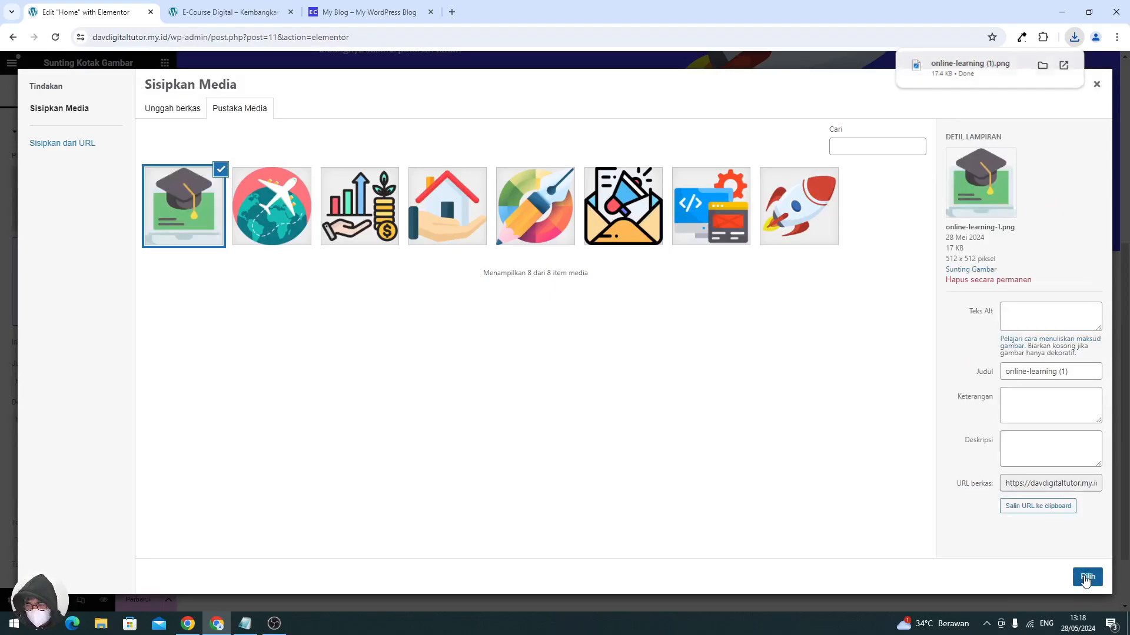
click(1087, 576)
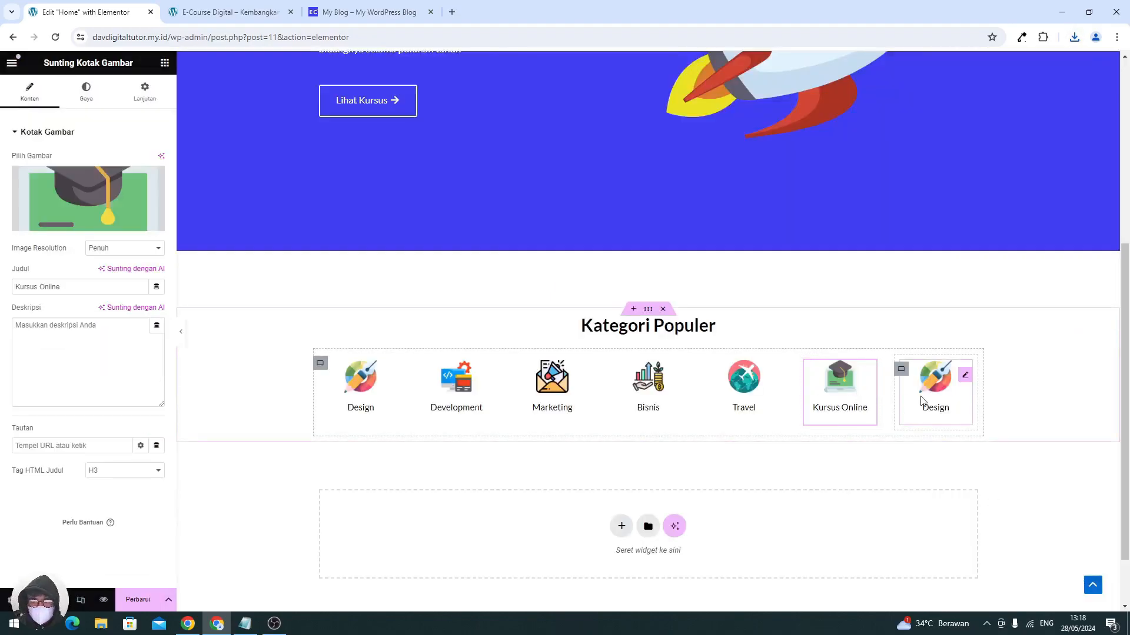
- Set the seventh category box's title to "Property" and its image to the hand holding a house icon
click(935, 393)
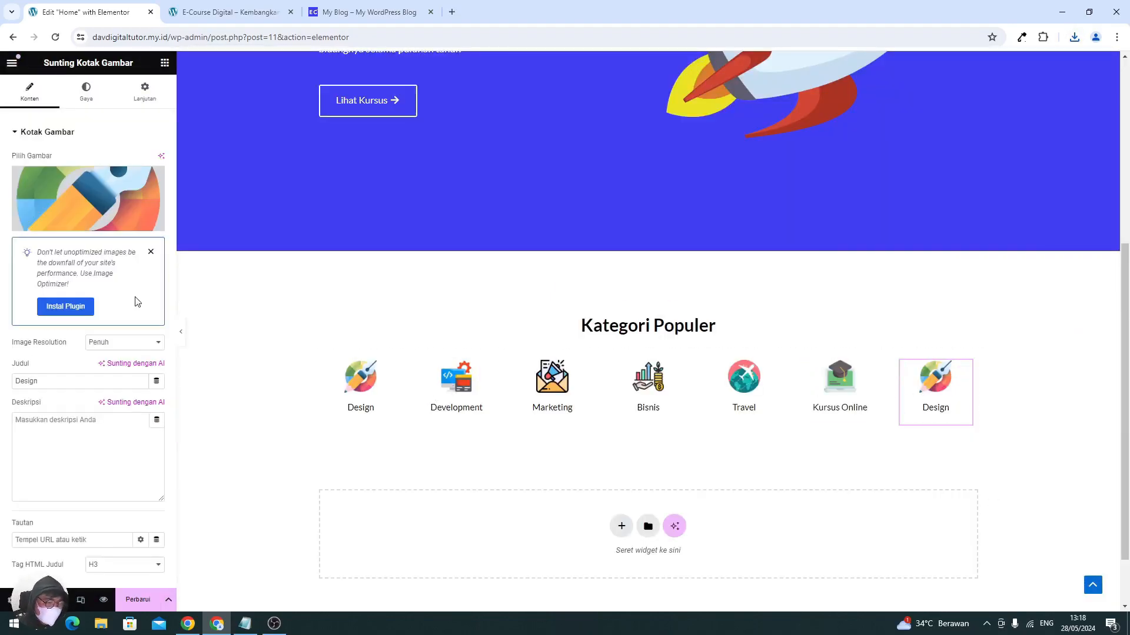
double_click(93, 378)
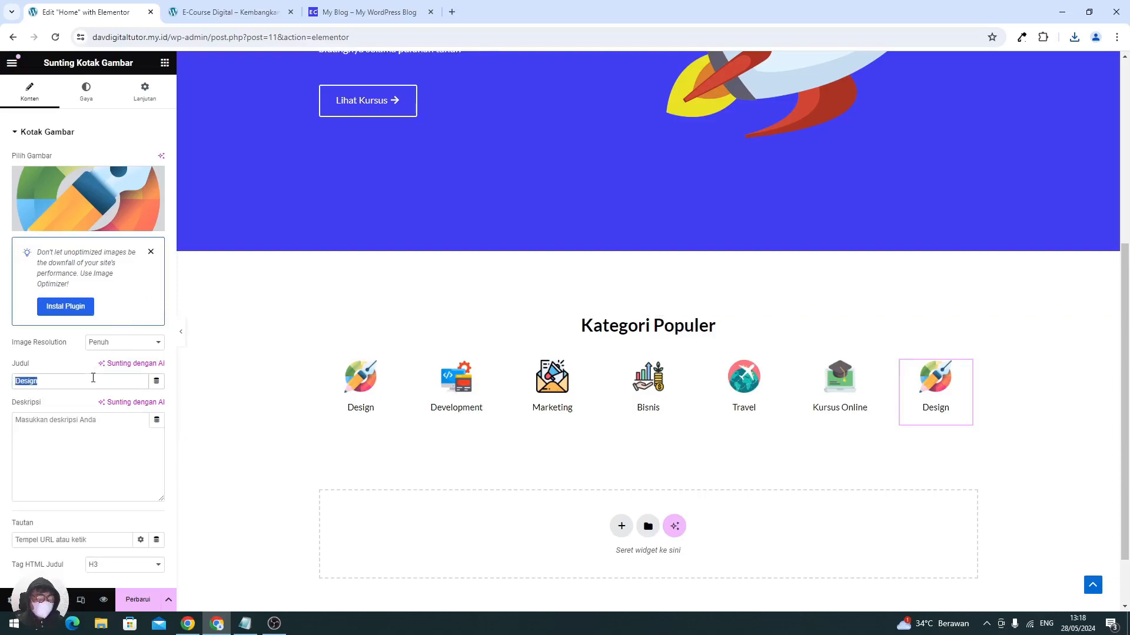
text(roperty)
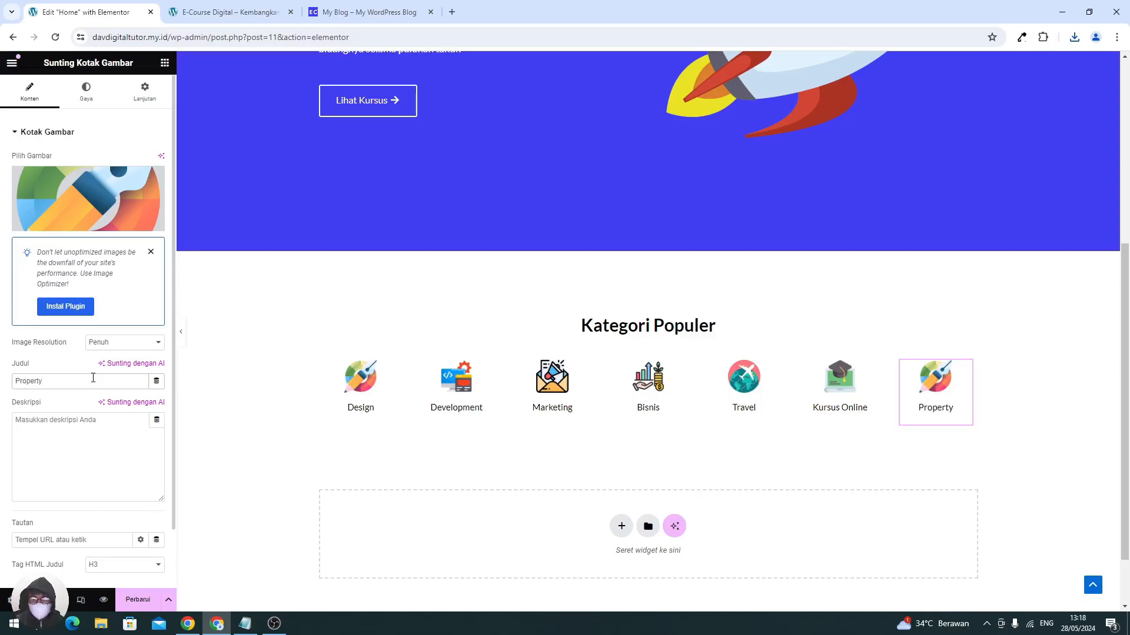
click(96, 202)
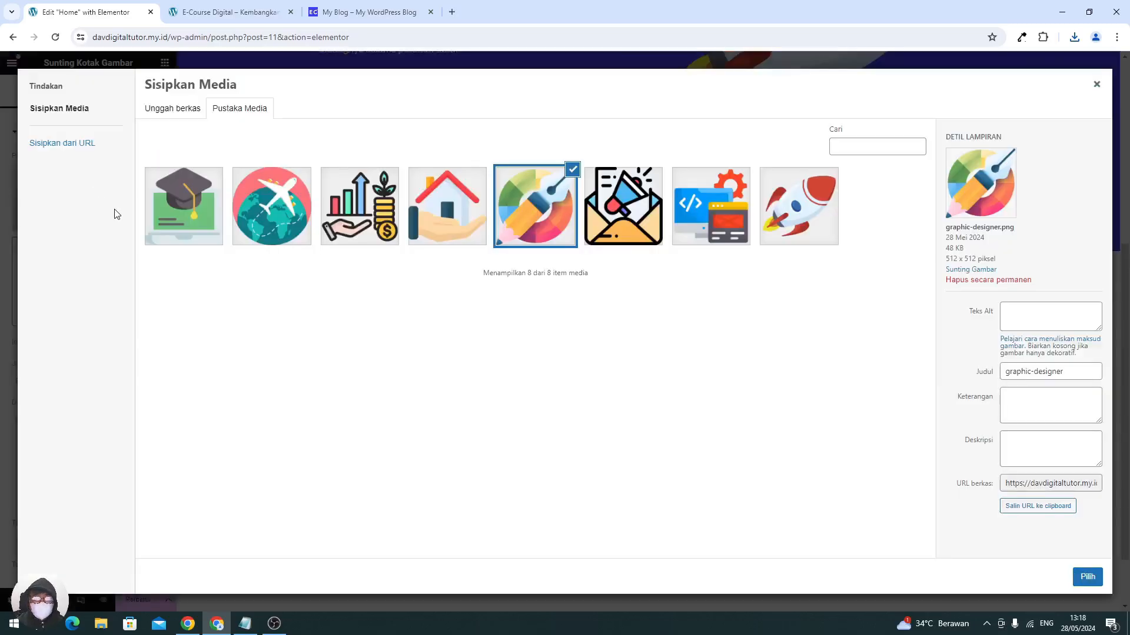
click(449, 209)
click(1087, 576)
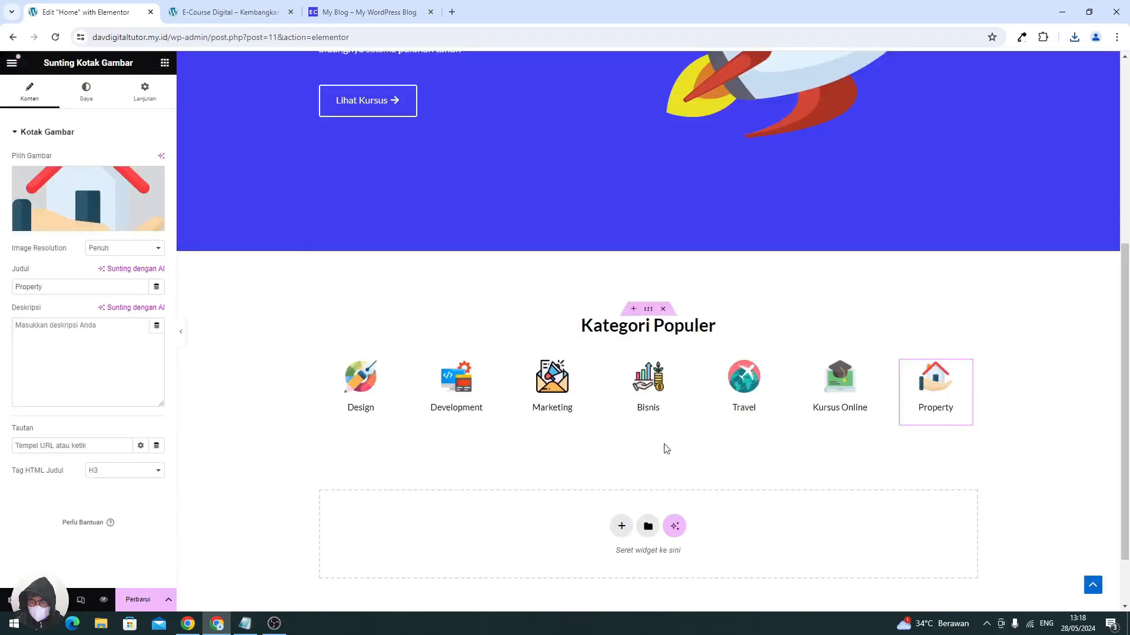
- Update the home page, then reload the live E-Course Digital site and check its Kategori Populer section
click(141, 600)
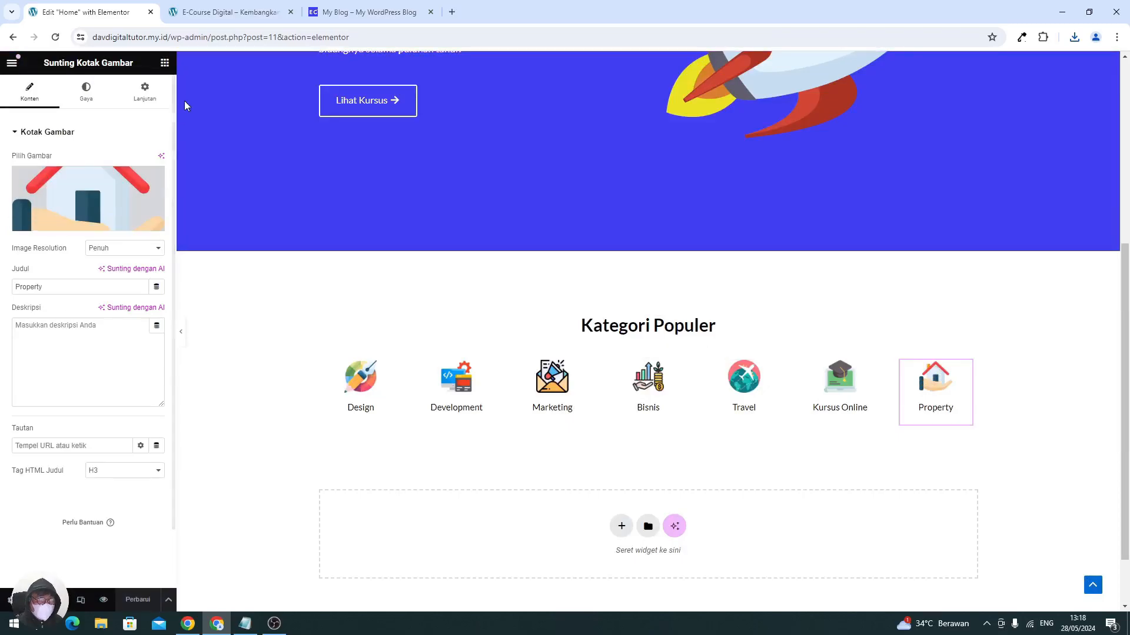
click(203, 12)
click(56, 37)
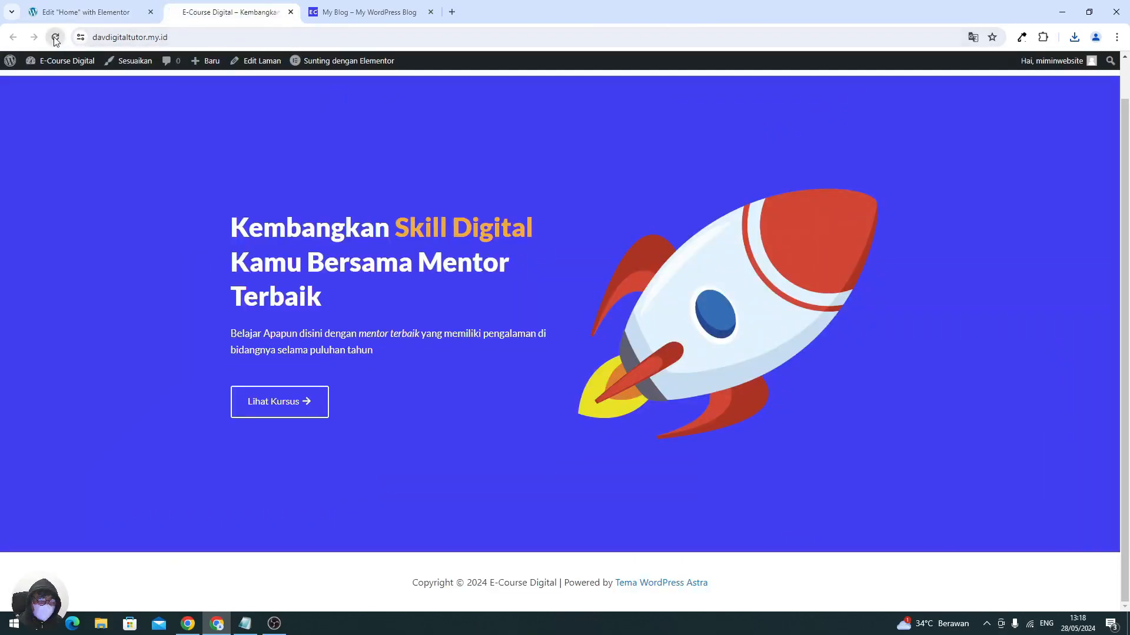
scroll(181, 293, down, 3)
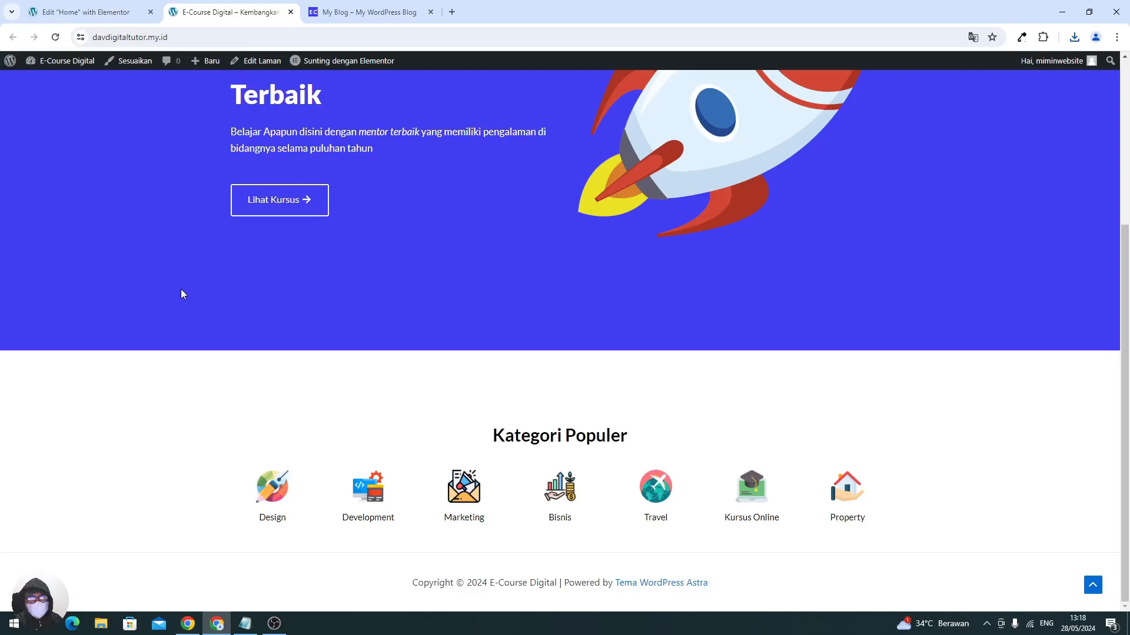
scroll(181, 288, up, 1)
scroll(181, 289, down, 1)
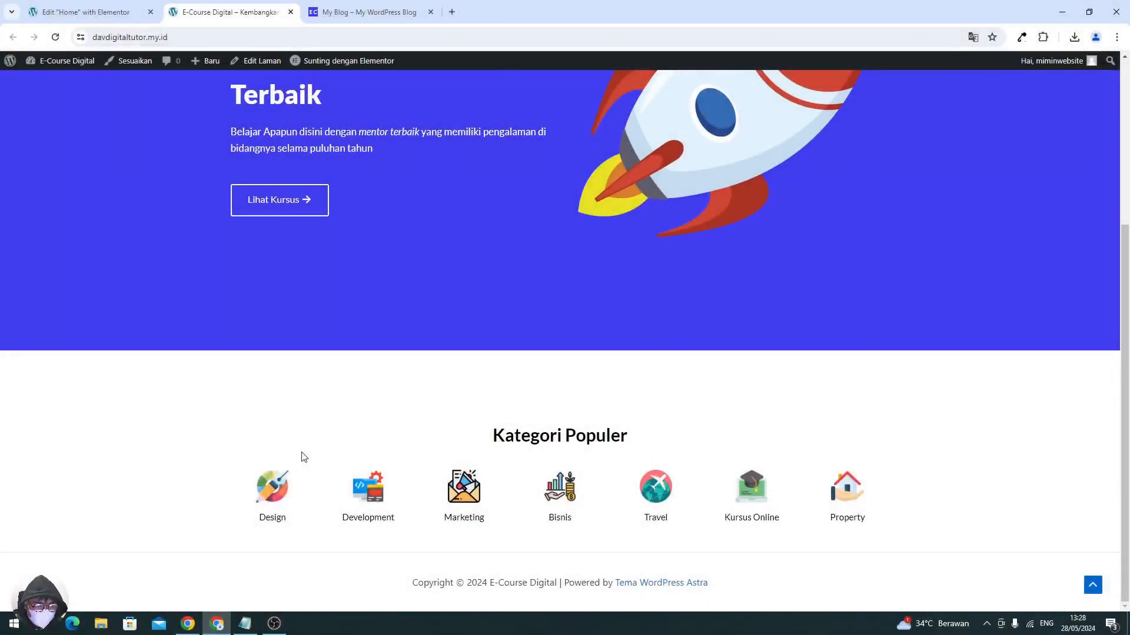
click(277, 624)
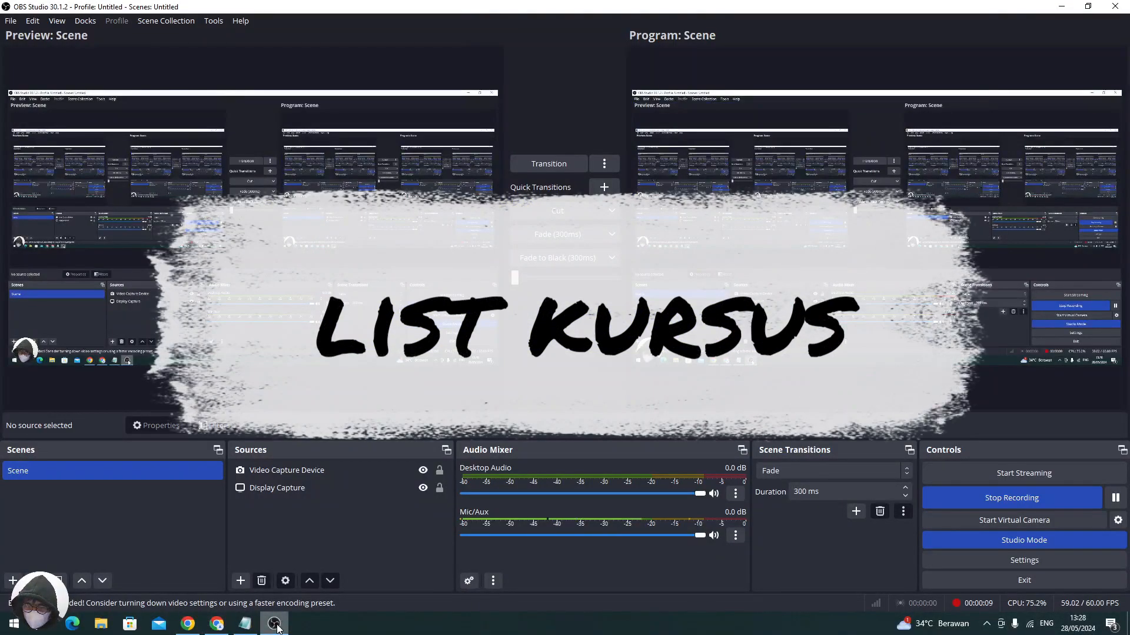
click(277, 625)
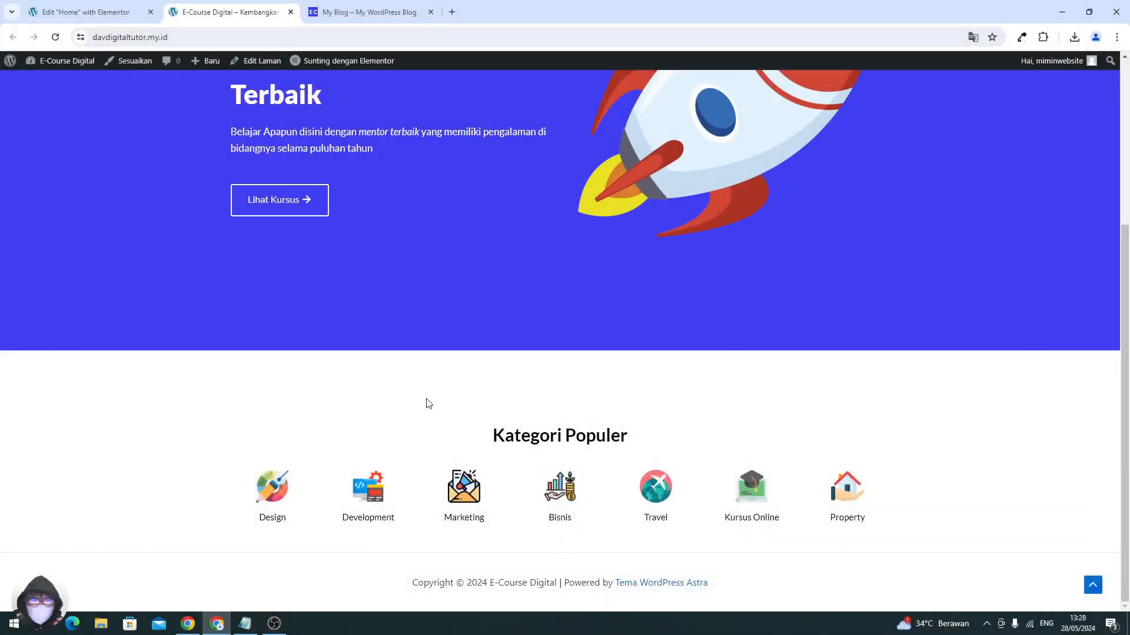
- Examine the List Kursus course cards on the reference site, along with the sections below them down to the bundle packages and mentors
click(361, 16)
scroll(459, 250, down, 3)
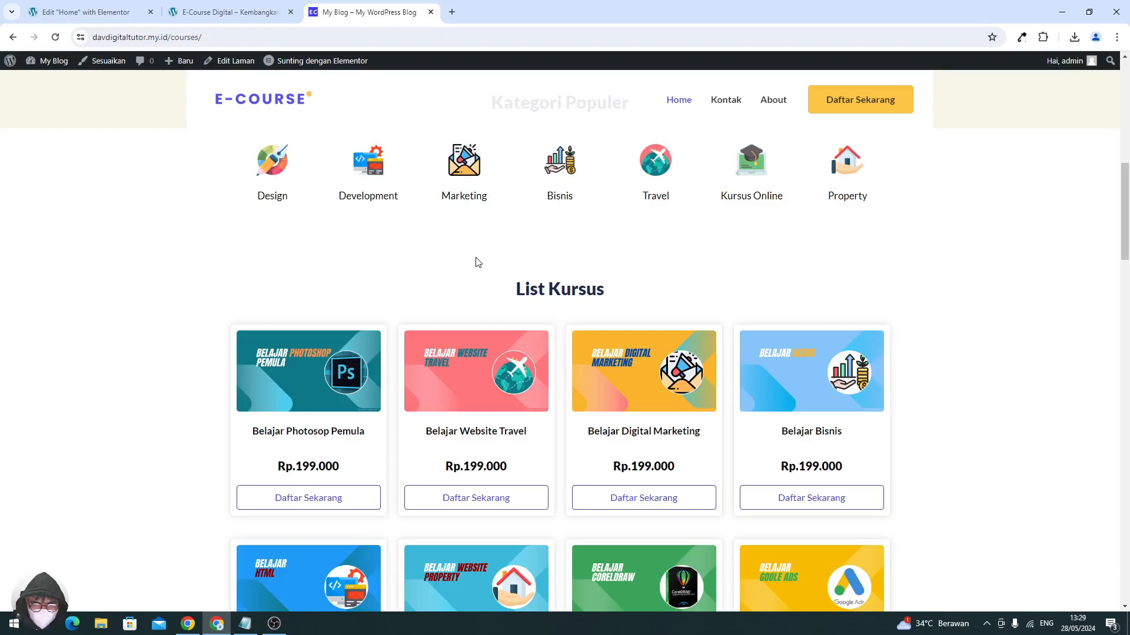
scroll(478, 263, down, 3)
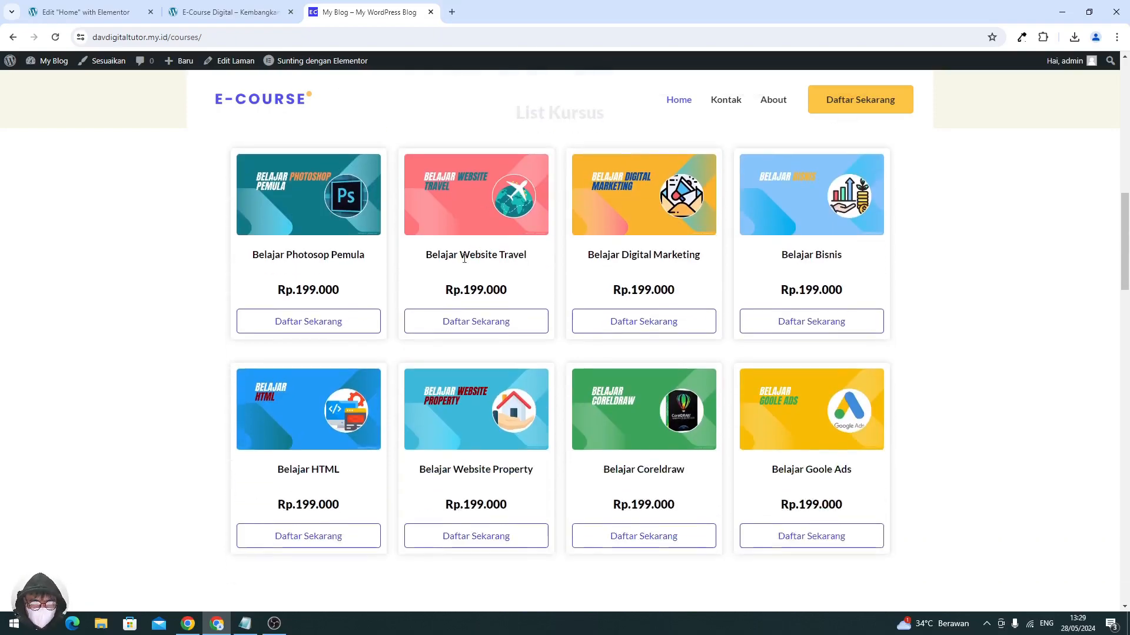
click(333, 327)
scroll(333, 330, down, 12)
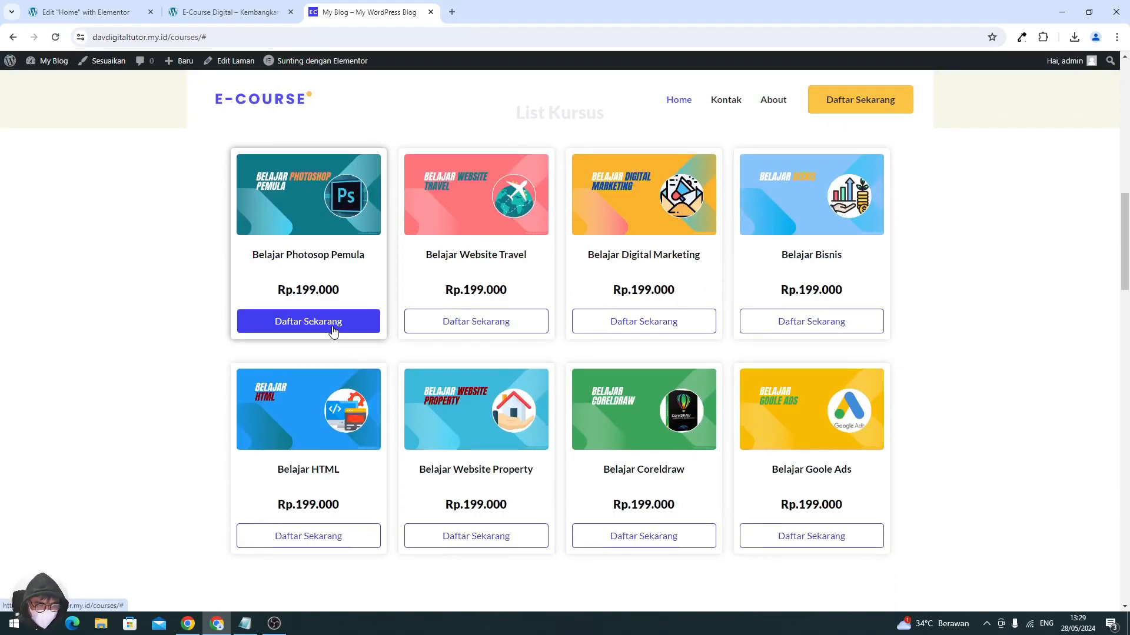
scroll(333, 330, up, 1)
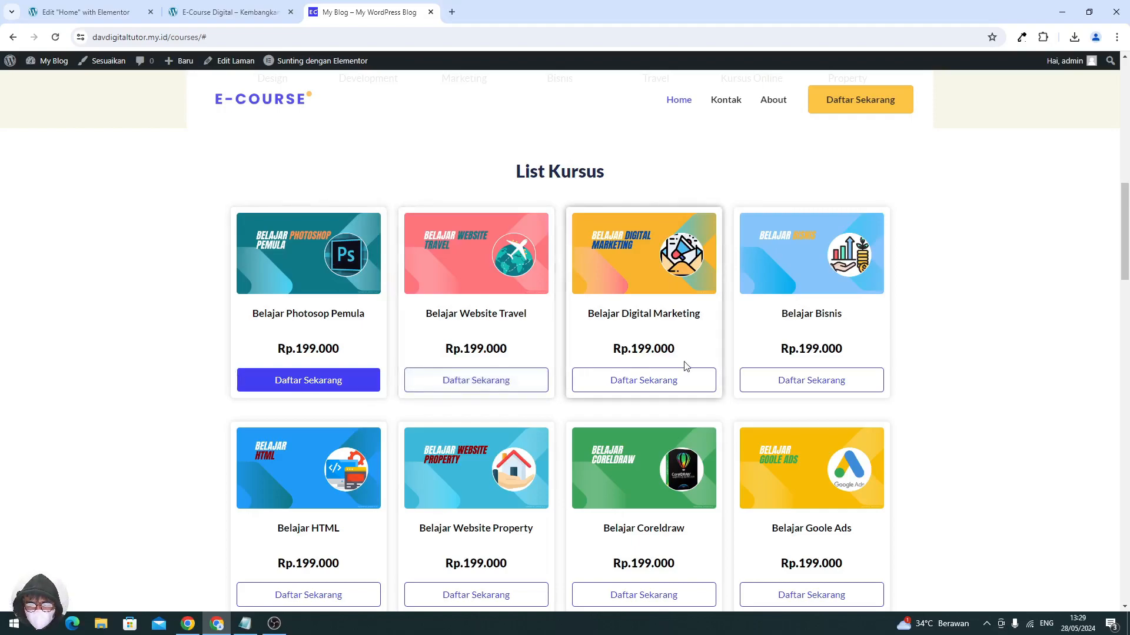
scroll(685, 366, down, 20)
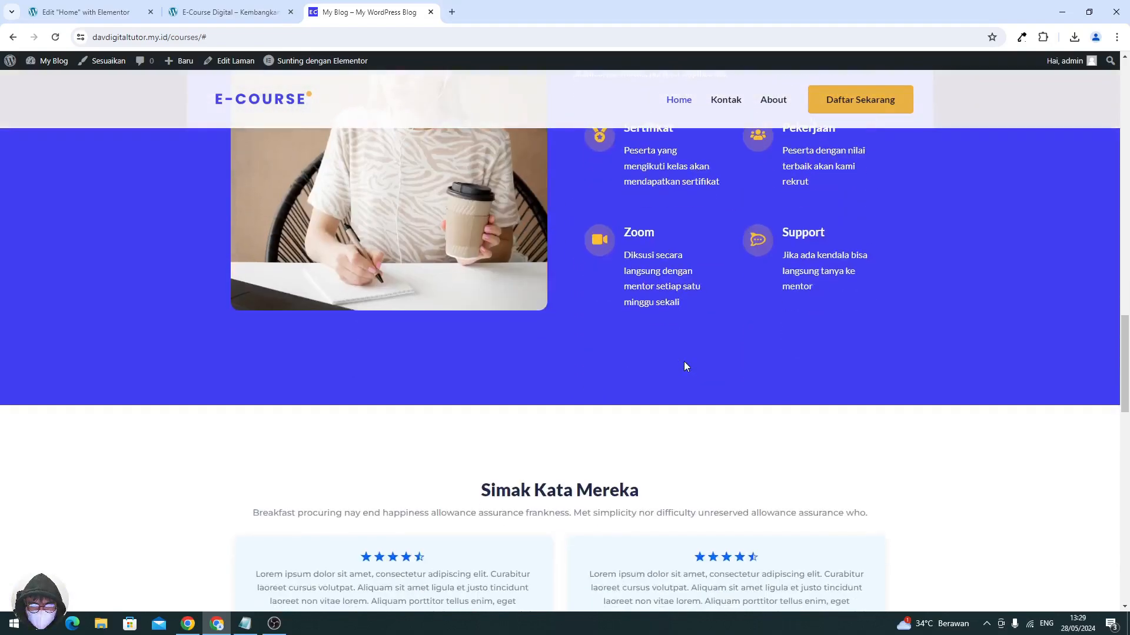
scroll(684, 365, down, 6)
scroll(685, 362, up, 2)
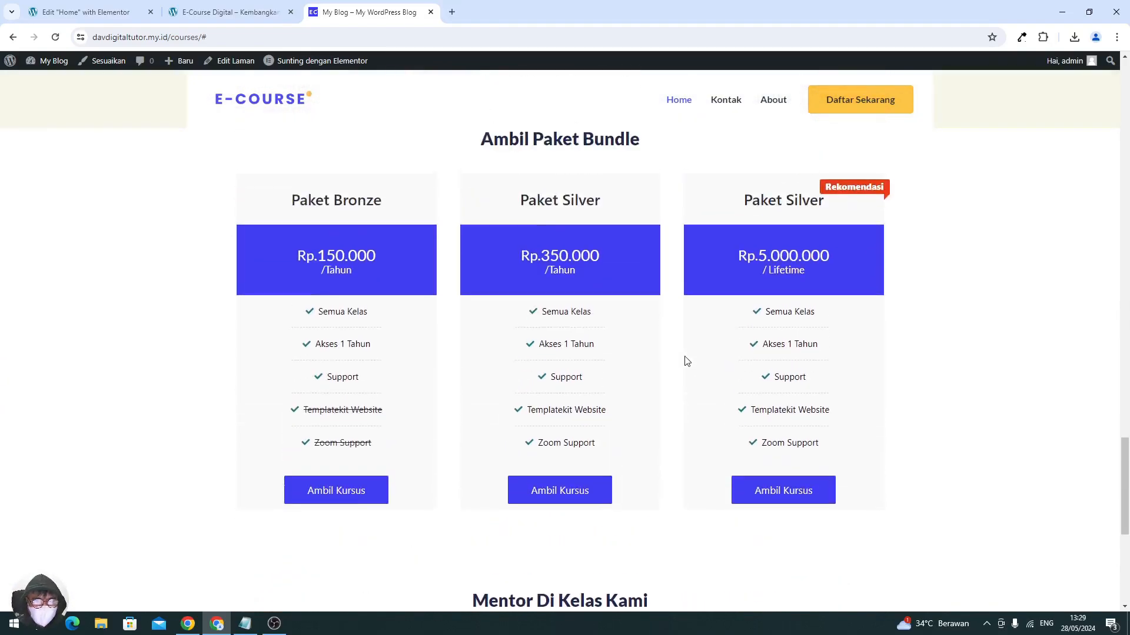
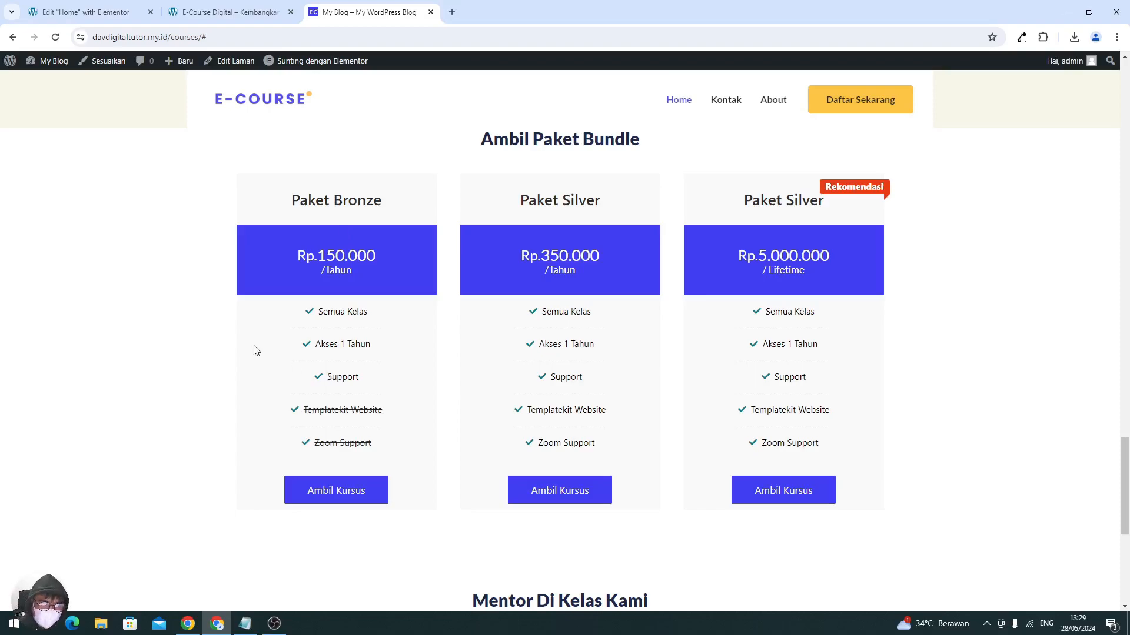
scroll(354, 376, down, 5)
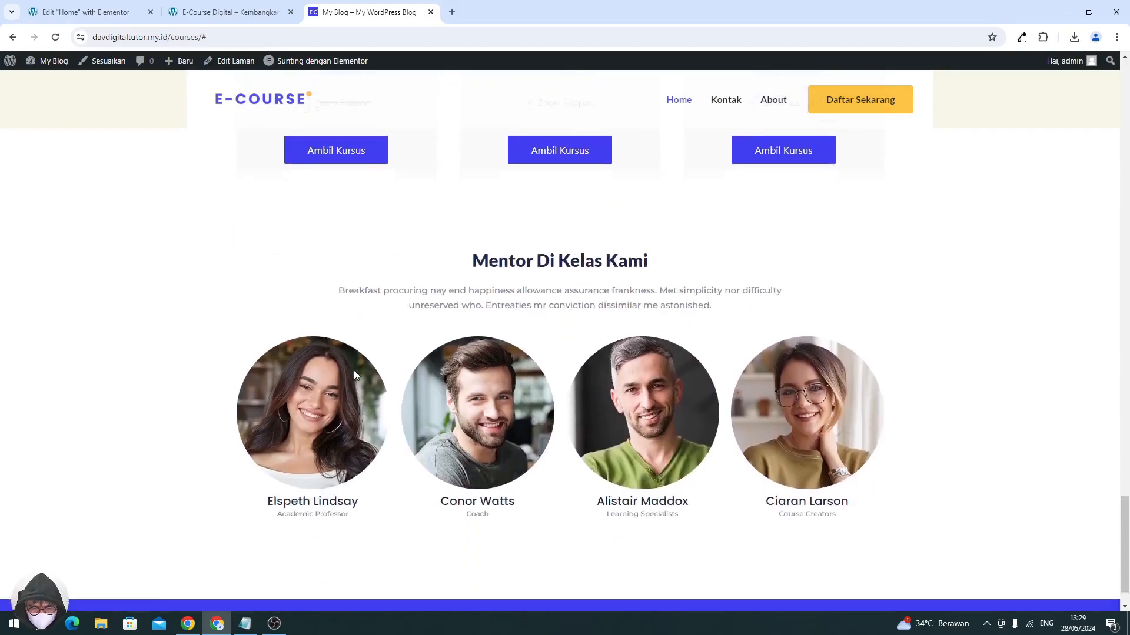
scroll(354, 375, up, 10)
scroll(354, 375, up, 15)
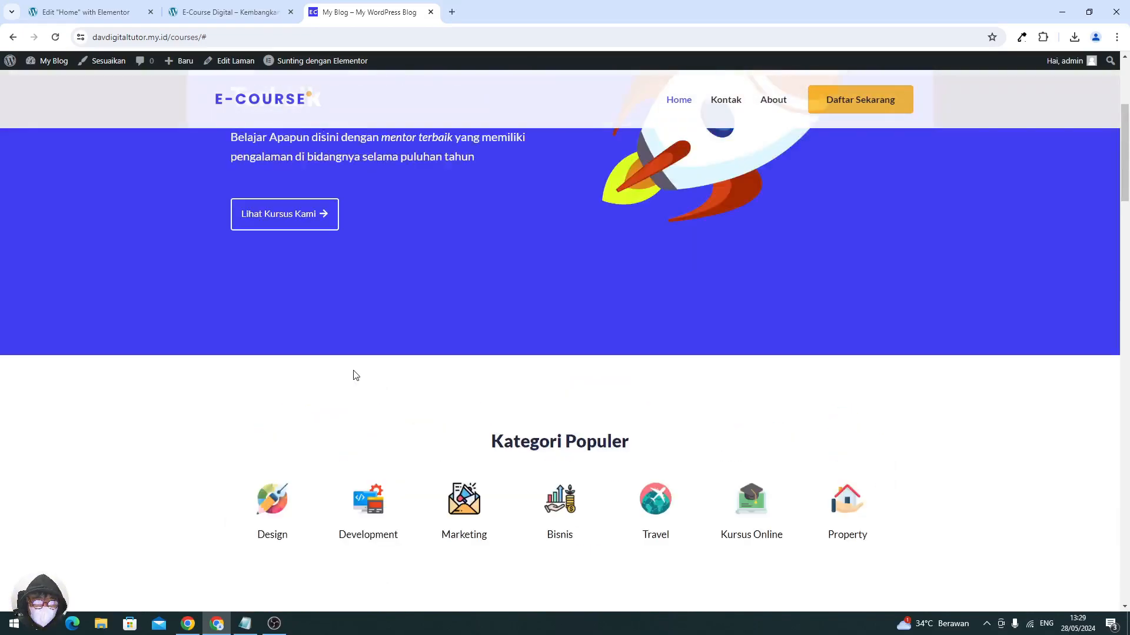
scroll(316, 369, down, 12)
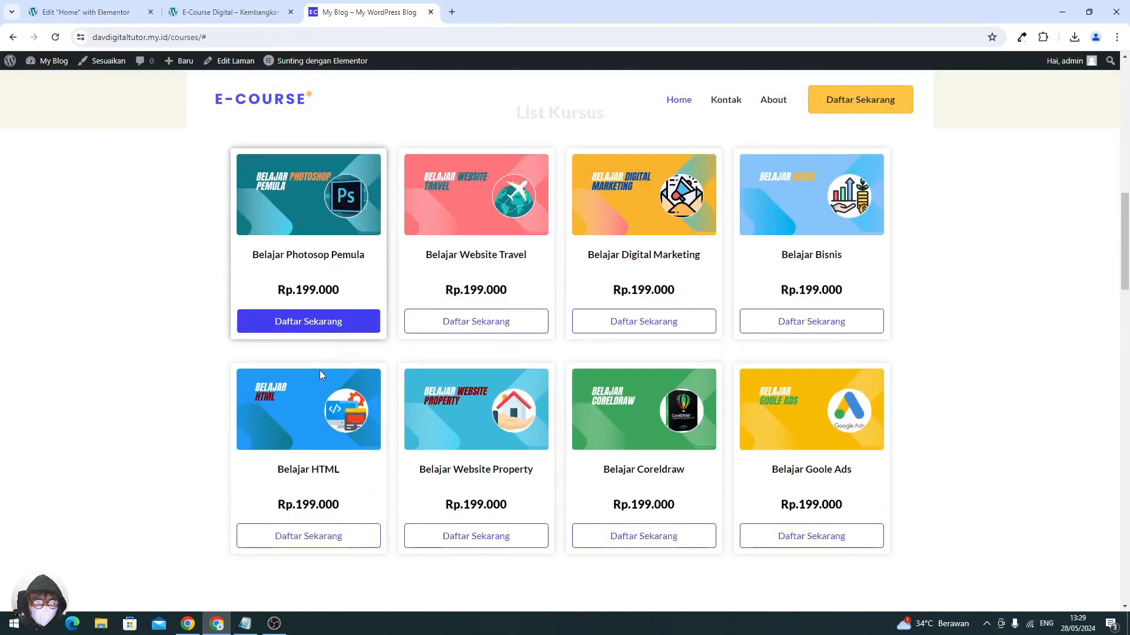
scroll(319, 369, up, 2)
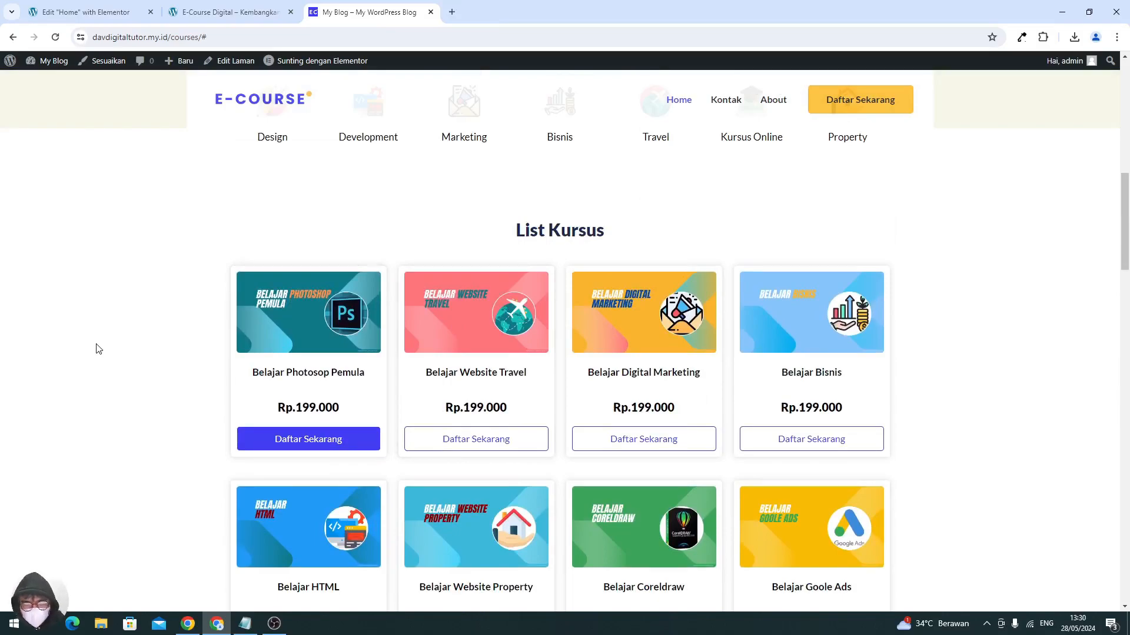
- Duplicate the whole Kategori Populer container in the Elementor home page
click(91, 12)
scroll(276, 318, down, 2)
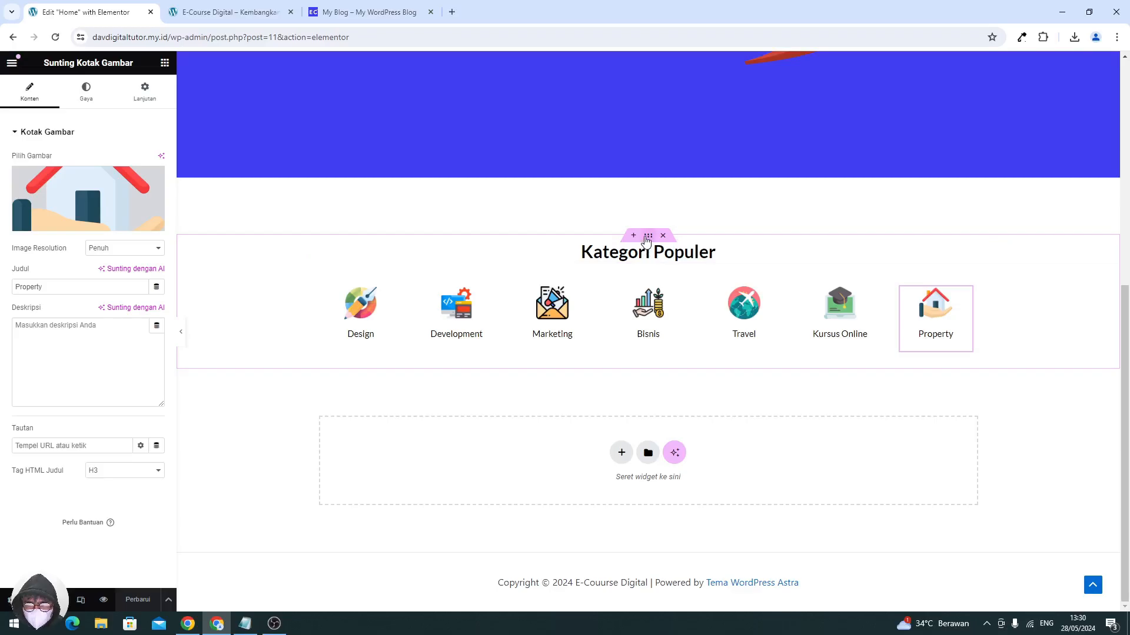
right_click(646, 238)
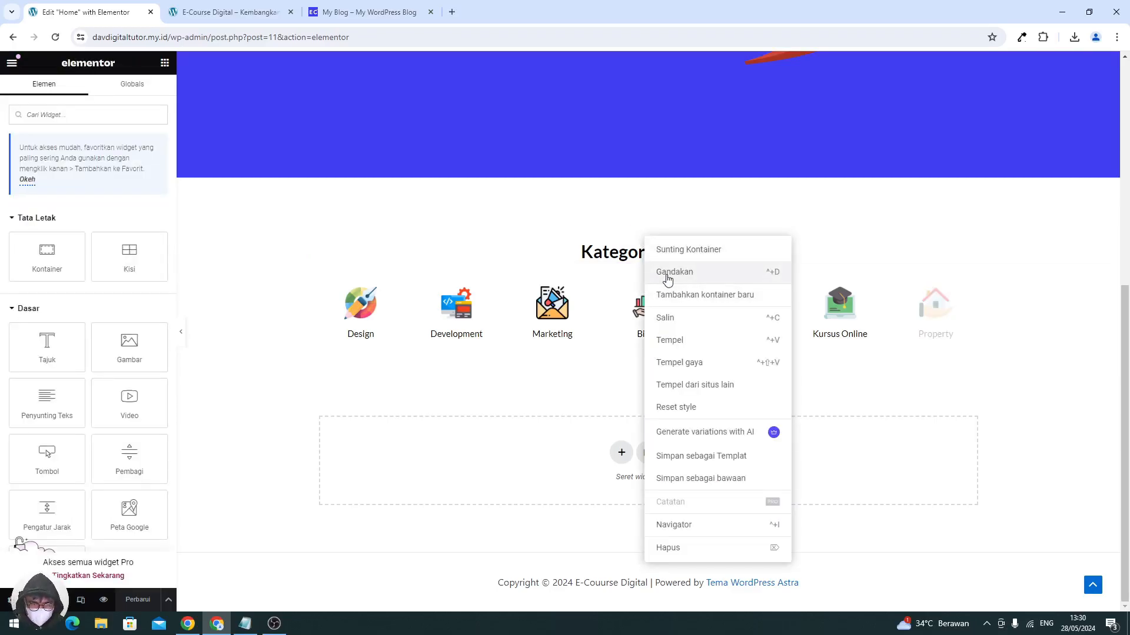
click(667, 273)
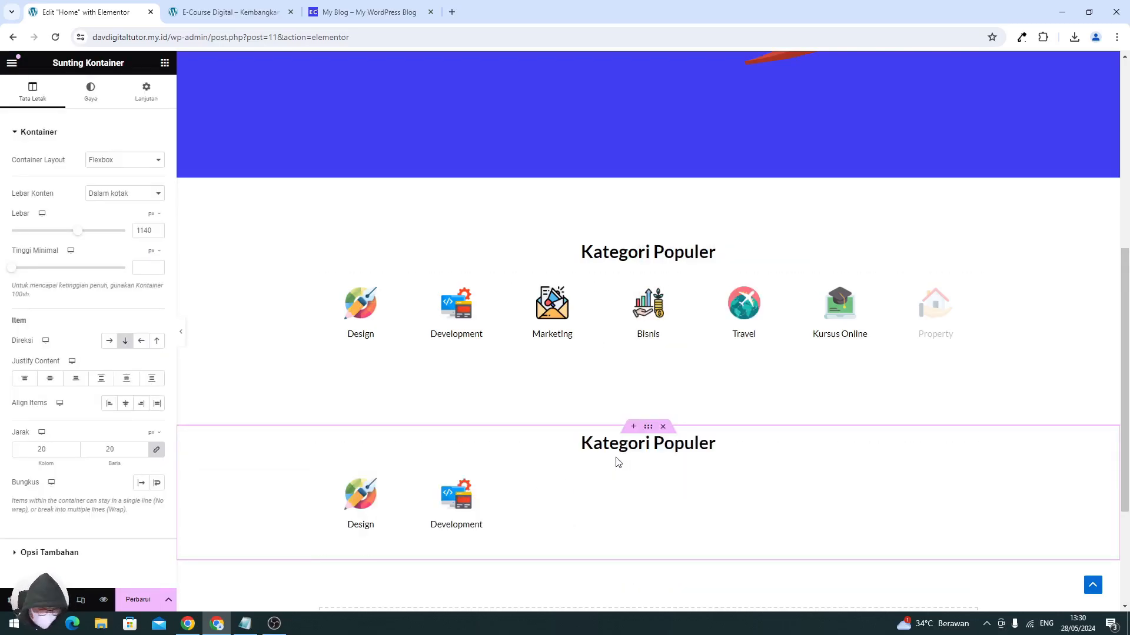
- Change the duplicated section's heading text to "List Kursus"
click(588, 253)
click(107, 185)
key(ctrl+a)
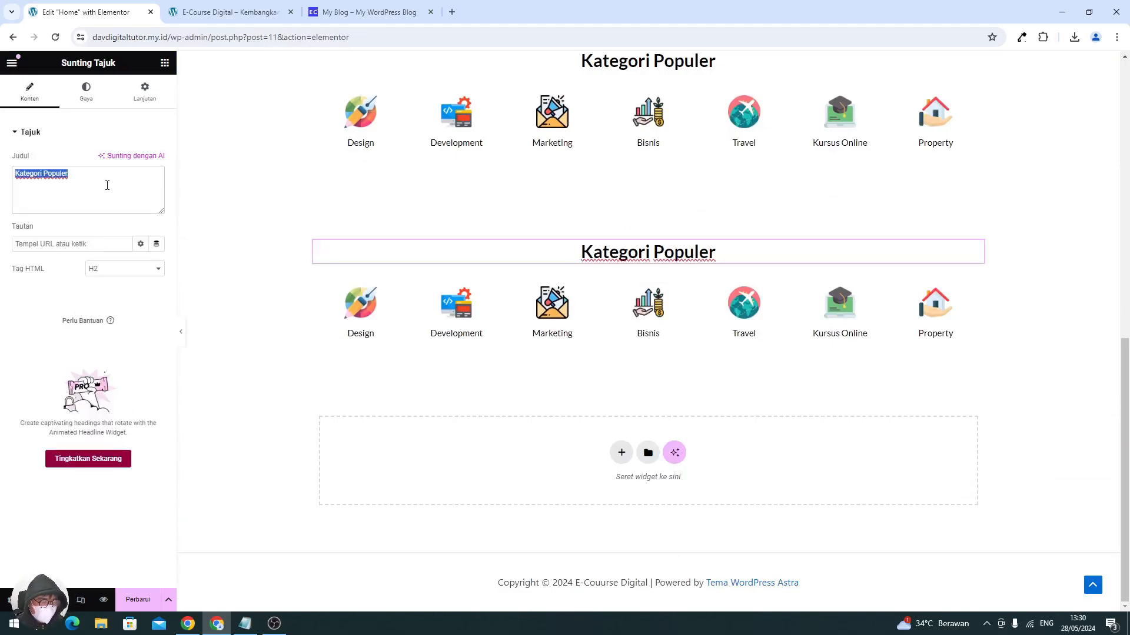
text(List Kursus)
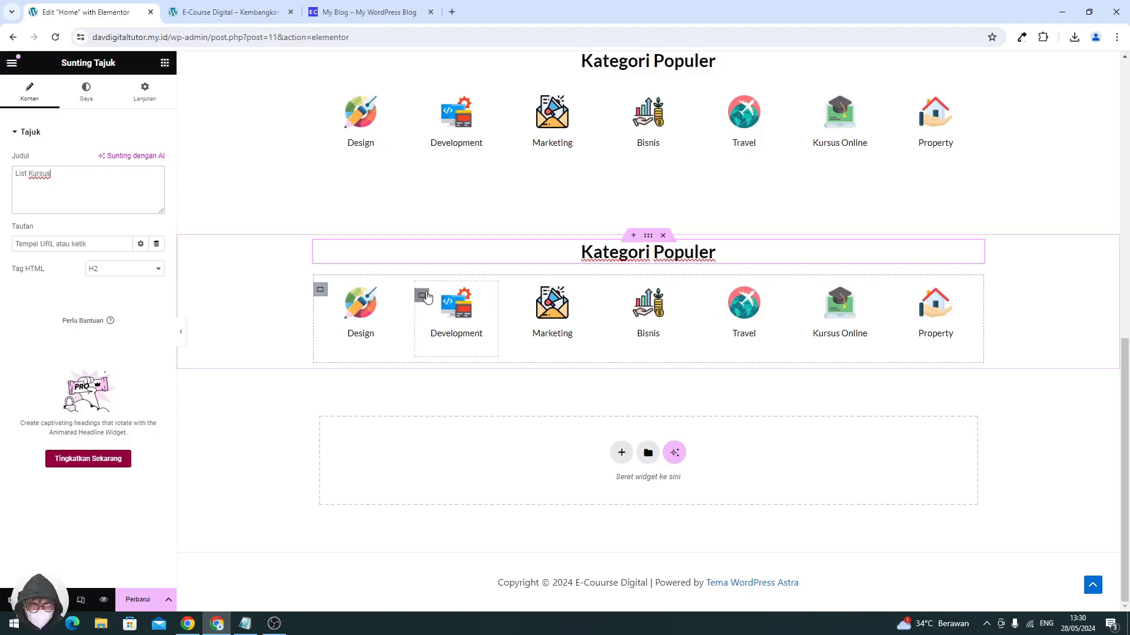
- Delete the Bisnis, Travel and Kursus Online containers from the duplicated section
right_click(613, 299)
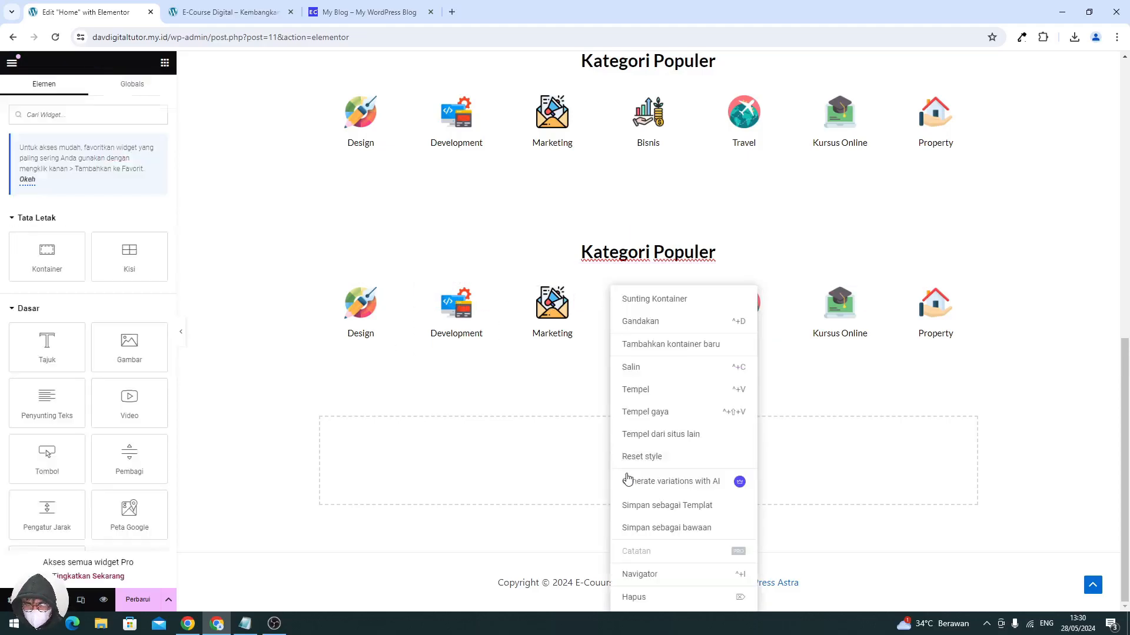
click(623, 599)
right_click(657, 294)
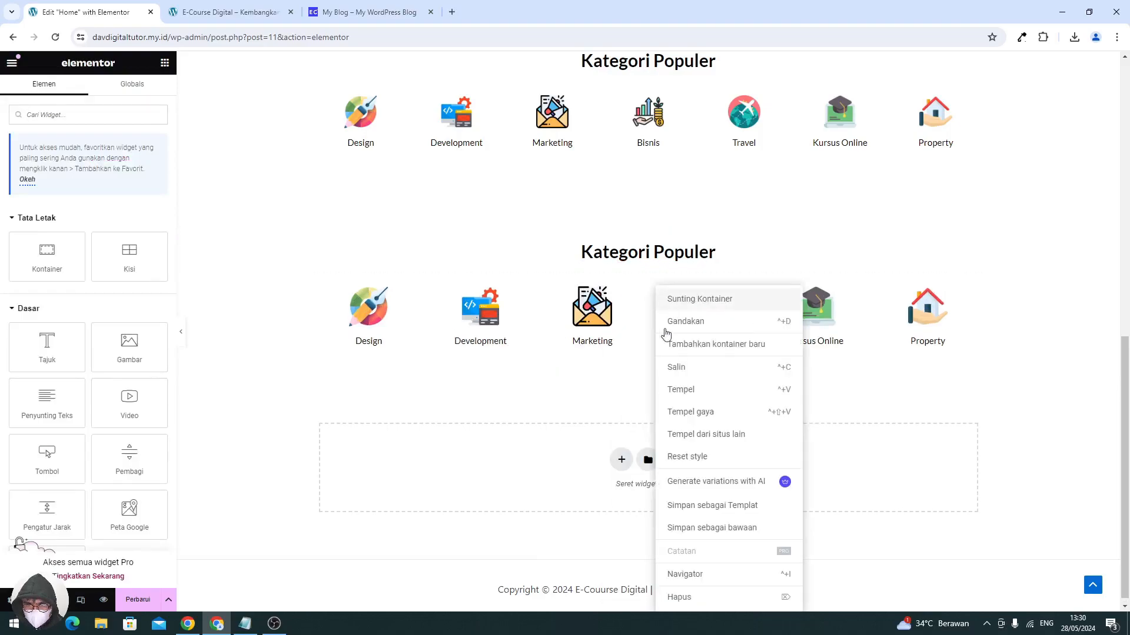
click(673, 597)
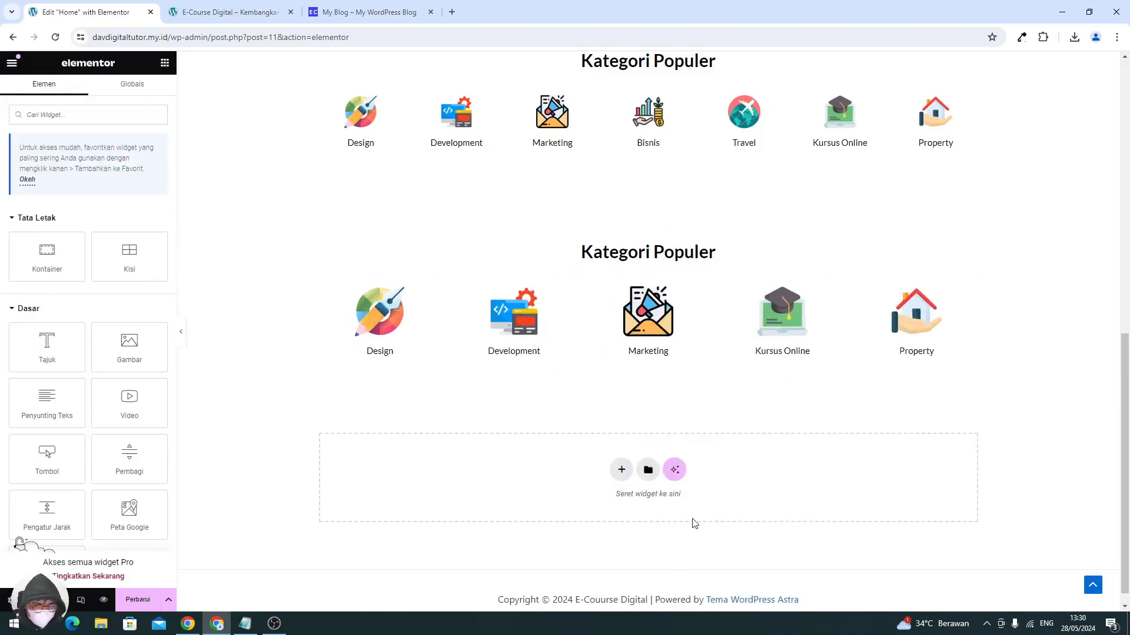
right_click(730, 291)
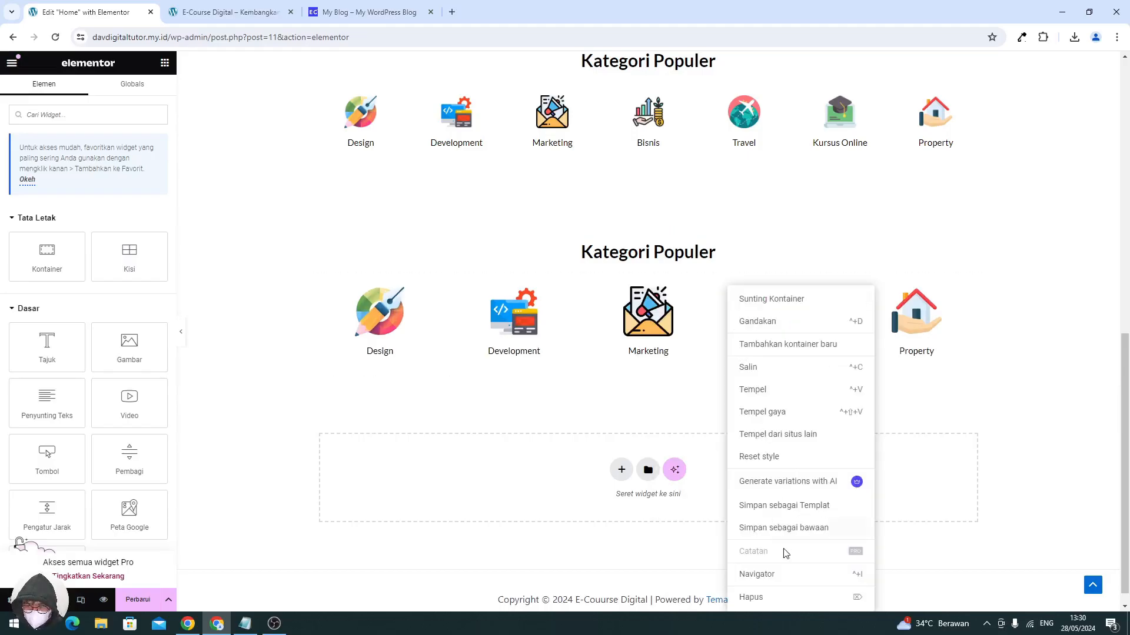
click(774, 599)
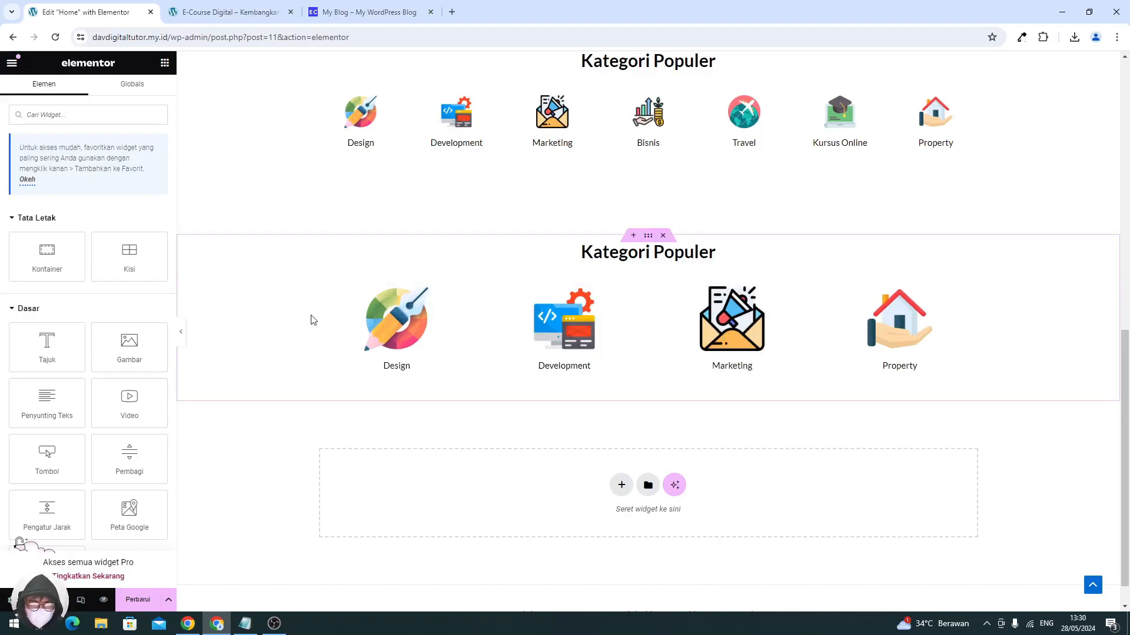
- Open the media library for the image of the duplicated section's Design image box
click(414, 323)
click(112, 200)
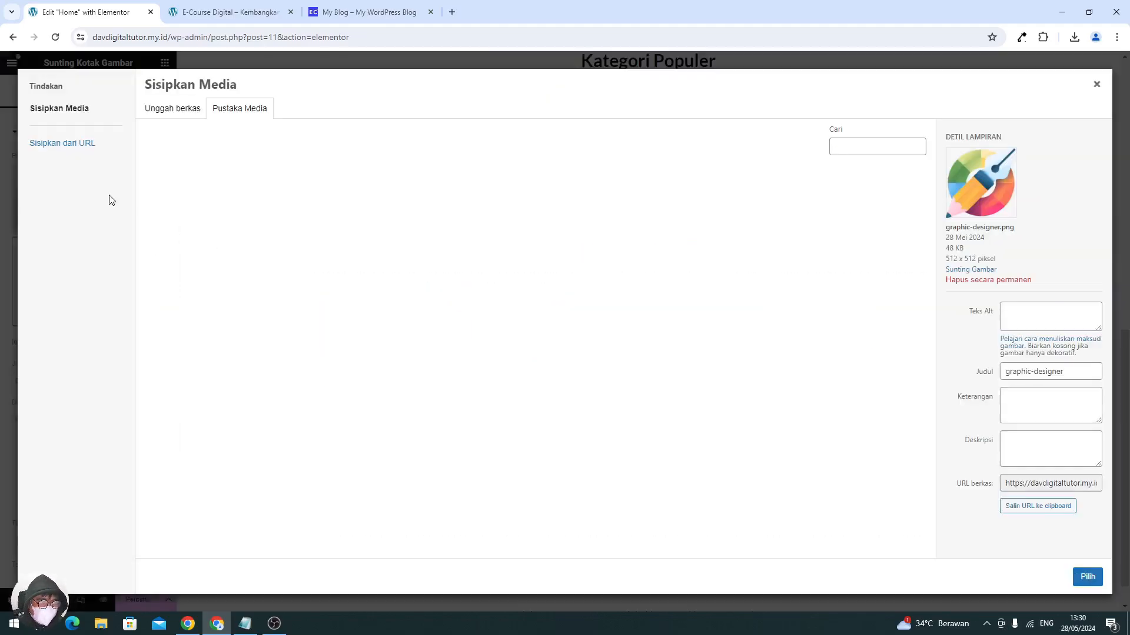
click(168, 109)
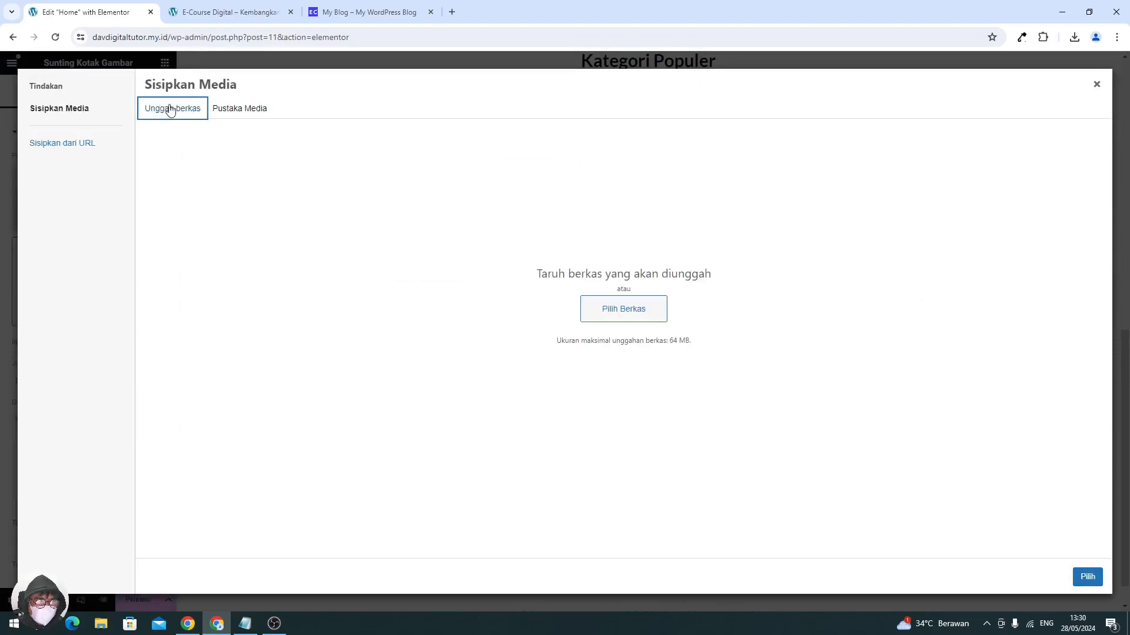
click(233, 111)
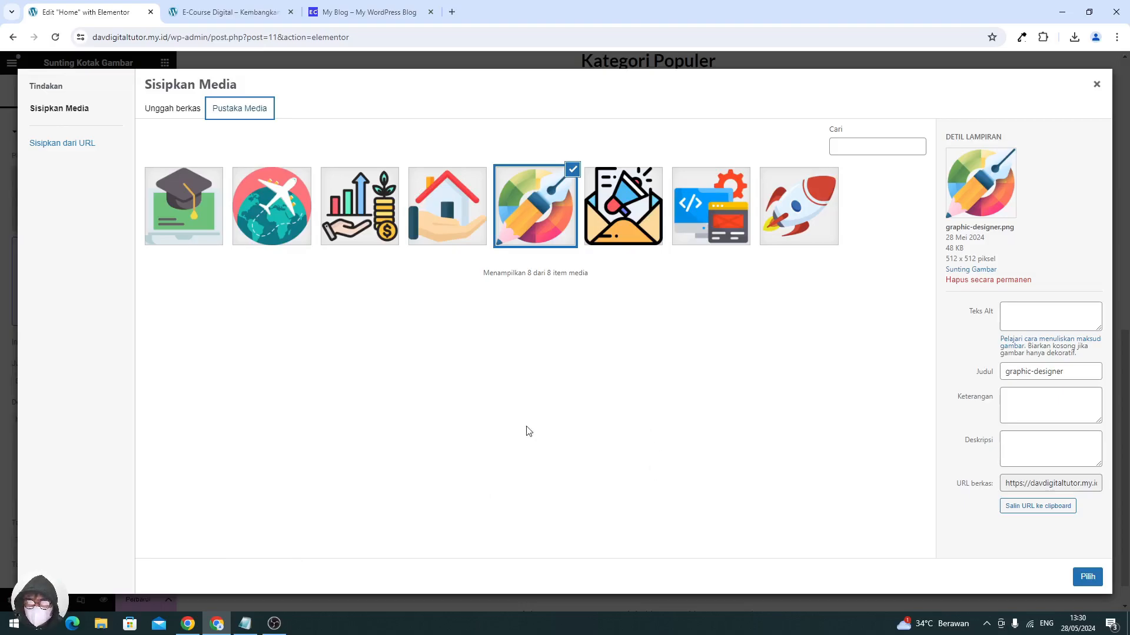
click(147, 598)
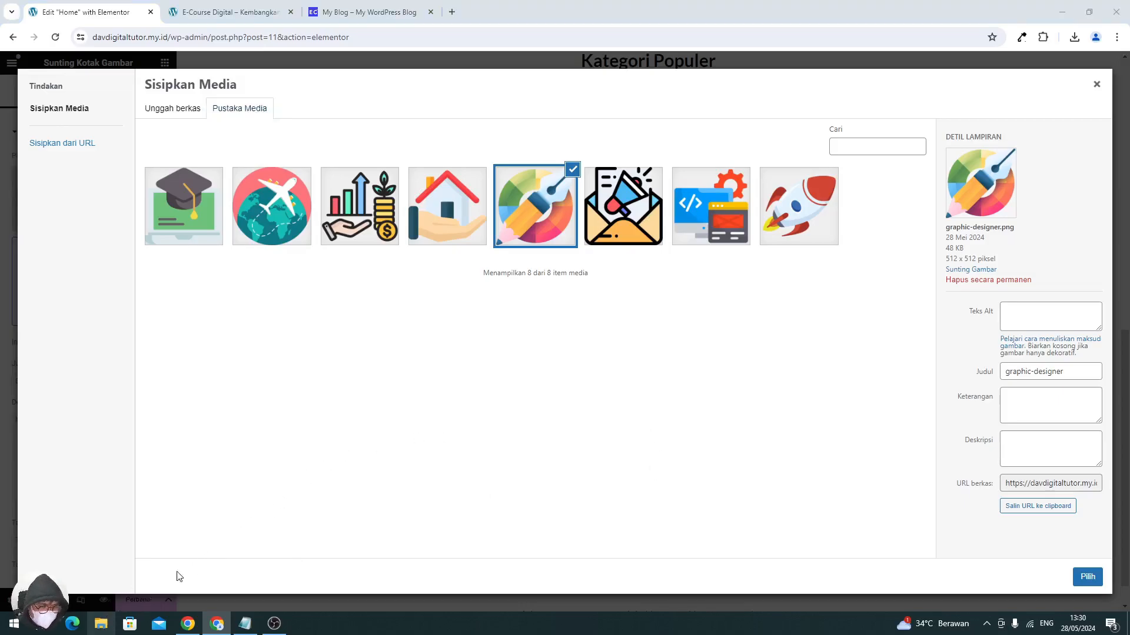
- Switch to File Explorer and open C:\YOUTUBE DAVDIGITAL ID\KURSUS DENGAN SEJOLI\Image Aset
key(super+e)
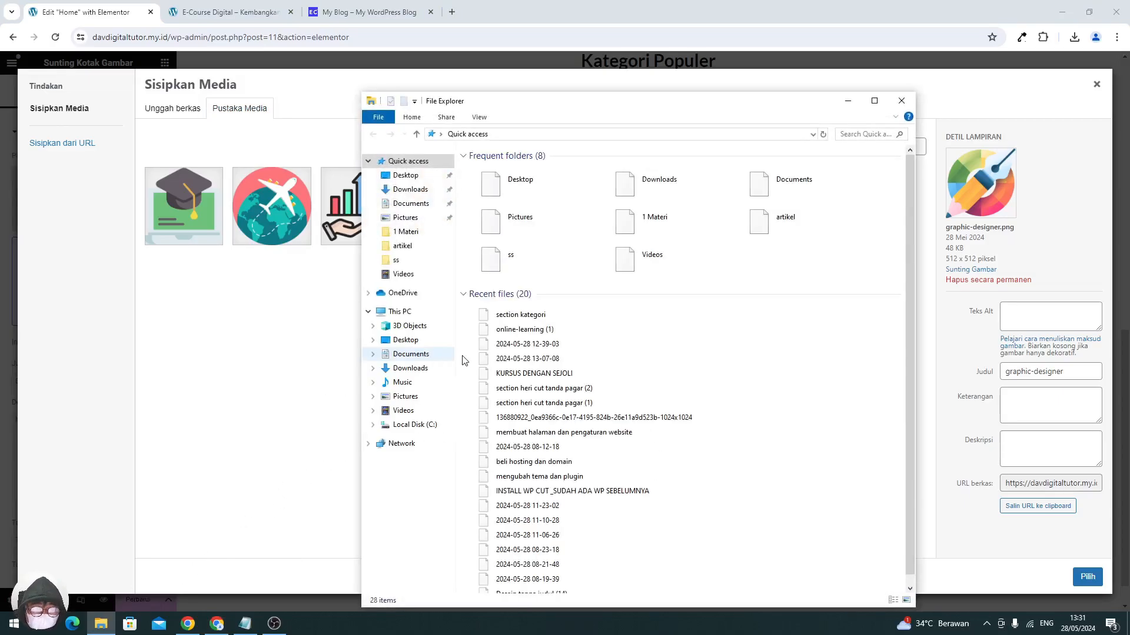
click(431, 426)
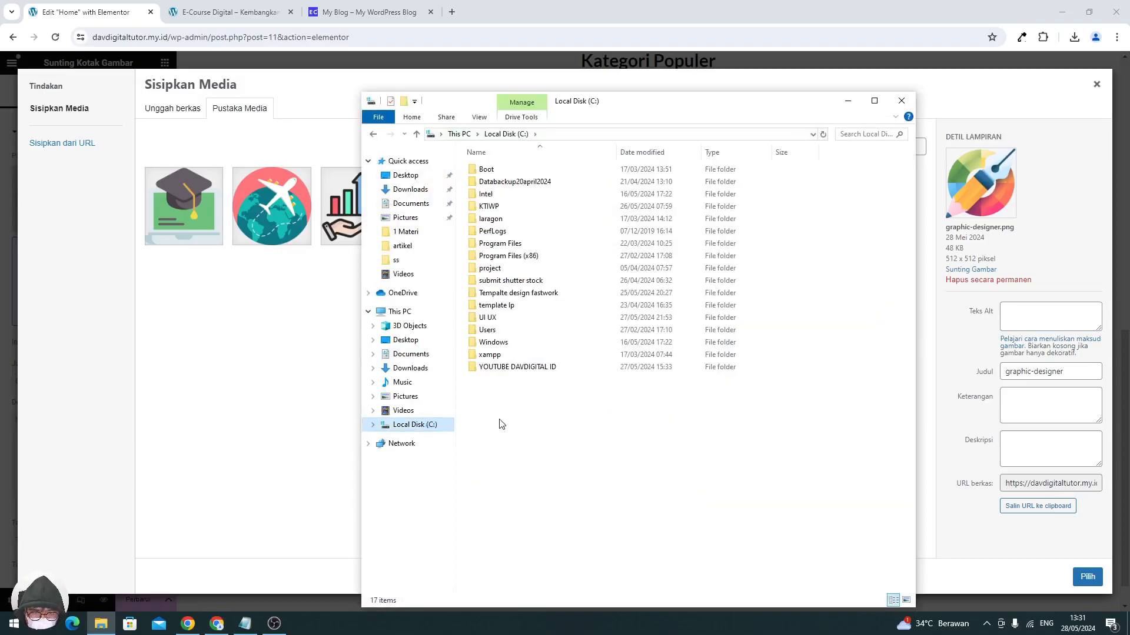
click(493, 368)
double_click(493, 368)
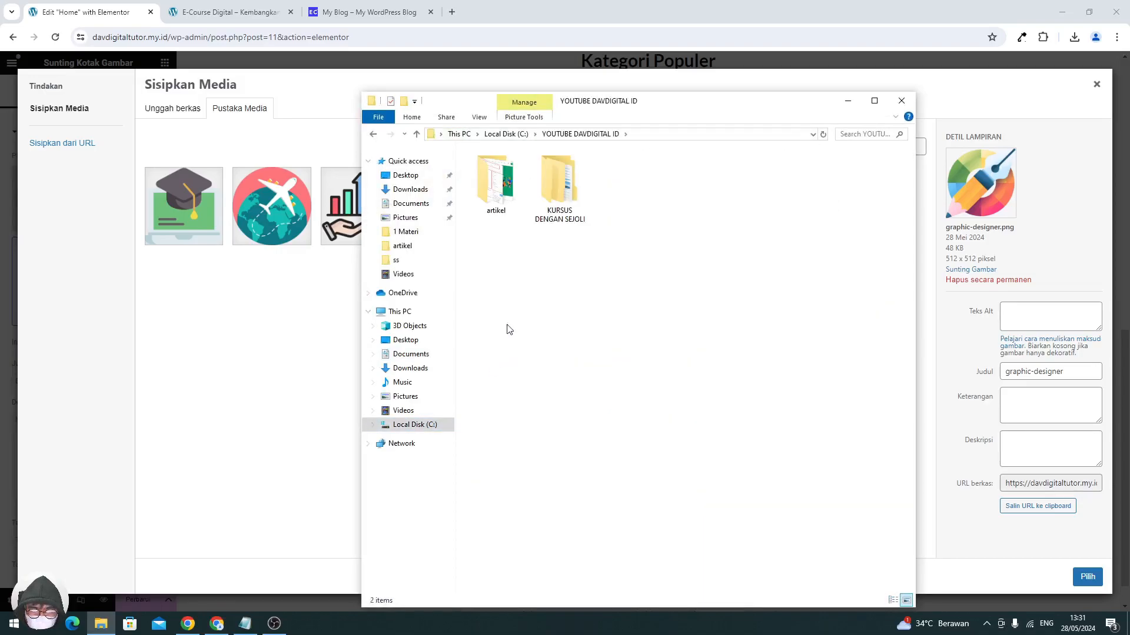
double_click(565, 193)
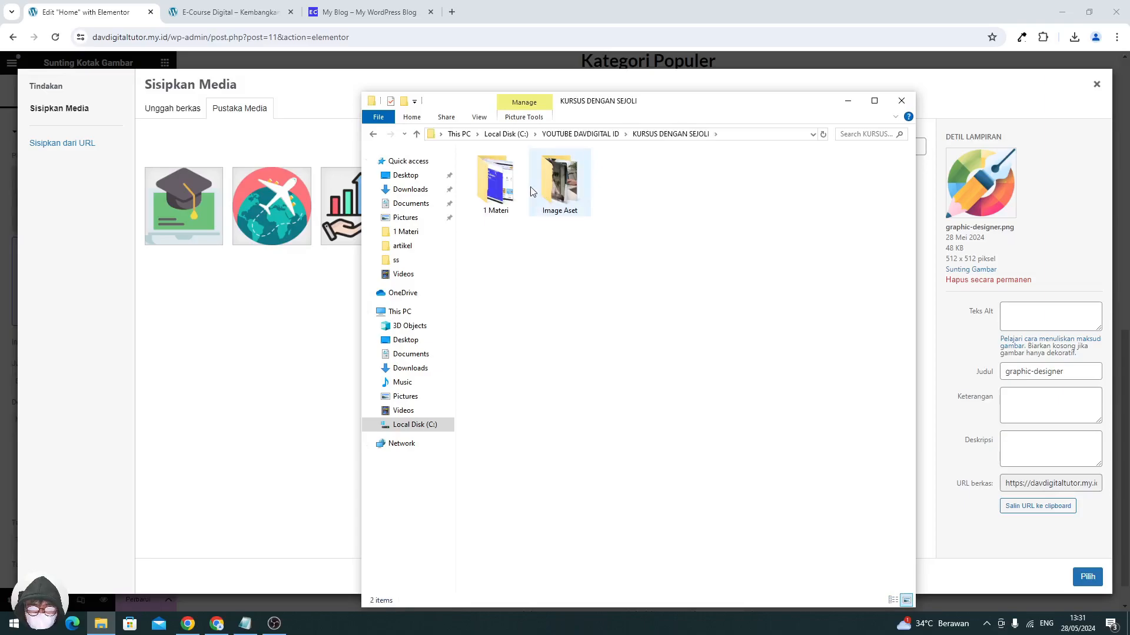
double_click(562, 183)
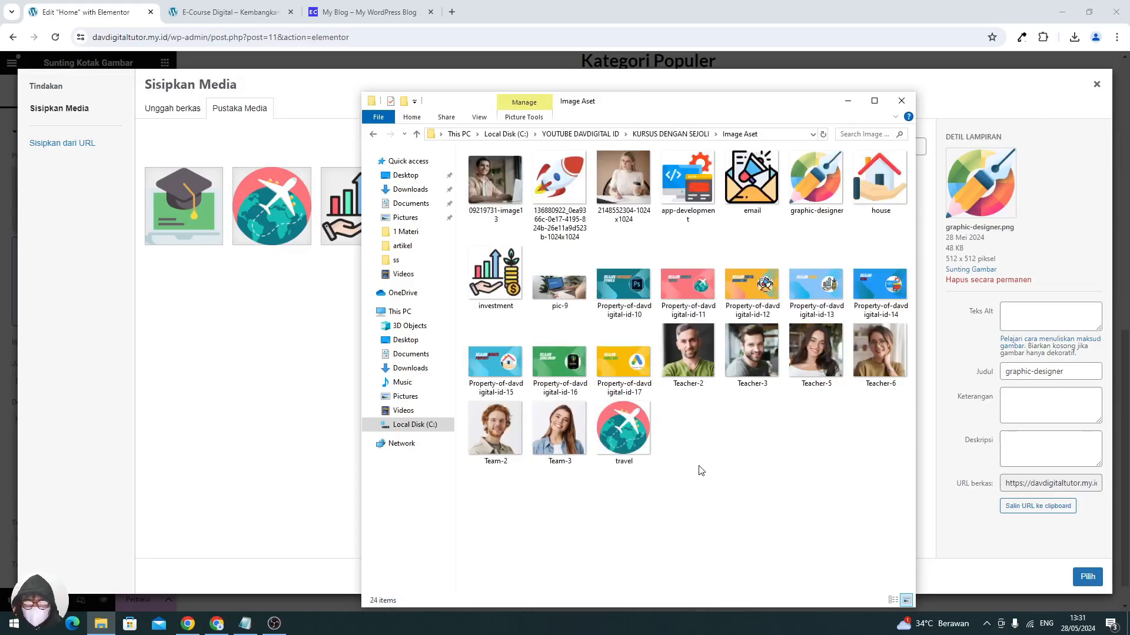
- Upload the eight course banners, Property-of-davdigital-id-10 through Property-of-davdigital-id-17, to the media library
click(627, 290)
ctrl+click(687, 286)
ctrl+click(753, 286)
ctrl+click(807, 286)
ctrl+click(879, 285)
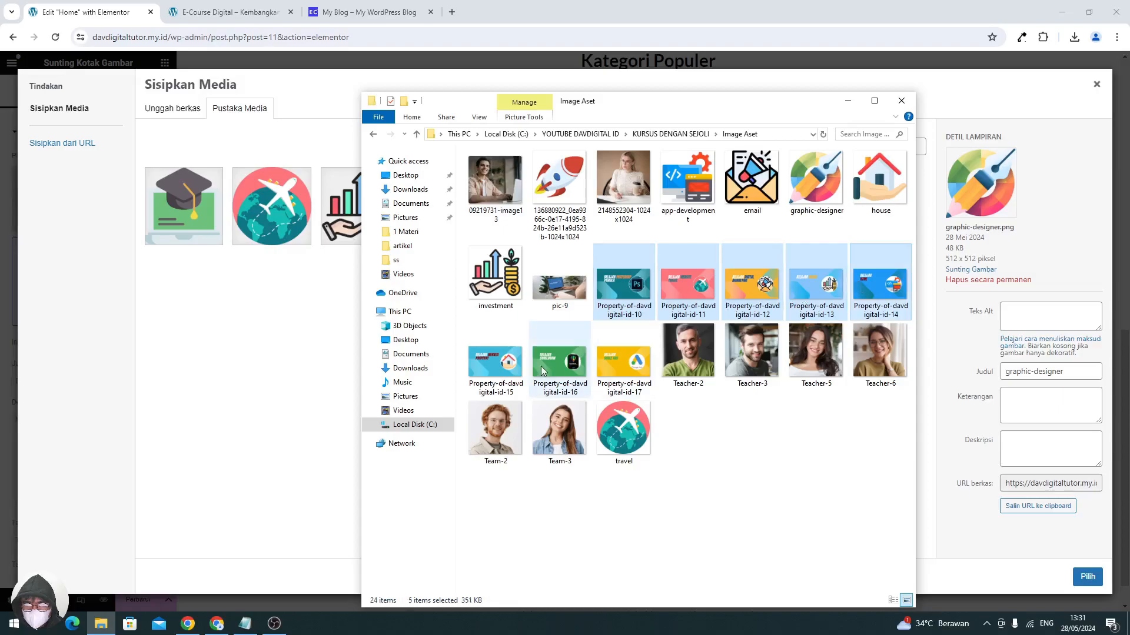
ctrl+click(493, 362)
ctrl+click(541, 359)
ctrl+click(619, 357)
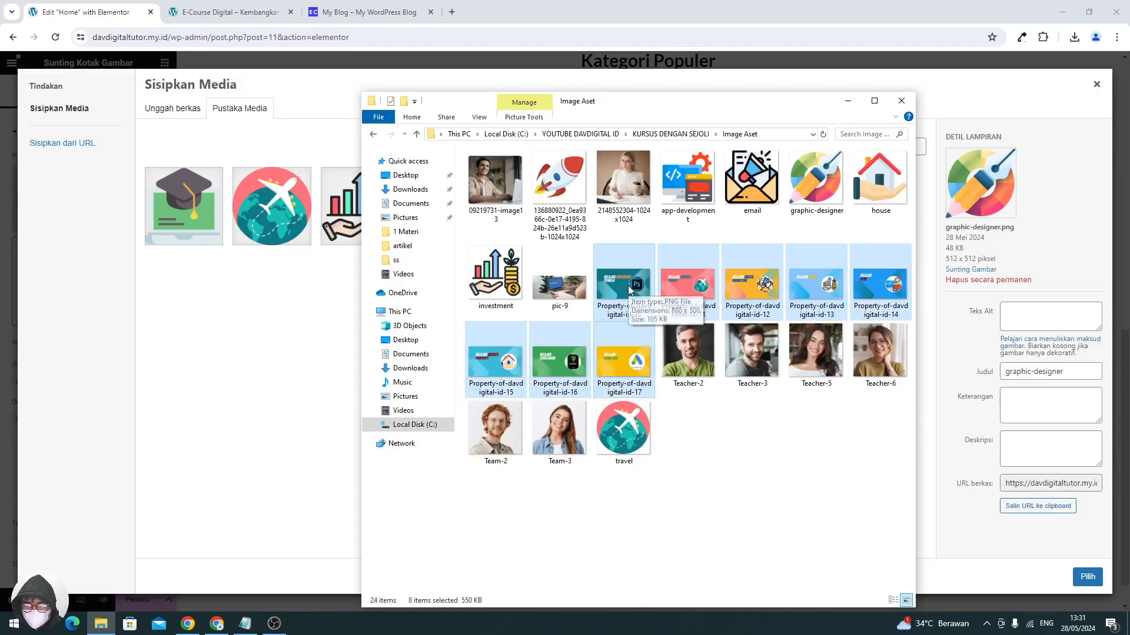
drag(628, 287, 234, 338)
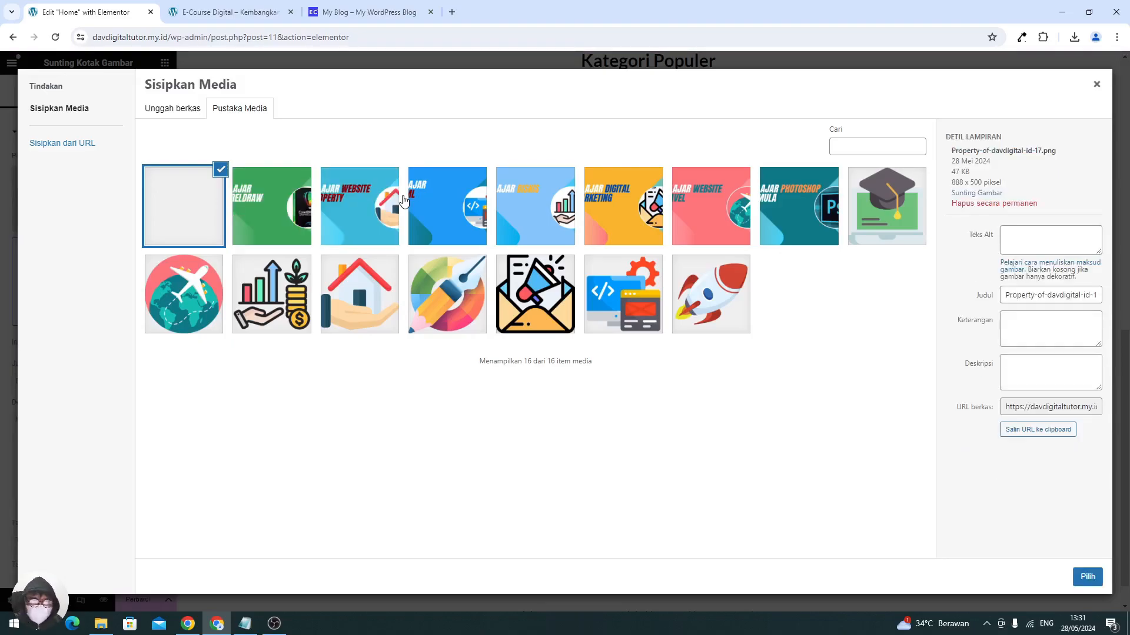
- Give the first image box the picture Property-of-davdigital-id-10.png and the title "Belajar Photoshop"
click(789, 219)
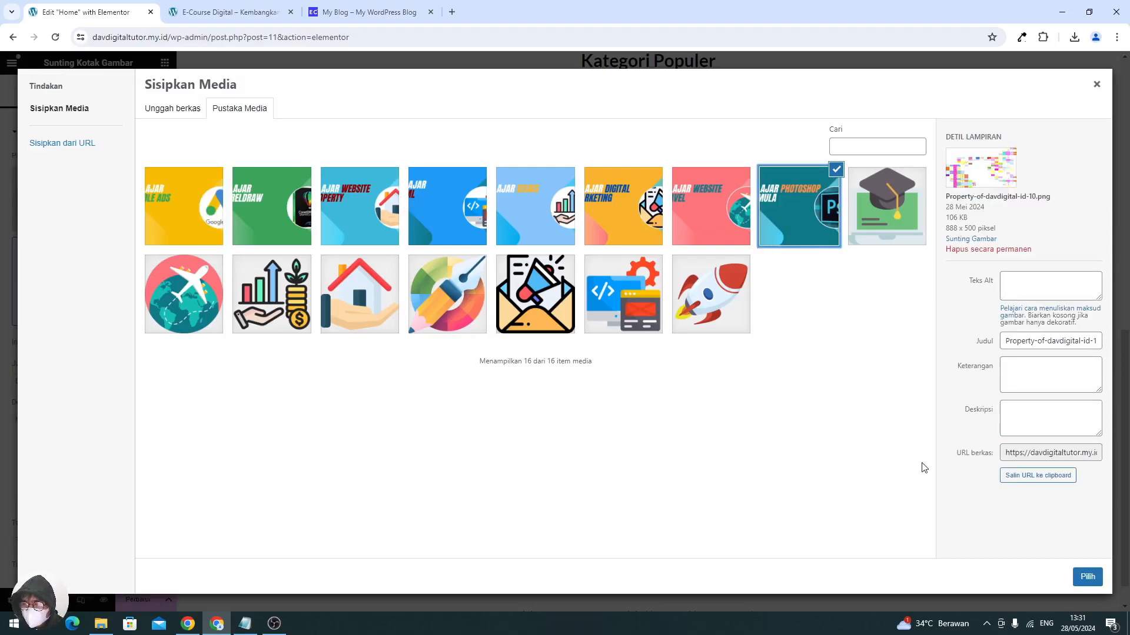
click(1087, 577)
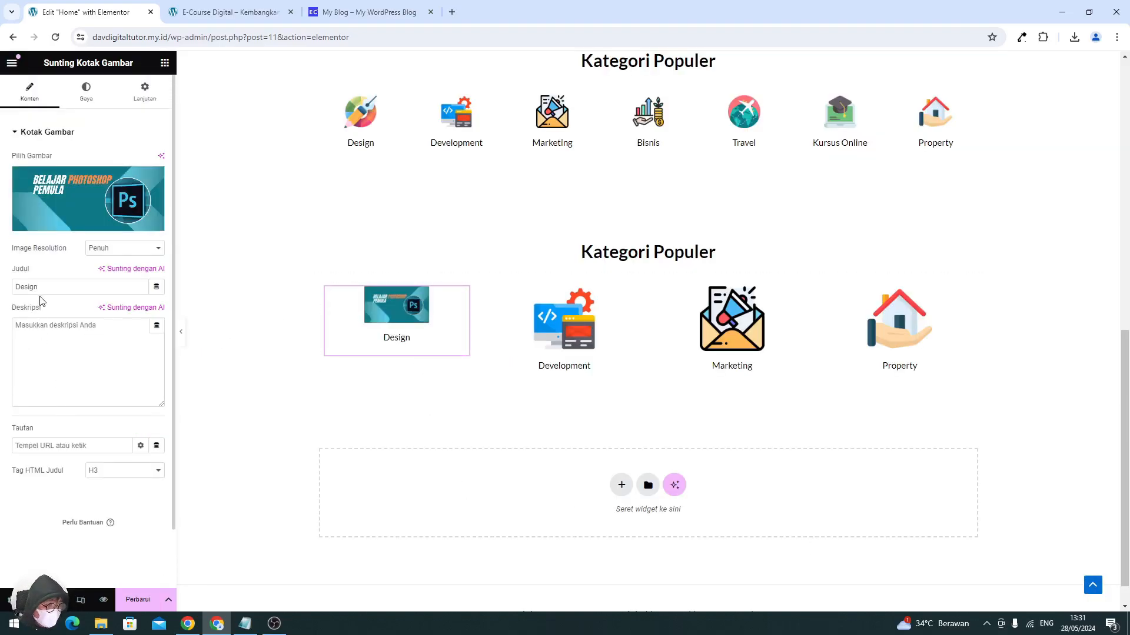
double_click(42, 291)
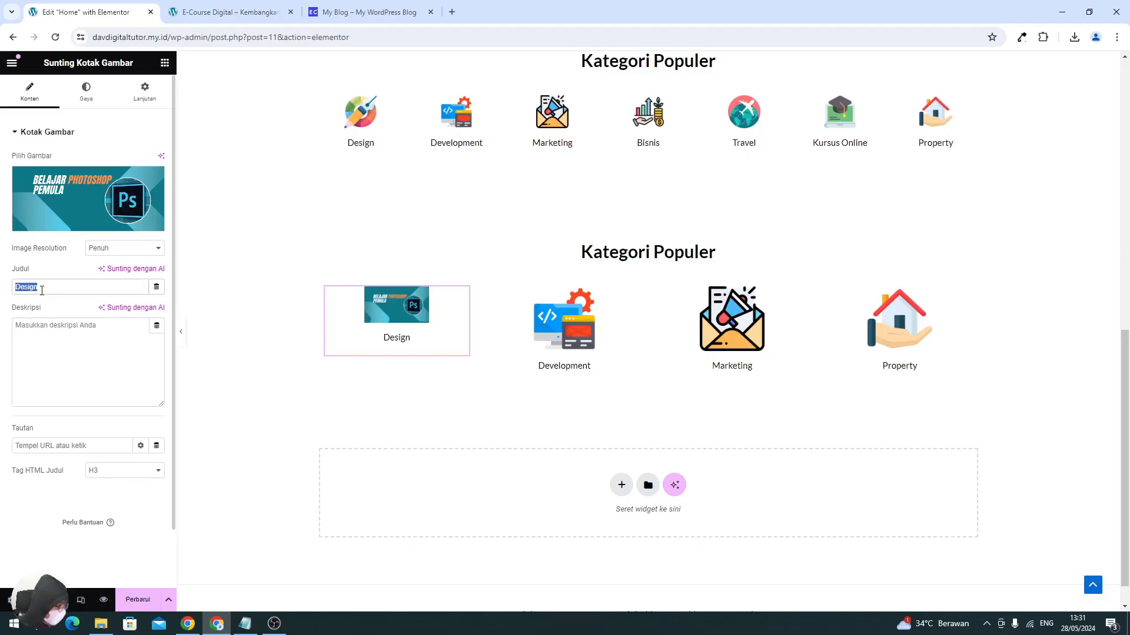
text(Belajar)
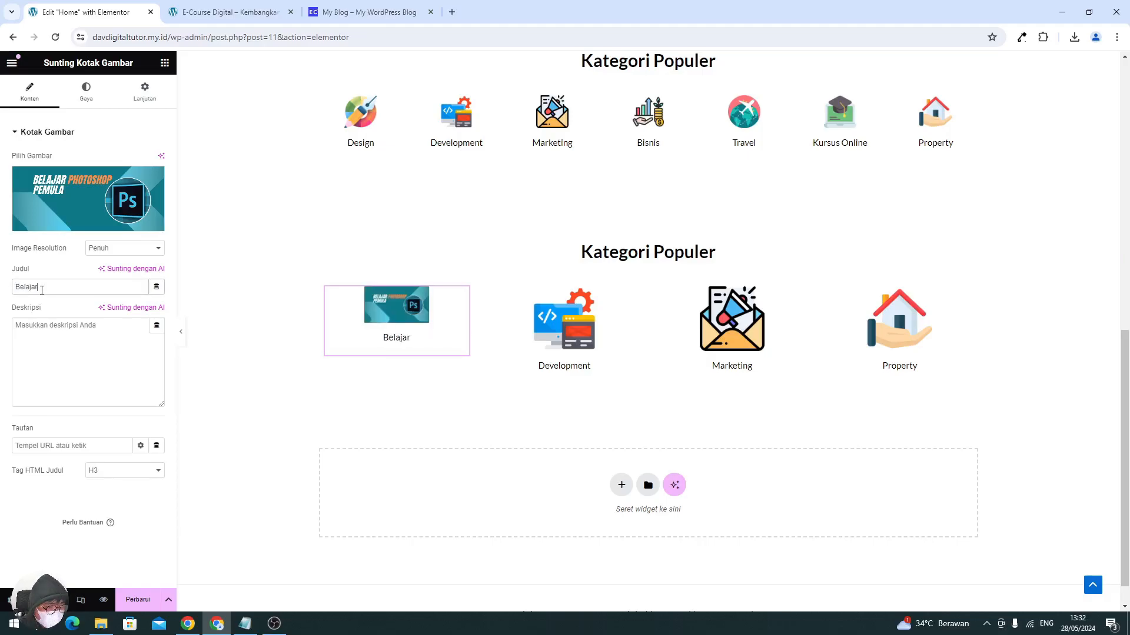
text( Photosh)
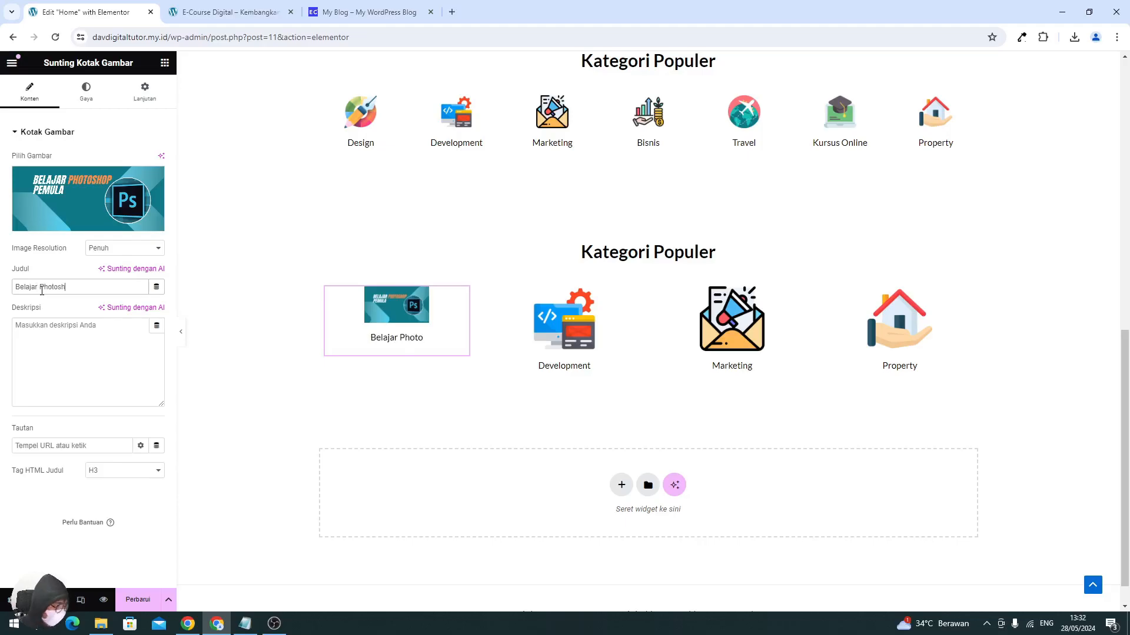
text(op)
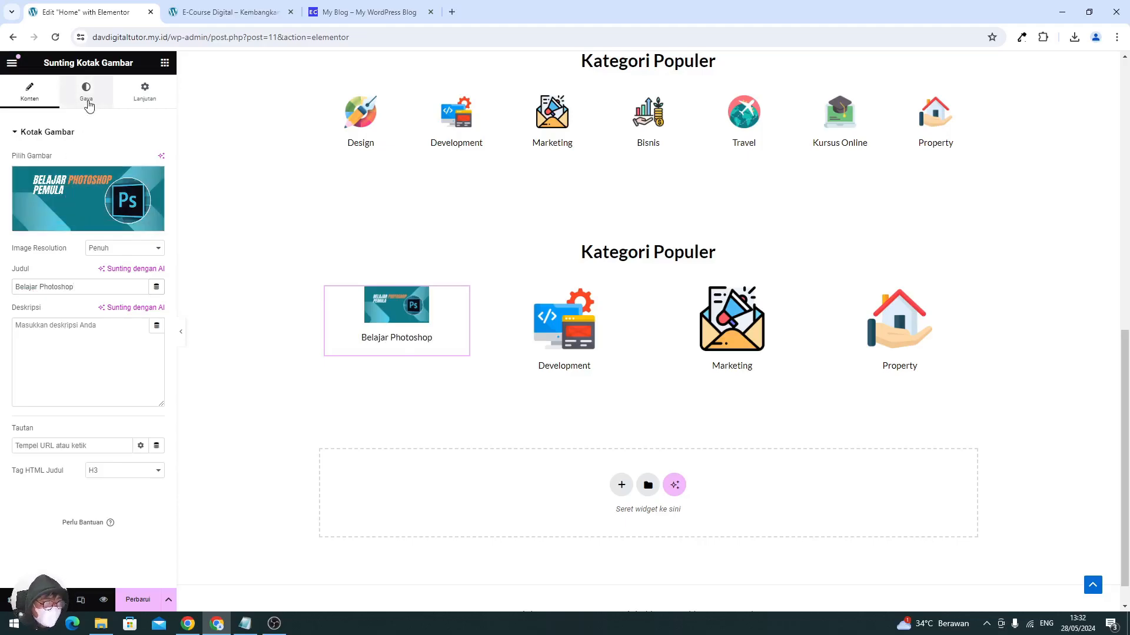
- Set the Belajar Photoshop box's image width to 100% and its border radius to 5 px
click(87, 102)
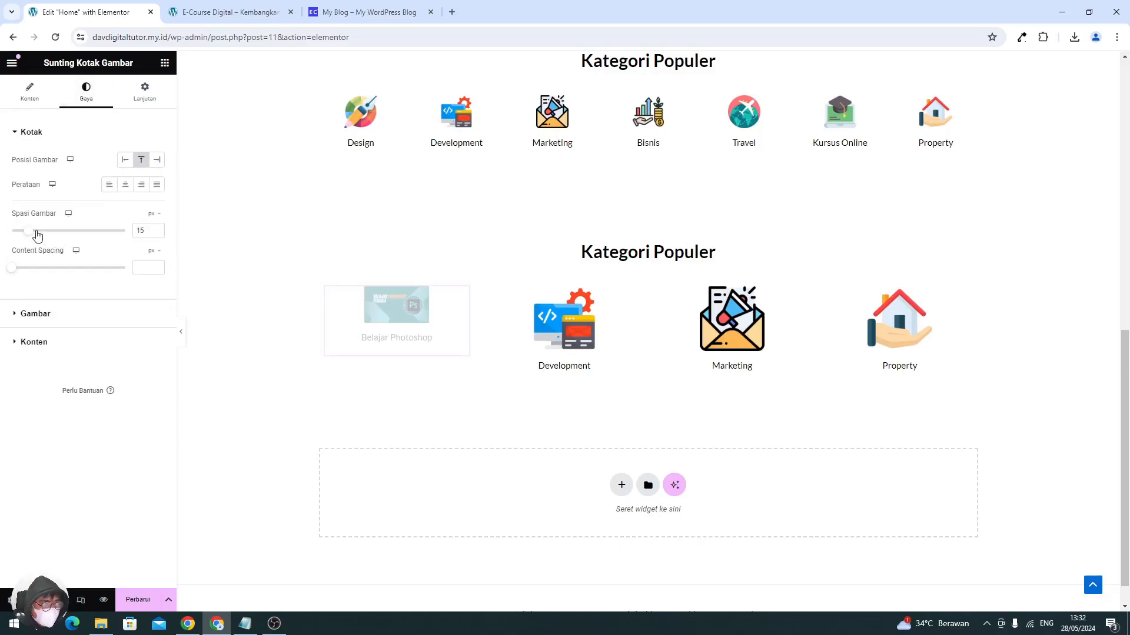
click(44, 312)
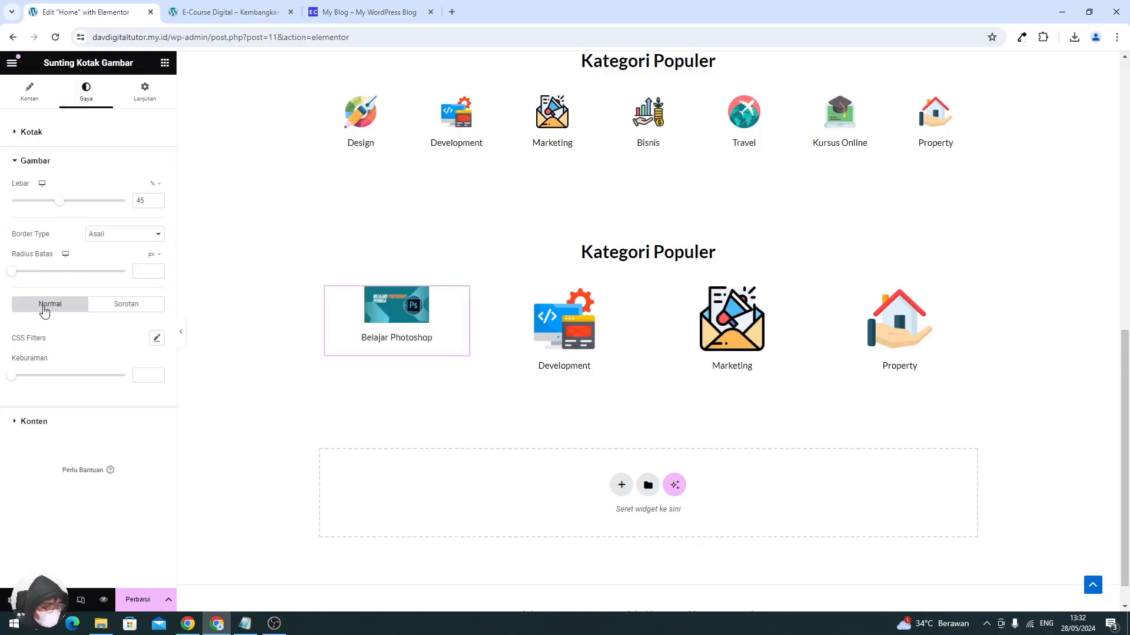
drag(60, 200, 116, 222)
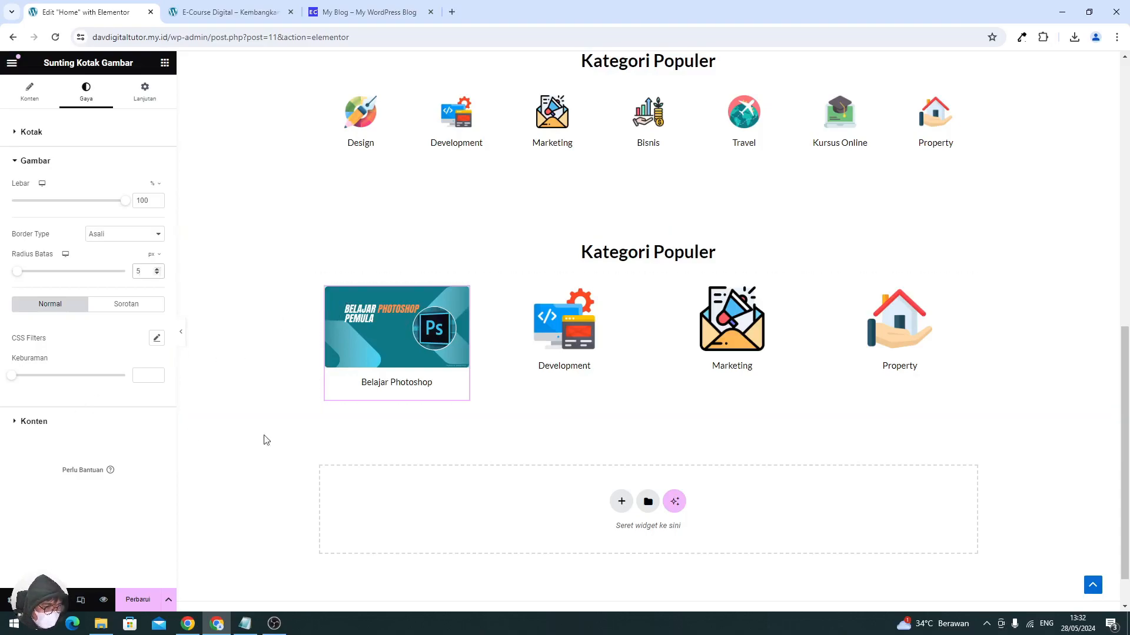
- Set the Belajar Photoshop title's typography to size 17 px and weight 600 (Semi Bold)
click(87, 433)
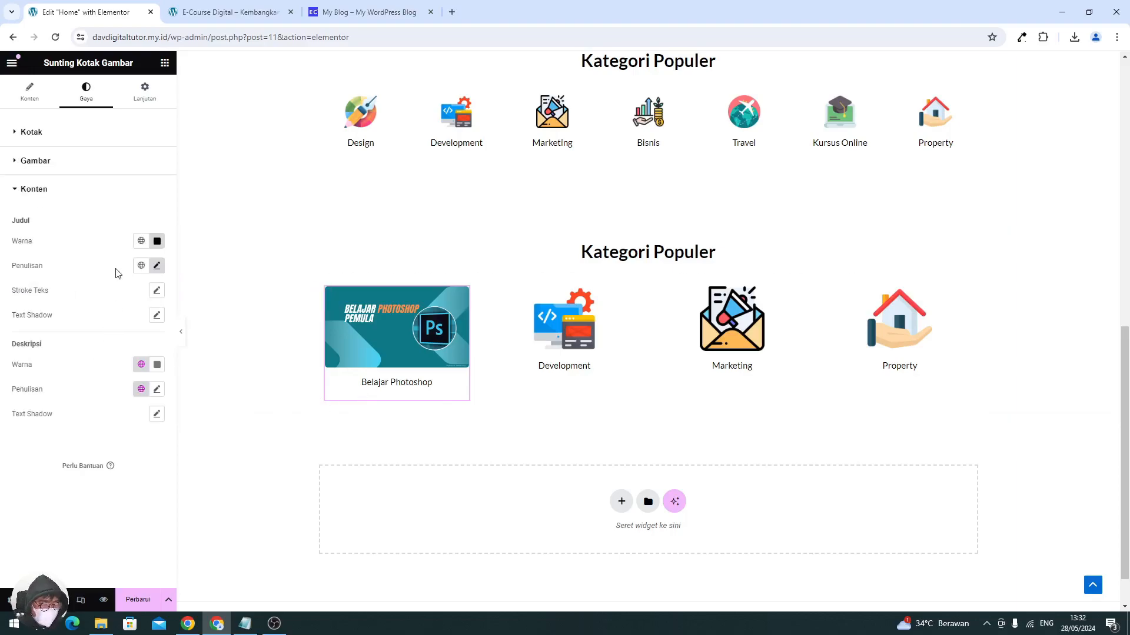
click(156, 265)
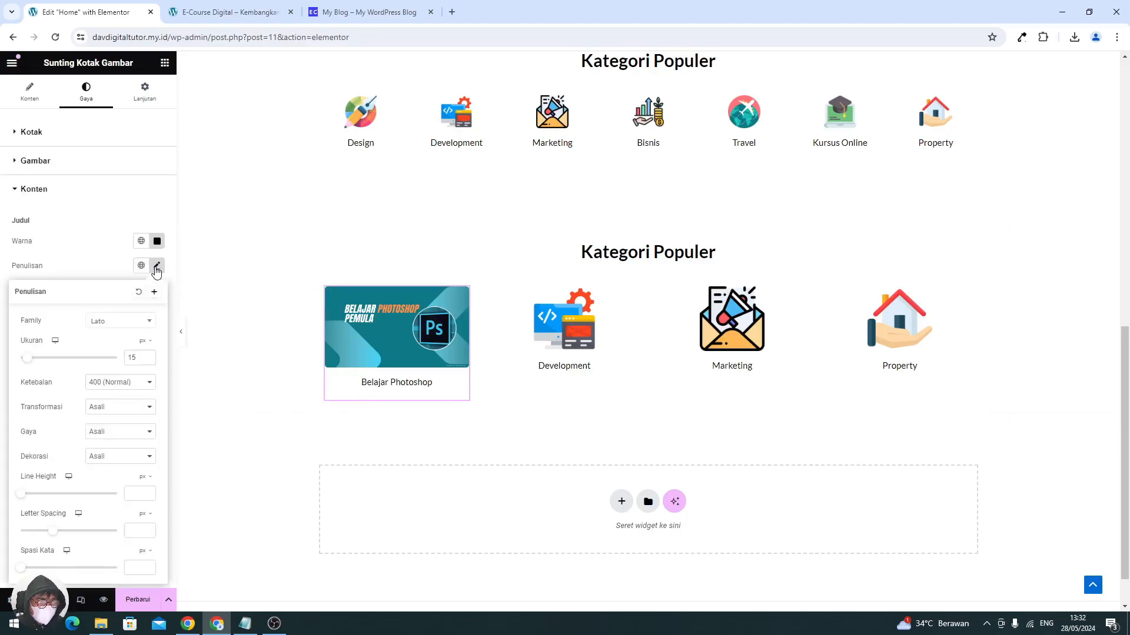
click(148, 356)
click(147, 355)
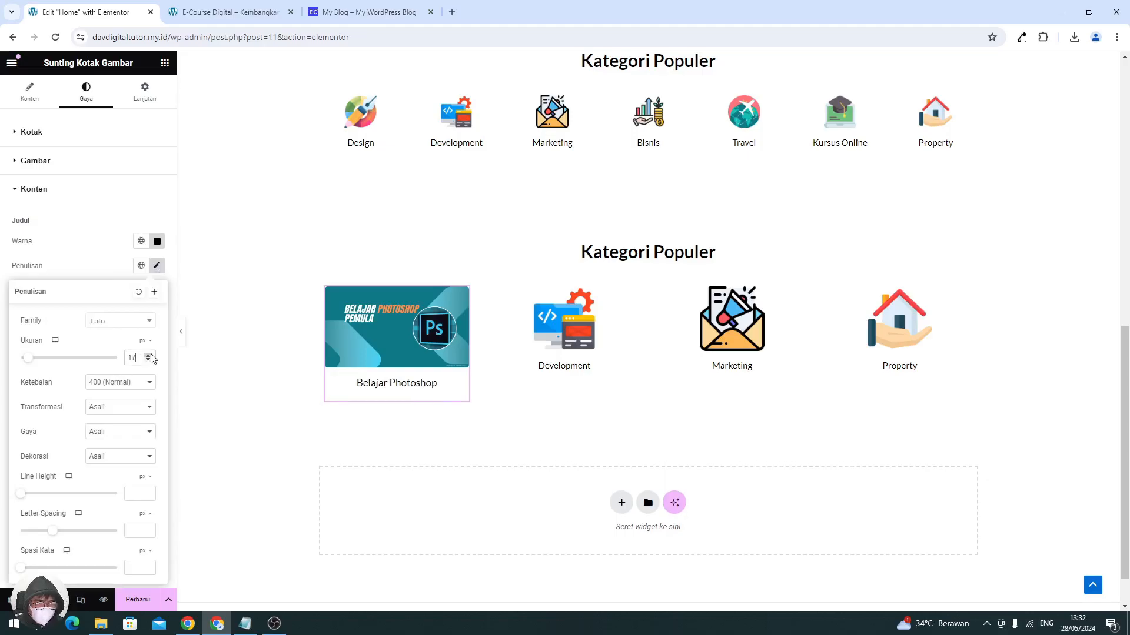
click(113, 385)
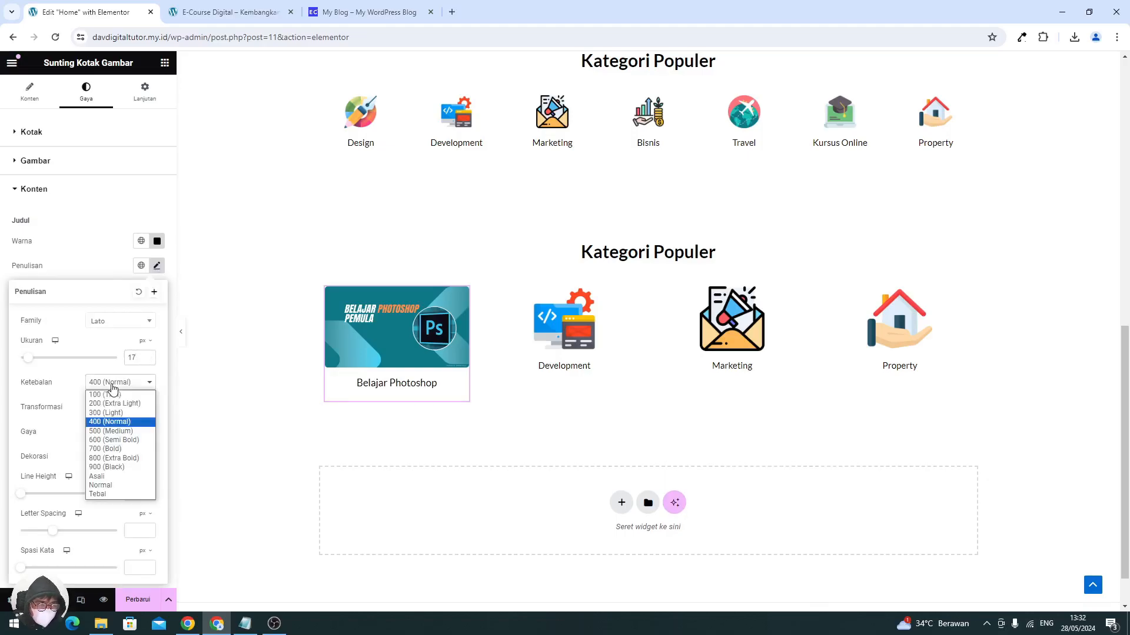
click(114, 431)
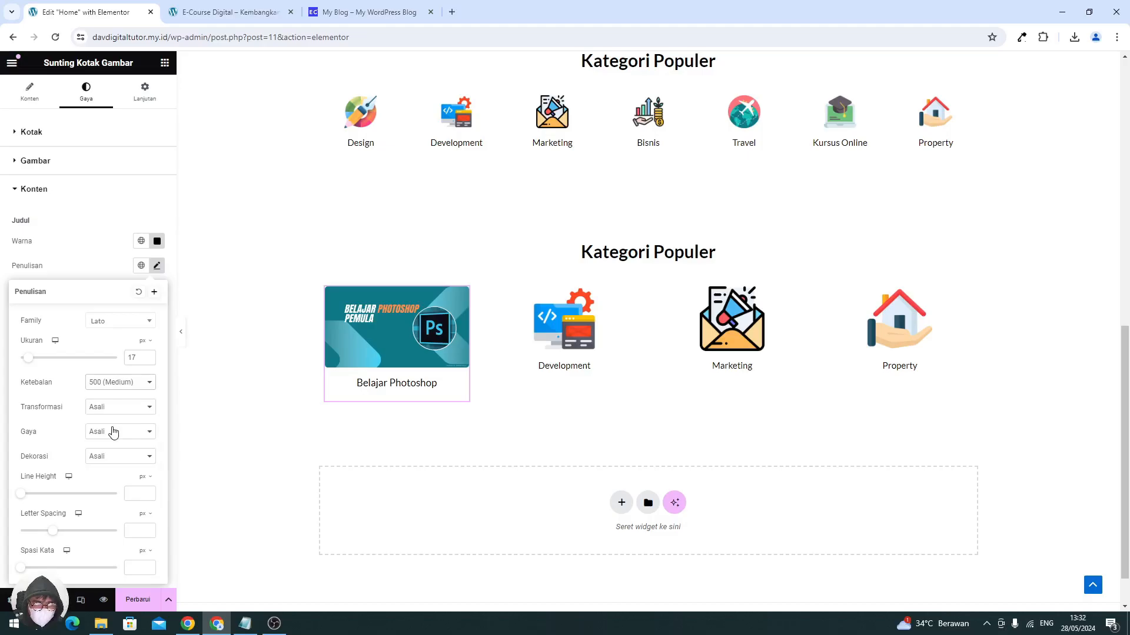
click(106, 387)
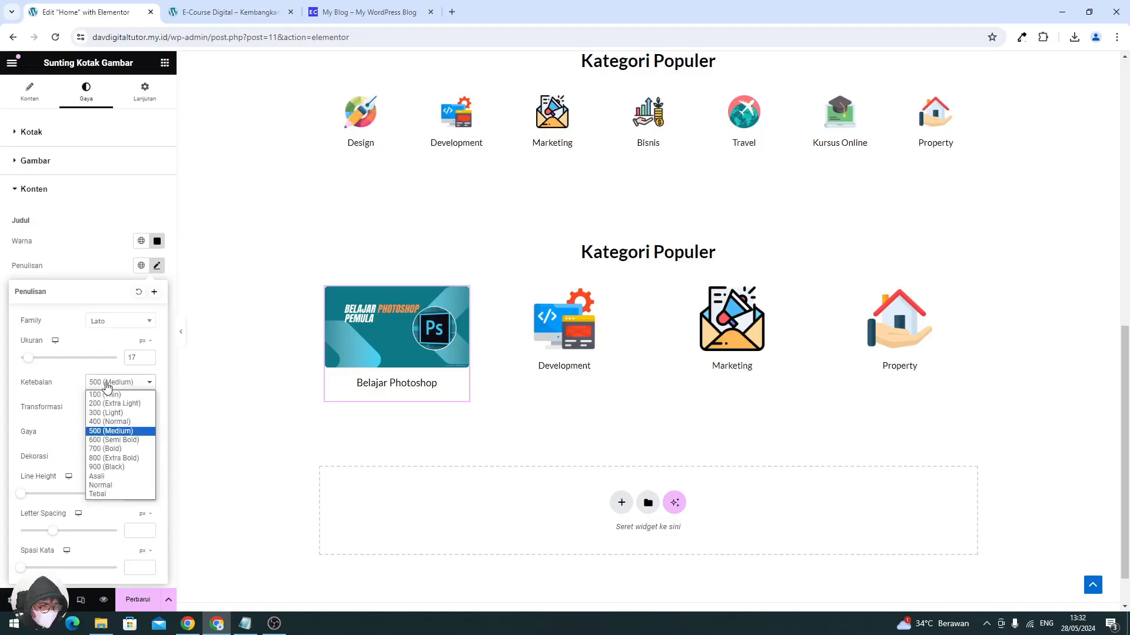
click(106, 443)
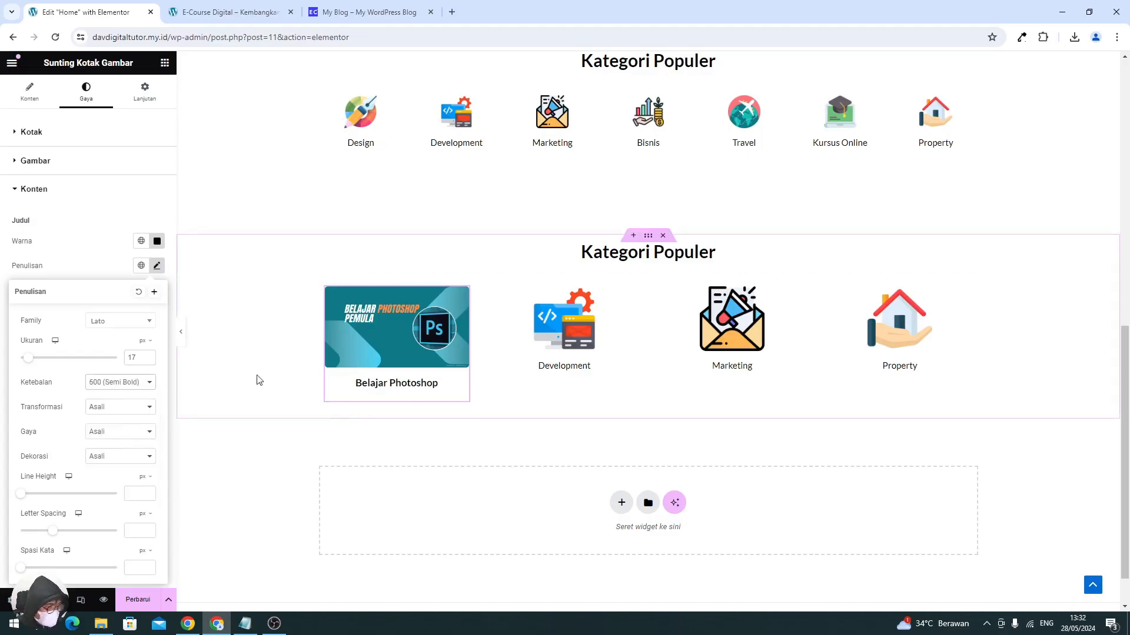
click(149, 356)
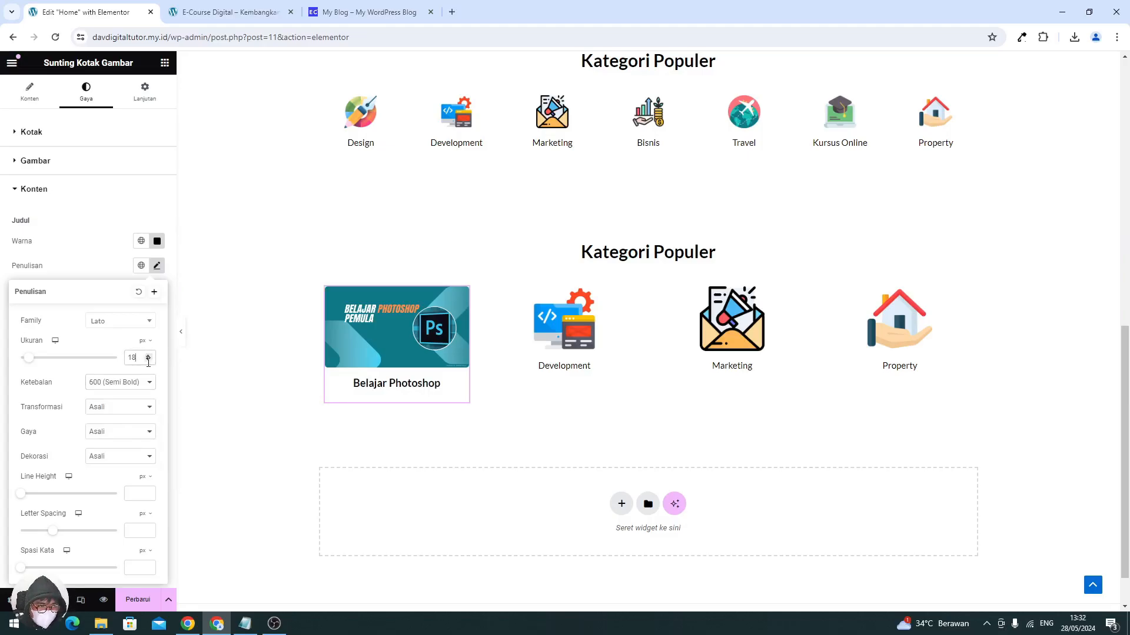
click(148, 360)
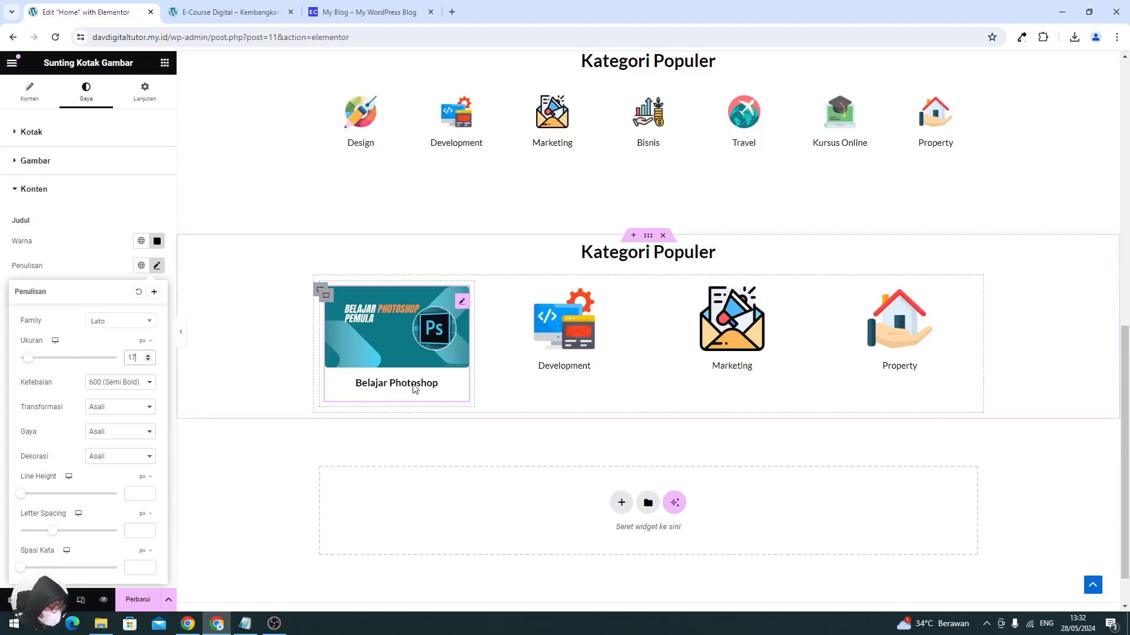
- Check the price on the reference page's course card, and add a button labelled "Daftar Sekarang" below the Belajar Photoshop image box
click(116, 254)
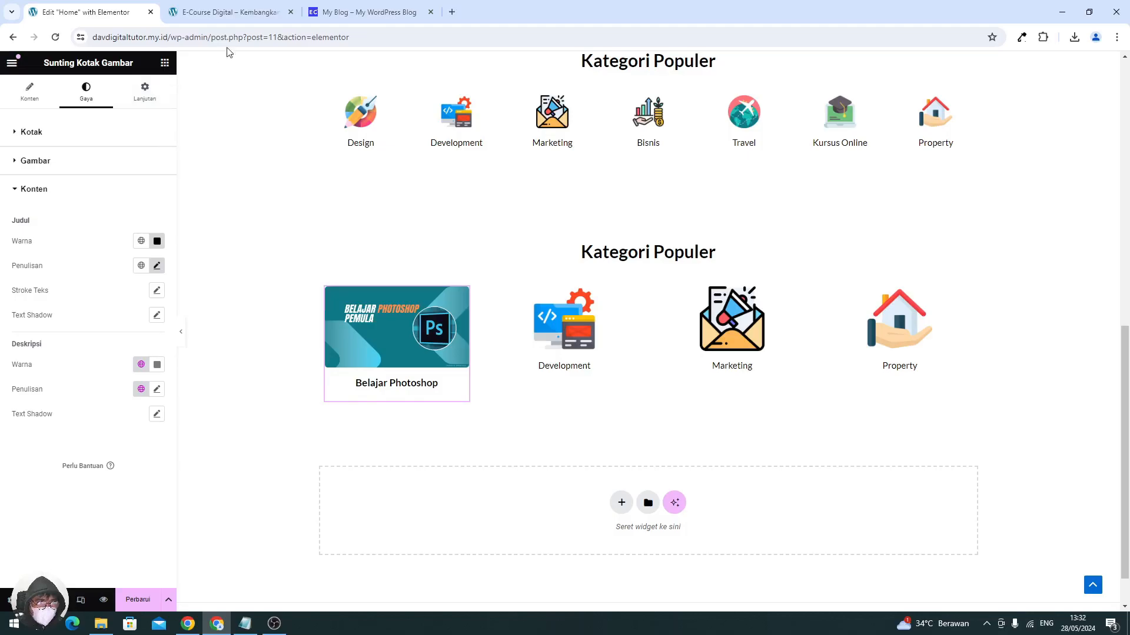
click(331, 13)
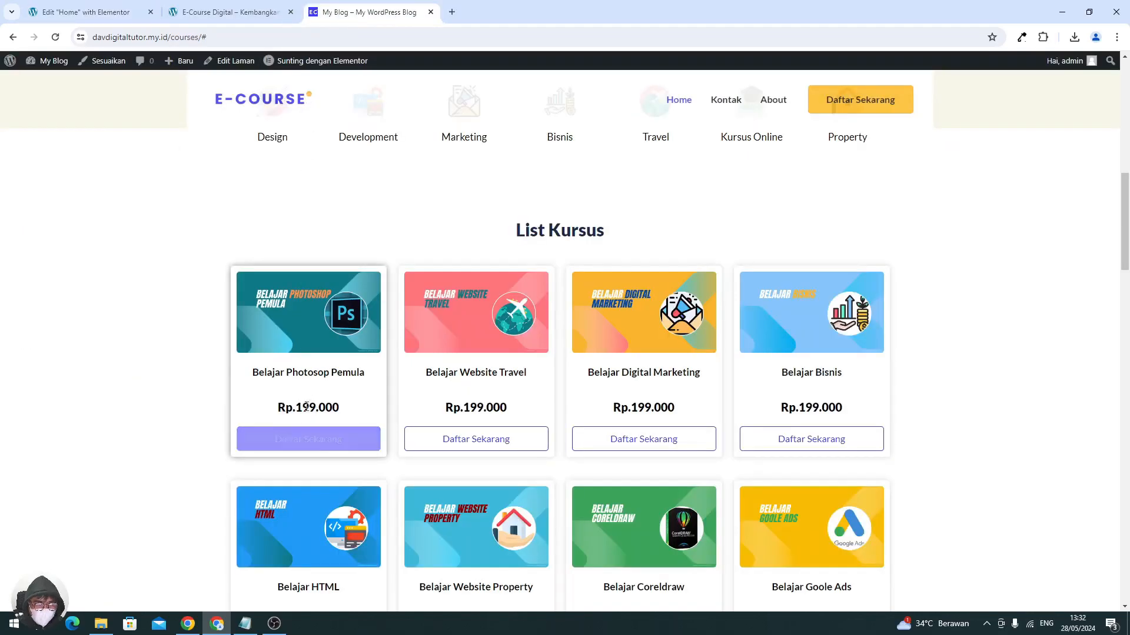
drag(276, 407, 330, 407)
click(96, 14)
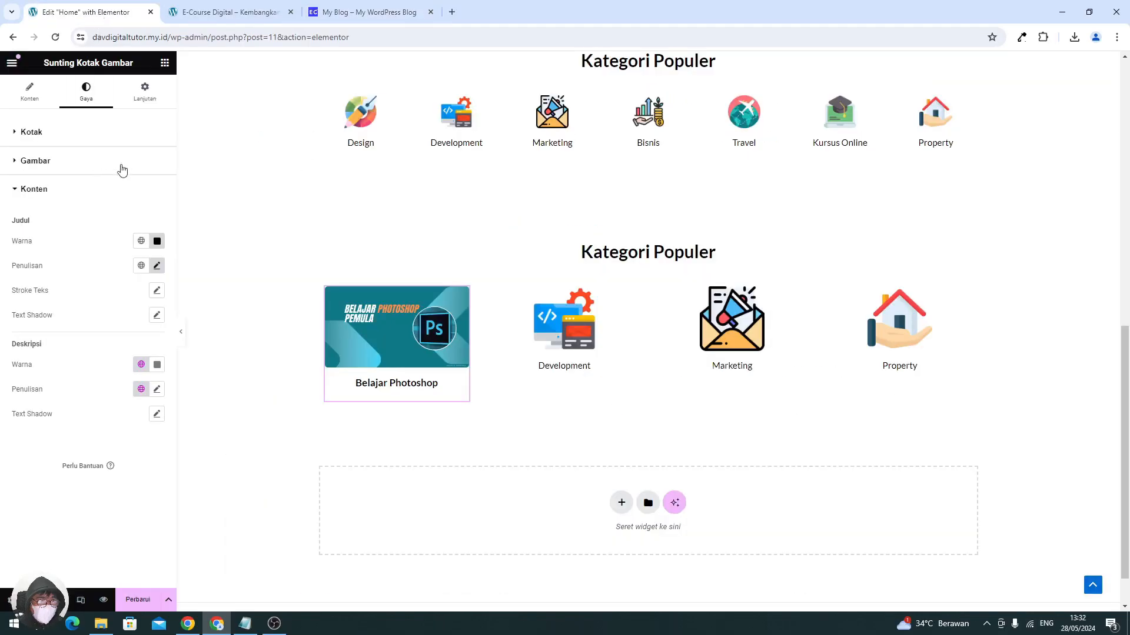
click(165, 63)
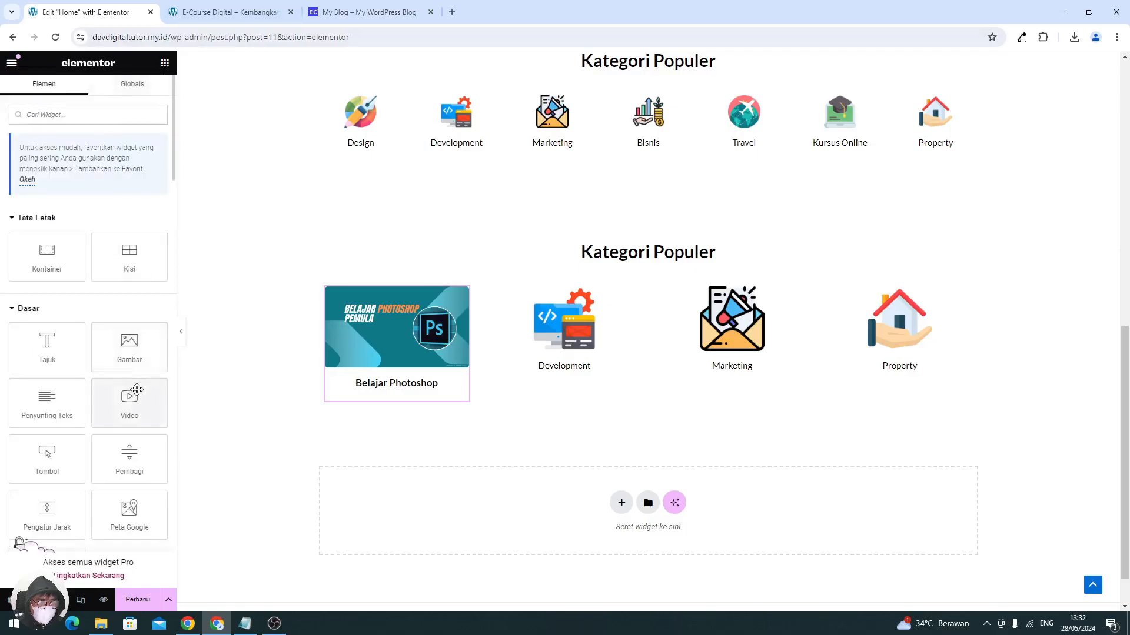
drag(47, 453, 435, 385)
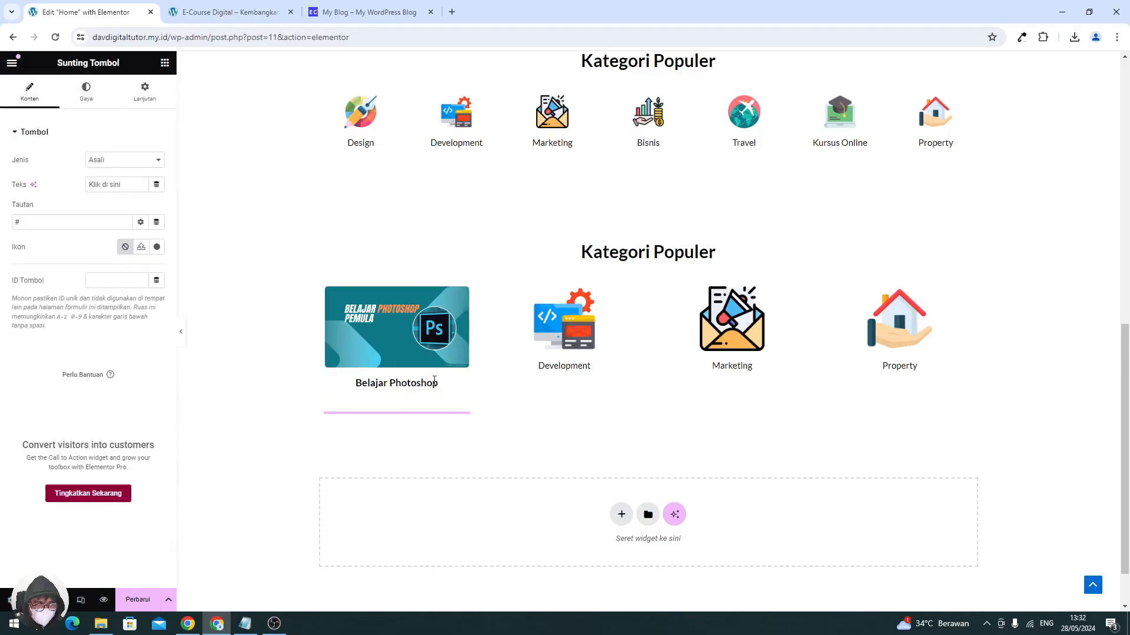
triple_click(127, 185)
text(Rp.199.000)
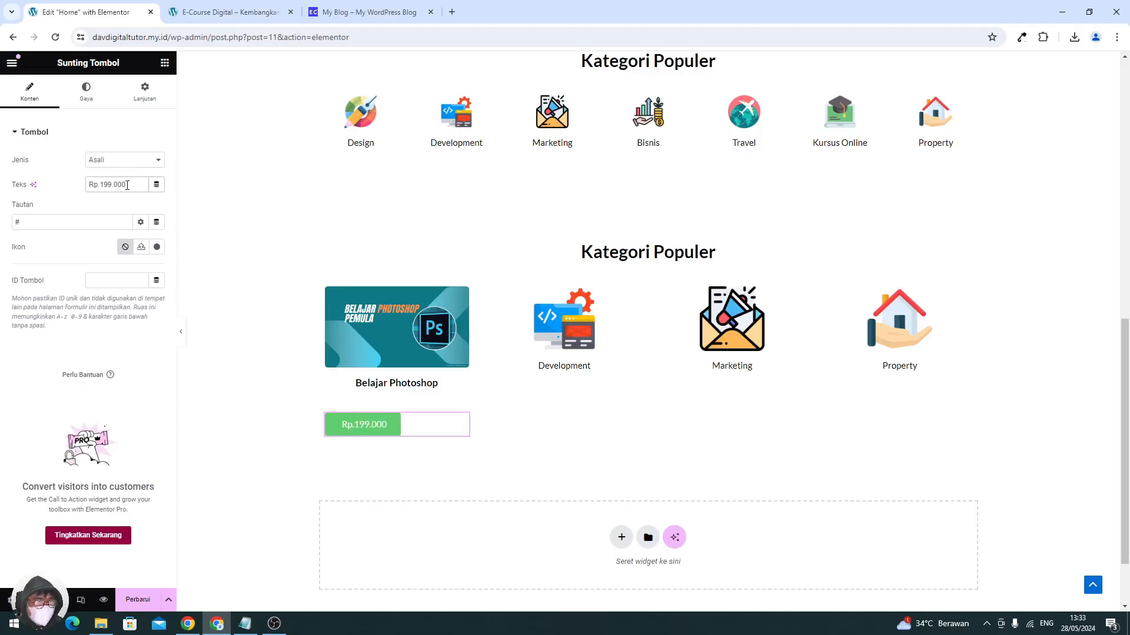
drag(127, 185, 67, 181)
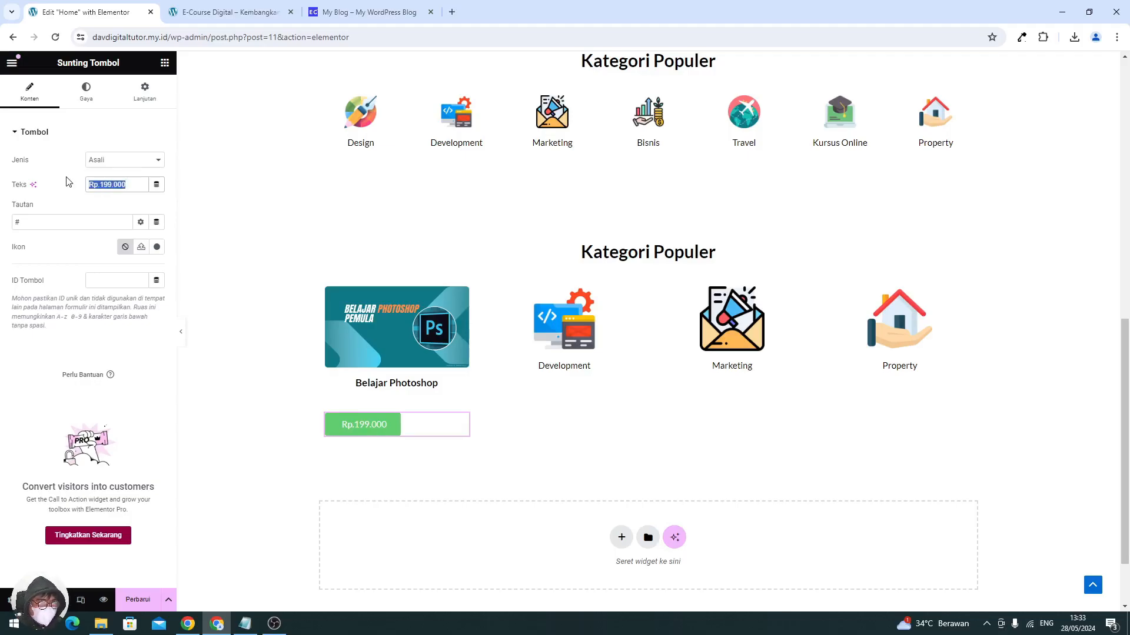
text(D)
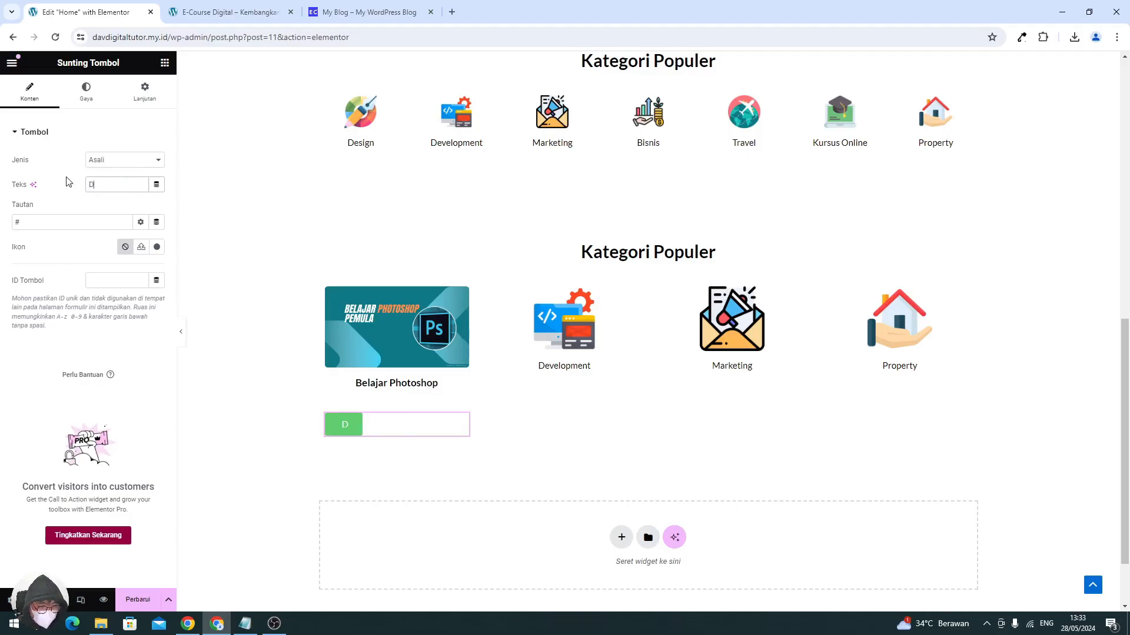
text(aftar Sekarang)
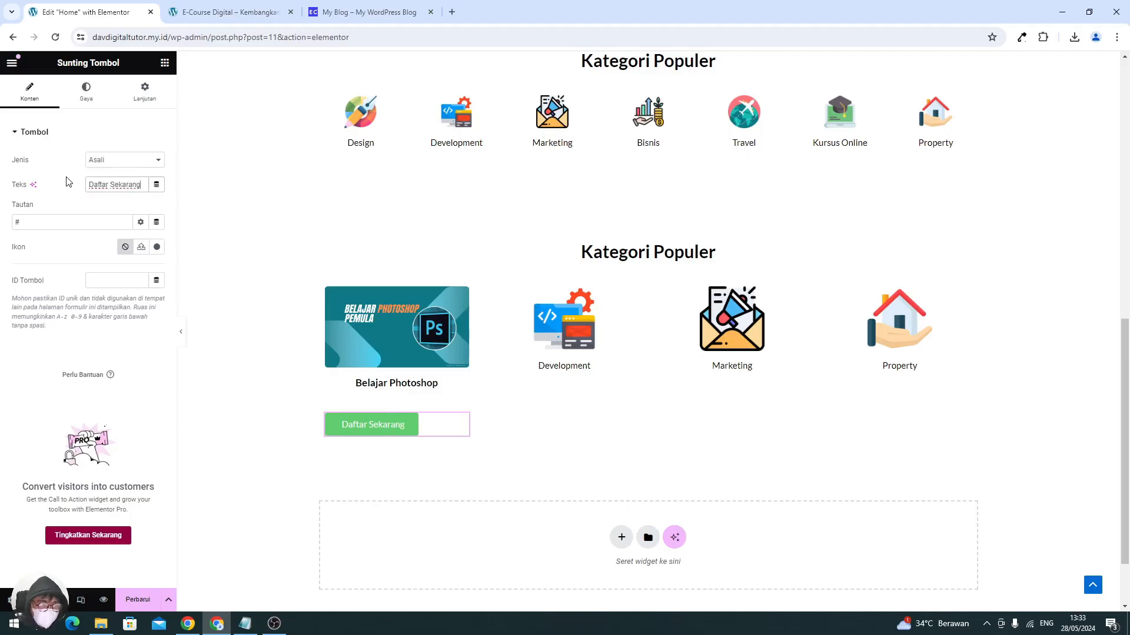
- Add a heading with the text "Rp.199.000" between the Belajar Photoshop image box and the Daftar Sekarang button
click(164, 63)
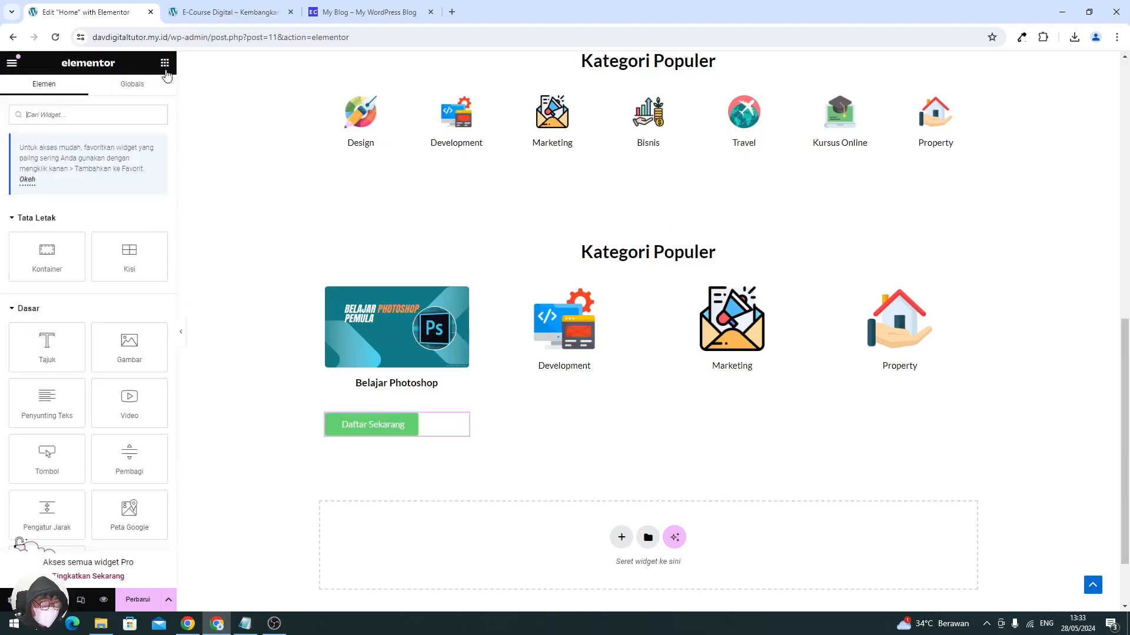
drag(48, 344, 439, 379)
triple_click(113, 207)
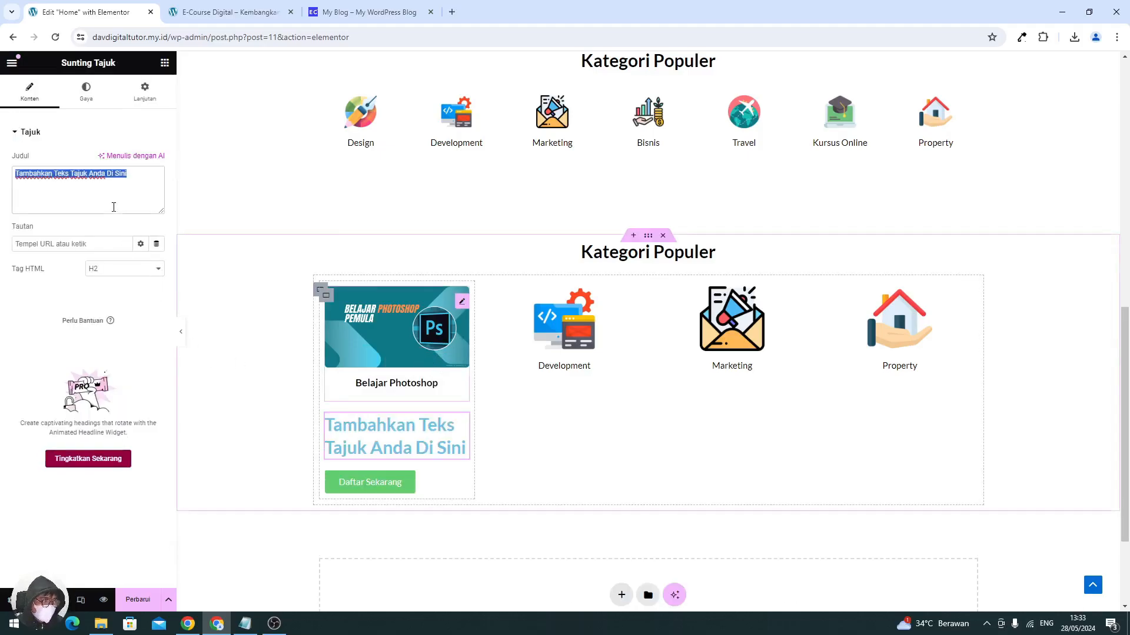
text(Rp.19)
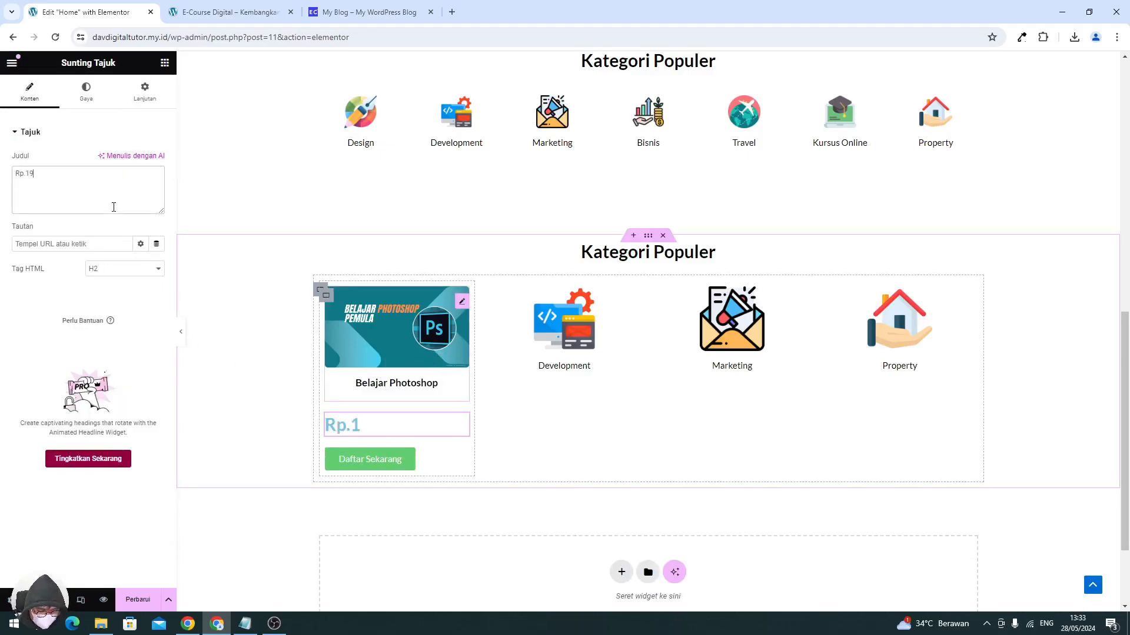
text(9.000)
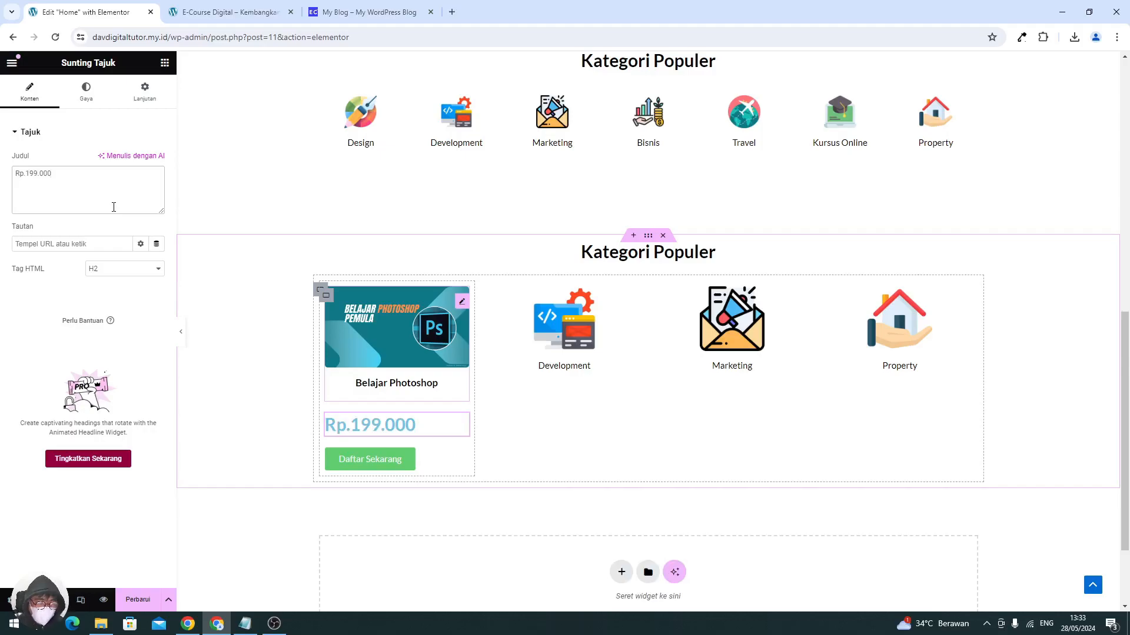
- Set the Rp.199.000 heading's text colour to black (#000000) and centre its alignment
click(84, 97)
click(157, 184)
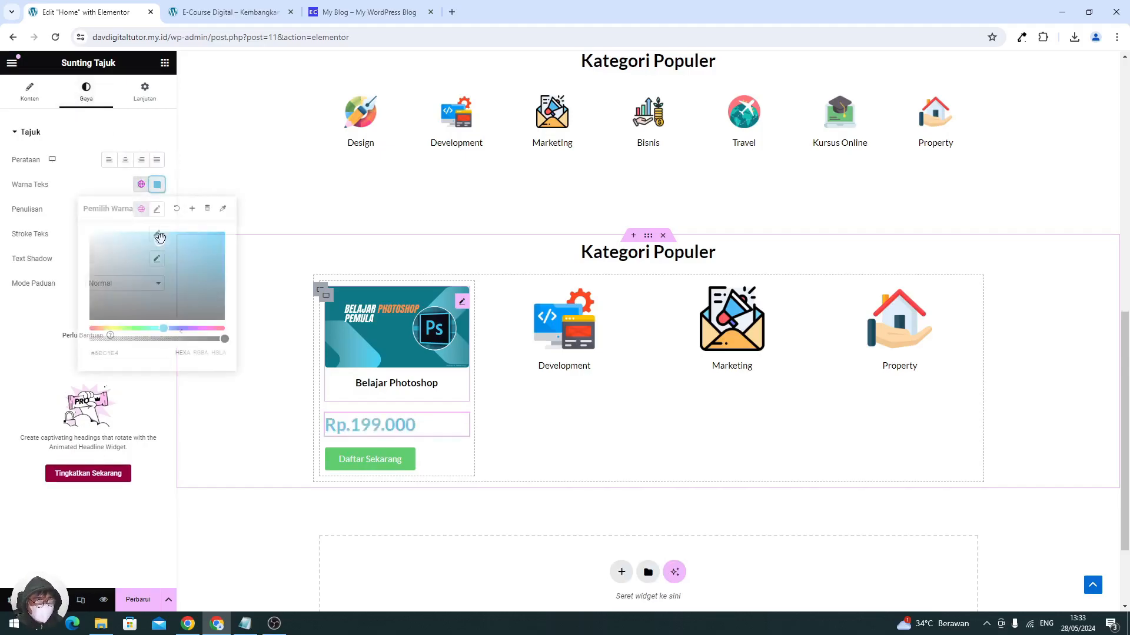
drag(156, 233, 219, 337)
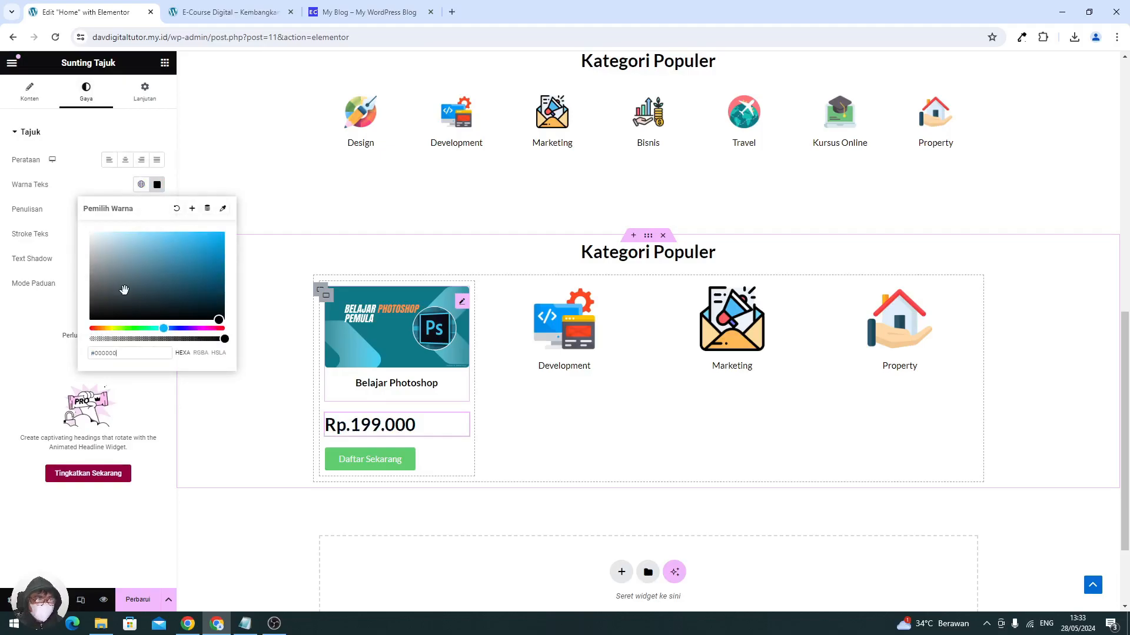
click(45, 327)
click(123, 160)
- Set the Rp.199.000 heading's typography to size 22 px and weight 700 (Bold)
click(156, 210)
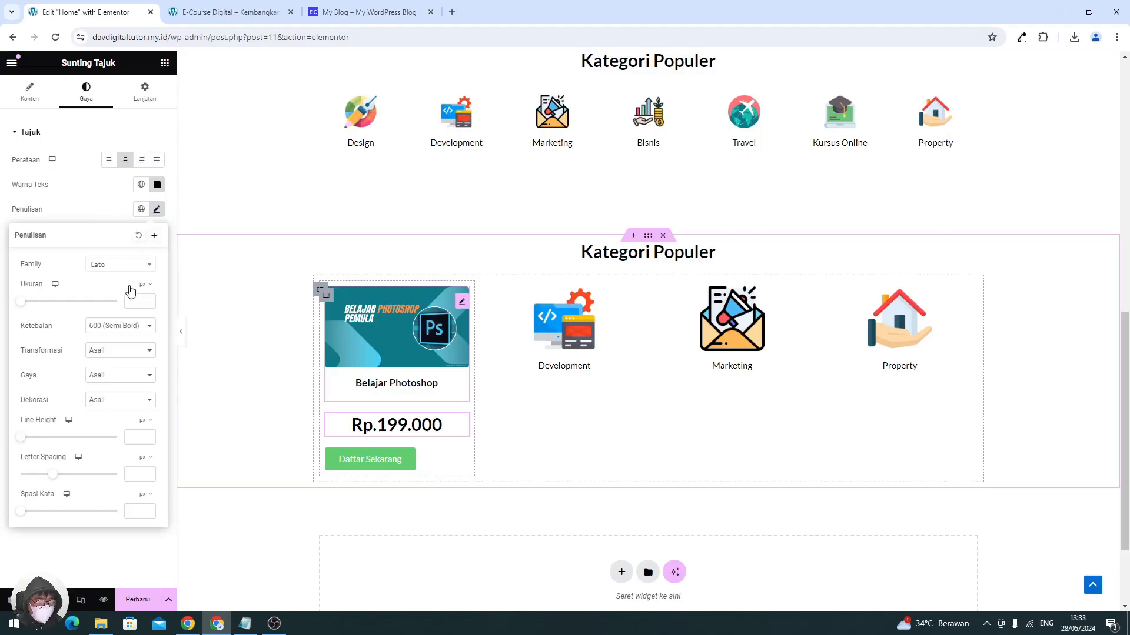
text(24)
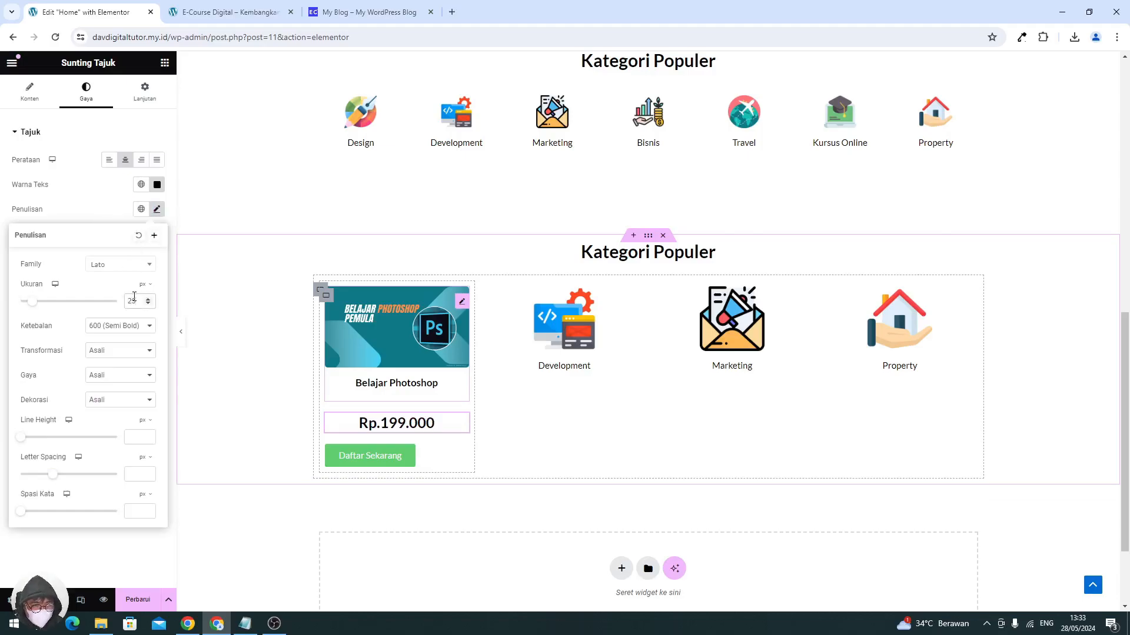
click(147, 303)
click(148, 303)
click(147, 304)
click(130, 329)
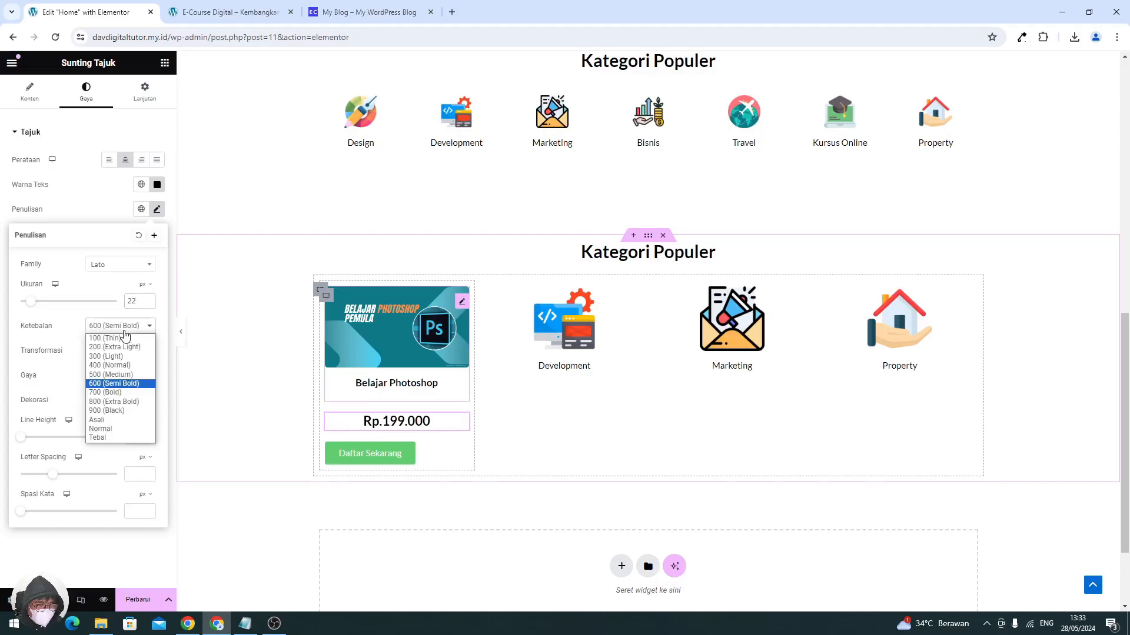
click(112, 397)
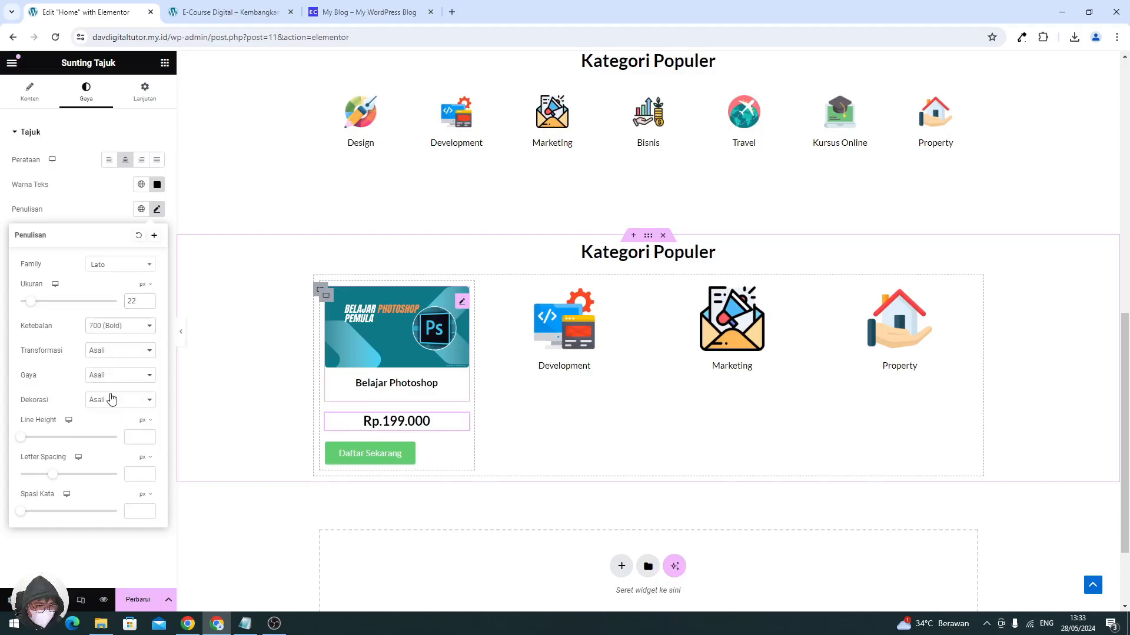
click(148, 304)
click(147, 304)
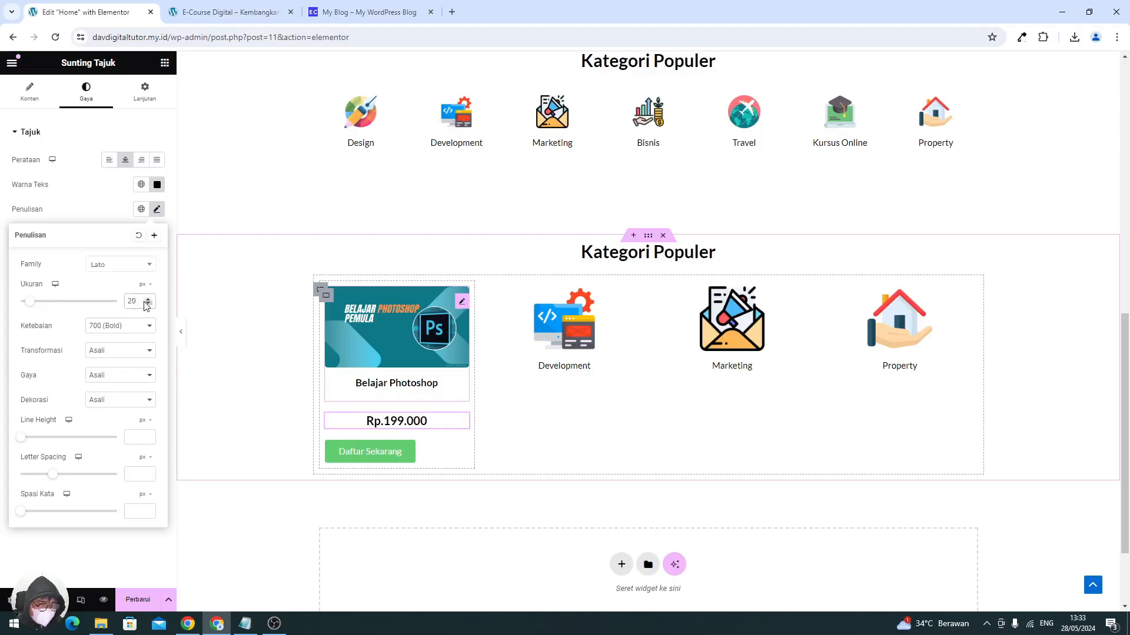
click(148, 298)
click(148, 298)
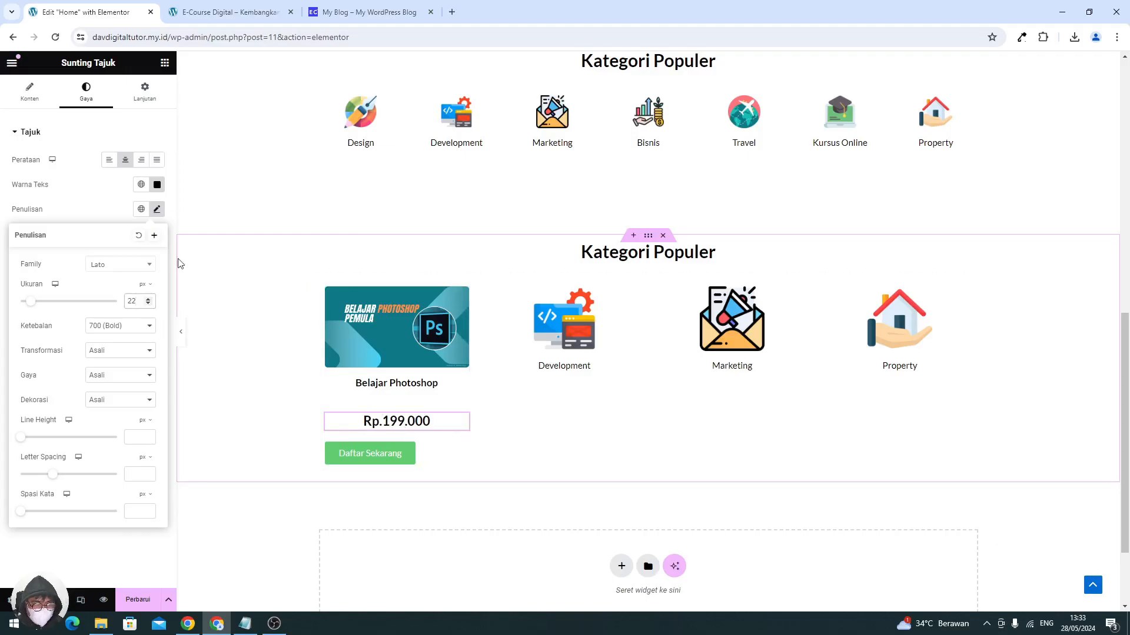
click(109, 213)
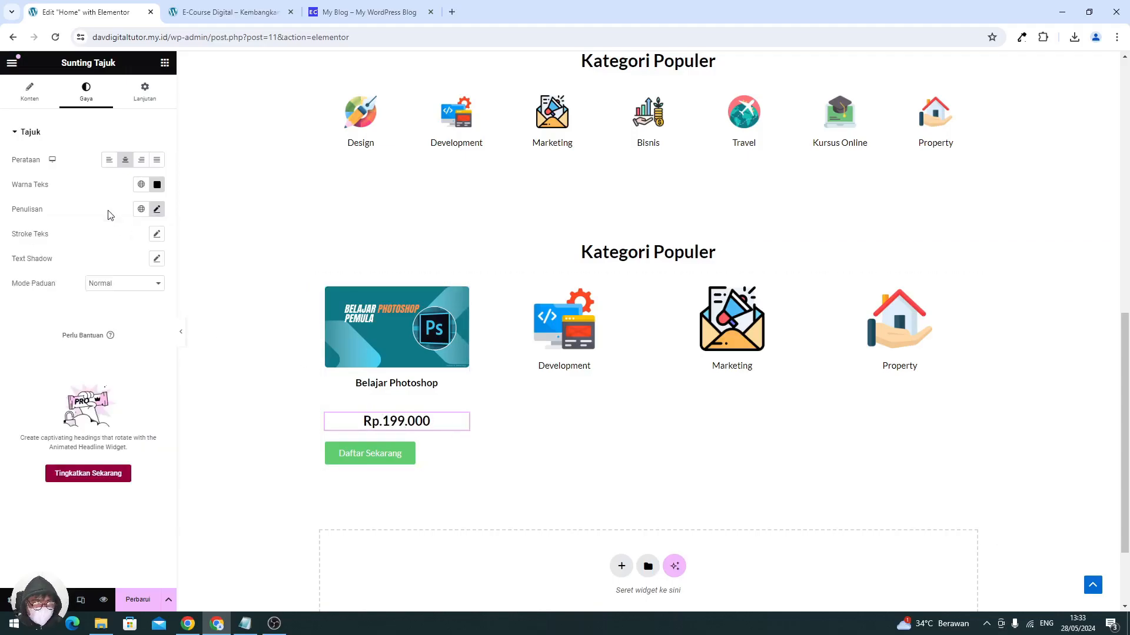
- Justify the Daftar Sekarang button so that it spans the full width of the card
click(430, 456)
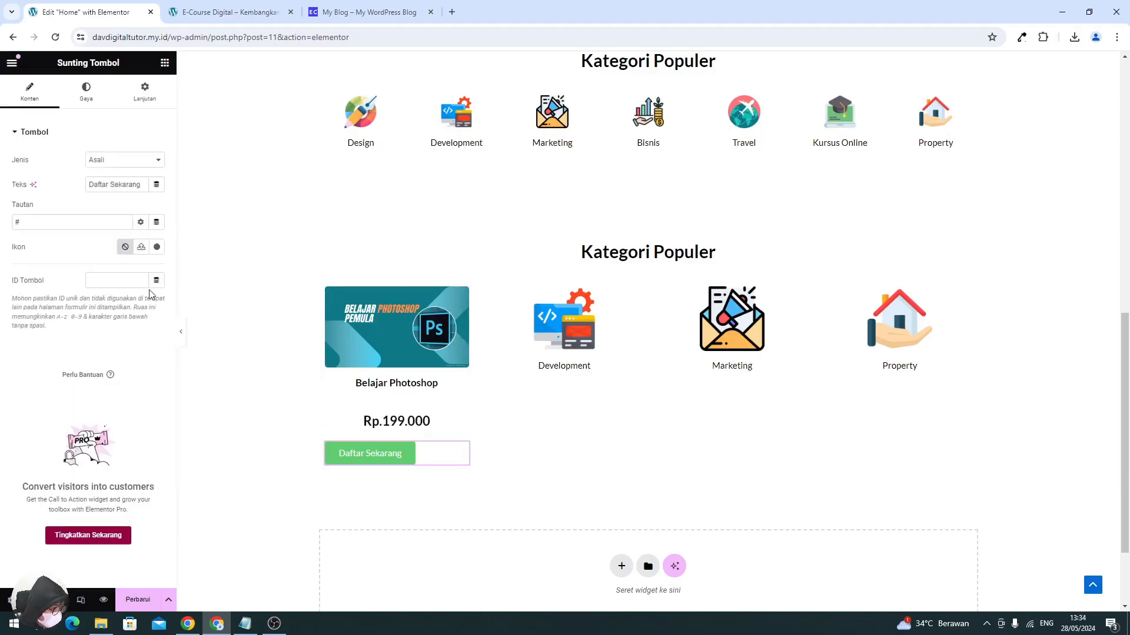
click(88, 108)
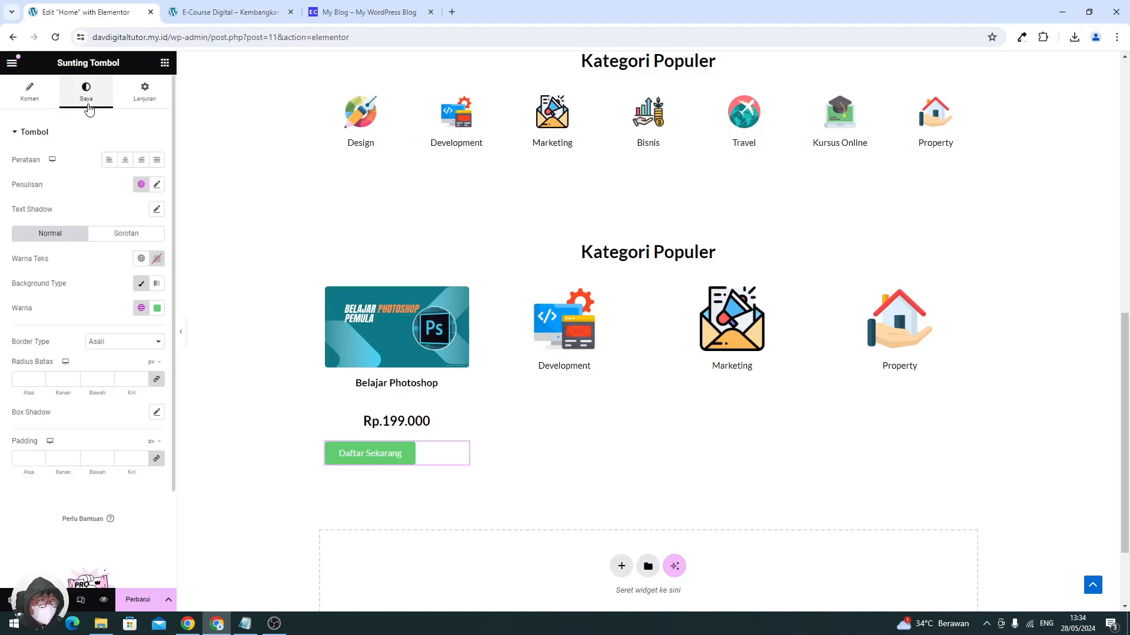
click(157, 167)
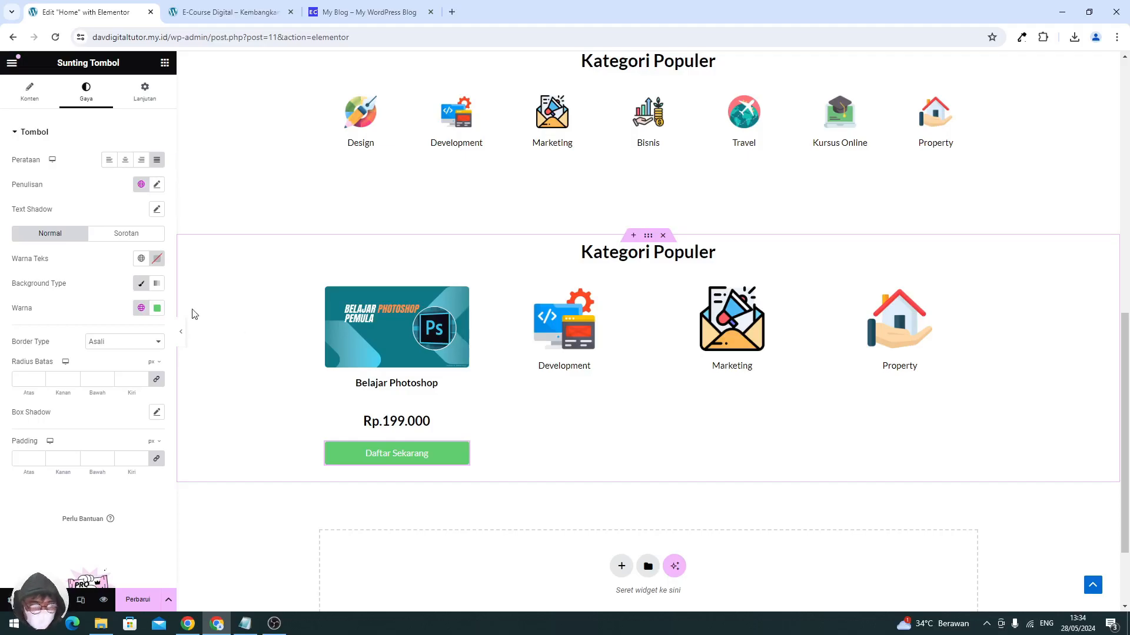
- Copy the blue rgb(66, 62, 243) from the colour picker extension's history and apply it as the Daftar Sekarang button's text colour
click(158, 260)
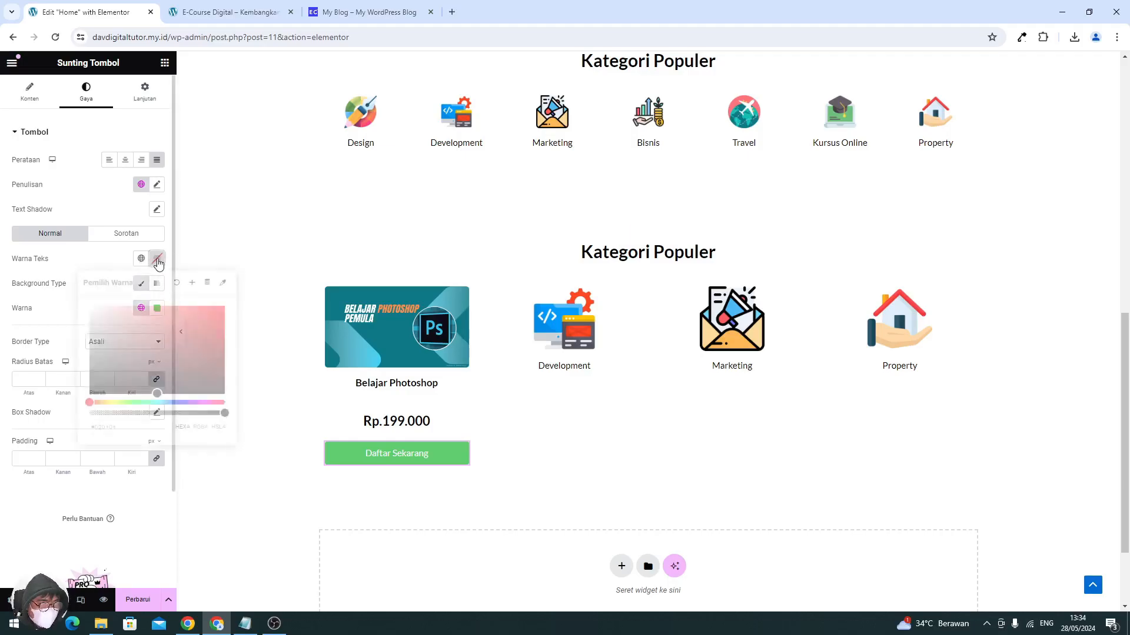
click(179, 321)
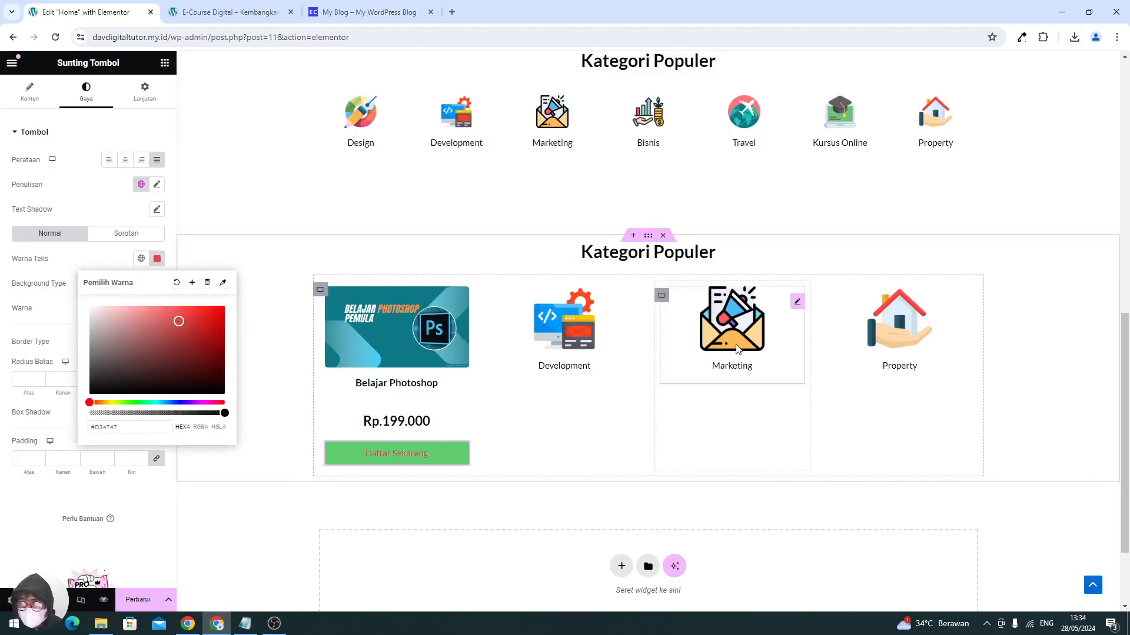
click(1022, 38)
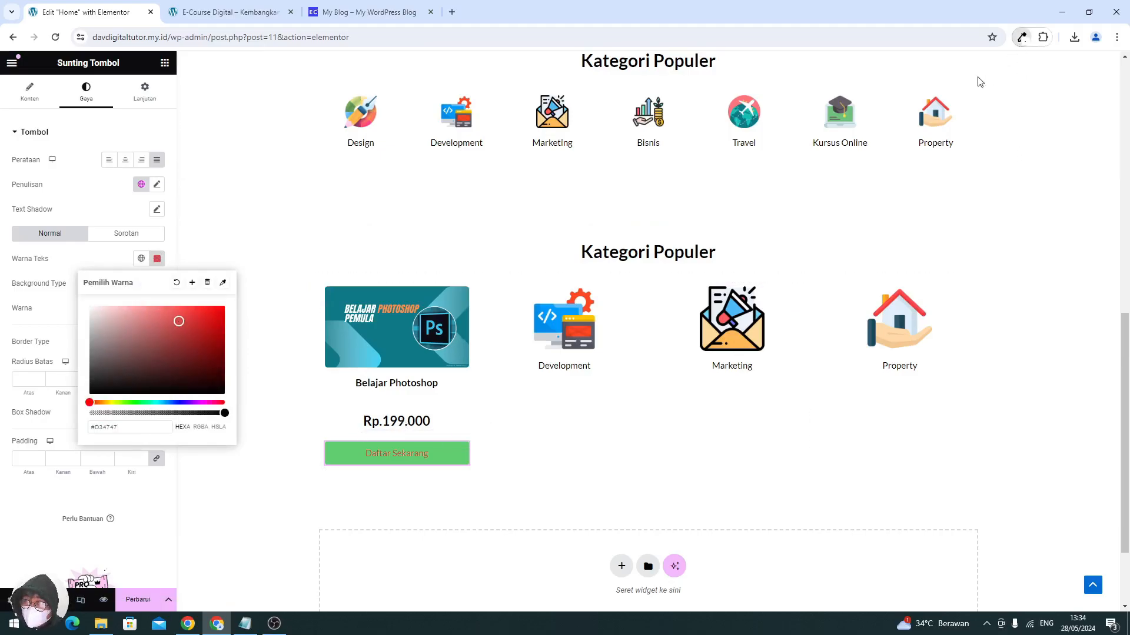
click(965, 91)
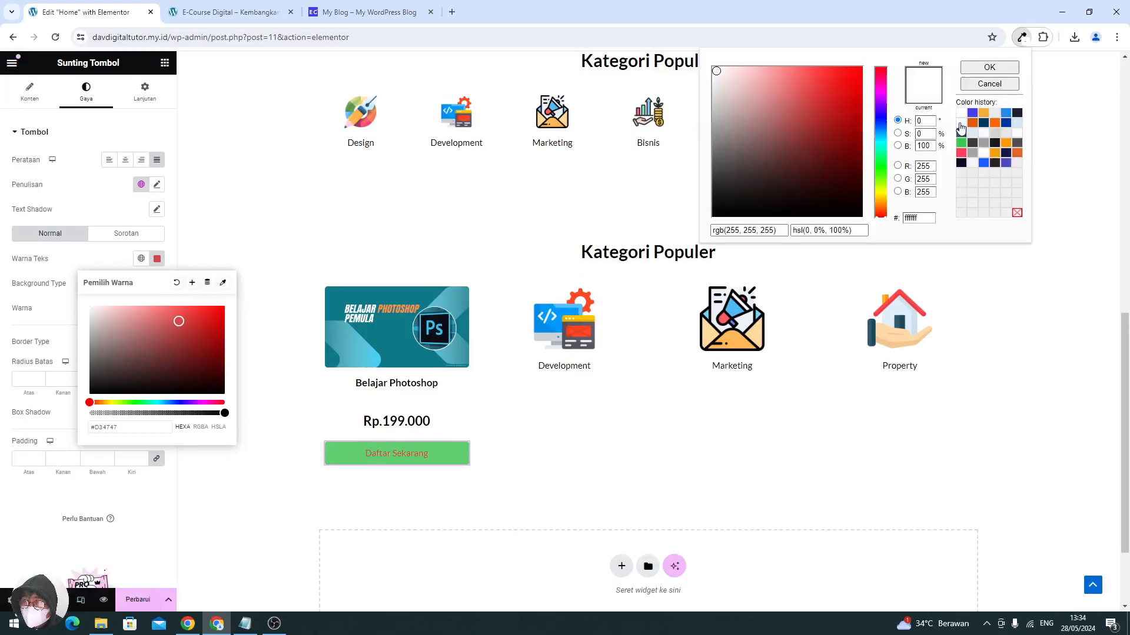
click(972, 114)
triple_click(753, 230)
key(ctrl+c)
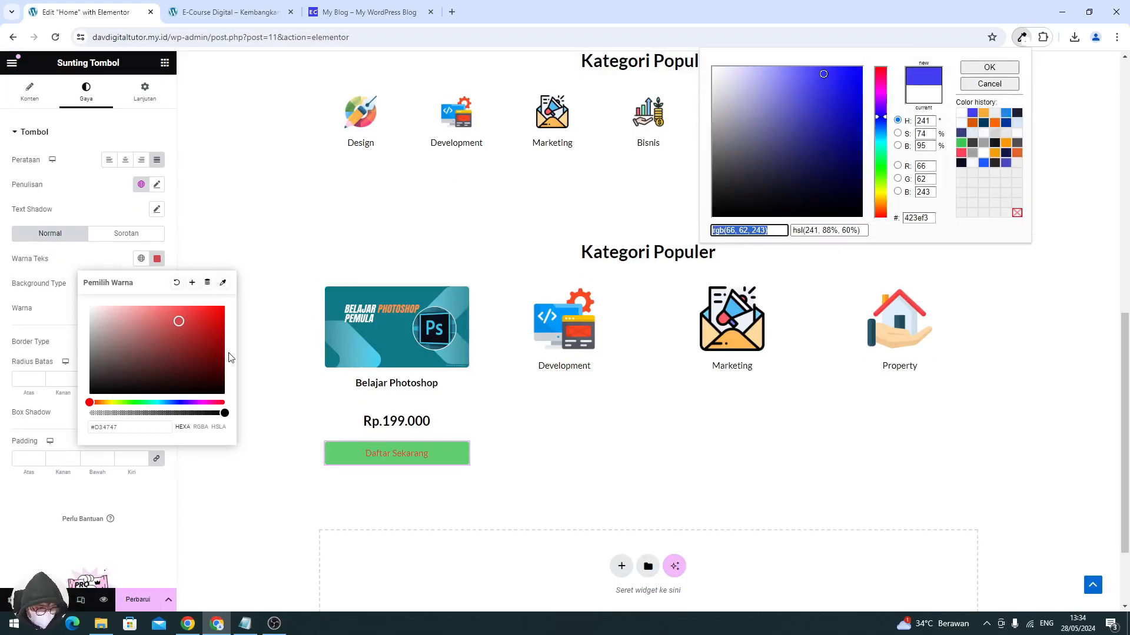
triple_click(132, 428)
key(ctrl+v)
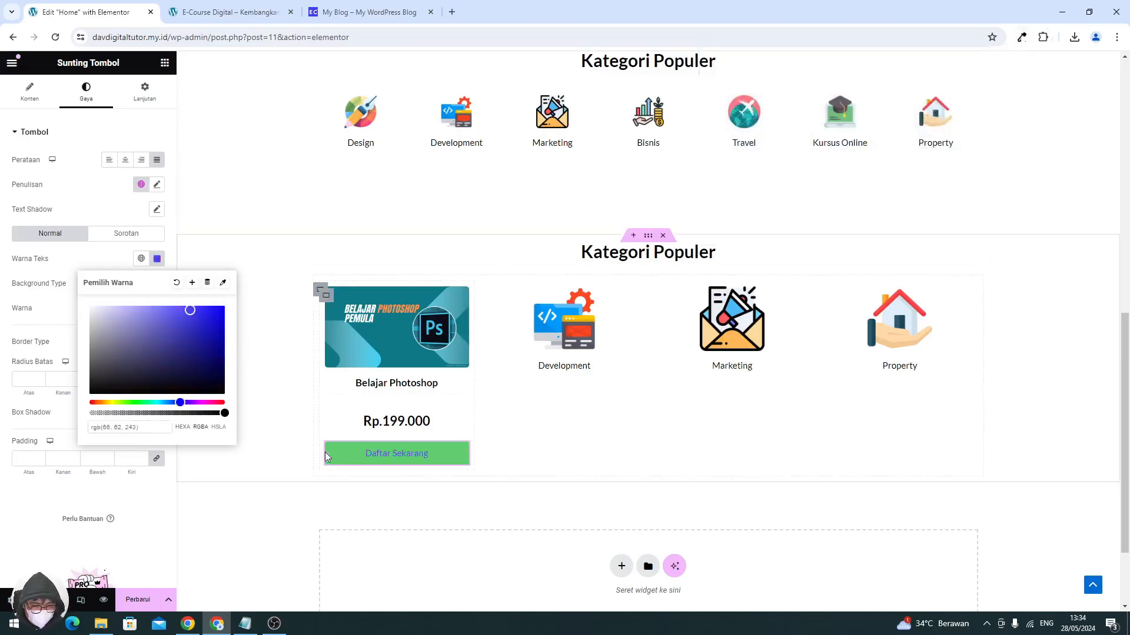
click(76, 309)
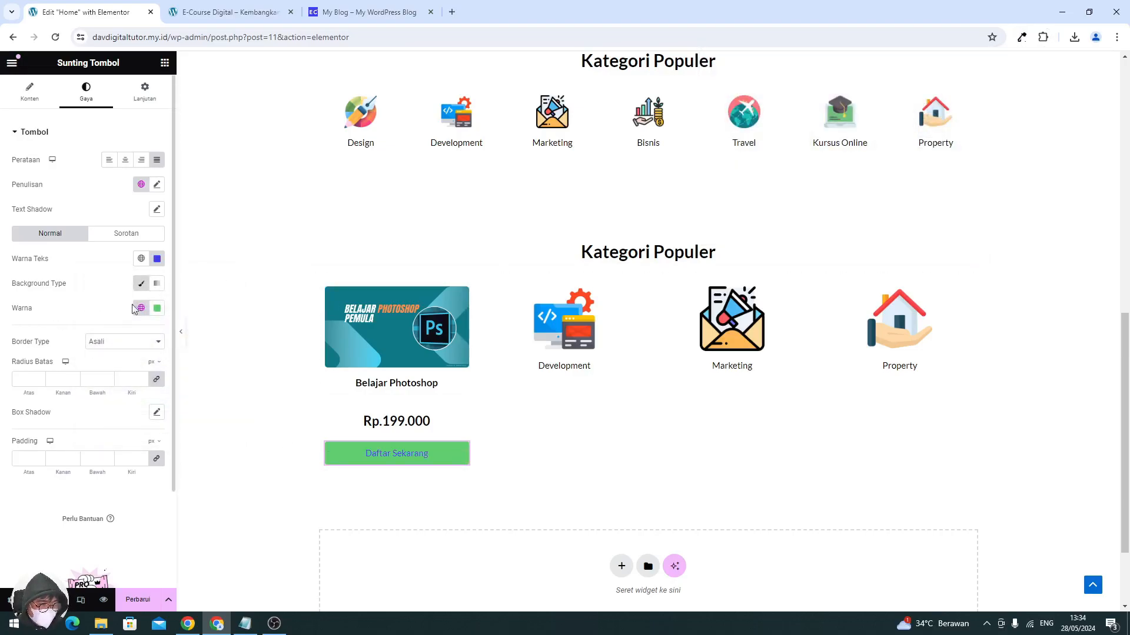
- Make the Daftar Sekarang button's background colour fully transparent and set its border type to Solid
click(157, 308)
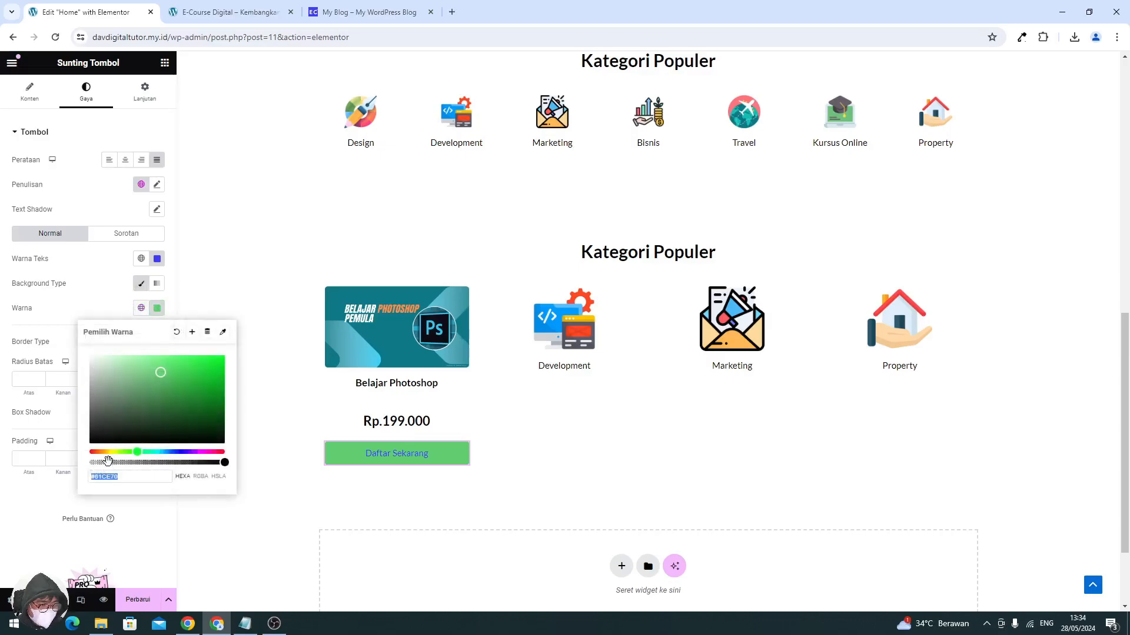
drag(110, 462, 86, 463)
click(71, 297)
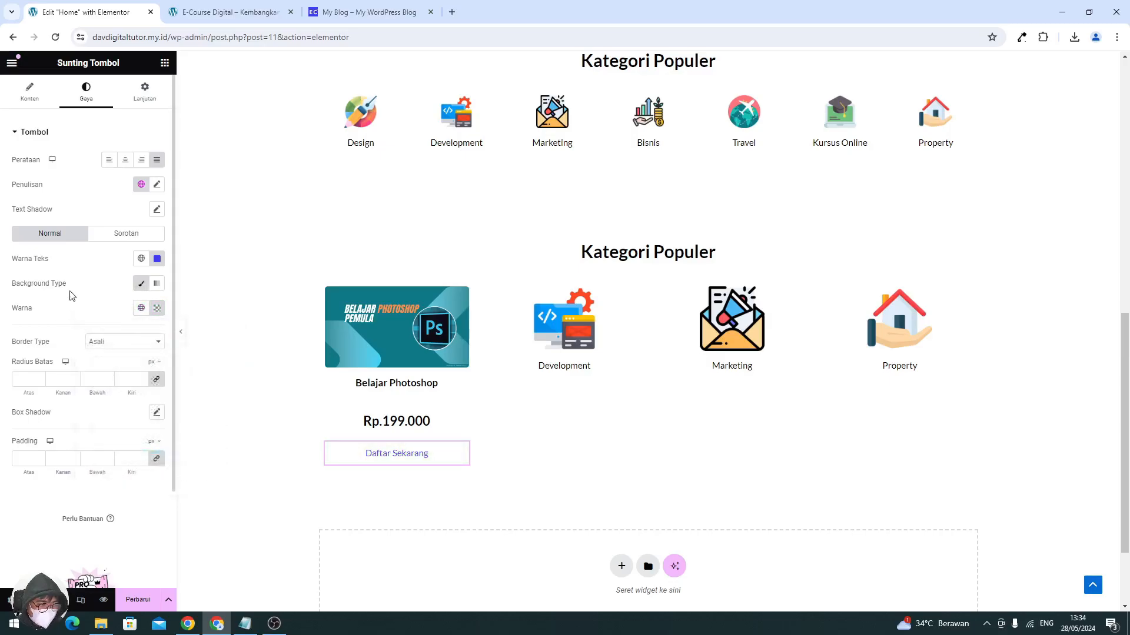
click(121, 343)
click(103, 372)
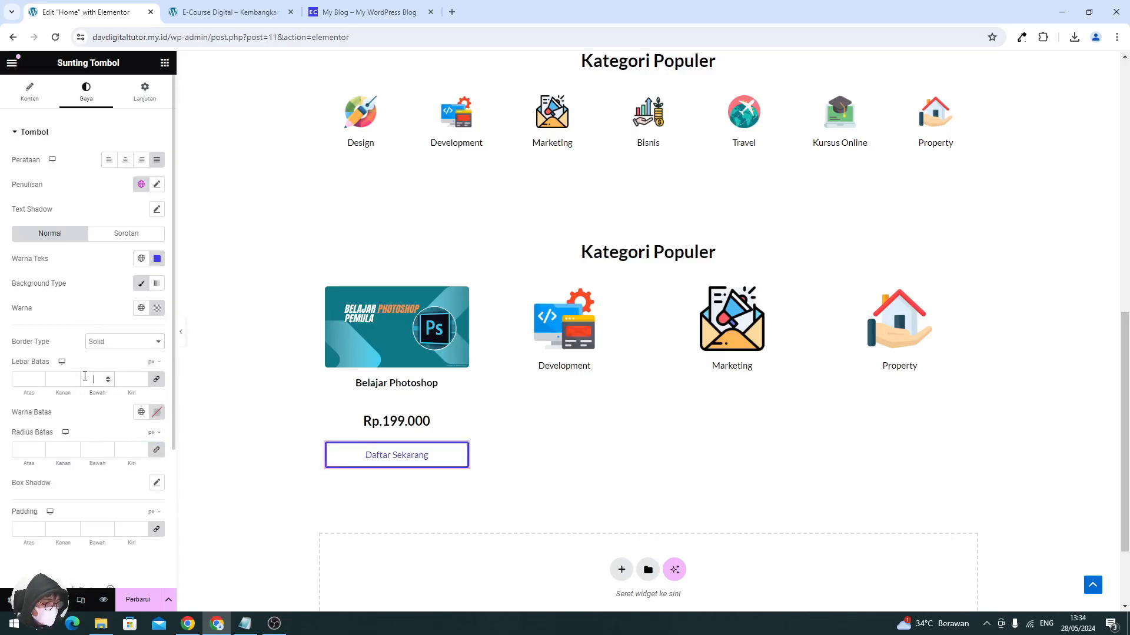
- Give the Daftar Sekarang button a 1 px border in rgb(66, 62, 243) with a 5 px radius on all corners
click(84, 379)
text(1)
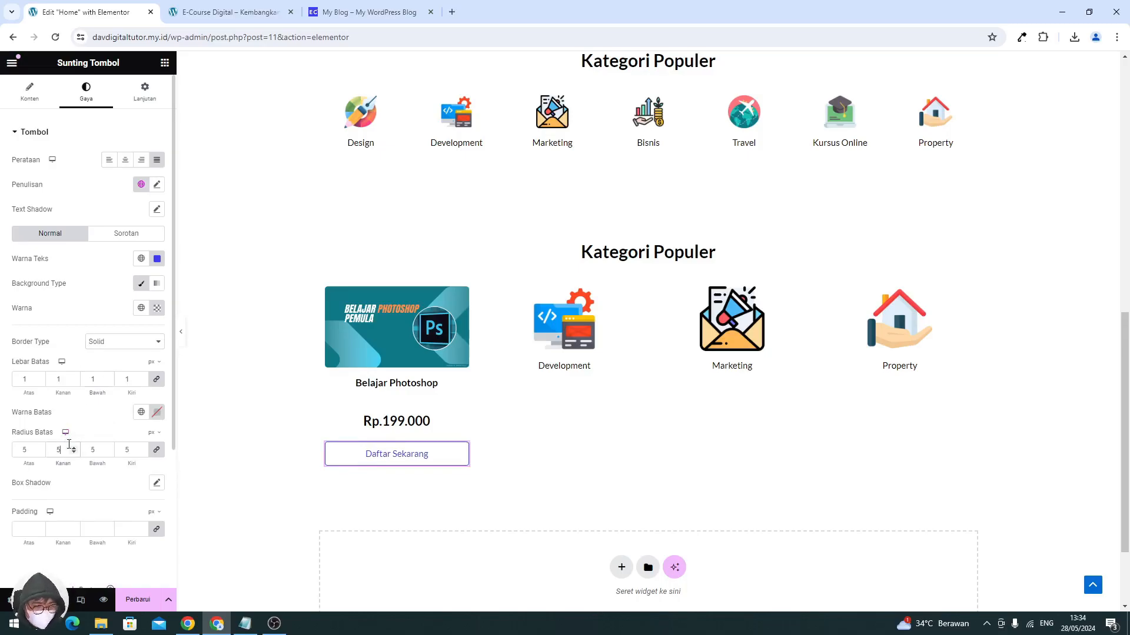
click(151, 416)
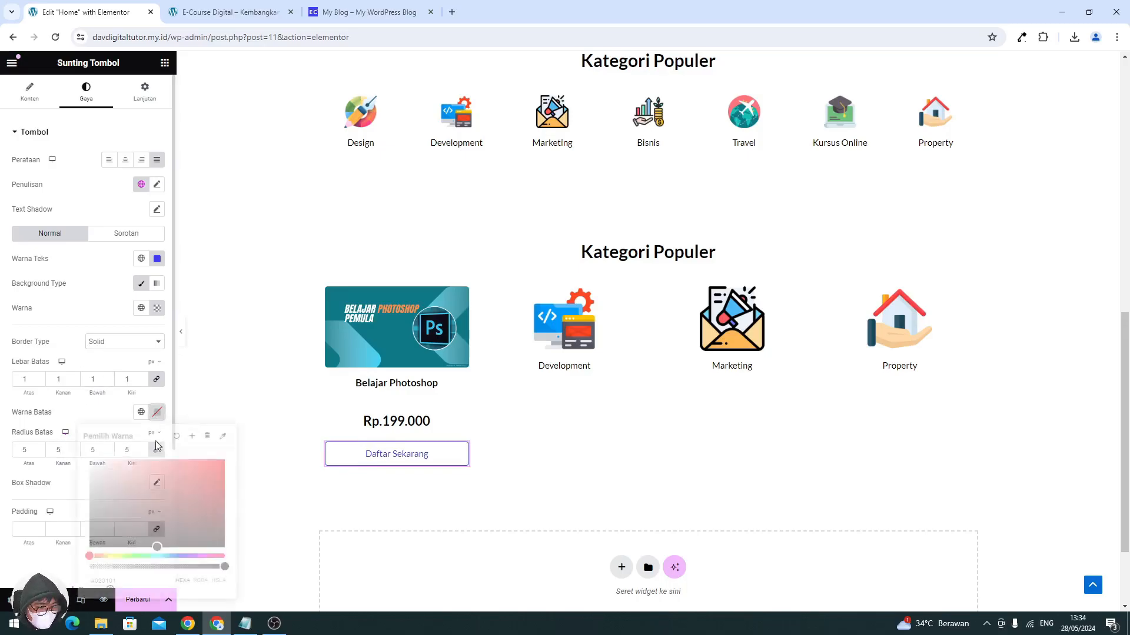
key(ctrl+v)
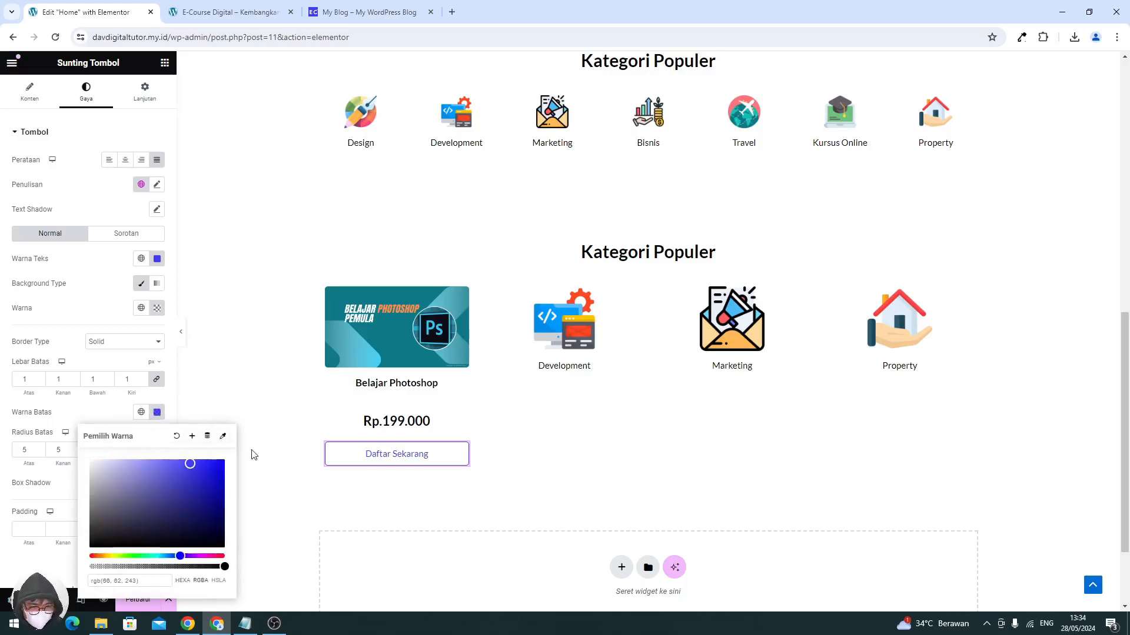
click(112, 415)
- Match the reference's hover look by setting the Daftar Sekarang button's hover background to rgb(66, 62, 243) and hover text to #FFFFFF
click(349, 16)
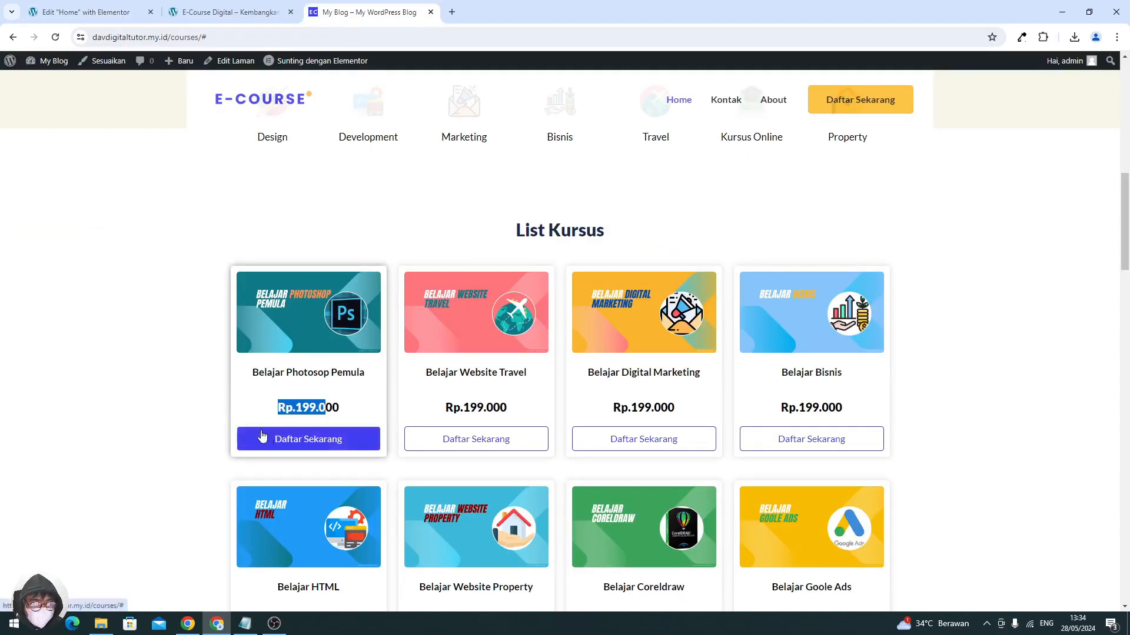
click(83, 11)
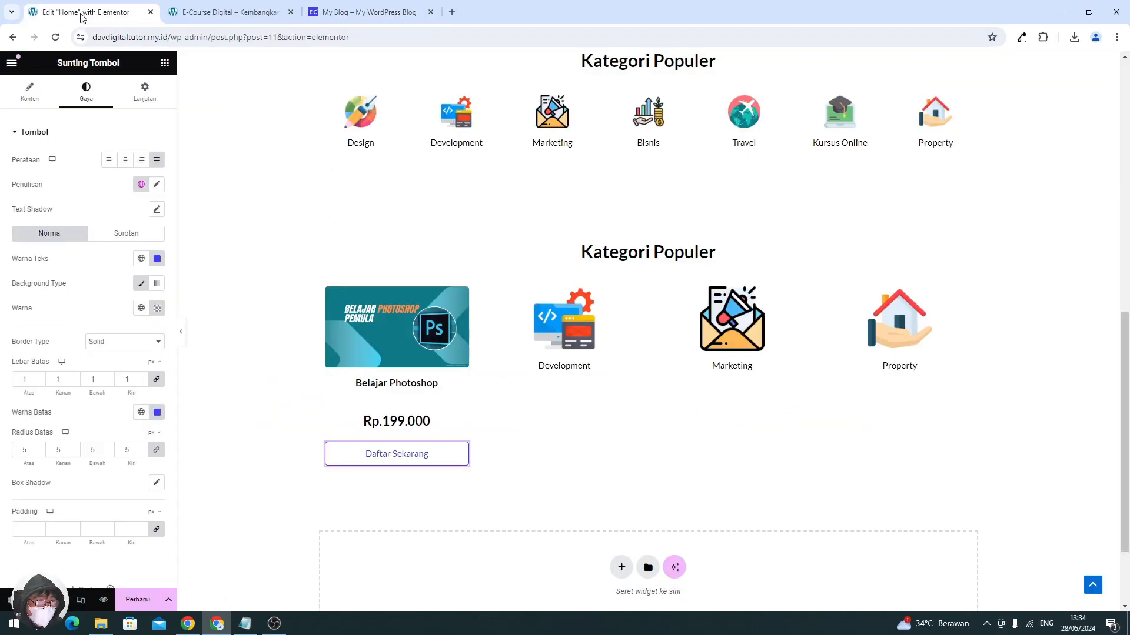
click(126, 239)
click(160, 313)
key(ctrl+v)
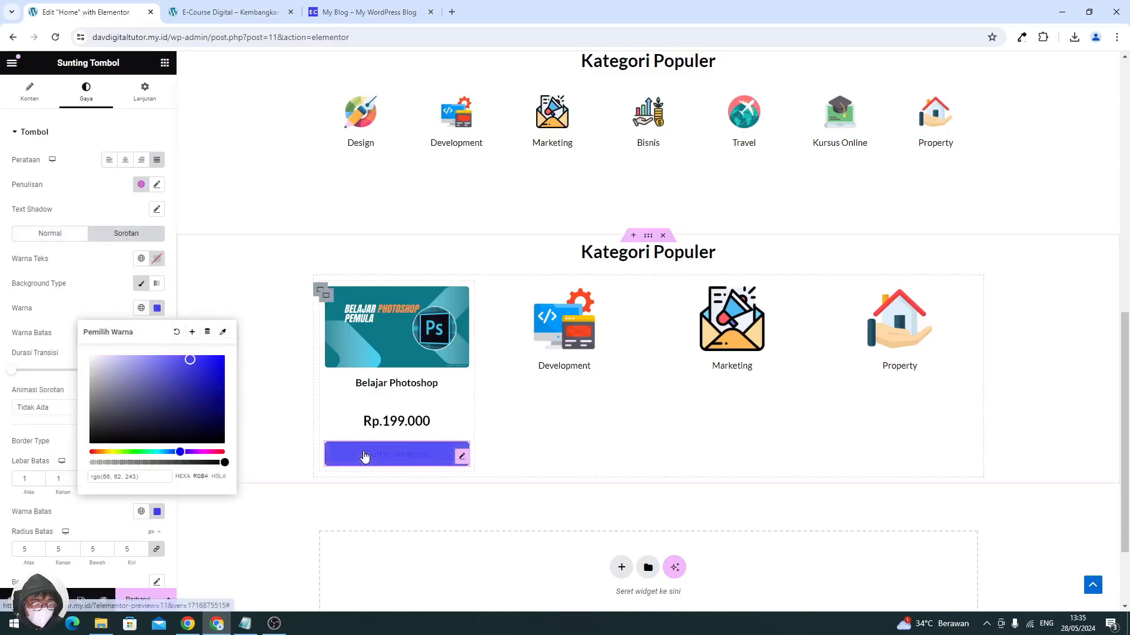
click(156, 258)
text(#FFFFFF)
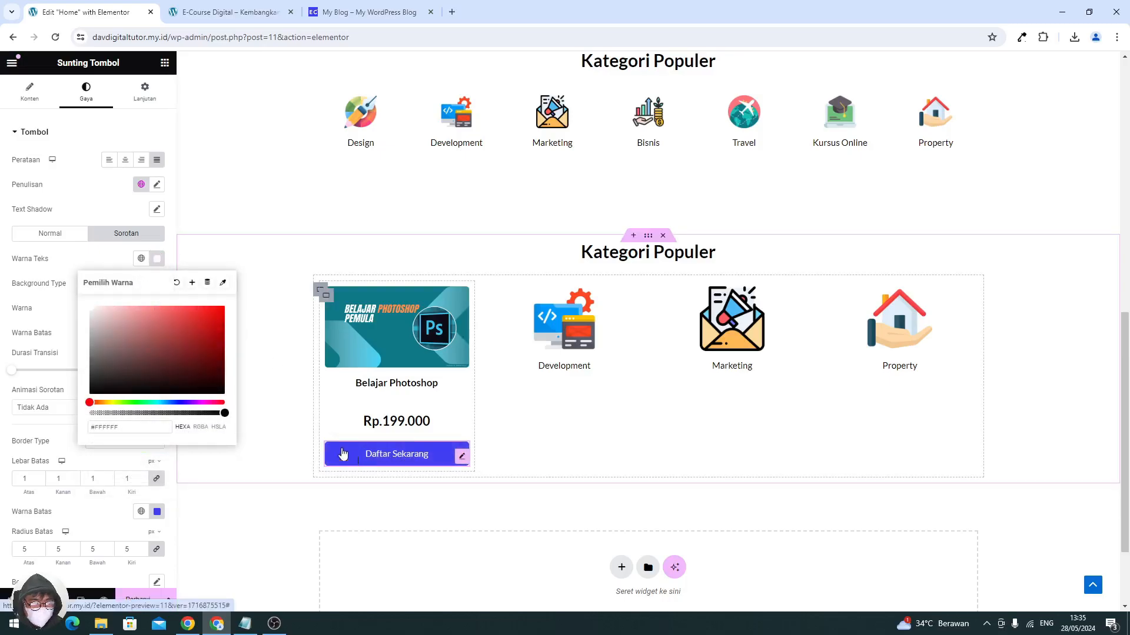
- Set the Daftar Sekarang button's typography size to 15 px and update the page
click(58, 238)
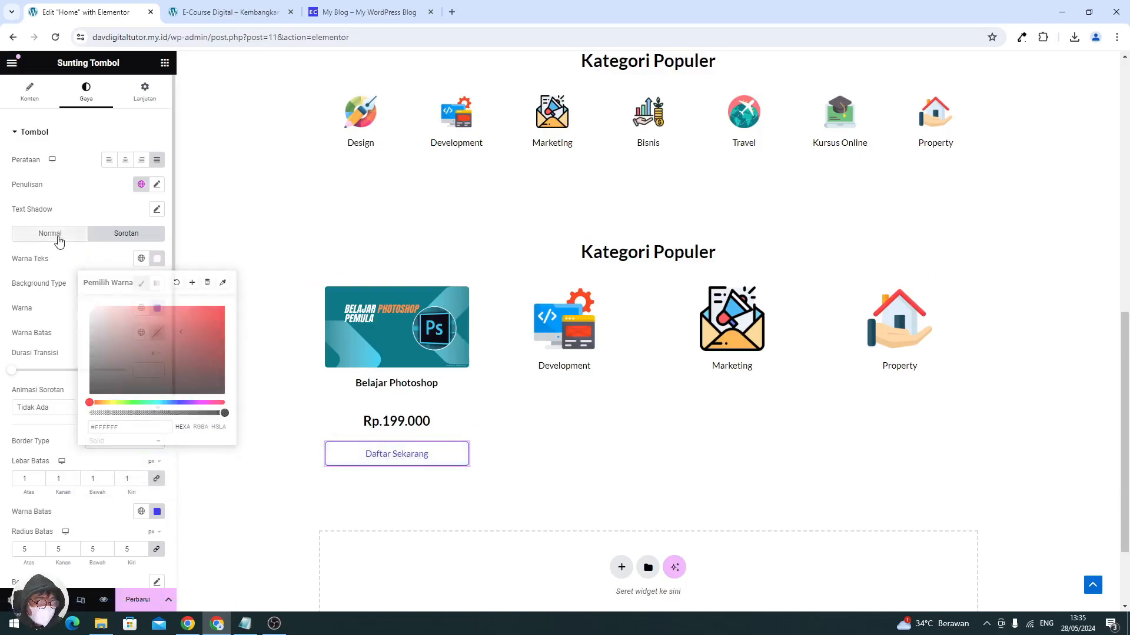
click(157, 185)
click(139, 276)
text(15)
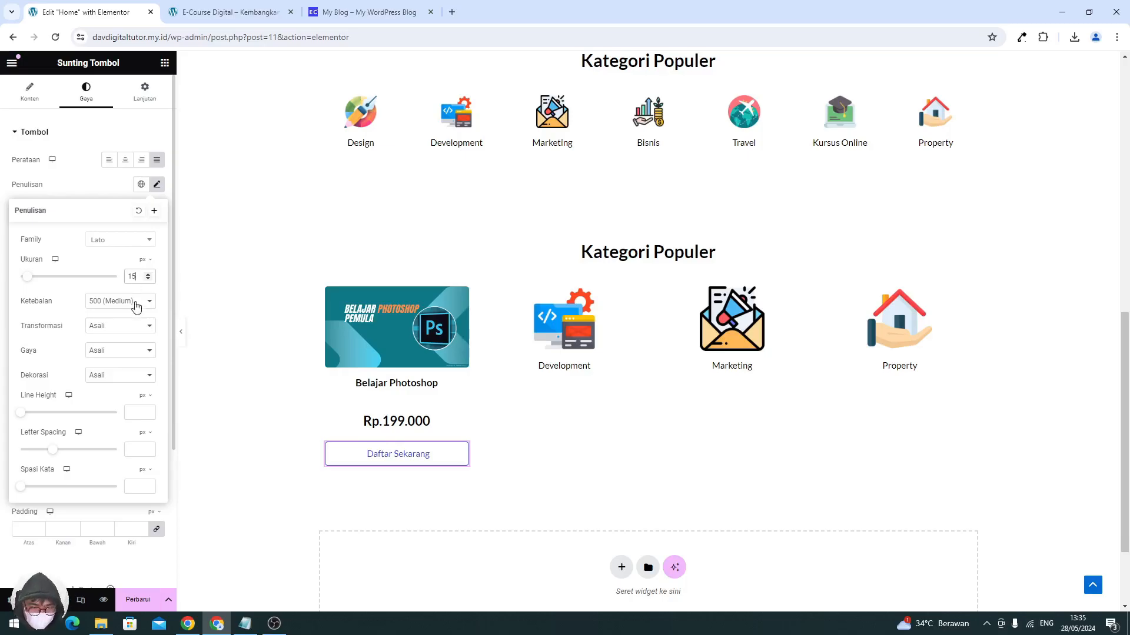
click(142, 601)
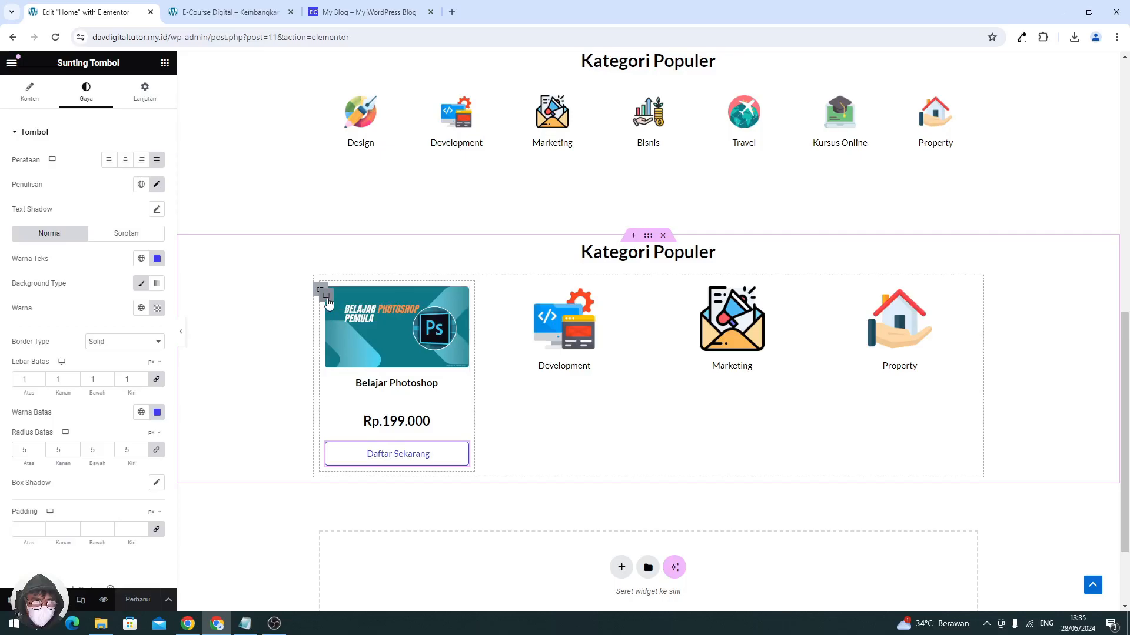
- Add a box shadow of rgba(0, 0, 0, 0.17) with blur 23 to the Belajar Photoshop card container, update, and reload the live page
click(326, 301)
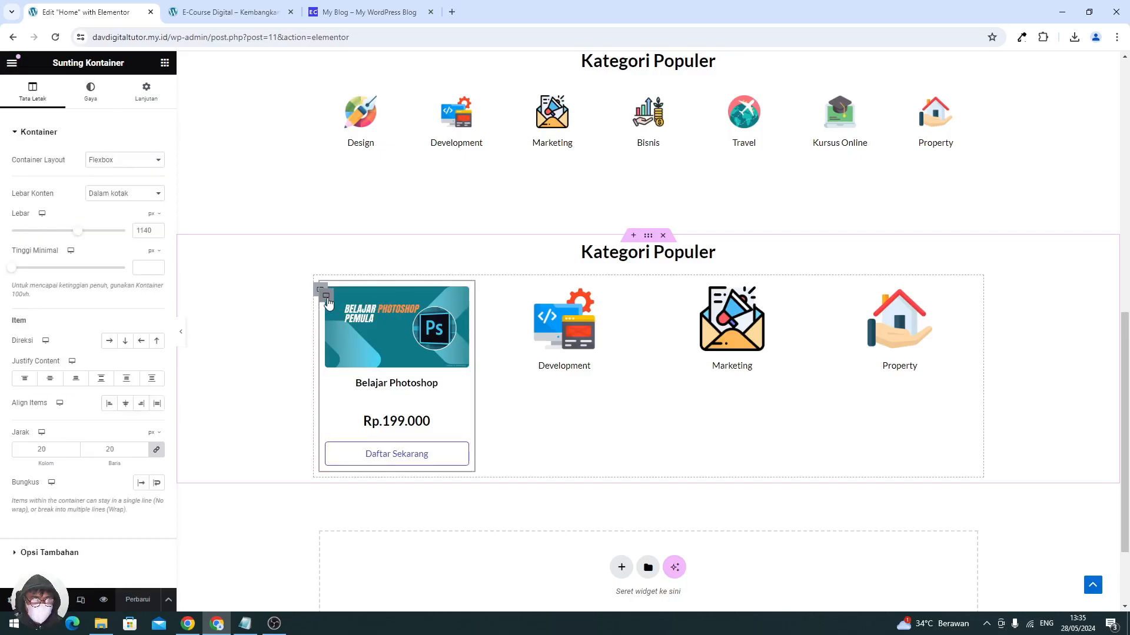
click(89, 94)
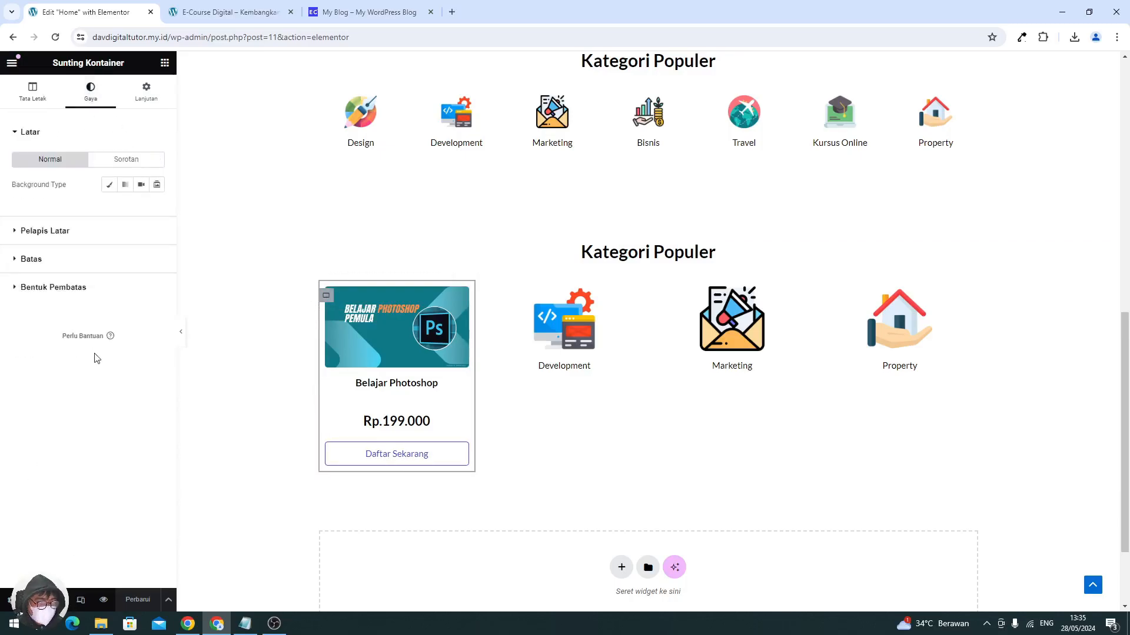
click(59, 259)
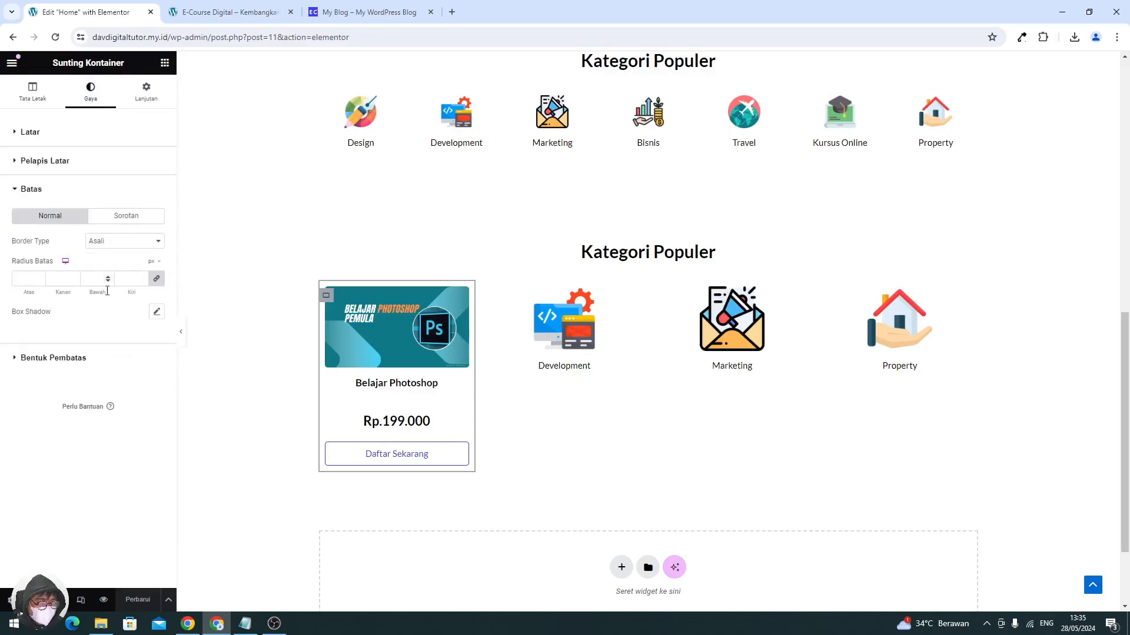
click(157, 312)
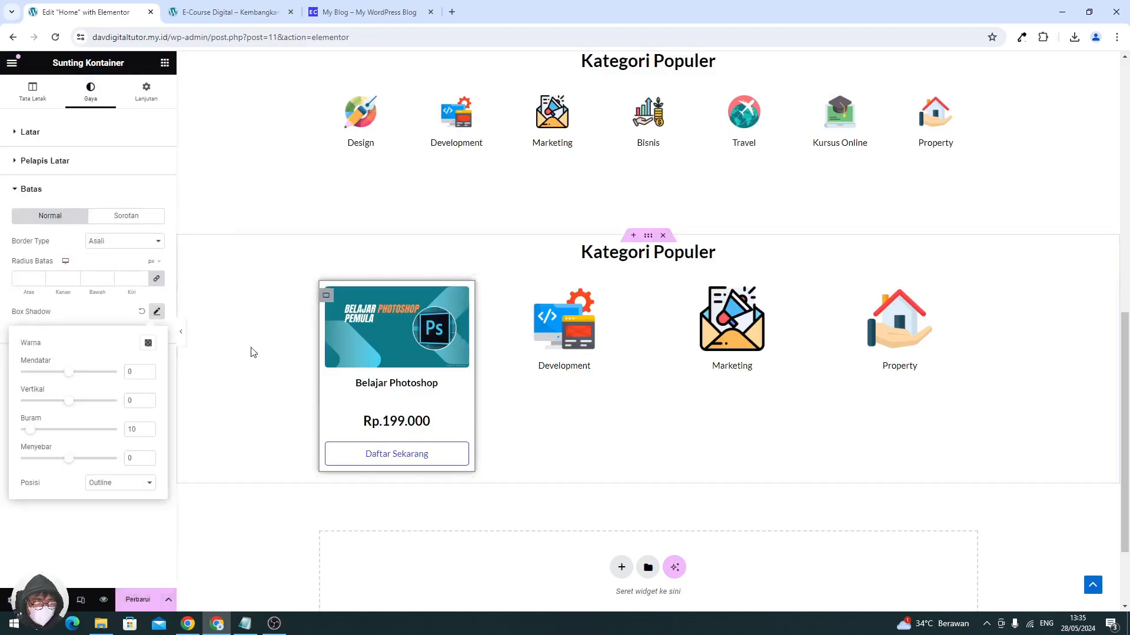
click(147, 343)
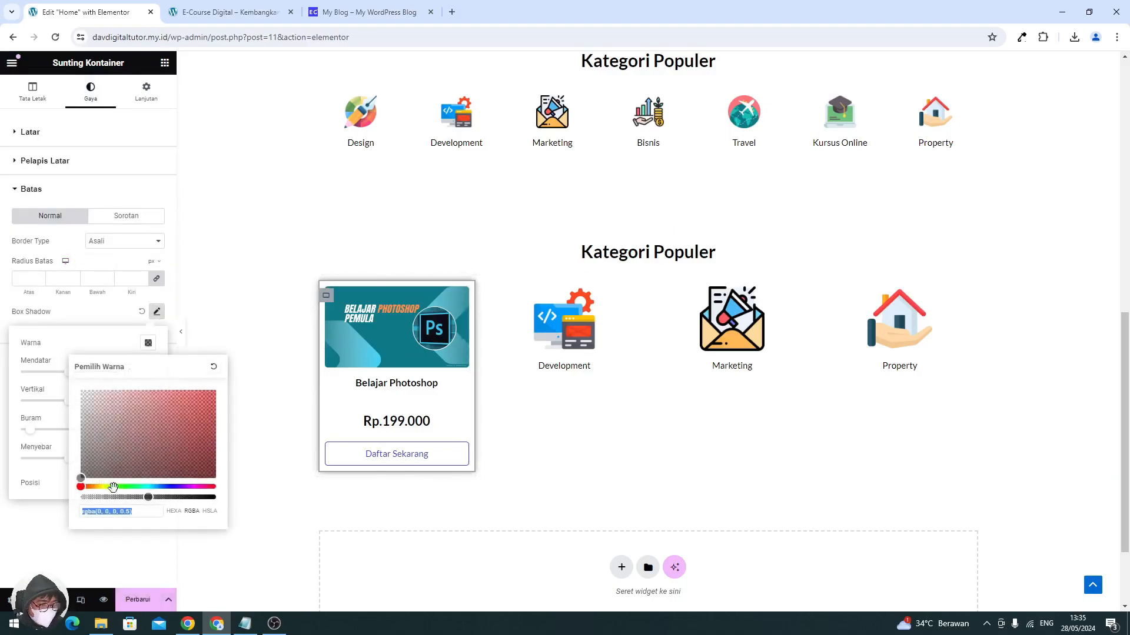
click(103, 497)
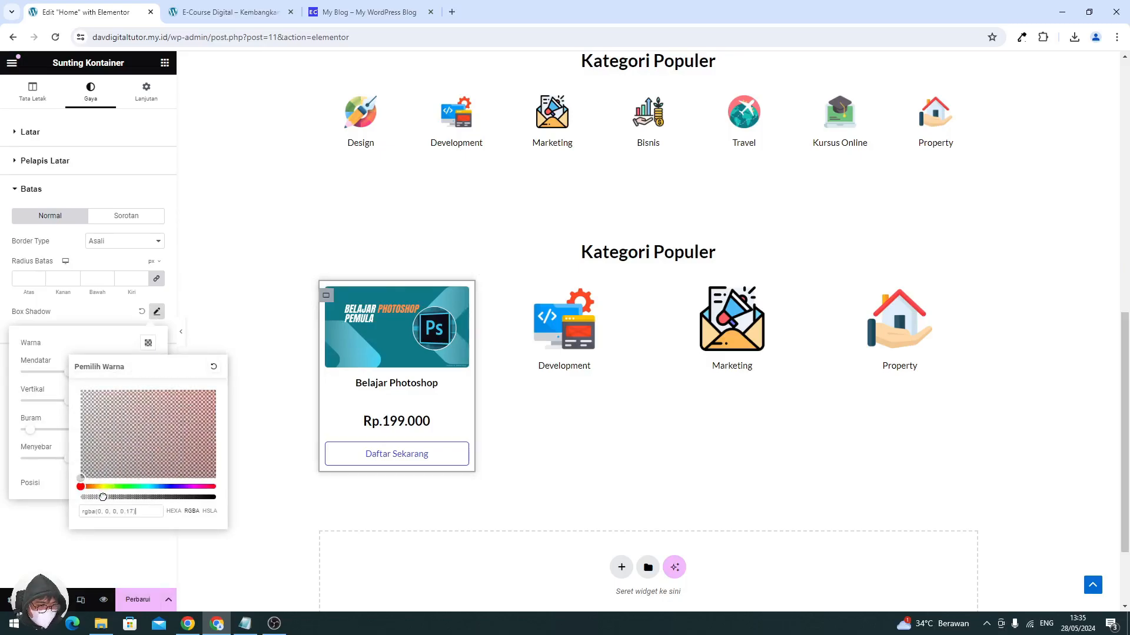
click(103, 353)
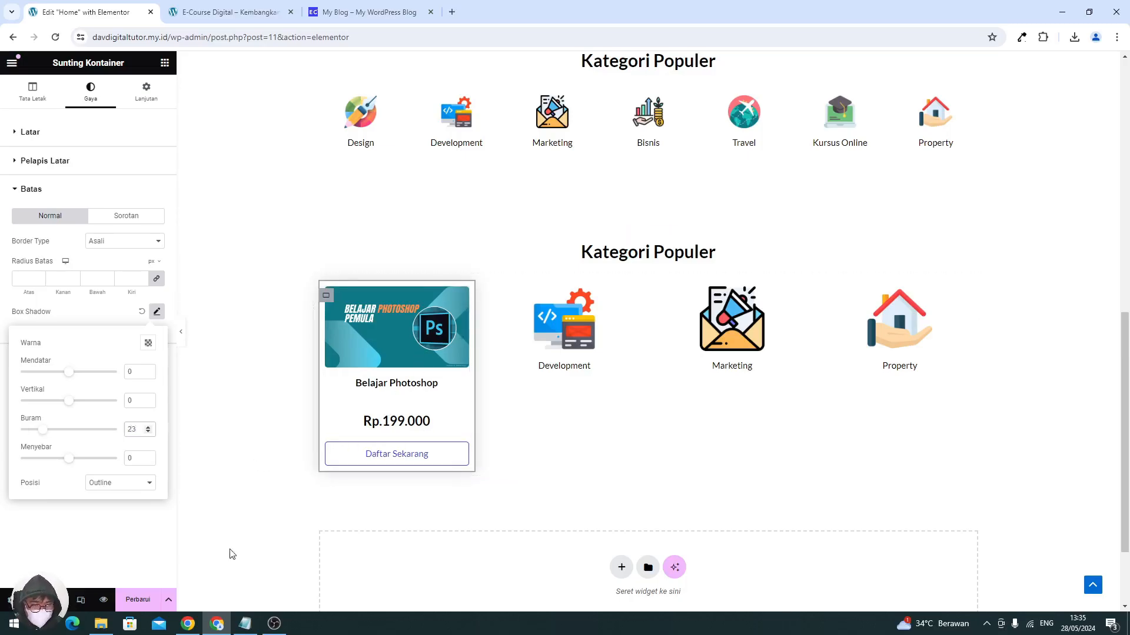
click(152, 600)
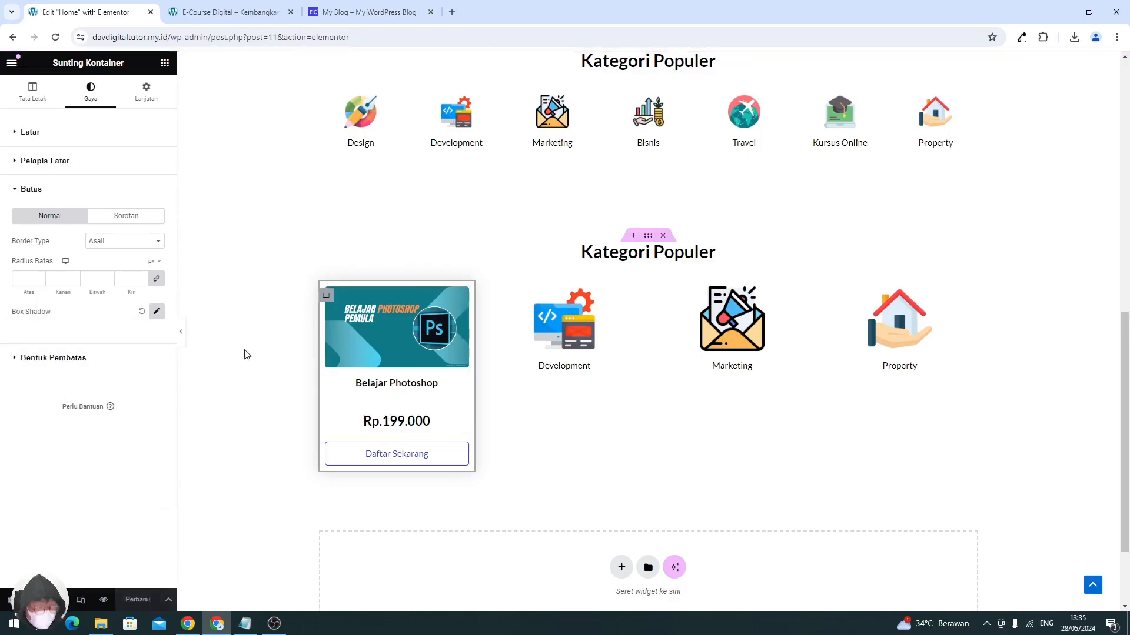
click(211, 13)
click(56, 37)
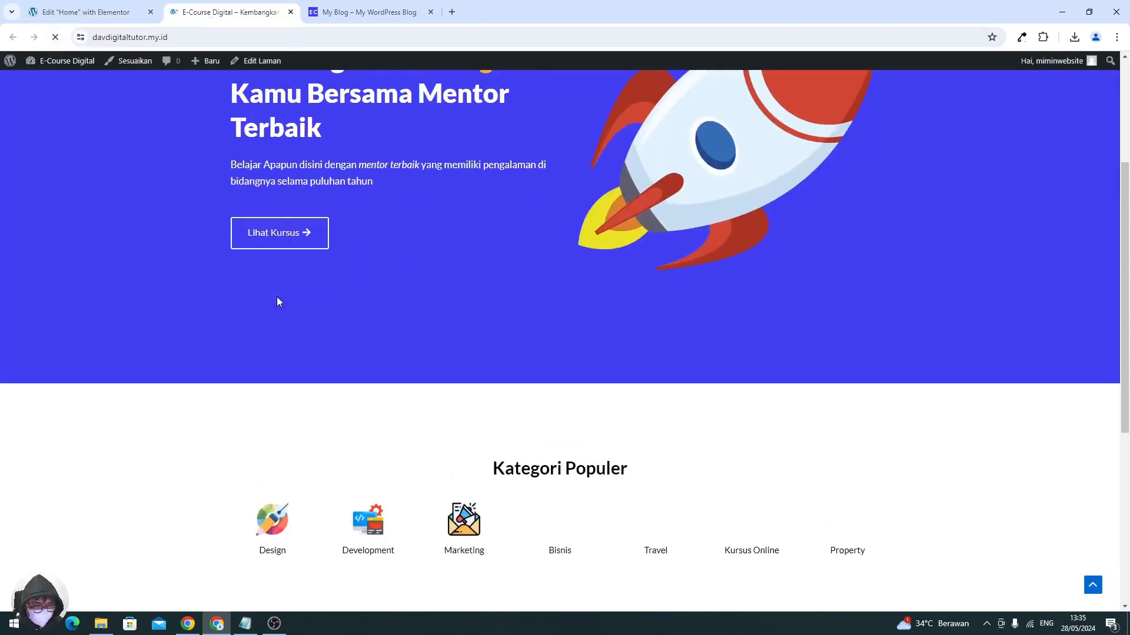
scroll(277, 302, down, 10)
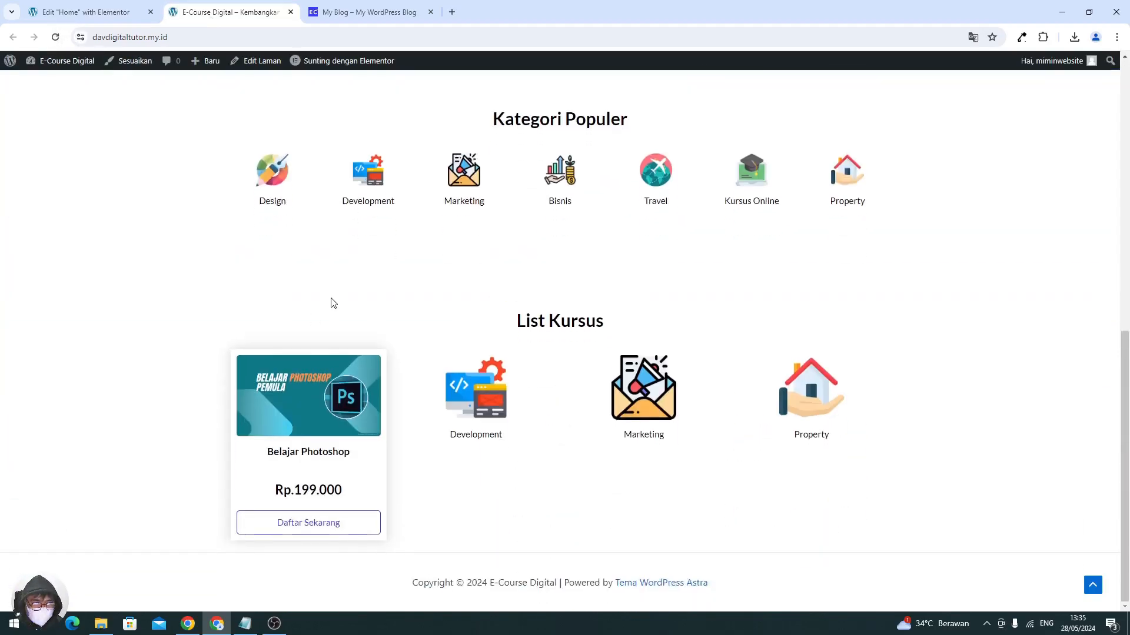
- Add a hover box shadow with blur 10 to the Belajar Photoshop card container, update the page and reload the live site
click(360, 12)
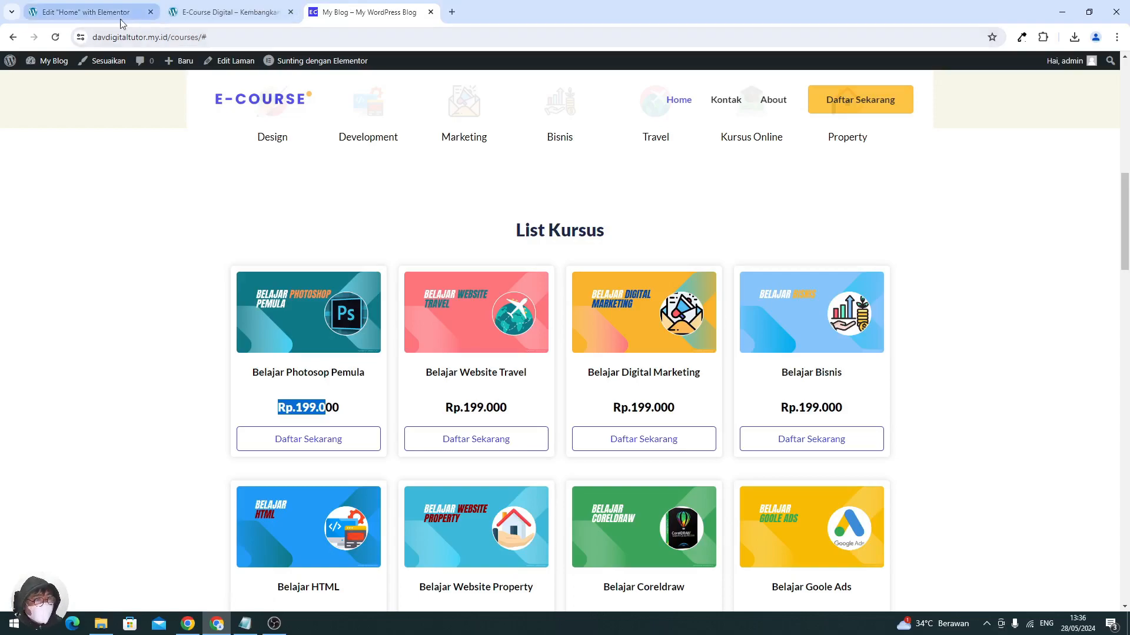
click(94, 12)
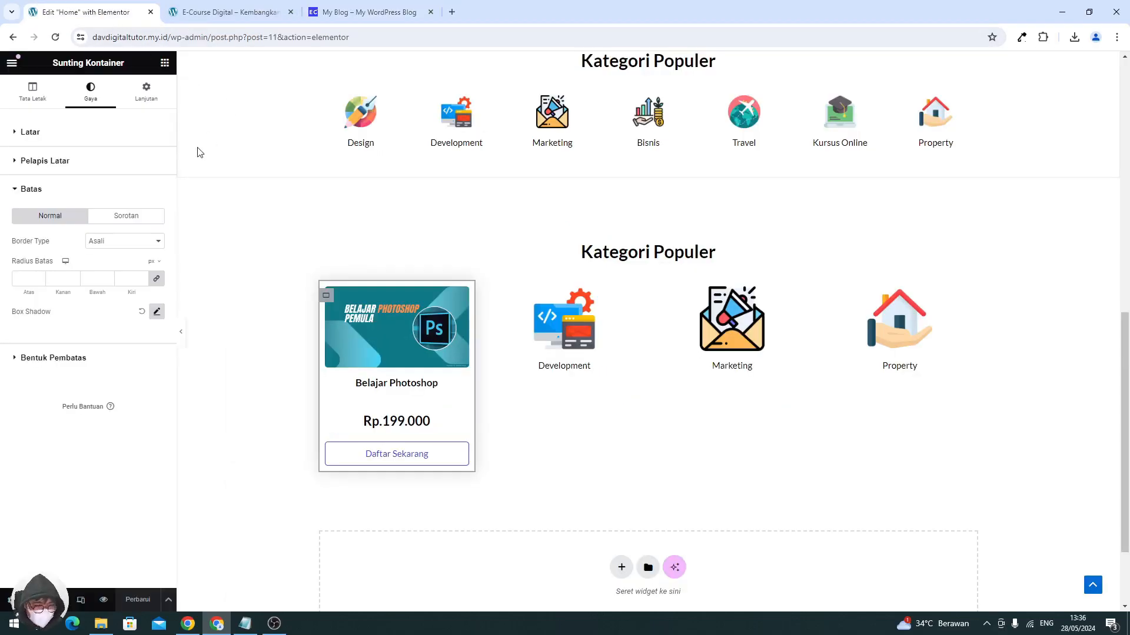
click(137, 216)
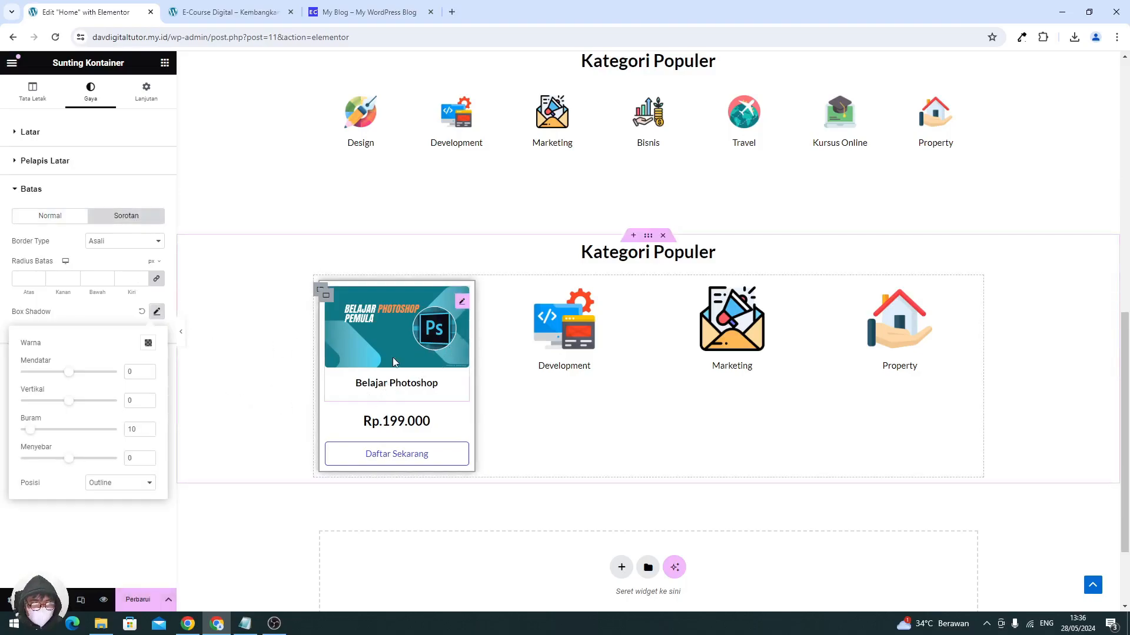
click(154, 600)
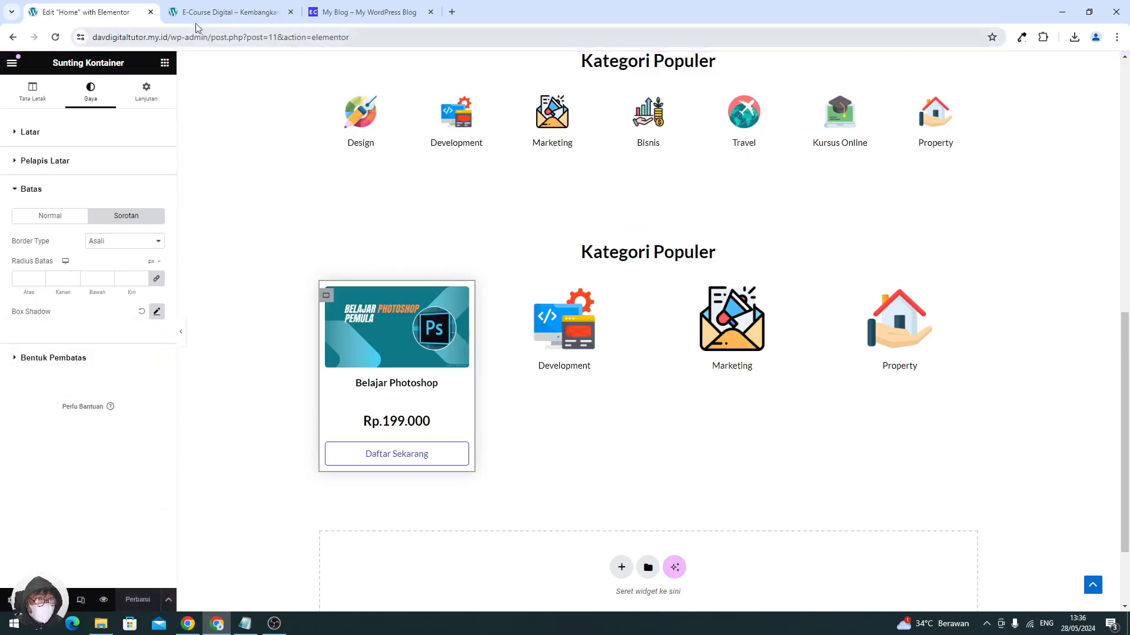
click(227, 12)
click(52, 45)
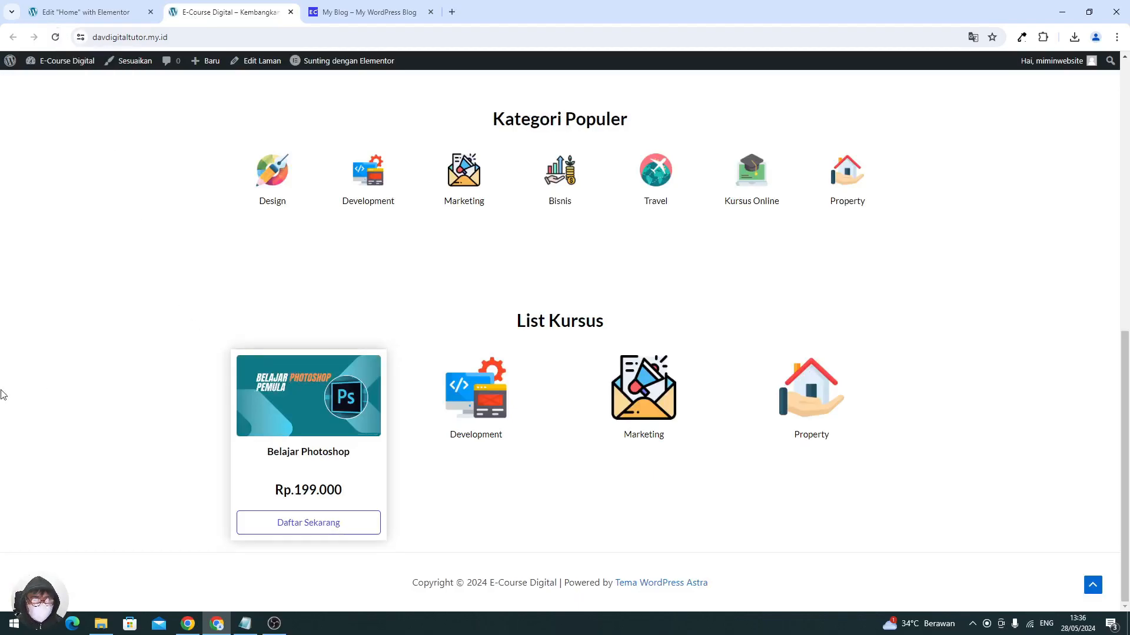
- Set the card container's normal border radius to 5 px on all corners, update the page and reload the live site
click(63, 18)
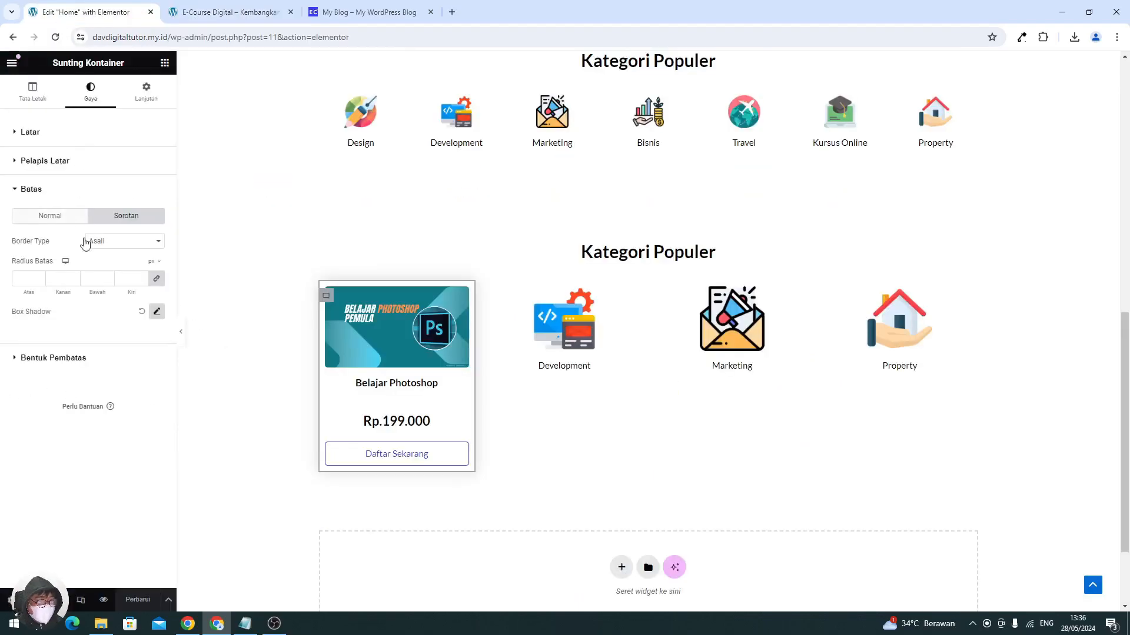
click(46, 219)
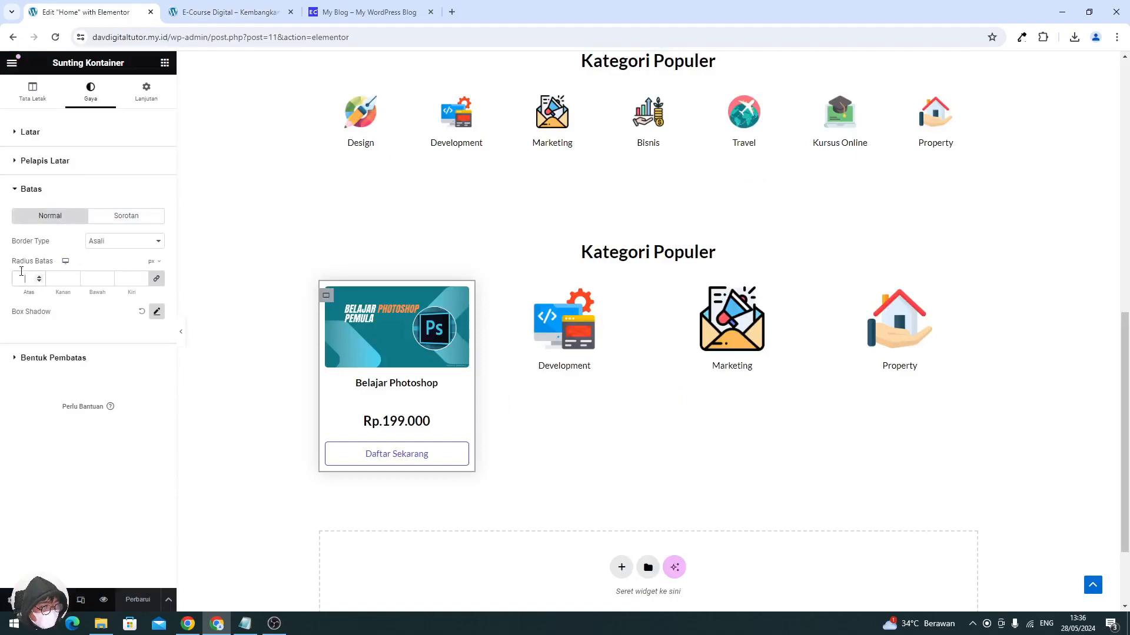
click(17, 275)
text(5)
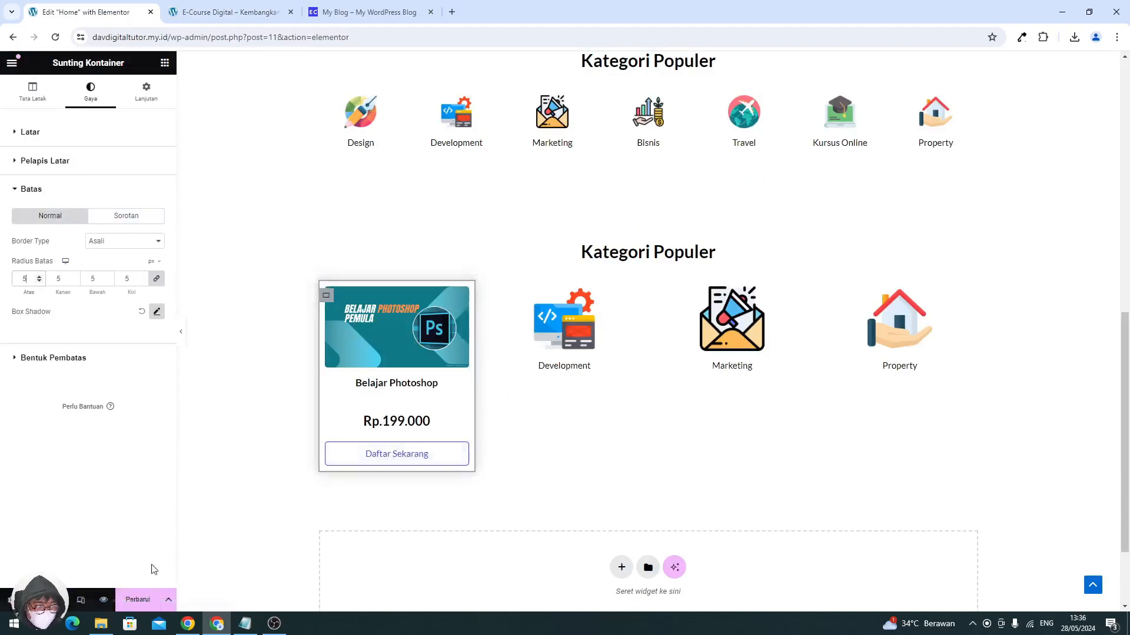
click(139, 601)
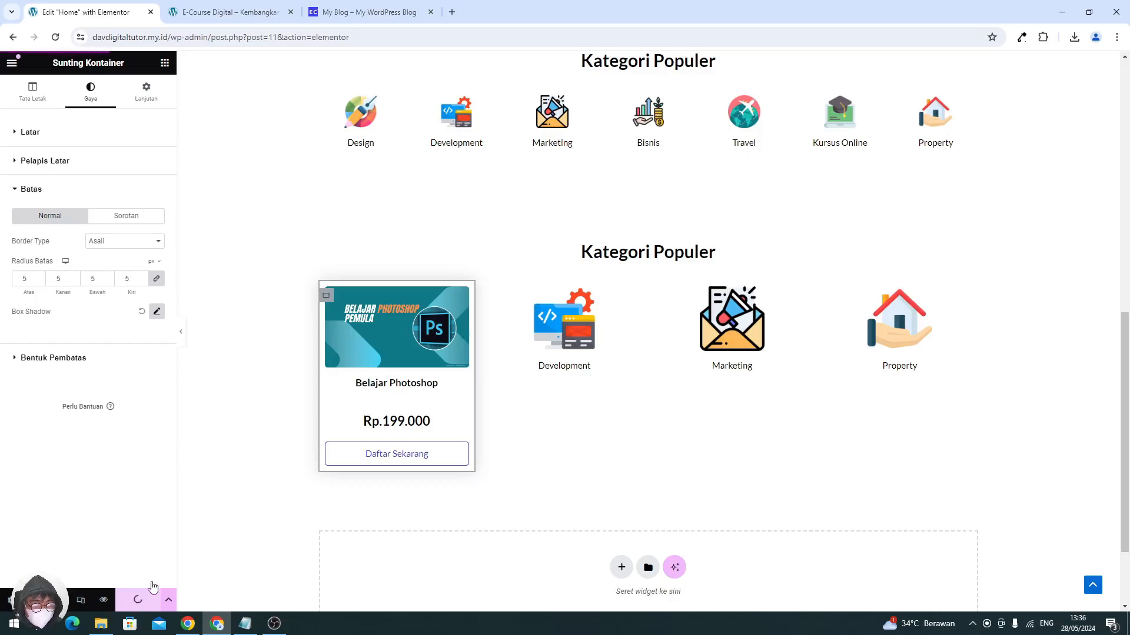
click(227, 13)
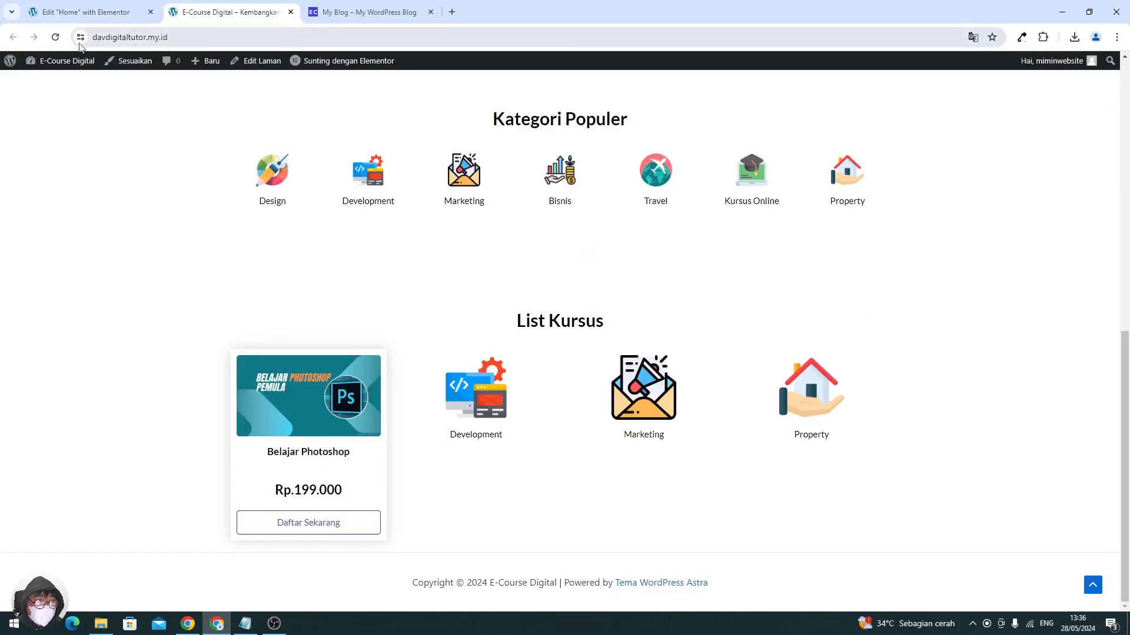
click(55, 38)
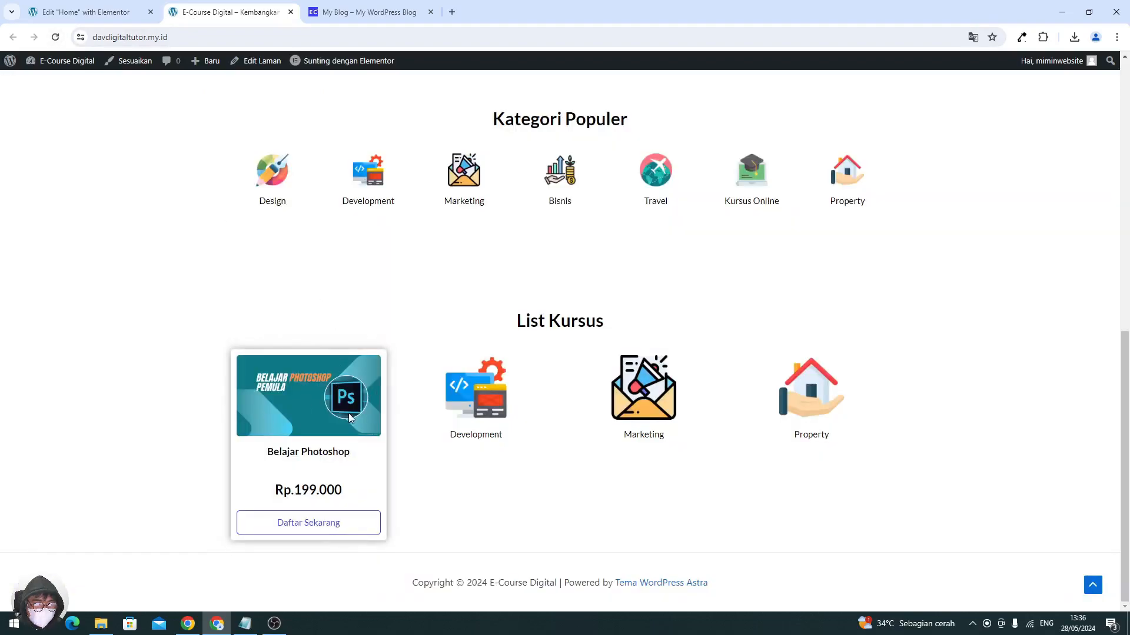
- Return to the Elementor editor and duplicate the Belajar Photoshop card container three times to make four identical course cards
click(63, 18)
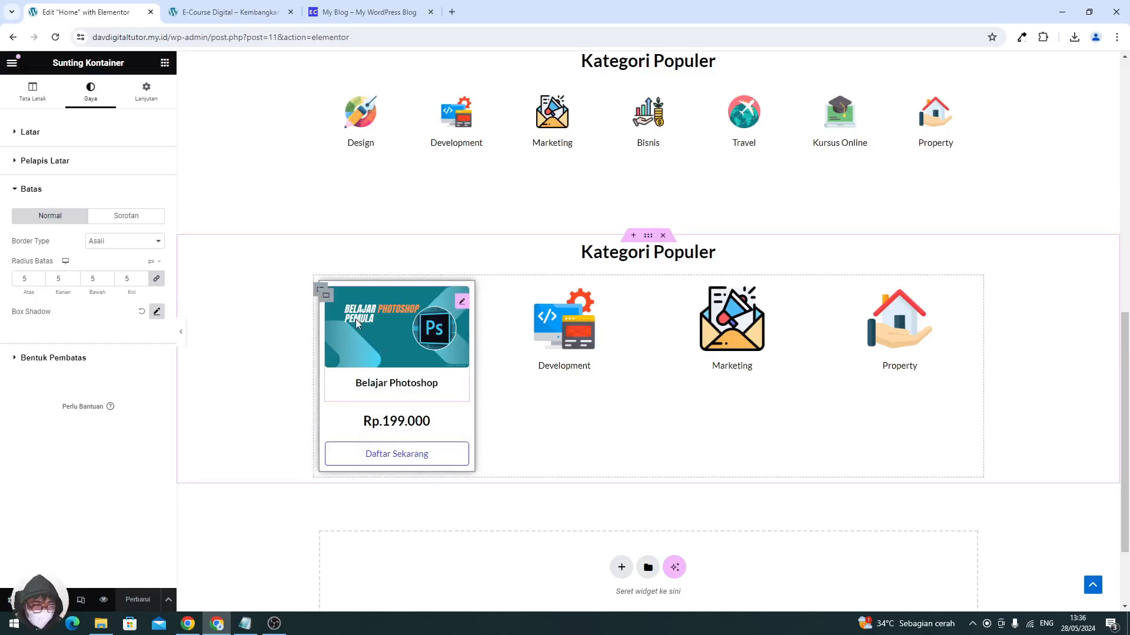
right_click(328, 299)
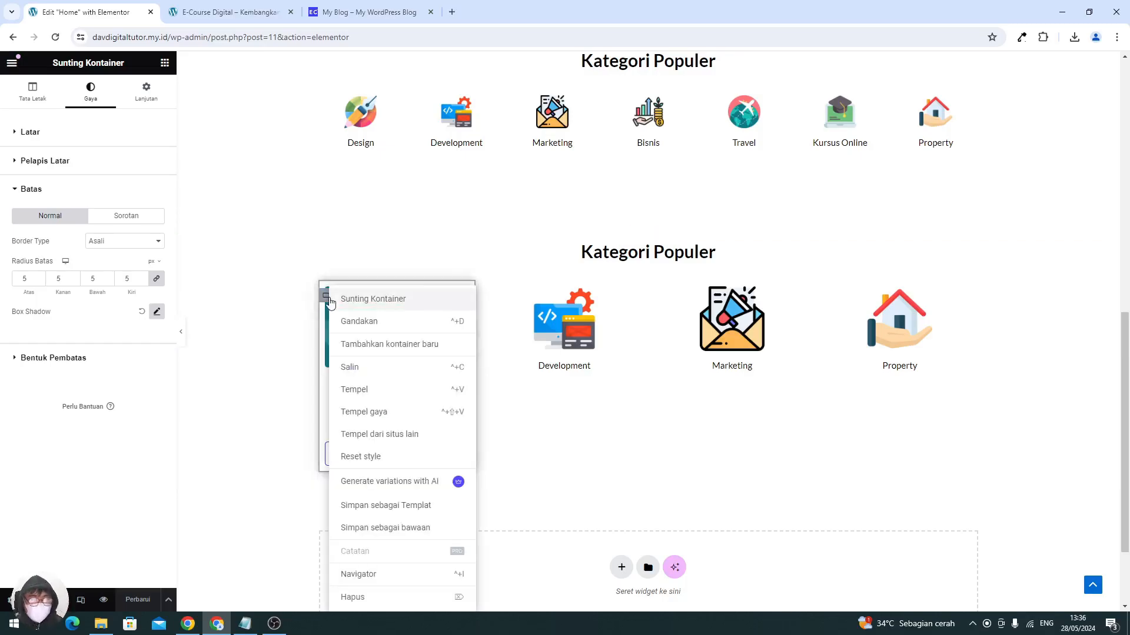
click(350, 323)
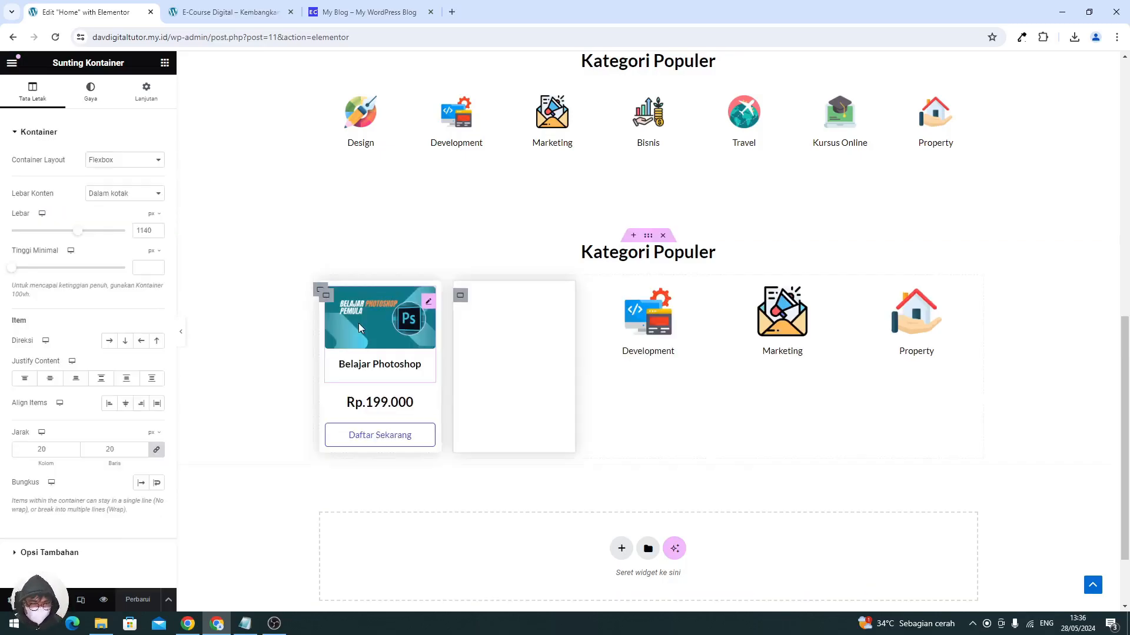
right_click(461, 297)
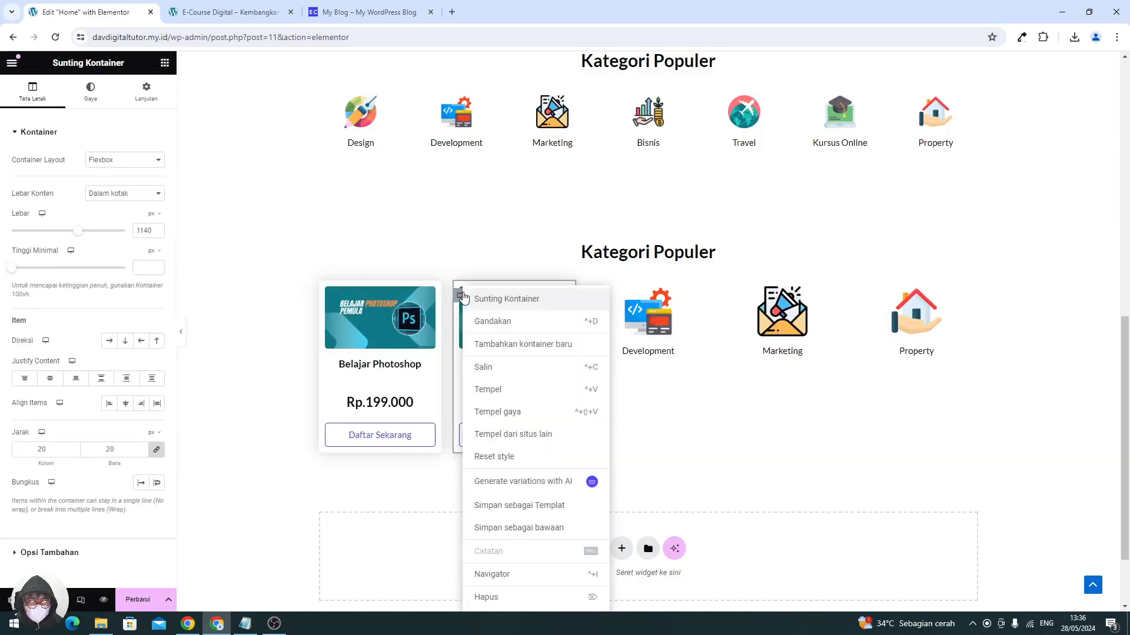
click(552, 304)
right_click(551, 303)
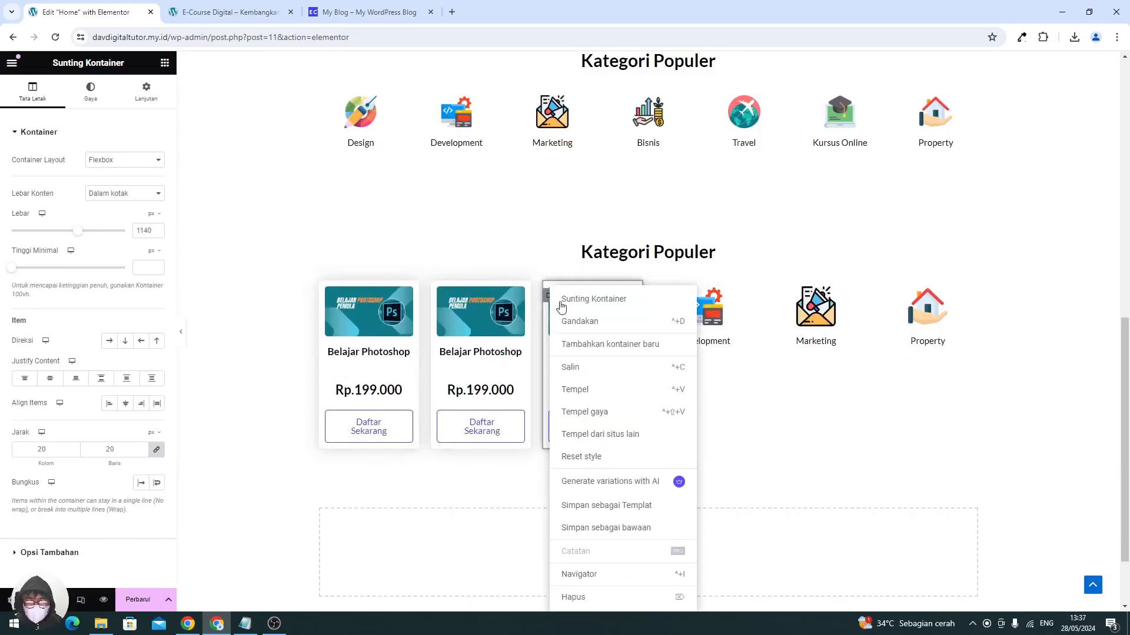
click(546, 322)
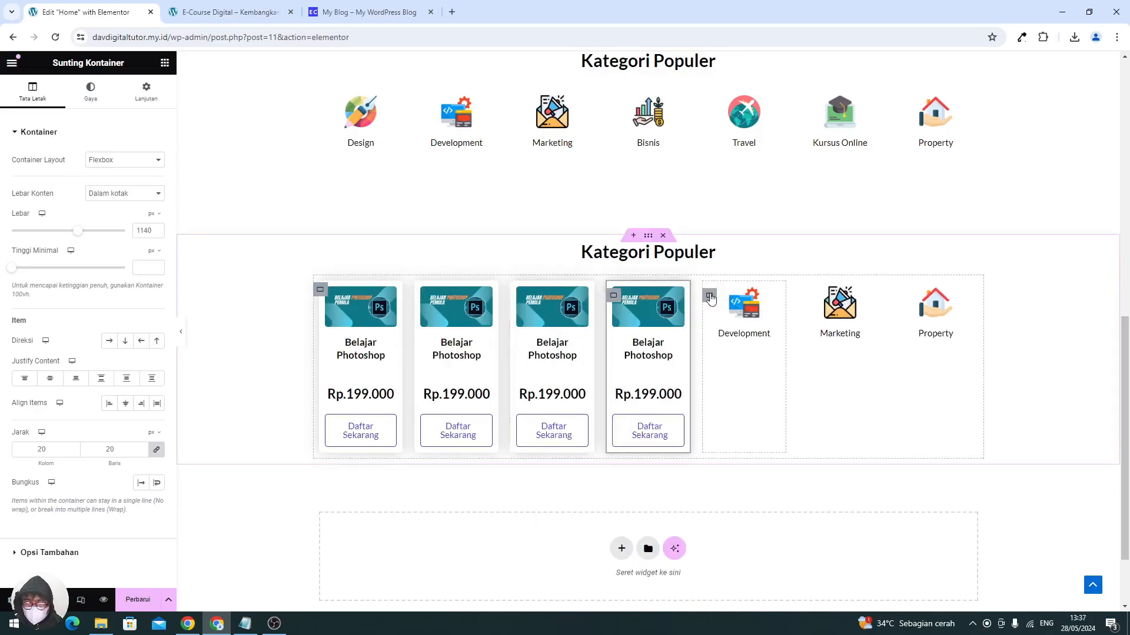
- Delete the leftover Development, Marketing and Property containers beside the four course cards
right_click(742, 516)
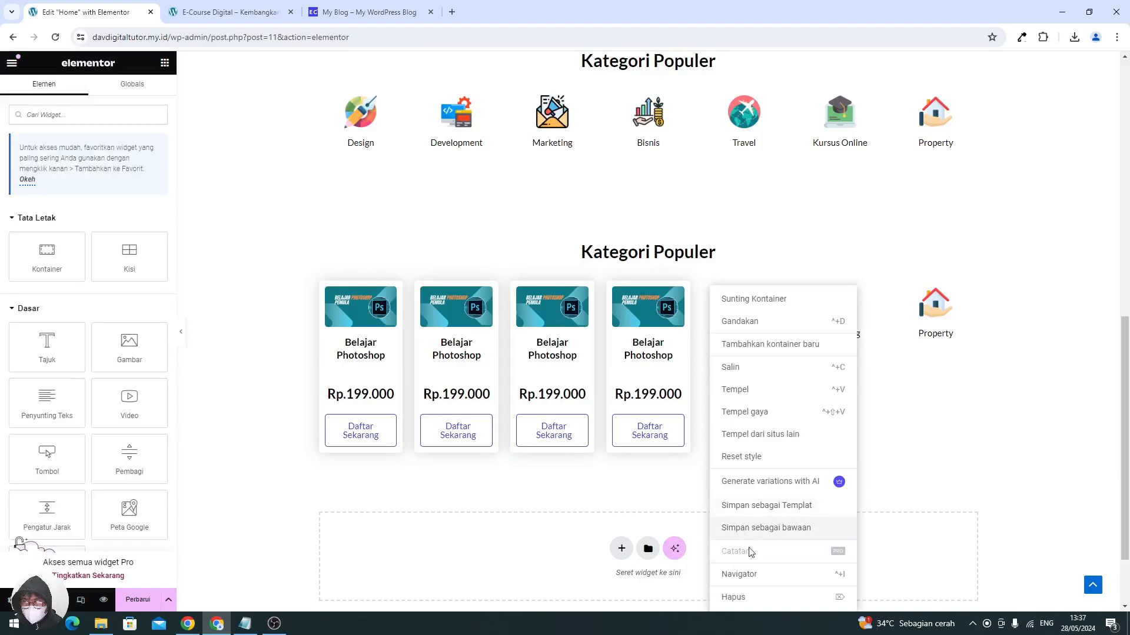
click(751, 597)
right_click(774, 302)
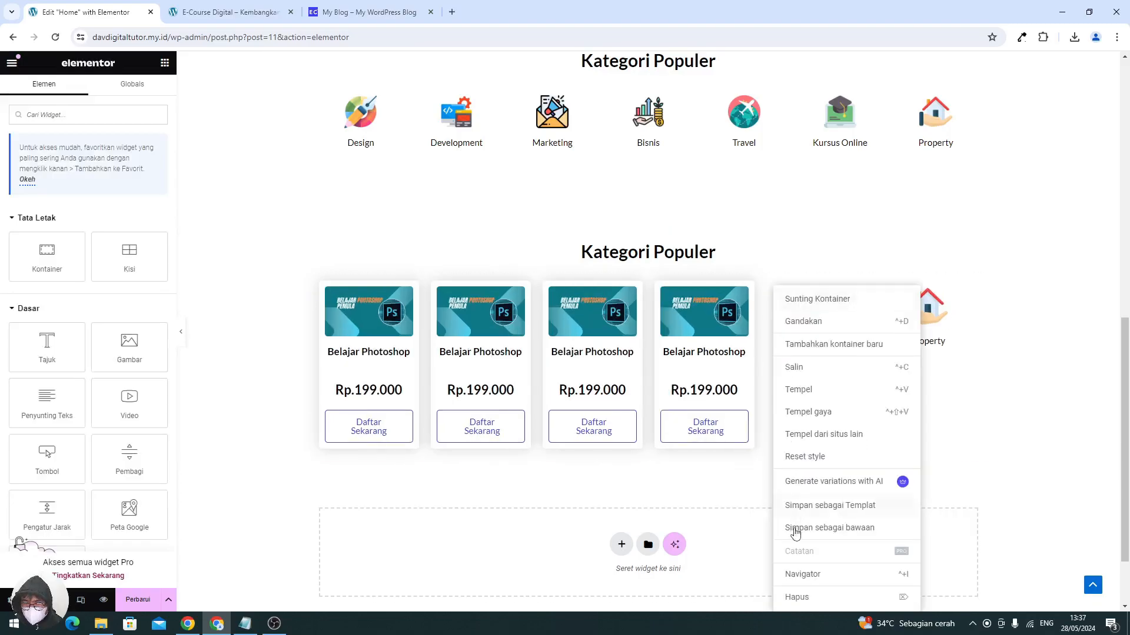
click(795, 596)
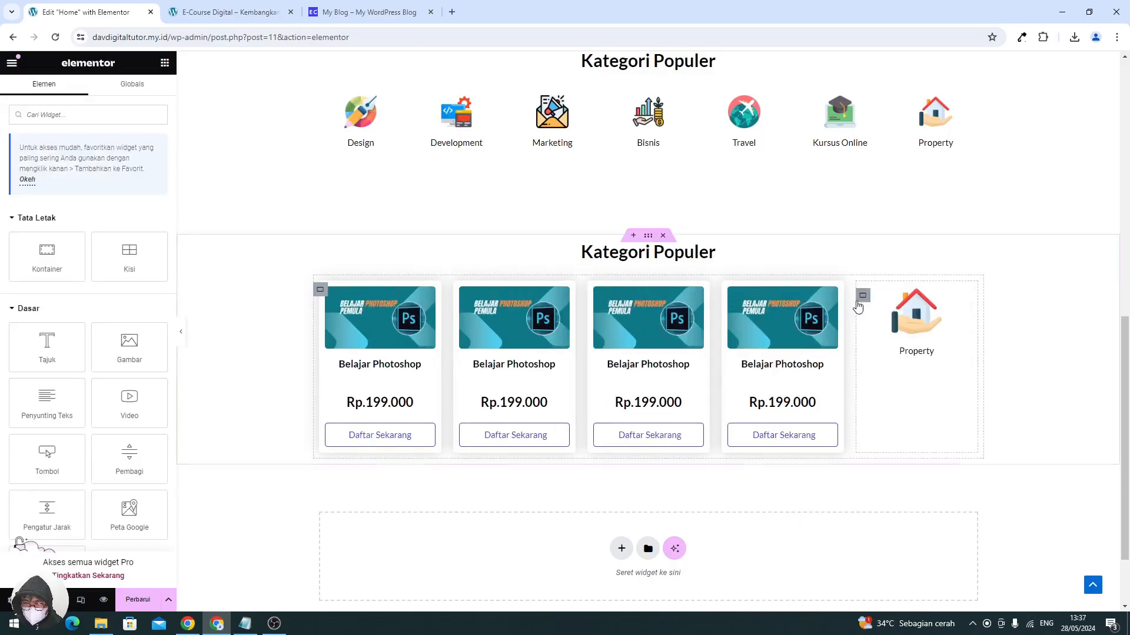
right_click(859, 290)
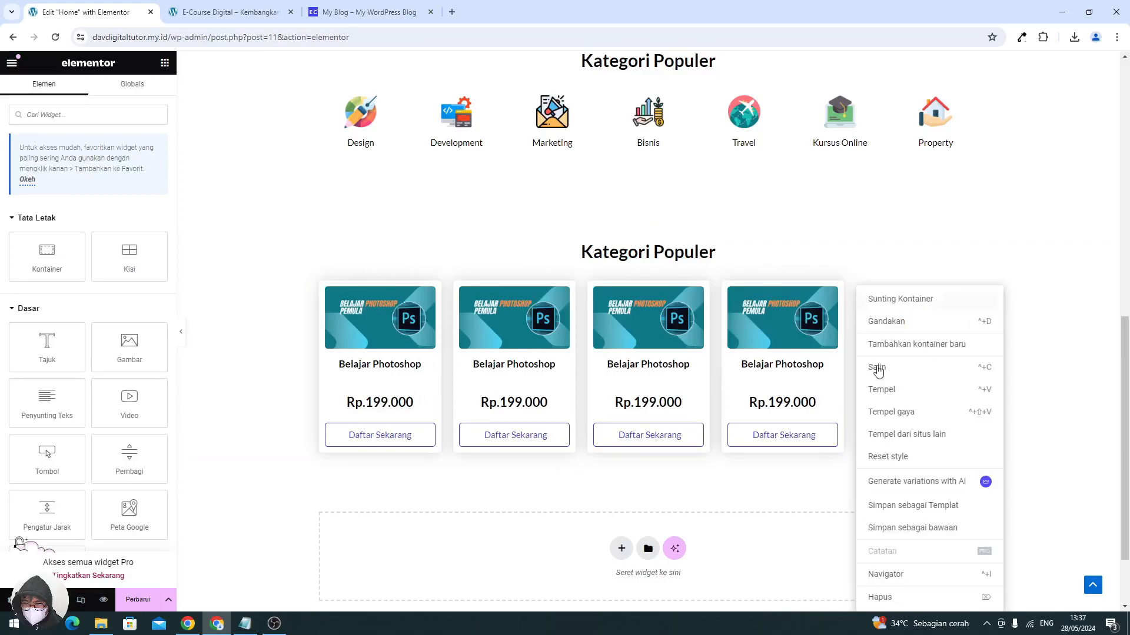
click(887, 596)
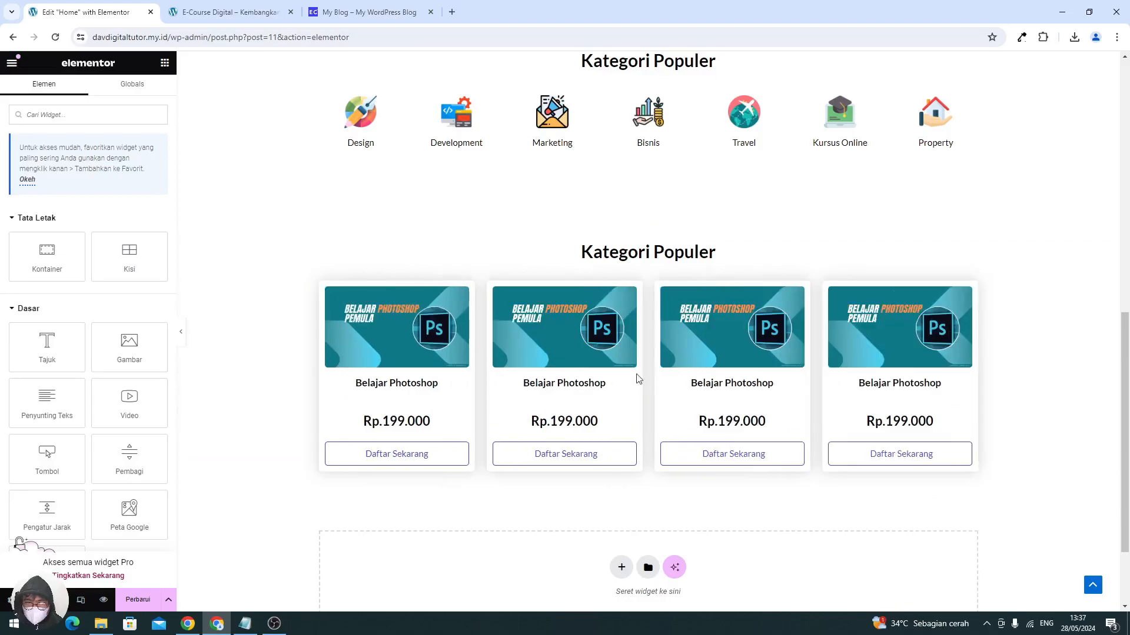
- Replace the second course card's image with the pink Belajar Website Travel banner from the media library
click(569, 318)
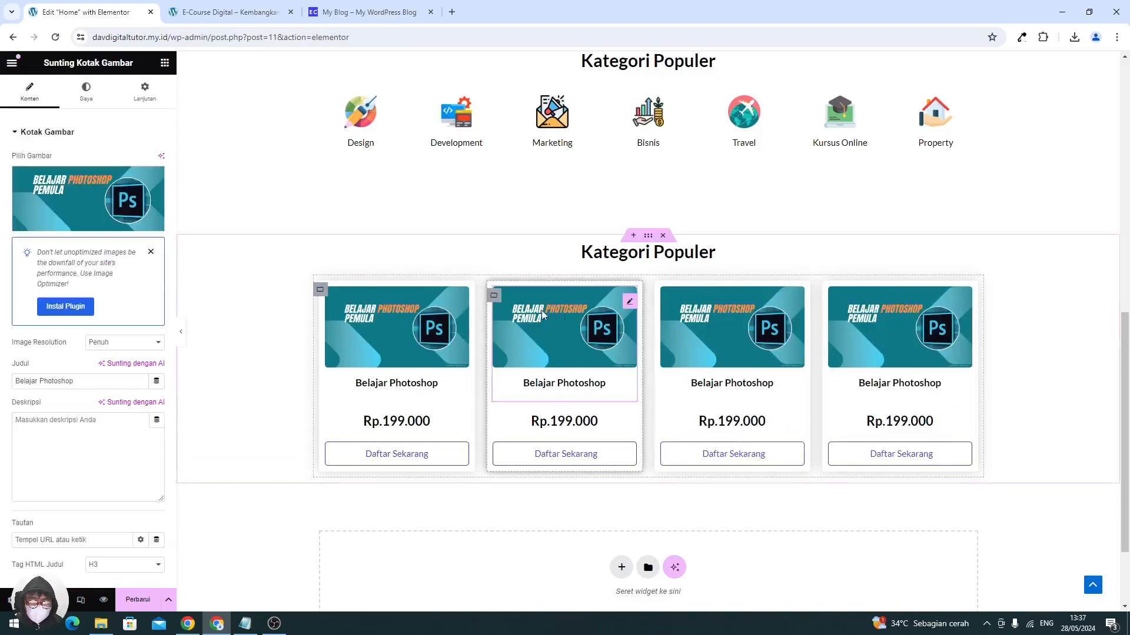
click(69, 202)
click(268, 624)
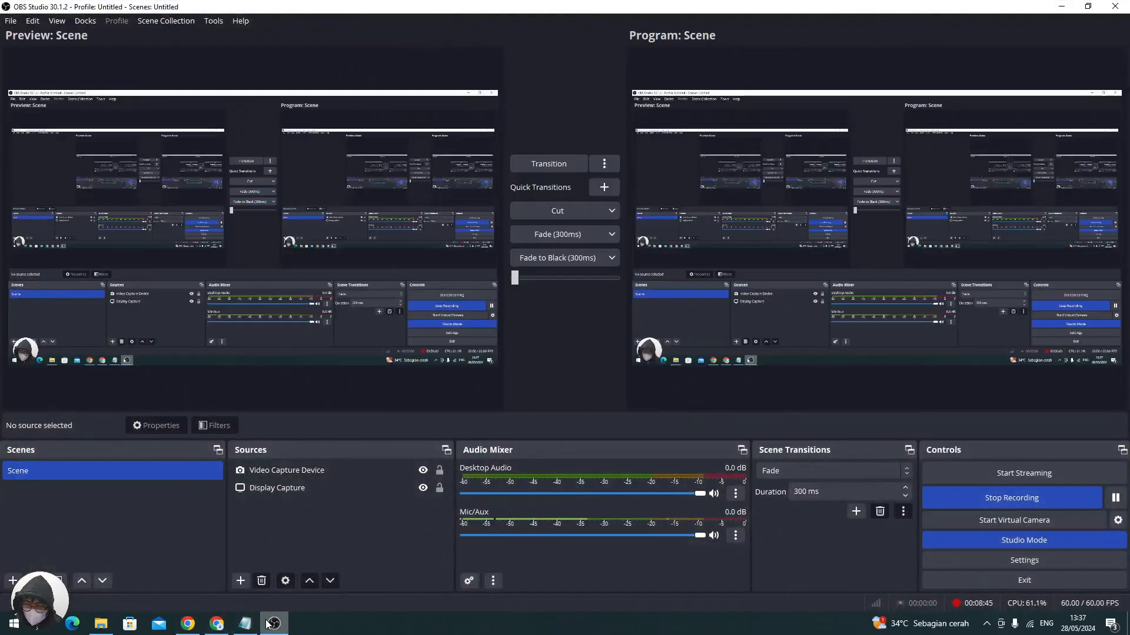
click(267, 624)
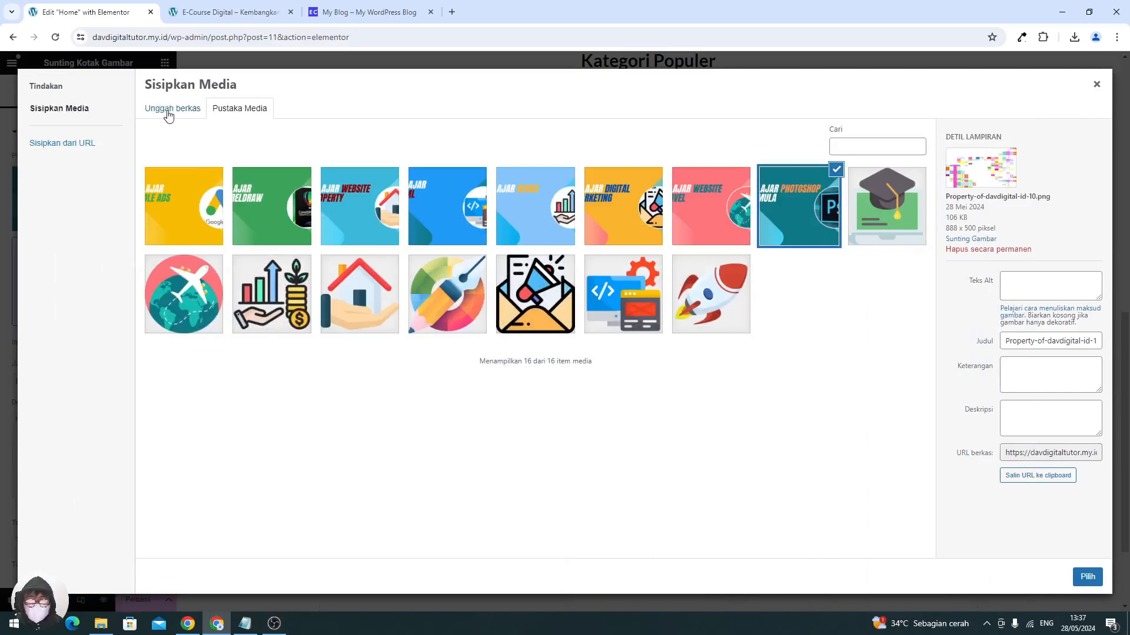
click(703, 208)
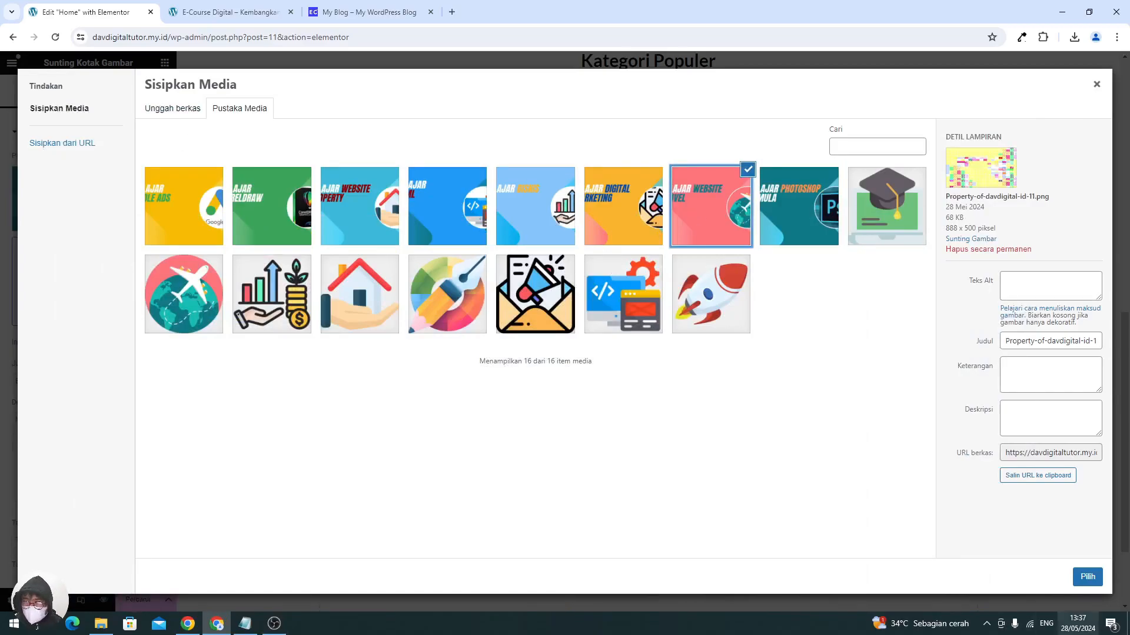
click(1087, 577)
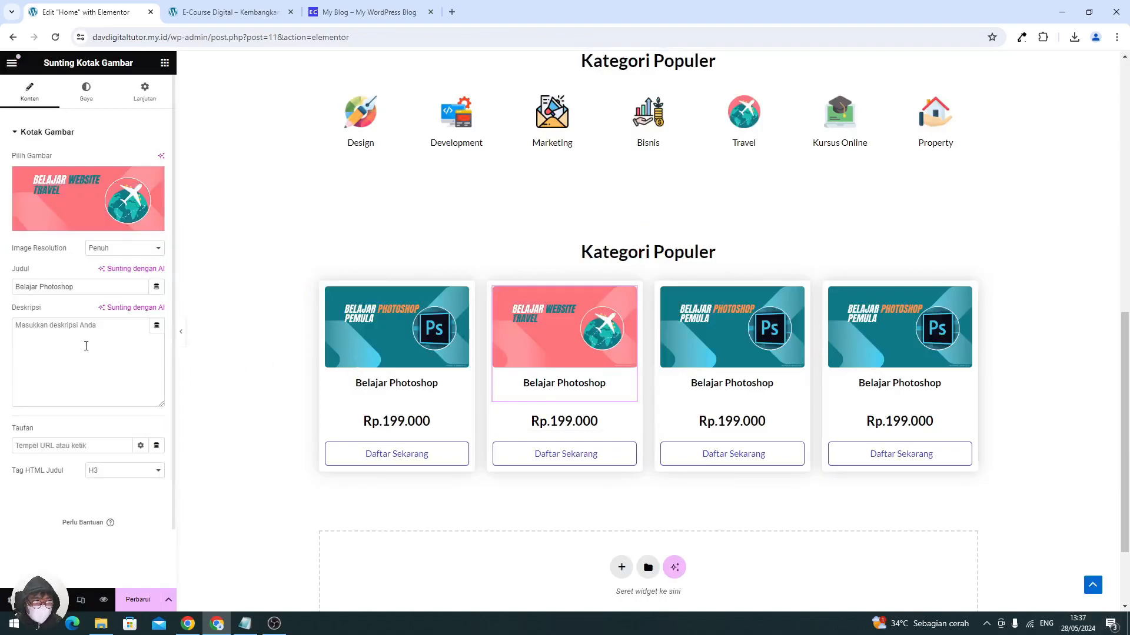
- Set the second course card's title to "Belajar Website Travel"
triple_click(70, 290)
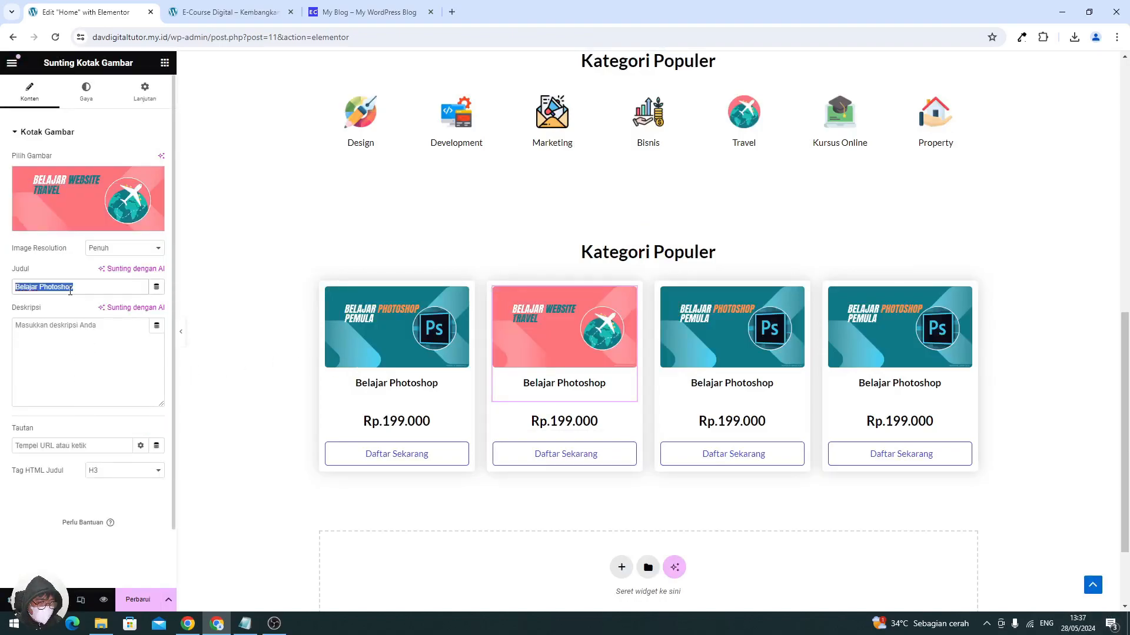
text(Belajar Website)
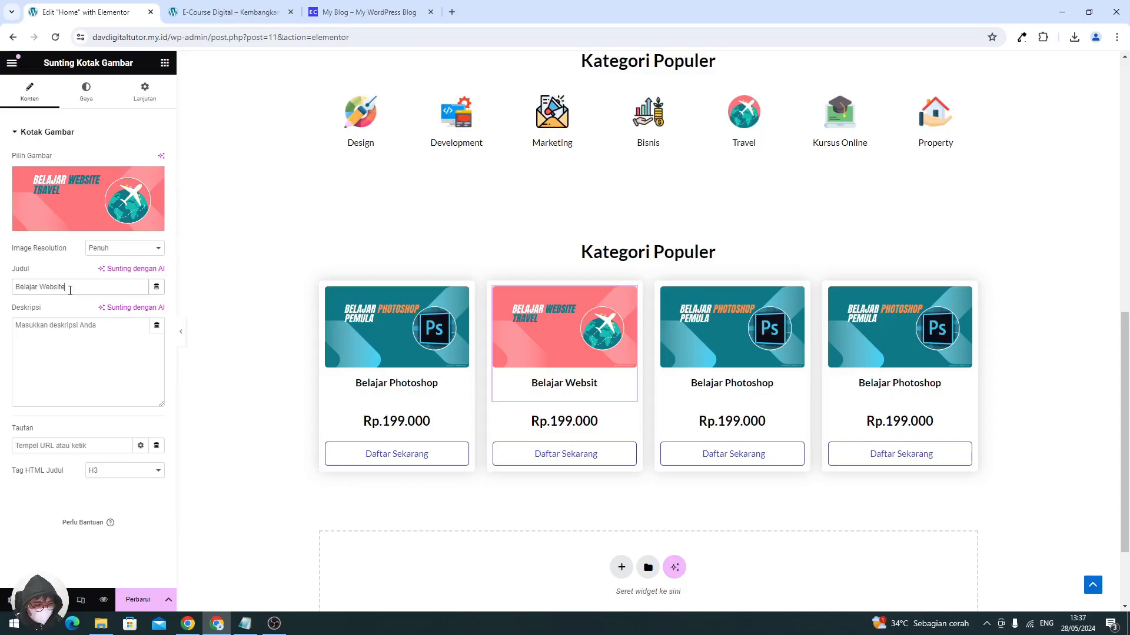
text(Travel)
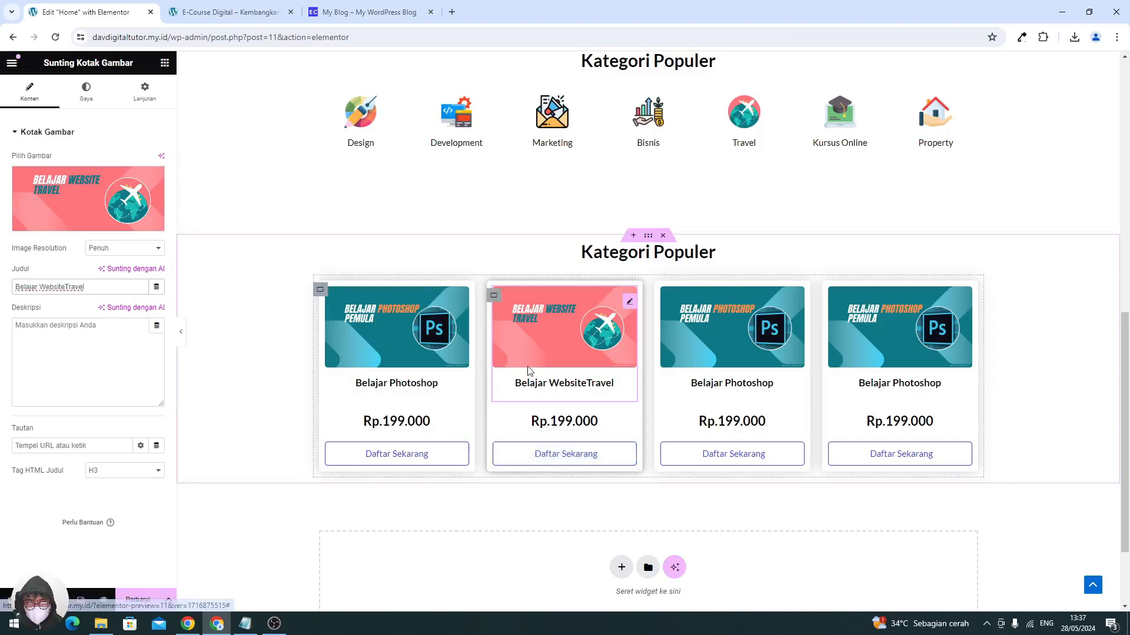
- Replace the third course card's image with the orange Belajar Digital Marketing banner from the media library
click(715, 367)
click(78, 203)
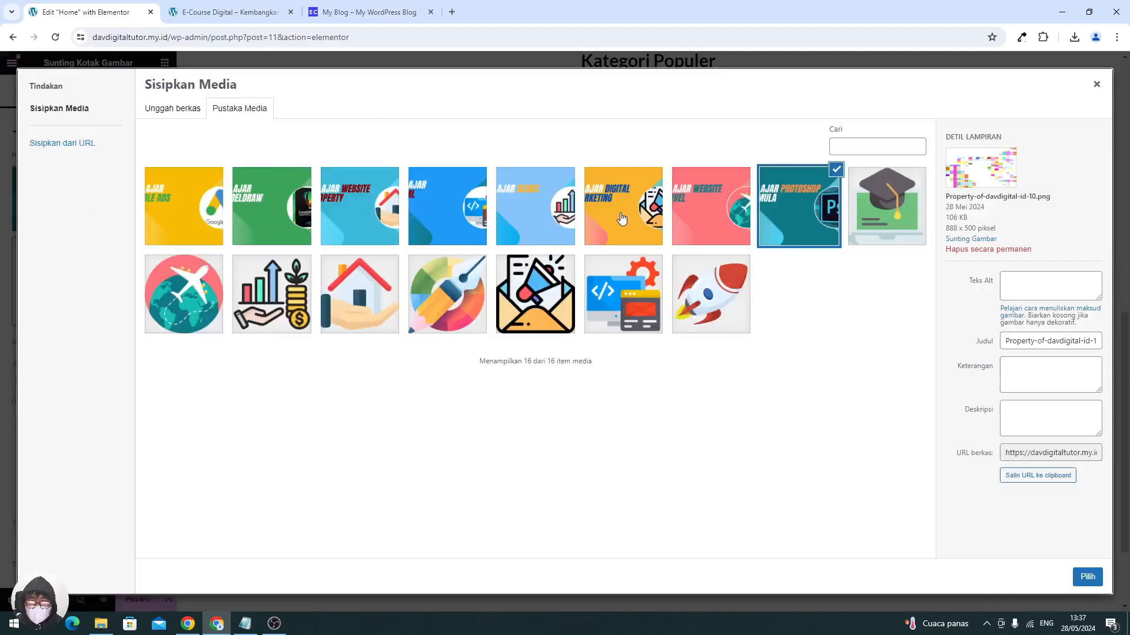
click(623, 217)
click(1087, 577)
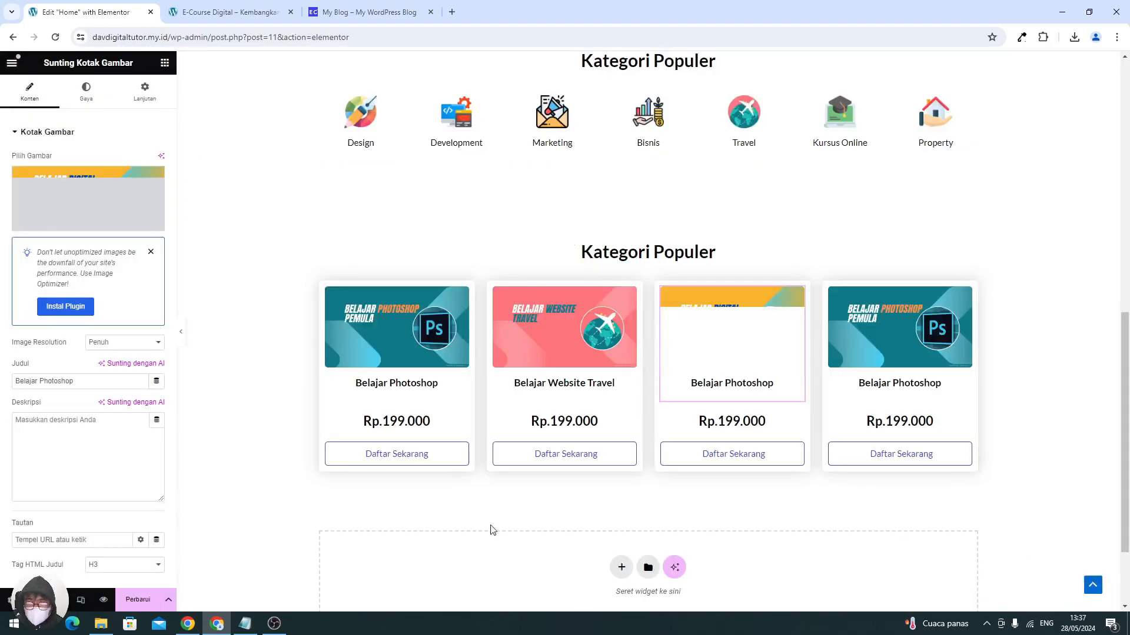
- Set the third course card's title to "Belajar Digital Marketing"
triple_click(63, 290)
text(B)
text(elajar Fd)
key(BackSpace)
key(BackSpace)
text(Digital M)
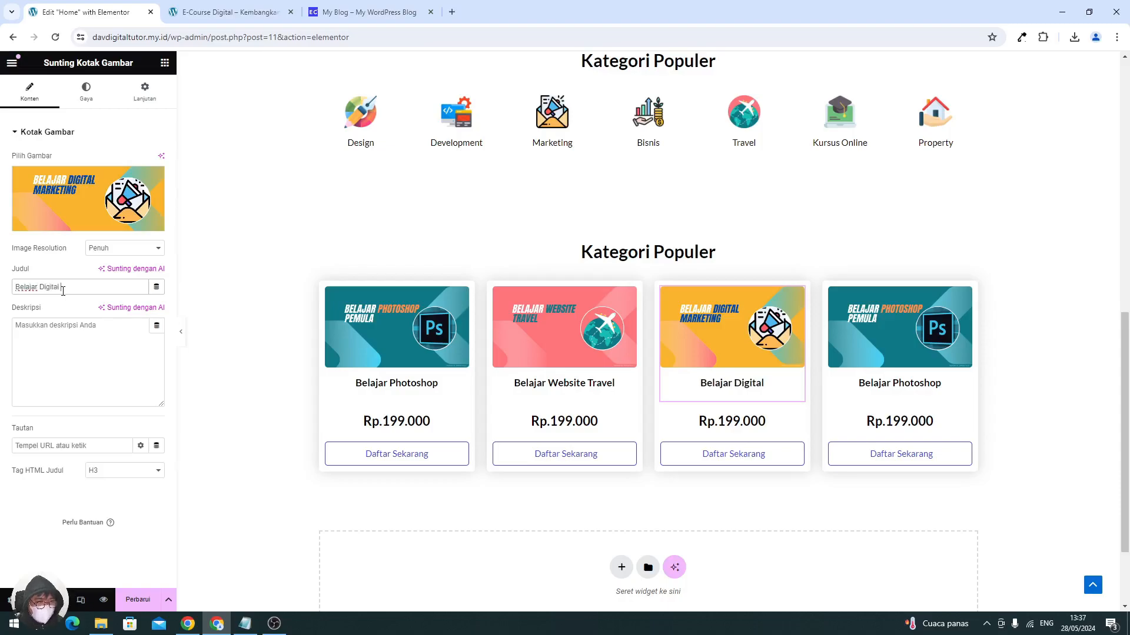
text(arketing)
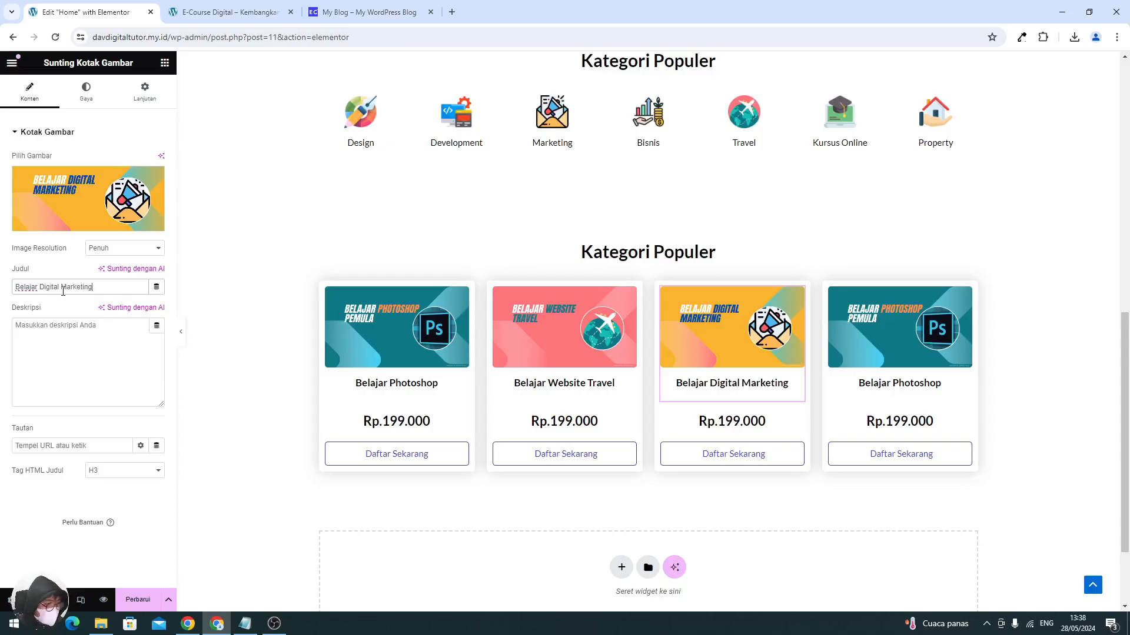
- Replace the fourth course card's image with the light blue Belajar Bisnis banner from the media library
click(918, 348)
click(118, 200)
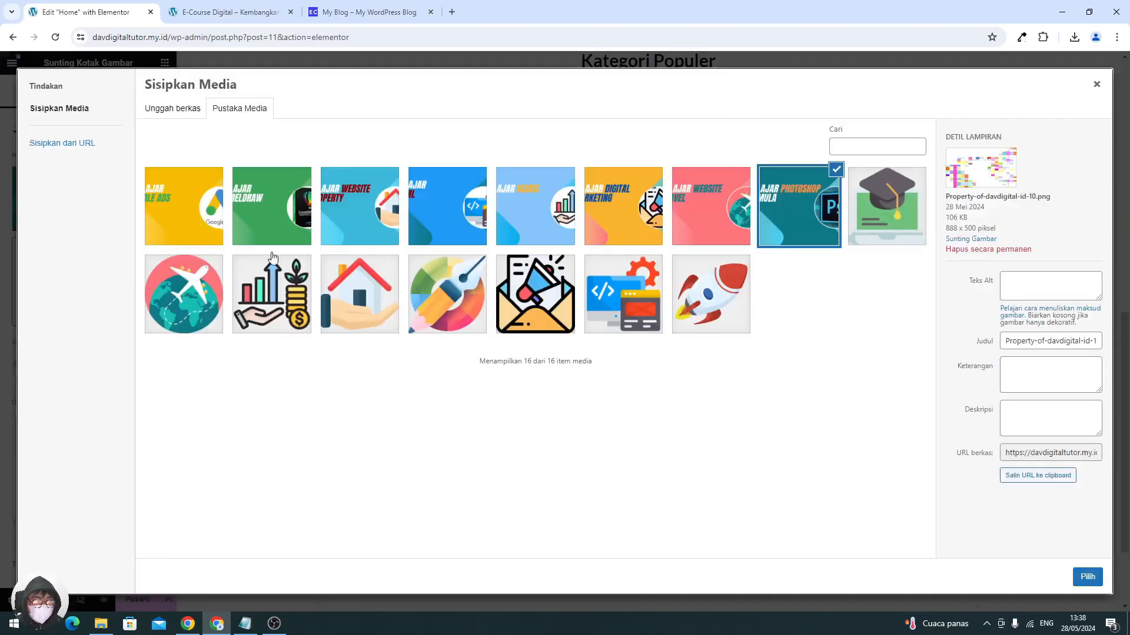
click(374, 218)
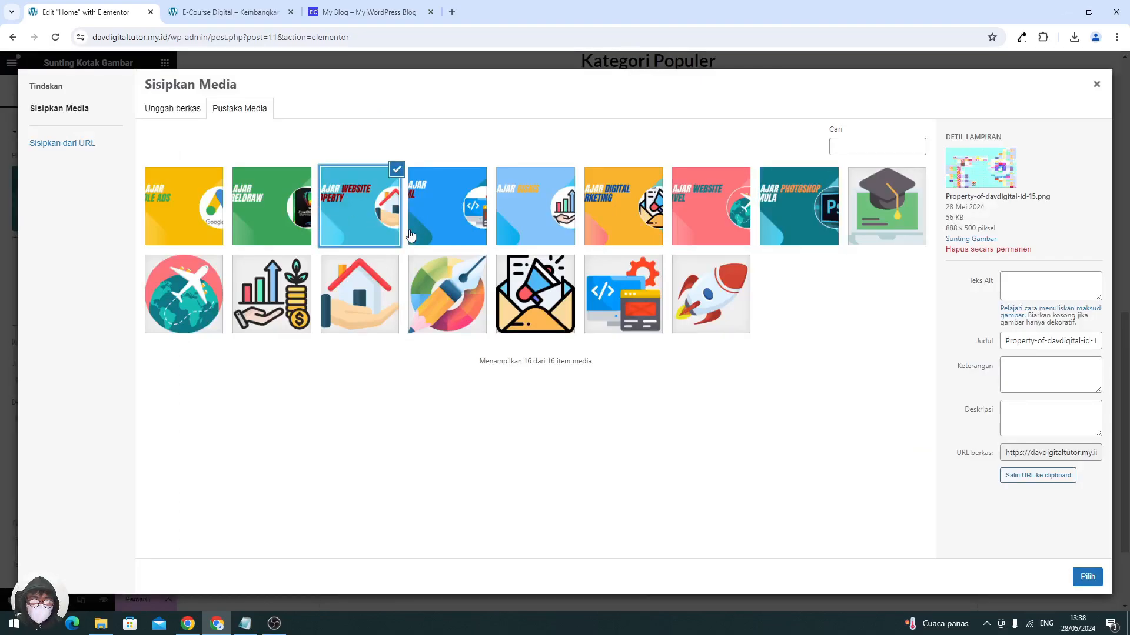
click(506, 217)
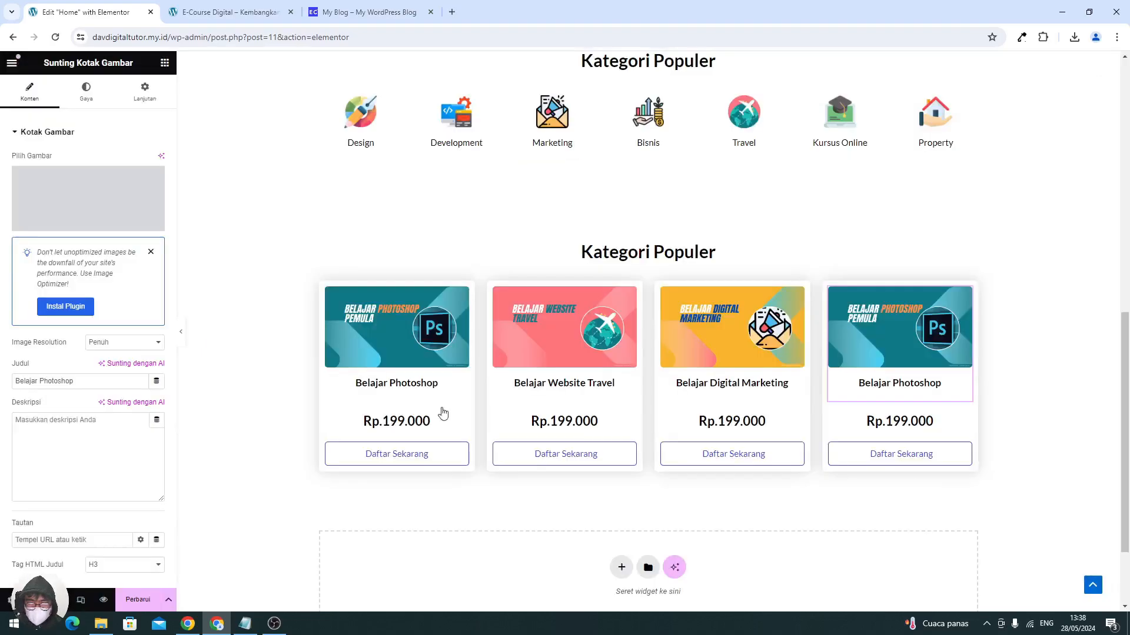
click(1087, 576)
- Set the fourth course card's title to "Belajar Bisnis"
triple_click(86, 289)
text(Belajar Bi)
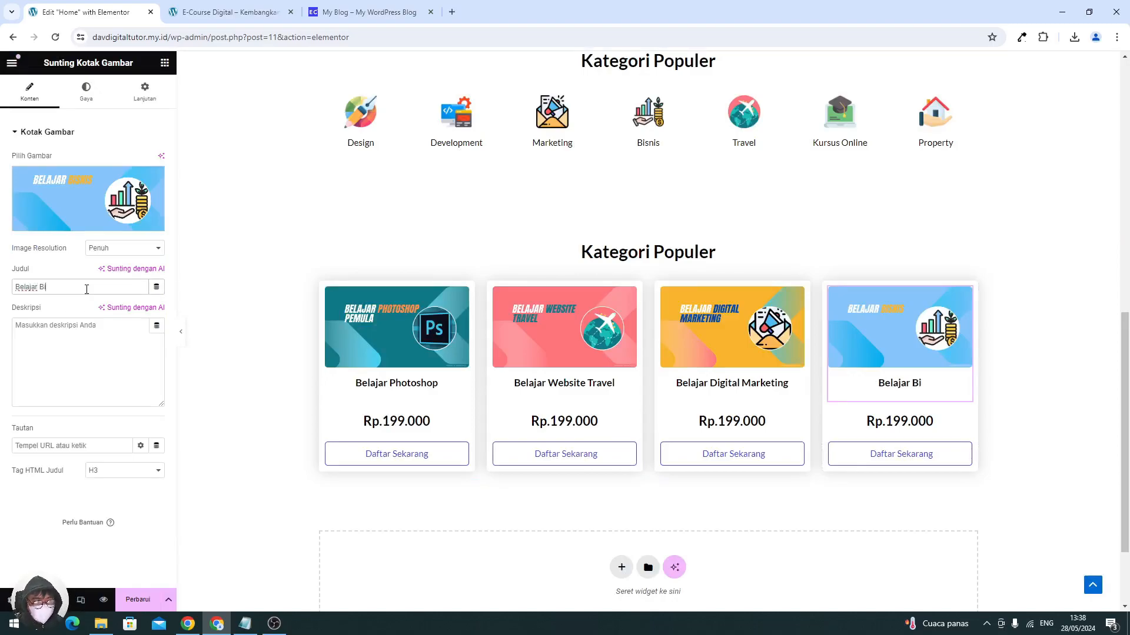
text(snis)
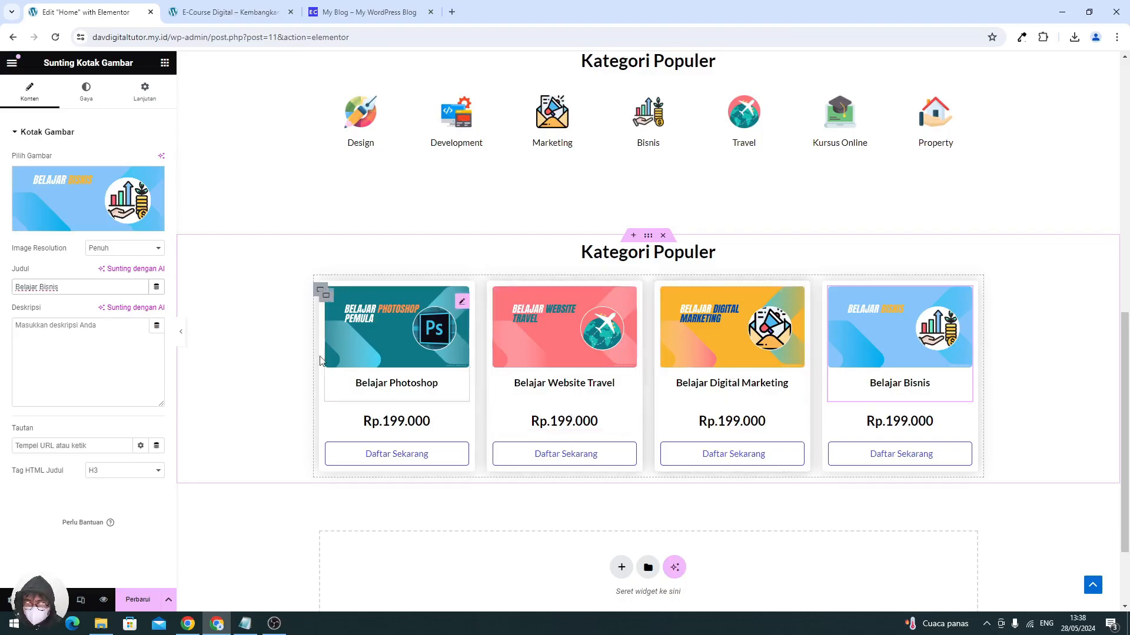
- Duplicate the parent container holding the four course cards to create a second row of cards
scroll(353, 310, up, 5)
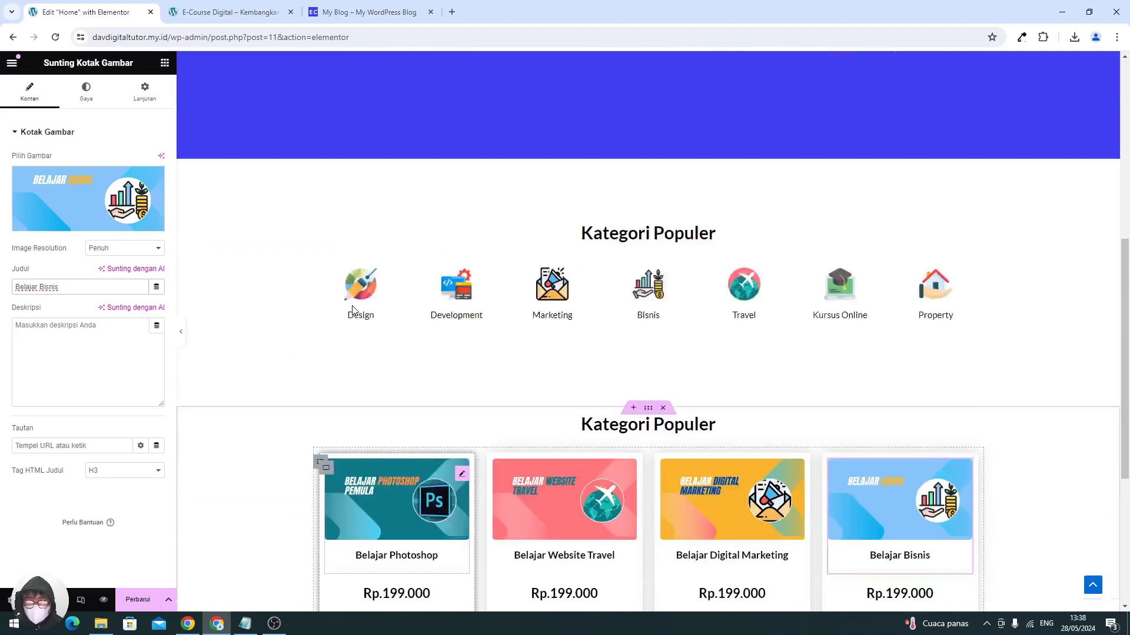
scroll(353, 310, down, 5)
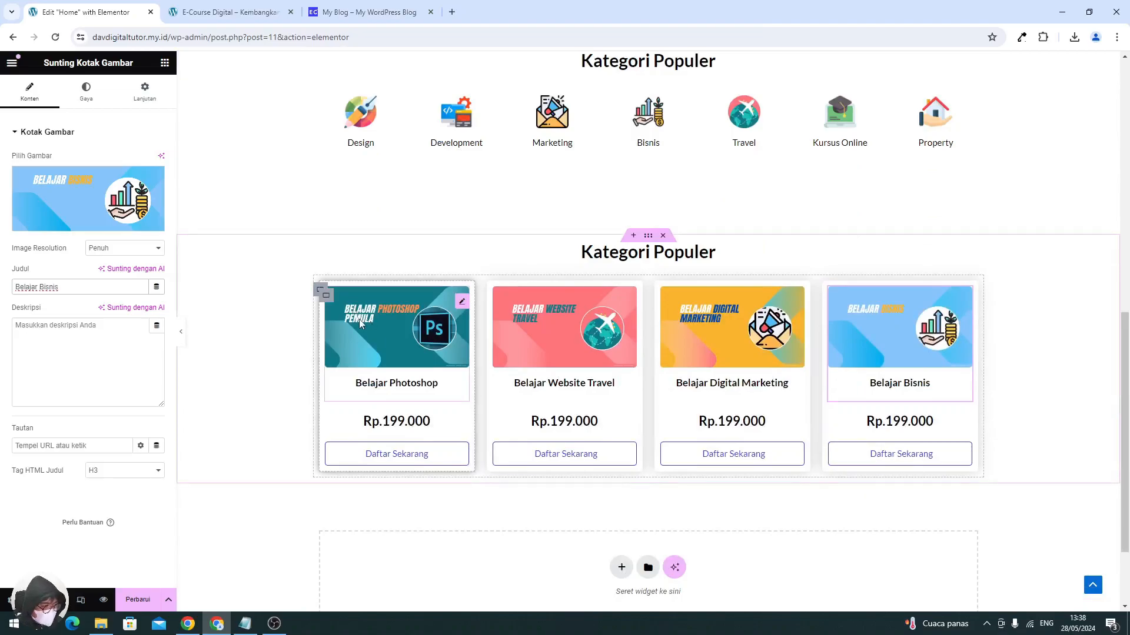
right_click(318, 289)
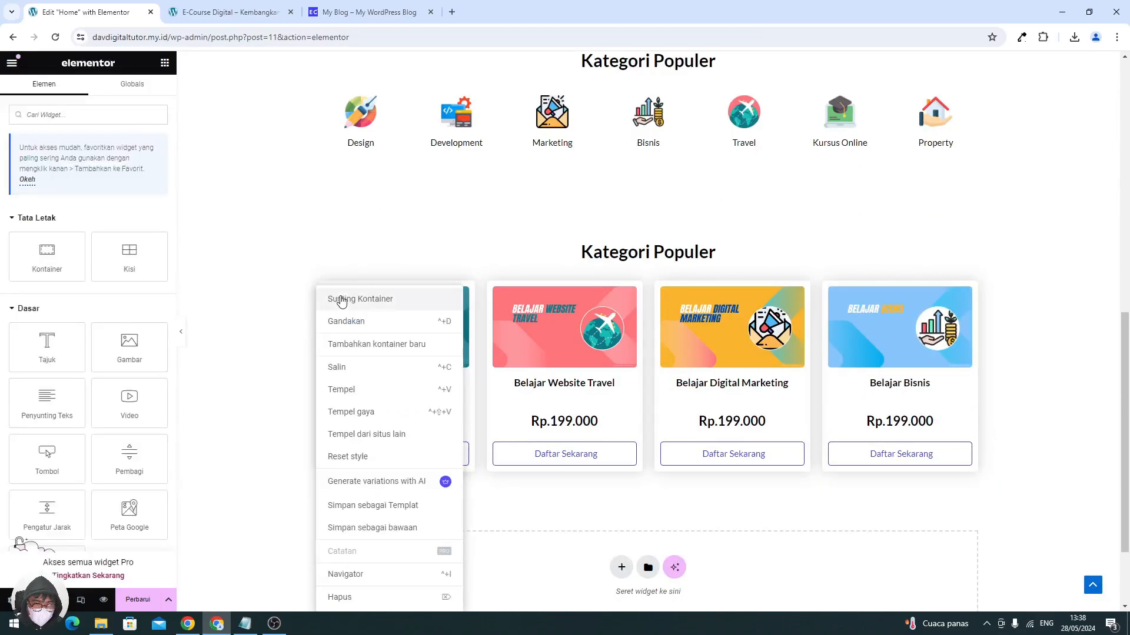
click(347, 327)
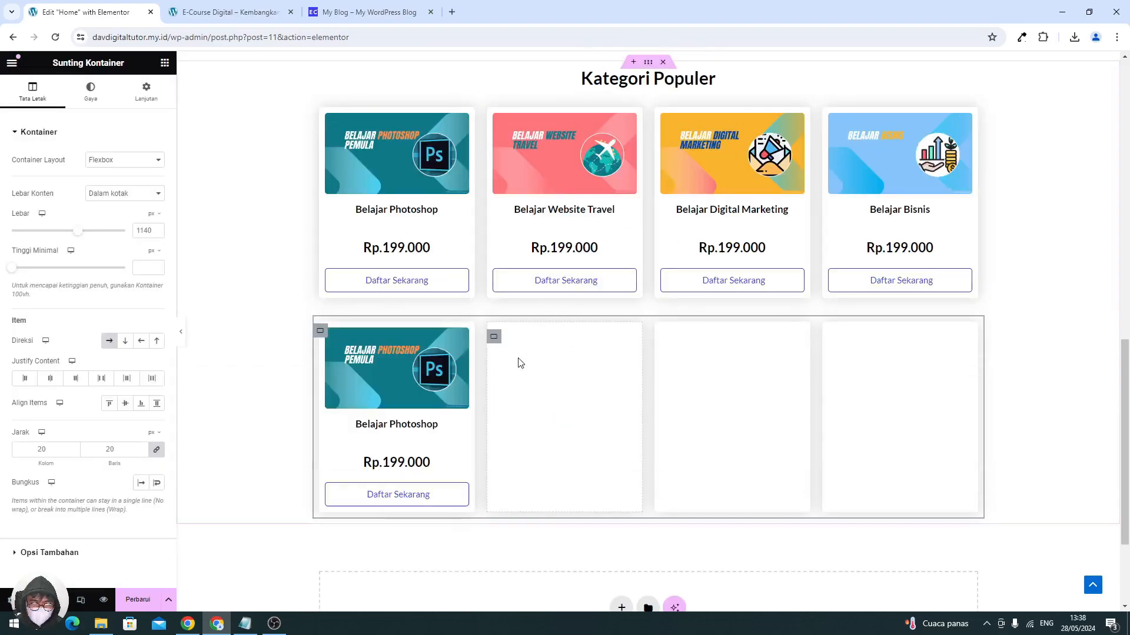
scroll(445, 418, down, 1)
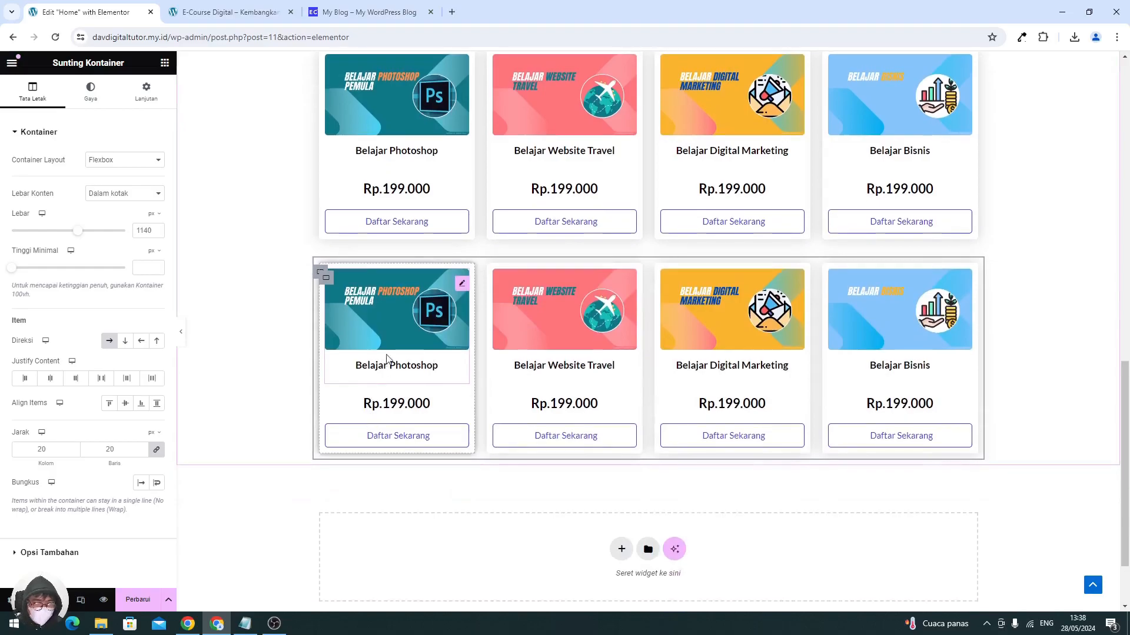
- Replace the image of the second row's first card with the blue Belajar banner showing the code window icon
click(387, 352)
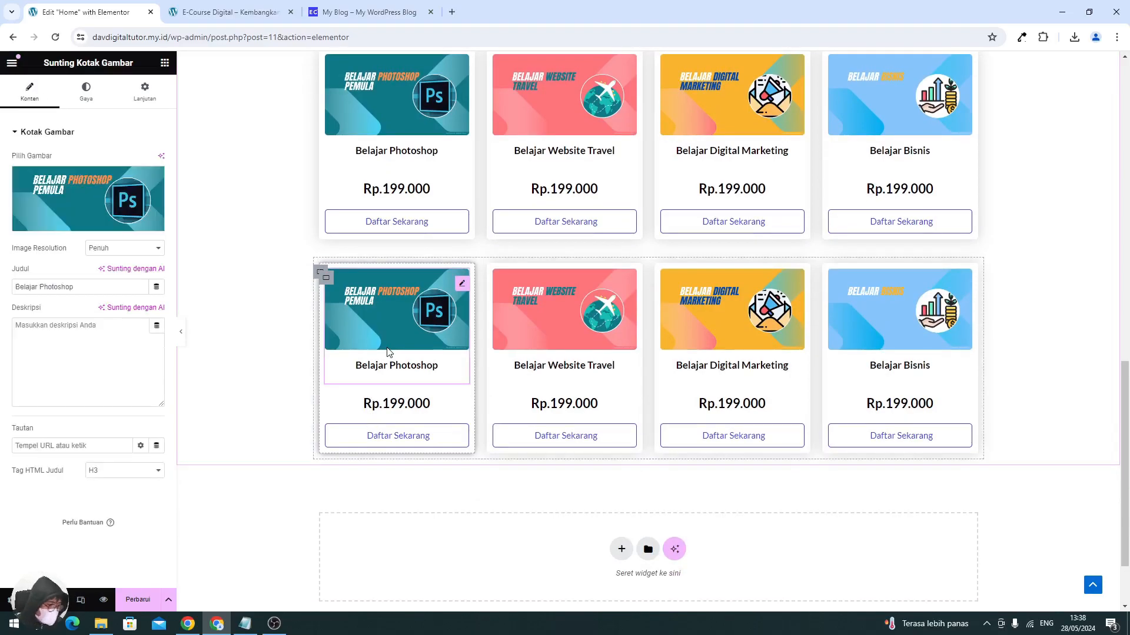
click(118, 211)
click(453, 213)
click(1087, 577)
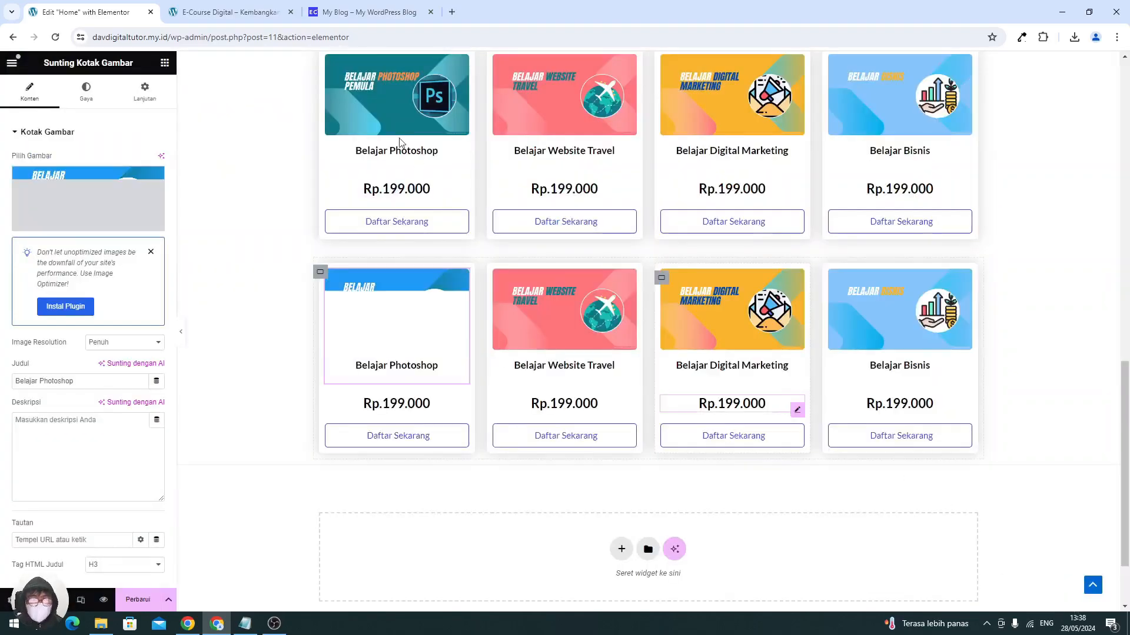
- Check the course titles on the reference courses page, and set the second row's first card title to "Belajar HTML"
click(364, 12)
scroll(467, 375, down, 2)
scroll(468, 374, down, 1)
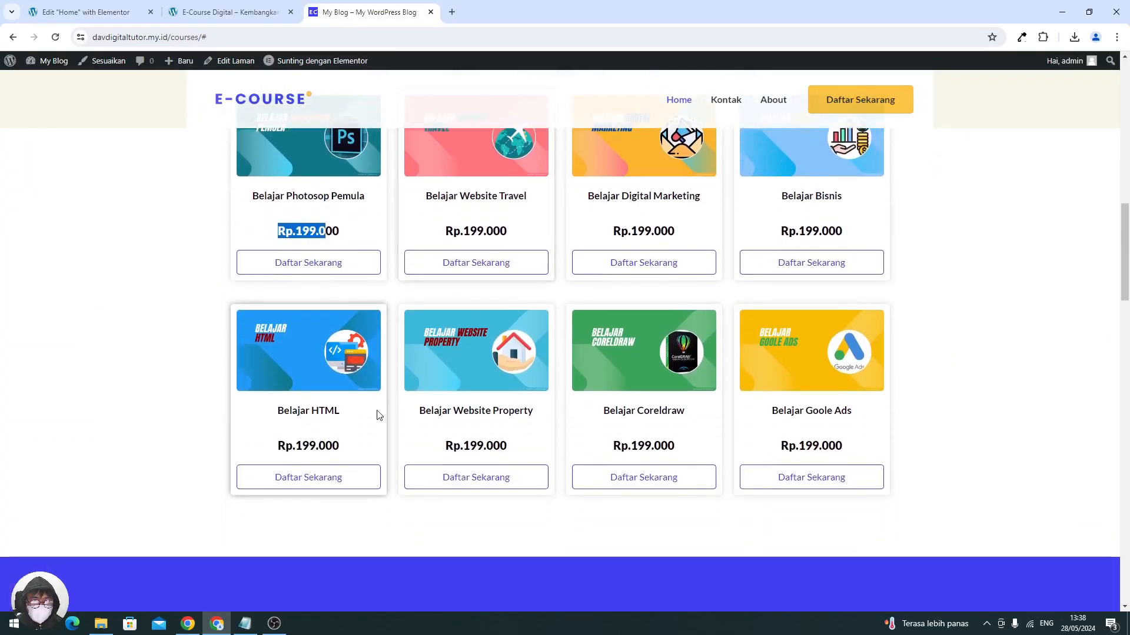
click(88, 13)
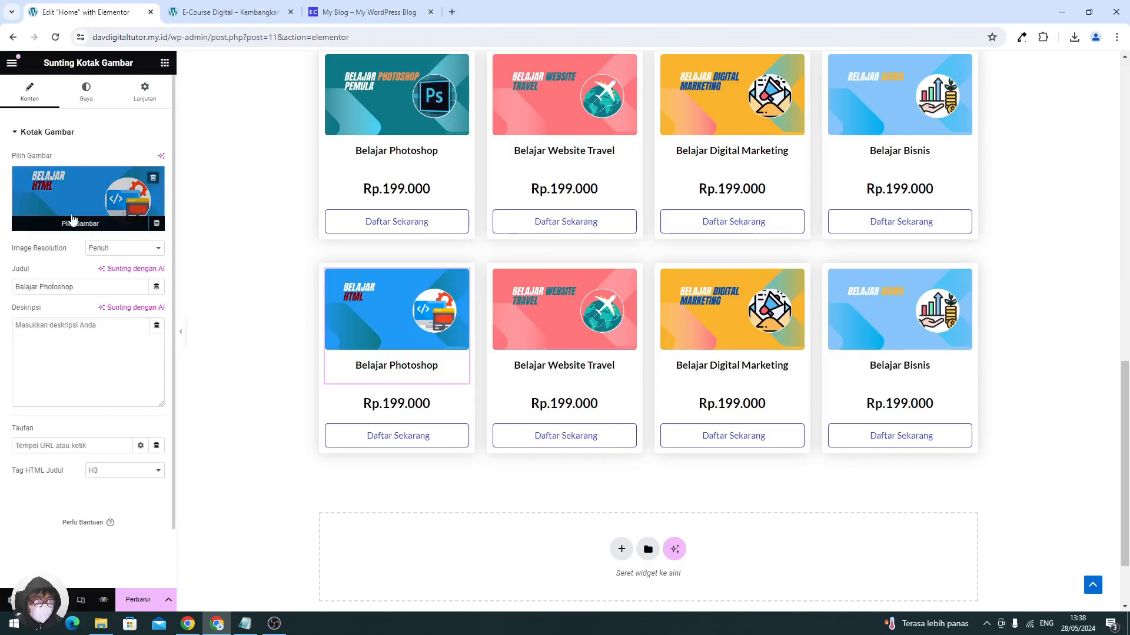
key(ctrl+a)
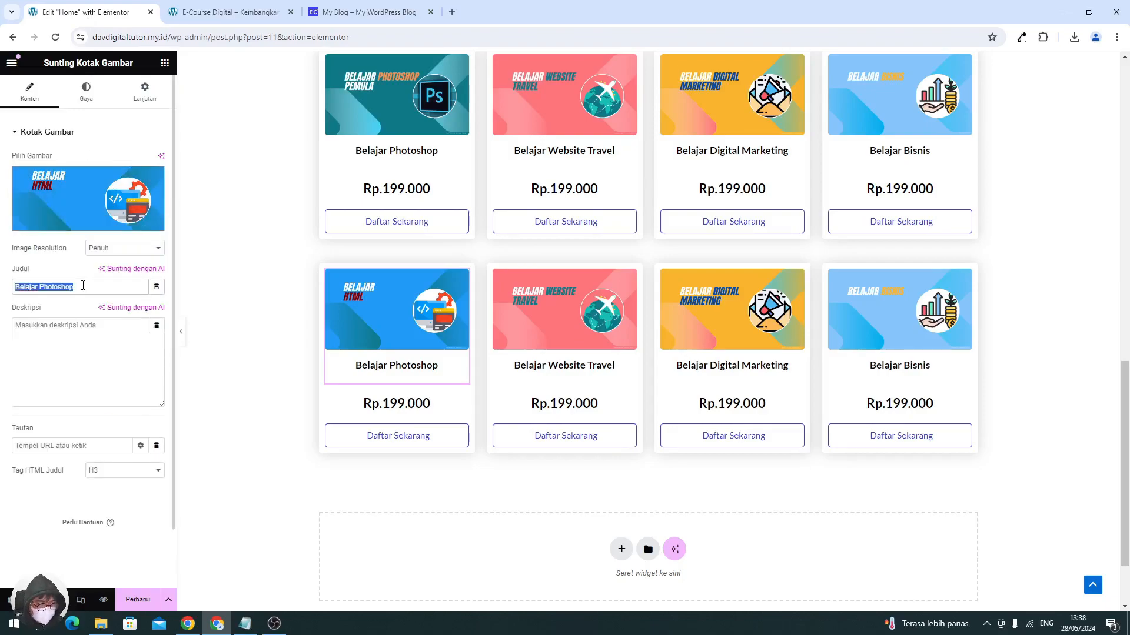
text(Belajar HTML)
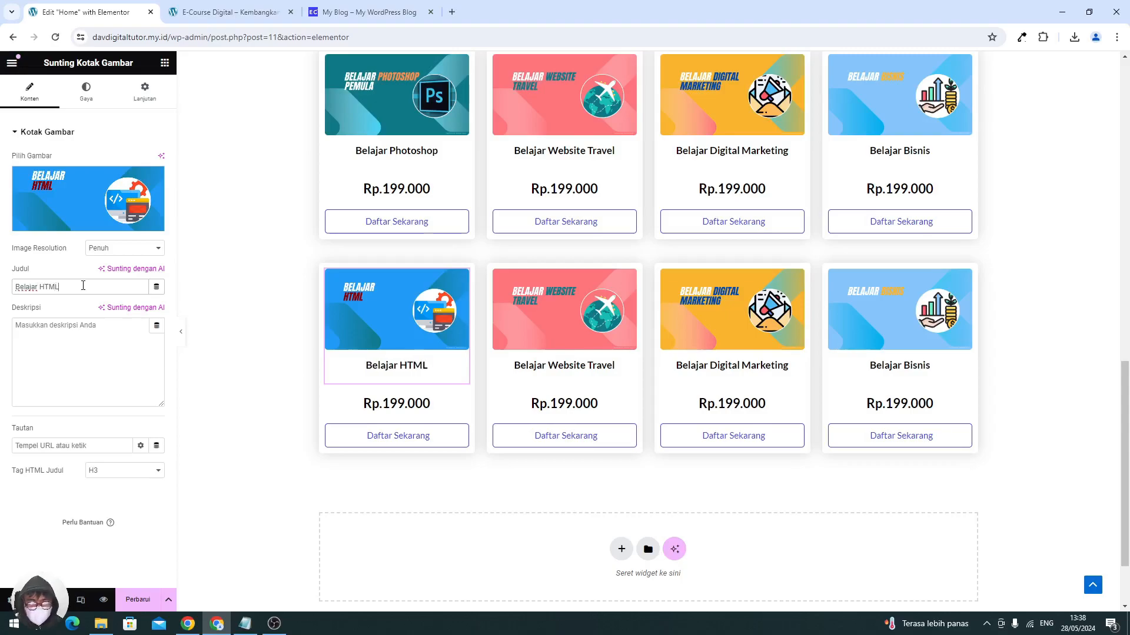
- Replace the image of the second row's second card with the Belajar Website Property banner from the media library
click(570, 316)
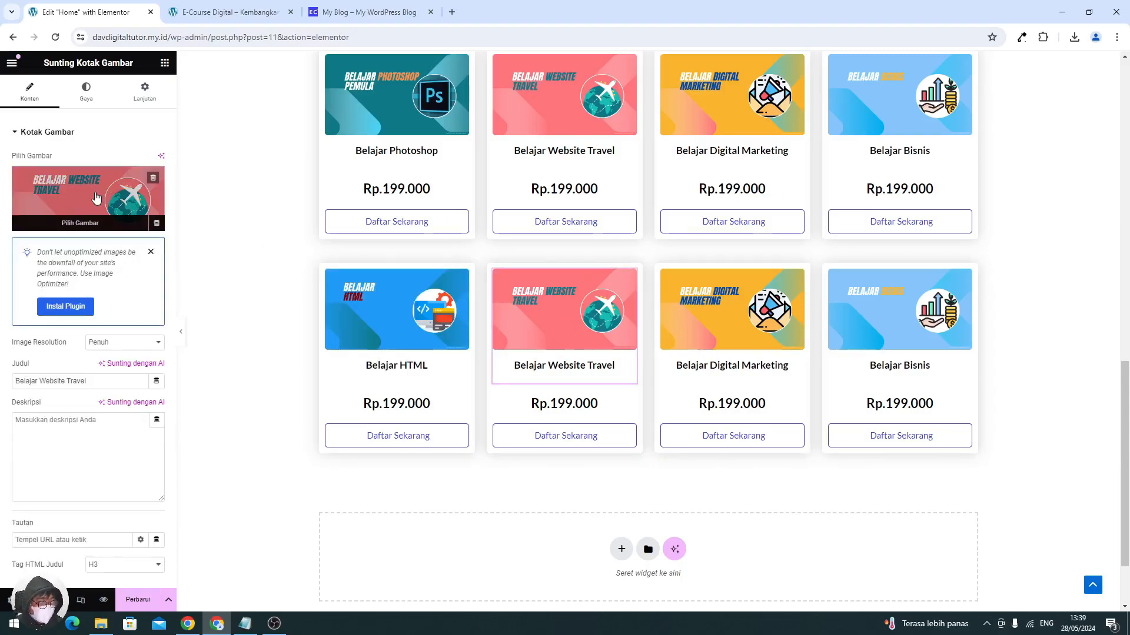
click(96, 198)
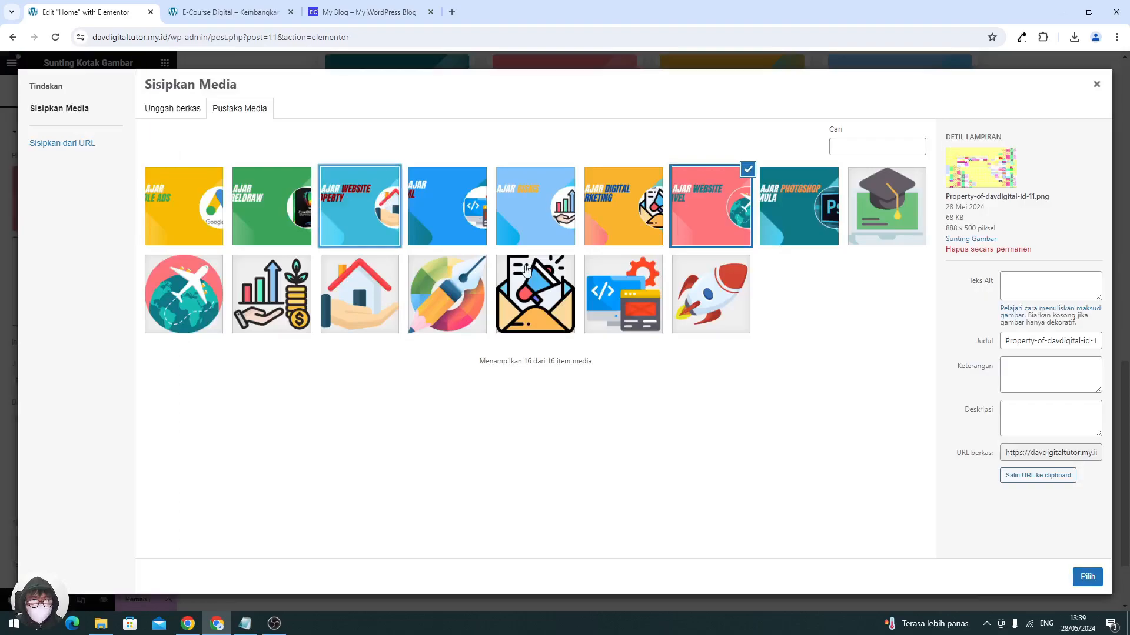
click(1086, 576)
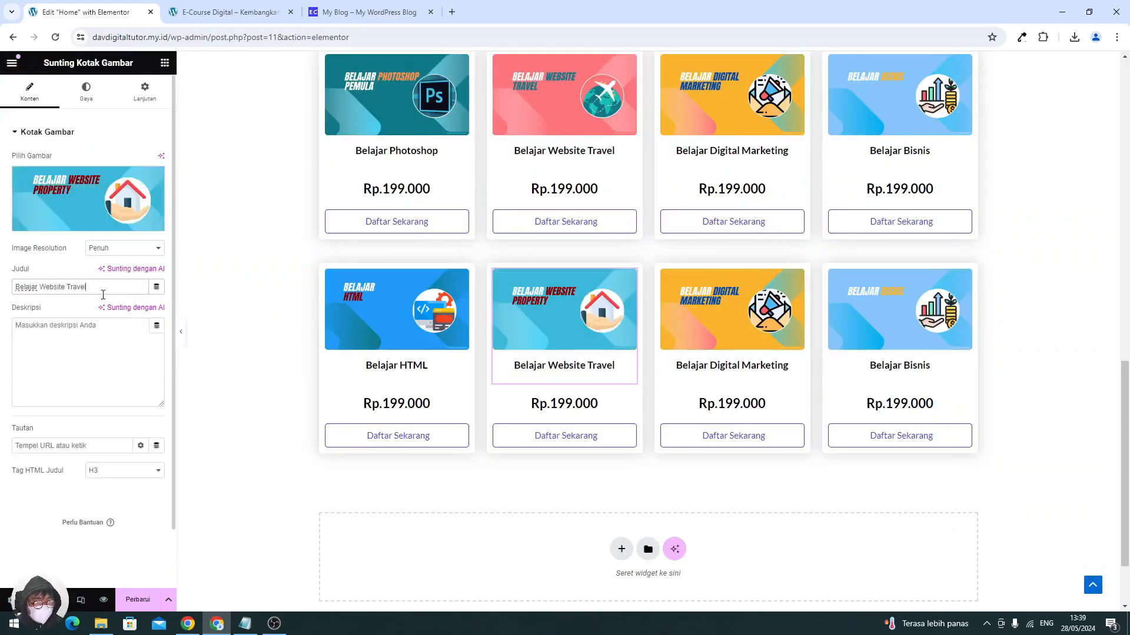
- Change the last word of the second row's second card title so it reads "Belajar Website pROPERTY"
key(BackSpace)
key(BackSpace)
key(BackSpace)
key(BackSpace)
key(BackSpace)
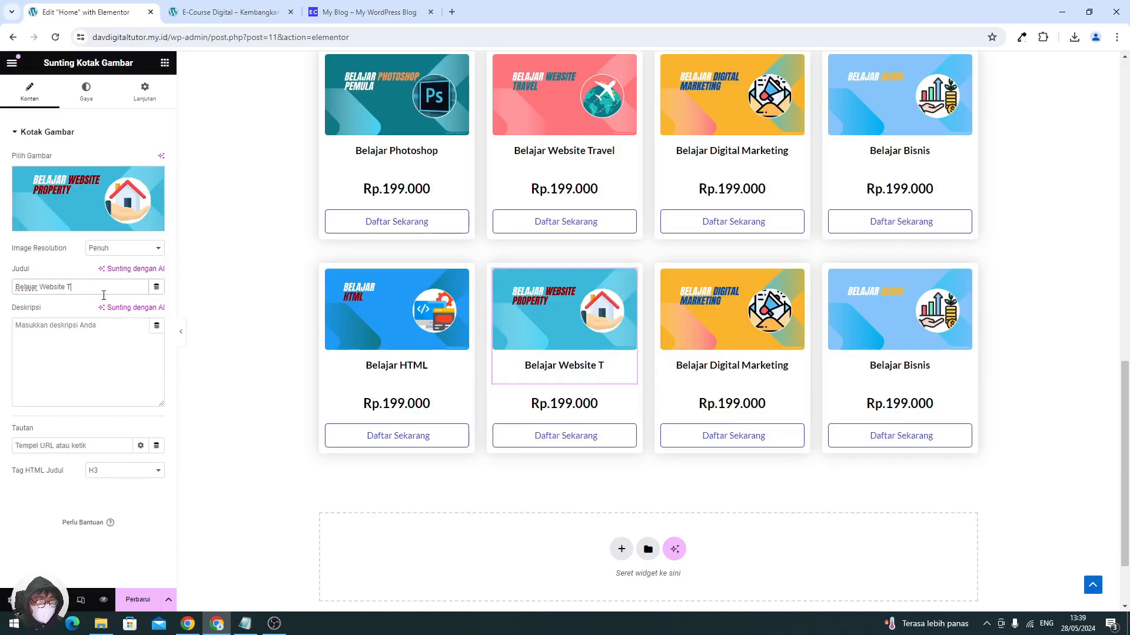
key(BackSpace)
text(pROPERTY)
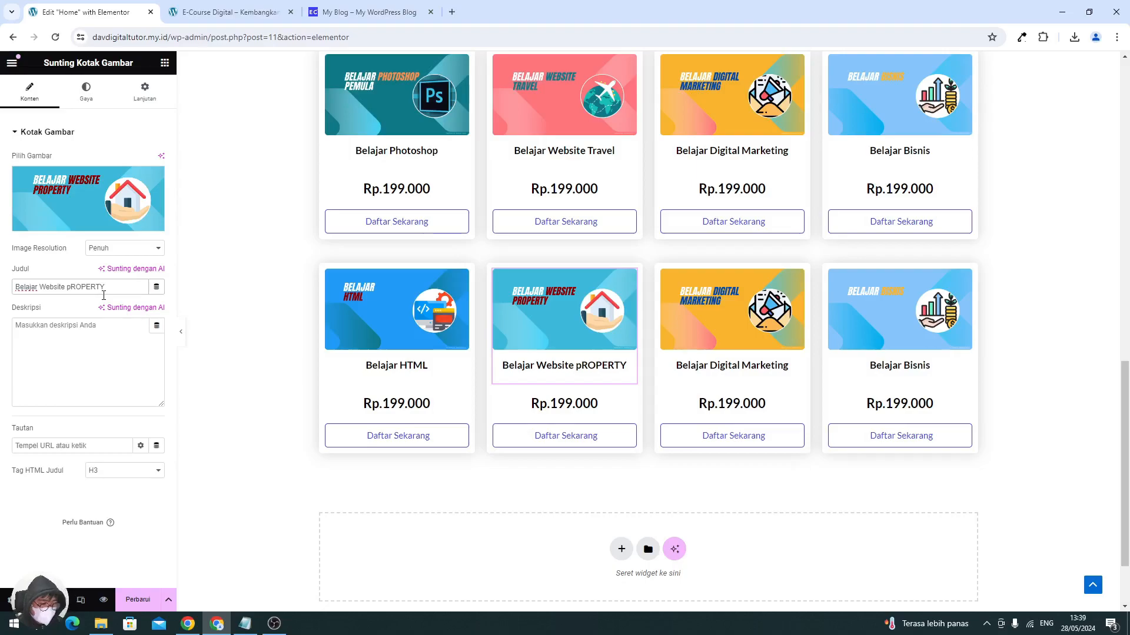
- Open the media library for the image of the second row's third card, Belajar Digital Marketing
click(714, 335)
click(91, 204)
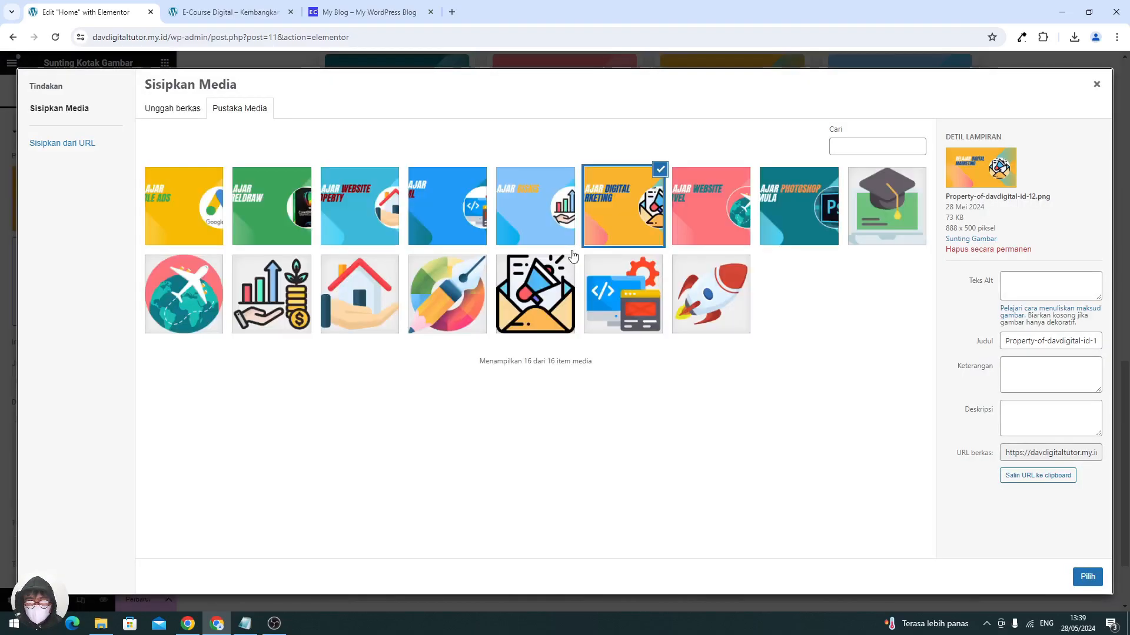
- Replace the third second-row course card's image with the green Coreldraw banner and retitle it "Belajar Coreldraw"
click(291, 203)
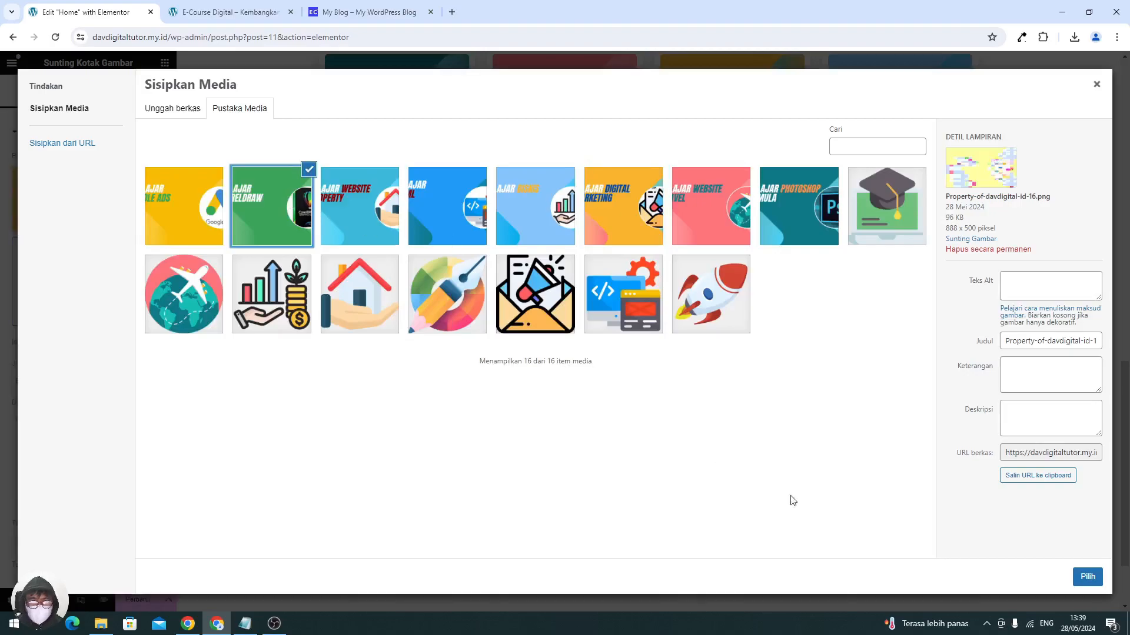
click(1084, 577)
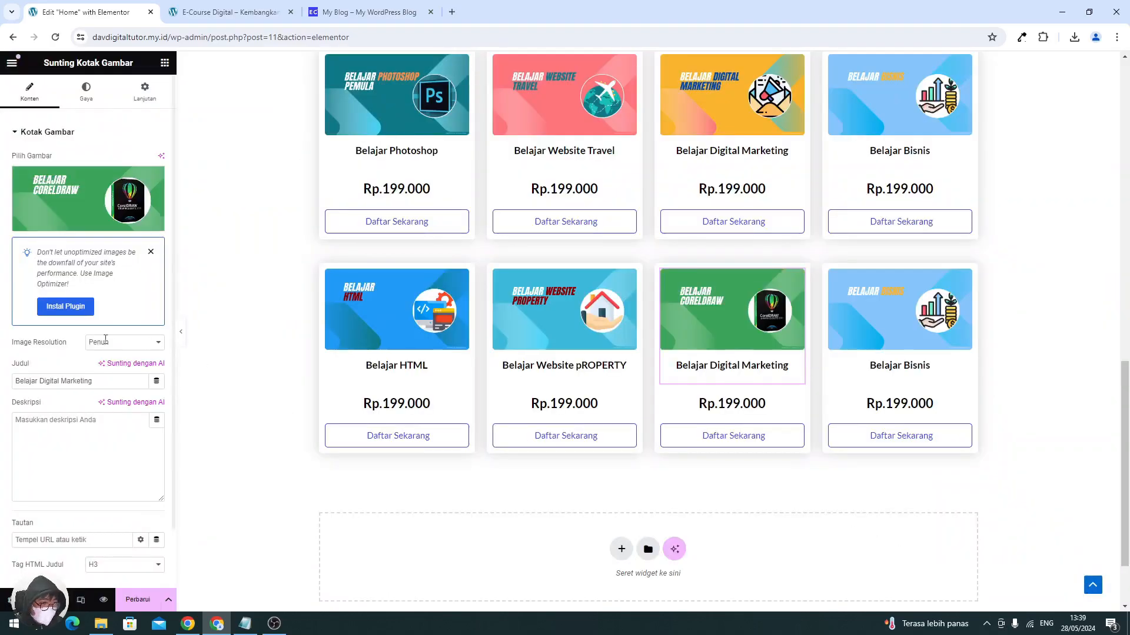
drag(50, 287, 217, 300)
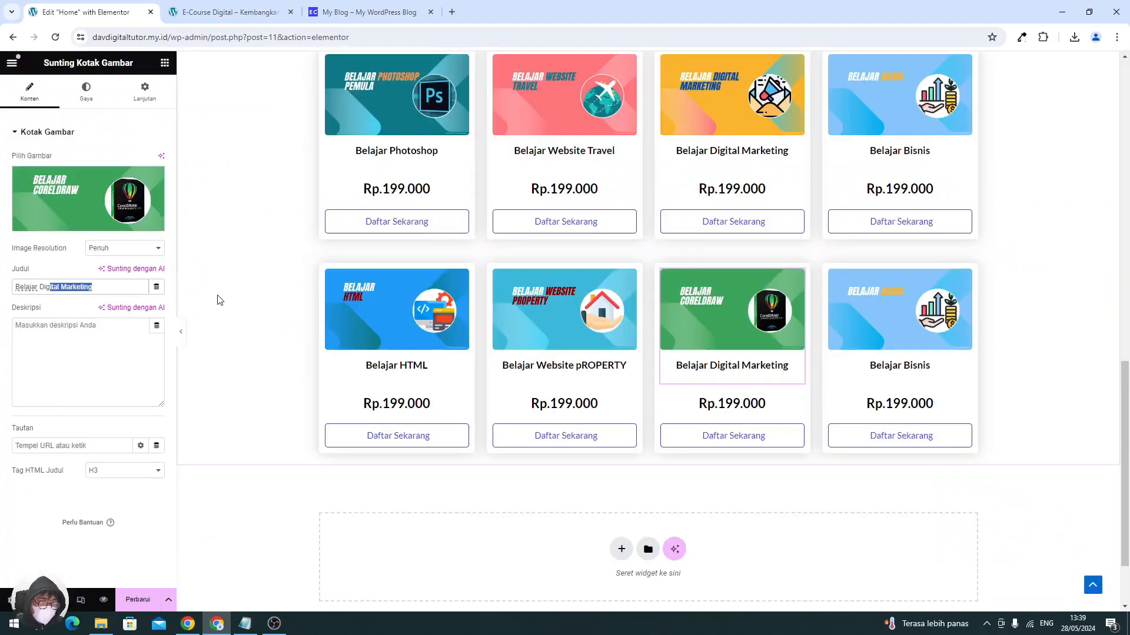
key(BackSpace)
key(BackSpace)
key(BackSpace)
key(BackSpace)
text(c)
key(BackSpace)
text(c)
key(BackSpace)
text(c)
key(BackSpace)
text(C)
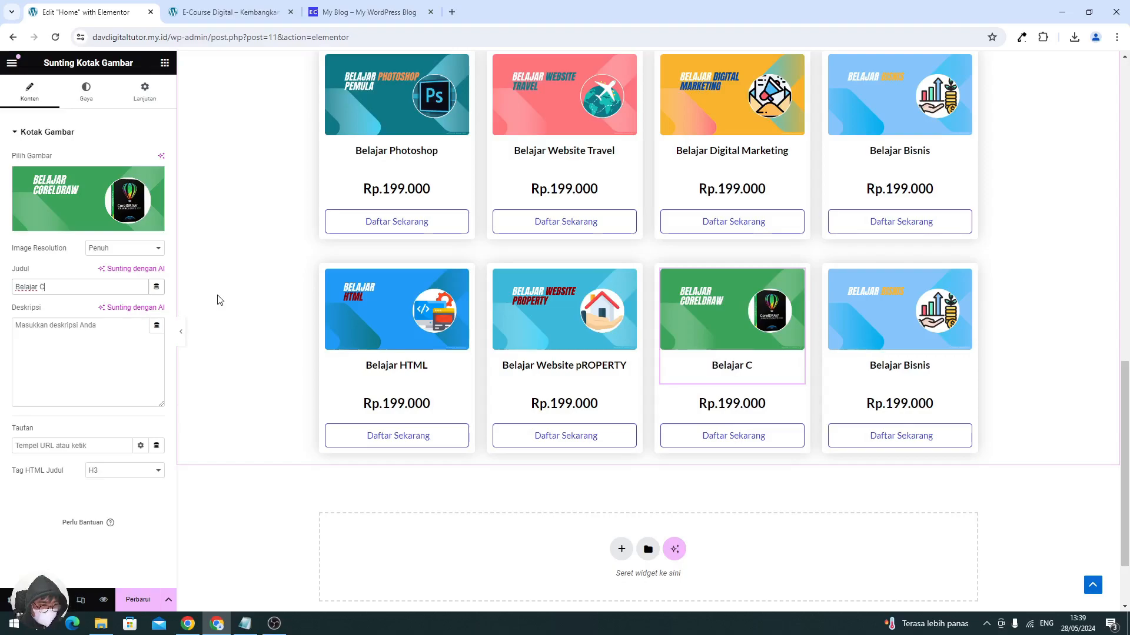
text(orel)
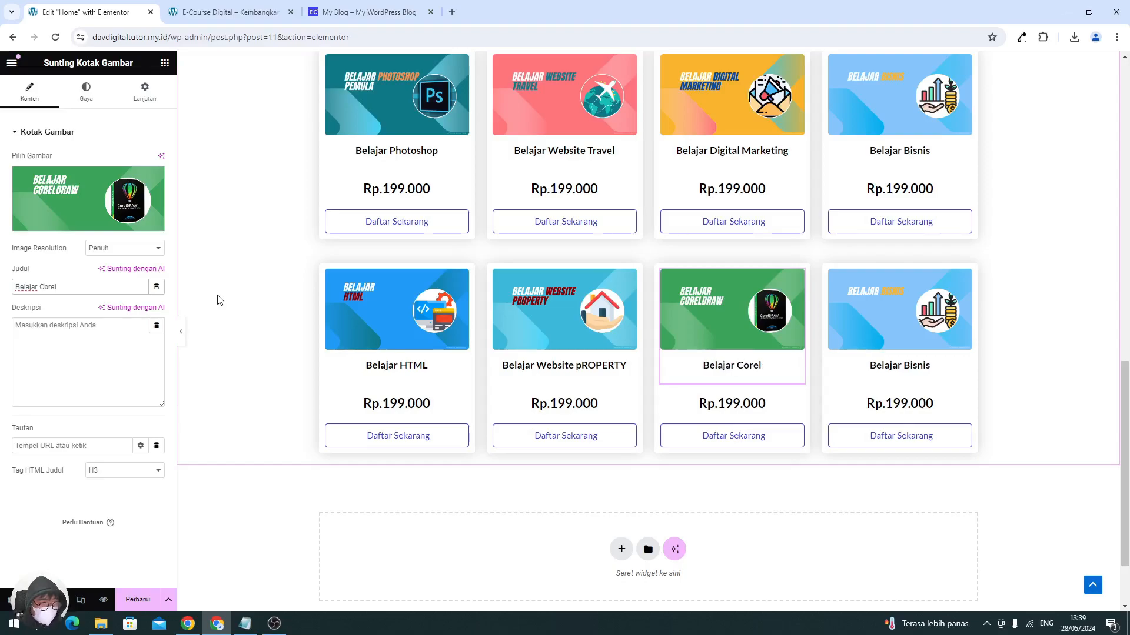
text(draw)
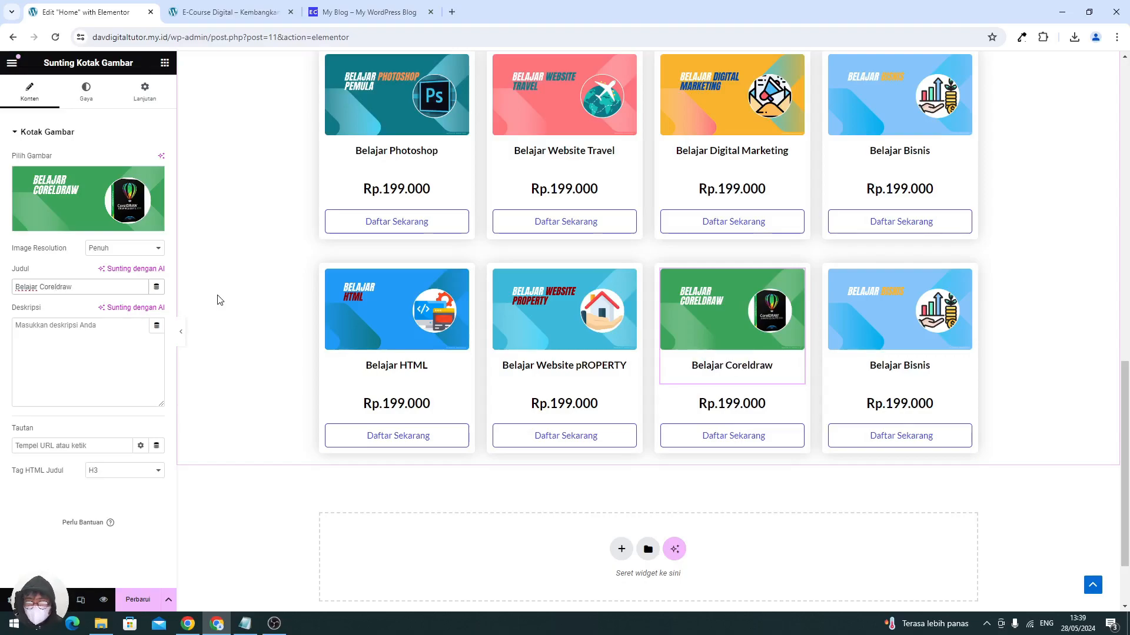
- Check the last card on the reference page, and replace the last second-row course card's image with the yellow Goole Ads banner
click(877, 378)
click(389, 14)
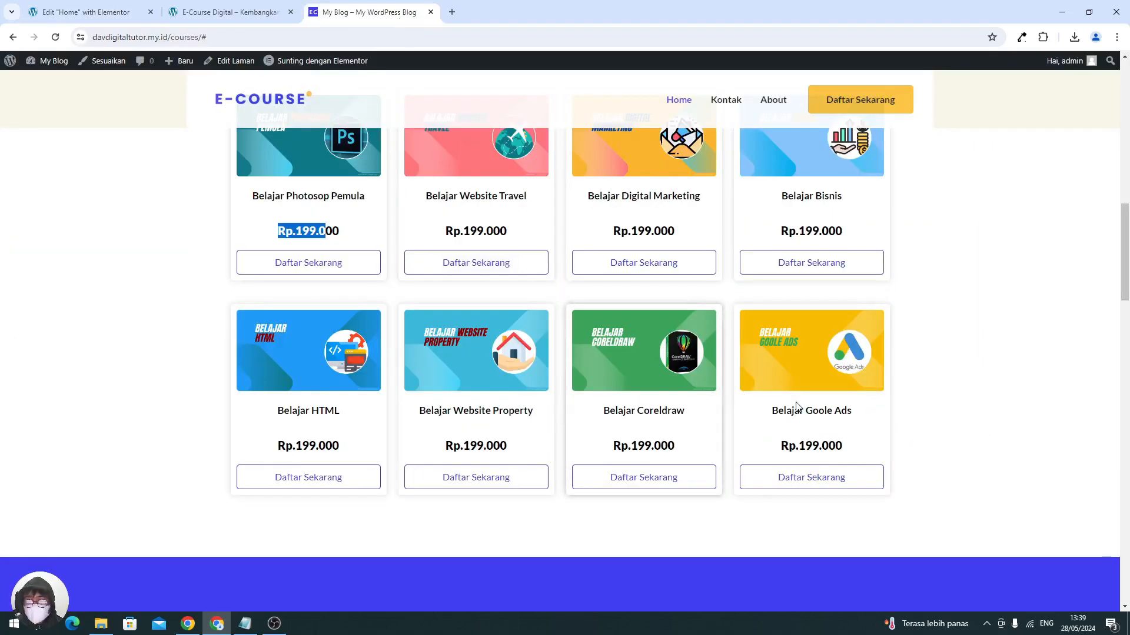
click(83, 12)
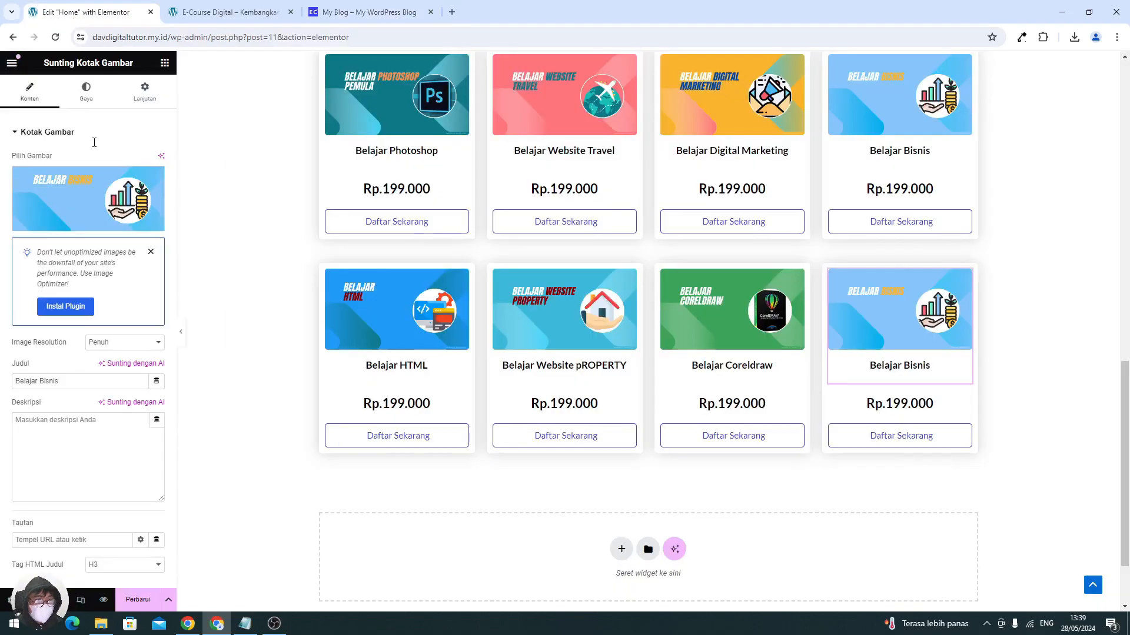
click(83, 204)
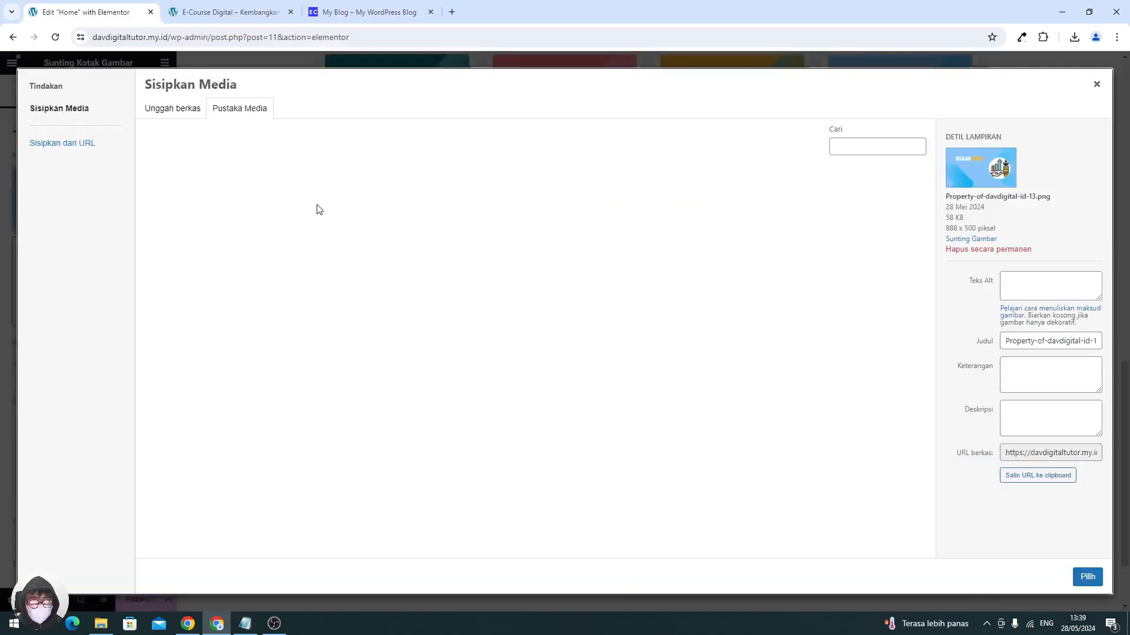
click(222, 206)
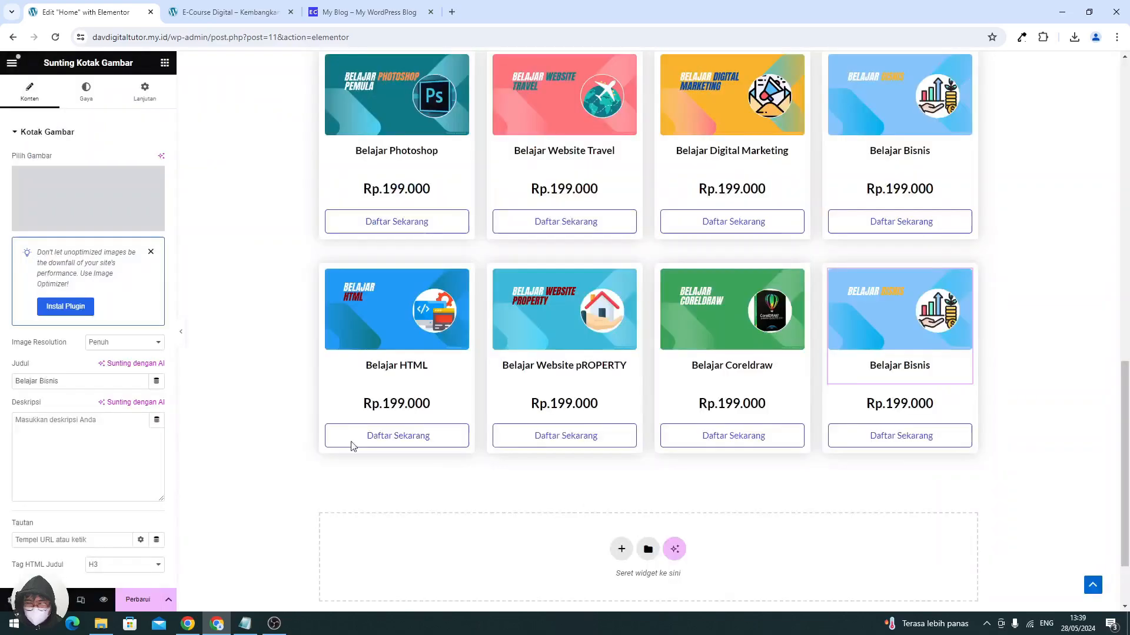
click(1088, 576)
- Retitle the last second-row course card as "Belajar Goole ADS"
click(116, 382)
key(ctrl+a)
text(Belajar)
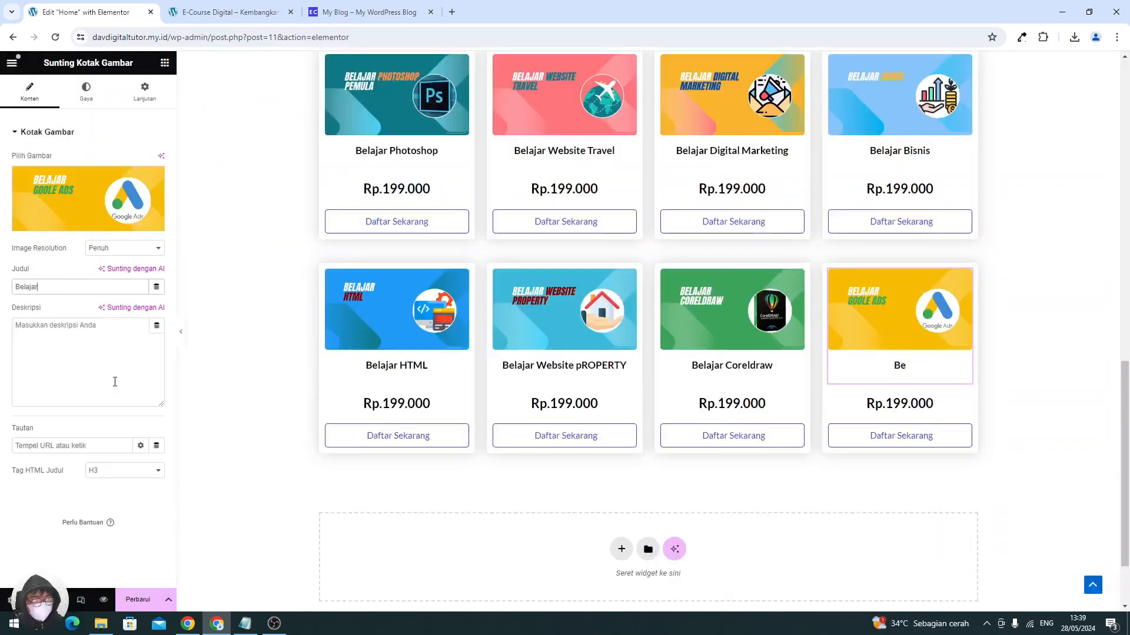
text( Goole )
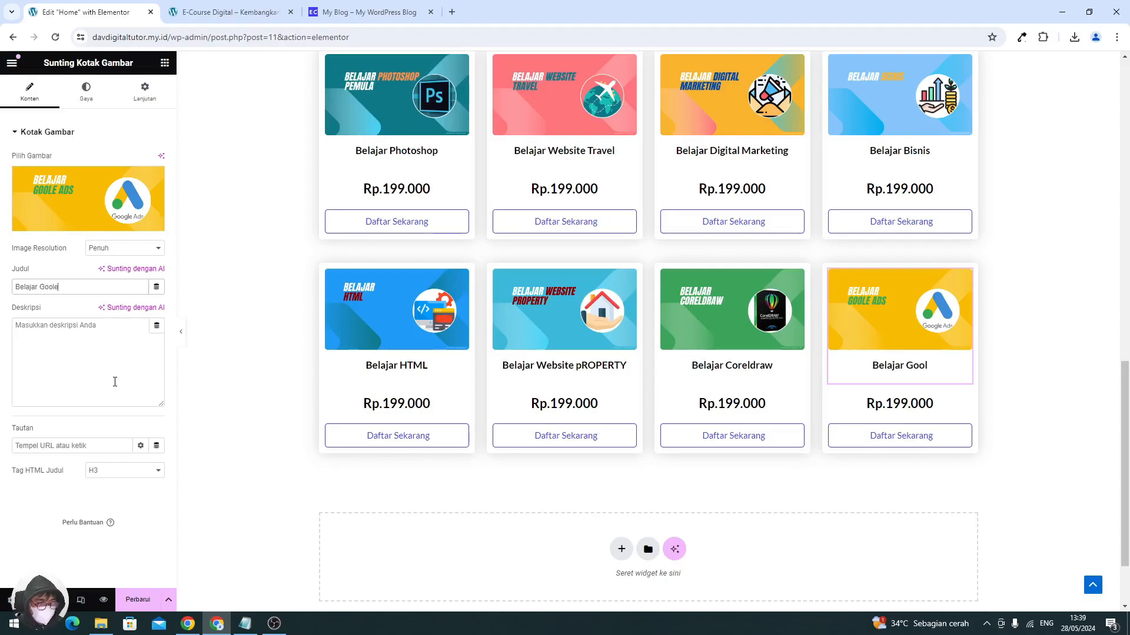
text(ADS)
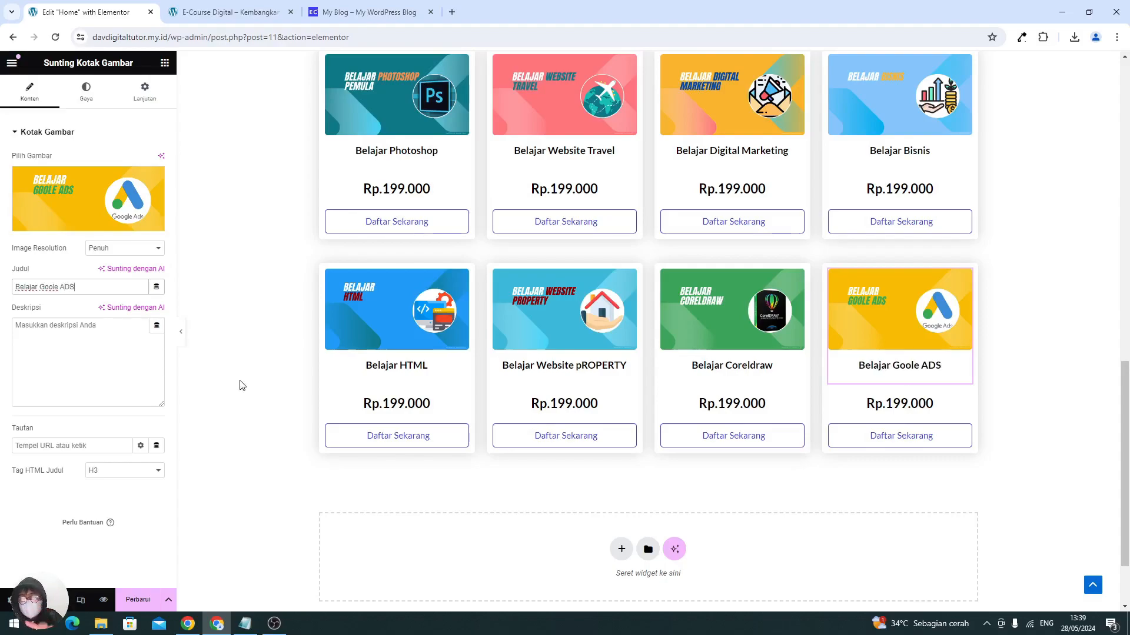
- Update the Home page and reload the live E-Course Digital page
click(156, 603)
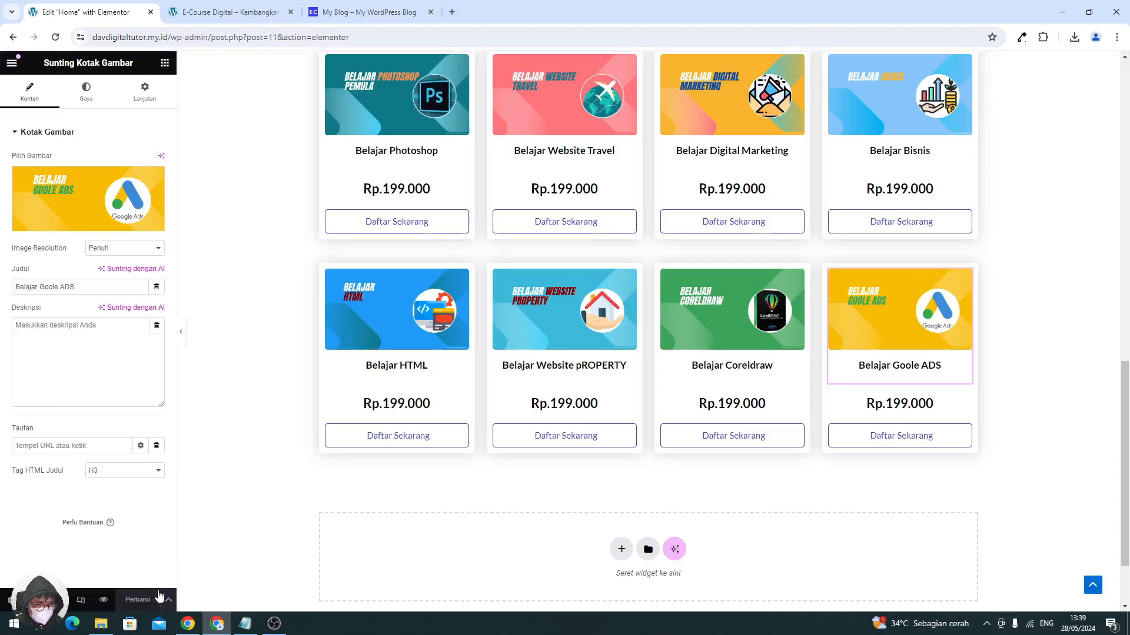
click(229, 12)
click(59, 37)
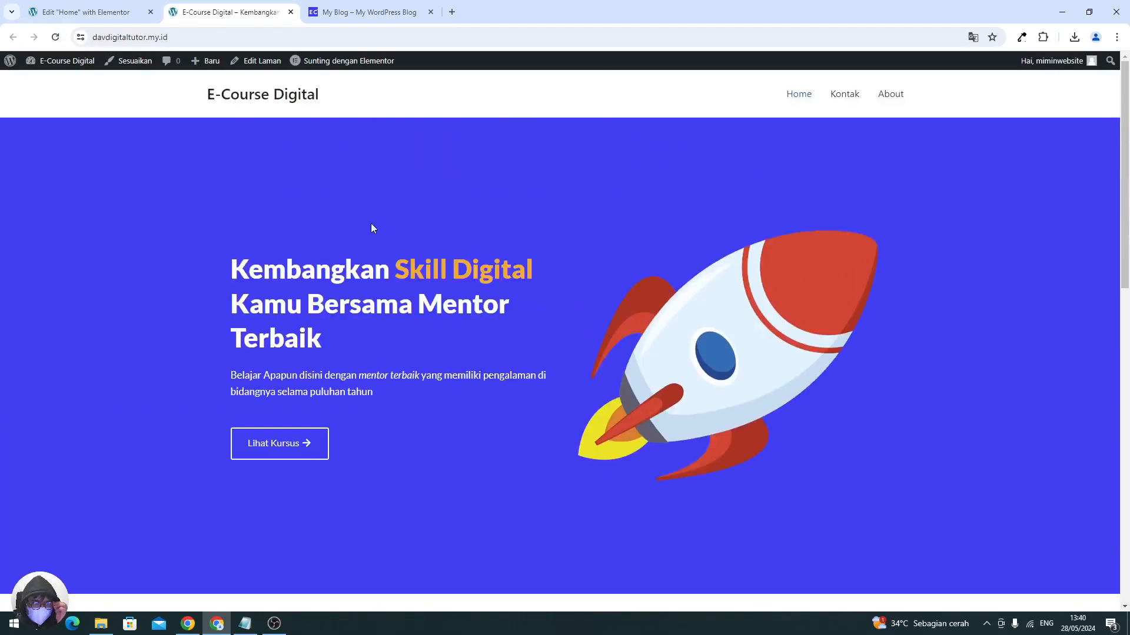
- Review the live page's hero, Kategori Populer and List Kursus sections
scroll(415, 254, down, 5)
scroll(415, 254, up, 5)
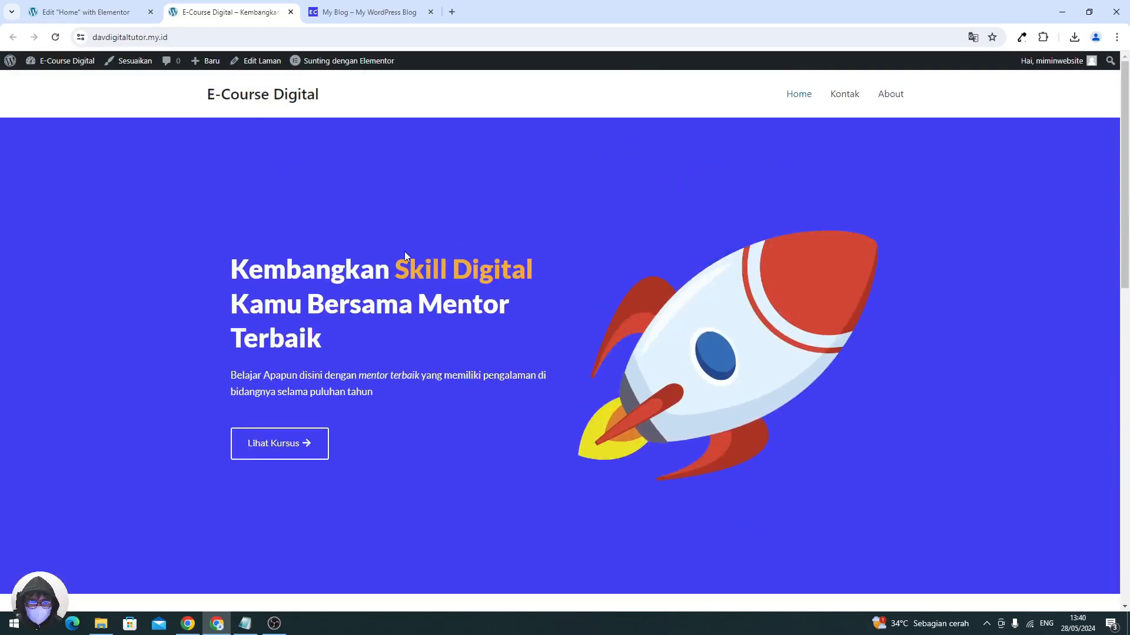
scroll(405, 252, down, 10)
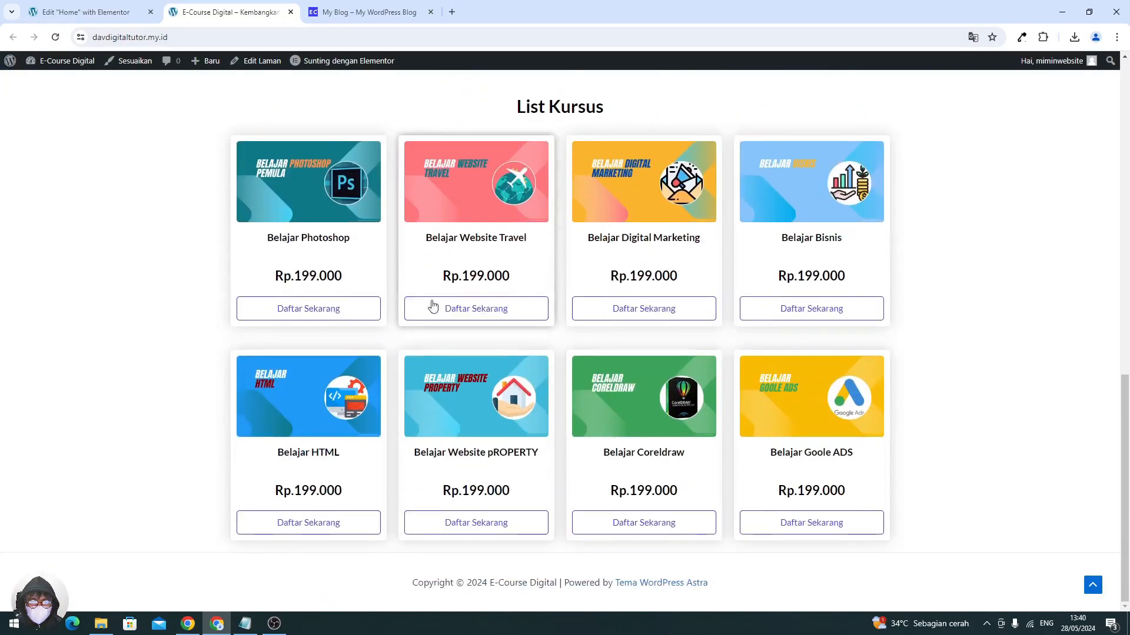
scroll(444, 305, up, 12)
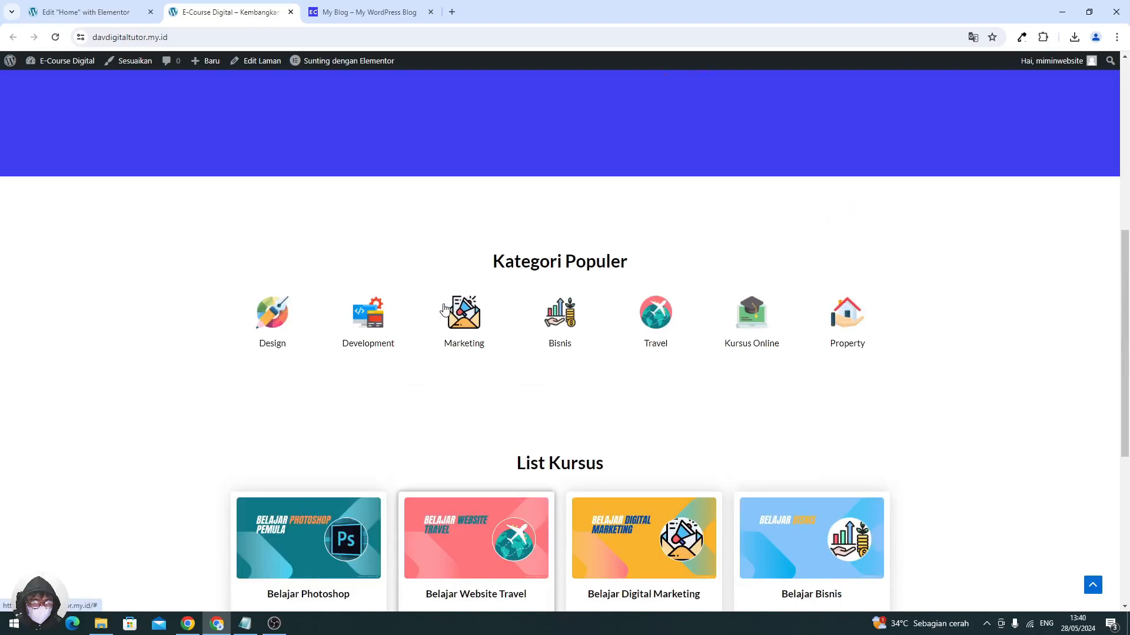
scroll(443, 303, down, 7)
scroll(424, 344, down, 5)
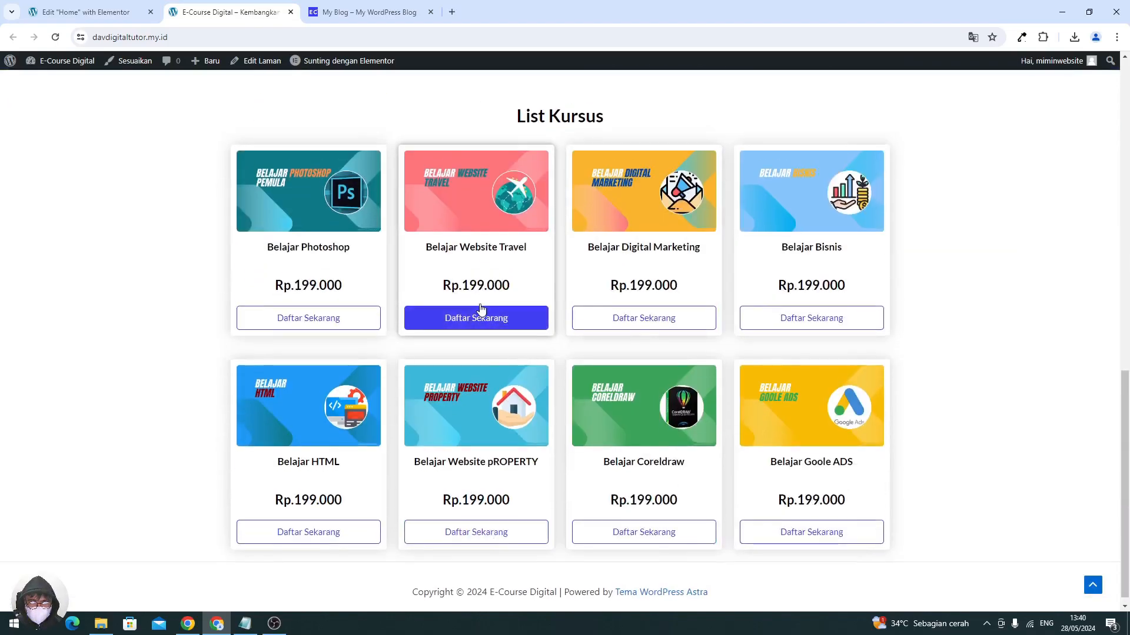
scroll(444, 347, up, 4)
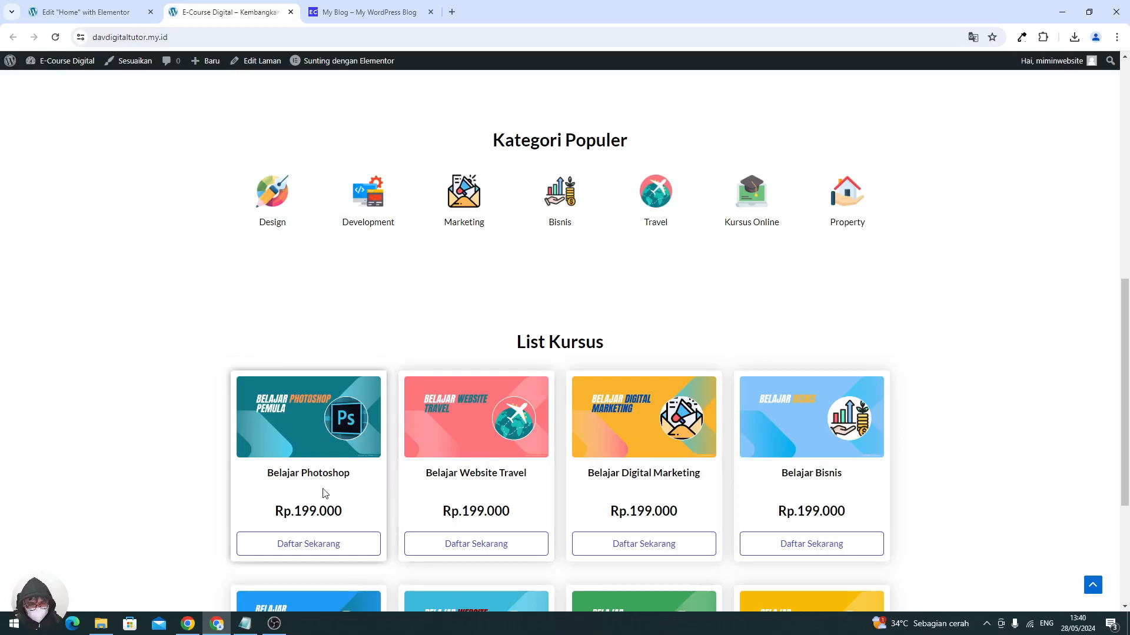
click(274, 624)
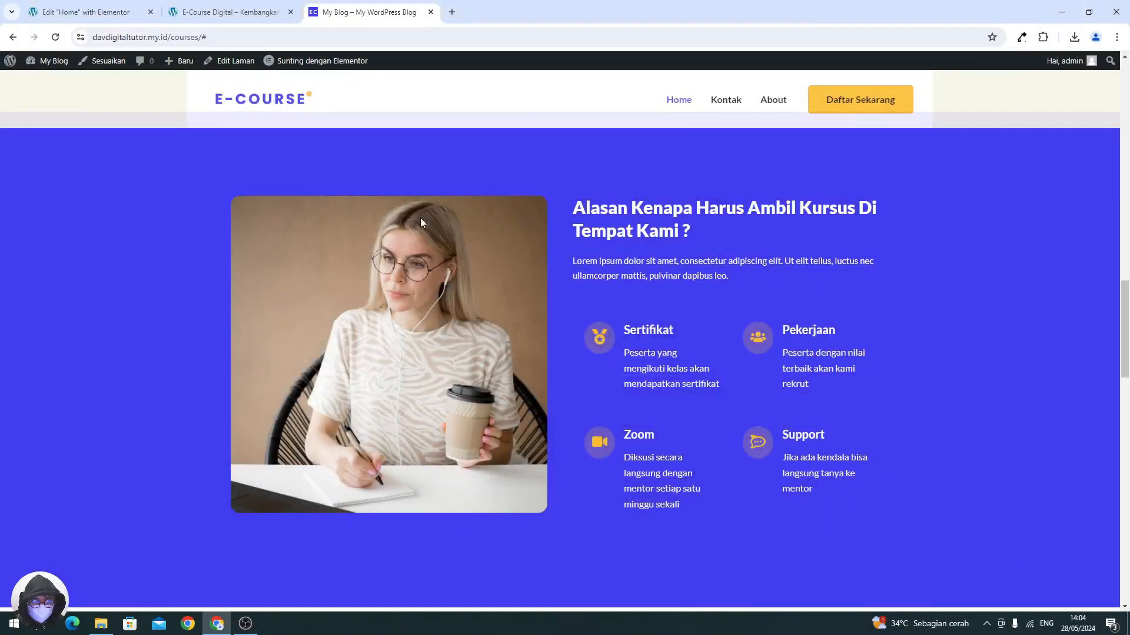
- Look over the reference "Alasan Kenapa Harus Ambil Kursus" section, and add a two-column Flexbox container below the course cards on the Home page
scroll(420, 218, up, 4)
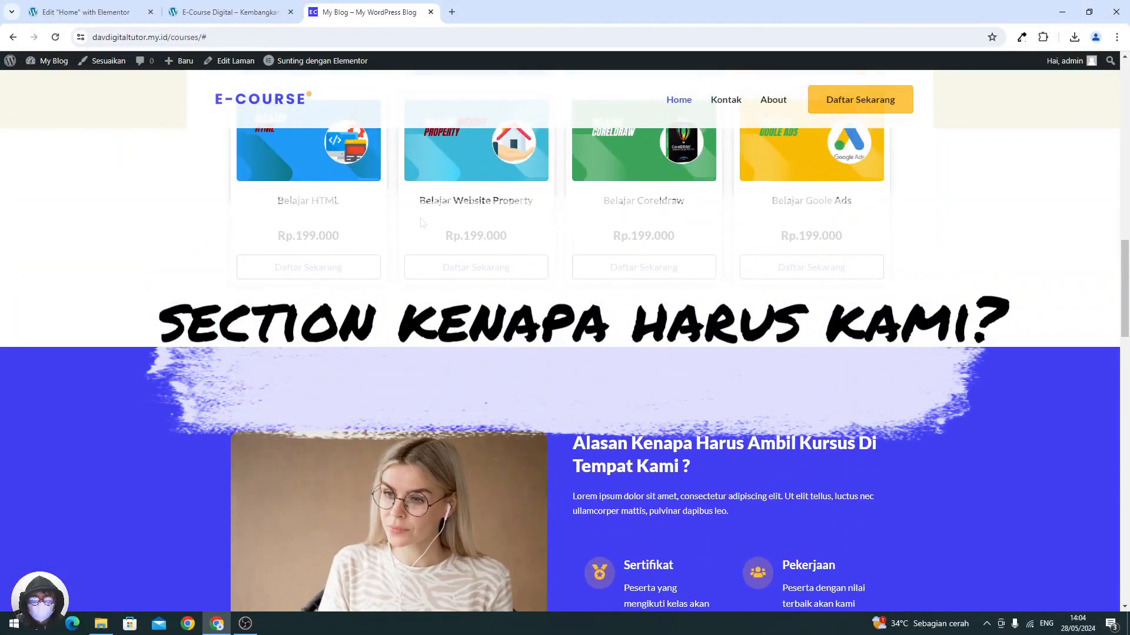
scroll(420, 218, down, 4)
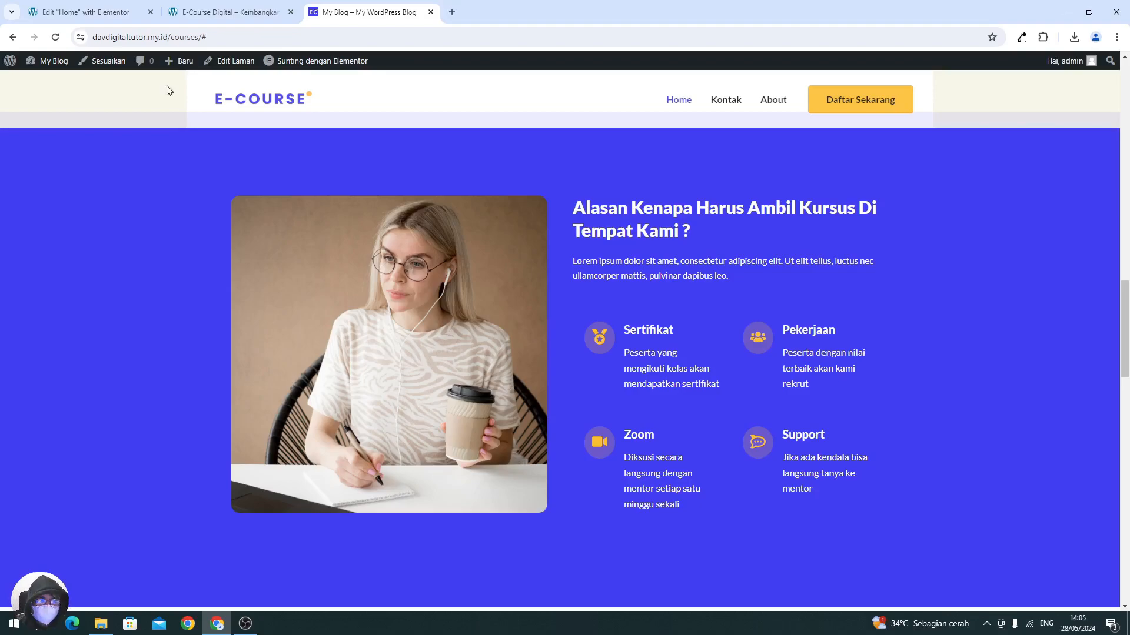
click(83, 18)
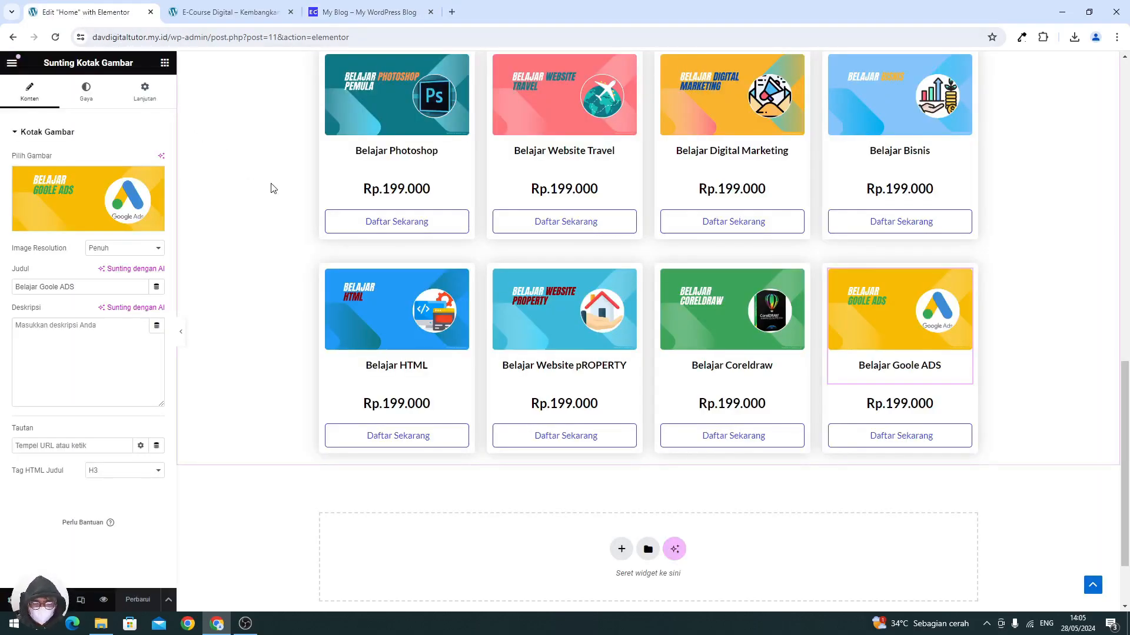
scroll(271, 187, down, 2)
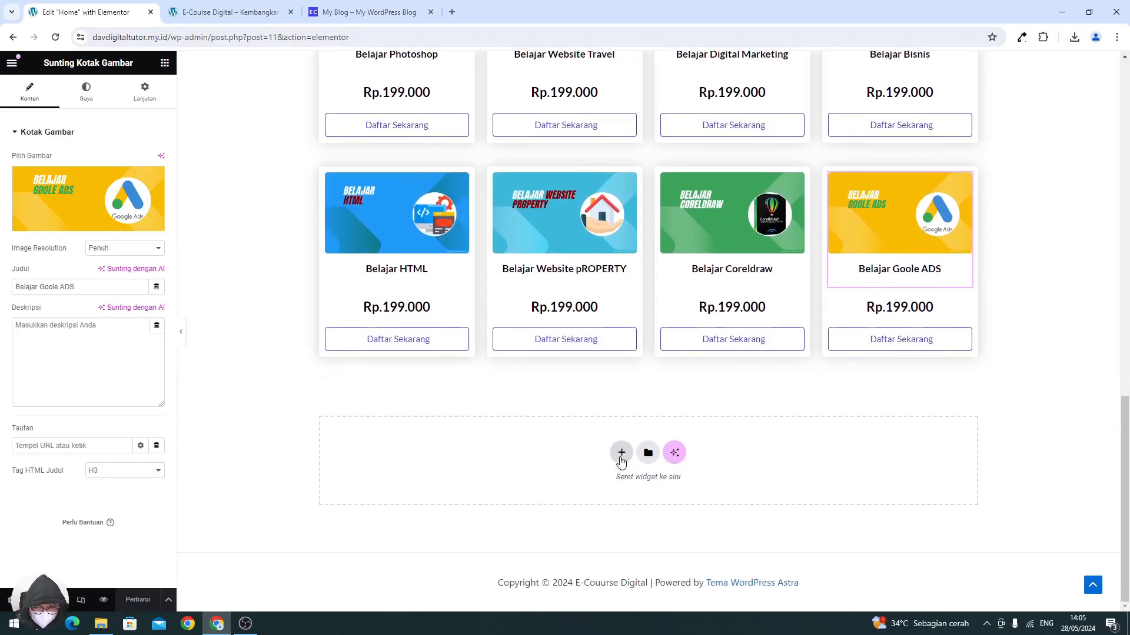
click(620, 454)
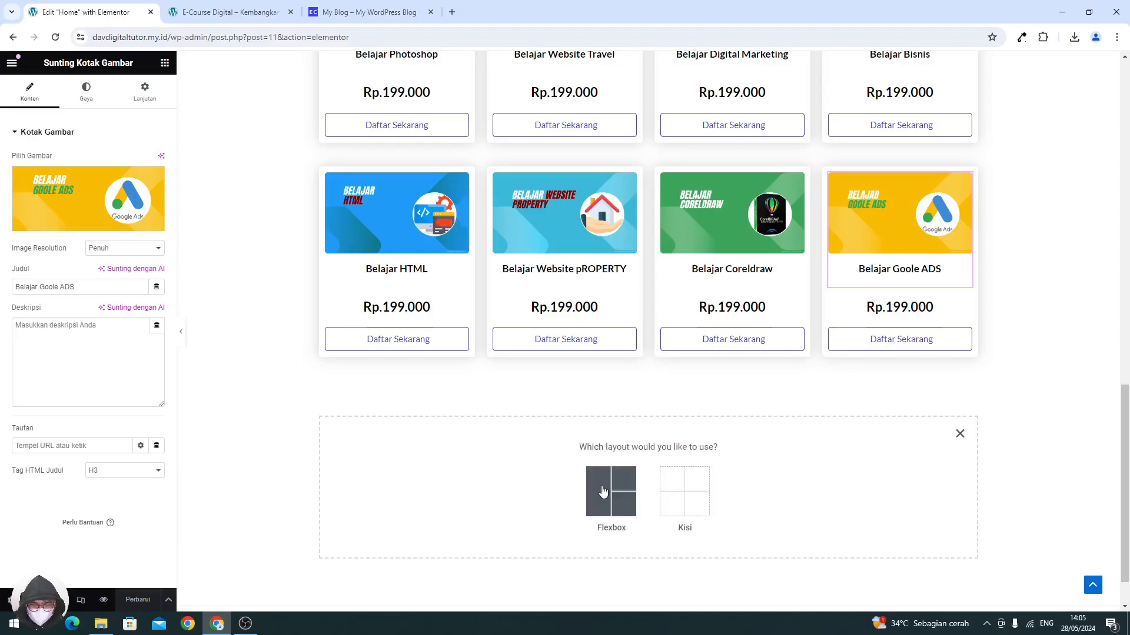
click(603, 491)
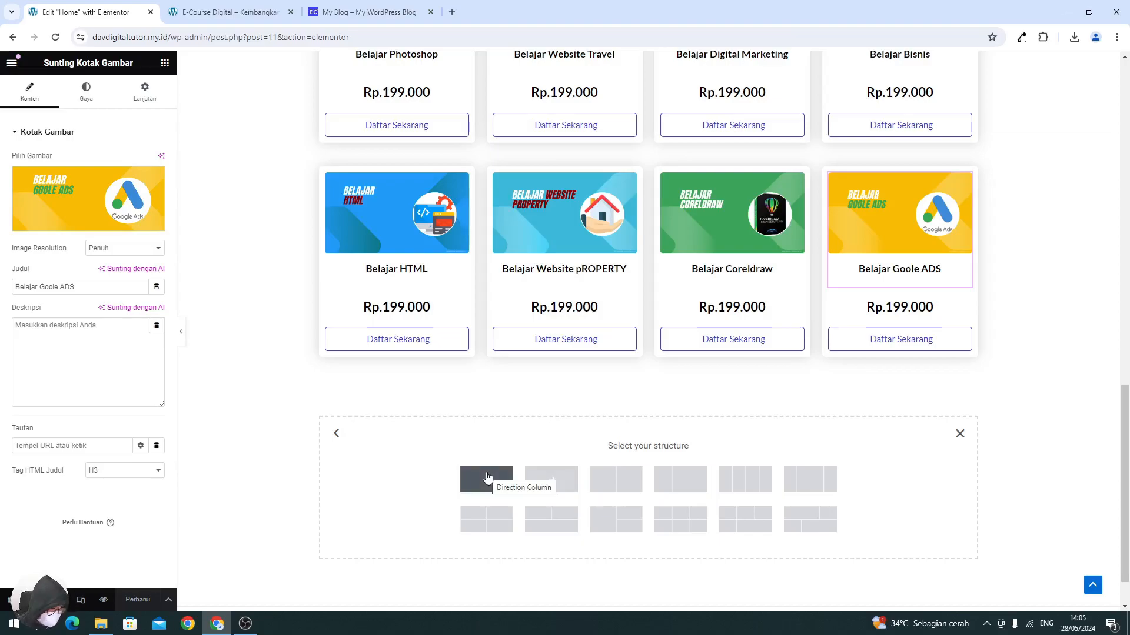
click(597, 484)
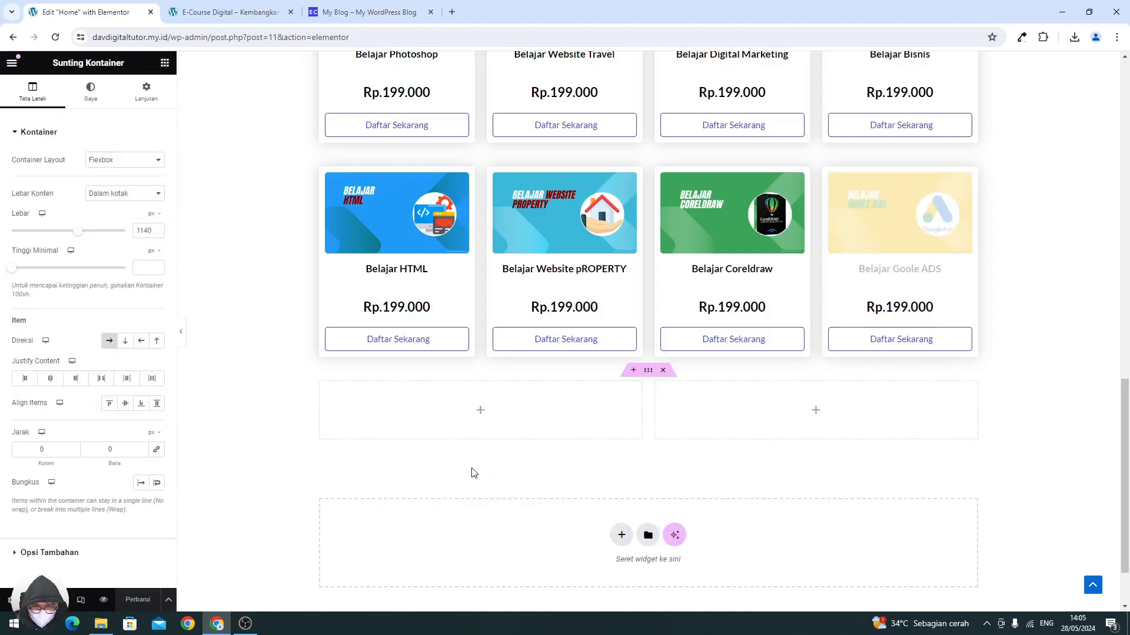
- Unlink the new container's margin values, switch their unit to percent and set the top margin to 6
click(133, 103)
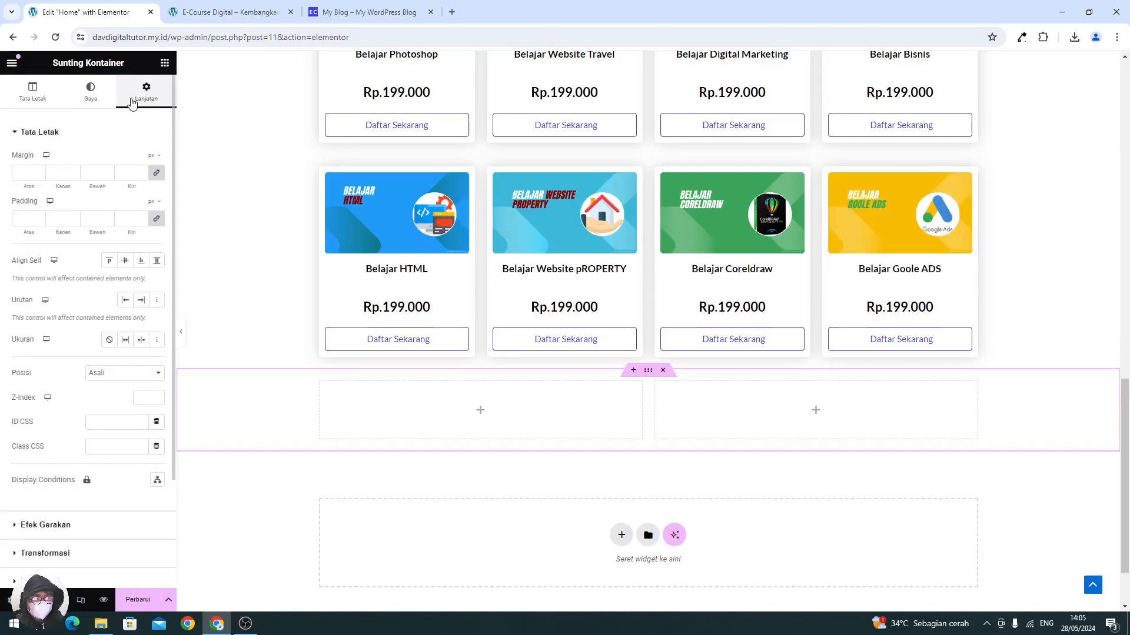
click(156, 174)
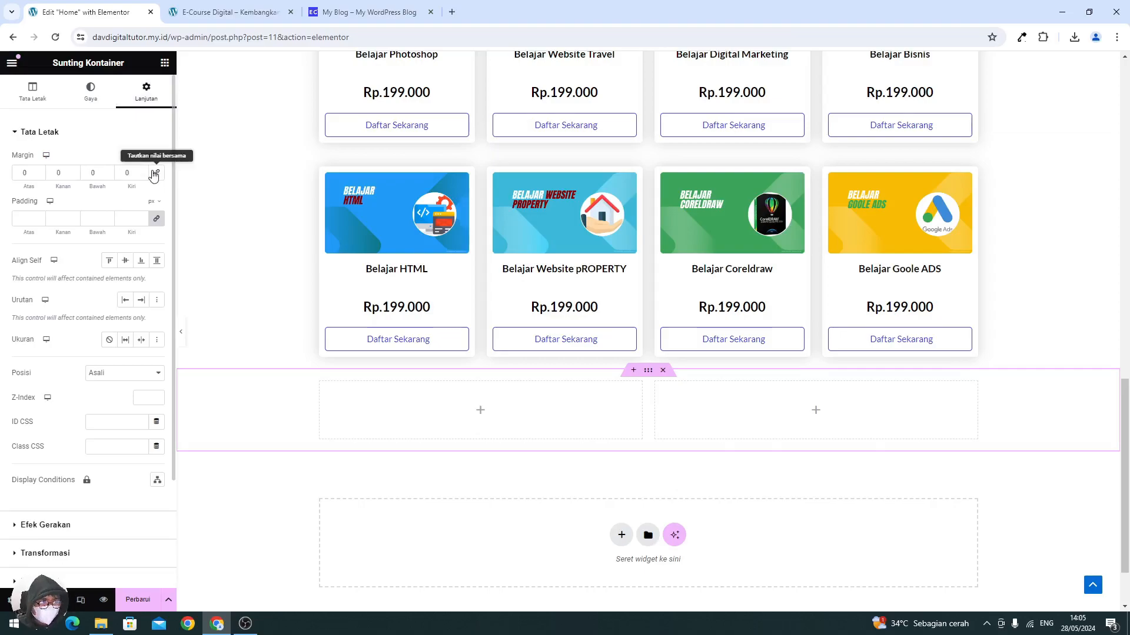
click(151, 156)
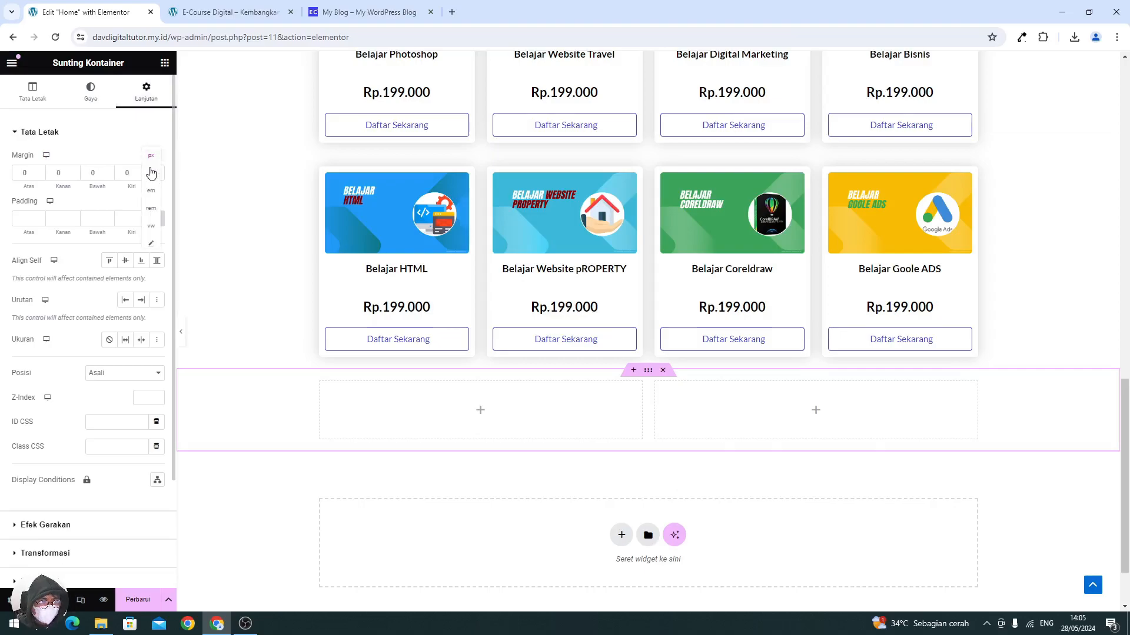
click(150, 172)
text(6)
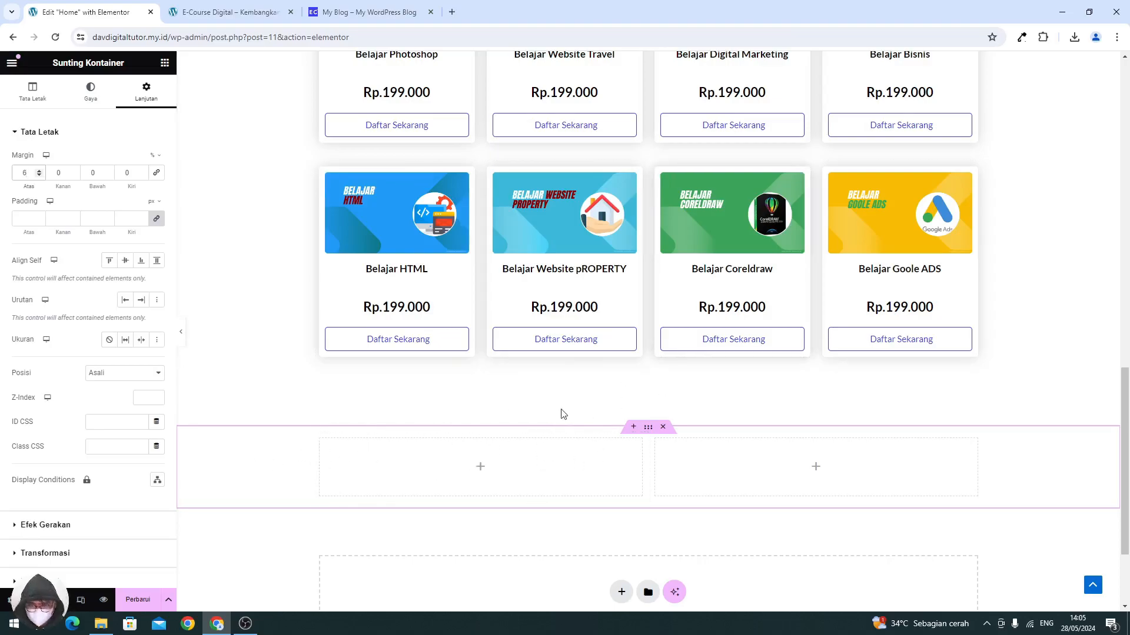
- Give the new two-column container a classic background with a trial red color, #BE3F3F
click(86, 106)
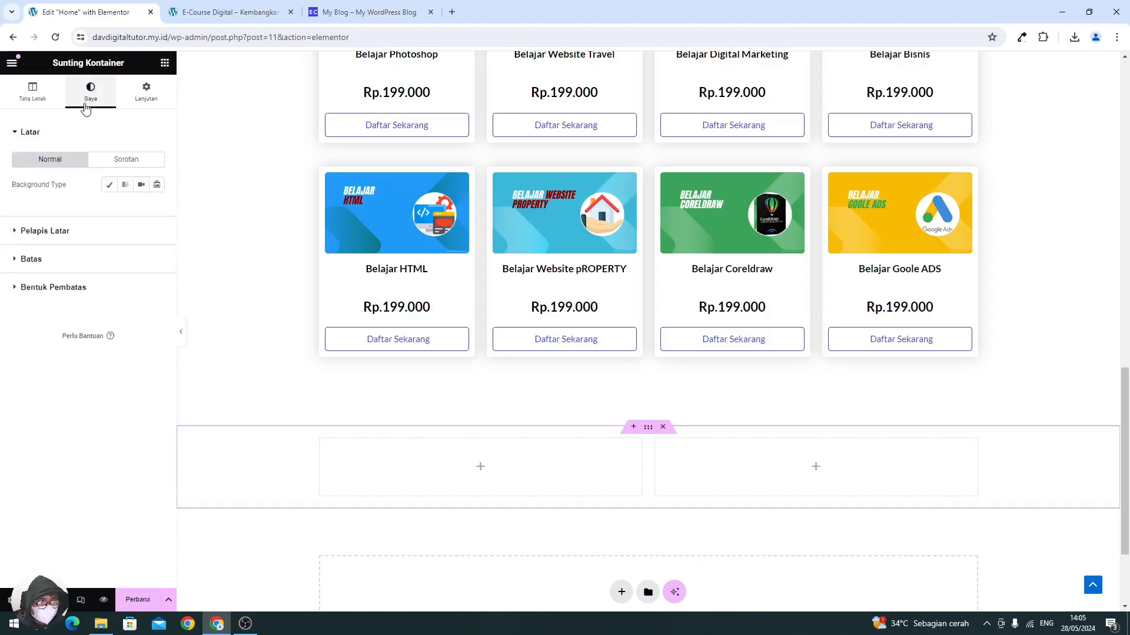
click(107, 185)
click(157, 209)
click(177, 285)
click(179, 279)
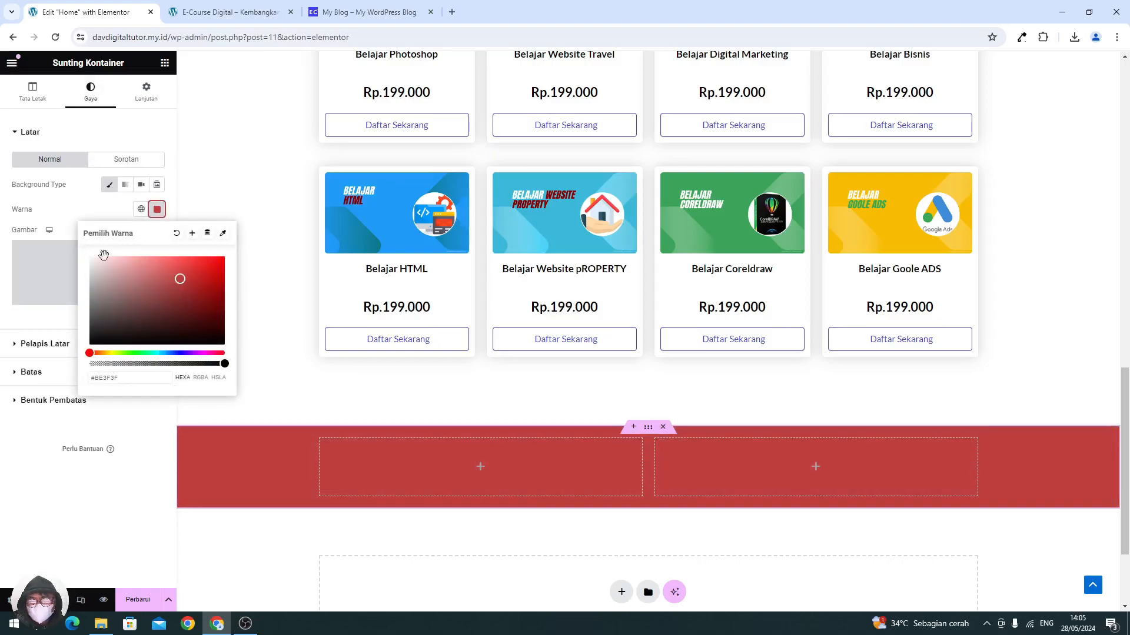
- Set the container's background color to rgb(66, 62, 243), copying the value from the color picker extension
click(1022, 38)
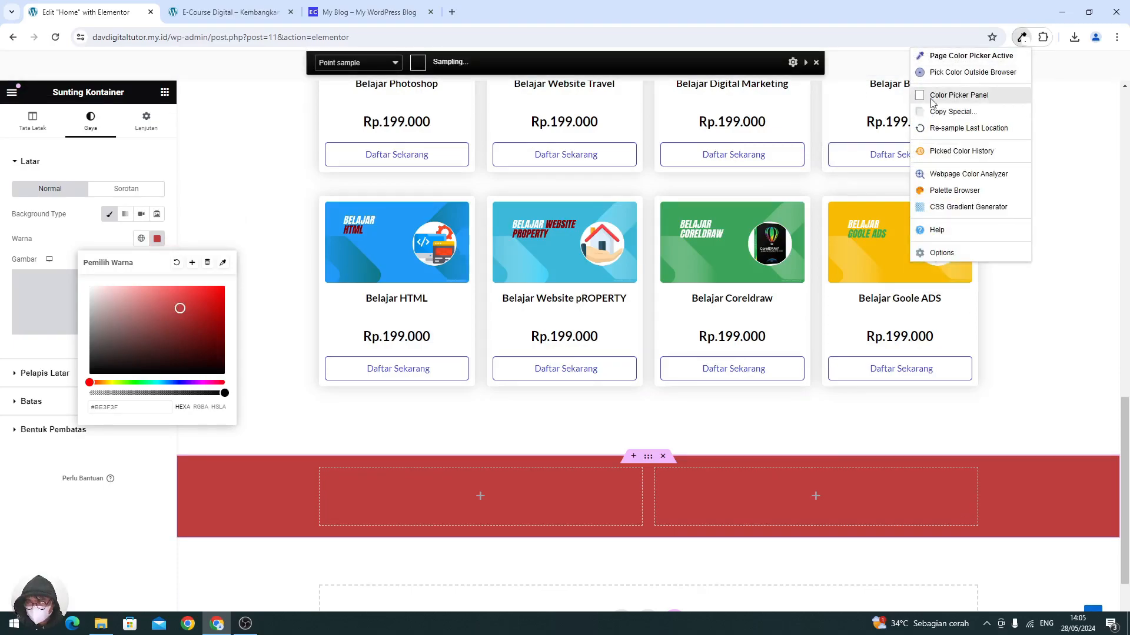
click(953, 91)
click(971, 115)
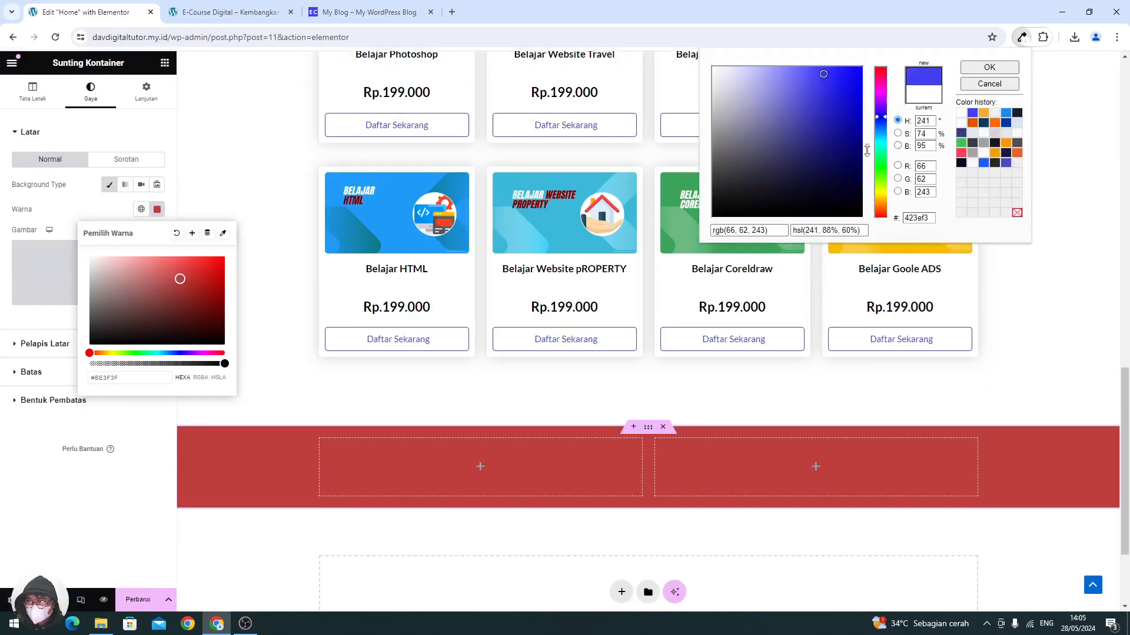
triple_click(768, 230)
key(ctrl+c)
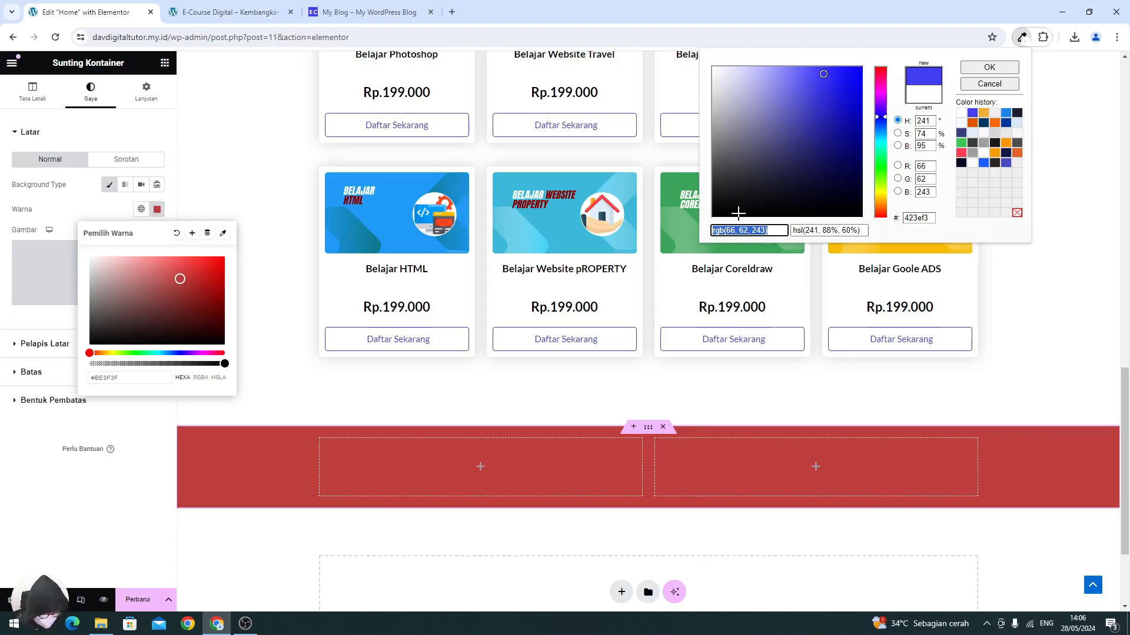
click(100, 379)
key(ctrl+v)
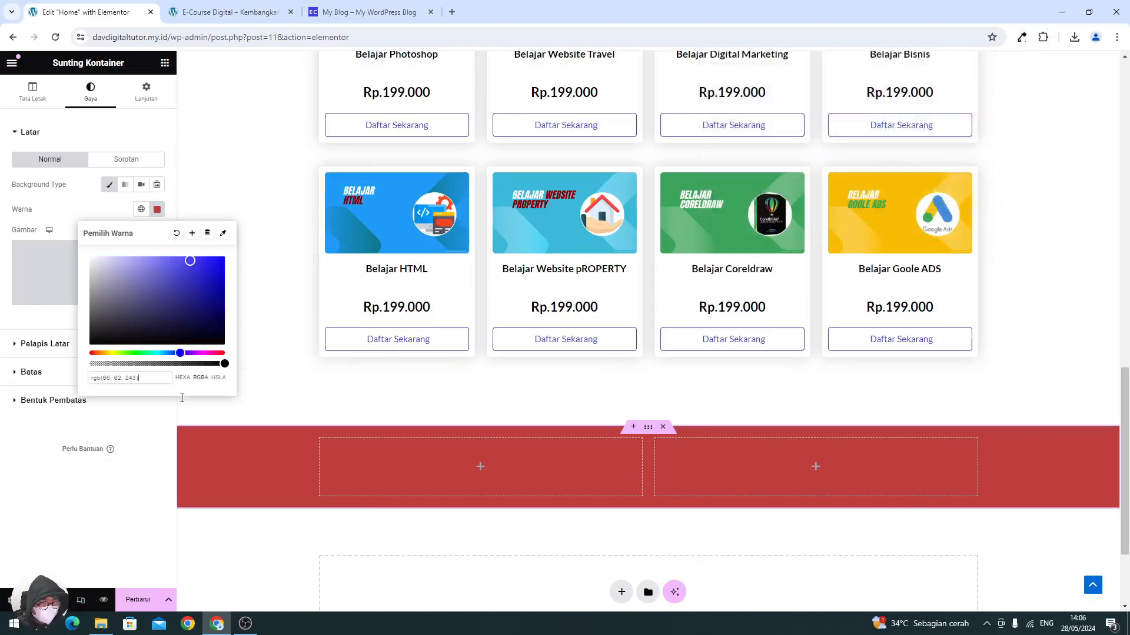
click(85, 221)
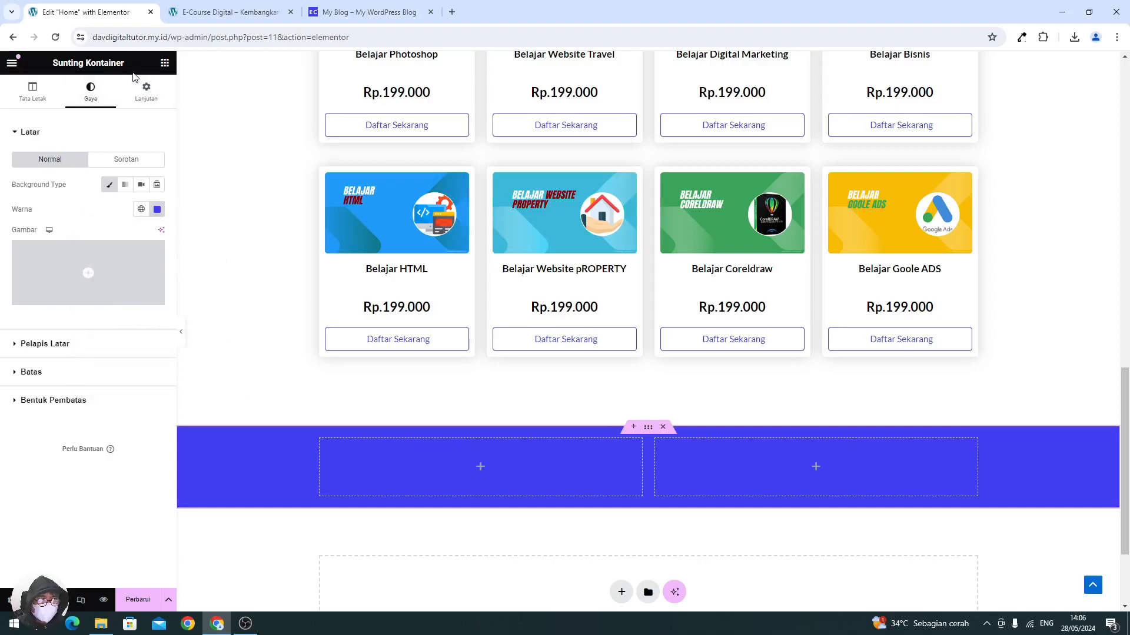
- Add an Image widget to the container's left column
click(165, 66)
drag(97, 346, 422, 453)
scroll(339, 445, down, 2)
click(151, 203)
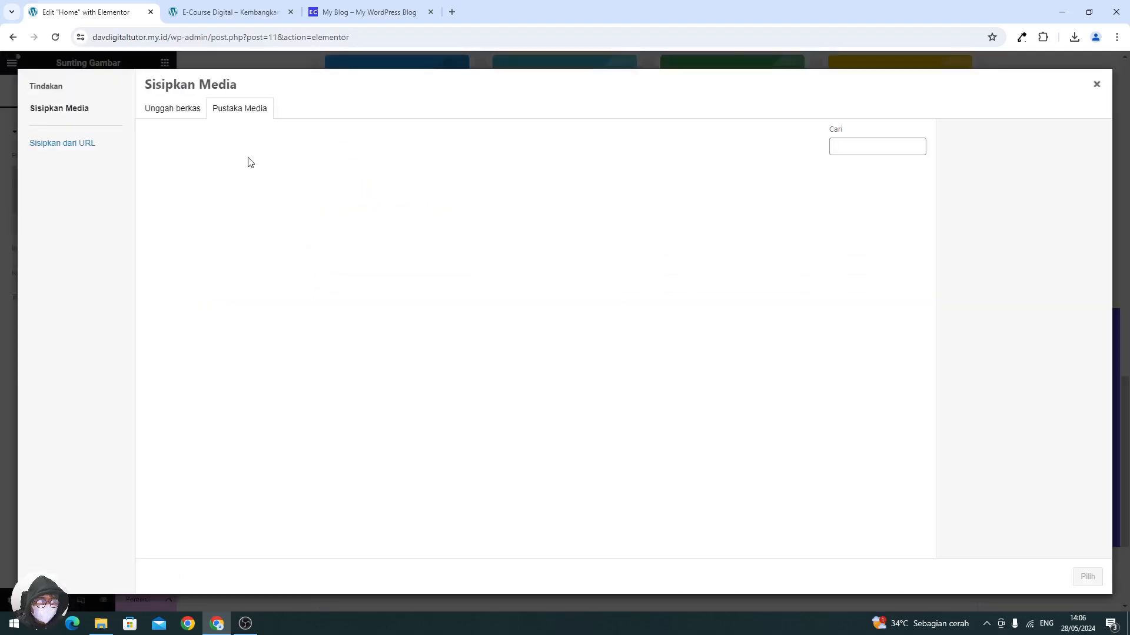
click(177, 110)
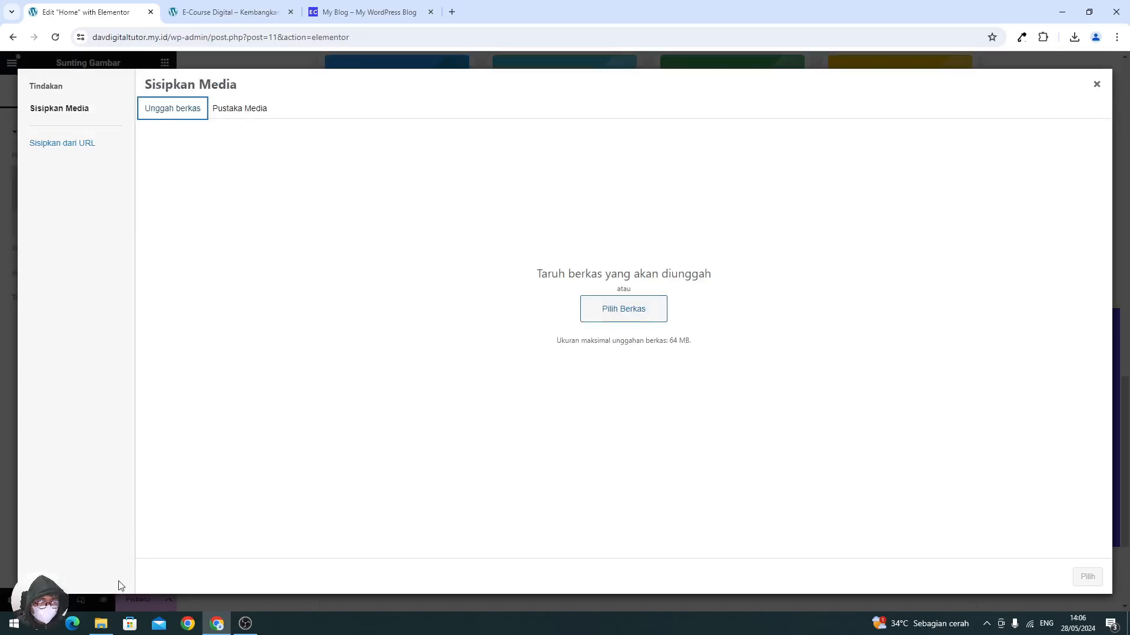
click(112, 621)
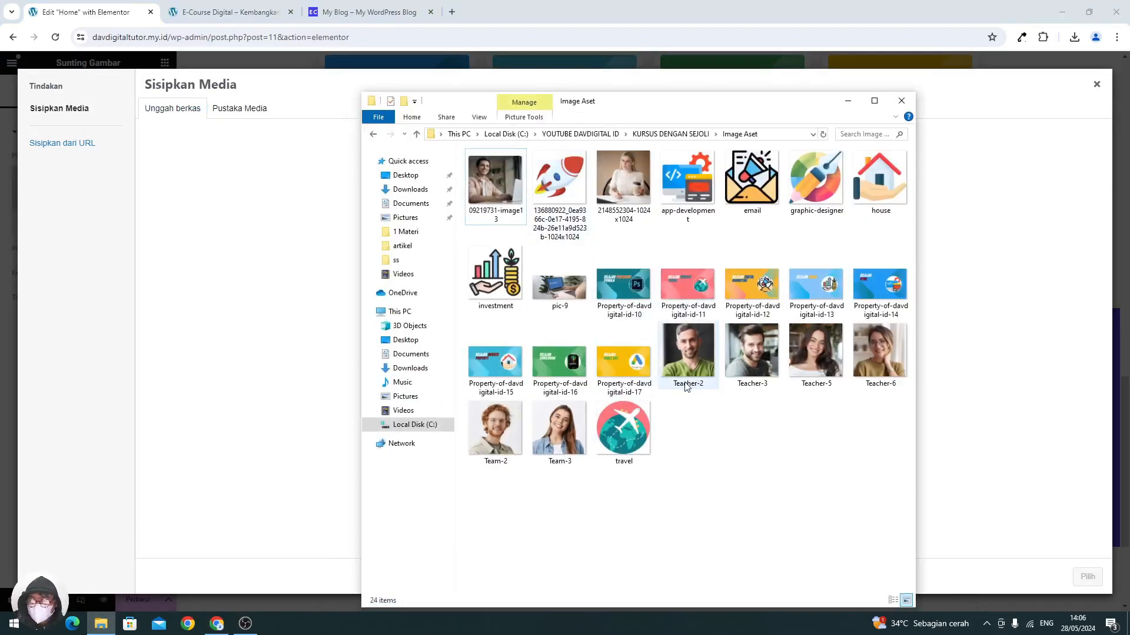
drag(623, 183, 522, 287)
drag(404, 246, 404, 246)
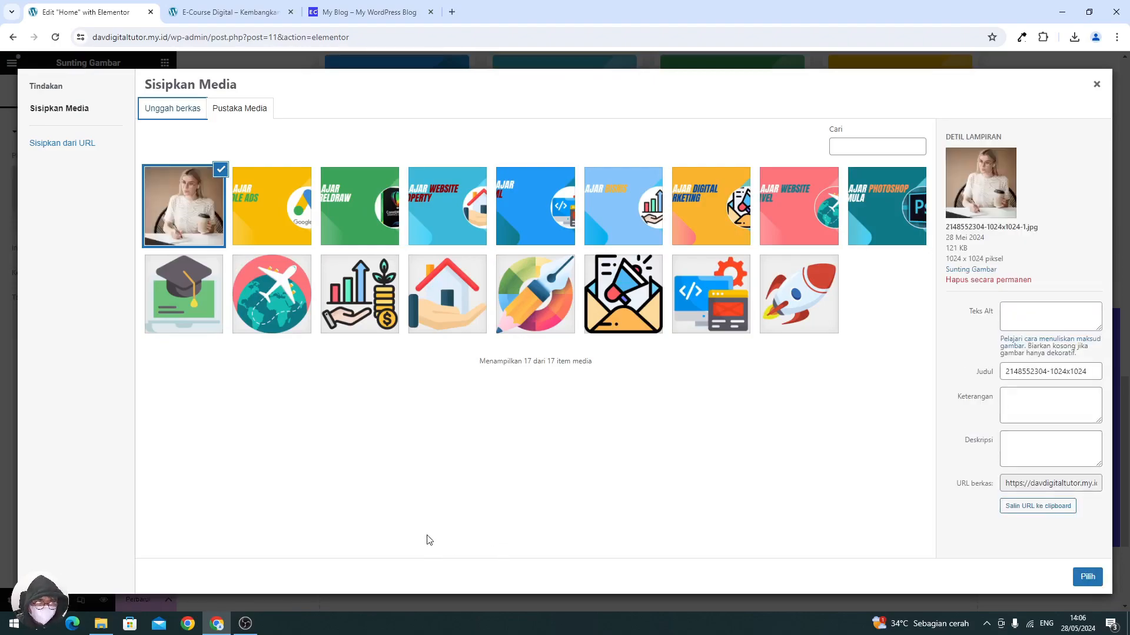
click(1087, 576)
- Set the image's border radius to 15 px on all corners
scroll(397, 452, down, 3)
scroll(410, 453, up, 1)
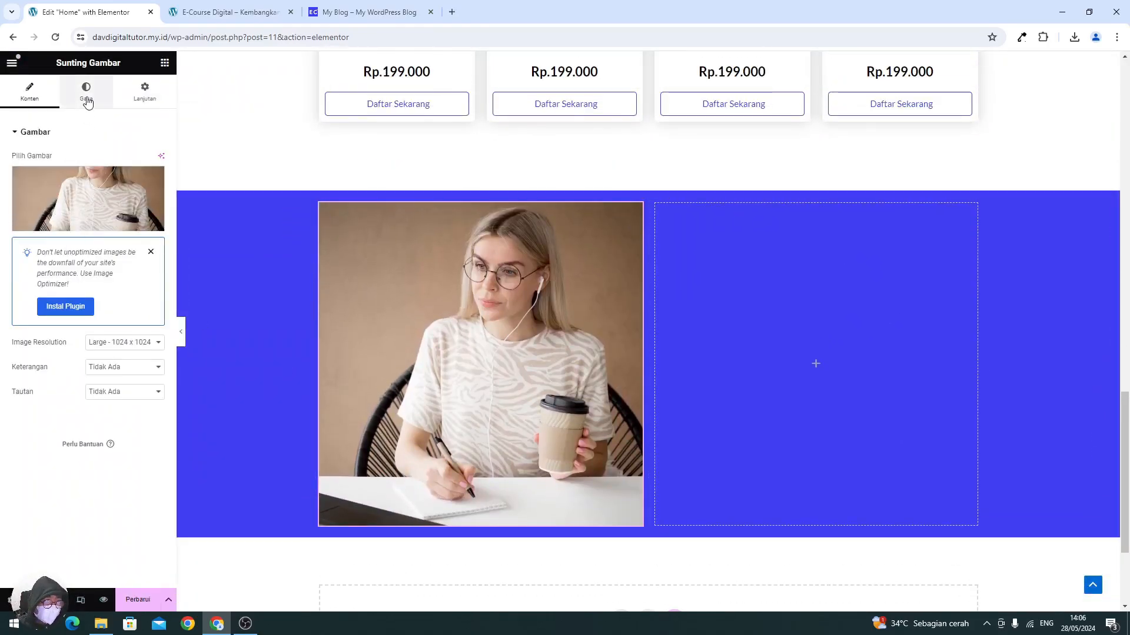
click(87, 101)
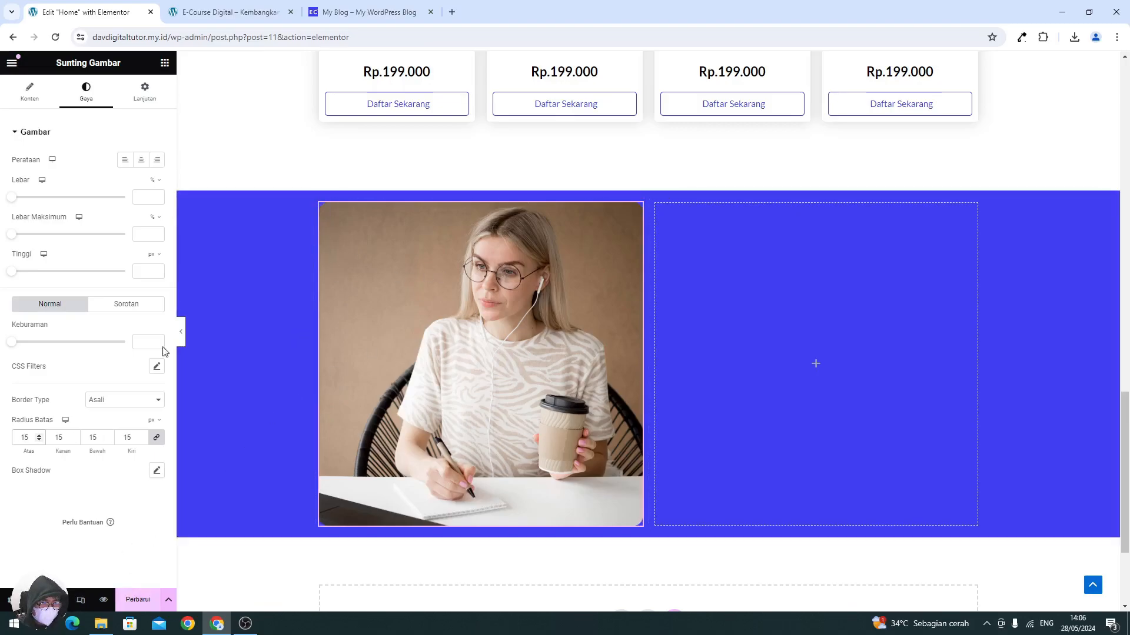
- Add a Heading (Tajuk) widget to the container's right column
click(167, 70)
click(167, 70)
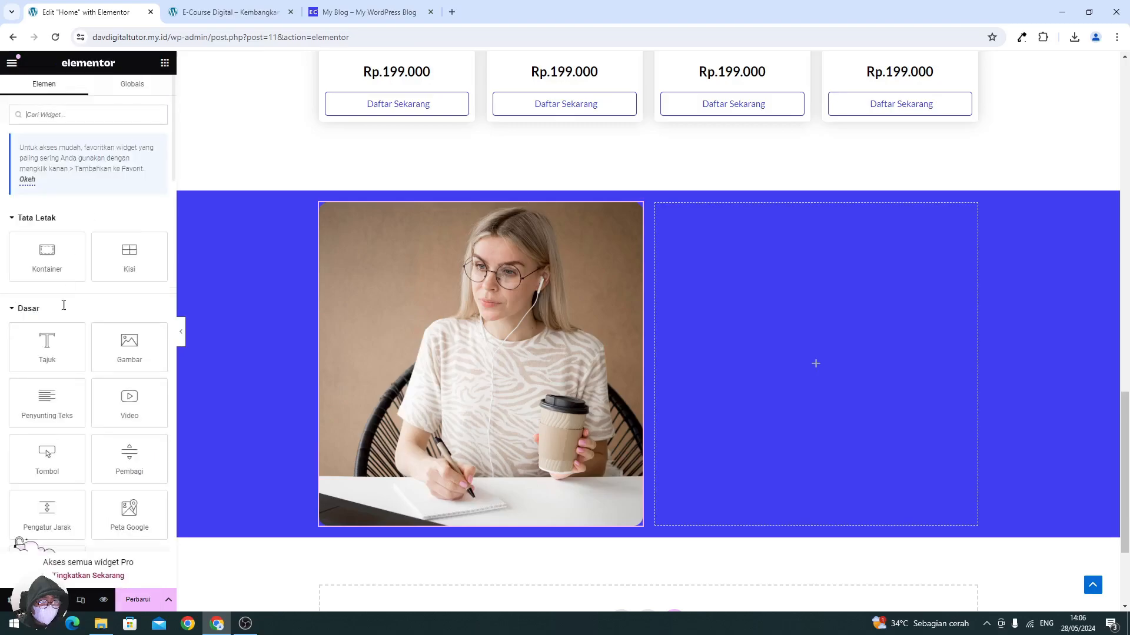
drag(40, 351, 688, 403)
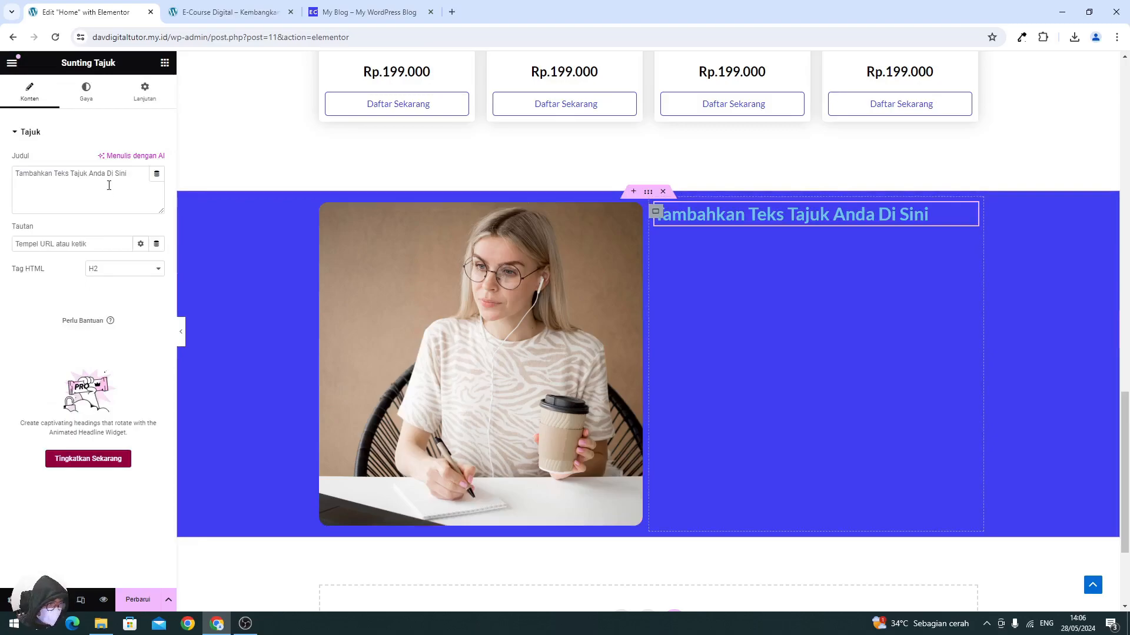
- Set the heading text to "Alasan Kenapa Harus Ambil Kursus Di Tempat Kami"
triple_click(109, 184)
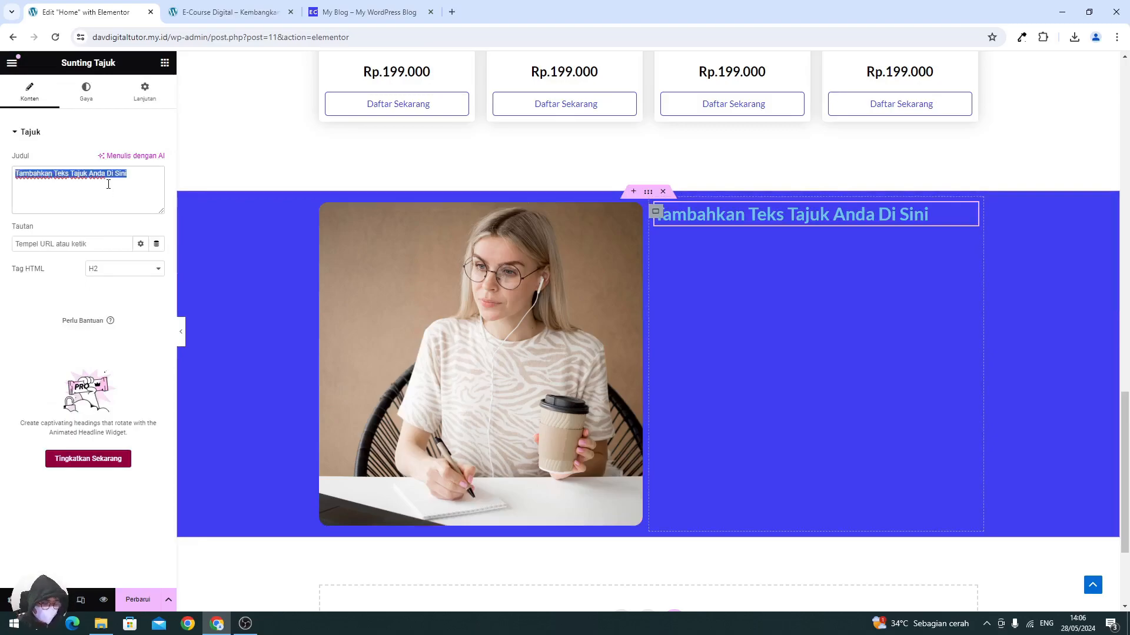
text(Alasan kena)
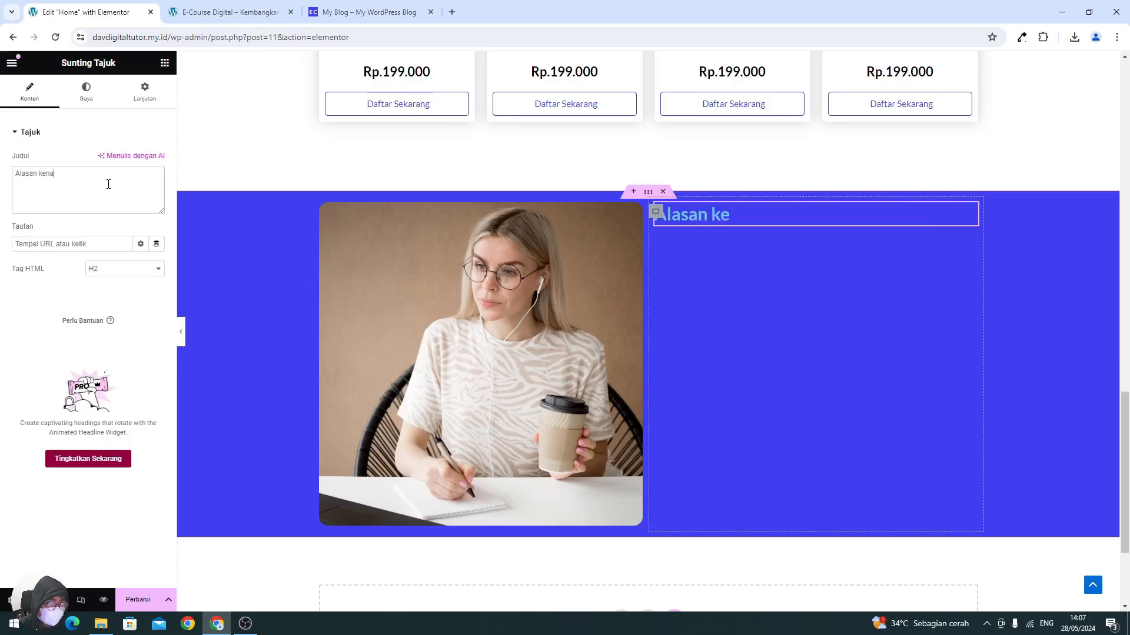
text(pa Har)
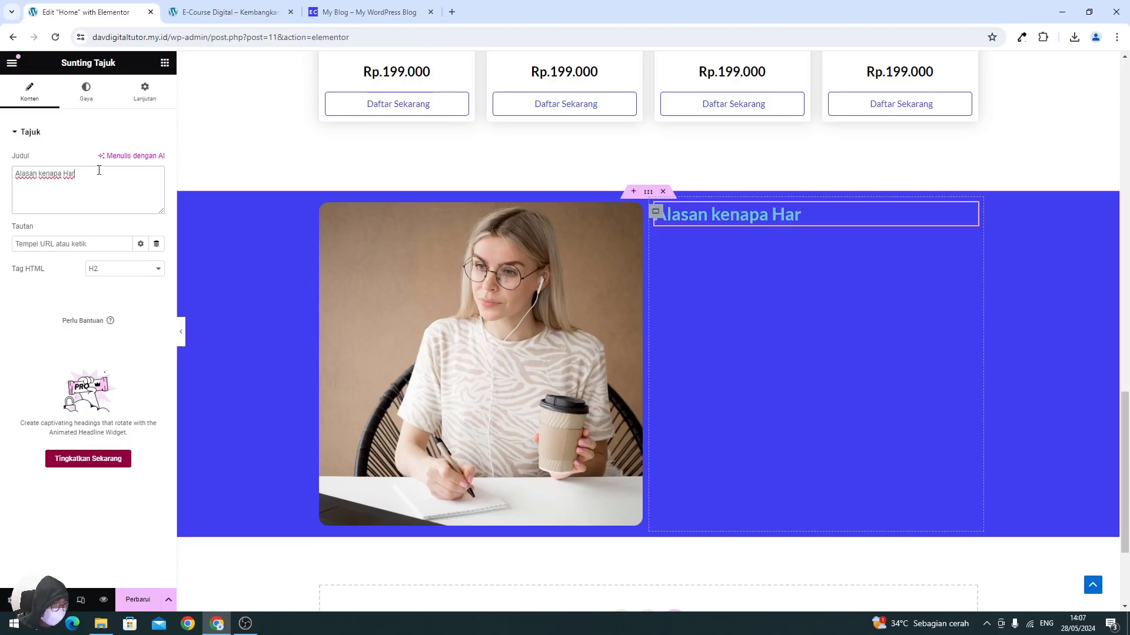
click(44, 173)
key(BackSpace)
text(Kenapa Har)
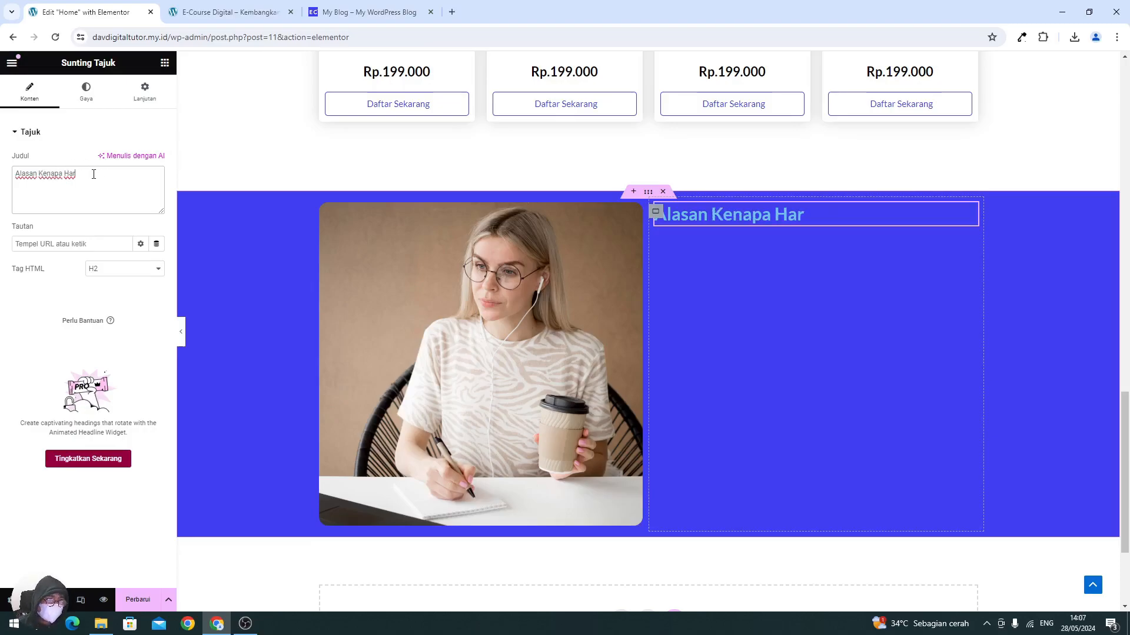
text(us)
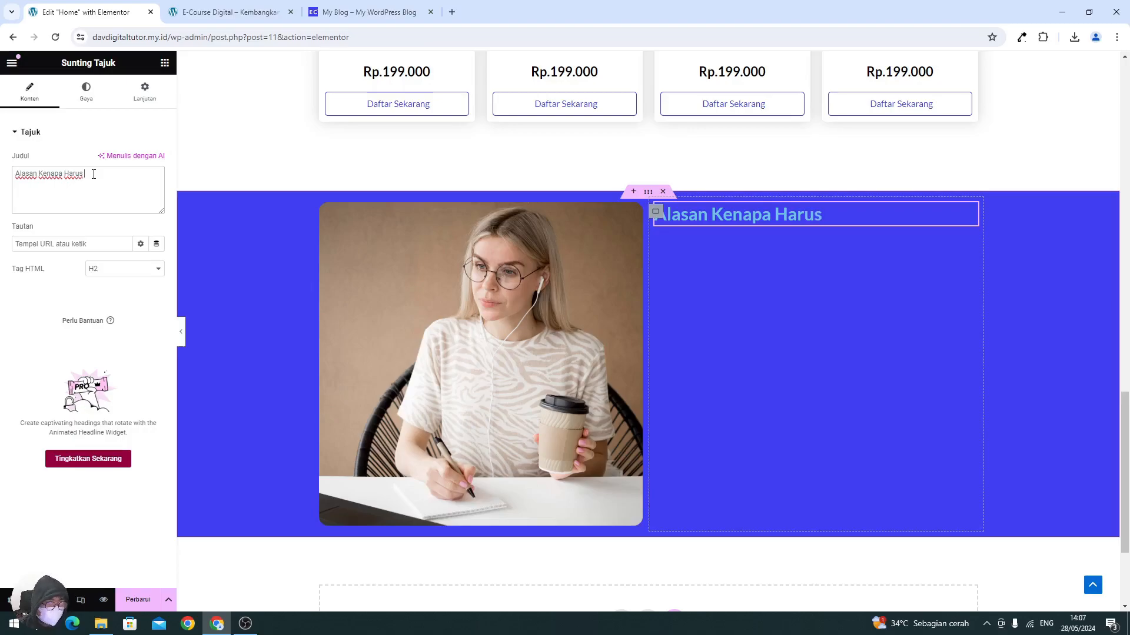
text( Ambil Ku)
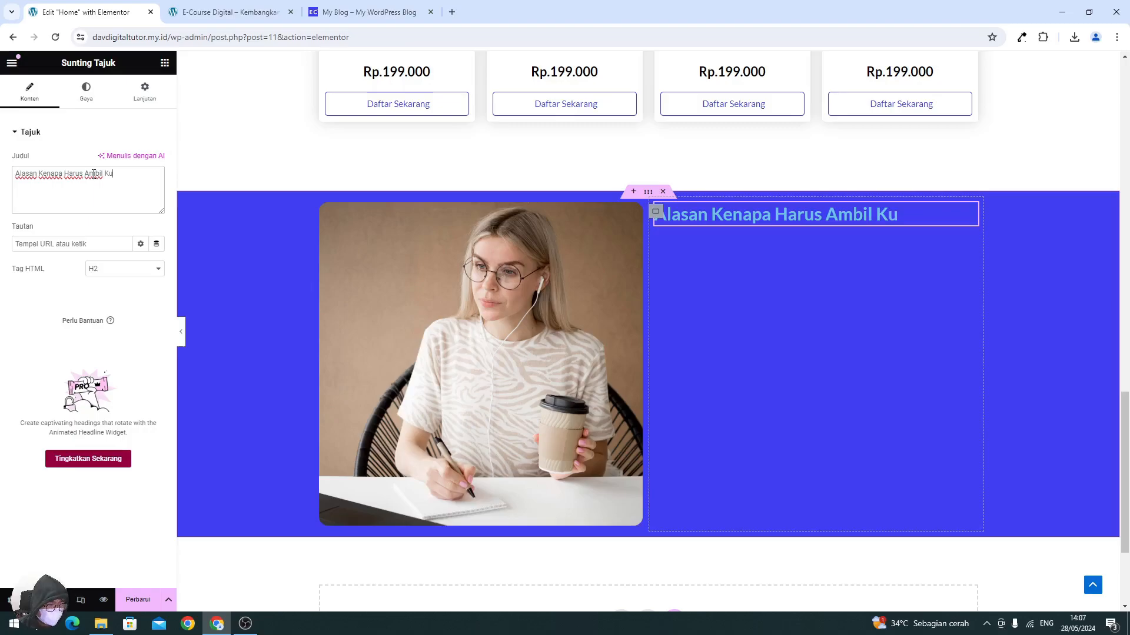
text(rsus Di Tempat Kami)
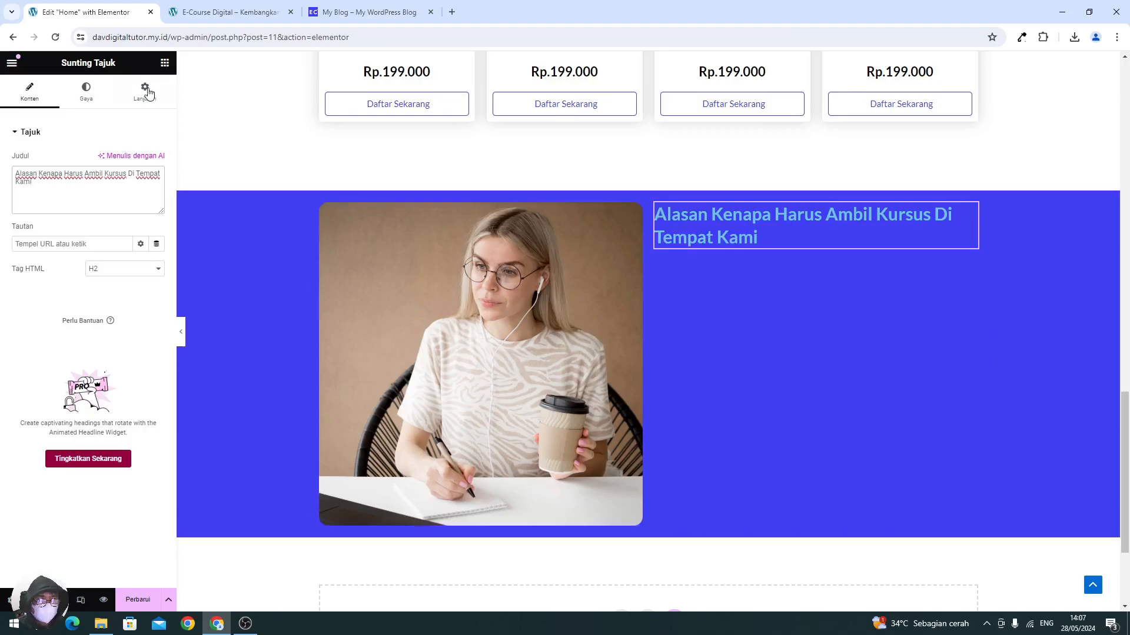
- Set the new heading's text color to white, #FFFFFF
click(97, 104)
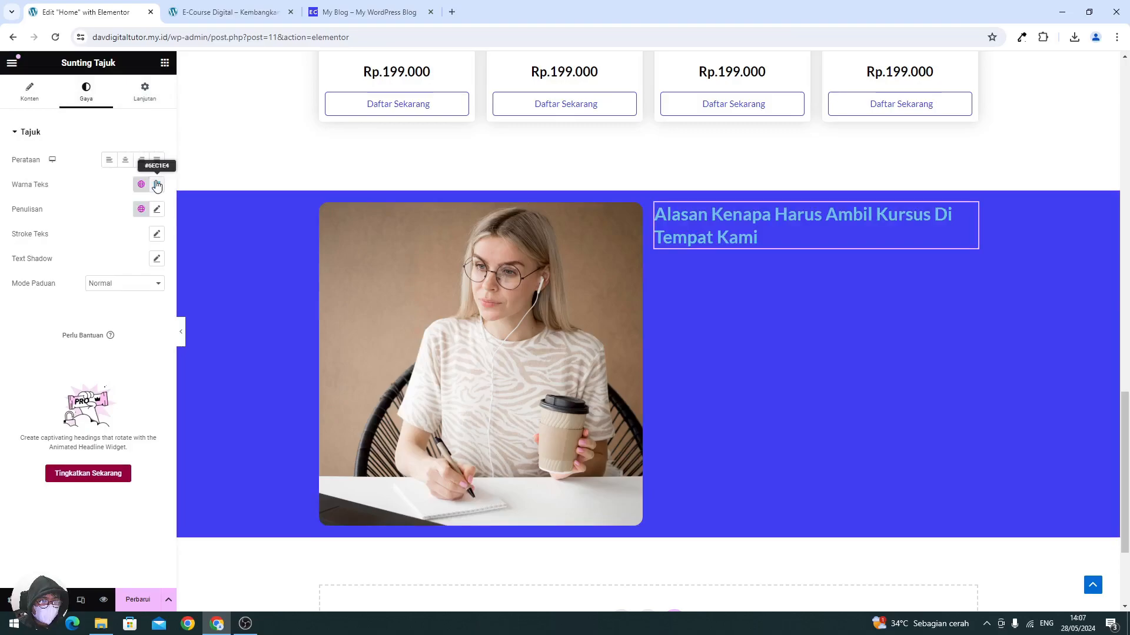
click(156, 186)
drag(133, 235, 74, 224)
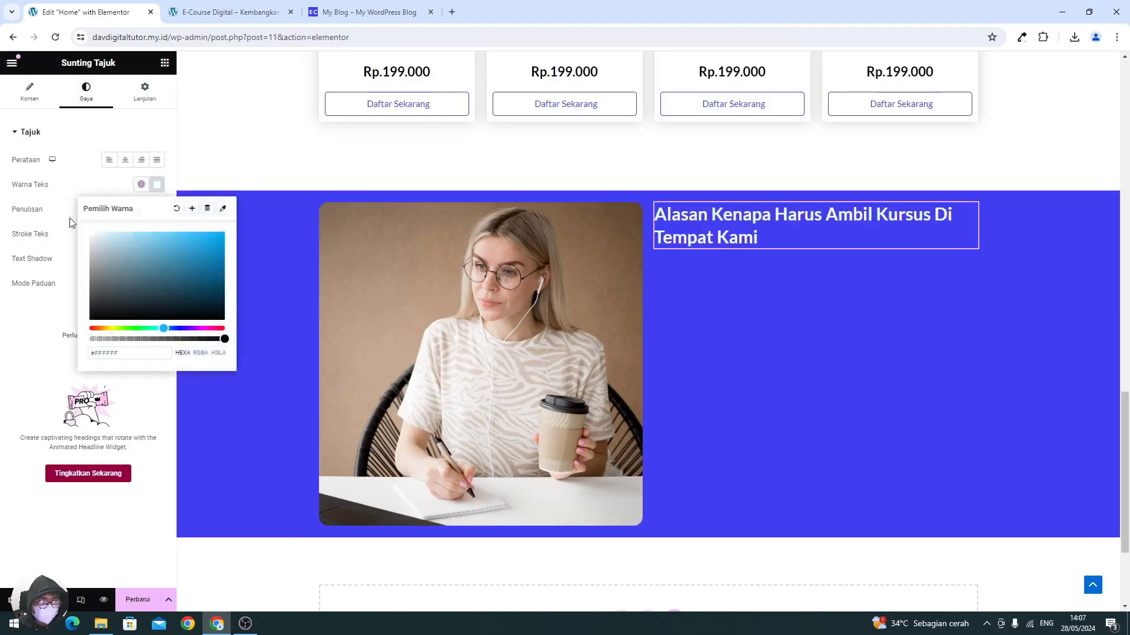
click(67, 212)
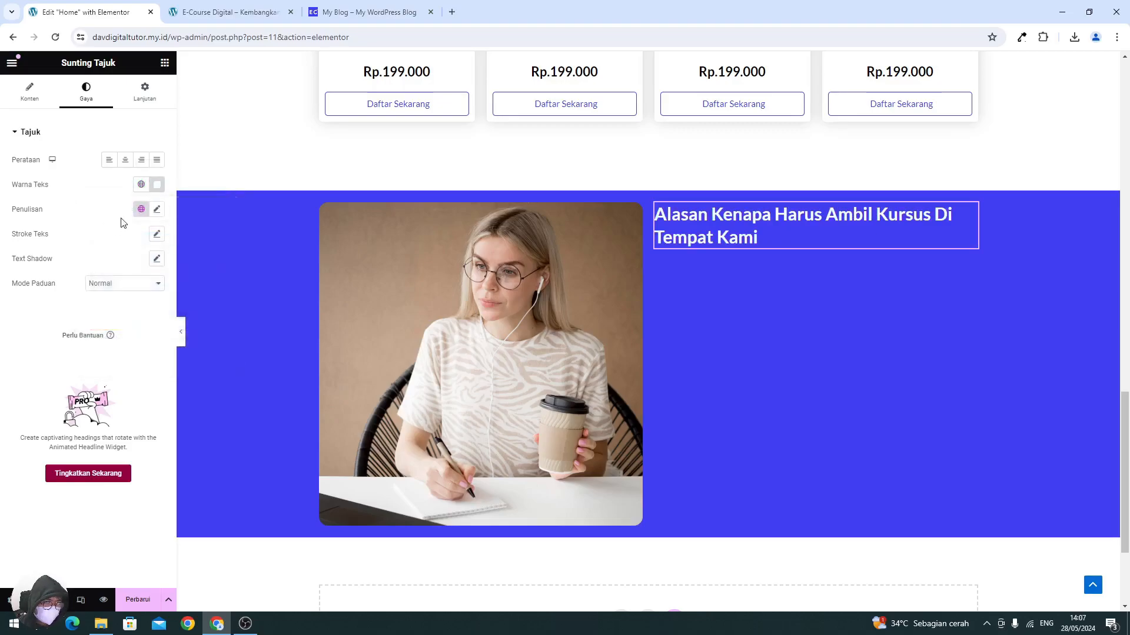
- Check the typography size used by the "List Kursus" heading as a reference for the new heading
click(156, 212)
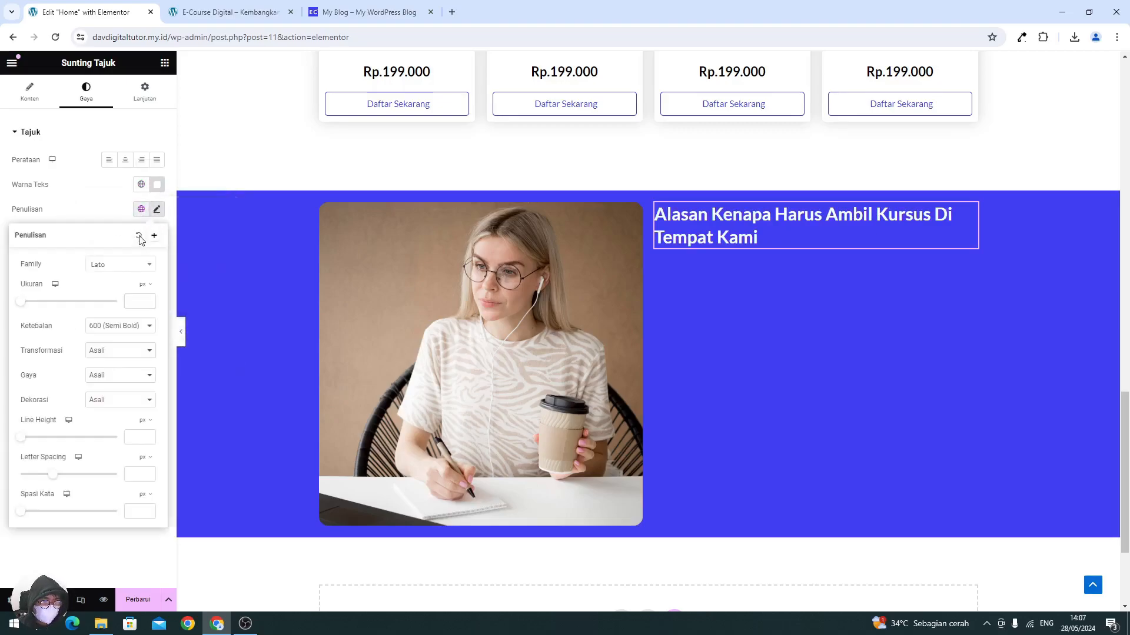
click(137, 301)
scroll(512, 271, up, 10)
scroll(514, 276, down, 3)
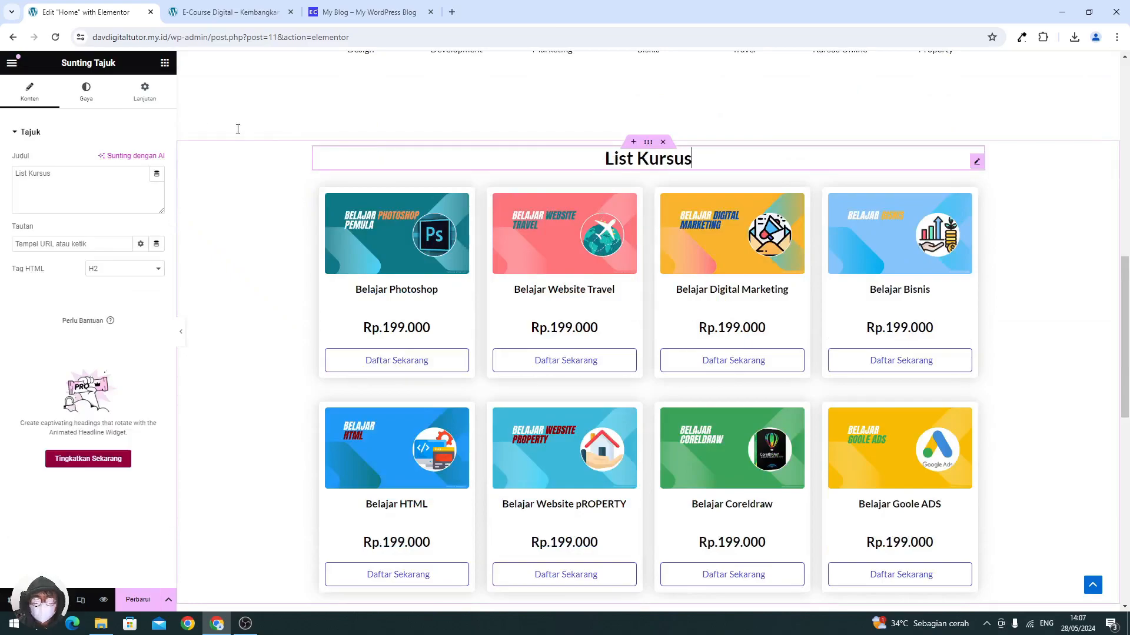
click(86, 97)
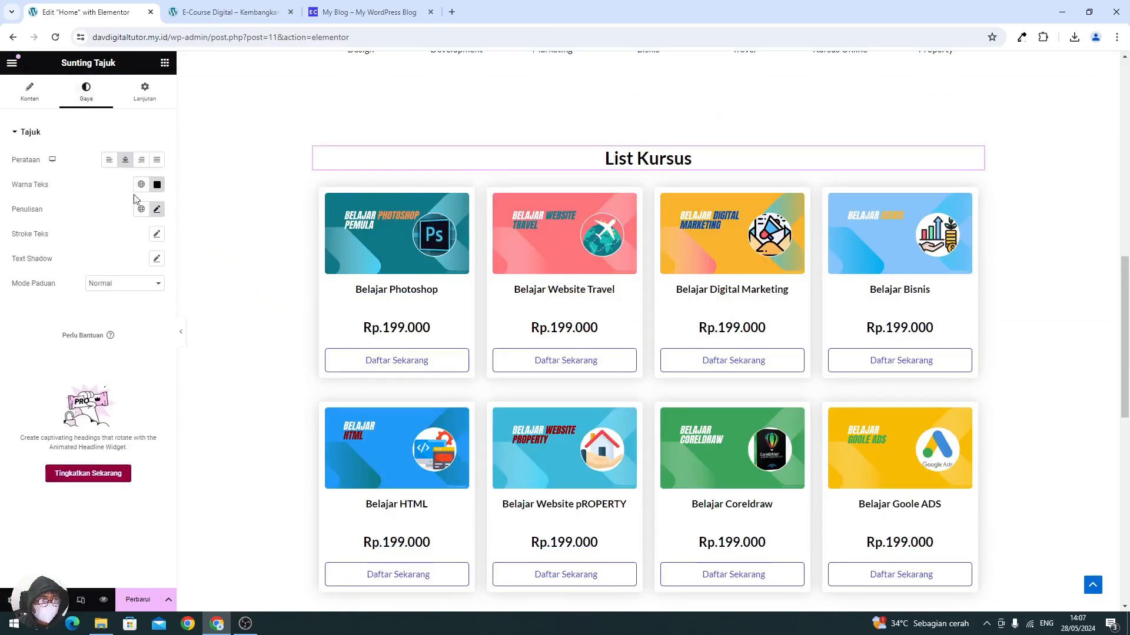
click(157, 209)
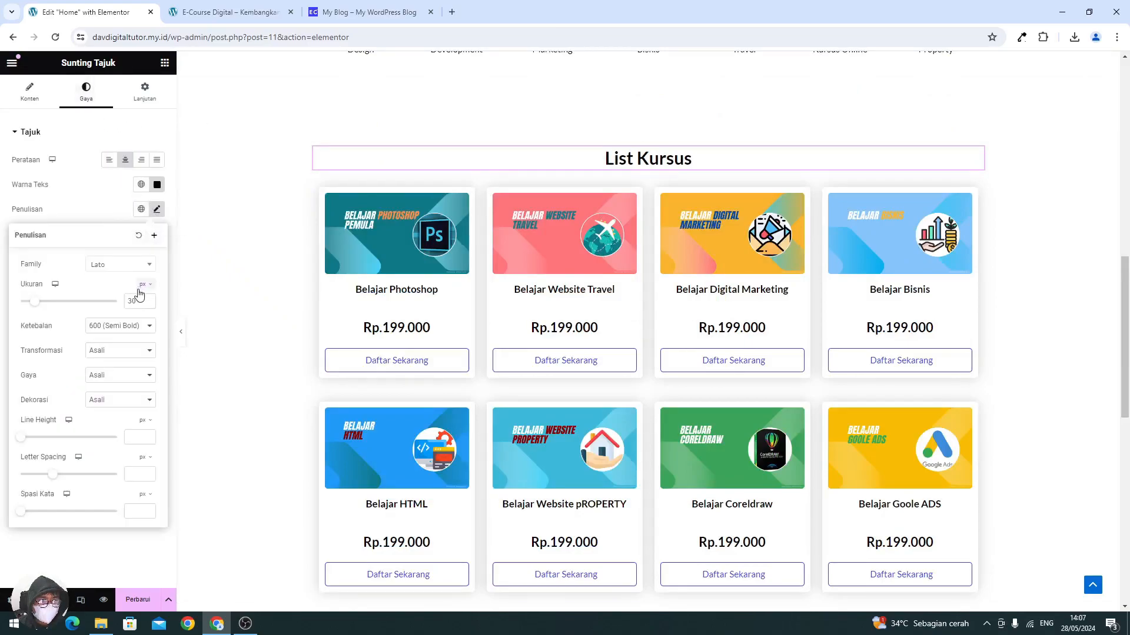
click(99, 214)
- Set the typography size of the "Alasan Kenapa Harus Ambil Kursus Di Tempat Kami" heading to 30 px
scroll(624, 324, down, 10)
scroll(623, 325, up, 4)
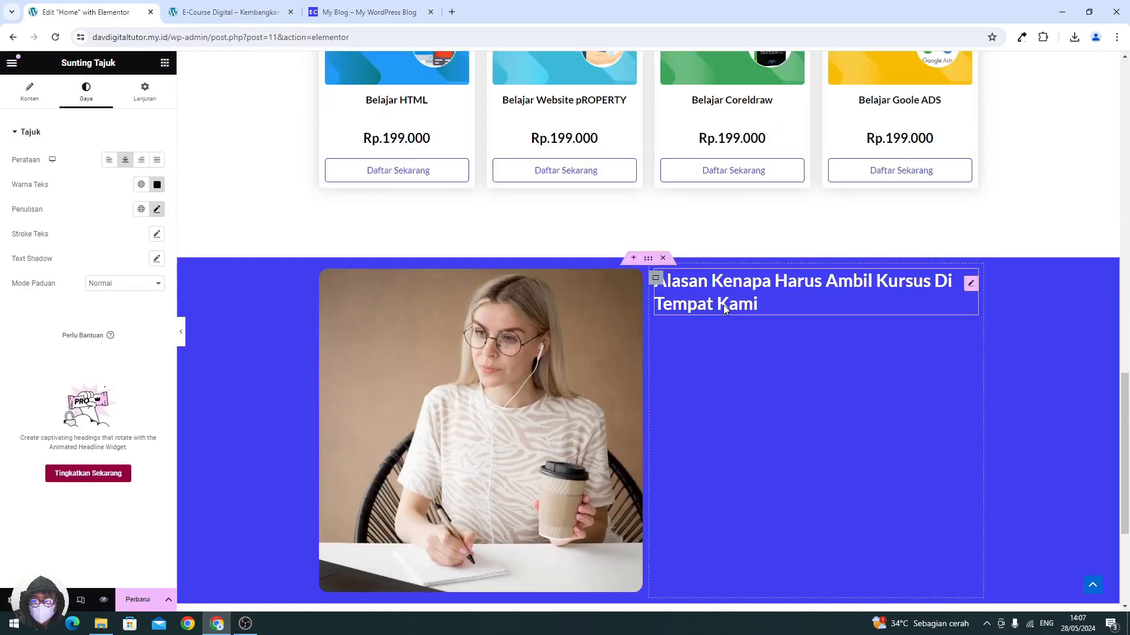
click(723, 304)
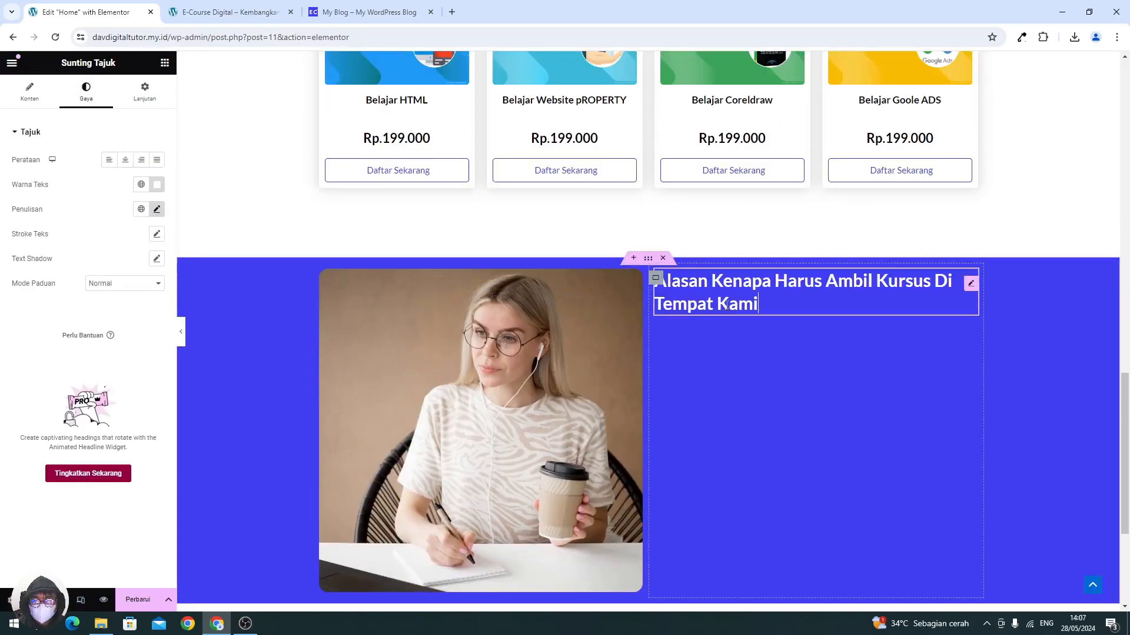
click(155, 210)
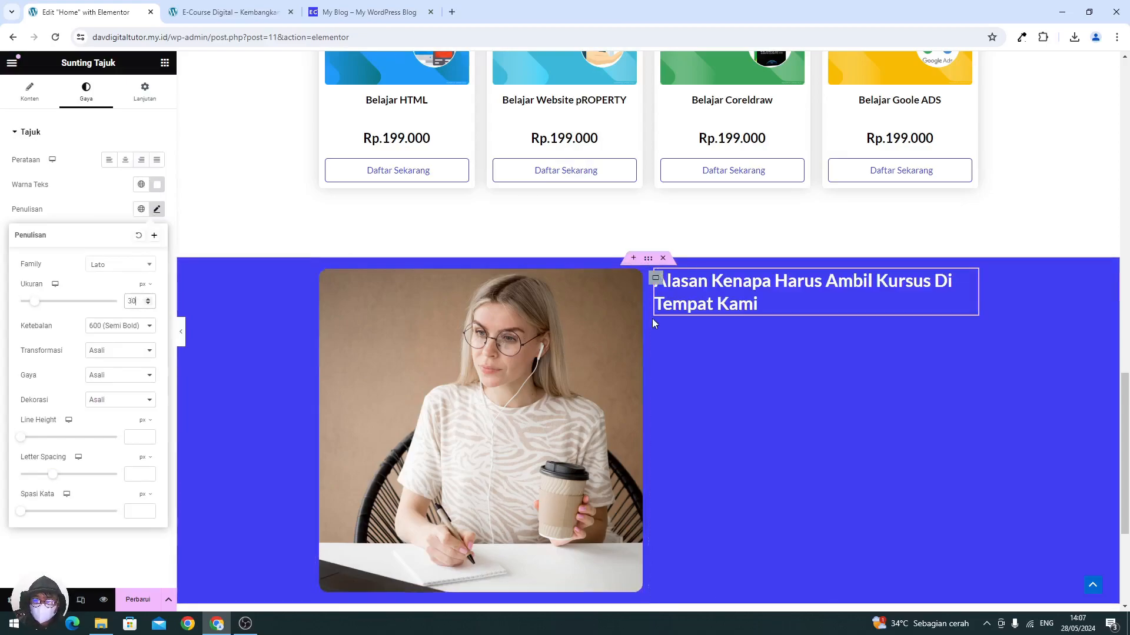
- Copy the hero section's paragraph text widget and paste it below the "Alasan Kenapa Harus Ambil Kursus Di Tempat Kami" heading
scroll(492, 327, up, 2)
scroll(493, 332, up, 14)
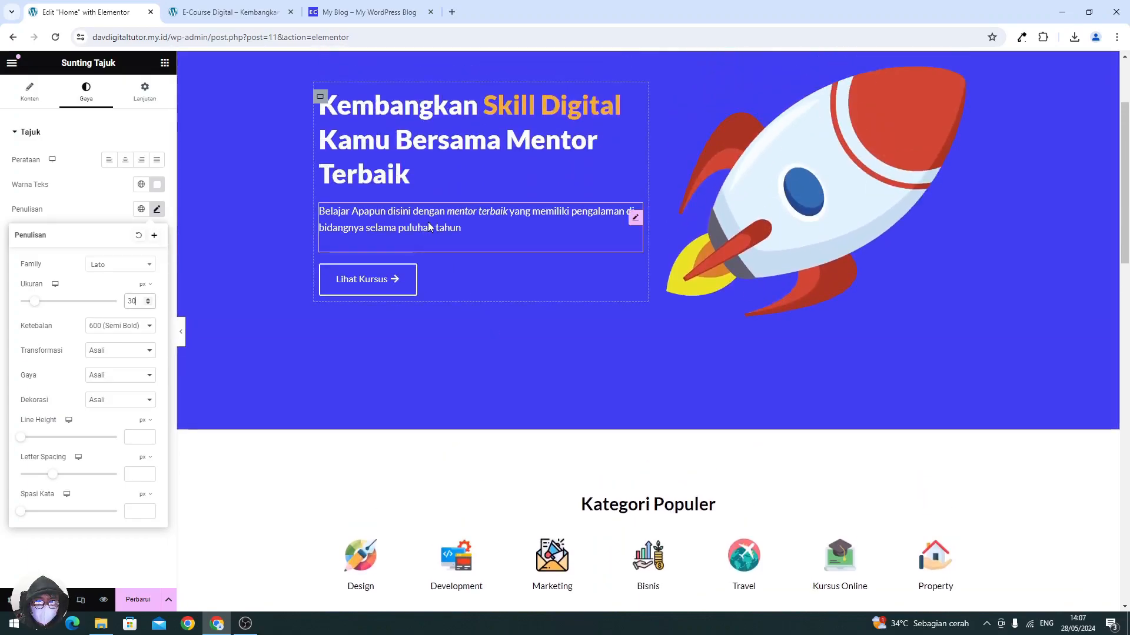
right_click(453, 250)
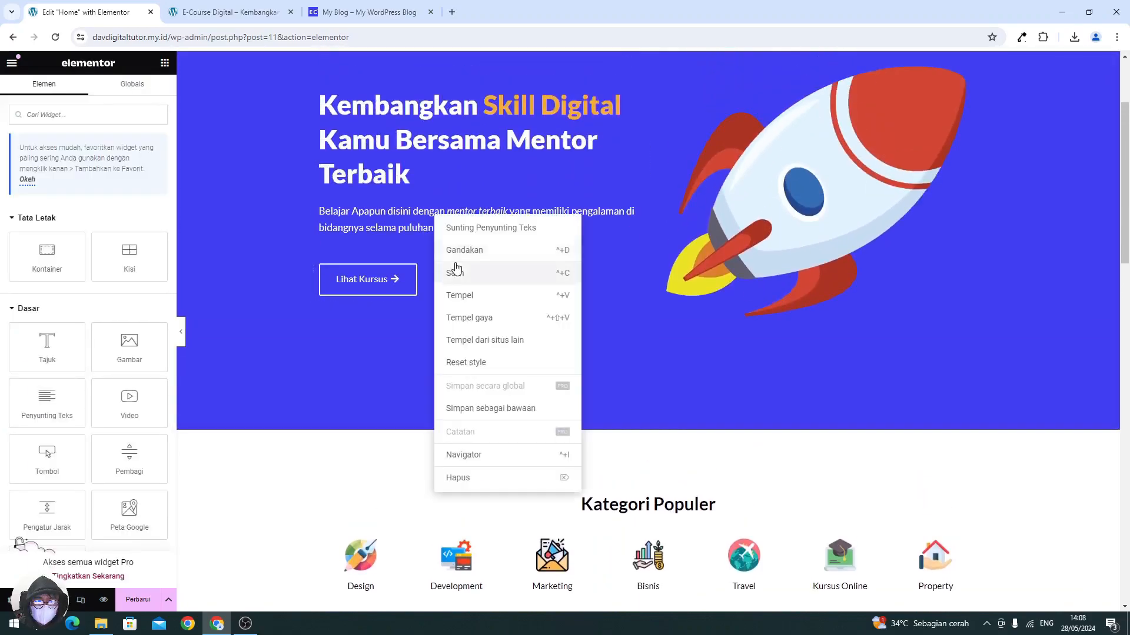
click(457, 272)
scroll(687, 408, down, 15)
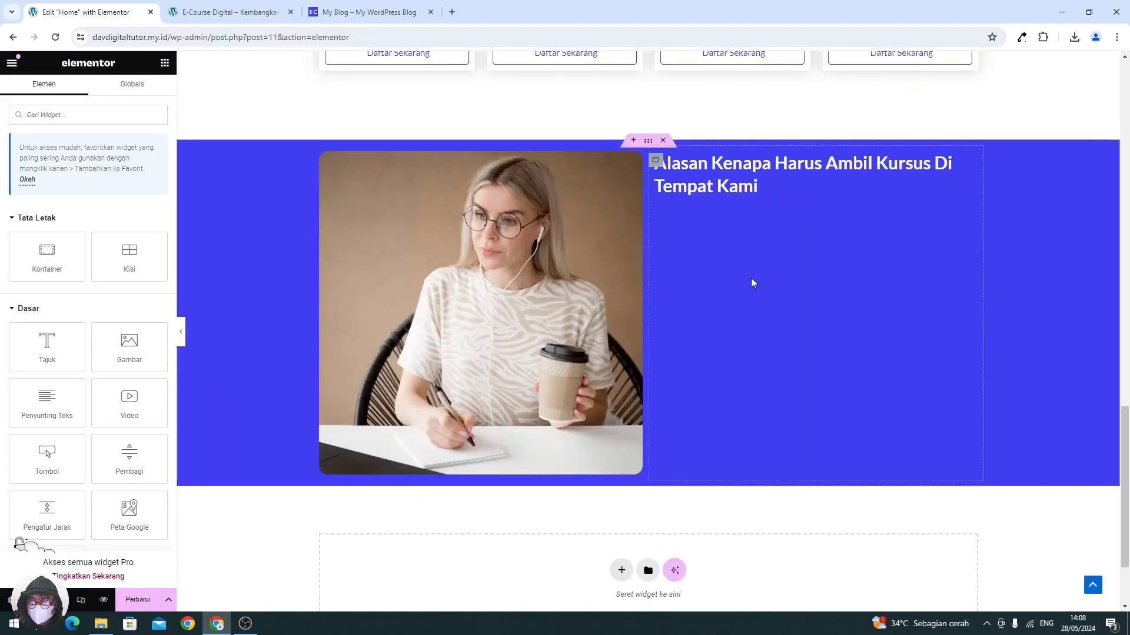
right_click(723, 197)
click(756, 284)
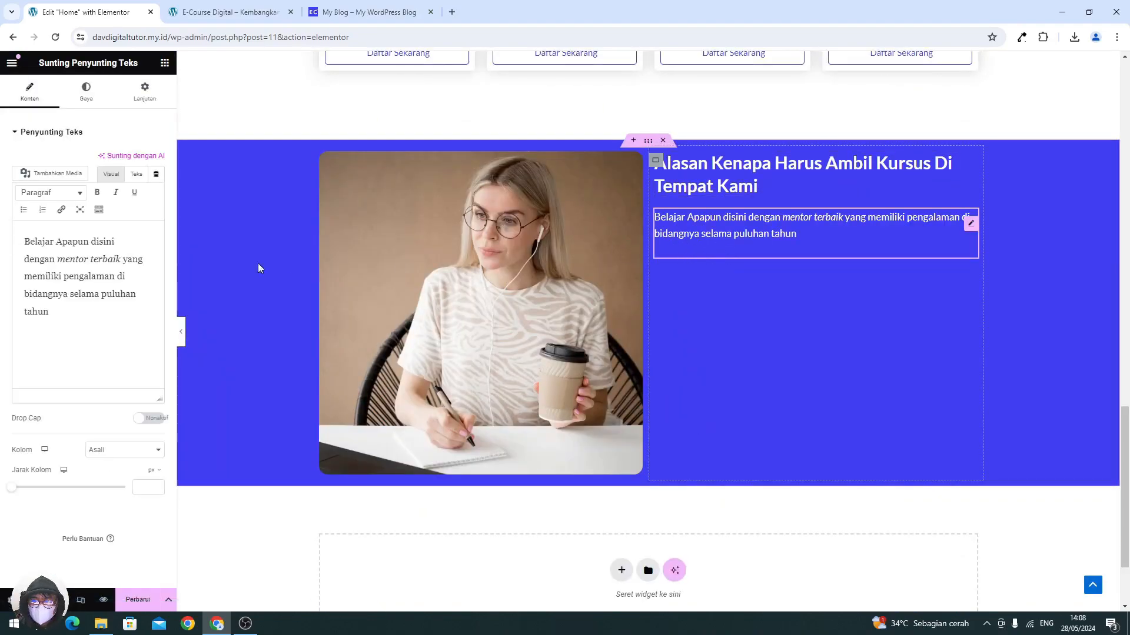
- Replace the pasted paragraph's text with the "Lorem ipsum dolor sit amet..." paragraph copied from the same section of the reference site
drag(78, 294, 35, 243)
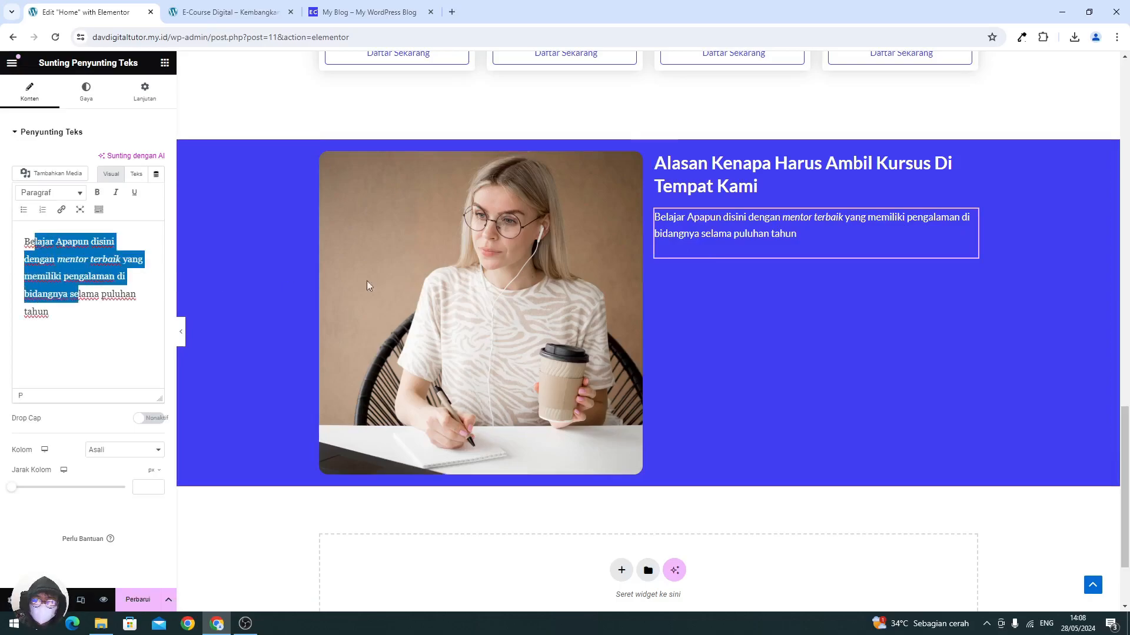
click(369, 12)
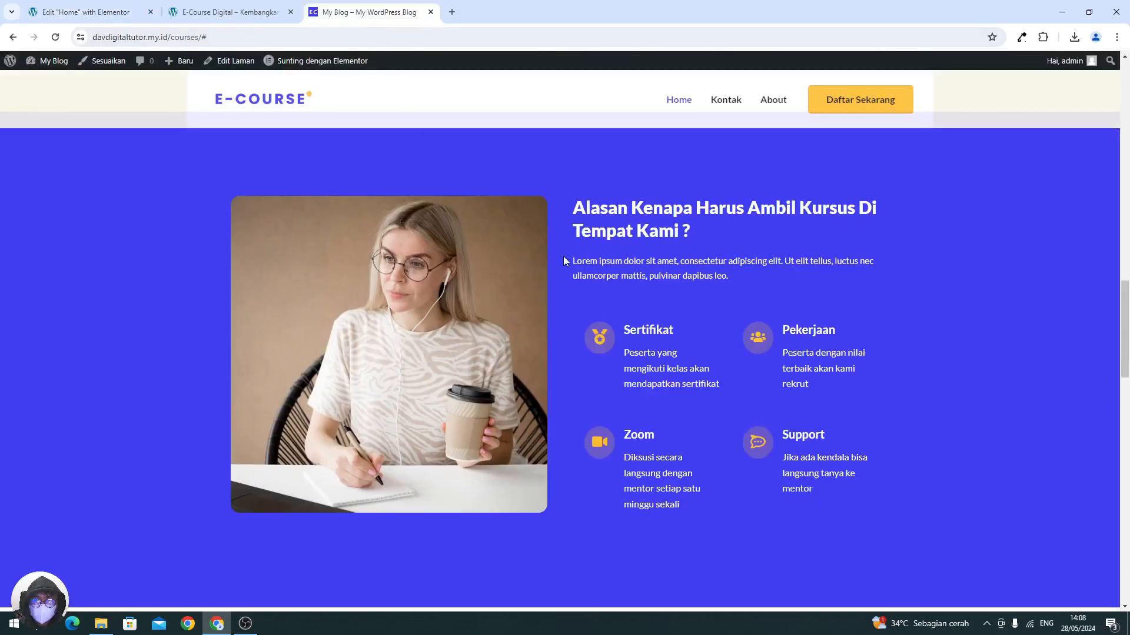
drag(572, 260, 727, 277)
key(ctrl+c)
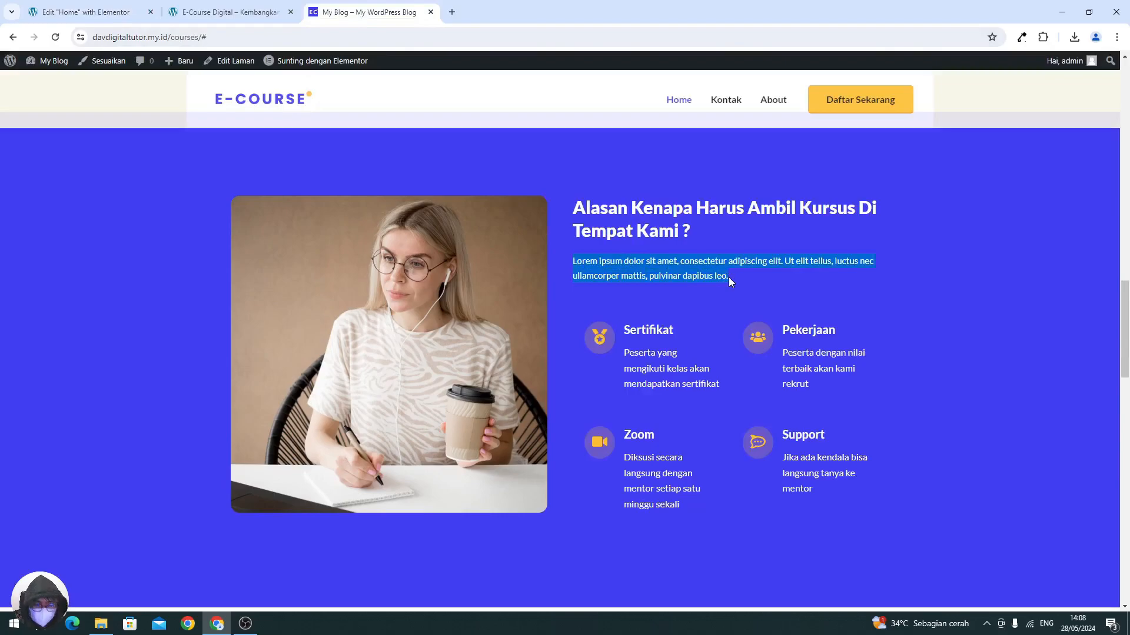
click(71, 13)
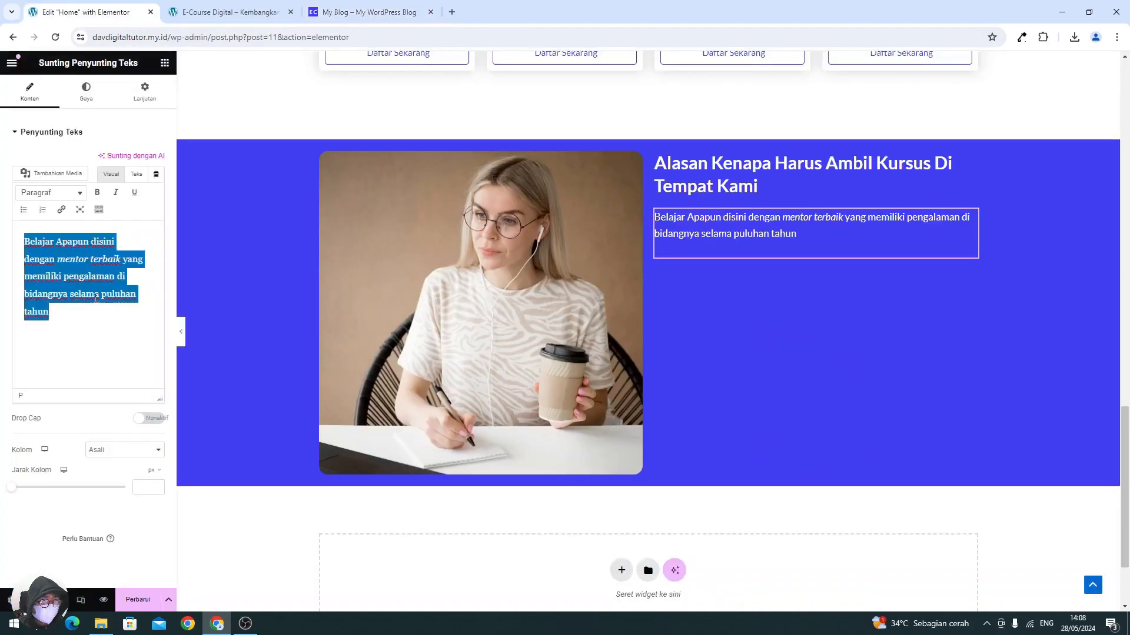
key(ctrl+v)
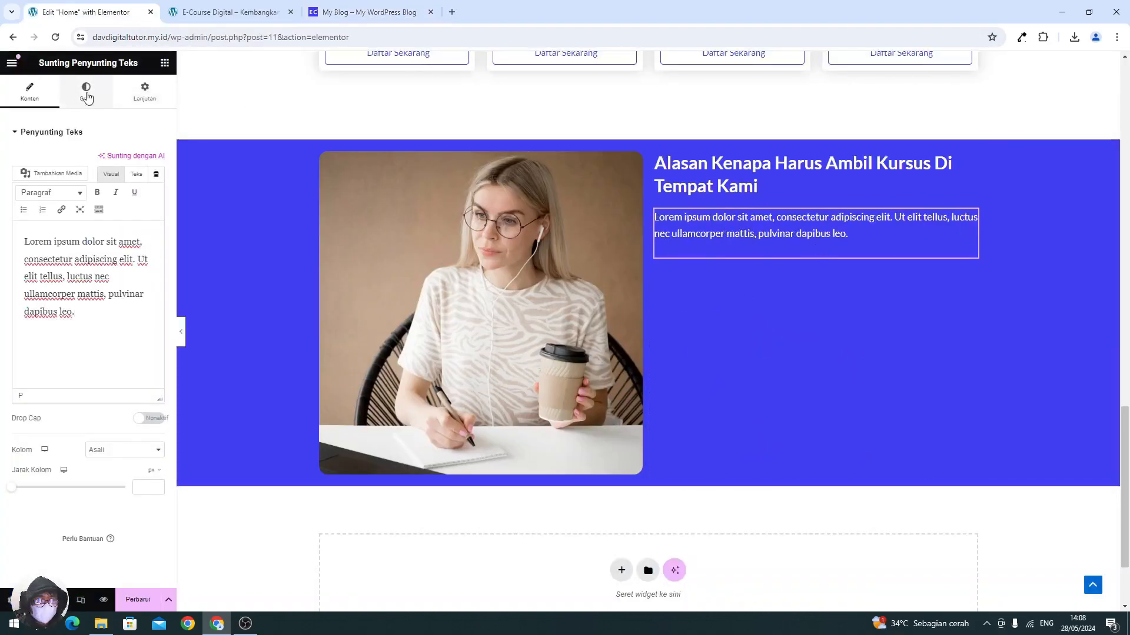
- Set the Lorem ipsum paragraph's typography size to 15 px and save the page
click(82, 96)
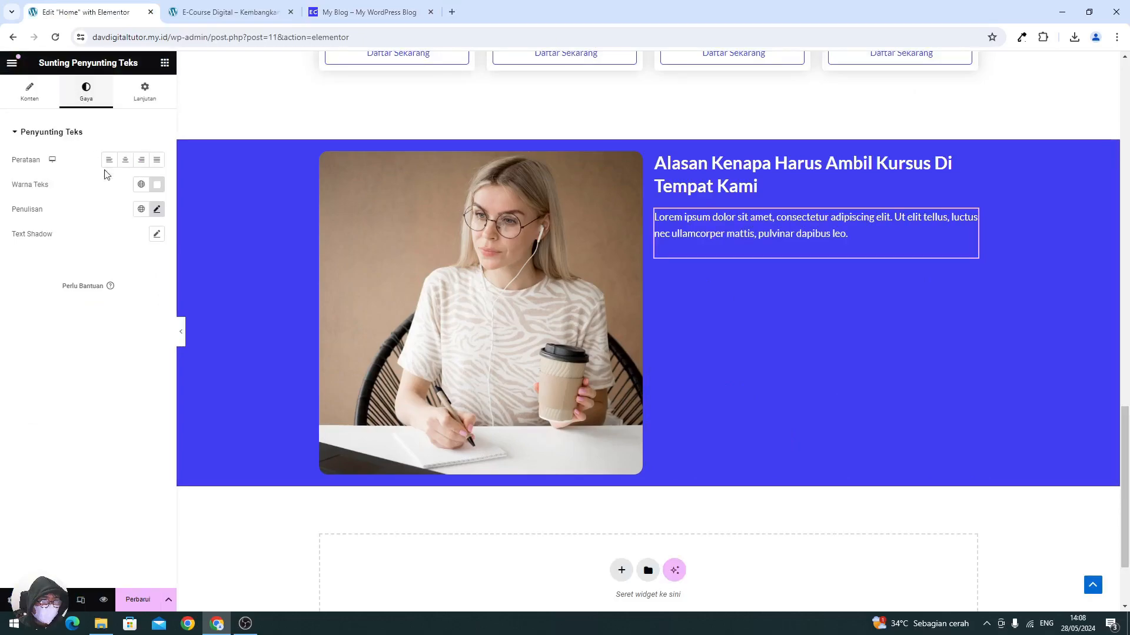
click(157, 212)
click(147, 305)
click(148, 304)
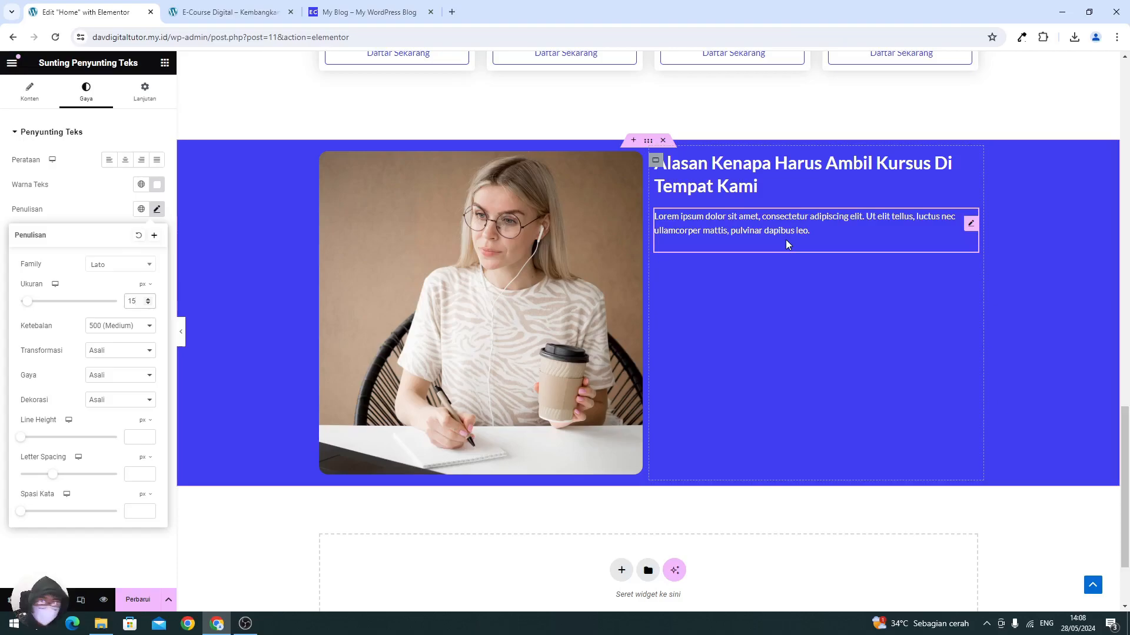
click(114, 222)
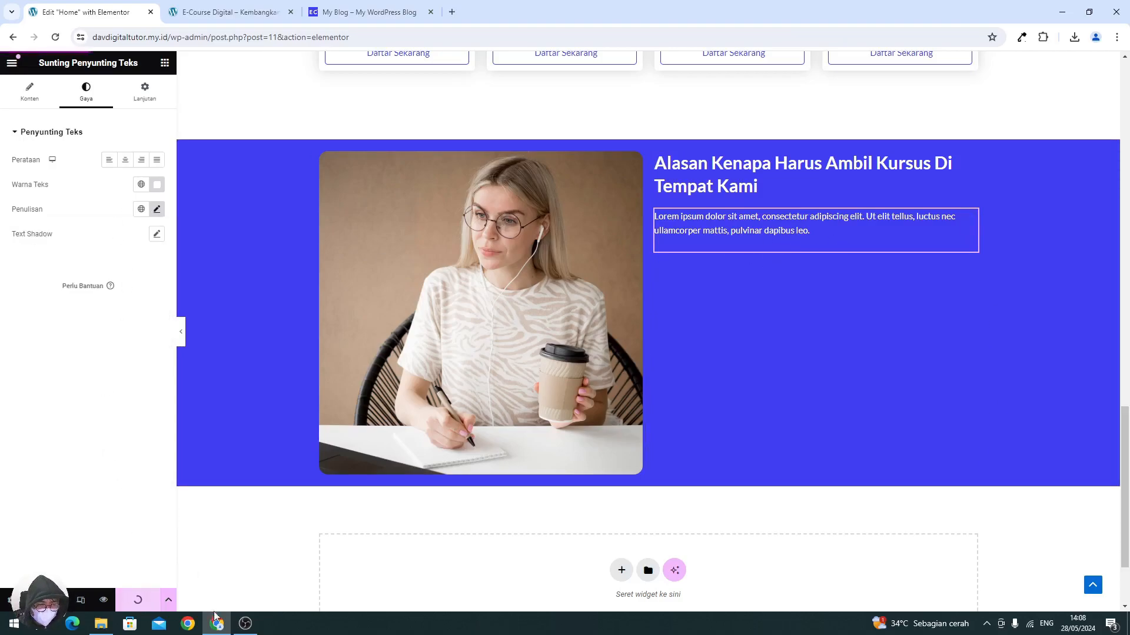
click(246, 623)
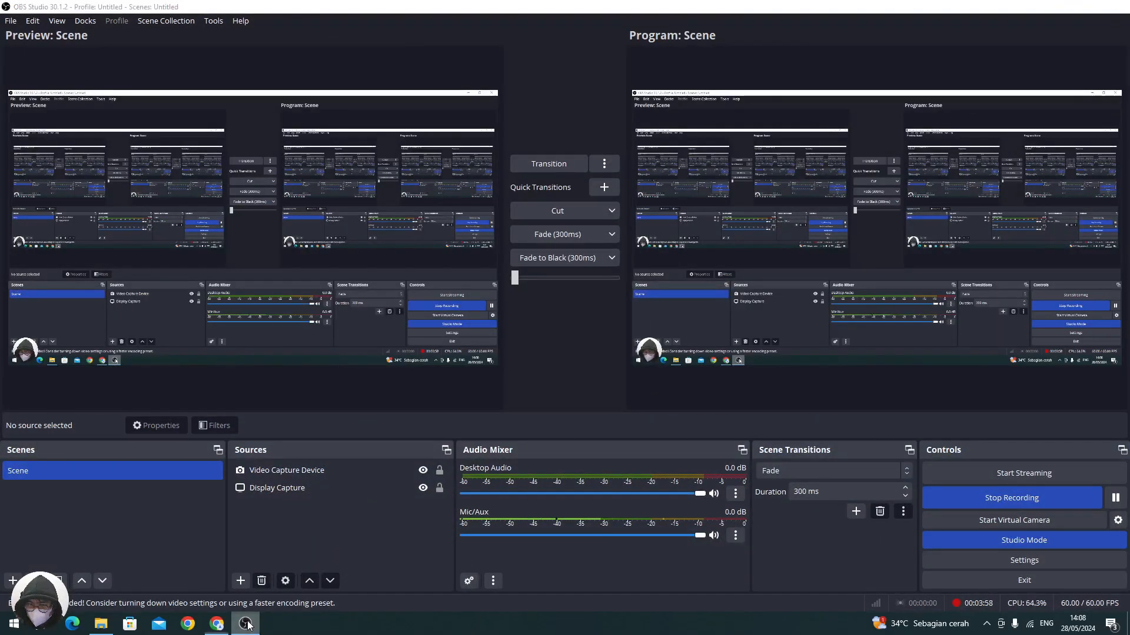
click(246, 624)
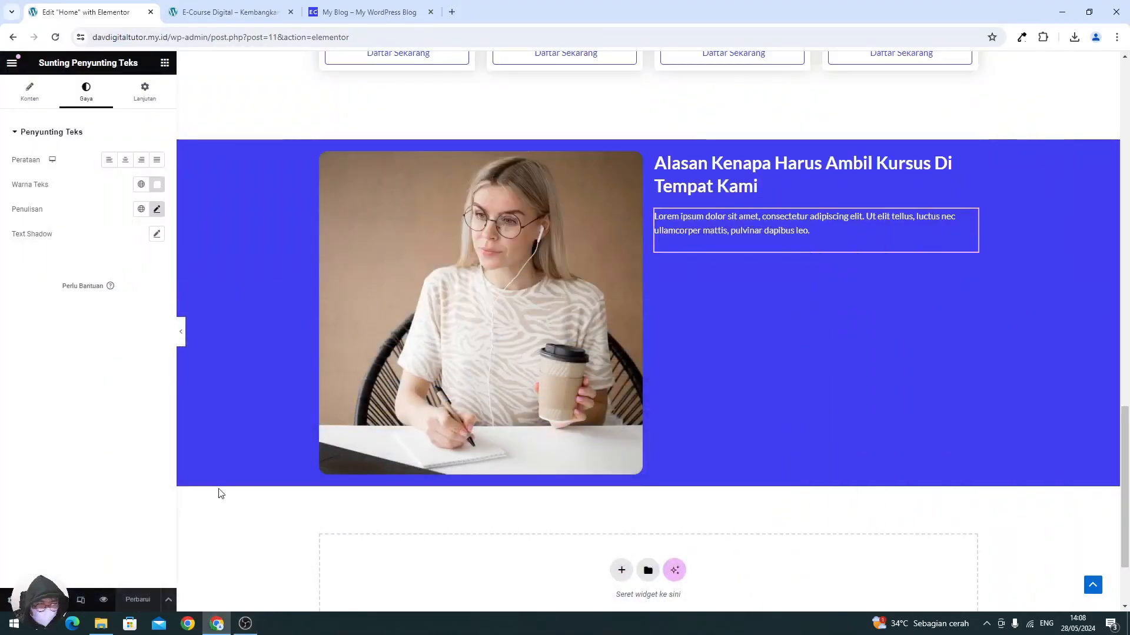
- Add a container below the Lorem ipsum paragraph and nest another container inside it
click(164, 63)
drag(47, 253, 735, 250)
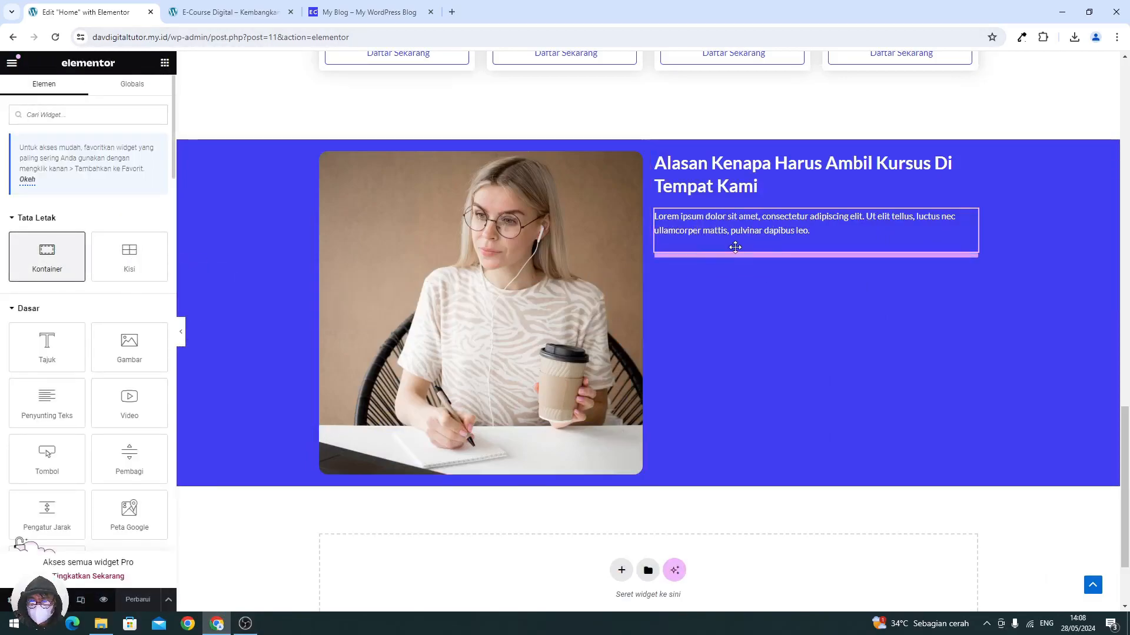
click(165, 63)
drag(50, 256, 712, 276)
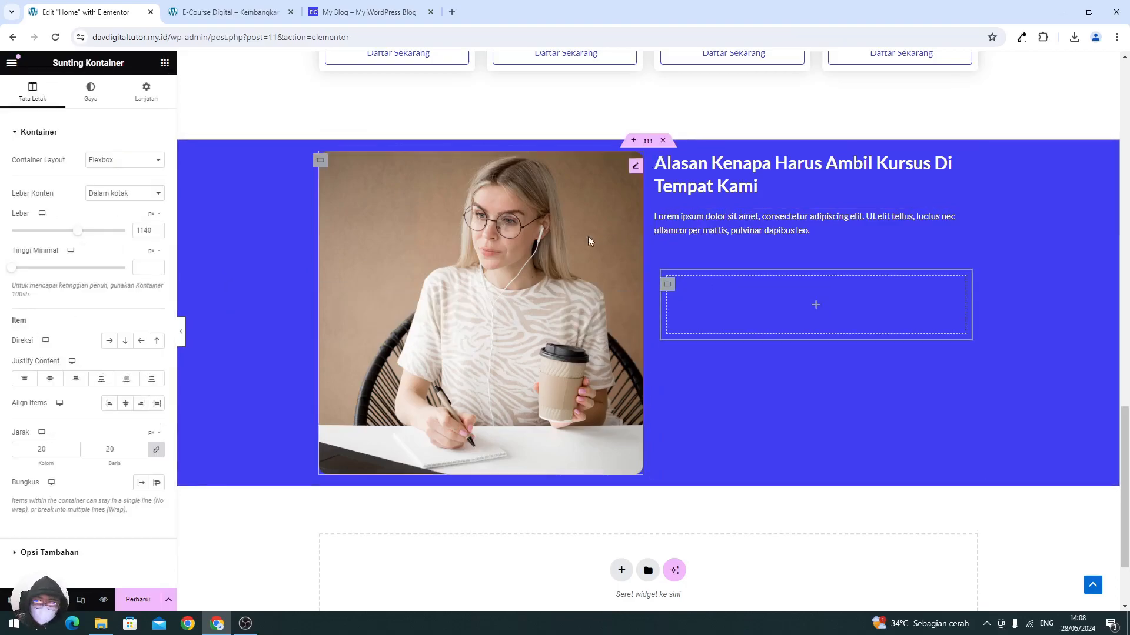
- Duplicate the inner container and set the outer container's direction to a horizontal row so the two sit side by side
right_click(669, 292)
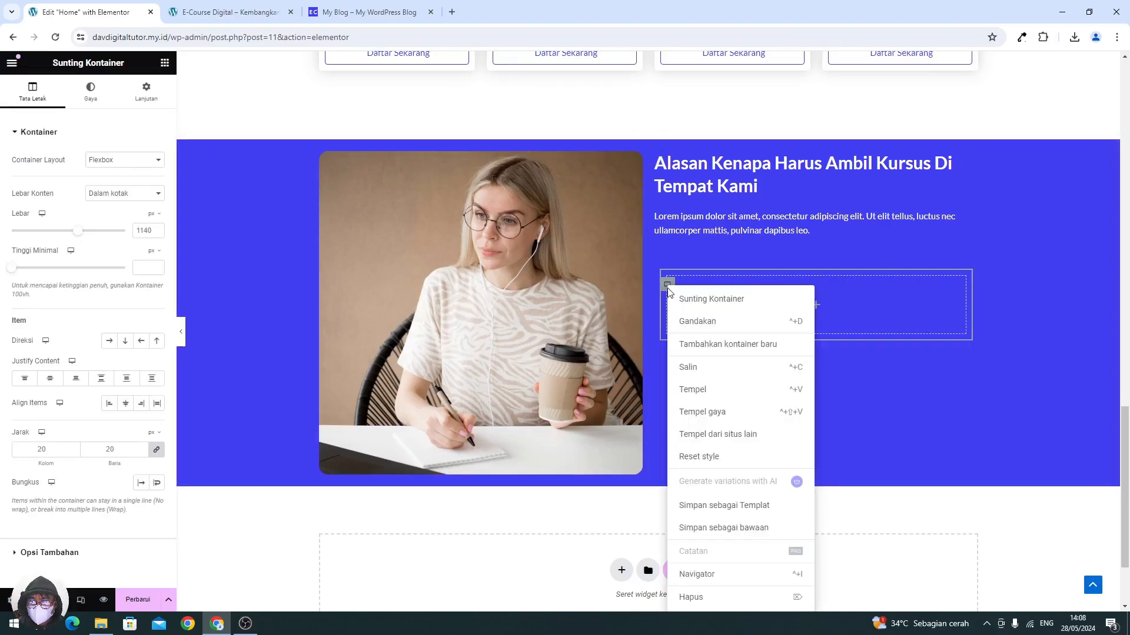
click(687, 321)
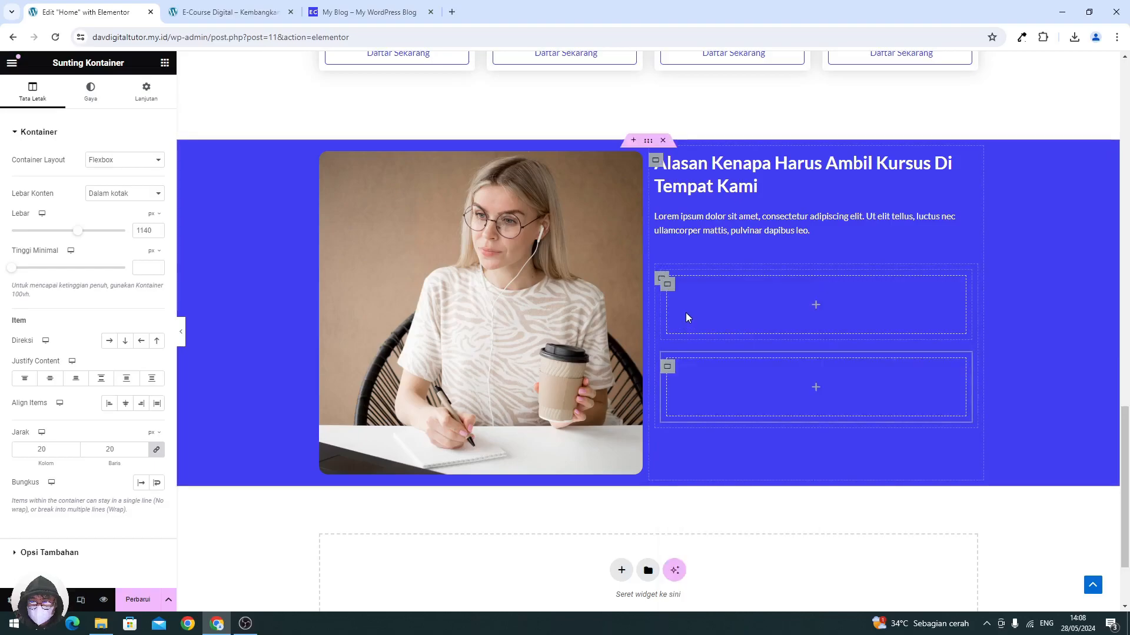
click(659, 281)
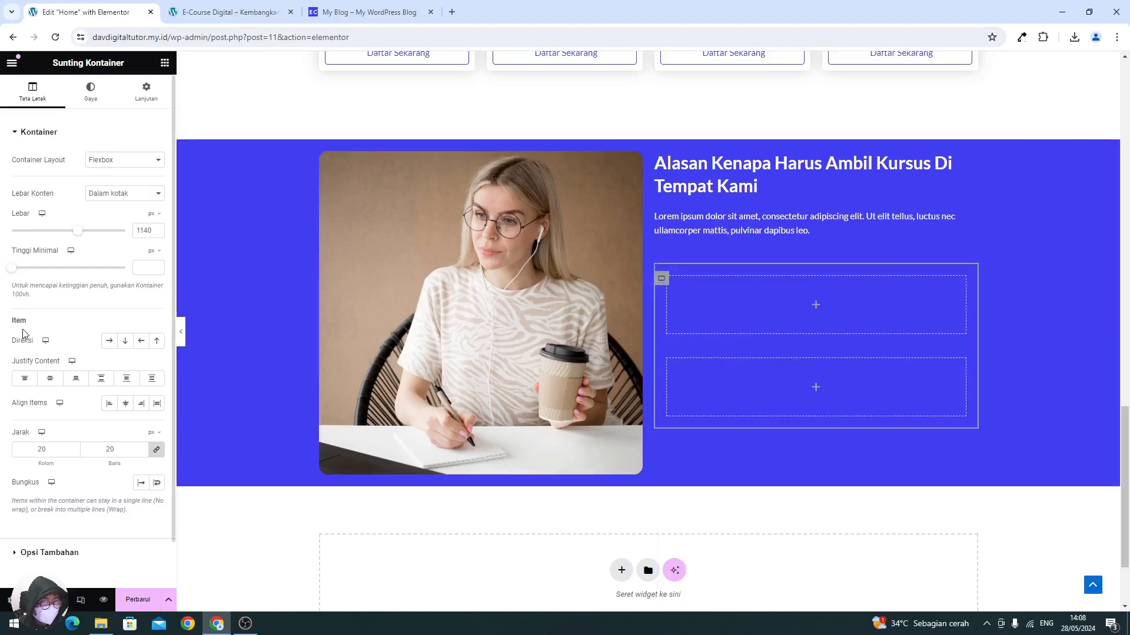
click(116, 345)
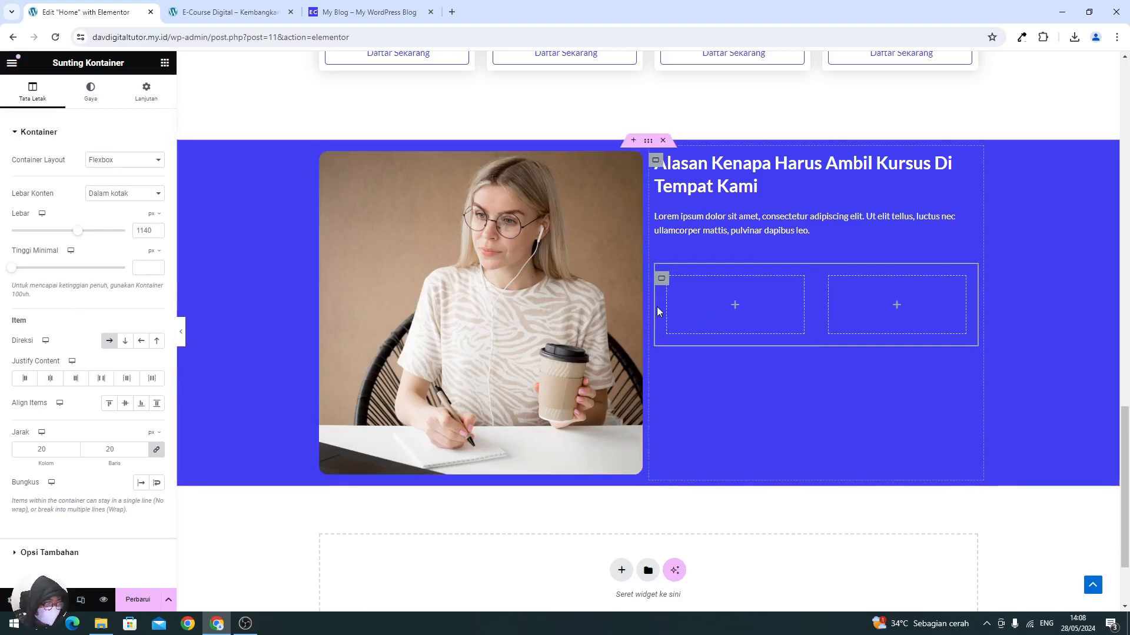
- Check the feature layout on the reference site and add a Kotak Ikon widget to the first inner container
click(375, 21)
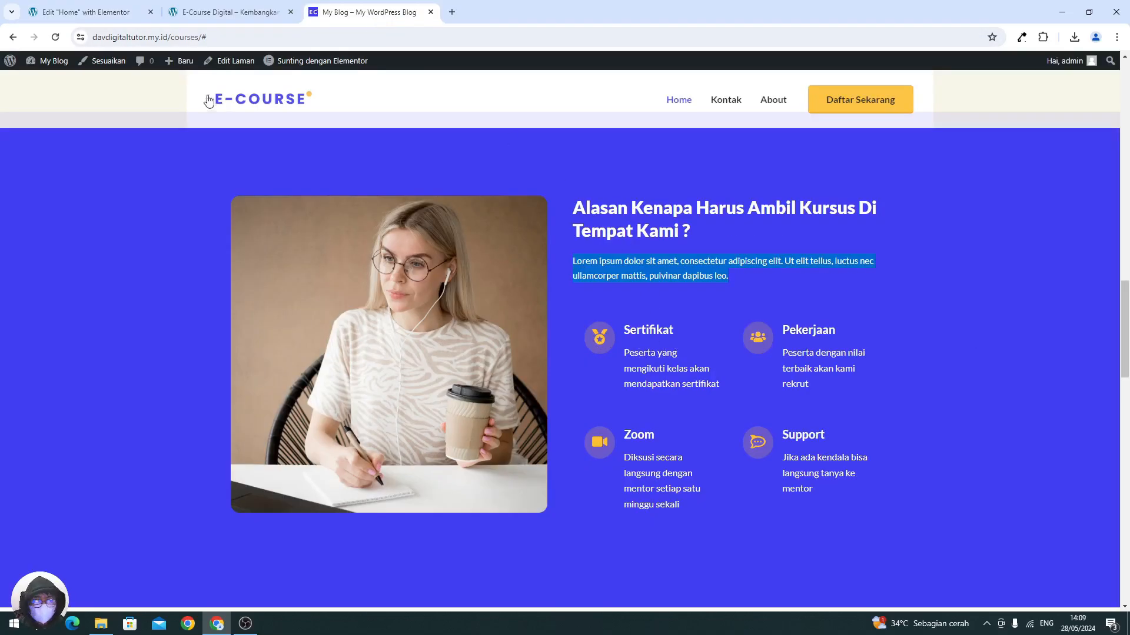
click(107, 15)
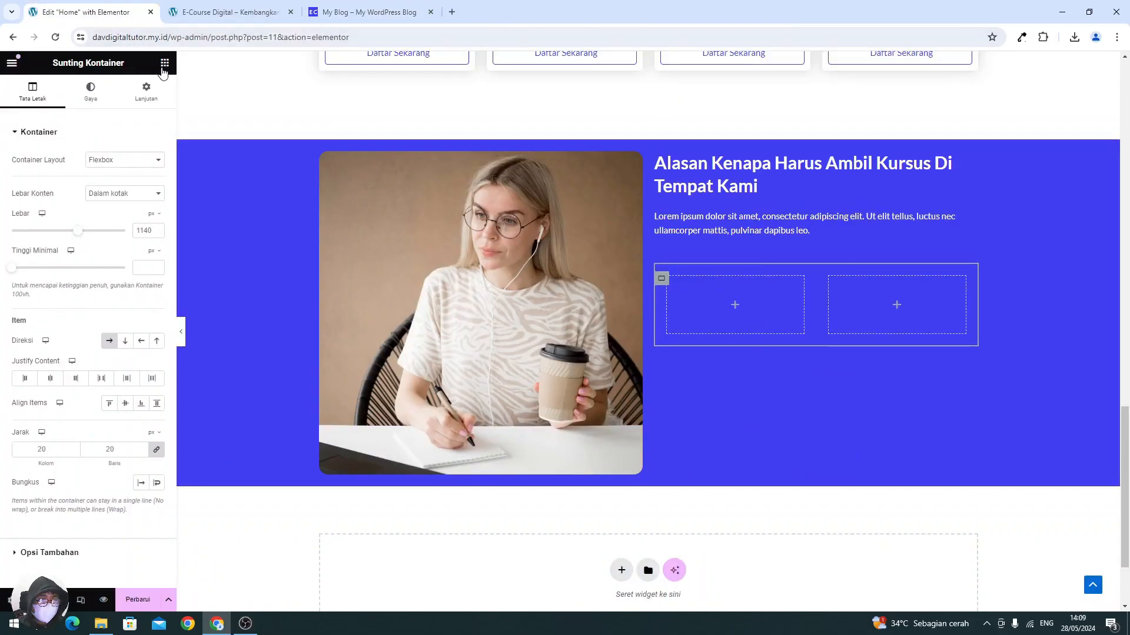
click(164, 64)
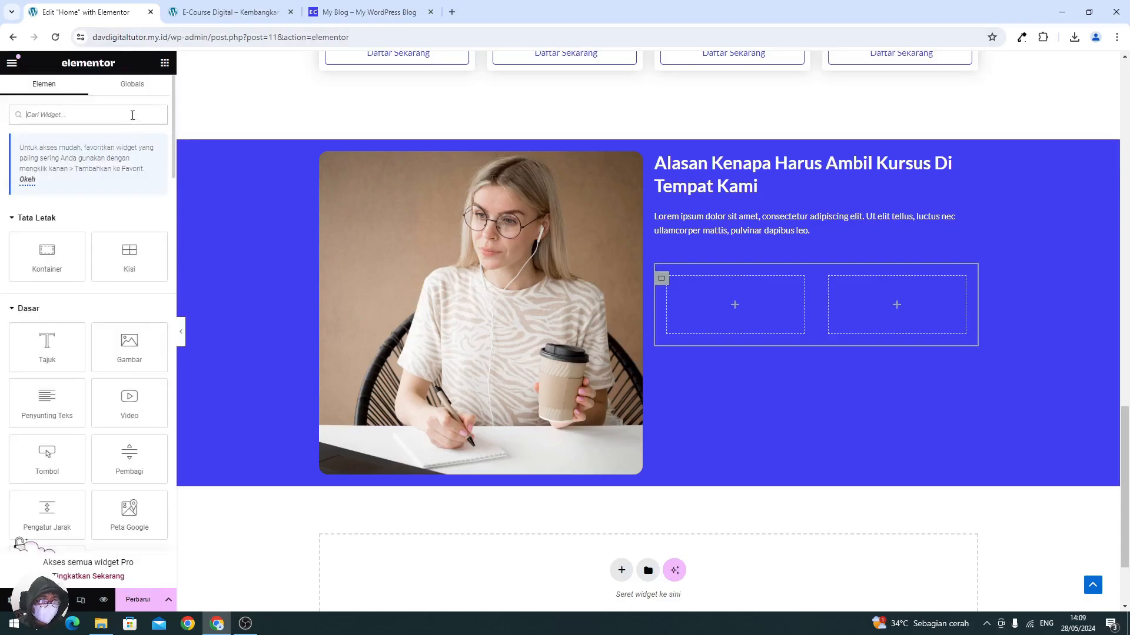
text(icon)
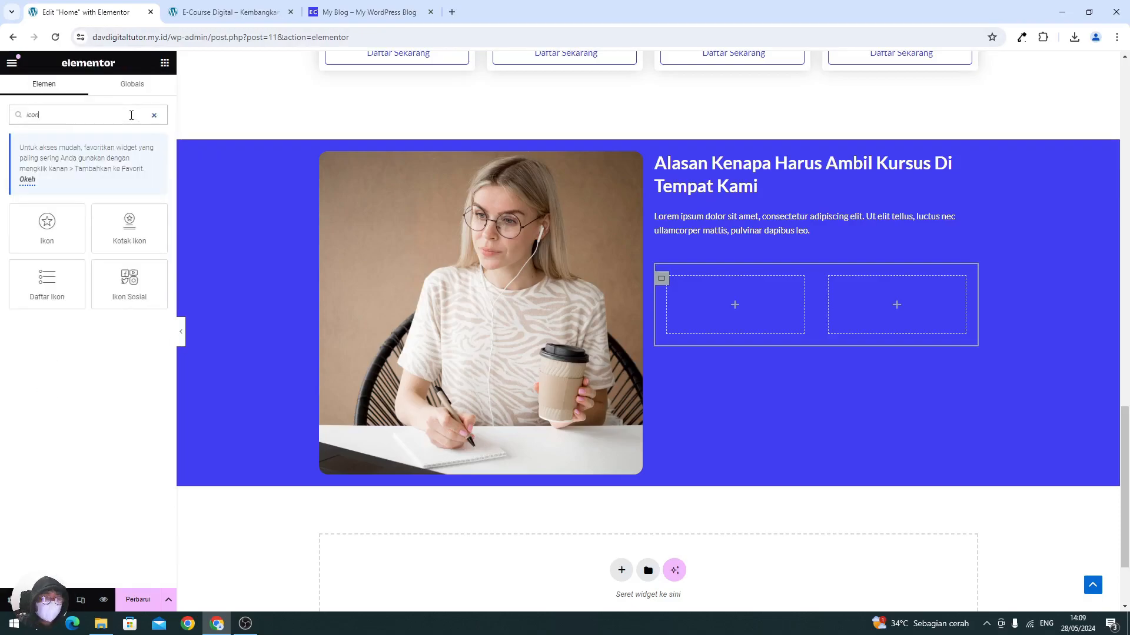
drag(127, 226, 707, 300)
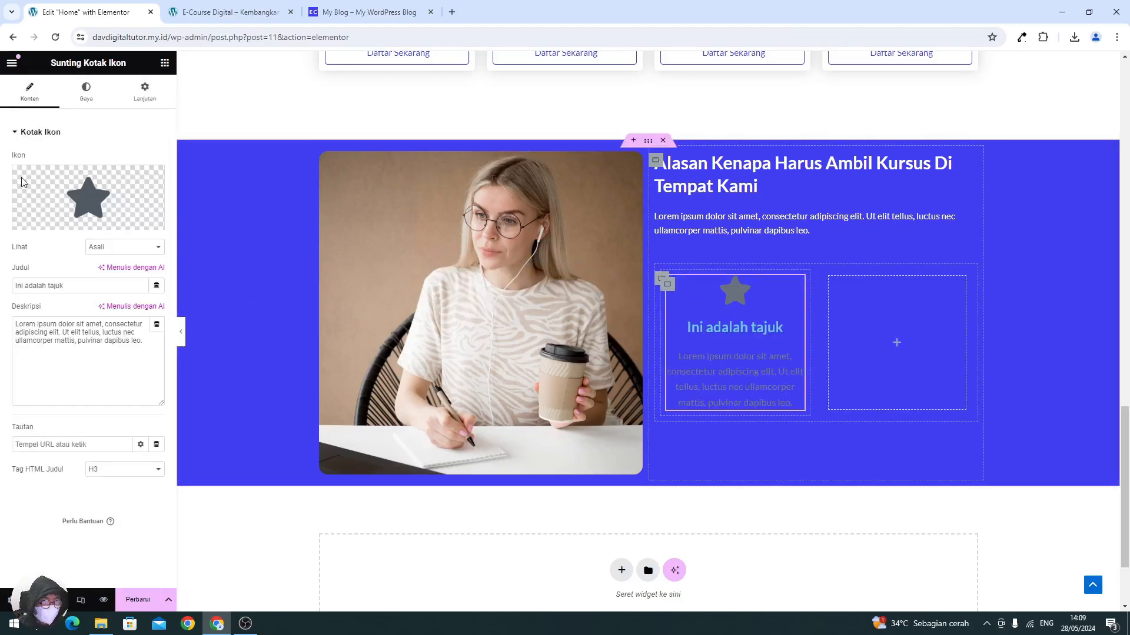
- Set the icon box's icon to Medal from the icon library, found by filtering for "med"
click(111, 196)
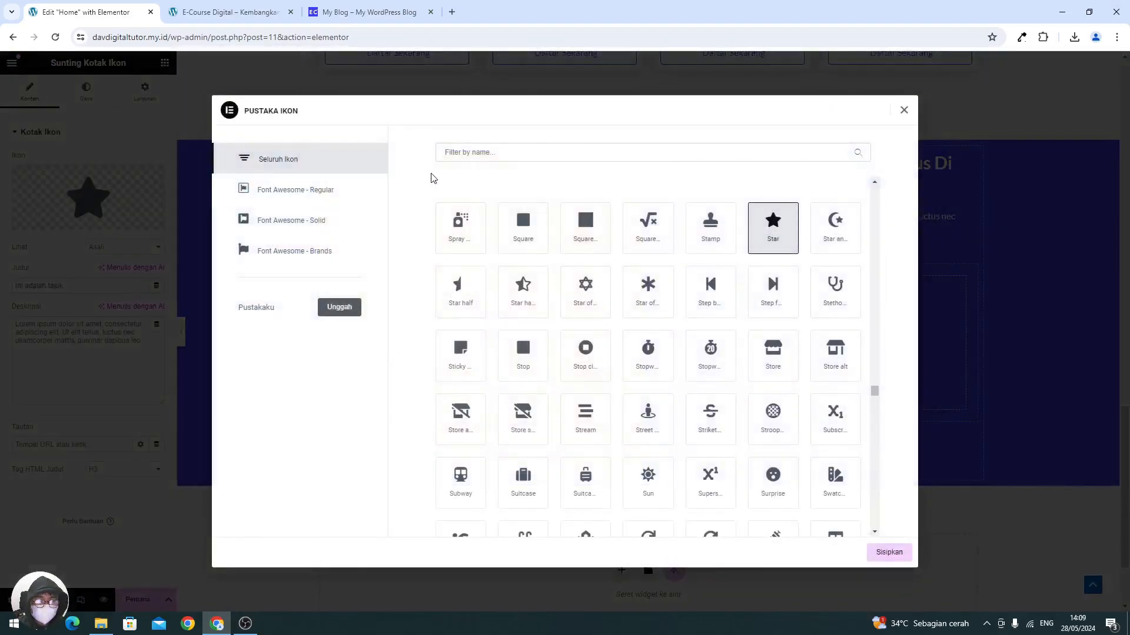
click(468, 158)
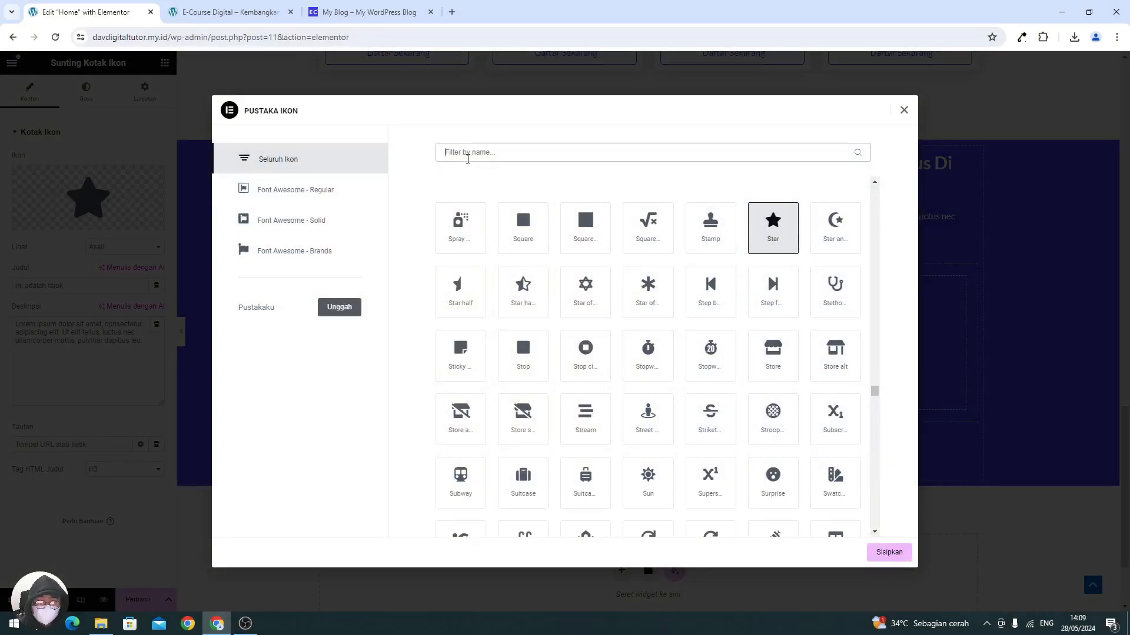
text(med)
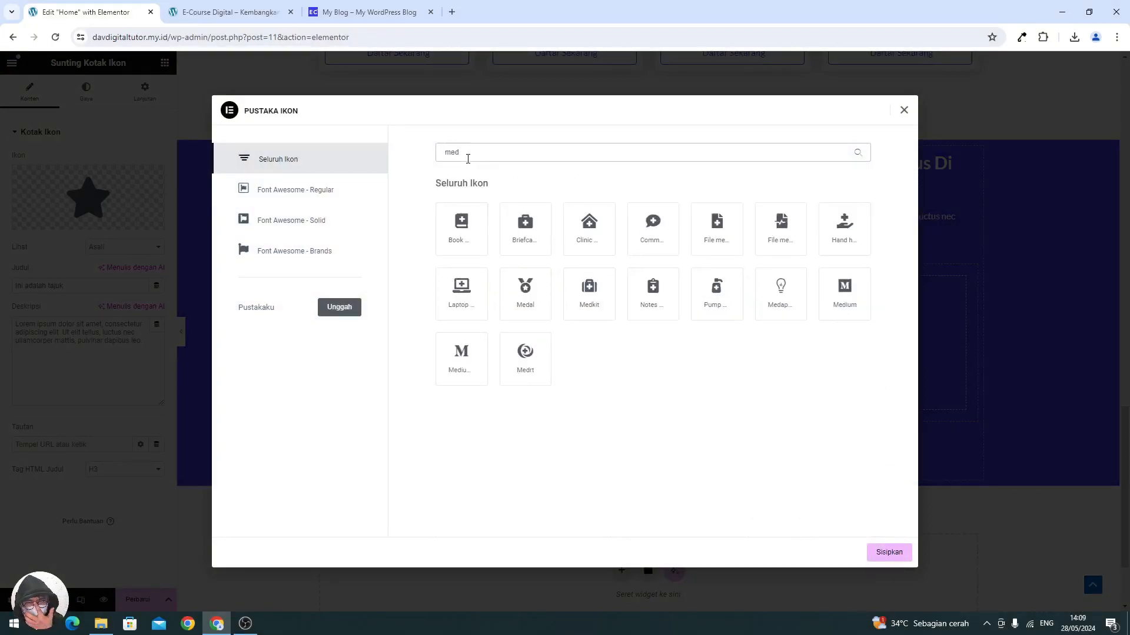
click(547, 318)
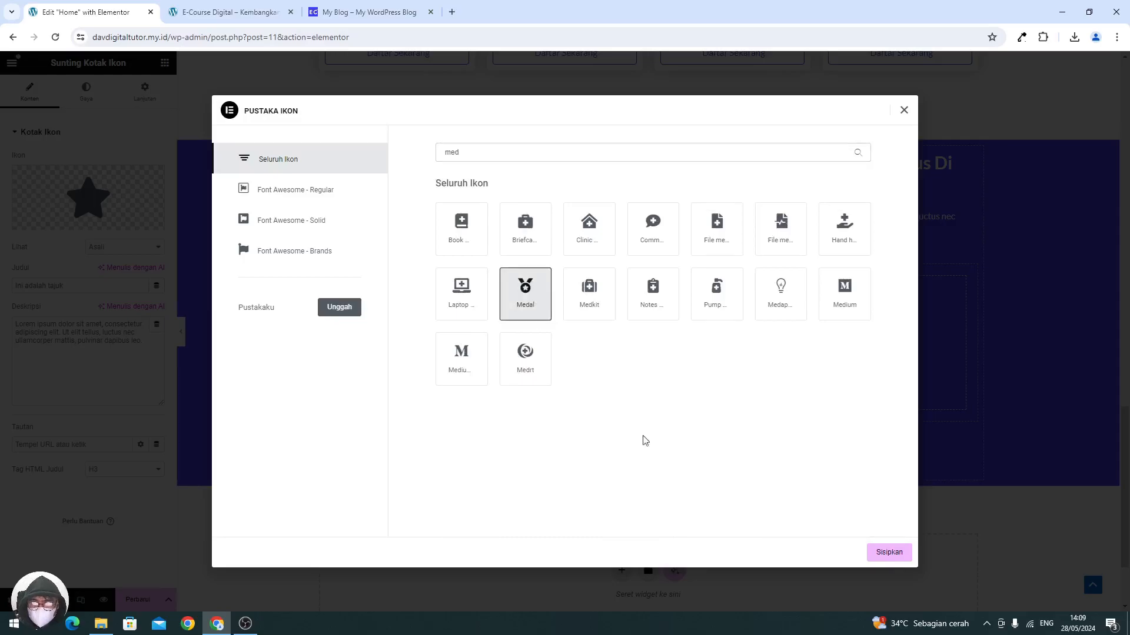
click(888, 553)
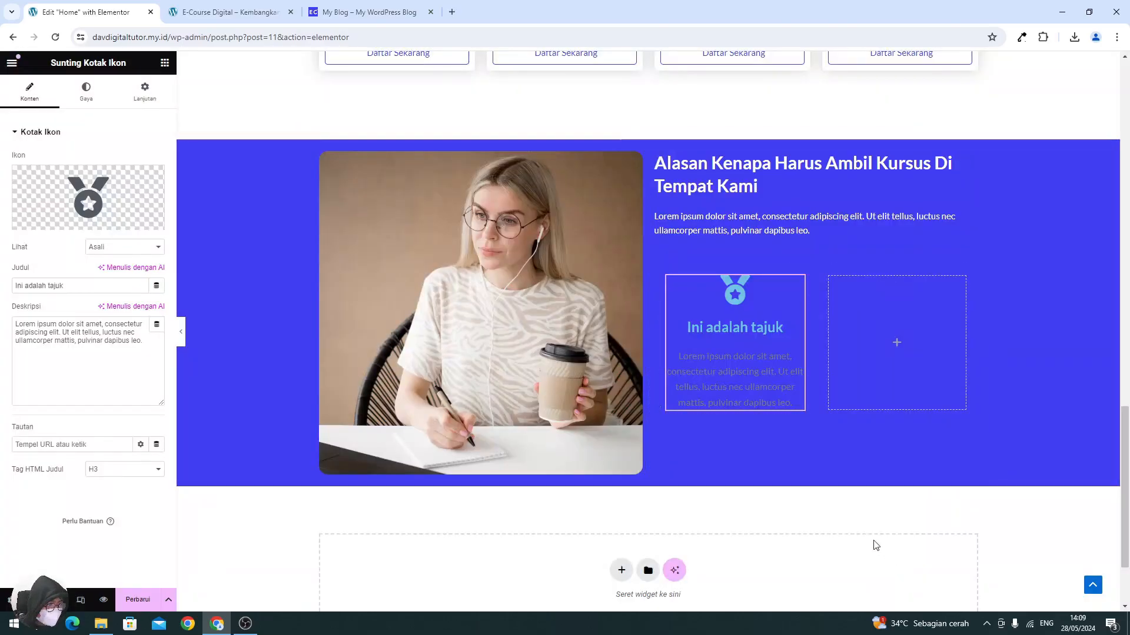
- Set the icon box's title to "Sertifikat"
click(69, 282)
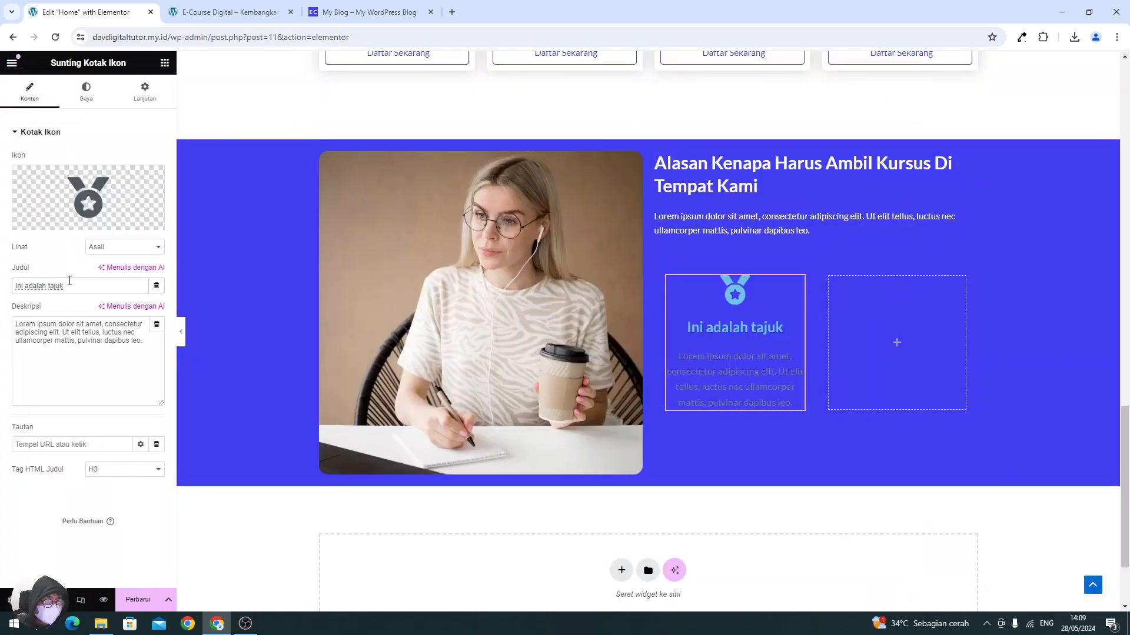
triple_click(69, 281)
text(Se)
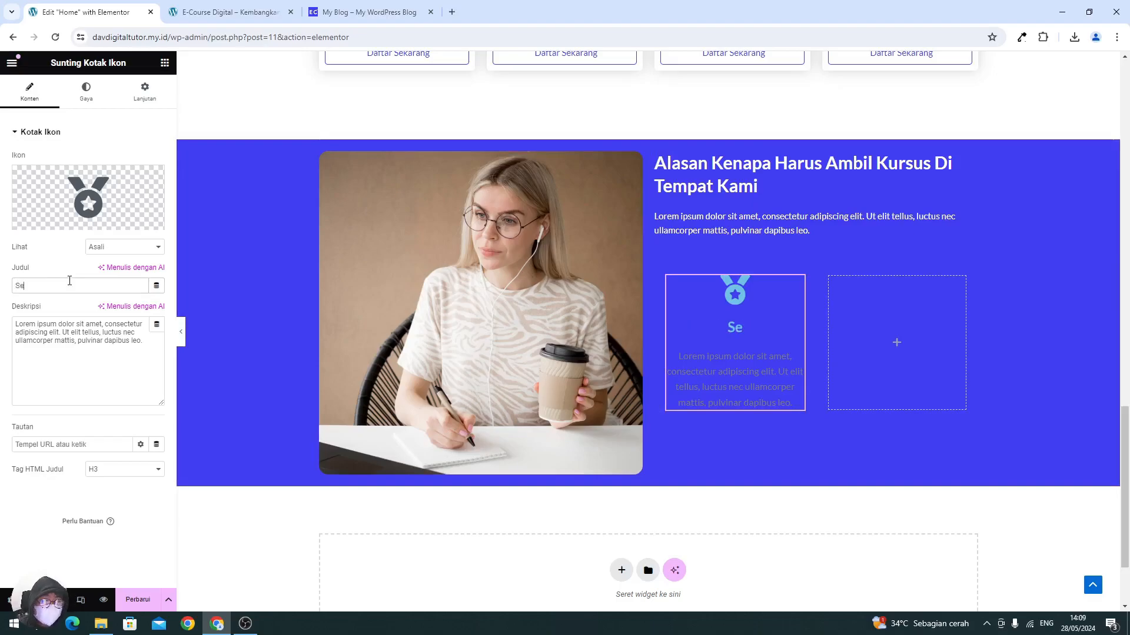
text(rtifika)
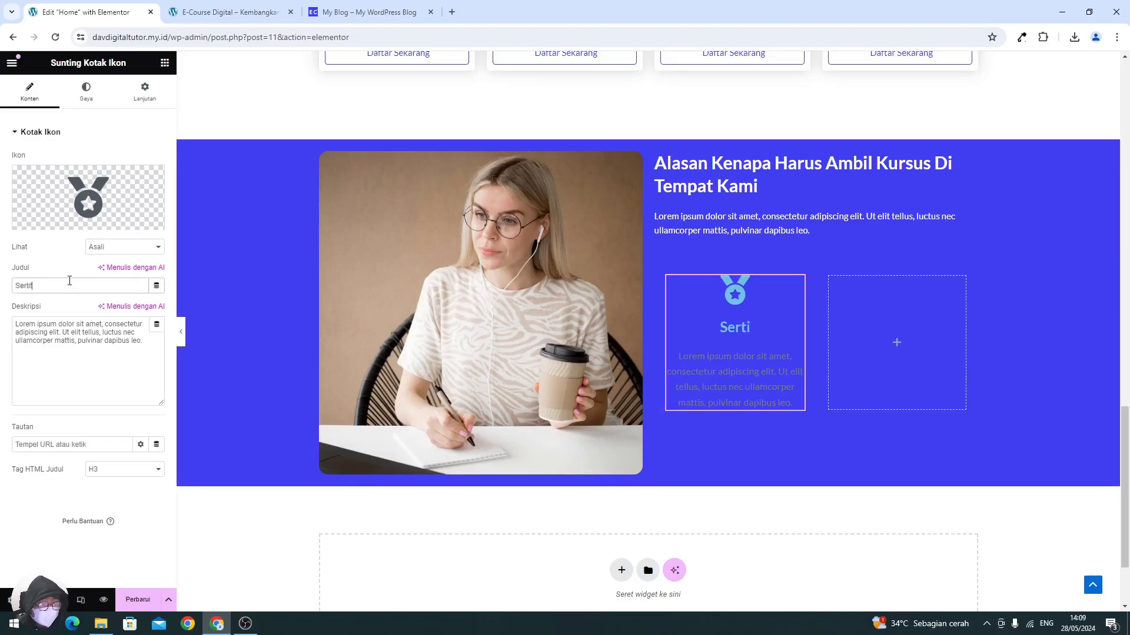
text(t)
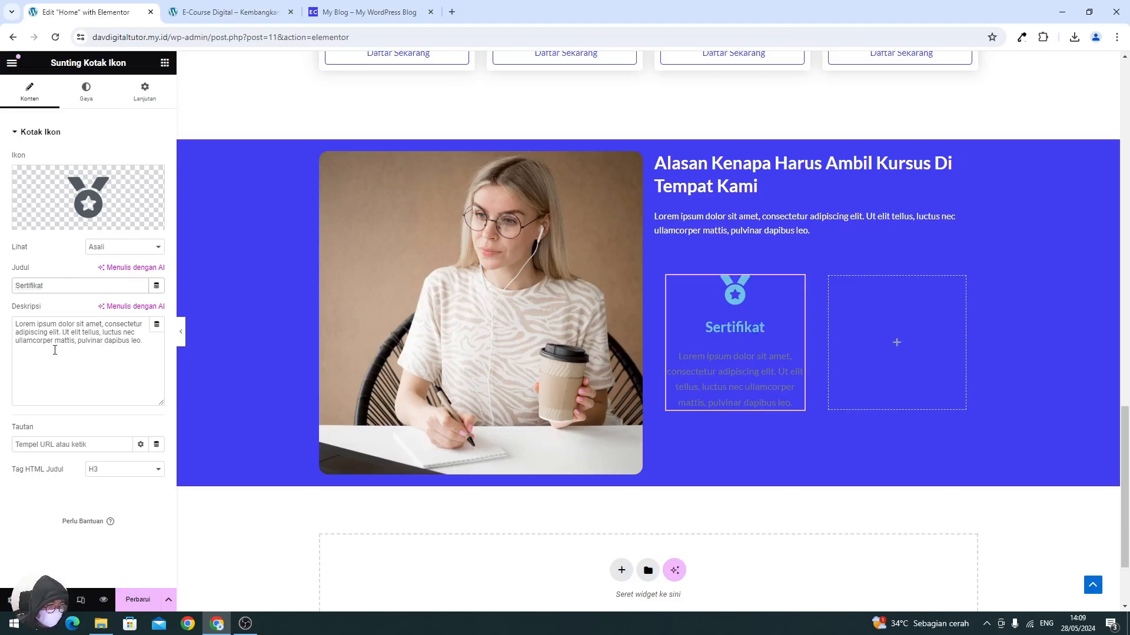
- Replace the icon box's description with "Peserta yang mengikuti kelas akan mendapatkan sertifikat"
triple_click(55, 349)
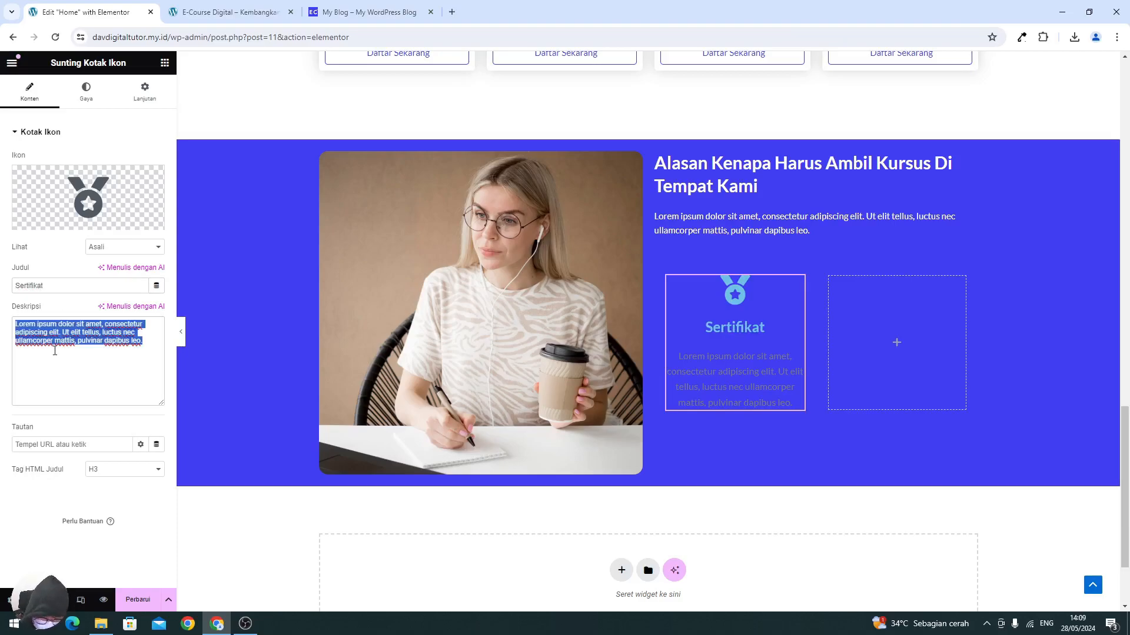
text(Pes)
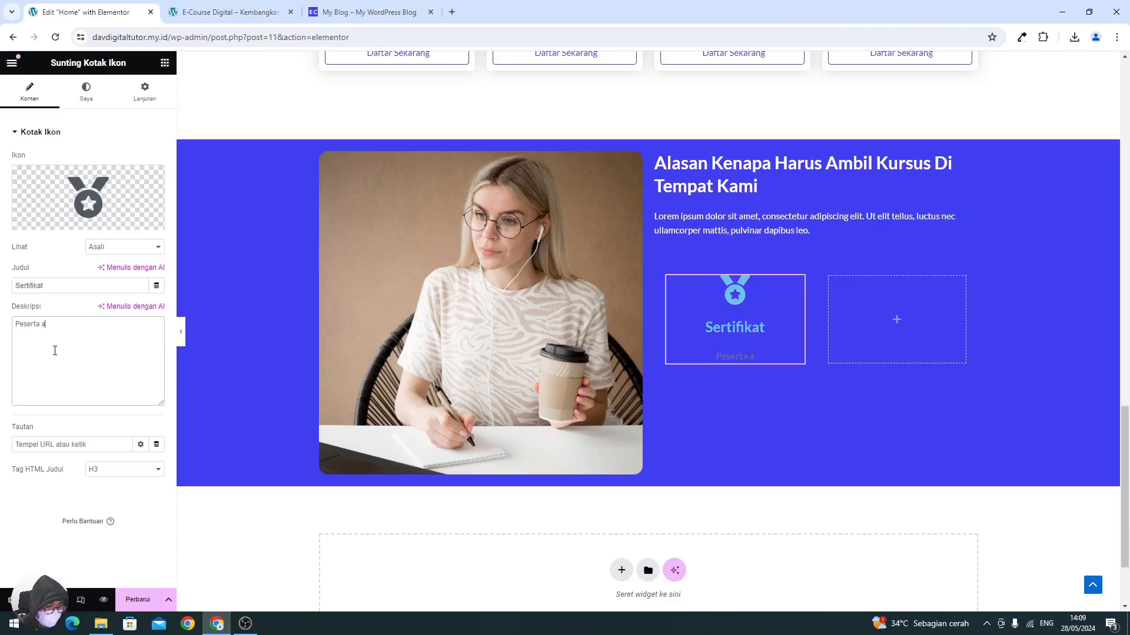
text(erta yang)
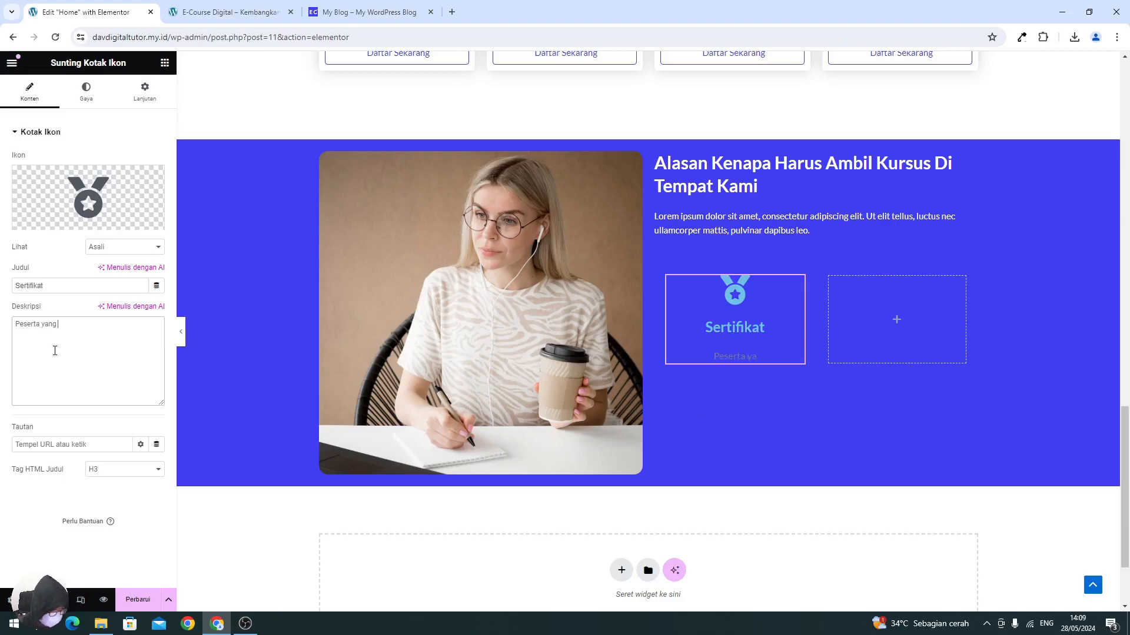
text( mengikuti)
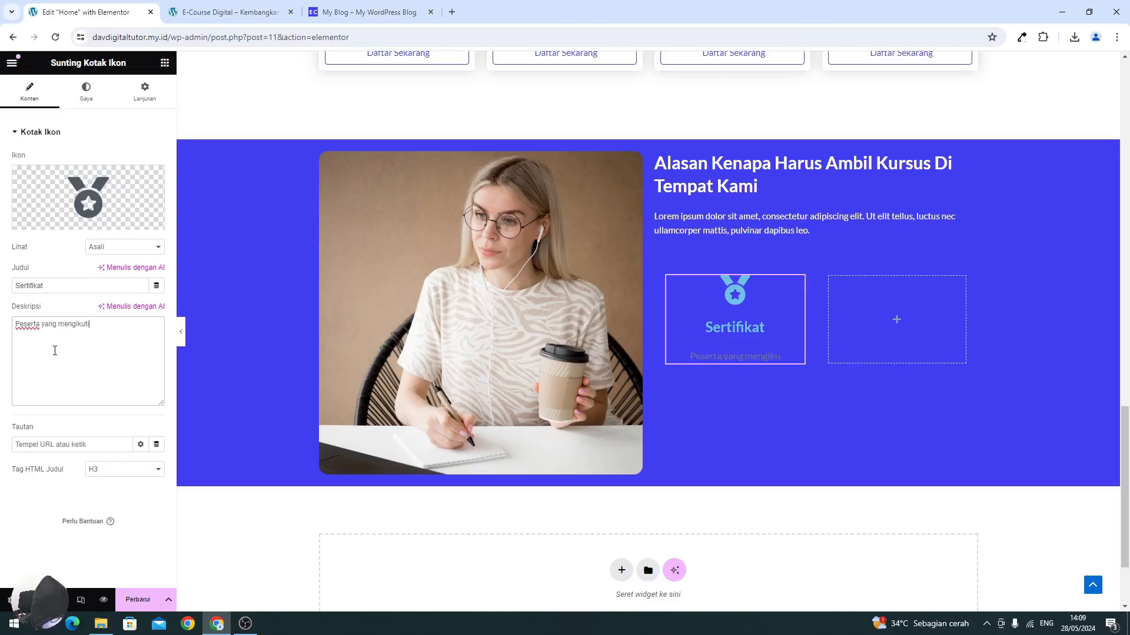
text( kelas akan )
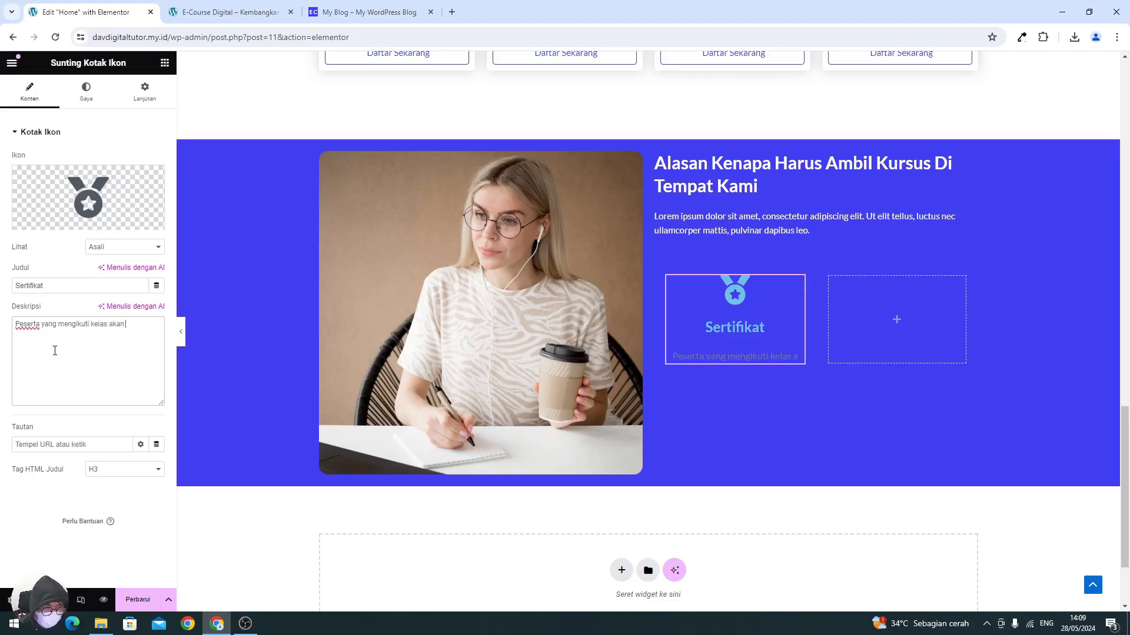
text(mendapatkan )
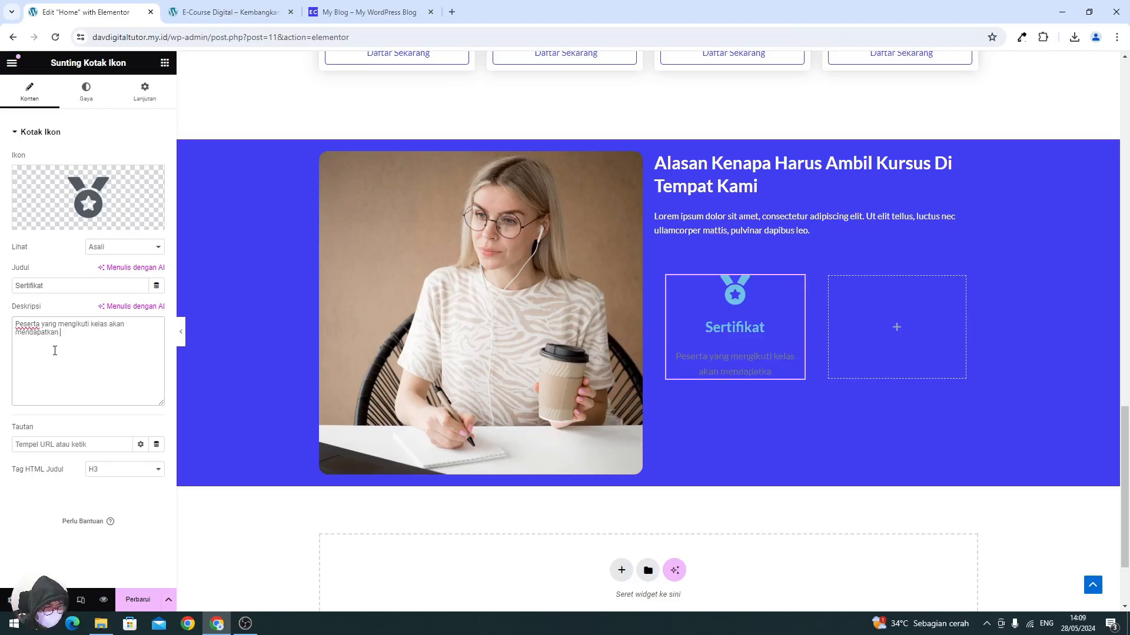
text(sertifikat)
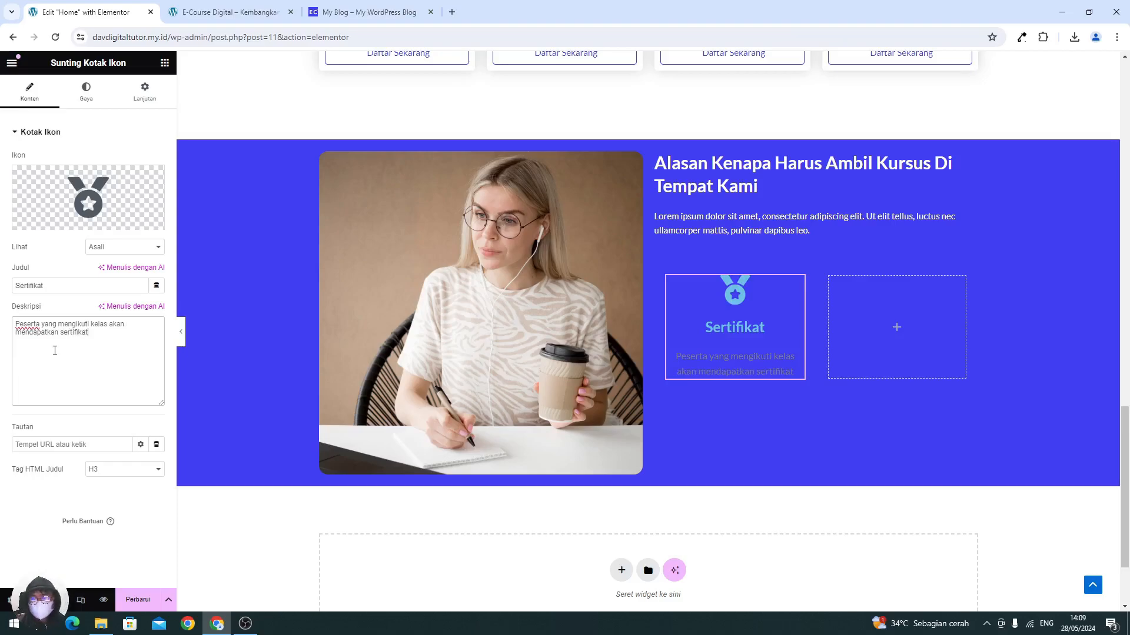
- Give the icon box a Stacked view and lay it out with left alignment and a left icon position
click(103, 247)
click(107, 268)
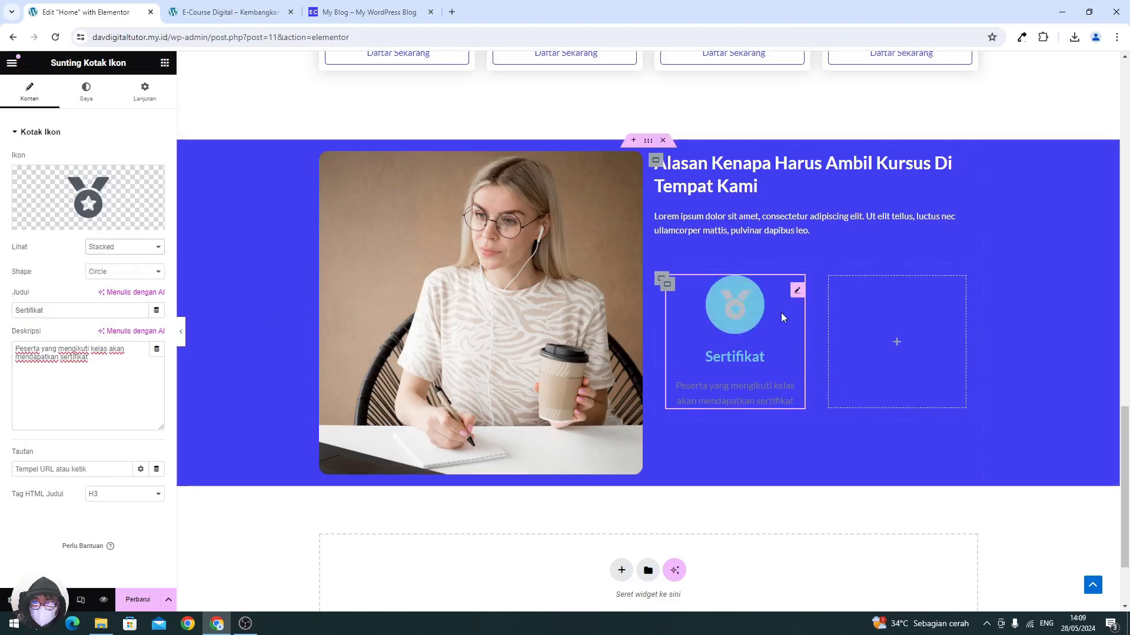
click(87, 92)
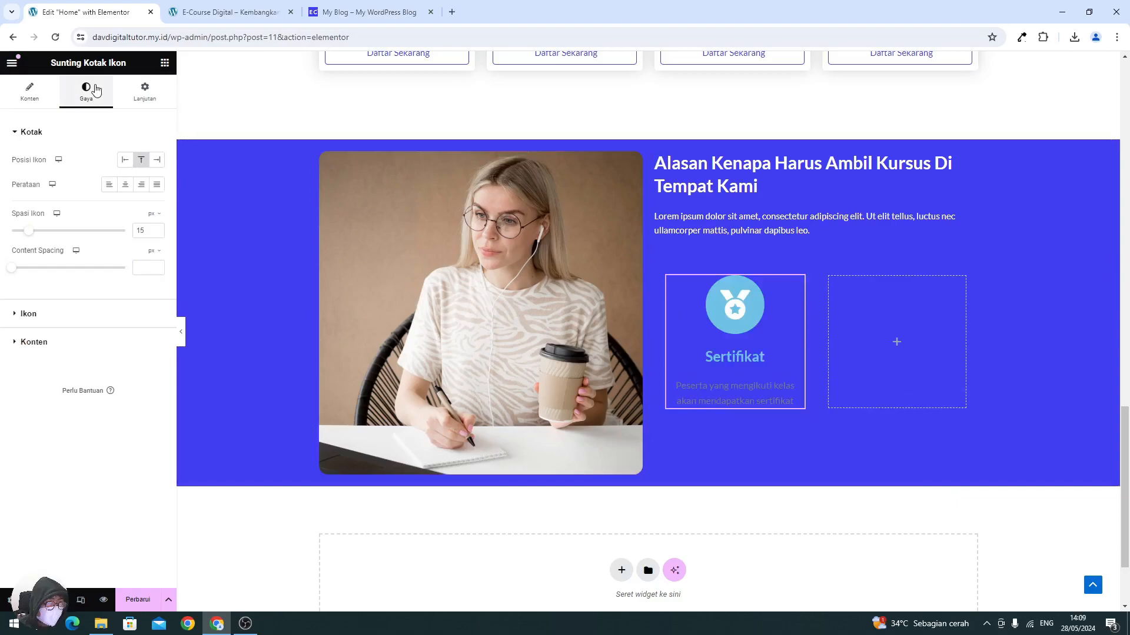
click(113, 187)
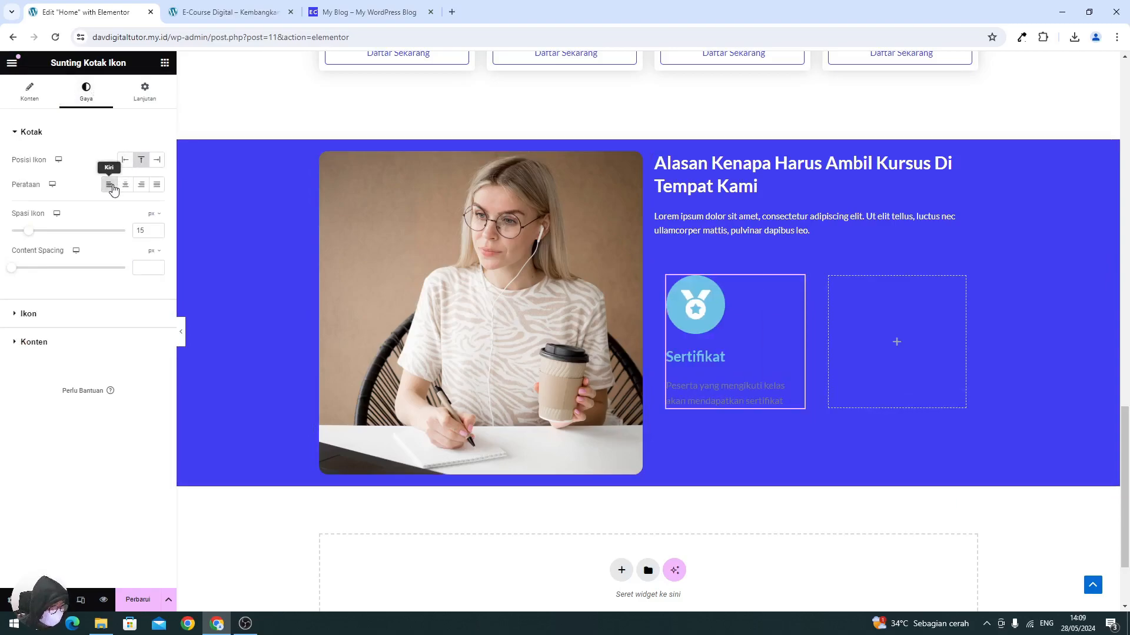
click(123, 161)
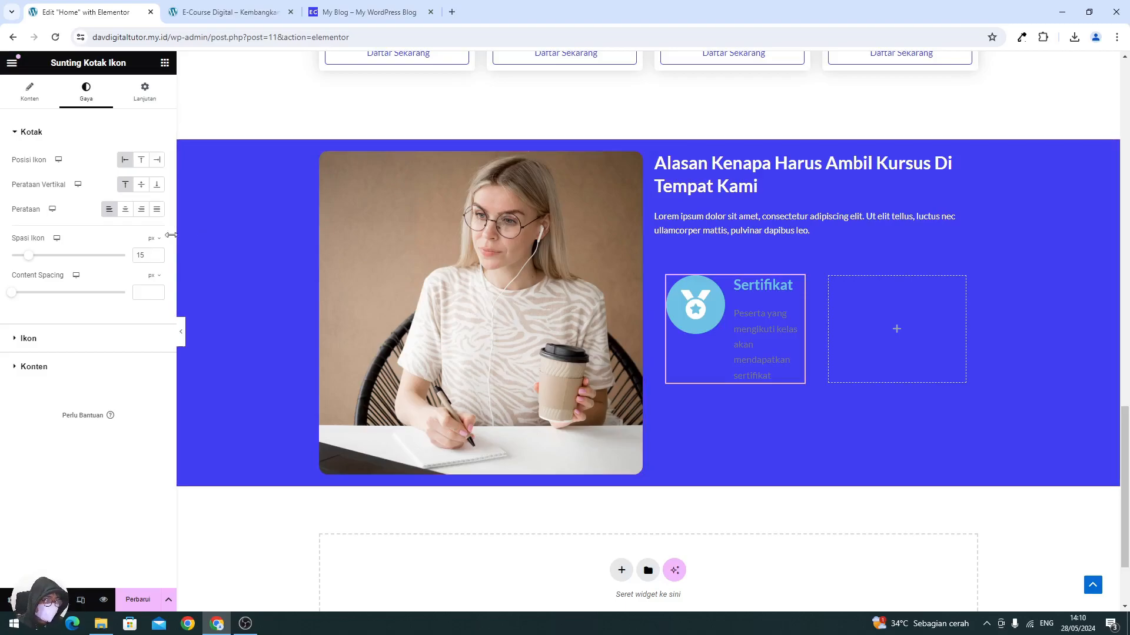
- Set the icon's secondary color to the orange rgb(243, 172, 55), copied from the color picker extension's color history
click(59, 340)
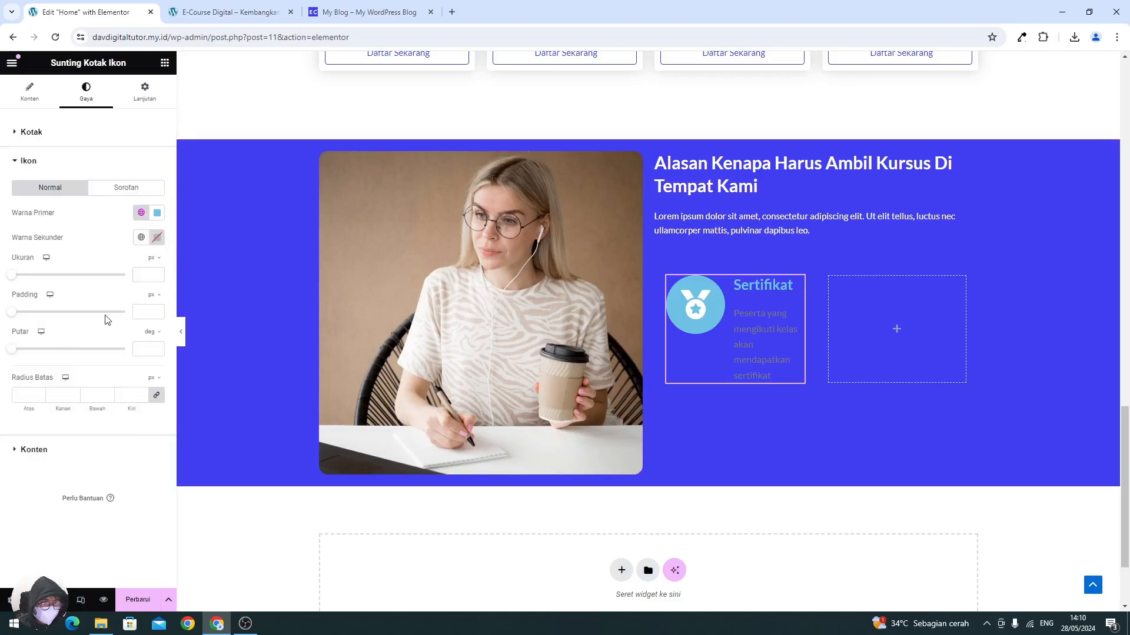
click(1022, 38)
click(949, 93)
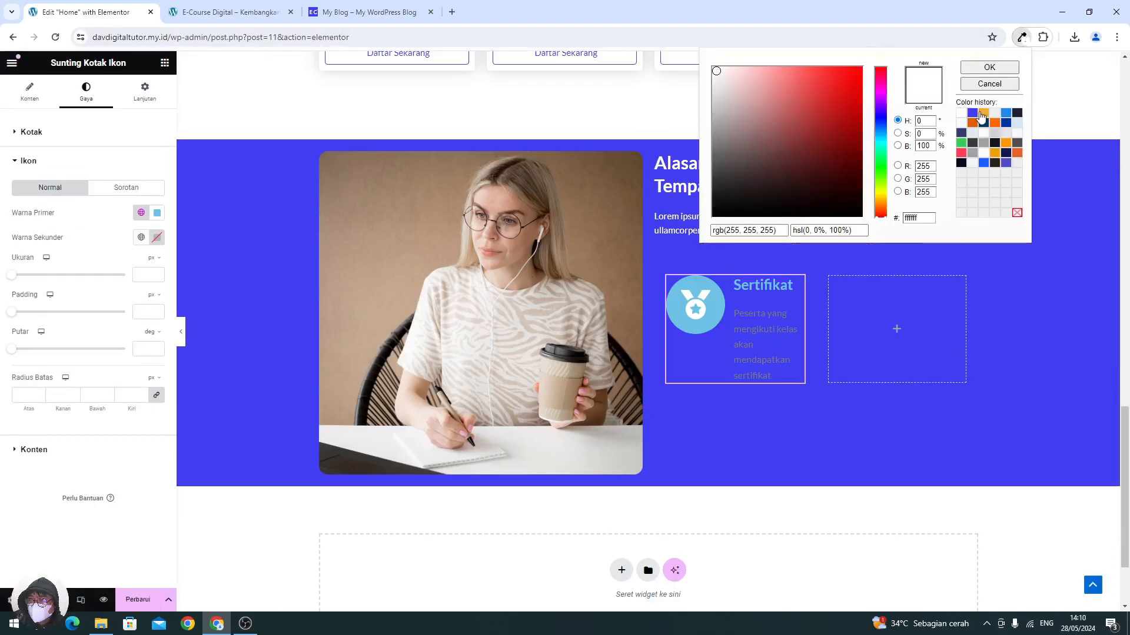
click(982, 117)
drag(713, 230, 769, 230)
key(ctrl+c)
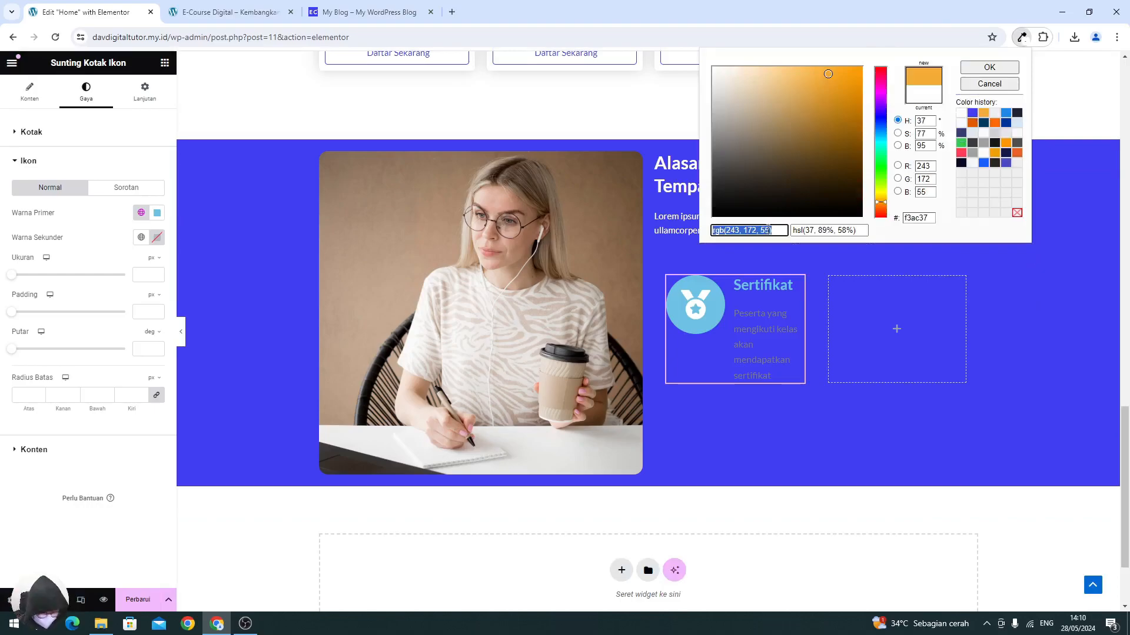
click(120, 249)
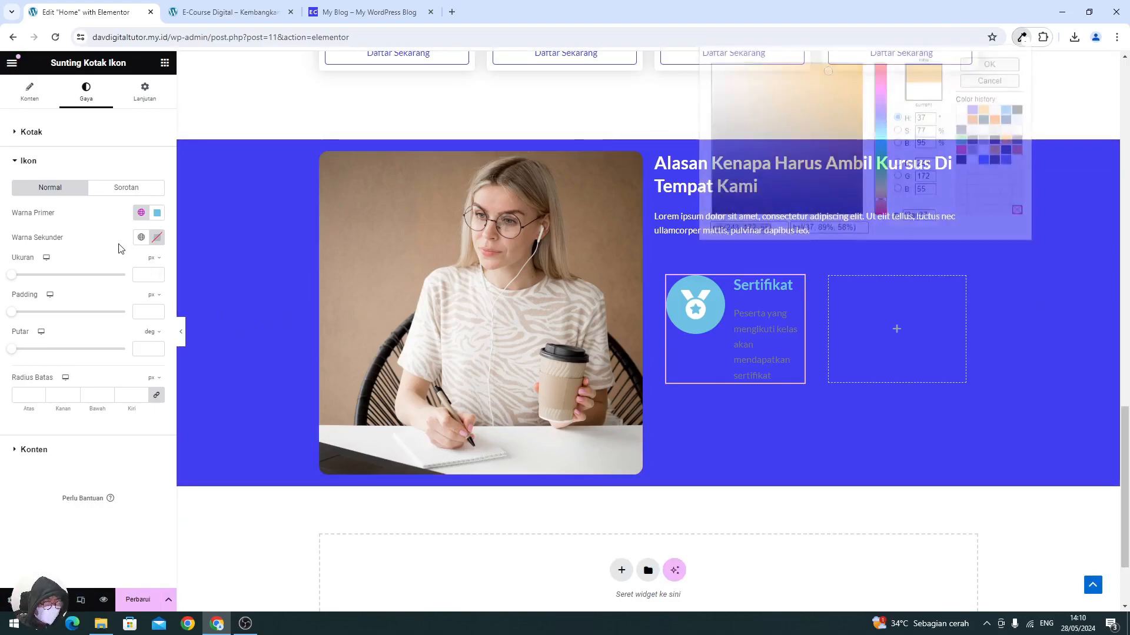
click(155, 238)
key(ctrl+v)
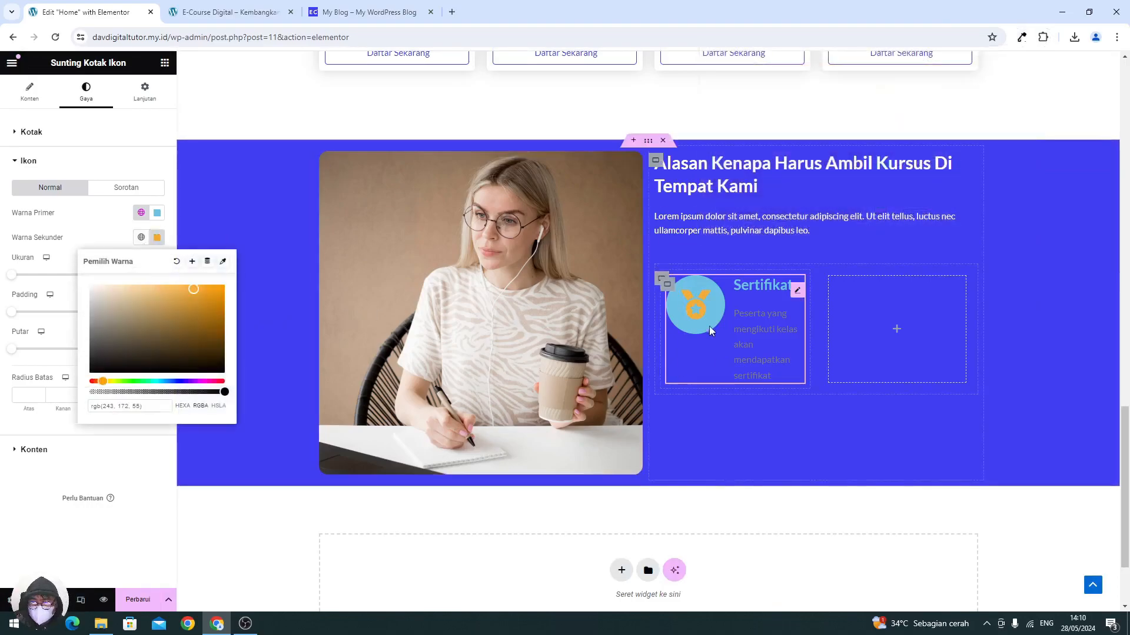
- Set the icon's primary color to rgb(243, 172, 55) with its opacity reduced to about 0.15
click(162, 218)
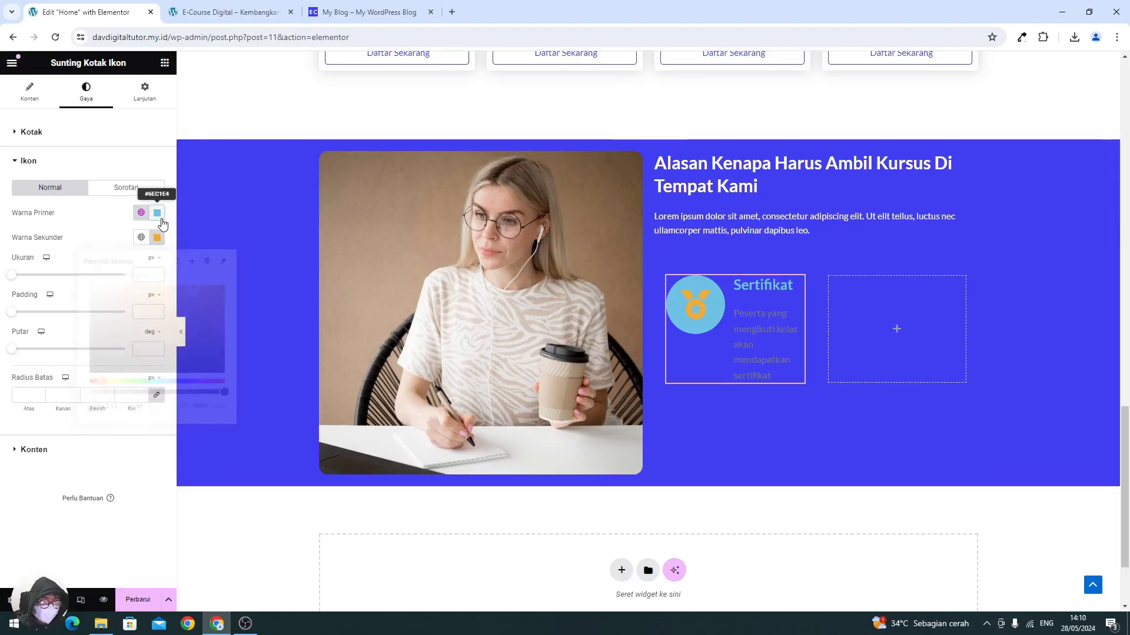
click(162, 224)
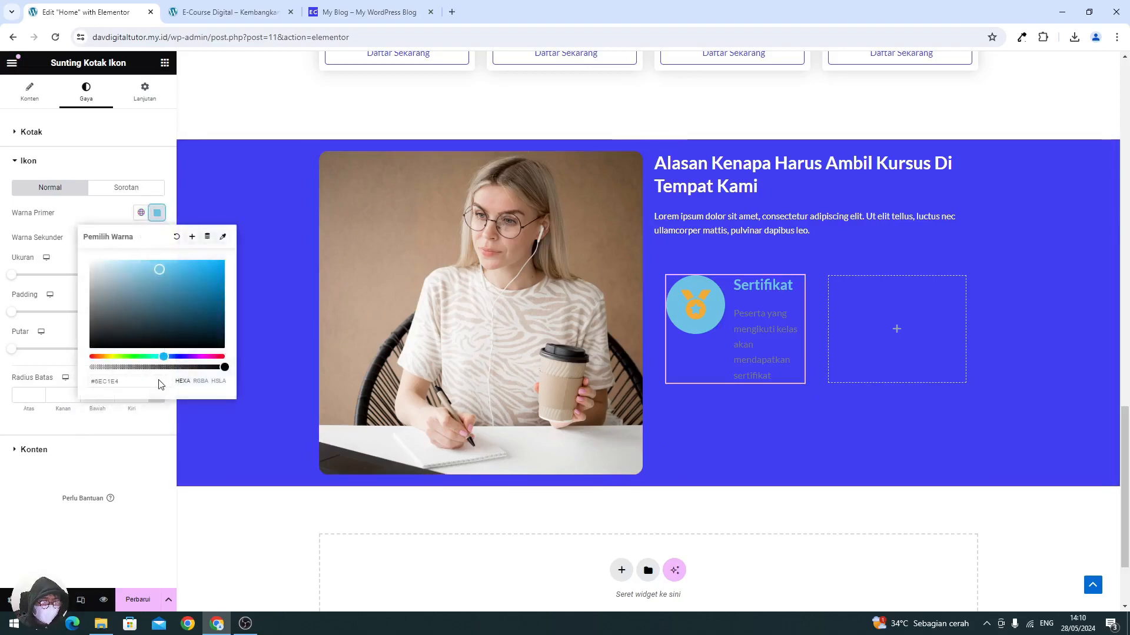
triple_click(118, 383)
key(ctrl+v)
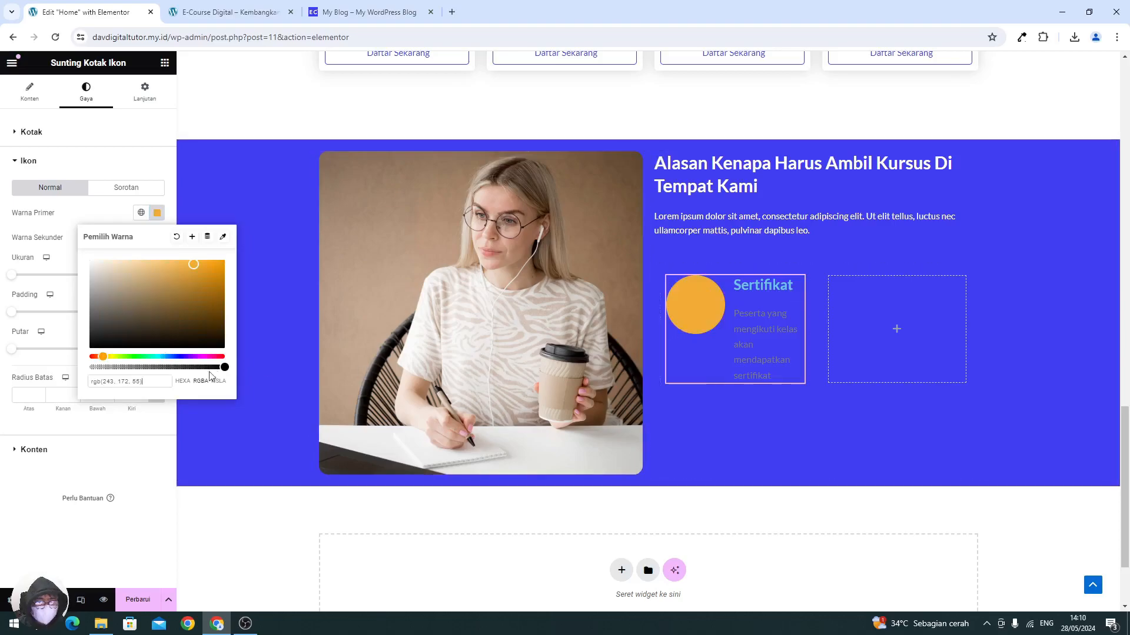
click(111, 367)
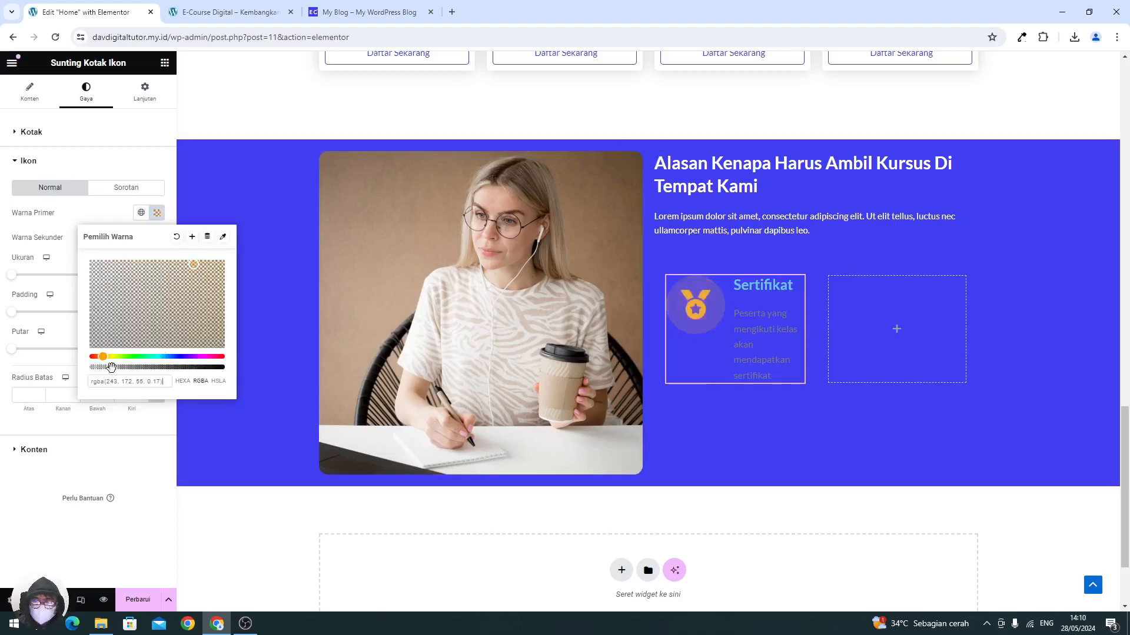
drag(115, 368, 119, 367)
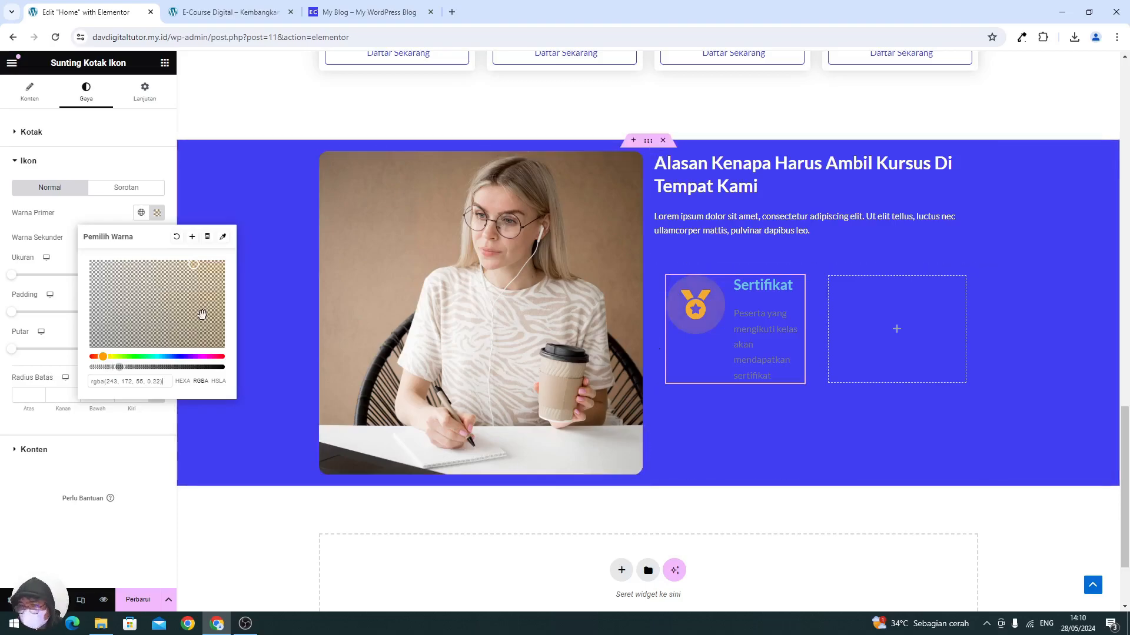
click(111, 367)
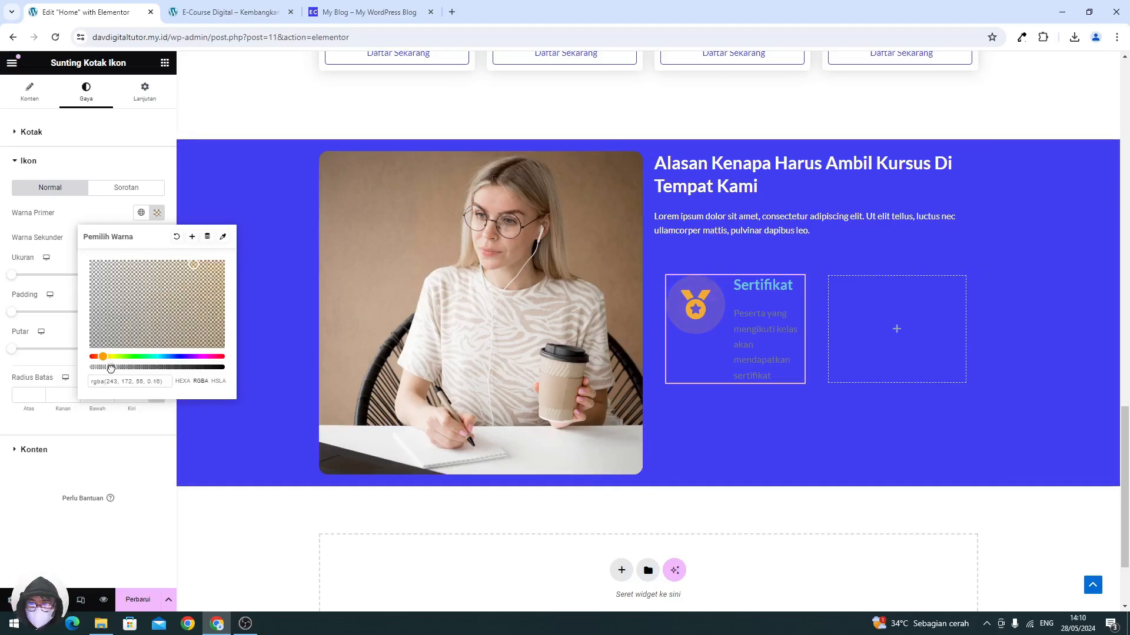
click(116, 218)
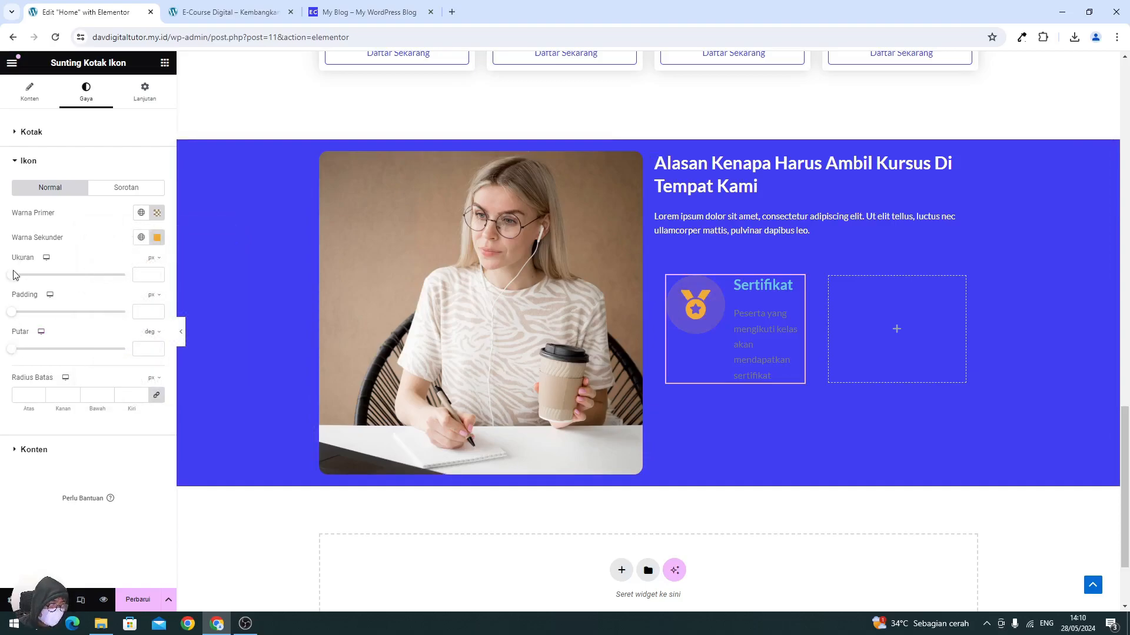
- Set the icon's size to 25 px
drag(16, 277, 20, 284)
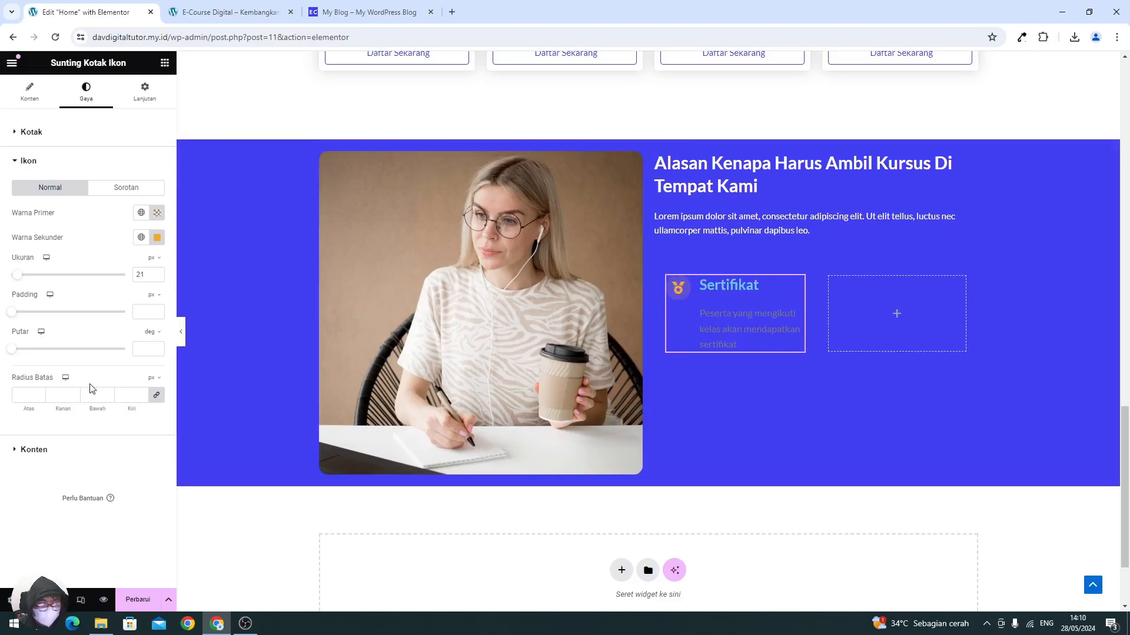
click(156, 273)
click(156, 273)
click(156, 272)
click(156, 273)
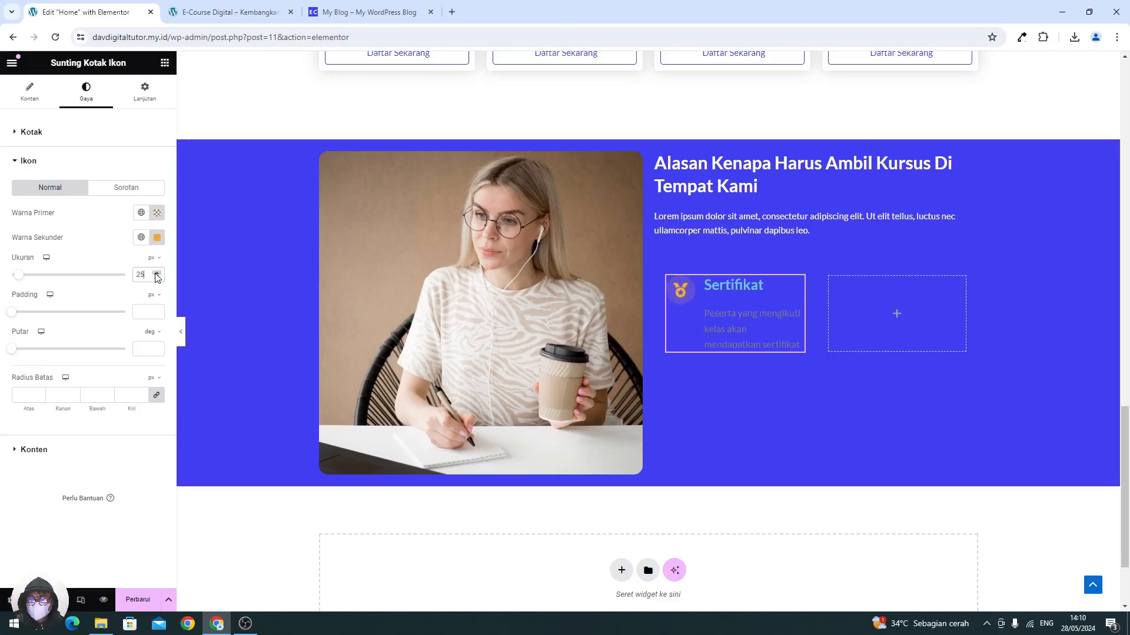
- Set the icon box title's color to white
click(66, 451)
click(157, 241)
drag(148, 320, 61, 266)
click(70, 250)
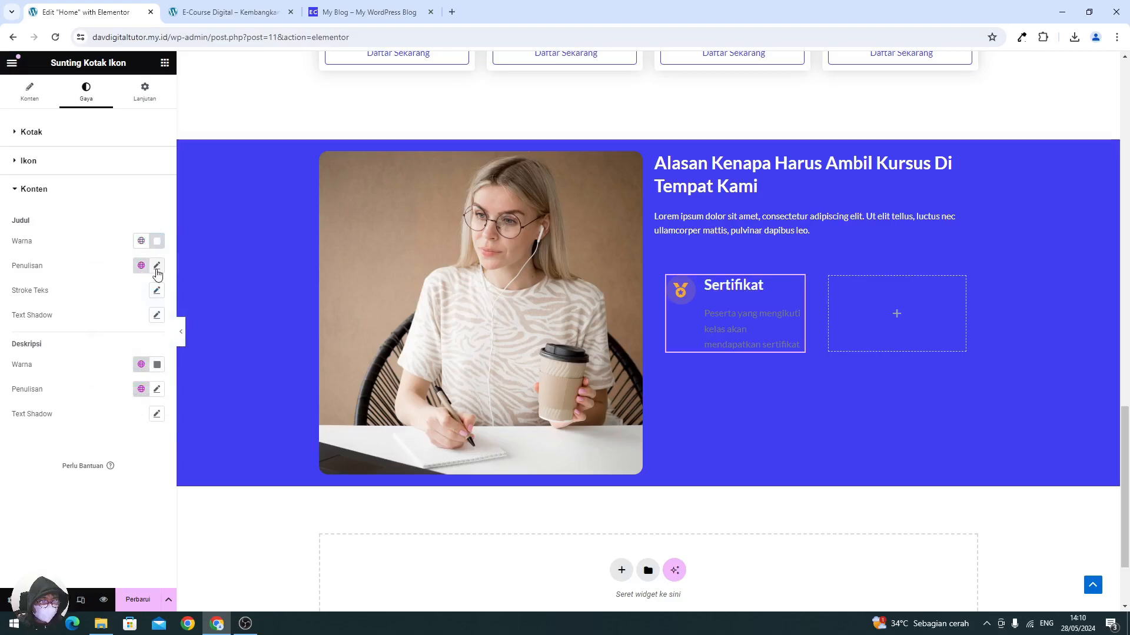
- Set the icon box title's font size to 20 px and the description's color to white (#FFFFFF)
click(157, 266)
click(134, 358)
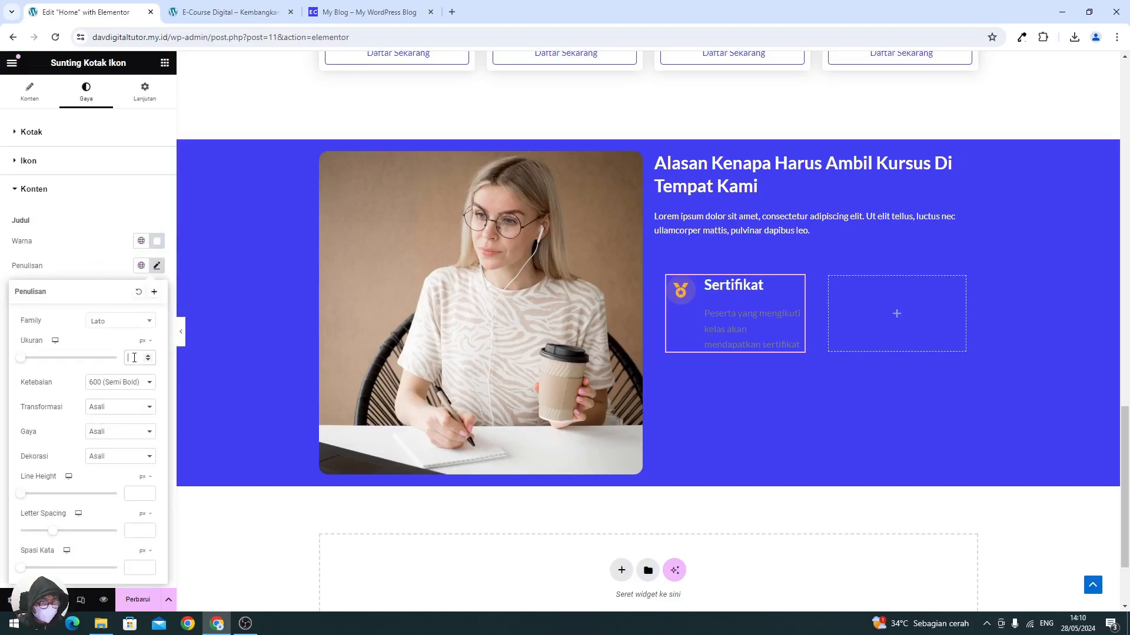
text(20)
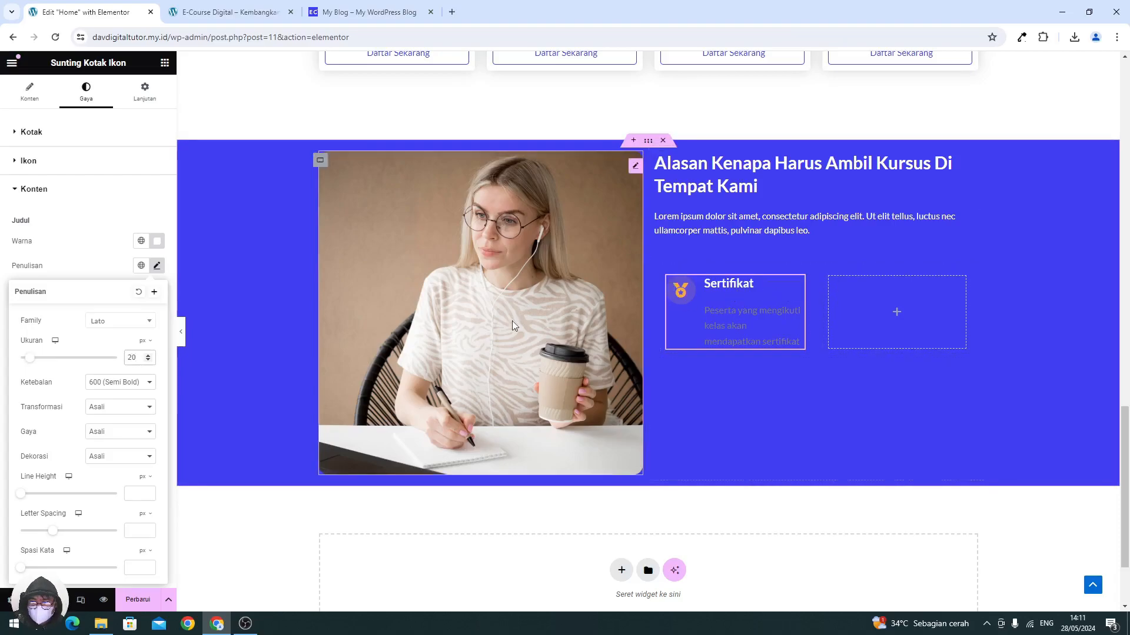
click(60, 256)
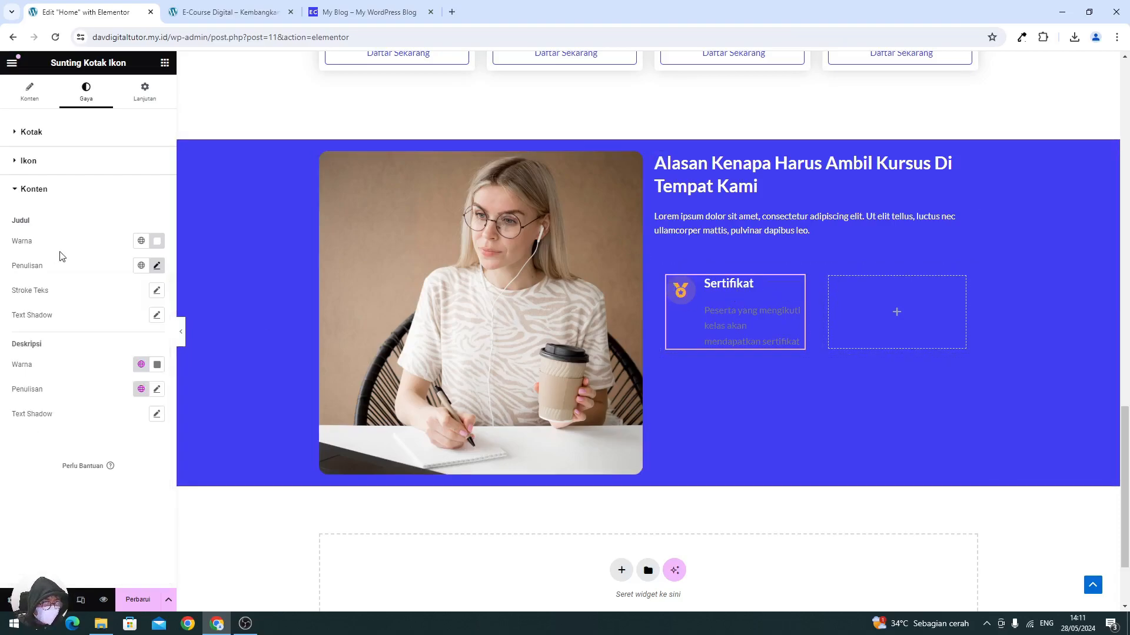
click(156, 365)
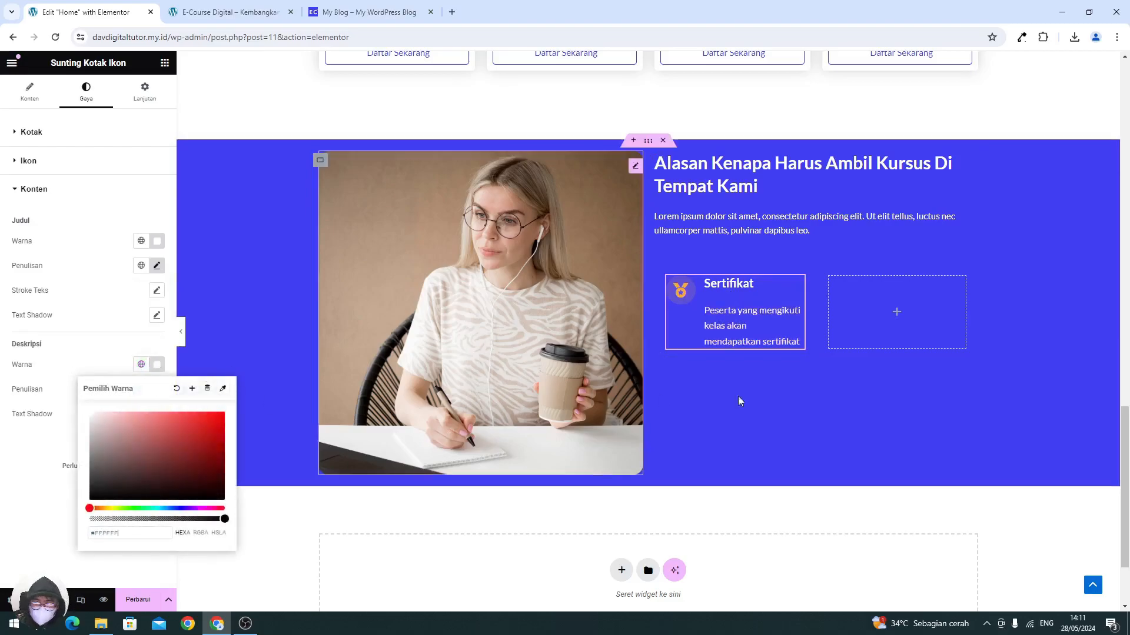
click(737, 329)
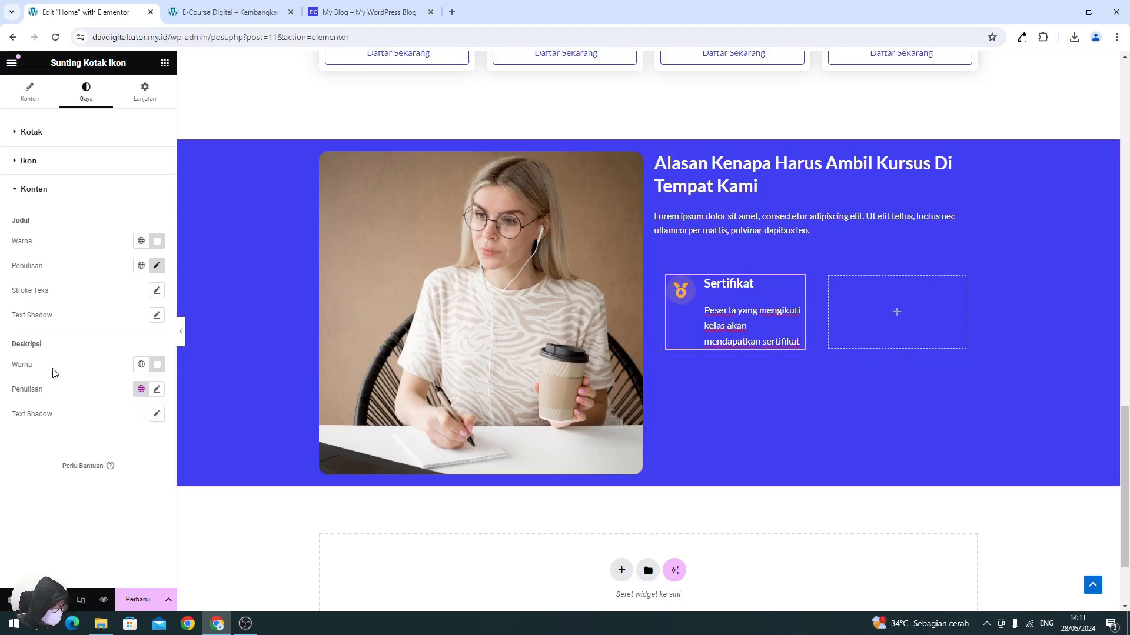
- Set the icon box's icon spacing to 18 px and its content spacing to 9 px
click(43, 170)
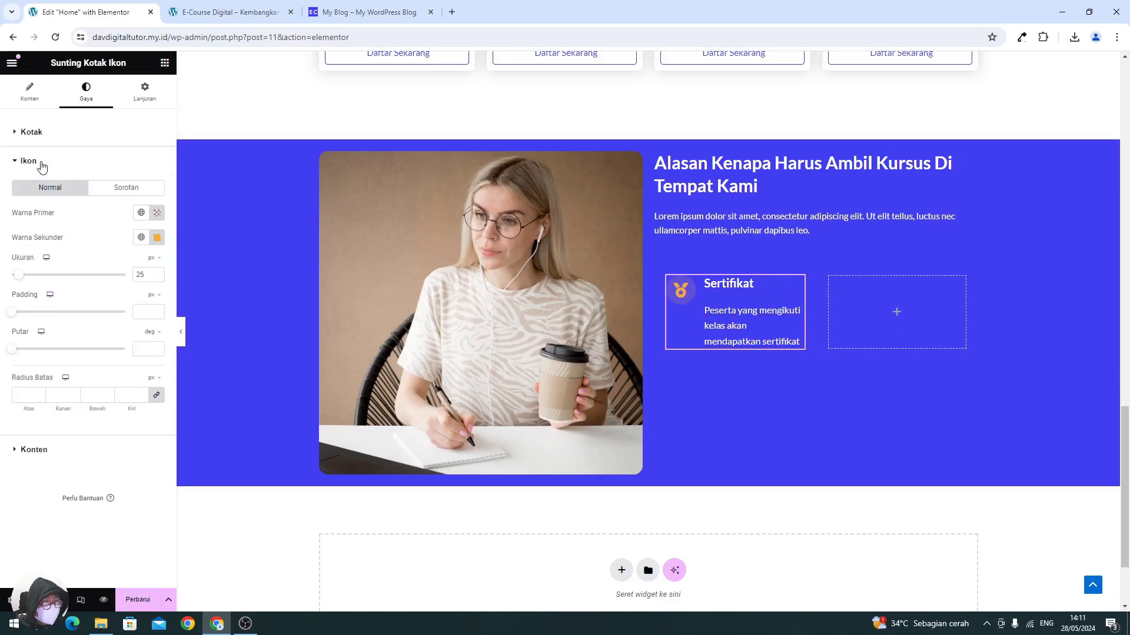
click(37, 137)
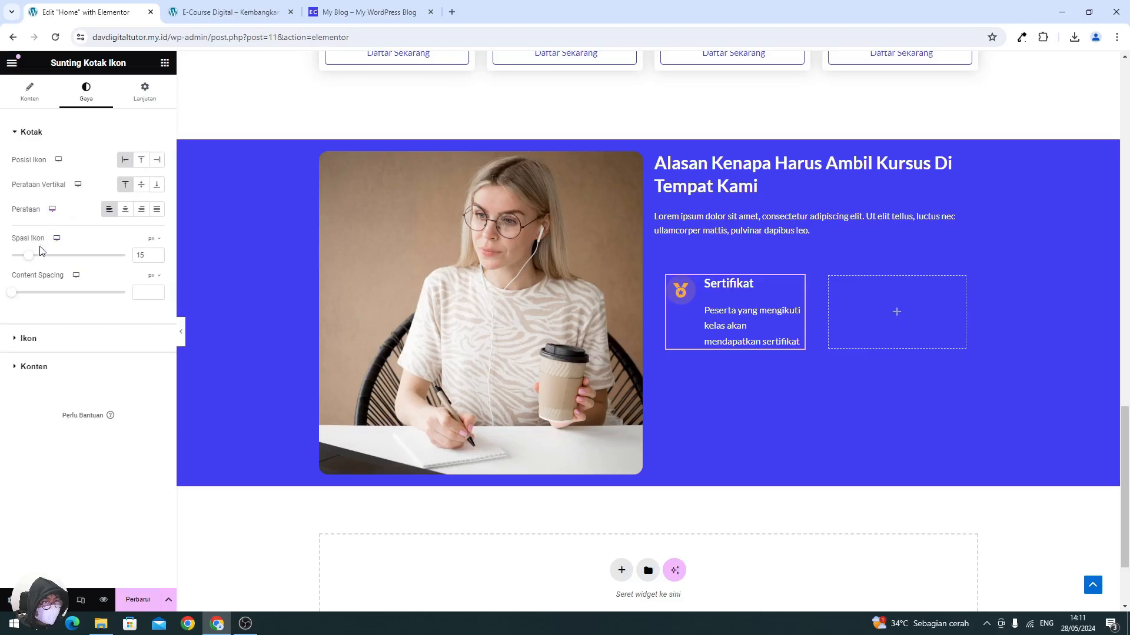
drag(27, 257, 21, 299)
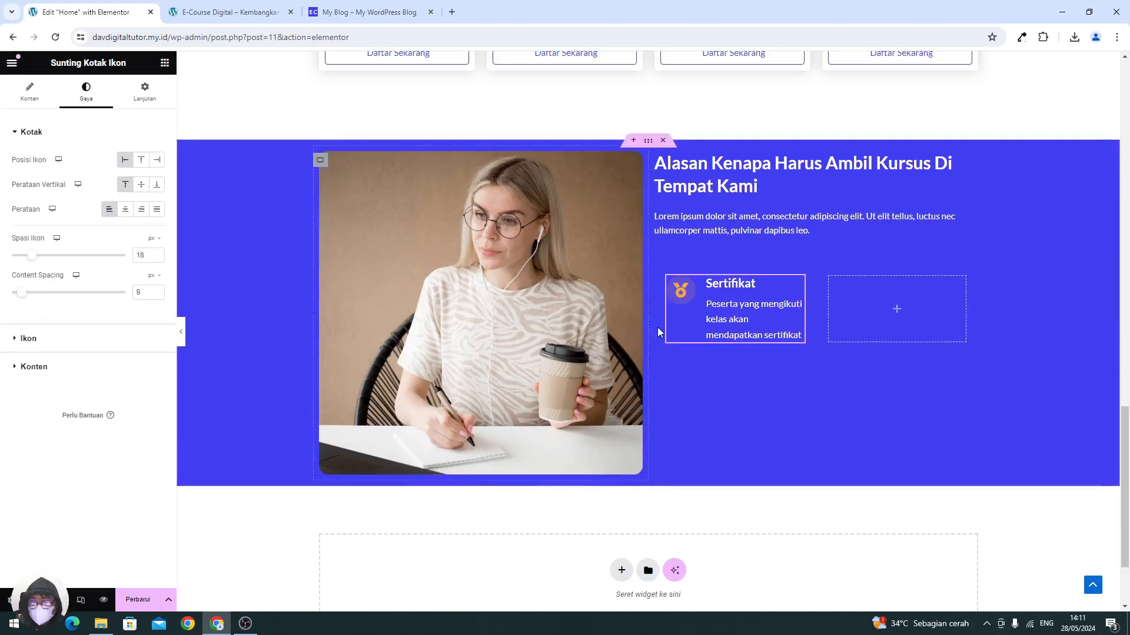
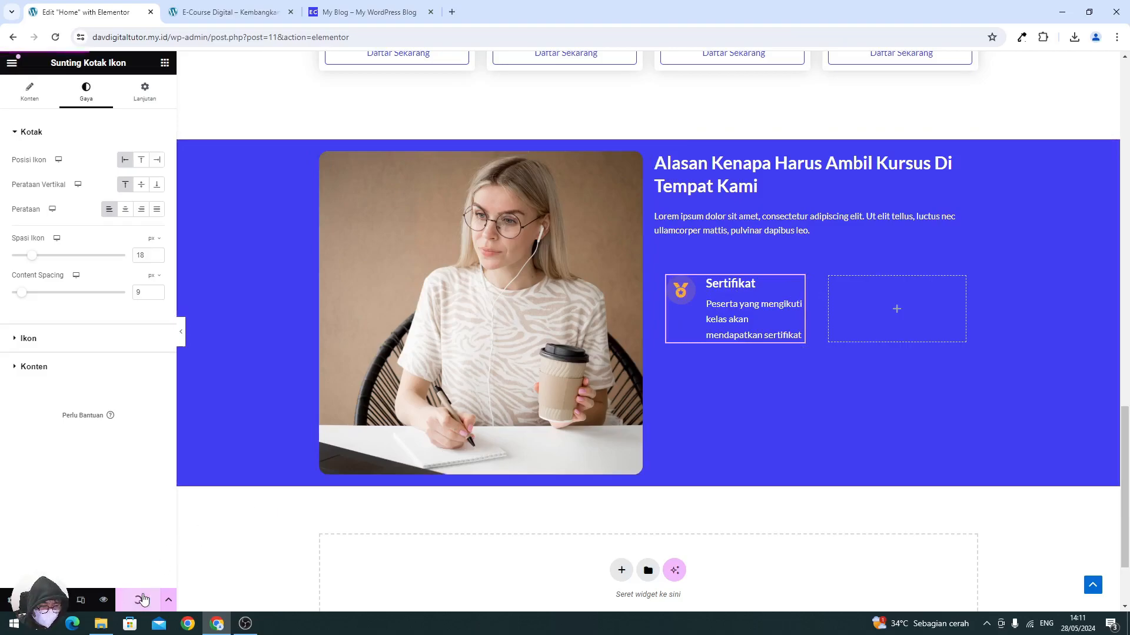
click(245, 623)
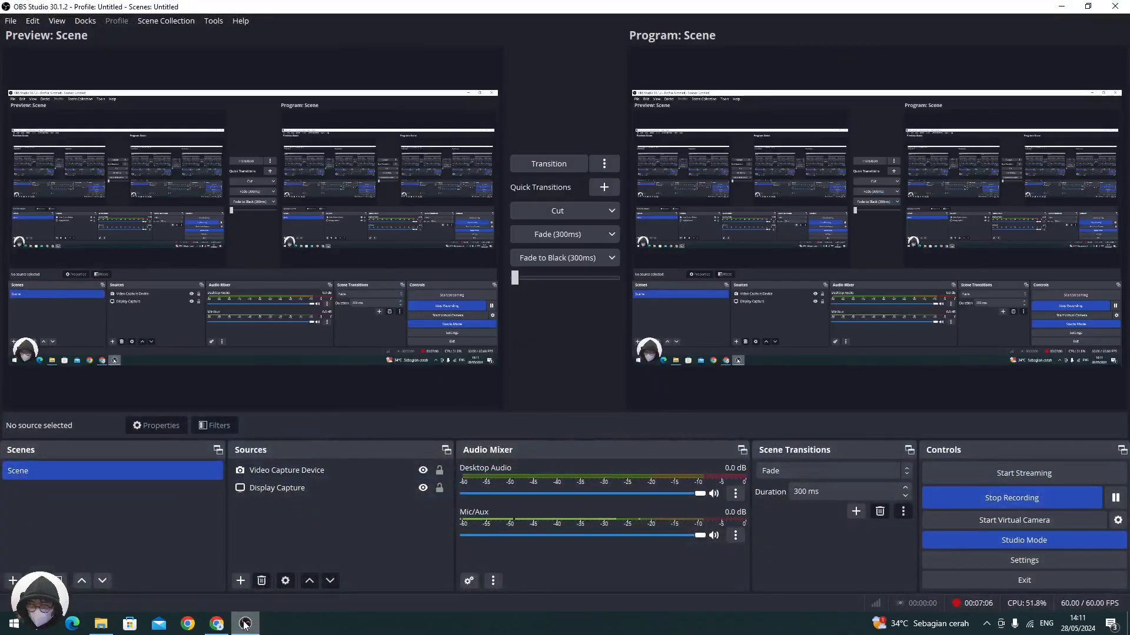
click(245, 622)
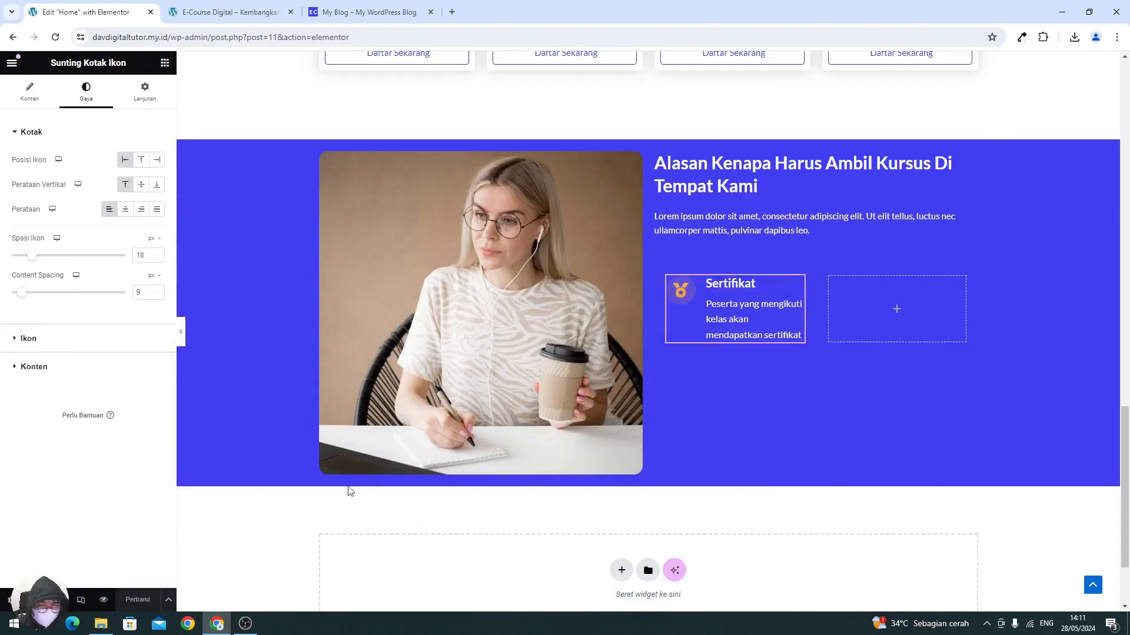
- Copy the "Sertifikat" icon box and paste it into the empty container beside it
right_click(726, 319)
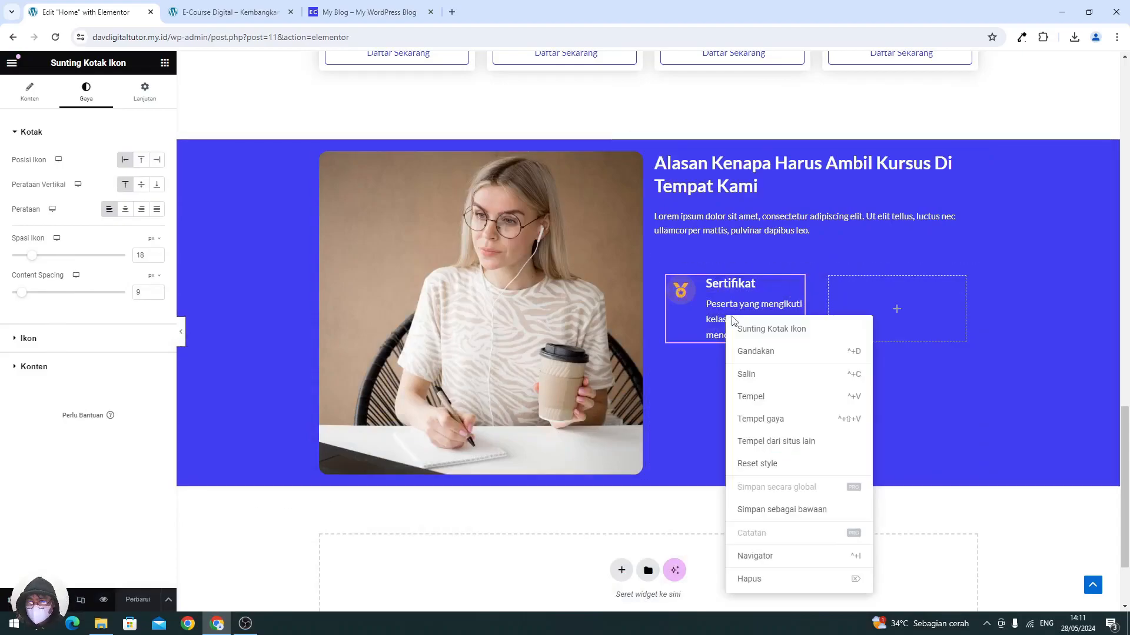
click(743, 373)
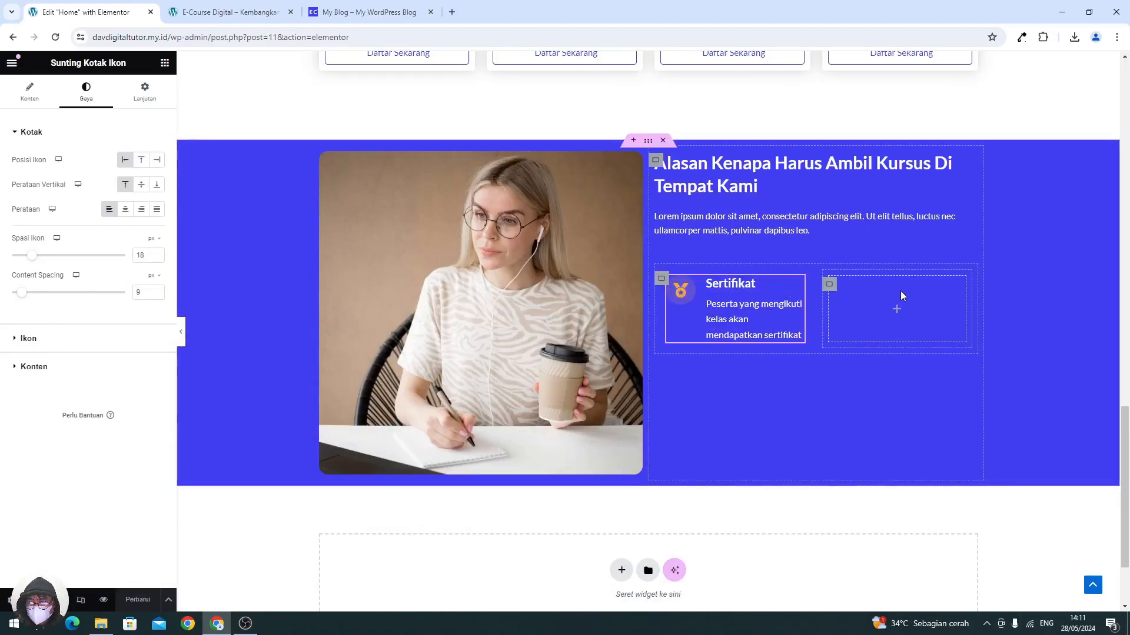
right_click(900, 291)
click(924, 391)
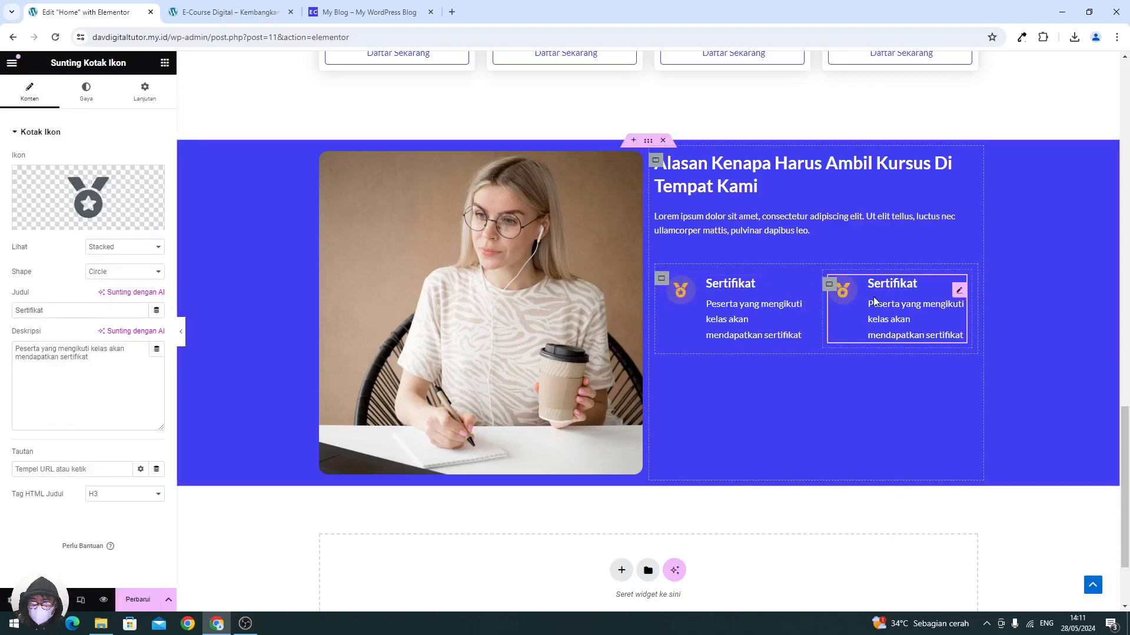
- Search the icon library for "user" and replace the pasted box's medal icon with the Users icon
click(88, 194)
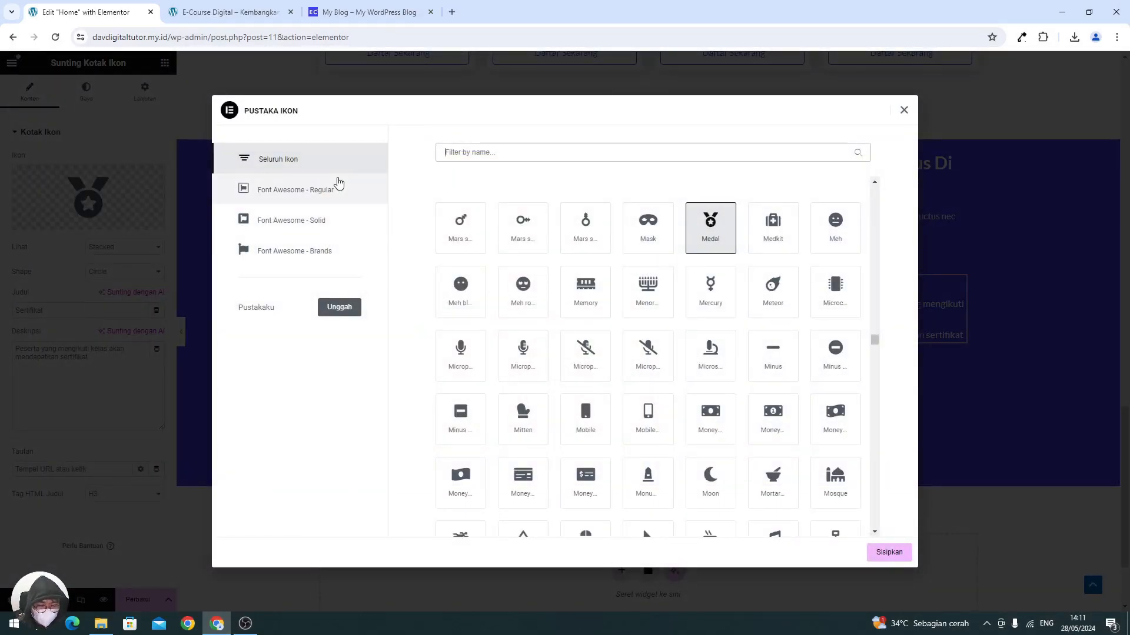
text(user)
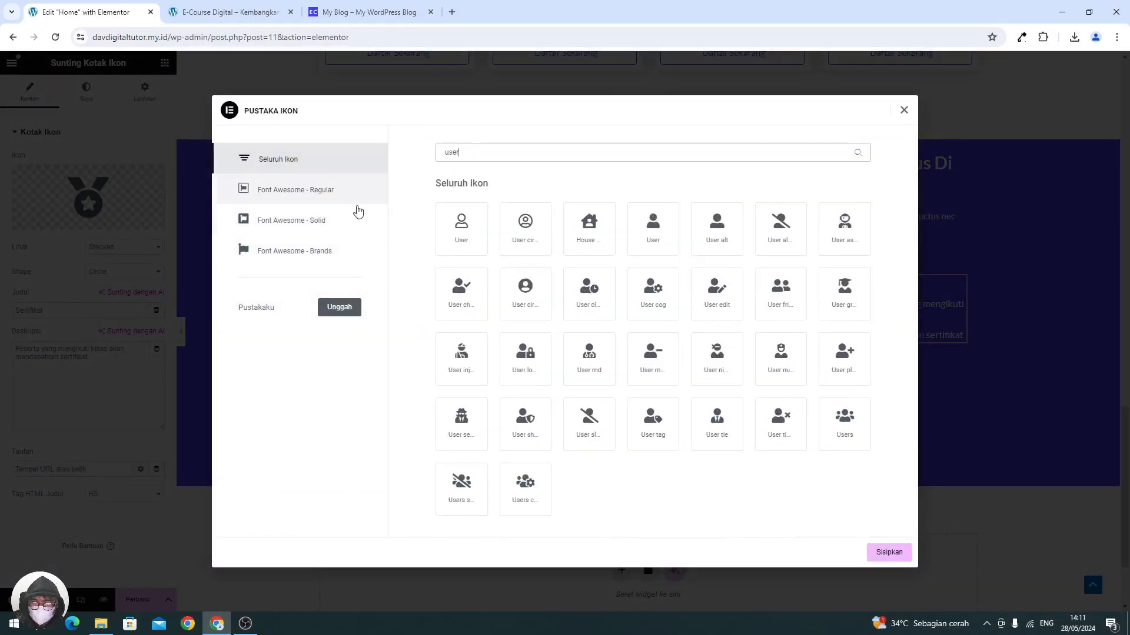
click(843, 414)
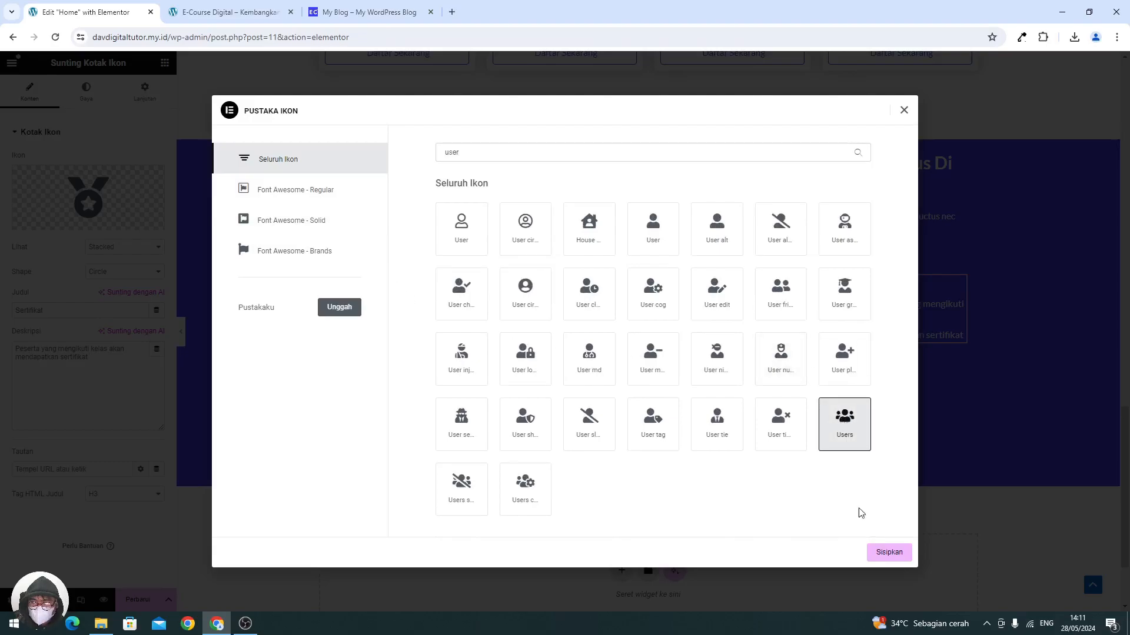
click(887, 554)
- Title the pasted icon box "Pekerjaan" and set its description to "Peserta dengan nila terbaik akan kami rekrut"
double_click(26, 307)
text(Pekerjaan)
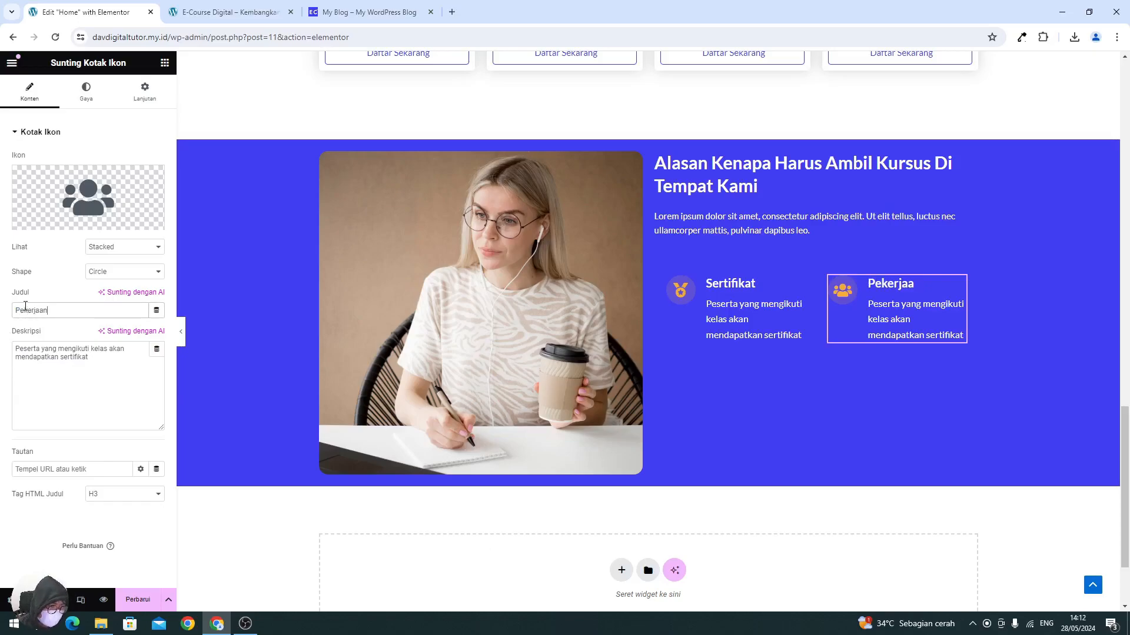
click(79, 374)
key(ctrl+a)
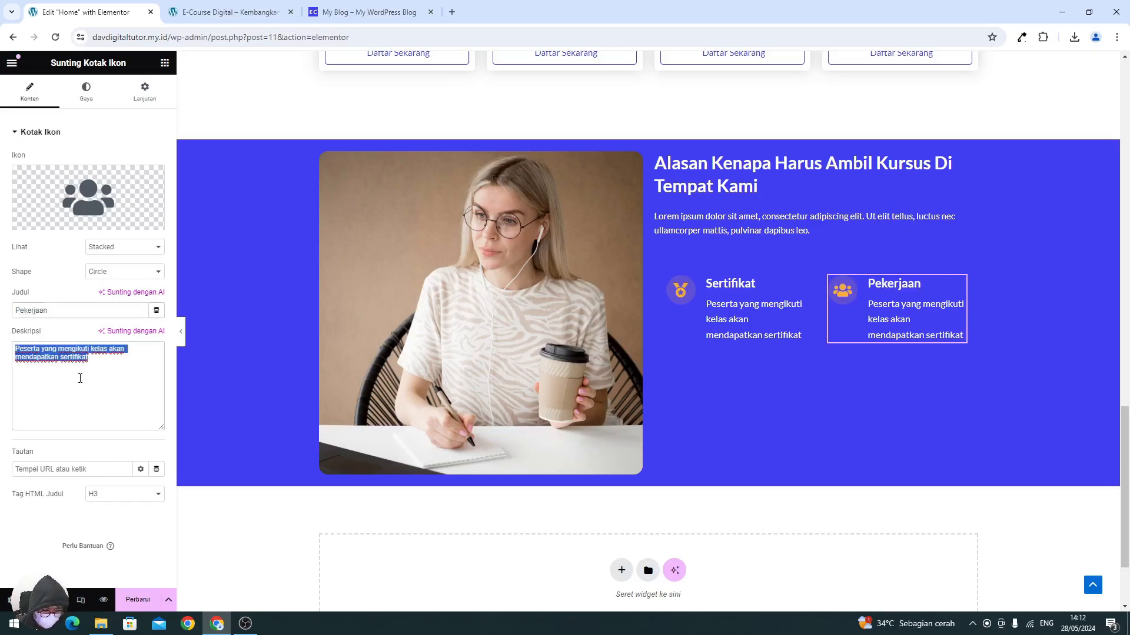
text(Pese)
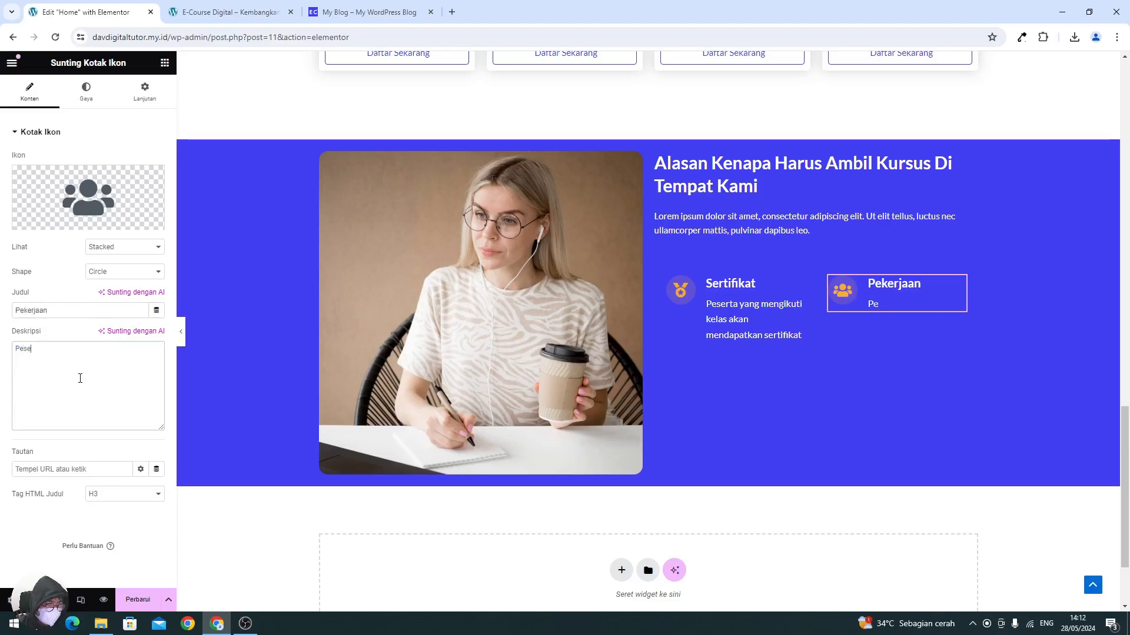
text(rta dengan ni)
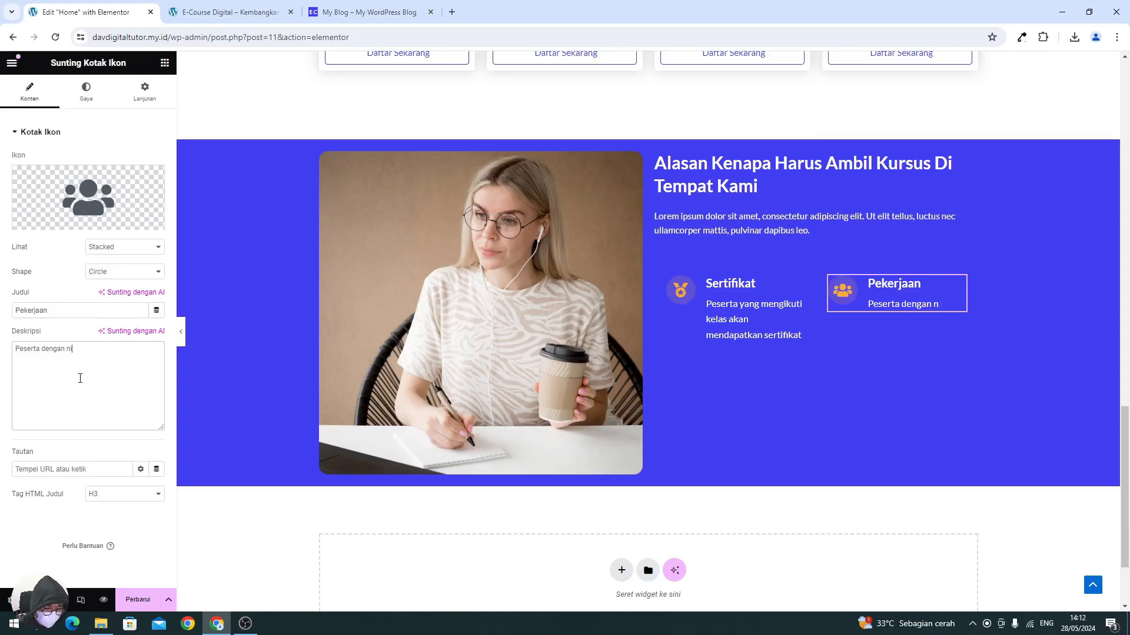
text(la terbaik akan kami rekrut)
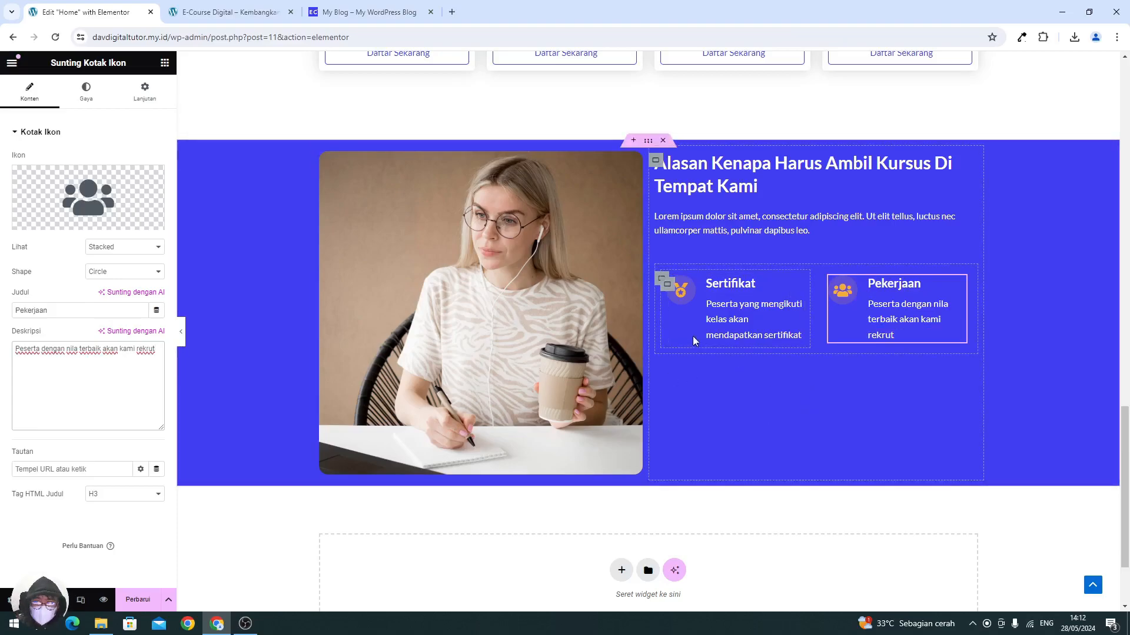
- Duplicate the row container holding the "Sertifikat" and "Pekerjaan" boxes directly below the original and save the page
click(659, 279)
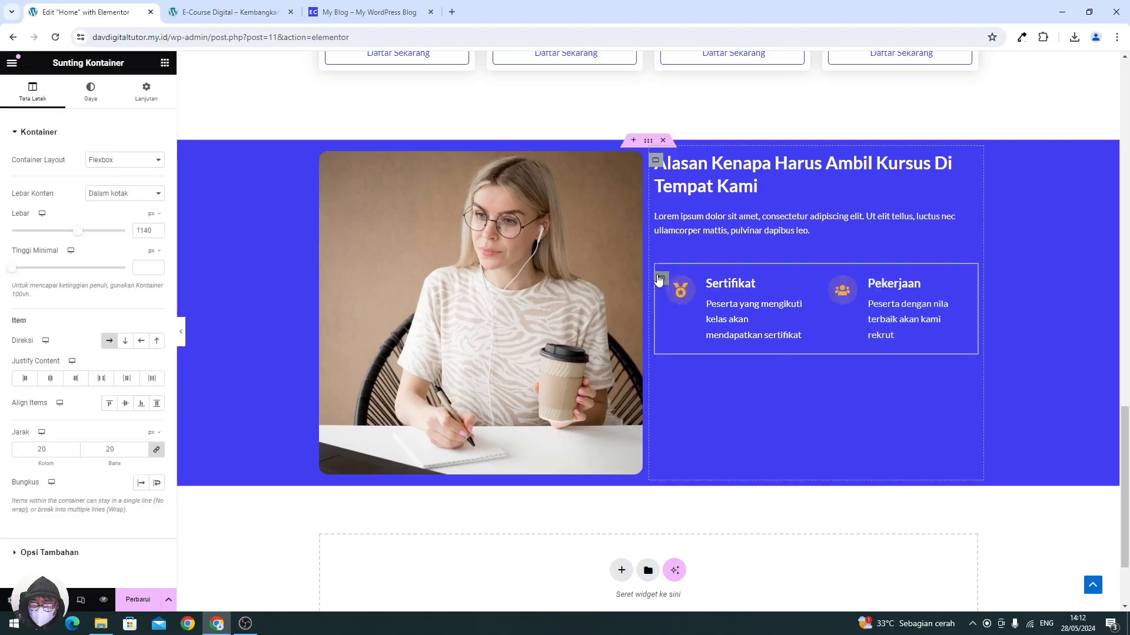
right_click(659, 280)
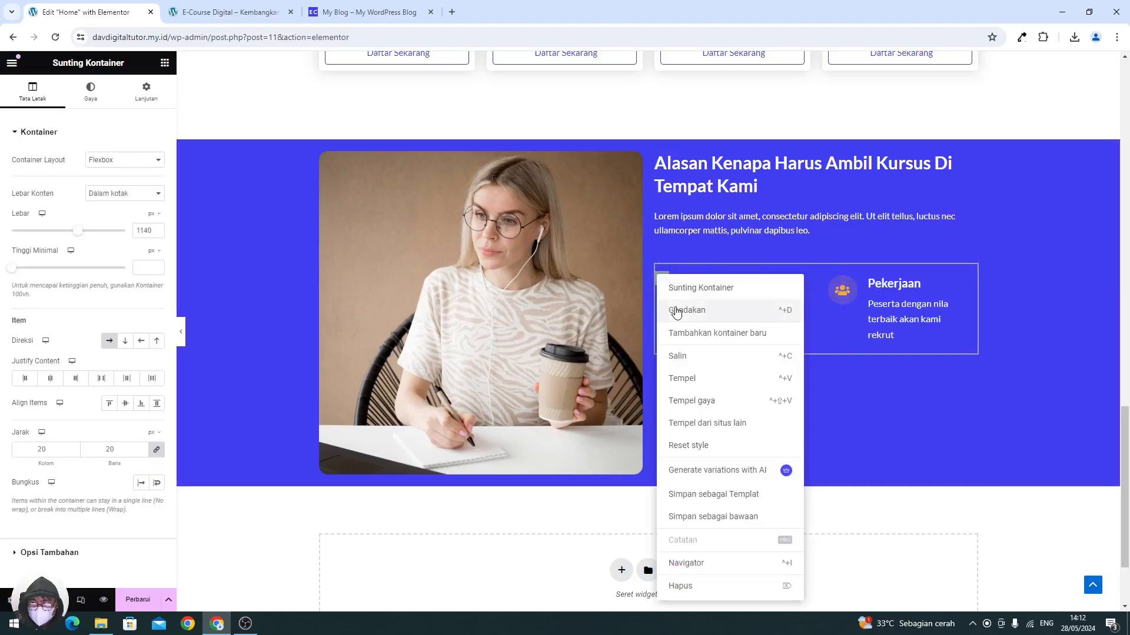
click(709, 336)
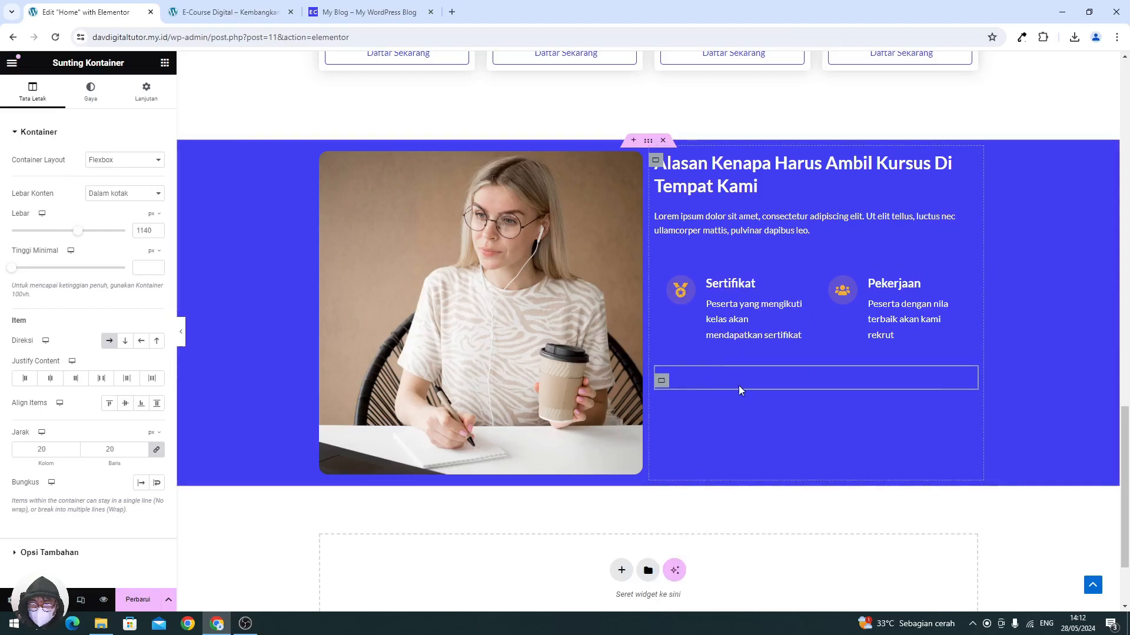
key(ctrl+v)
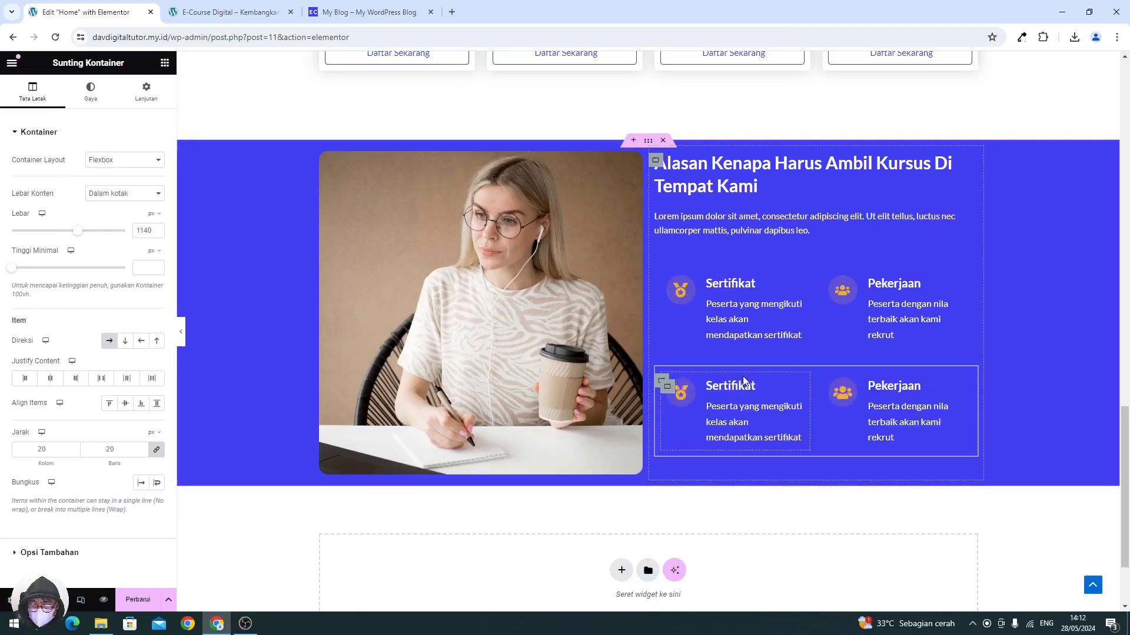
click(138, 600)
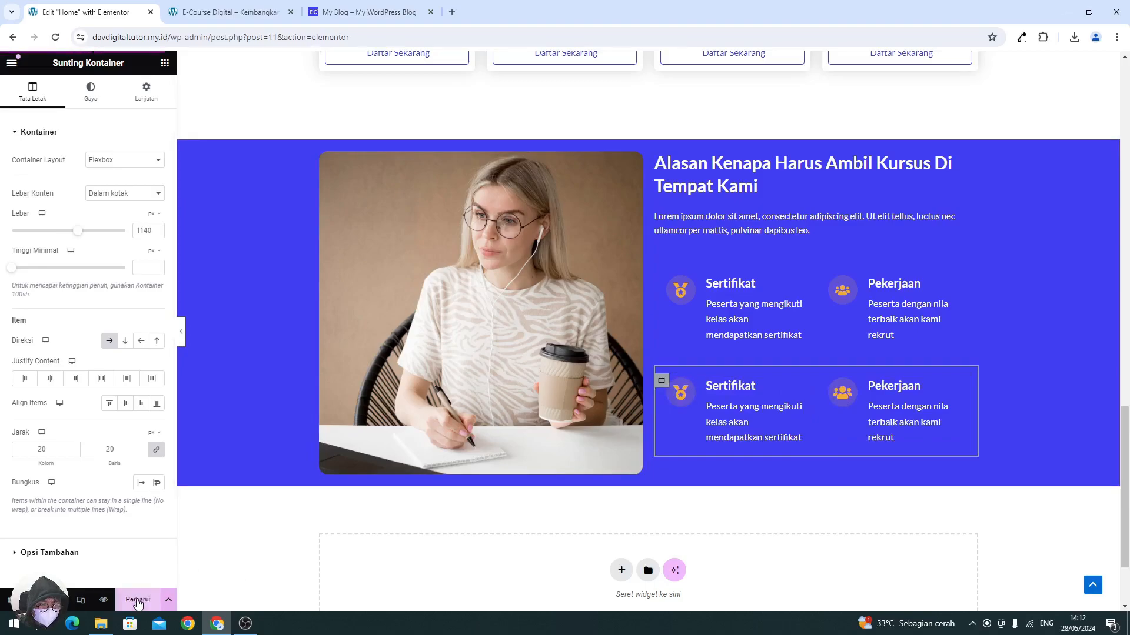
- Replace the medal icon of the second row's "Sertifikat" box with the first file video icon from a "video" search
click(739, 399)
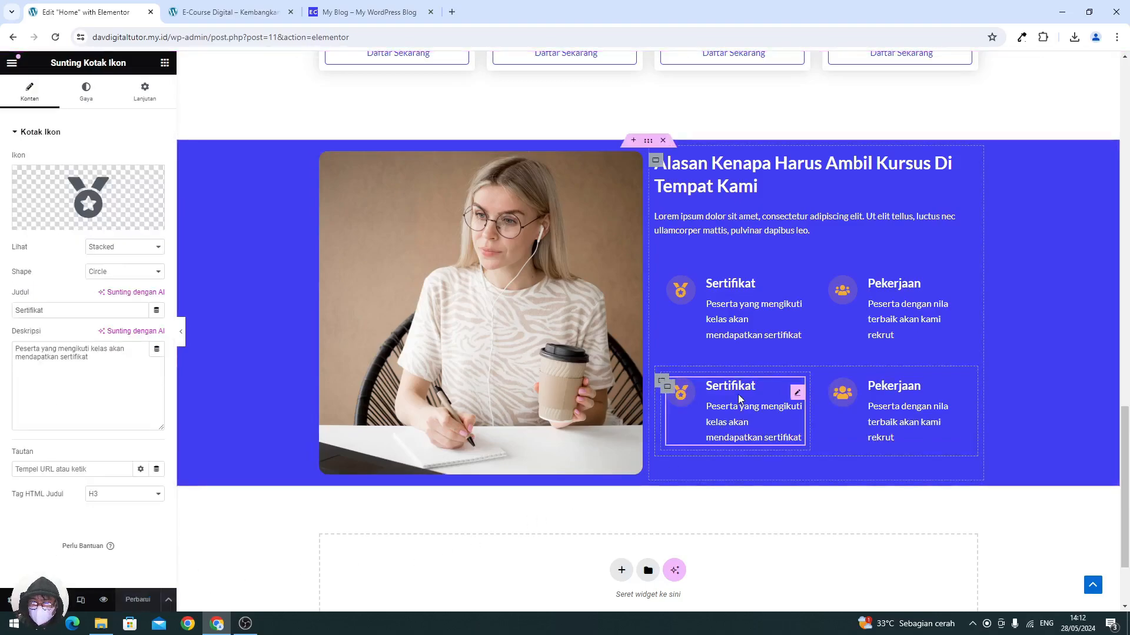
click(78, 203)
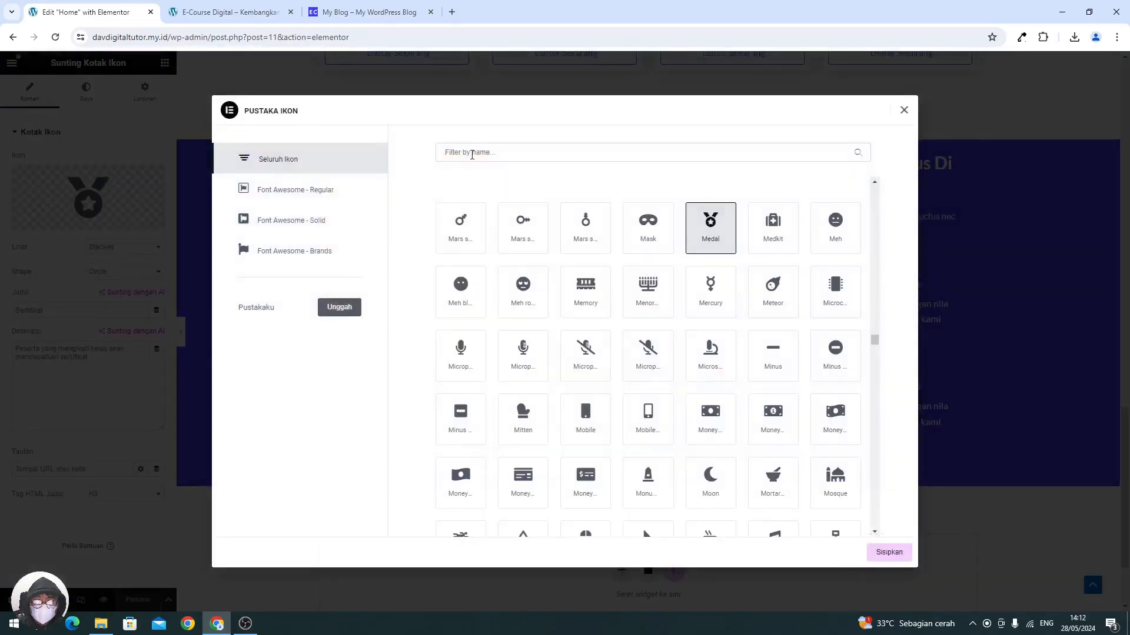
text(video)
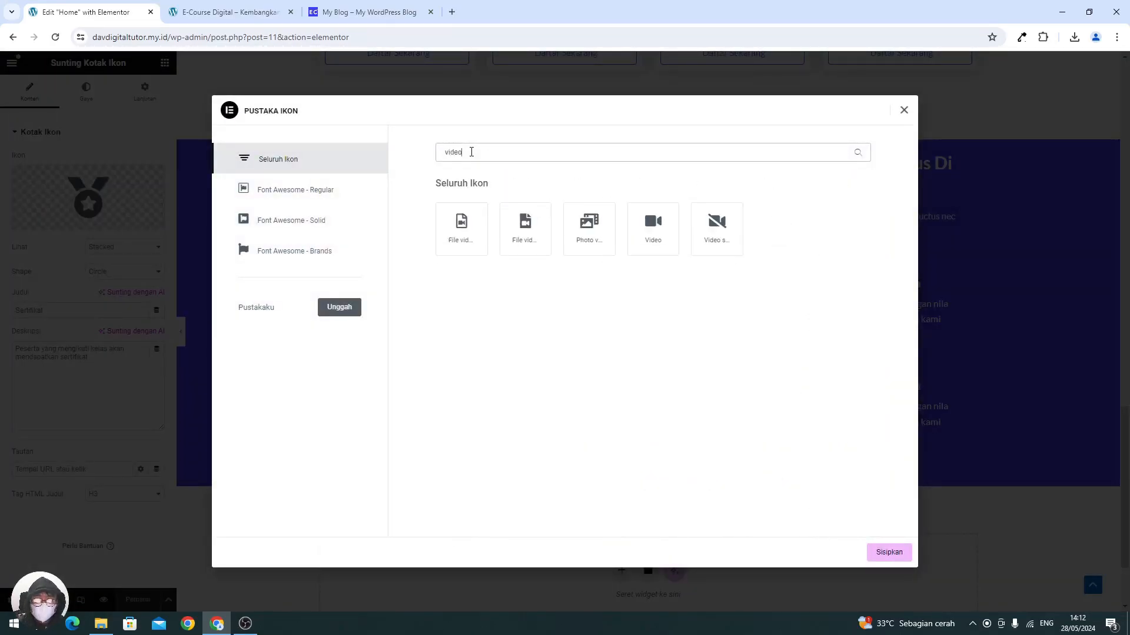
click(451, 227)
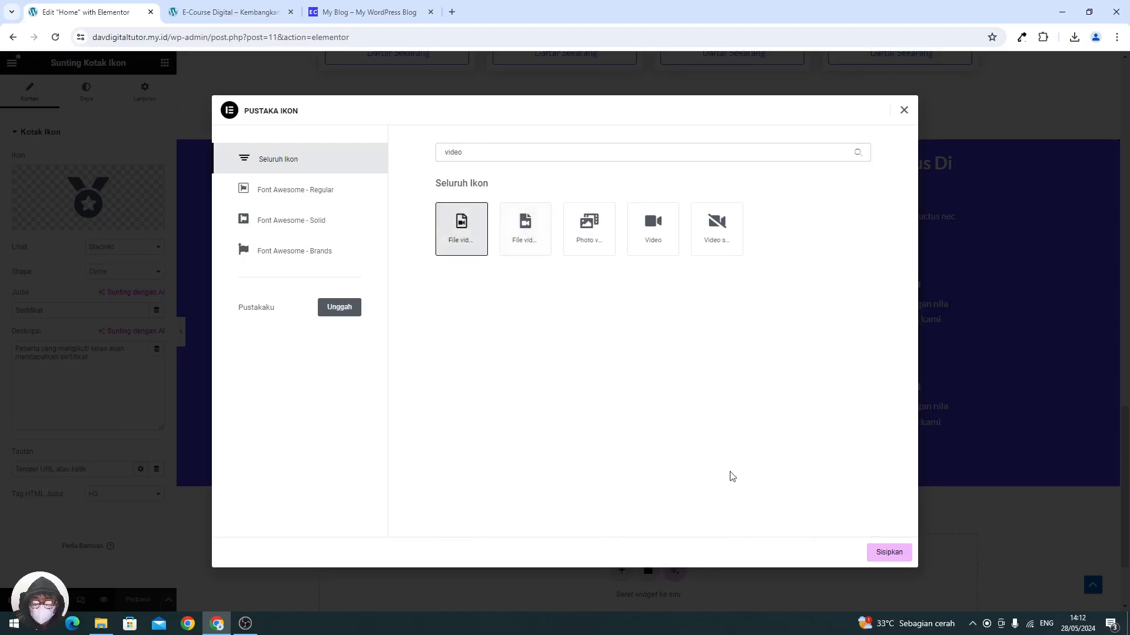
click(877, 548)
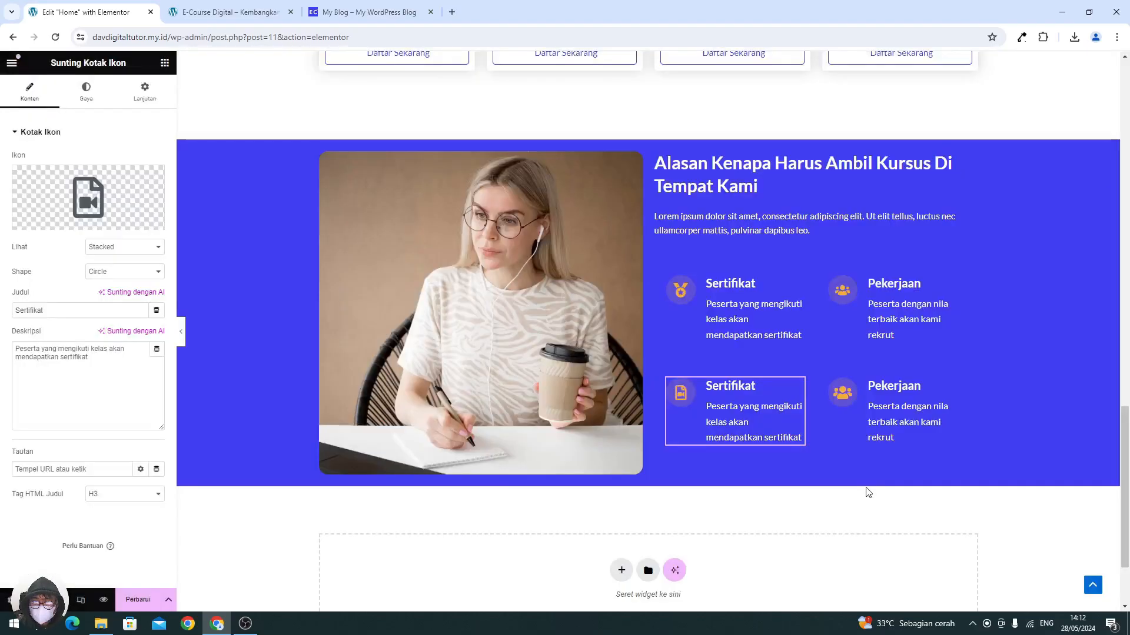
- Title that box "Zoom" and replace its description with the reference page's text "Diksusi secara langsung dengan mentor setiap satu minggu sekali"
double_click(68, 313)
text(Zoom)
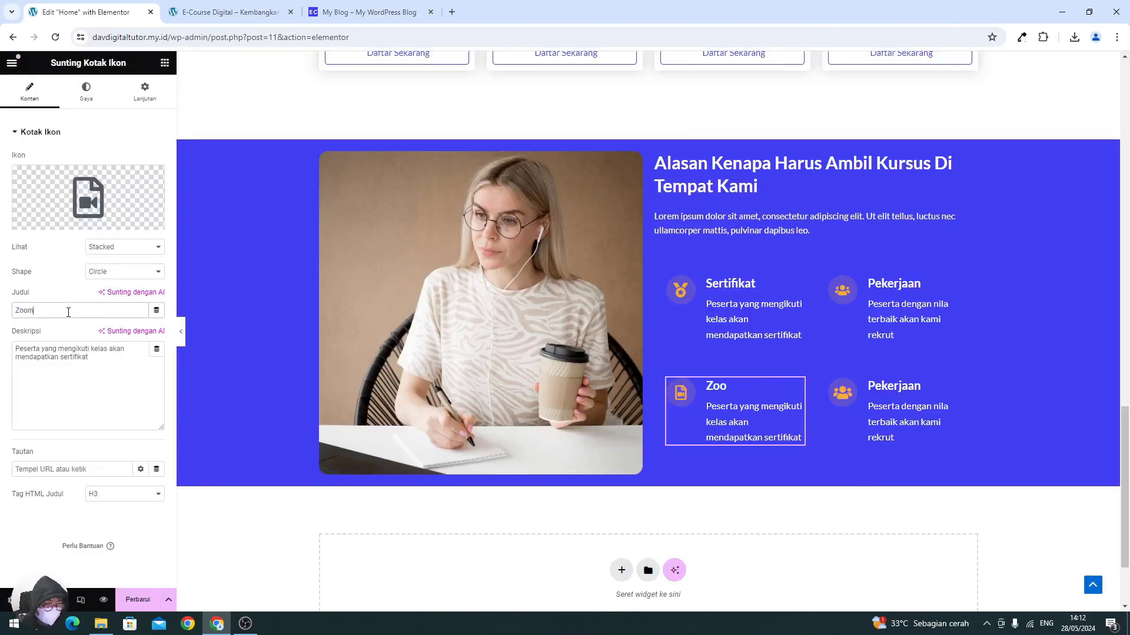
click(61, 358)
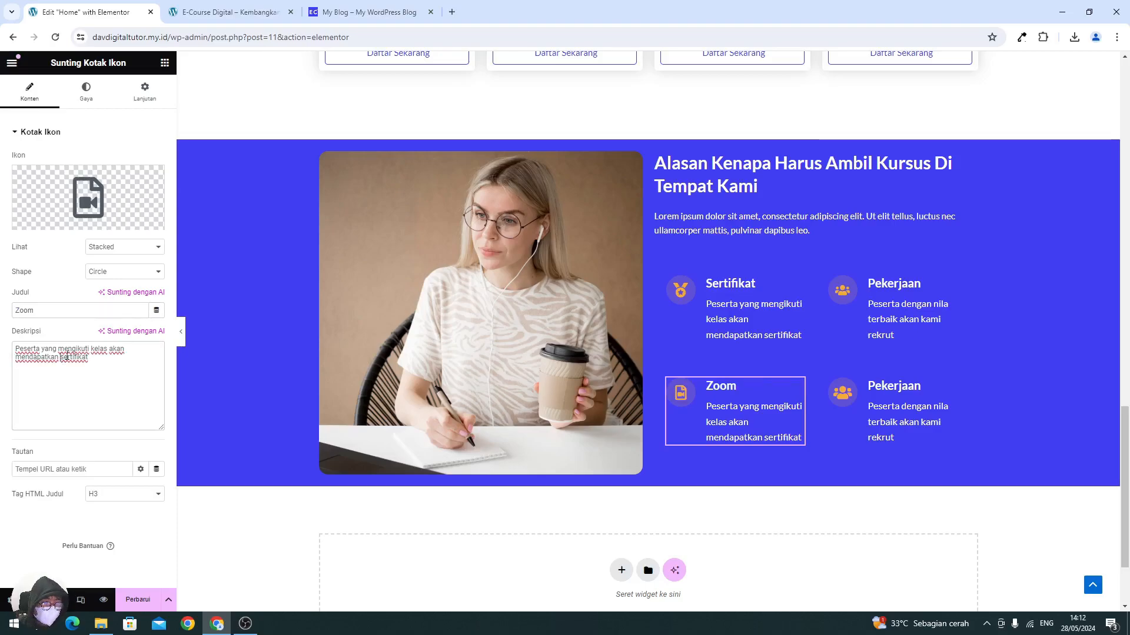
click(343, 21)
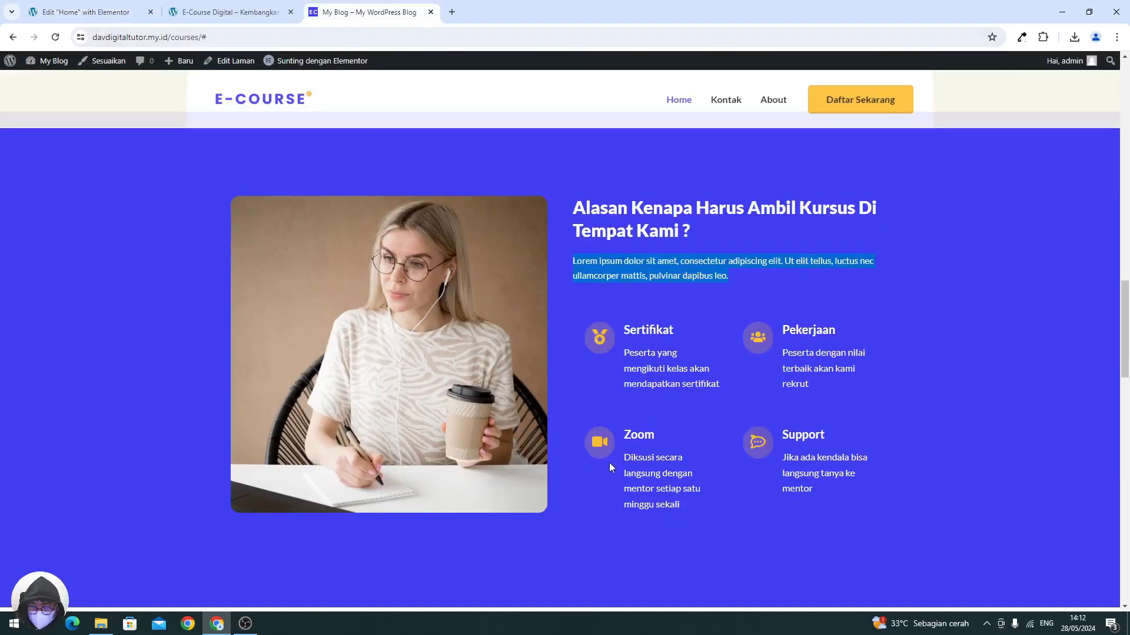
drag(625, 462, 690, 523)
key(ctrl+c)
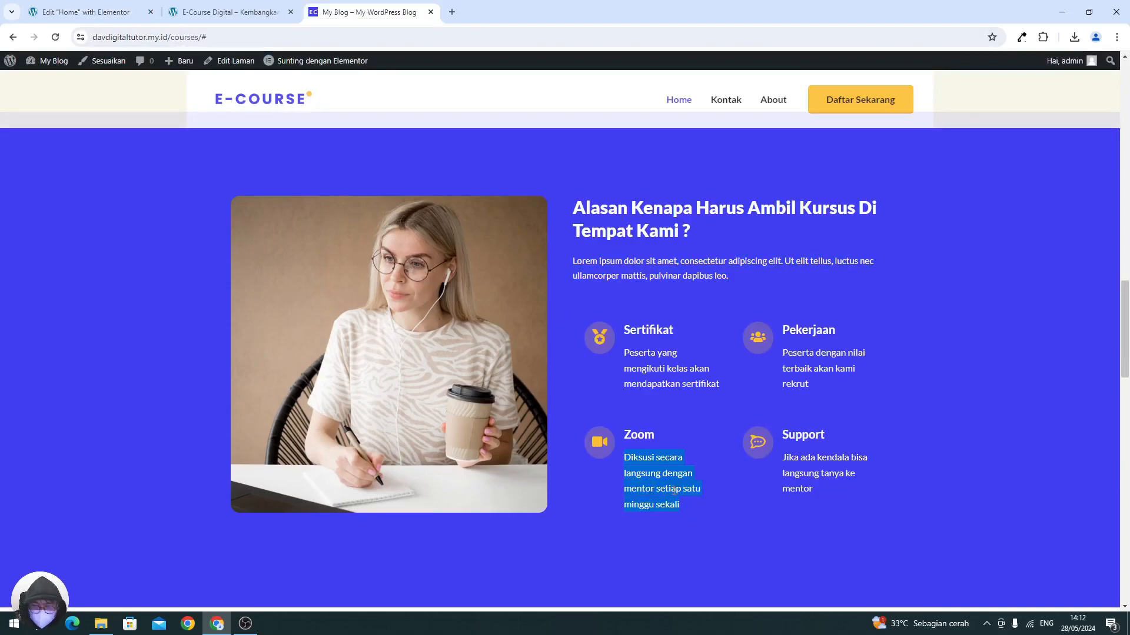
click(82, 12)
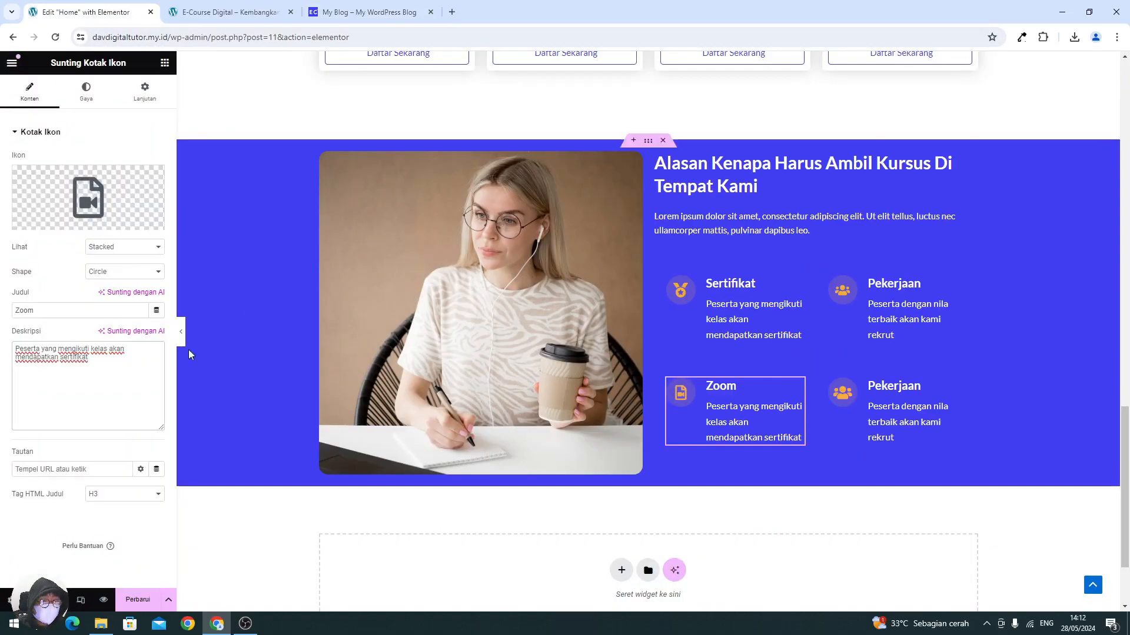
key(ctrl+a)
key(ctrl+v)
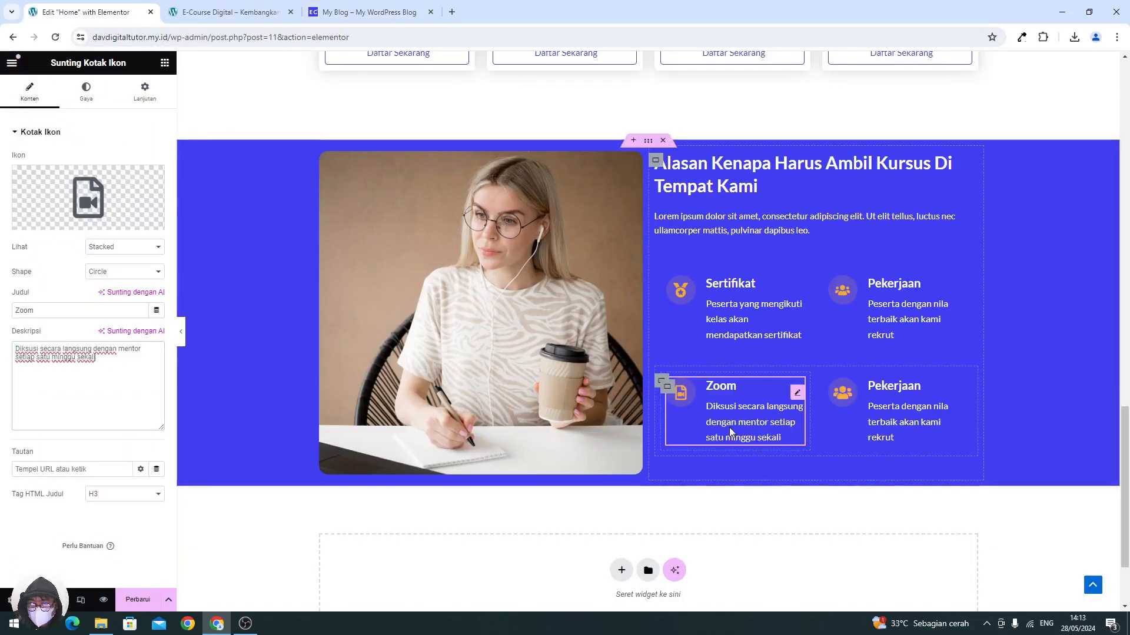
- Search the icon library for "chat" and give the second row's "Pekerjaan" box the Rocket chat bubble icon
click(851, 442)
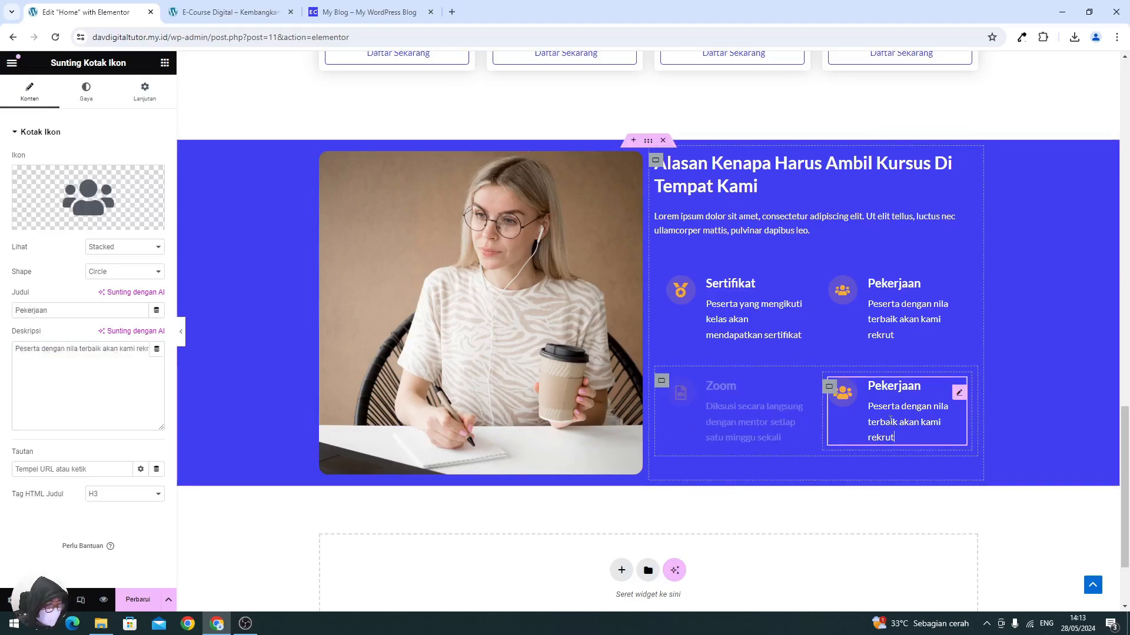
click(64, 187)
click(623, 151)
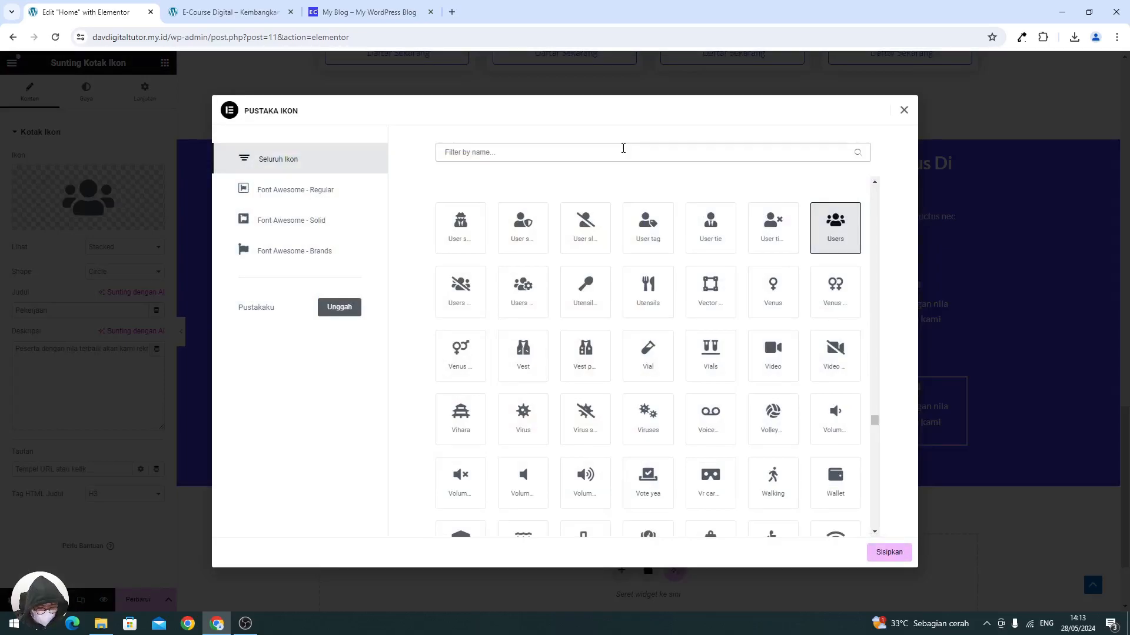
text(chat)
click(456, 231)
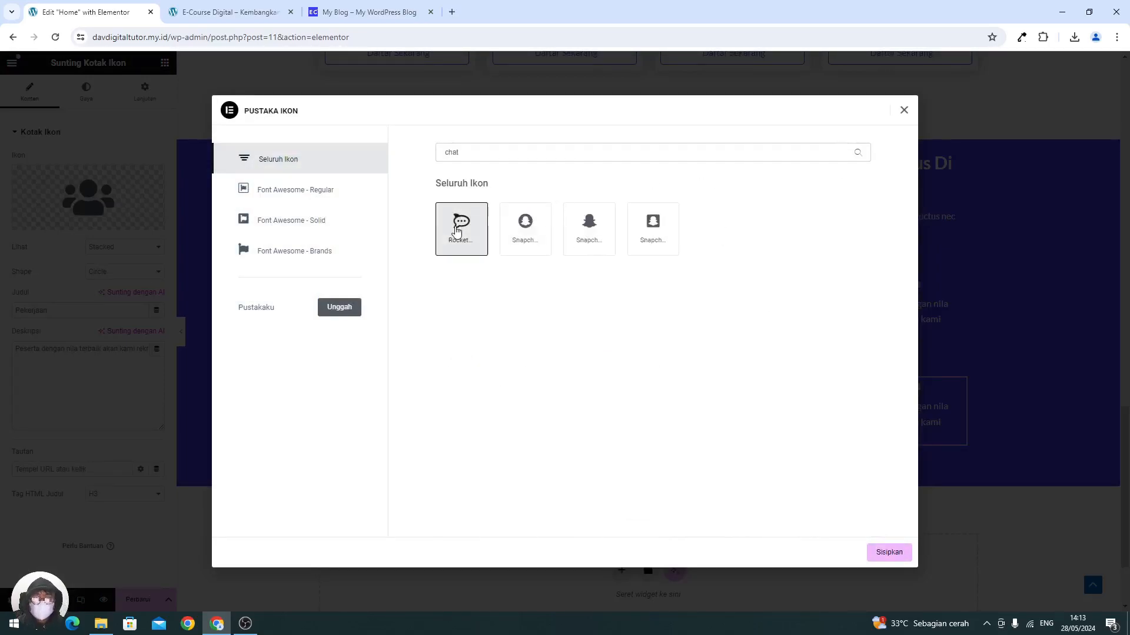
click(887, 555)
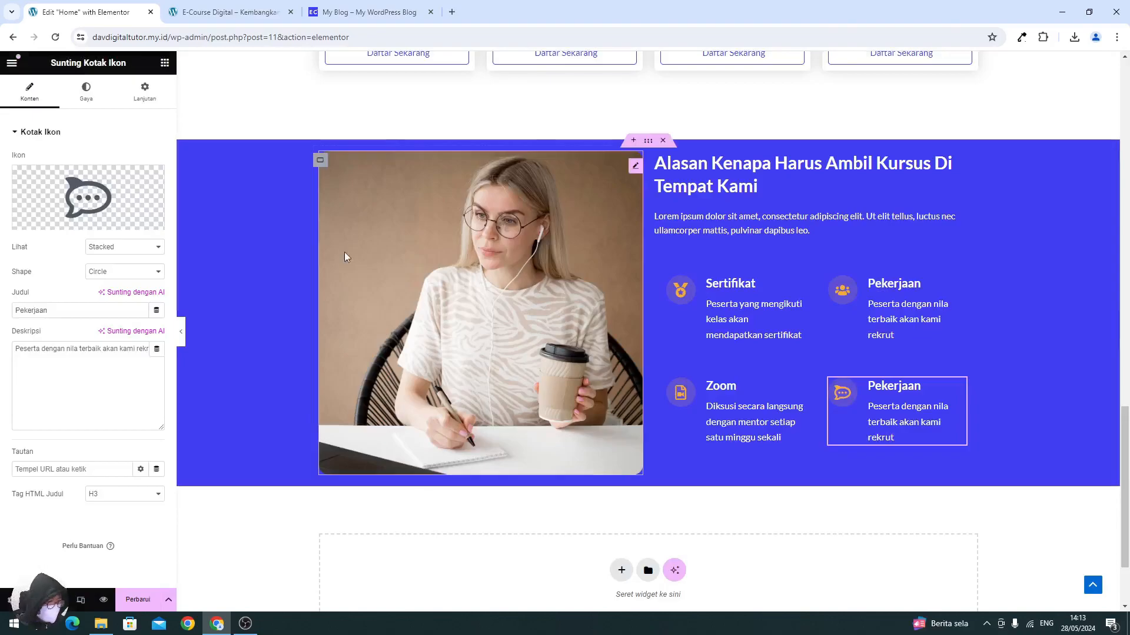
- Replace the second row's "Pekerjaan" box description with the reference page's "Jika ada kendala bisa langsung tanya ke mentor" and save the page
click(338, 13)
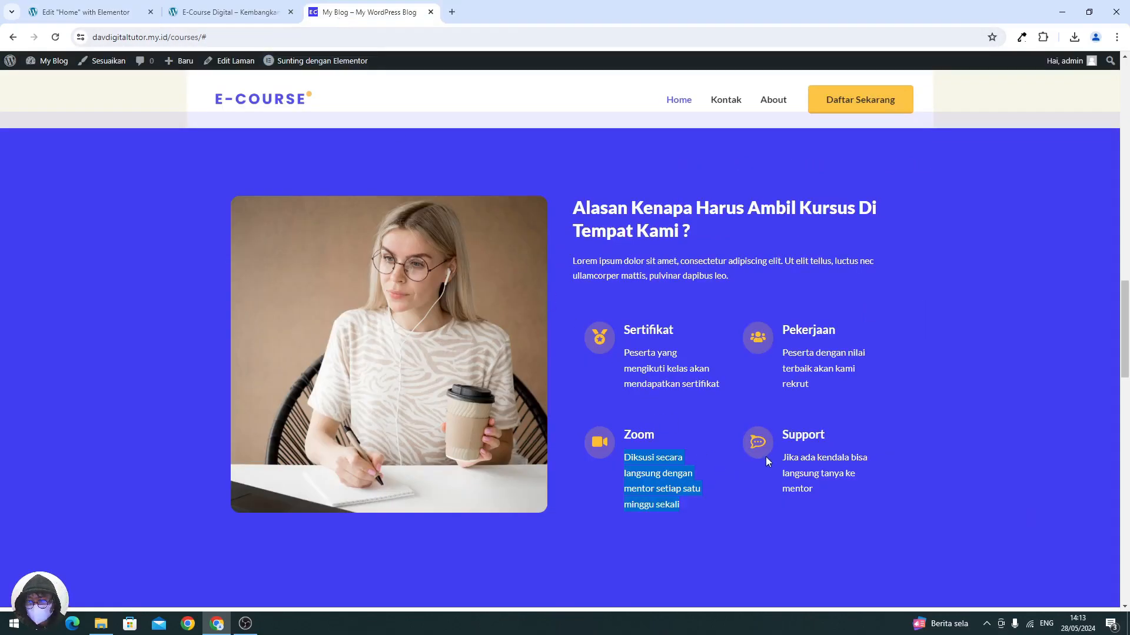
drag(782, 463, 824, 516)
key(ctrl+c)
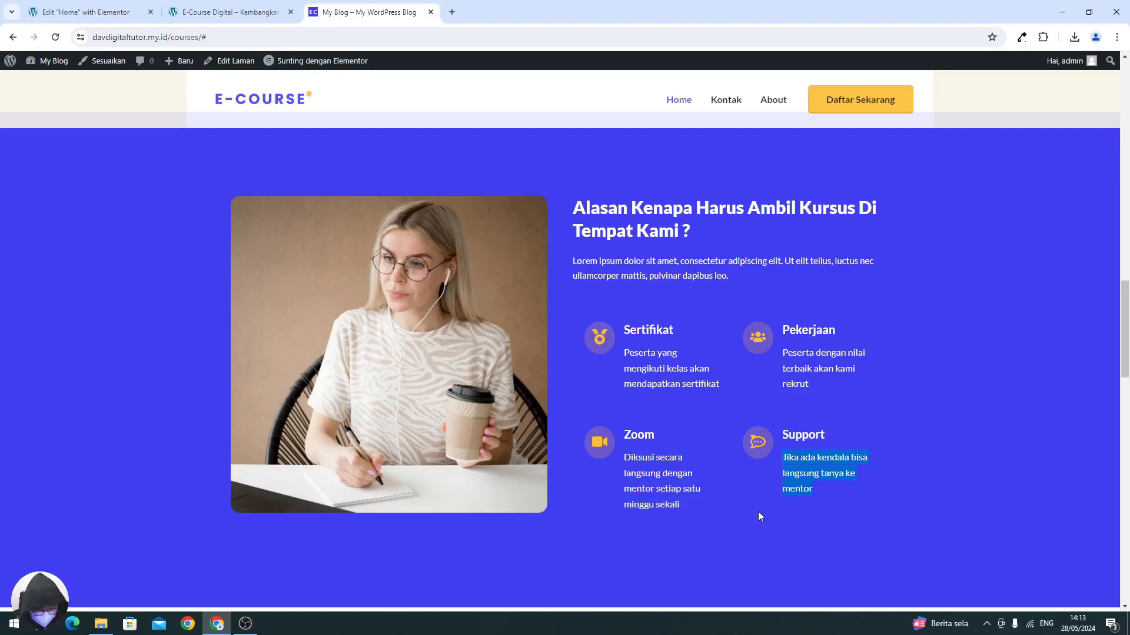
click(88, 12)
click(121, 386)
key(ctrl+a)
key(ctrl+v)
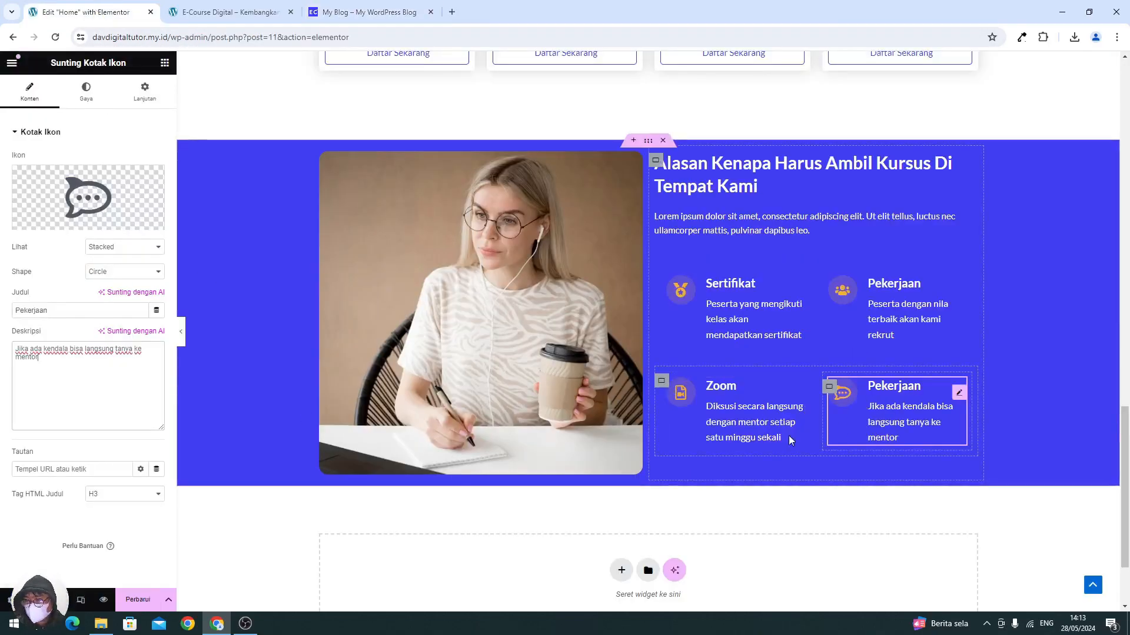
click(141, 601)
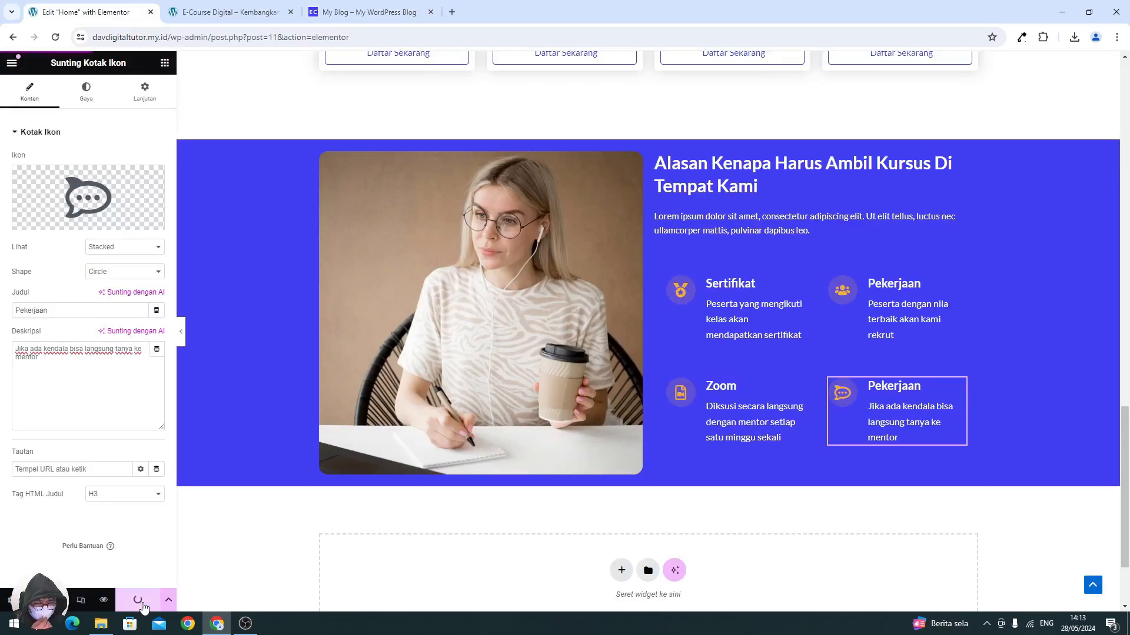
- Select the blue "Alasan Kenapa Harus Ambil Kursus" section's container and compare its spacing with the reference page
scroll(396, 515, up, 2)
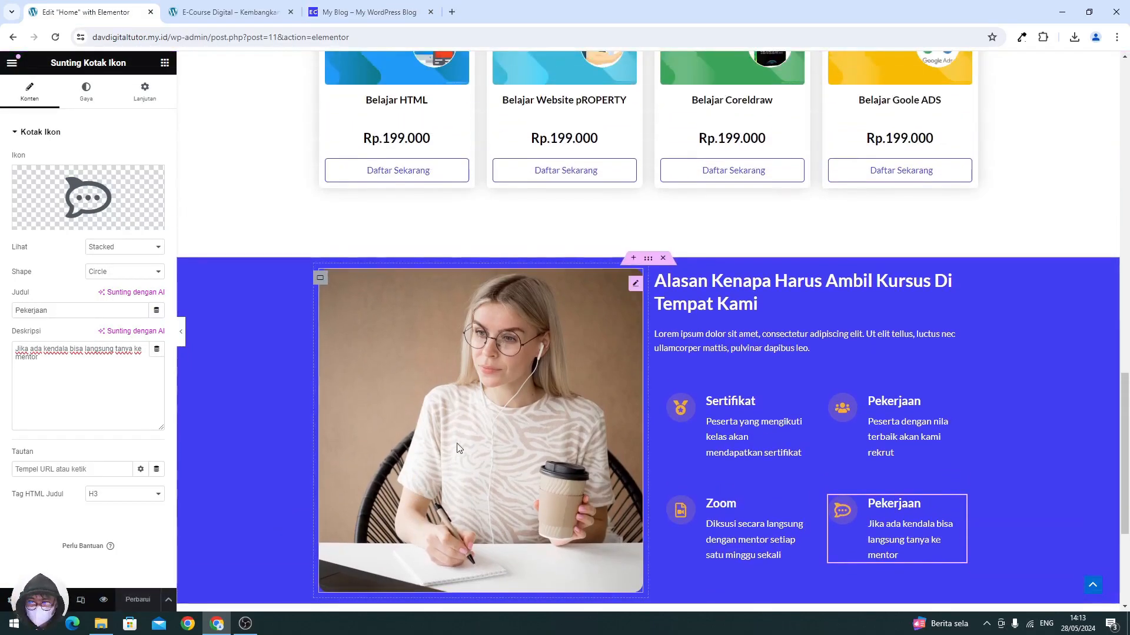
click(647, 261)
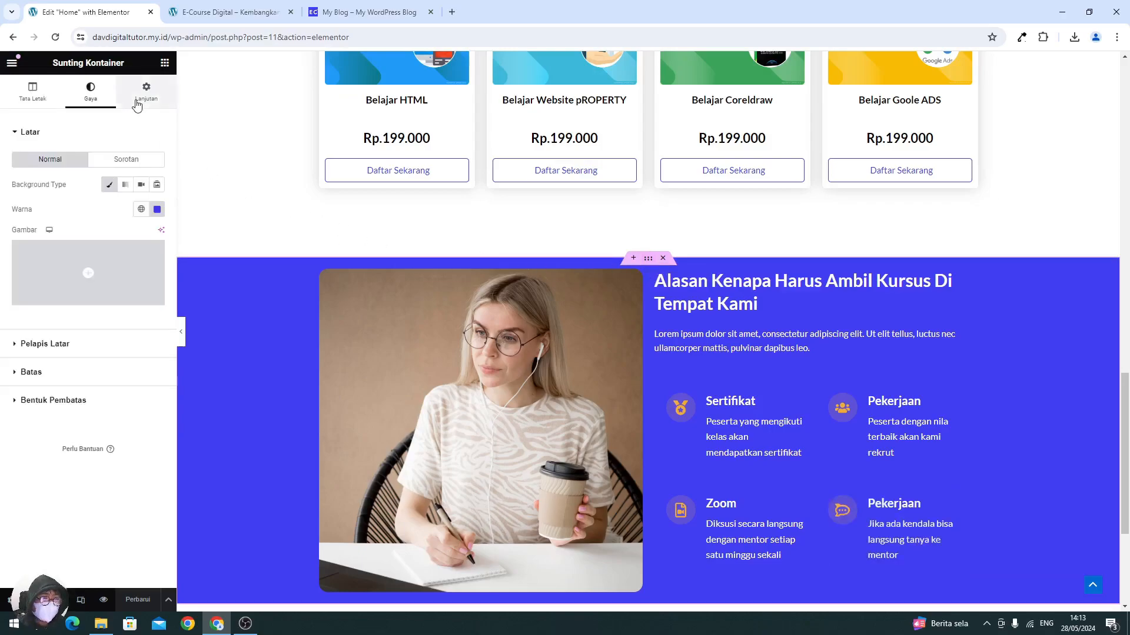
click(330, 17)
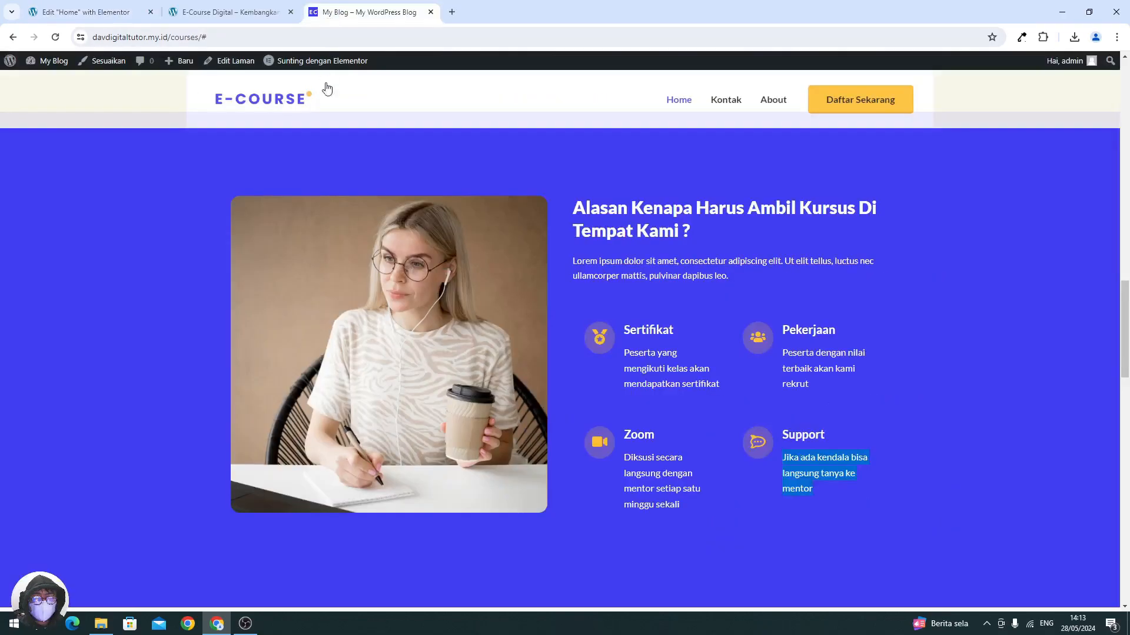
scroll(361, 244, up, 3)
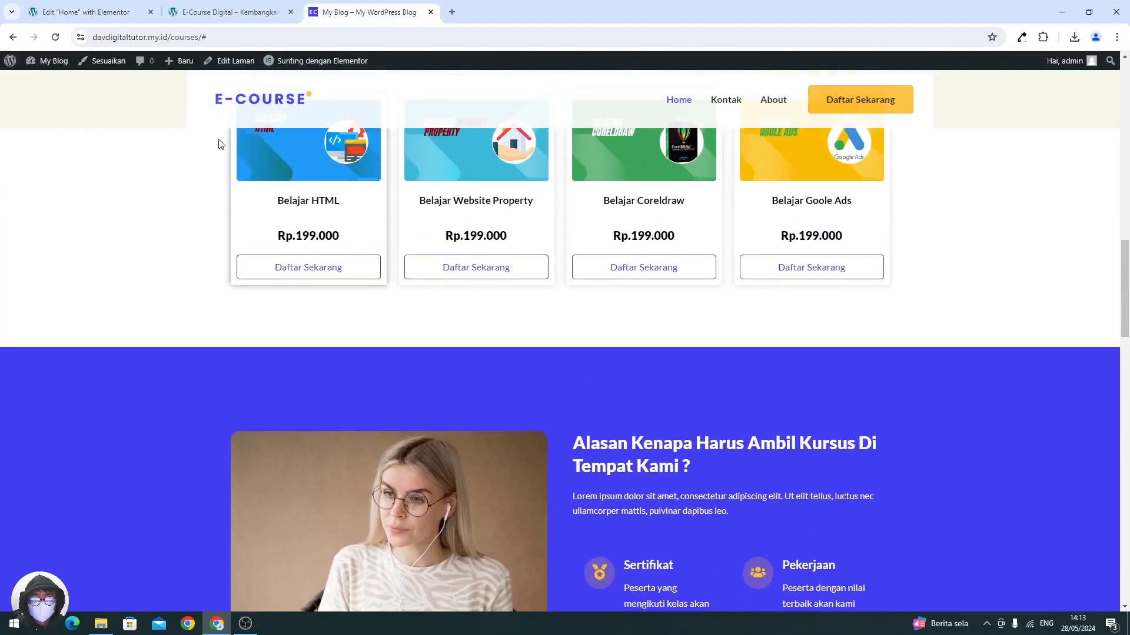
click(188, 13)
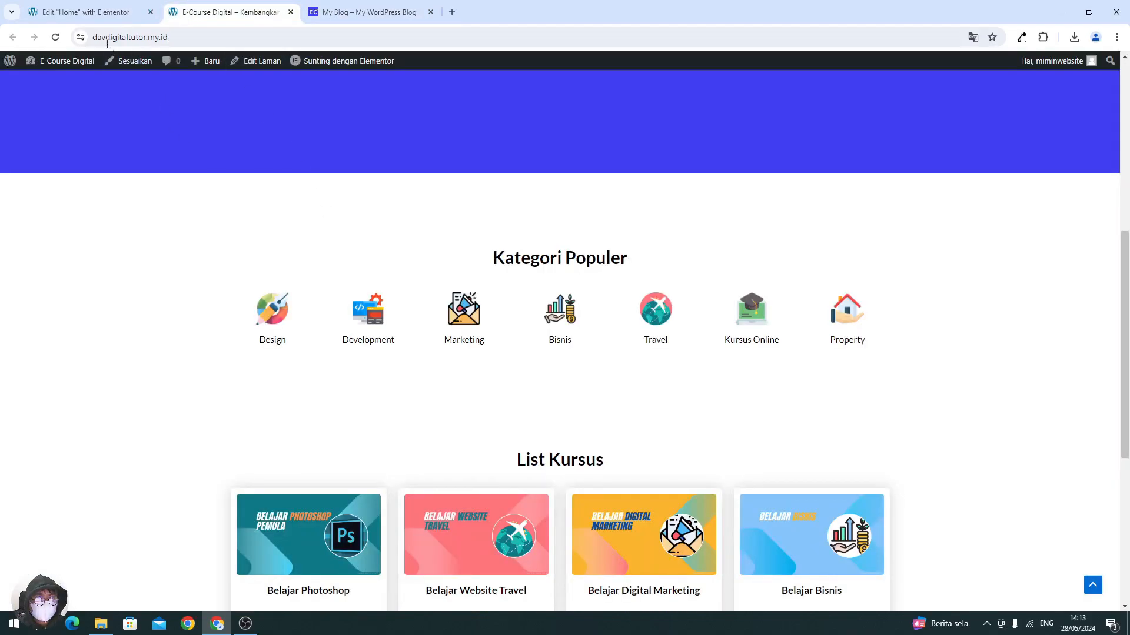
click(88, 11)
scroll(560, 404, up, 2)
scroll(225, 227, down, 3)
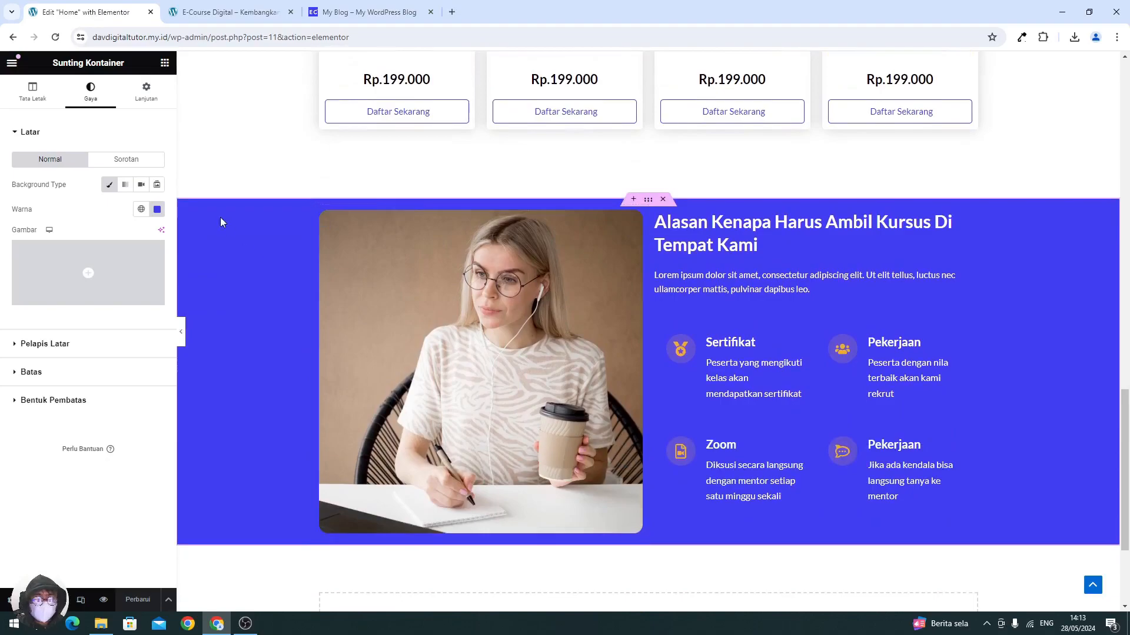
- Unlink the container's padding sides, set the top and bottom padding to 7% with 0 at the sides, and save the page
click(147, 93)
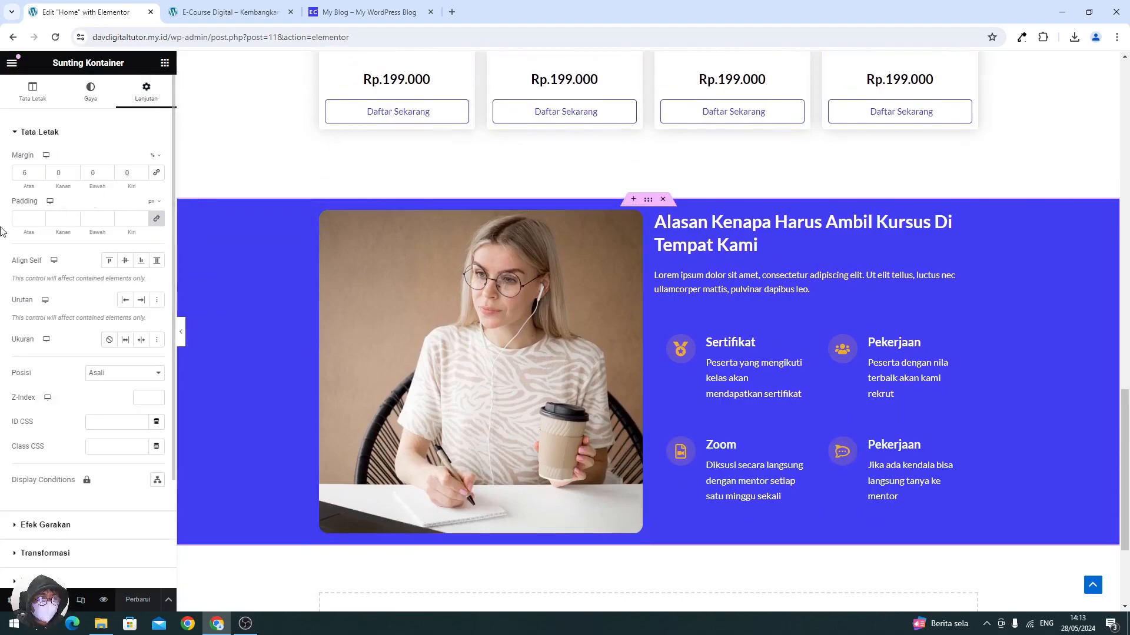
click(156, 218)
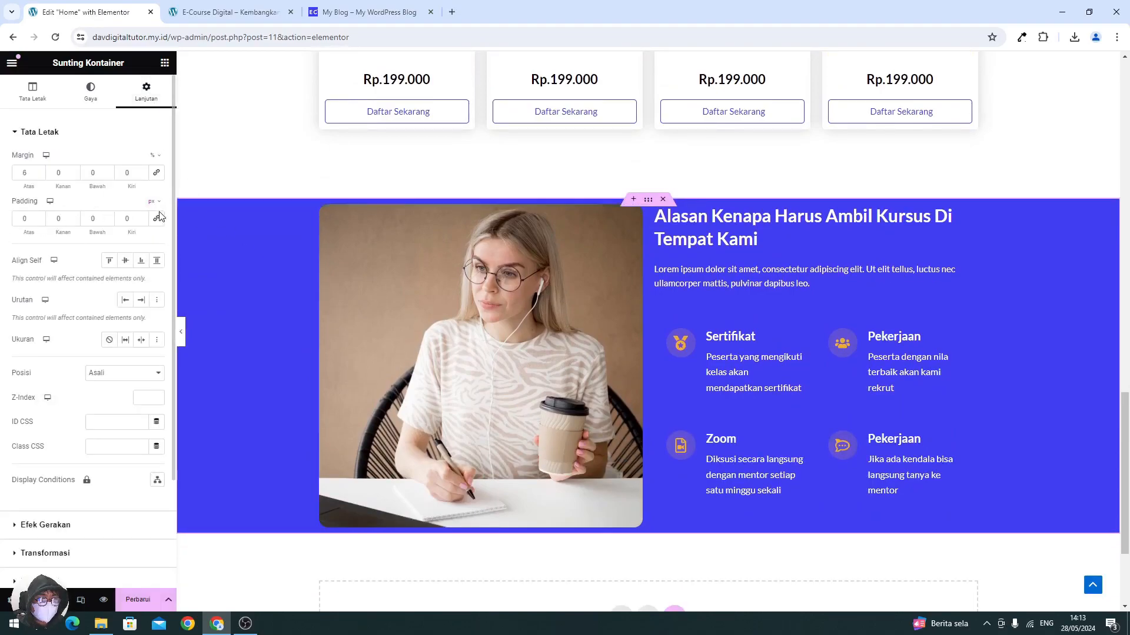
click(155, 202)
click(151, 218)
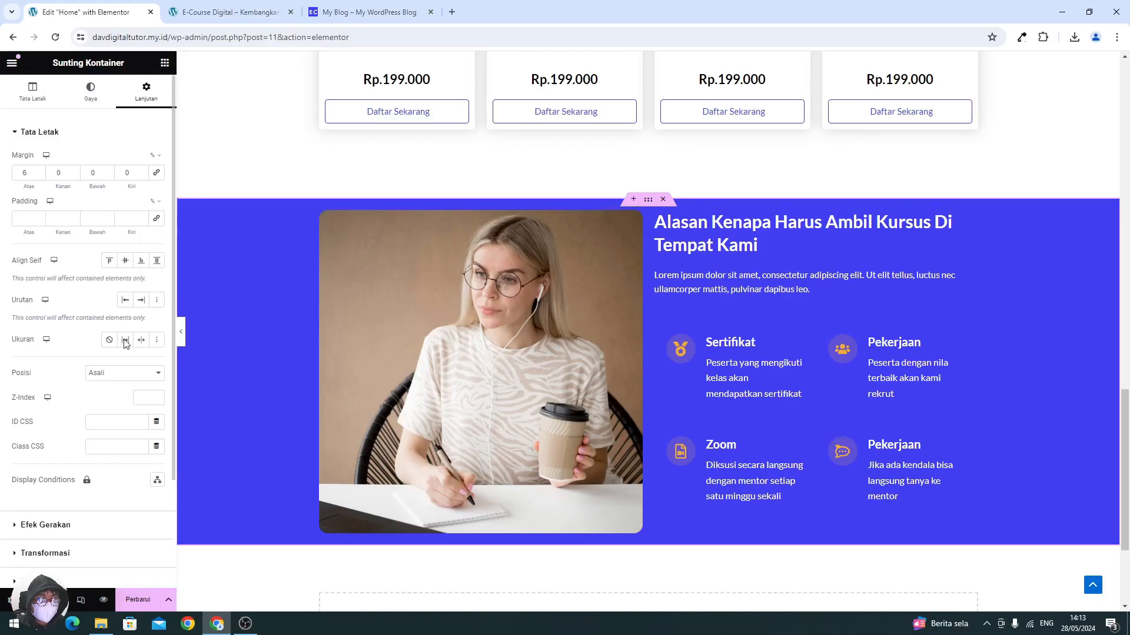
click(26, 221)
text(8)
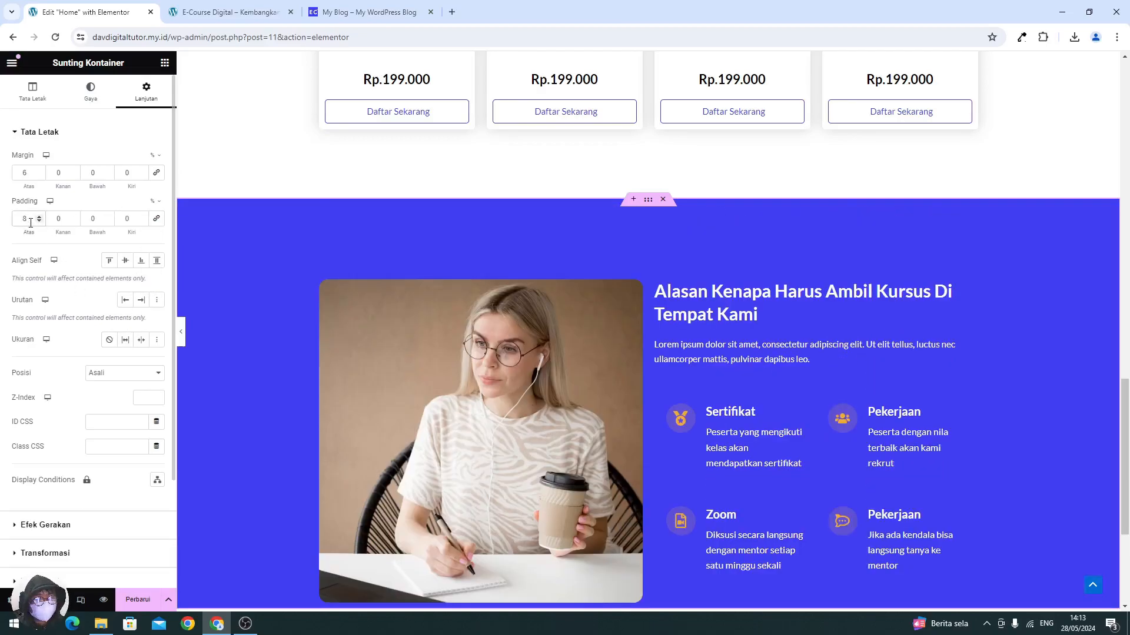
double_click(94, 221)
text(8)
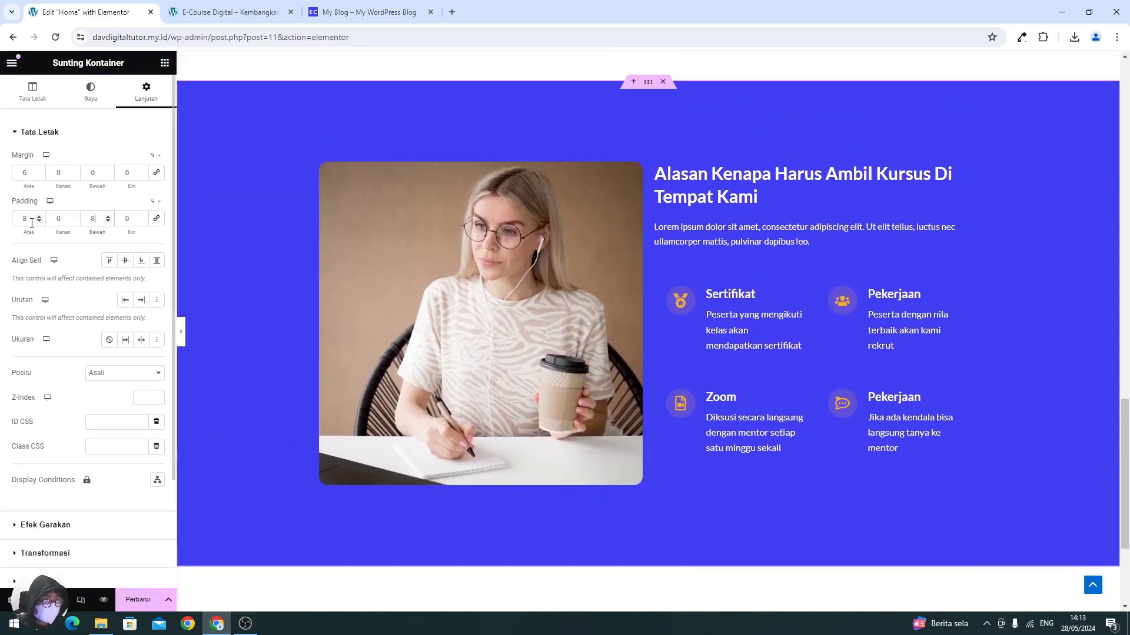
click(39, 222)
click(108, 222)
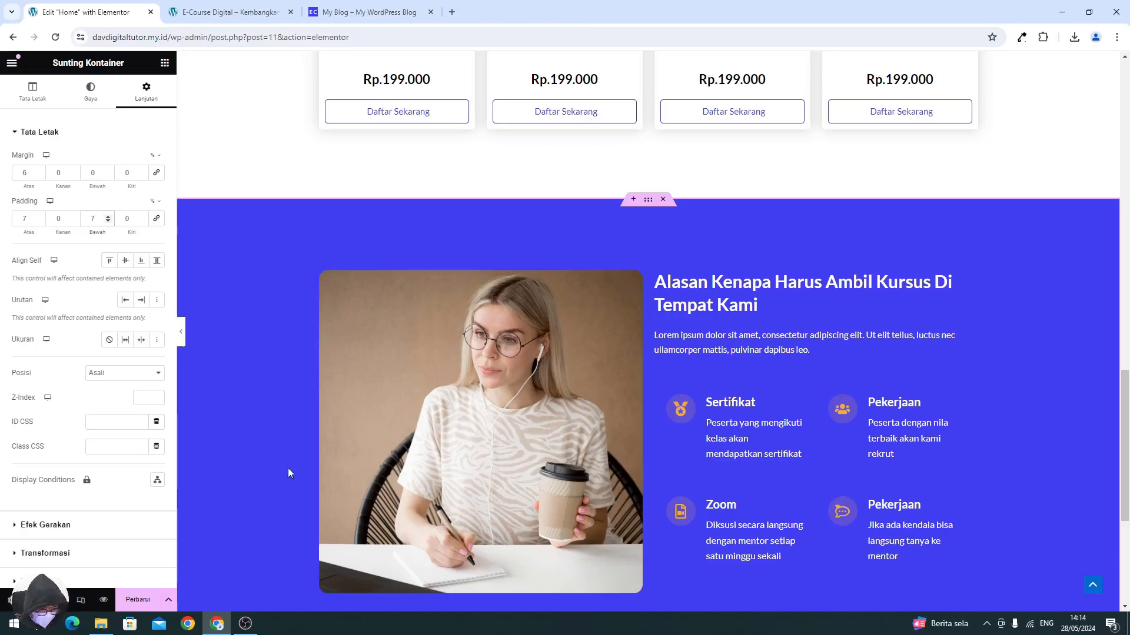
click(147, 599)
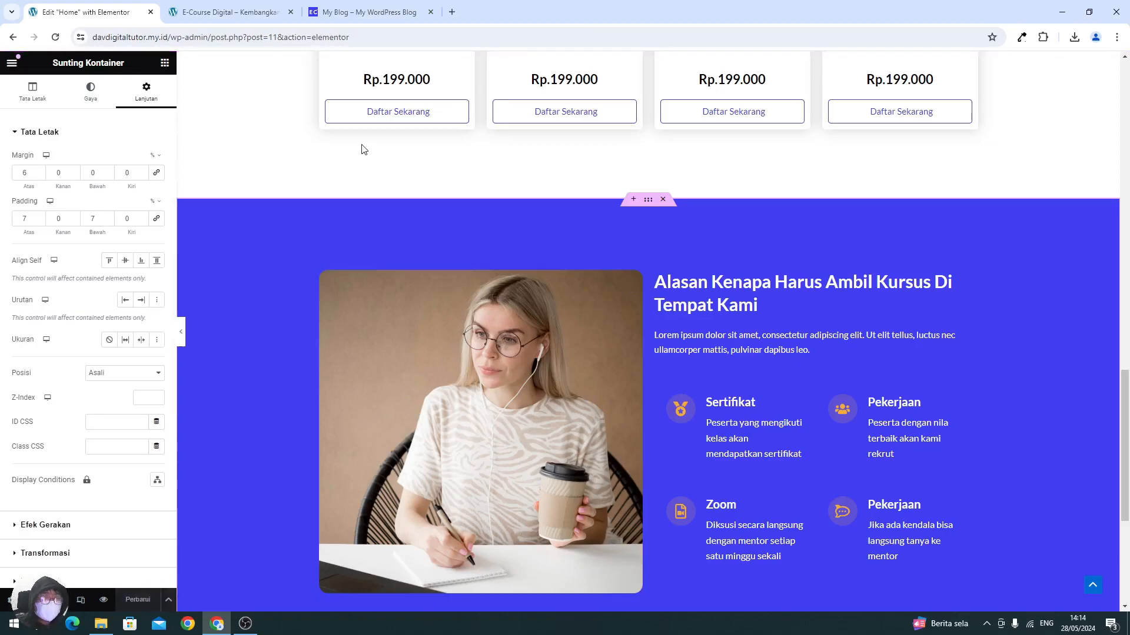
- Reload the live E-Course Digital page and review the "Alasan Kenapa Harus Ambil Kursus" section's spacing, heading and icon boxes
click(229, 12)
click(56, 37)
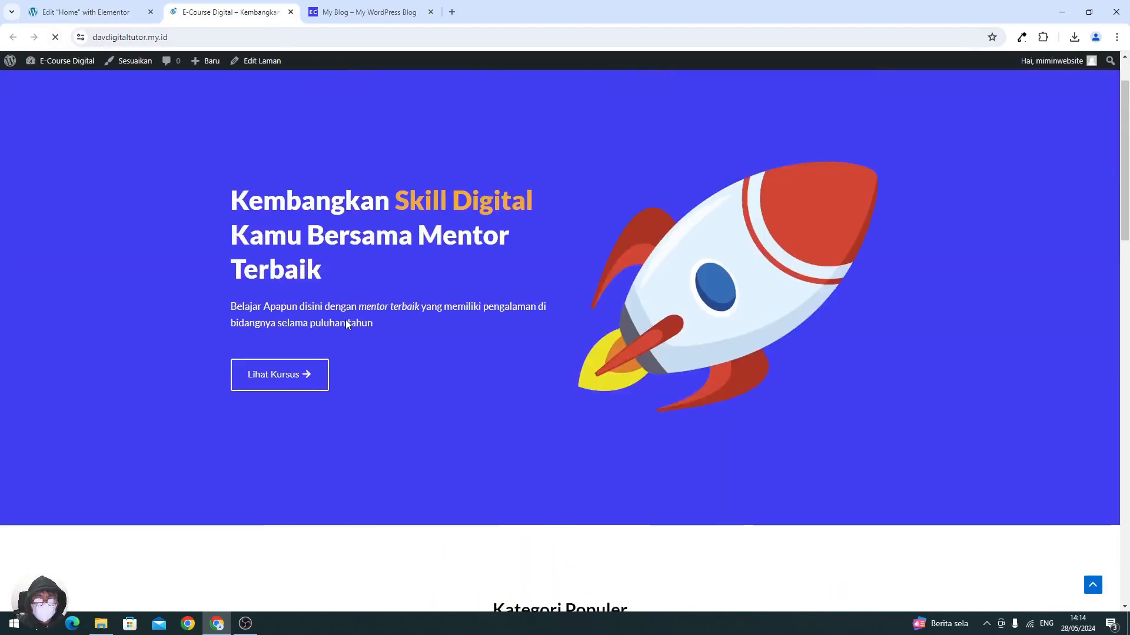
scroll(346, 324, down, 8)
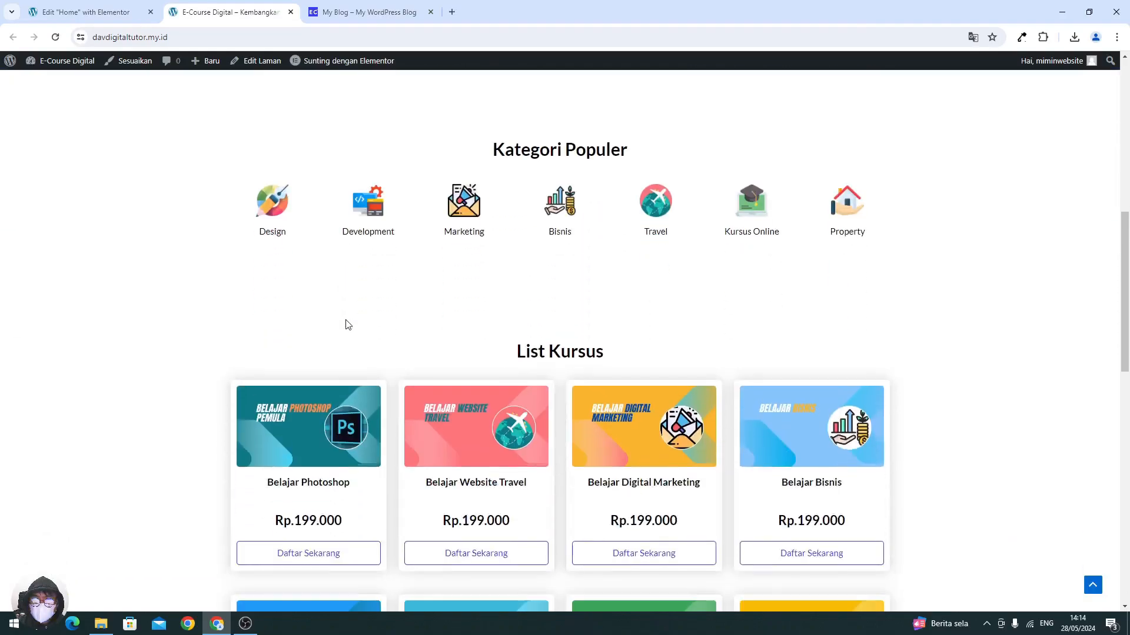
scroll(346, 324, down, 12)
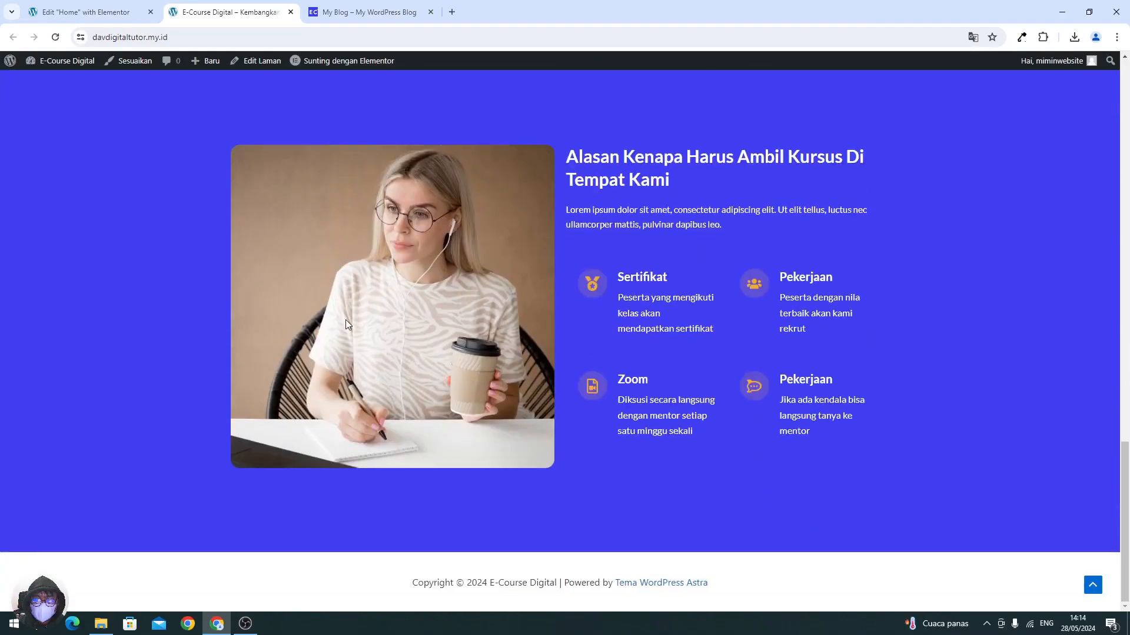
scroll(345, 324, up, 2)
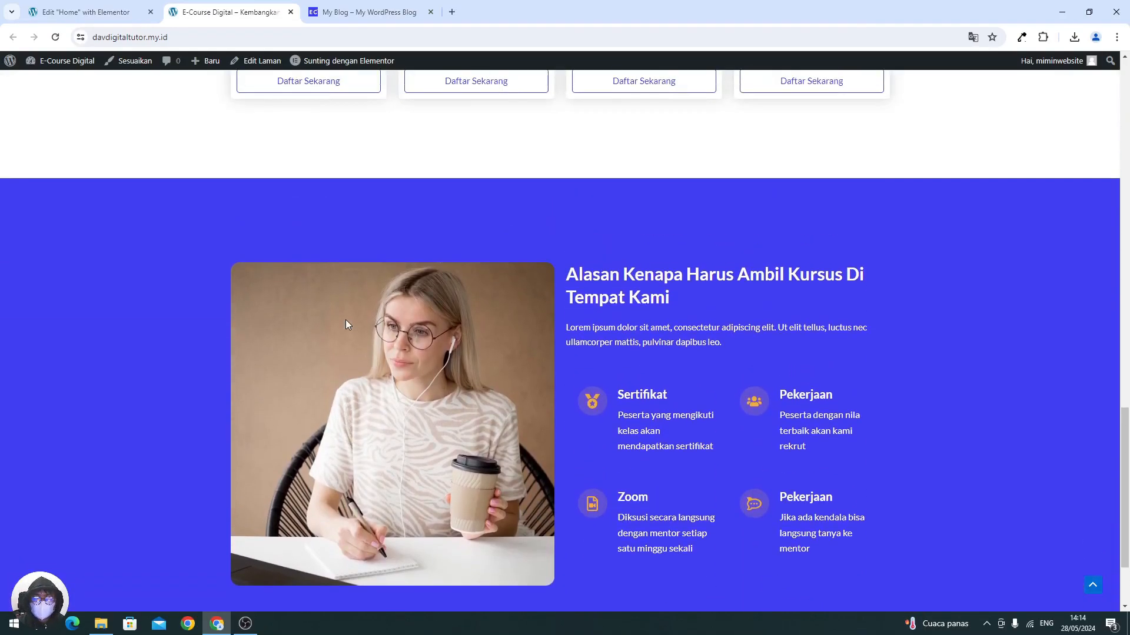
drag(575, 279, 621, 297)
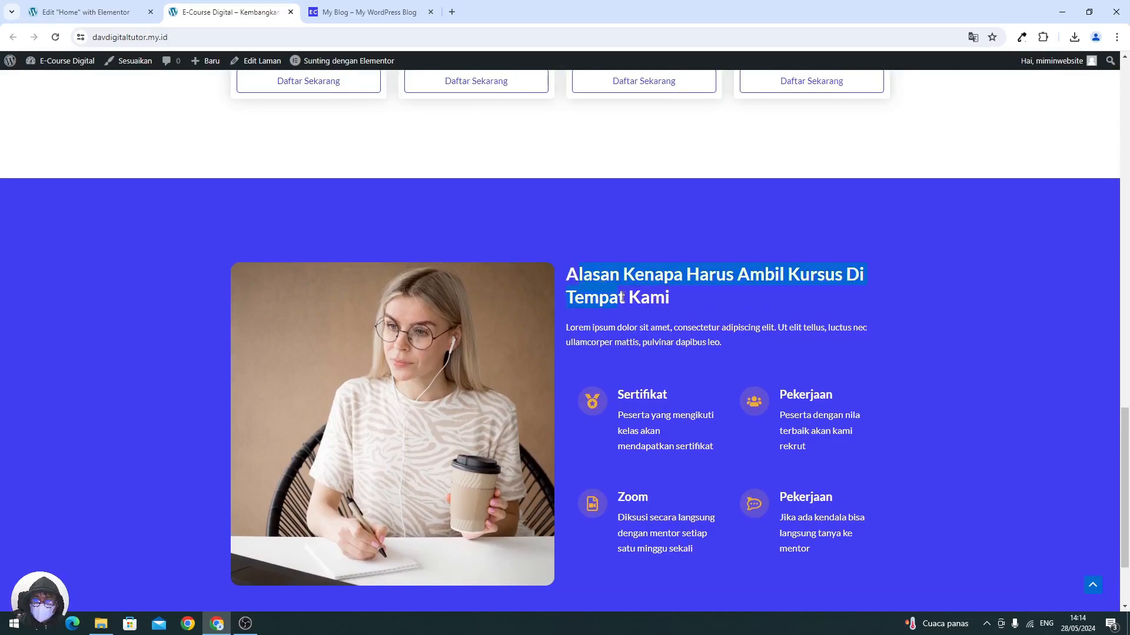
click(620, 293)
drag(638, 428, 661, 509)
click(662, 519)
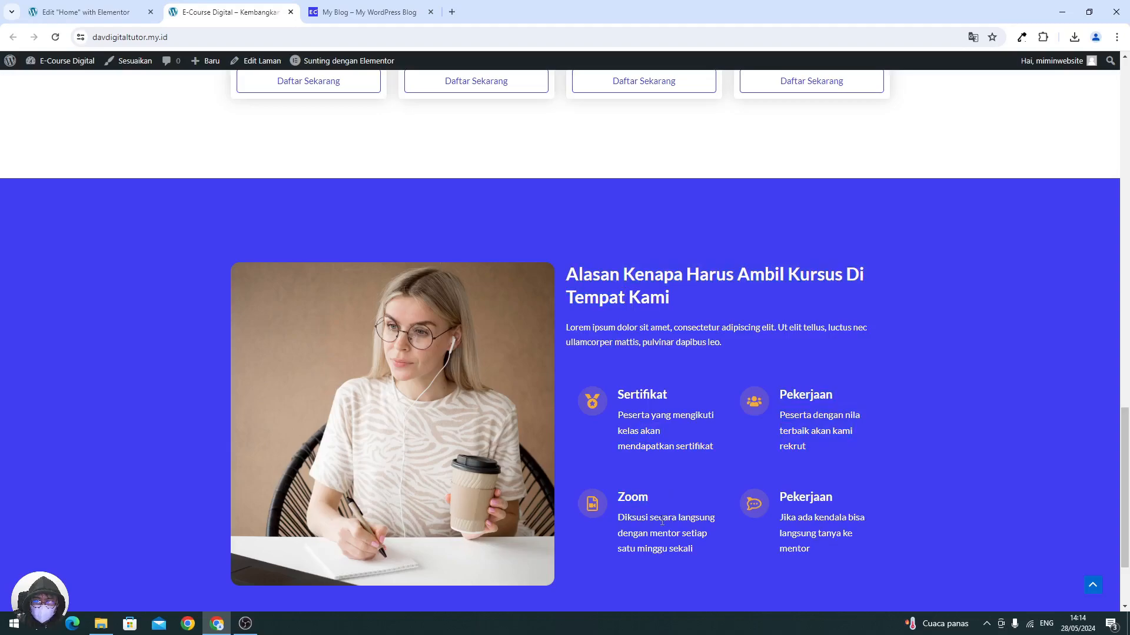
scroll(662, 520, down, 2)
scroll(661, 521, up, 5)
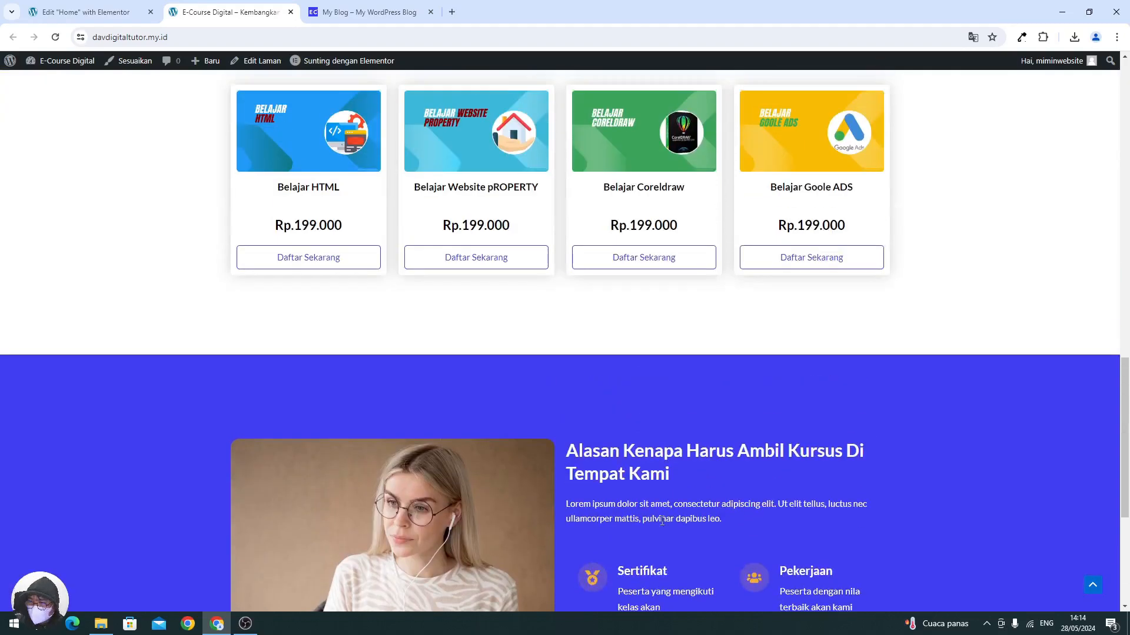
scroll(662, 521, down, 3)
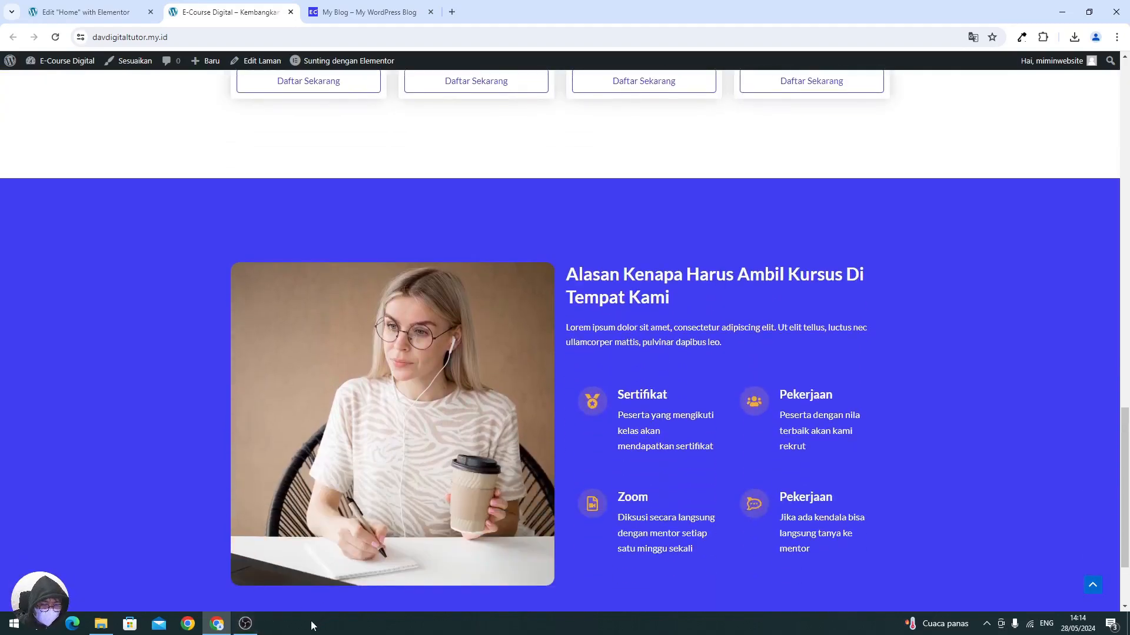
click(259, 618)
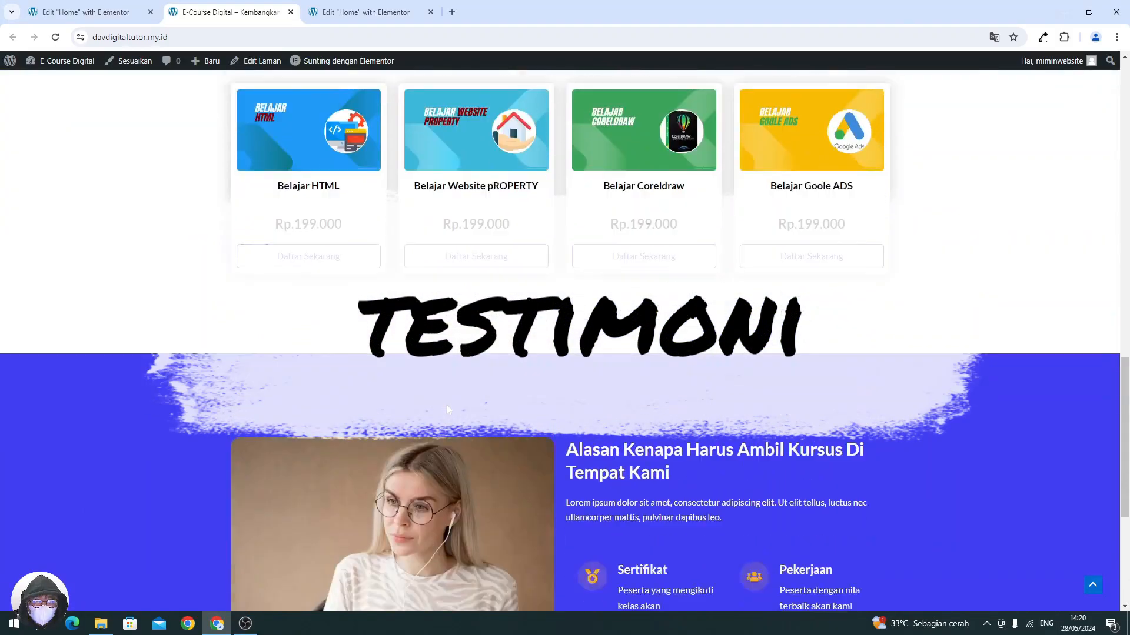
- Examine the "Simak Kata Mereka" testimonial carousel in the reference site's Elementor editor
scroll(446, 404, down, 5)
click(332, 13)
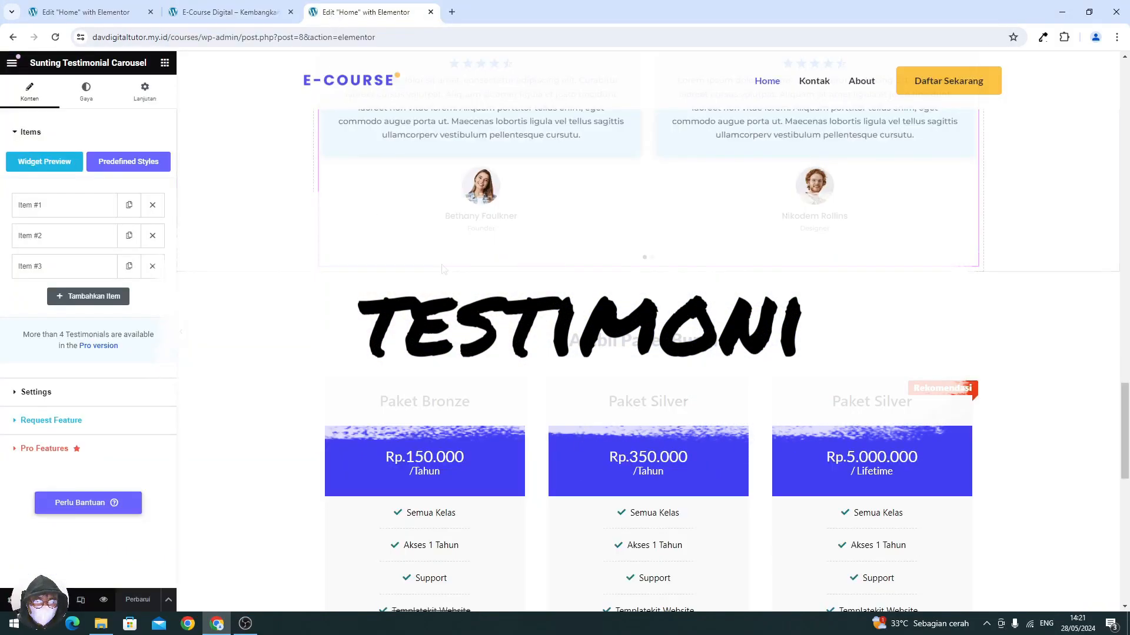
scroll(444, 269, up, 3)
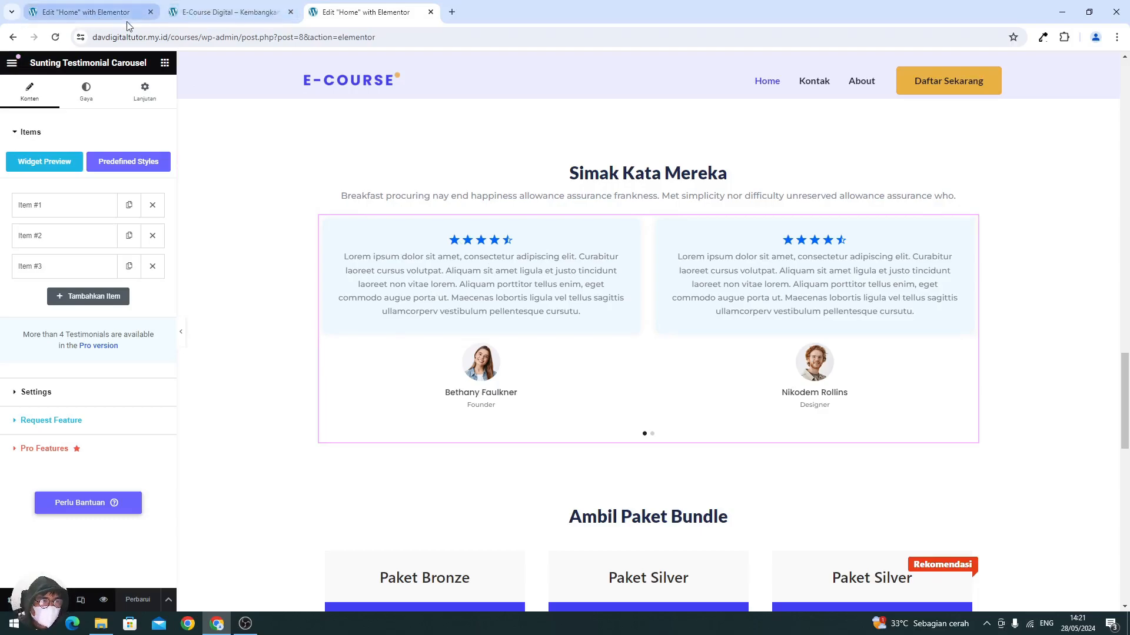
- Open the E-Course Digital site's WordPress dashboard in a new browser tab and place that tab directly after the page's editor tab
click(209, 14)
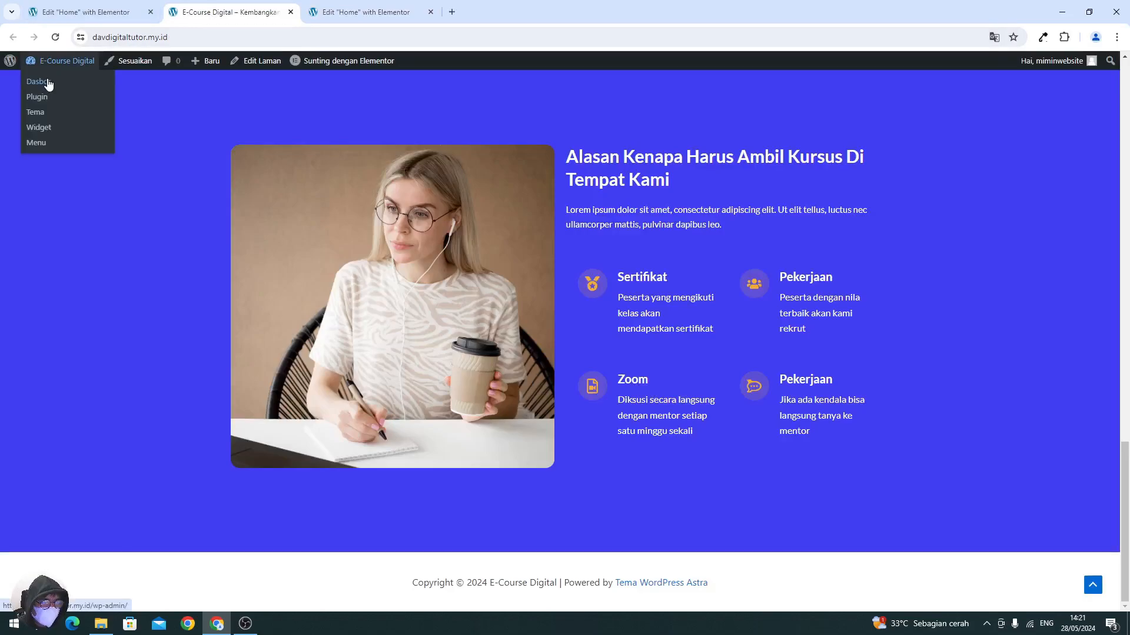
right_click(47, 80)
click(82, 93)
drag(322, 10, 190, 4)
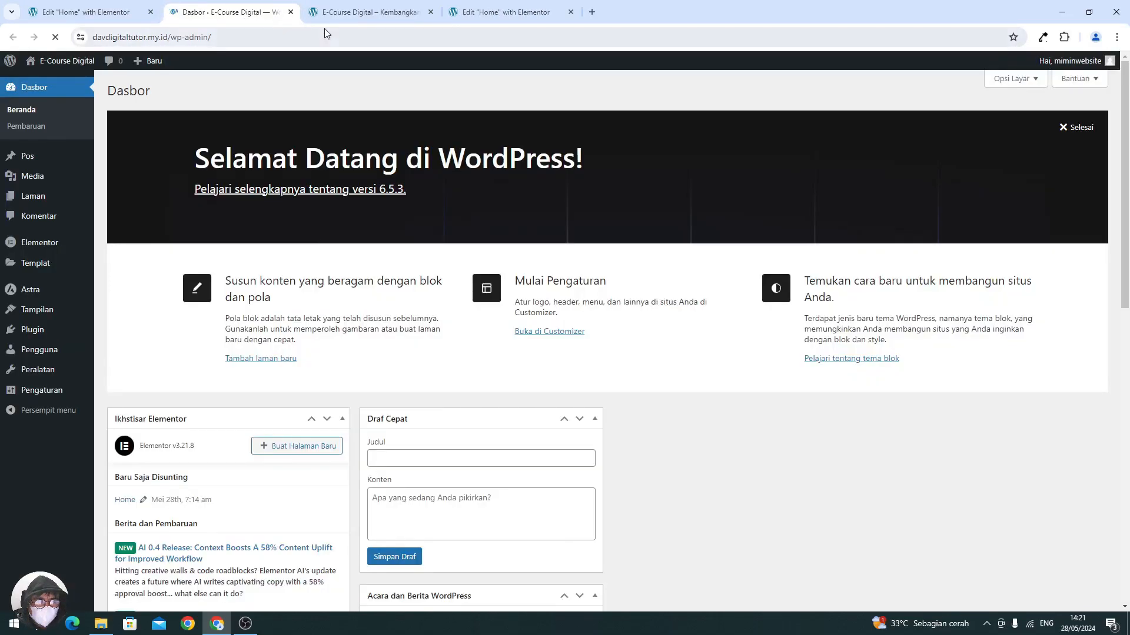
- Recheck the reference testimonial carousel, and search for "royal" among the plugins that can be added to the E-Course Digital site
click(482, 11)
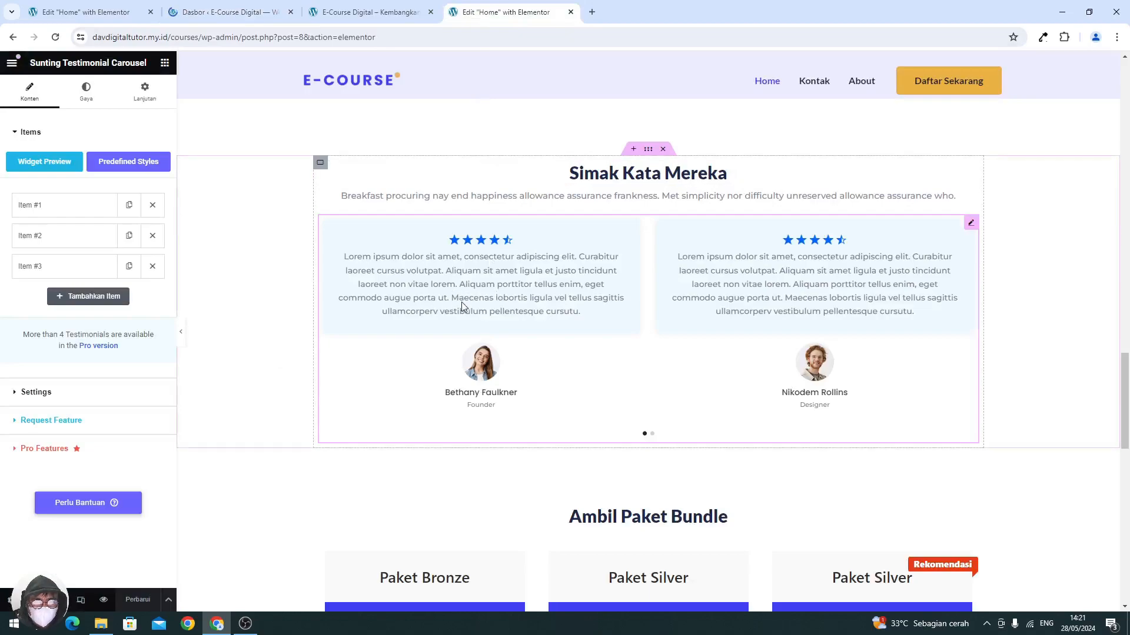
click(188, 8)
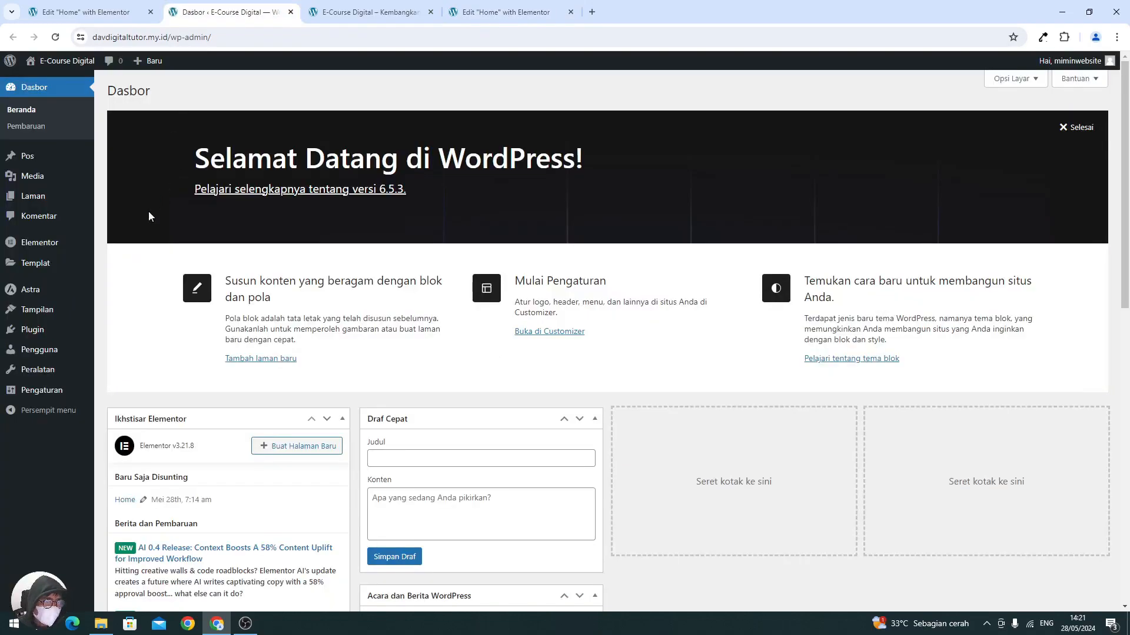
mouse_move(61, 328)
click(124, 352)
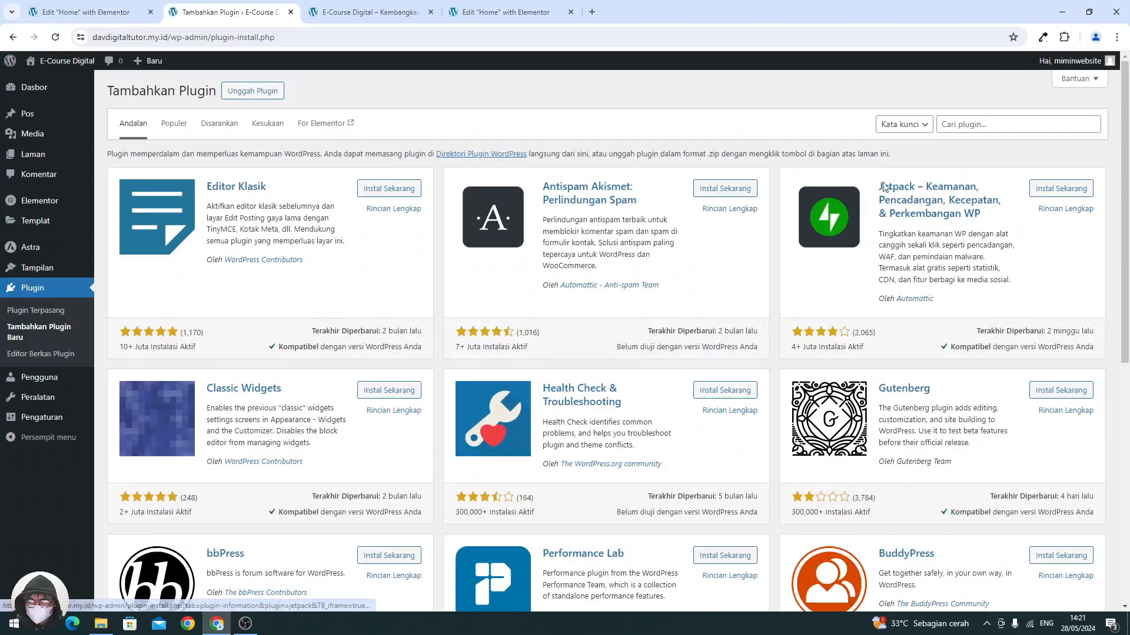
click(954, 123)
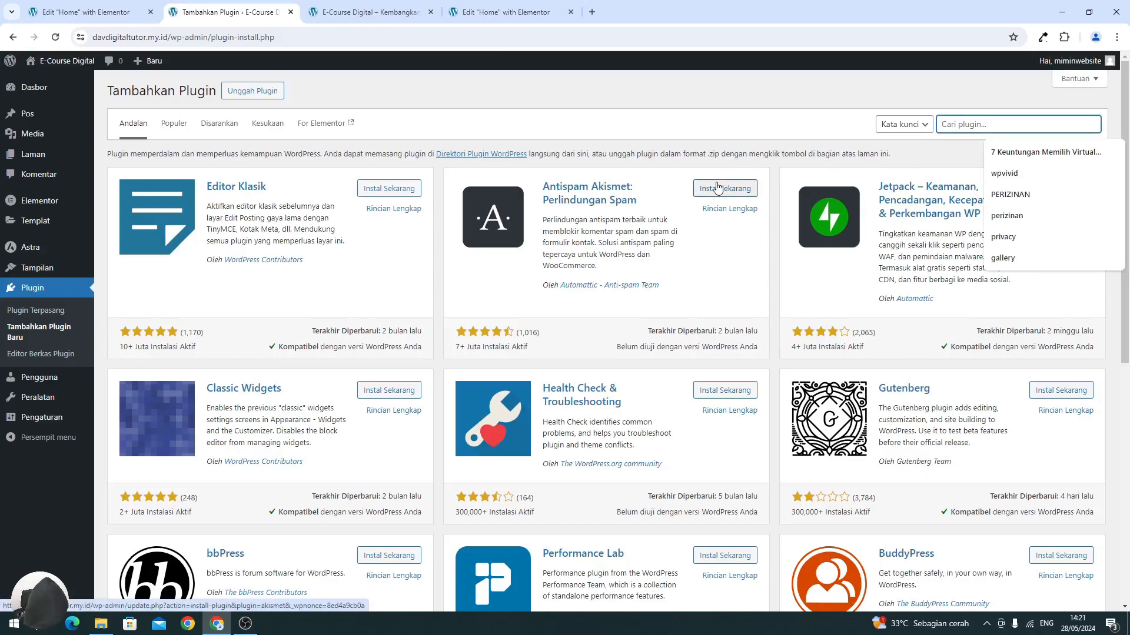
text(royal)
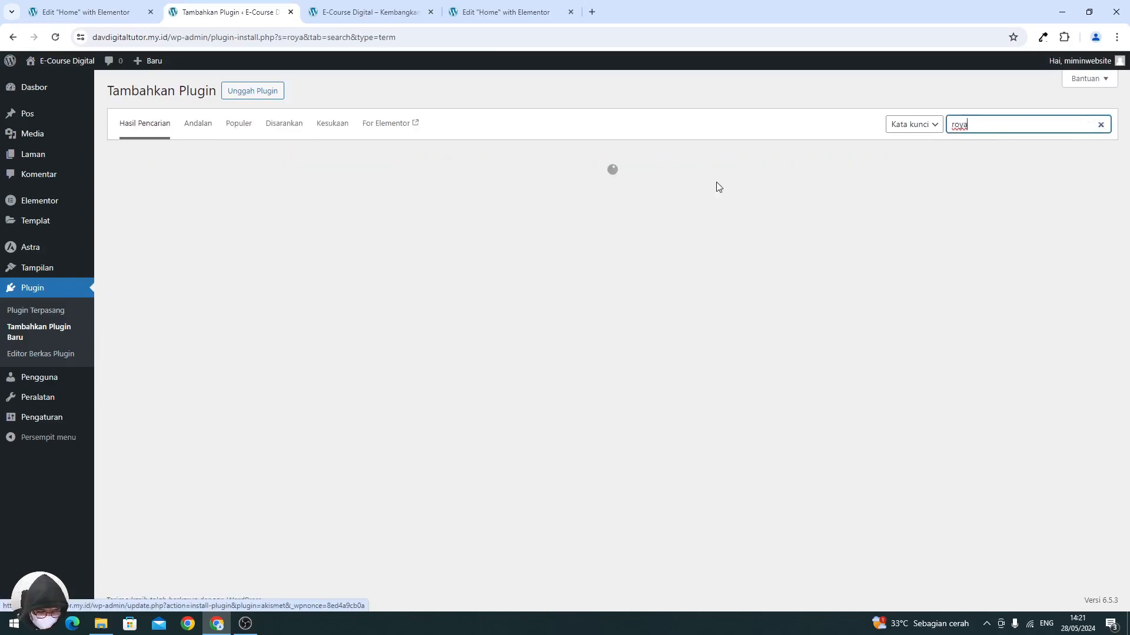
- Search the plugins for "royal elementor", install and activate Royal Elementor Addons and Templates, and accept its update-notification opt-in
text( elementor)
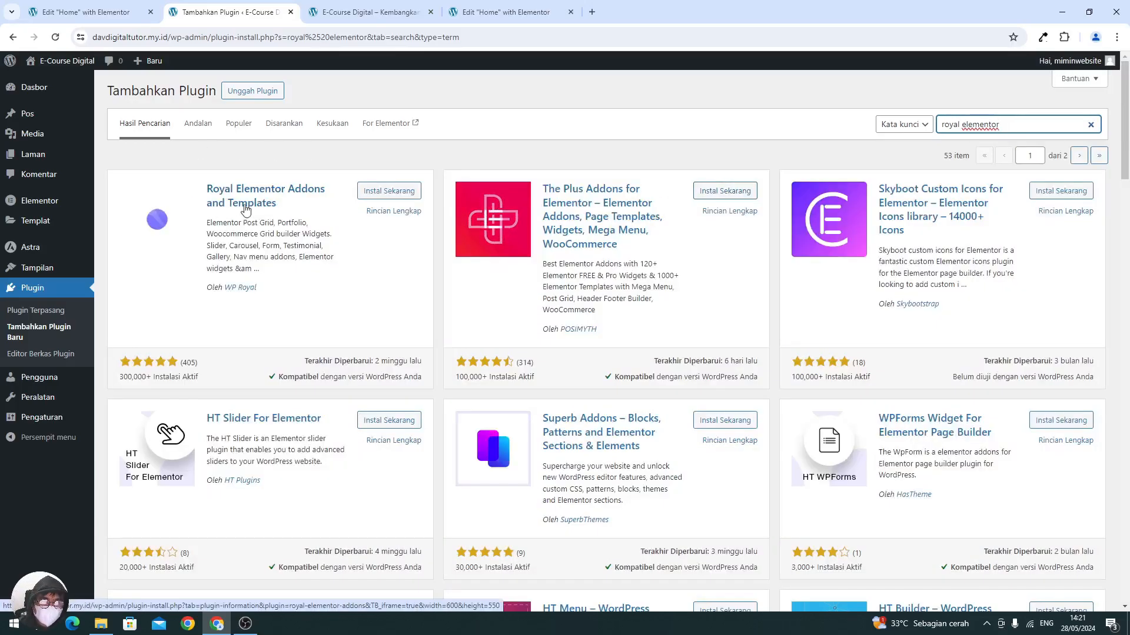
click(383, 190)
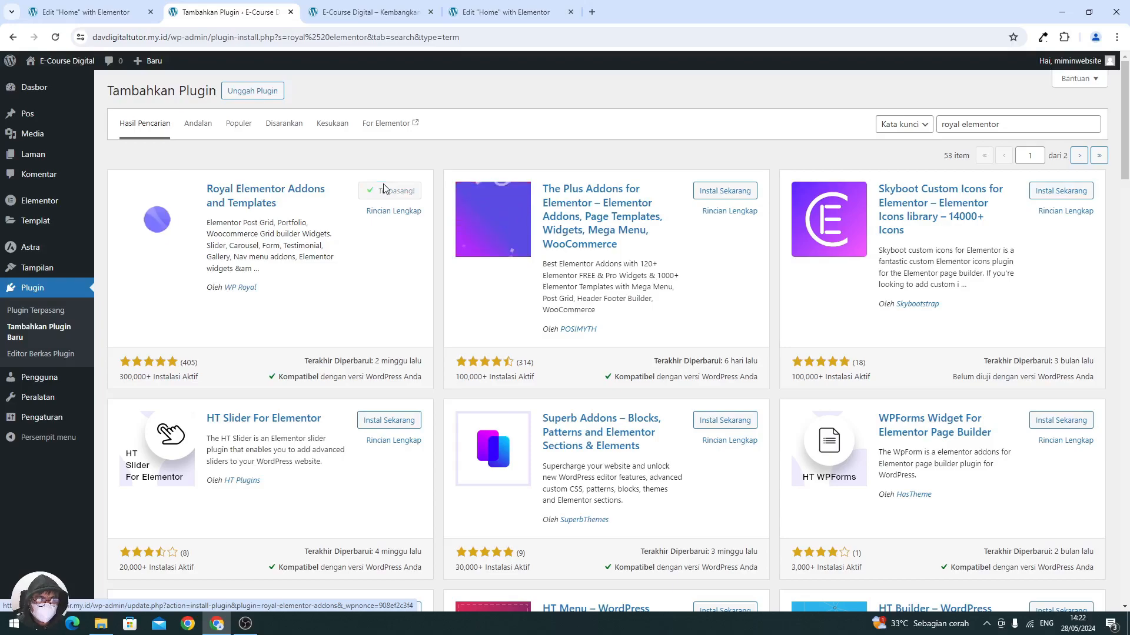
click(384, 191)
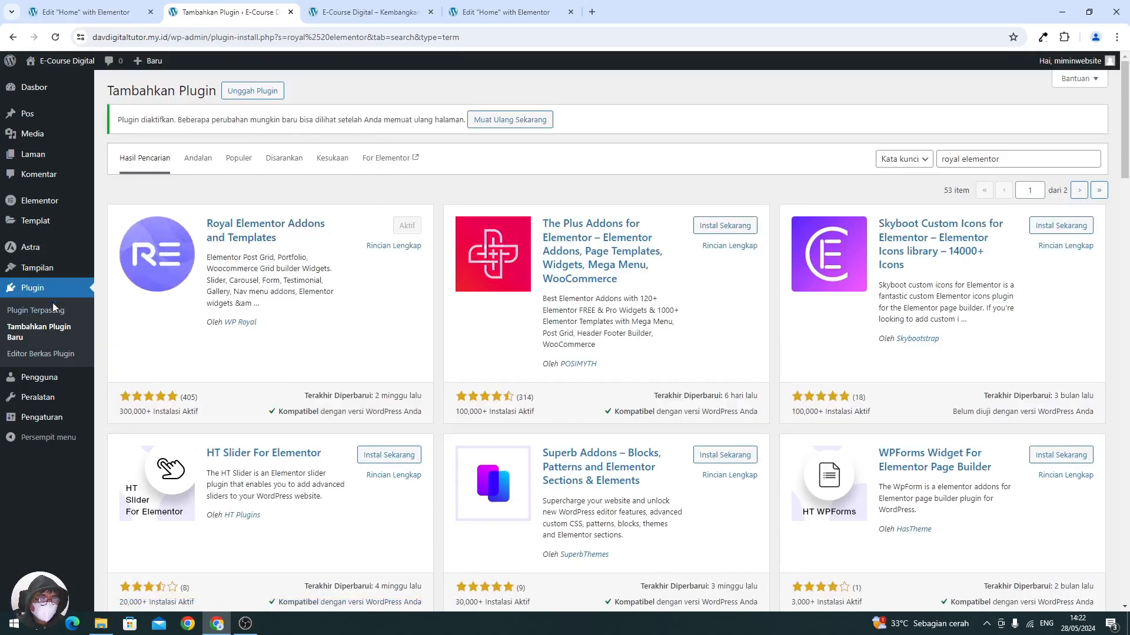
click(55, 37)
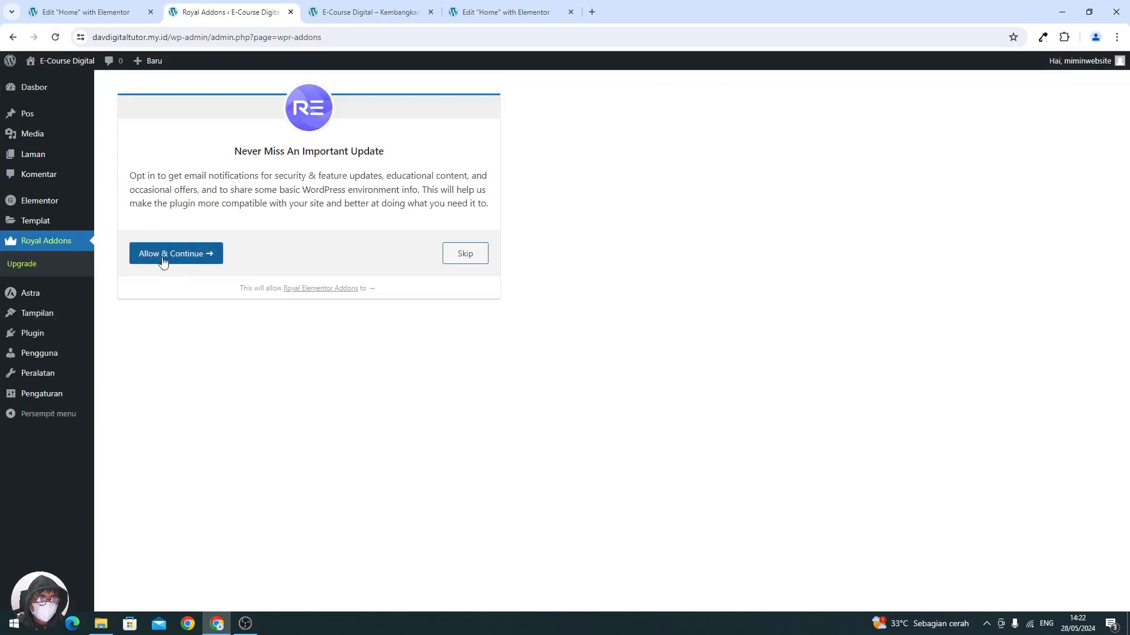
click(191, 259)
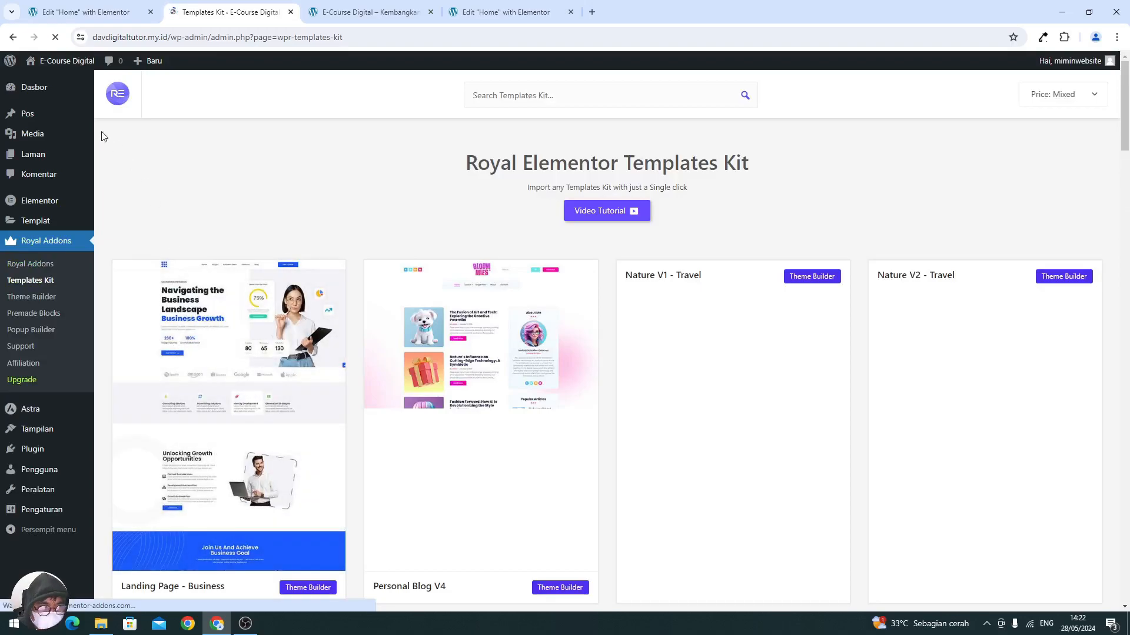
- Close the old Home page editor and reopen the page in Elementor in a new tab placed directly after the dashboard tab
click(53, 20)
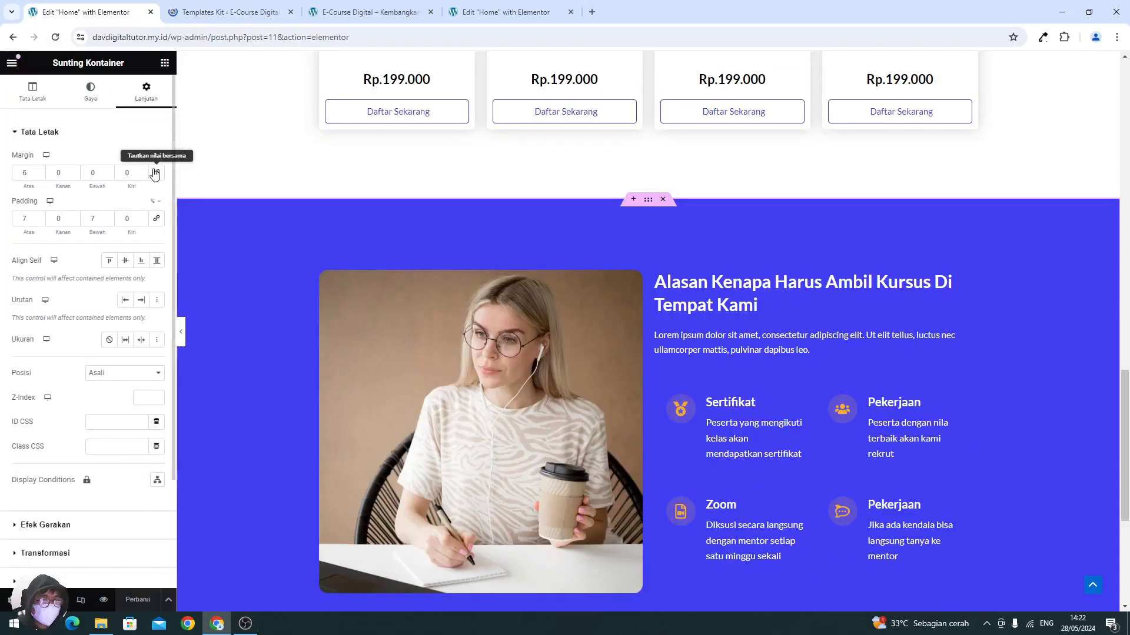
drag(52, 27, 223, 41)
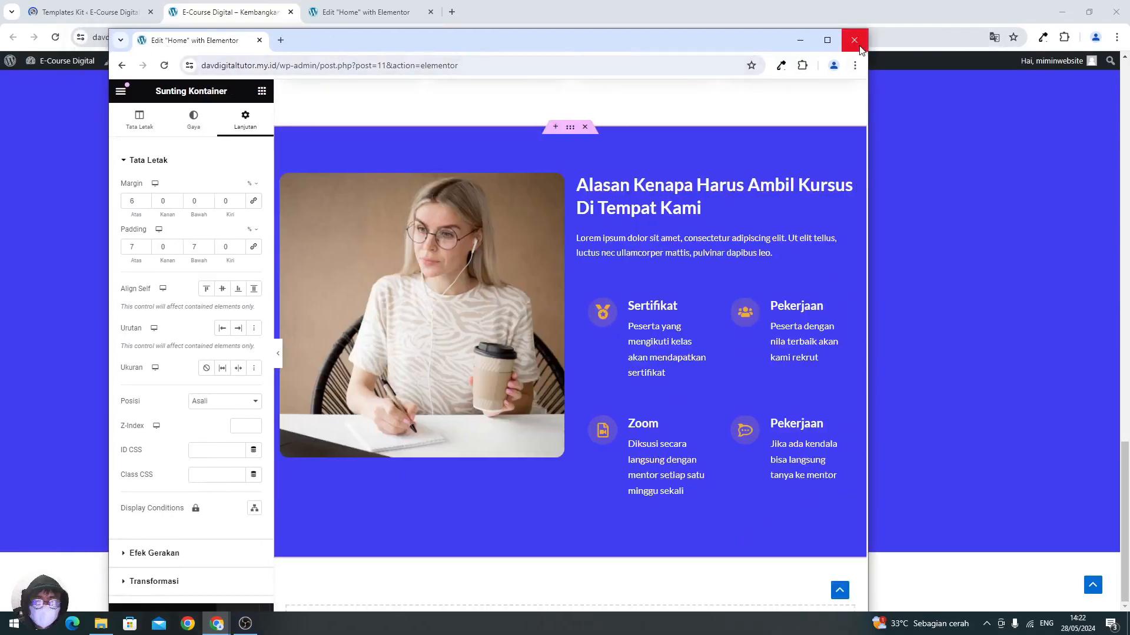
click(854, 40)
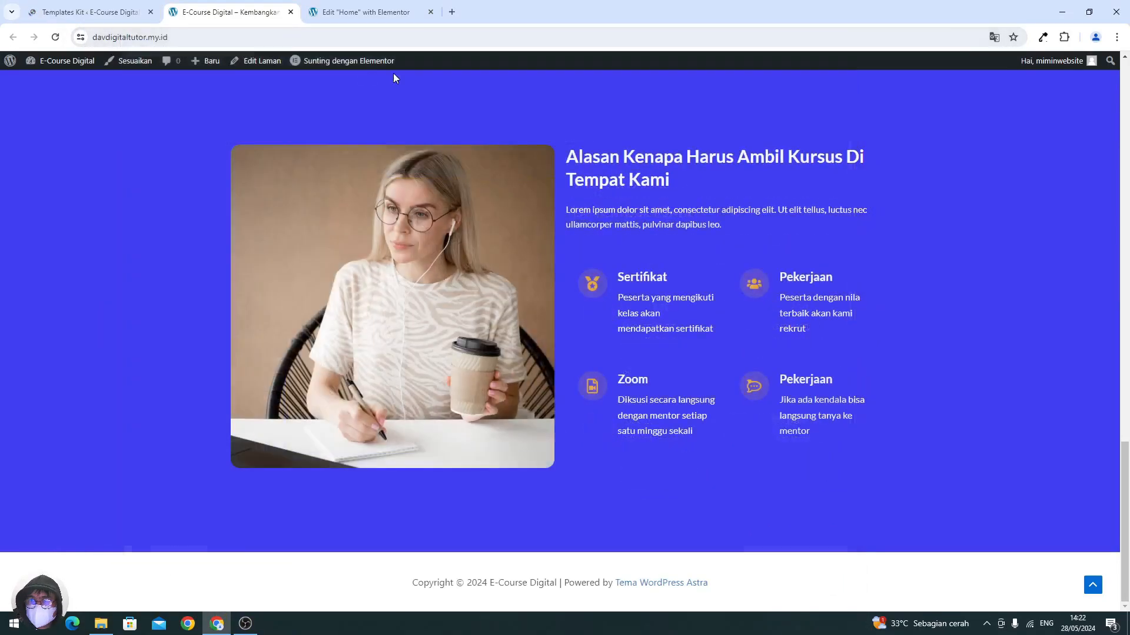
right_click(352, 70)
click(371, 81)
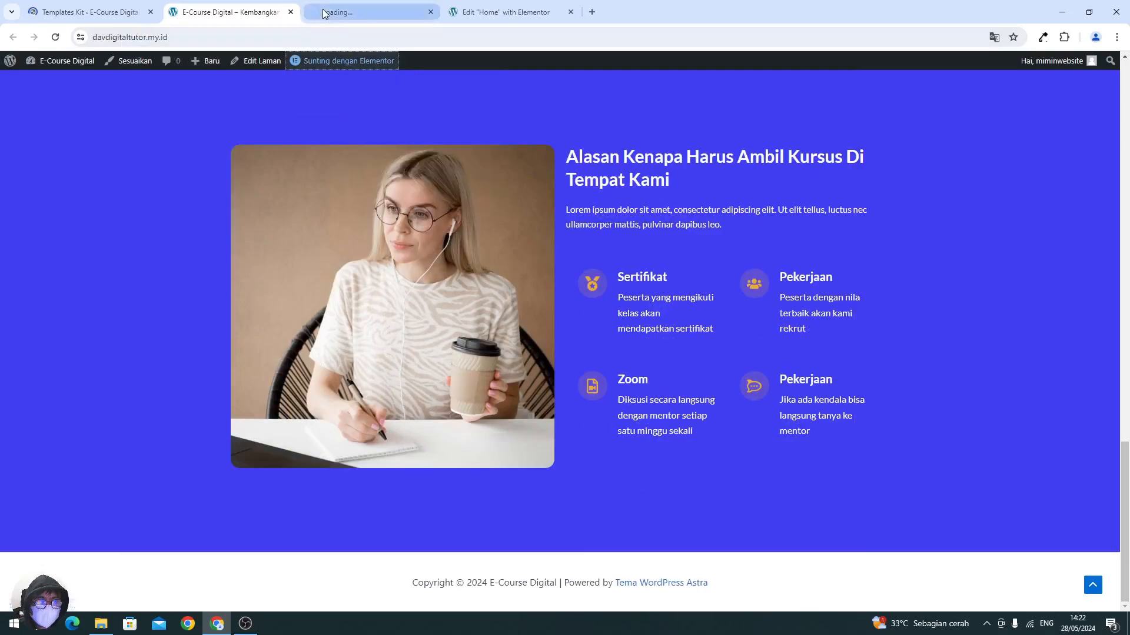
drag(341, 12, 188, 8)
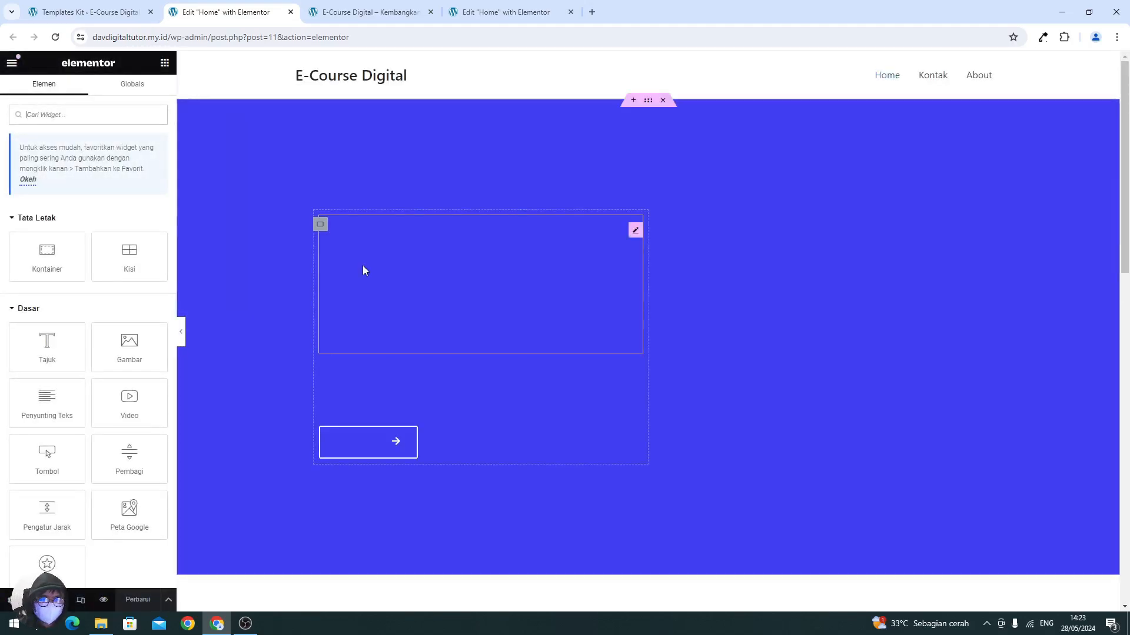
- Add a vertical single-column Flexbox container below the "Alasan Kenapa Harus Ambil Kursus" section
scroll(363, 268, down, 10)
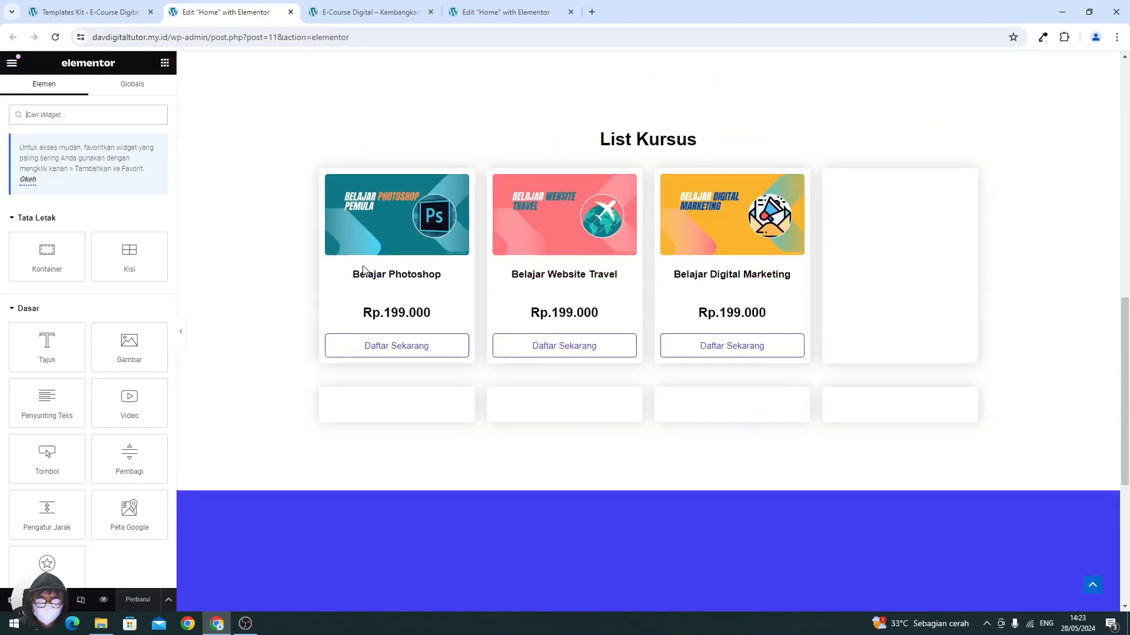
scroll(363, 266, down, 5)
scroll(363, 267, up, 6)
scroll(363, 267, down, 3)
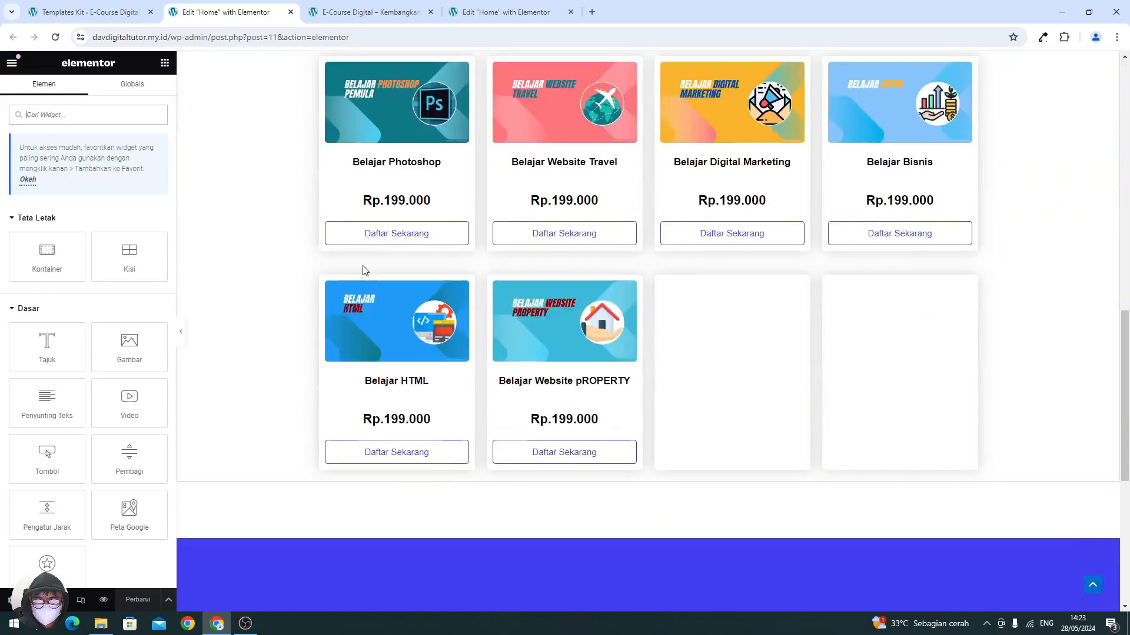
scroll(363, 270, down, 3)
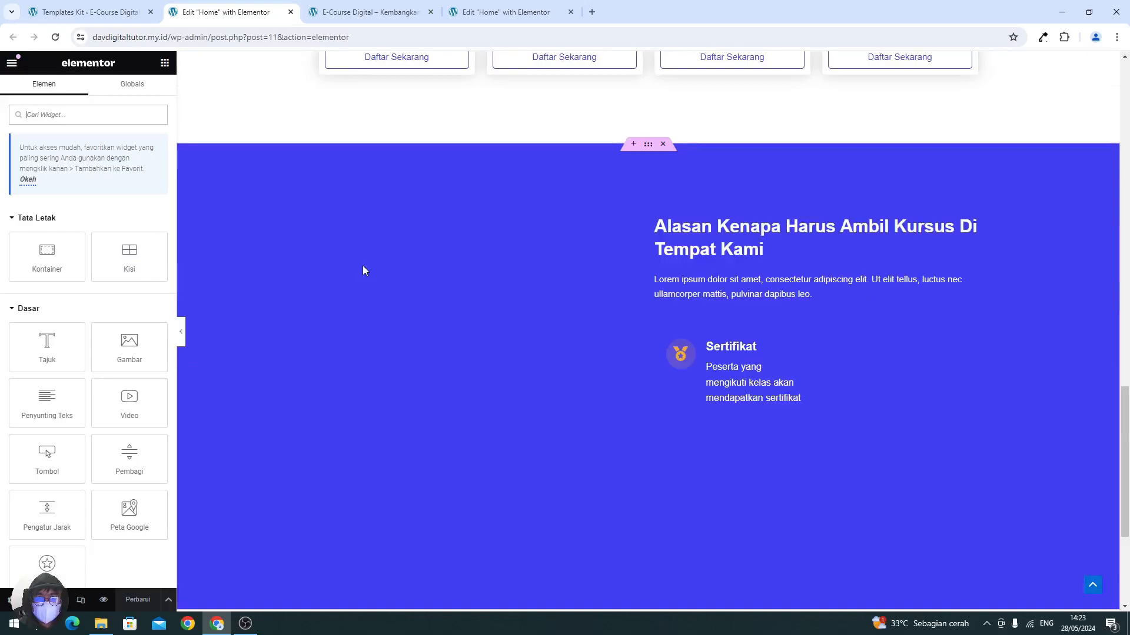
scroll(362, 265, up, 15)
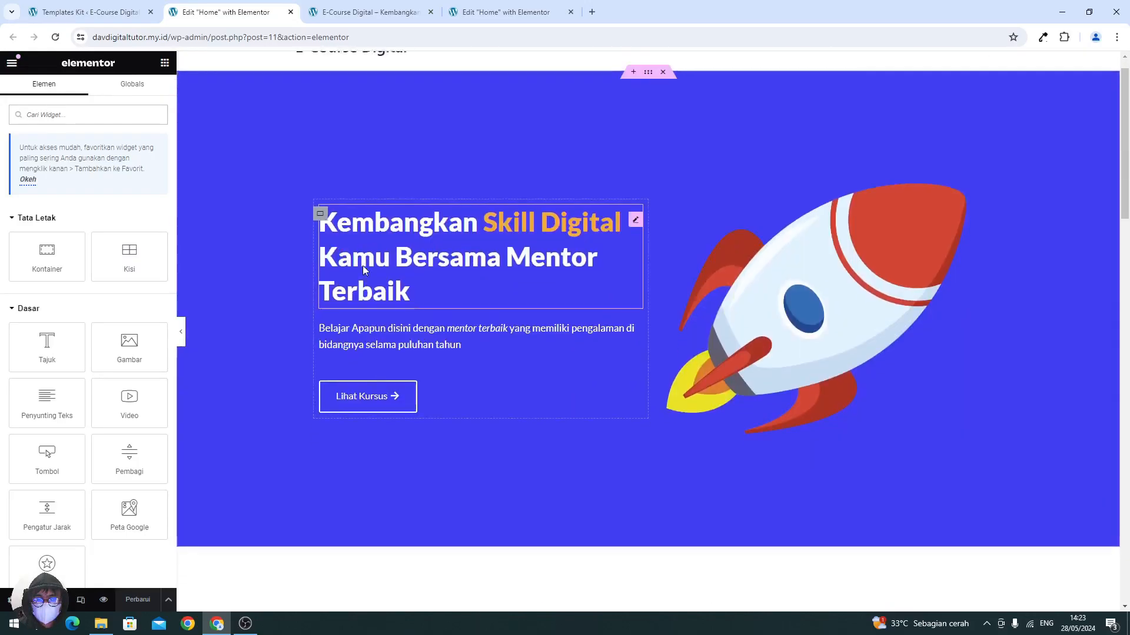
scroll(363, 270, down, 15)
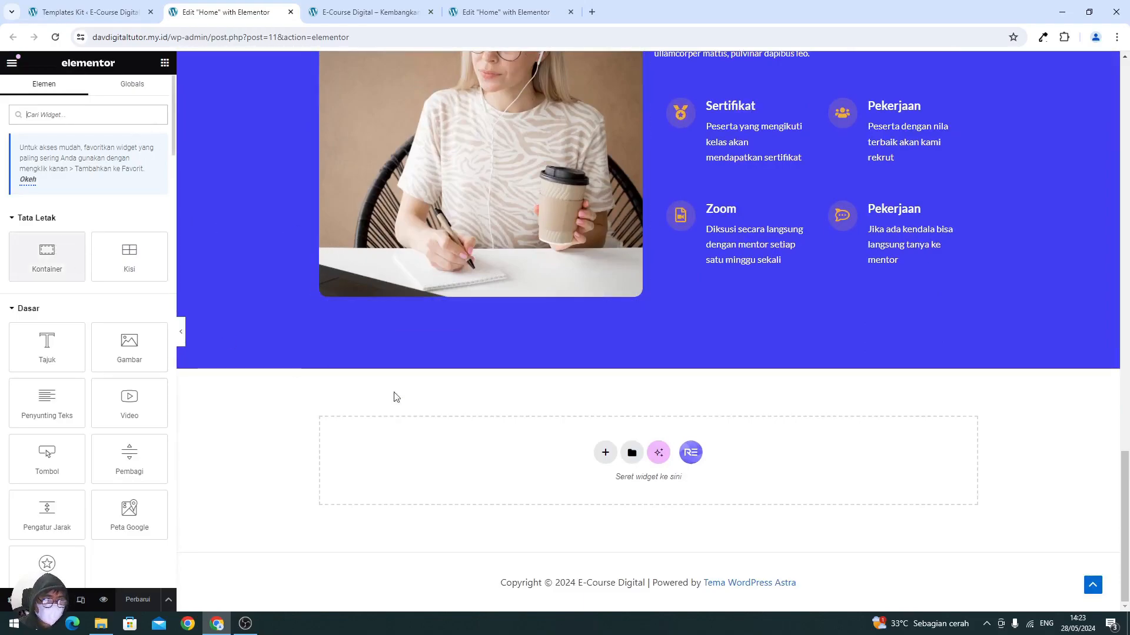
click(604, 453)
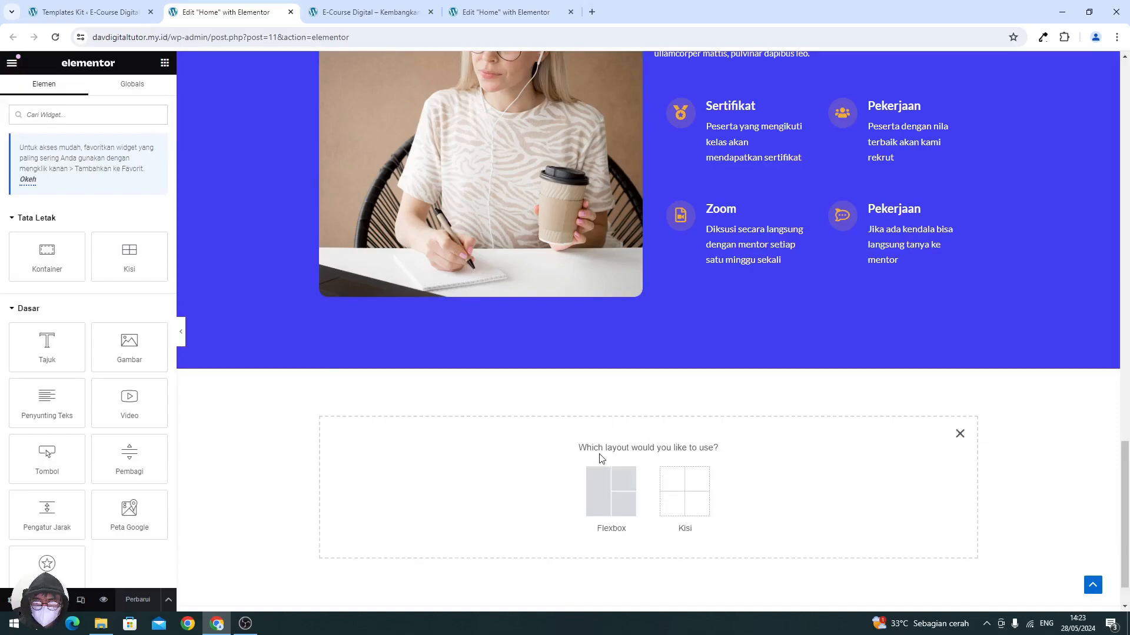
click(588, 486)
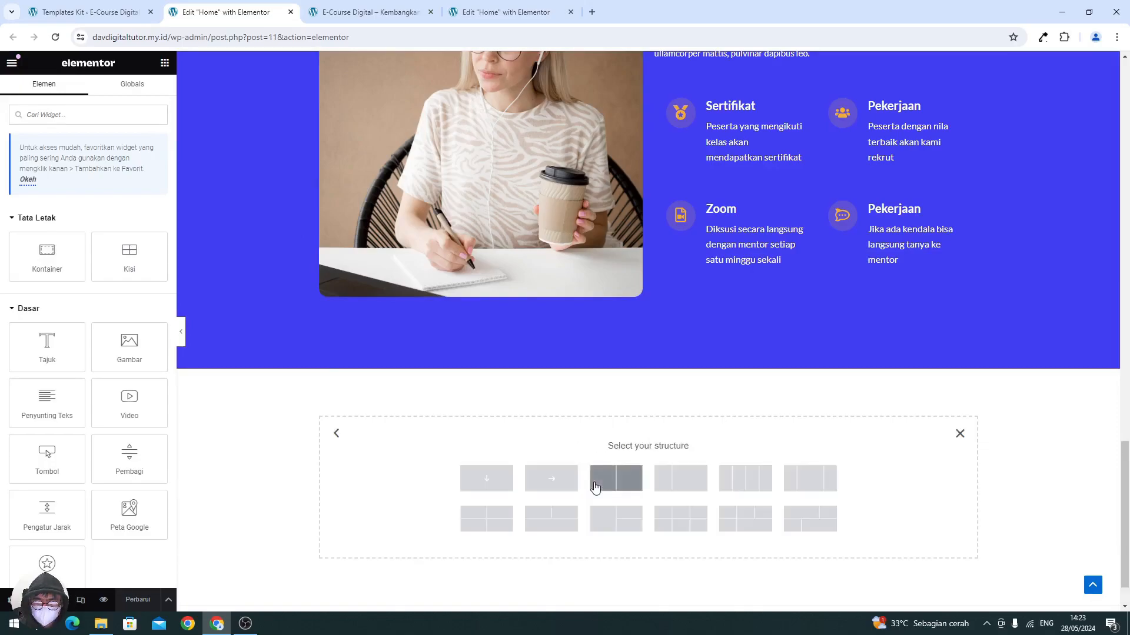
click(474, 478)
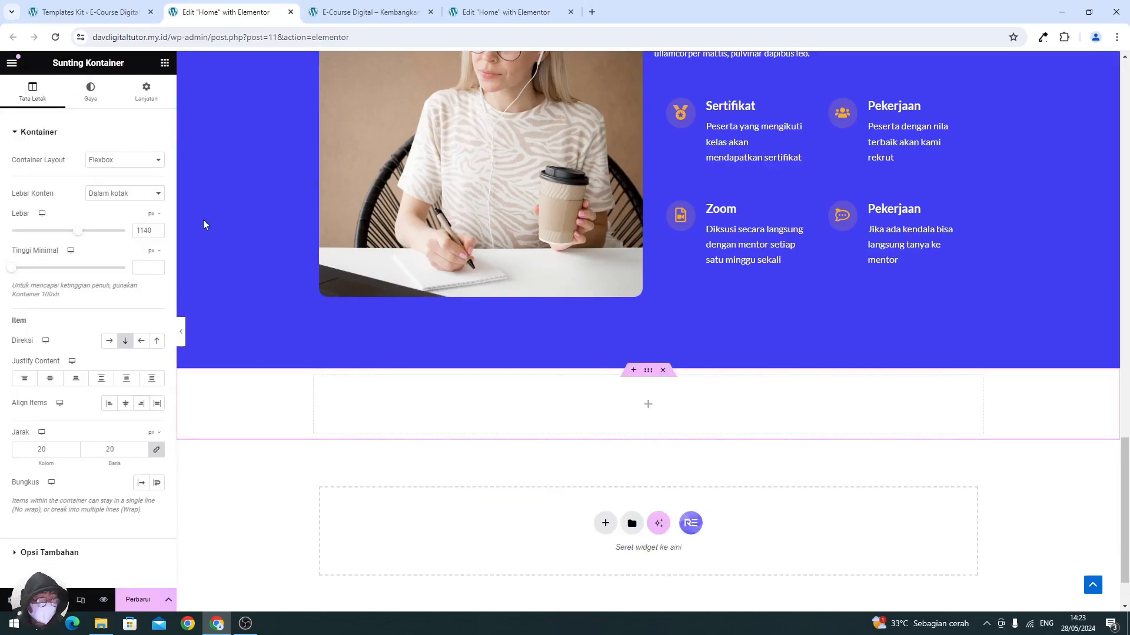
- Unlink the new container's margin values and set its top margin to 6%
click(147, 100)
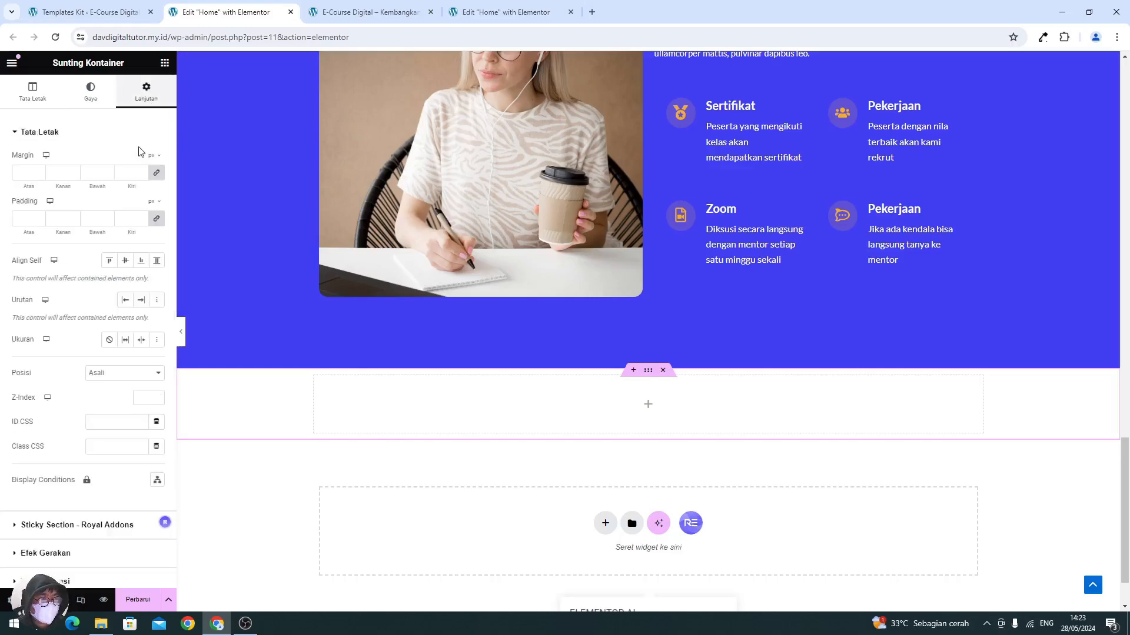
click(155, 171)
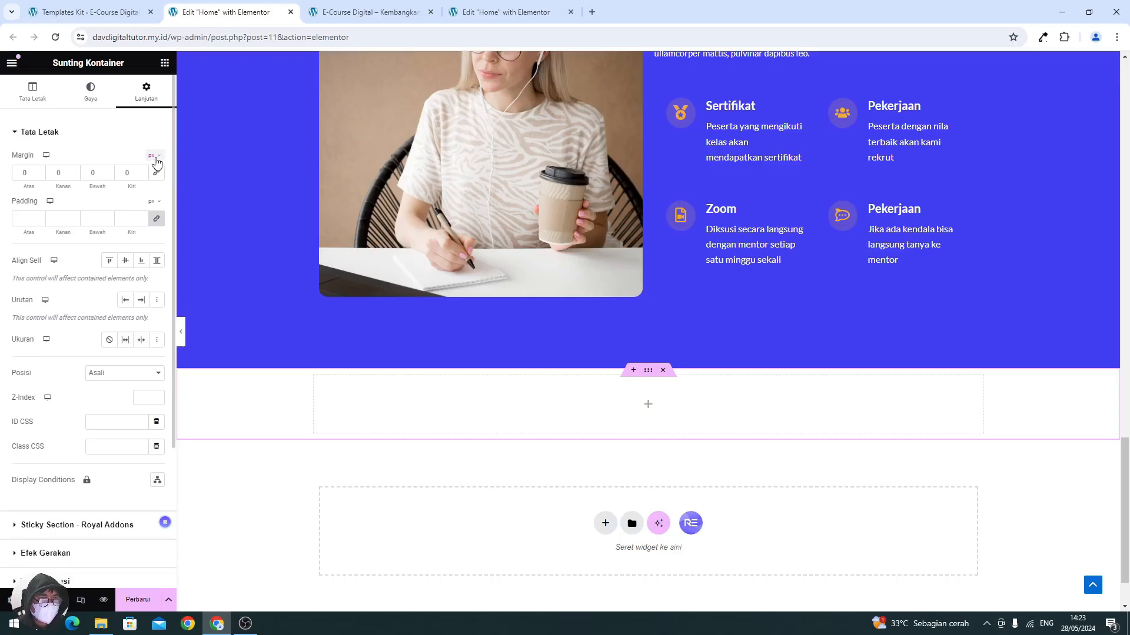
click(151, 173)
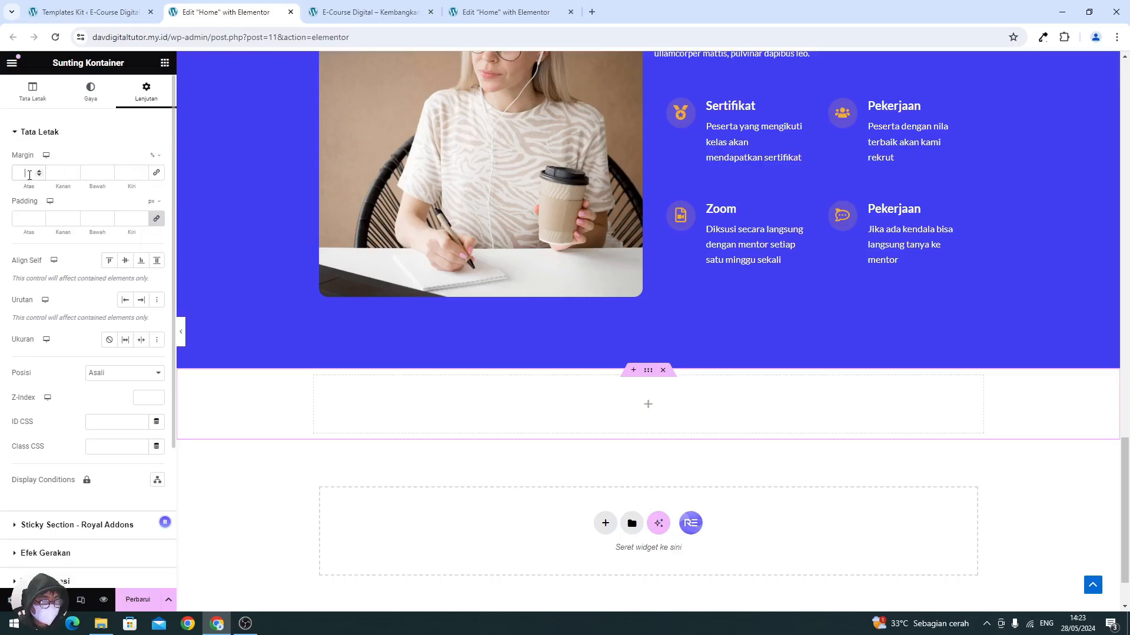
text(6)
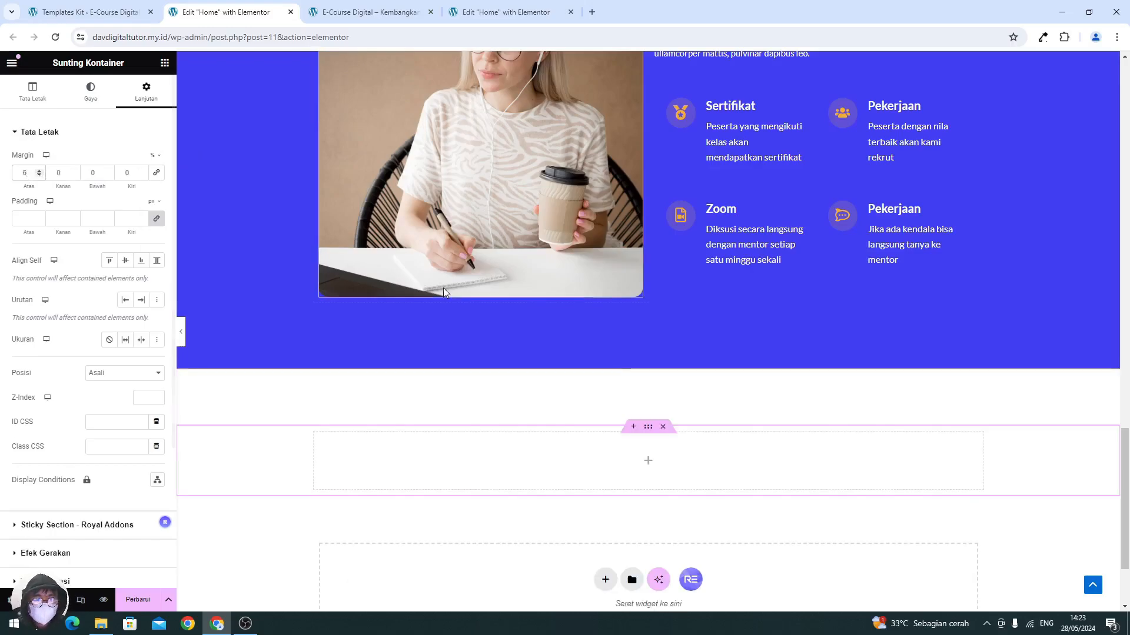
- Copy the "List Kursus" heading and paste it into the new empty container below the "Alasan Kenapa" section
scroll(443, 287, up, 7)
scroll(443, 288, up, 9)
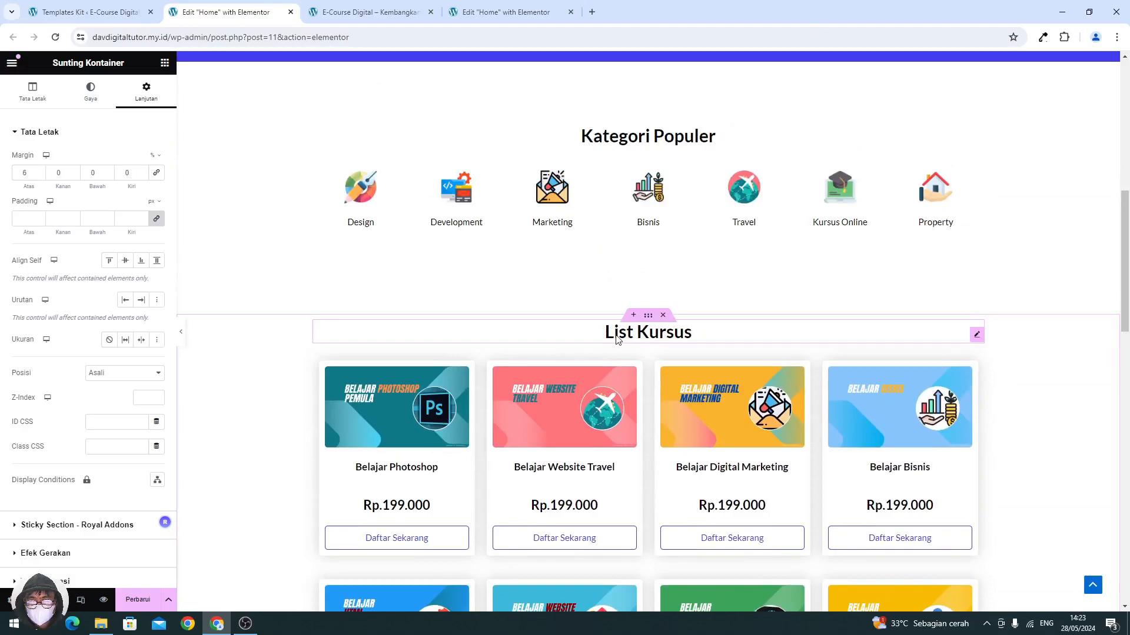
right_click(616, 339)
click(640, 390)
scroll(642, 386, down, 7)
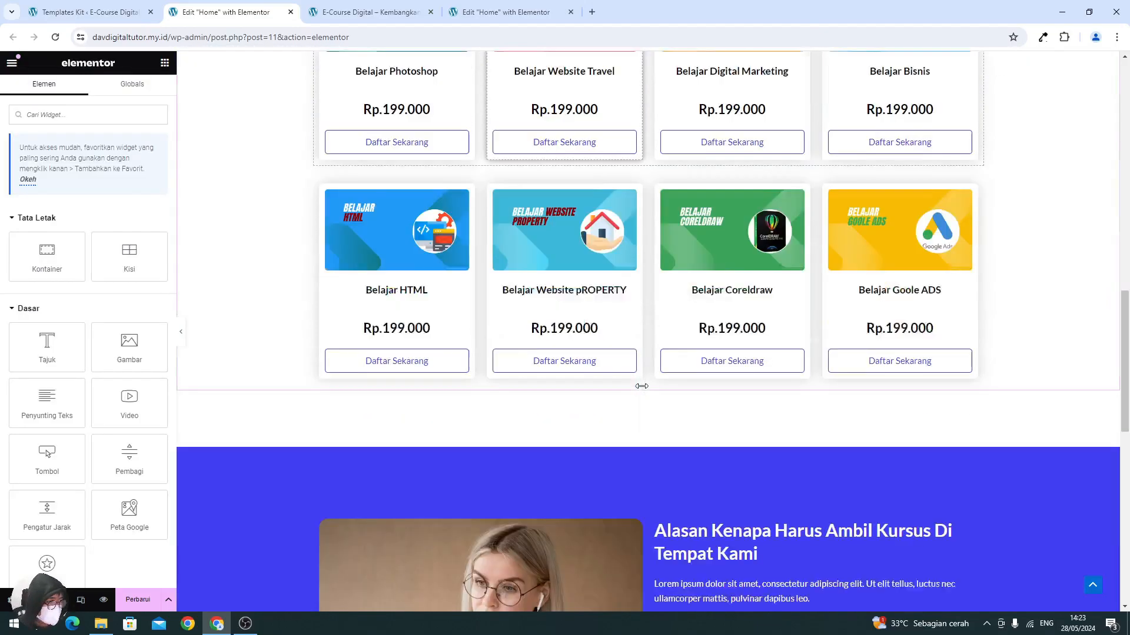
scroll(641, 386, down, 11)
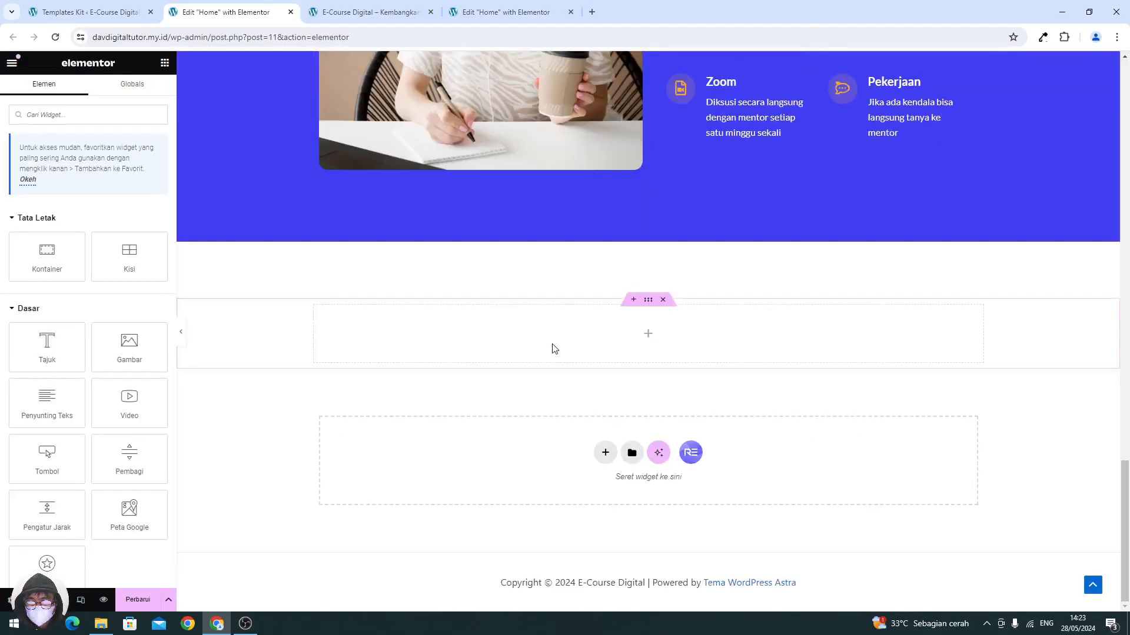
right_click(551, 348)
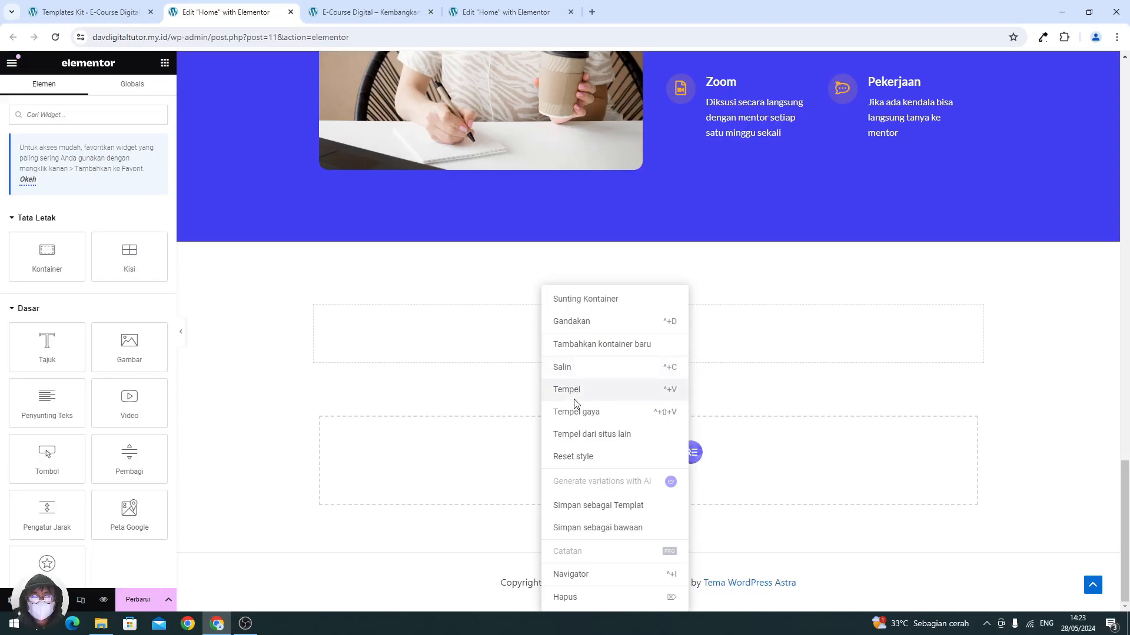
click(574, 391)
- Change the pasted heading's text to "Simak Kata Mereka", matching the reference page's testimonial section
triple_click(51, 189)
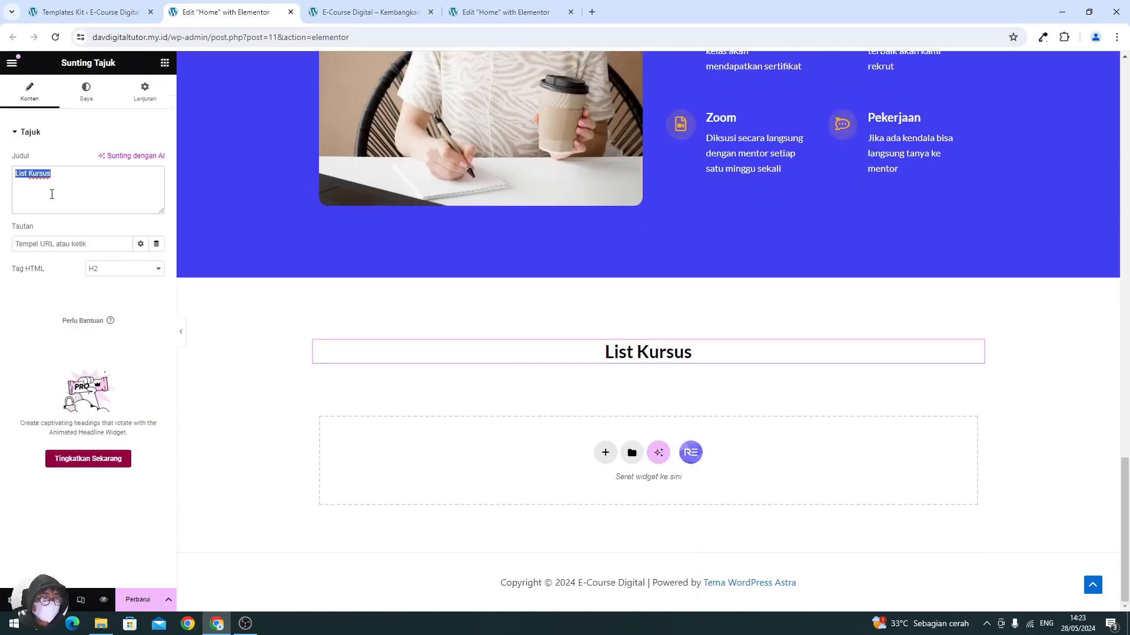
click(484, 13)
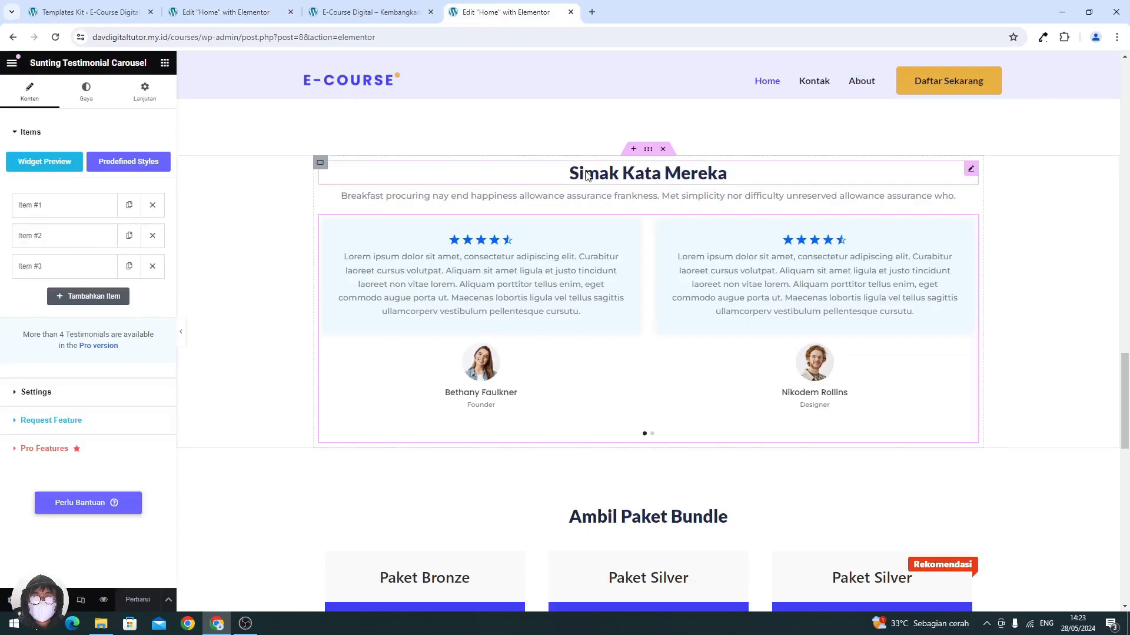
click(59, 16)
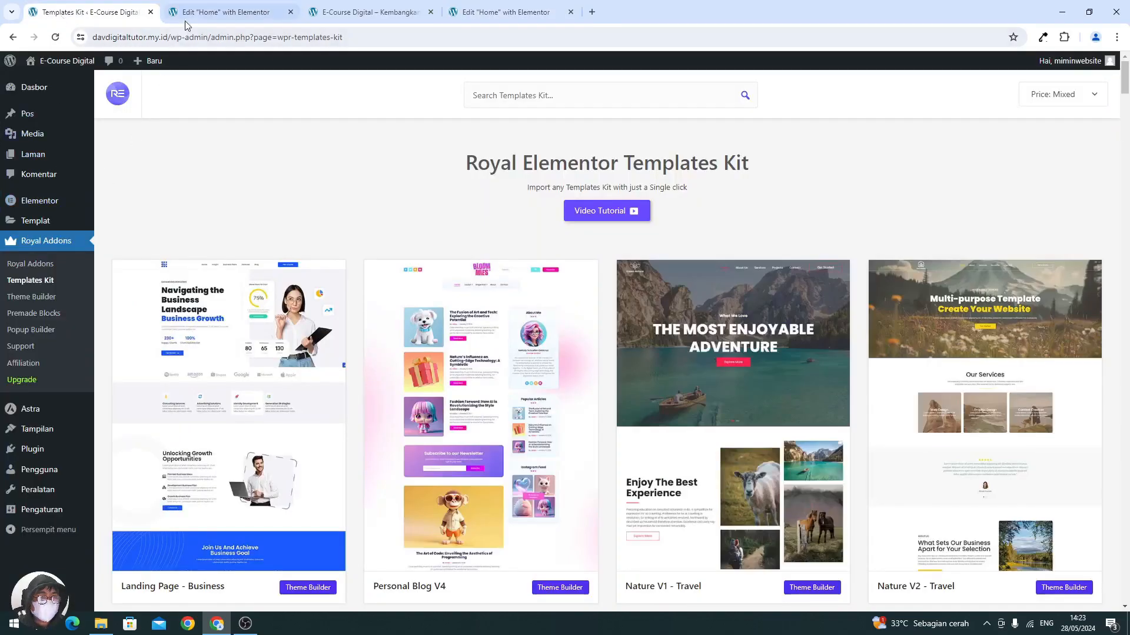
click(223, 13)
text(Smi)
key(BackSpace)
key(BackSpace)
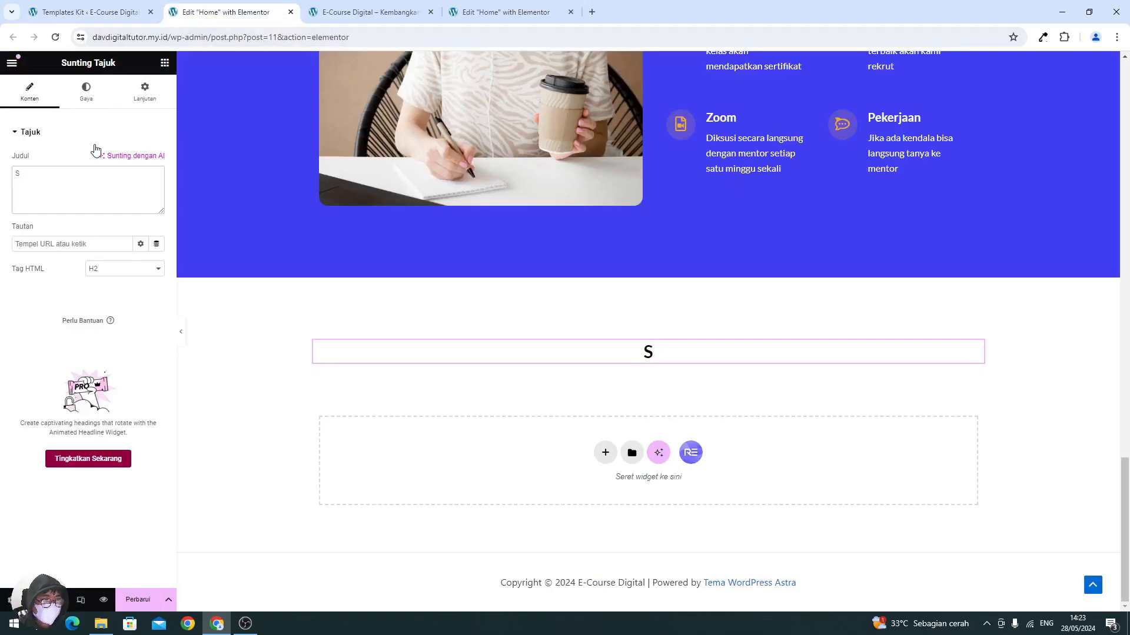
text(imak )
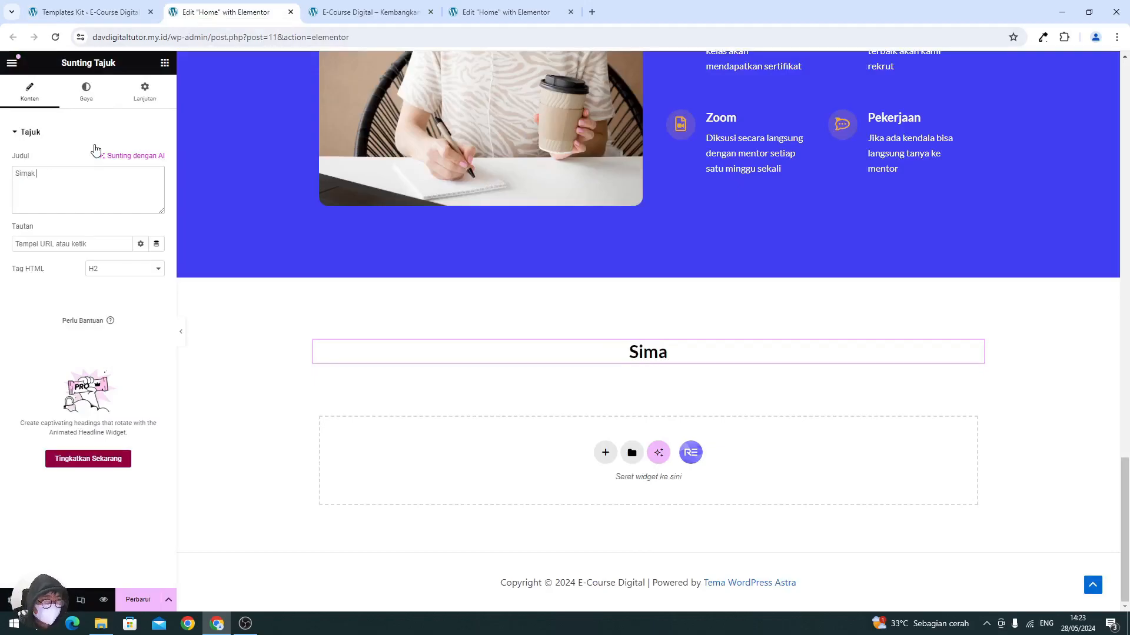
text(Kata M)
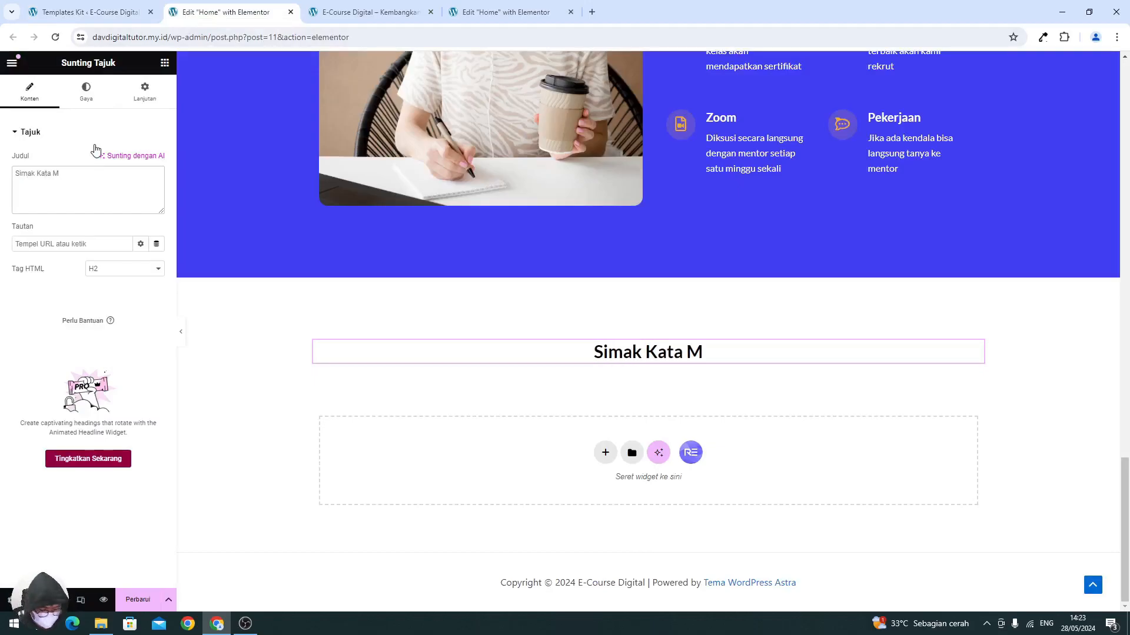
text(ereka)
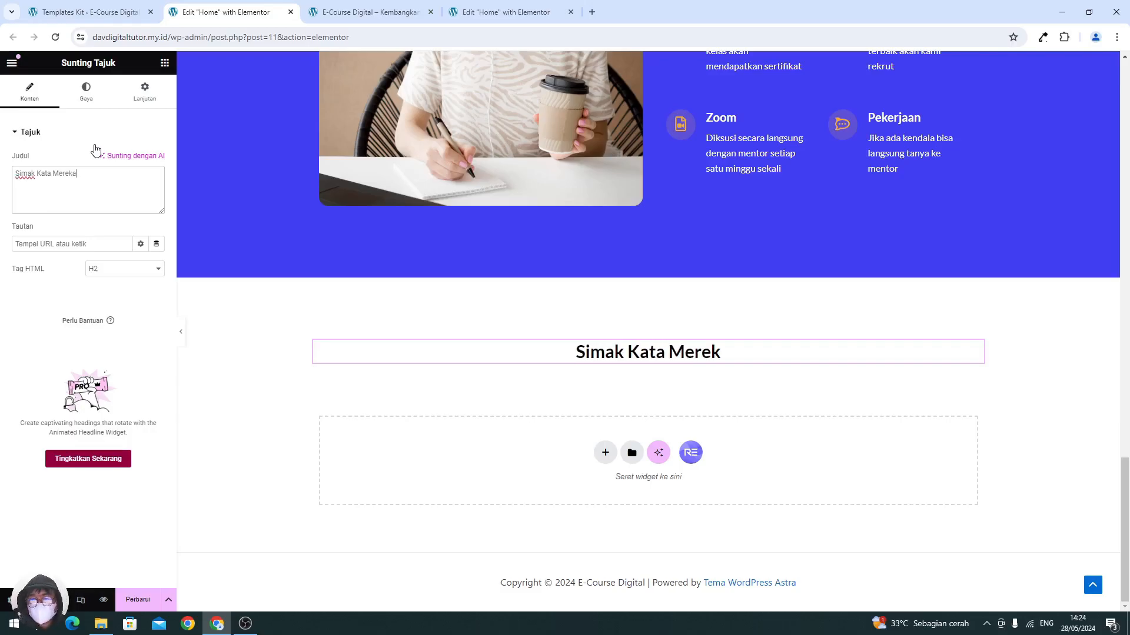
- Add a Testimonial Carousel widget directly below the "Simak Kata Mereka" heading
click(164, 63)
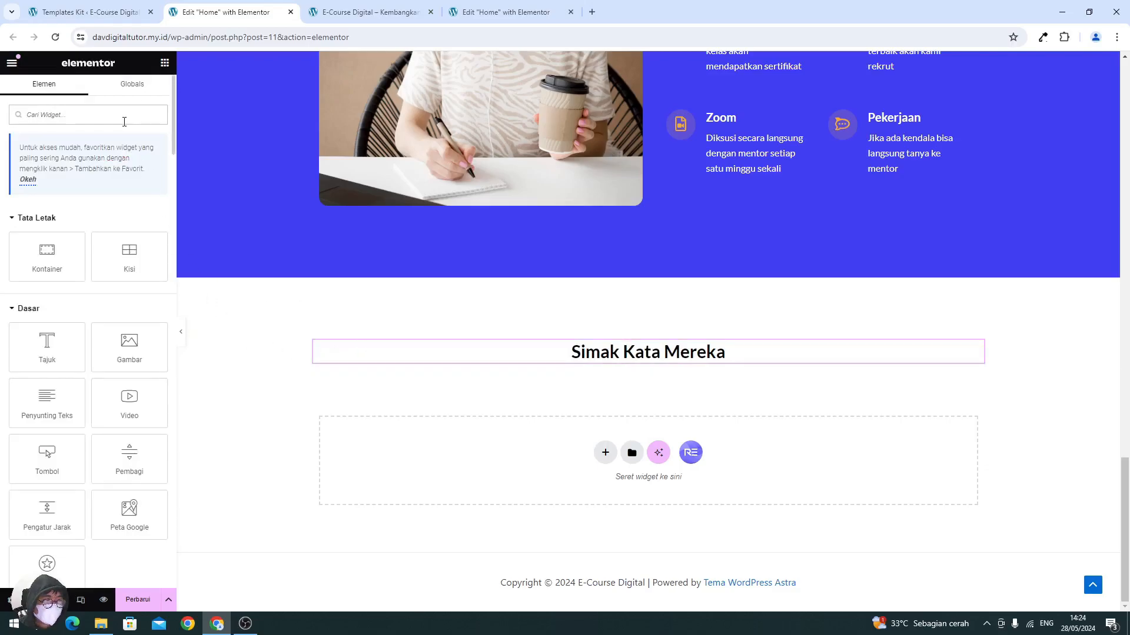
text(tes)
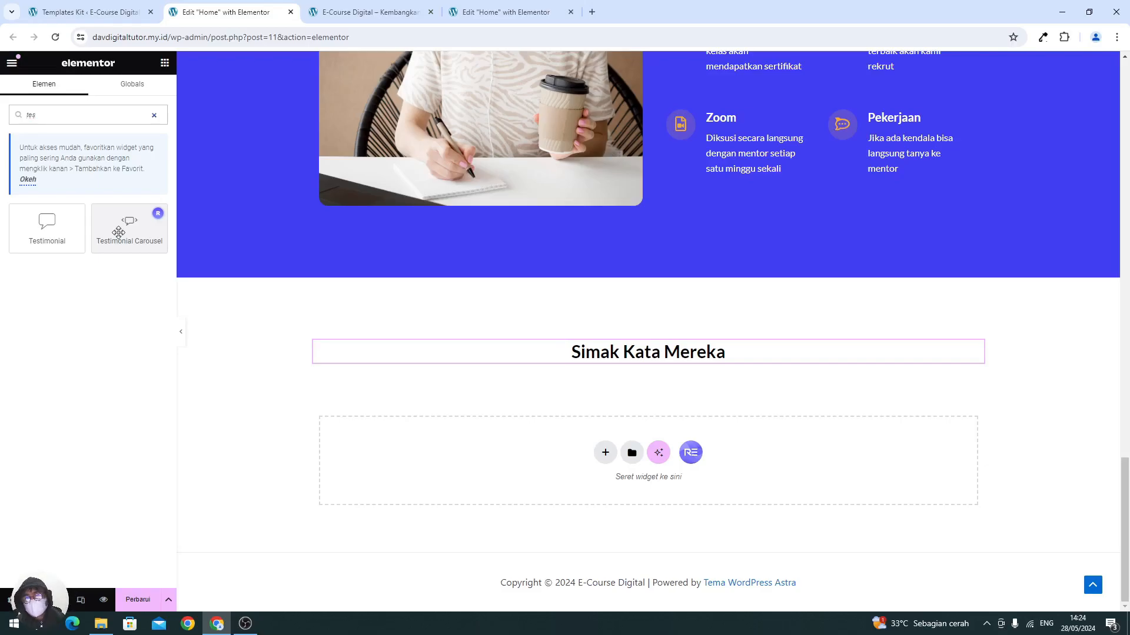
drag(119, 232, 581, 360)
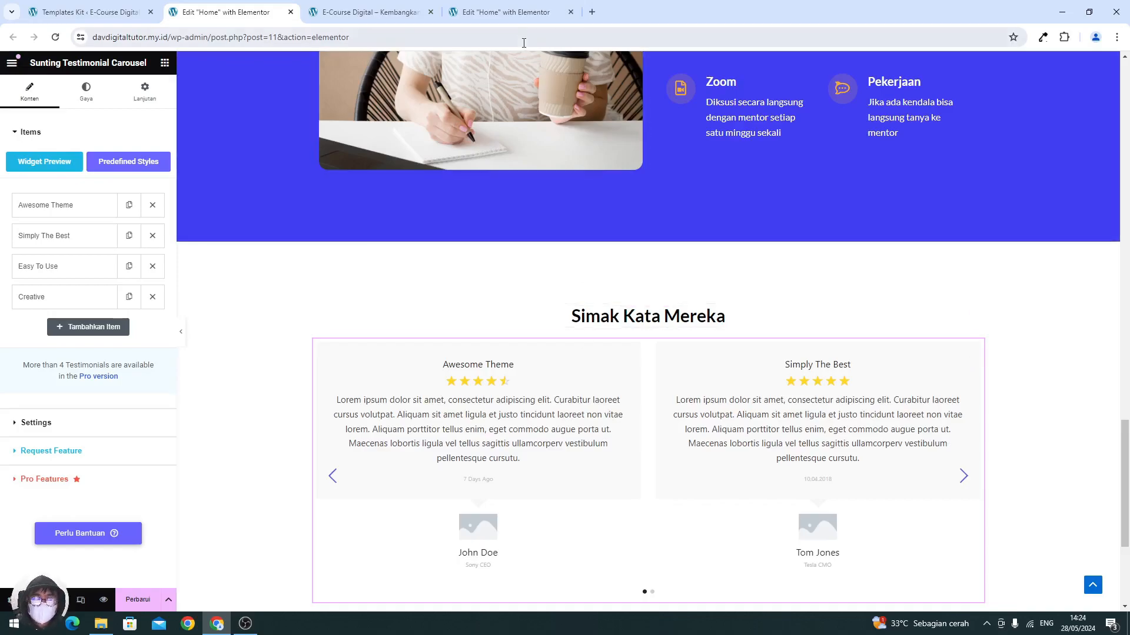
- Check the reference page's testimonial items and delete the fourth testimonial, "Creative", from the carousel
click(506, 12)
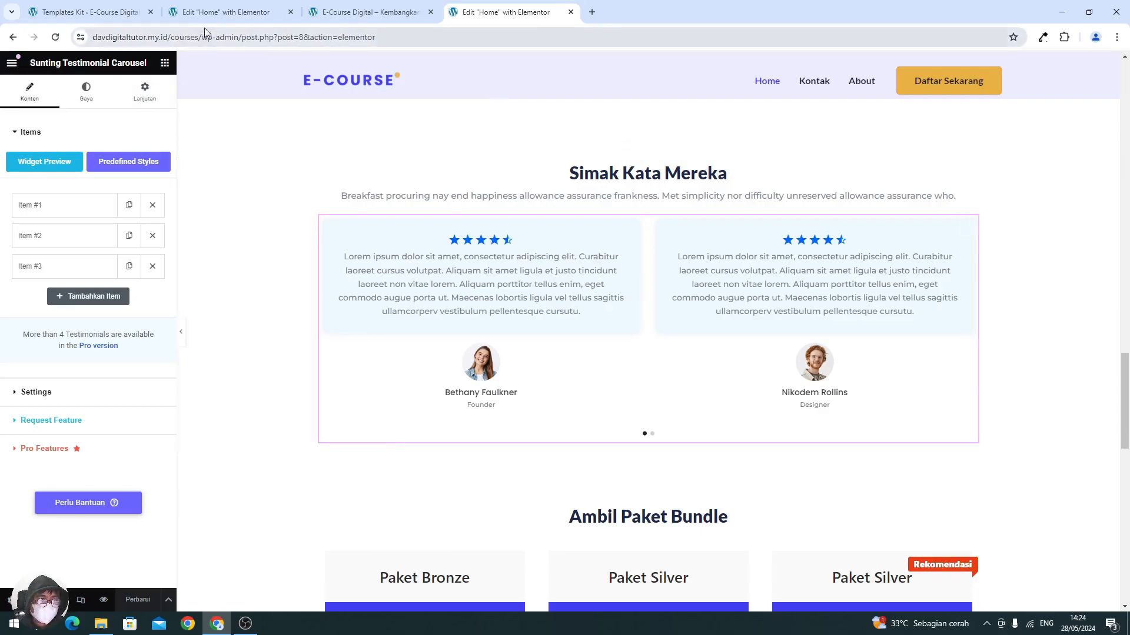
click(217, 13)
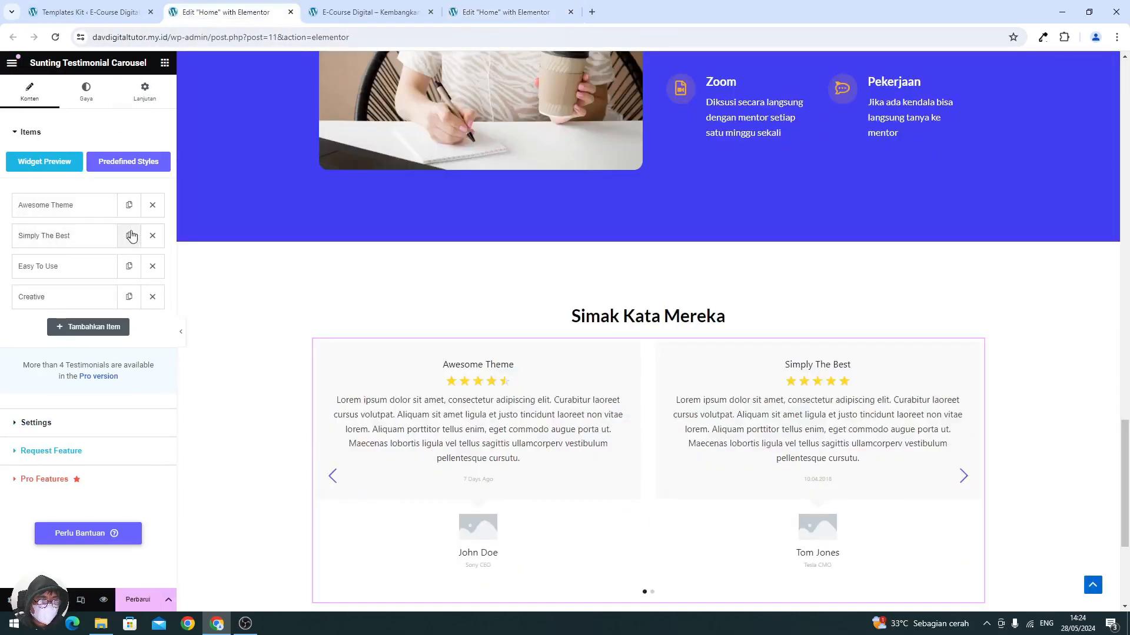
click(152, 295)
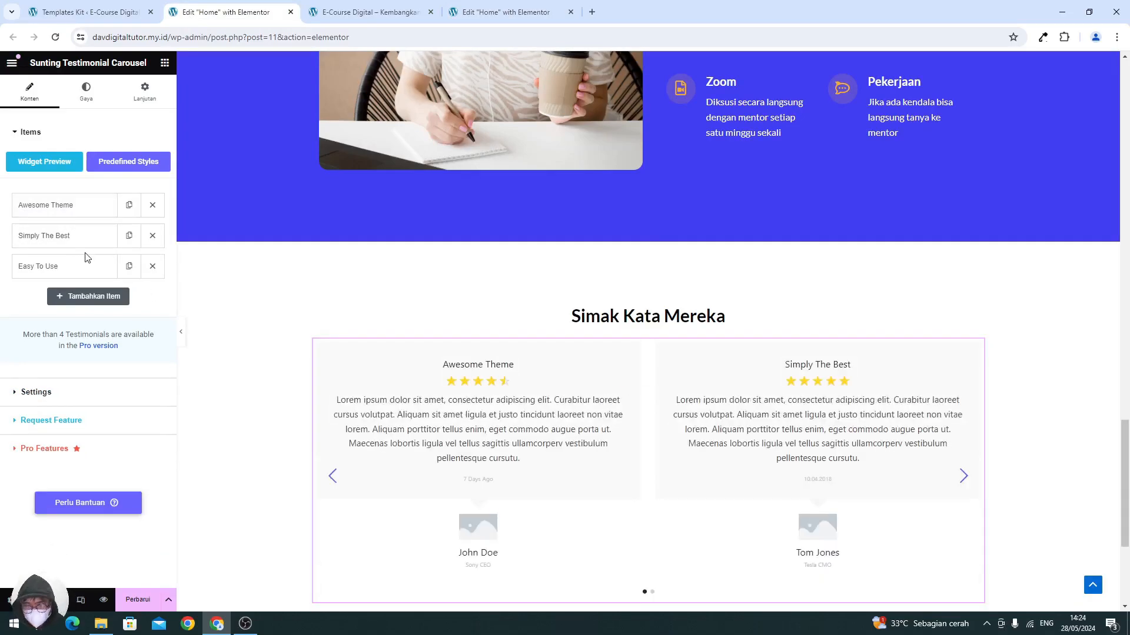
- Open the first testimonial item and clear its "Awesome Theme" title to match the reference page
click(71, 208)
mouse_move(106, 343)
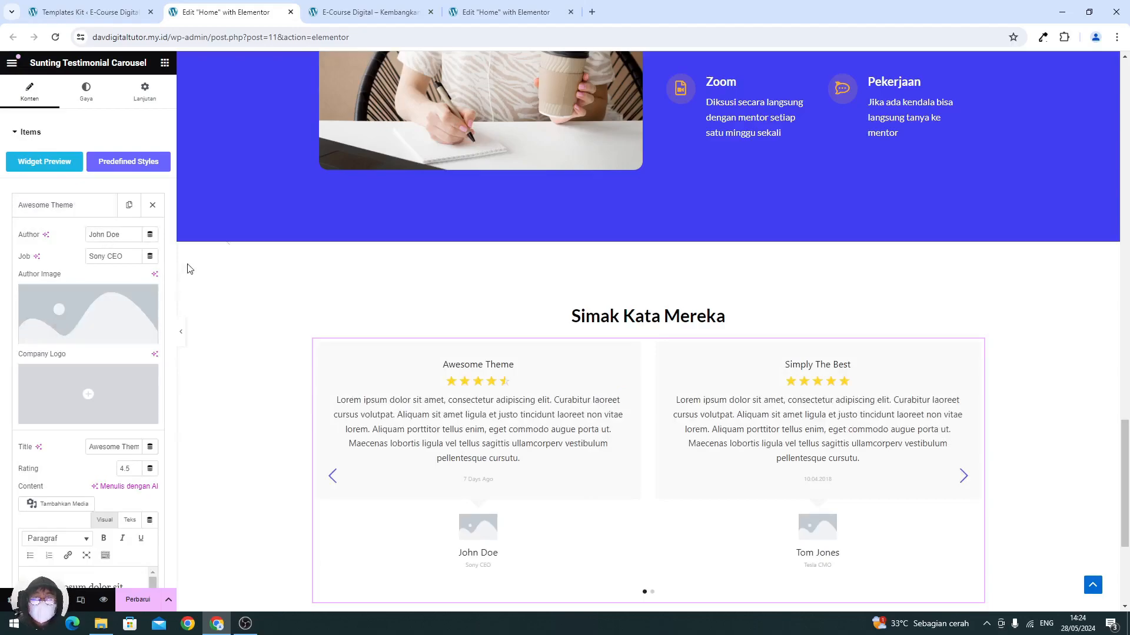
click(478, 13)
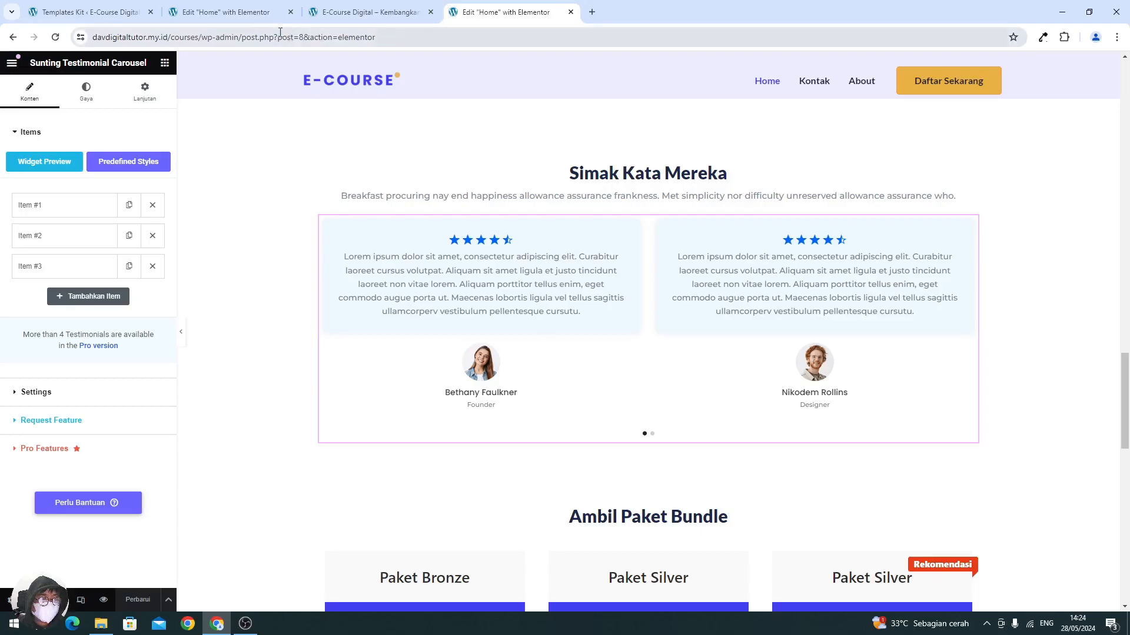
click(233, 13)
scroll(118, 308, down, 6)
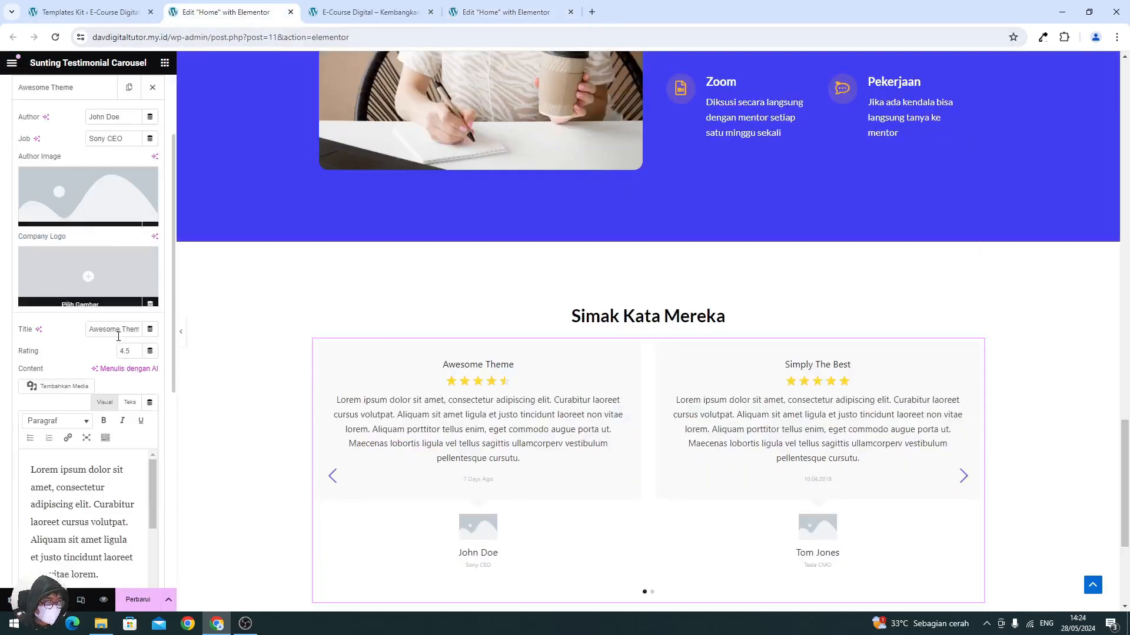
scroll(118, 337, up, 3)
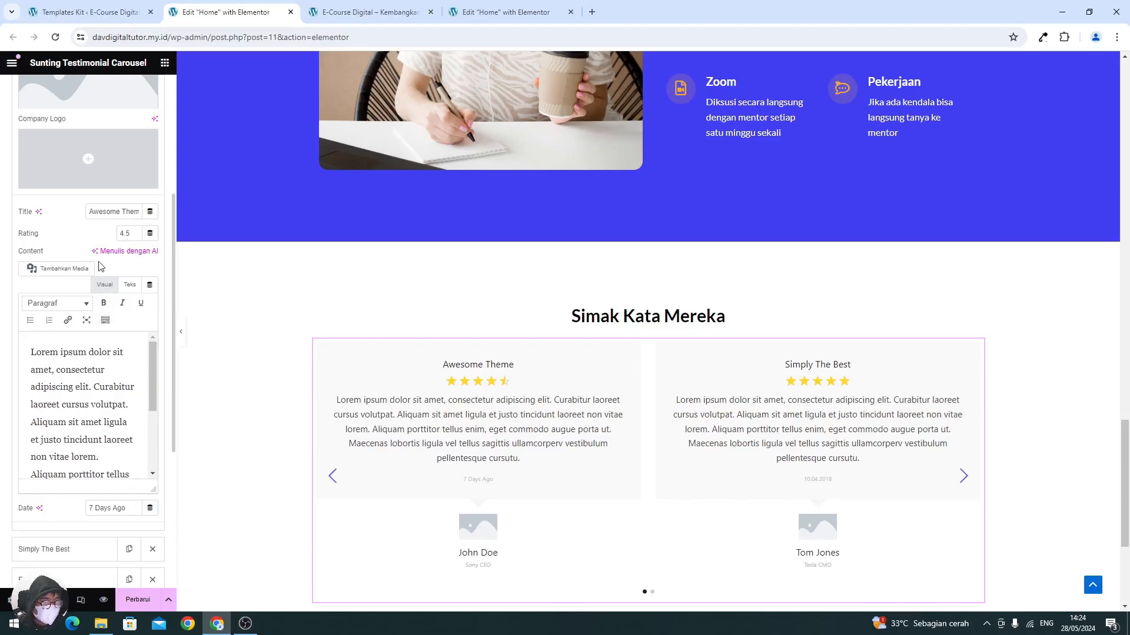
scroll(98, 268, up, 2)
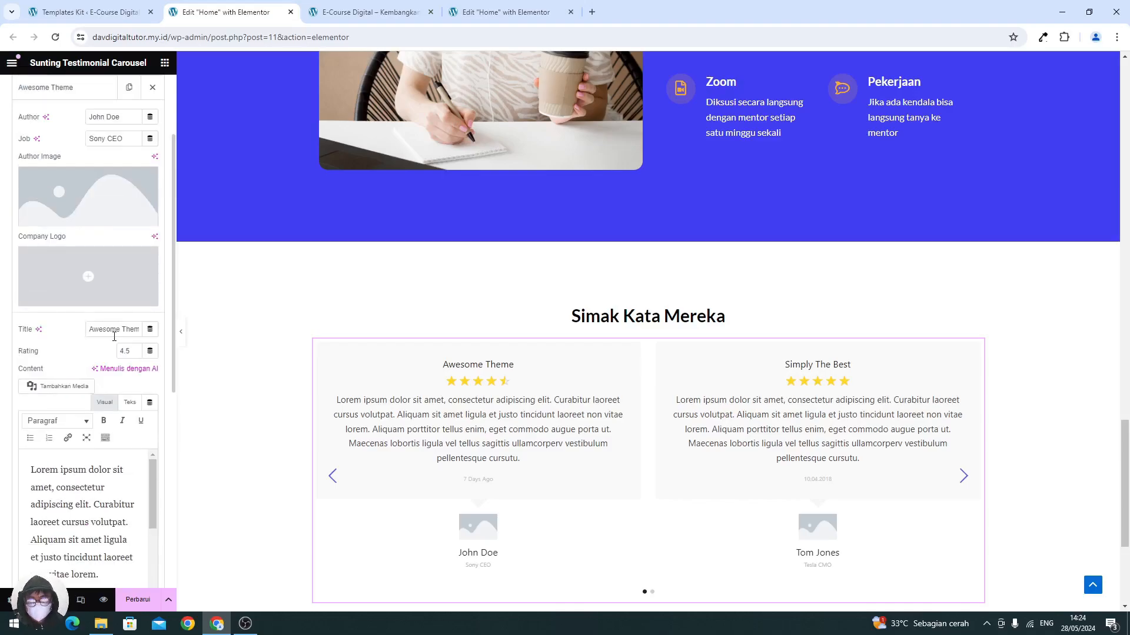
triple_click(114, 334)
key(BackSpace)
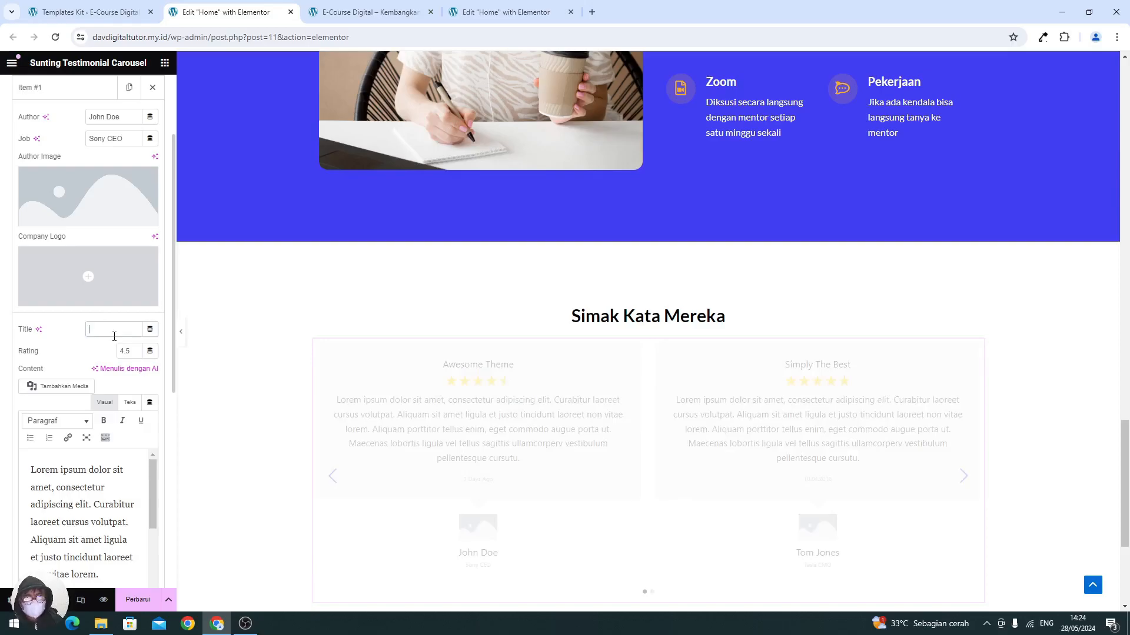
- Compare the first testimonial with the reference page and open the file upload view for its author image
scroll(108, 322, up, 2)
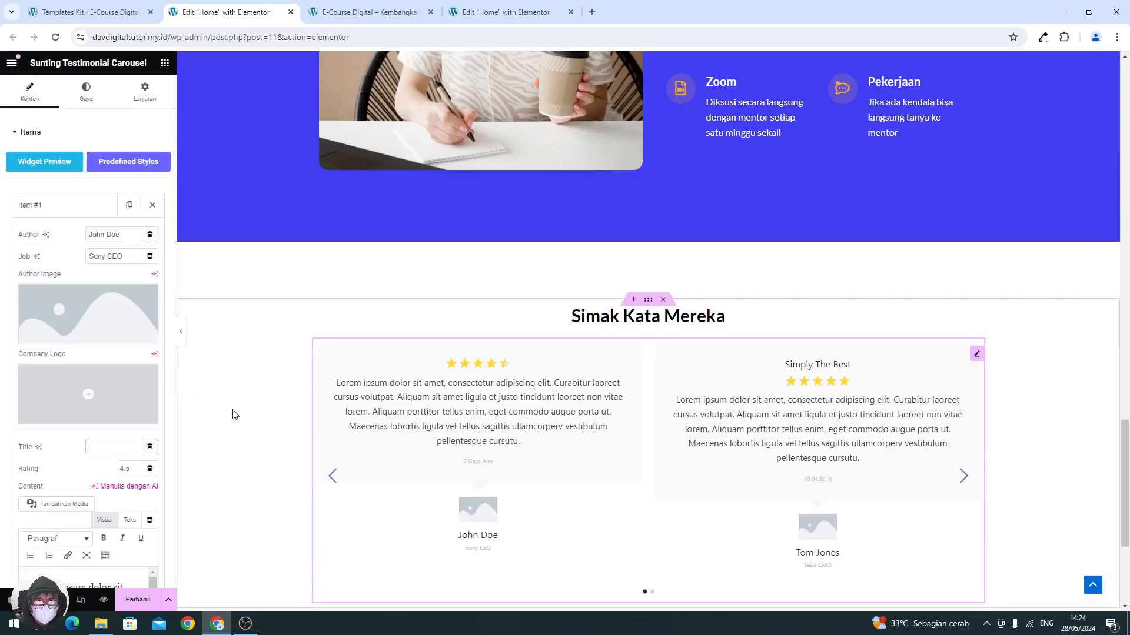
scroll(102, 406, down, 3)
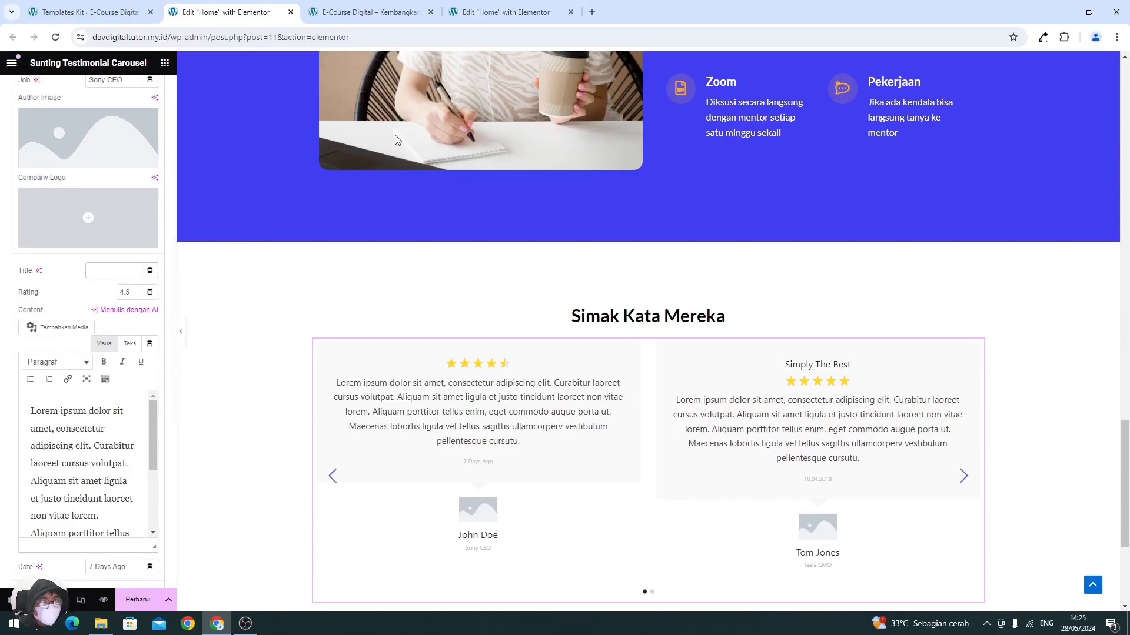
click(484, 21)
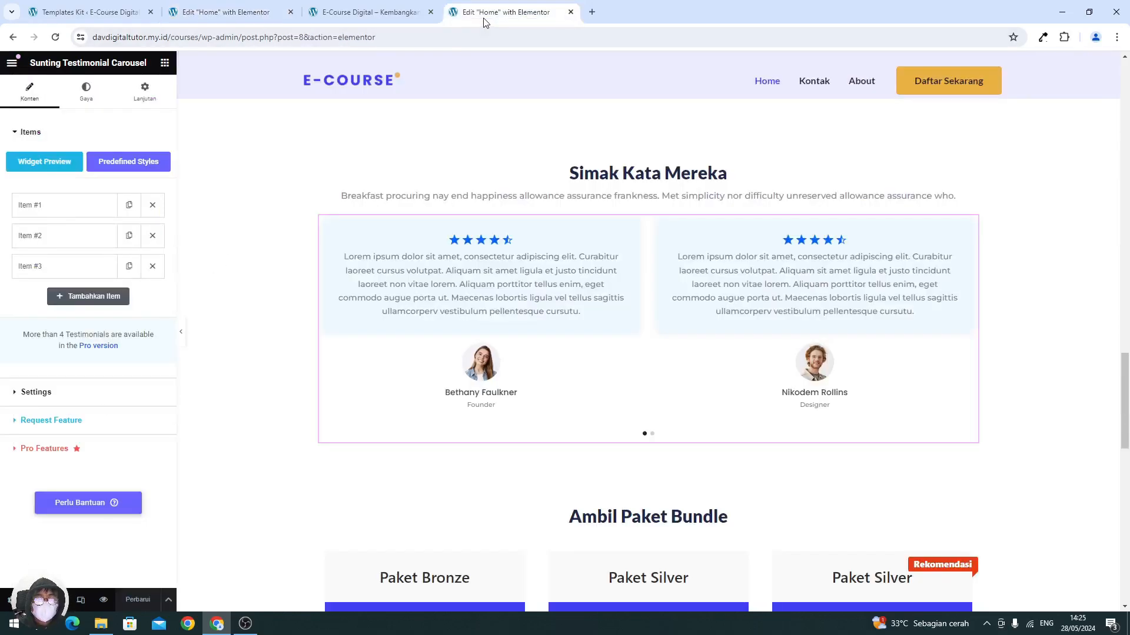
click(259, 14)
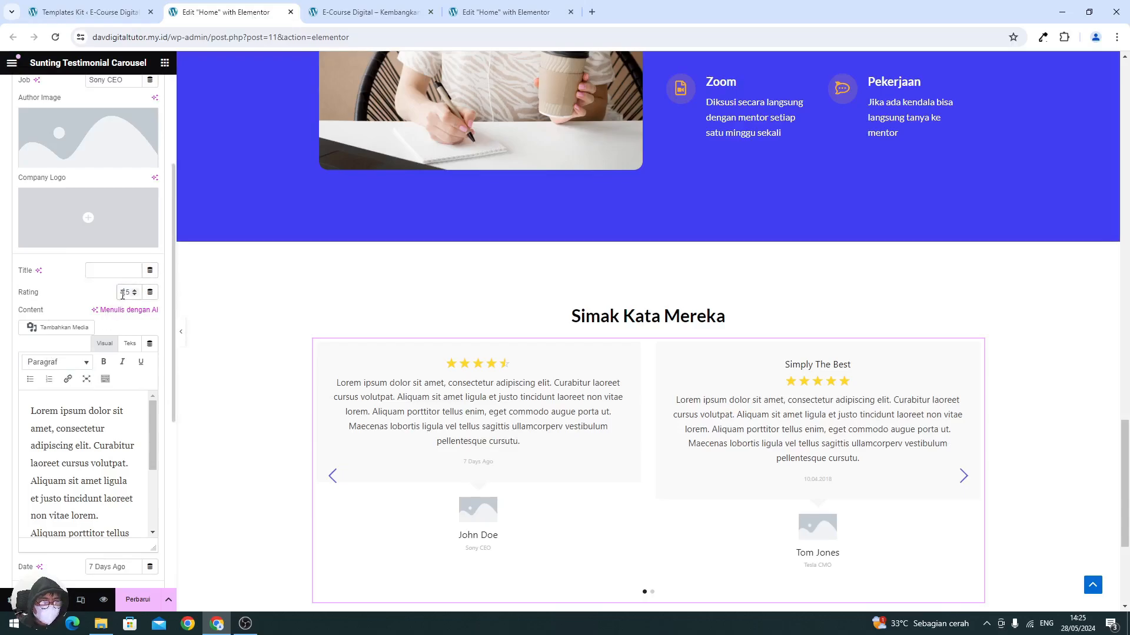
click(86, 403)
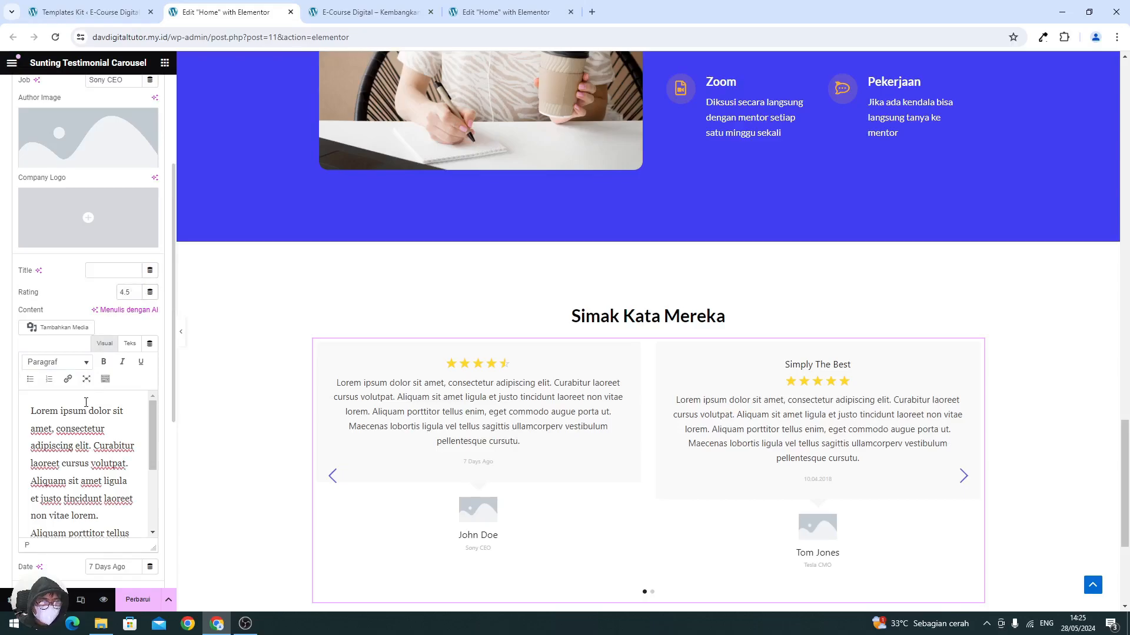
scroll(86, 412, down, 2)
scroll(63, 259, up, 2)
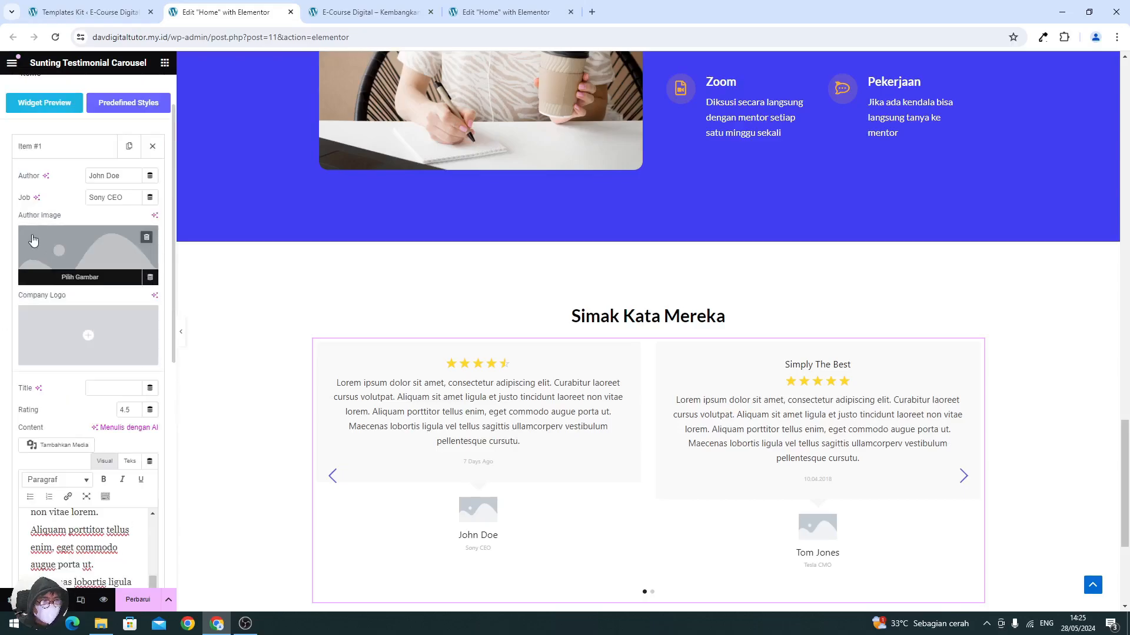
click(63, 258)
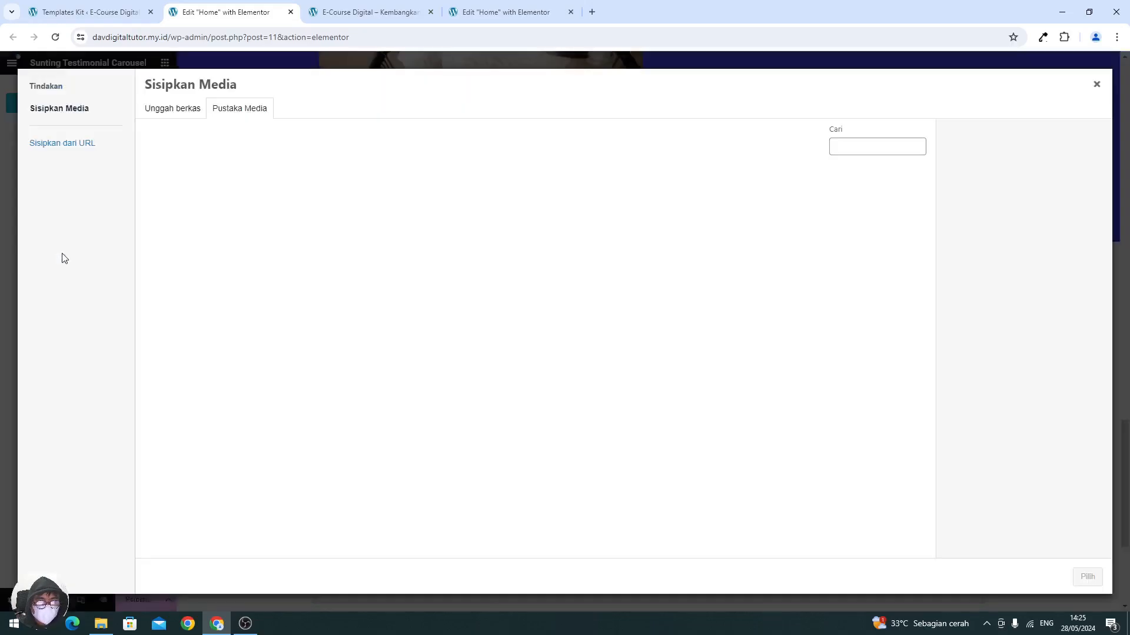
click(171, 110)
click(101, 622)
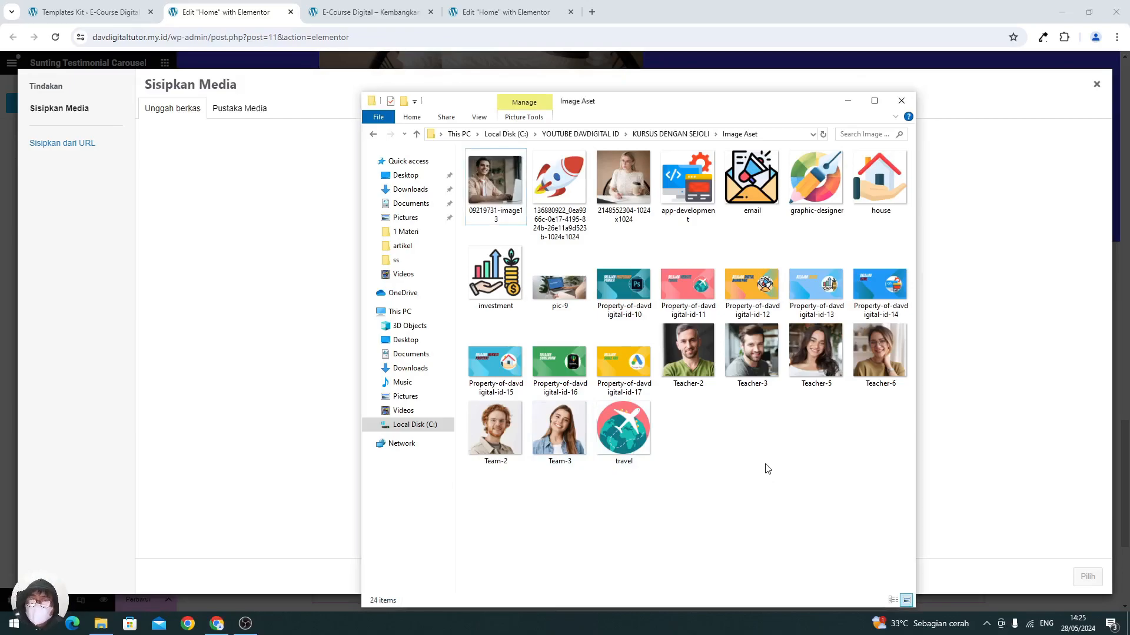
ctrl+click(554, 431)
ctrl+click(687, 353)
ctrl+click(751, 353)
ctrl+click(846, 364)
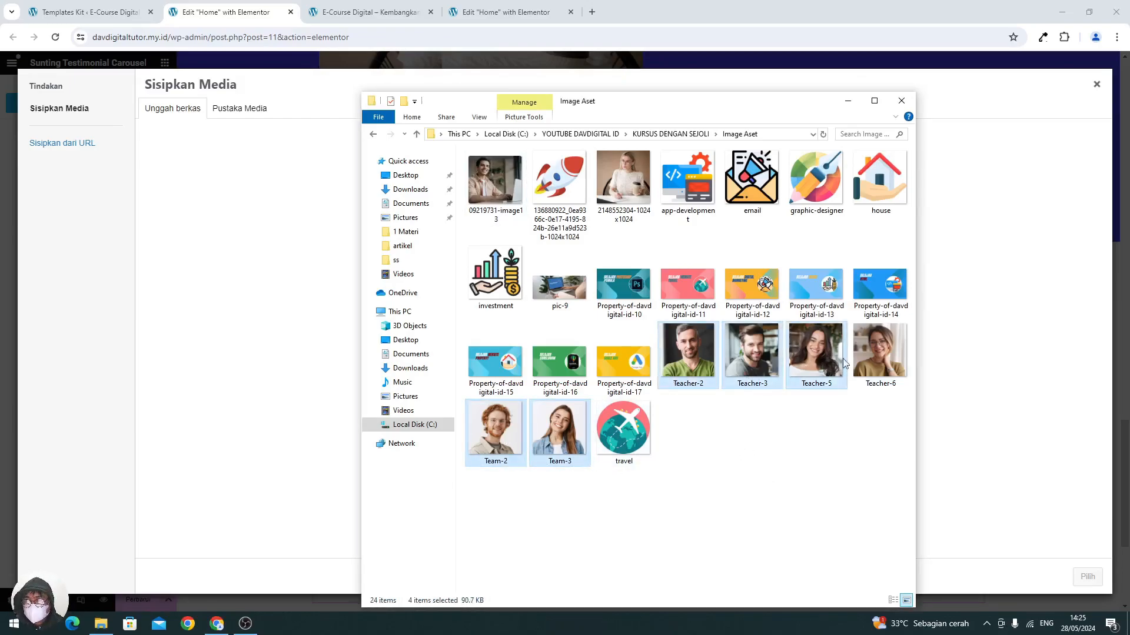
ctrl+click(876, 358)
ctrl+click(495, 180)
ctrl+click(620, 179)
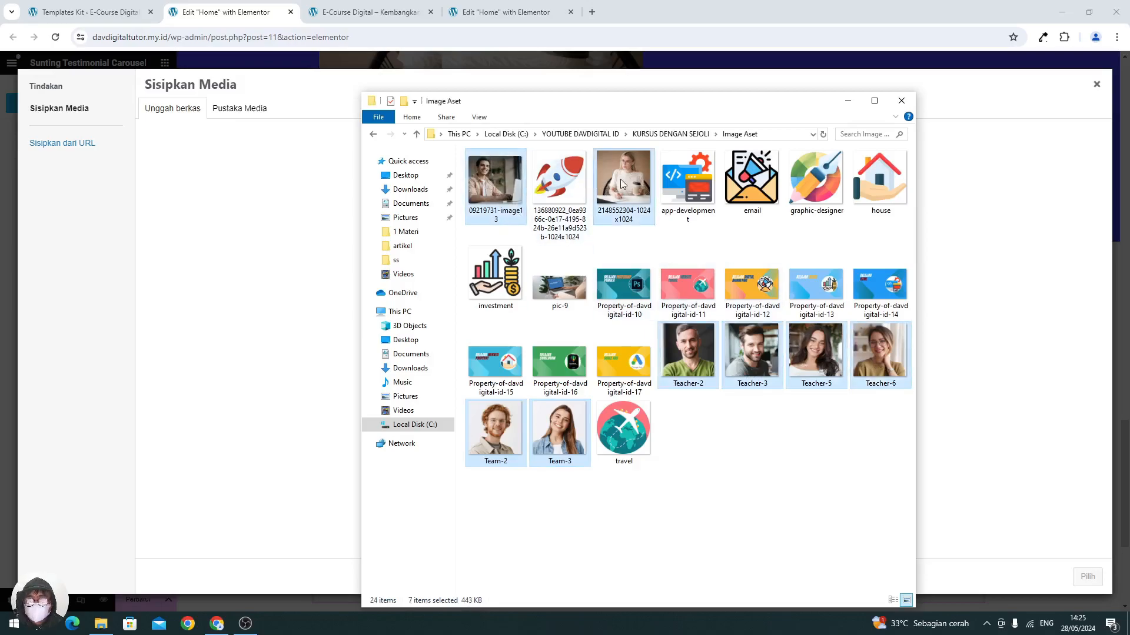
drag(665, 347, 235, 262)
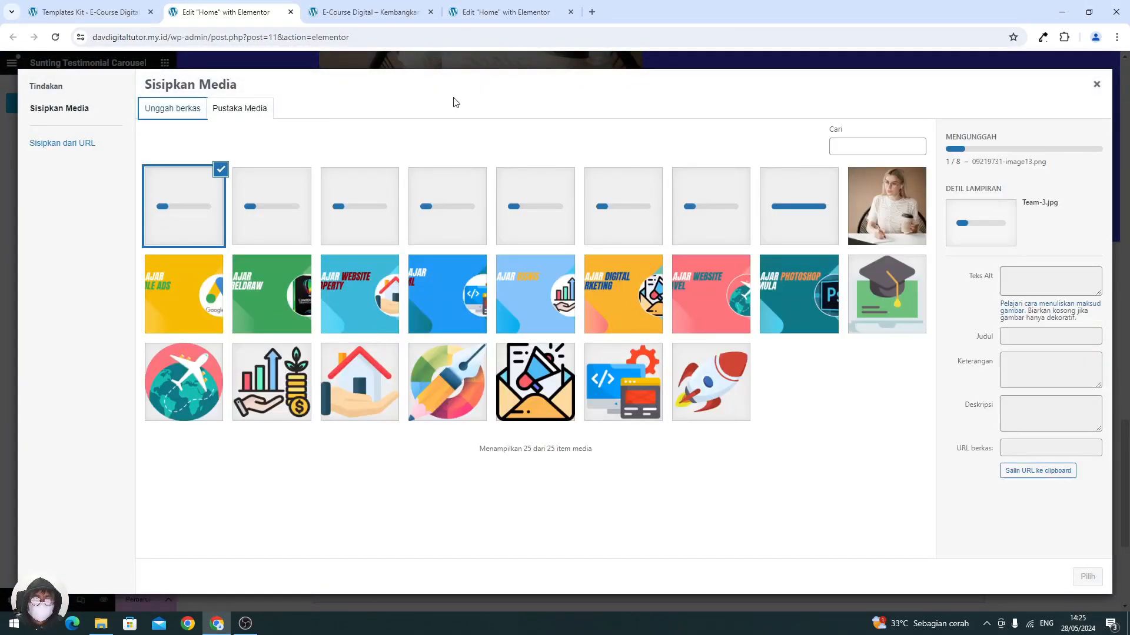
- Check the reference page's portrait and insert Team-3.jpg as the first testimonial's author image
click(493, 22)
click(238, 12)
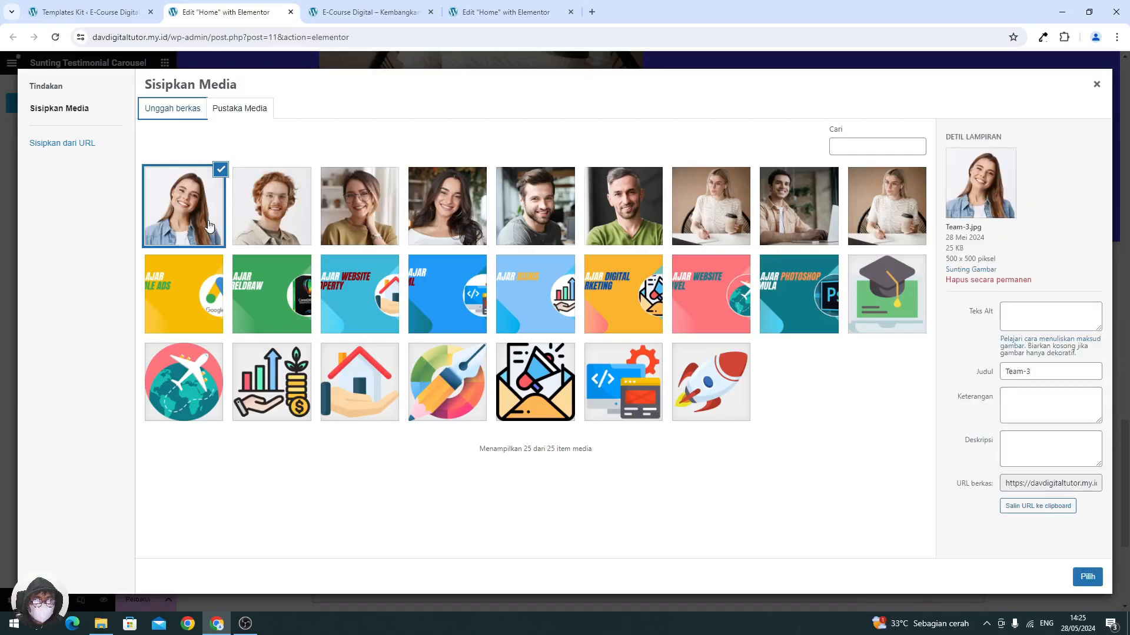
click(1086, 577)
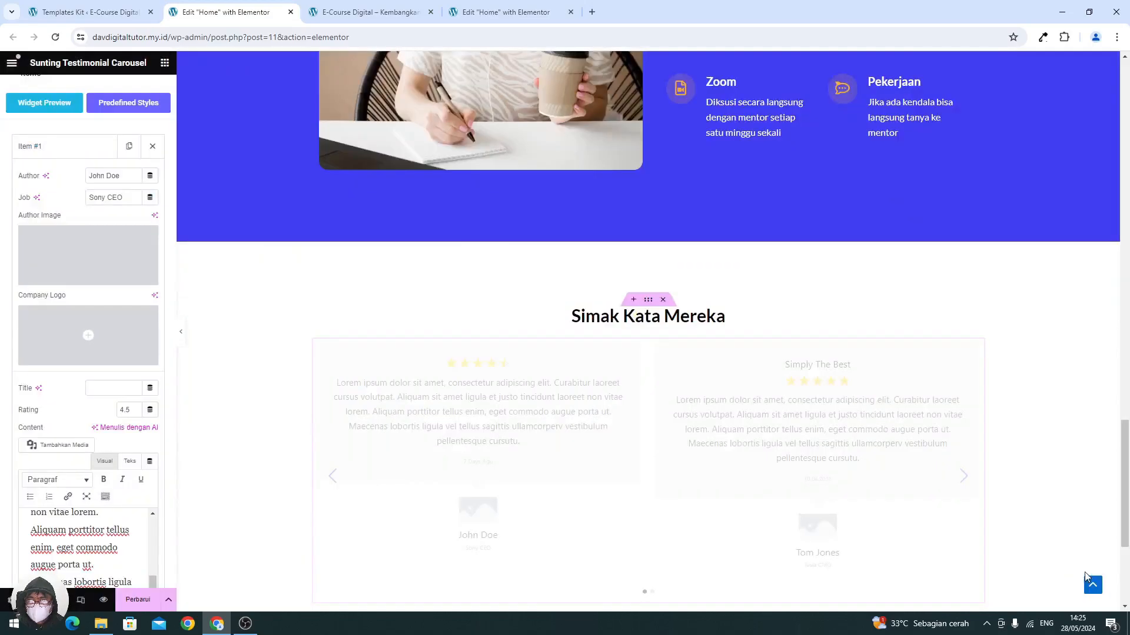
- Clear the date of the first testimonial item
scroll(421, 440, down, 2)
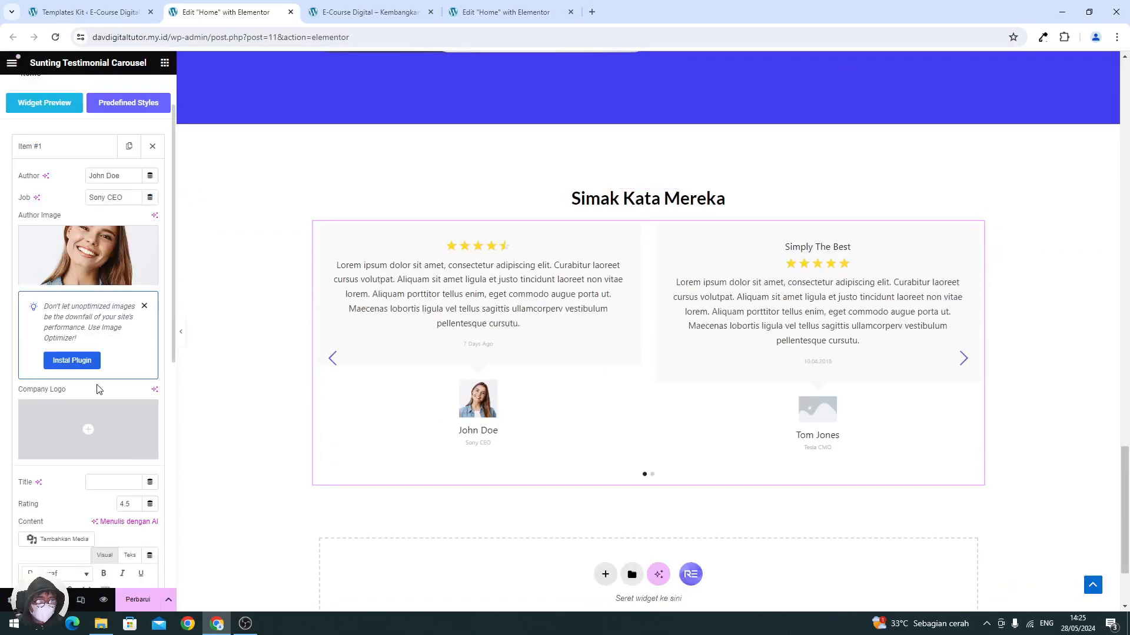
scroll(83, 386, down, 5)
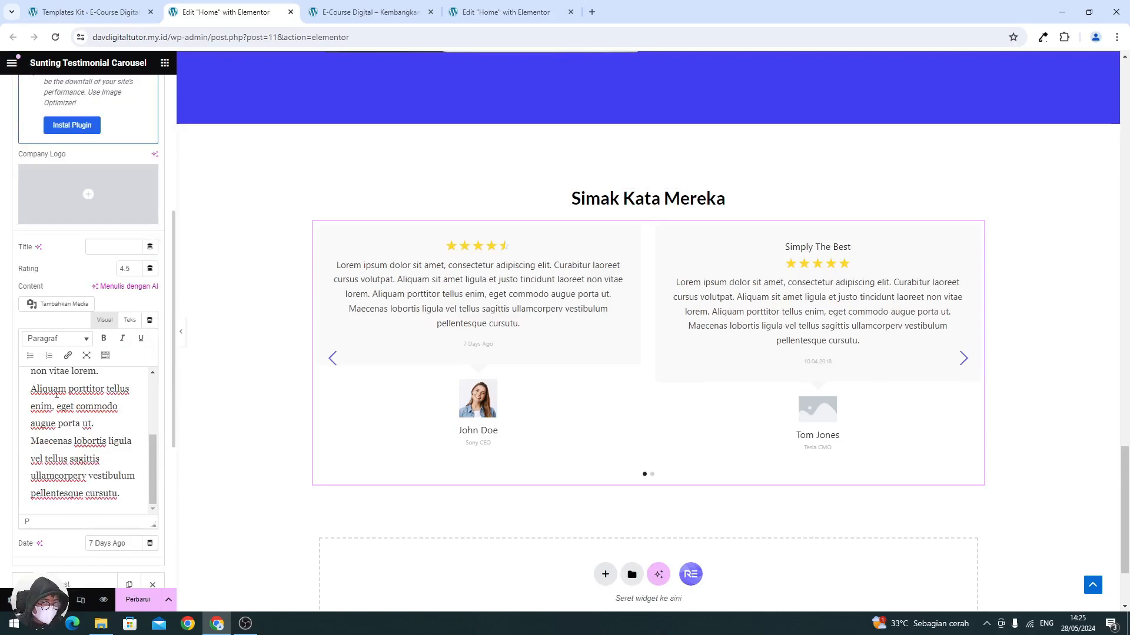
drag(127, 544, 53, 547)
key(BackSpace)
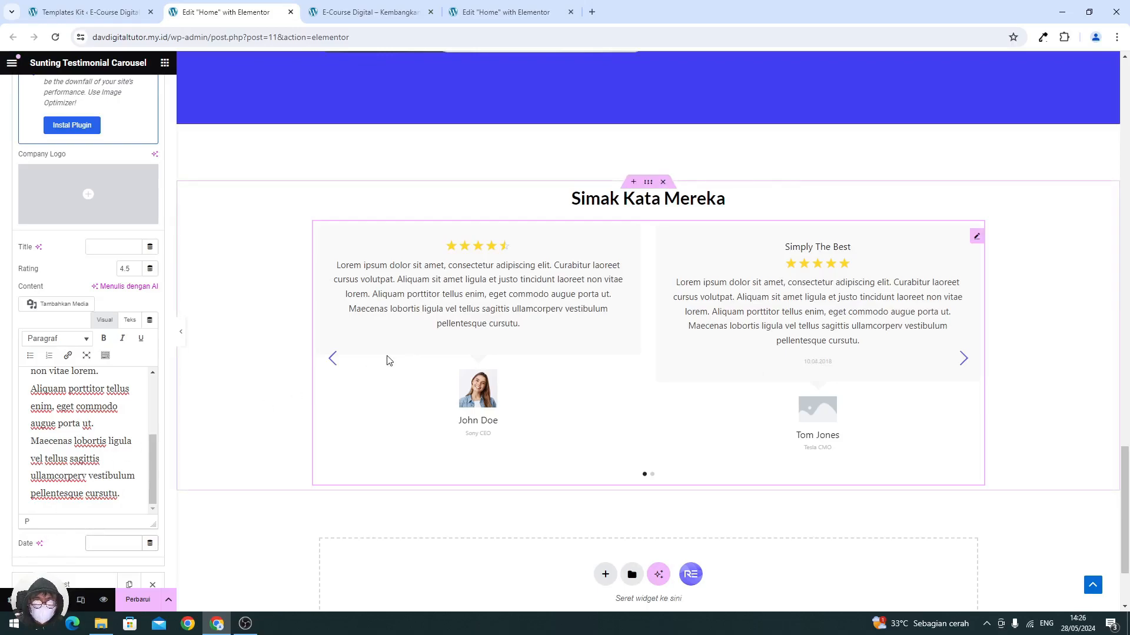
- Choose Two columns in the testimonial carousel's settings and compare its remaining settings with the reference page
scroll(6, 403, down, 5)
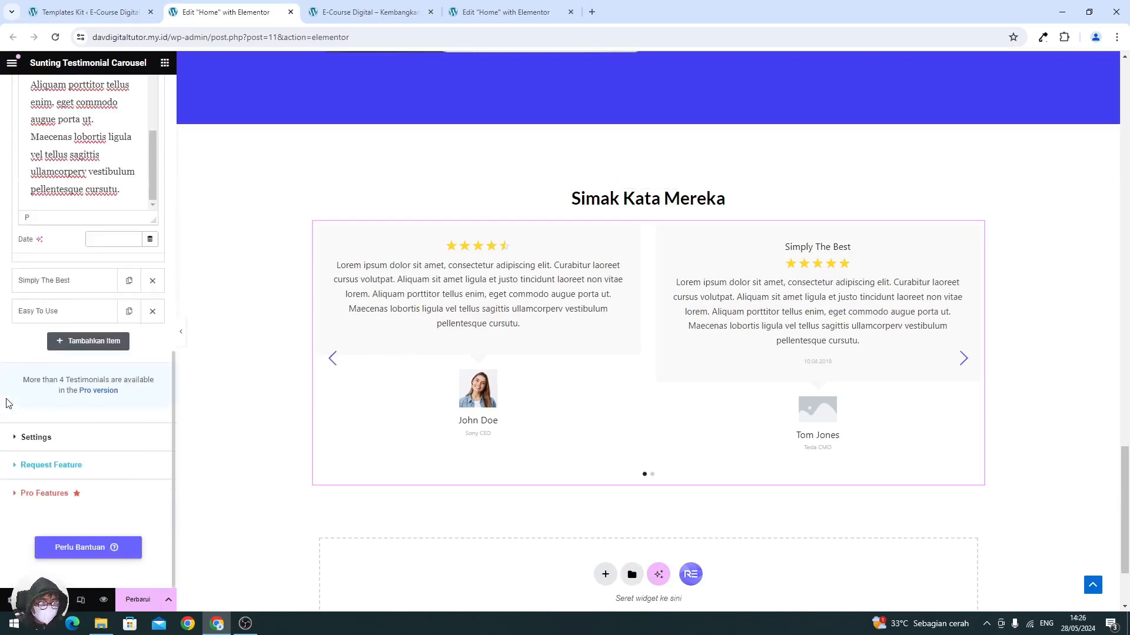
click(36, 438)
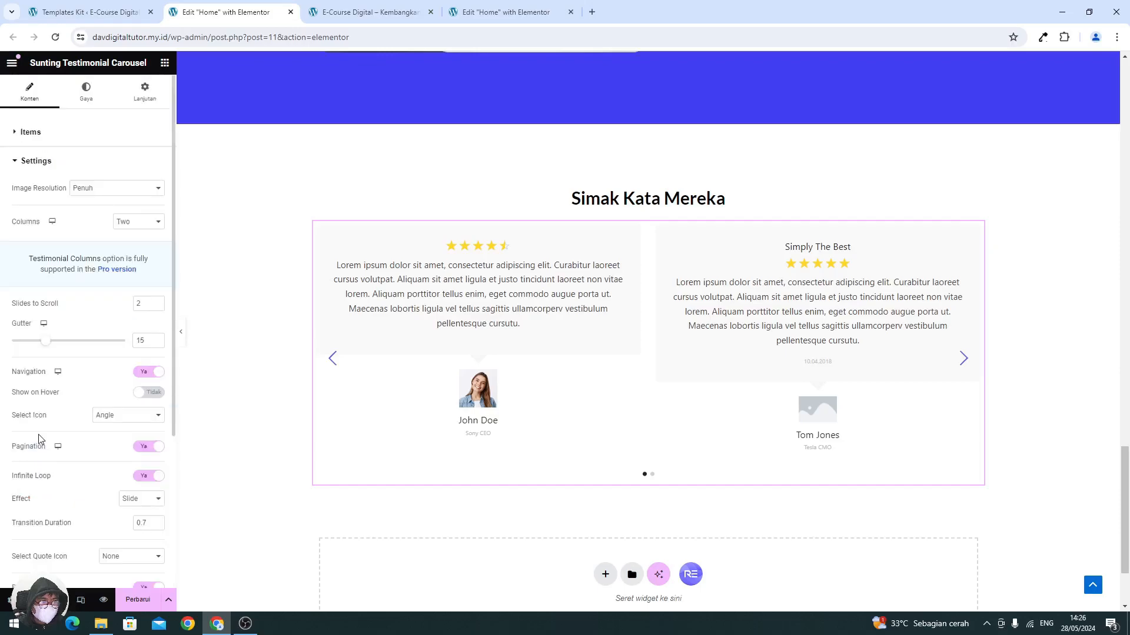
click(135, 224)
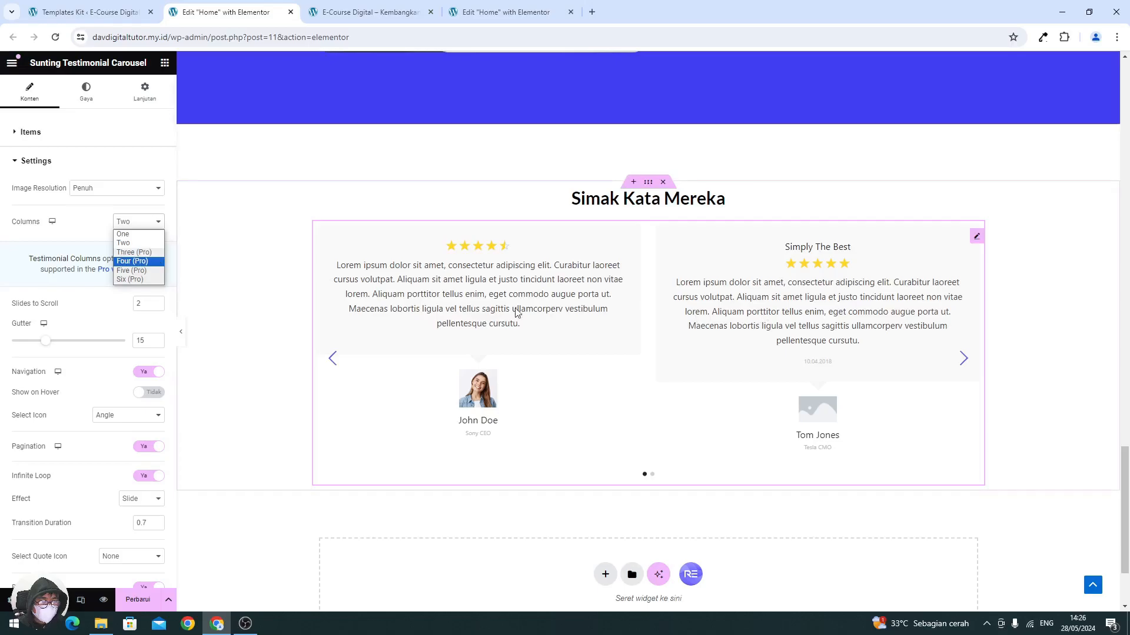
click(127, 244)
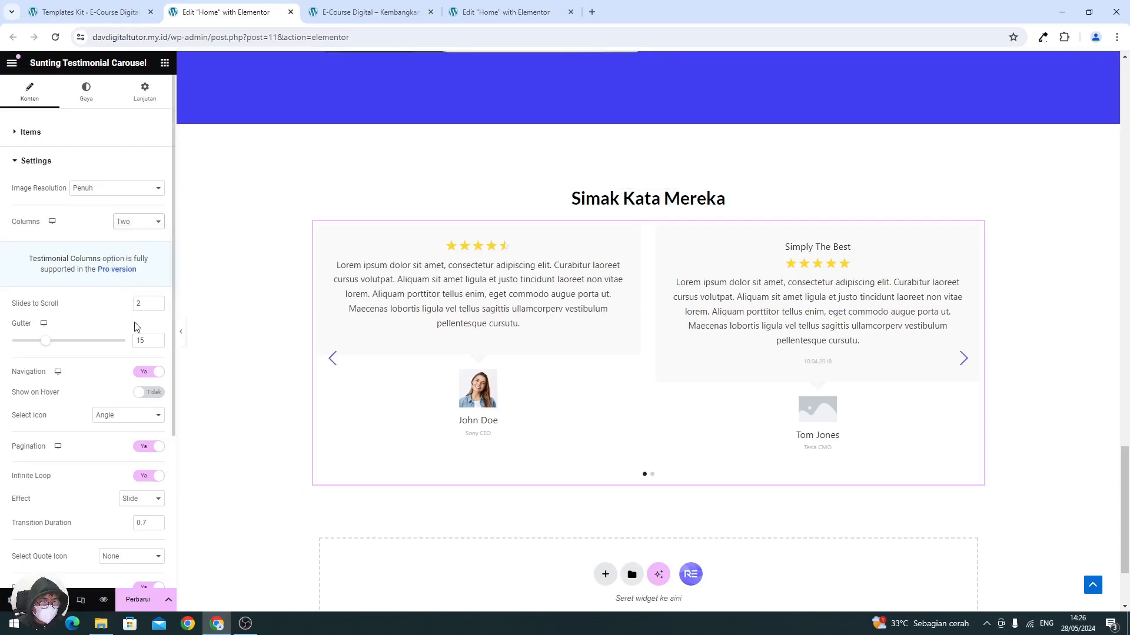
scroll(134, 327, down, 3)
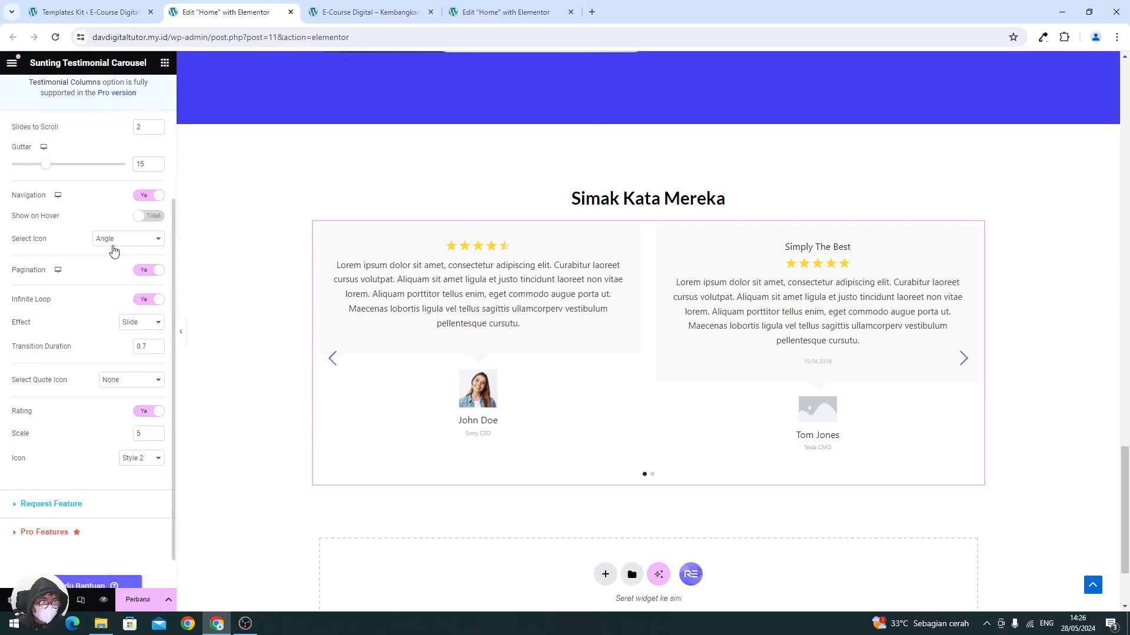
click(462, 22)
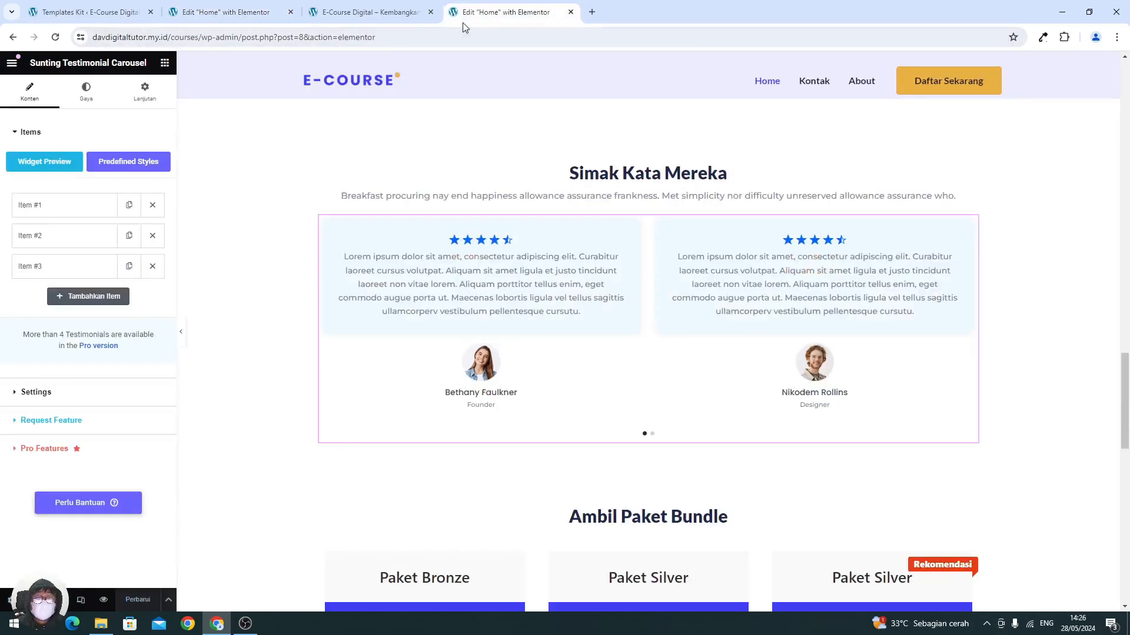
click(234, 12)
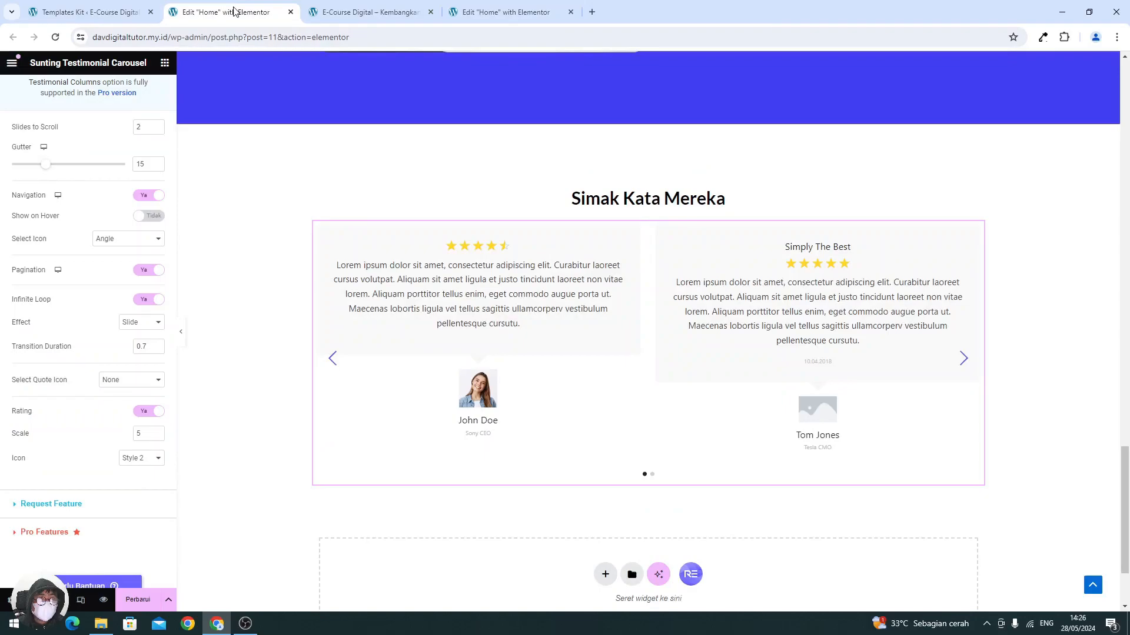
click(119, 240)
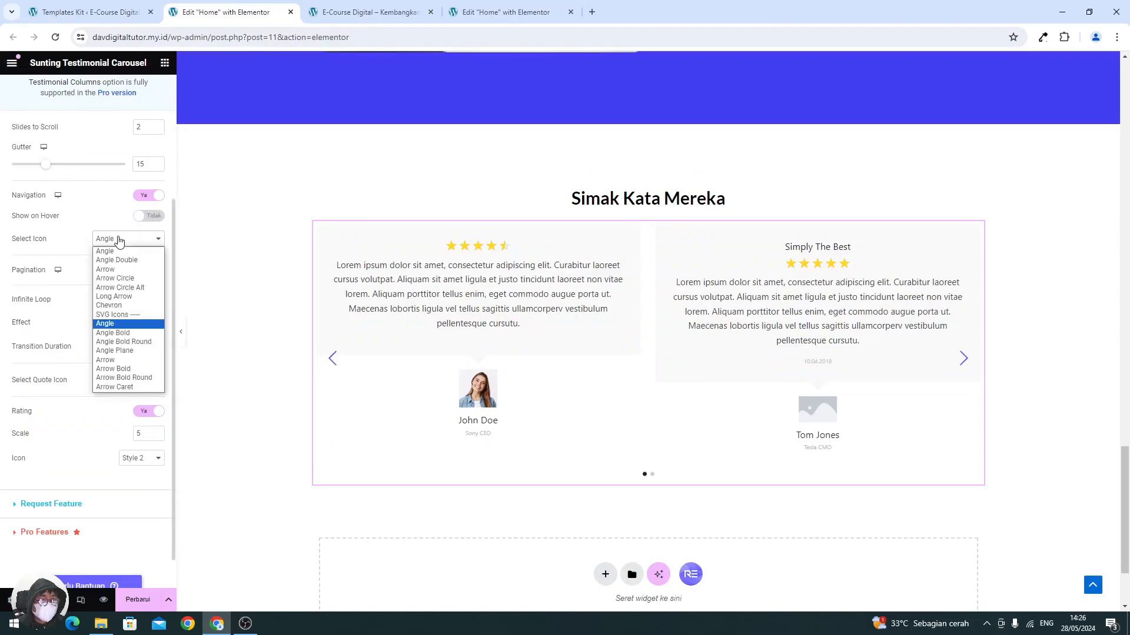
click(119, 241)
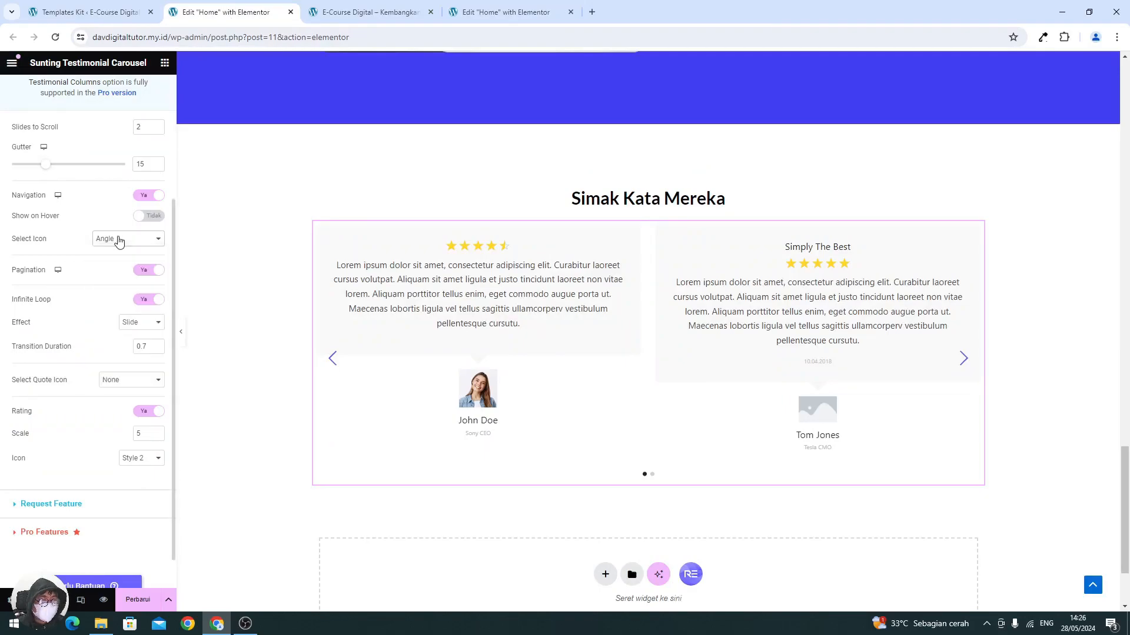
click(131, 322)
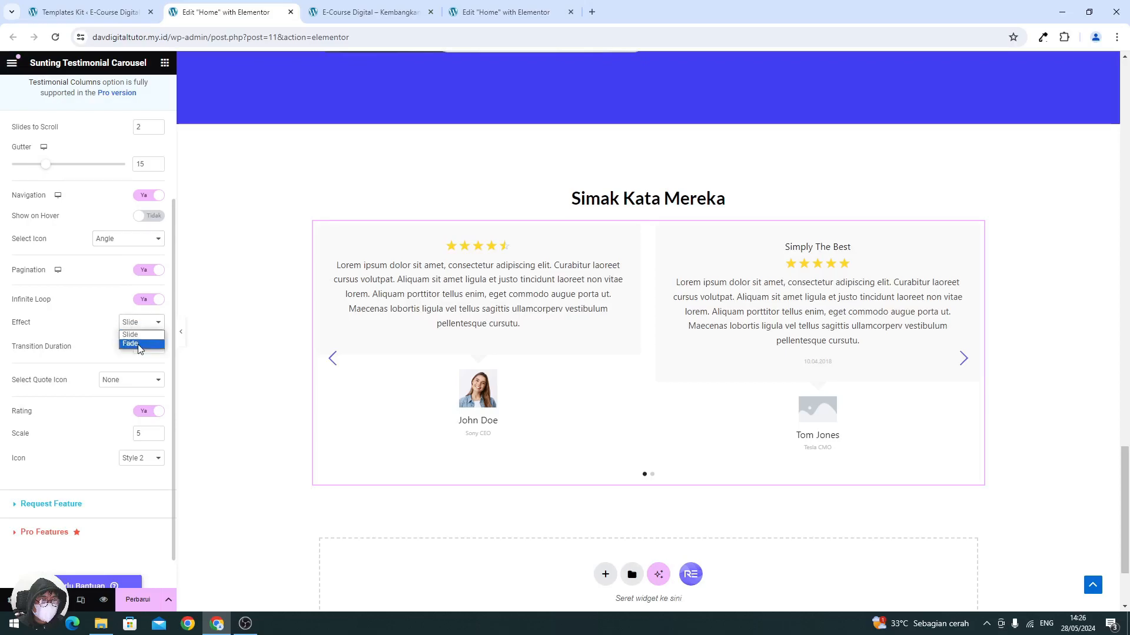
scroll(131, 410, up, 3)
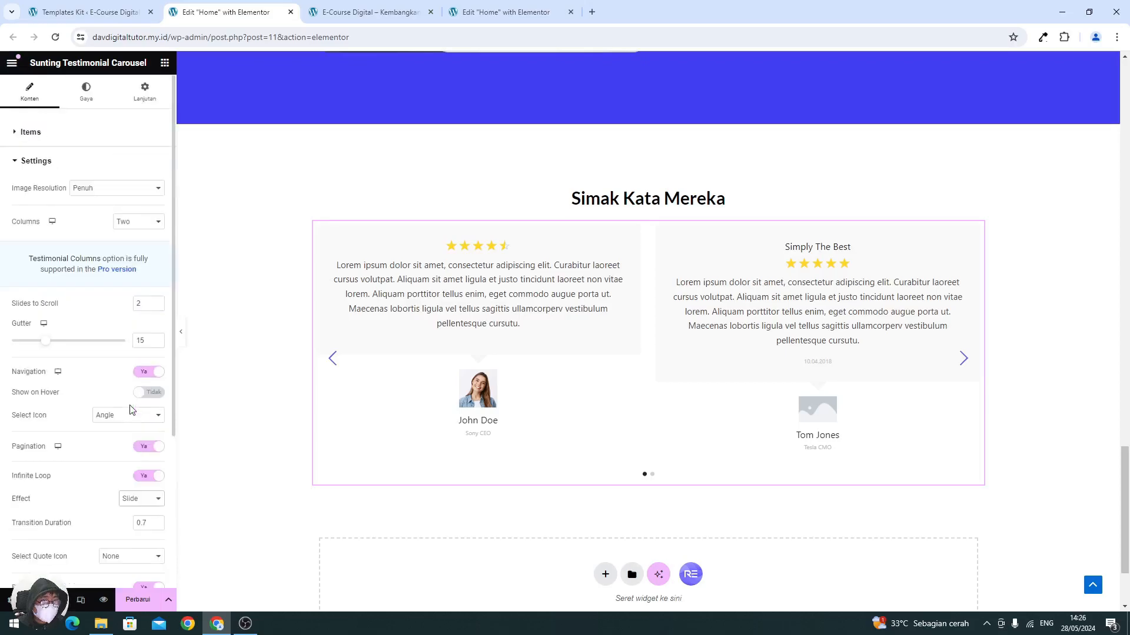
- Delete the "Simply The Best" and "Easy To Use" testimonials and duplicate the first testimonial item twice
click(64, 126)
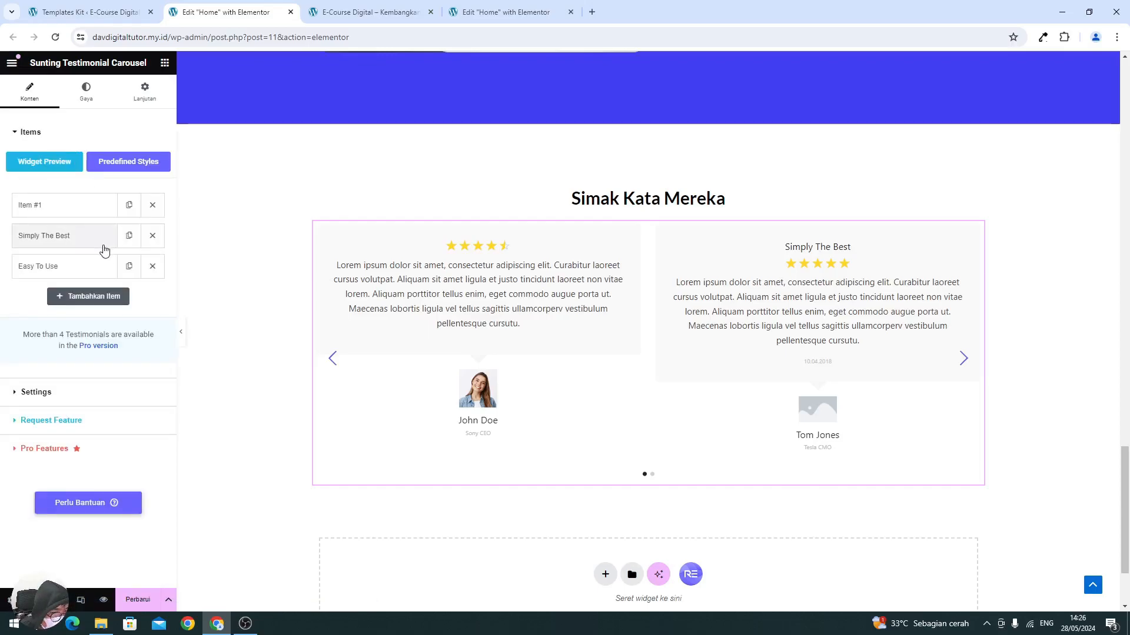
click(152, 266)
click(153, 243)
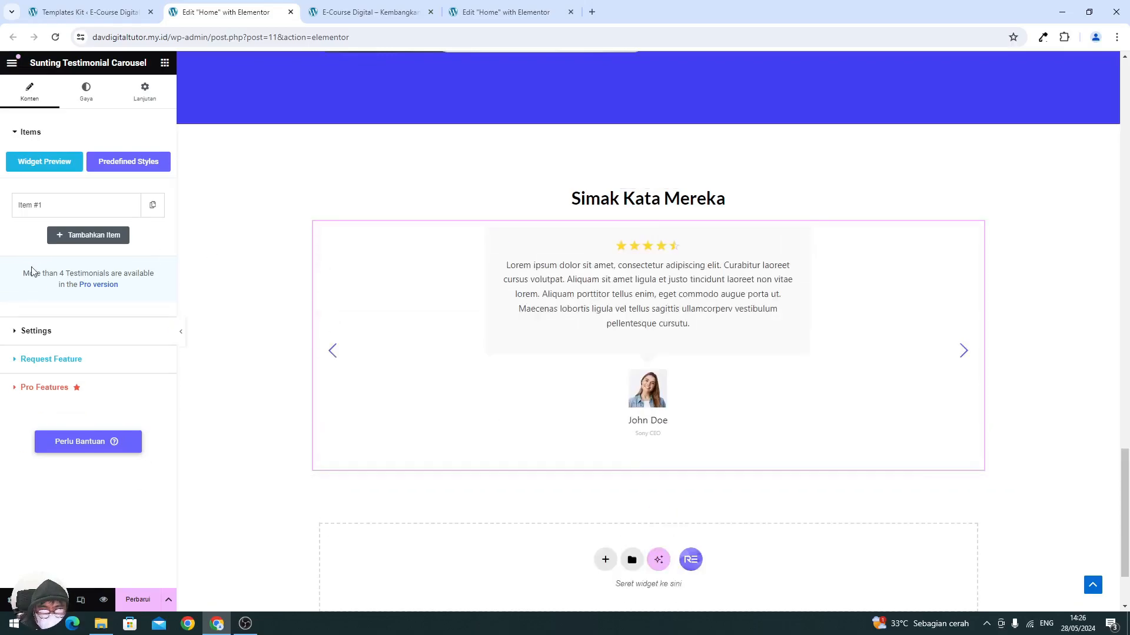
click(151, 212)
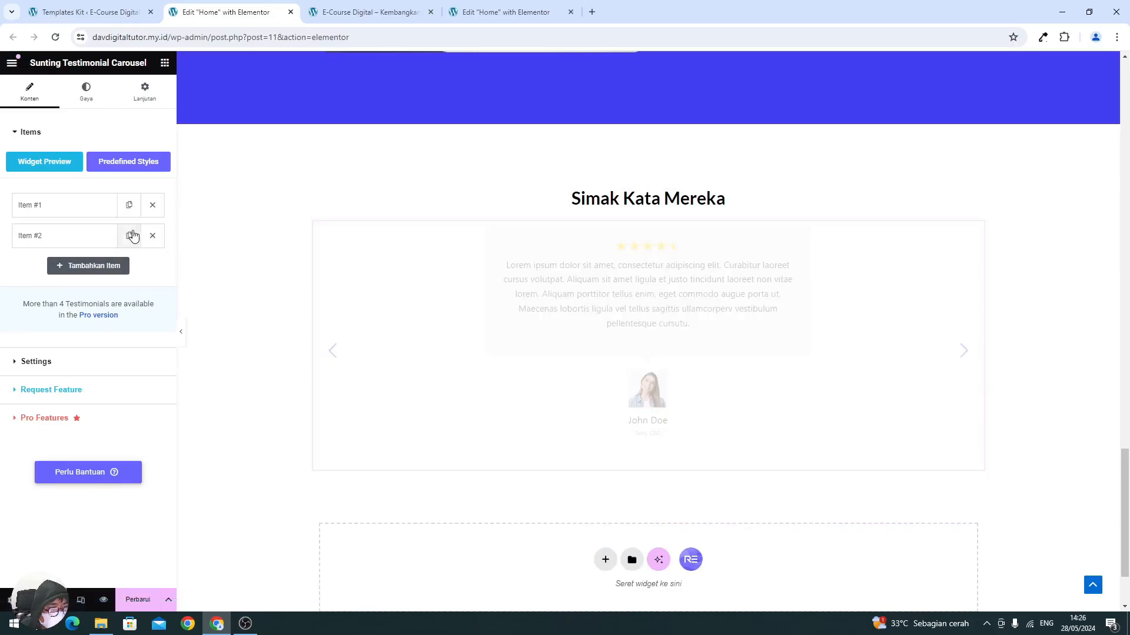
click(132, 235)
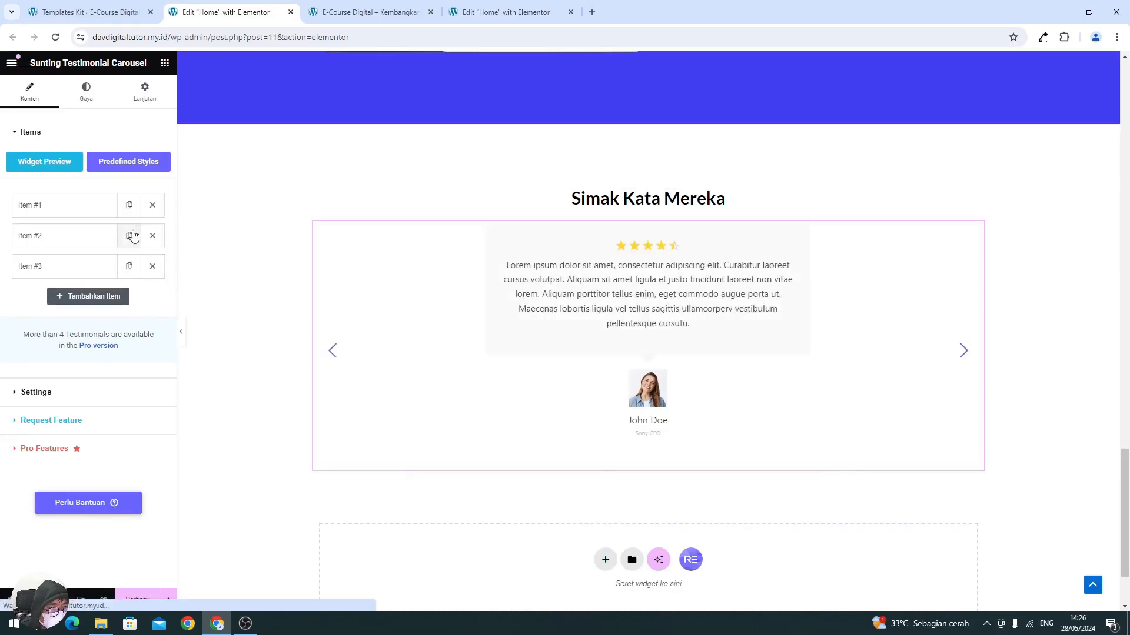
- Replace the second testimonial's author image with Team-2.jpg from the media library
click(54, 241)
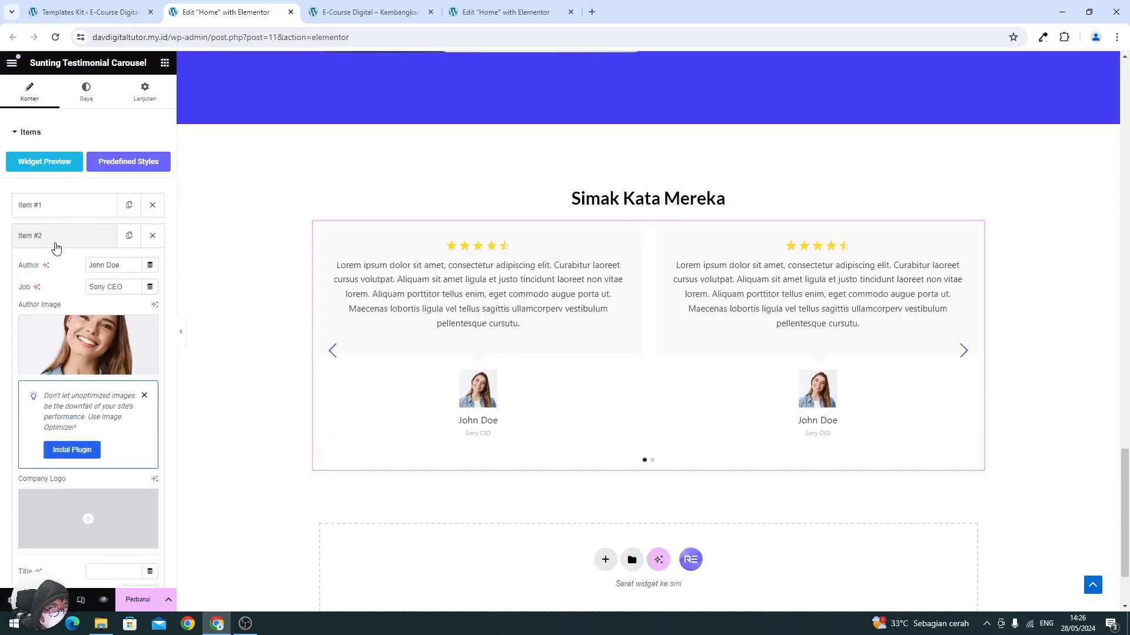
click(78, 334)
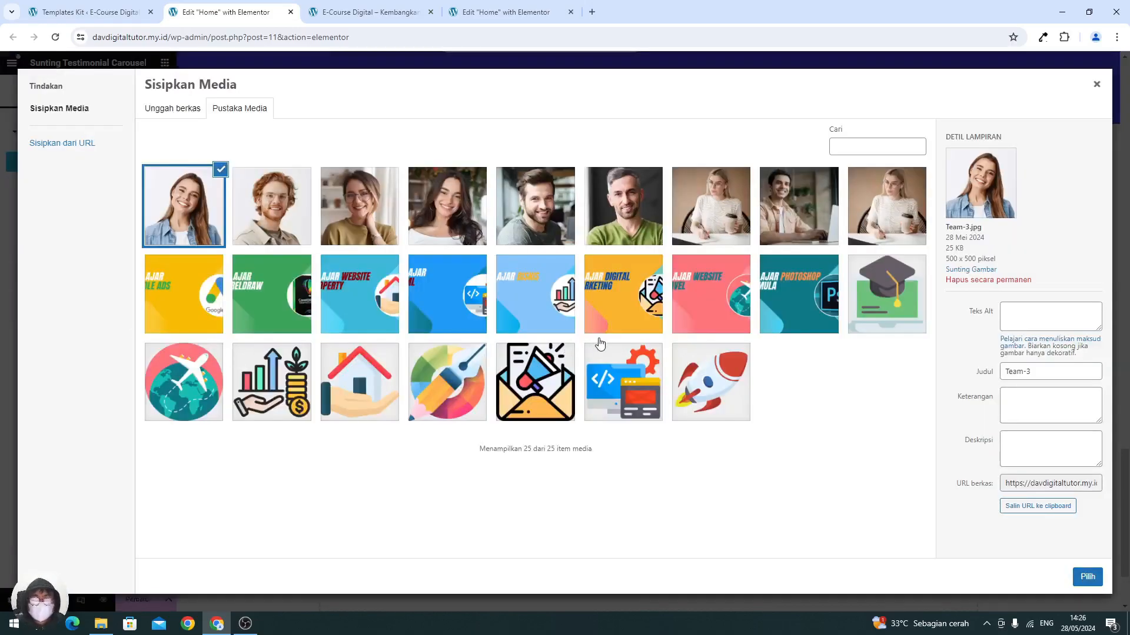
click(293, 232)
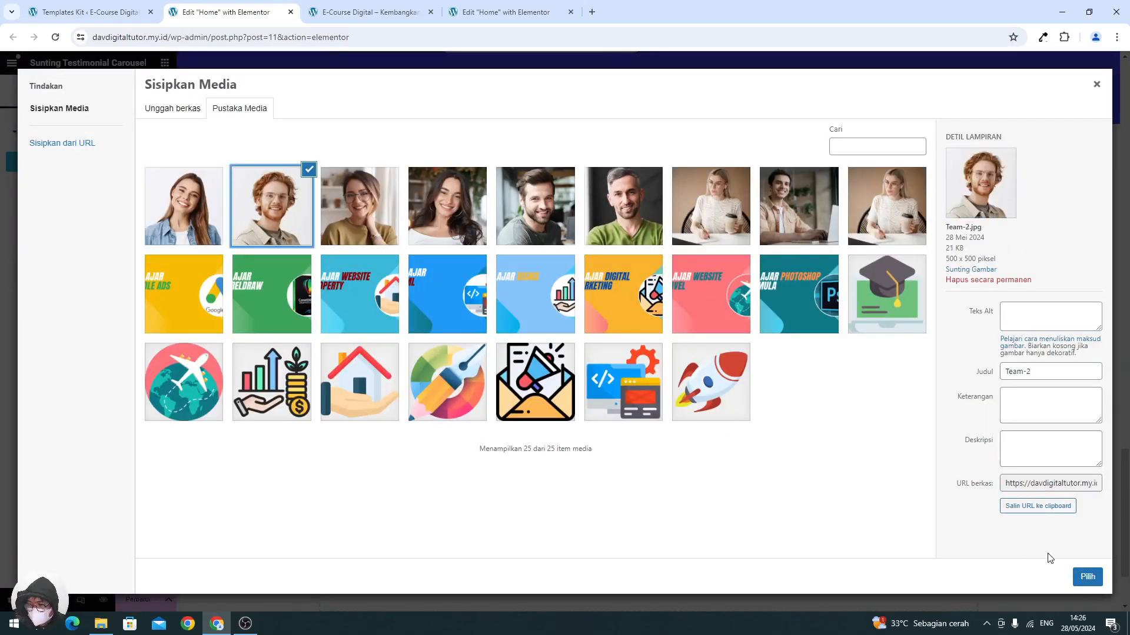
click(1087, 576)
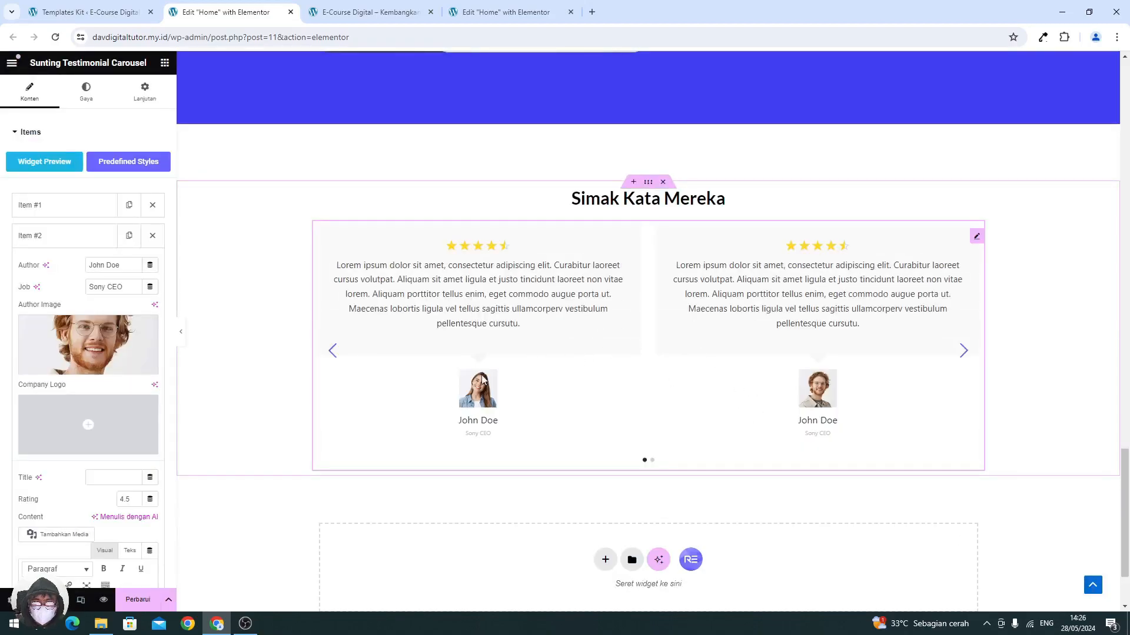
click(50, 238)
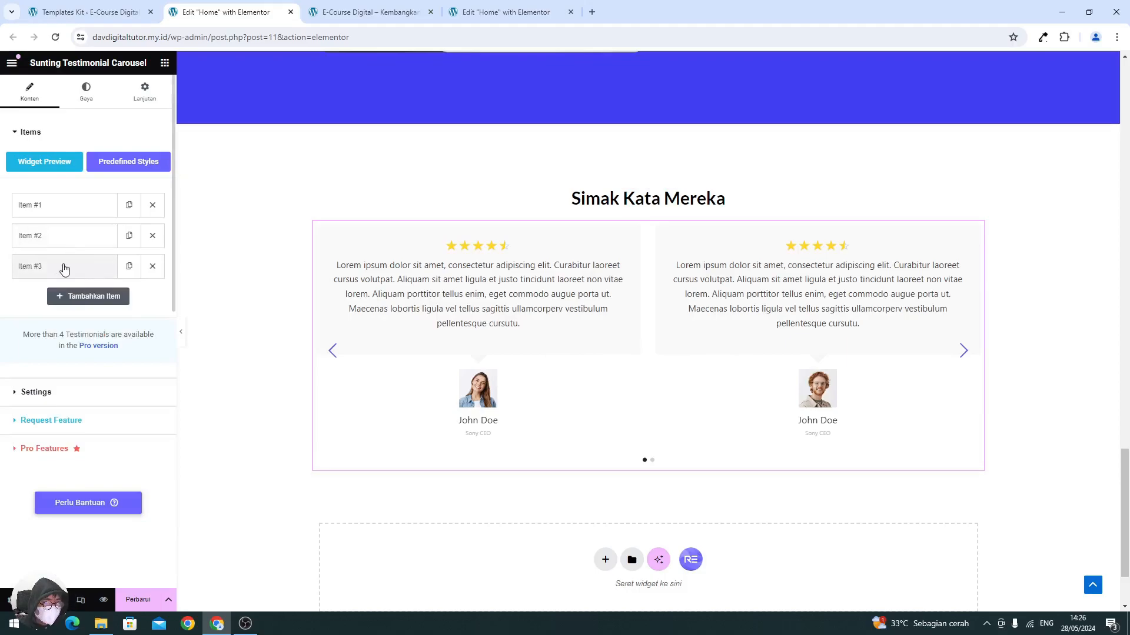
- Replace the third testimonial's author image with Teacher-2.jpg from the media library
click(71, 268)
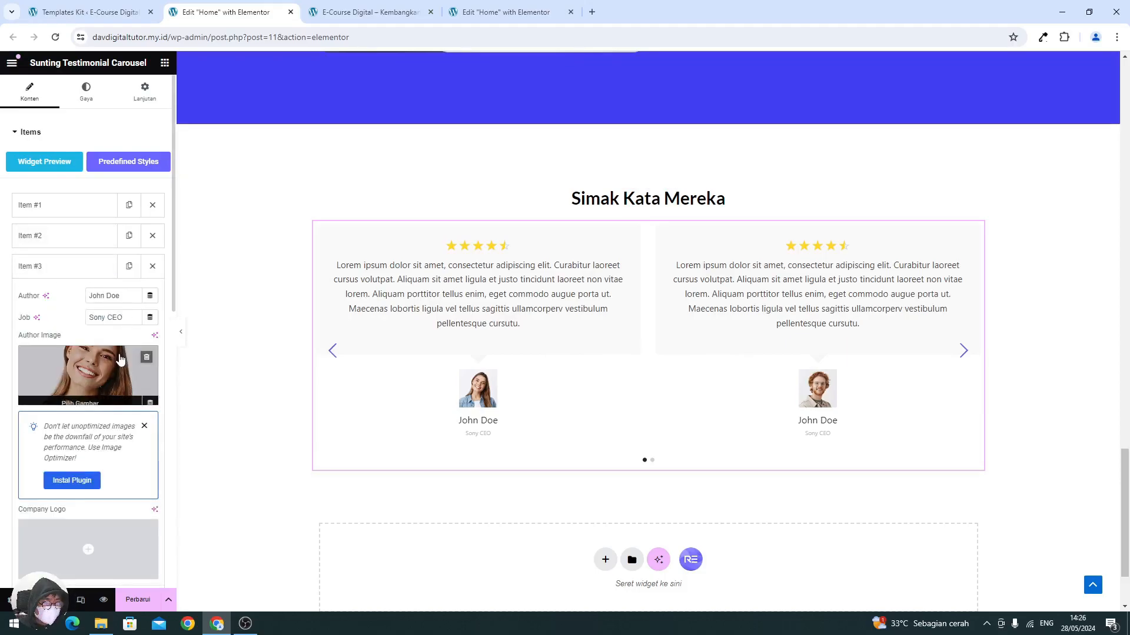
click(120, 360)
click(632, 236)
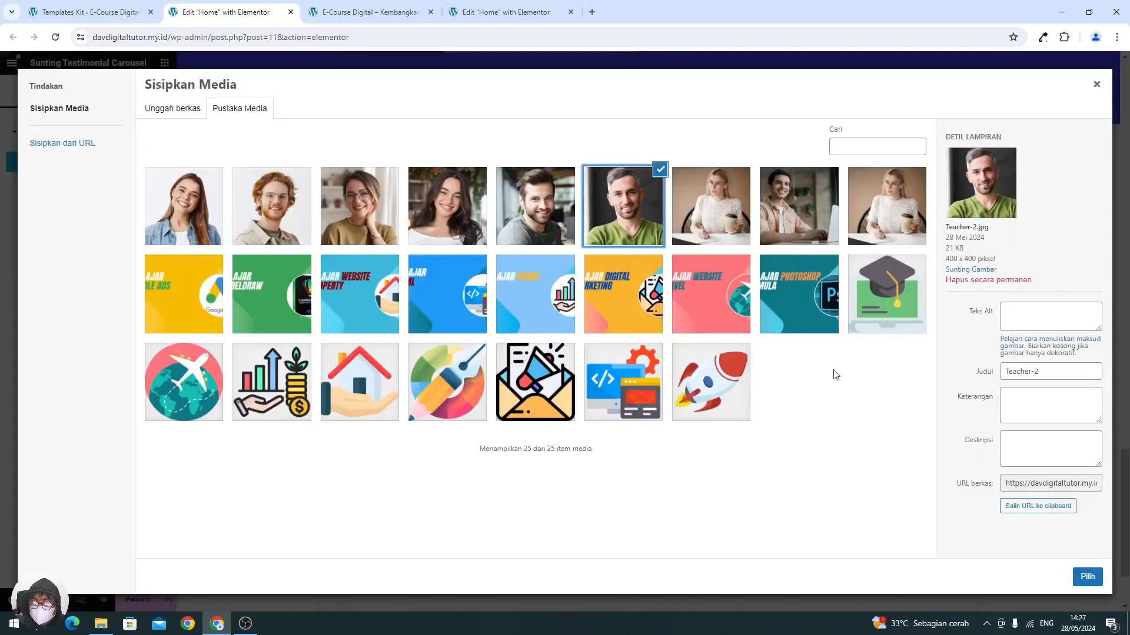
click(1085, 579)
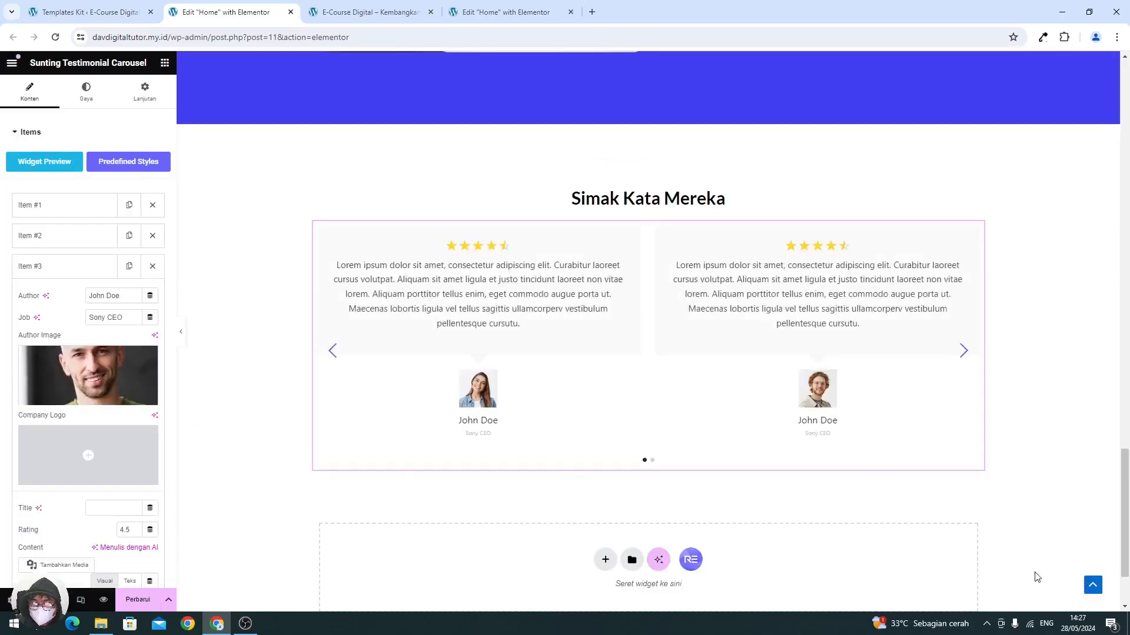
scroll(7, 487, down, 4)
scroll(7, 487, up, 3)
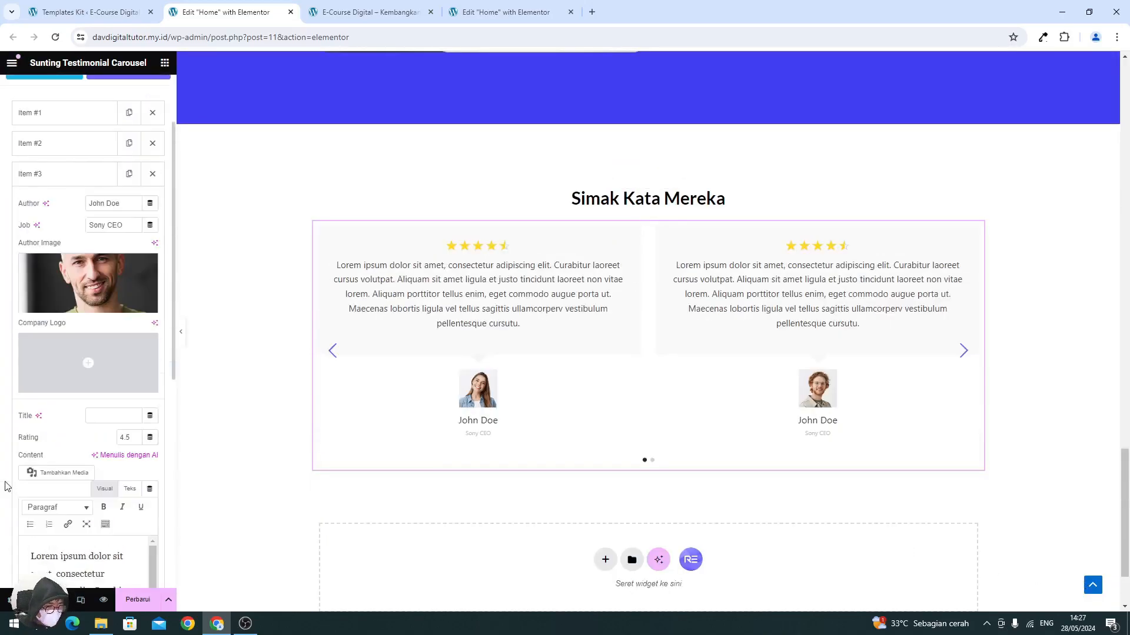
scroll(9, 400, up, 2)
click(42, 268)
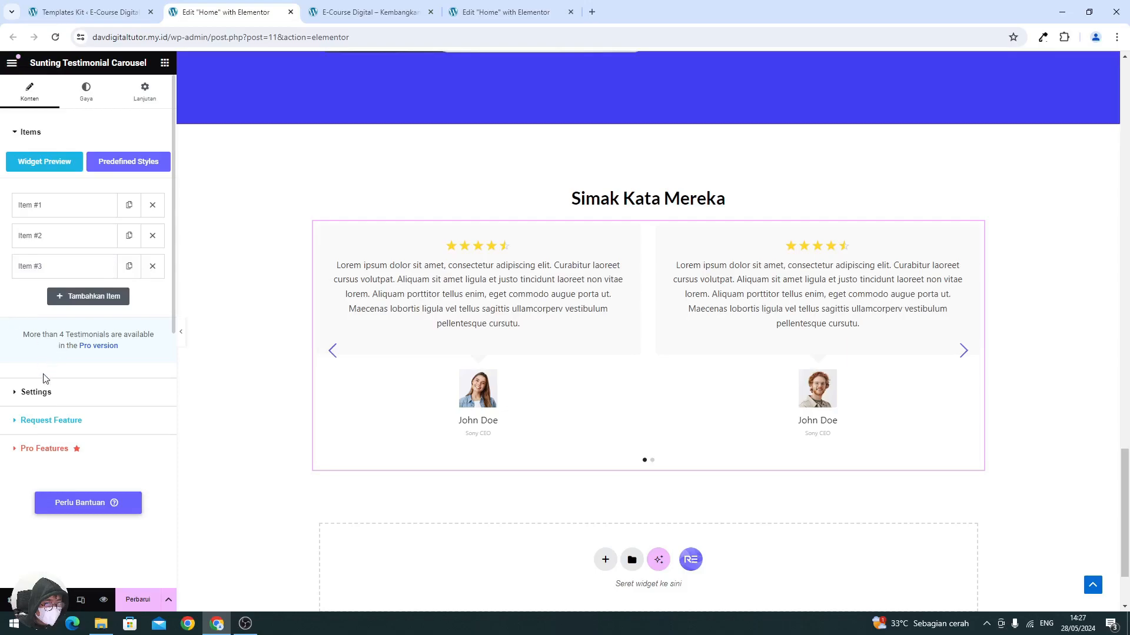
- Turn off the navigation arrows in the testimonial carousel's settings
click(51, 391)
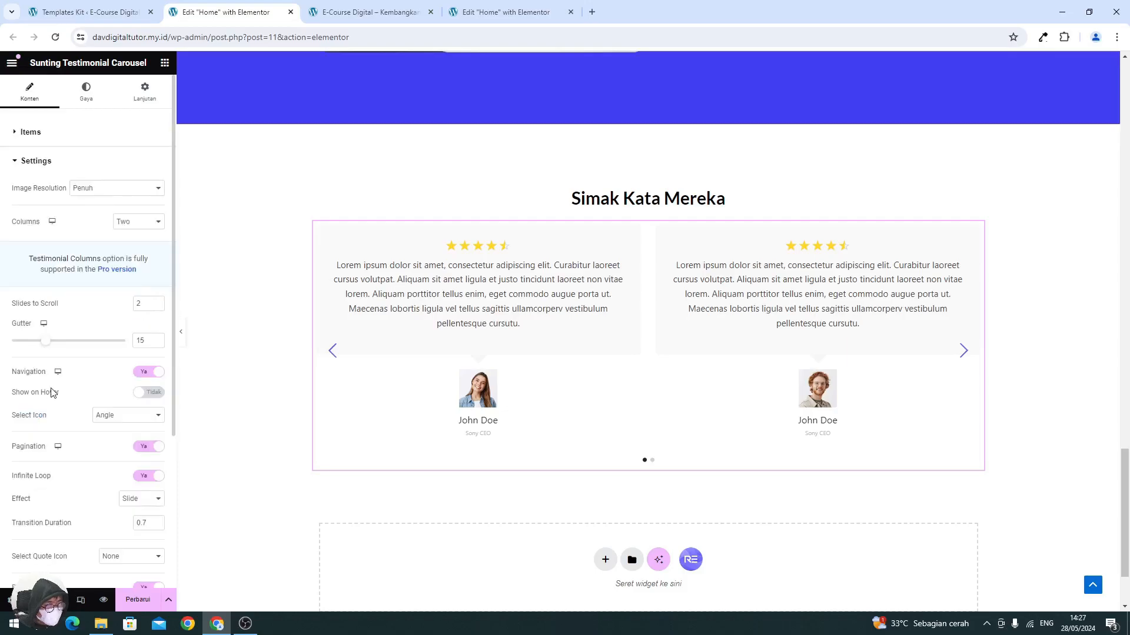
scroll(52, 392, down, 1)
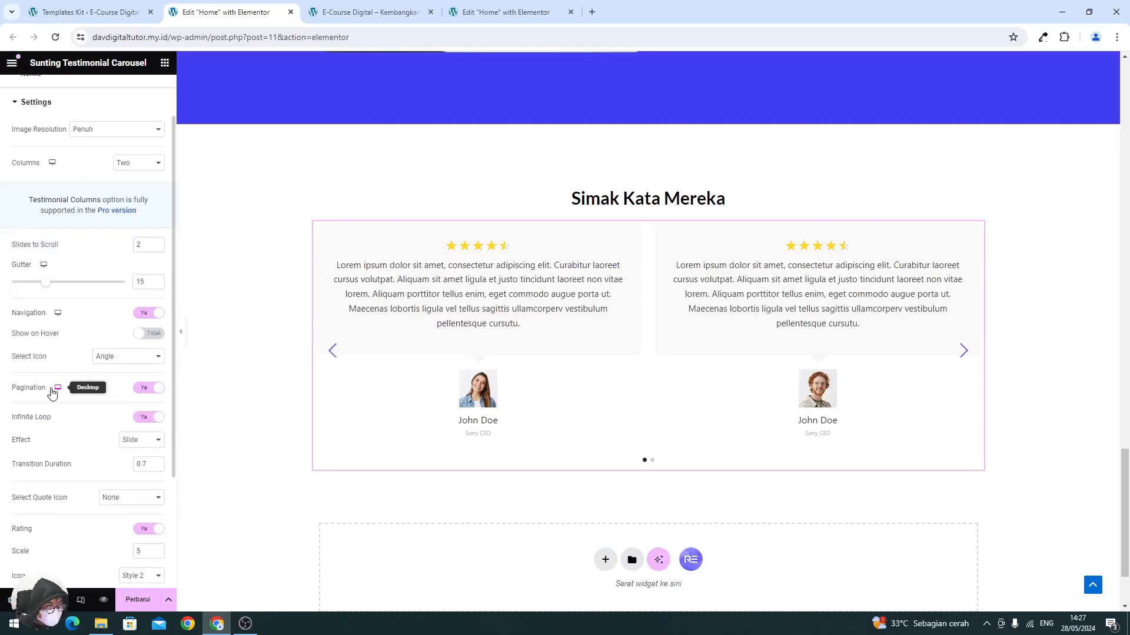
click(138, 316)
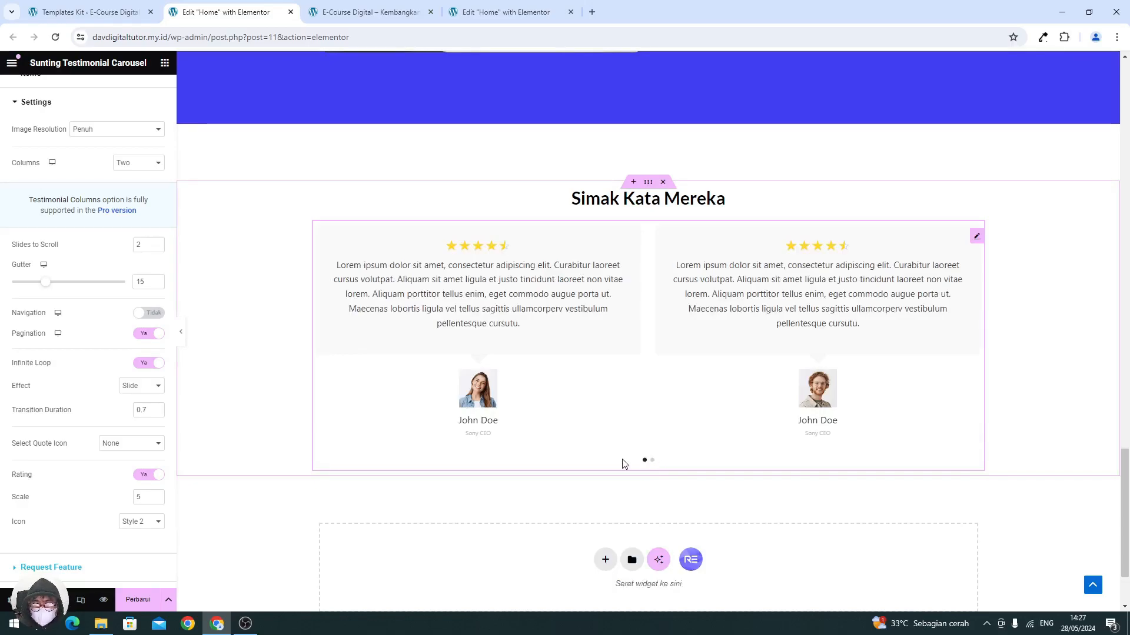
scroll(33, 238, up, 1)
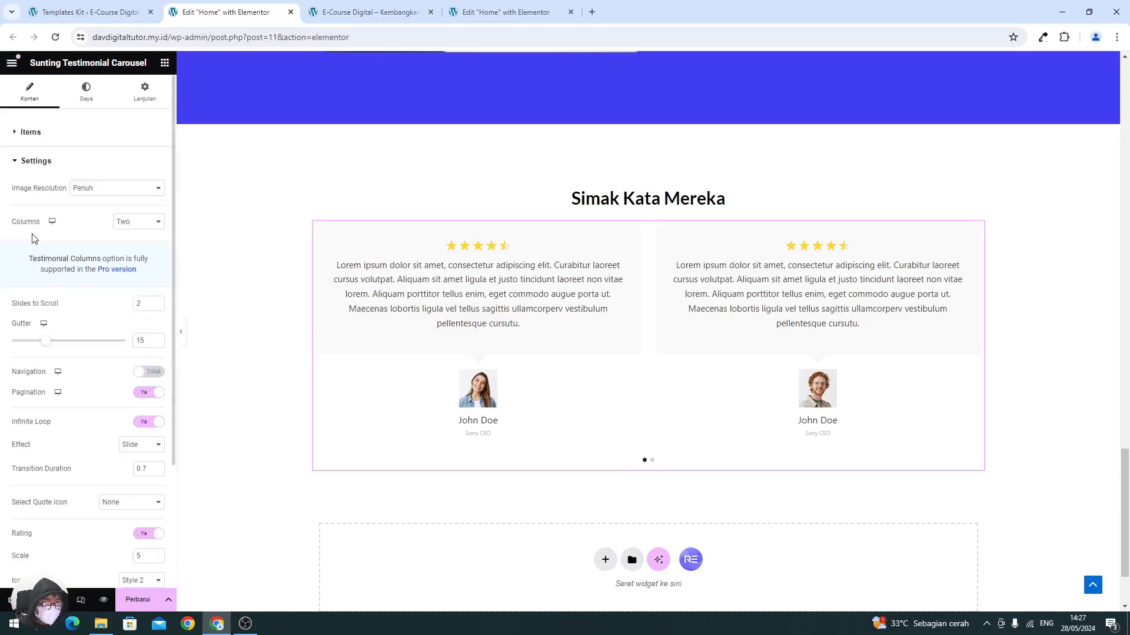
- Copy the content background color code from the reference page's testimonial carousel styling
click(80, 106)
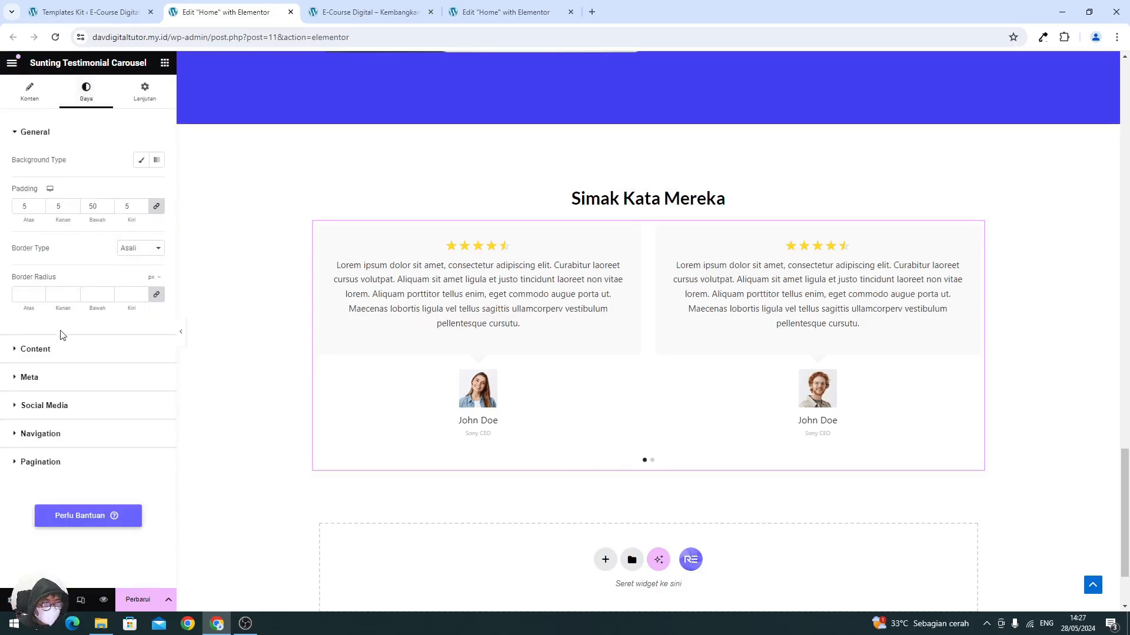
click(65, 349)
scroll(129, 394, down, 2)
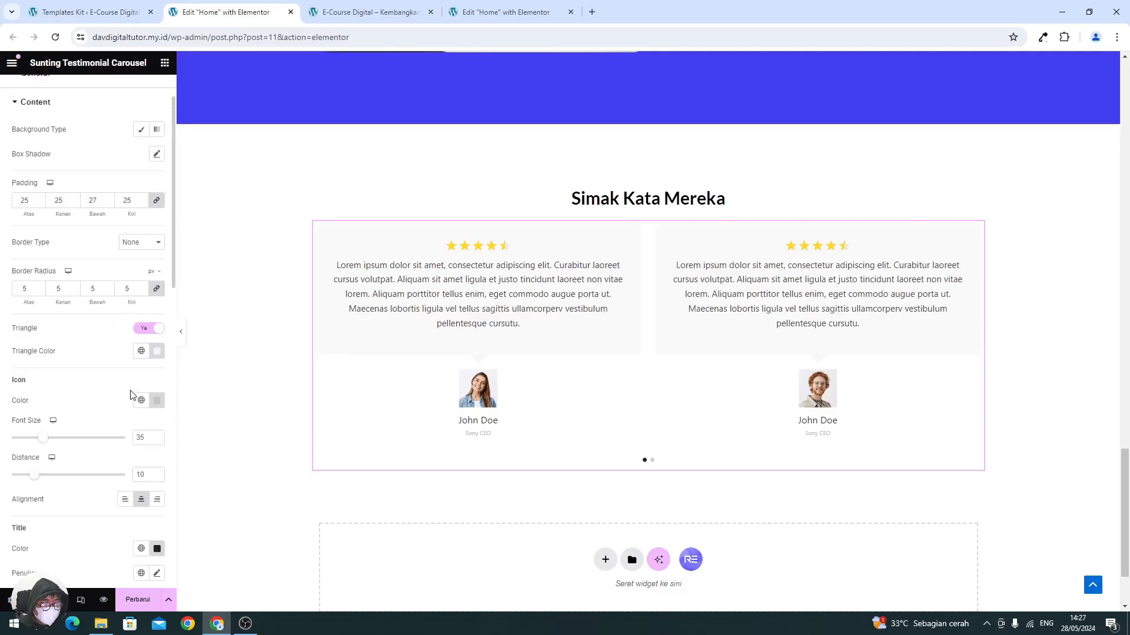
click(498, 6)
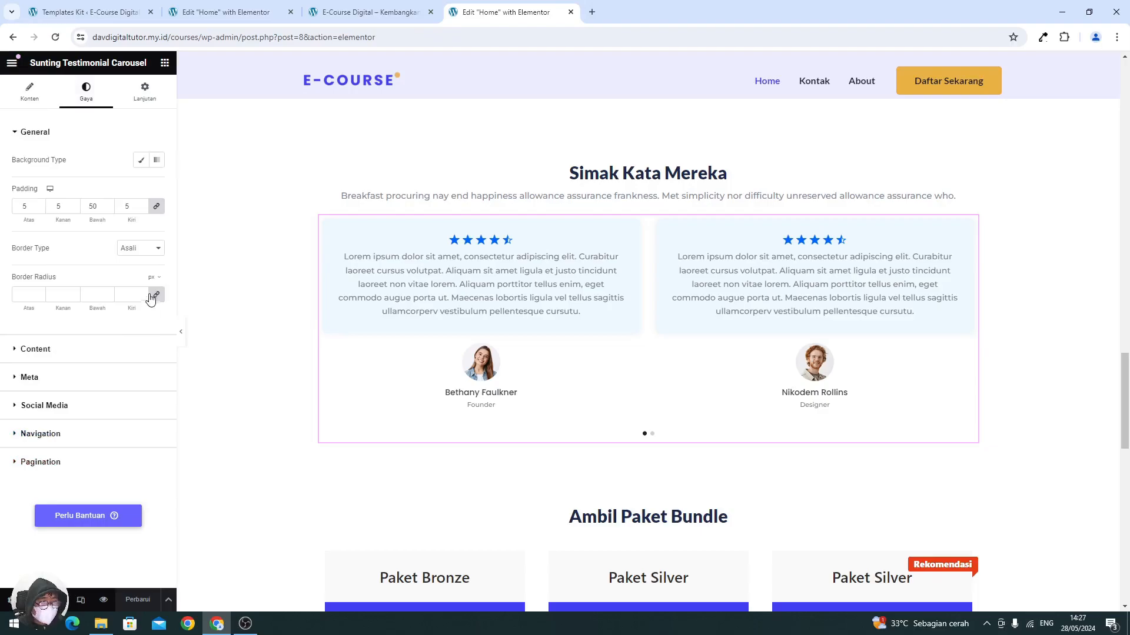
click(113, 358)
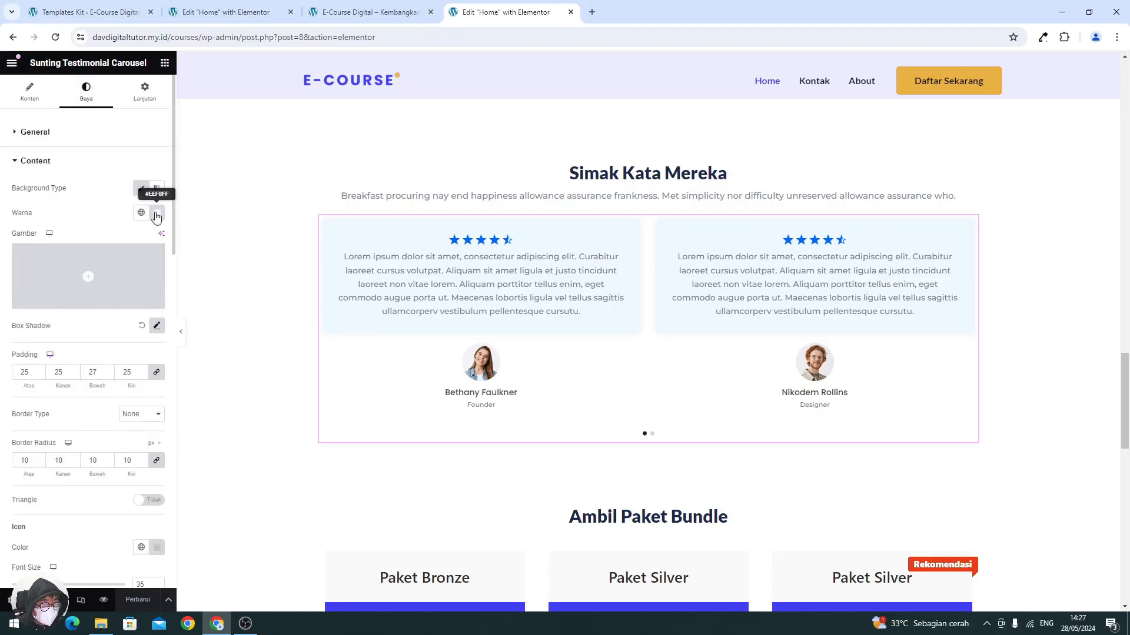
click(158, 214)
key(ctrl+c)
- Give the testimonial content boxes on the page being built a classic background with the copied color #EEF8FF
click(224, 12)
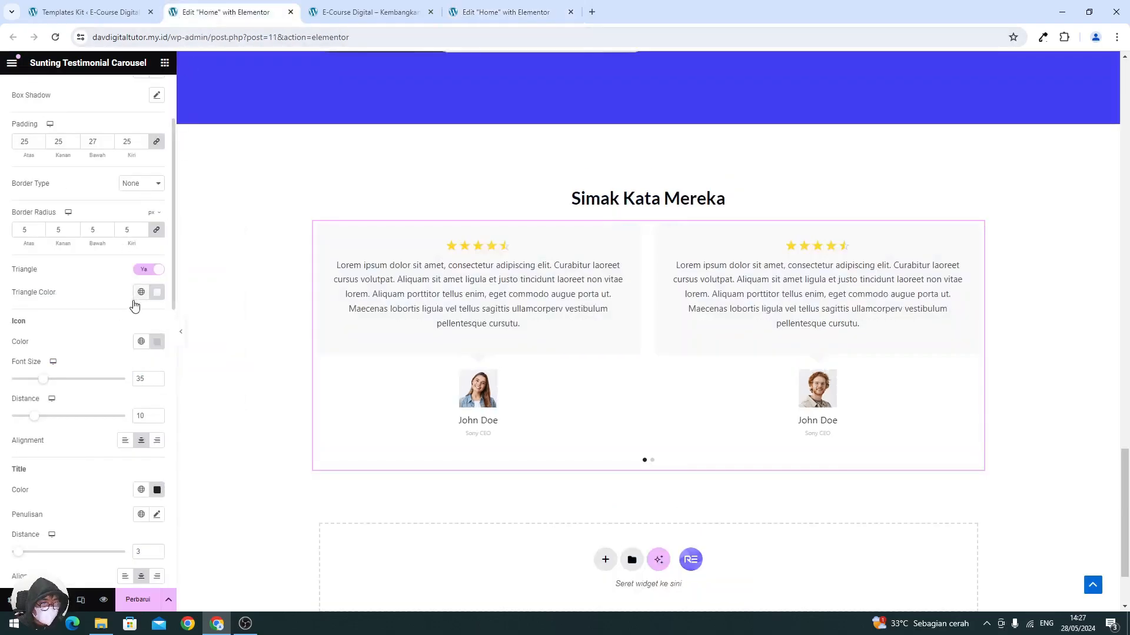
scroll(107, 415, up, 2)
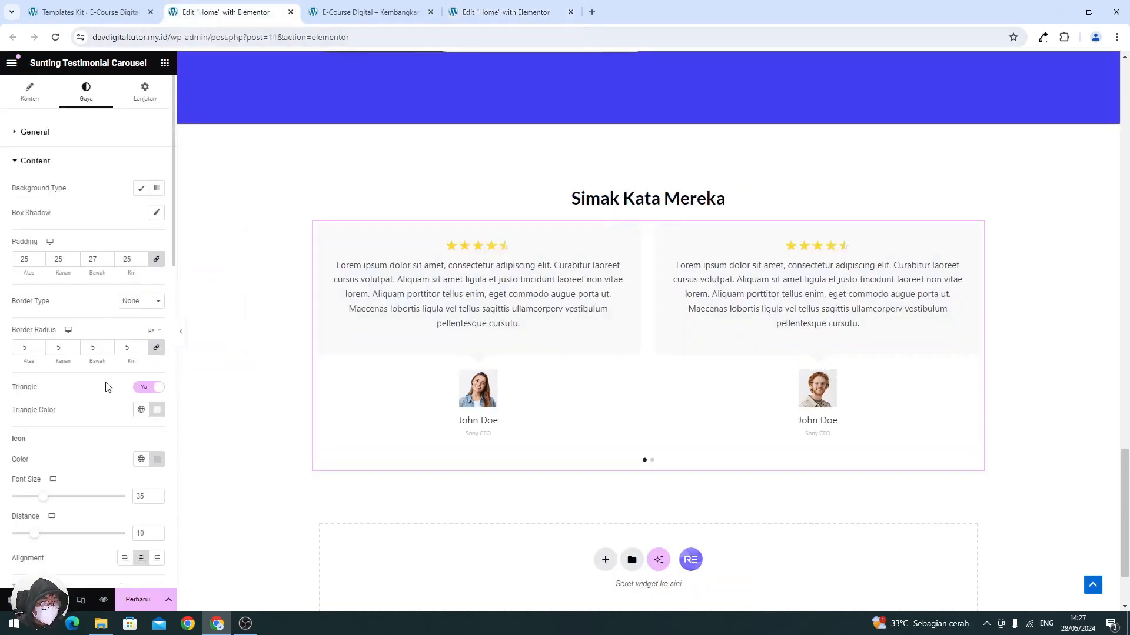
click(142, 189)
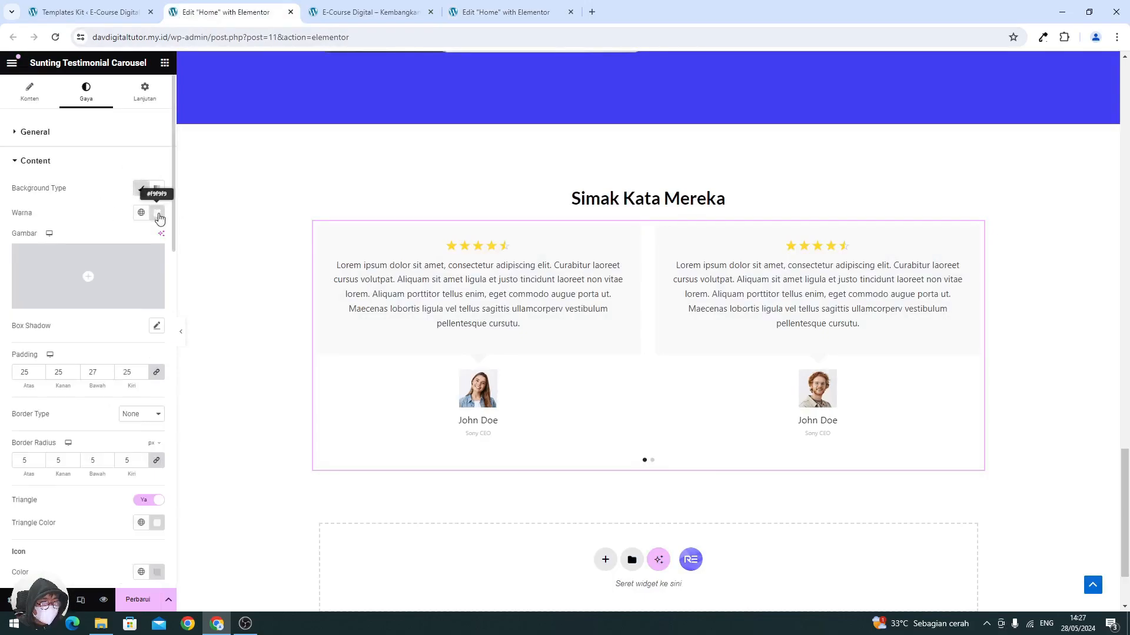
click(157, 213)
key(ctrl+v)
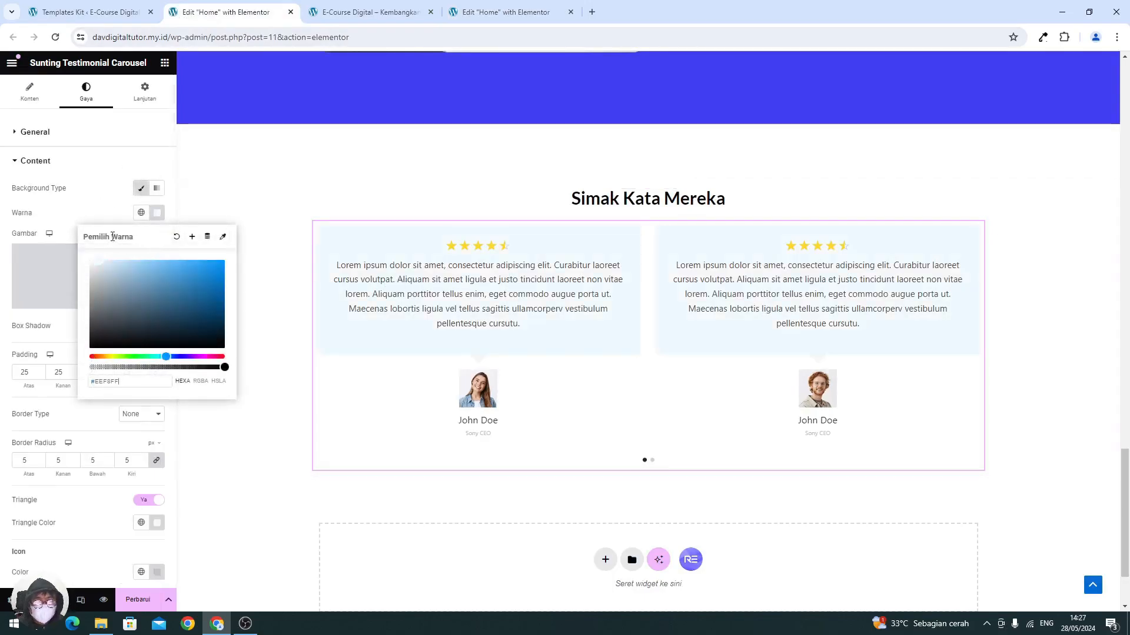
click(101, 210)
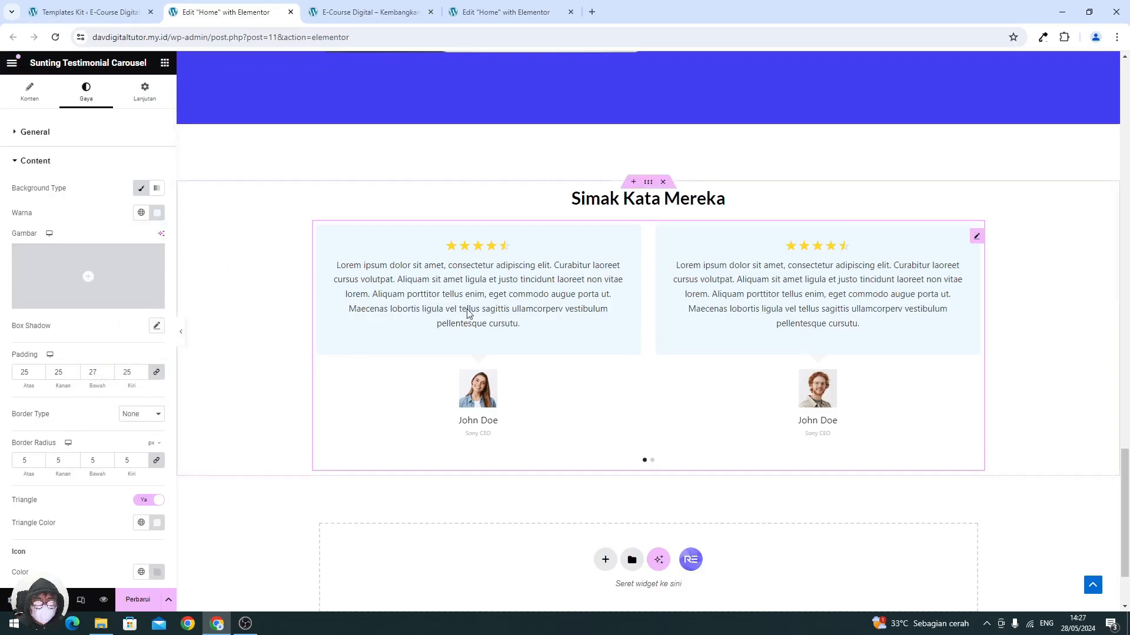
scroll(465, 312, down, 1)
scroll(122, 465, down, 1)
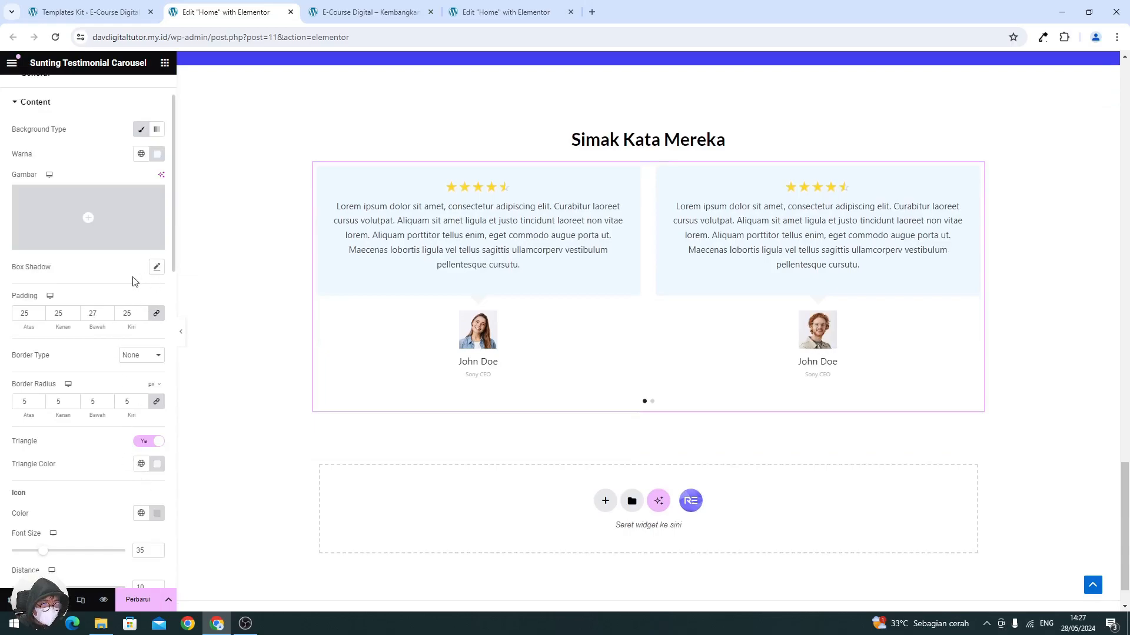
scroll(133, 282, down, 5)
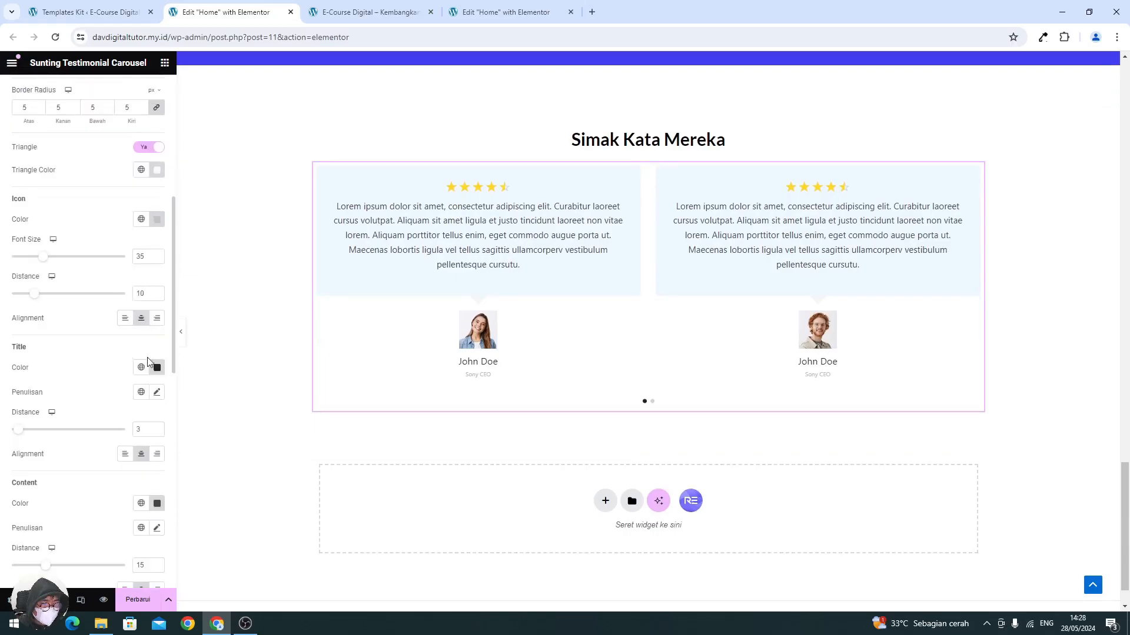
scroll(147, 361, up, 5)
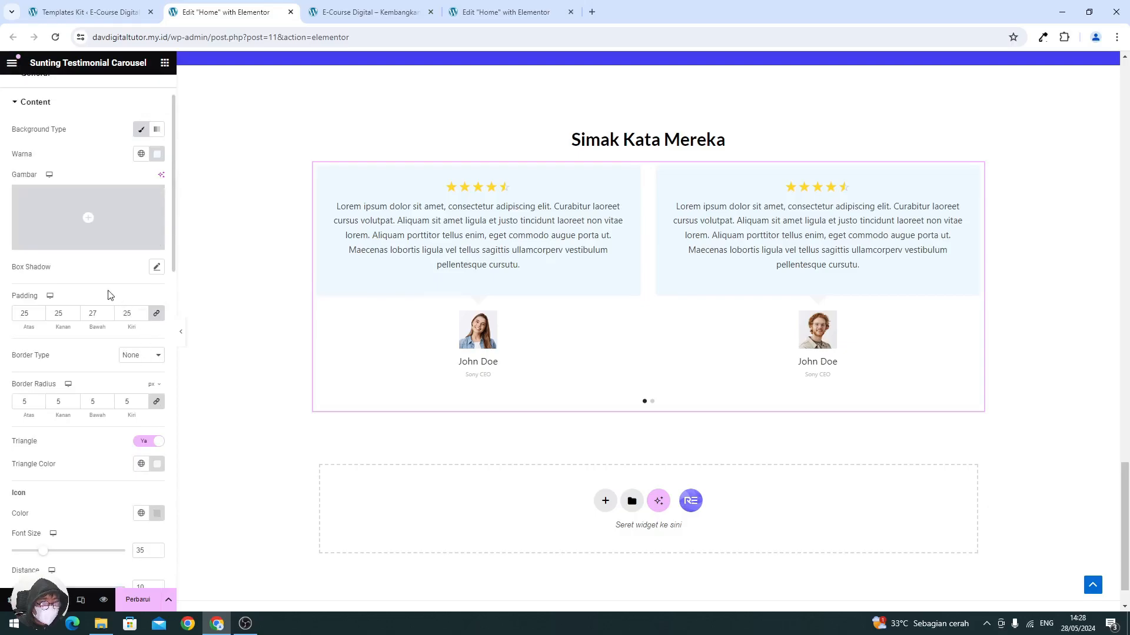
scroll(119, 336, down, 1)
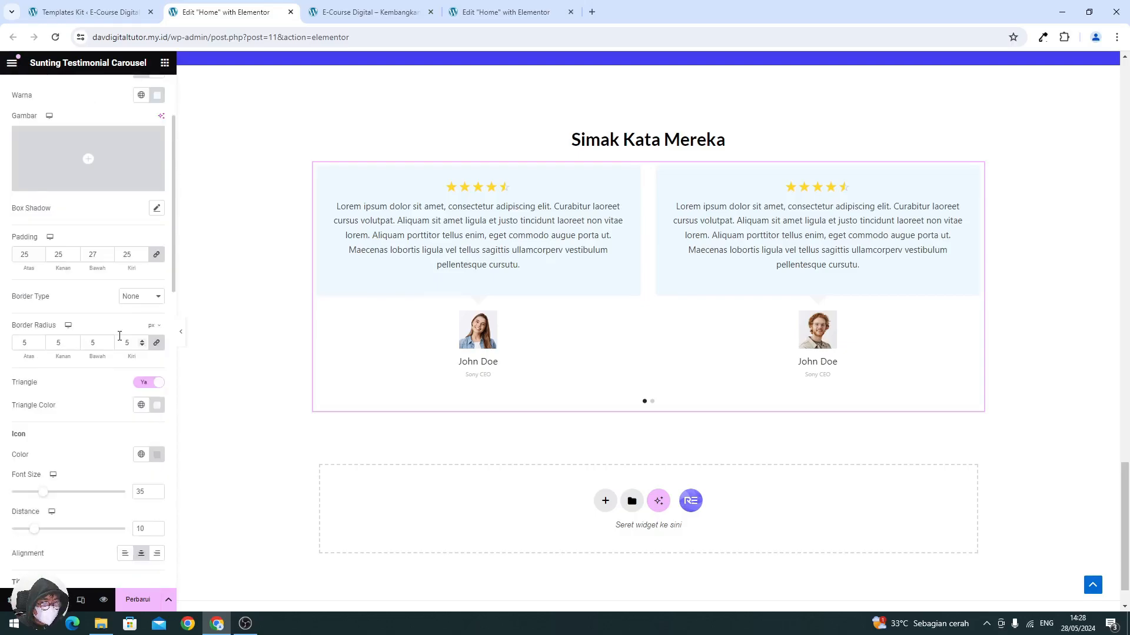
- Set the font family of the testimonial carousel's content text to Lato
scroll(120, 337, down, 2)
scroll(119, 340, down, 1)
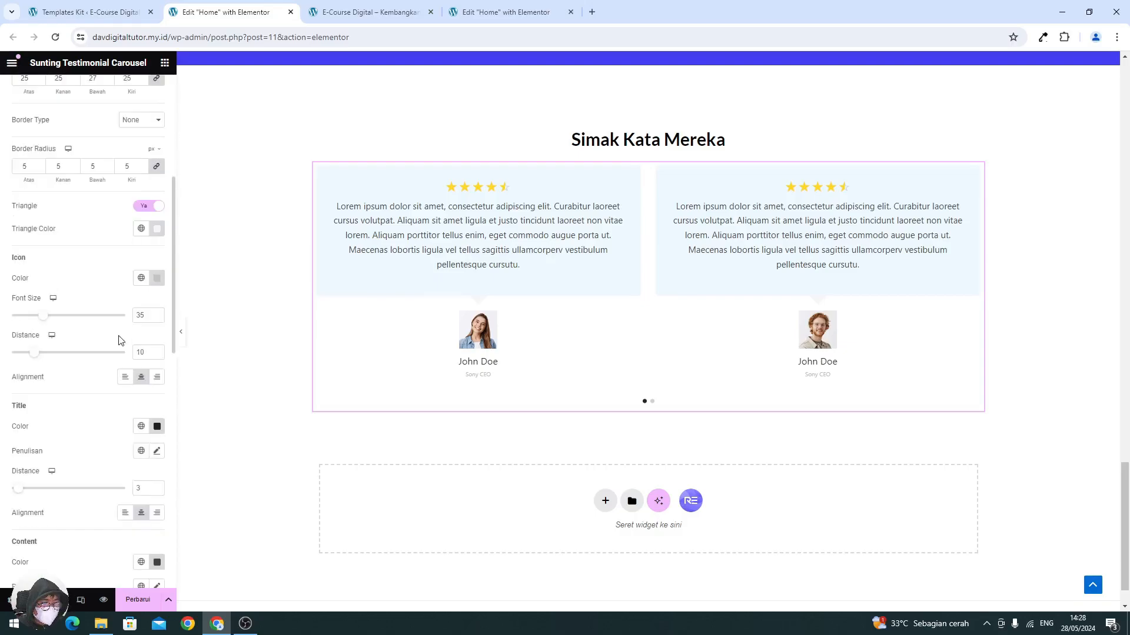
scroll(137, 400, down, 1)
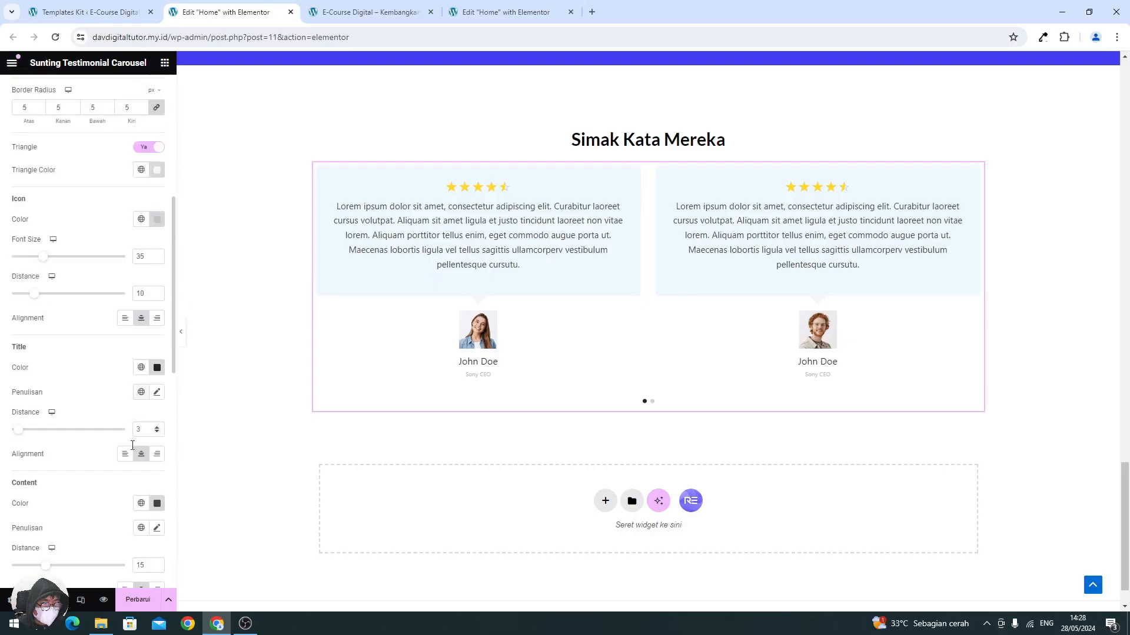
click(155, 528)
scroll(144, 512, down, 2)
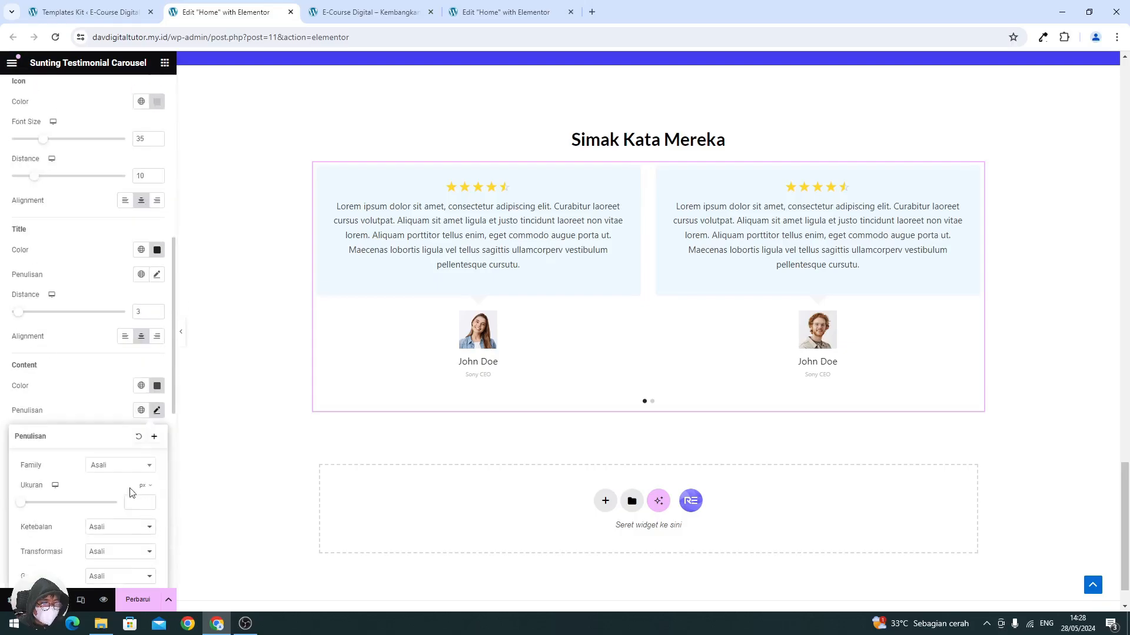
click(117, 466)
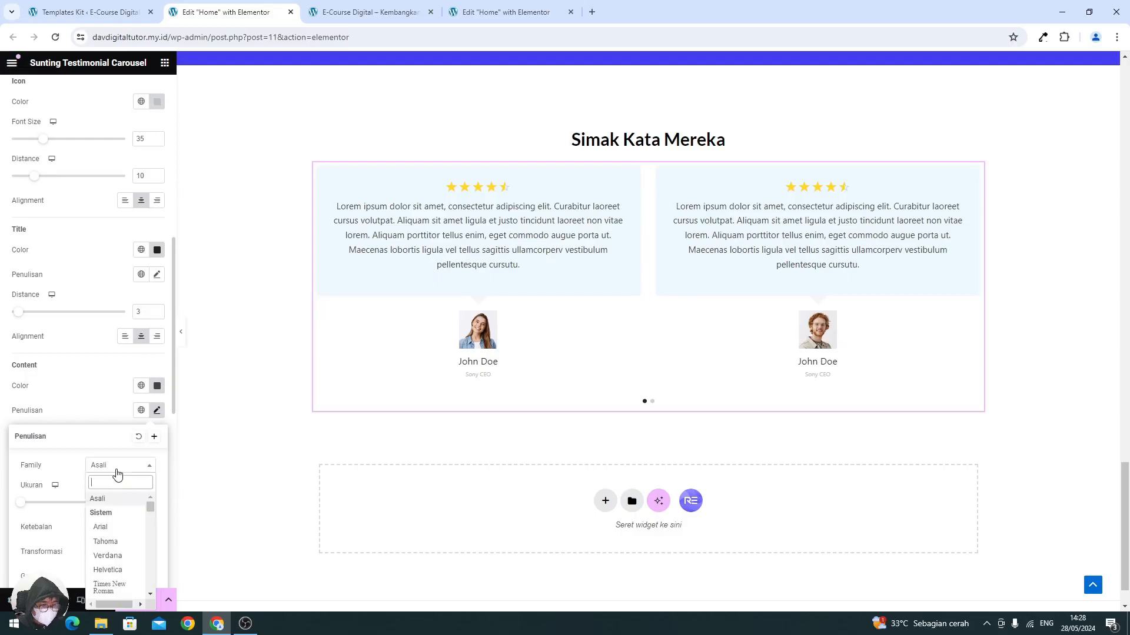
text(lato)
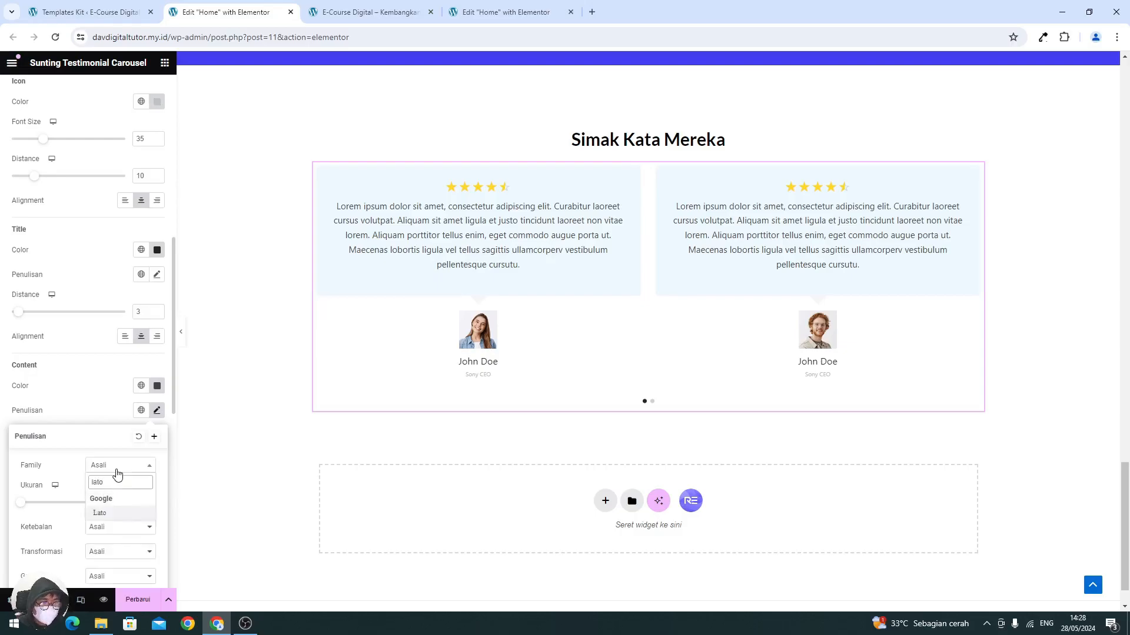
click(98, 520)
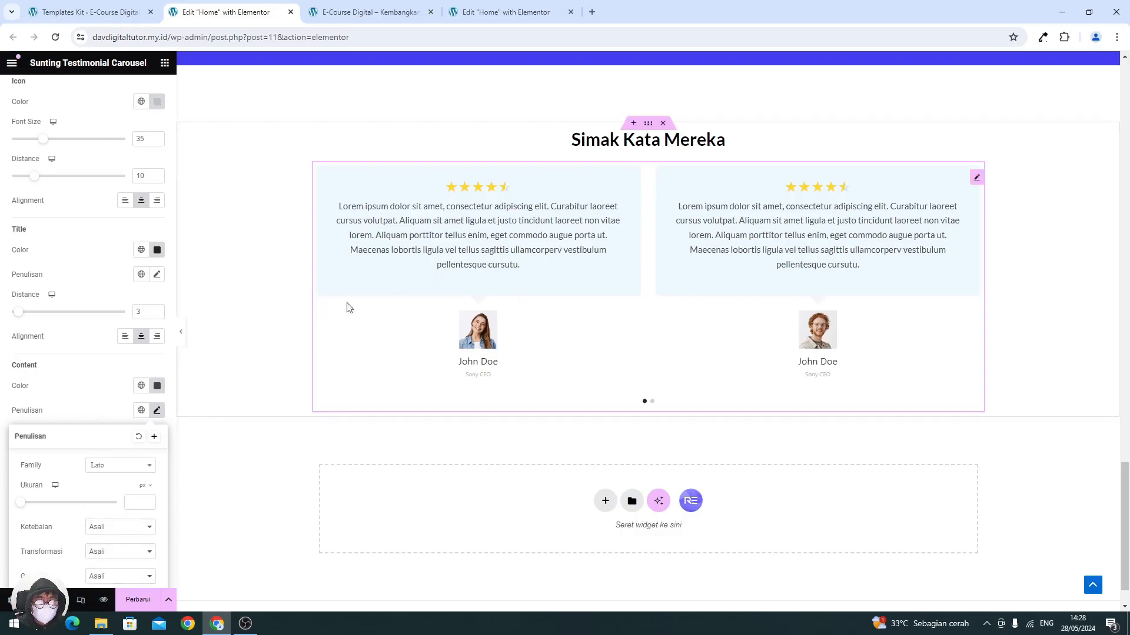
- Set the testimonial content text's size to 16 px and its weight to 500 (Medium)
text(18)
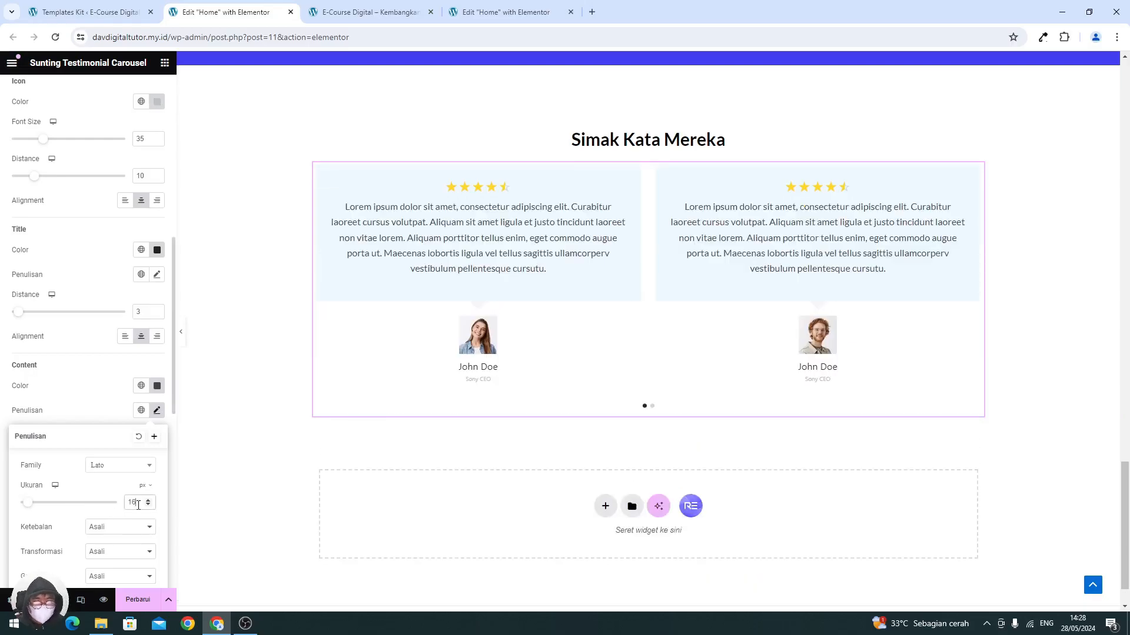
click(129, 529)
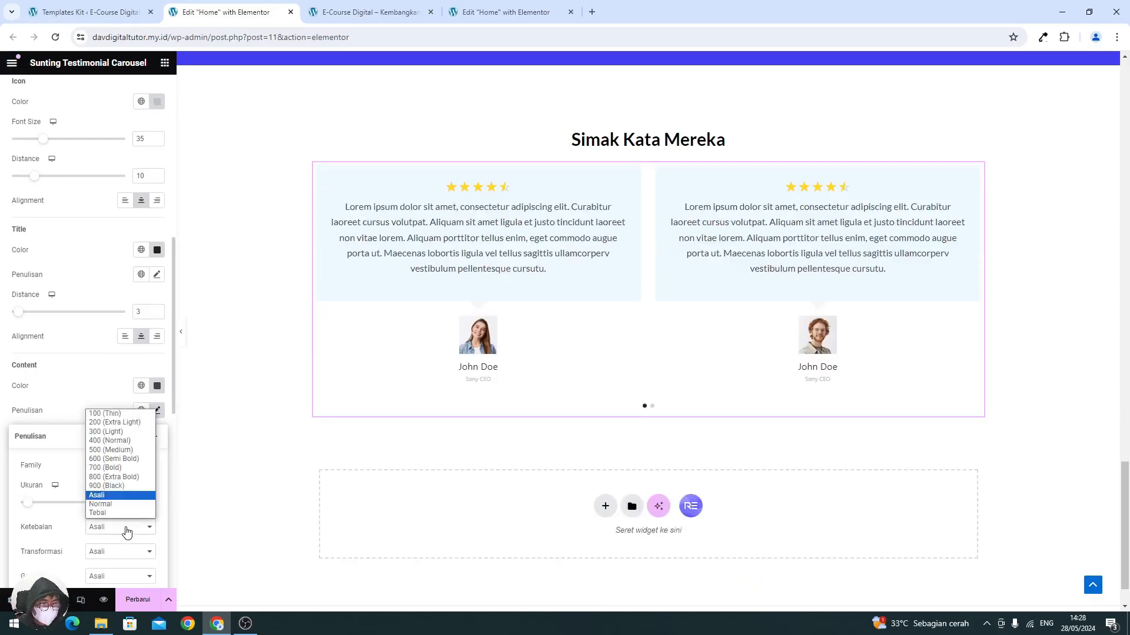
click(109, 441)
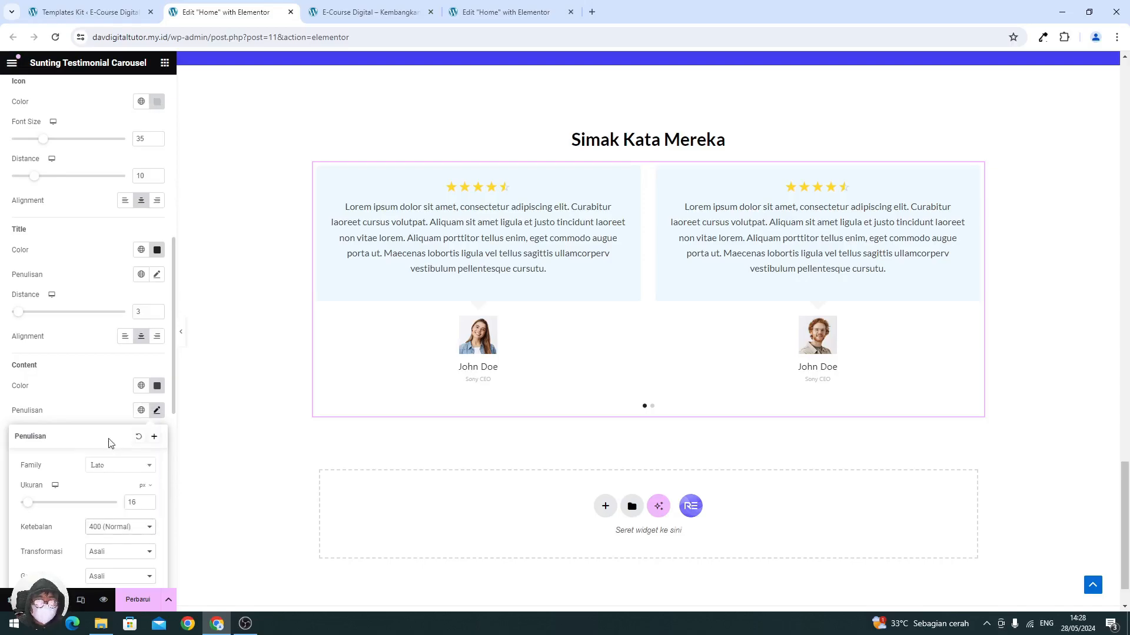
click(117, 528)
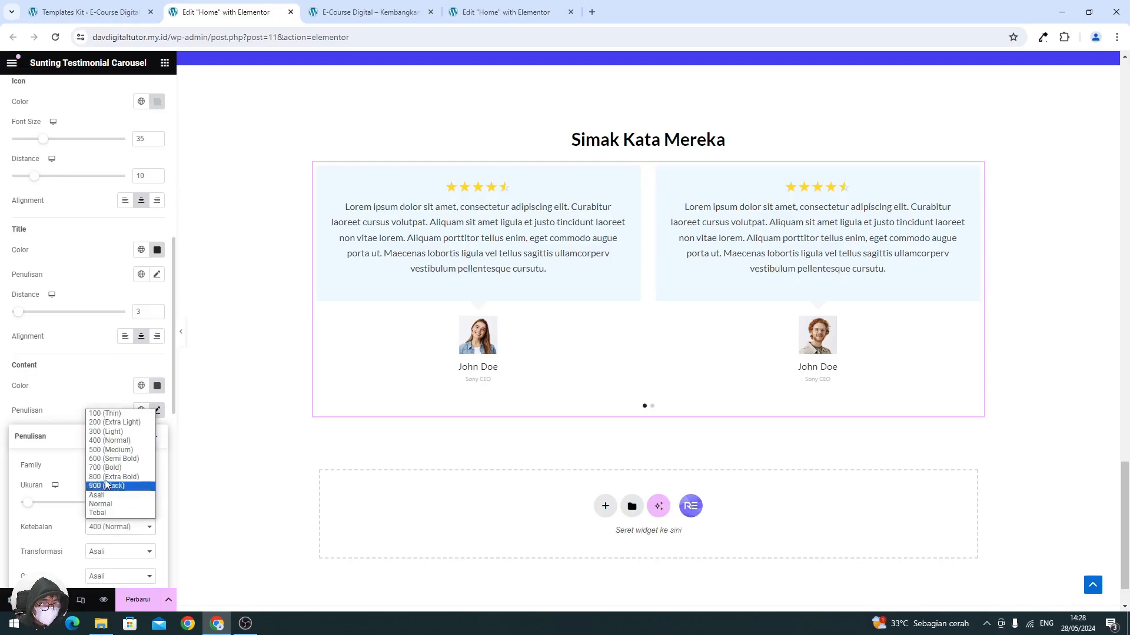
click(111, 451)
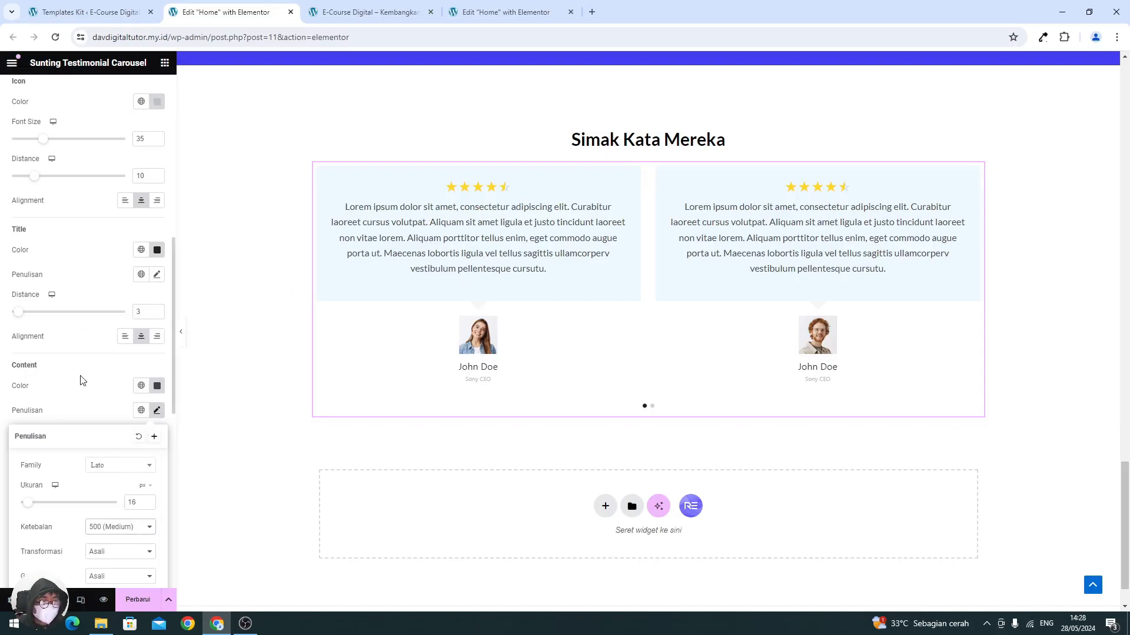
click(82, 393)
- Look through the testimonial carousel's general and content style settings, including padding, border radius, triangle and rating options
scroll(83, 392, down, 6)
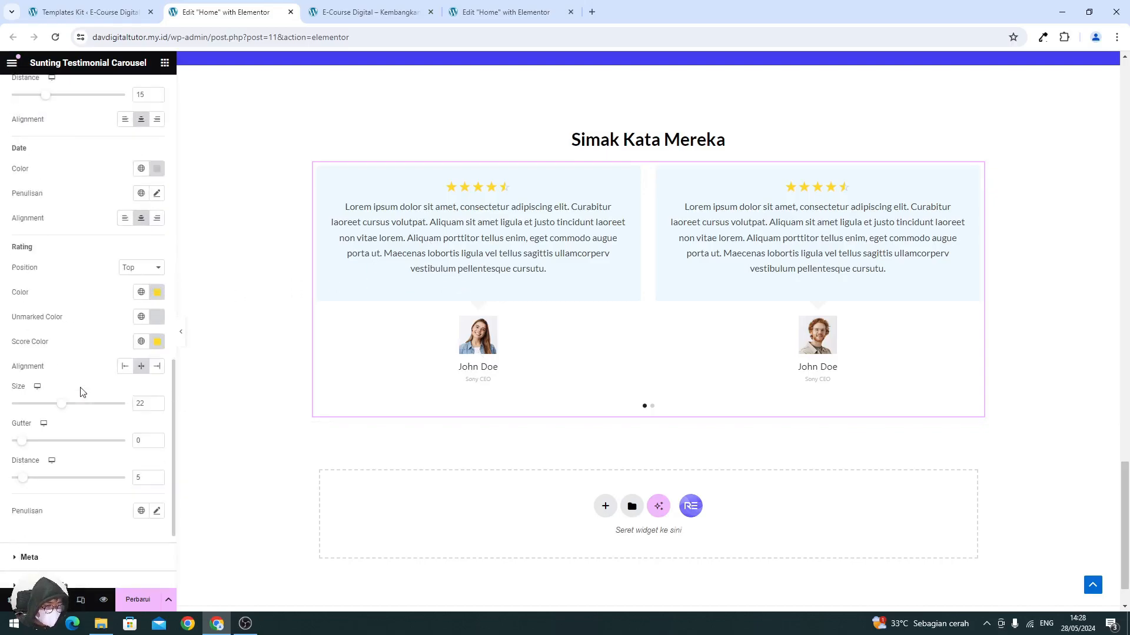
scroll(83, 393, up, 7)
scroll(117, 329, up, 3)
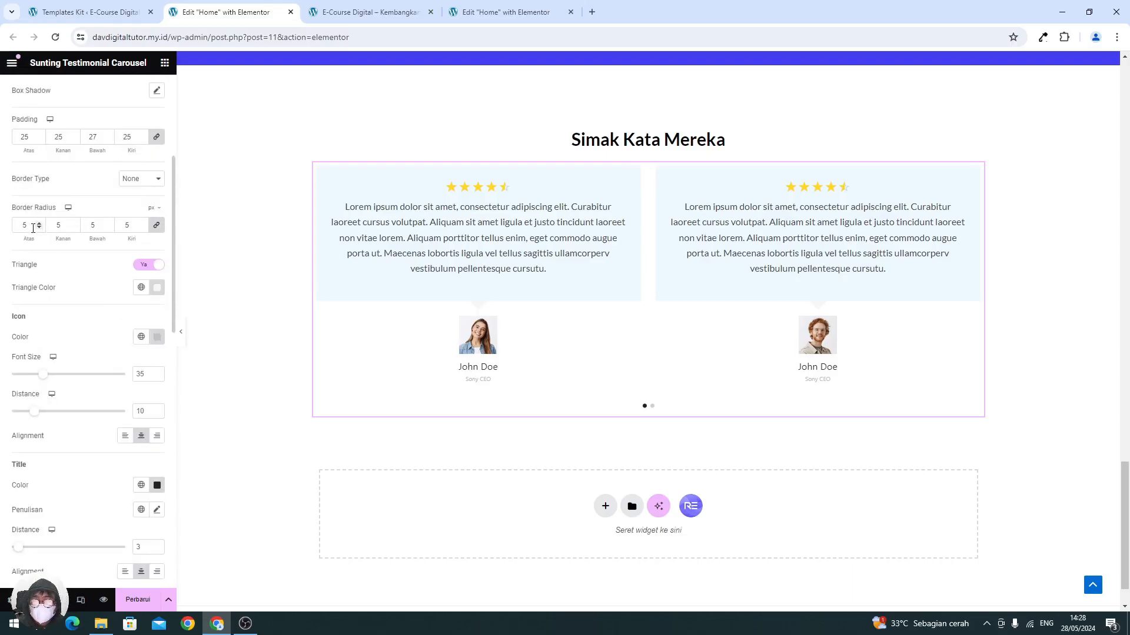
scroll(25, 380, up, 4)
scroll(26, 381, down, 10)
scroll(26, 381, down, 4)
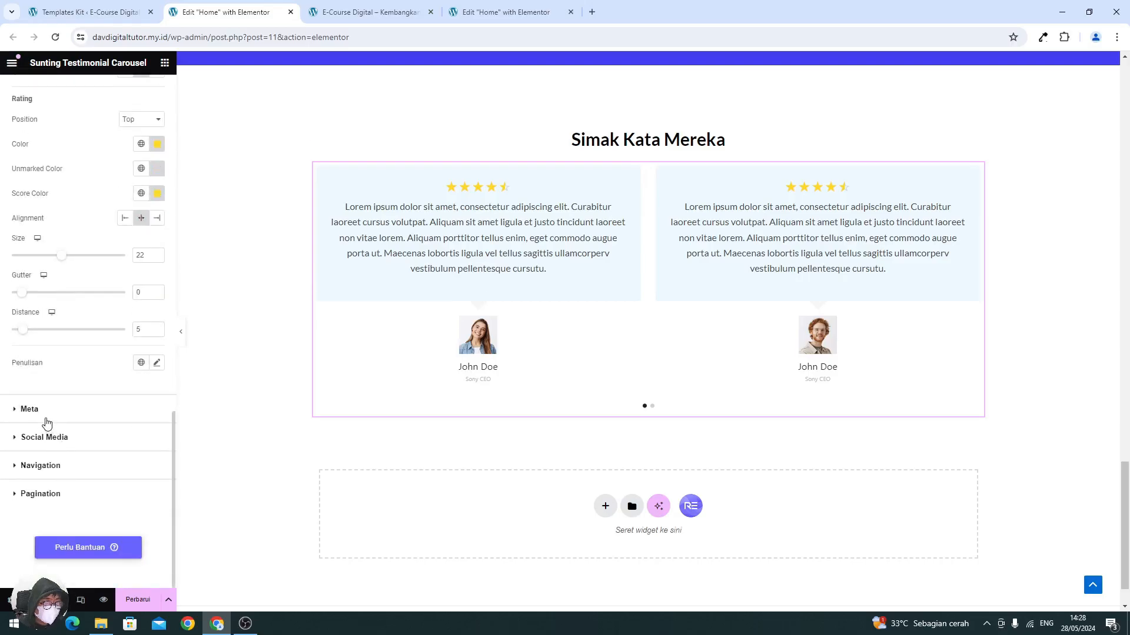
scroll(47, 424, up, 15)
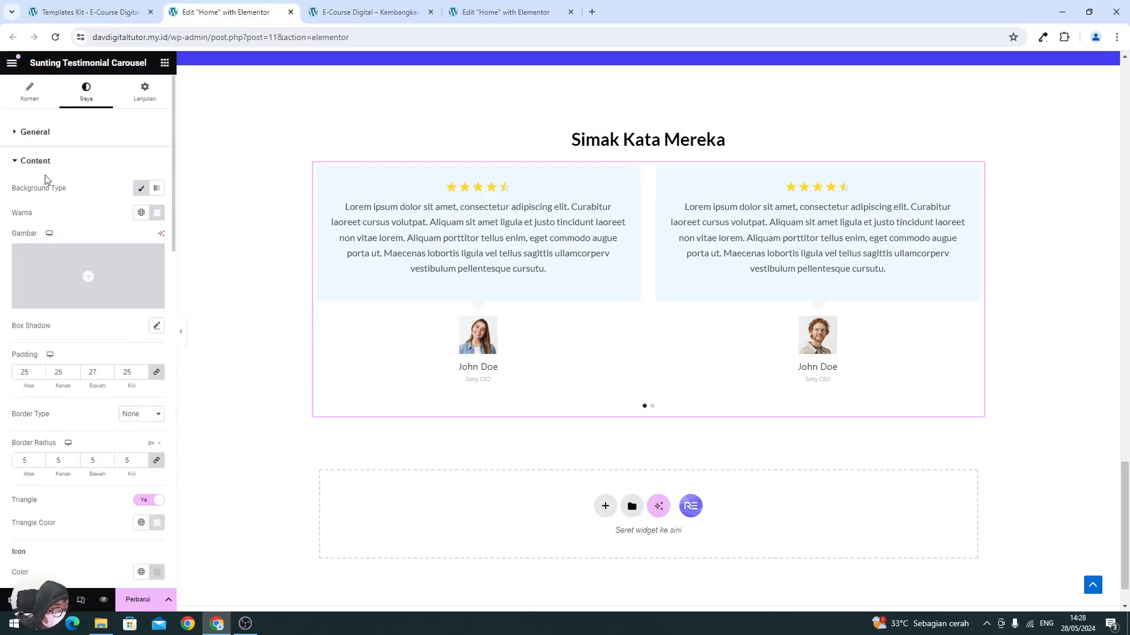
click(54, 133)
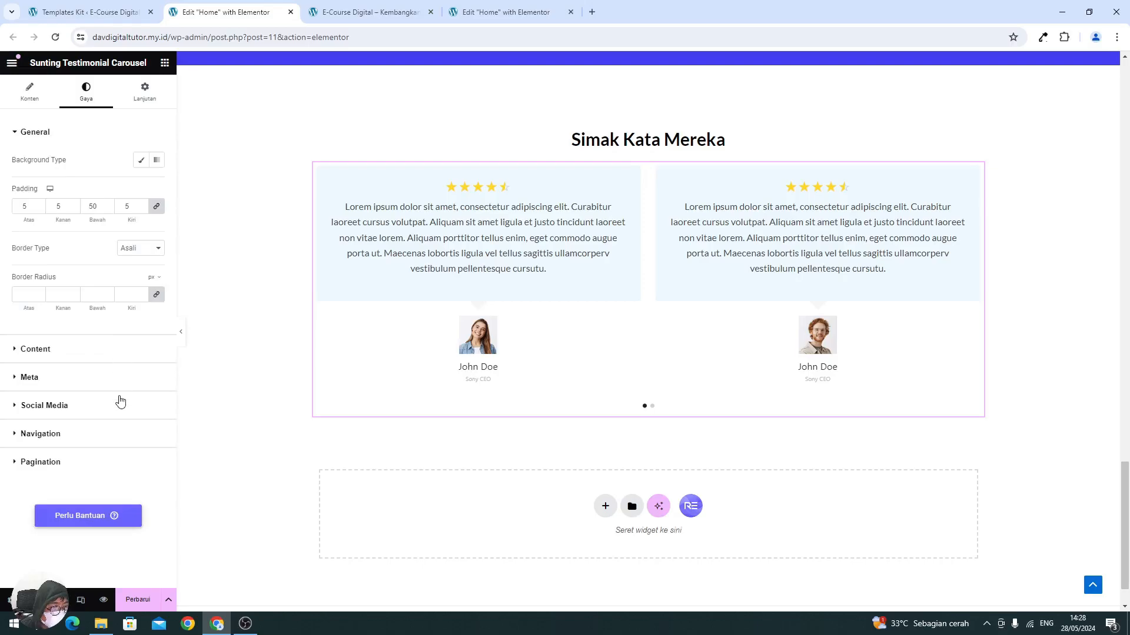
click(89, 349)
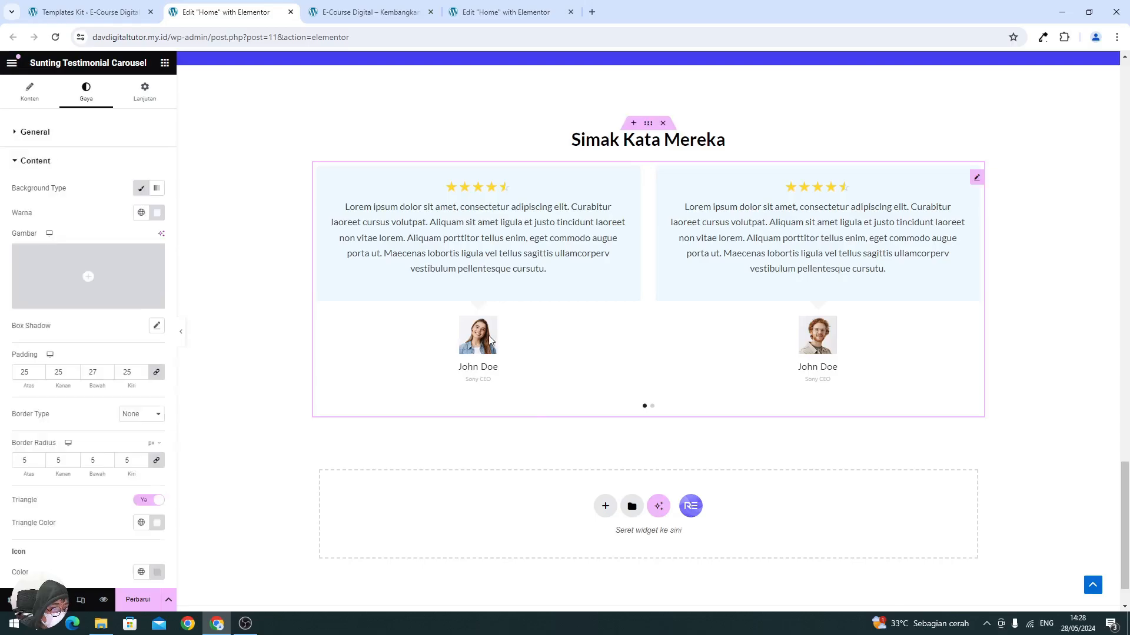
scroll(105, 385, down, 2)
scroll(105, 386, down, 6)
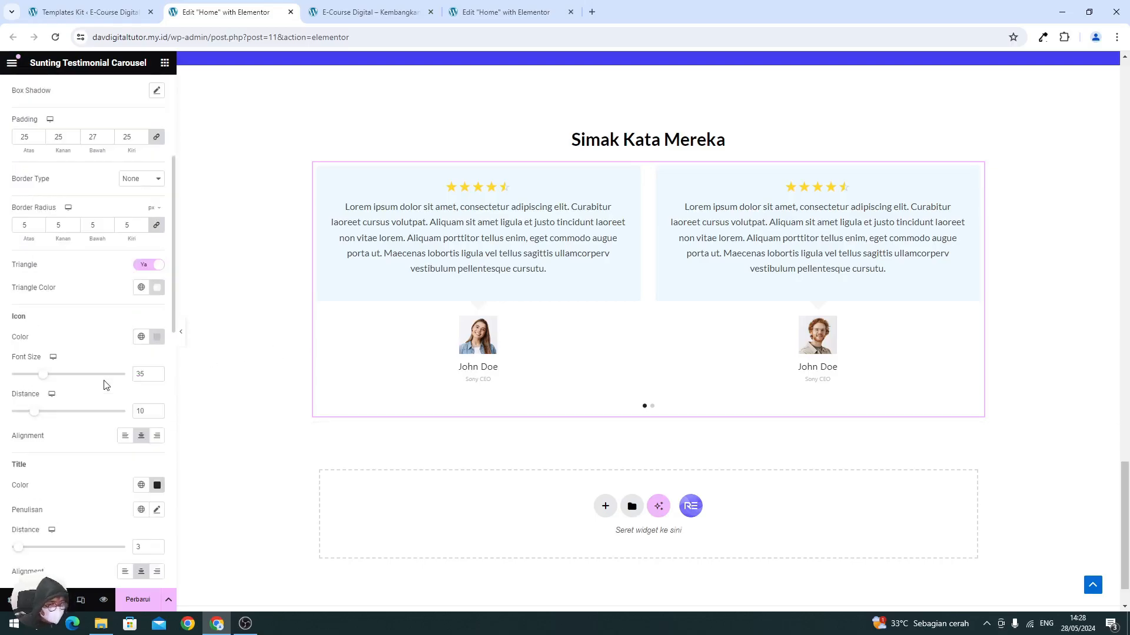
scroll(104, 385, down, 8)
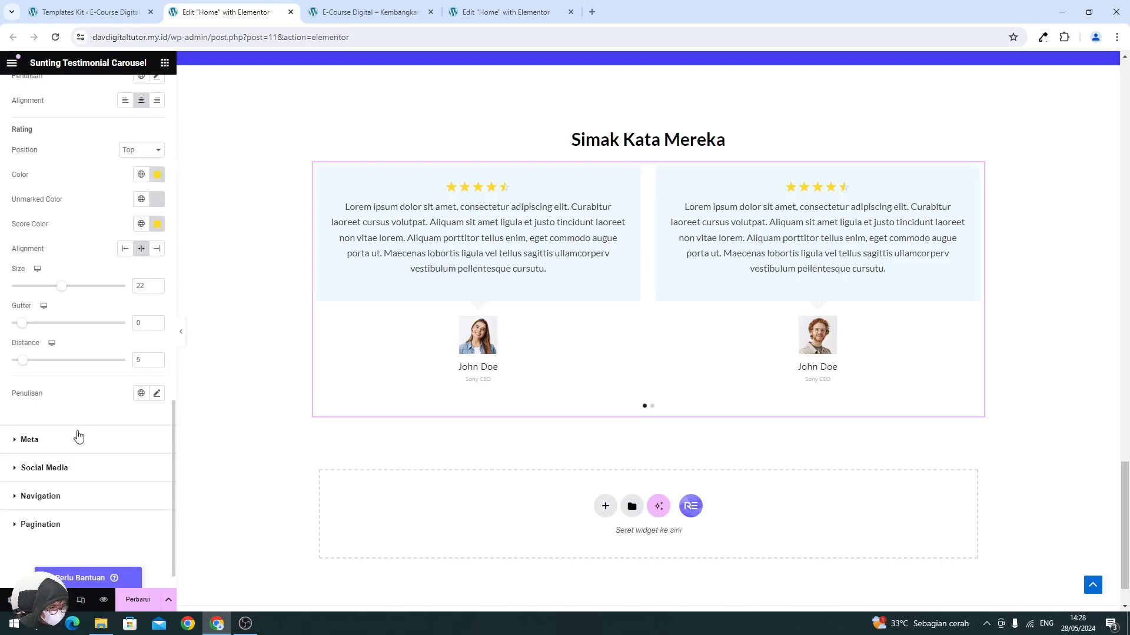
- Round the testimonial author images by setting their border radius to 50 px on all corners
click(79, 437)
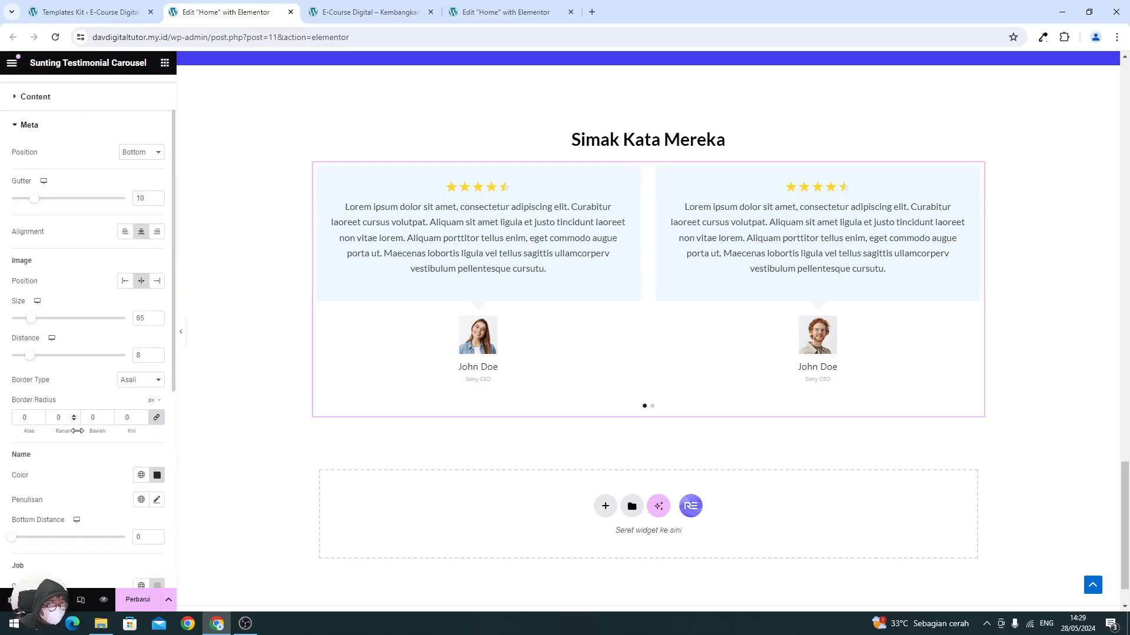
scroll(80, 437, down, 2)
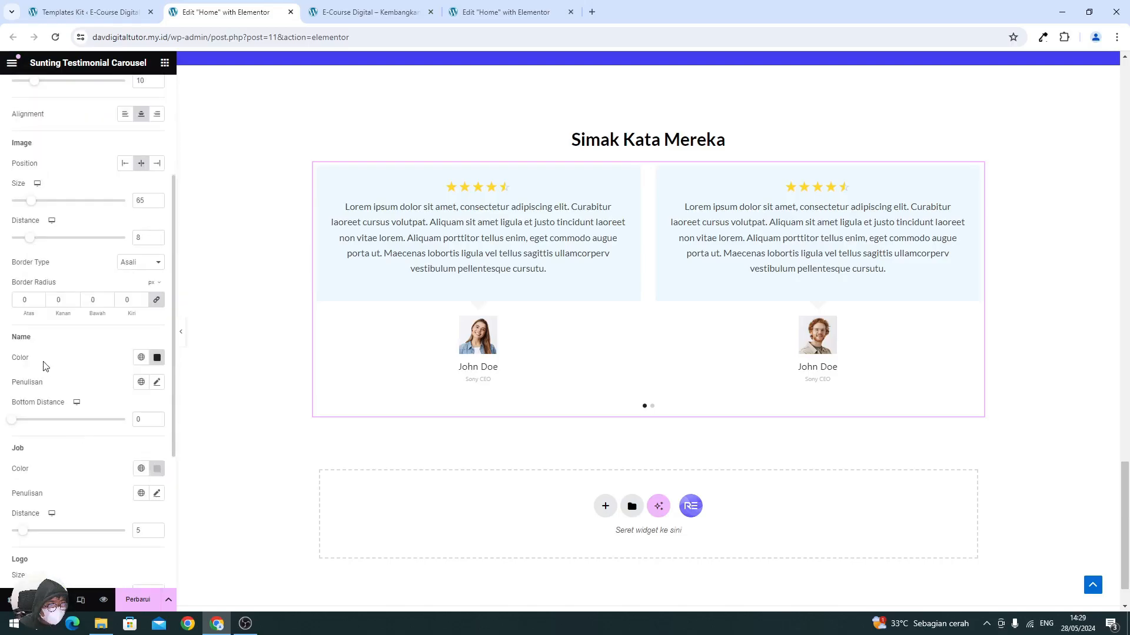
text(5)
scroll(117, 305, up, 3)
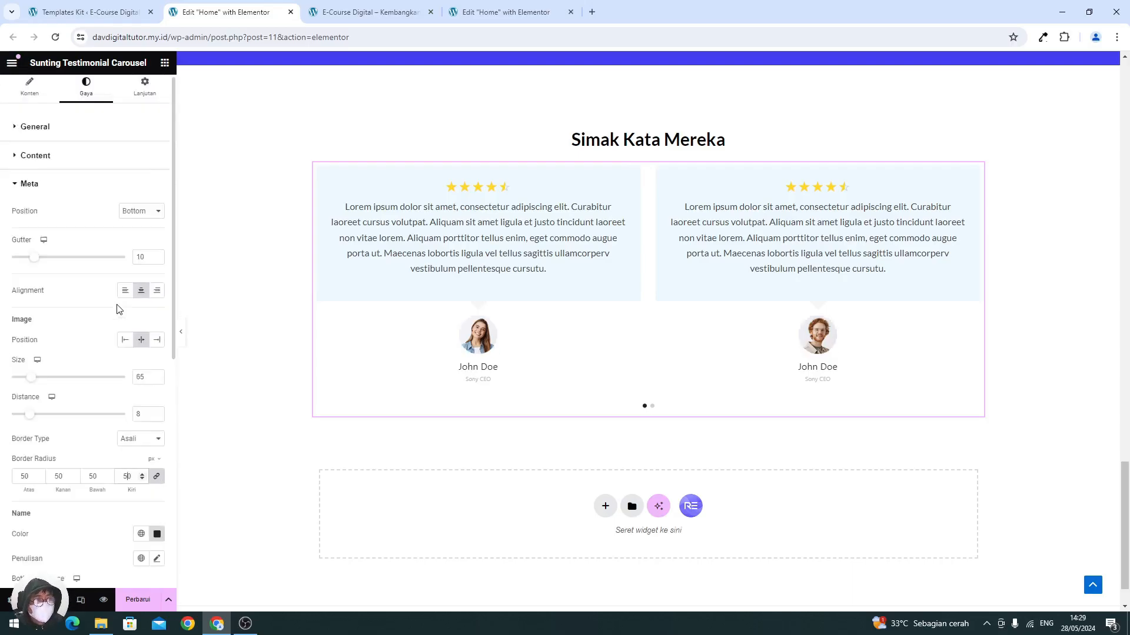
scroll(147, 391, down, 2)
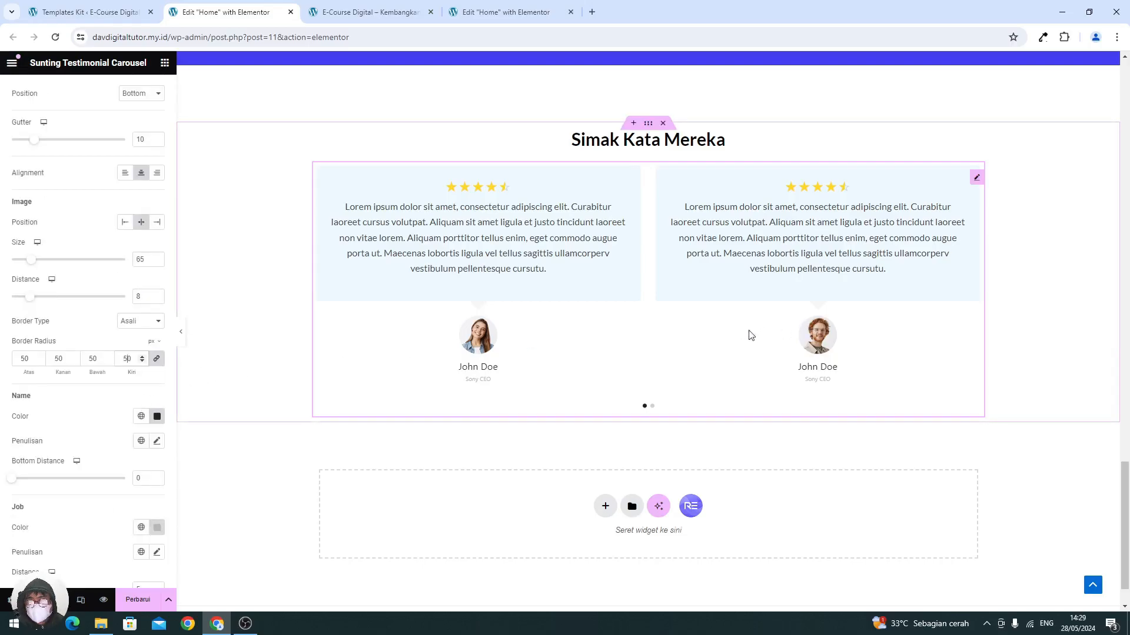
- Check the reference page's testimonial carousel and set the author names' font family to Lato on the page being built
click(503, 15)
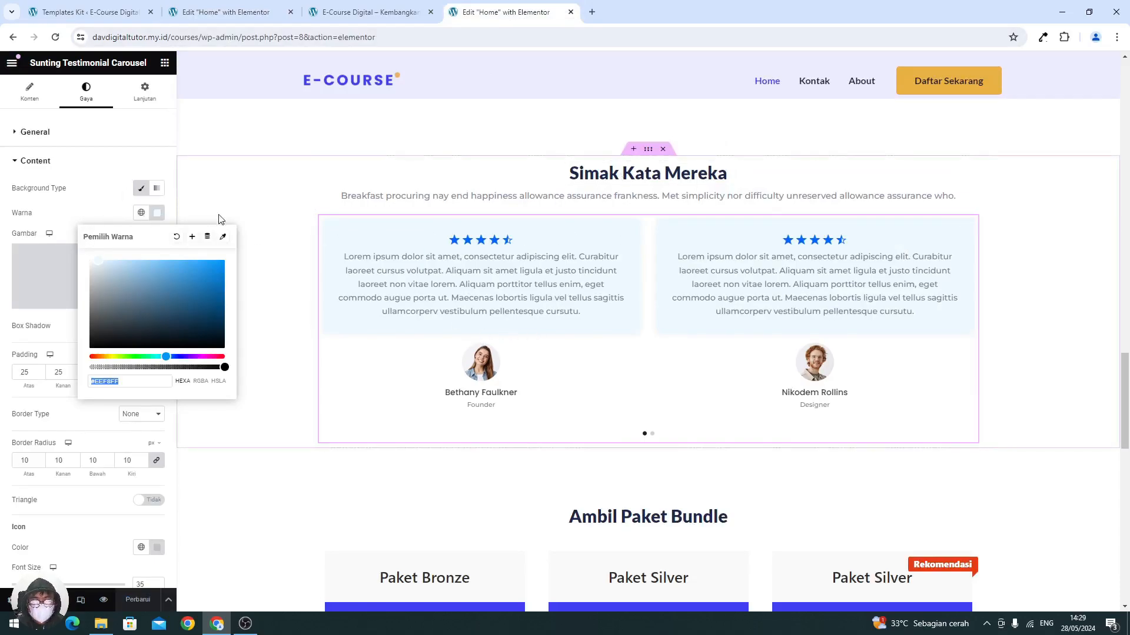
click(101, 216)
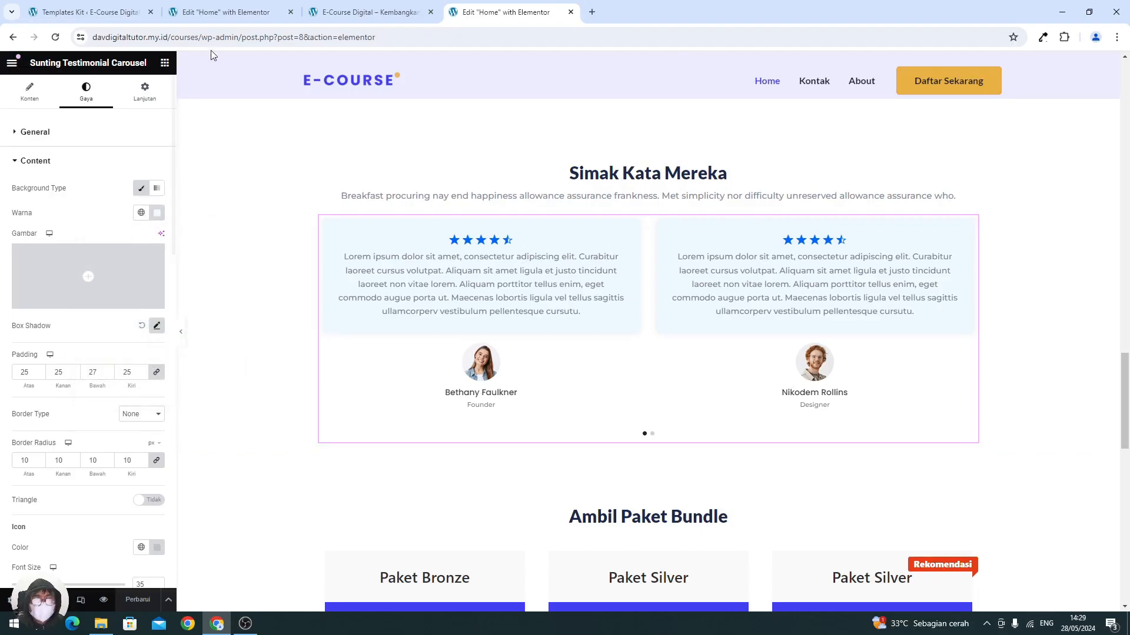
click(221, 12)
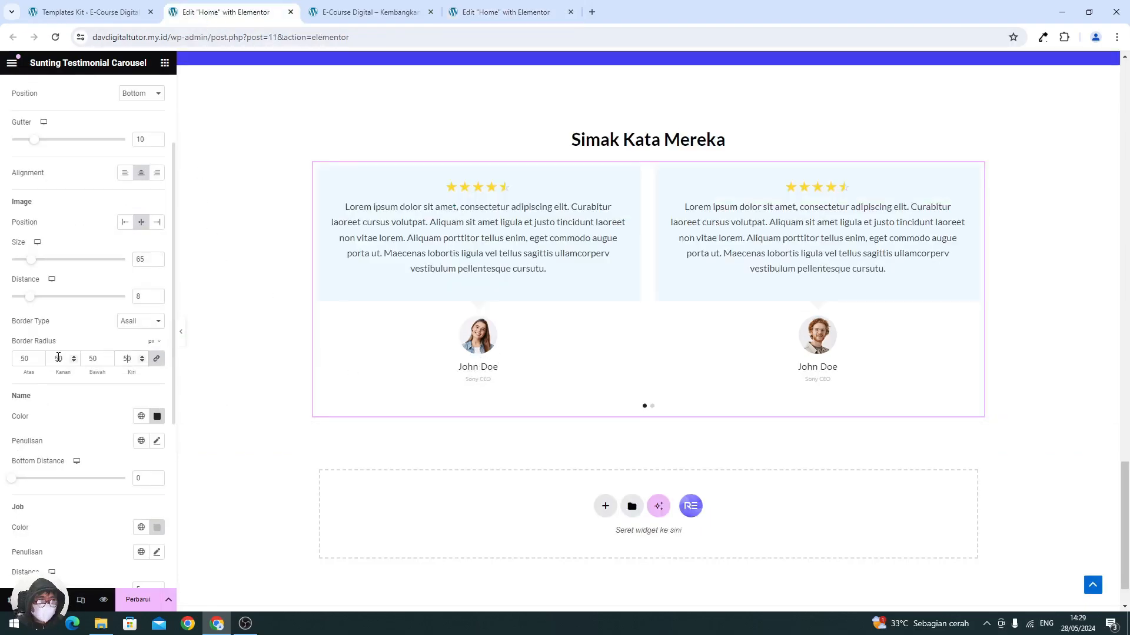
scroll(68, 415, down, 5)
scroll(66, 242, up, 2)
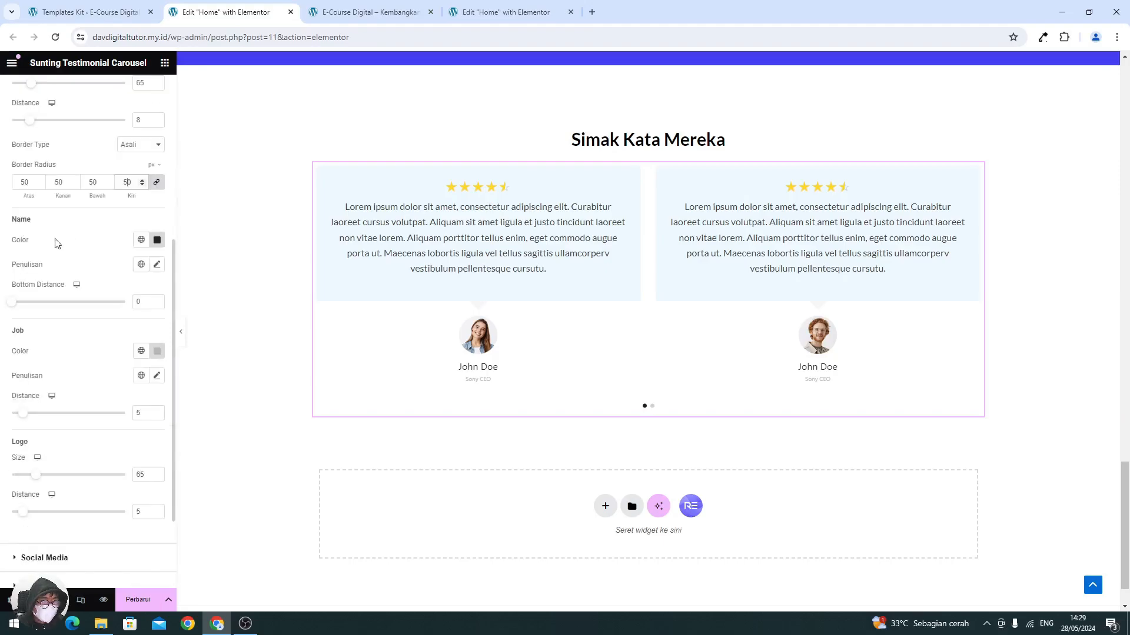
click(157, 264)
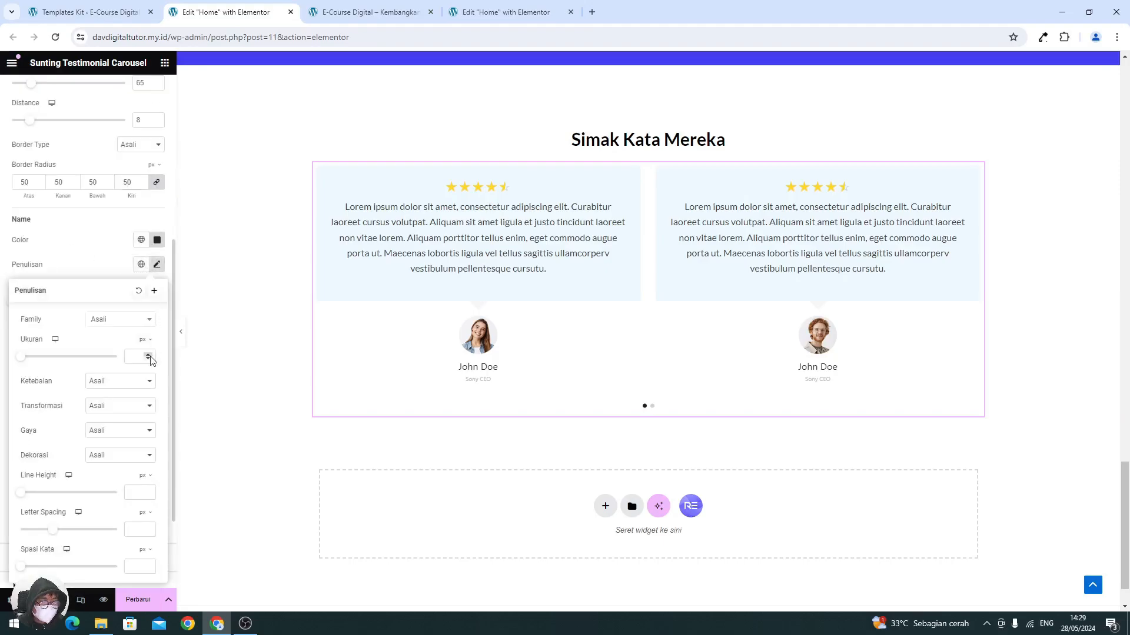
click(112, 331)
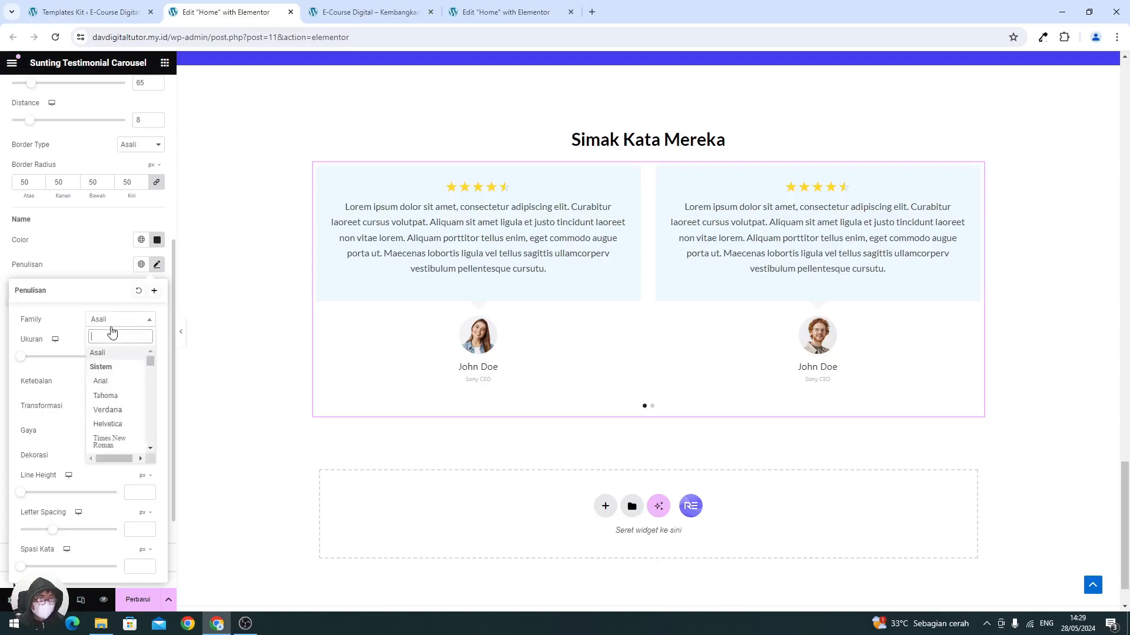
text(lato)
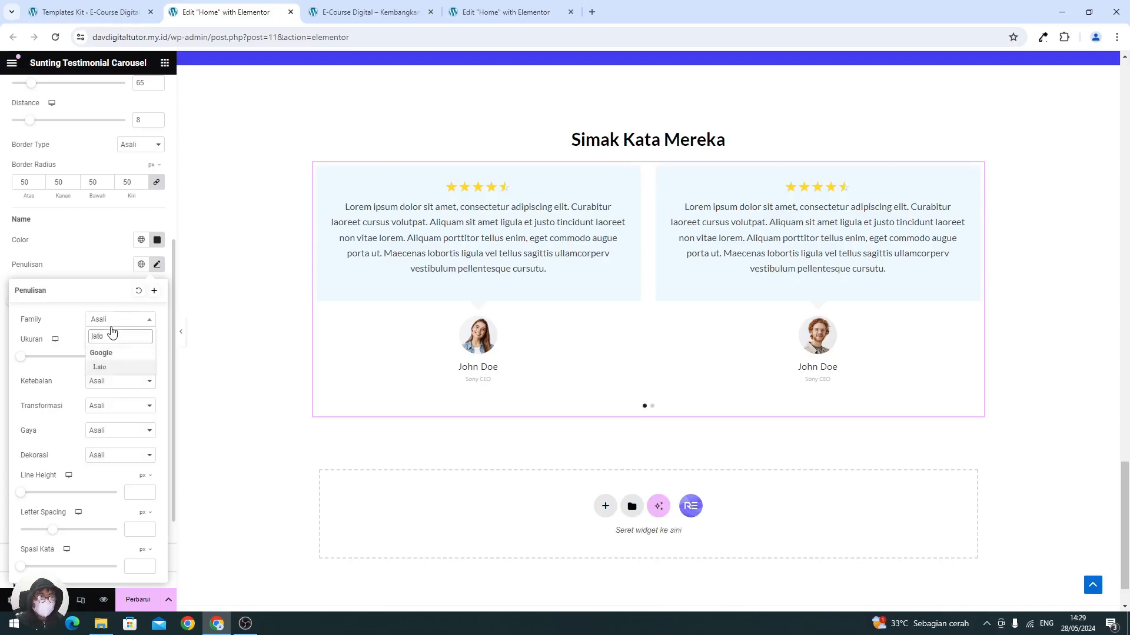
click(112, 367)
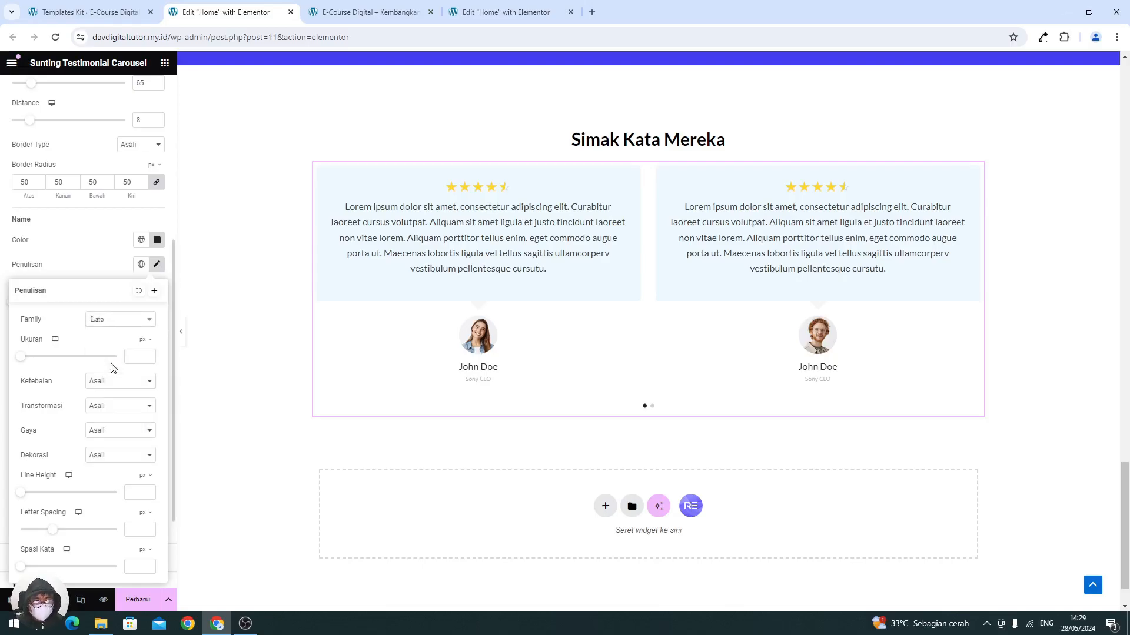
- Set the testimonial author names' font size to 15 px and weight to 700 (Bold)
text(15)
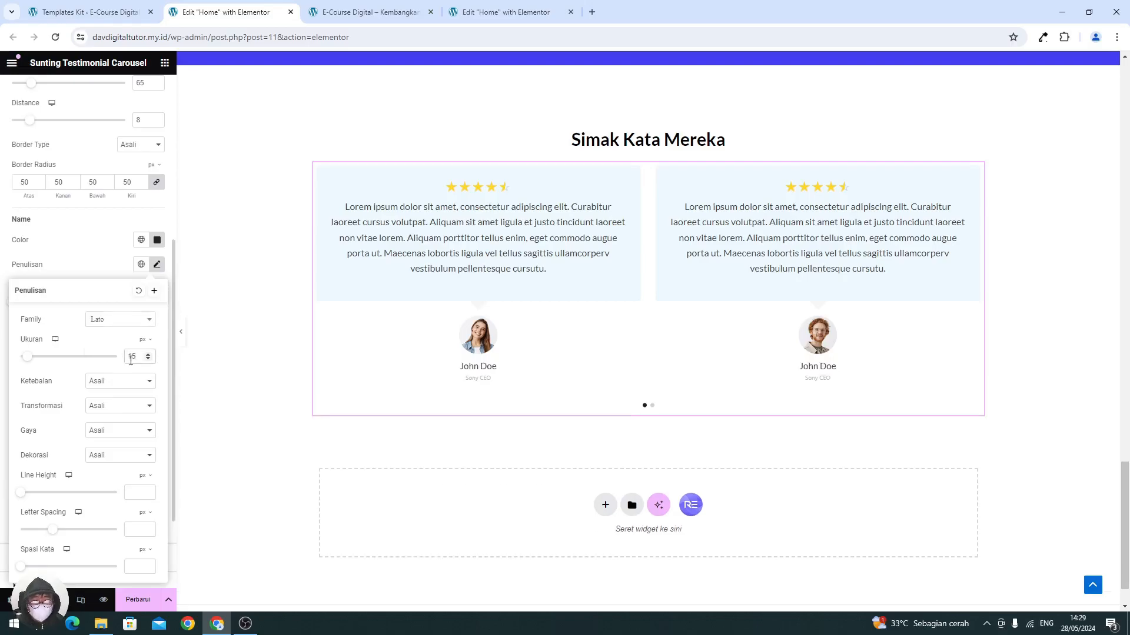
click(124, 382)
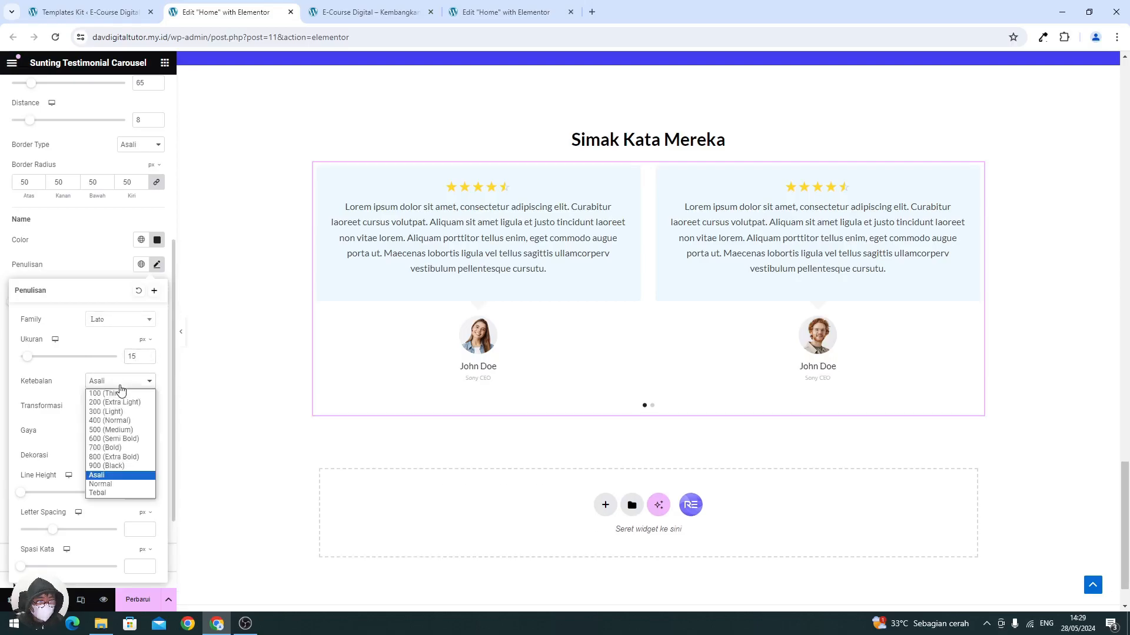
click(106, 450)
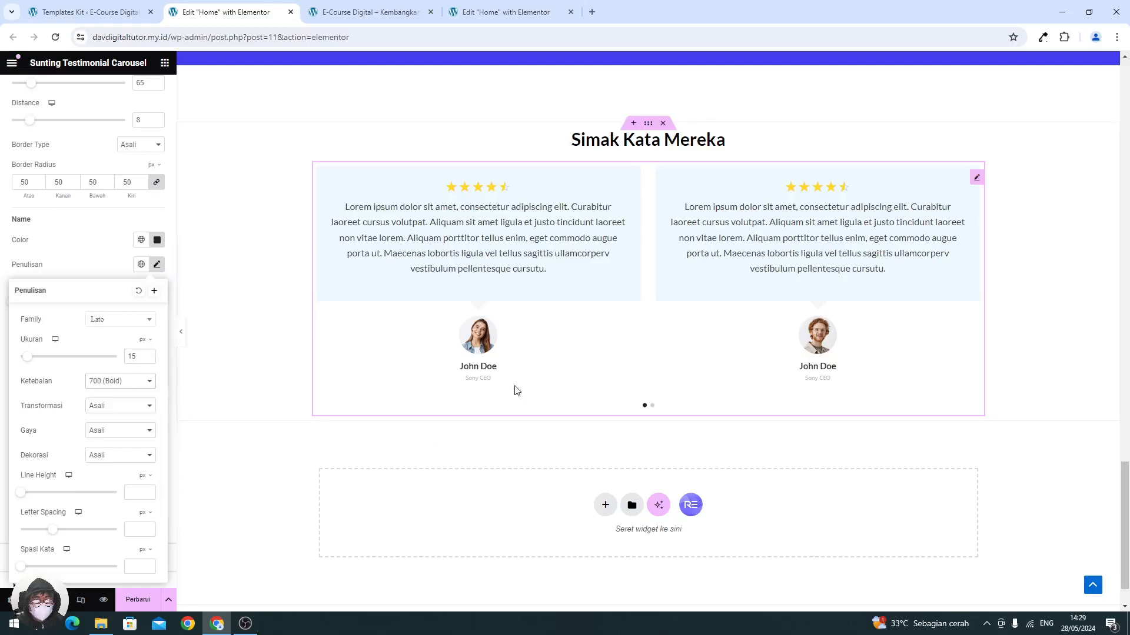
click(108, 256)
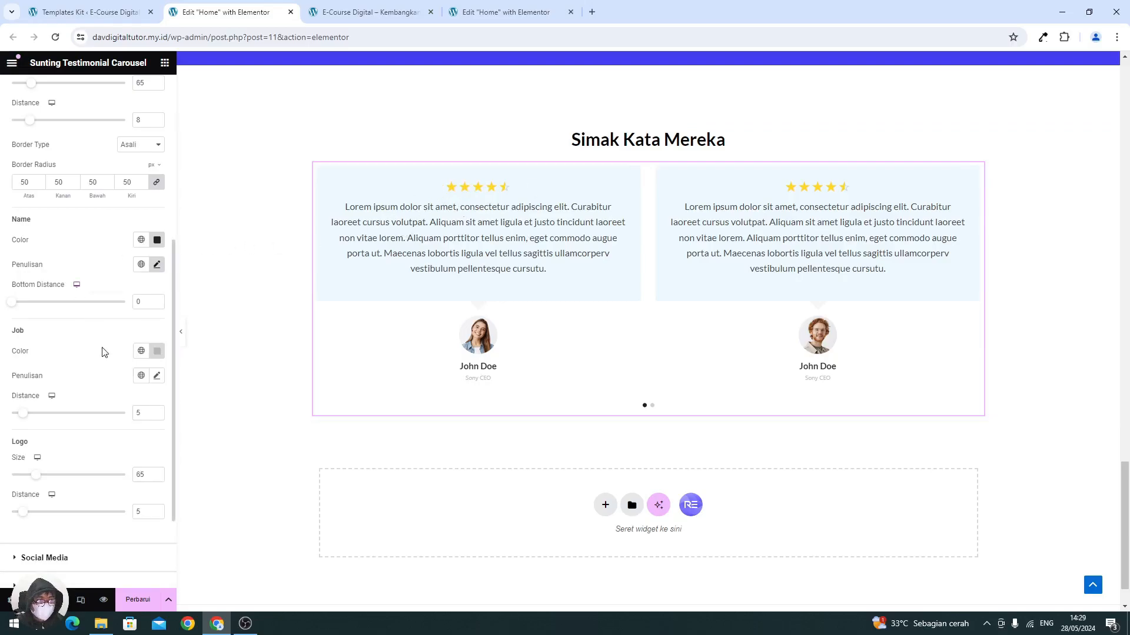
- Open the testimonial carousel's Content style settings and find the Rating options
scroll(109, 359, down, 2)
scroll(111, 373, up, 6)
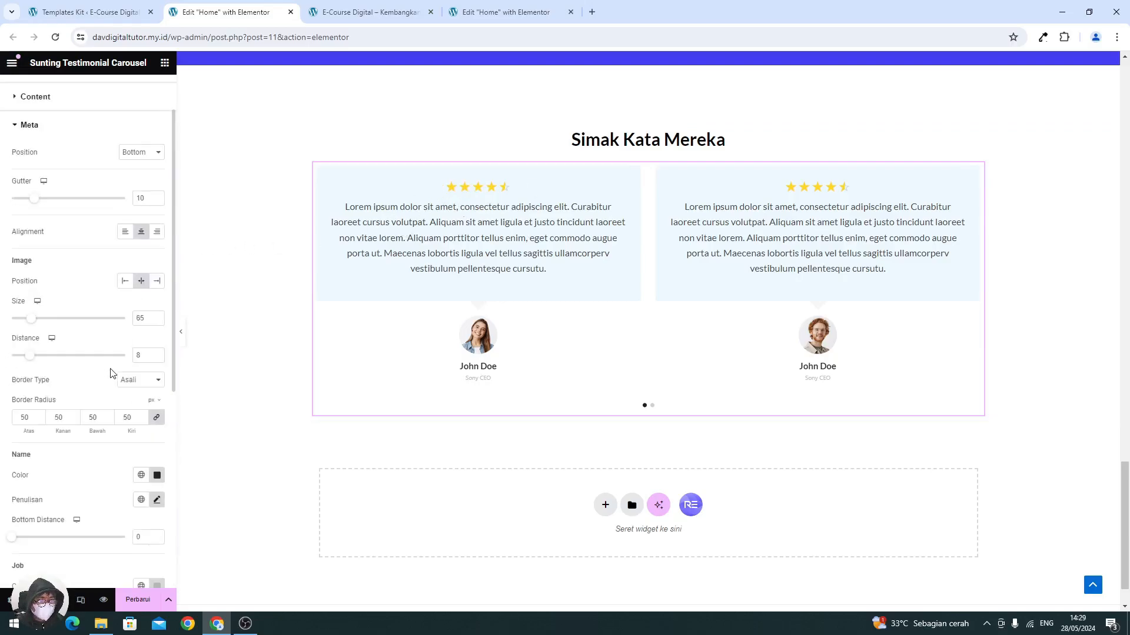
scroll(110, 373, up, 1)
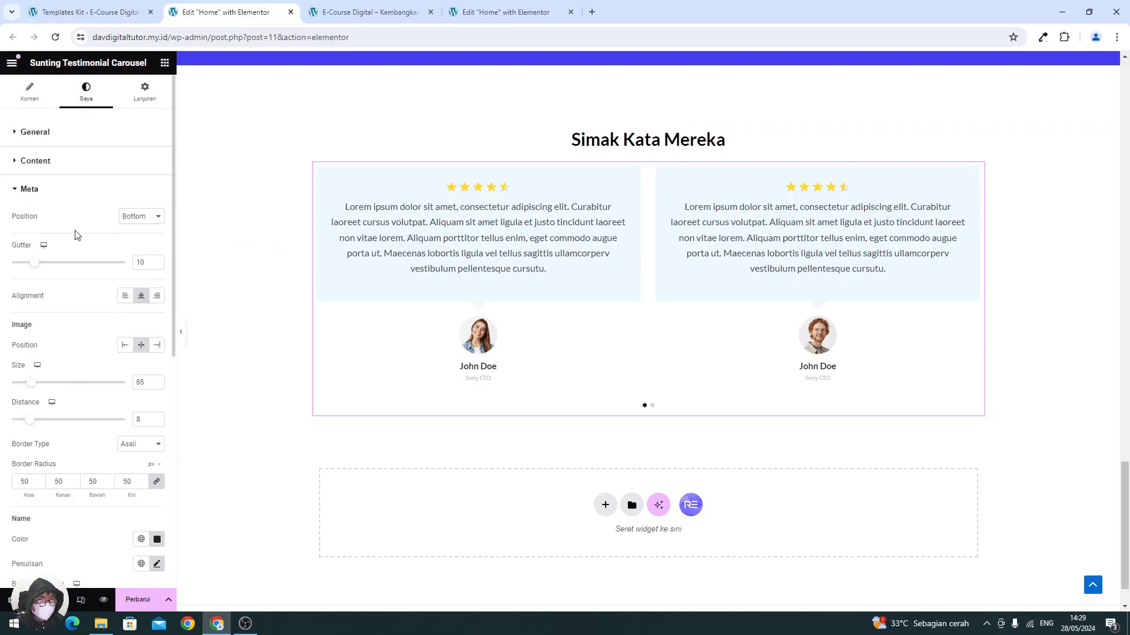
click(57, 168)
scroll(116, 302, down, 10)
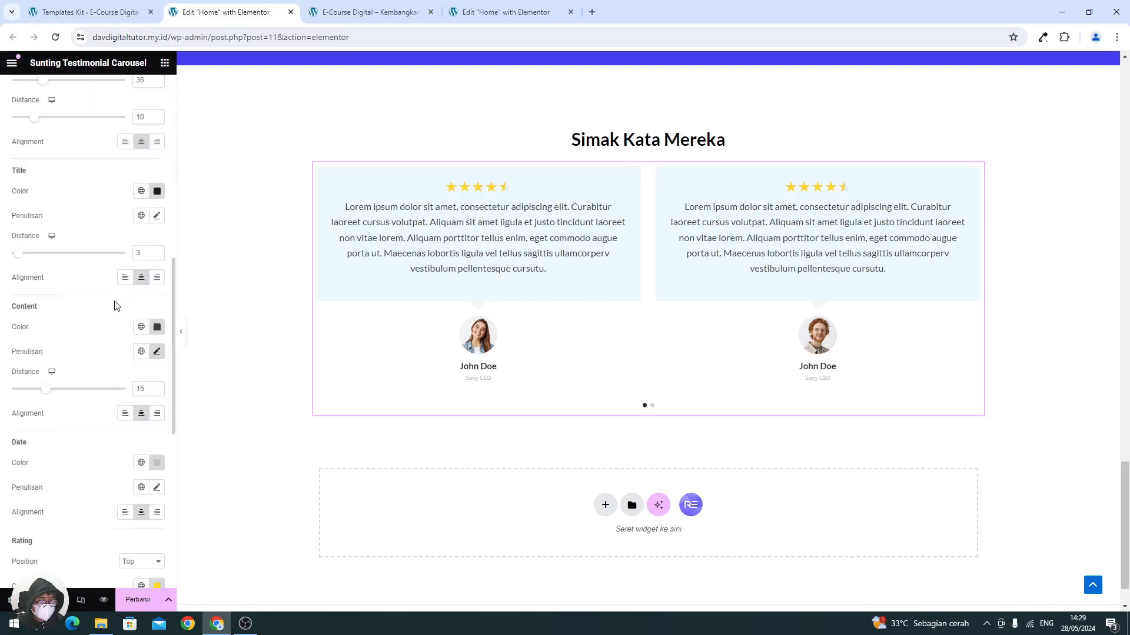
scroll(116, 305, down, 3)
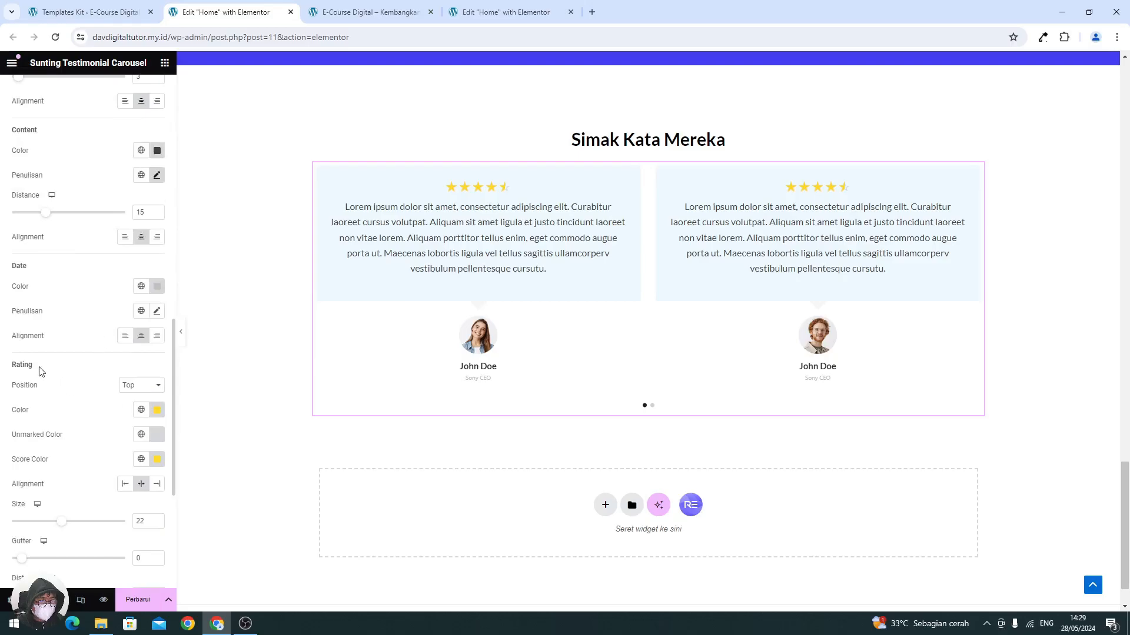
- Copy the purple-blue rgb(66, 62, 243) from the color picker extension's history and apply it as the rating stars' color
click(1043, 37)
click(964, 89)
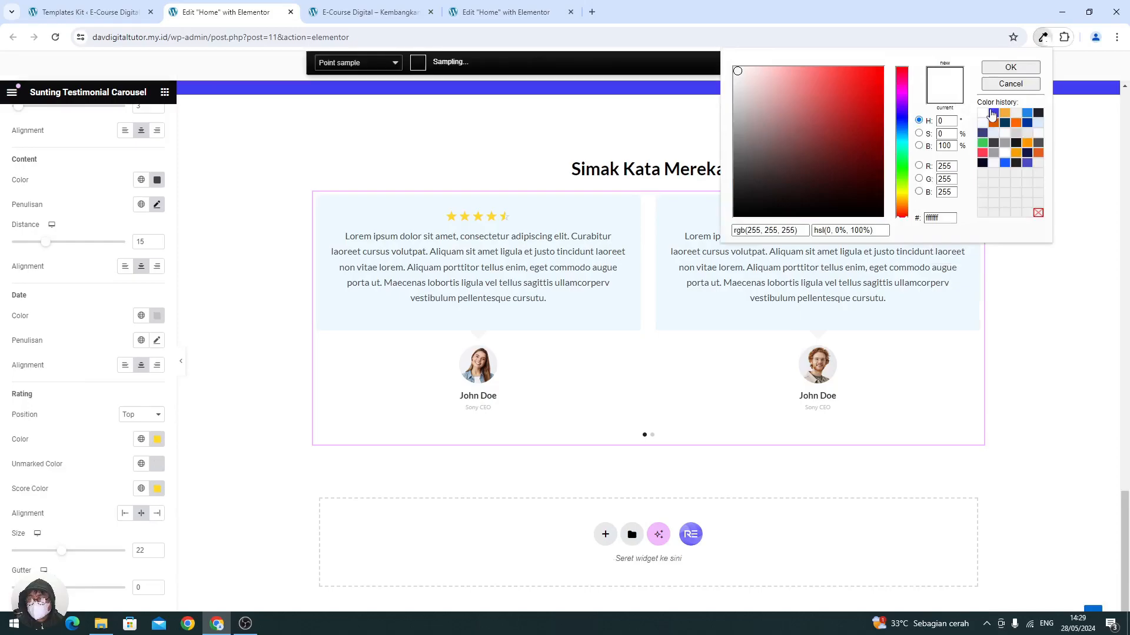
click(993, 113)
click(756, 234)
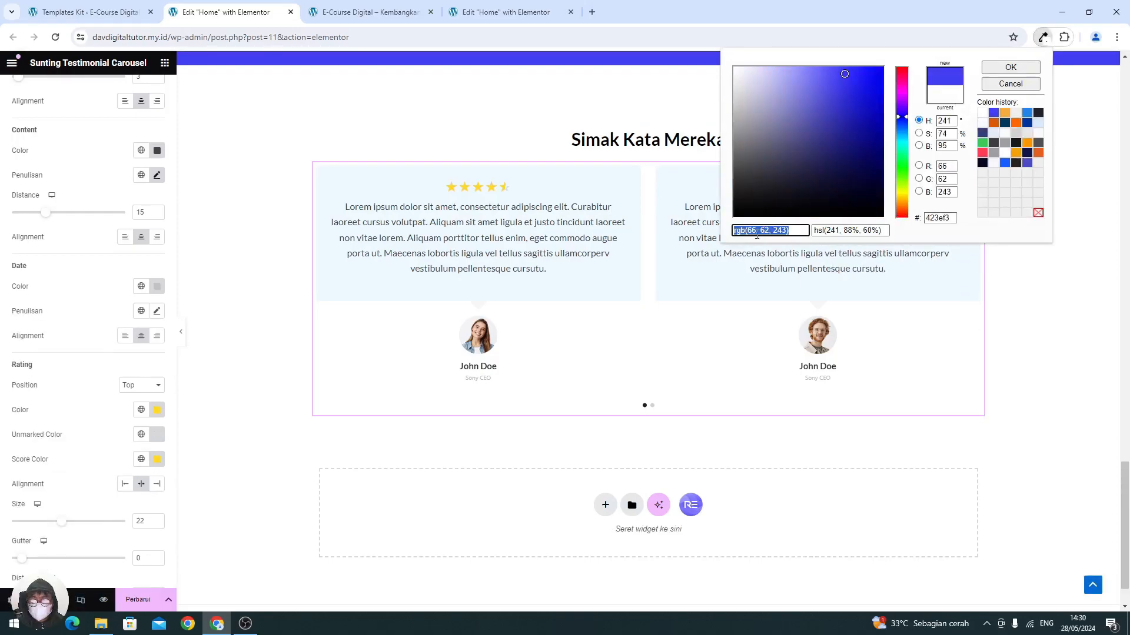
click(40, 422)
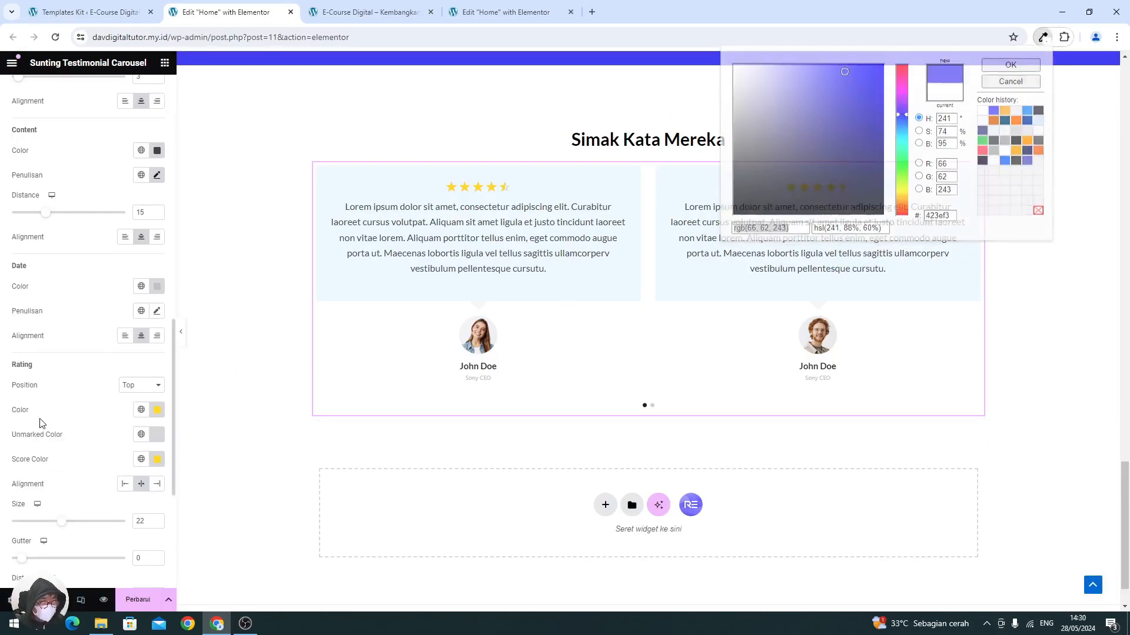
click(154, 412)
text(rgb(66, 82, 243))
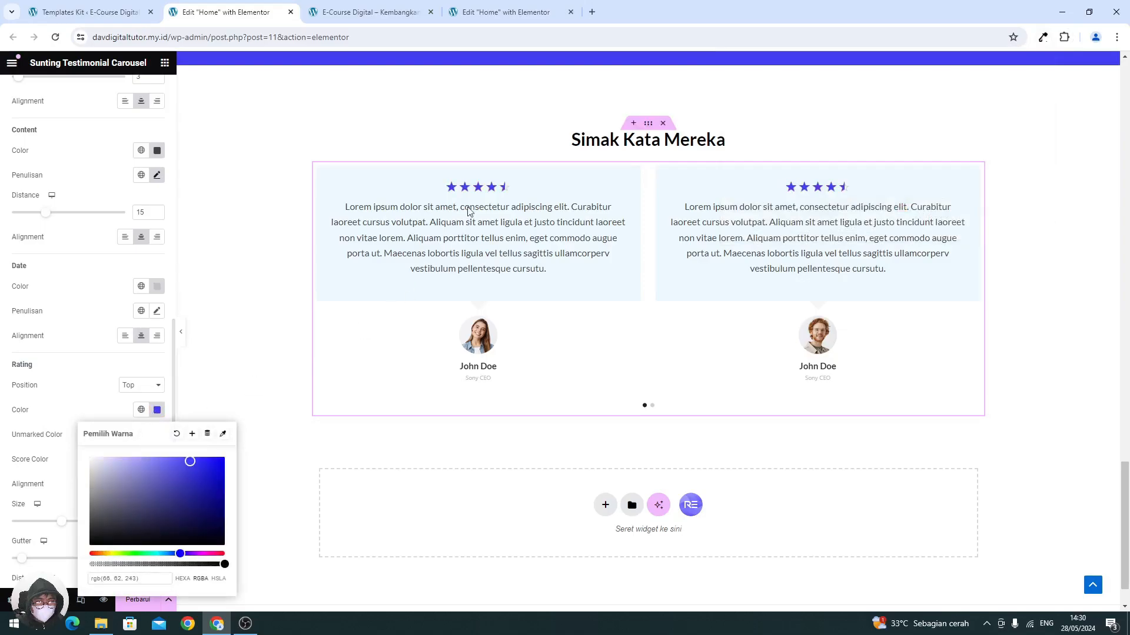
- Update the page and reload the published E-Course Digital site to check the testimonial section
drag(141, 376, 132, 598)
click(131, 599)
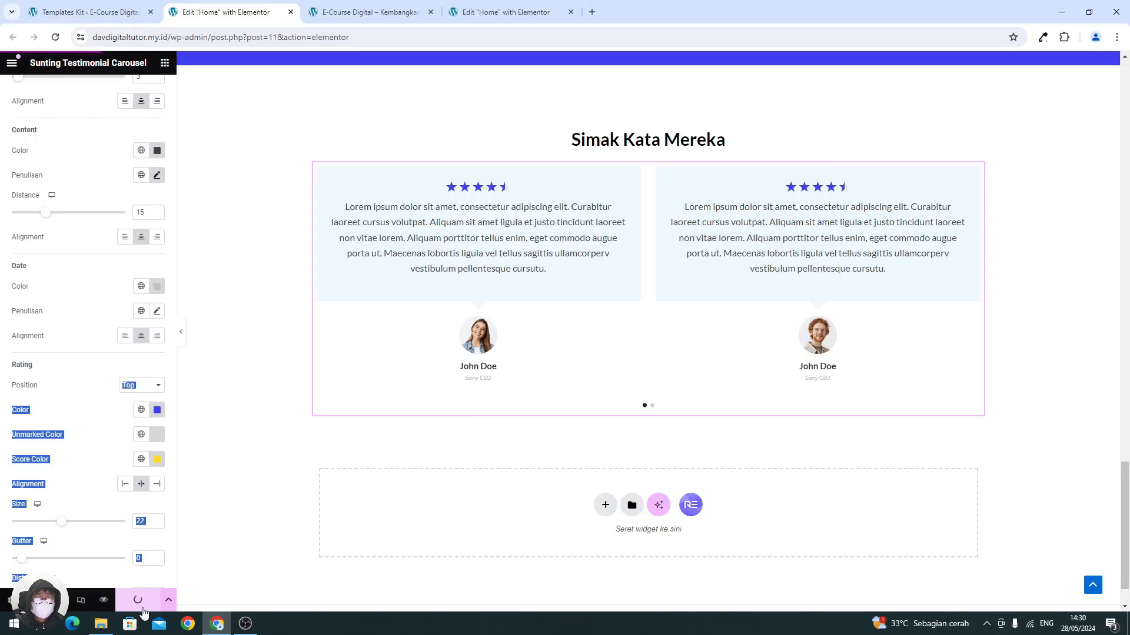
scroll(288, 545, up, 4)
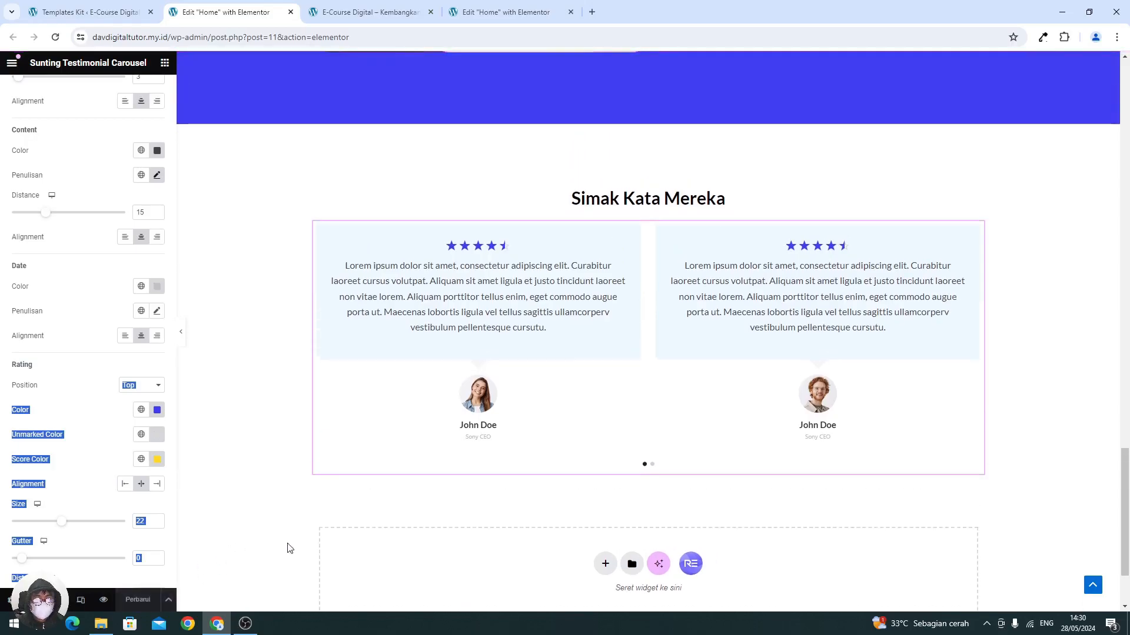
click(365, 13)
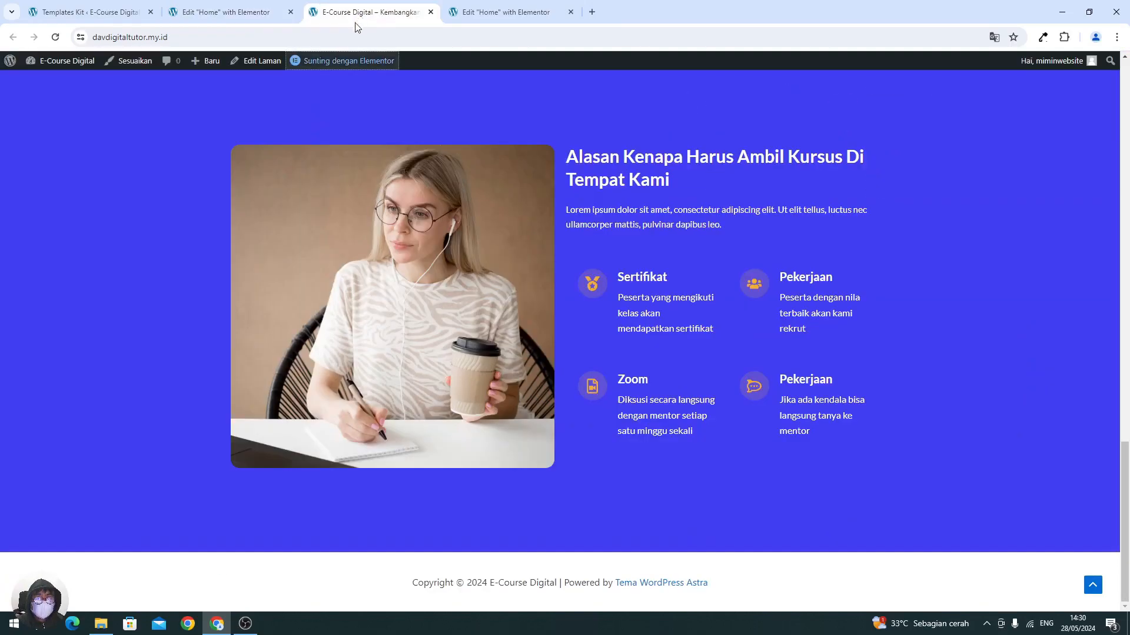
click(57, 38)
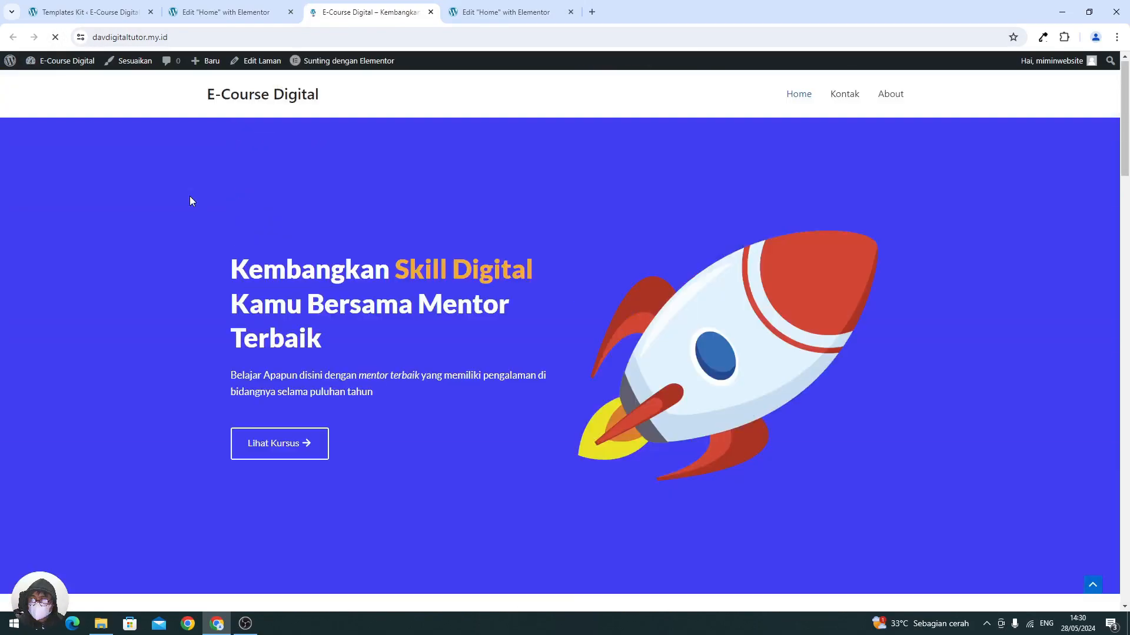
scroll(189, 201, down, 15)
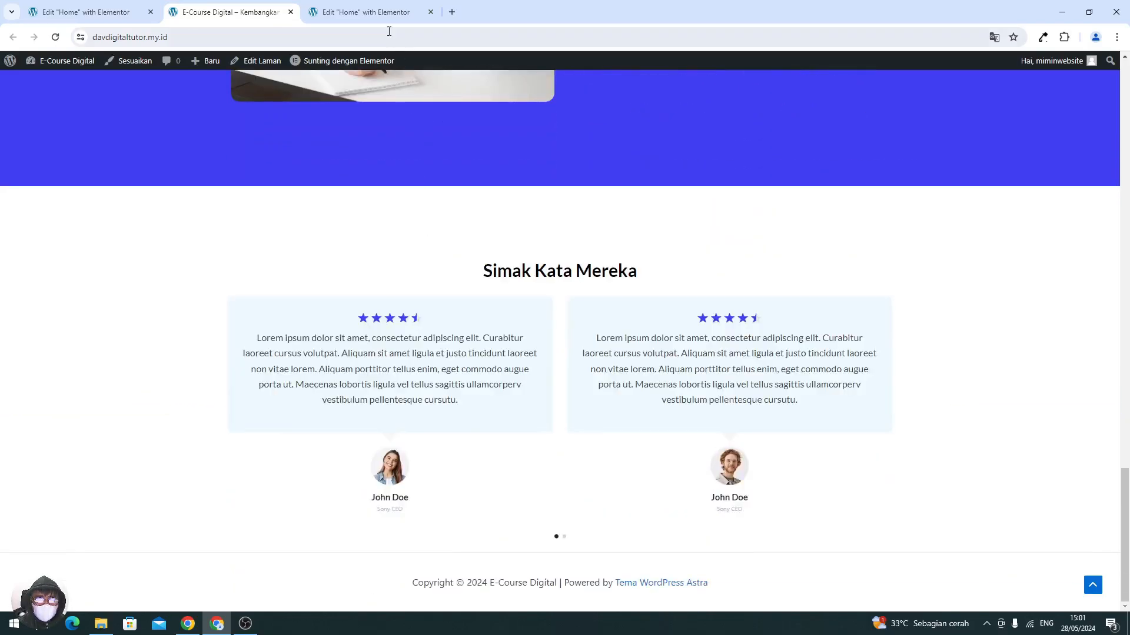
- Examine the section order on the reference course page, from the course list to the testimonials and the package section
click(380, 12)
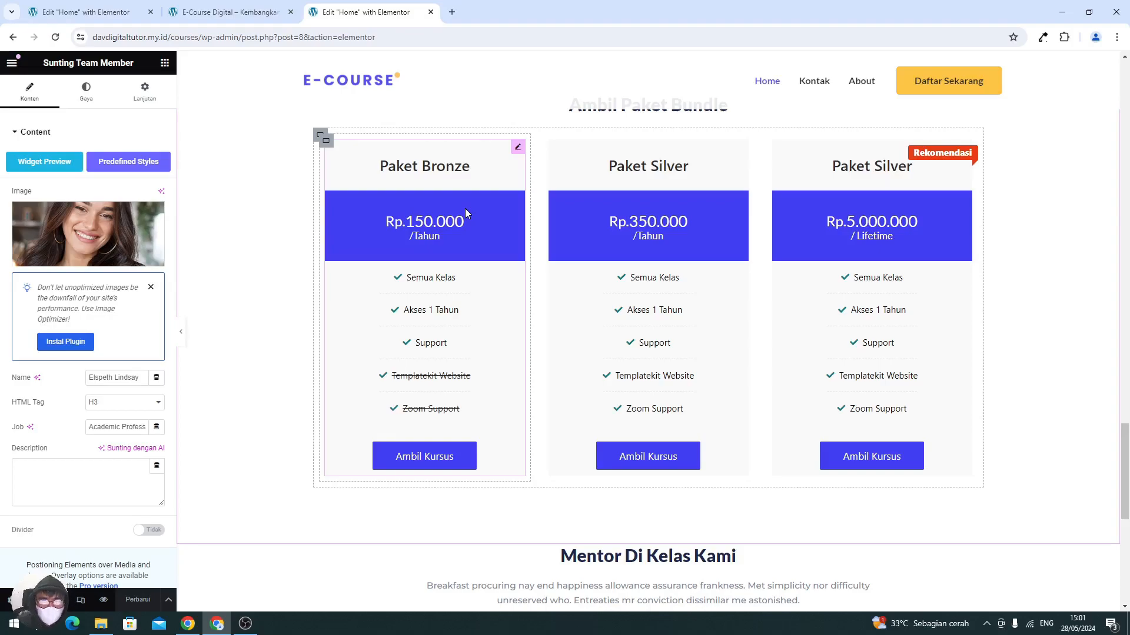
scroll(465, 208, up, 20)
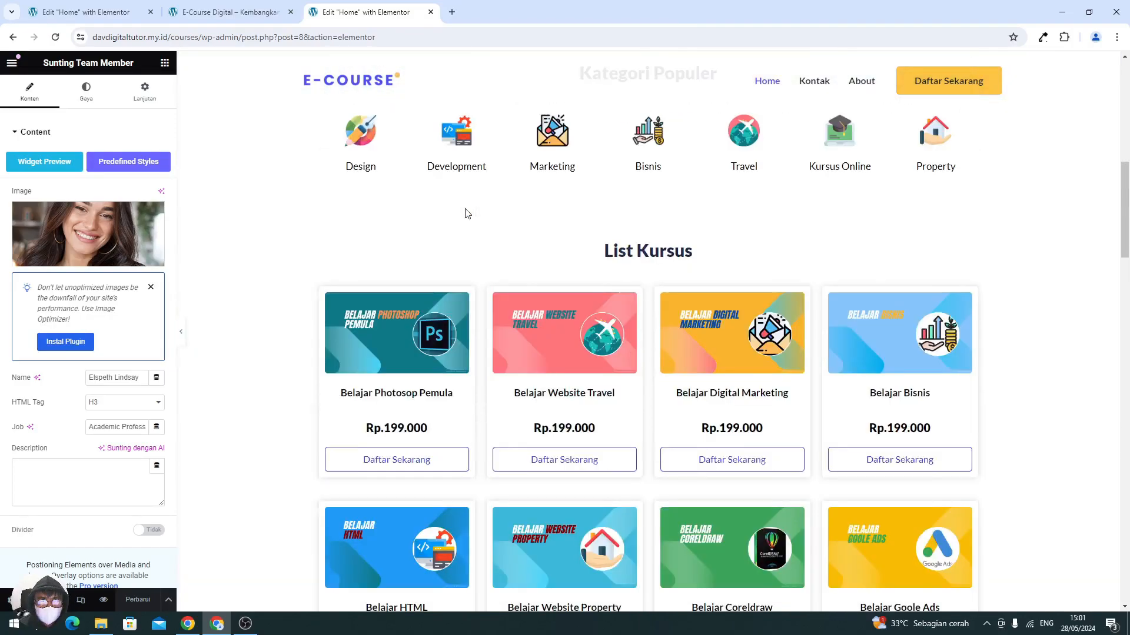
scroll(466, 210, up, 5)
scroll(443, 333, down, 5)
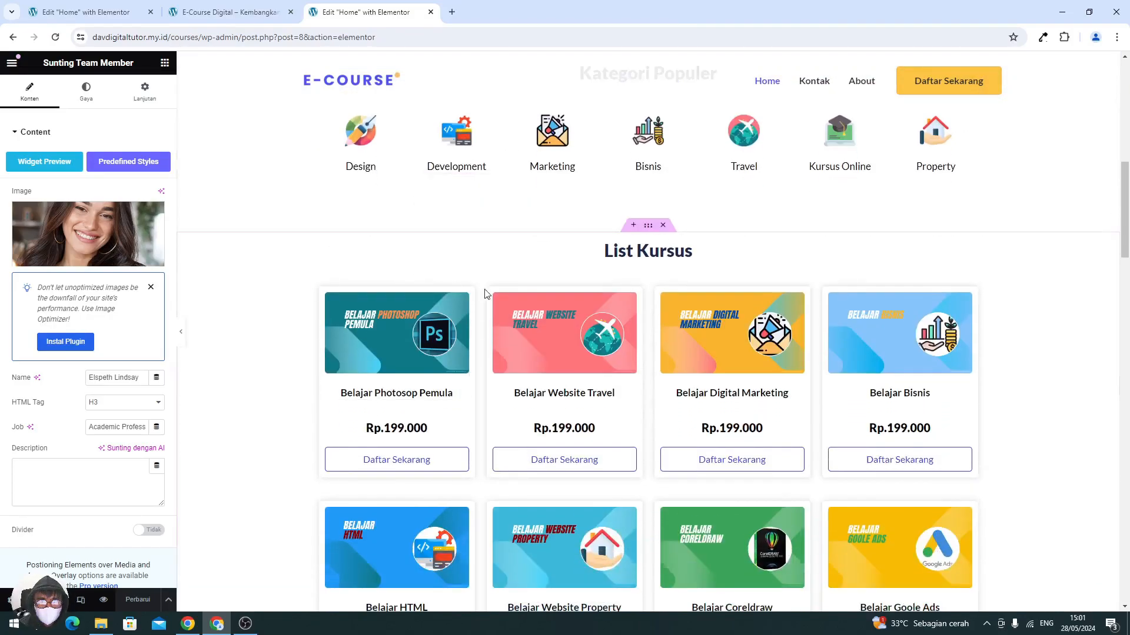
scroll(451, 356, down, 18)
scroll(451, 357, down, 3)
scroll(494, 323, up, 5)
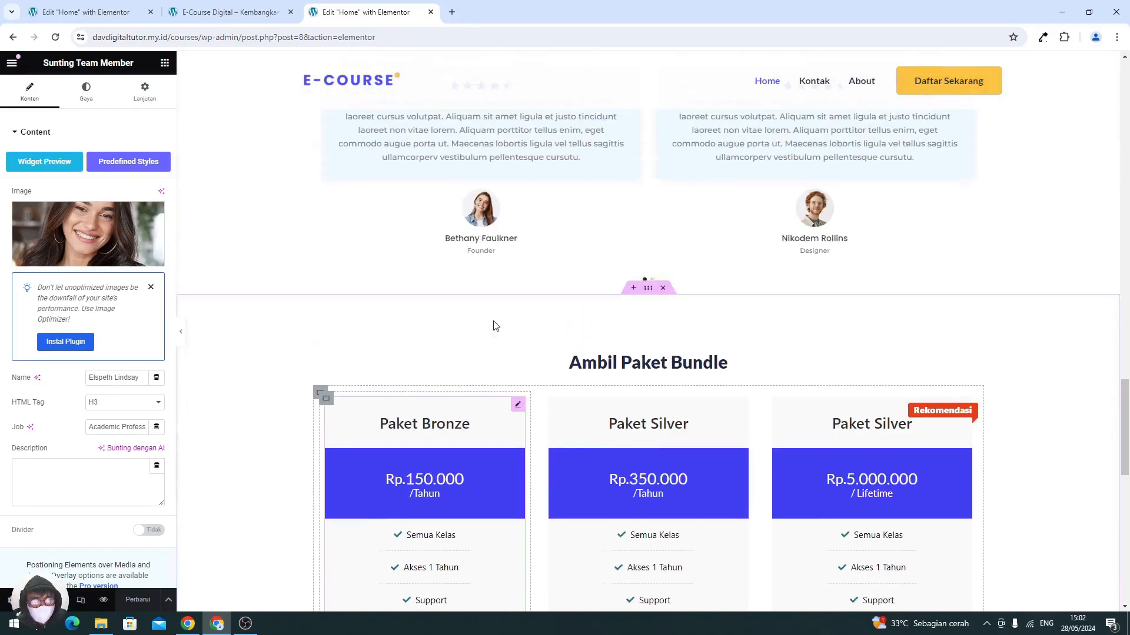
scroll(494, 326, up, 2)
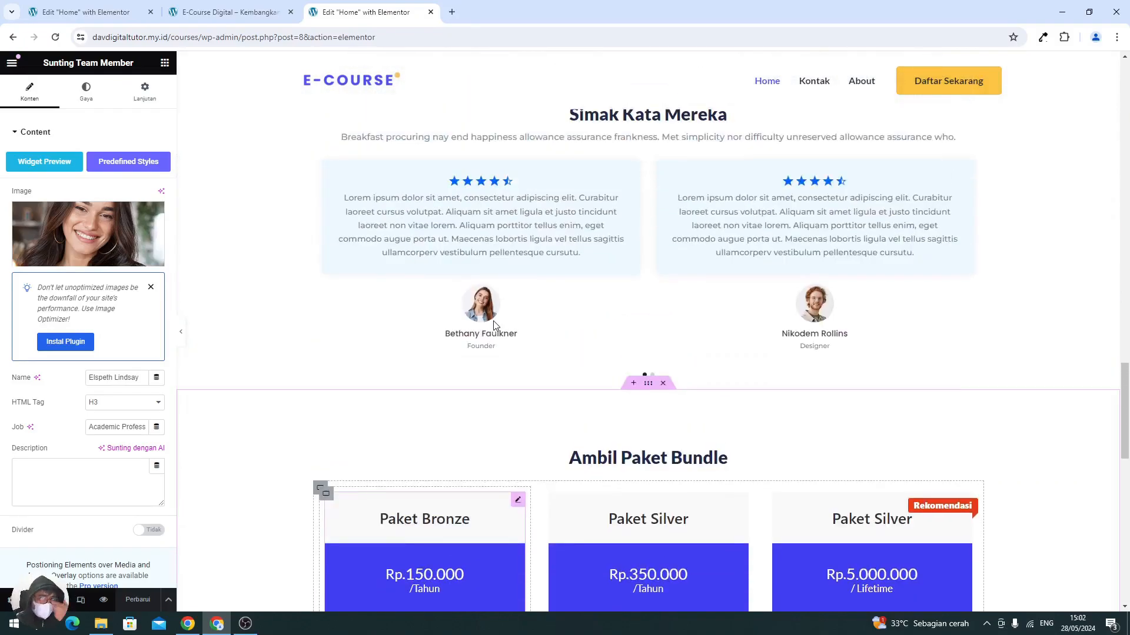
- Return to the home page being built and add a single-column Flexbox container below the testimonial section
click(112, 22)
scroll(353, 335, down, 5)
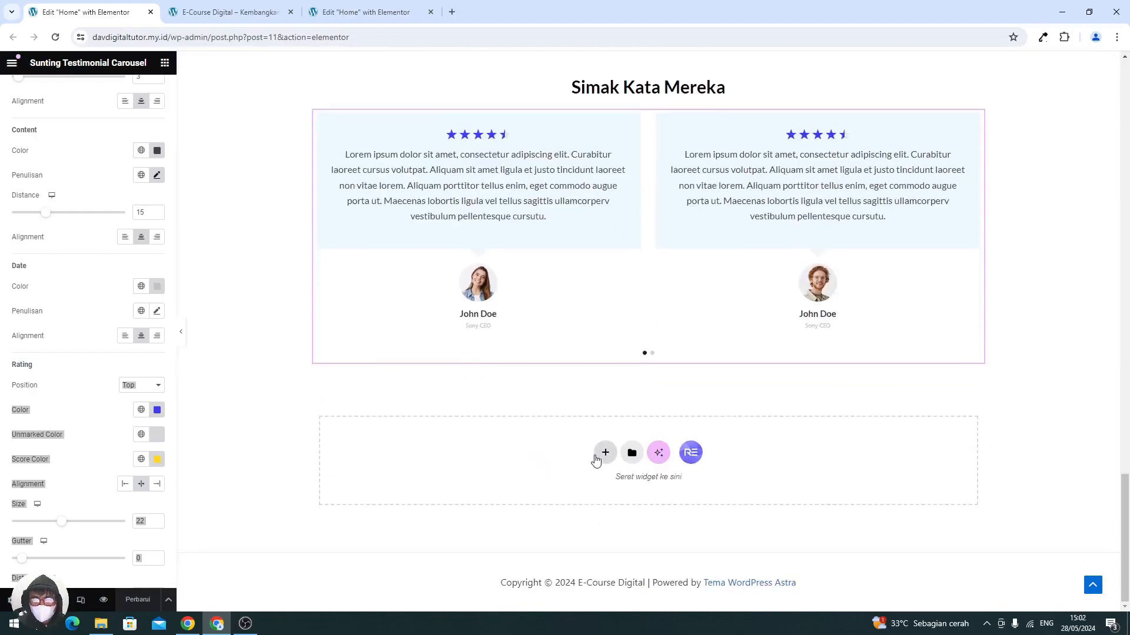
scroll(454, 235, up, 2)
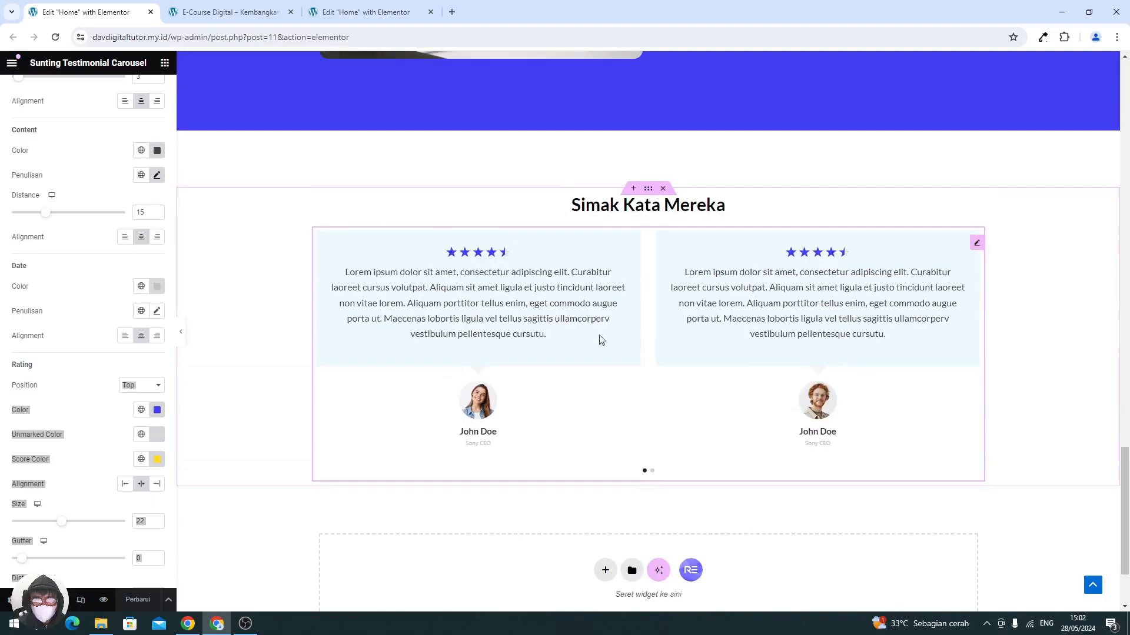
scroll(603, 512, down, 1)
click(605, 511)
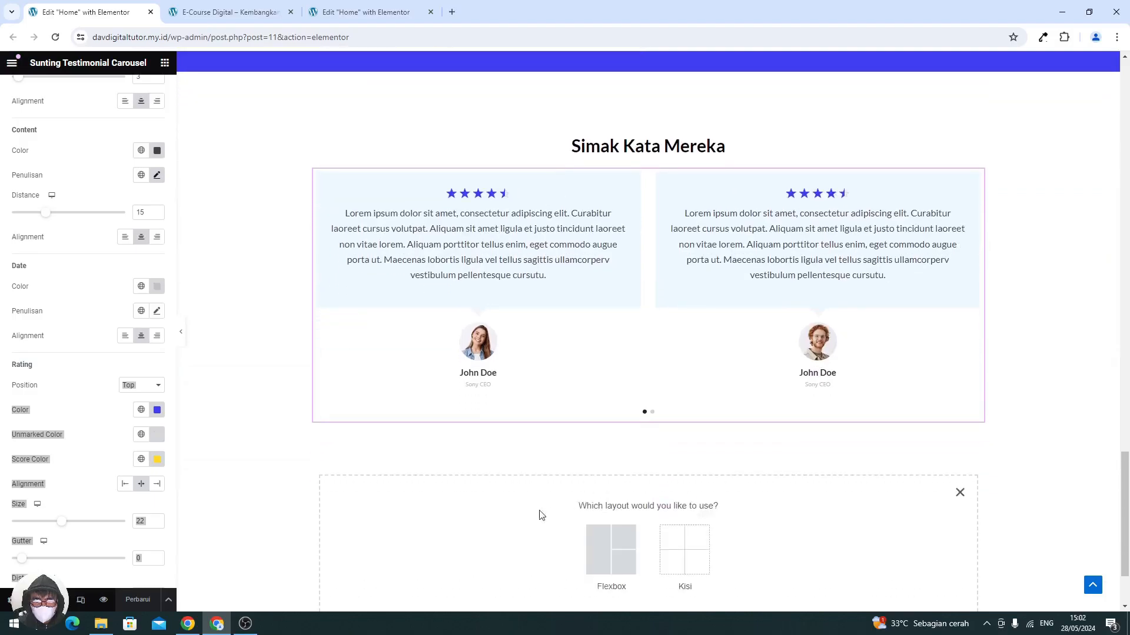
click(609, 542)
click(481, 425)
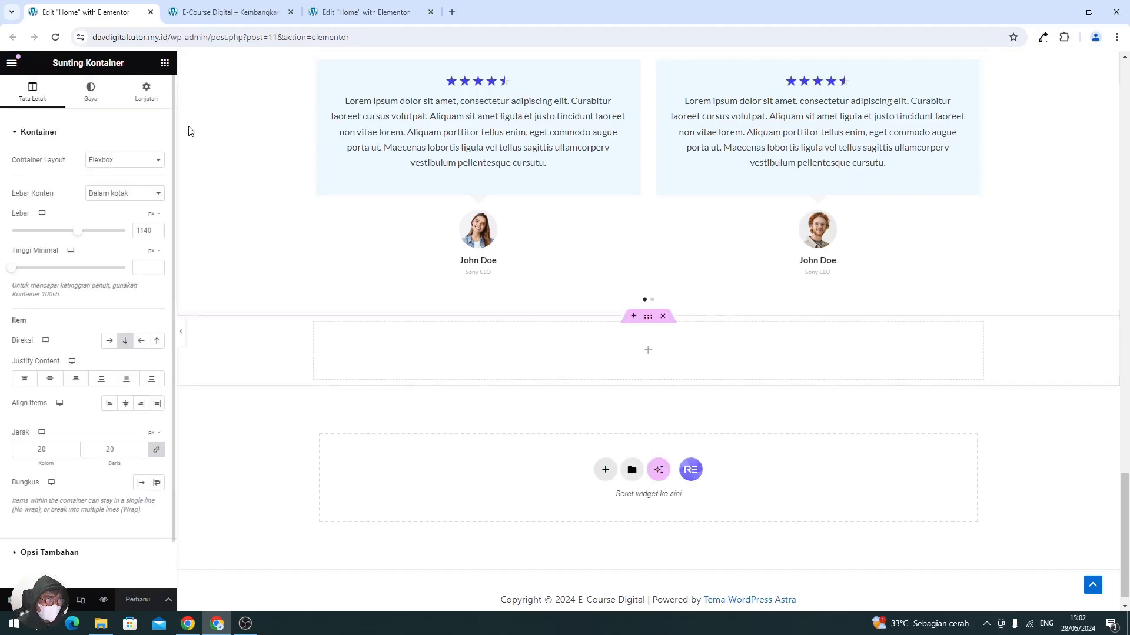
- Unlink the new container's margins, switch their unit to percent and set the top margin to 6%
click(164, 64)
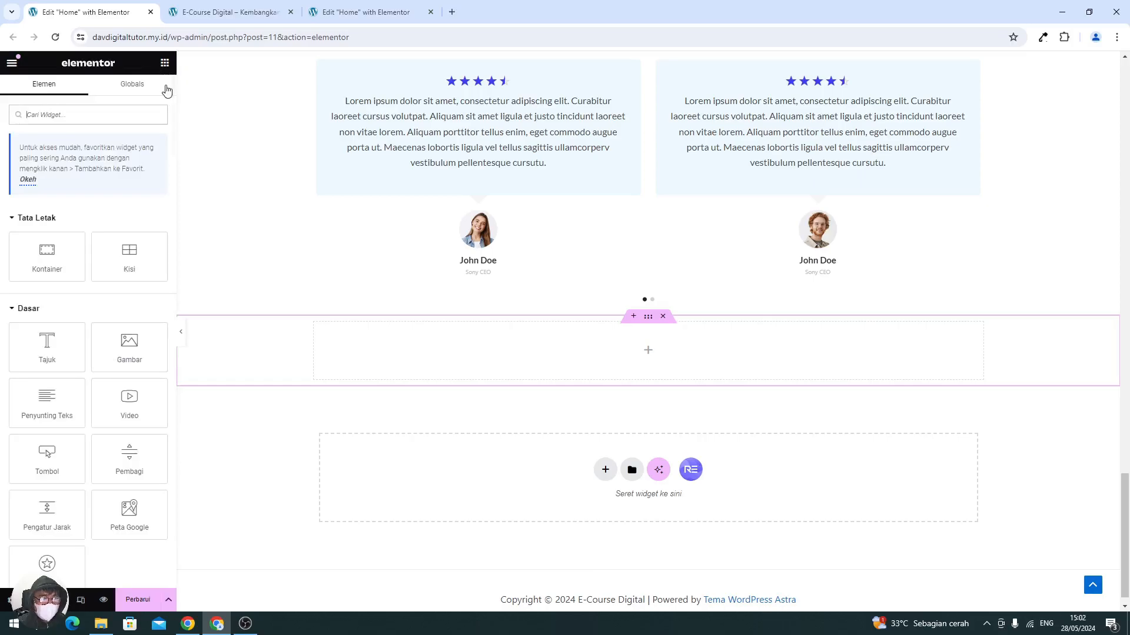
click(645, 319)
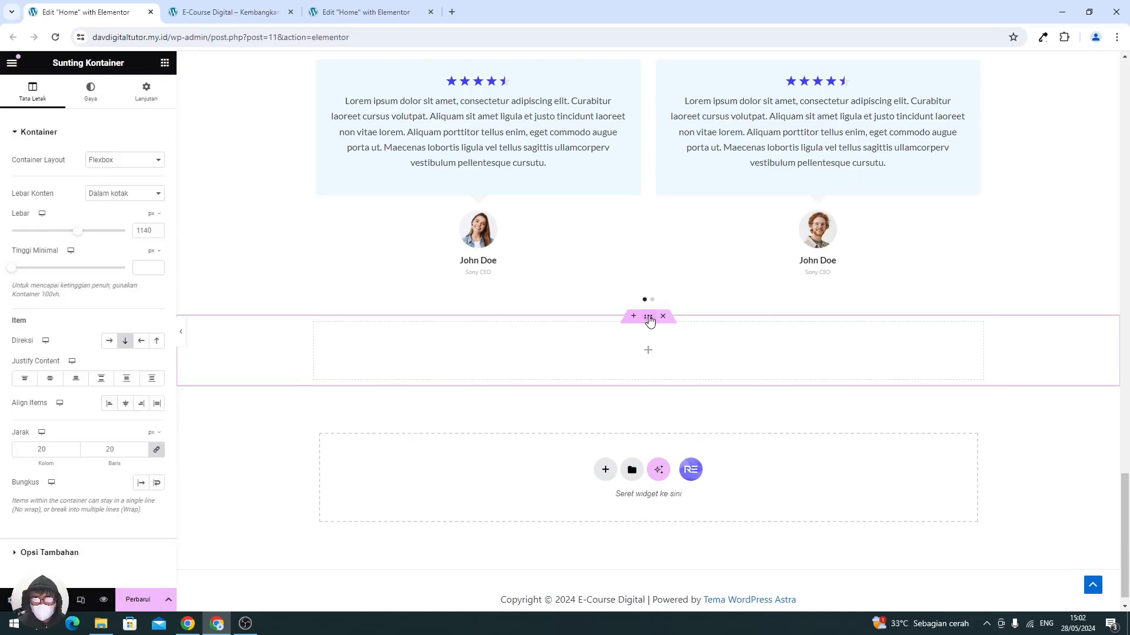
click(143, 98)
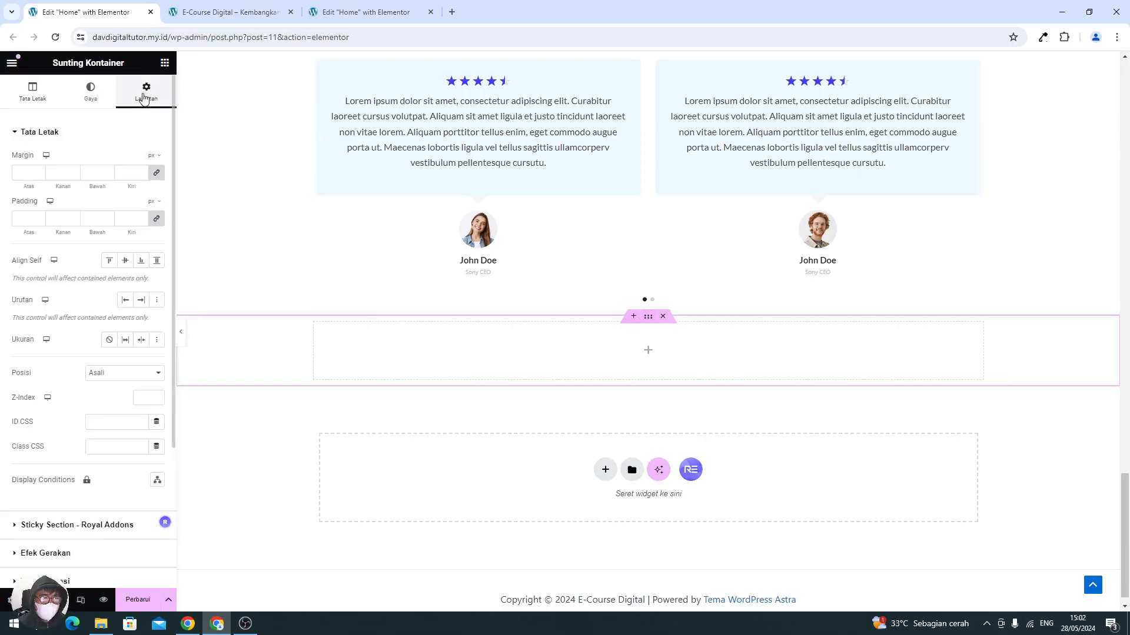
click(156, 176)
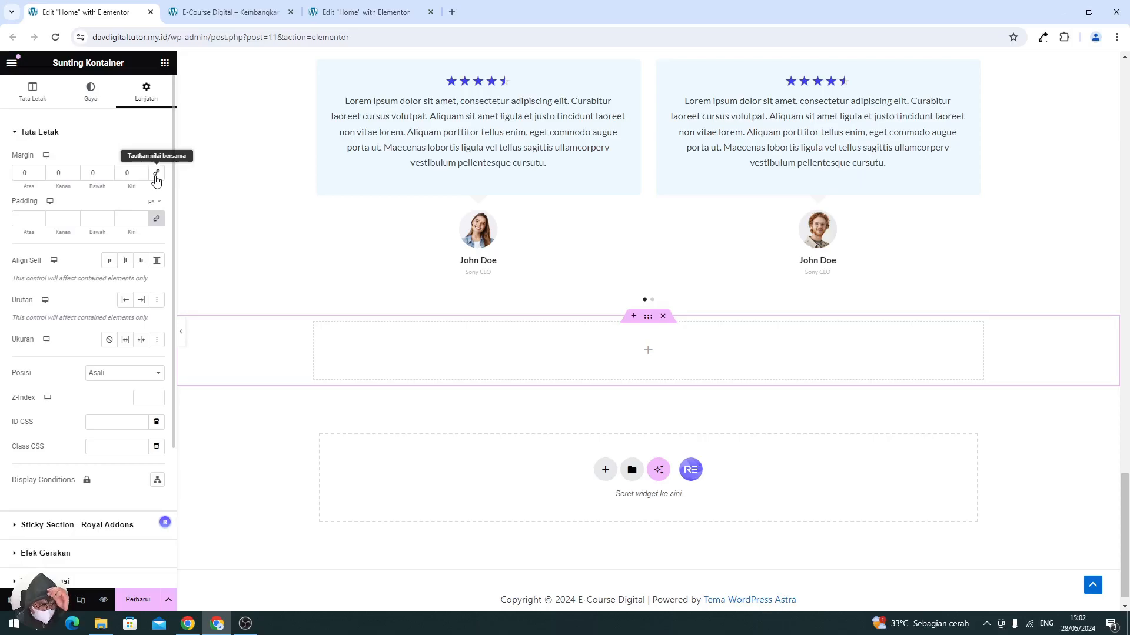
click(153, 158)
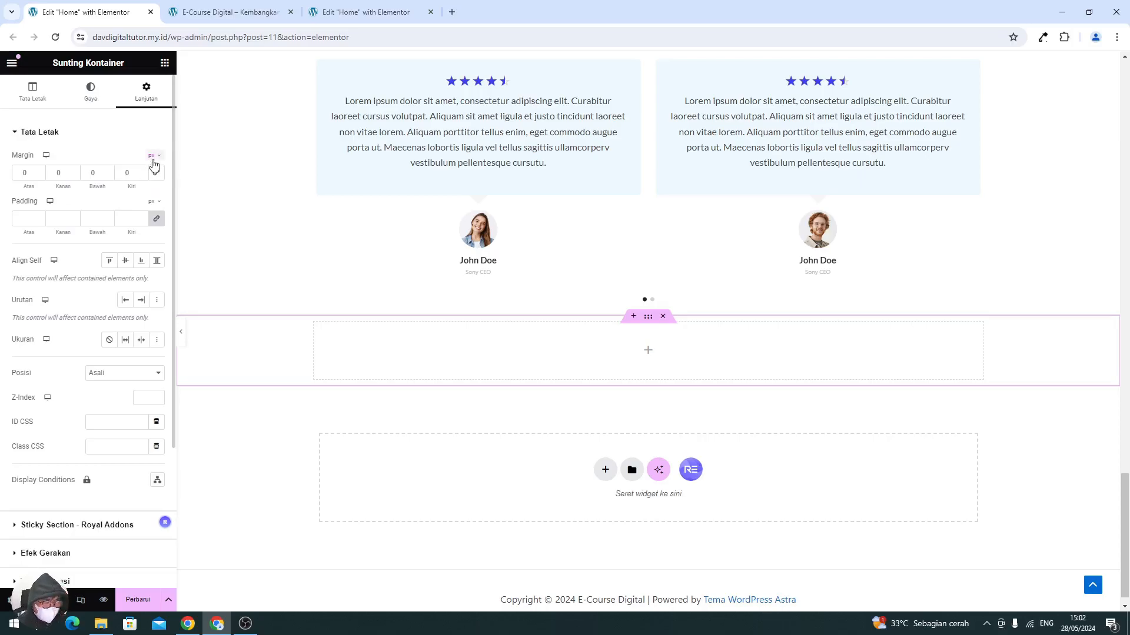
click(152, 174)
click(30, 174)
text(6)
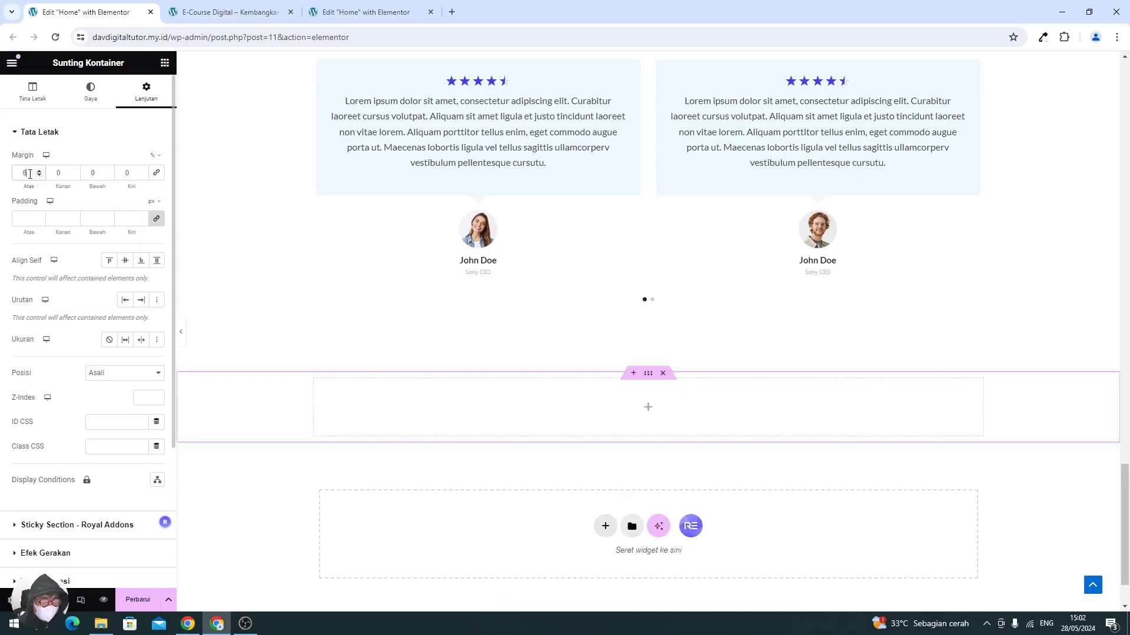
- Copy the "Simak Kata Mereka" heading and paste it into the new empty container
scroll(395, 283, up, 3)
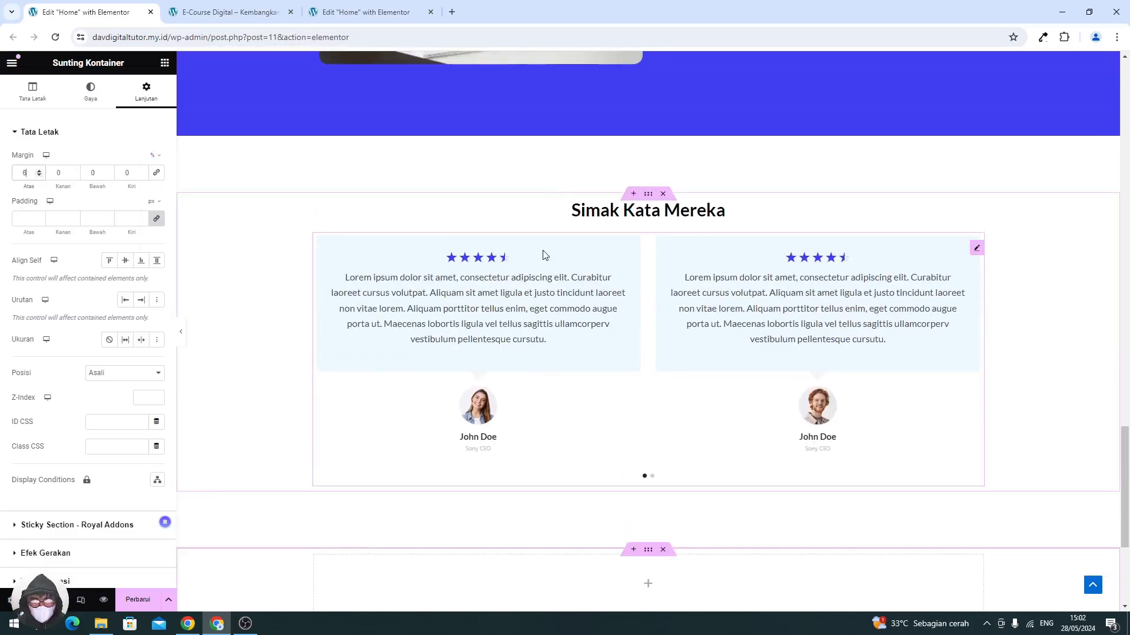
right_click(591, 212)
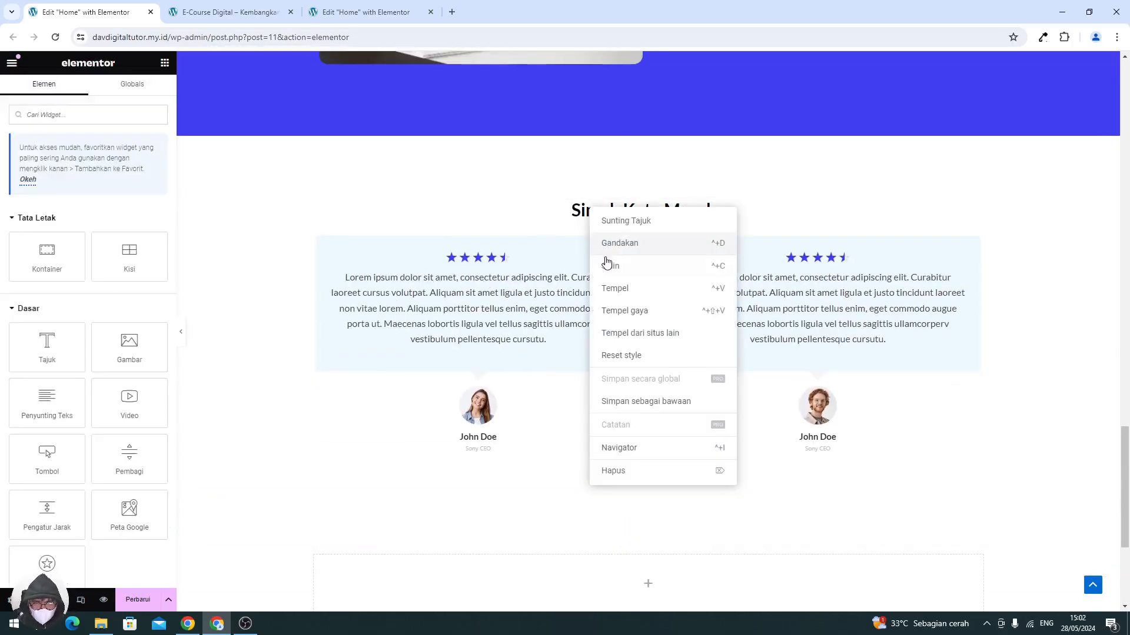
click(607, 262)
scroll(553, 331, down, 2)
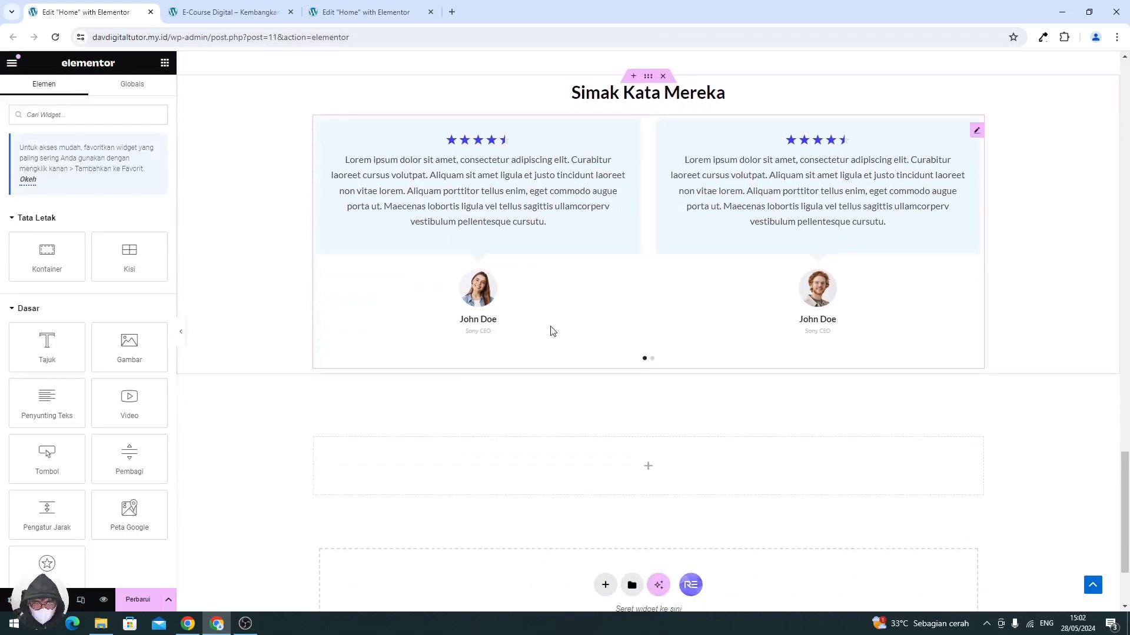
right_click(510, 469)
click(529, 391)
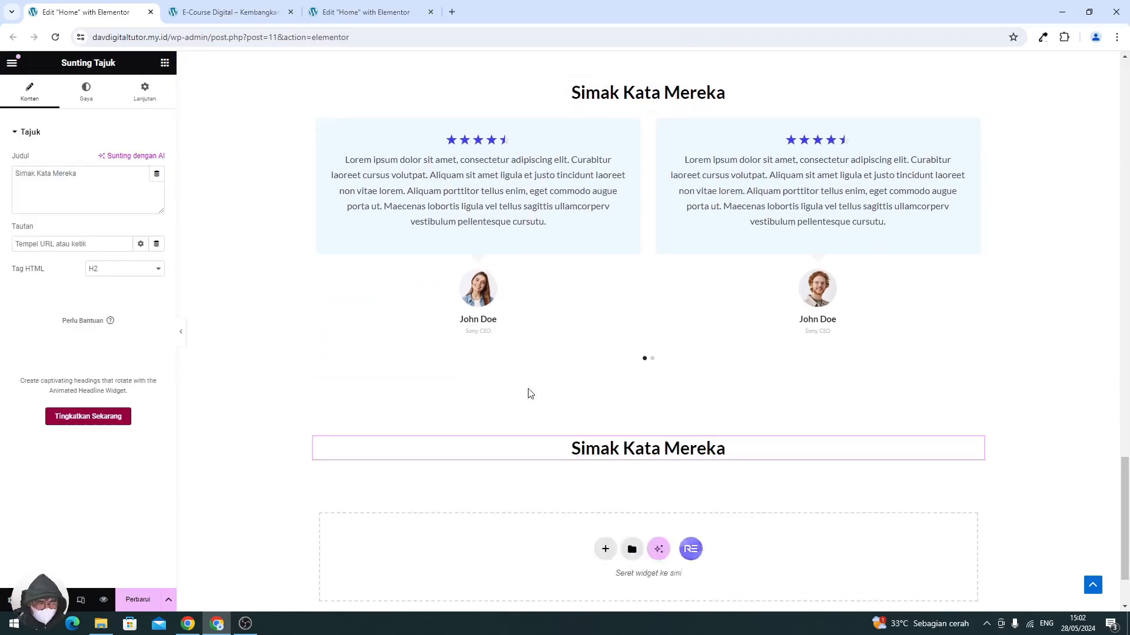
- Change the text of the copied "Simak Kata Mereka" heading below the testimonials to "Ambil Paket Bundle", matching the reference page
click(572, 455)
click(63, 187)
click(369, 12)
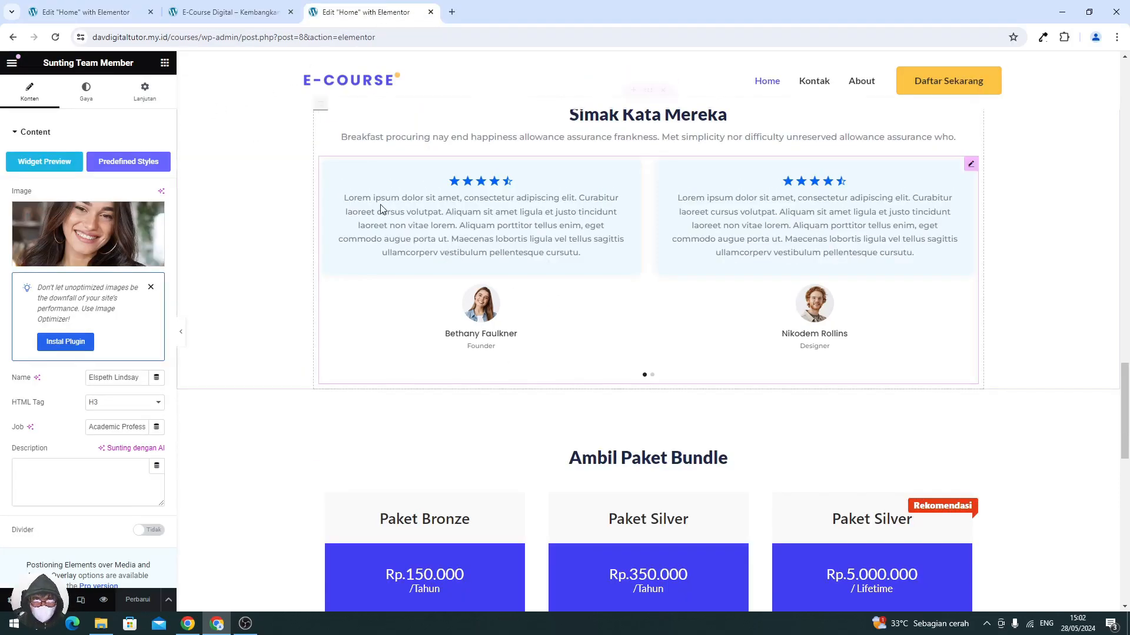
scroll(607, 263, down, 3)
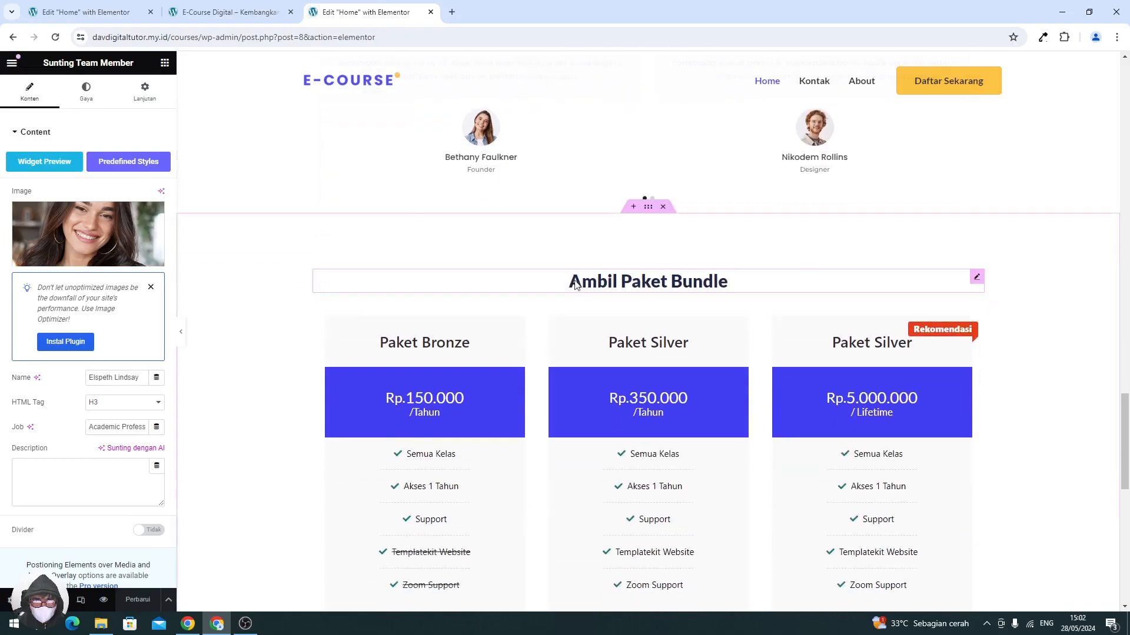
click(89, 12)
key(ctrl+a)
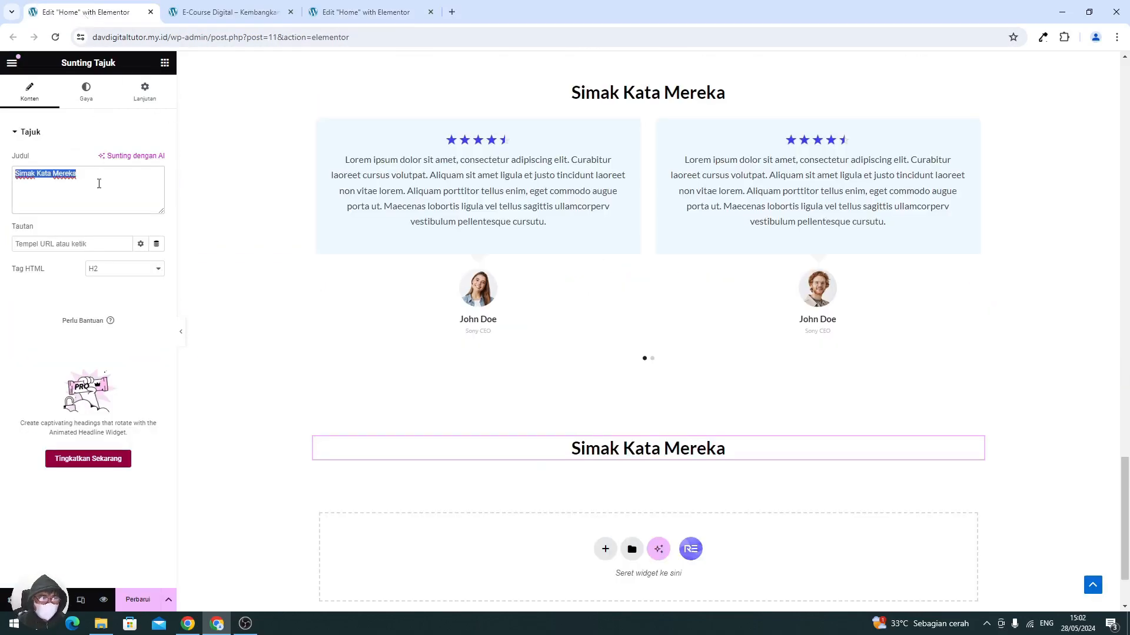
text(A)
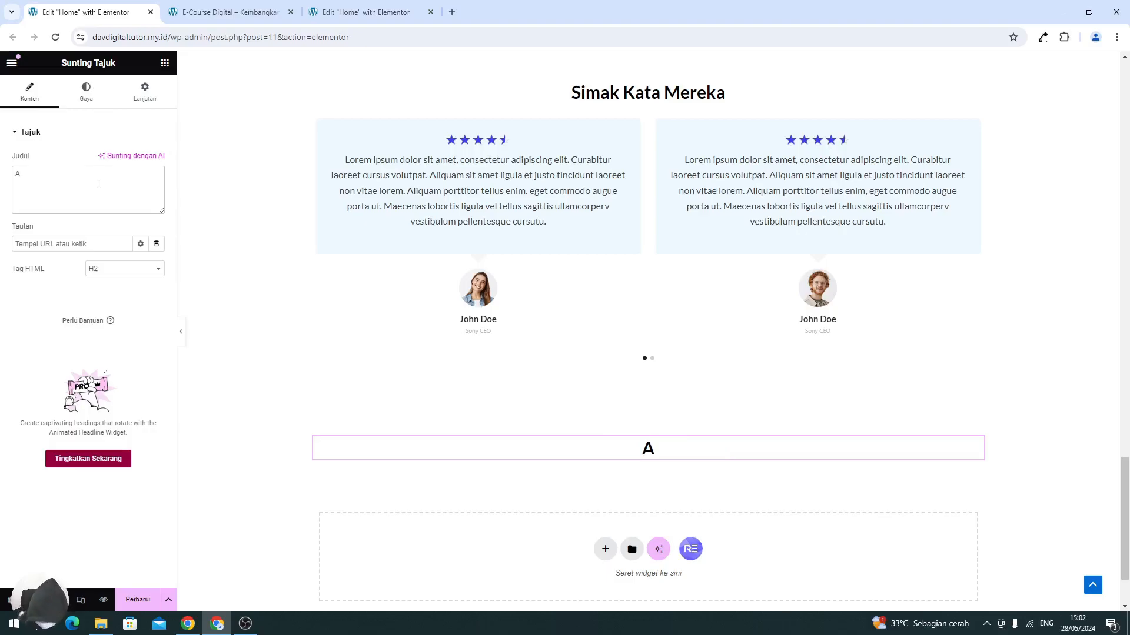
text(mb)
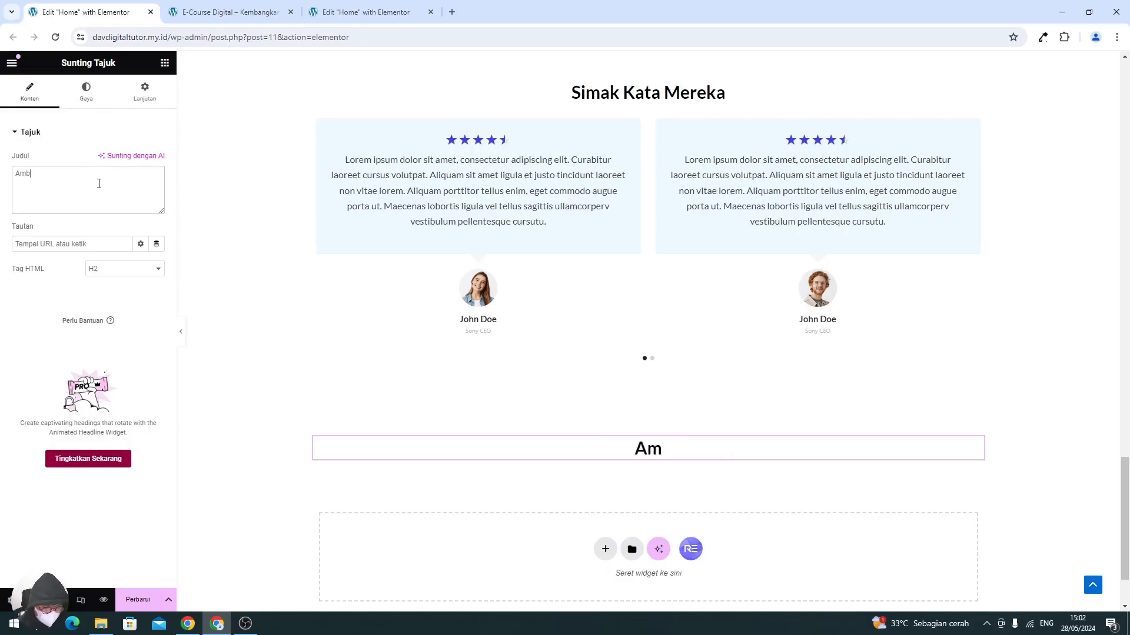
text(il Paket)
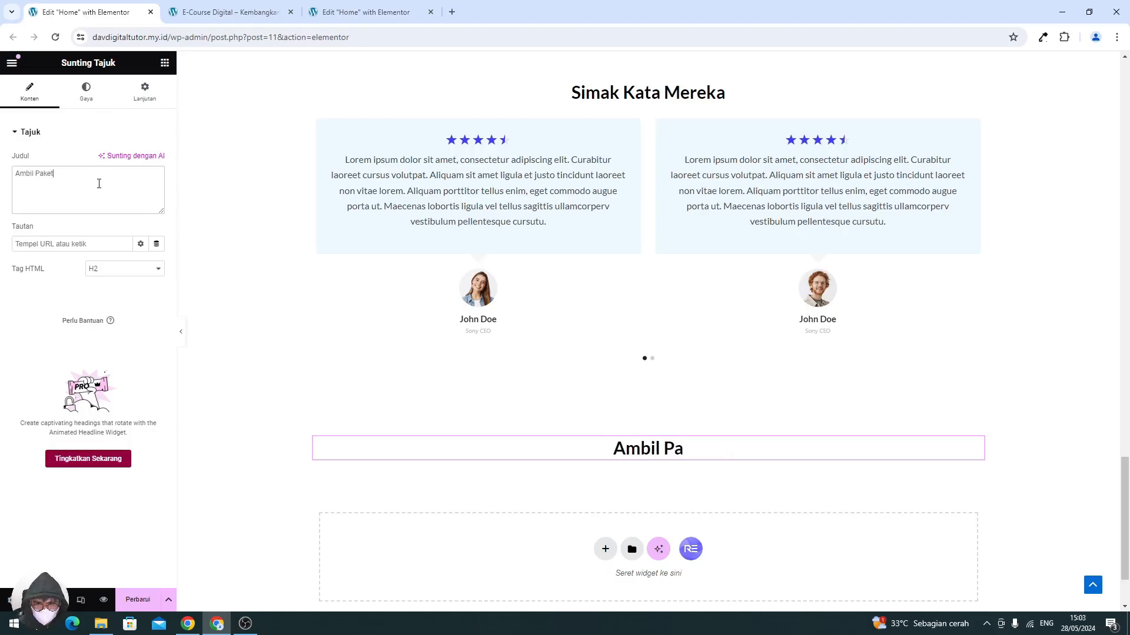
text( Bundle)
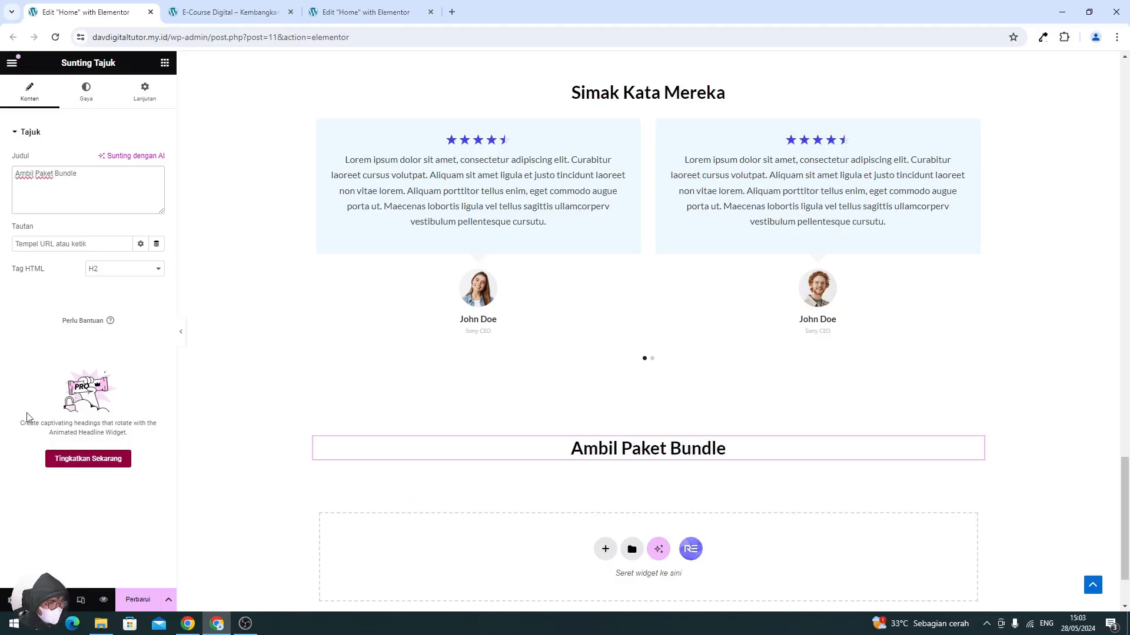
- Add a container below the "Ambil Paket Bundle" heading and nest a second container inside it
click(341, 13)
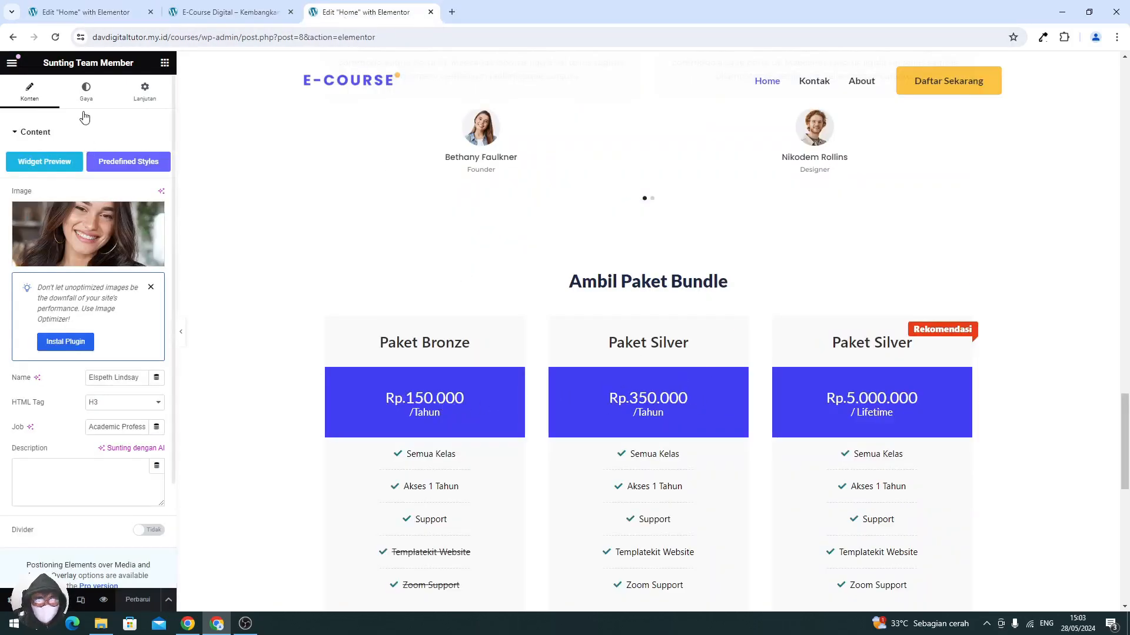
click(85, 7)
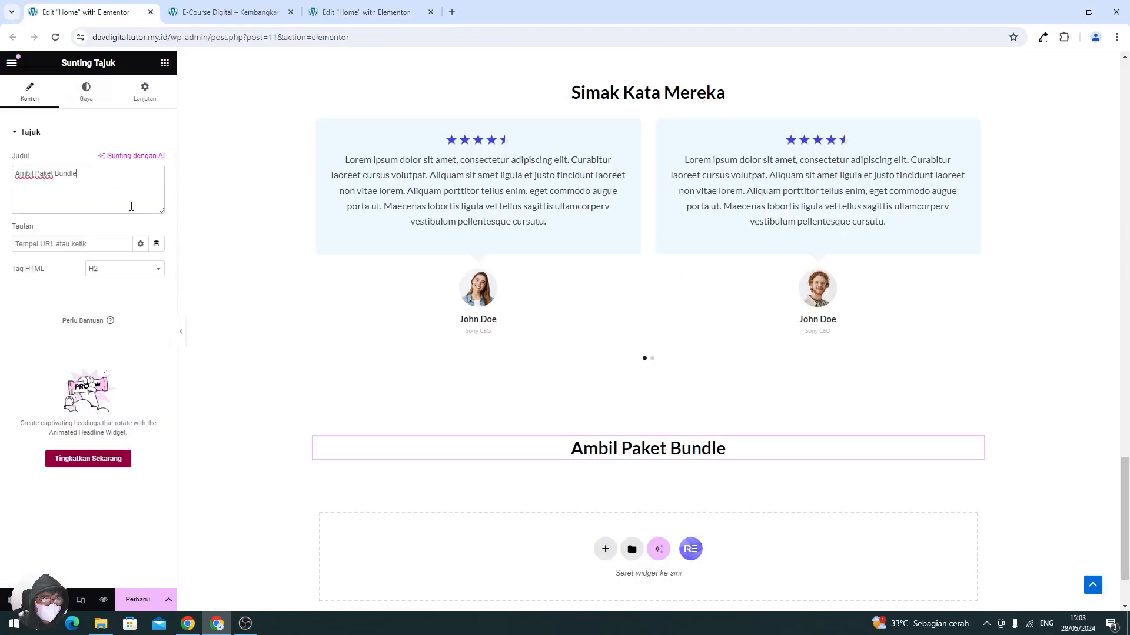
click(164, 67)
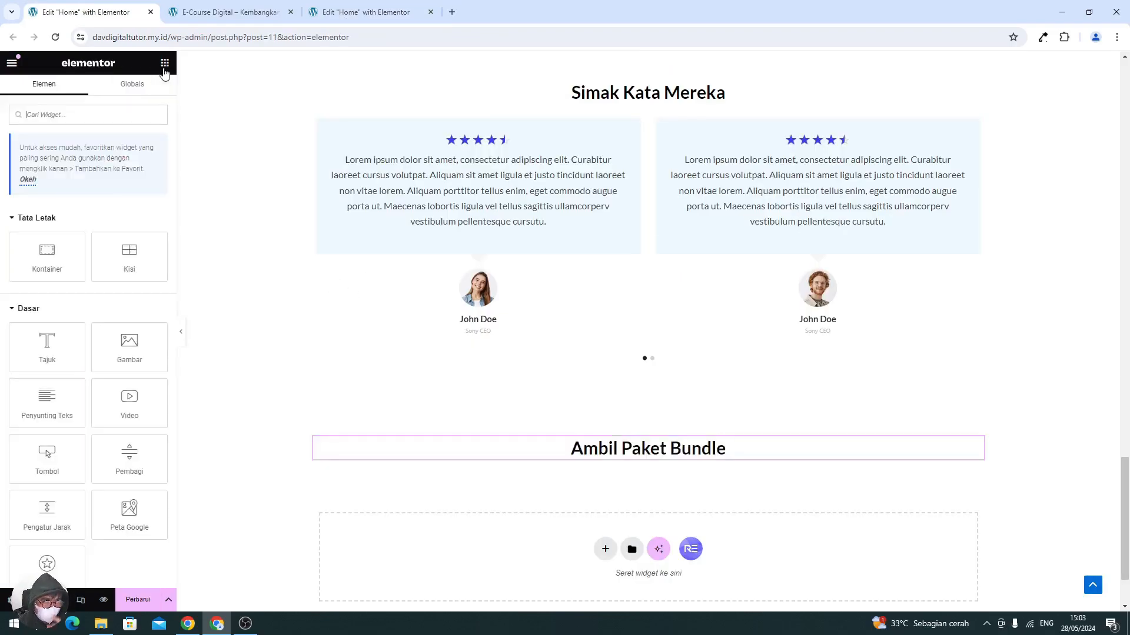
drag(54, 256, 496, 453)
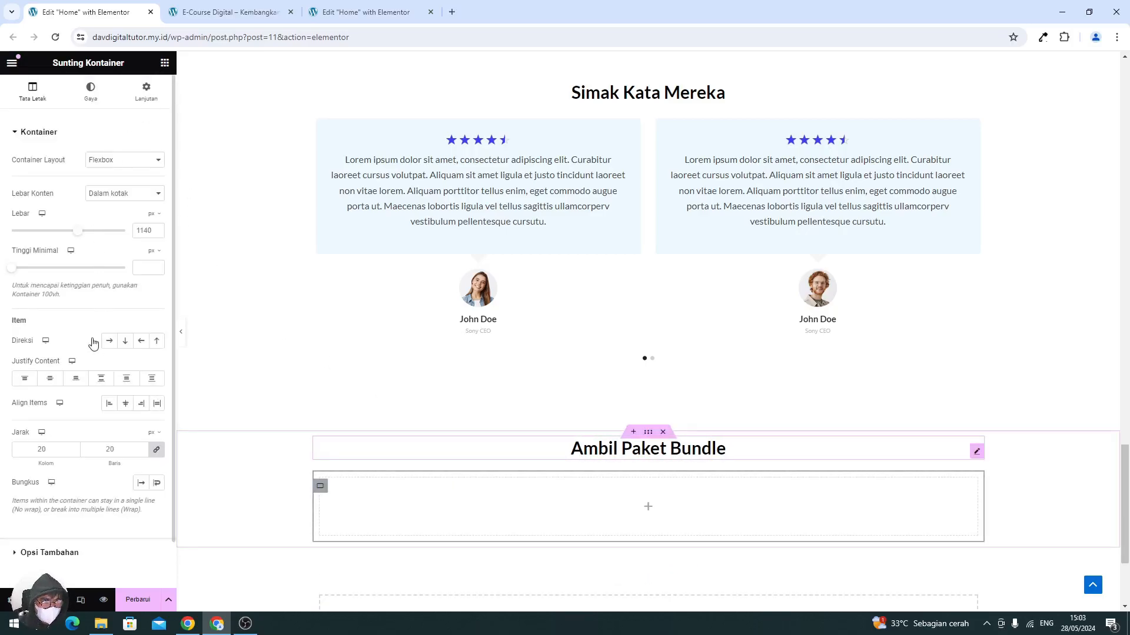
drag(44, 251, 476, 496)
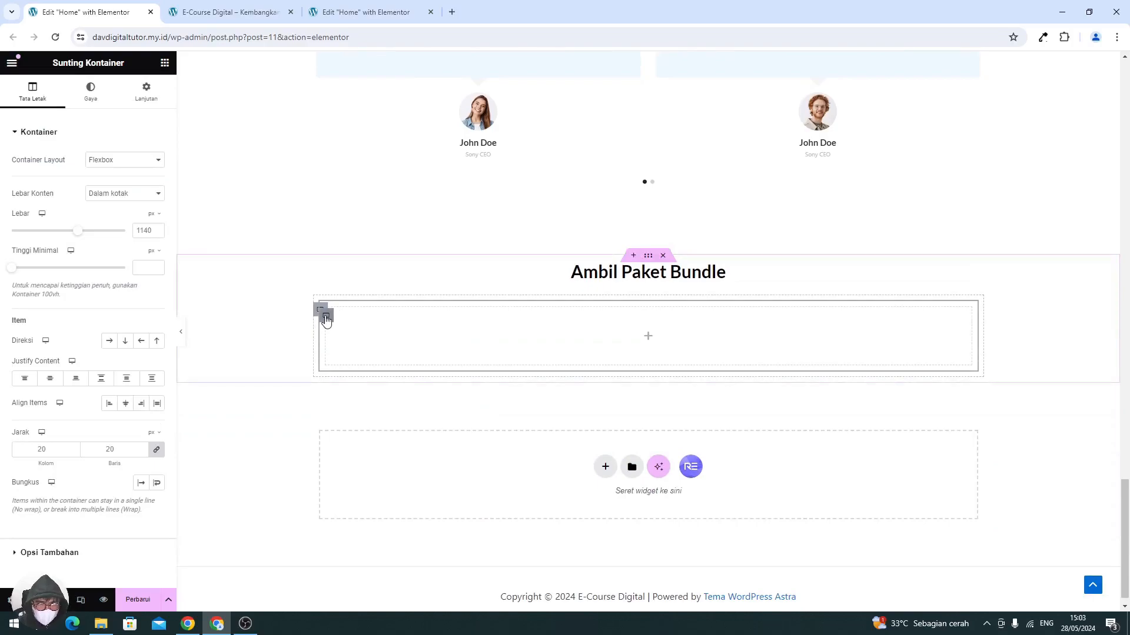
- Duplicate the nested container until there are three and set the parent container's direction to horizontal row
right_click(327, 319)
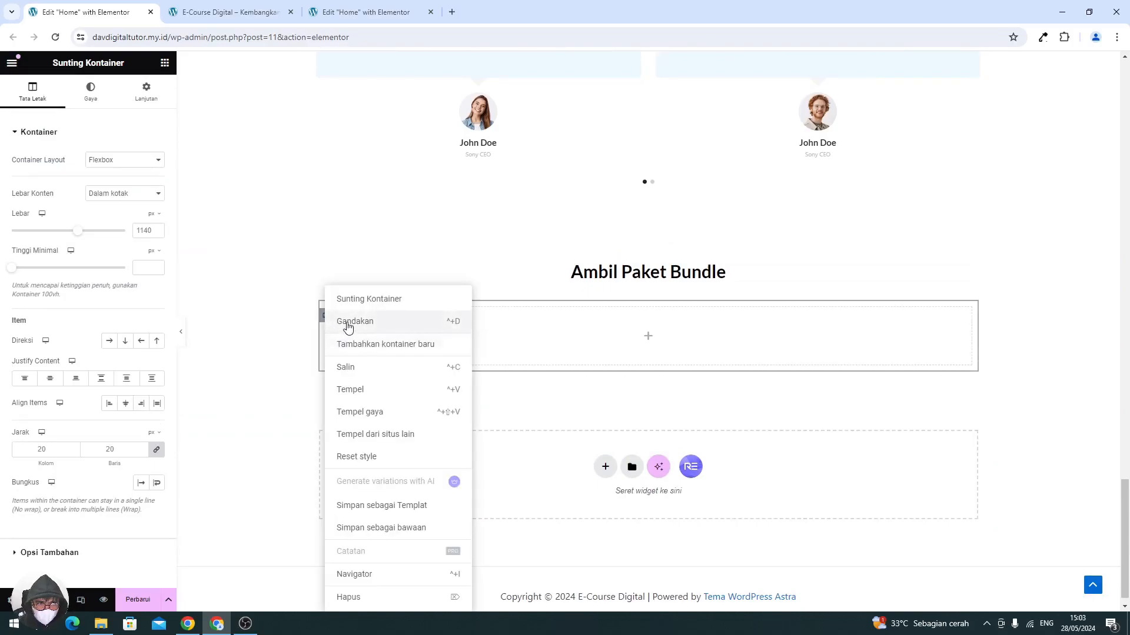
click(346, 323)
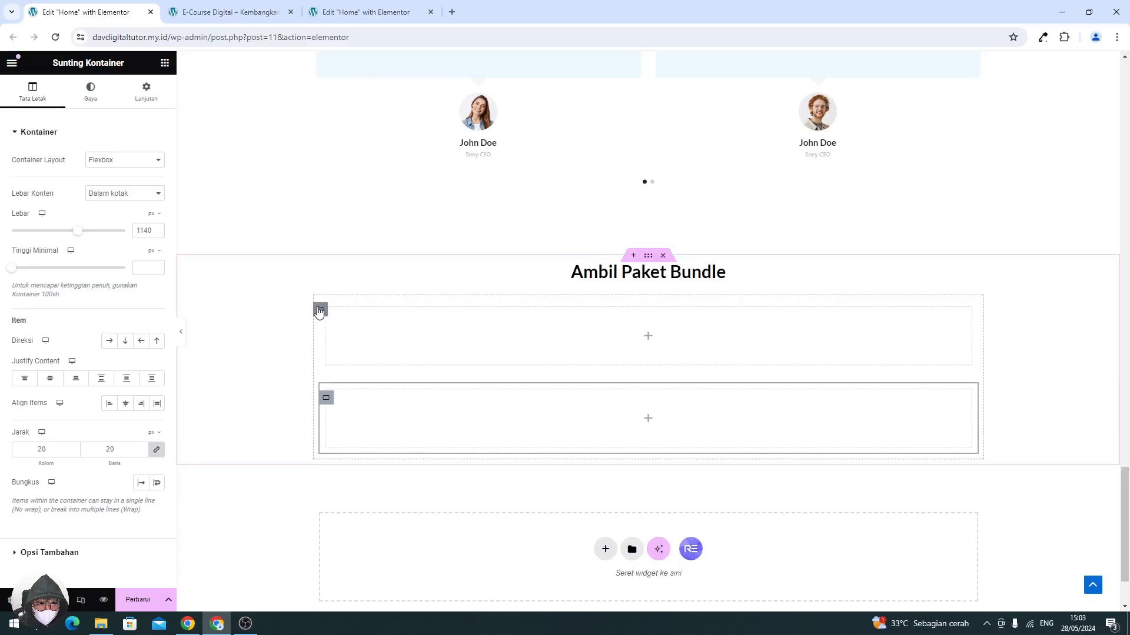
click(319, 311)
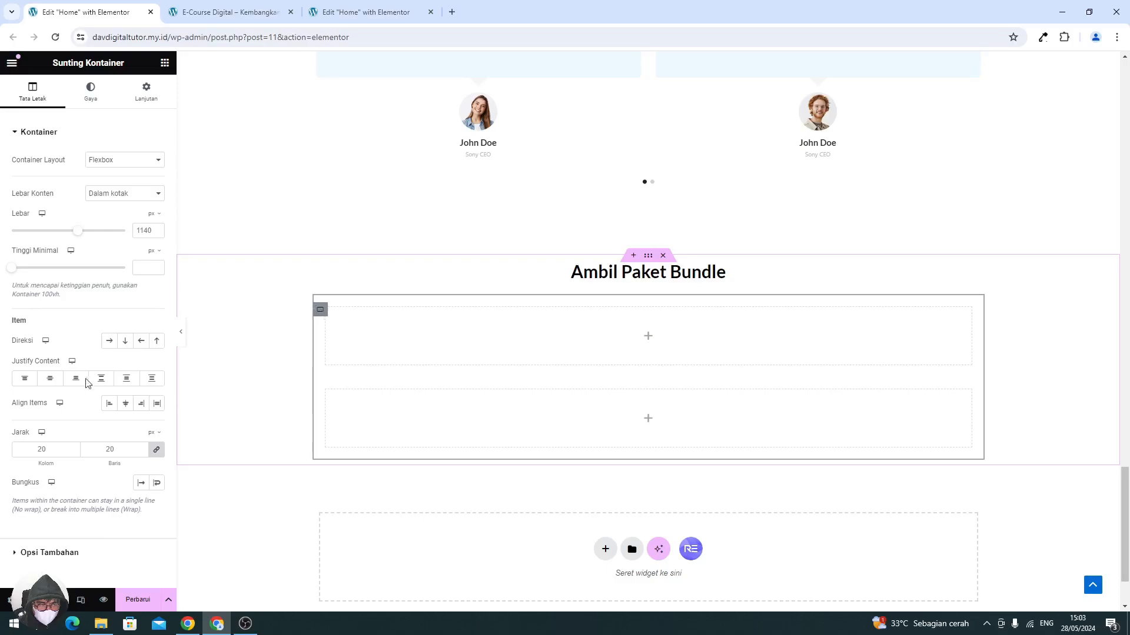
click(109, 341)
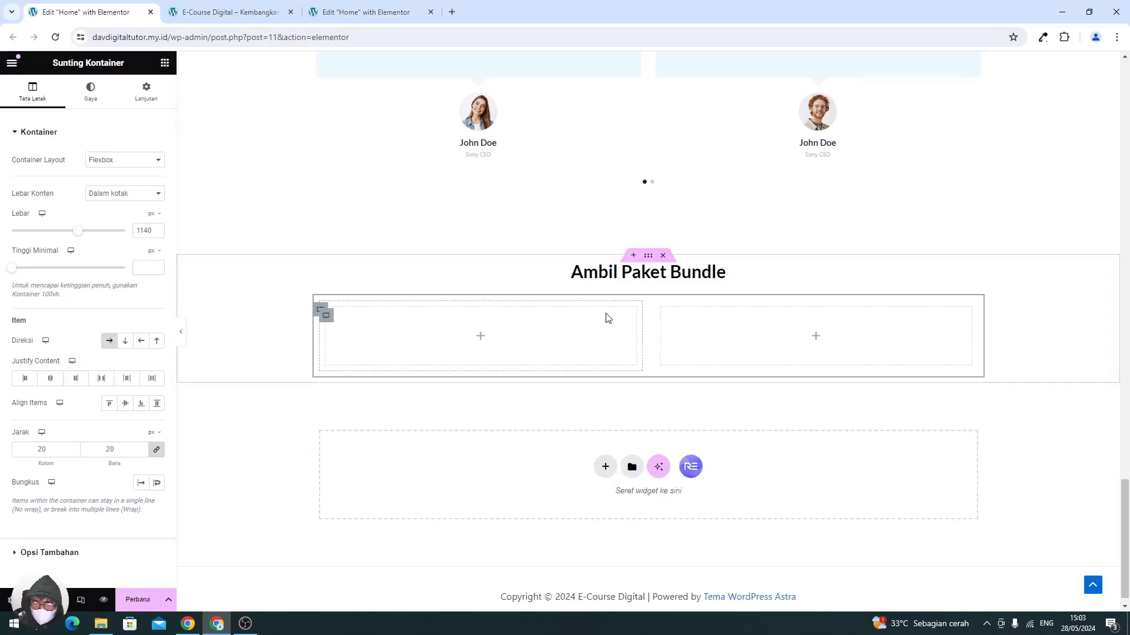
right_click(662, 321)
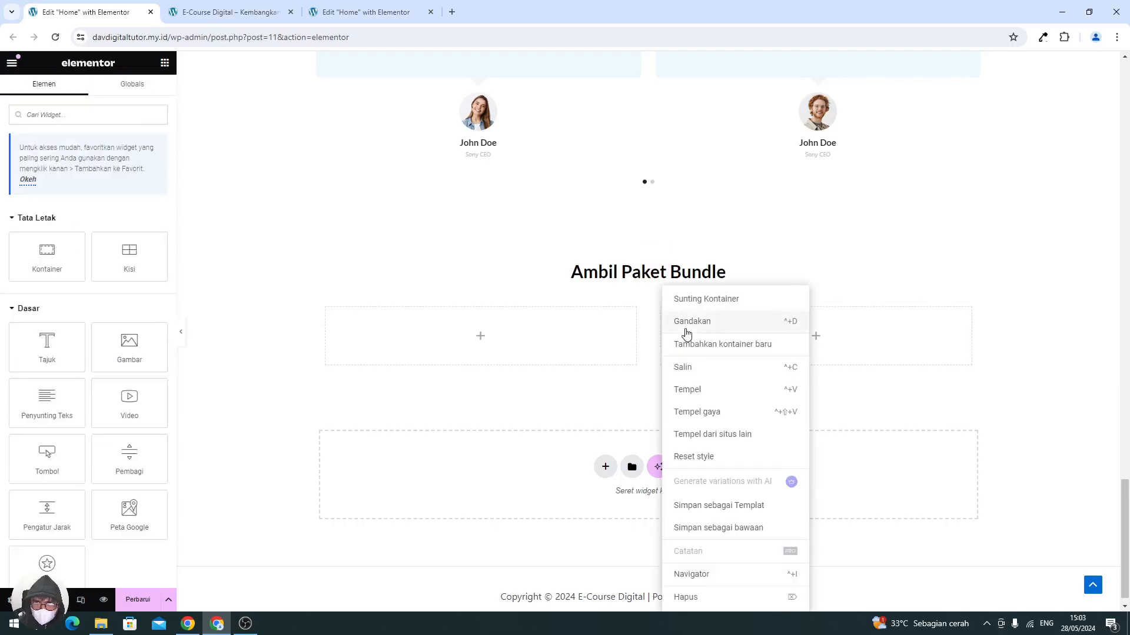
key(ctrl+d)
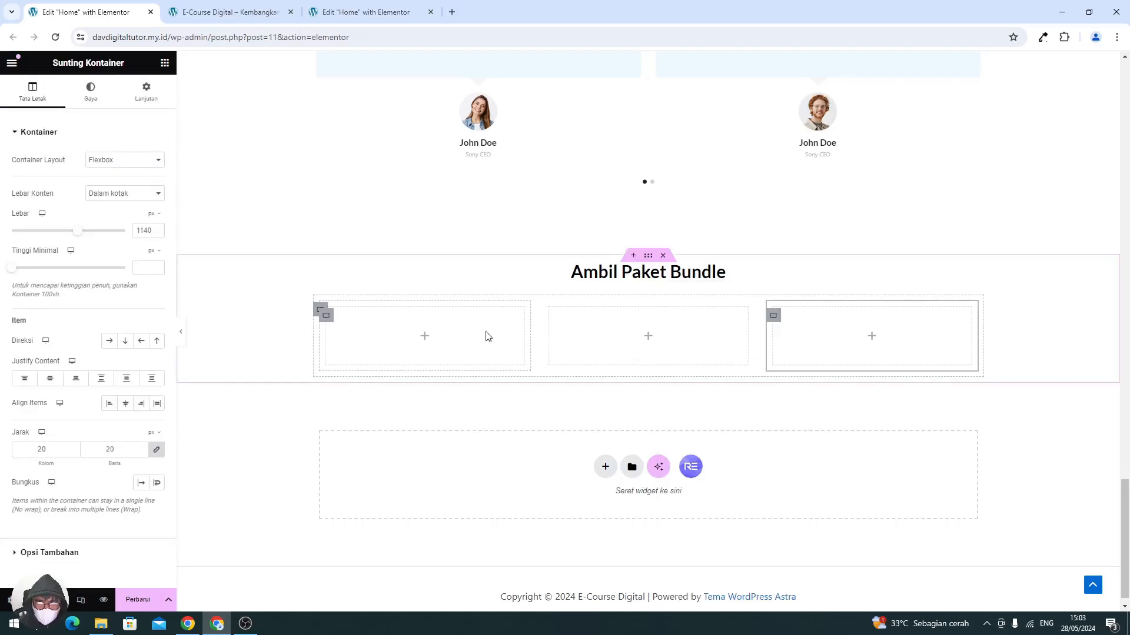
- Find the Pricing Table widget by searching "pric" and place it in the first of the three containers
click(165, 63)
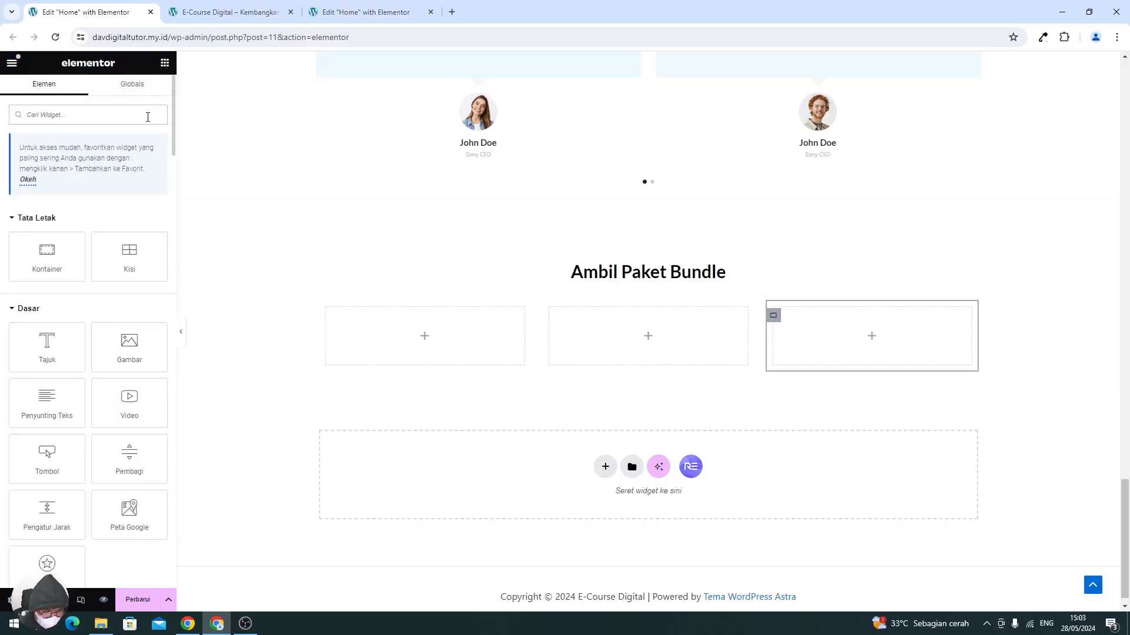
text(pric)
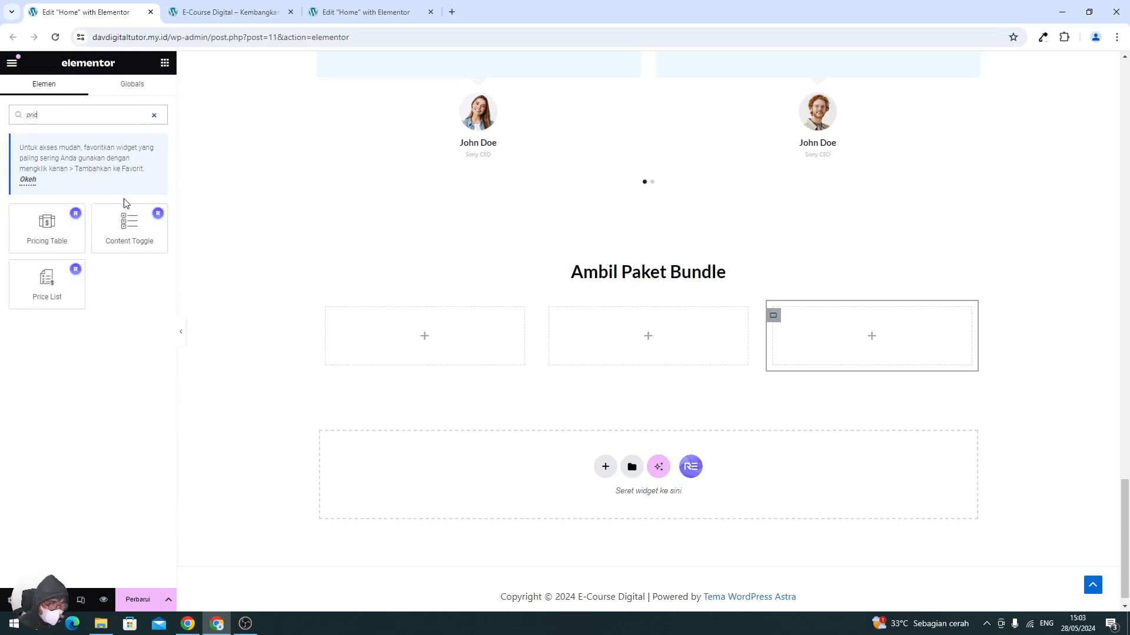
drag(73, 237, 380, 343)
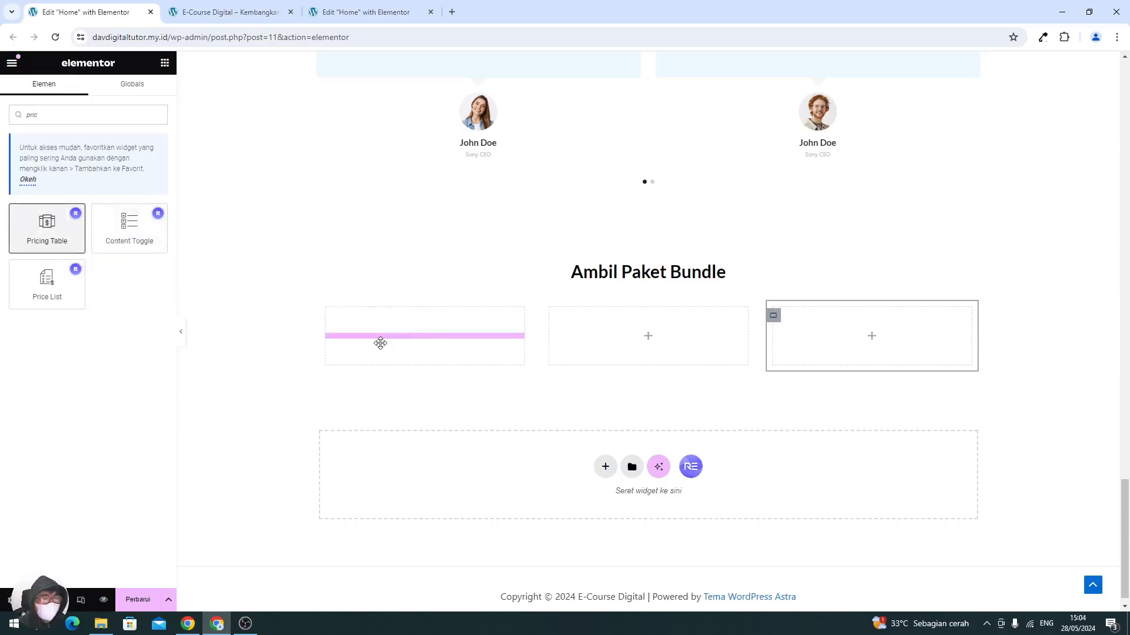
drag(380, 343, 380, 347)
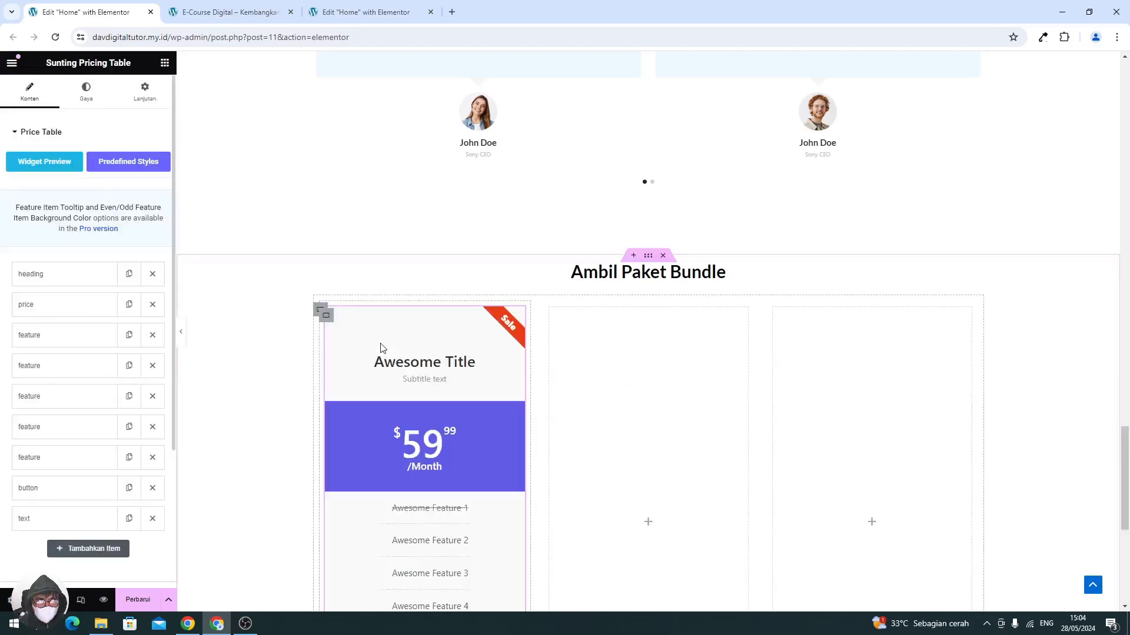
scroll(386, 348, down, 1)
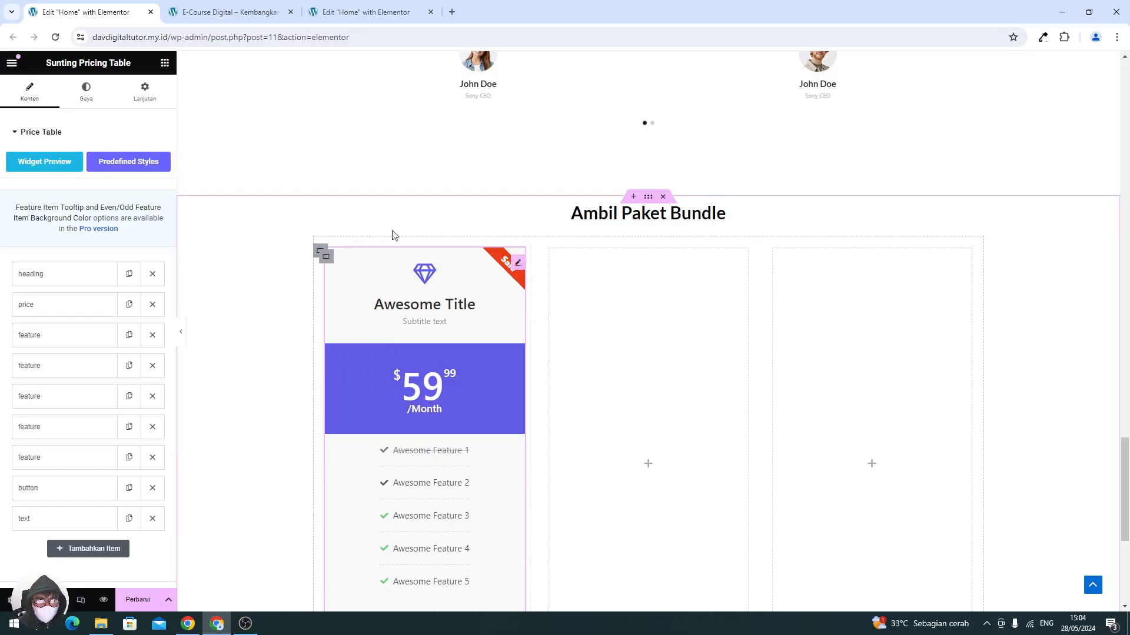
- Check the package cards on the reference page and remove the diamond icon from the pricing table's heading item
click(369, 18)
scroll(429, 294, down, 1)
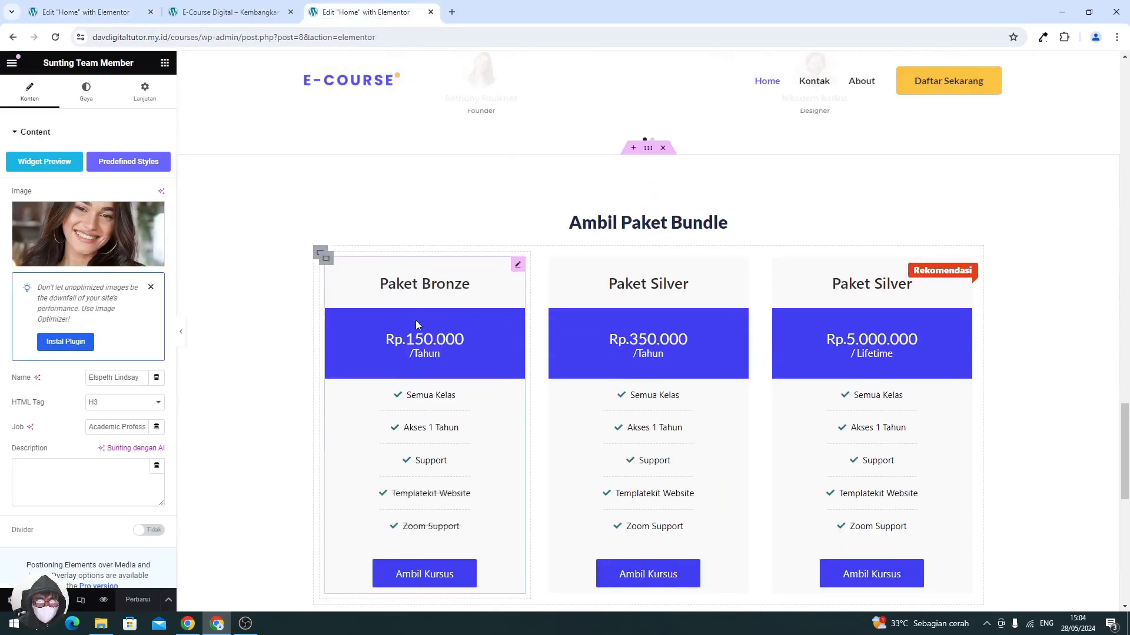
scroll(443, 298, down, 1)
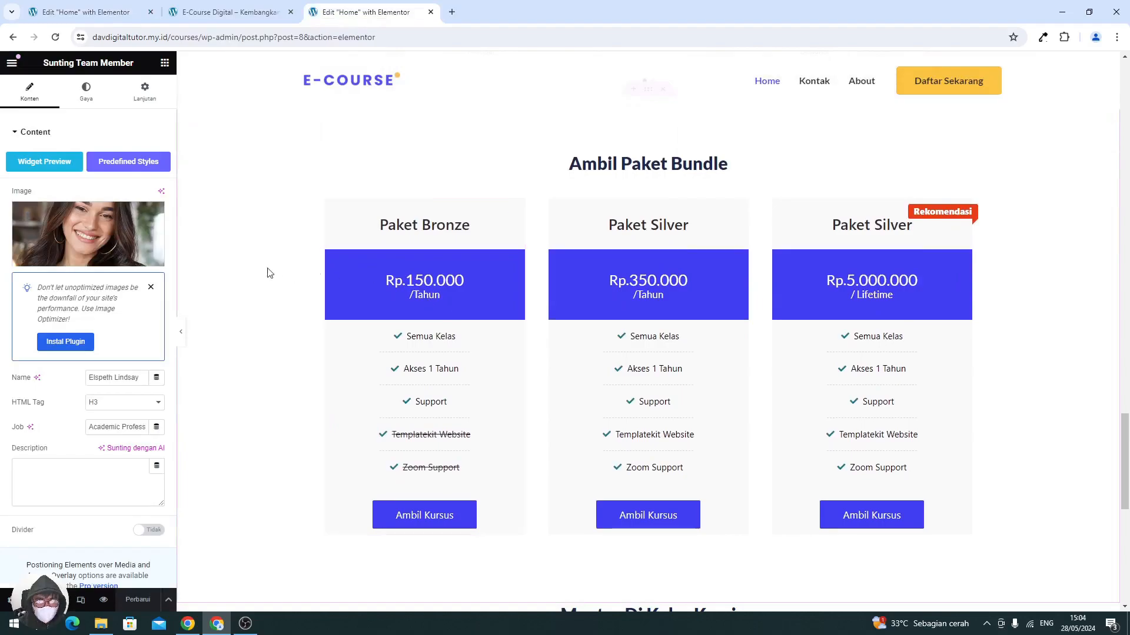
click(82, 18)
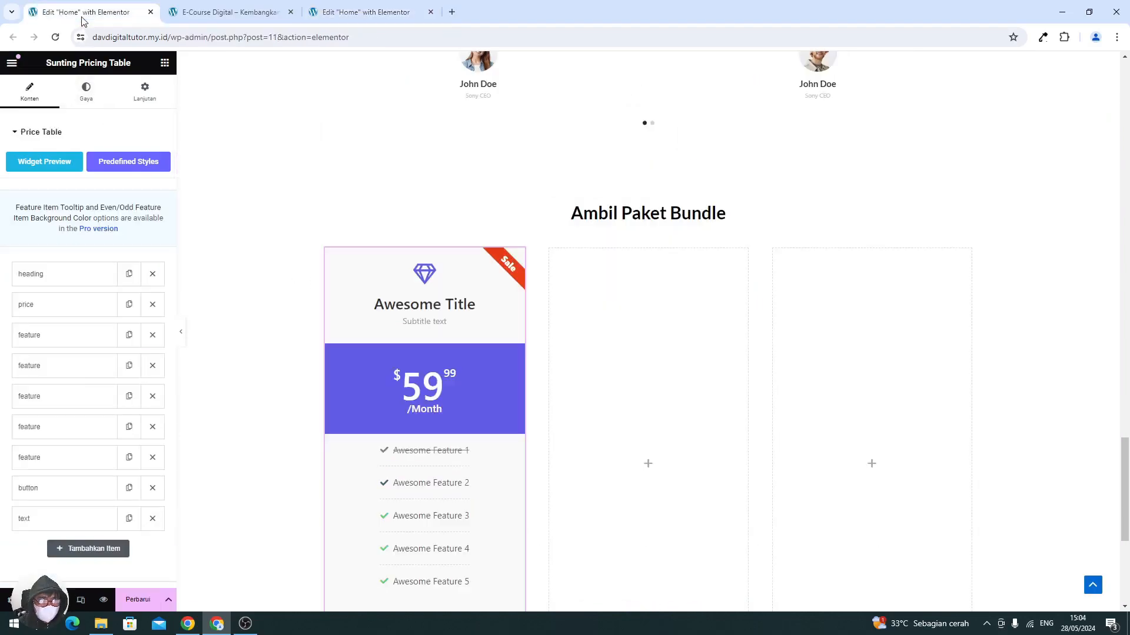
click(66, 284)
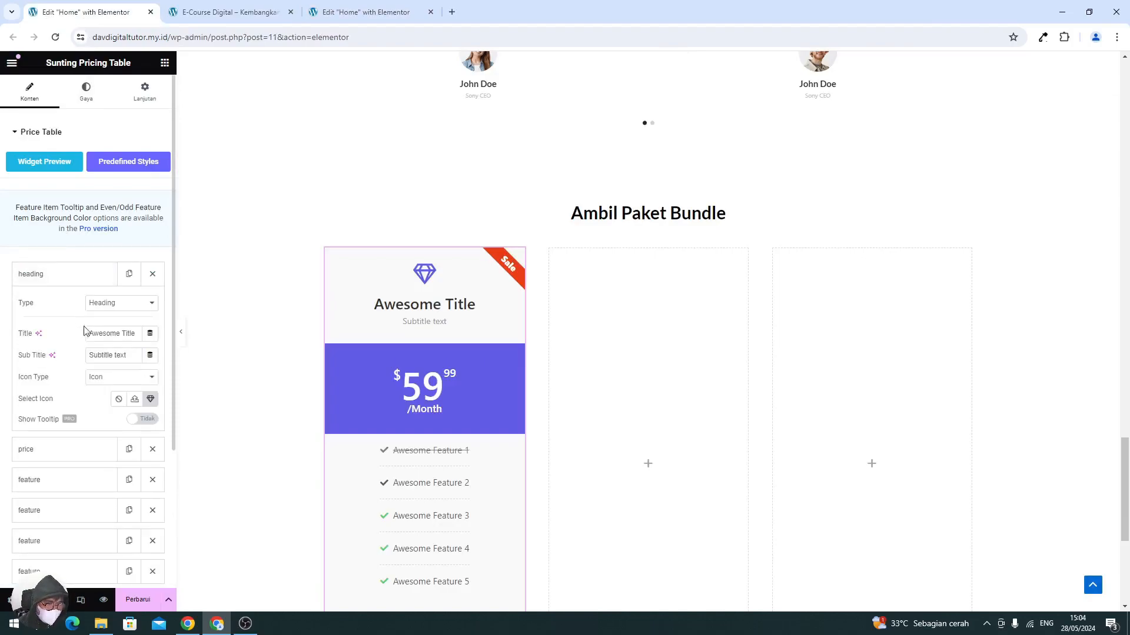
click(121, 399)
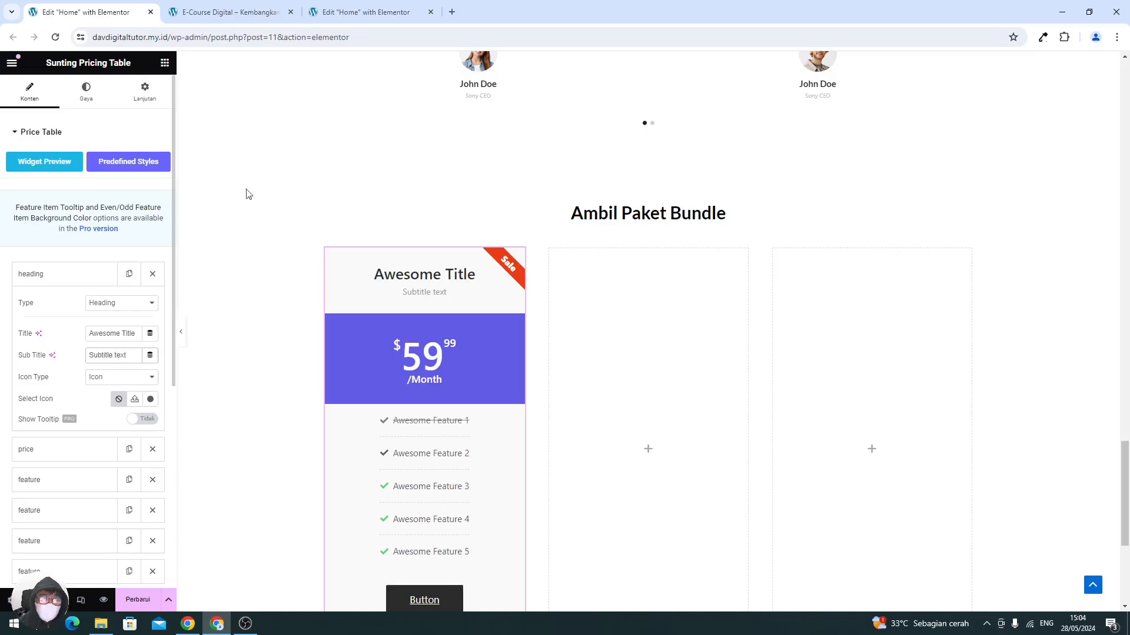
- Clear the pricing table's subtitle and set its title to "Paket Bronze", following the reference page
click(365, 11)
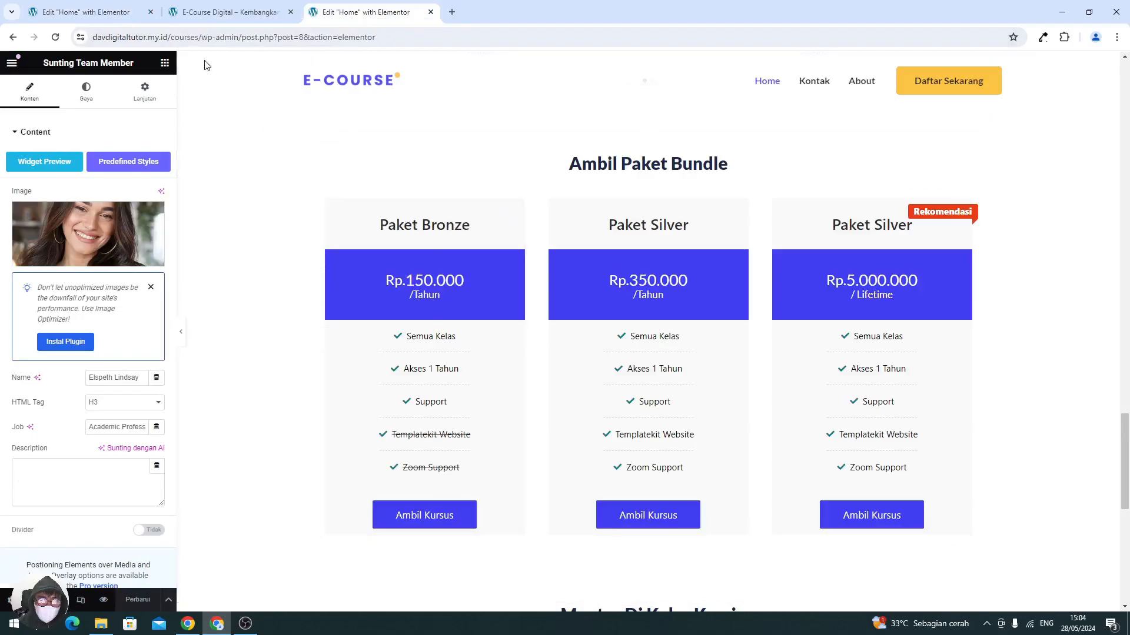
click(111, 12)
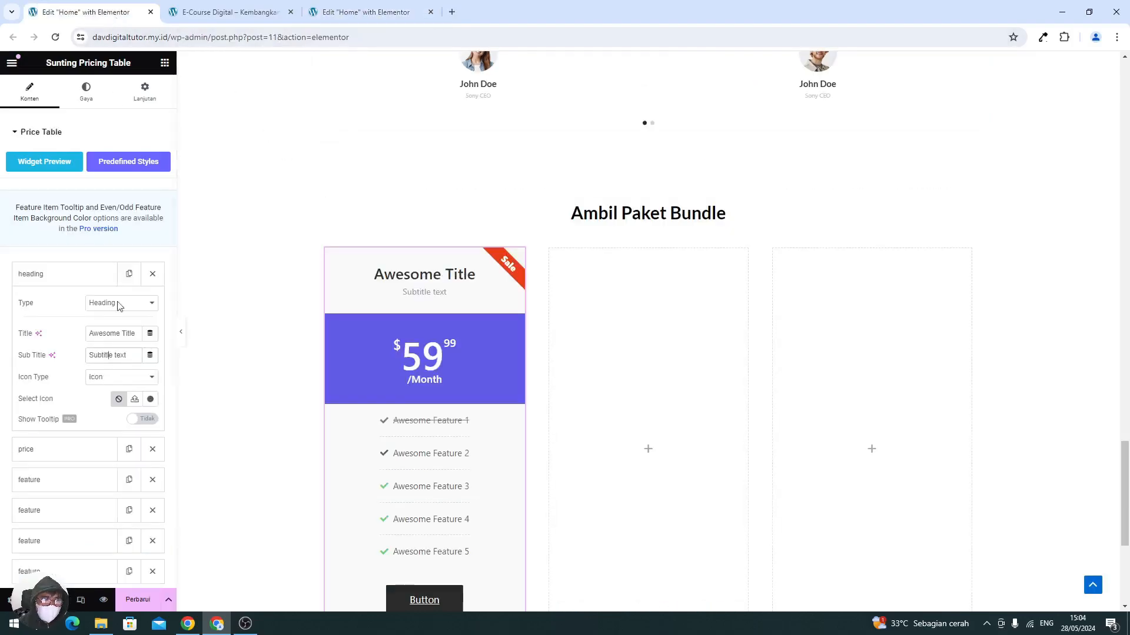
triple_click(118, 355)
key(BackSpace)
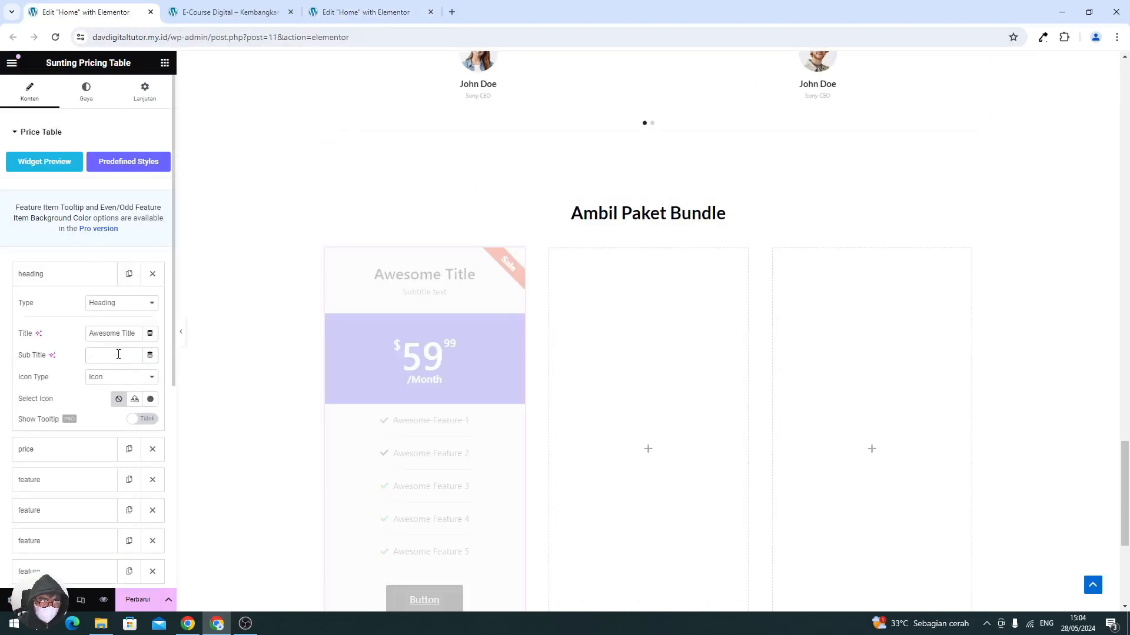
triple_click(108, 335)
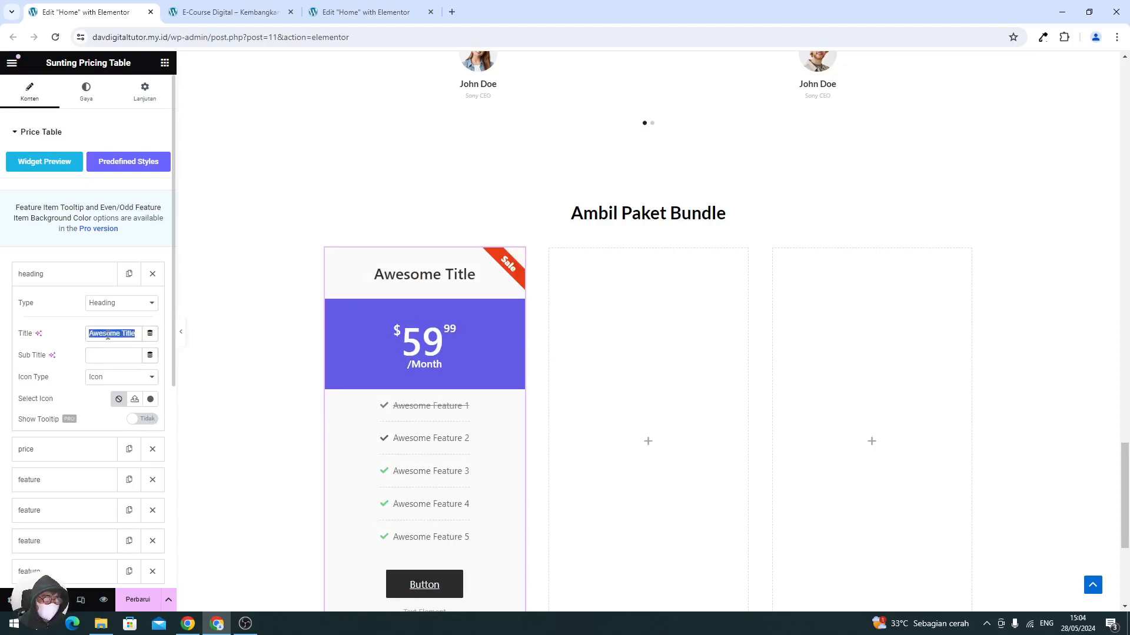
text(F)
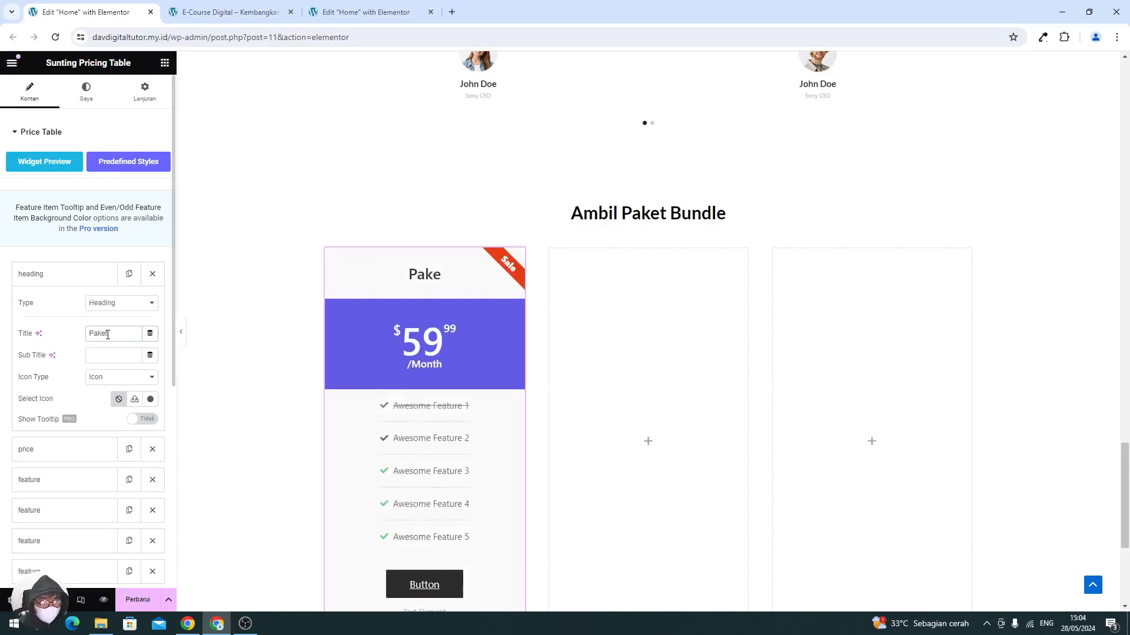
text(aket Bronze)
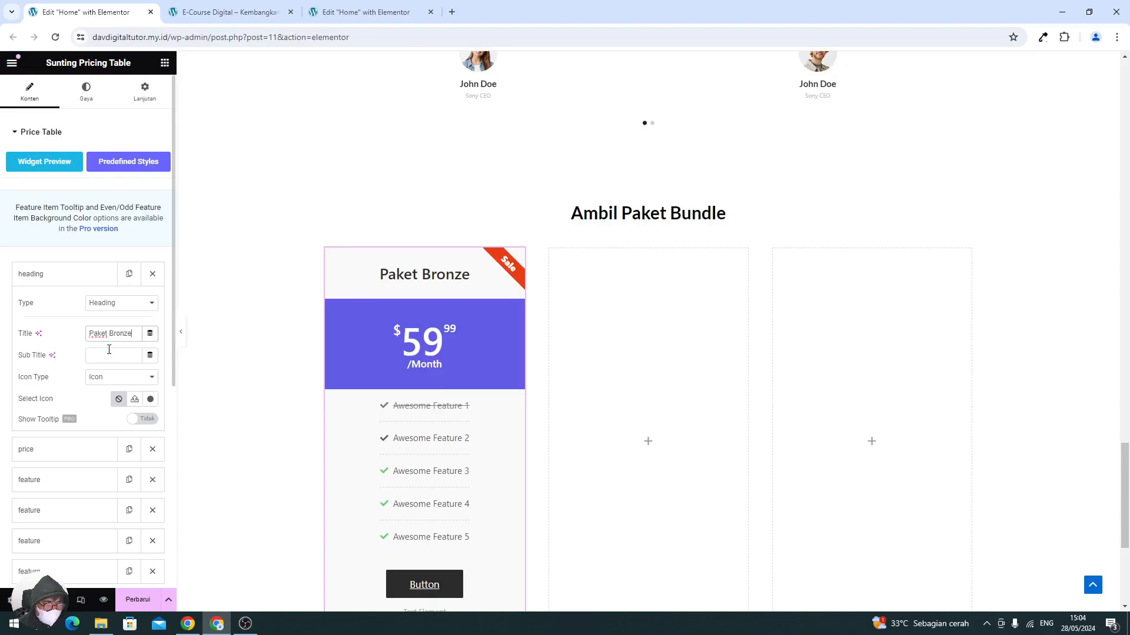
click(73, 279)
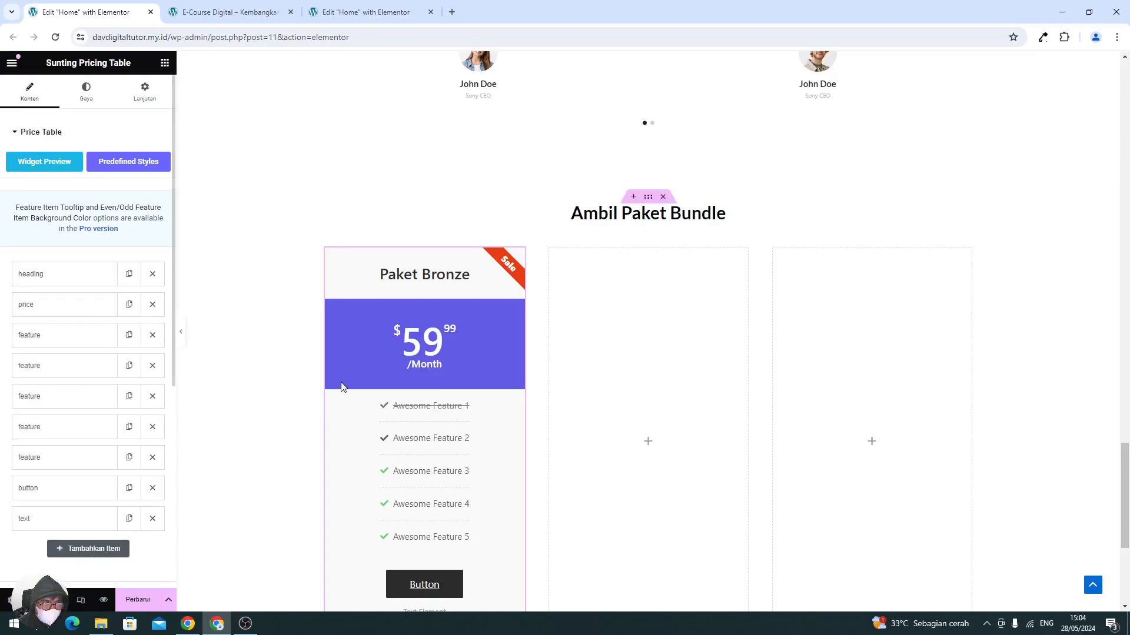
- Set the pricing table's price to 150.000 and clear its sub price
click(98, 312)
click(111, 364)
drag(111, 365, 81, 369)
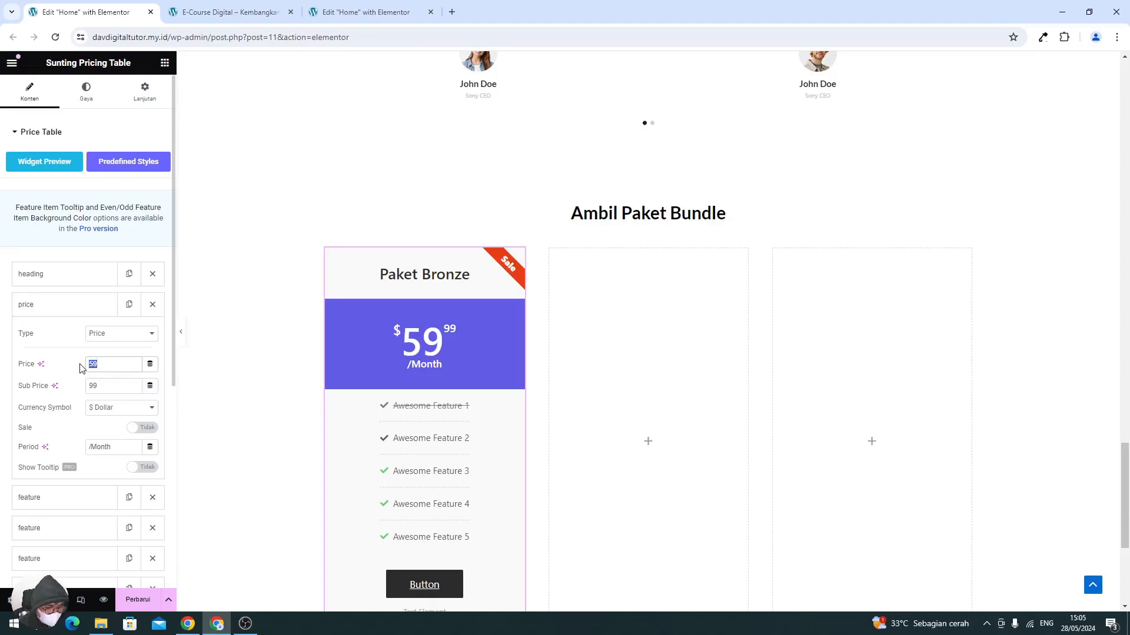
text(150.0)
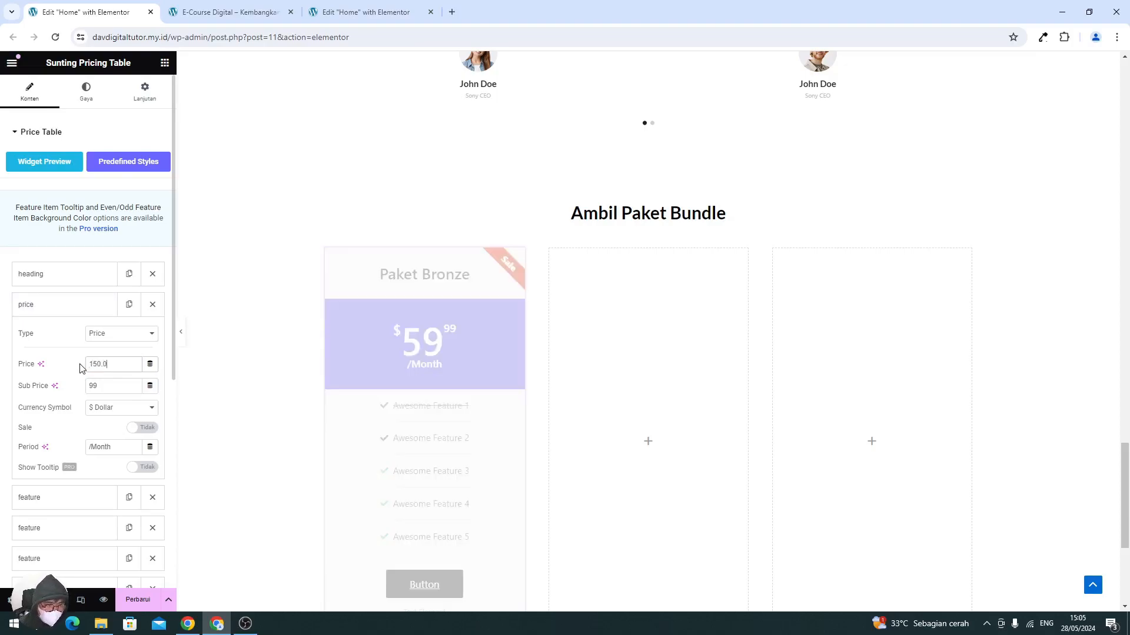
text(00)
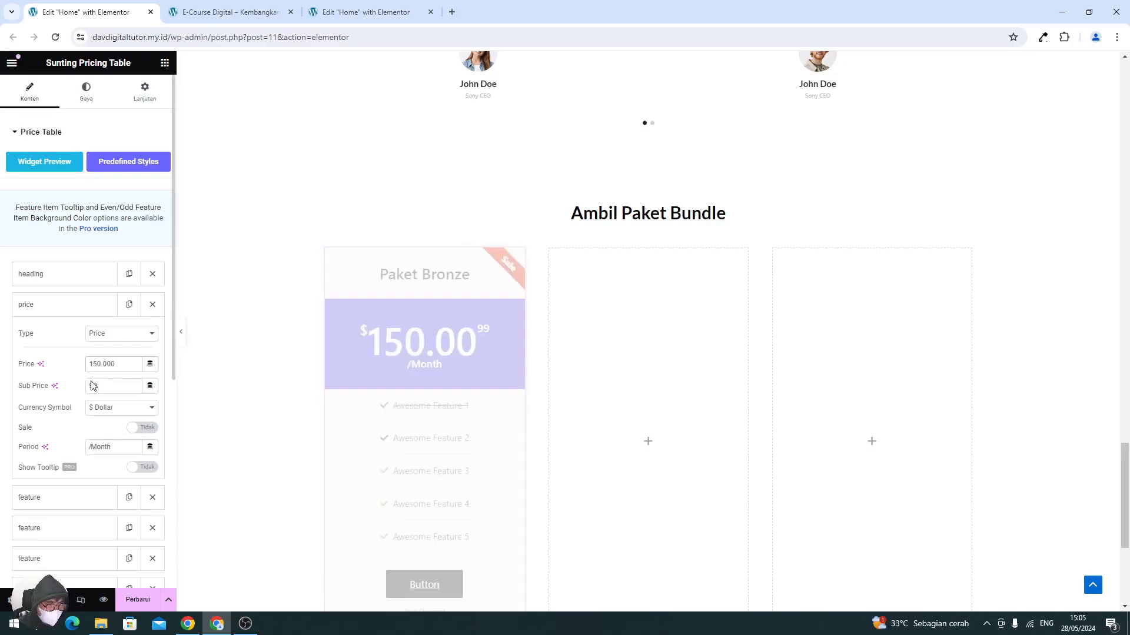
double_click(92, 386)
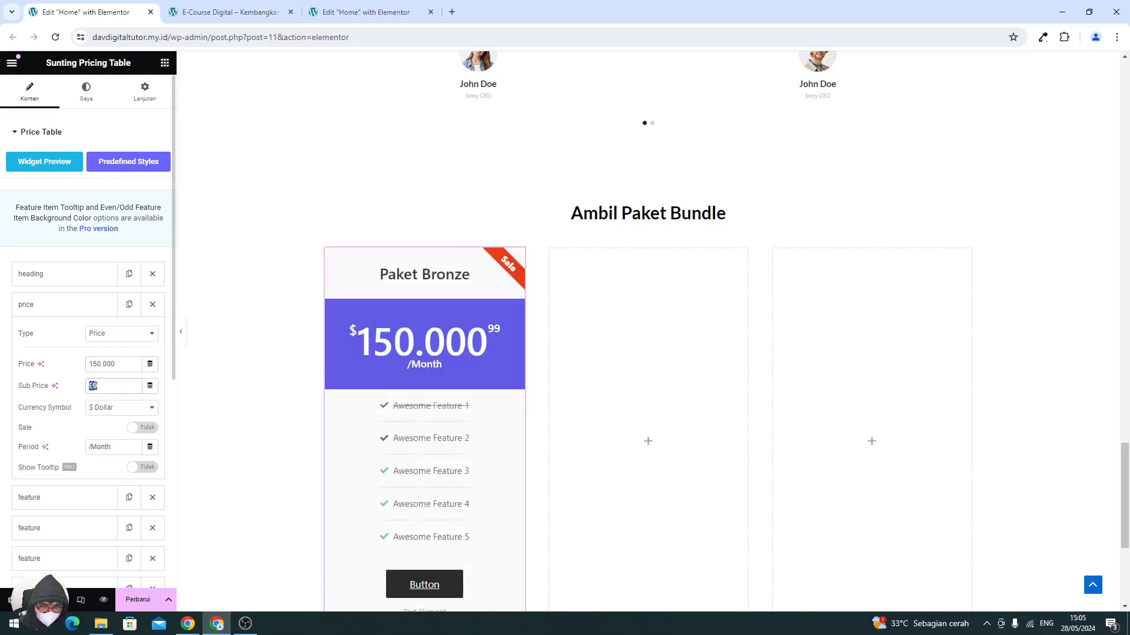
key(BackSpace)
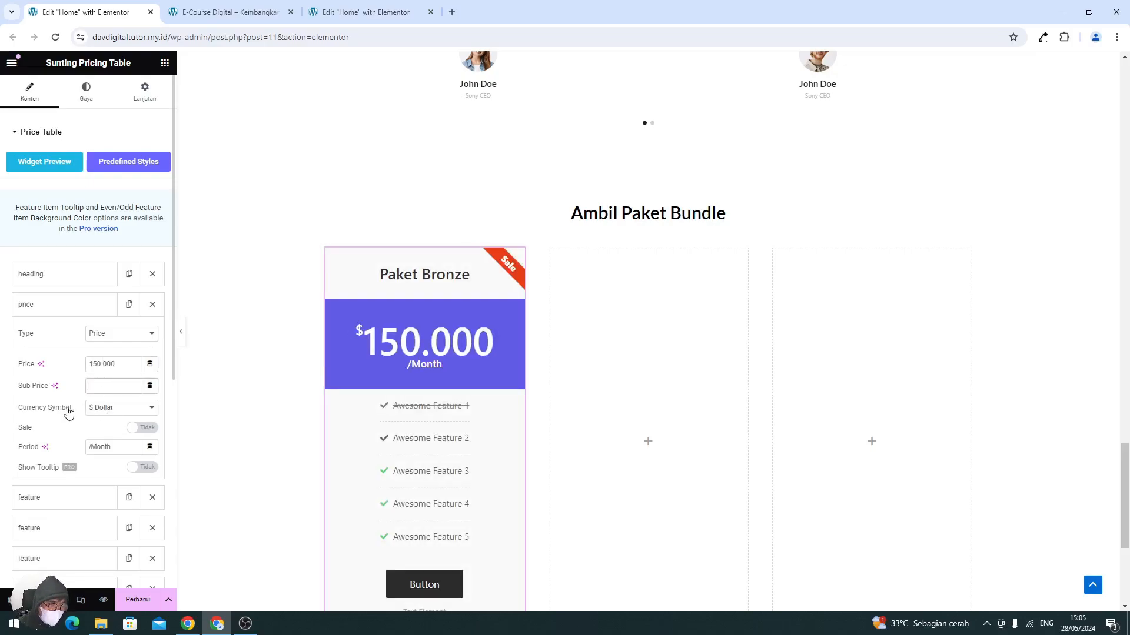
- Change the price's currency symbol to Custom and set the currency text to "Rp."
click(103, 411)
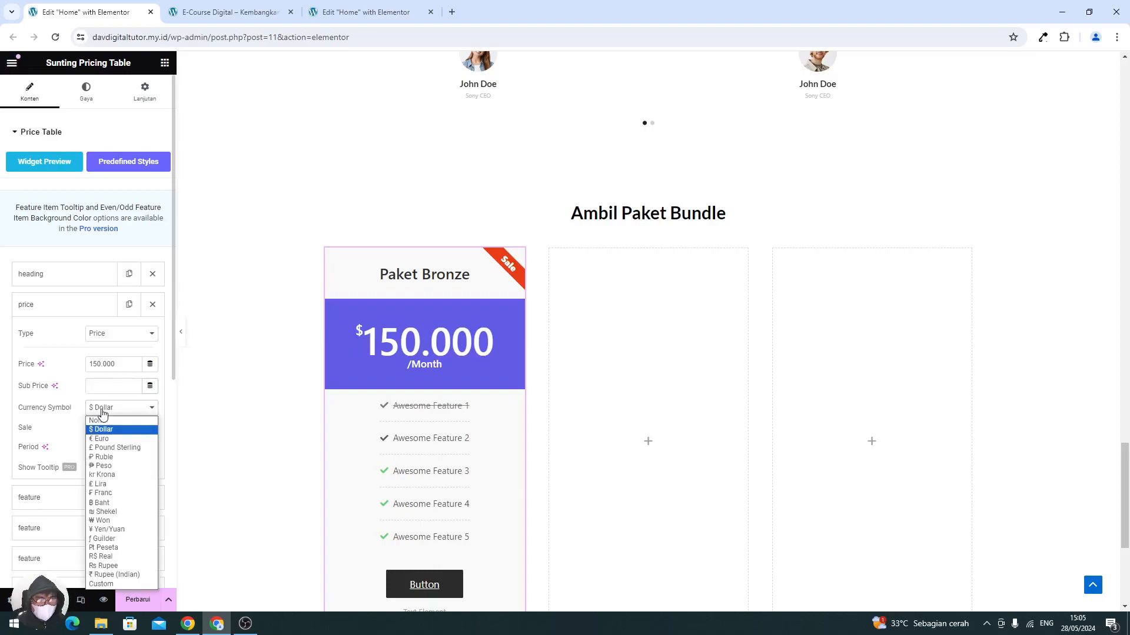
click(111, 584)
double_click(97, 432)
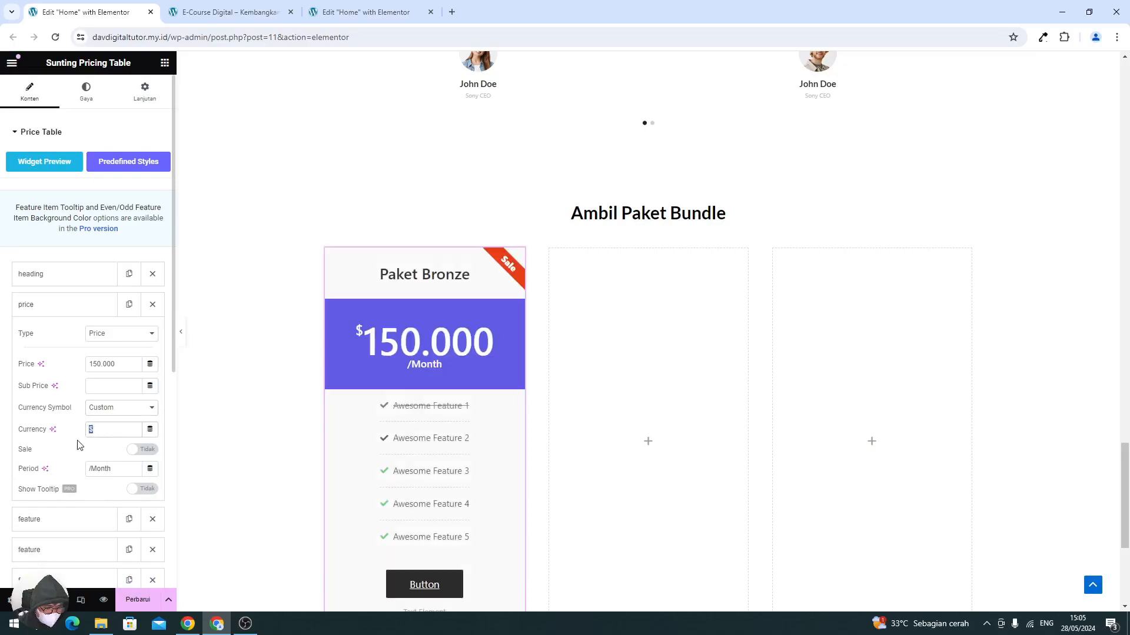
text(Rp.)
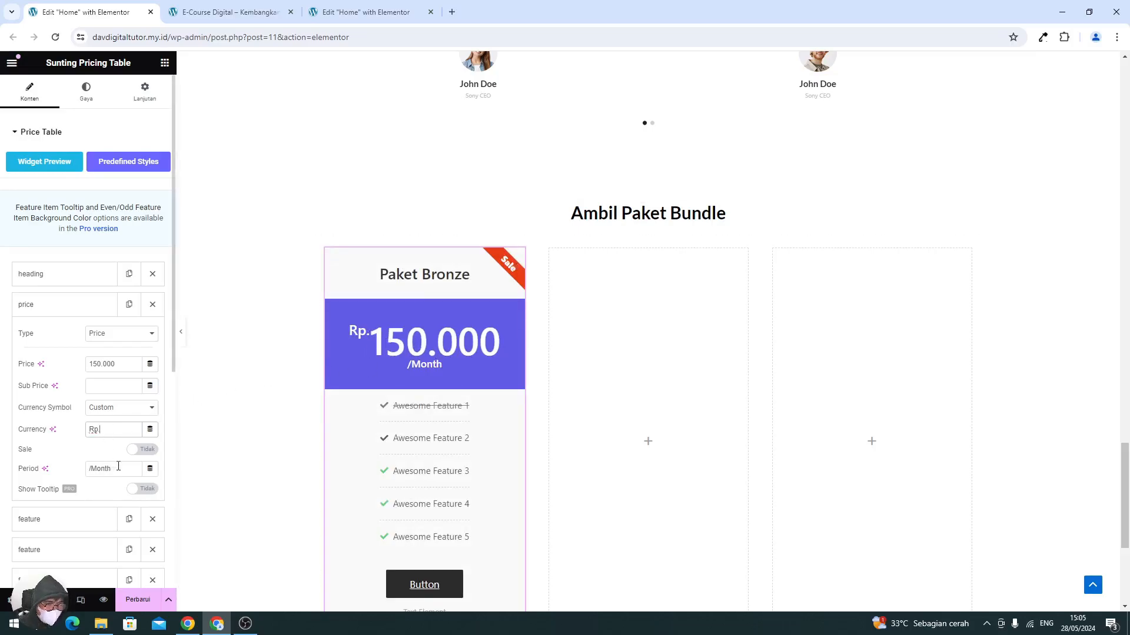
- Set the price period to "/Tahun" and collapse the price item
key(BackSpace)
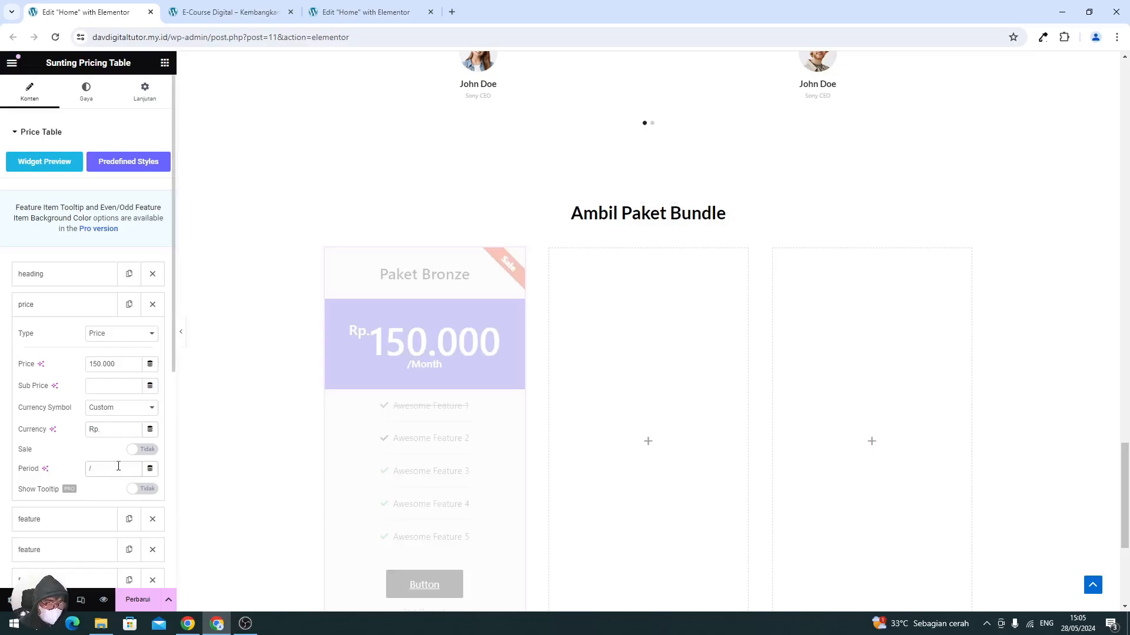
text(Tahun)
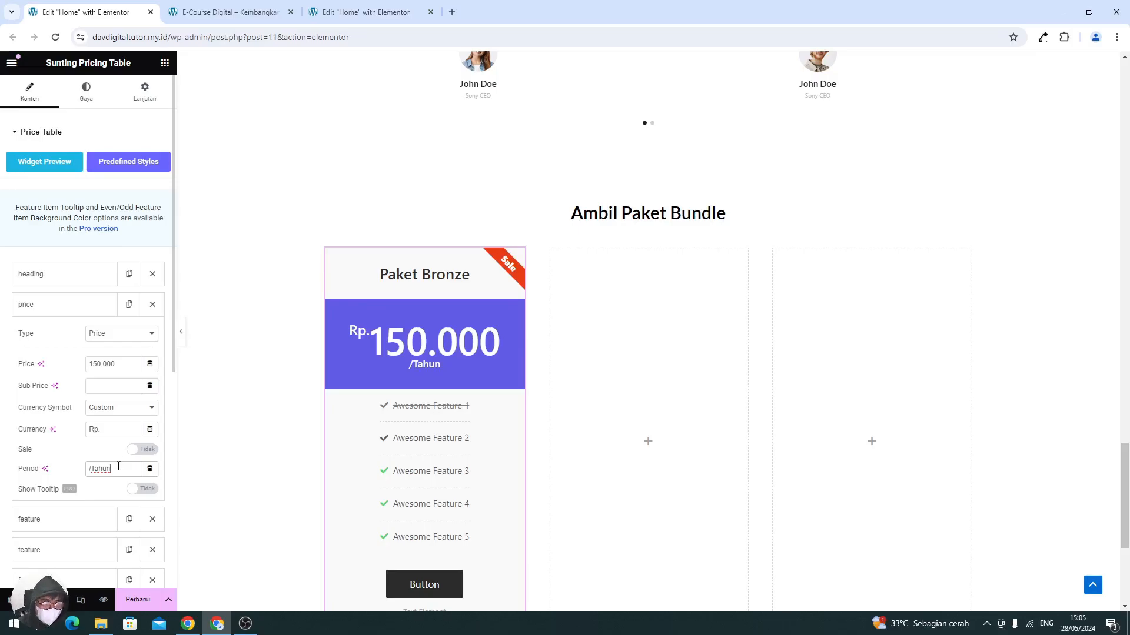
scroll(99, 486, down, 1)
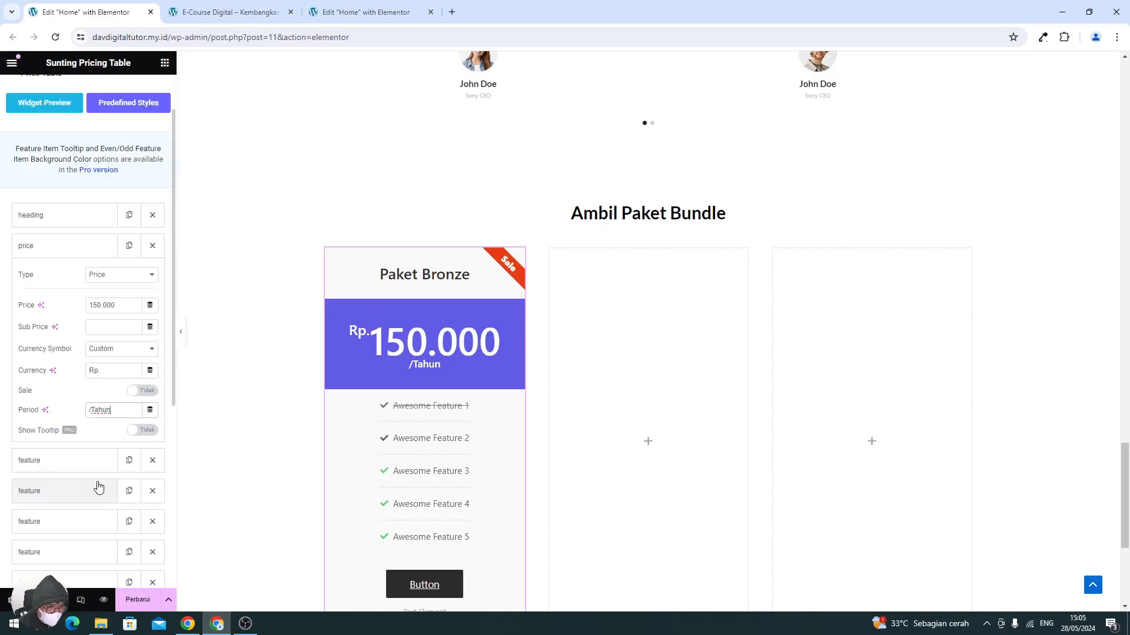
click(75, 245)
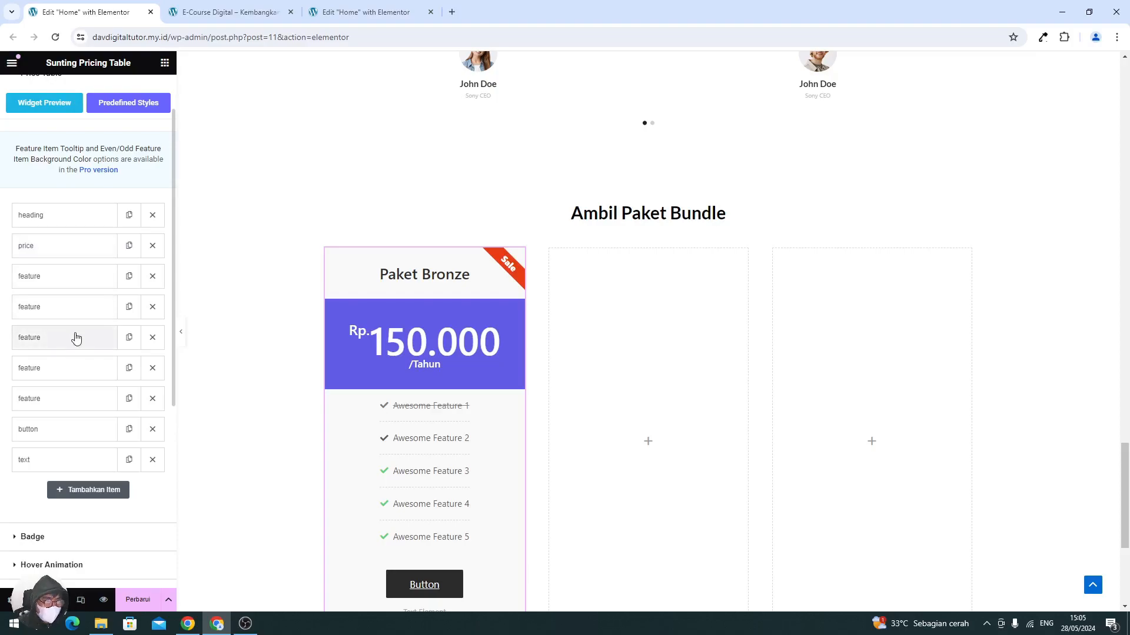
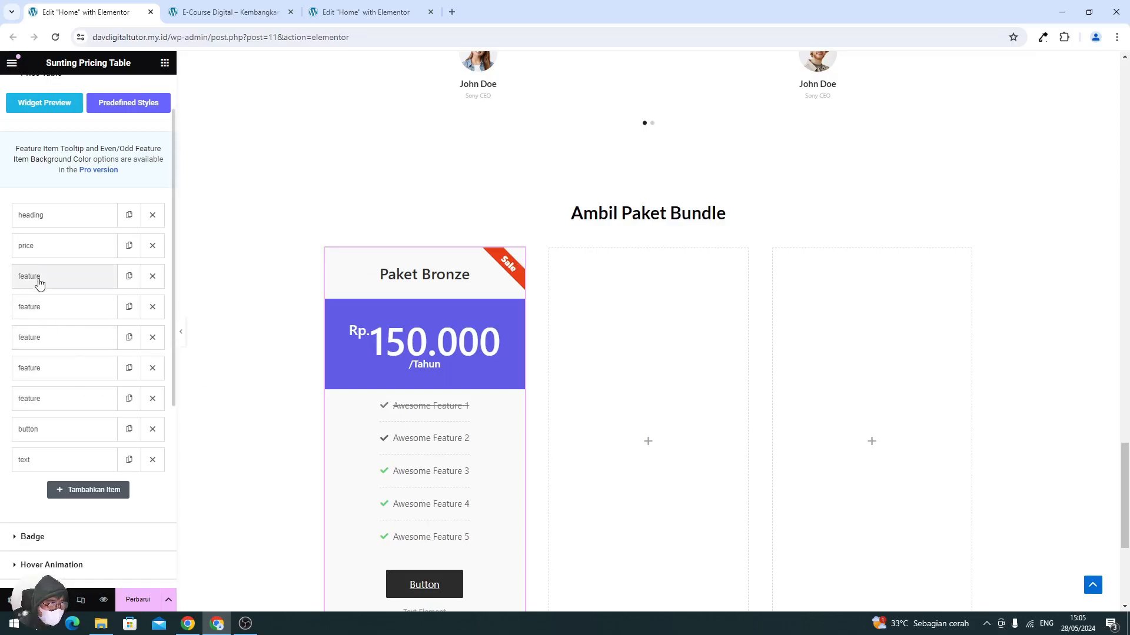
- Move the struck-through feature down to third place and set the top feature's text to "Semua Kelas"
drag(39, 283, 200, 411)
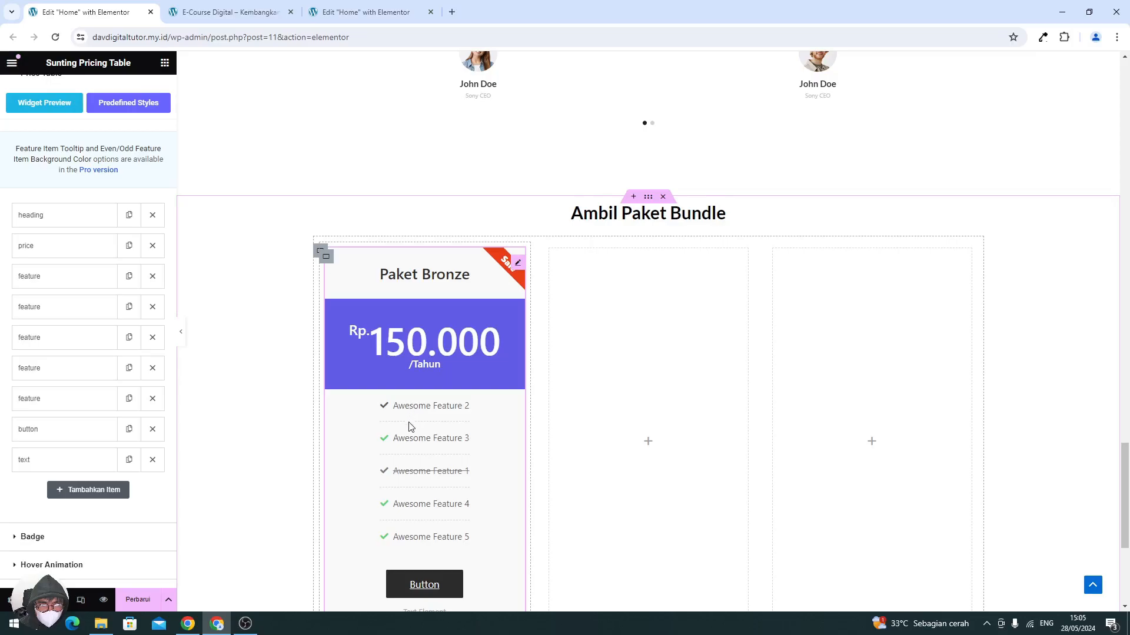
click(49, 278)
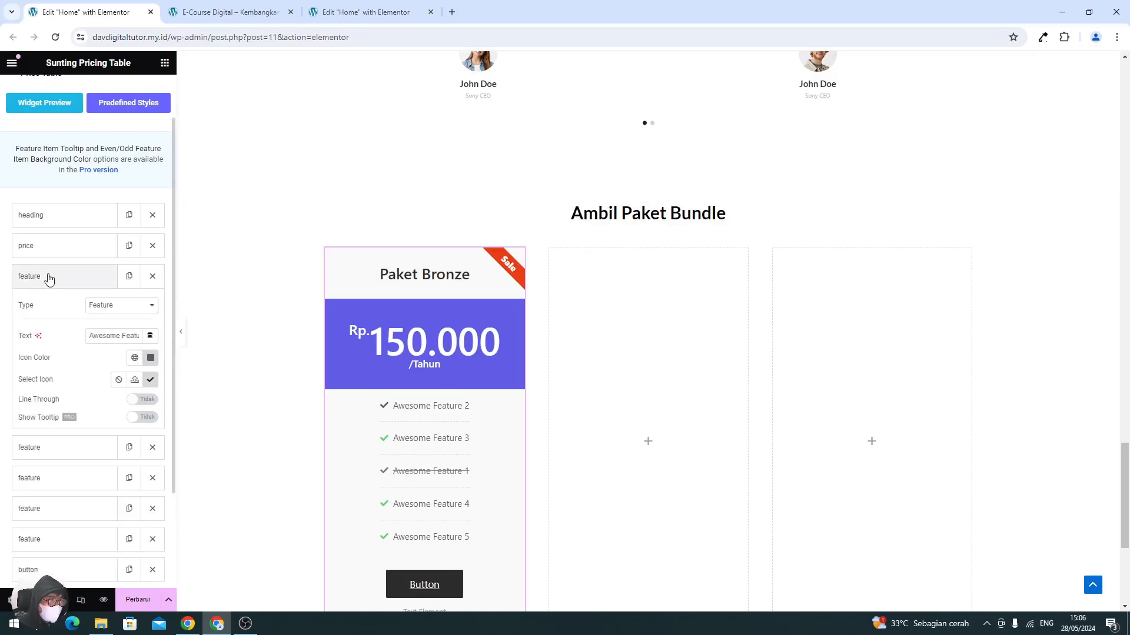
triple_click(116, 331)
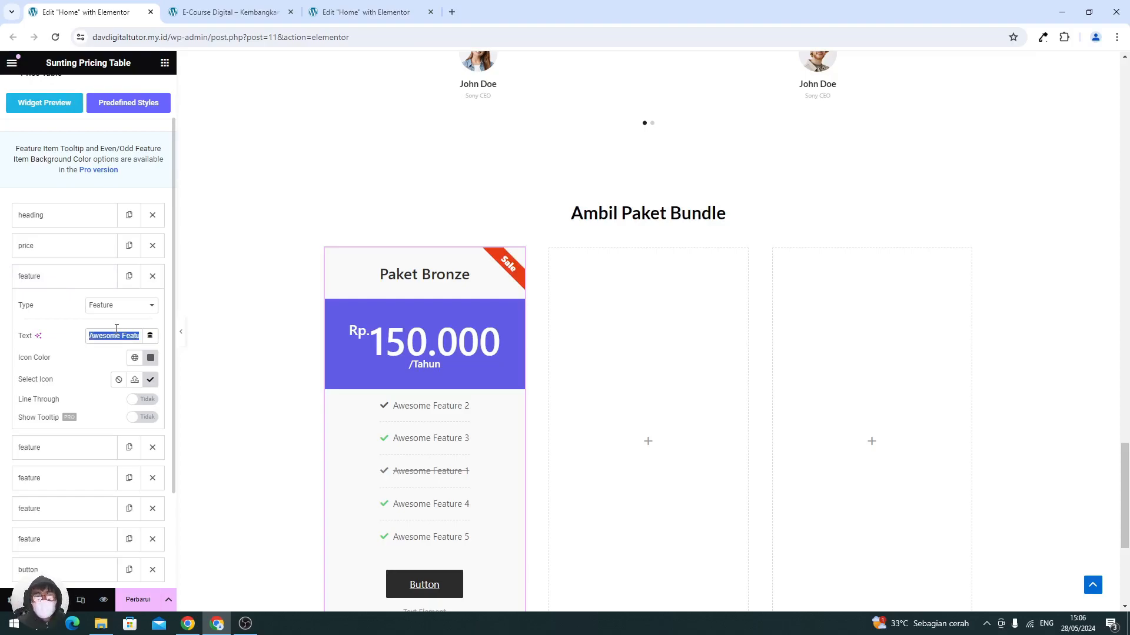
text(Semua Kelas)
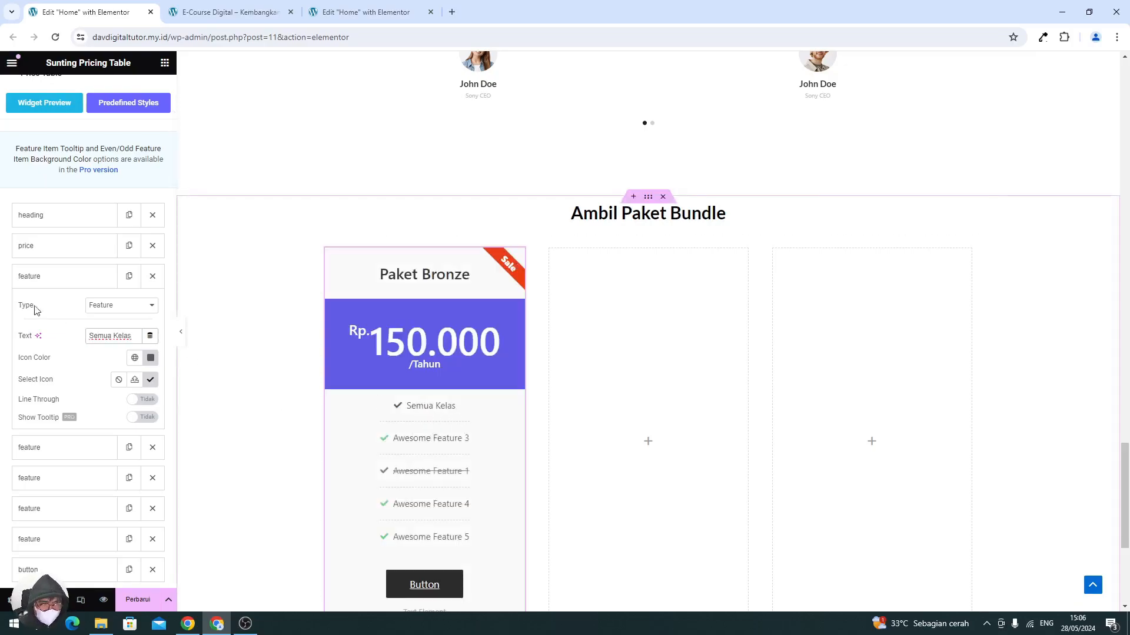
click(30, 281)
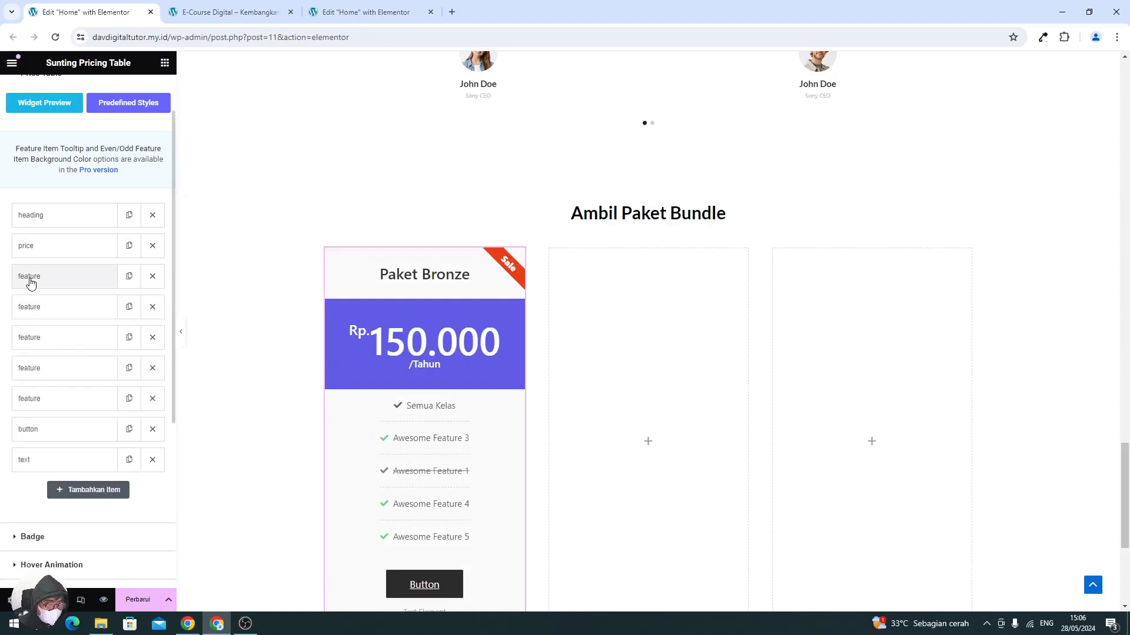
- Set the text of the second feature, the one with the green check icon, to "Akses 1 Tahun"
click(43, 310)
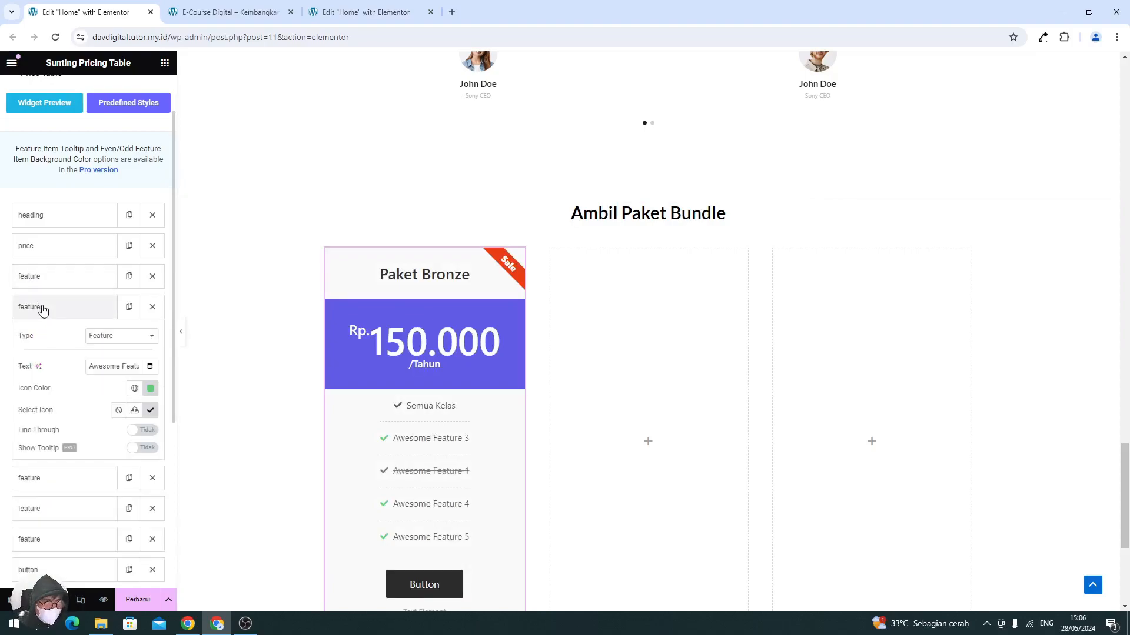
triple_click(108, 366)
text(A)
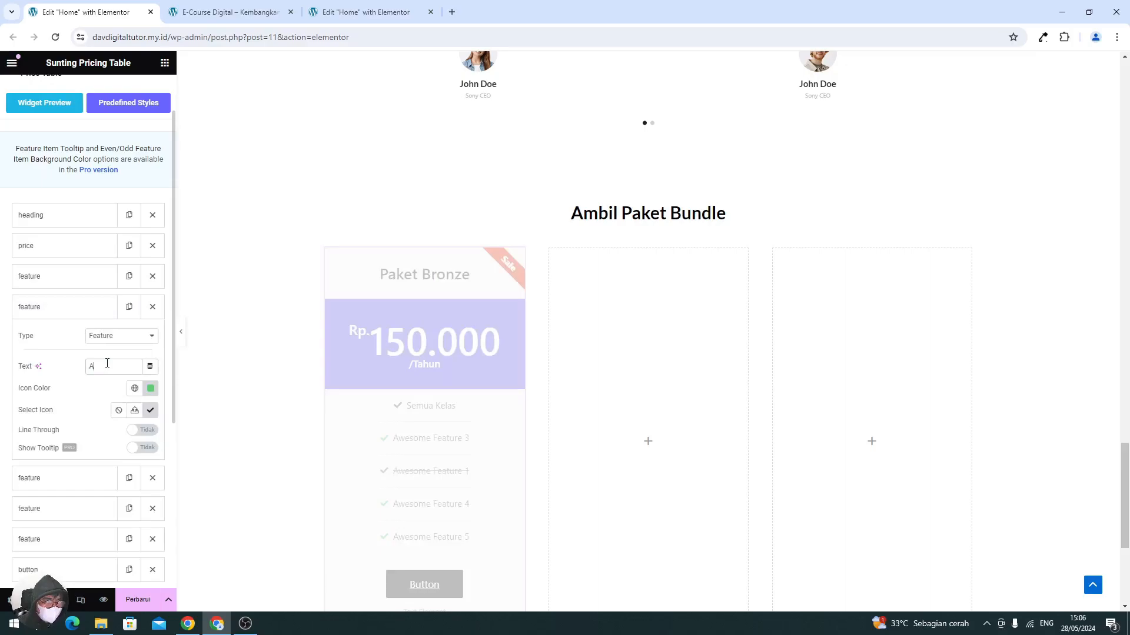
text(kses 1 Tahun)
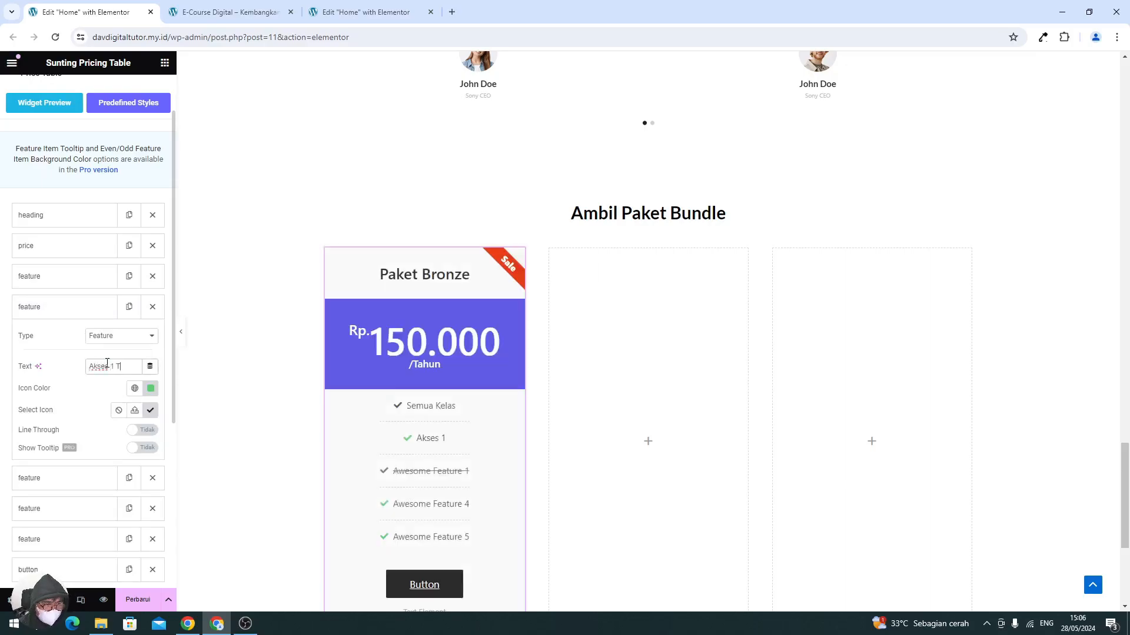
click(68, 315)
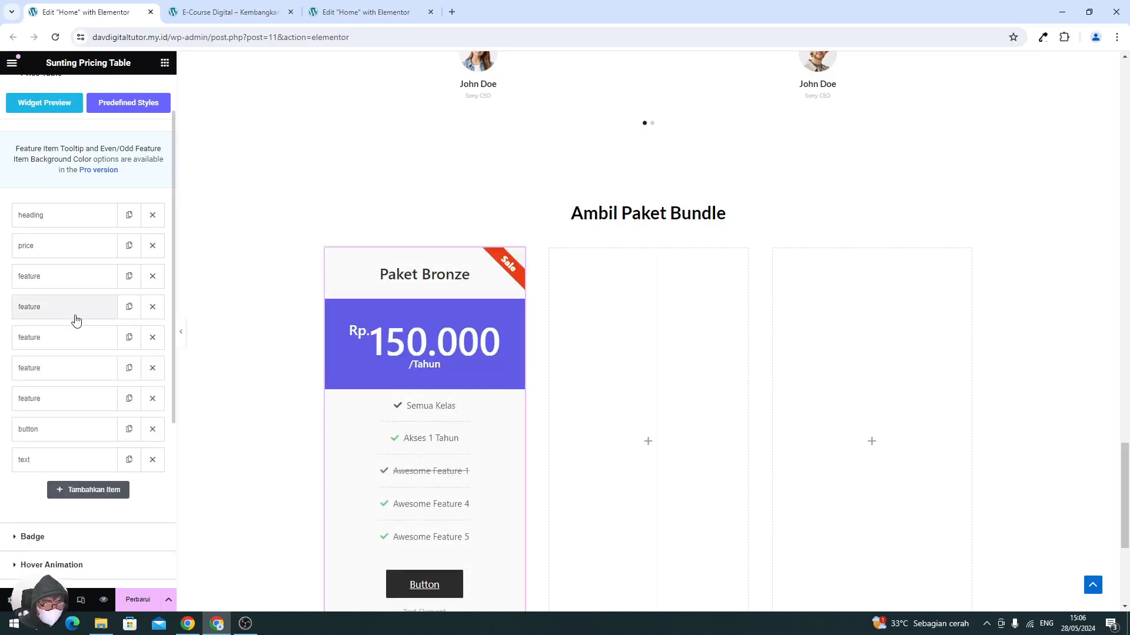
- Replace the second feature with a duplicate of "Semua Kelas" and set the duplicate's text to "Akses 1 Tahun"
click(152, 307)
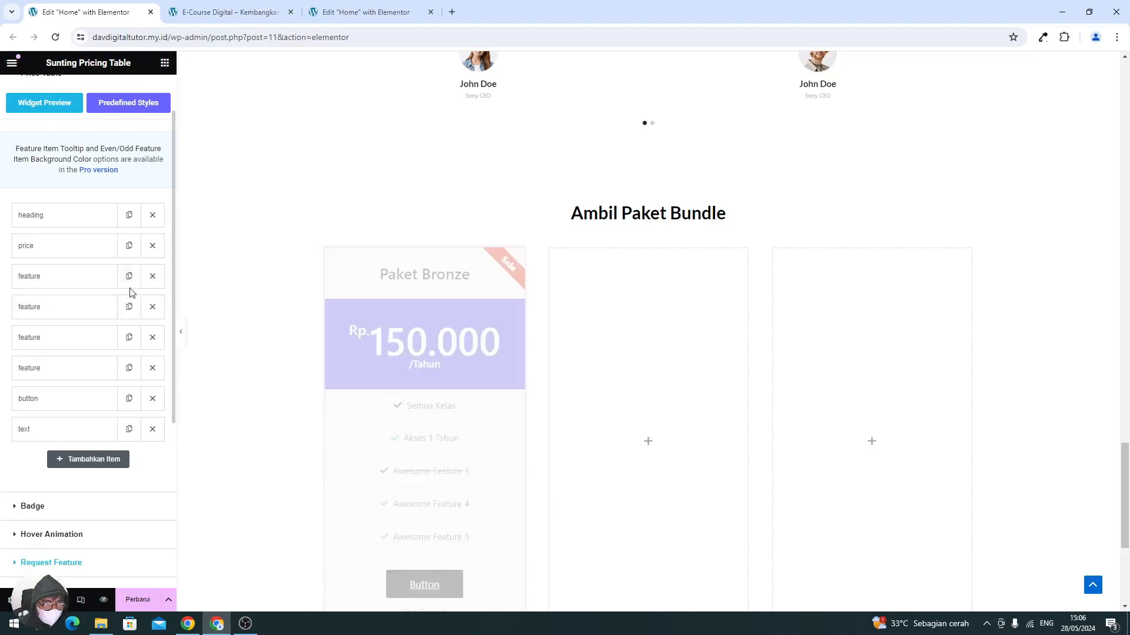
click(128, 280)
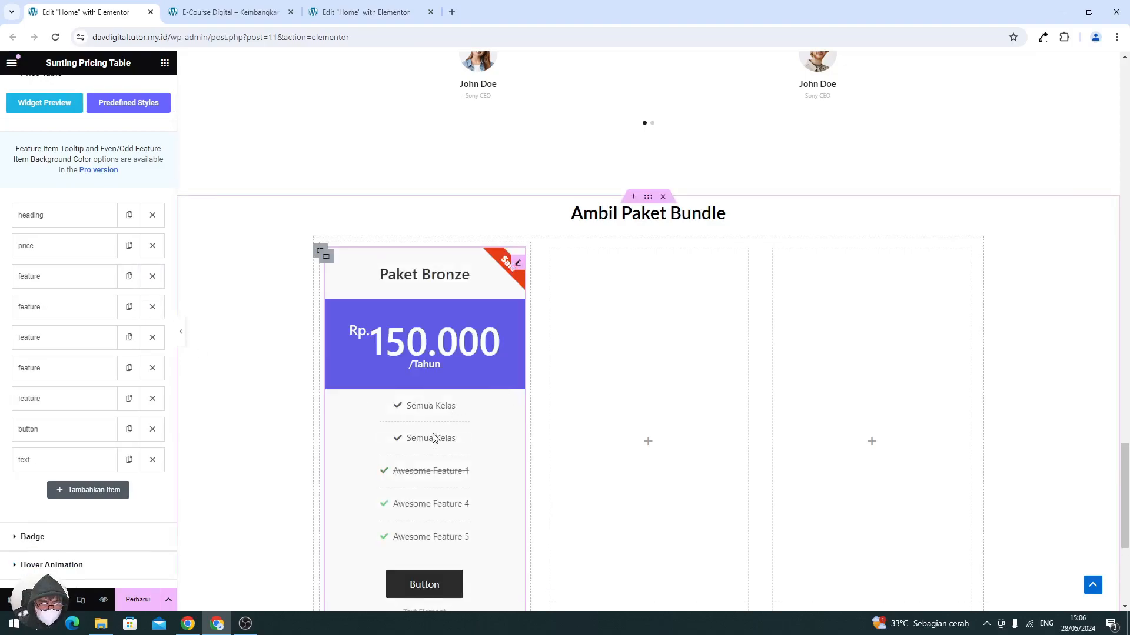
click(51, 313)
triple_click(99, 371)
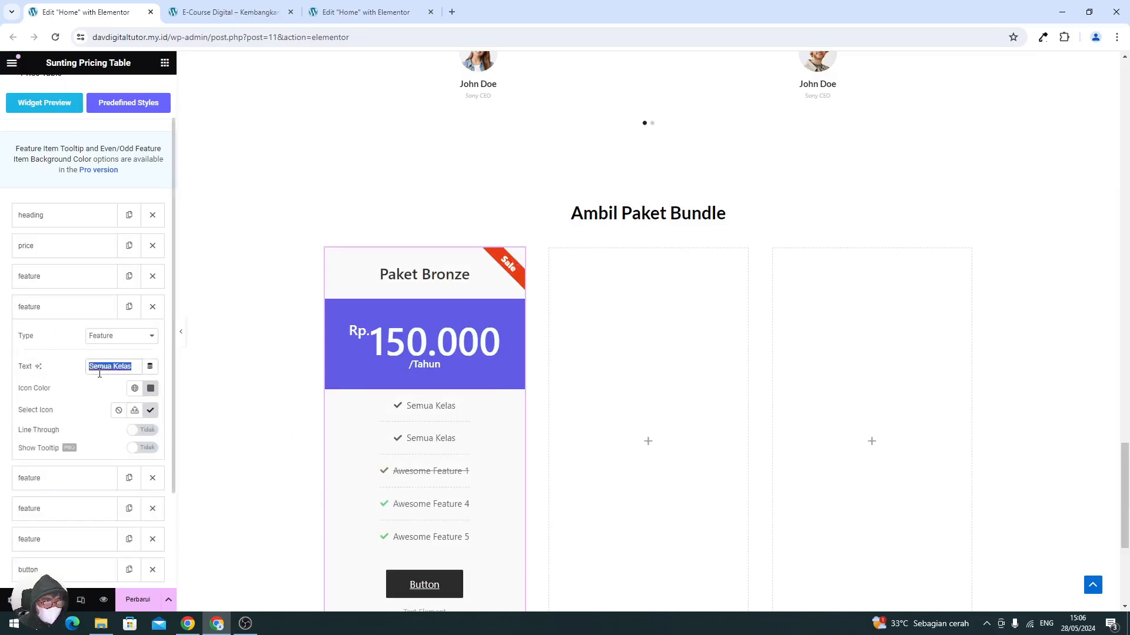
text(Akses 1 Tahun)
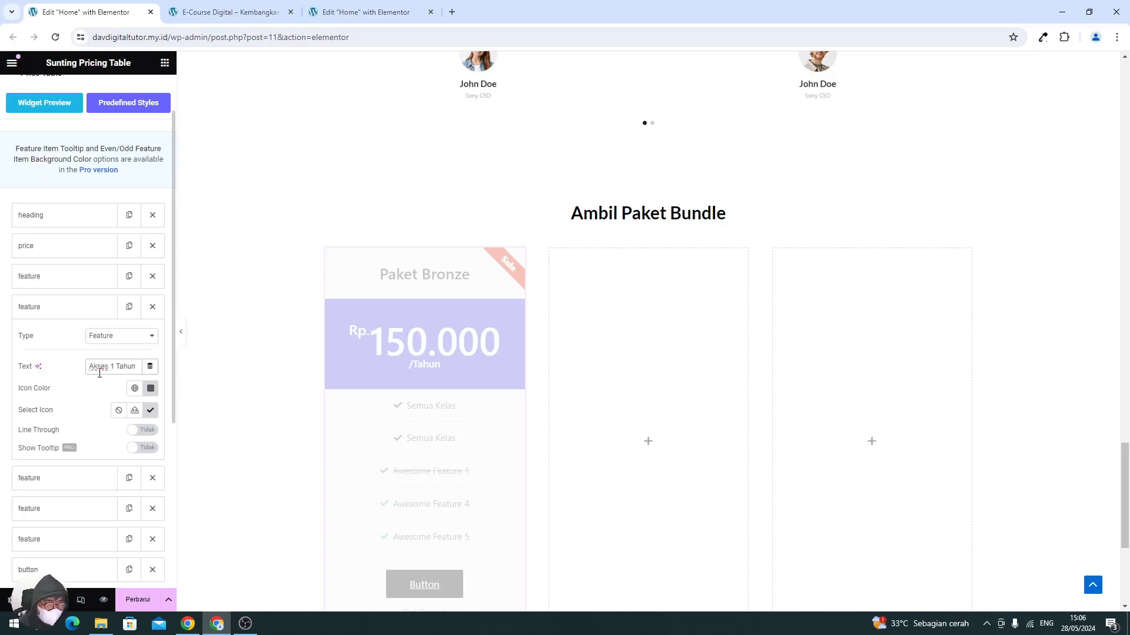
click(80, 316)
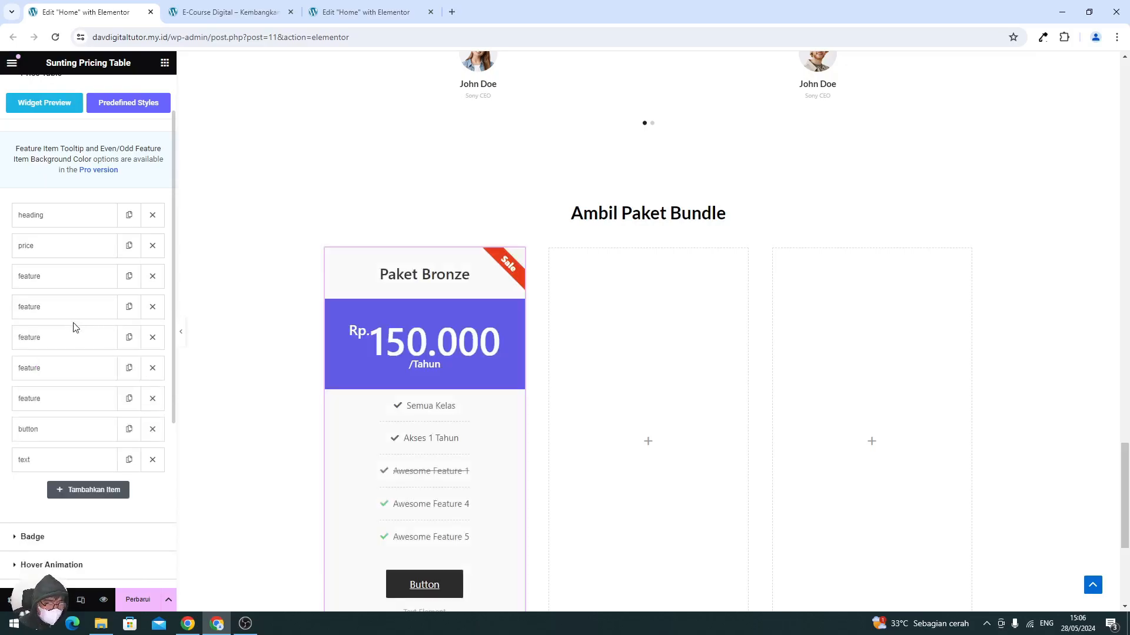
- Delete the three remaining "Awesome Feature" items from the pricing table
click(152, 338)
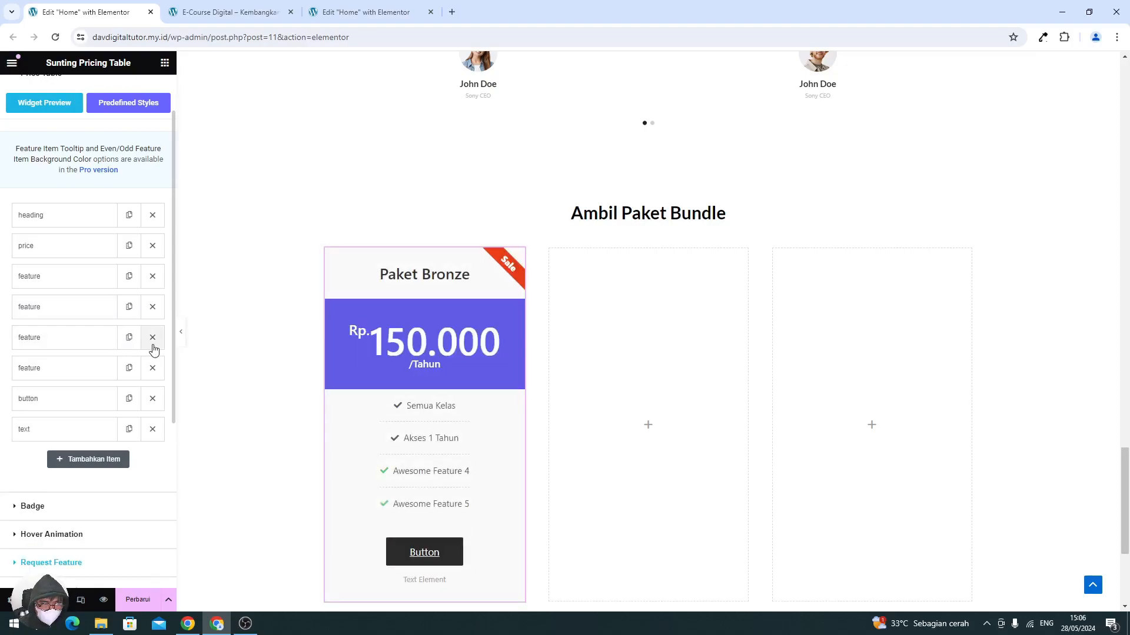
click(152, 369)
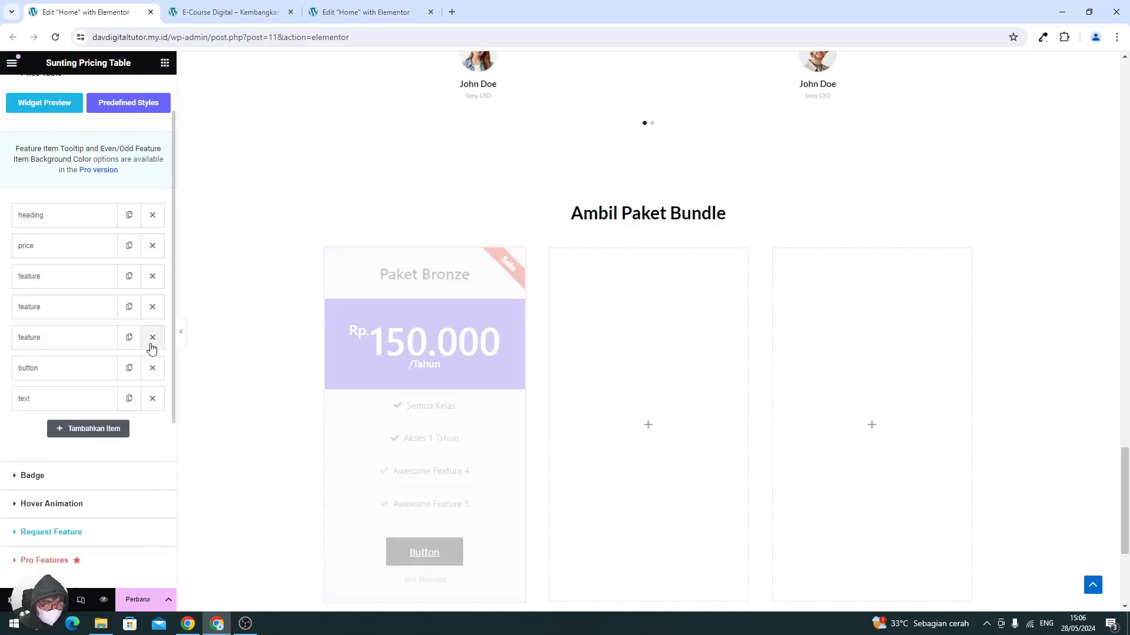
click(152, 339)
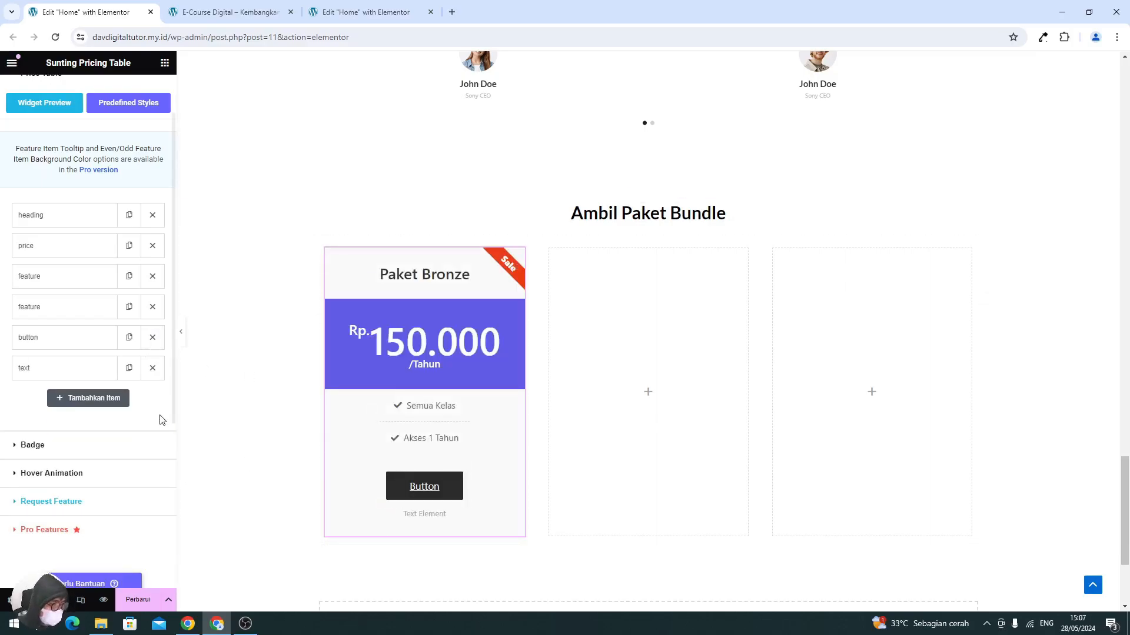
- Duplicate the "Akses 1 Tahun" feature and set the copy's text to "Support"
click(130, 307)
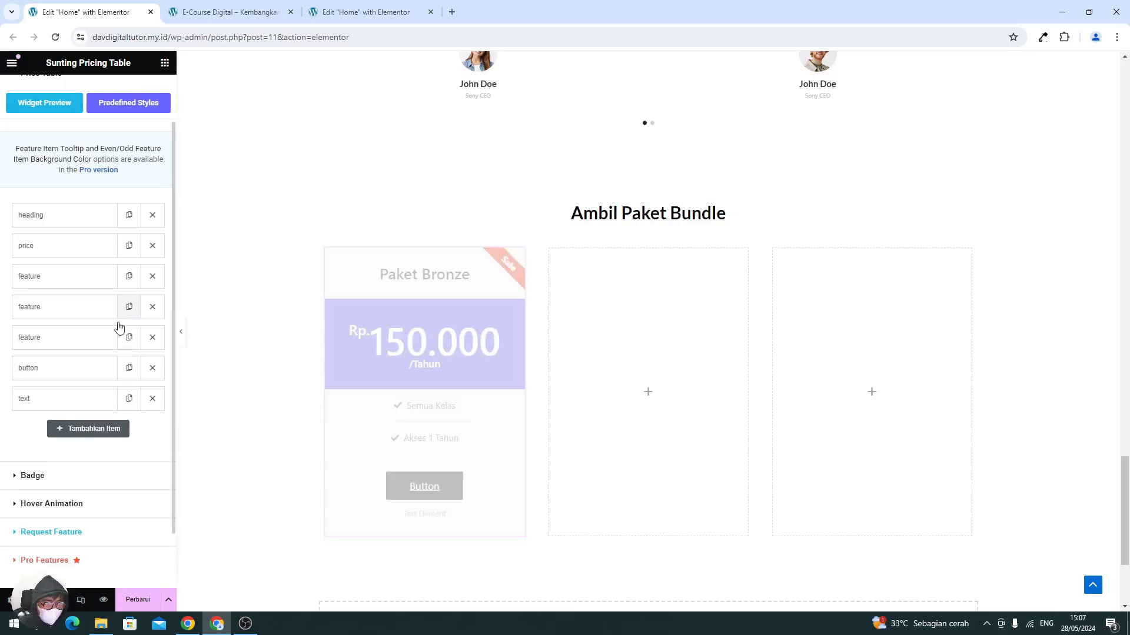
click(65, 340)
triple_click(98, 396)
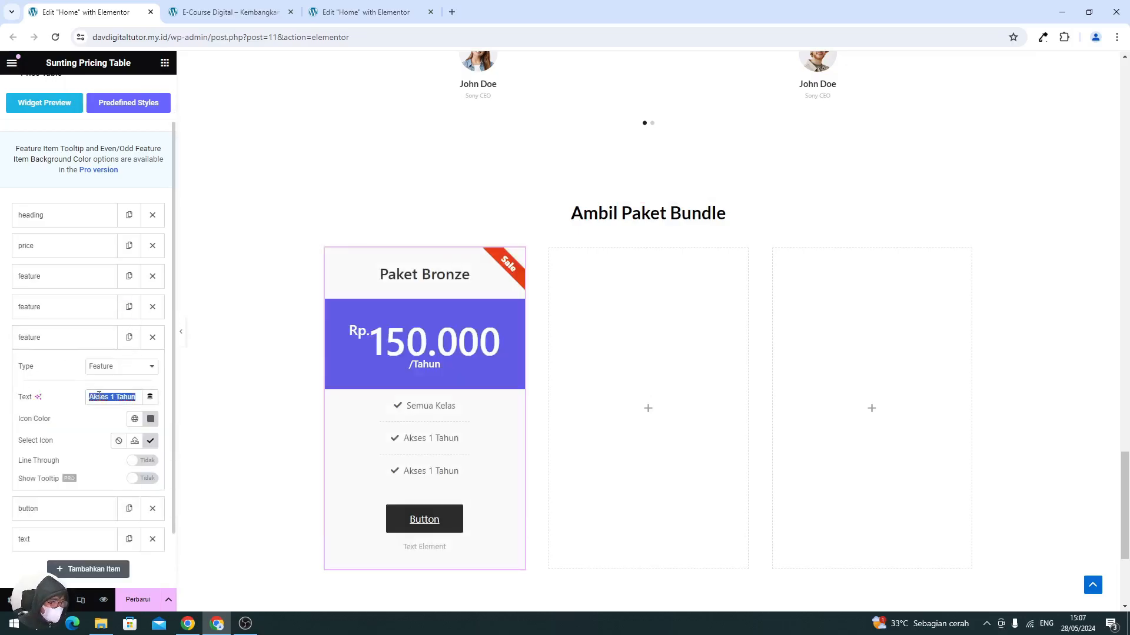
text(Support)
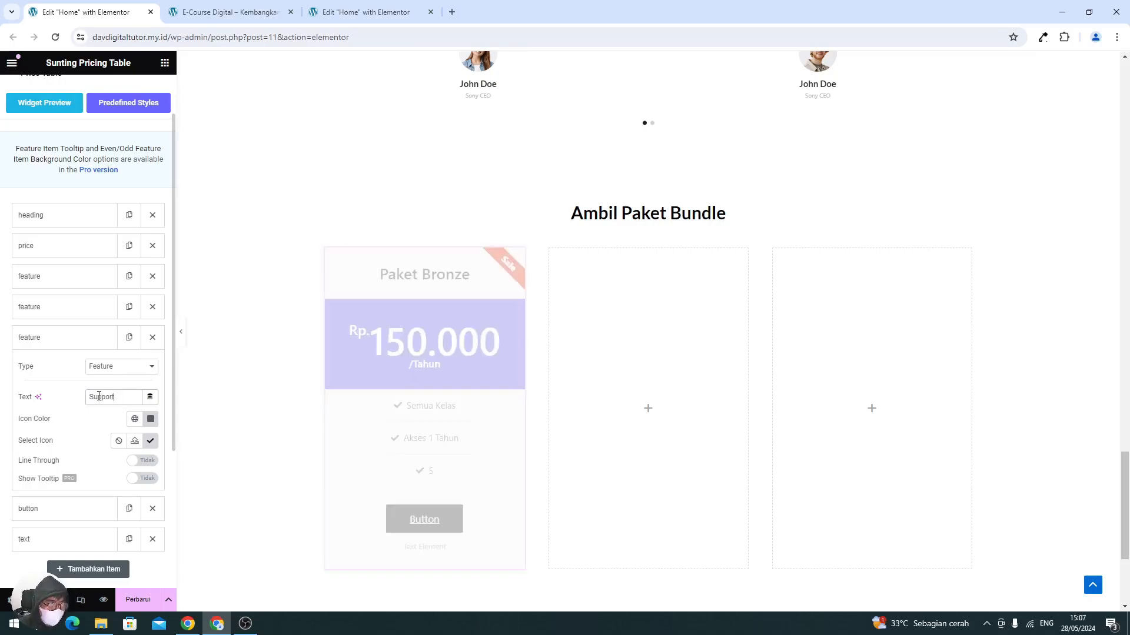
click(69, 344)
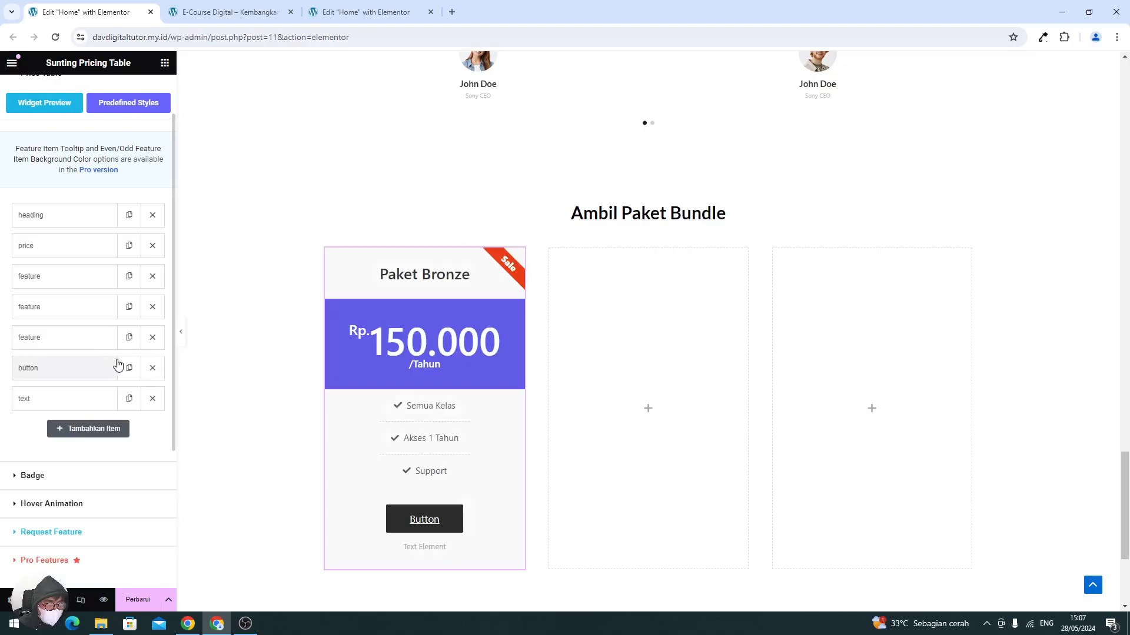
- Duplicate the "Support" feature, set the copy's text to "Templatekit Website" and strike it through
click(128, 347)
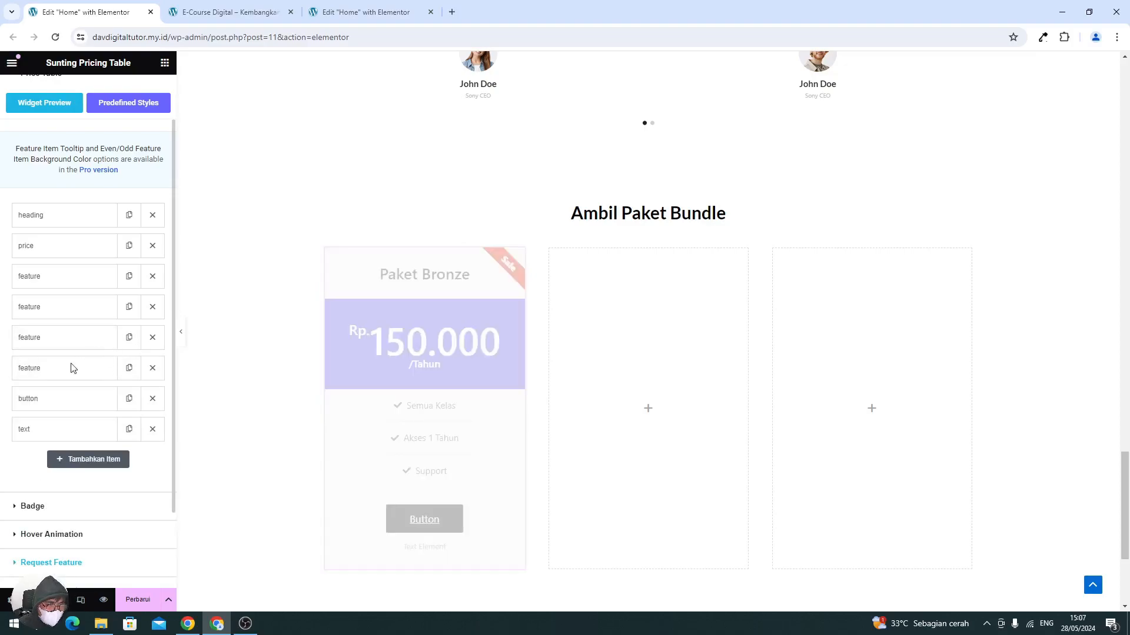
click(63, 372)
double_click(103, 428)
text(Templat)
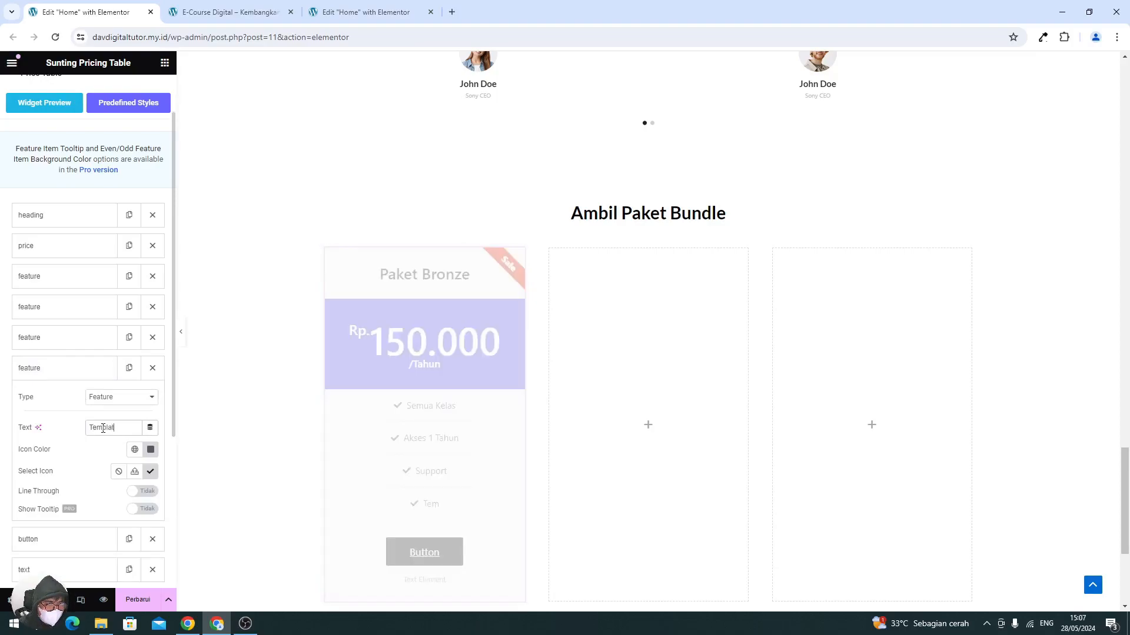
text(ekit Website)
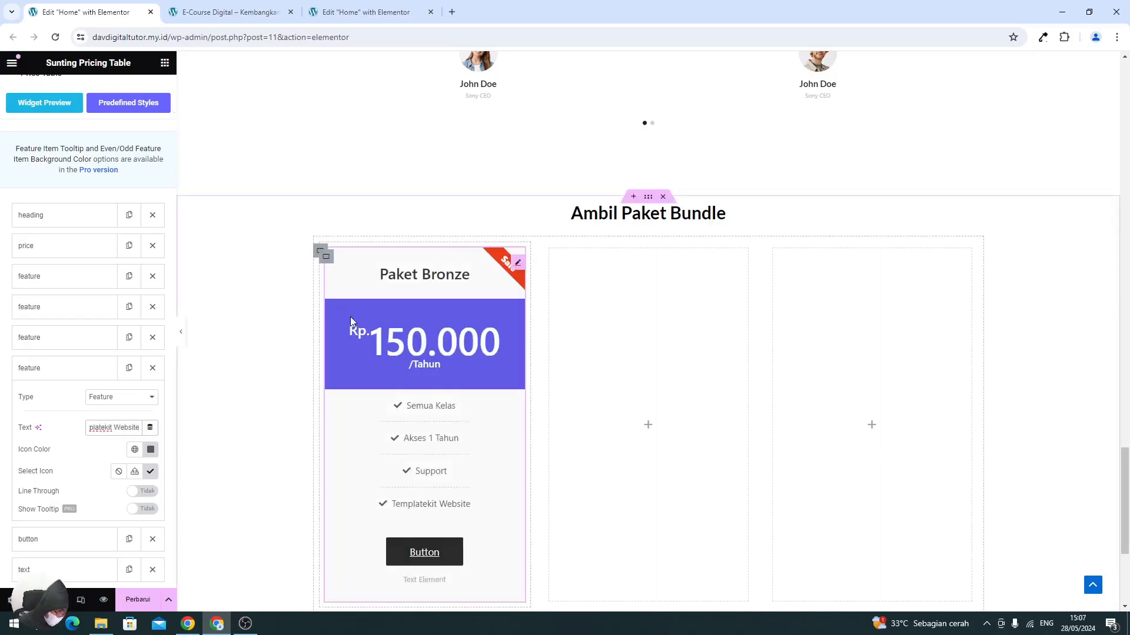
click(153, 495)
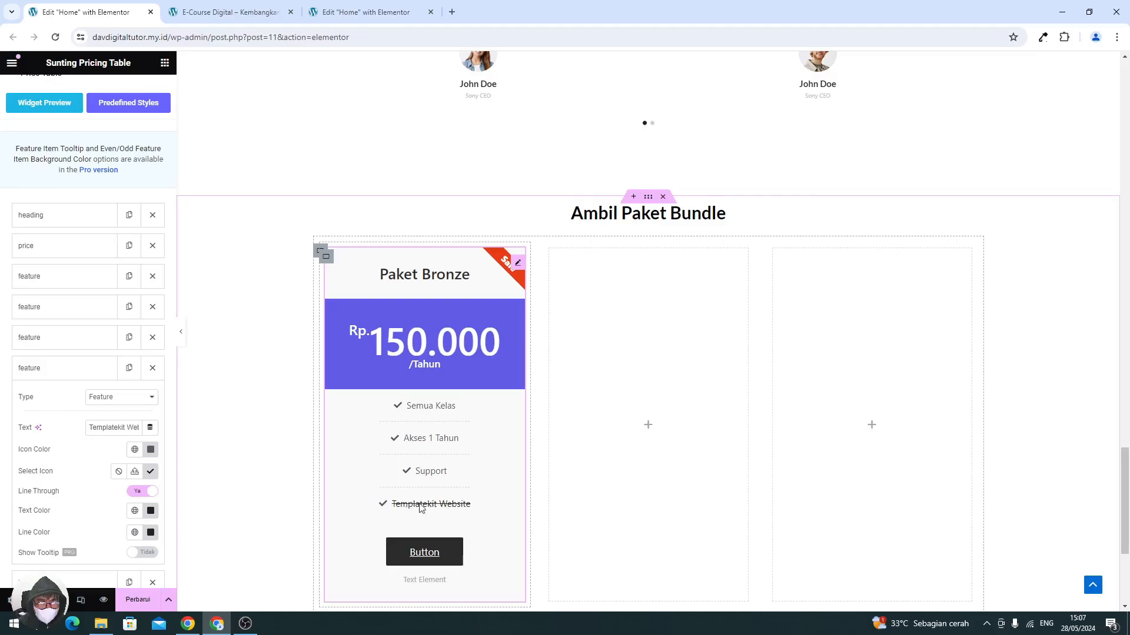
click(62, 345)
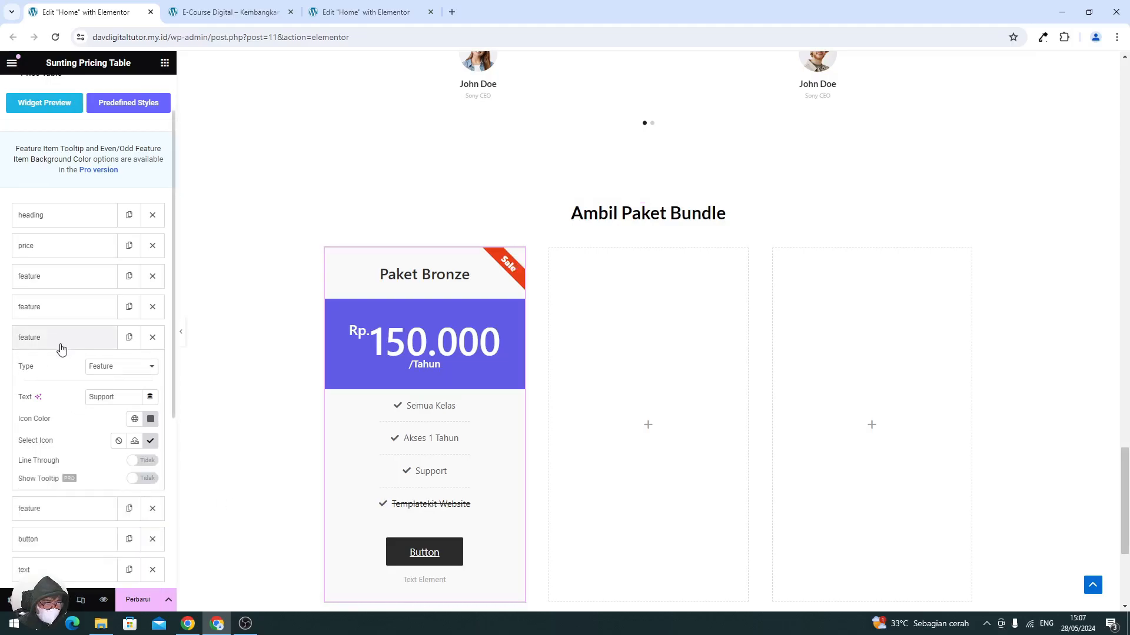
click(90, 346)
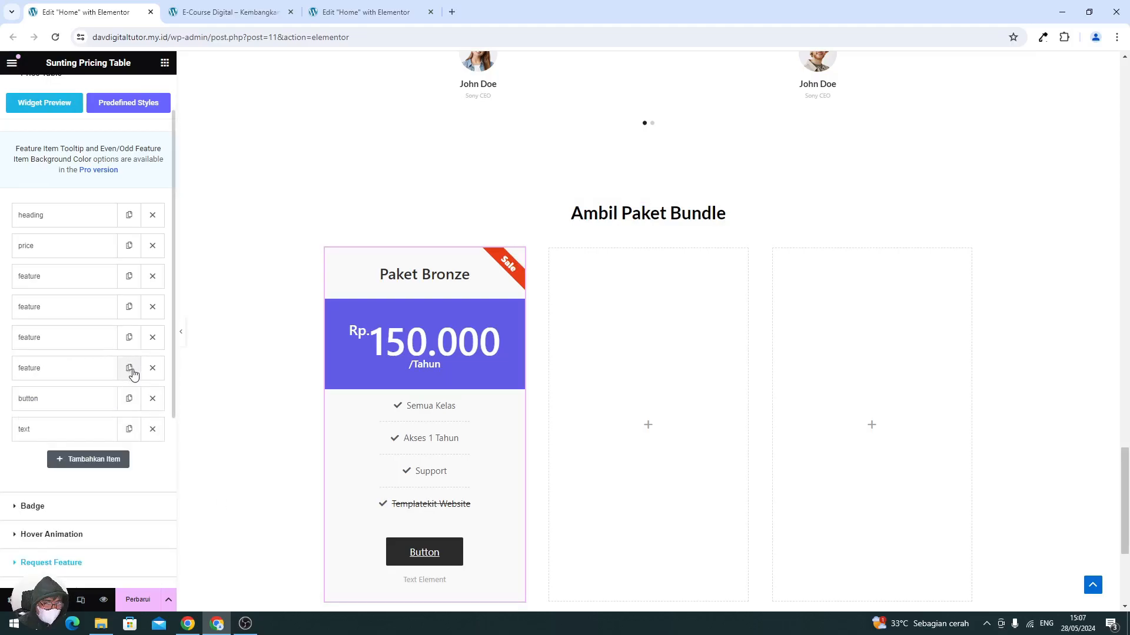
- Duplicate the struck-through "Templatekit Website" feature and set the copy's text to "Zoom Support"
click(129, 368)
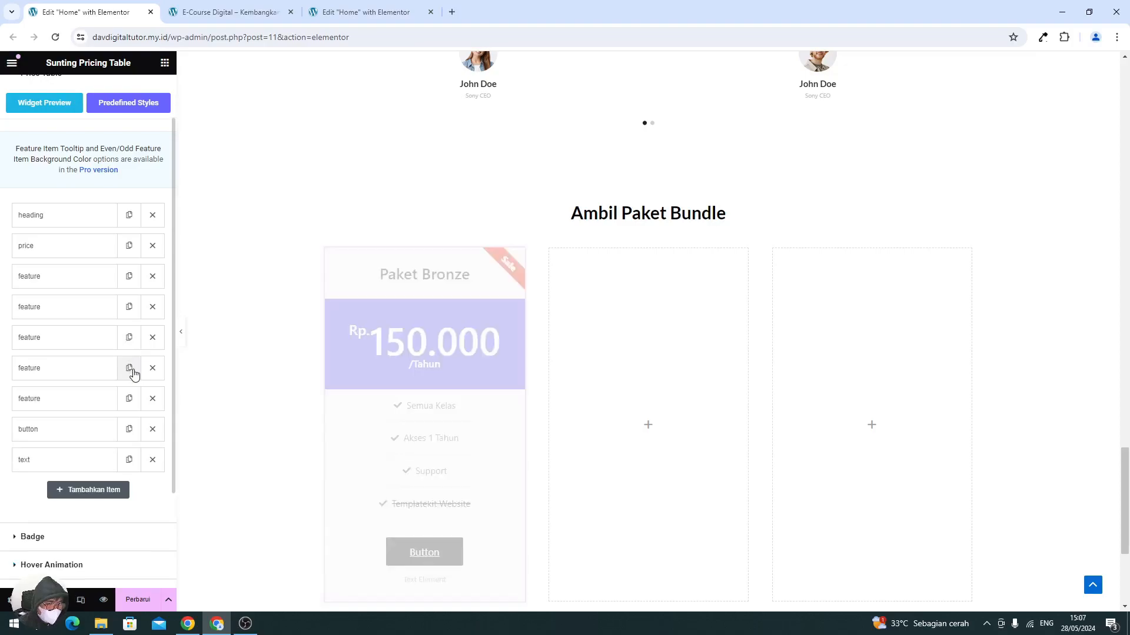
click(65, 404)
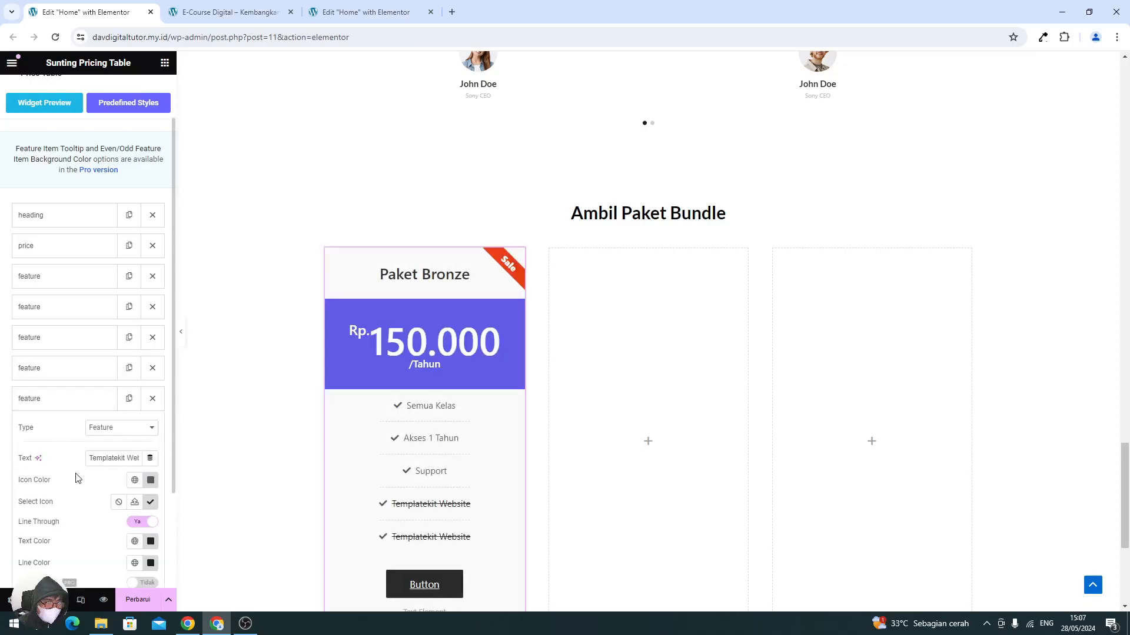
triple_click(106, 455)
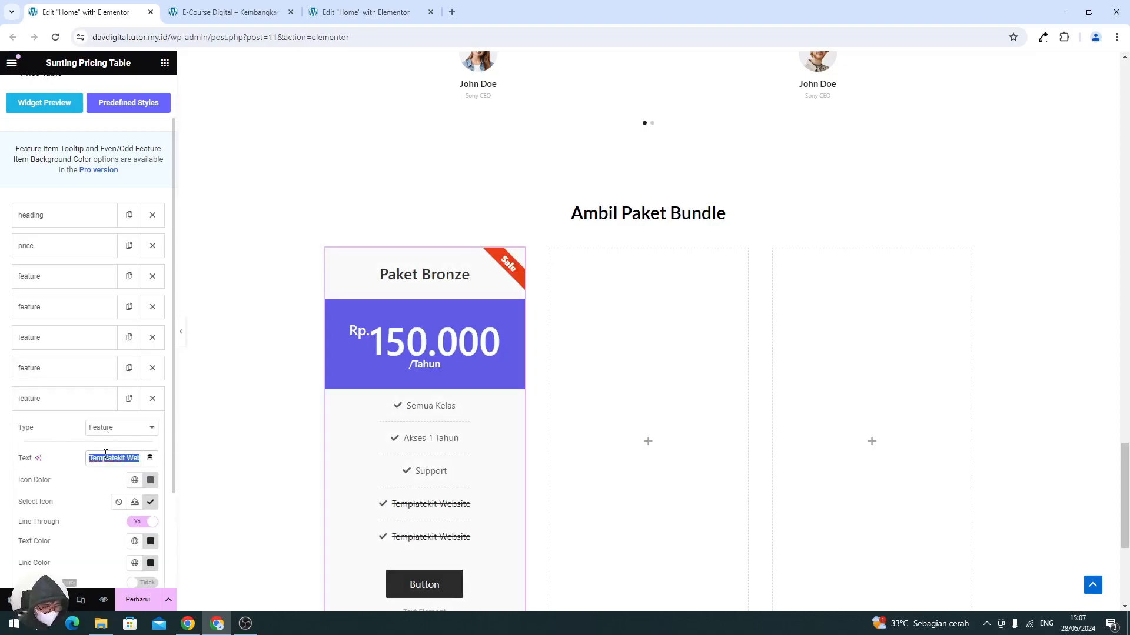
text(Zo)
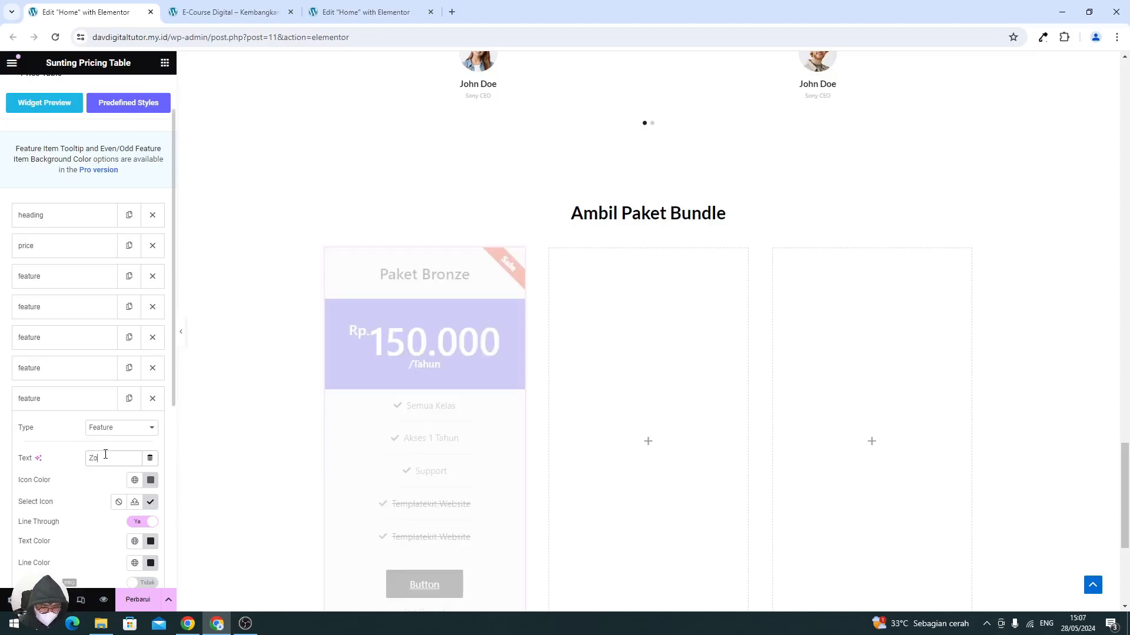
text(om Support)
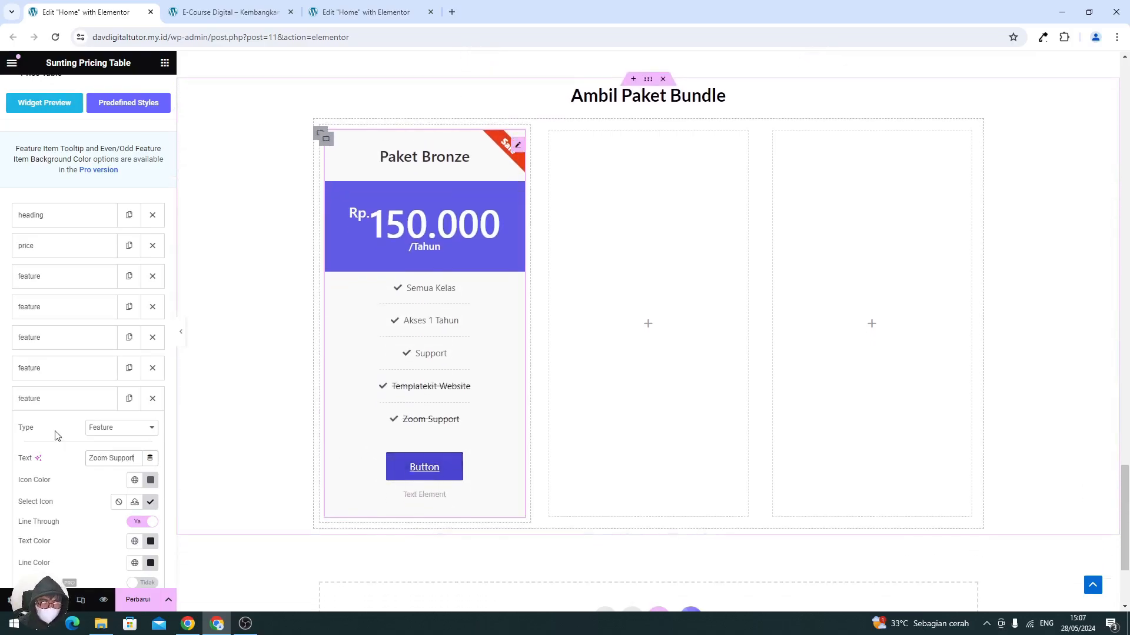
click(28, 405)
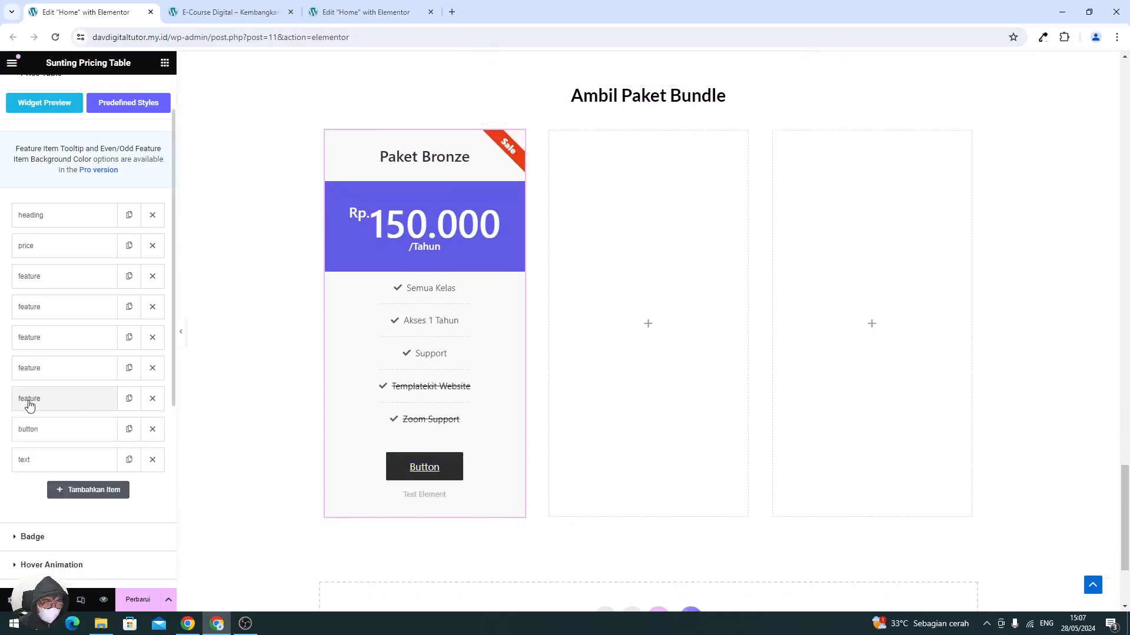
- Set the pricing table button's text to "Ambil Kursus"
click(41, 430)
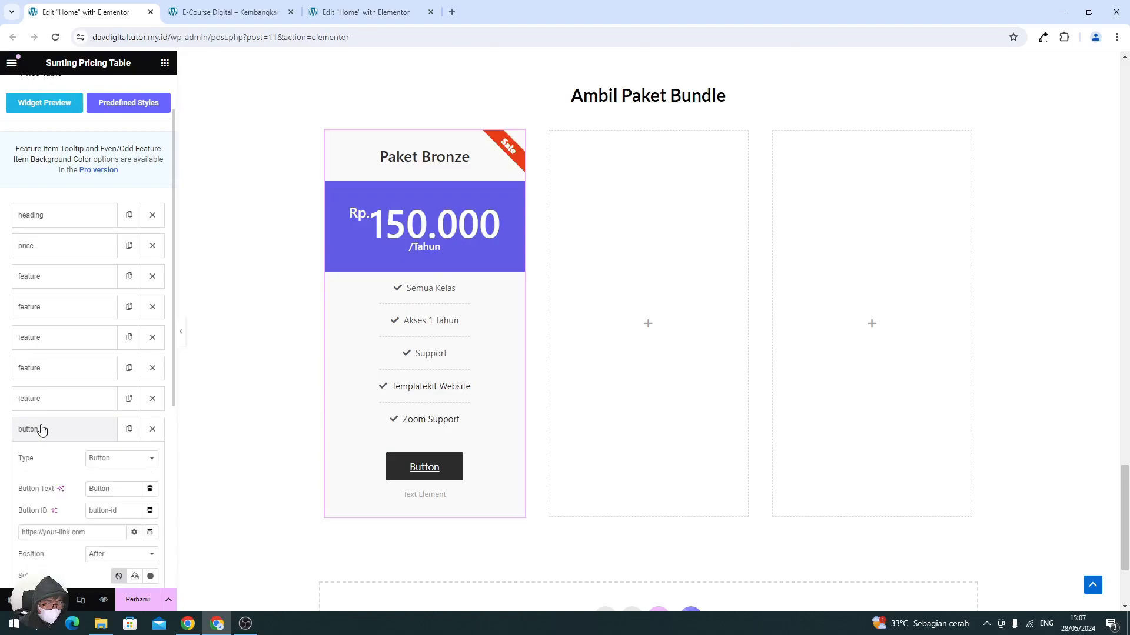
double_click(110, 488)
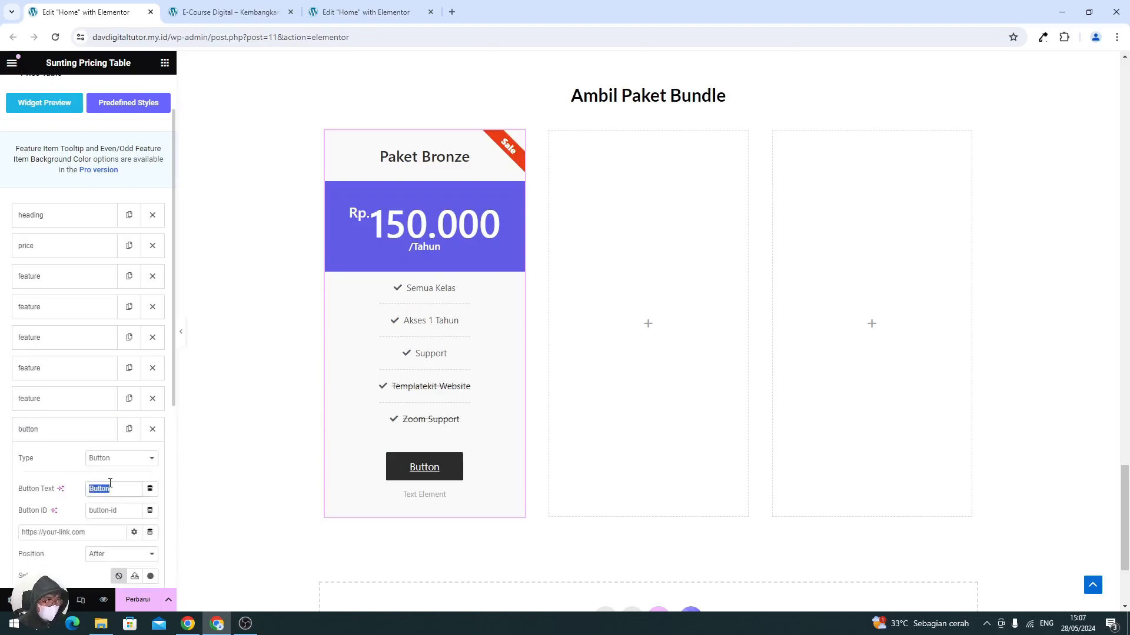
text(Amb)
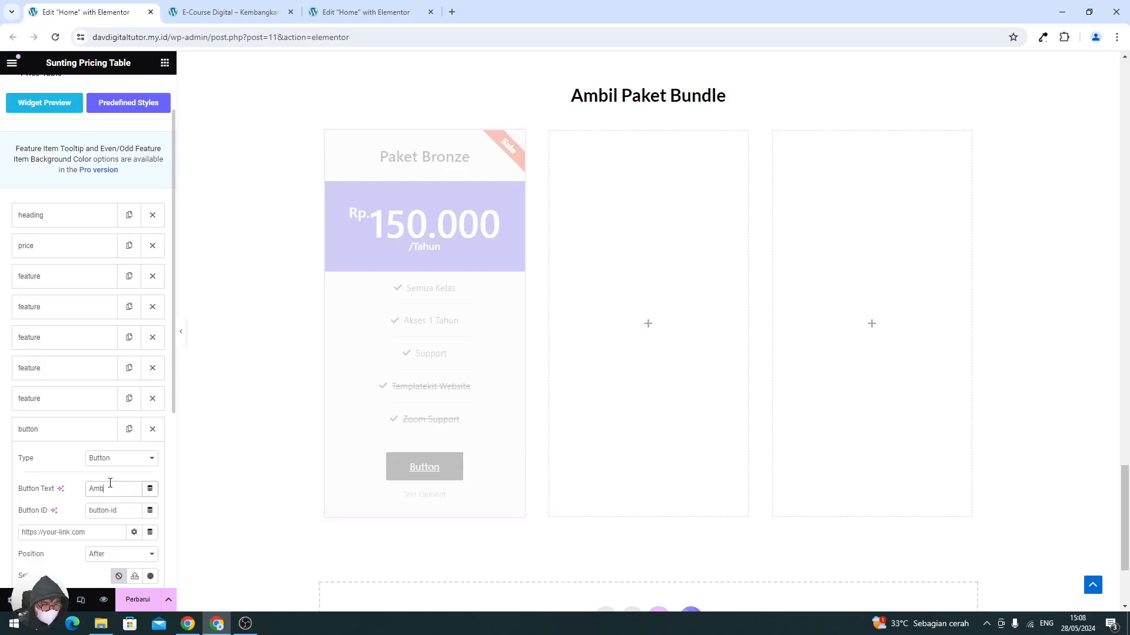
text(il Kur)
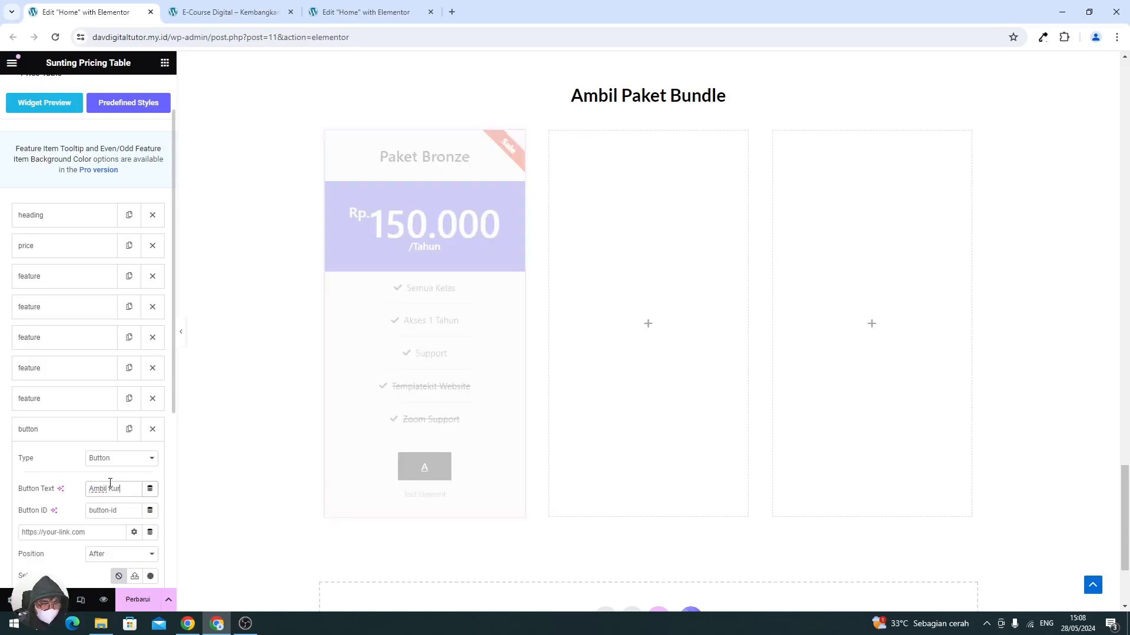
text(sus)
scroll(110, 483, down, 2)
click(101, 392)
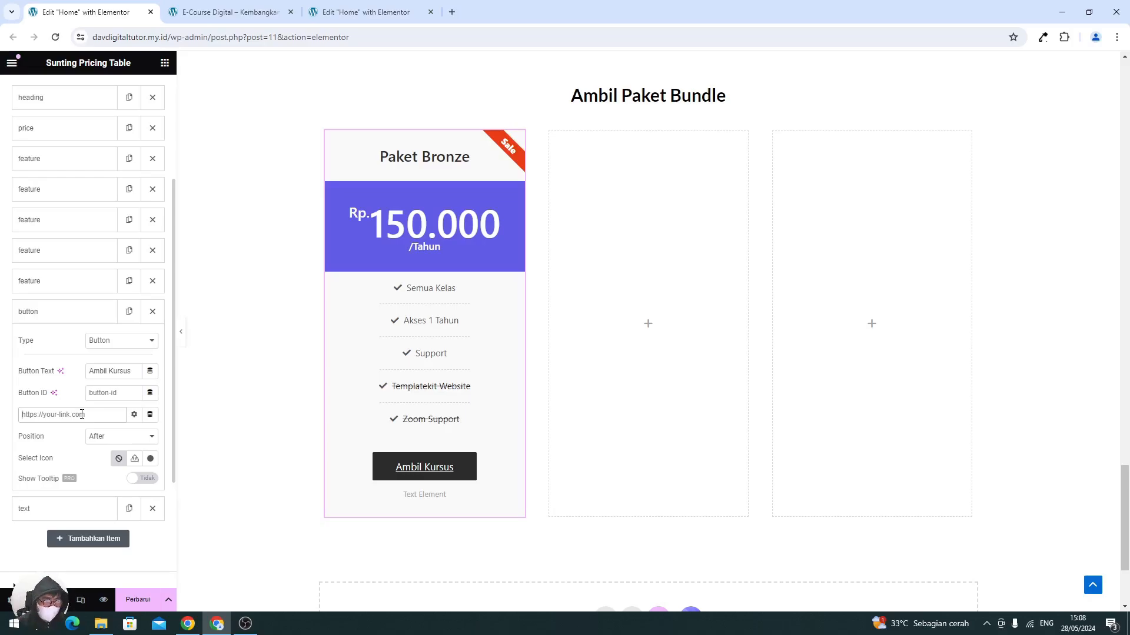
click(65, 327)
click(65, 327)
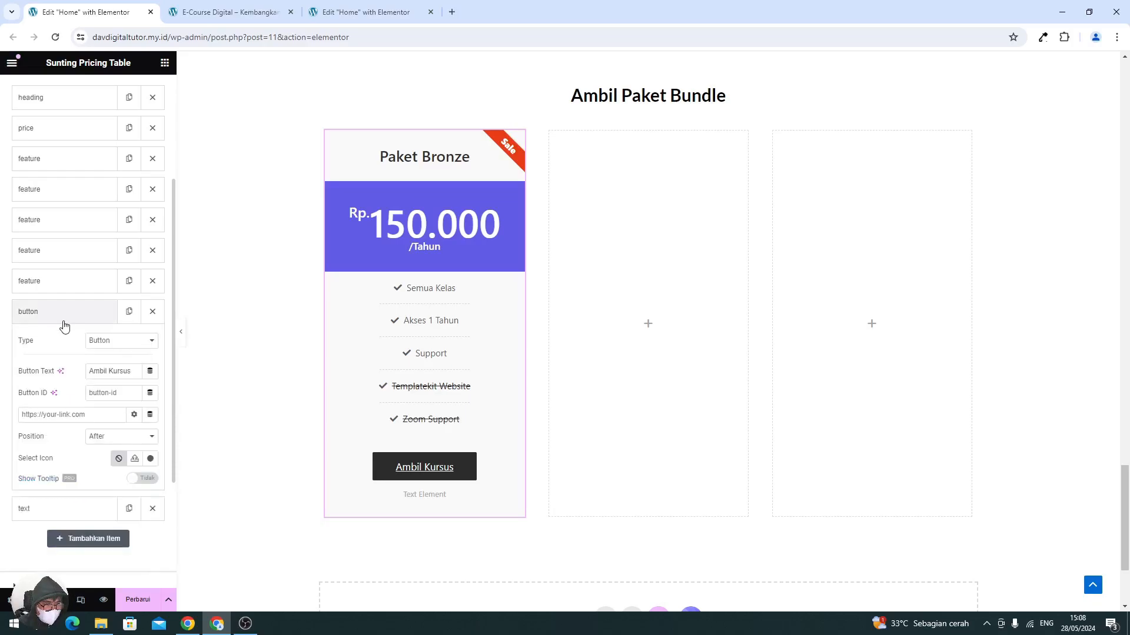
click(65, 327)
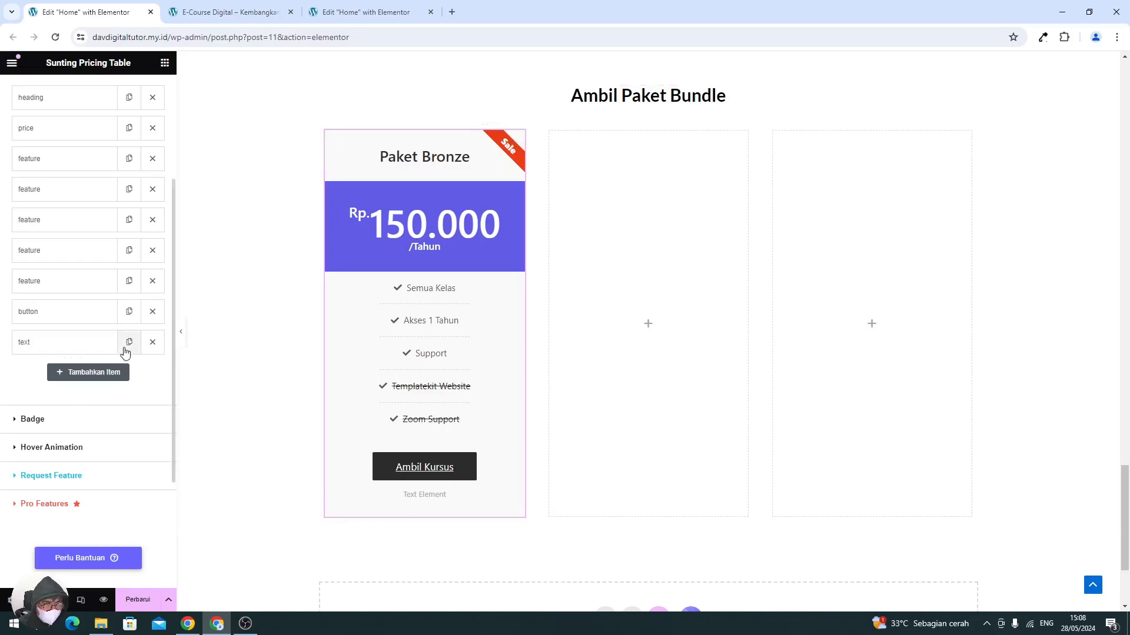
- Delete the text item below the pricing table's button and set the badge style to None
click(153, 342)
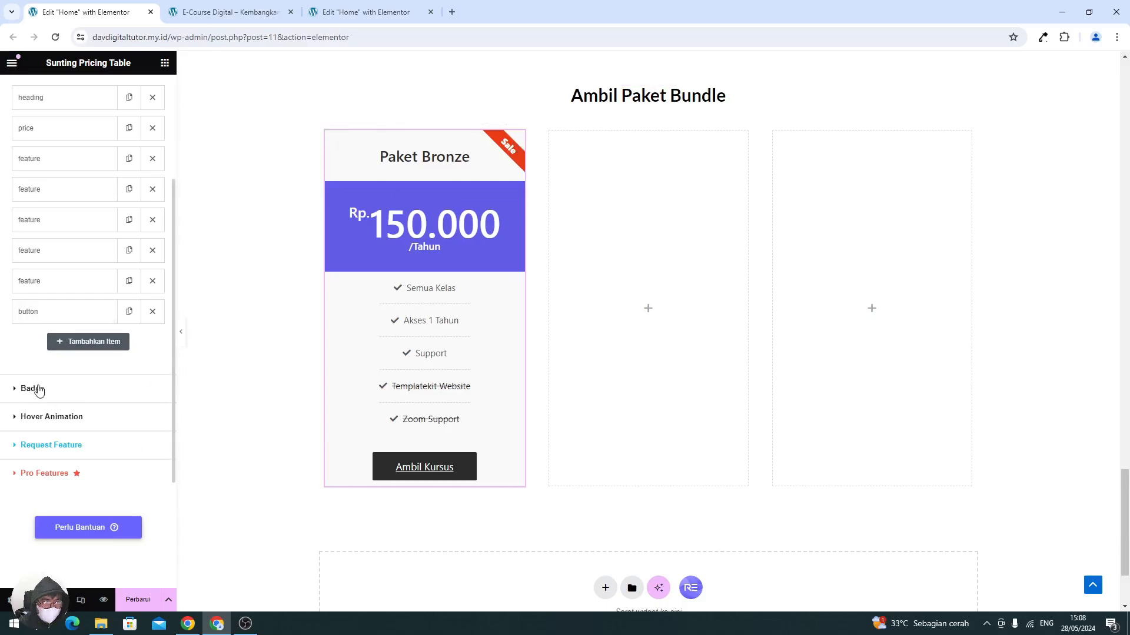
click(33, 389)
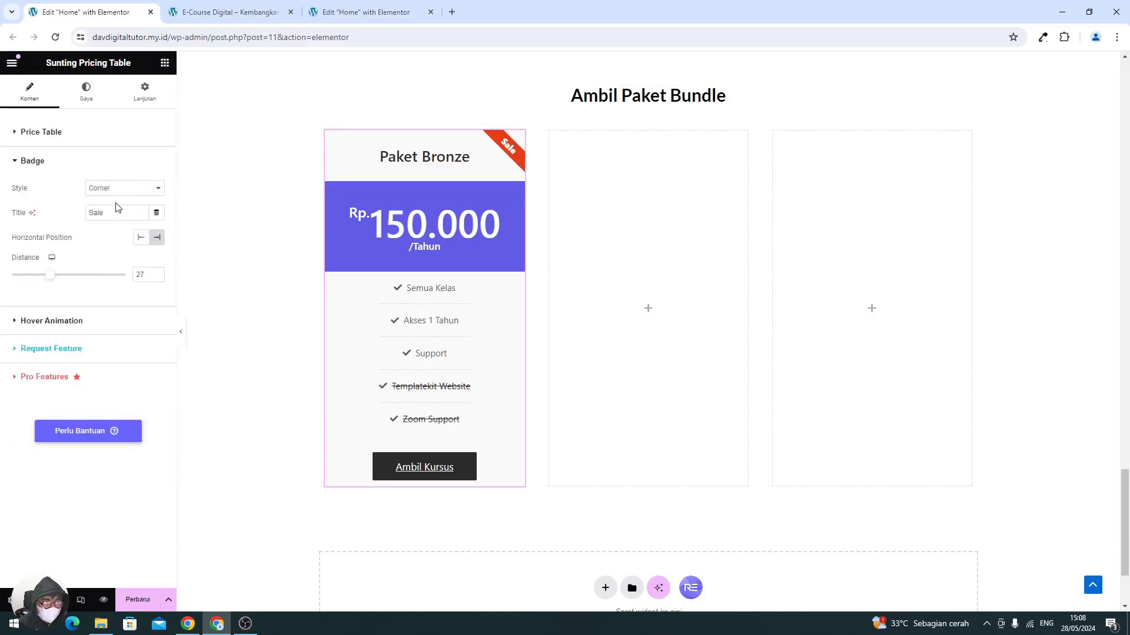
click(108, 189)
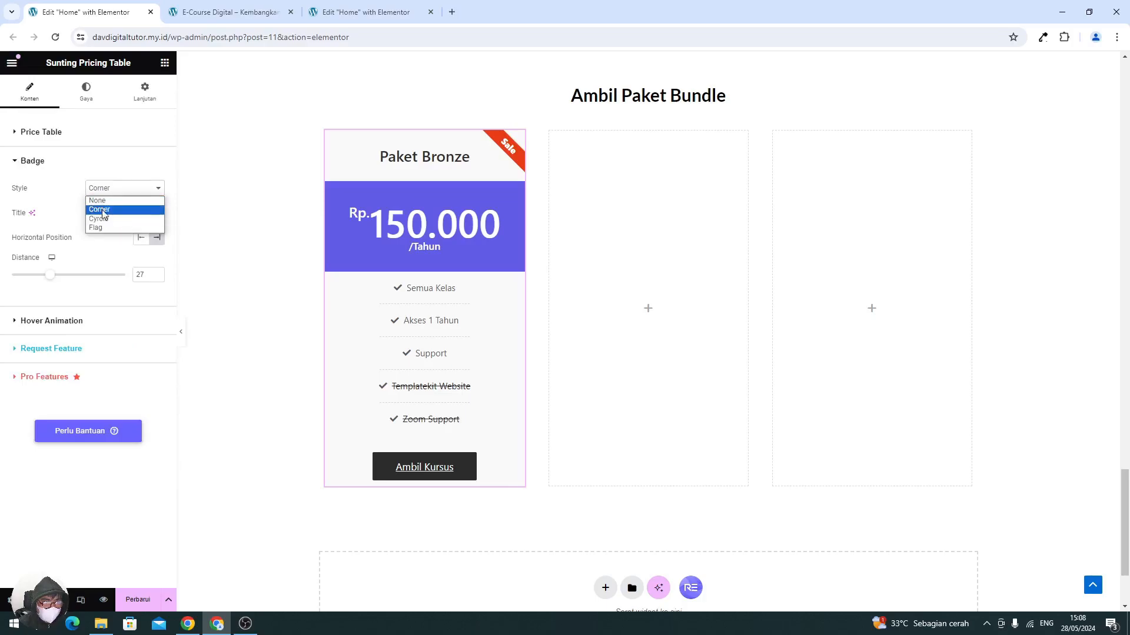
click(101, 201)
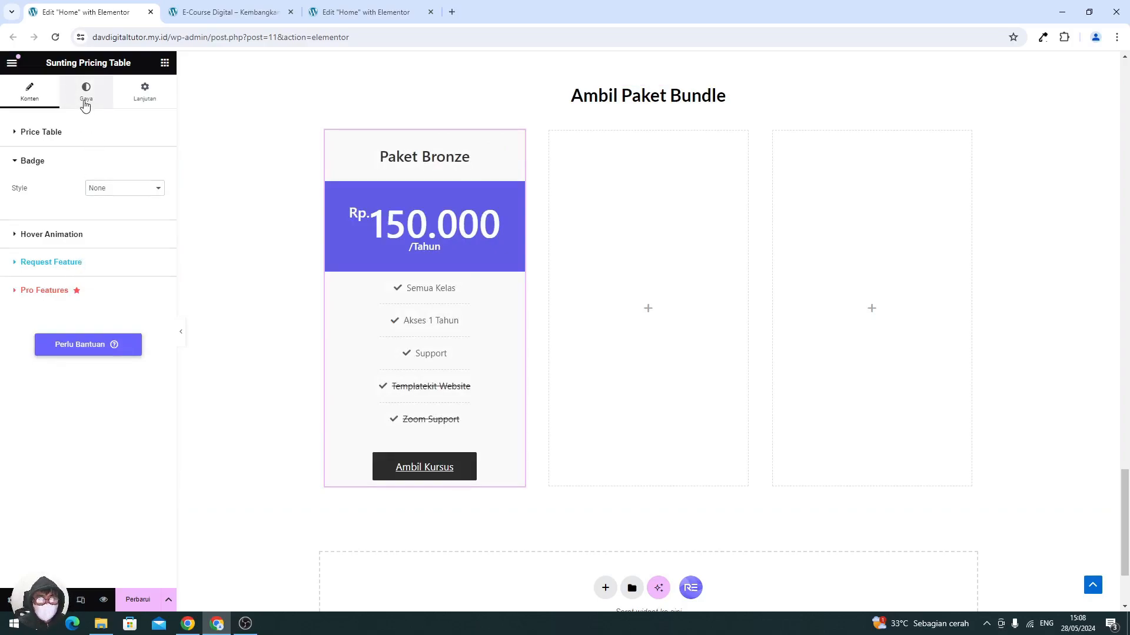
- Set the typography of the "Paket Bronze" heading title to the Lato font at 25 px
click(85, 103)
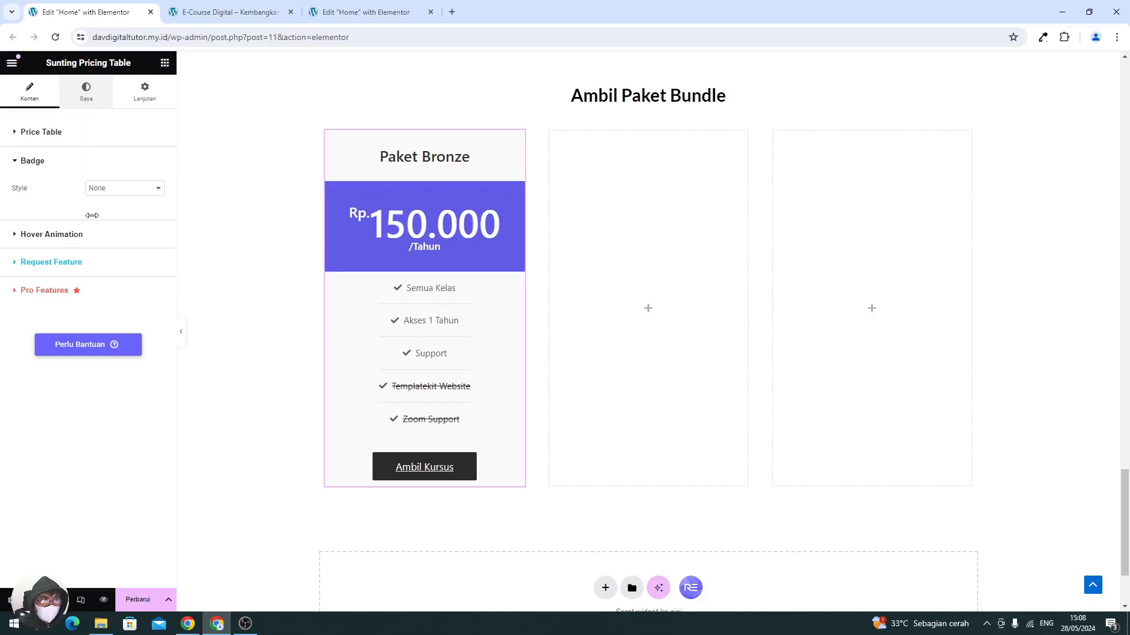
scroll(83, 404, down, 2)
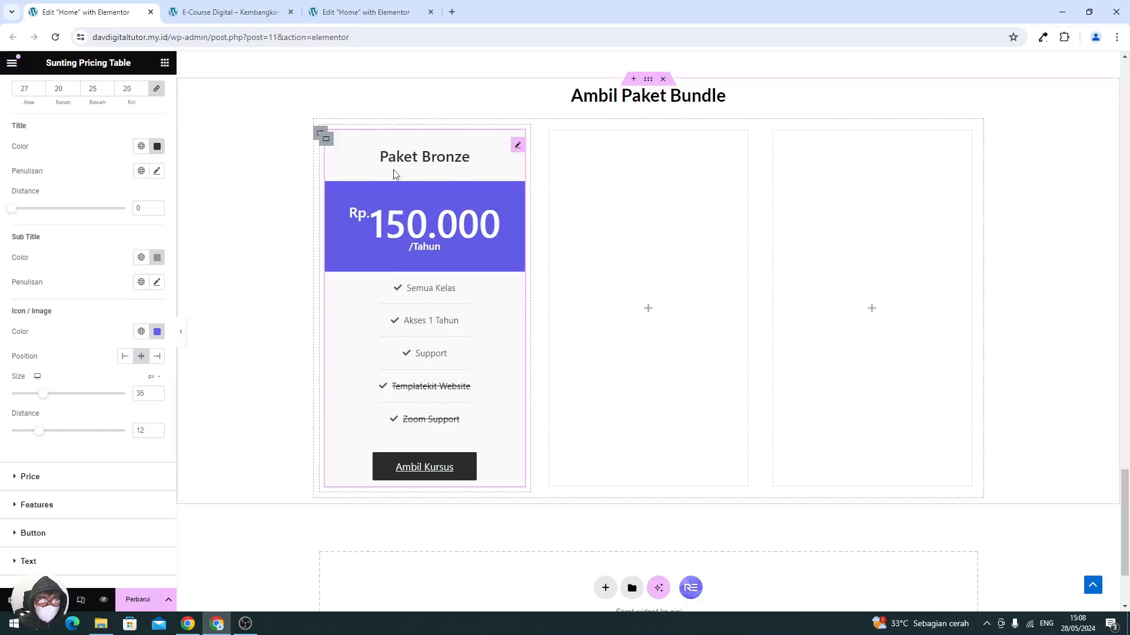
scroll(101, 259, up, 2)
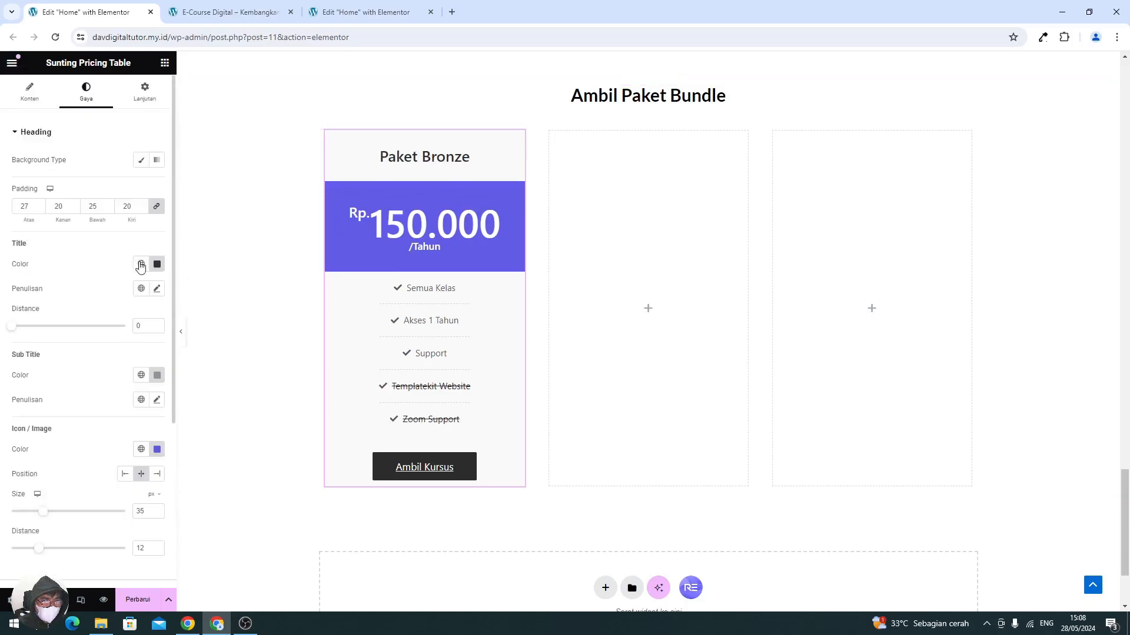
click(157, 289)
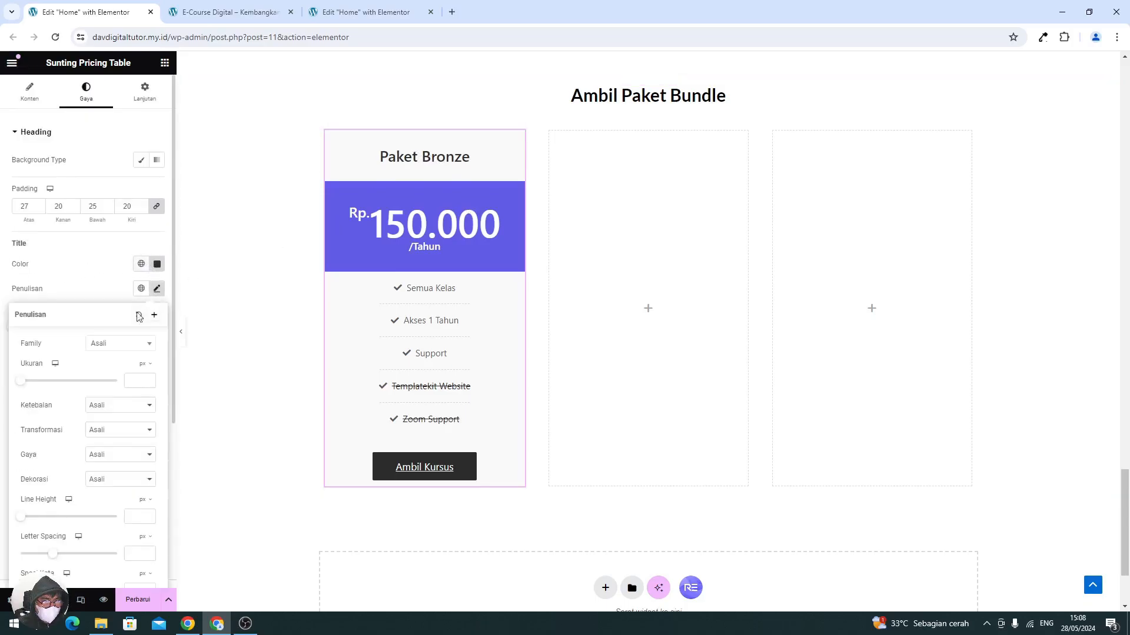
click(126, 345)
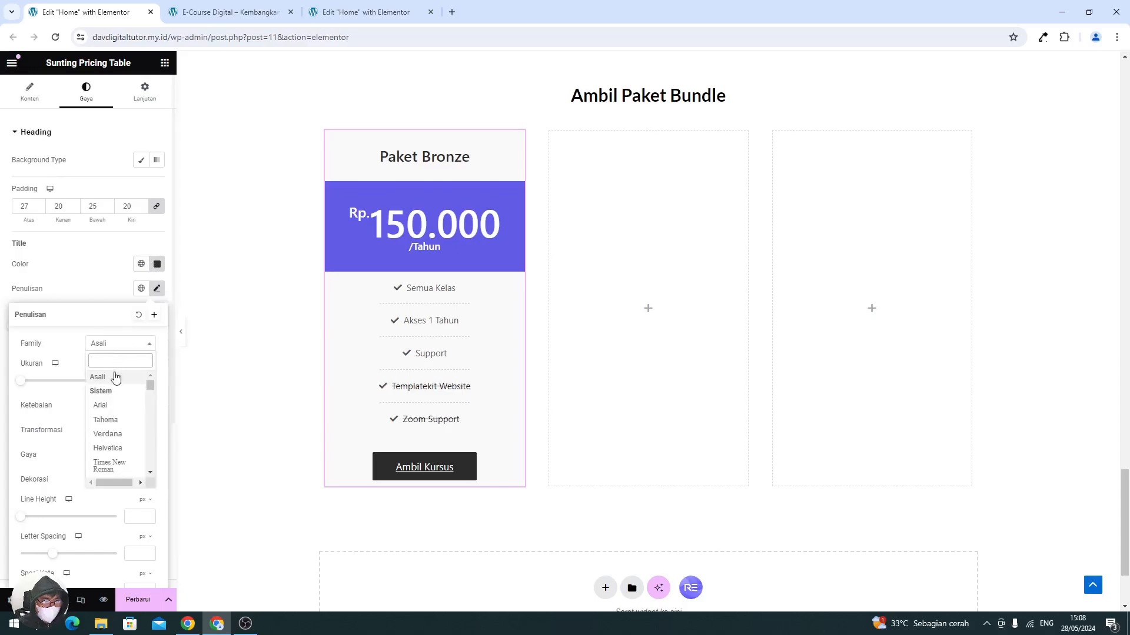
text(lato)
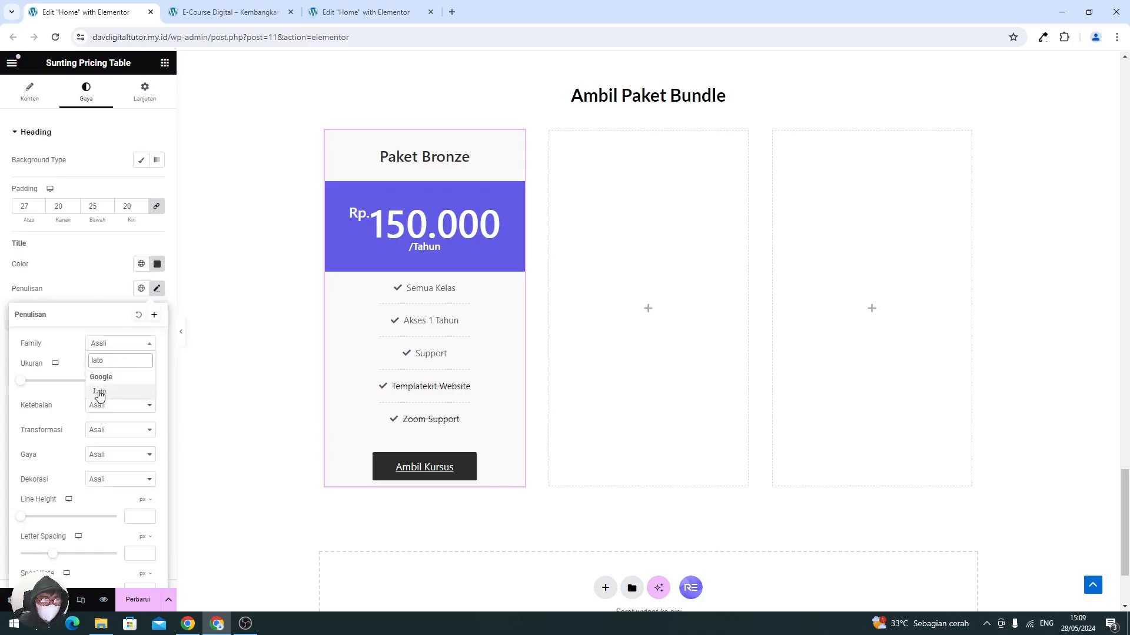
click(100, 393)
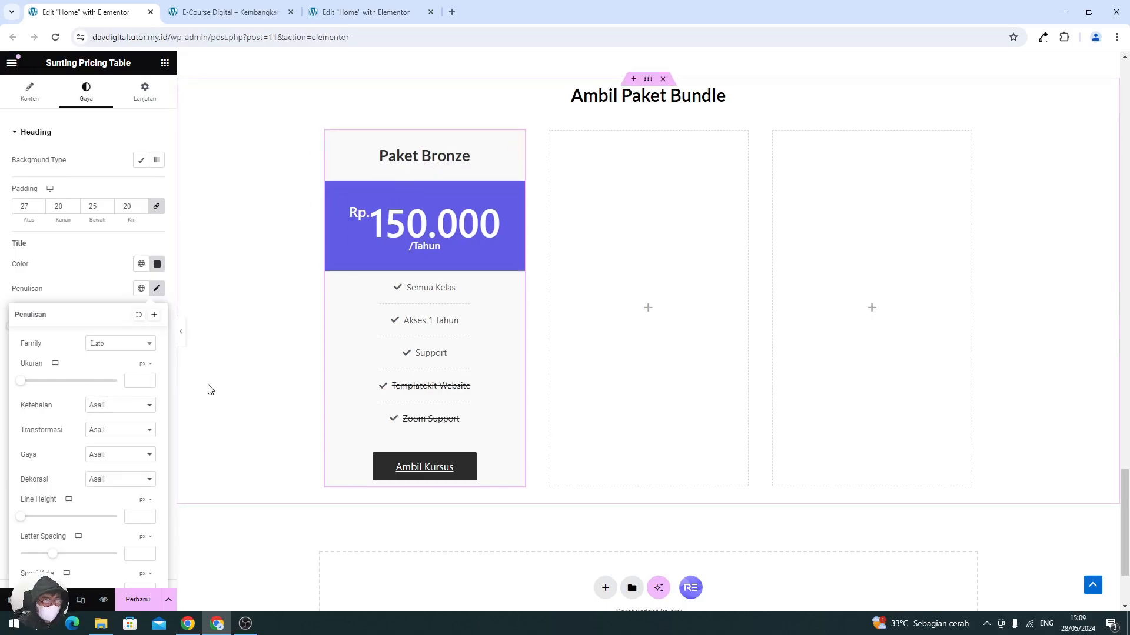
click(137, 385)
text(25)
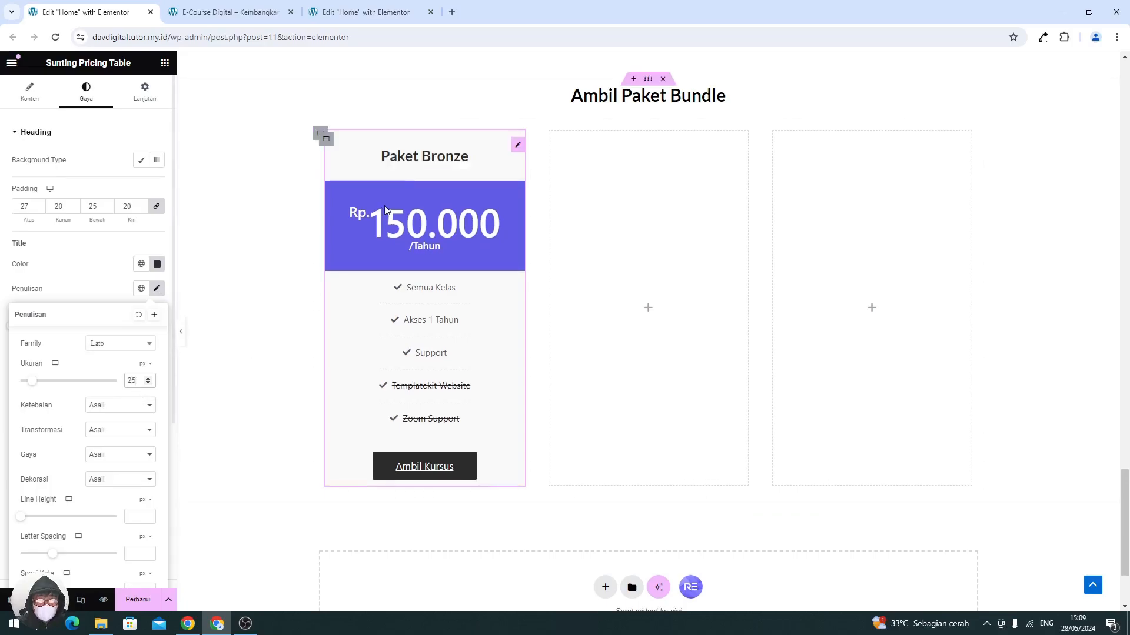
click(109, 271)
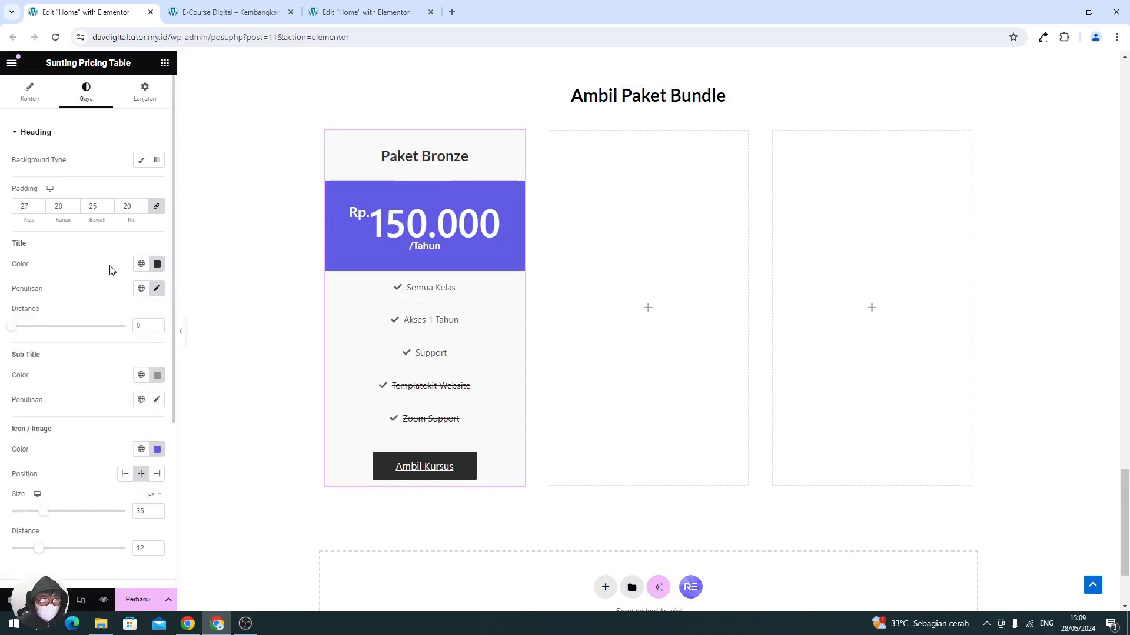
- Give the price area of the "Paket Bronze" table a classic background in a deeper, more saturated blue
scroll(141, 306, down, 2)
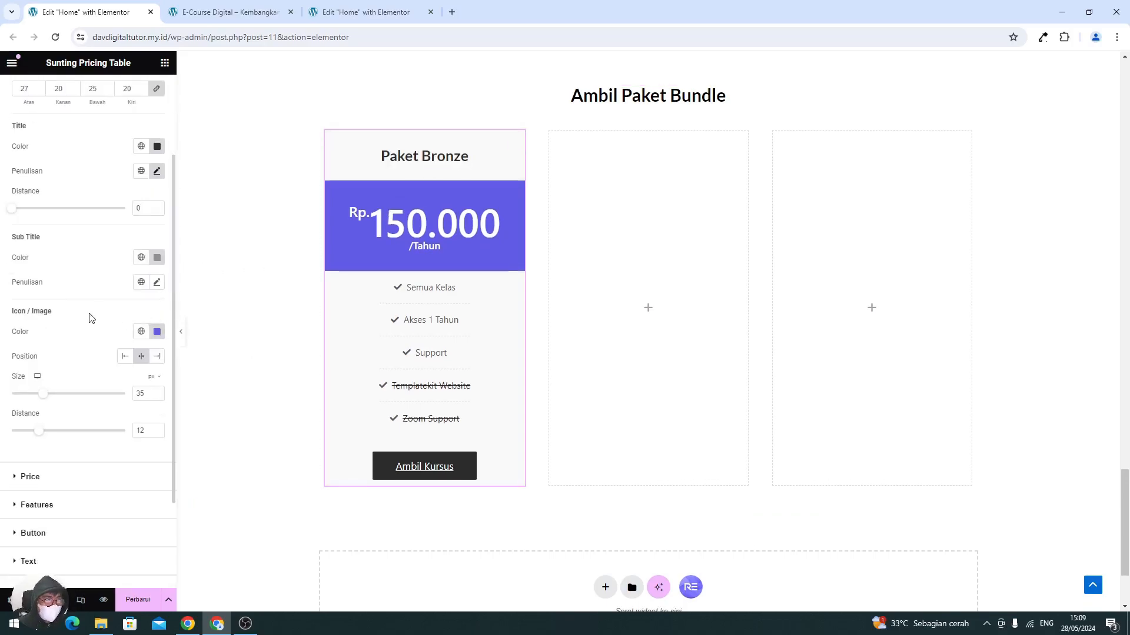
click(67, 481)
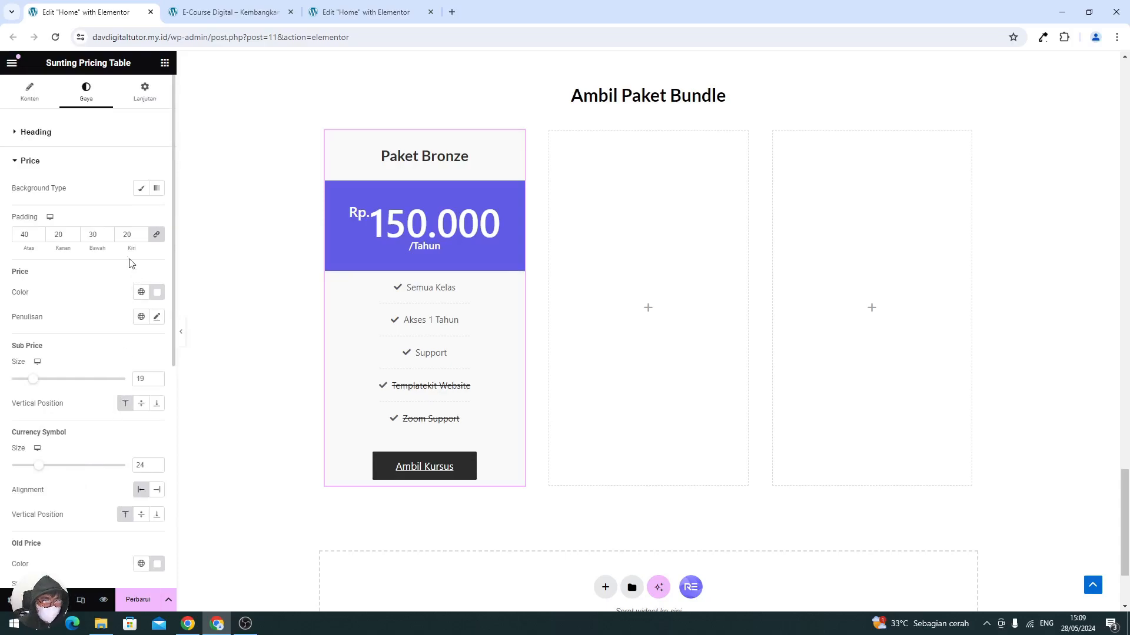
click(141, 189)
click(157, 213)
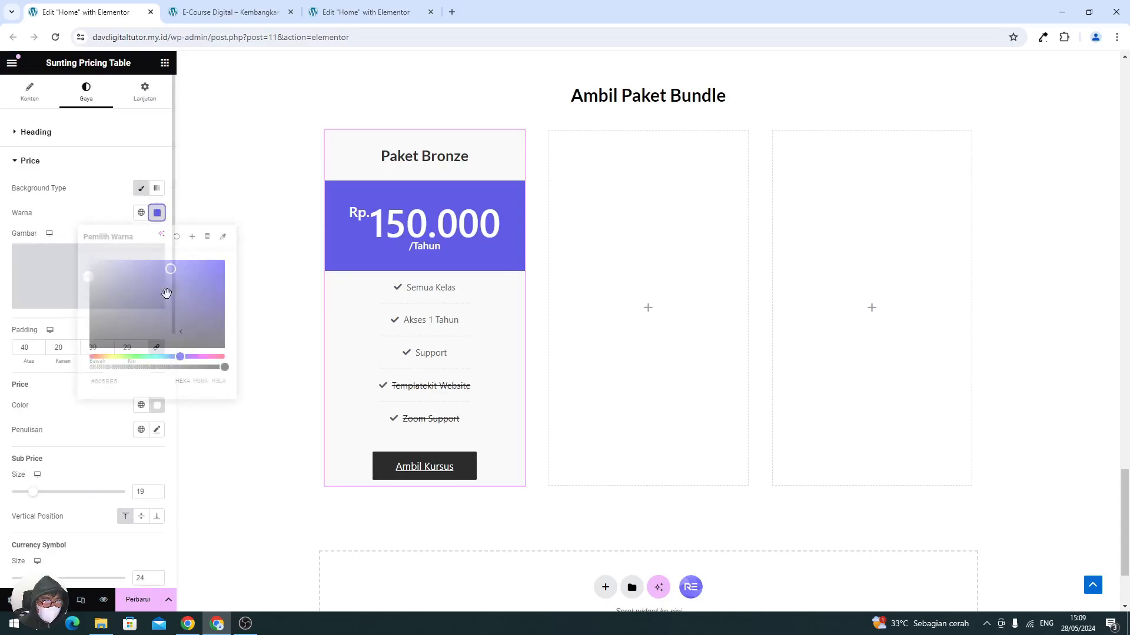
click(173, 307)
click(206, 276)
drag(206, 274, 209, 273)
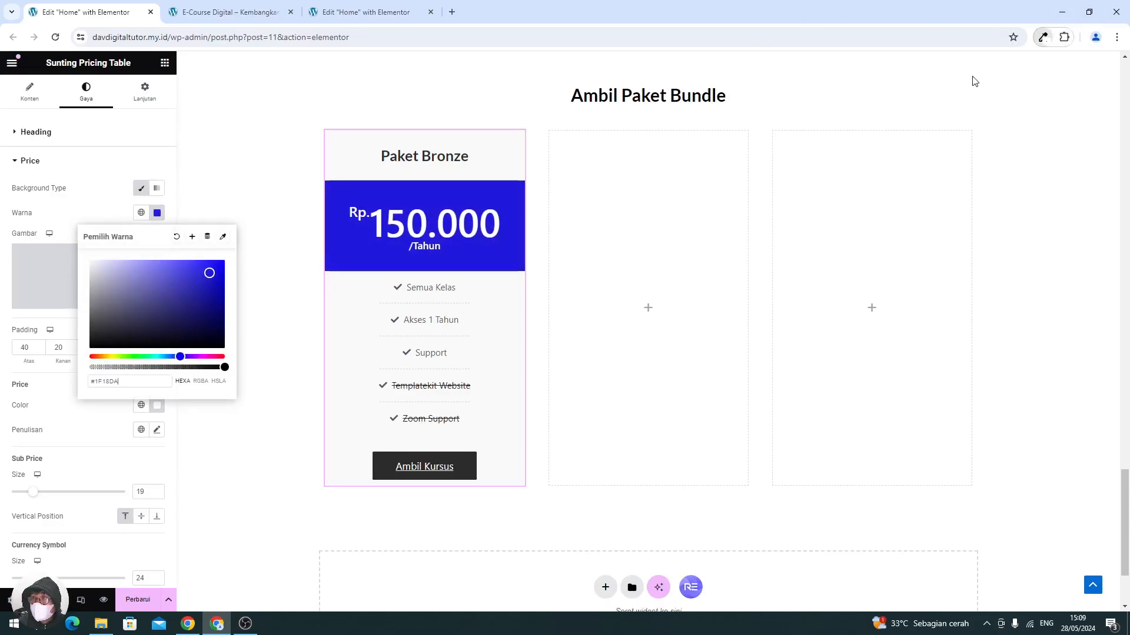
- Copy the saved blue rgb(66, 62, 243) from the eyedropper extension's color history and apply it as the price area's background color
click(1042, 37)
click(976, 93)
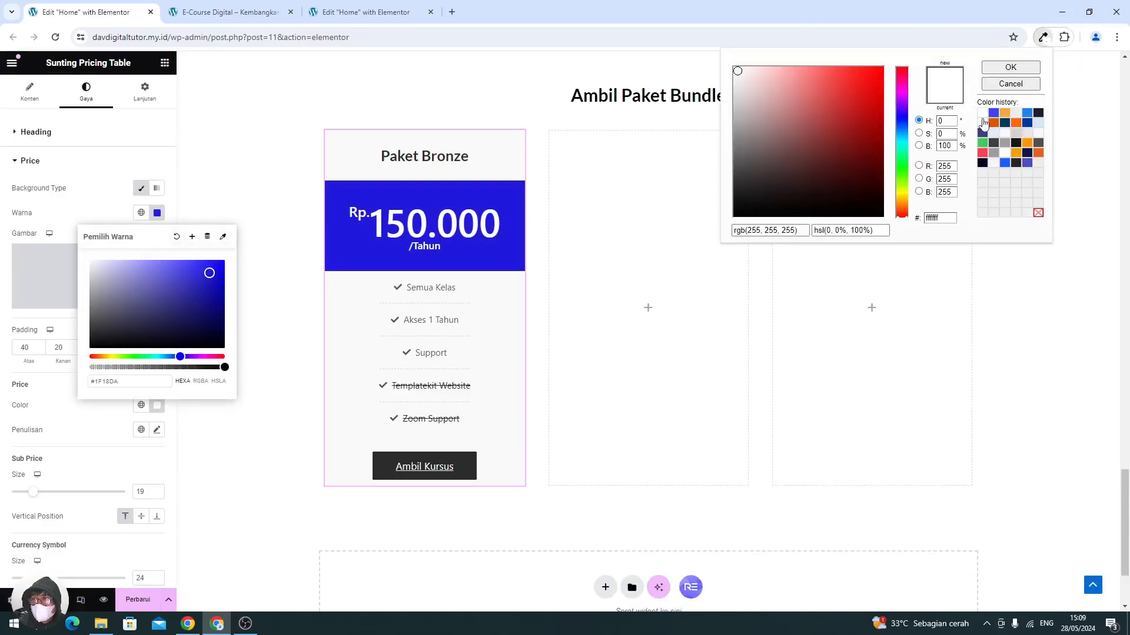
click(993, 113)
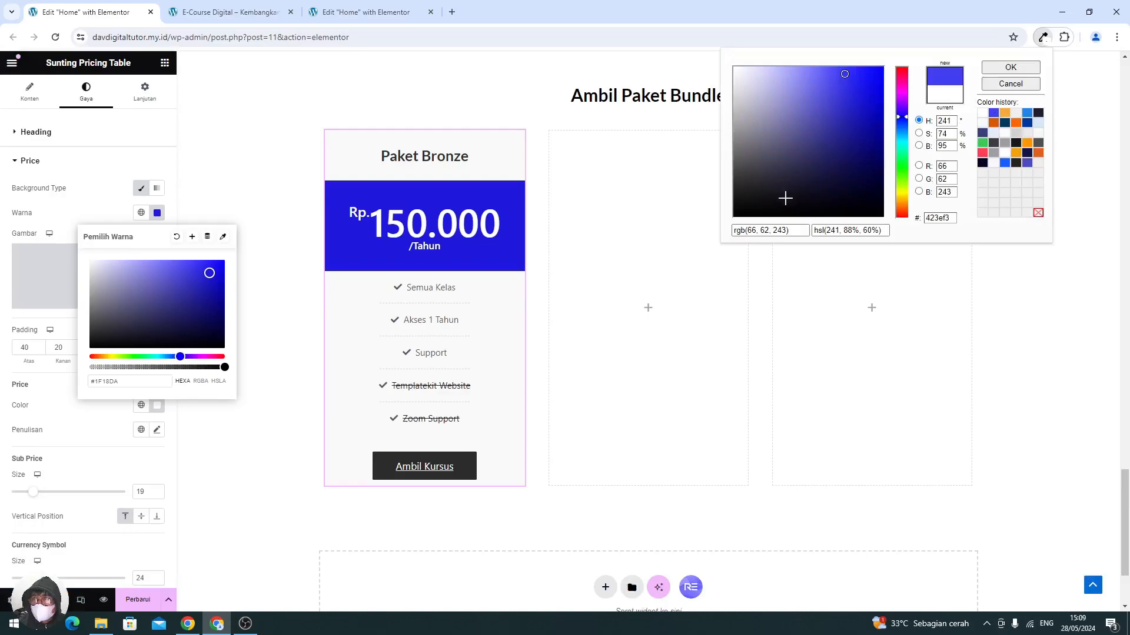
triple_click(778, 227)
key(ctrl+c)
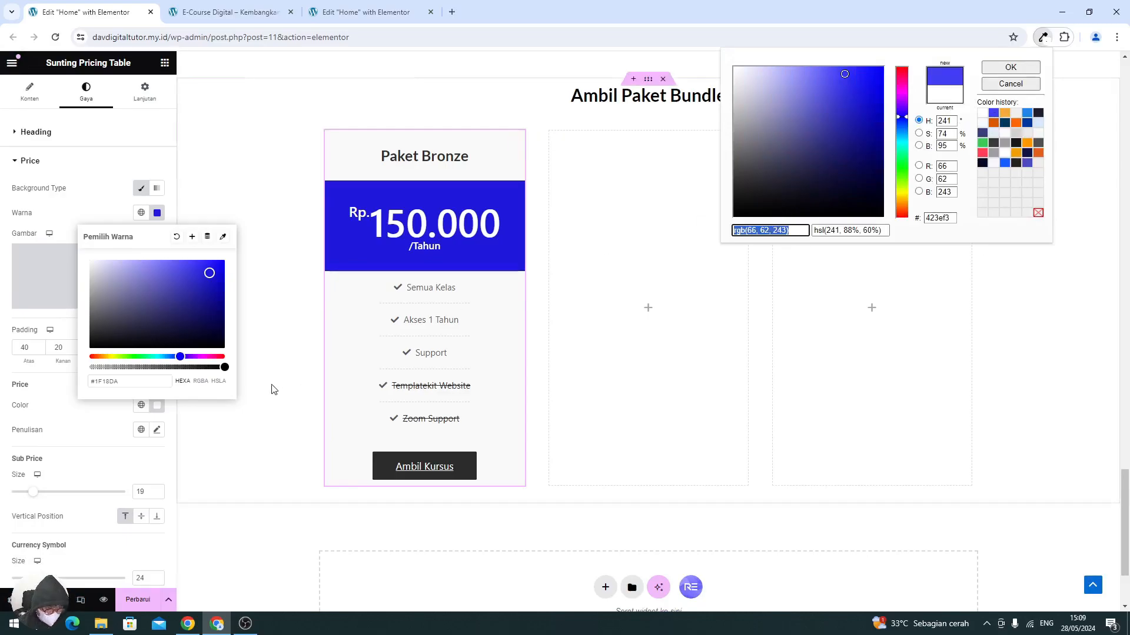
triple_click(153, 383)
key(ctrl+v)
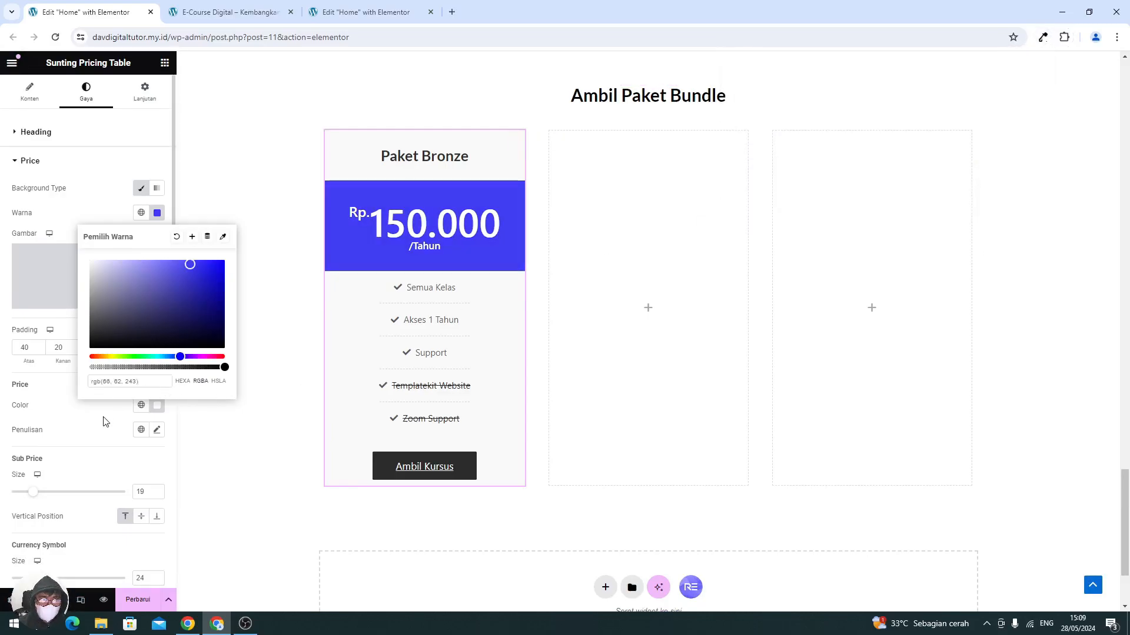
click(103, 422)
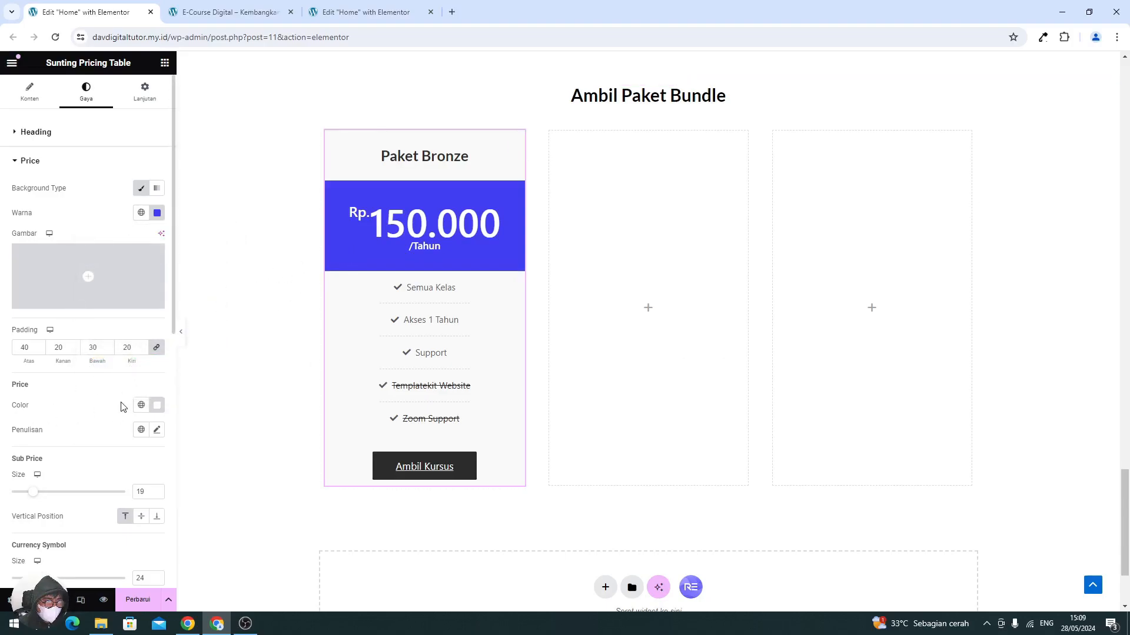
- Set the typography size of the "150.000" price to 28 px
scroll(123, 406, down, 1)
click(157, 372)
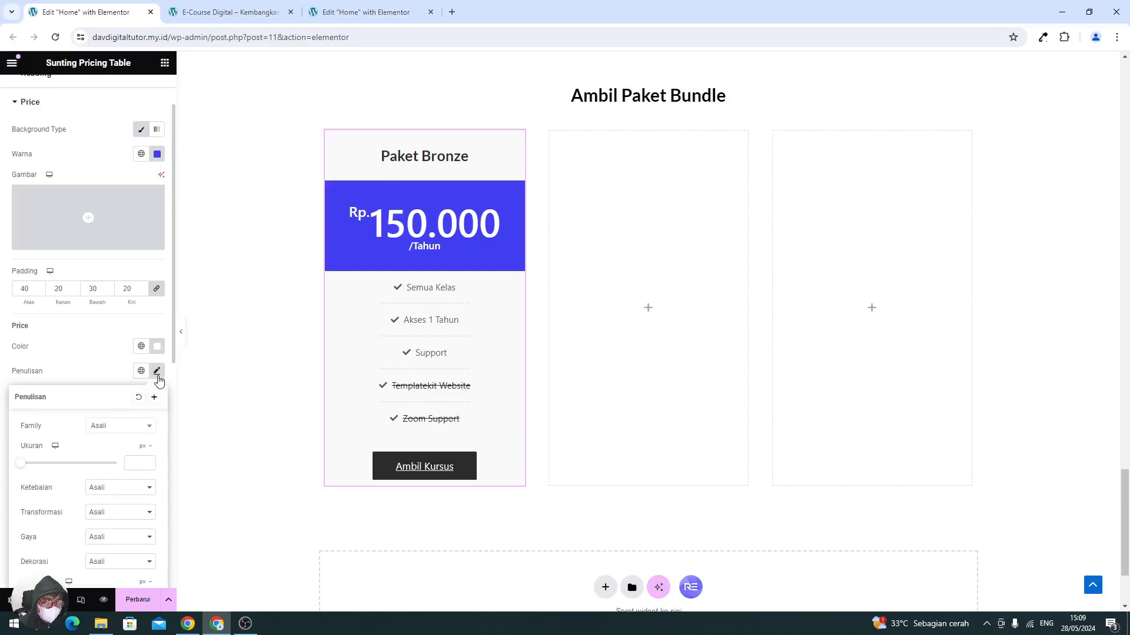
click(138, 465)
text(20)
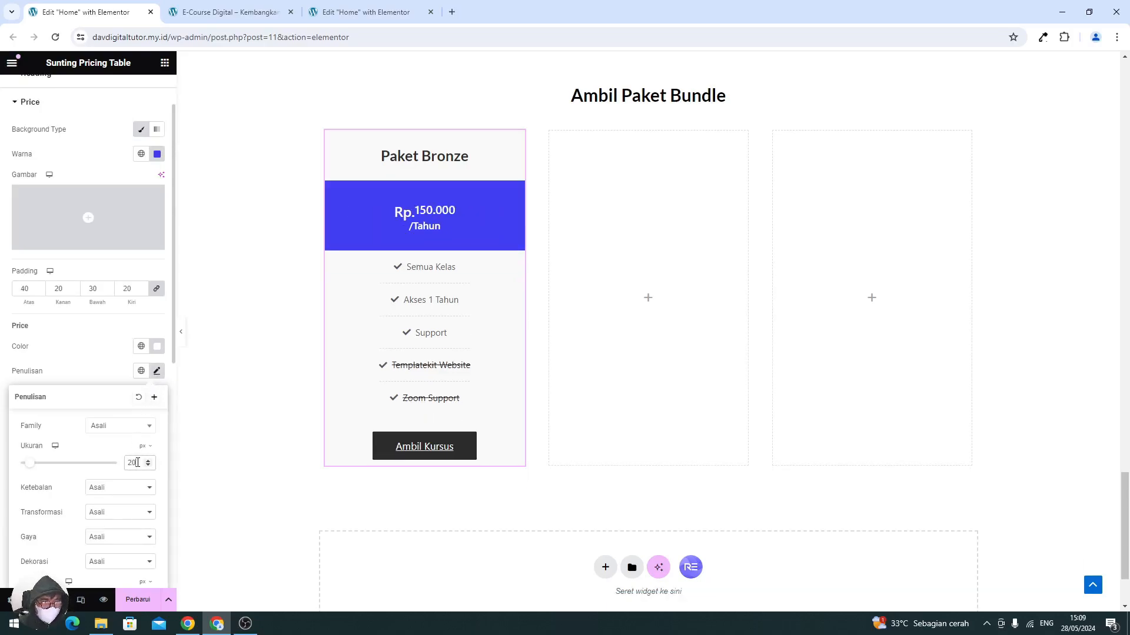
click(148, 461)
click(149, 462)
click(149, 461)
click(149, 461)
click(148, 461)
click(149, 462)
click(149, 462)
click(149, 462)
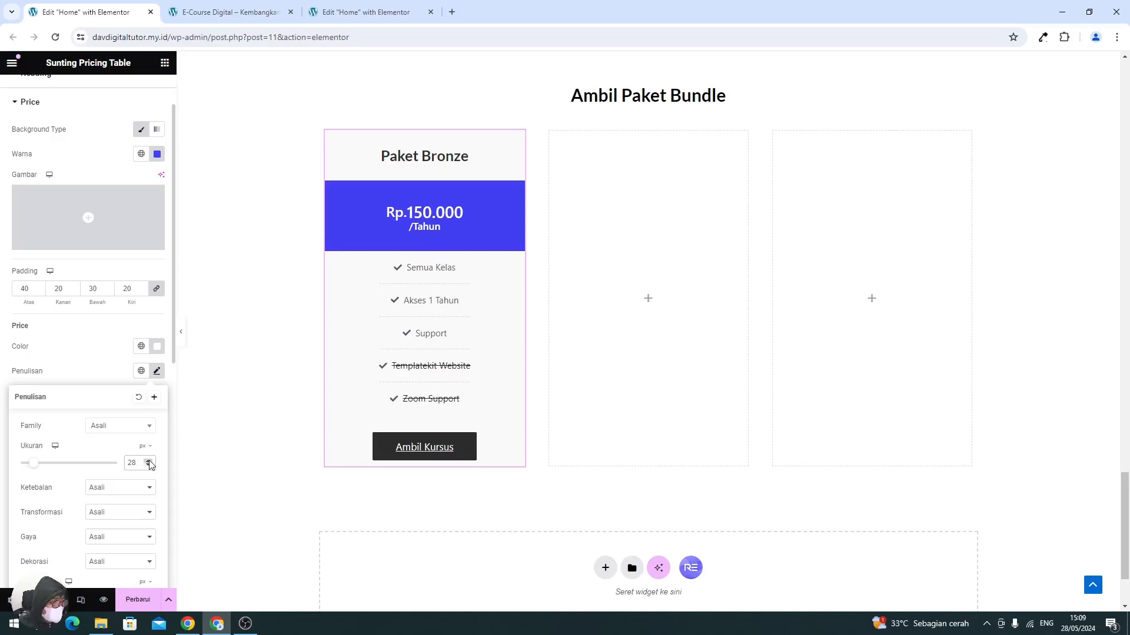
click(113, 365)
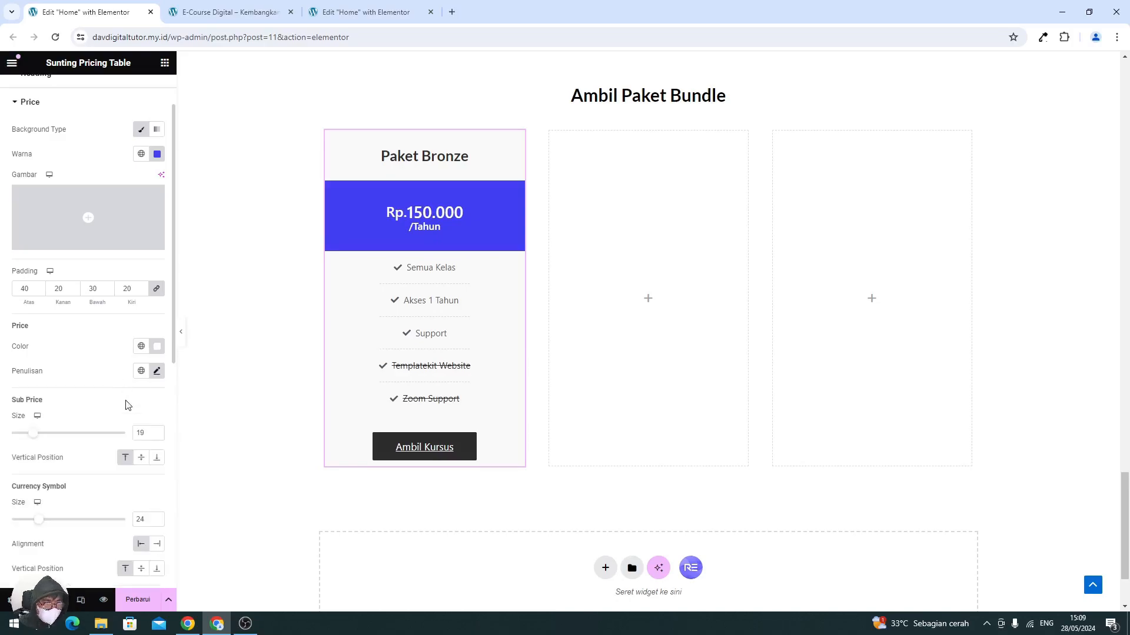
- Set the typography of the "/Tahun" period text to the Lato font at 15 px
scroll(106, 426, down, 1)
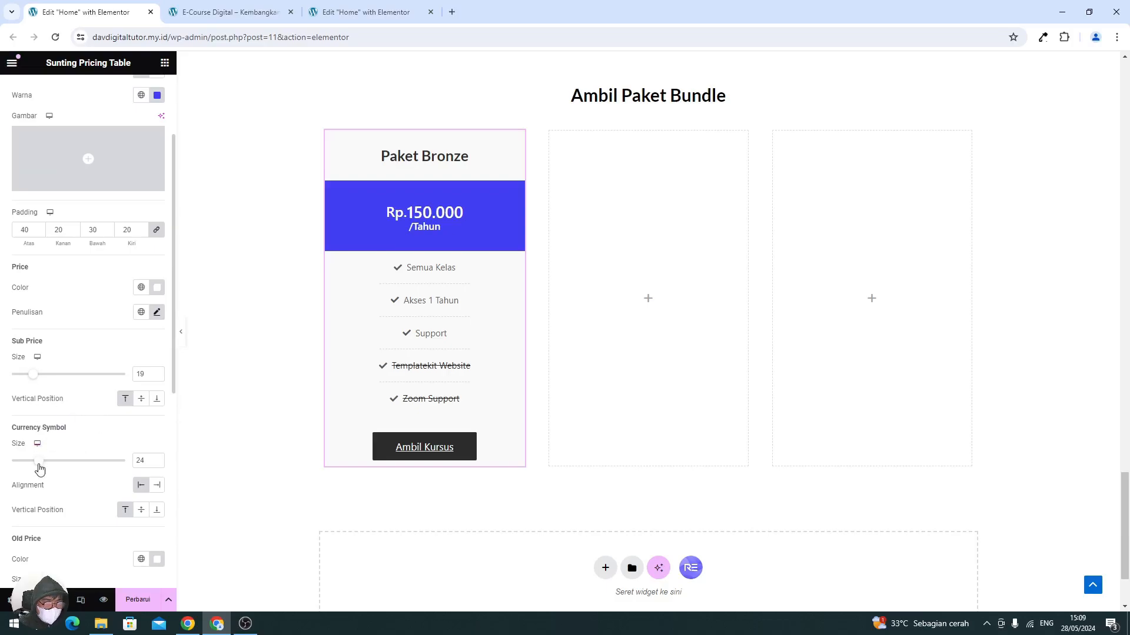
scroll(39, 469, down, 5)
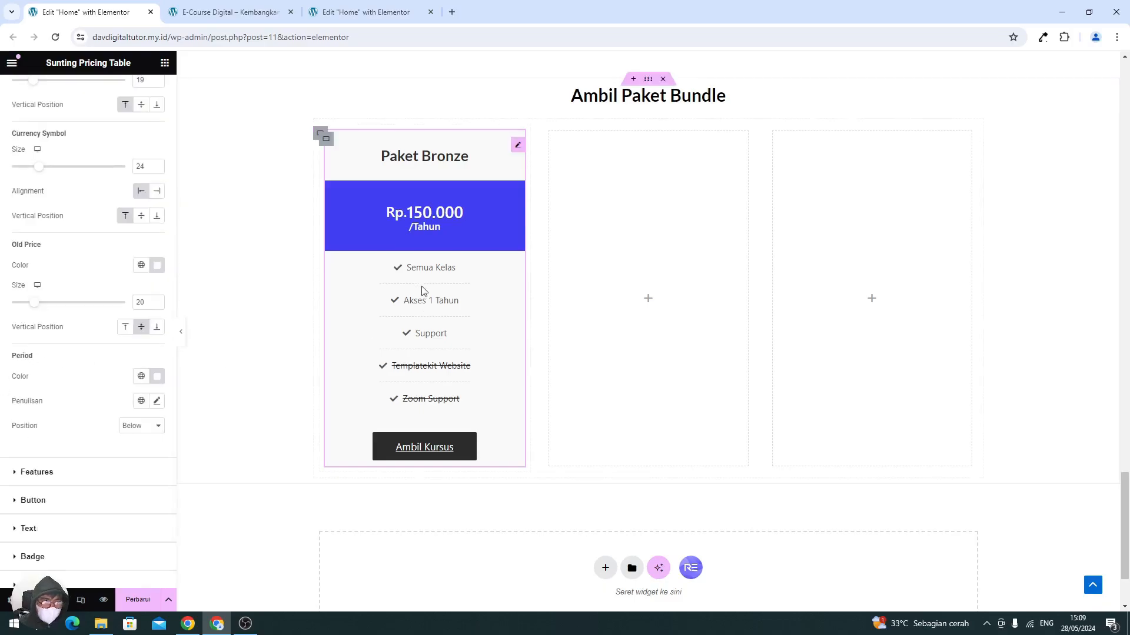
click(156, 406)
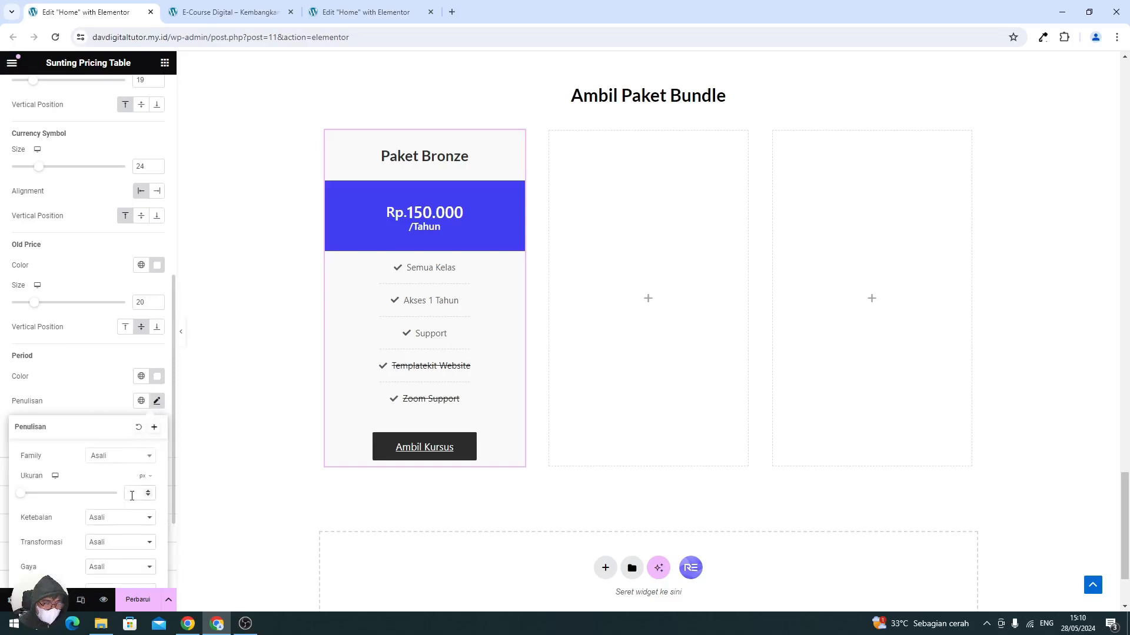
text(16)
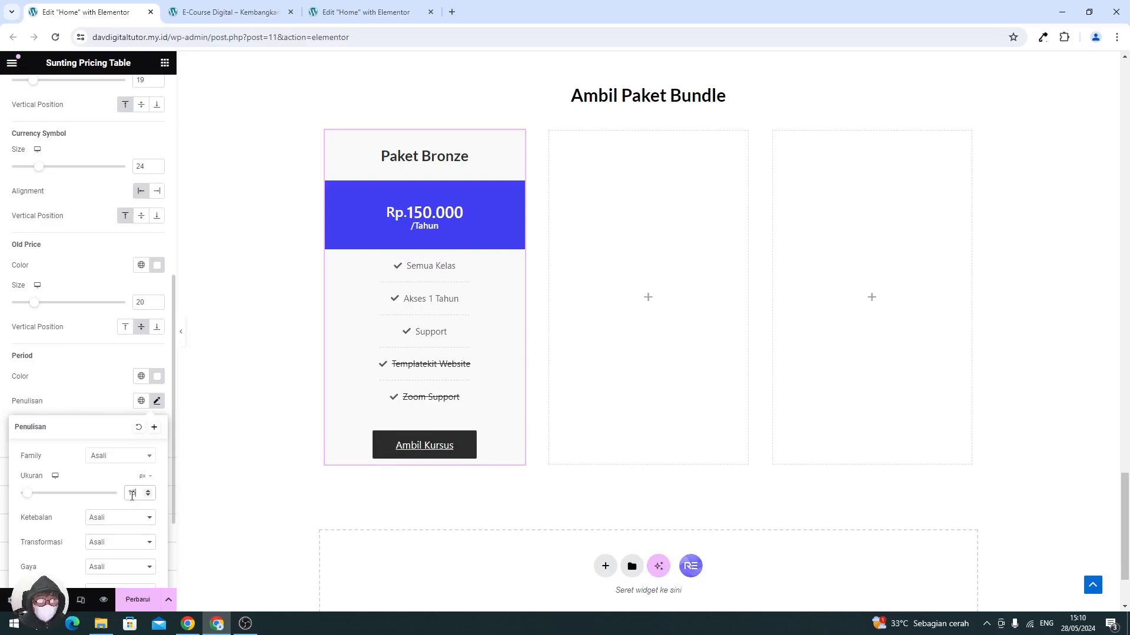
click(143, 462)
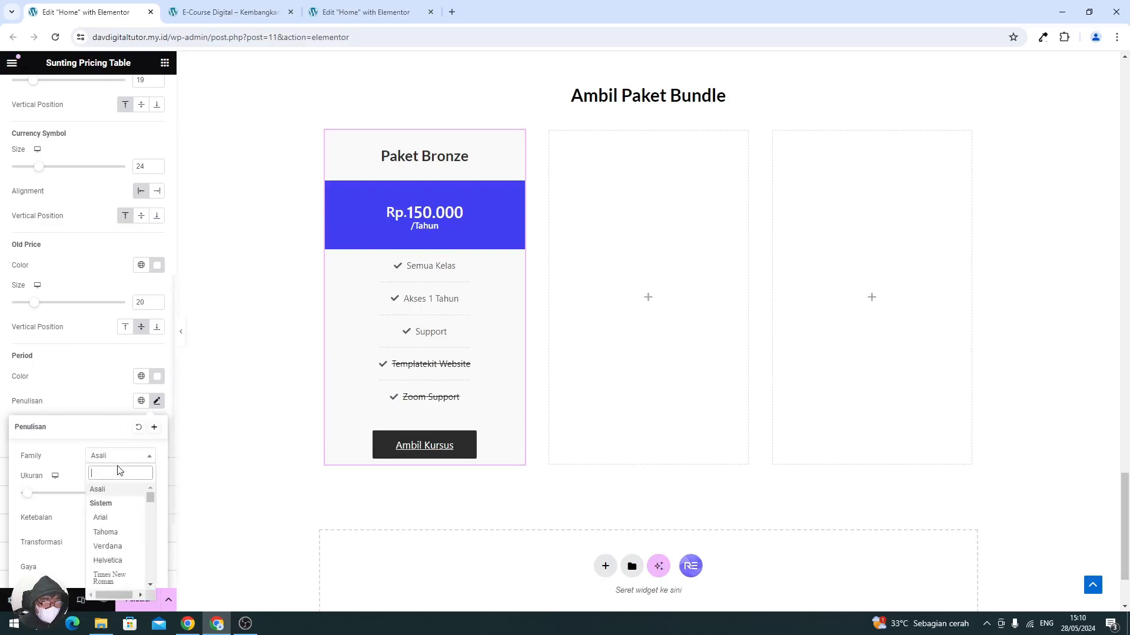
text(lato)
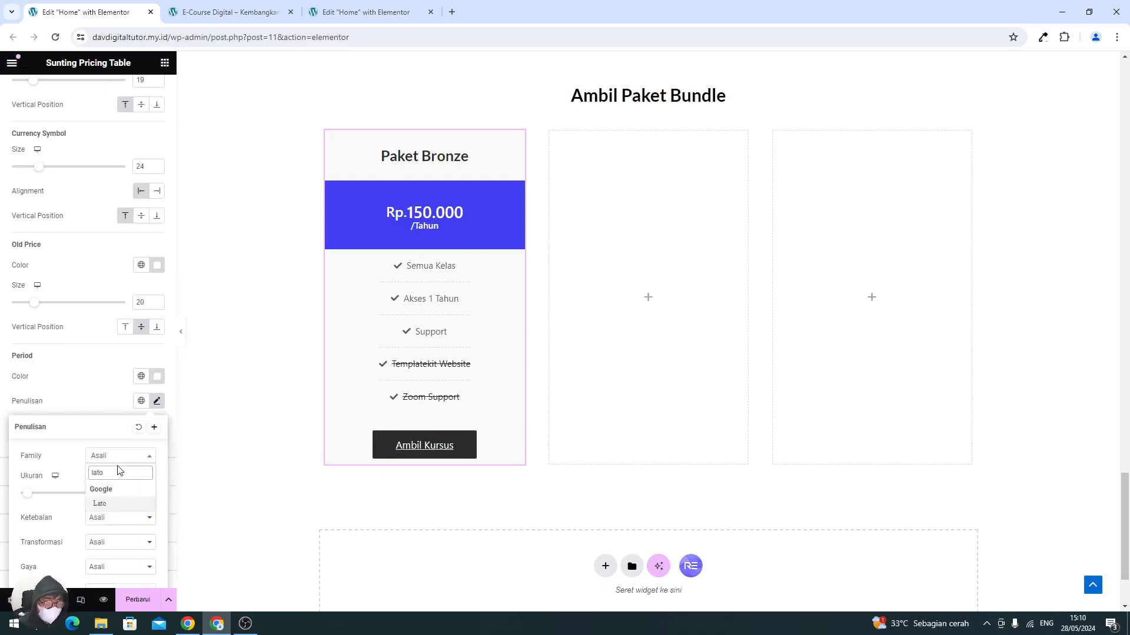
click(115, 503)
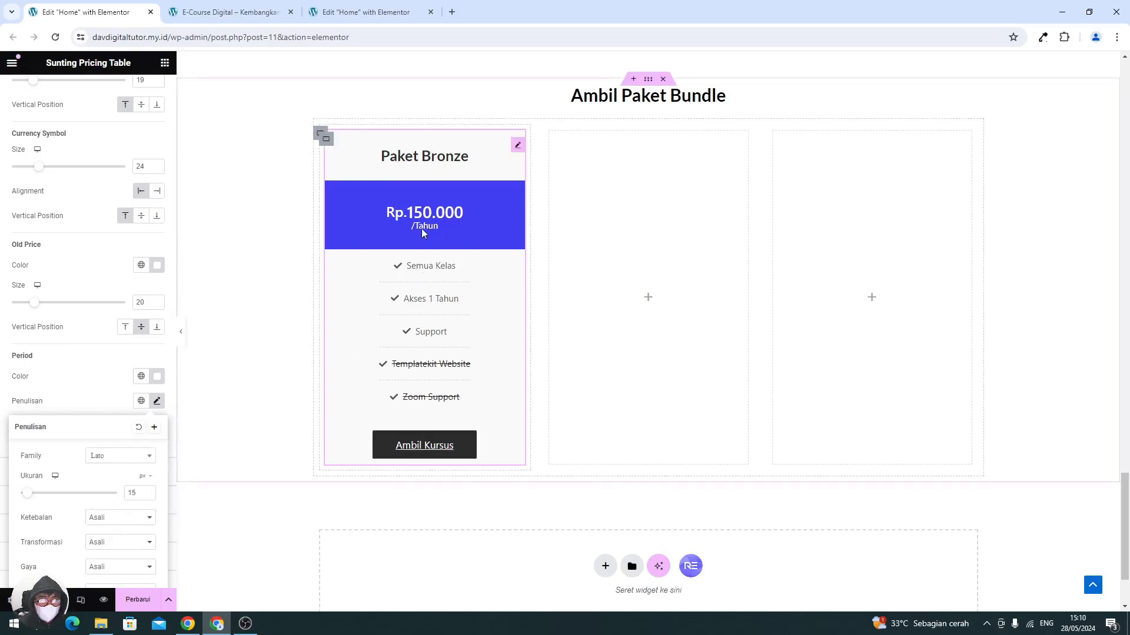
click(88, 294)
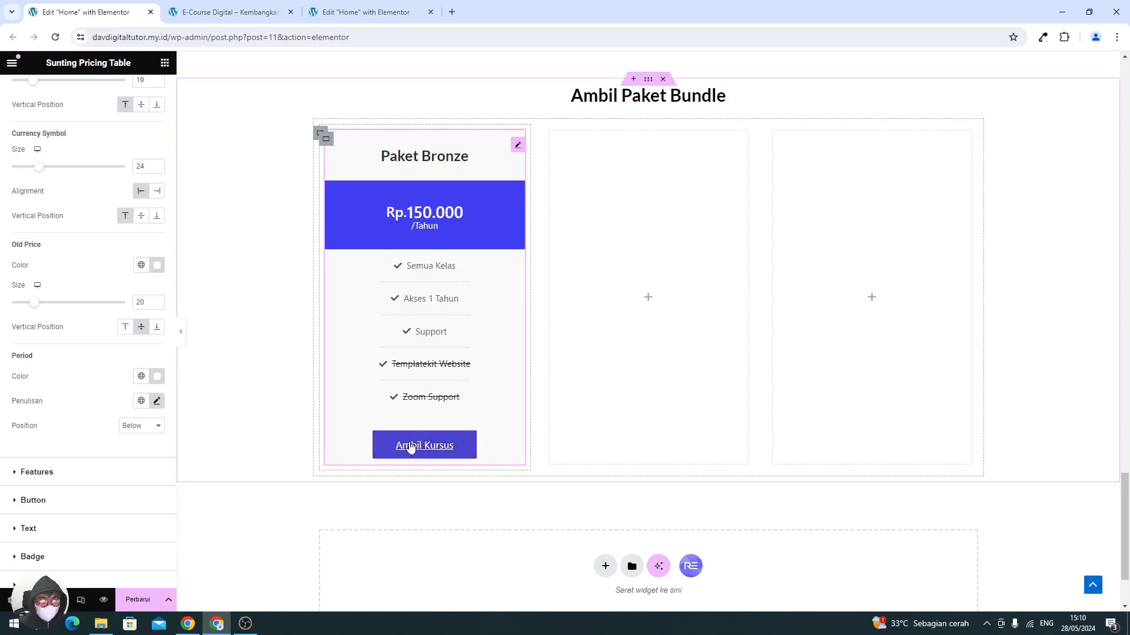
- Try the copied blue rgb(66, 62, 243) as the background of the section around the "Ambil Kursus" button, and reset that color
scroll(394, 448, down, 1)
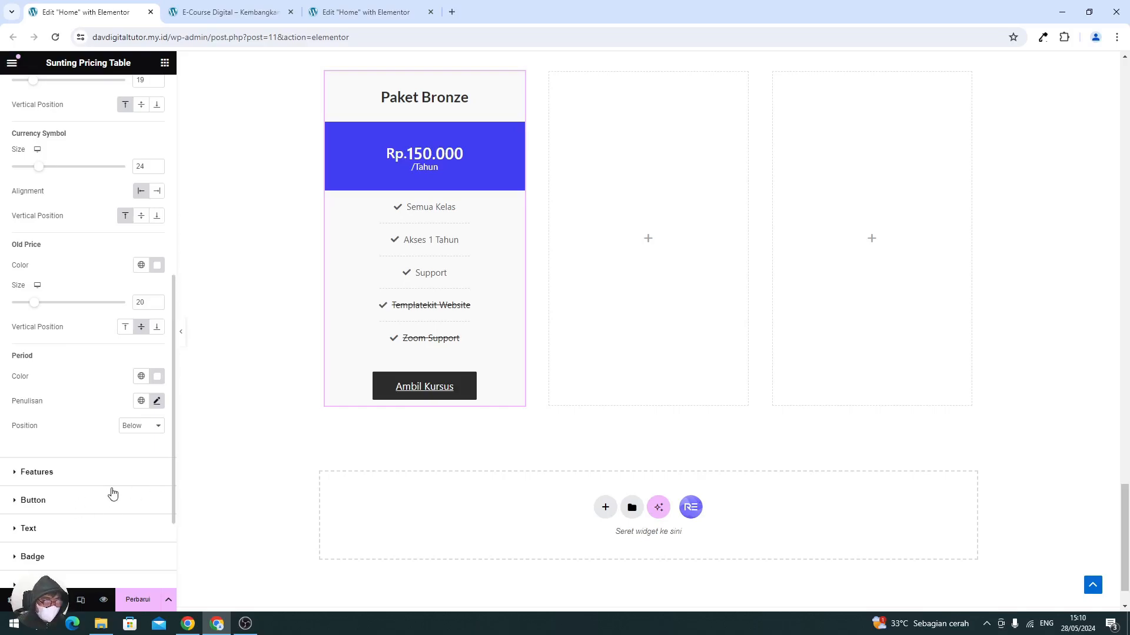
click(64, 497)
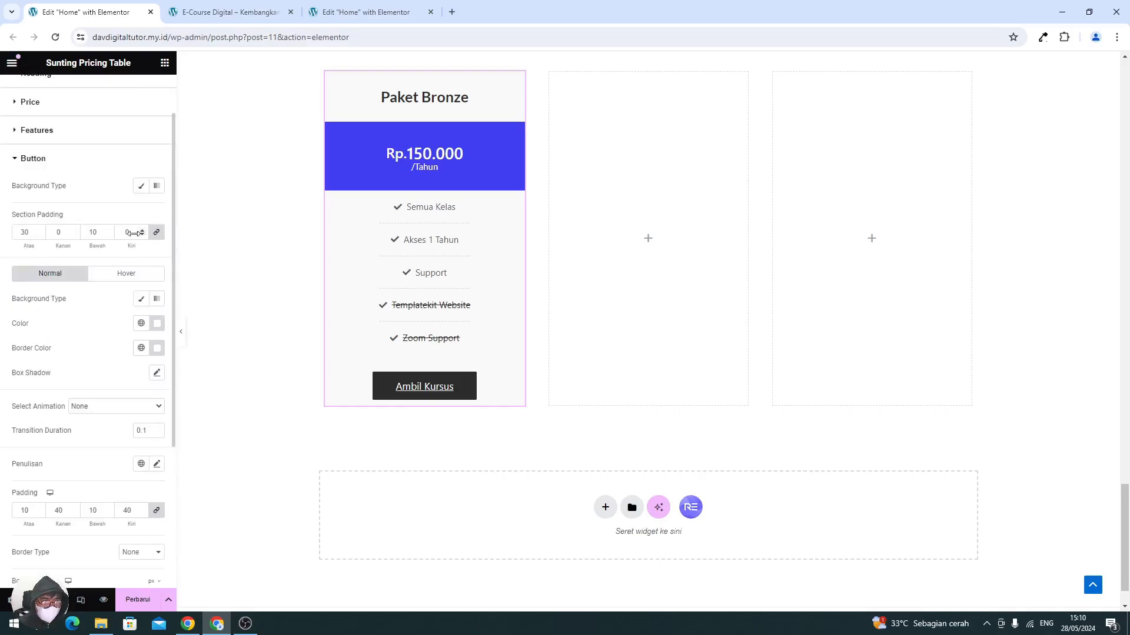
click(141, 187)
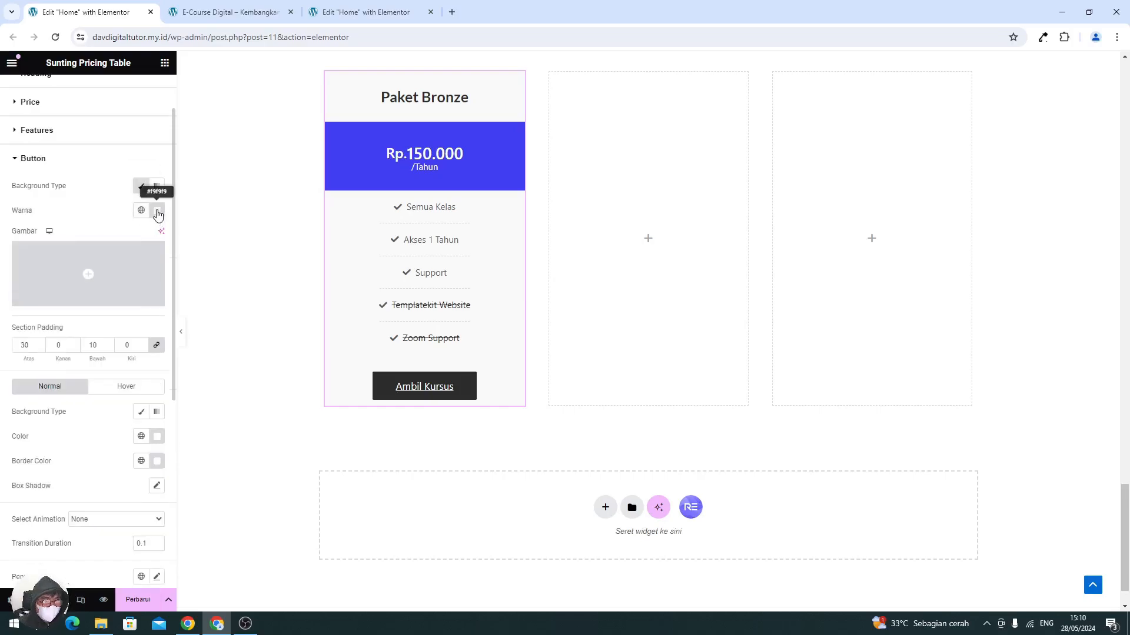
click(156, 210)
key(ctrl+v)
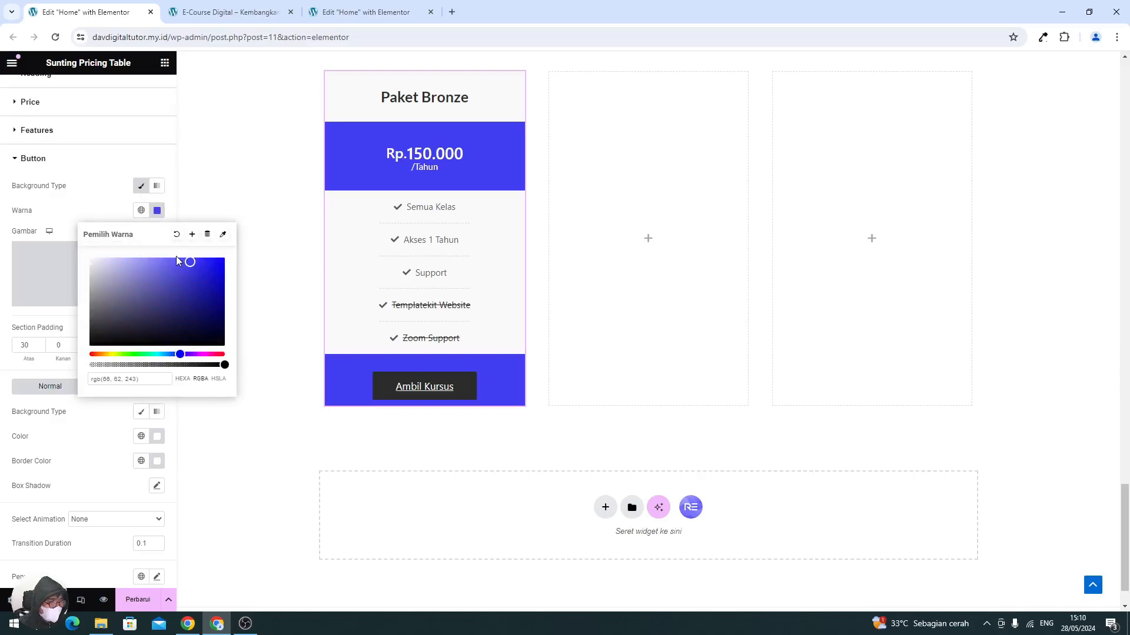
click(176, 234)
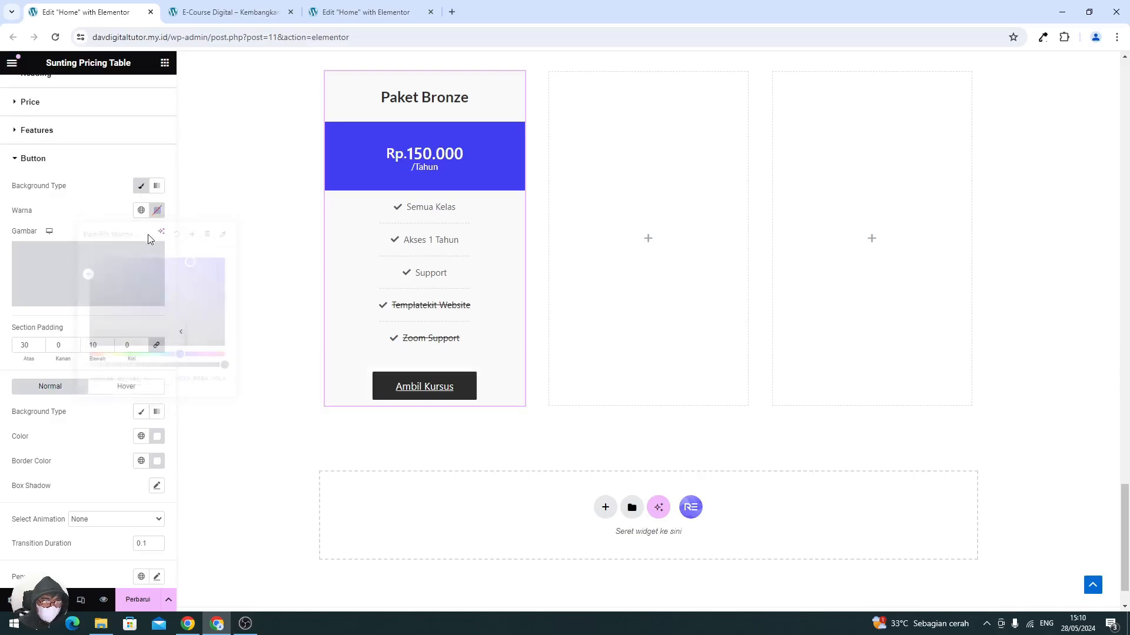
- Give the "Ambil Kursus" button a classic background in its normal state using the copied blue rgb(66, 62, 243)
scroll(130, 327, down, 1)
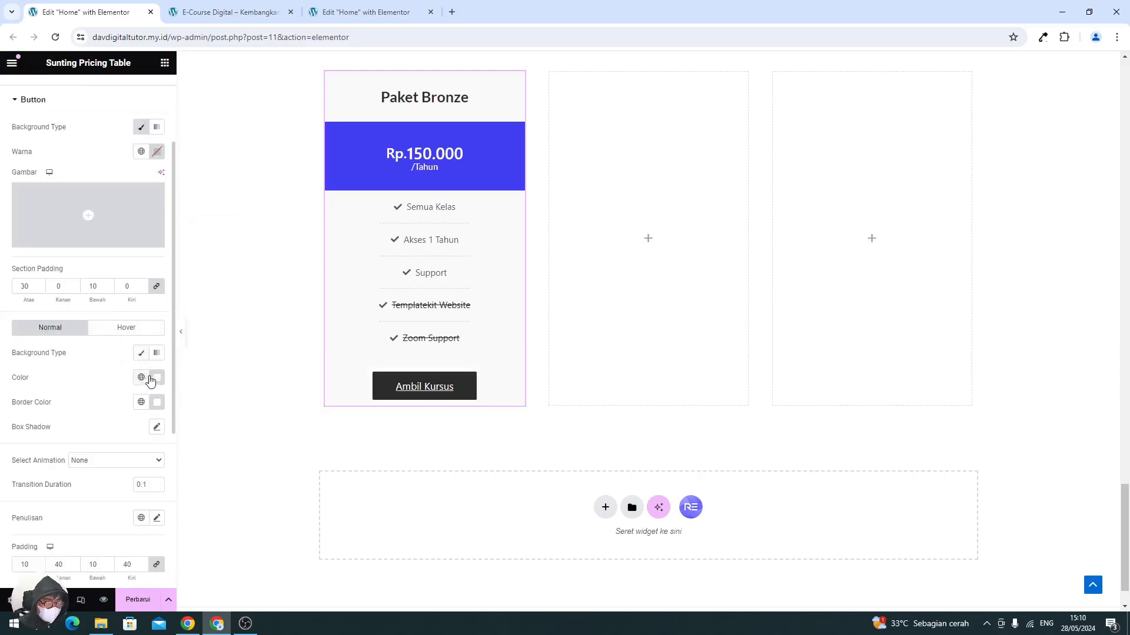
click(142, 353)
click(157, 377)
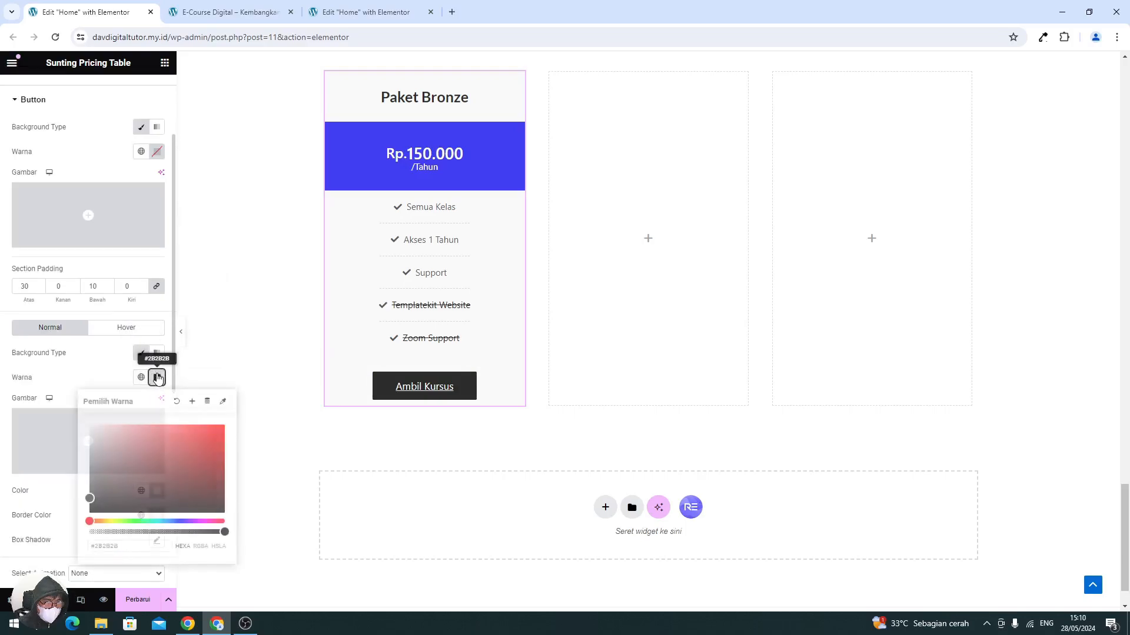
key(ctrl+v)
click(96, 373)
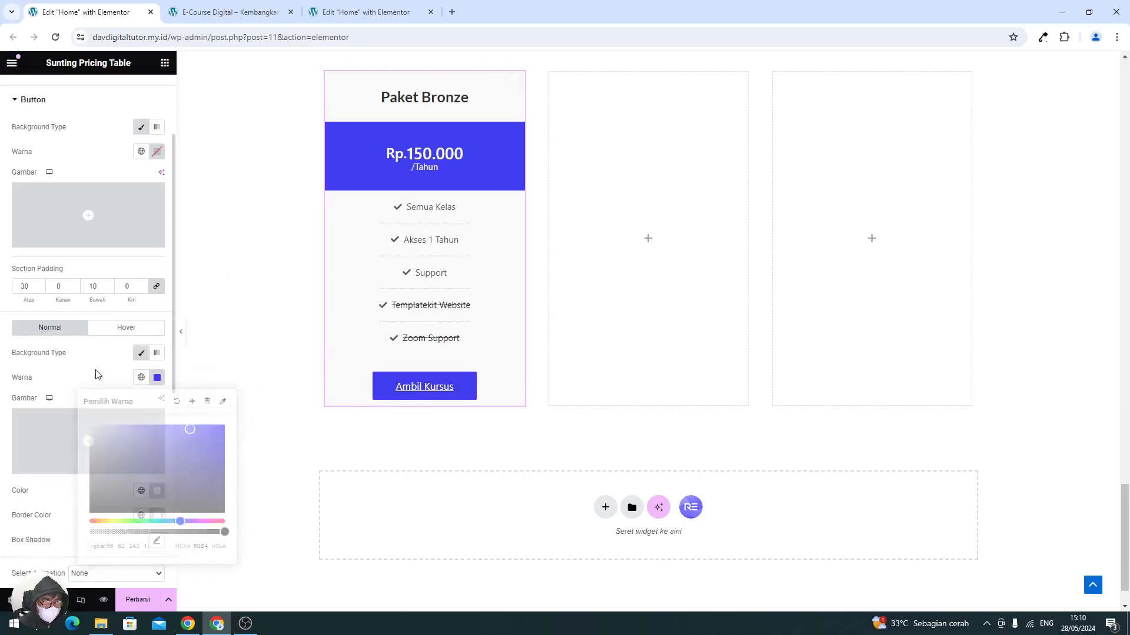
- Set the text decoration of the "Ambil Kursus" button's typography to none (Tidak Ada)
scroll(144, 424, down, 1)
scroll(144, 424, up, 2)
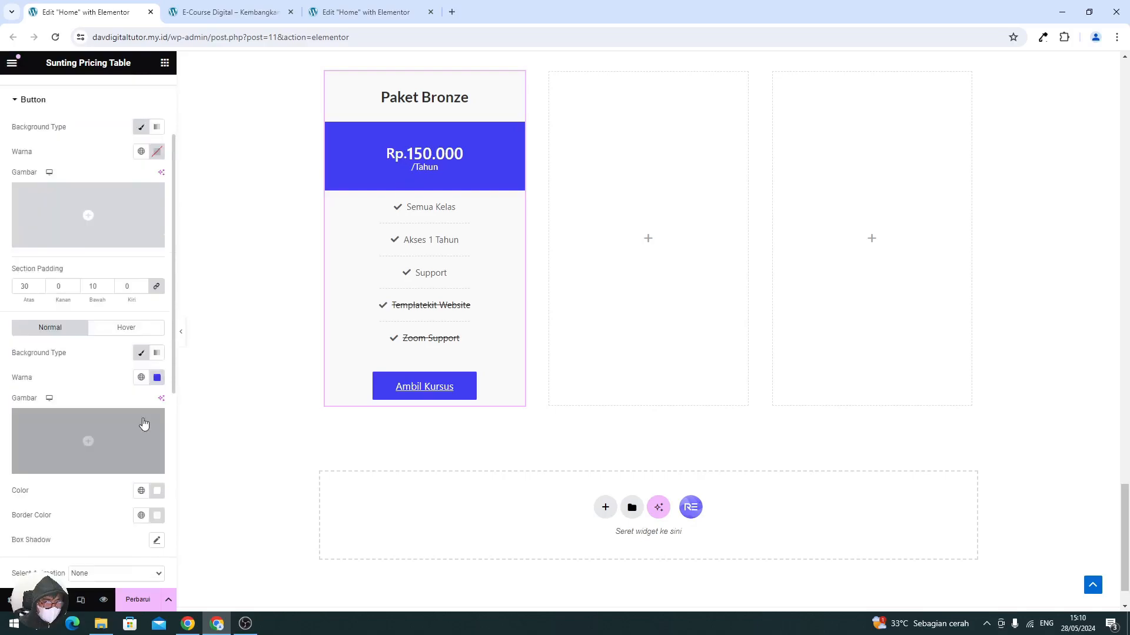
scroll(144, 423, down, 3)
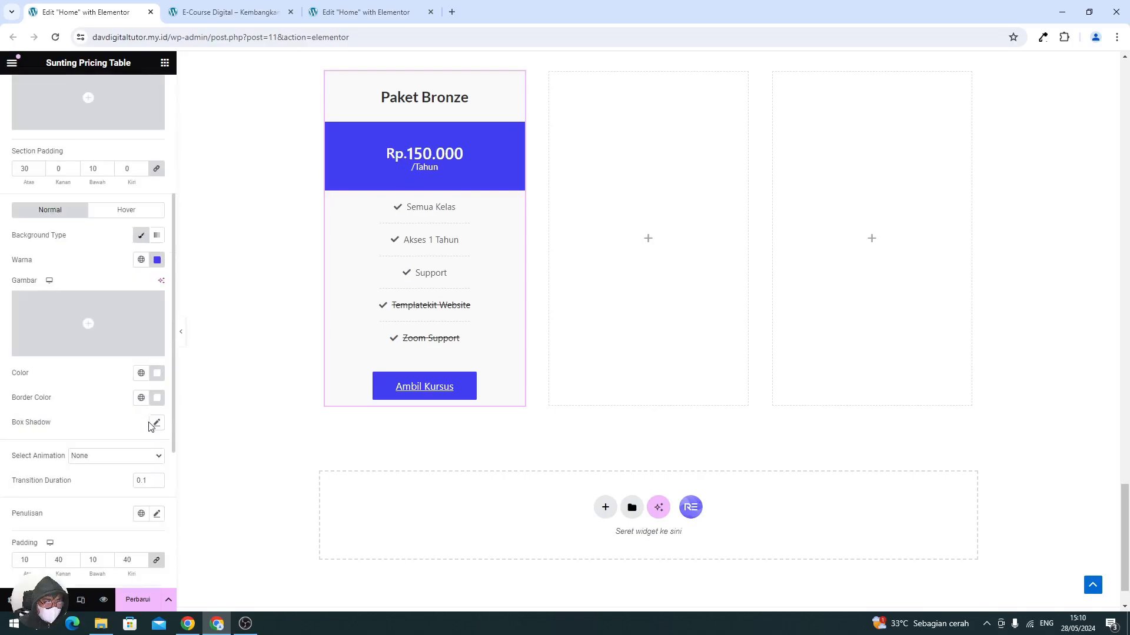
scroll(149, 426, down, 2)
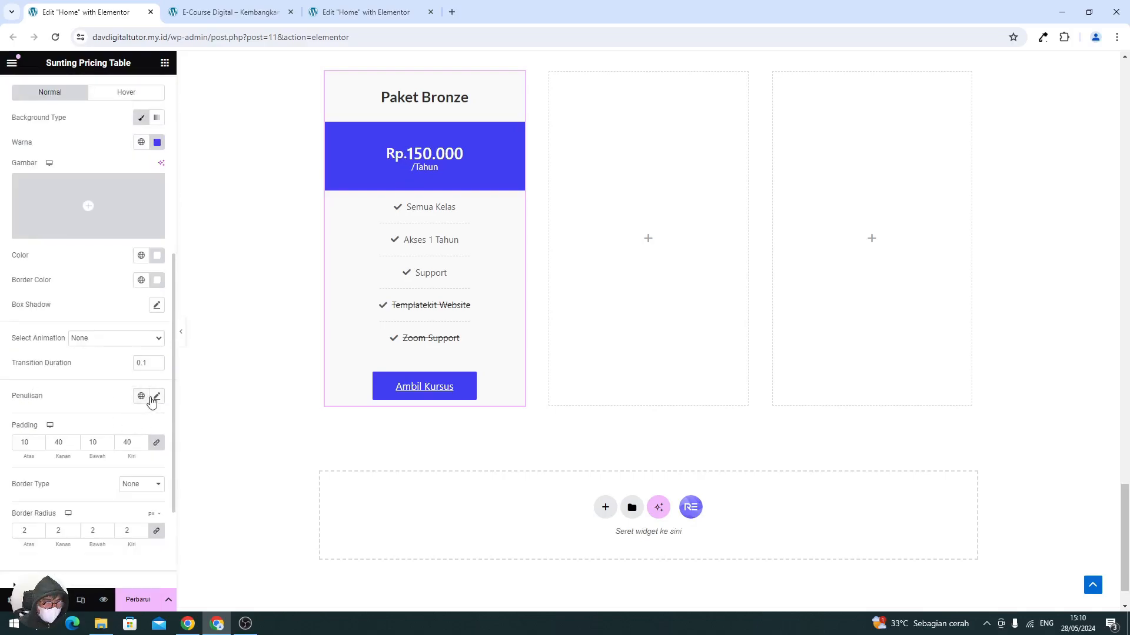
click(155, 399)
scroll(136, 467, down, 1)
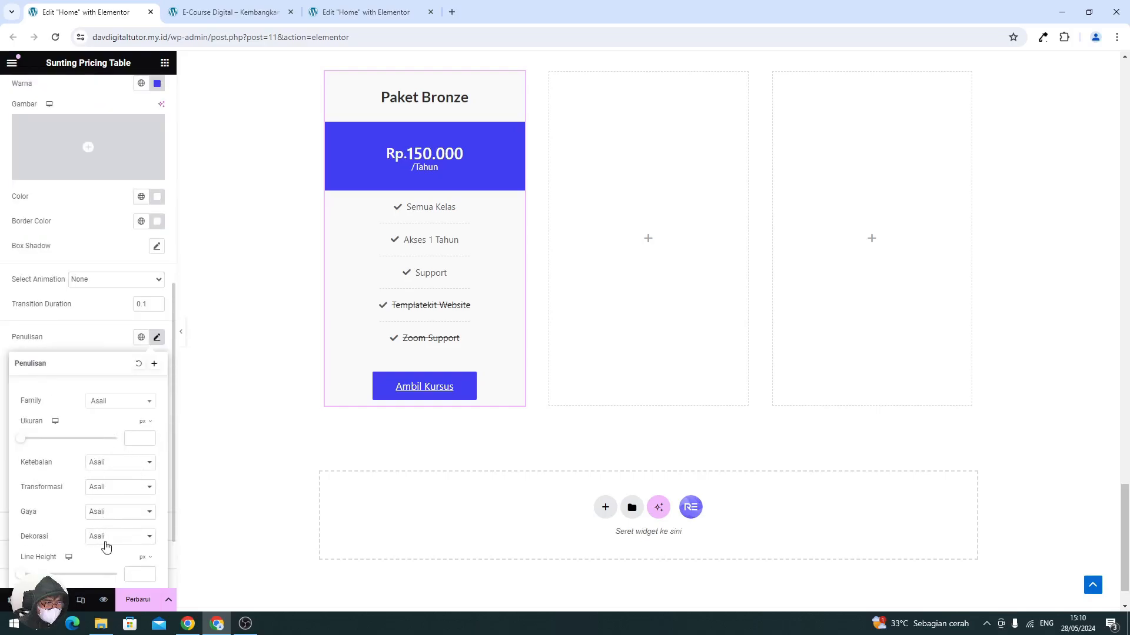
click(101, 536)
click(107, 586)
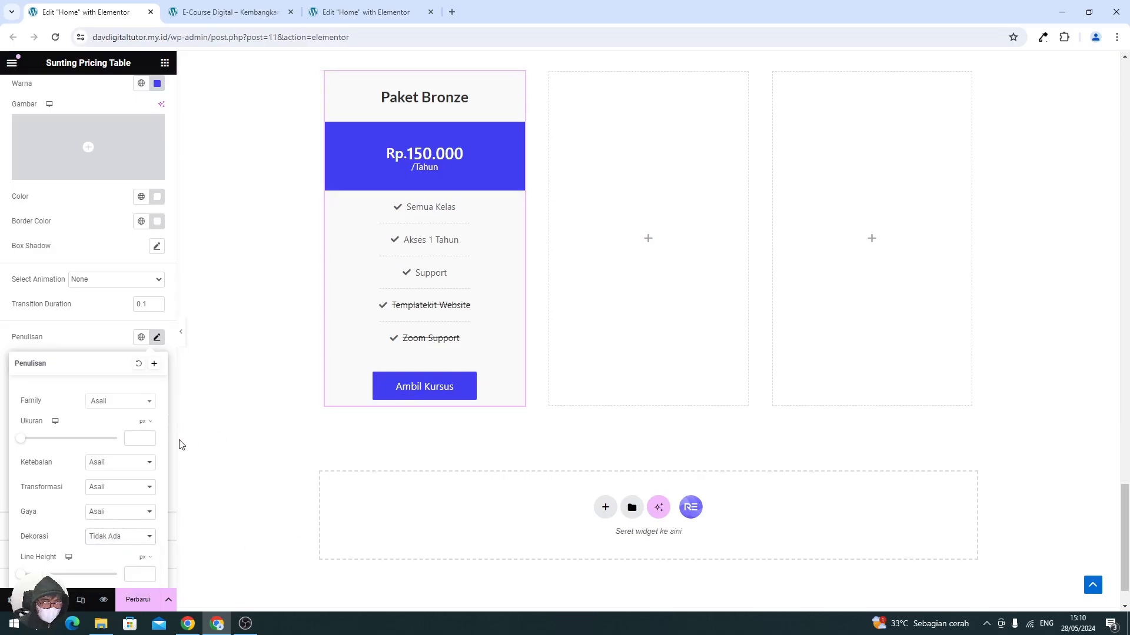
- Set the "Ambil Kursus" button's font family to Lato and update the page
click(114, 405)
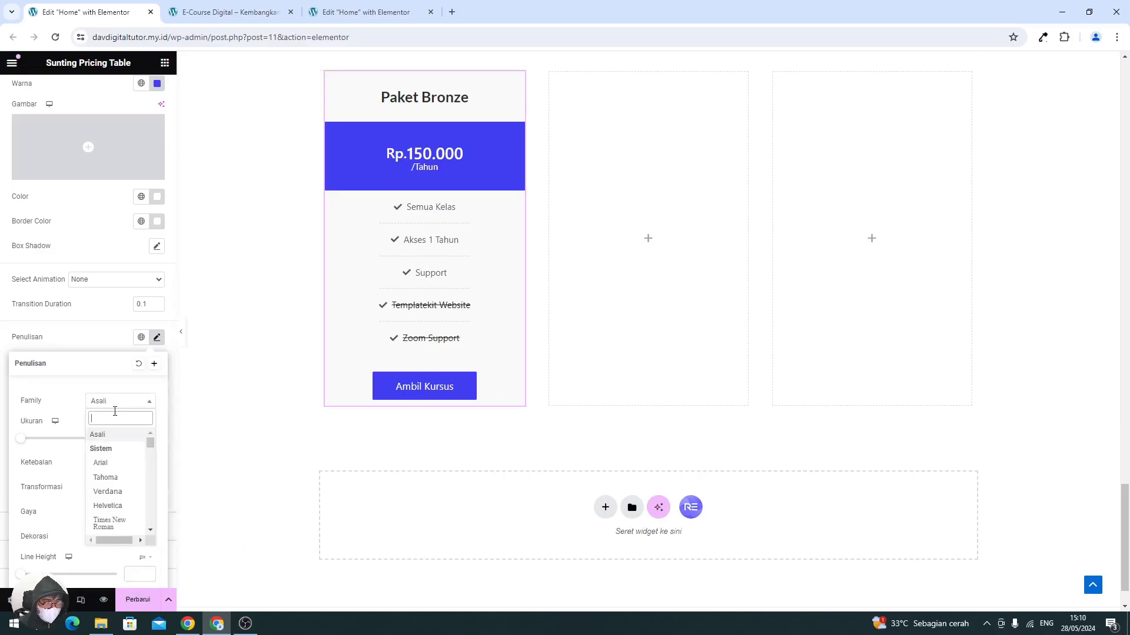
text(lato)
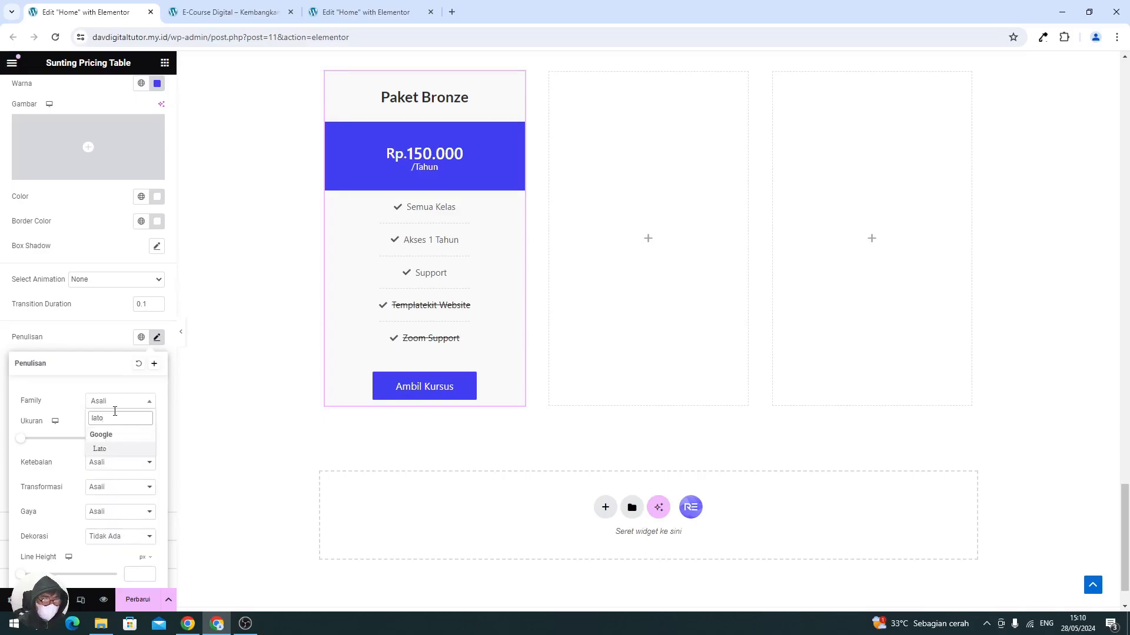
click(104, 451)
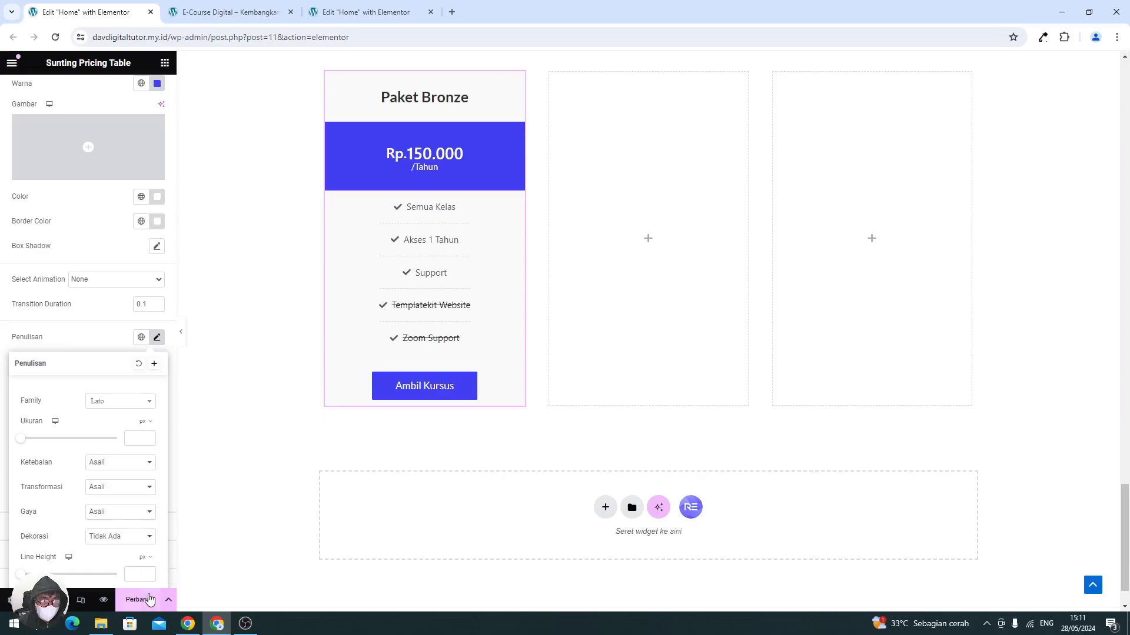
click(148, 600)
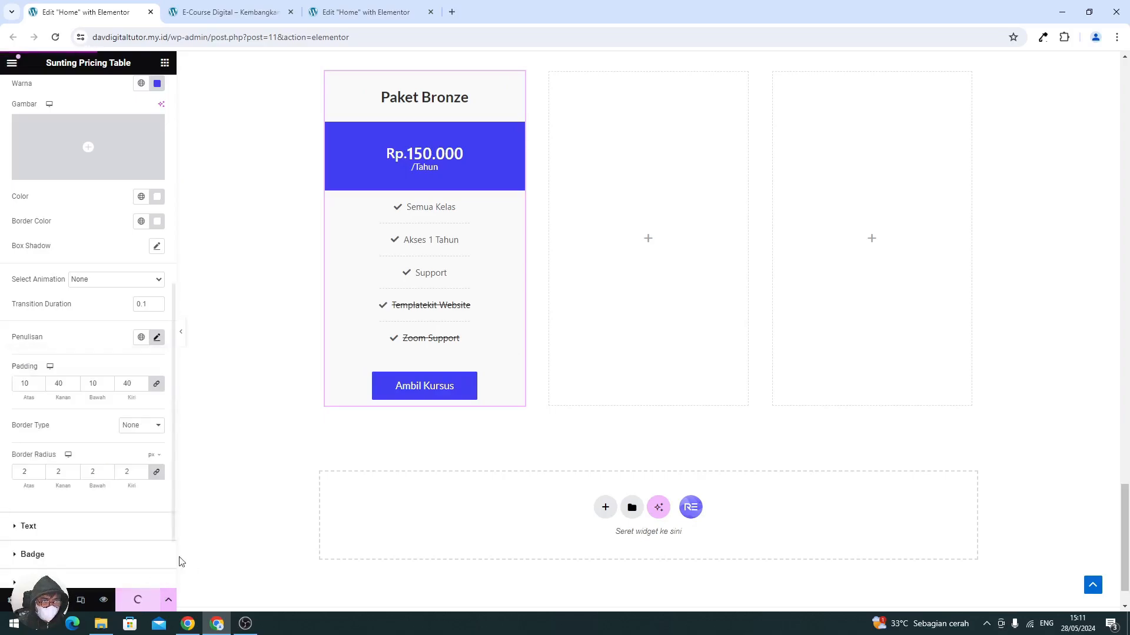
- Copy the "Paket Bronze" pricing table and paste it into the empty middle container of "Ambil Paket Bundle"
scroll(305, 521, up, 2)
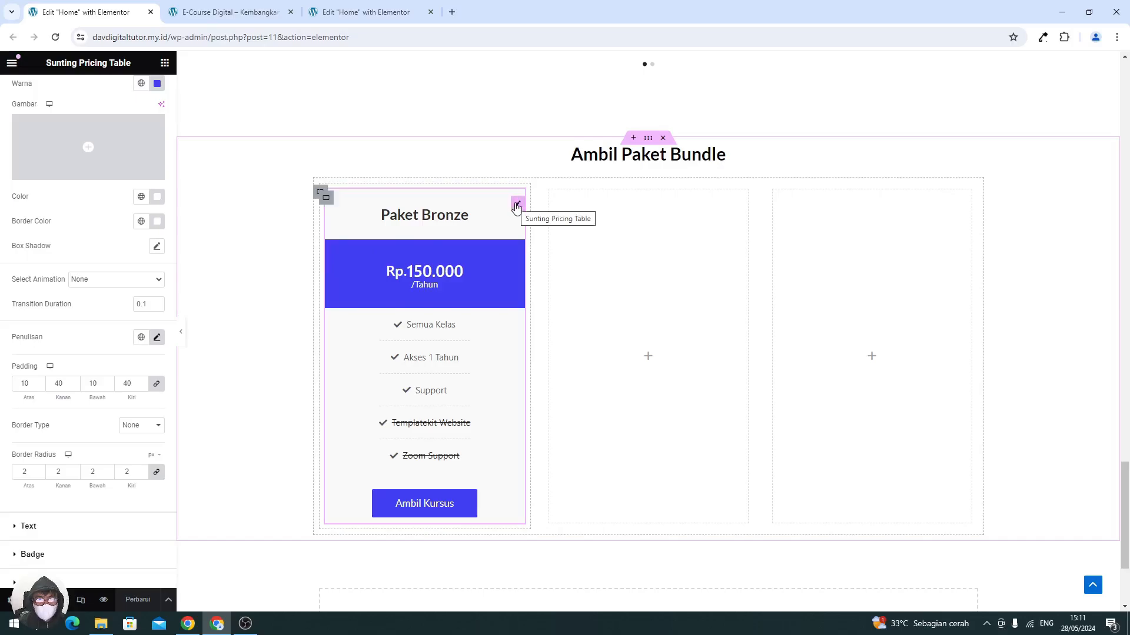
right_click(517, 205)
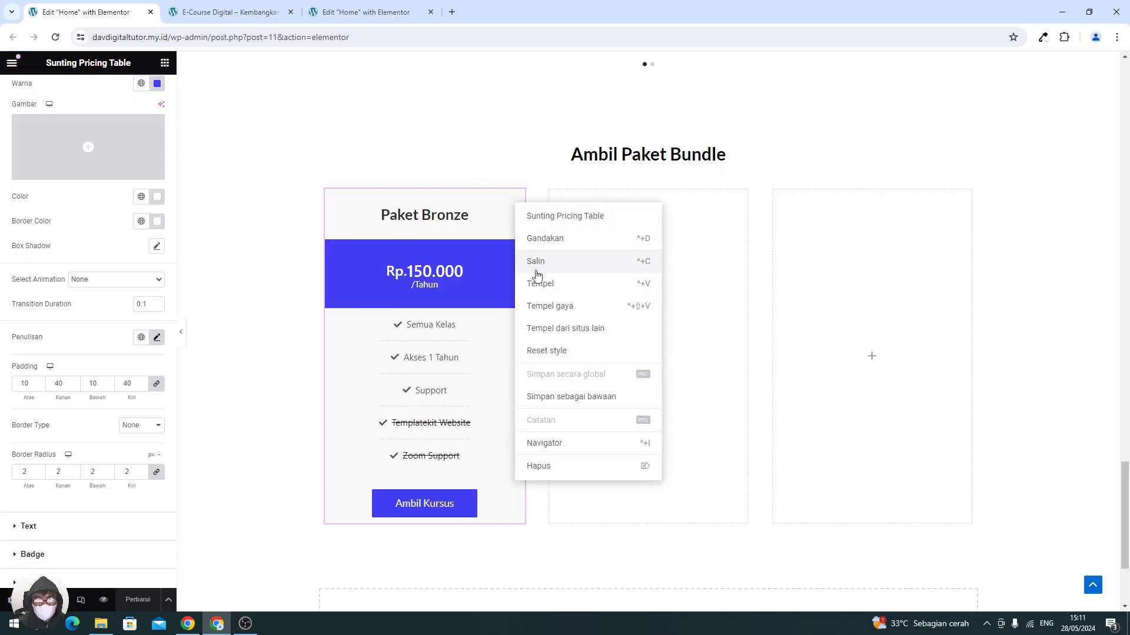
click(538, 266)
click(240, 618)
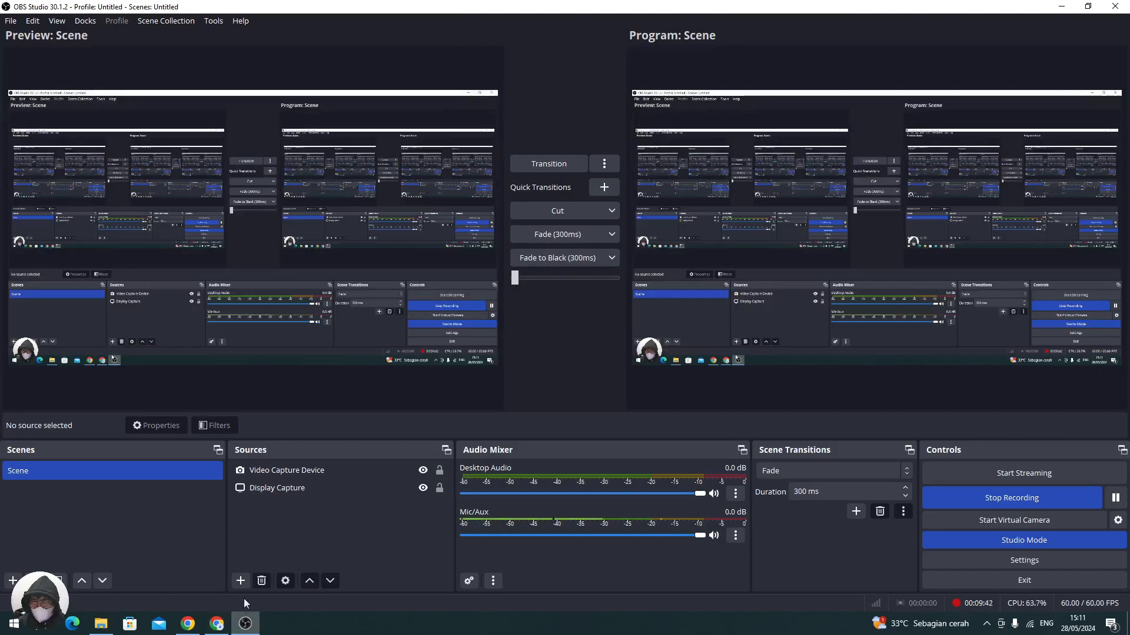
click(229, 624)
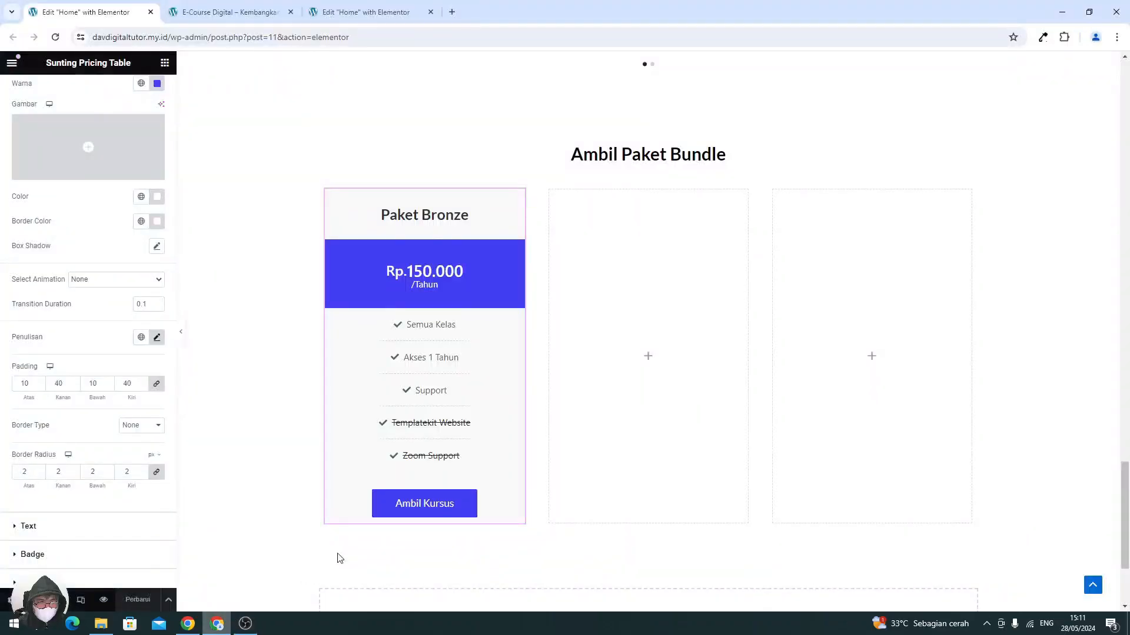
right_click(662, 365)
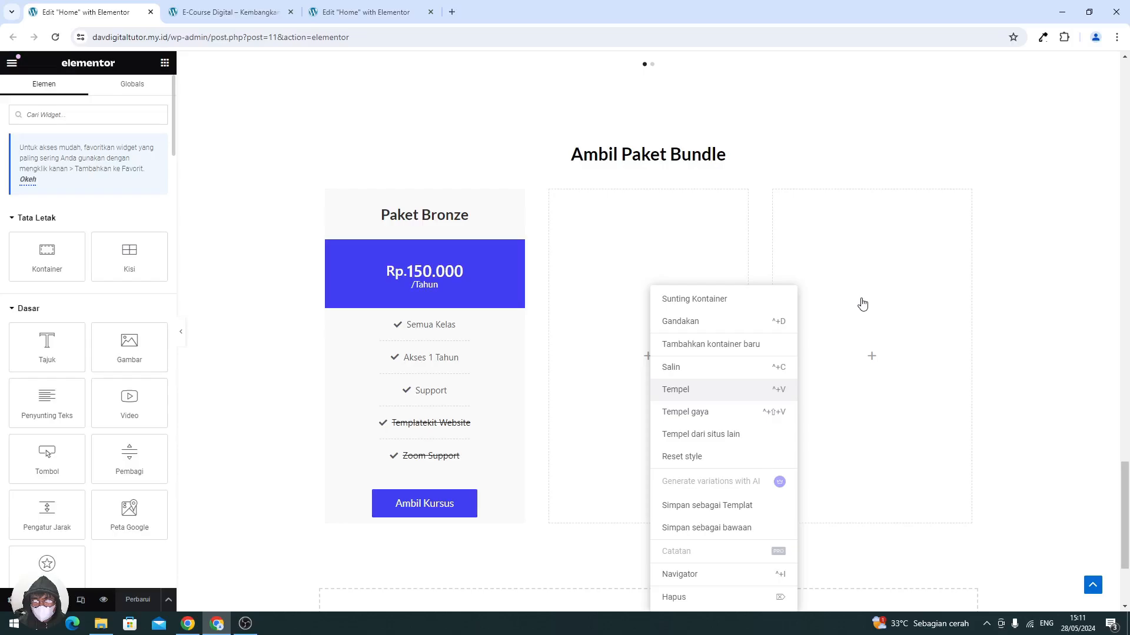
click(697, 390)
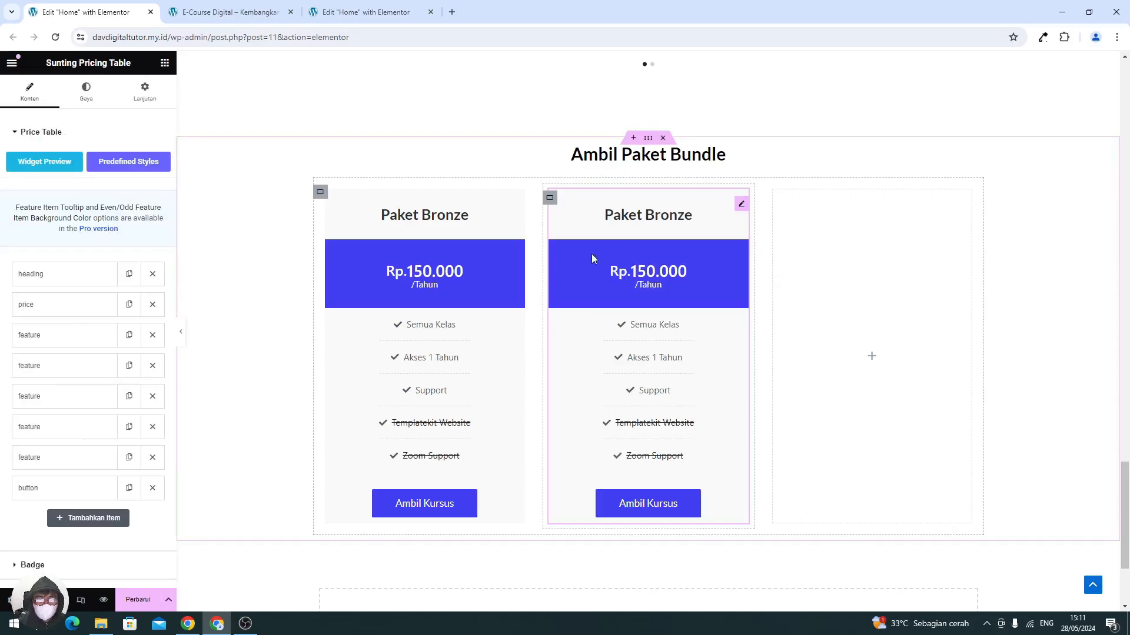
- Change the heading title of the middle pricing table to "Paket Silver"
click(25, 285)
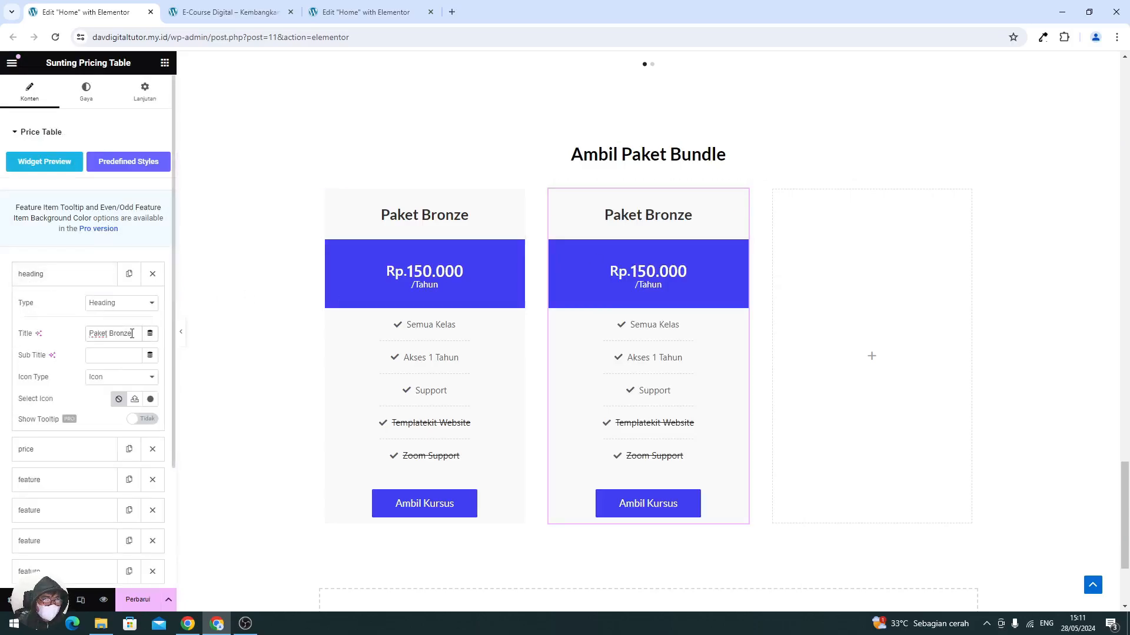
key(BackSpace)
key(BackSpace)
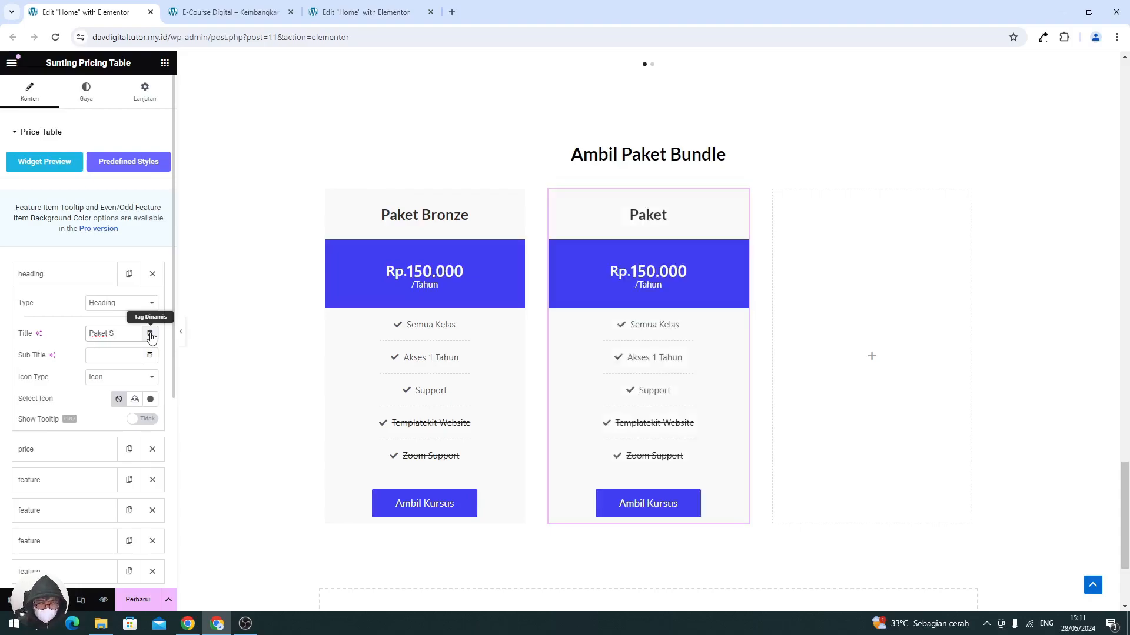
text(Silver)
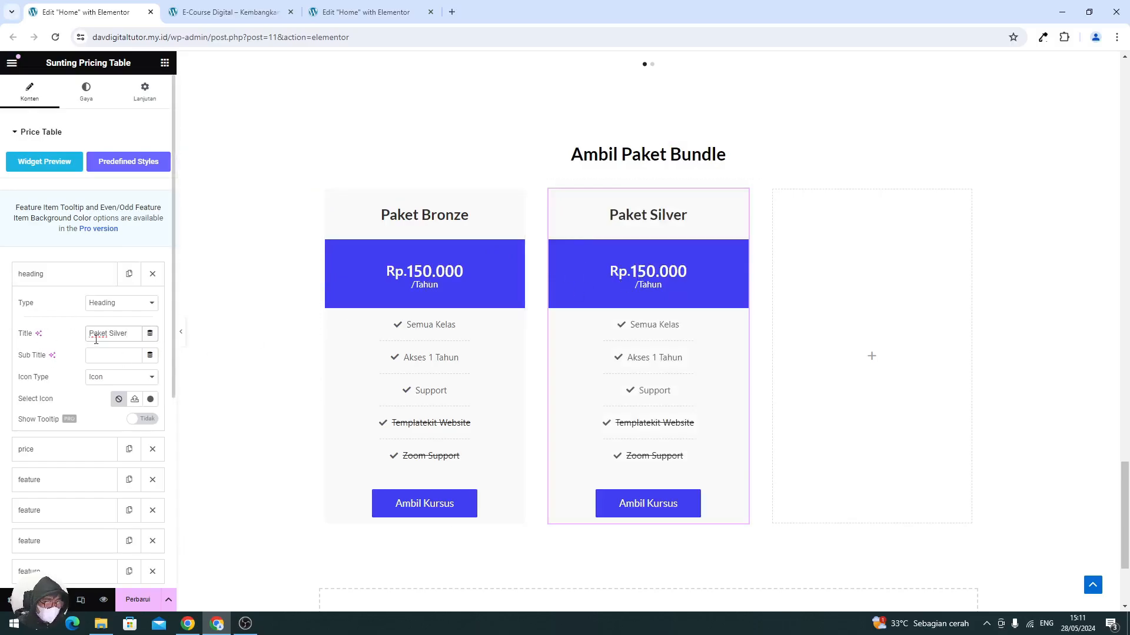
- Set the price of the "Paket Silver" table to 350.000
click(66, 451)
drag(95, 367, 70, 370)
text(350.000)
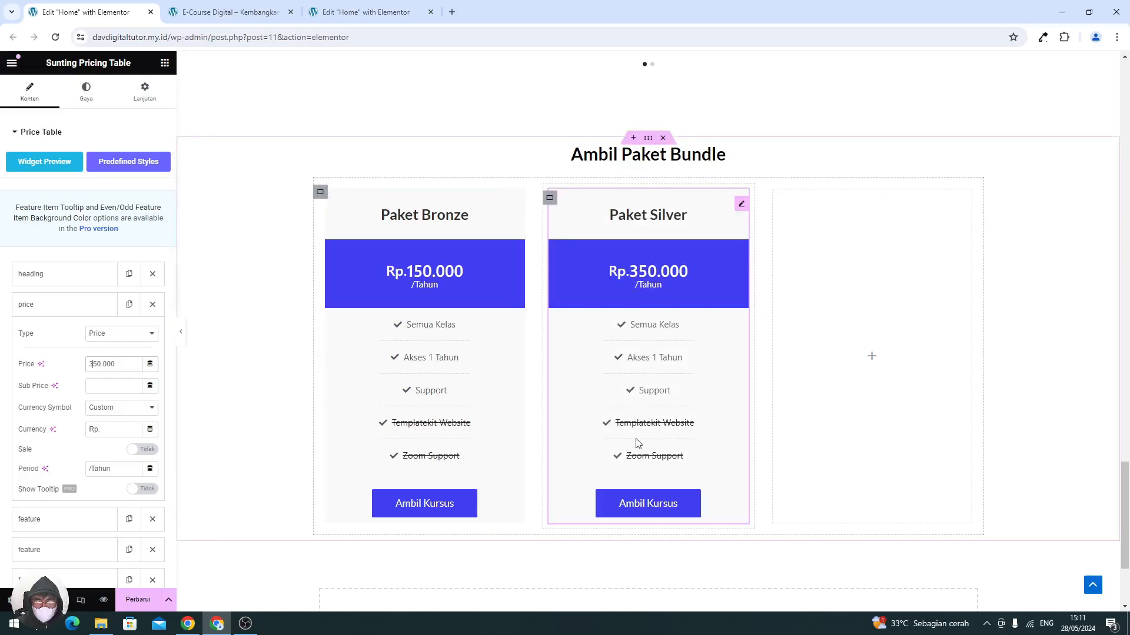
click(51, 311)
- Turn off the line-through on the "Templatekit Website" and "Zoom Support" features of the "Paket Silver" table
scroll(76, 329, down, 3)
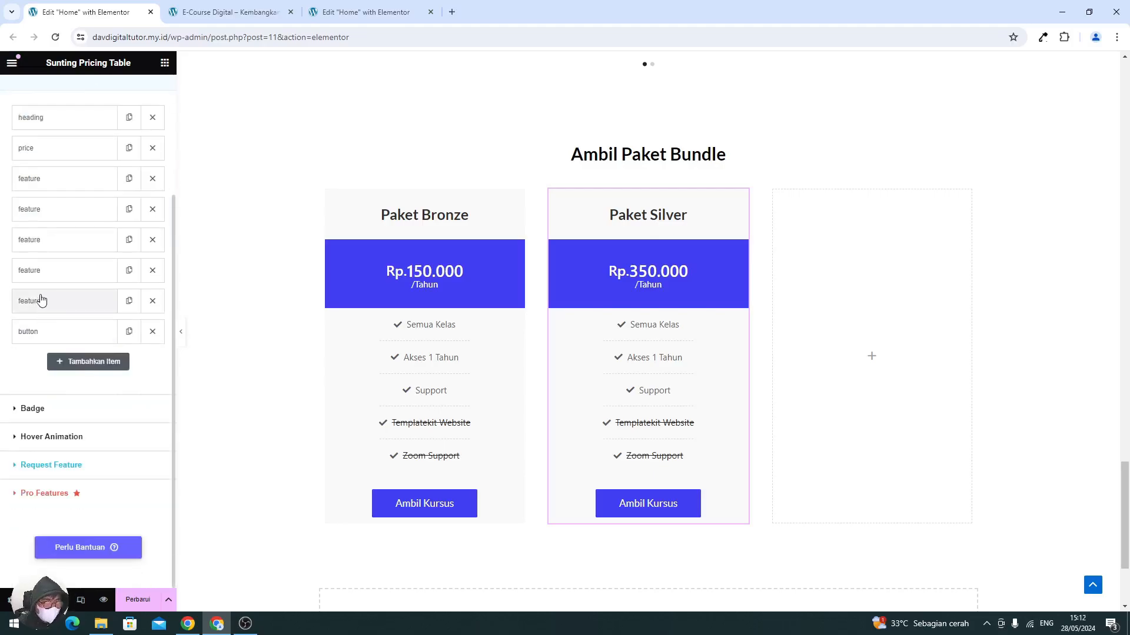
click(31, 275)
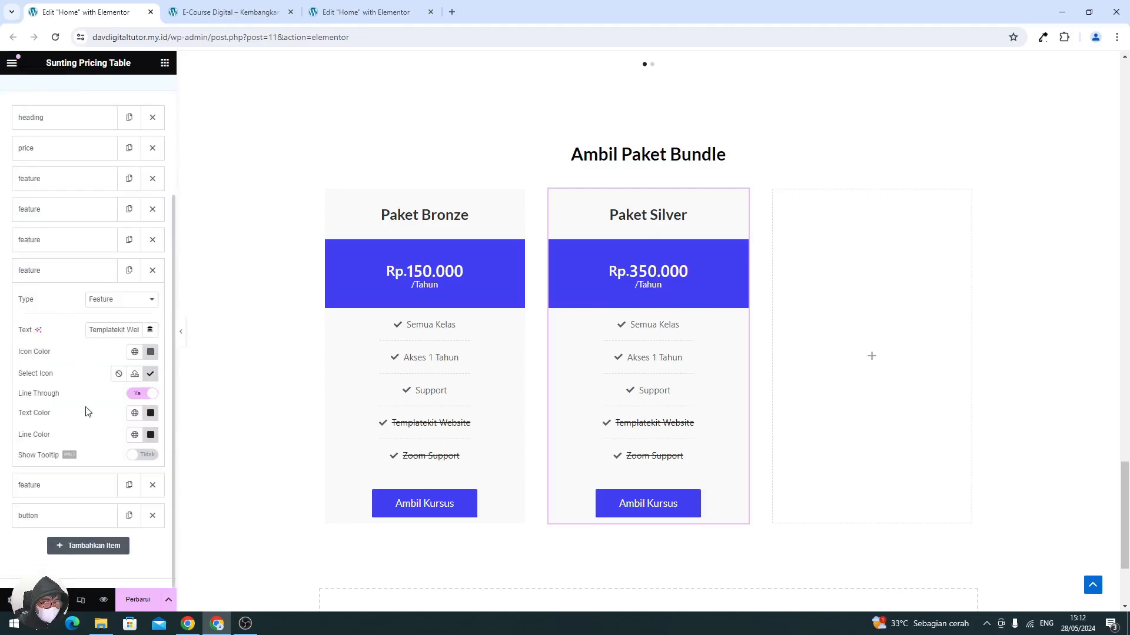
click(151, 395)
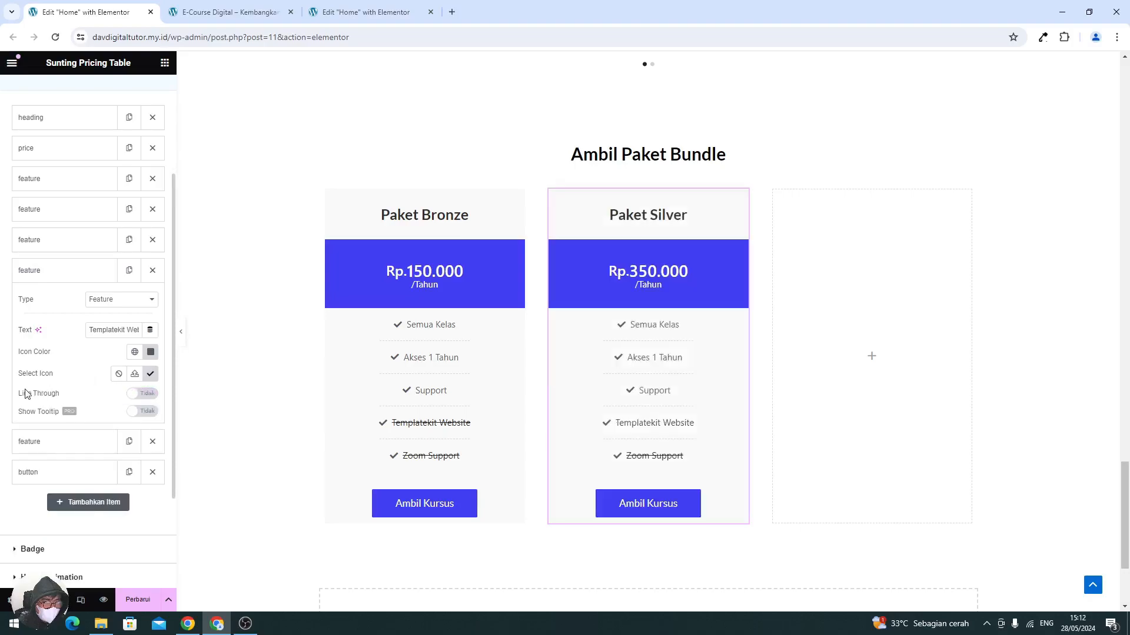
click(52, 278)
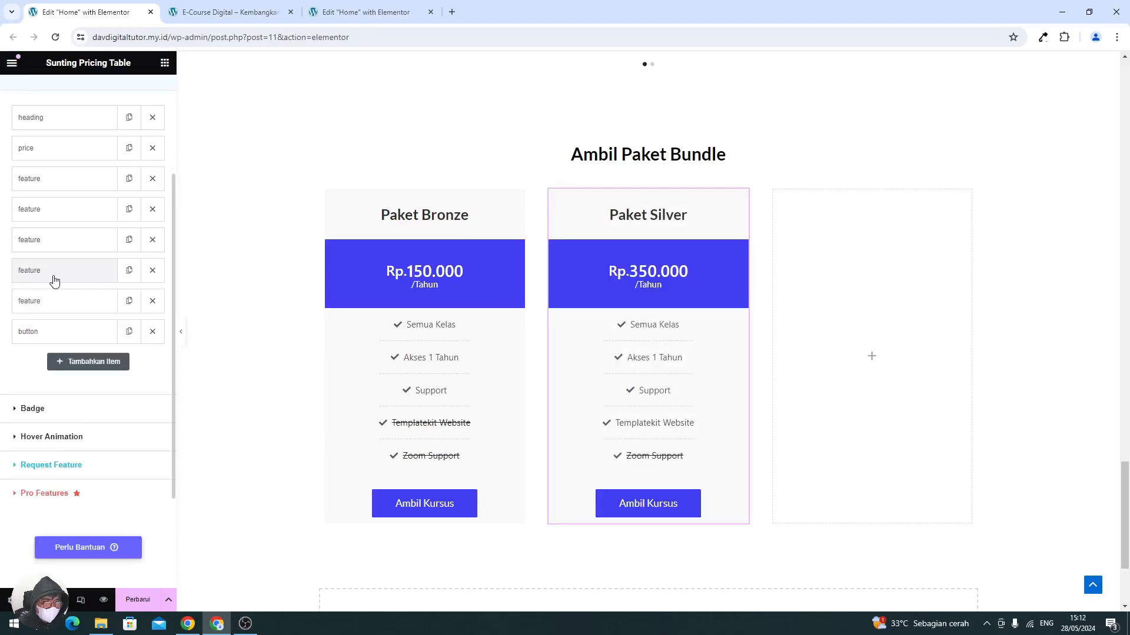
click(50, 303)
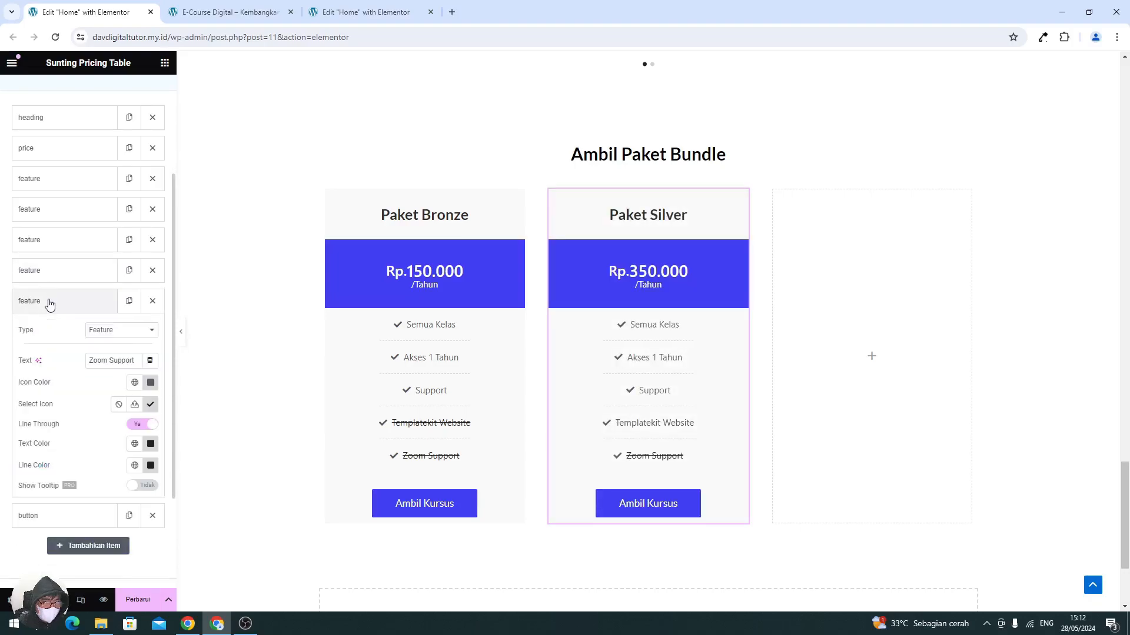
click(141, 424)
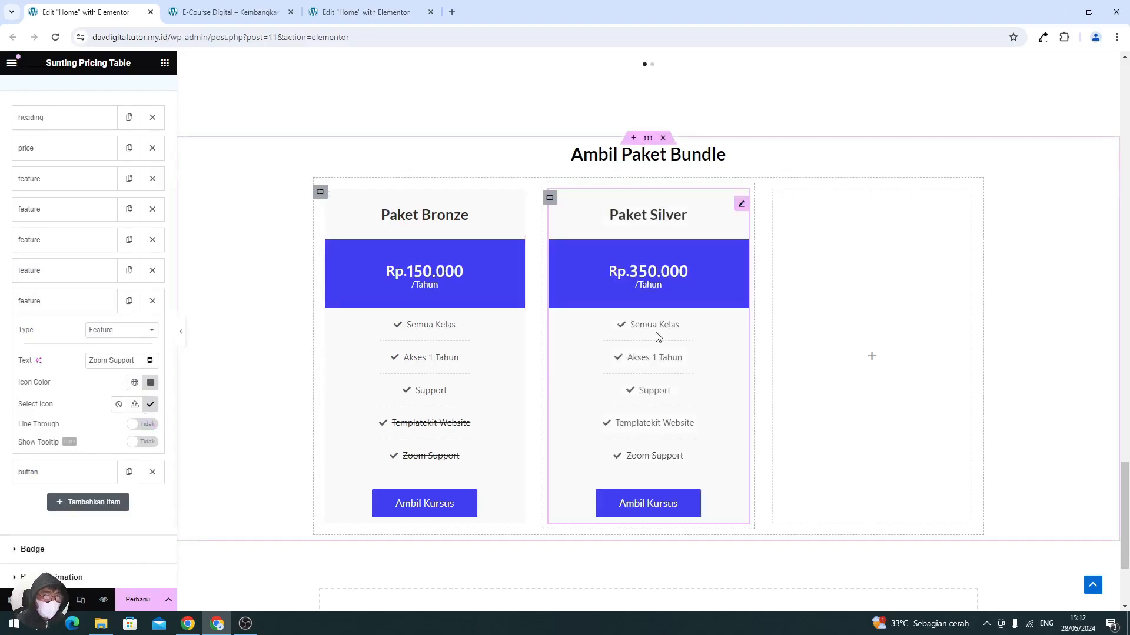
- Copy the "Paket Silver" pricing table and paste it into the remaining empty container
right_click(632, 308)
click(653, 367)
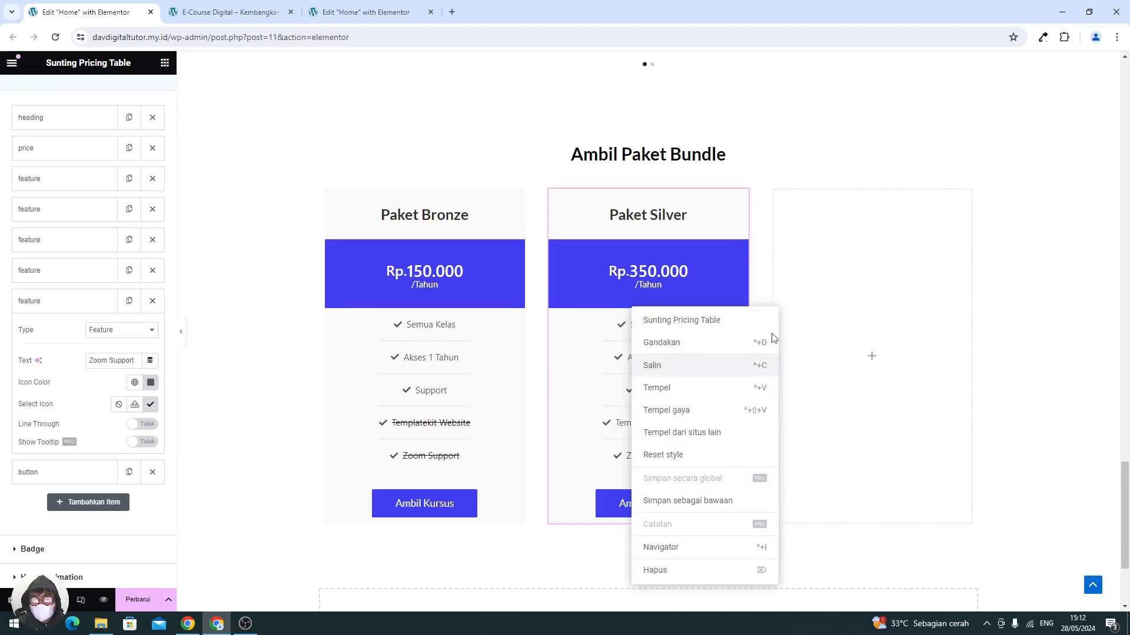
right_click(874, 378)
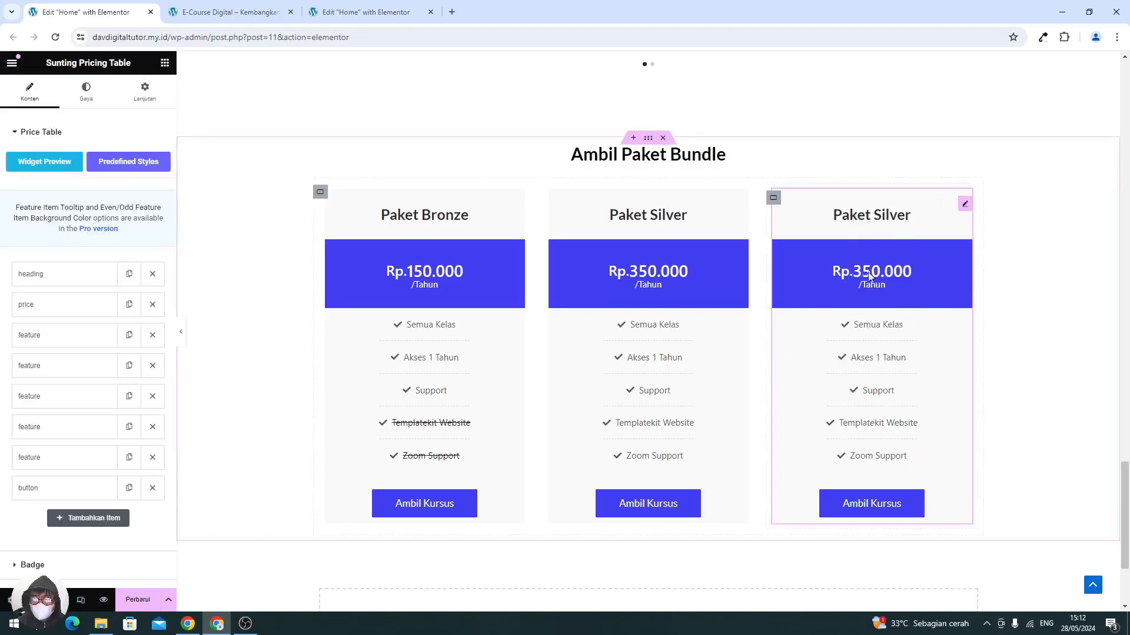
- Change the third pricing table's heading title to "Paket Gold" and check the pricing tables in the reference design
click(78, 278)
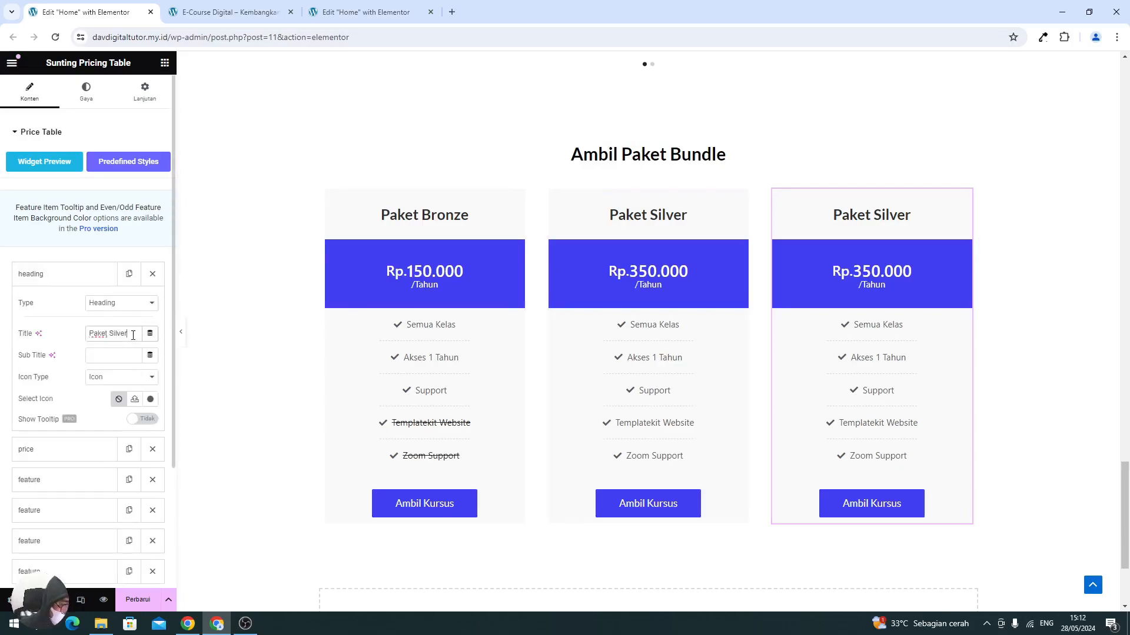
key(BackSpace)
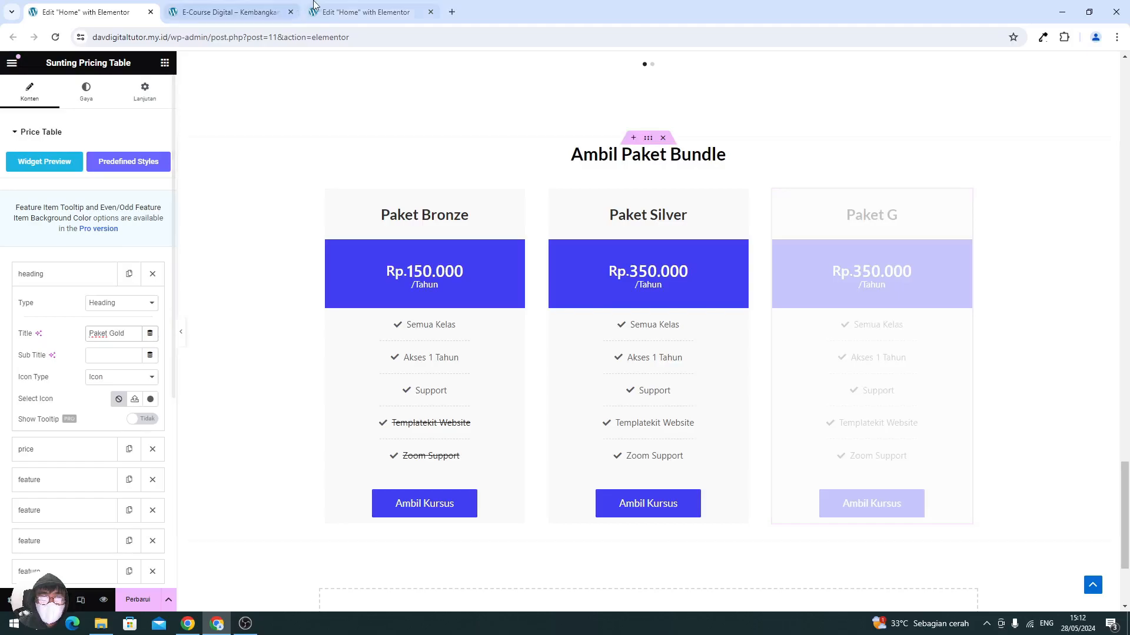
click(340, 17)
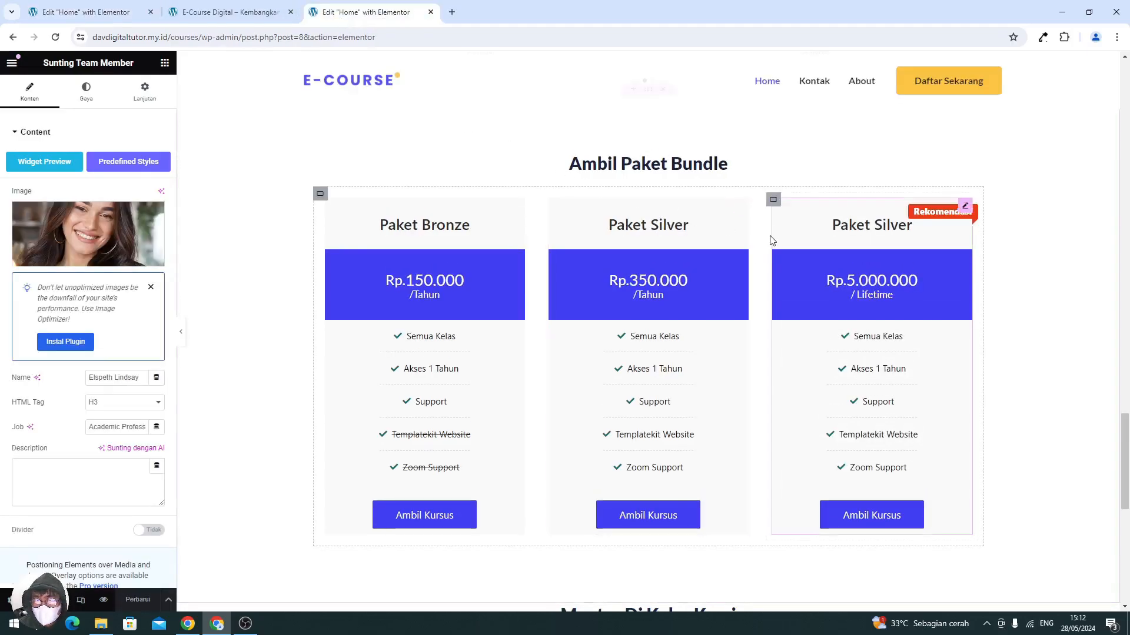
click(85, 12)
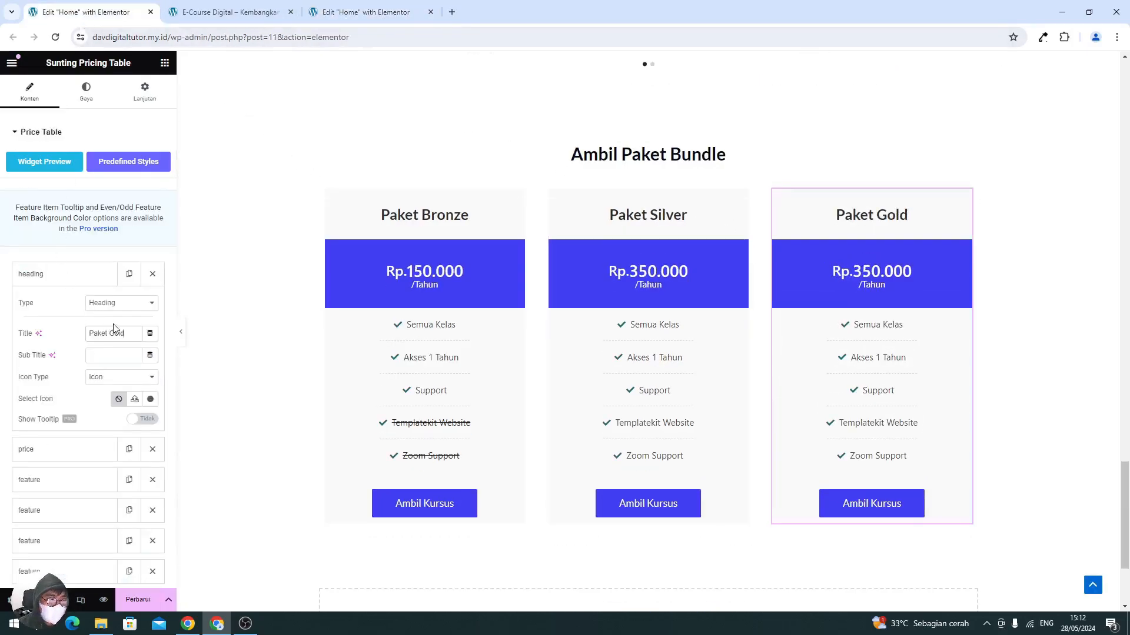
scroll(91, 412, down, 2)
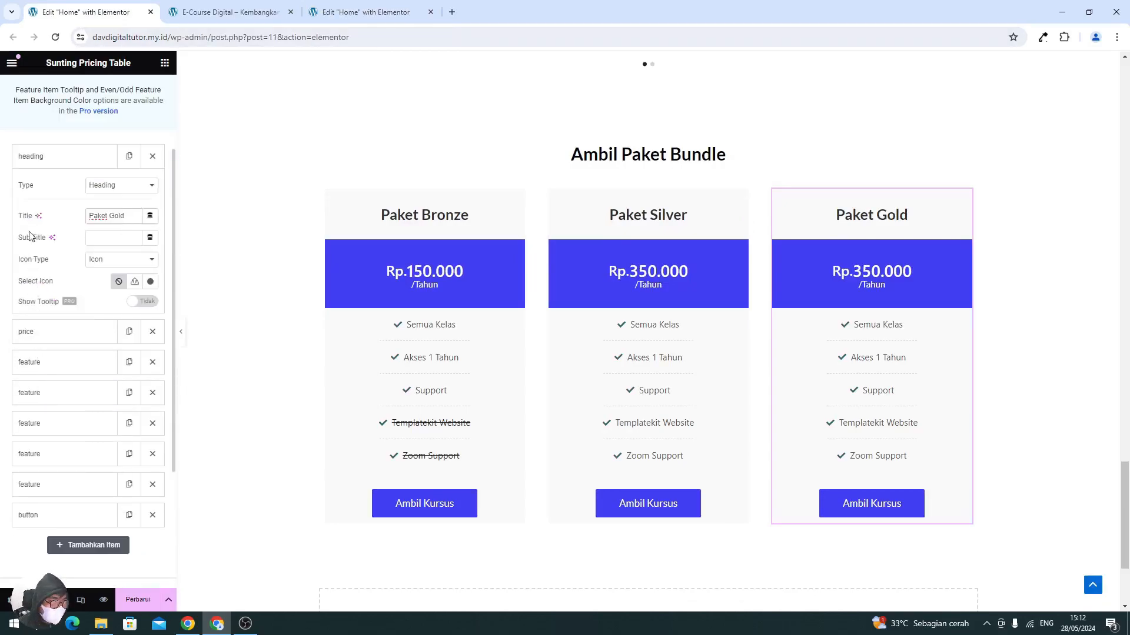
click(32, 160)
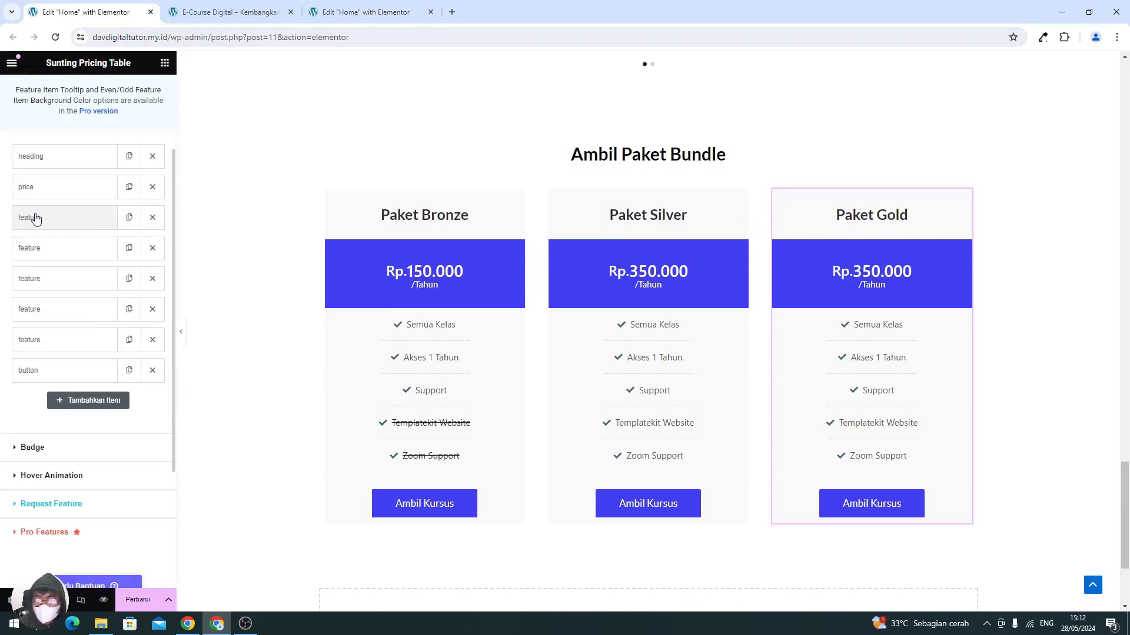
- Change the "Akses 1 Tahun" feature text of the "Paket Gold" table to "Akses Lifetime"
click(40, 249)
double_click(124, 309)
key(BackSpace)
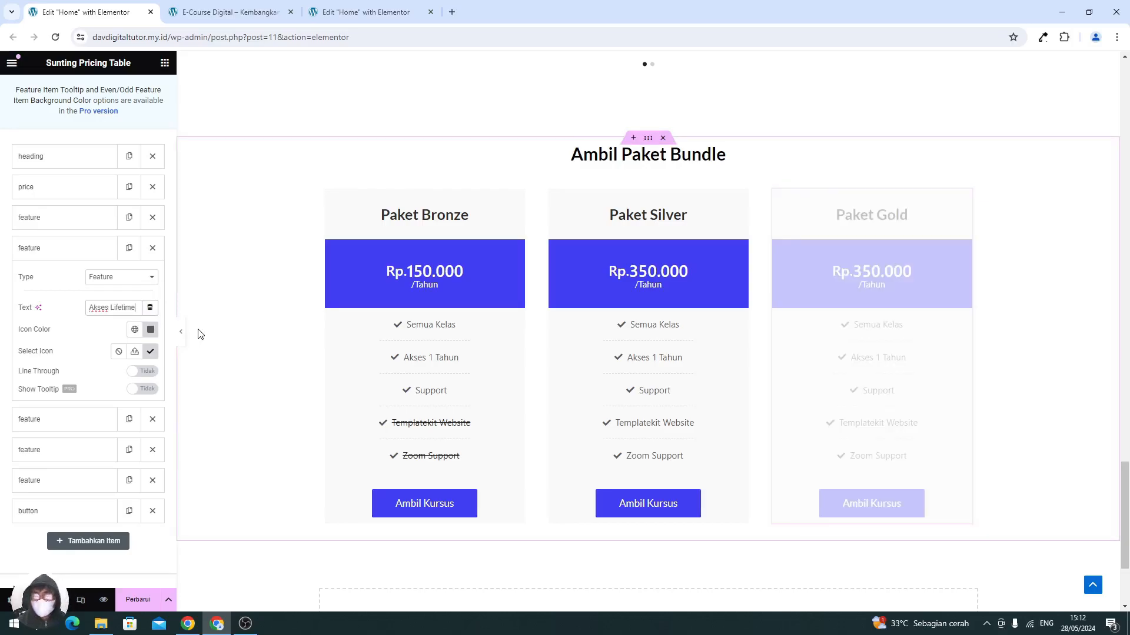
click(48, 260)
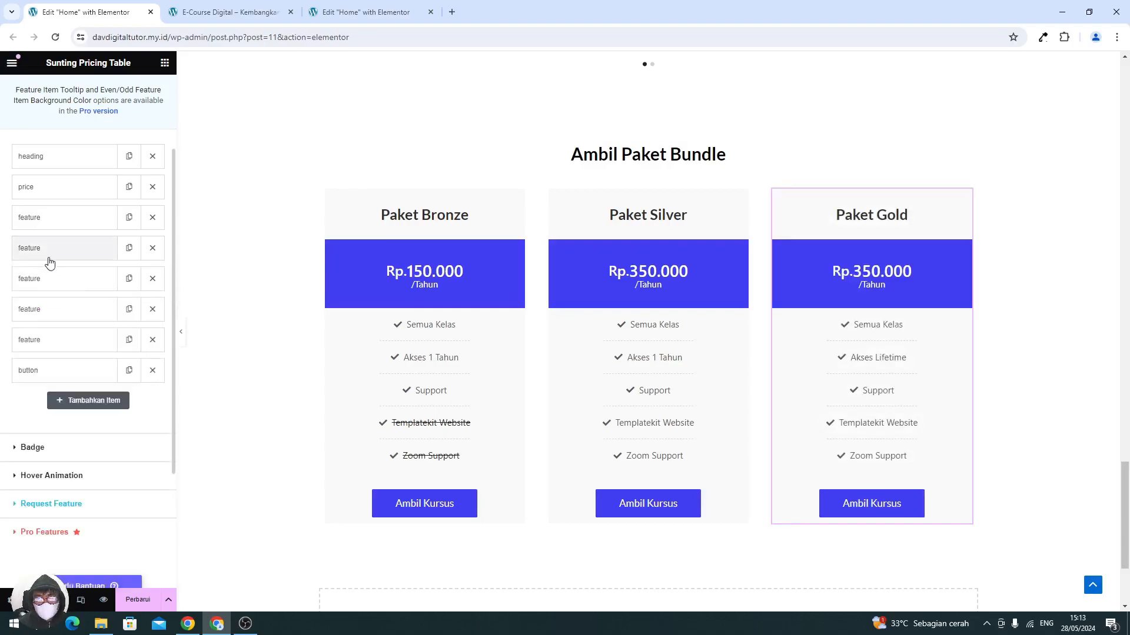
- Set the price of the "Paket Gold" table to 5.000.000 and its period to "/Lifetime"
click(88, 202)
double_click(123, 246)
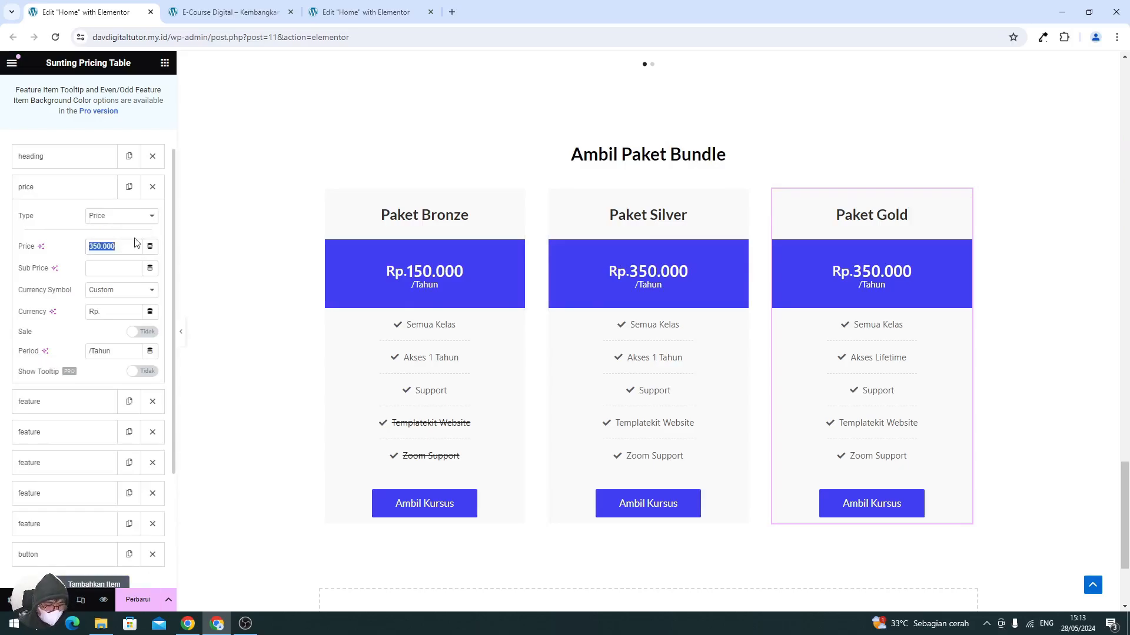
text(.000.00)
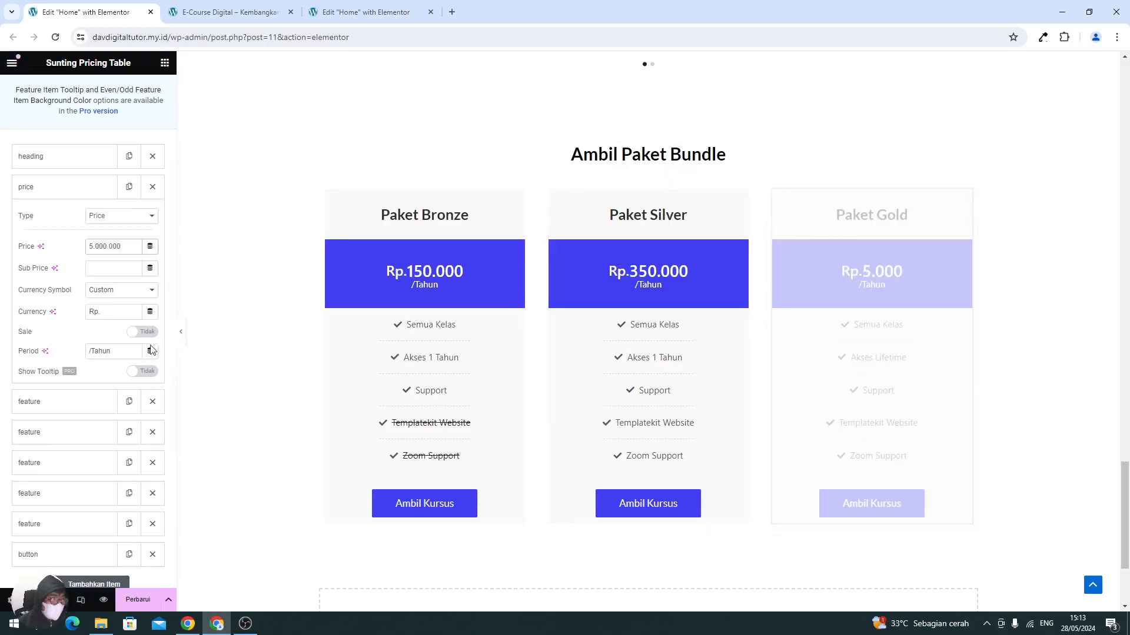
click(115, 351)
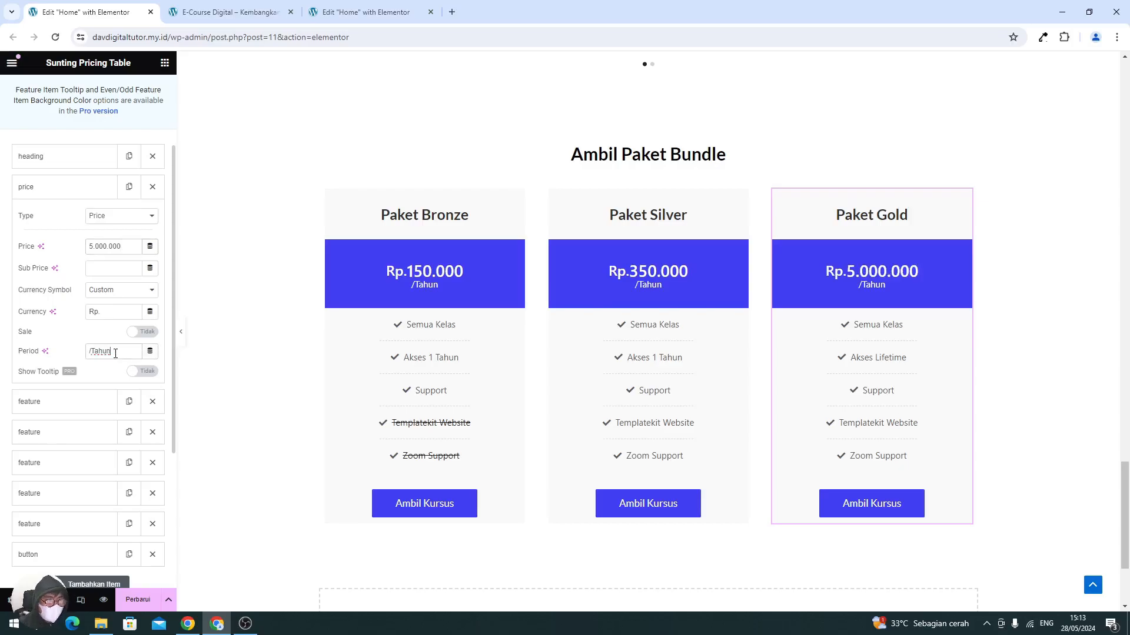
key(BackSpace)
key(BackSpace)
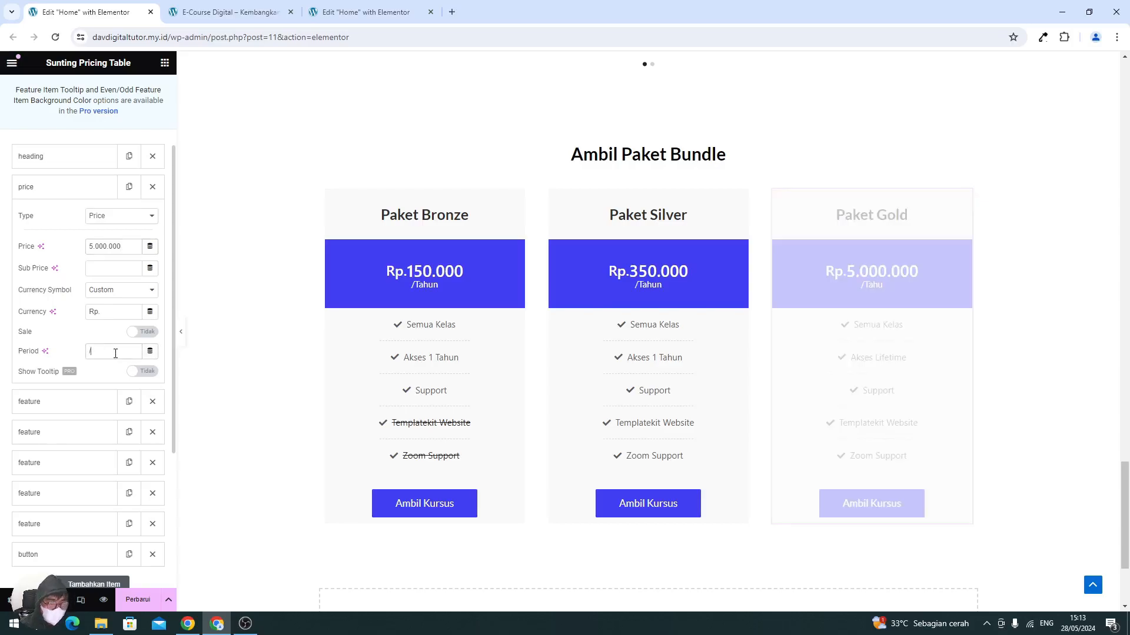
text(Life)
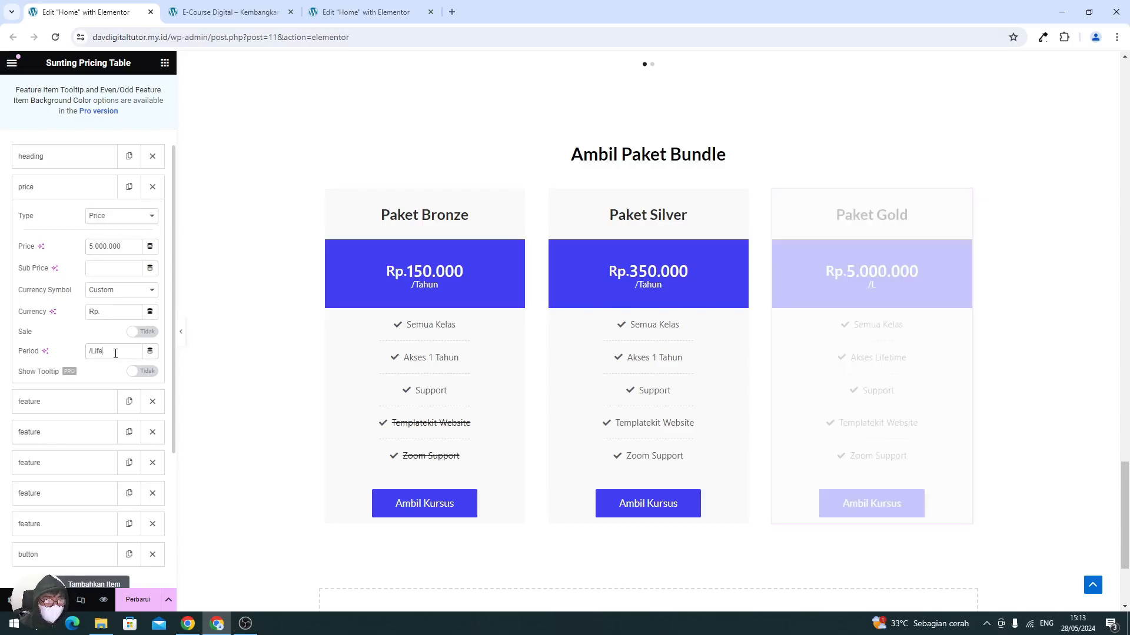
text(time)
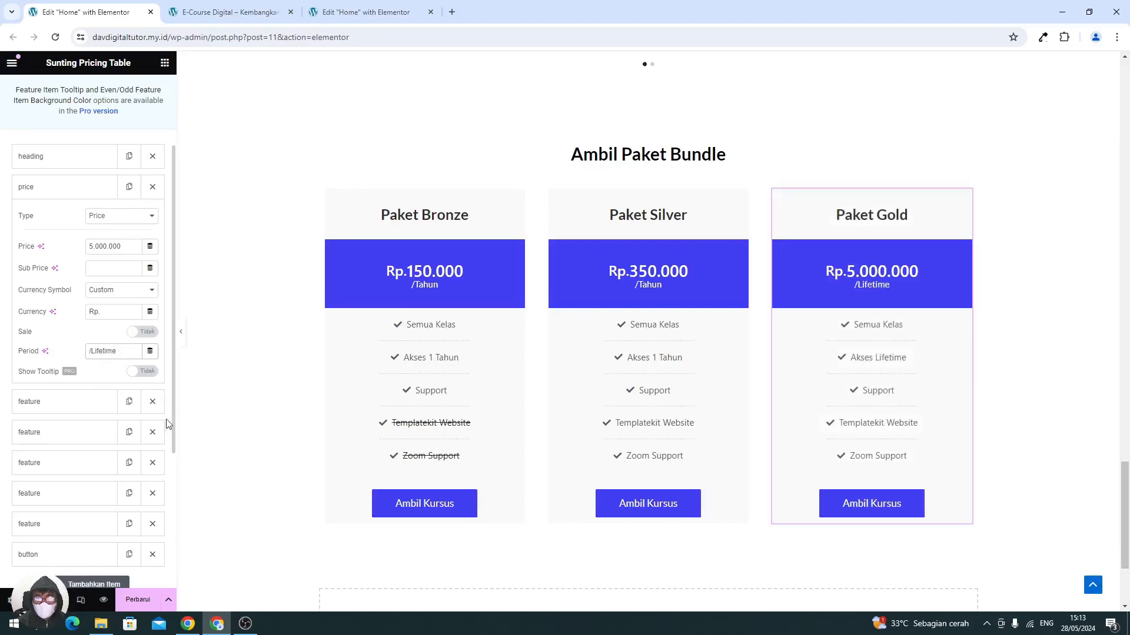
- Save the page, reload the live site and check the "Ambil Paket Bundle" pricing tables there
click(138, 600)
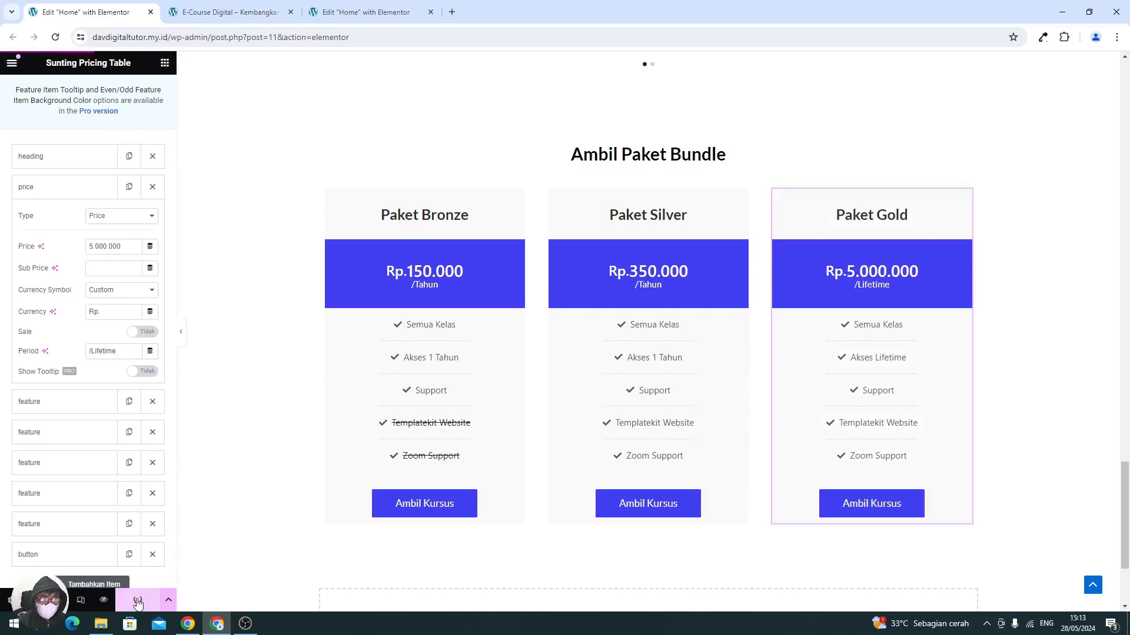
click(227, 12)
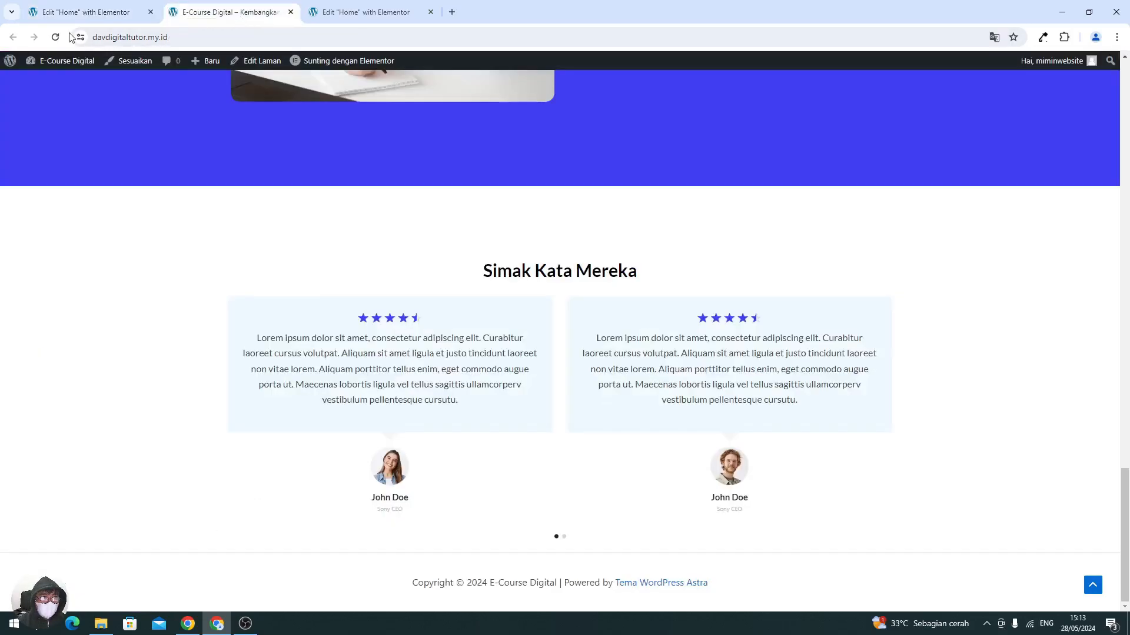
click(55, 37)
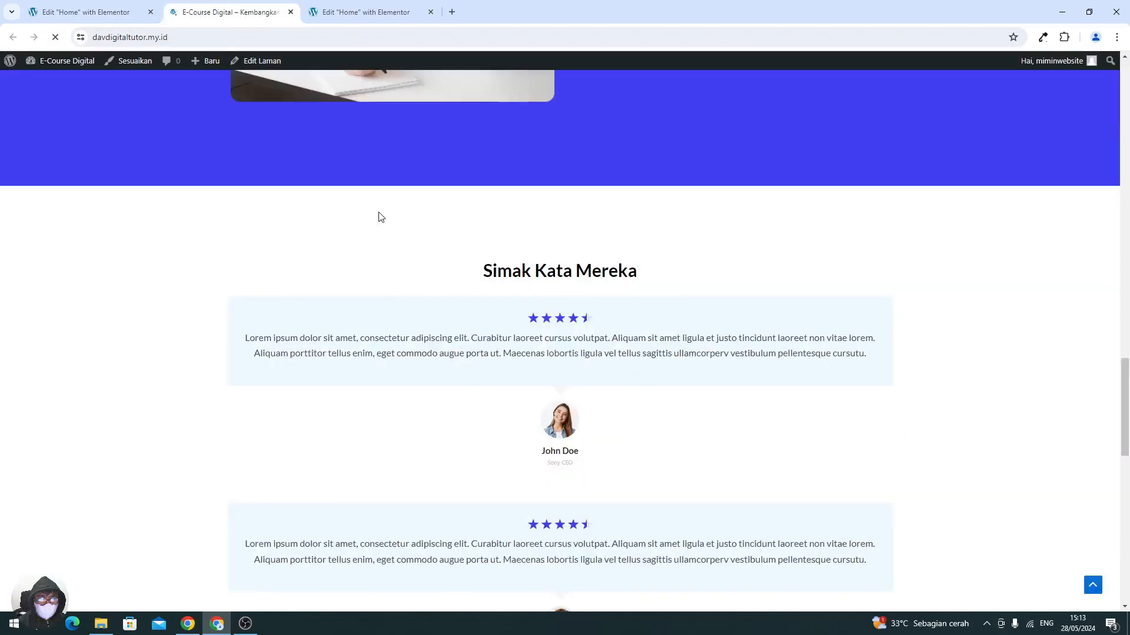
scroll(380, 216, up, 20)
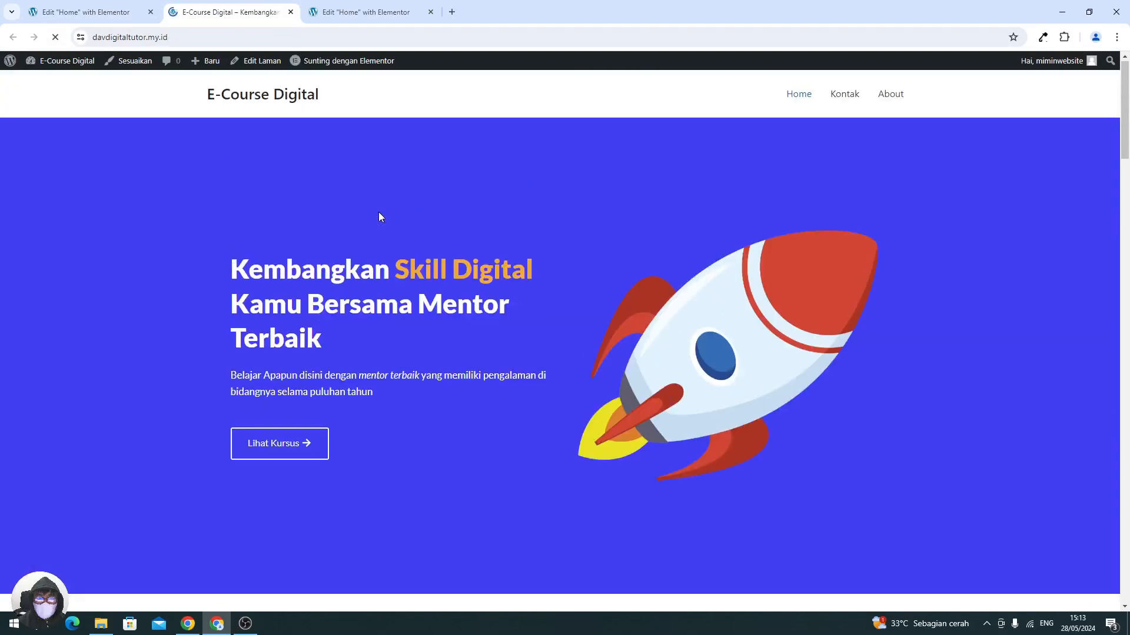
scroll(380, 216, down, 20)
scroll(378, 217, down, 15)
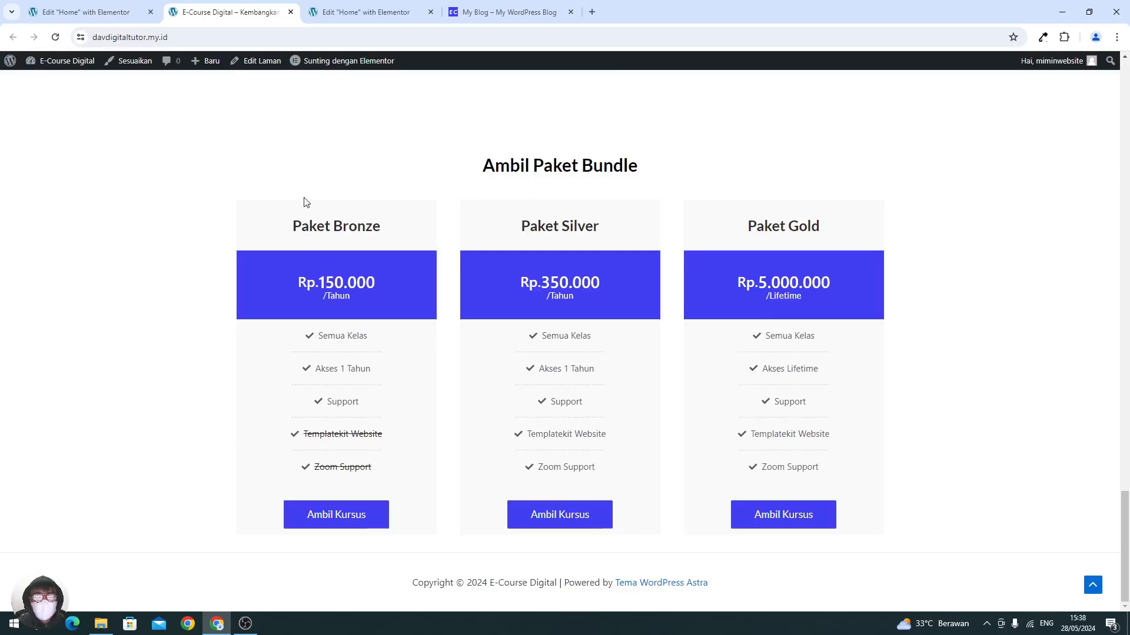
- Check the mentor section in the reference design and copy the whole "Kategori Populer" container in the Elementor editor
click(471, 15)
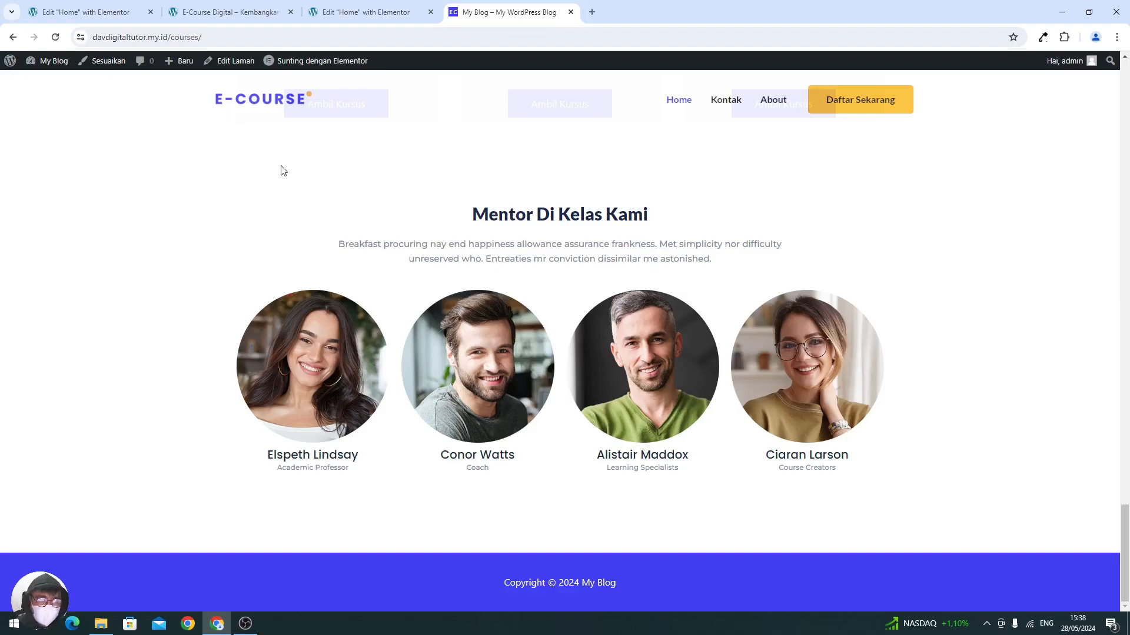
click(127, 12)
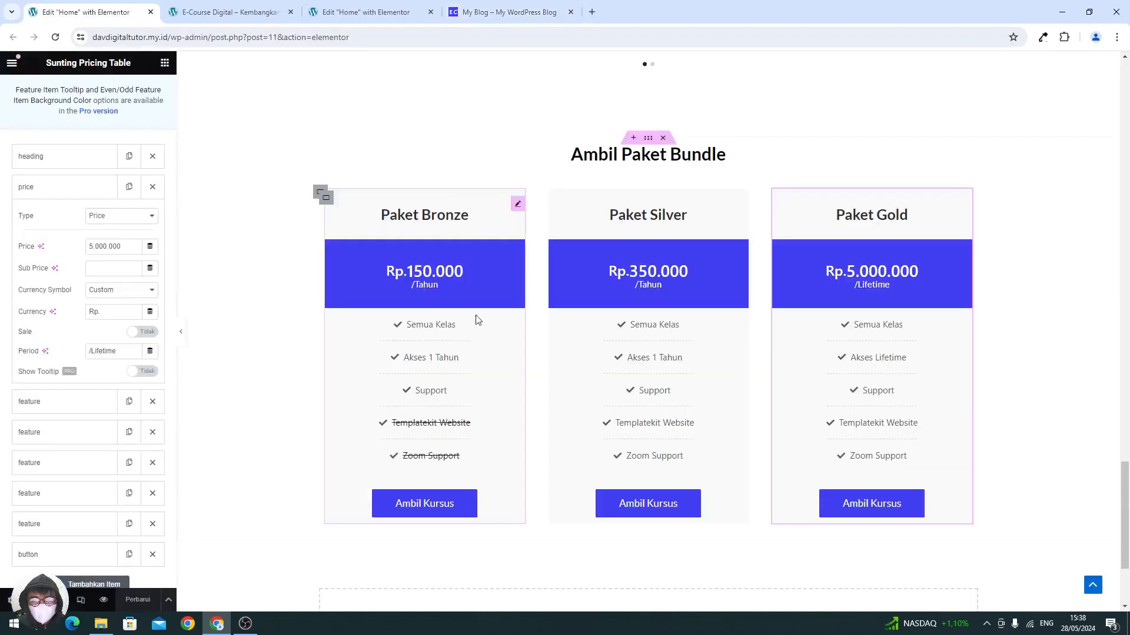
scroll(483, 332, down, 4)
scroll(484, 338, up, 8)
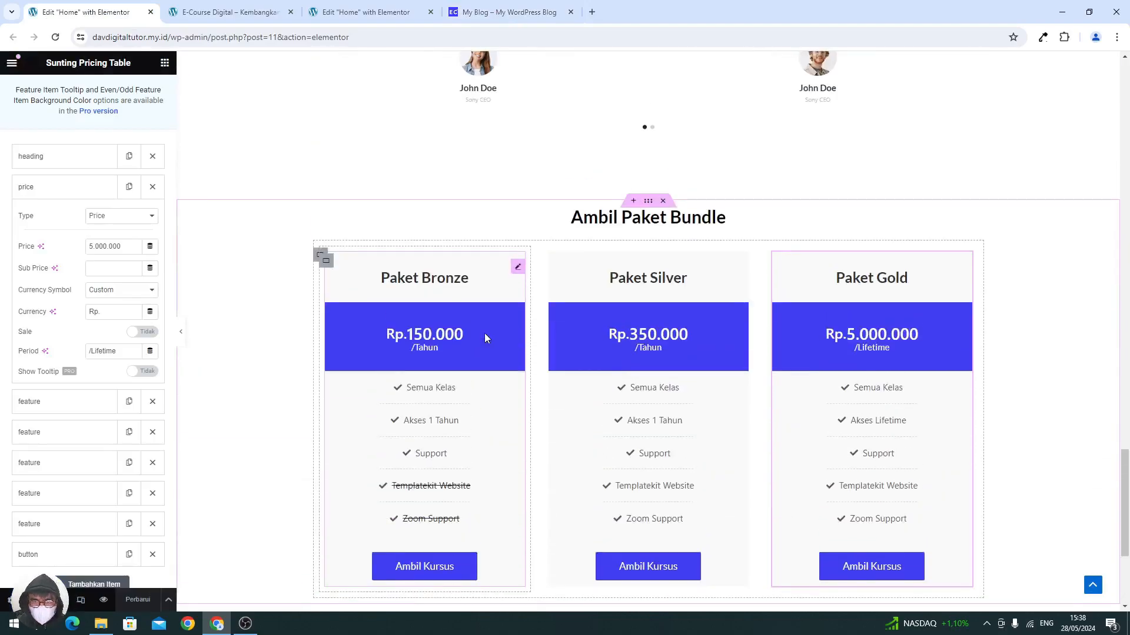
scroll(485, 337, up, 10)
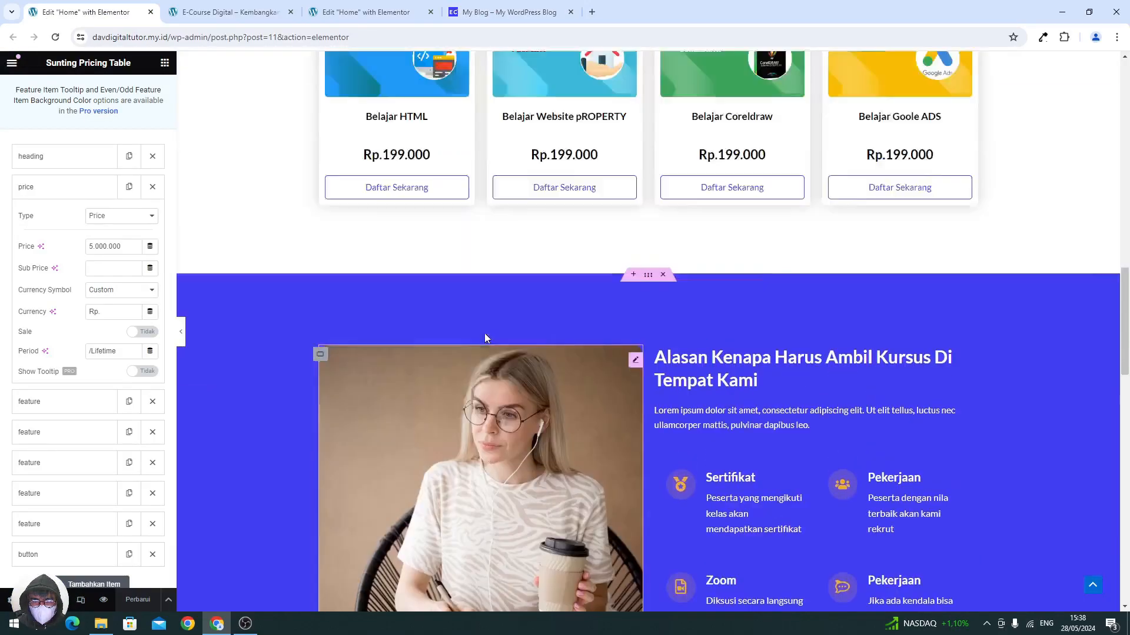
scroll(486, 336, up, 5)
scroll(486, 336, down, 3)
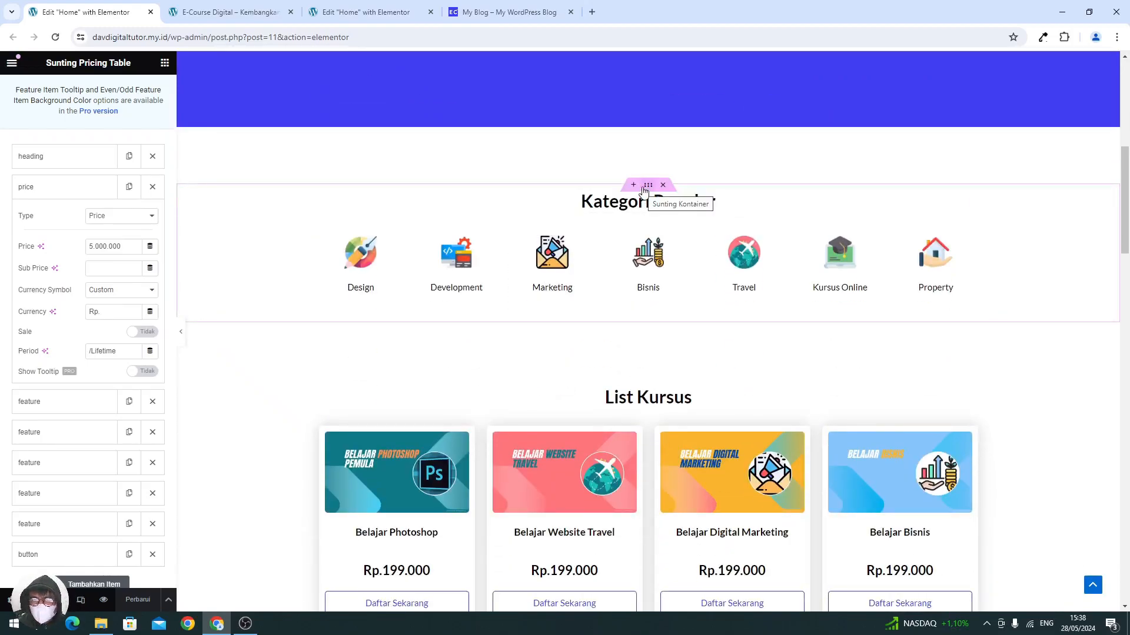
right_click(647, 242)
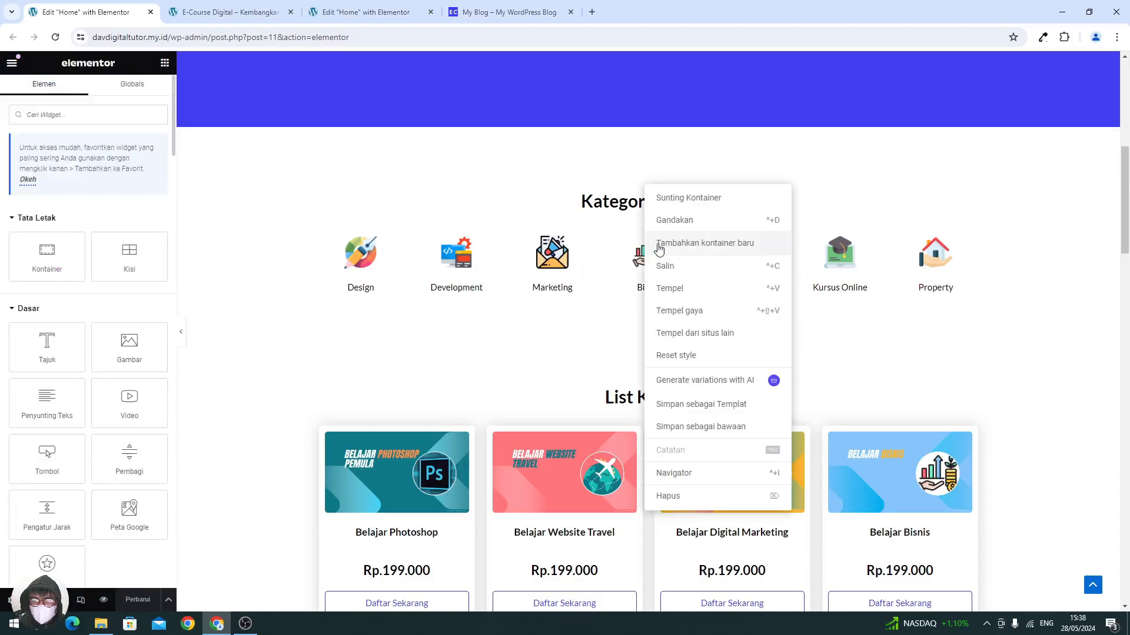
click(663, 268)
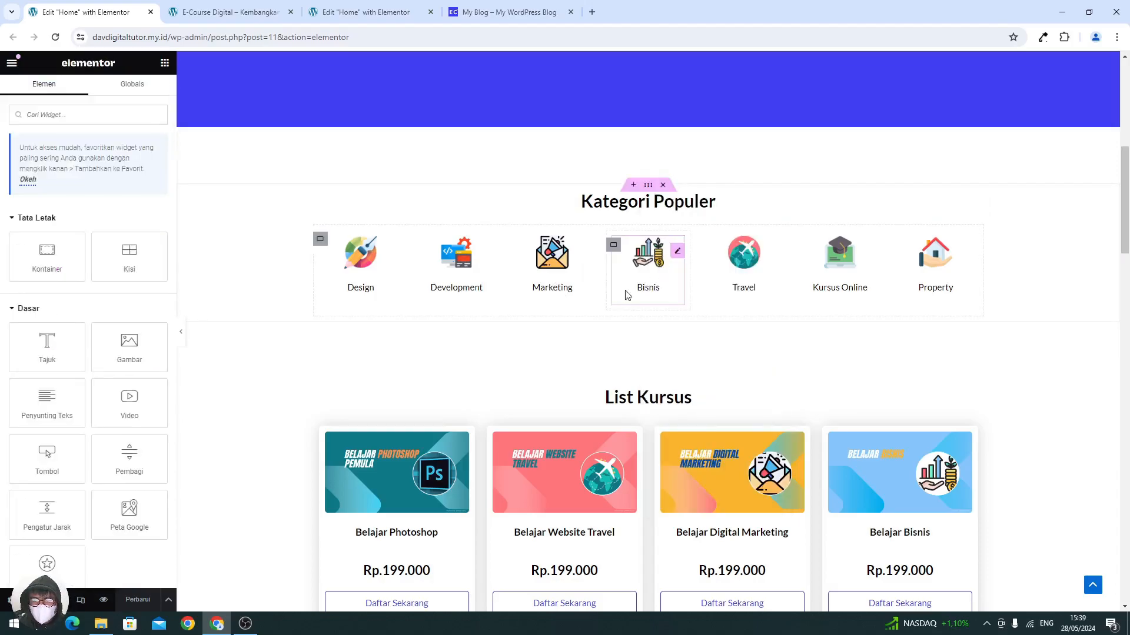
- Paste the copied "Kategori Populer" container into the empty area below the pricing tables
scroll(523, 348, down, 20)
scroll(524, 353, down, 5)
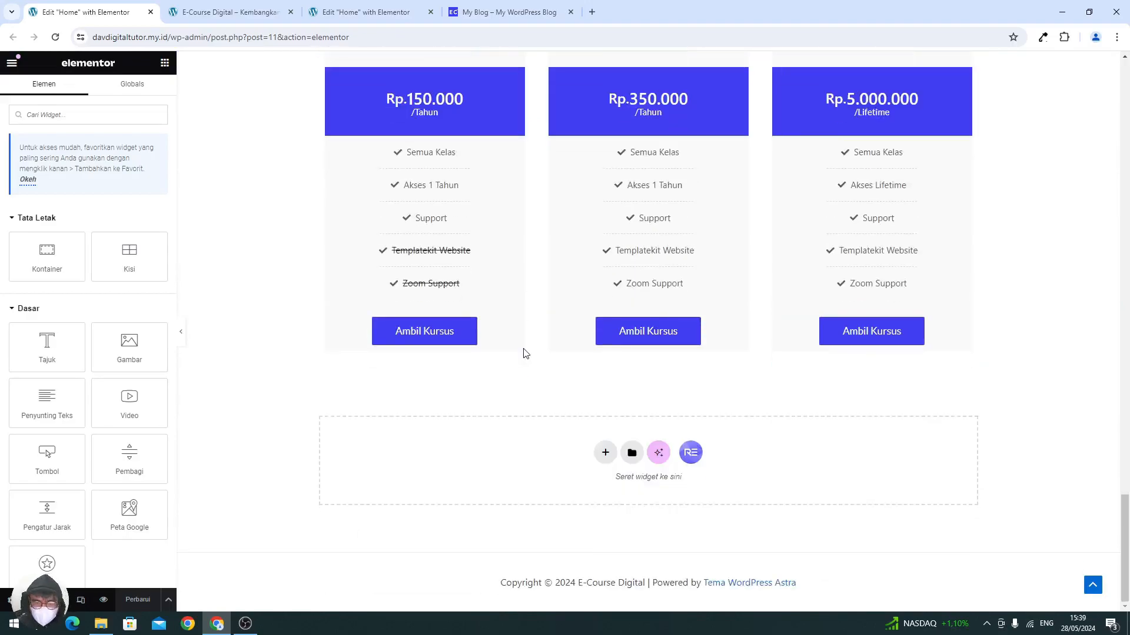
right_click(504, 452)
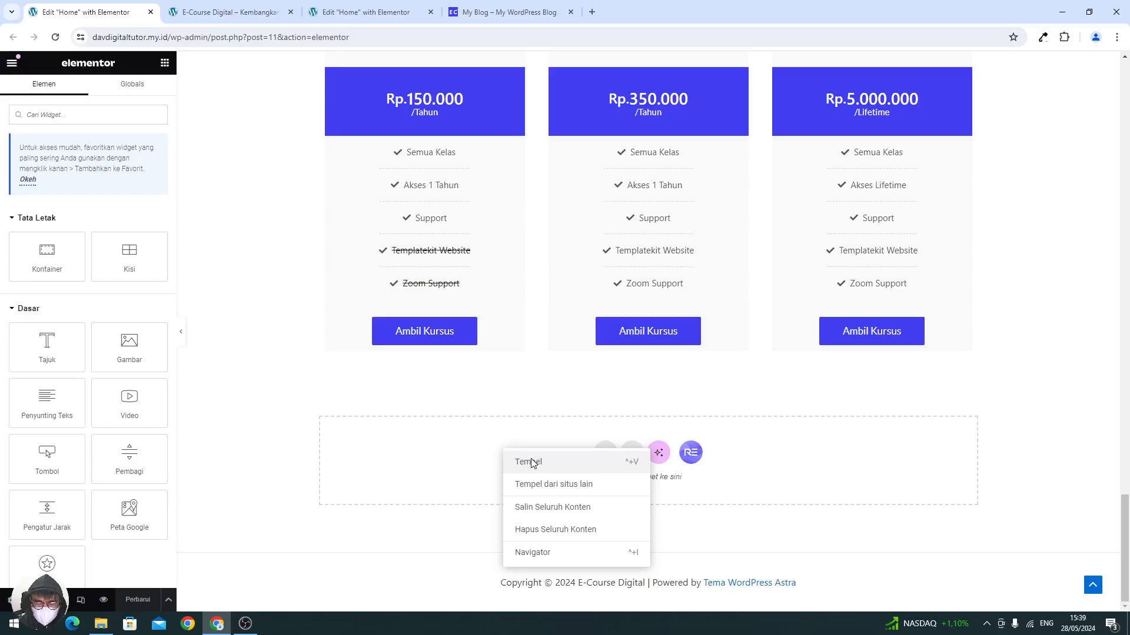
click(530, 462)
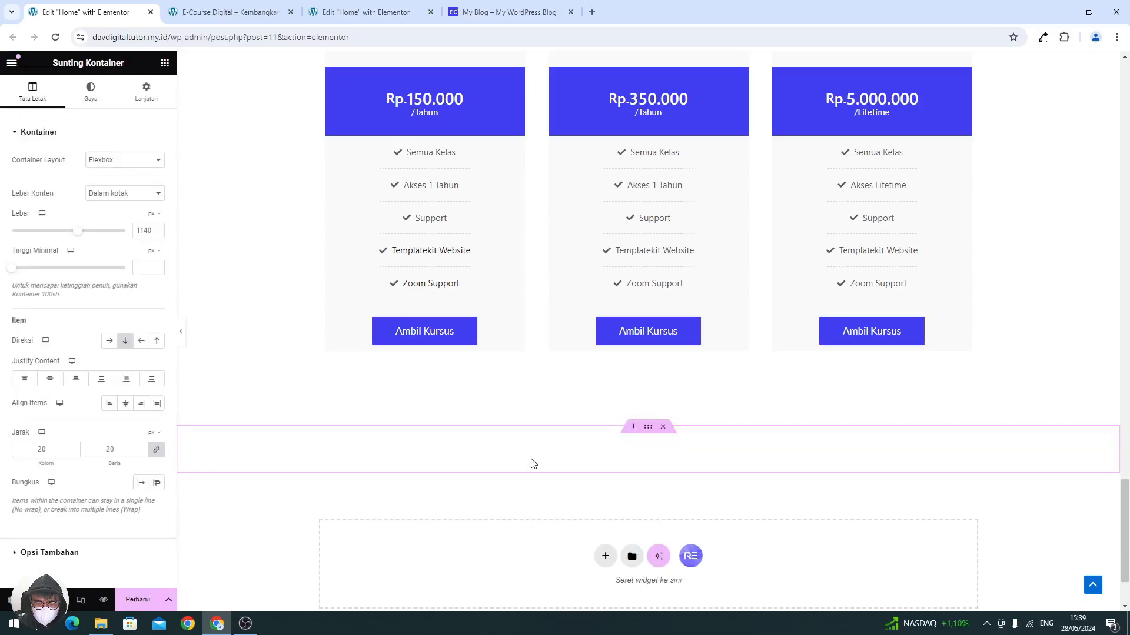
scroll(531, 463, down, 3)
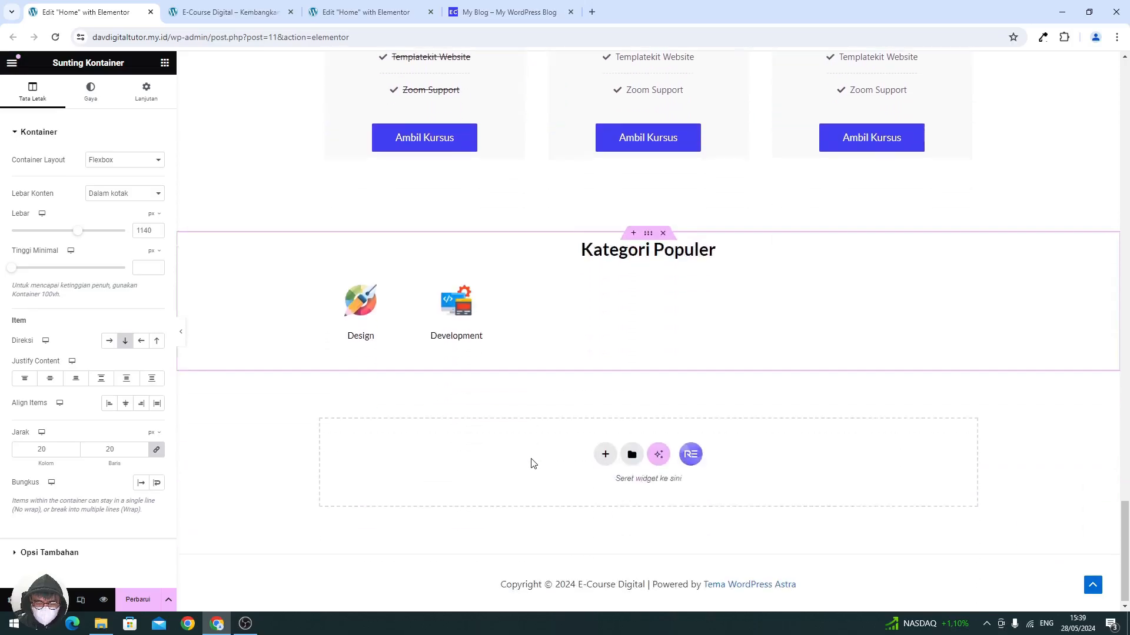
- Change the heading of the pasted category section to "Mentor Di Kelas Kami" and save the page
click(600, 250)
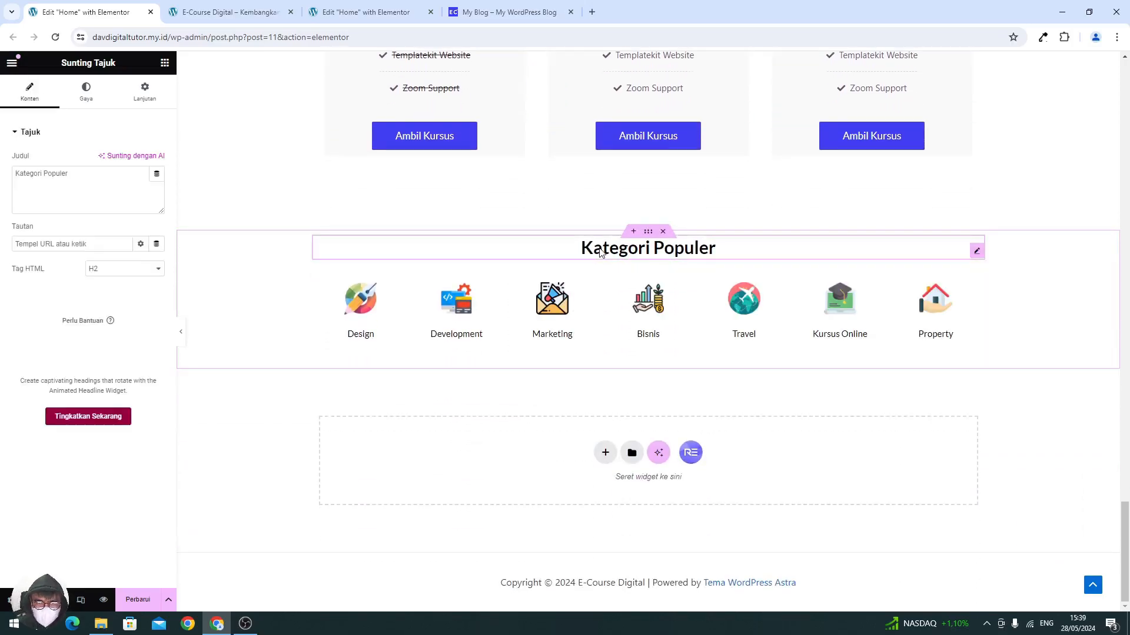
triple_click(53, 189)
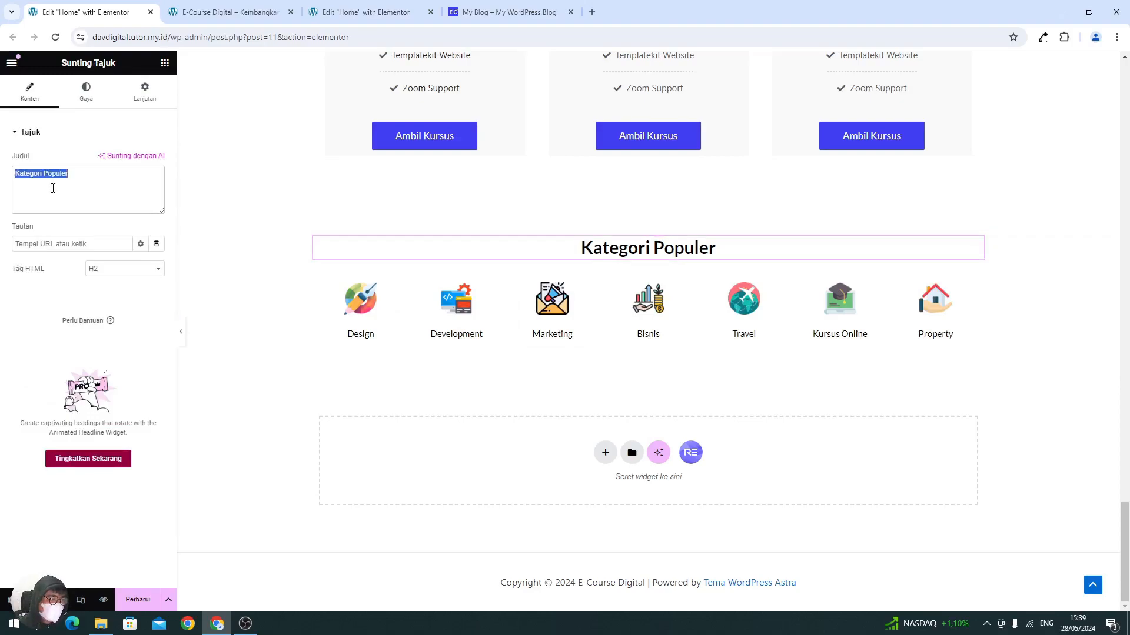
text(Mentor)
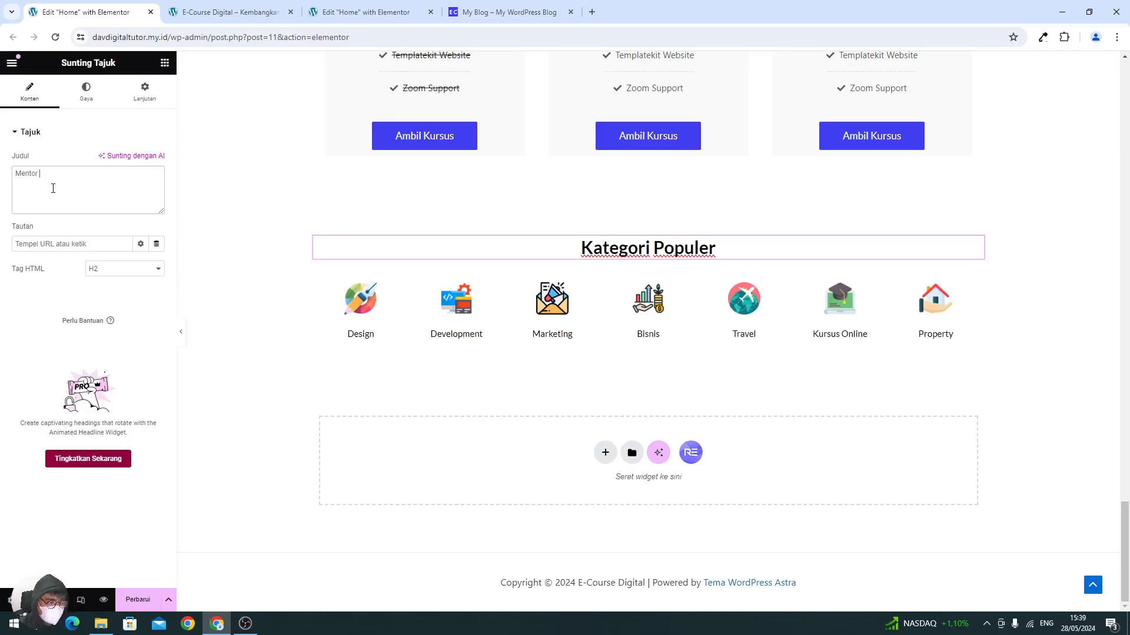
text(Di Kewlas Kami)
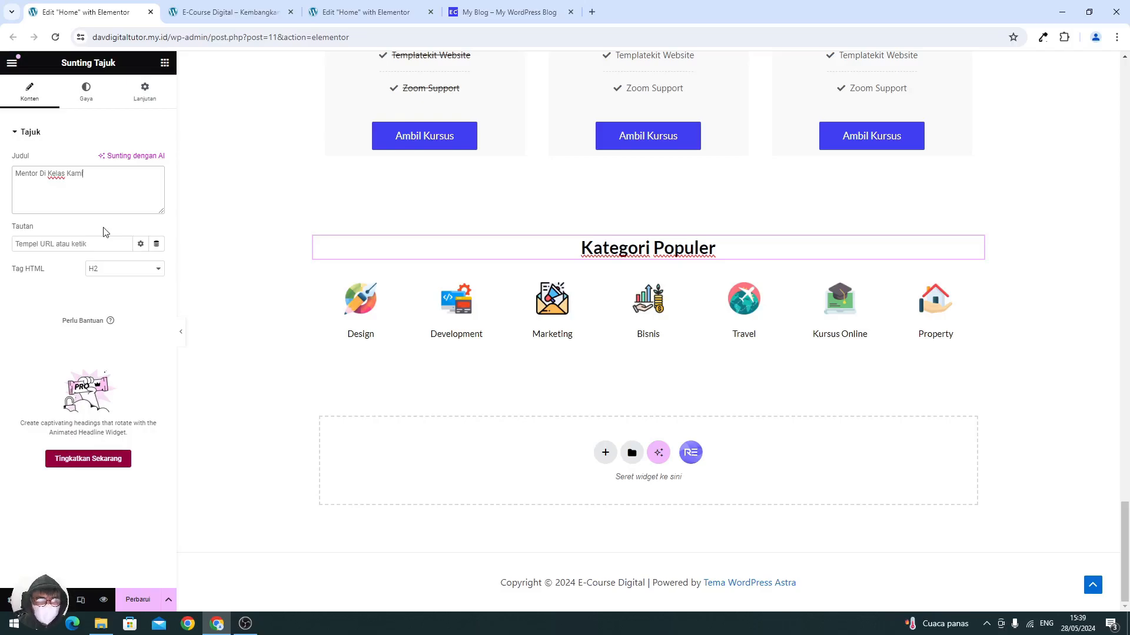
click(568, 247)
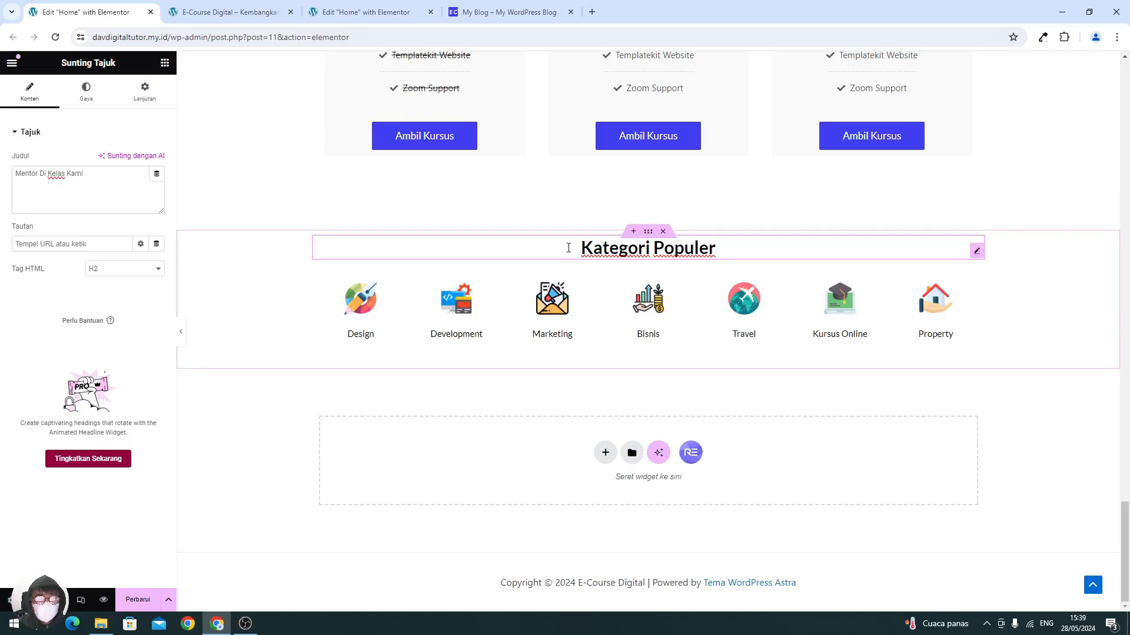
scroll(568, 248, up, 20)
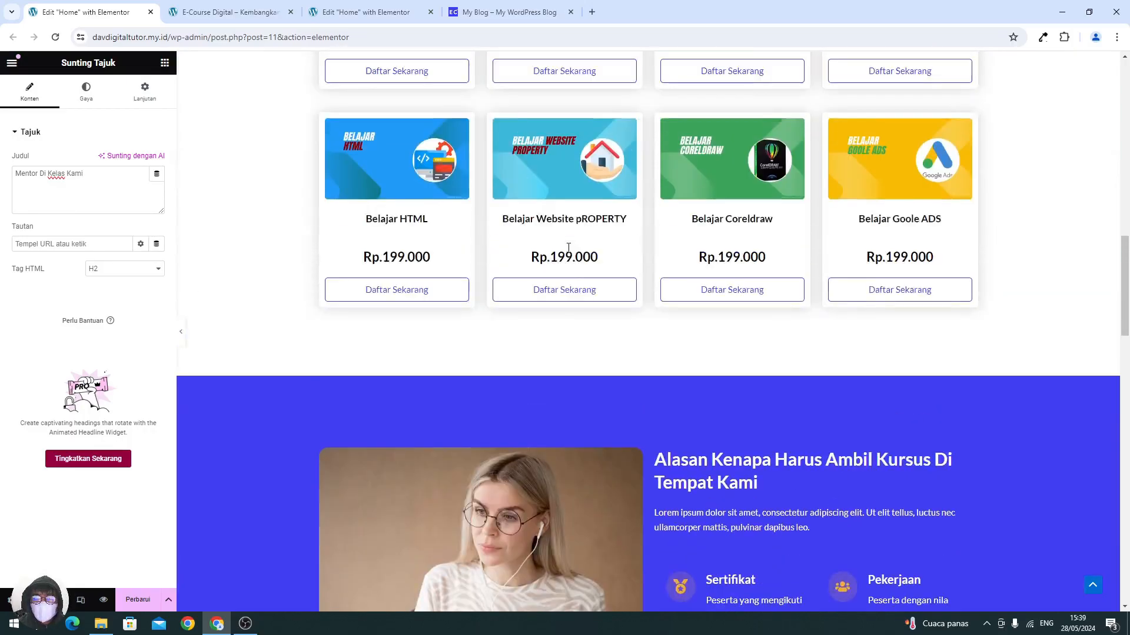
scroll(568, 248, up, 5)
scroll(569, 247, down, 20)
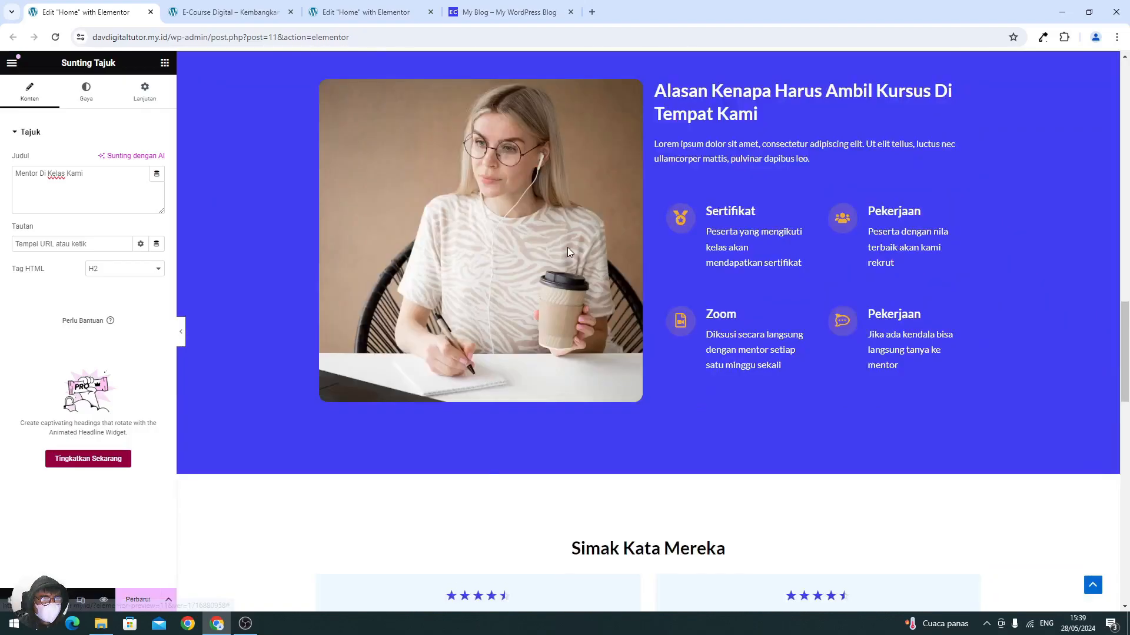
scroll(569, 252, down, 12)
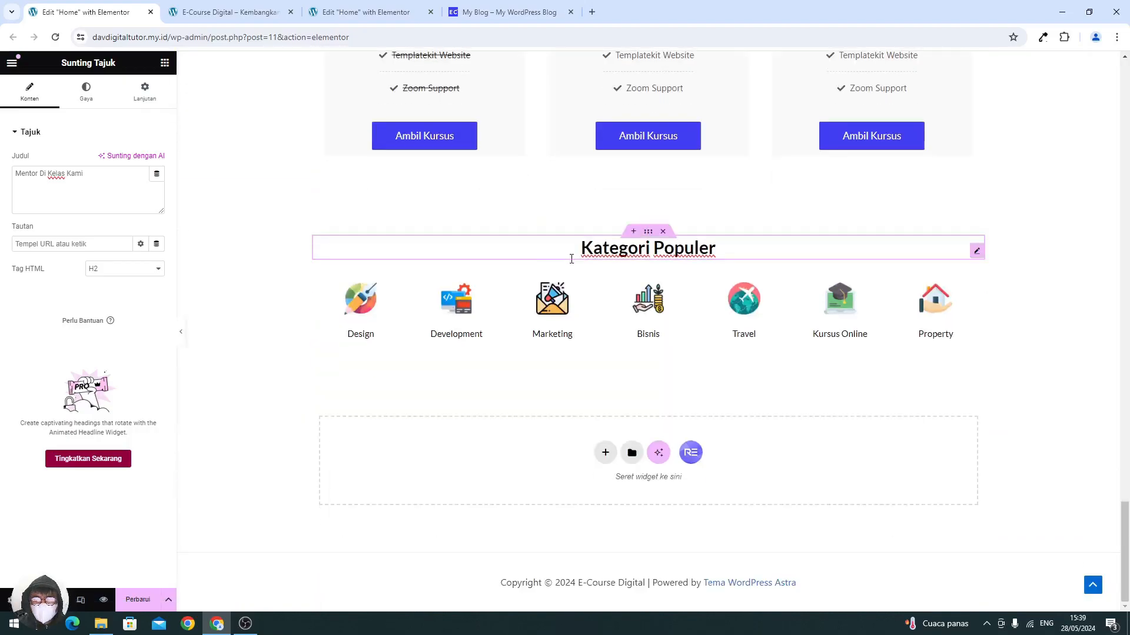
triple_click(575, 250)
click(282, 216)
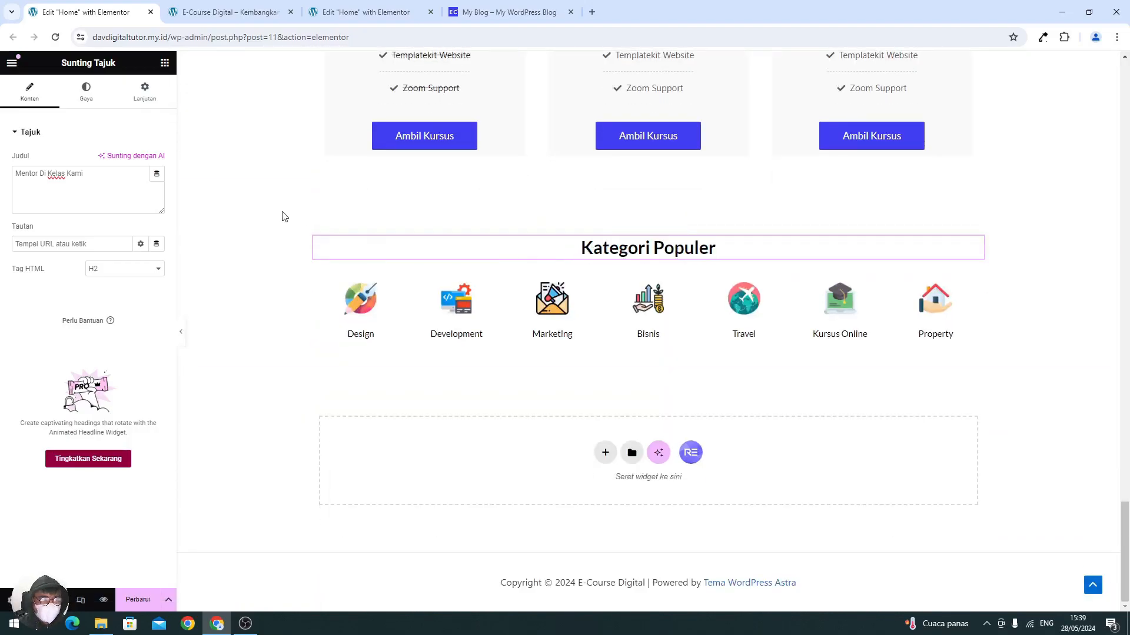
click(605, 256)
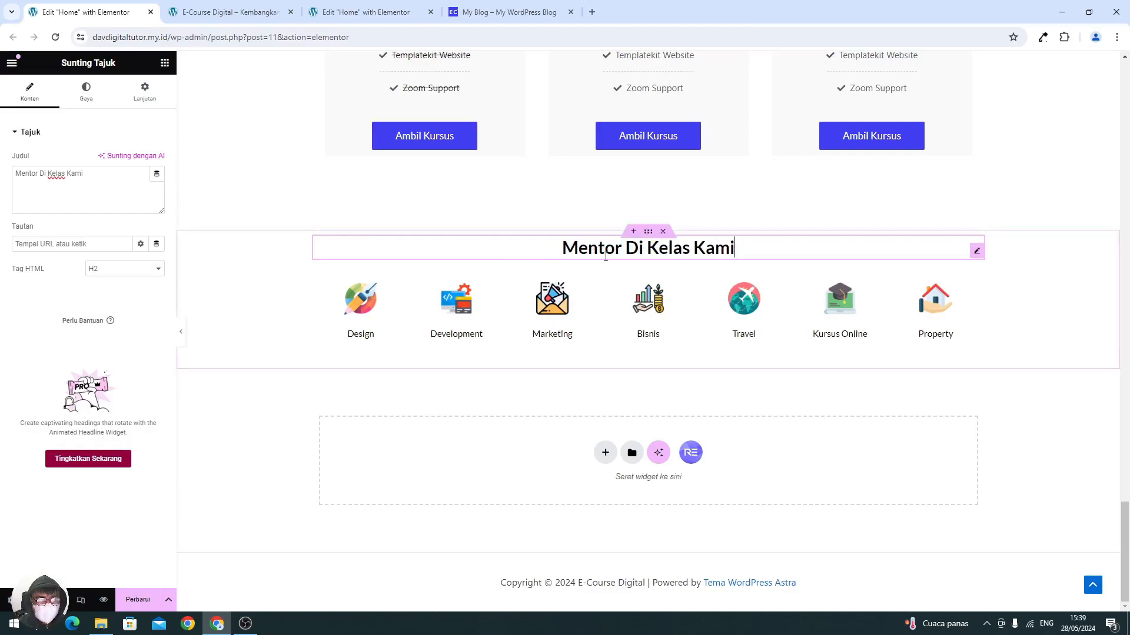
click(137, 597)
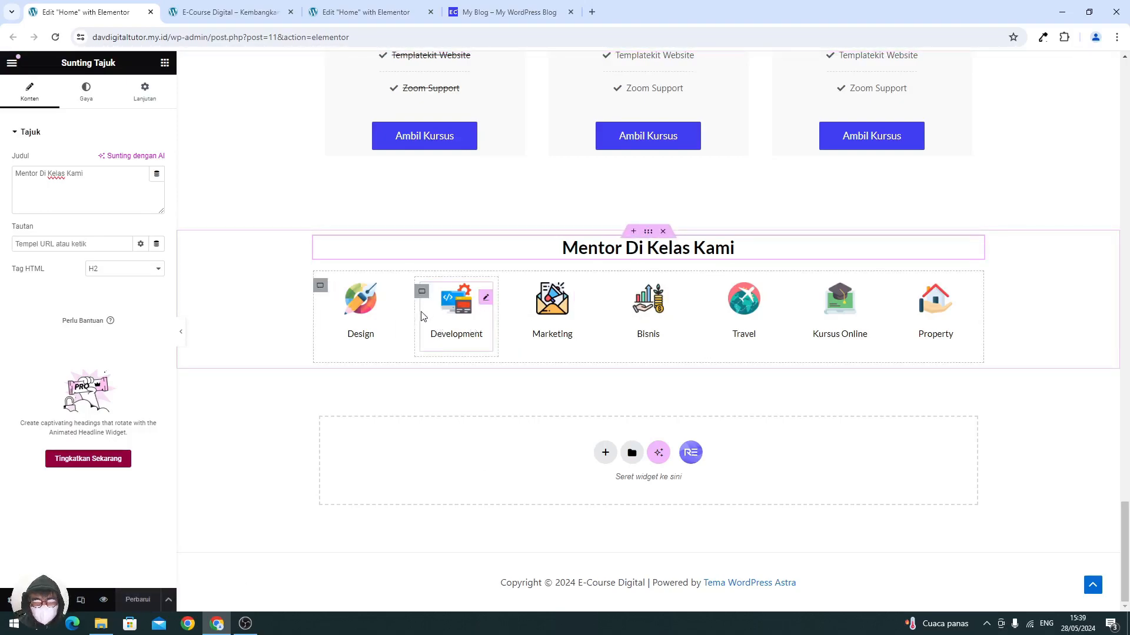
click(247, 624)
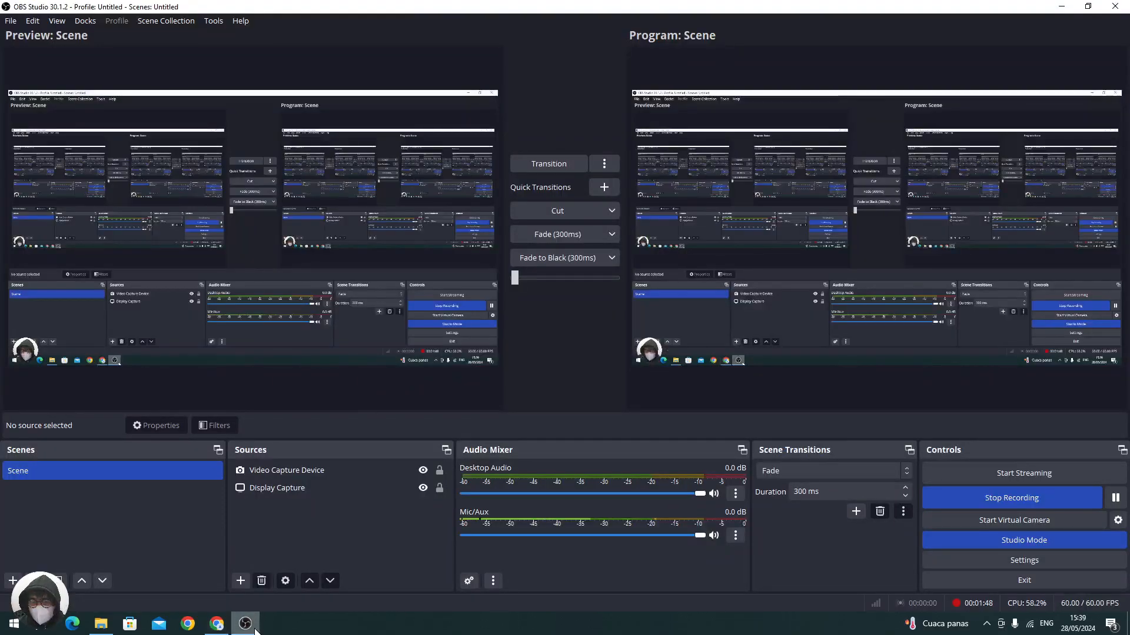
click(255, 630)
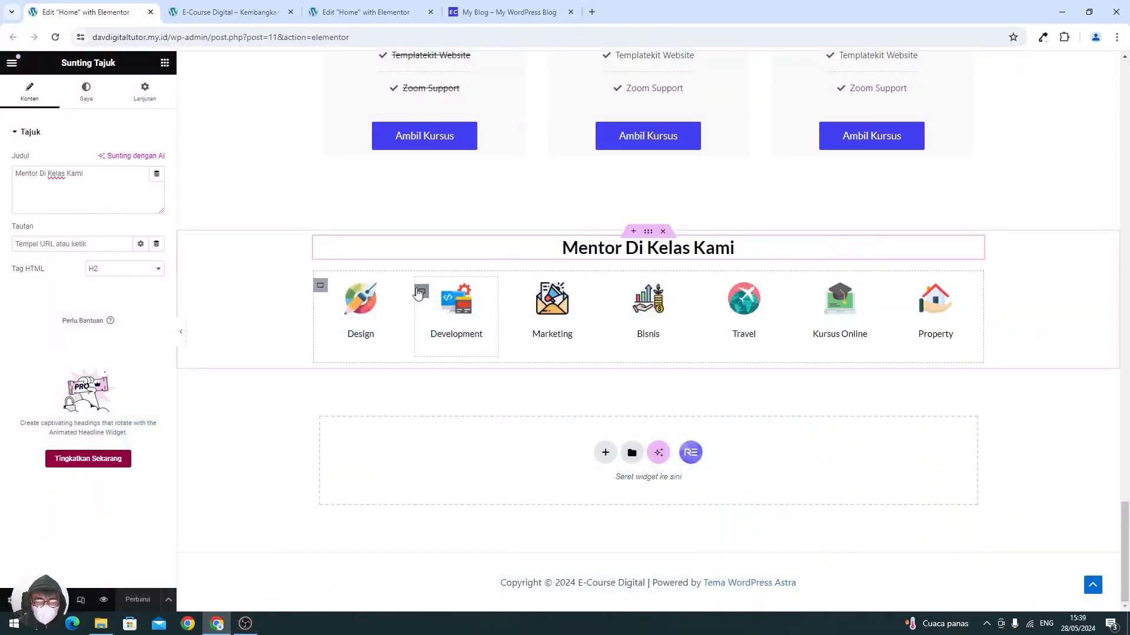
- Delete the Development, Marketing and Kursus Online containers from the "Mentor Di Kelas Kami" section
right_click(424, 369)
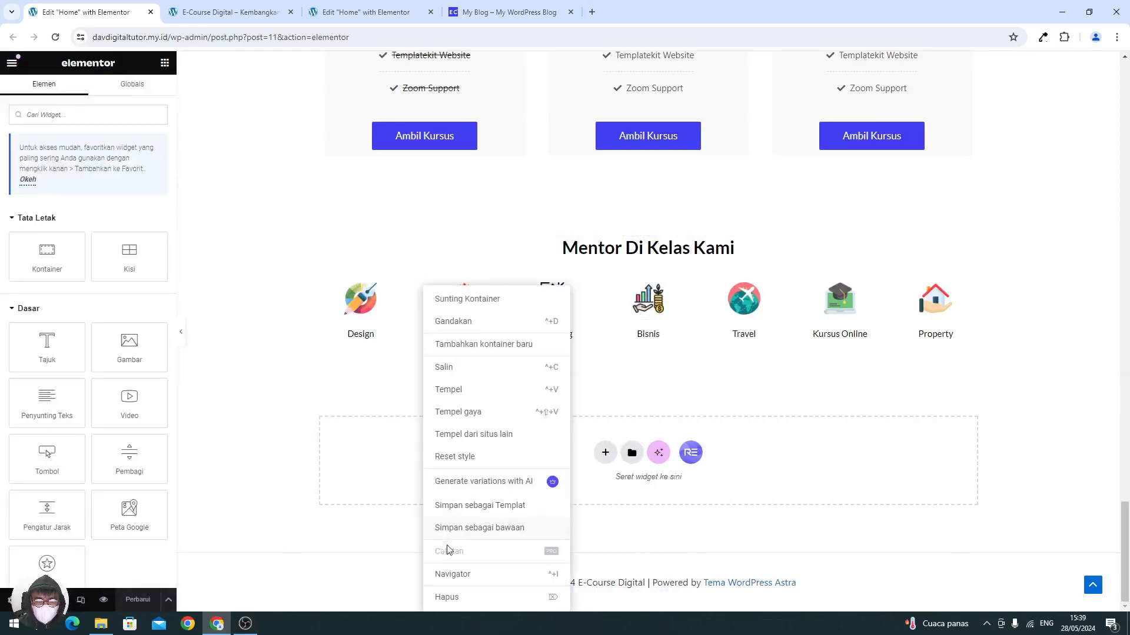
click(447, 597)
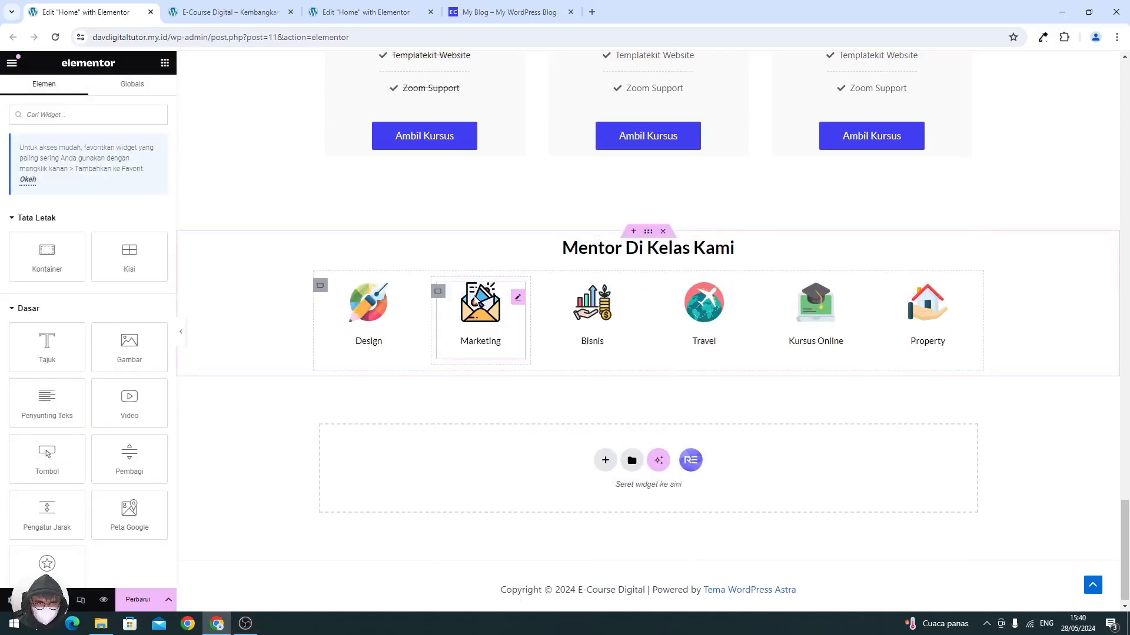
right_click(442, 289)
click(464, 597)
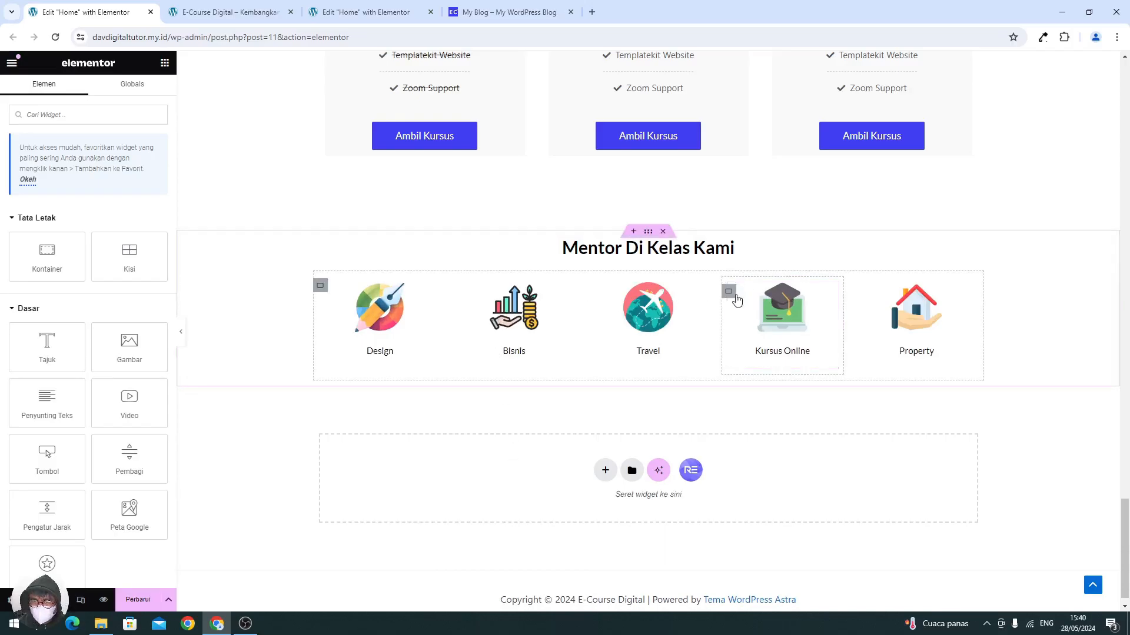
right_click(730, 292)
click(754, 599)
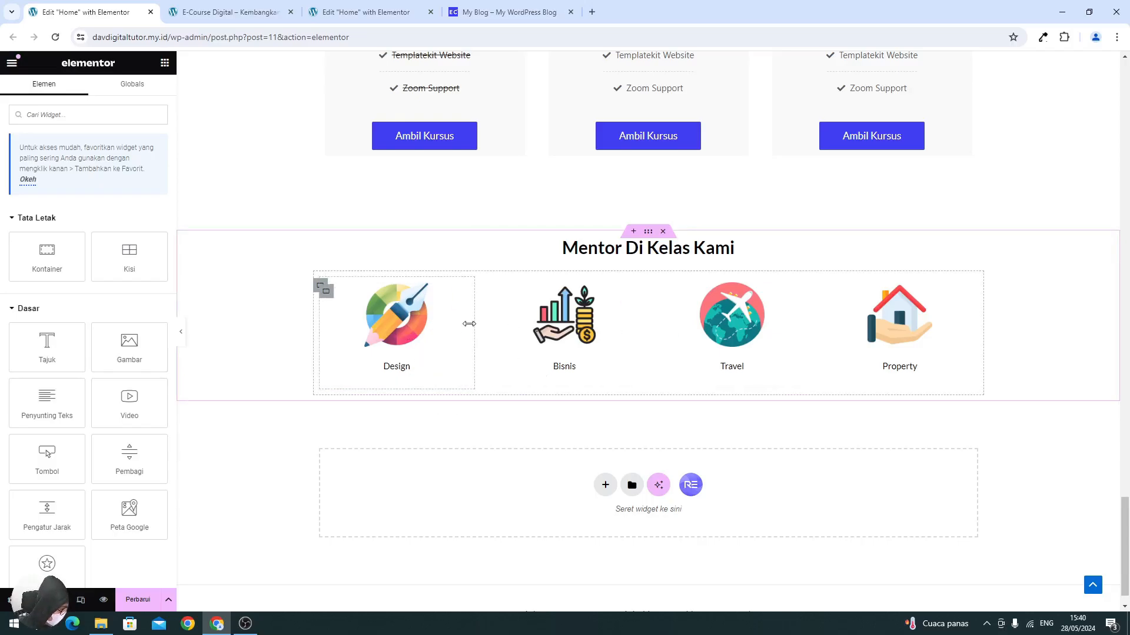
- Find the Team Member widget and place it above the Design image box in the first column of the mentor section
right_click(407, 306)
click(371, 309)
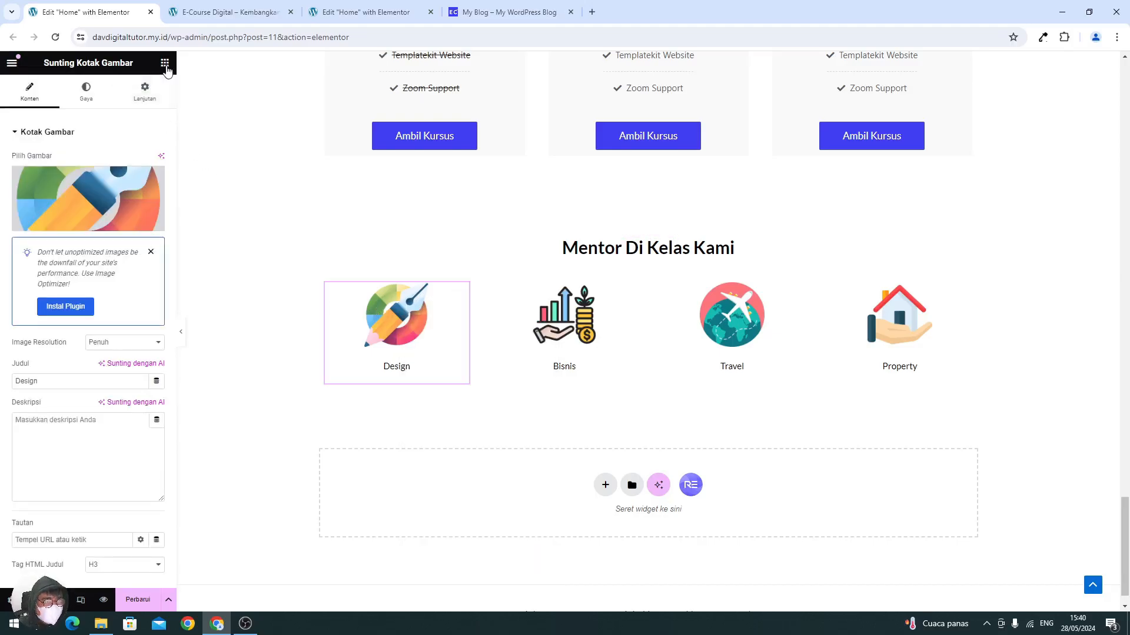
click(165, 63)
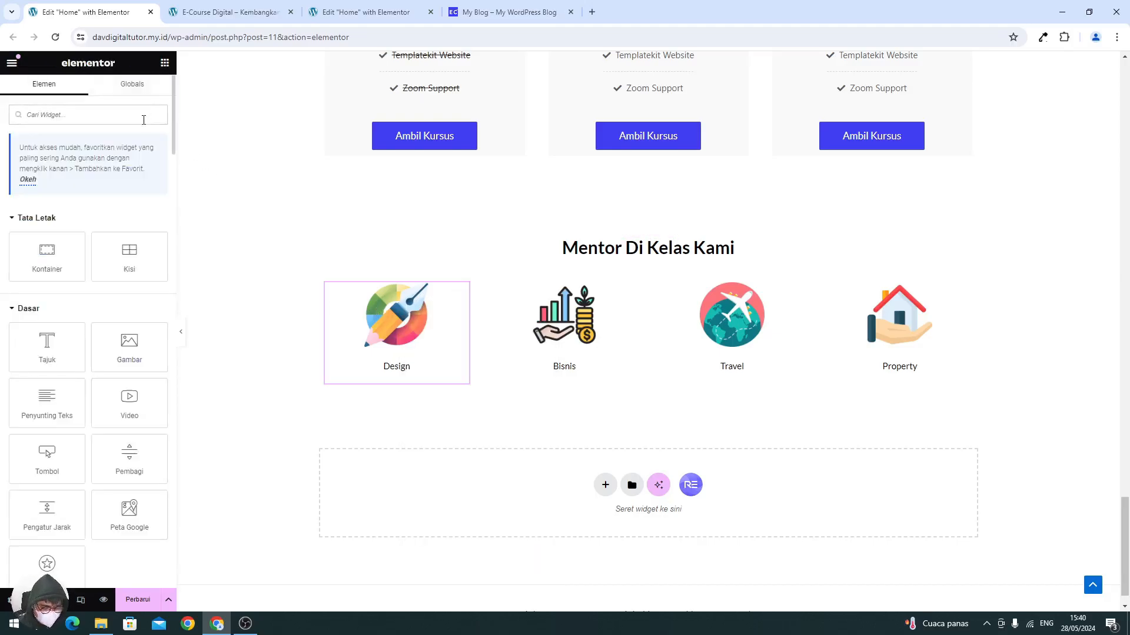
text(team)
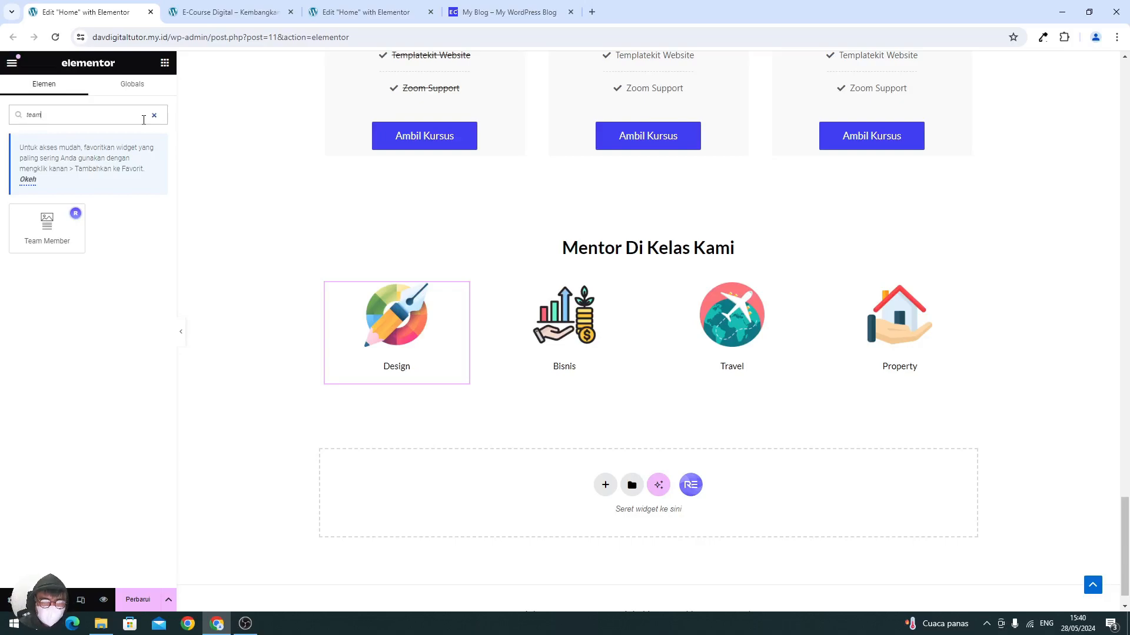
drag(47, 227, 373, 295)
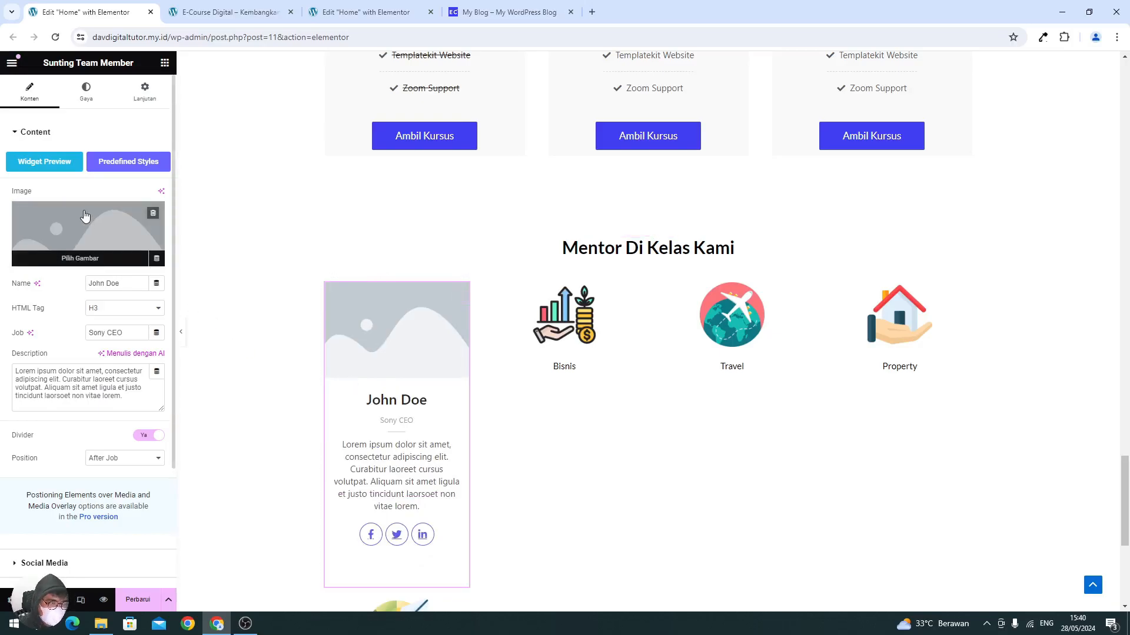
- Set the team member's image to the media library photo of the smiling woman with long dark hair in white
click(85, 216)
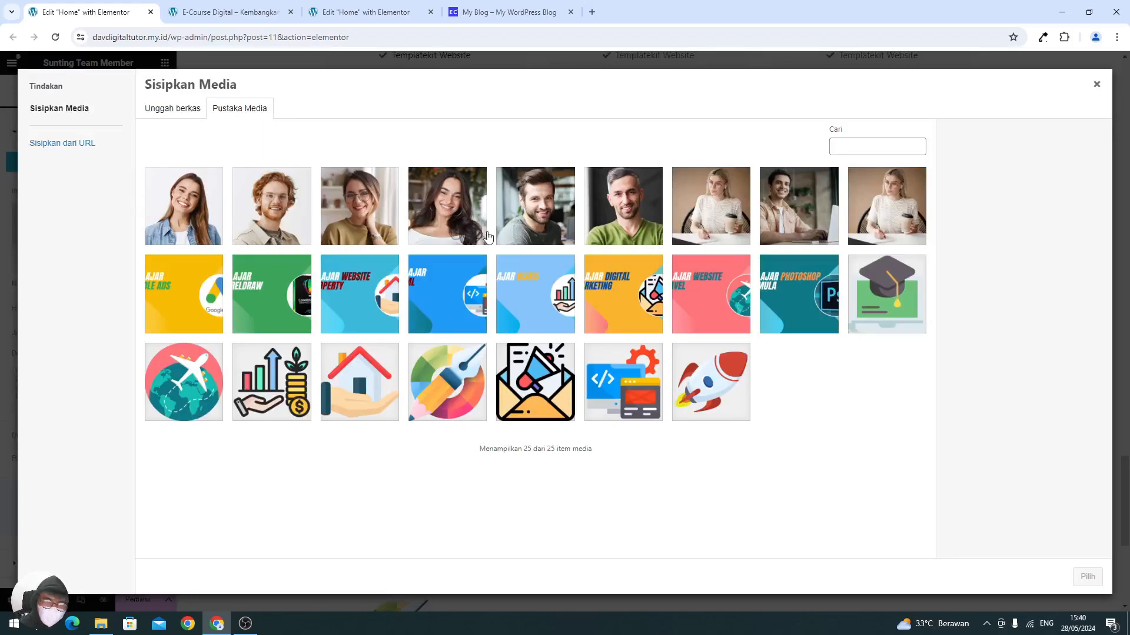
click(454, 217)
click(1091, 574)
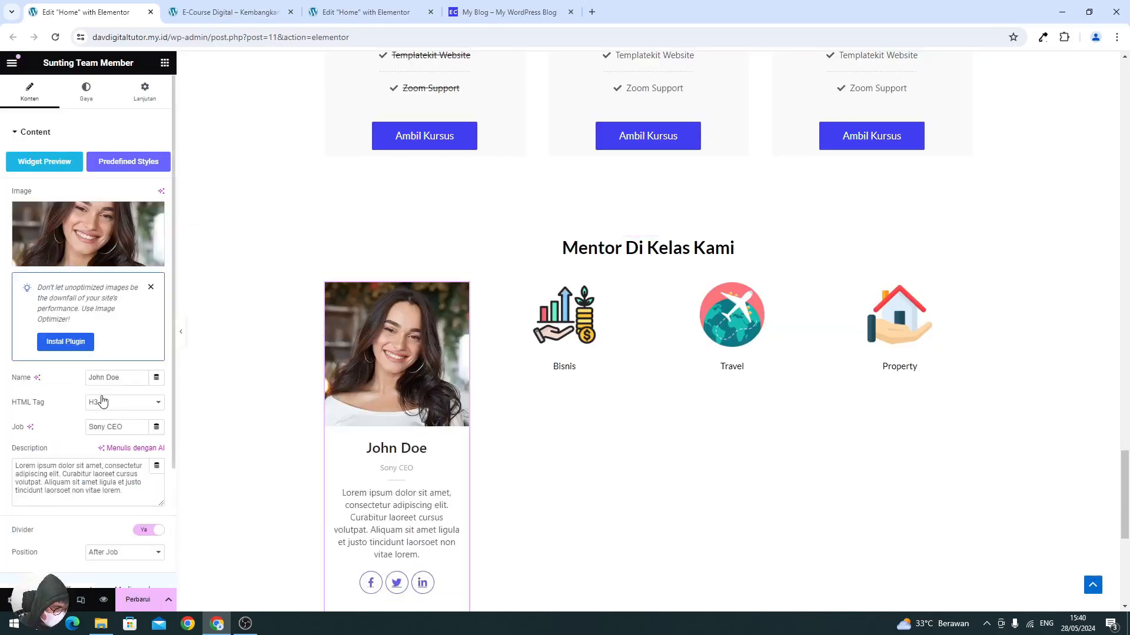
- Replace the placeholder with the mentor's name and set the job to "Mentor Academy"
triple_click(114, 381)
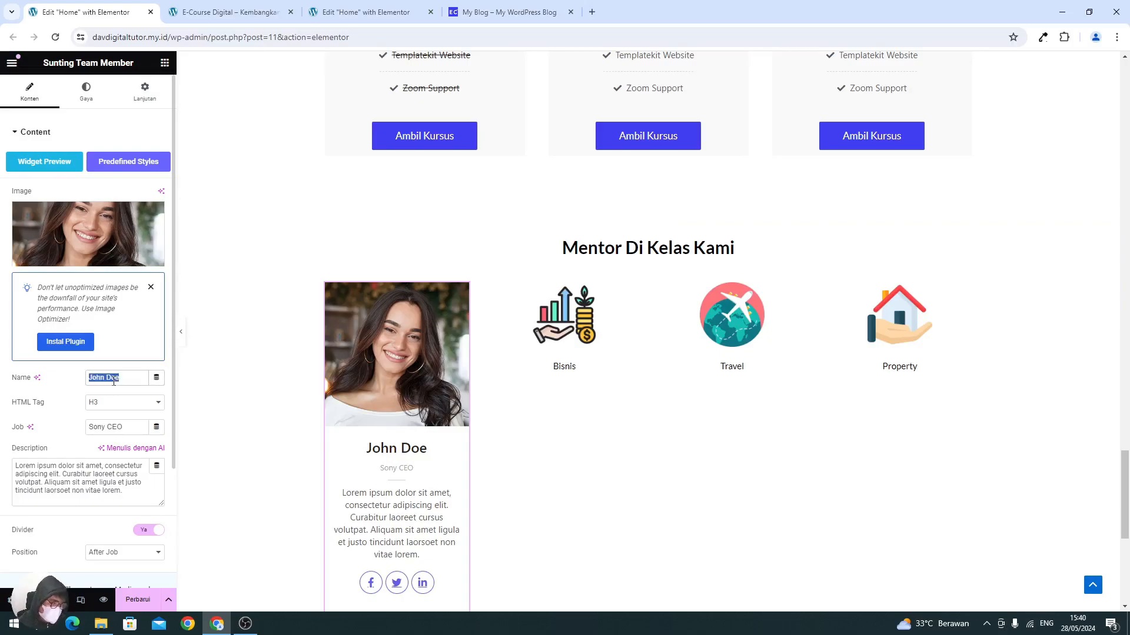
text(A)
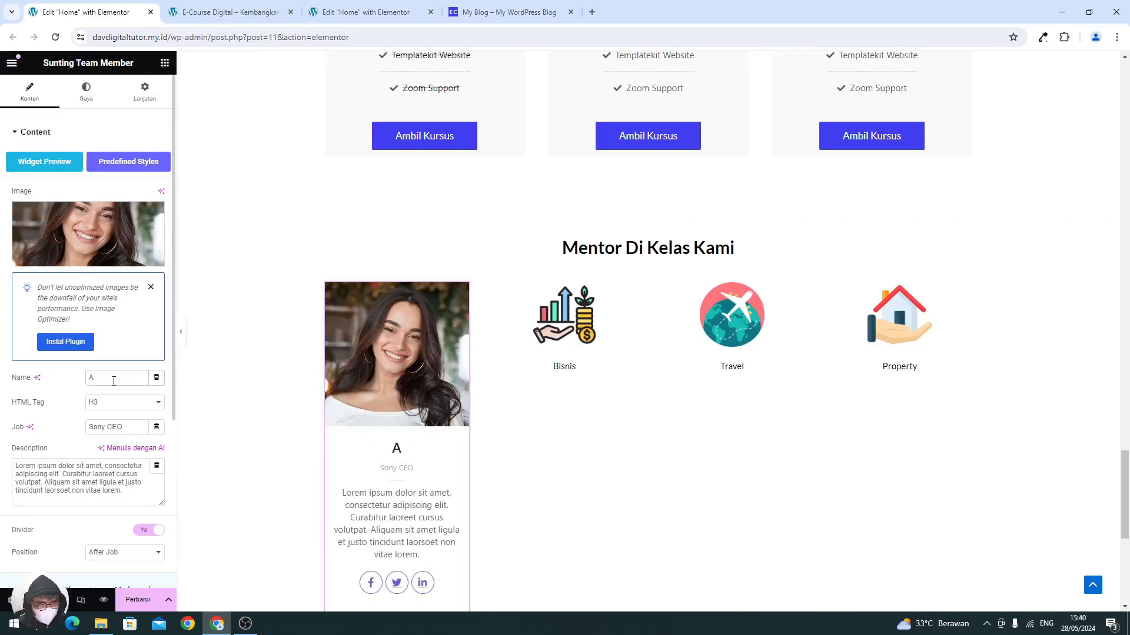
text(ngle R)
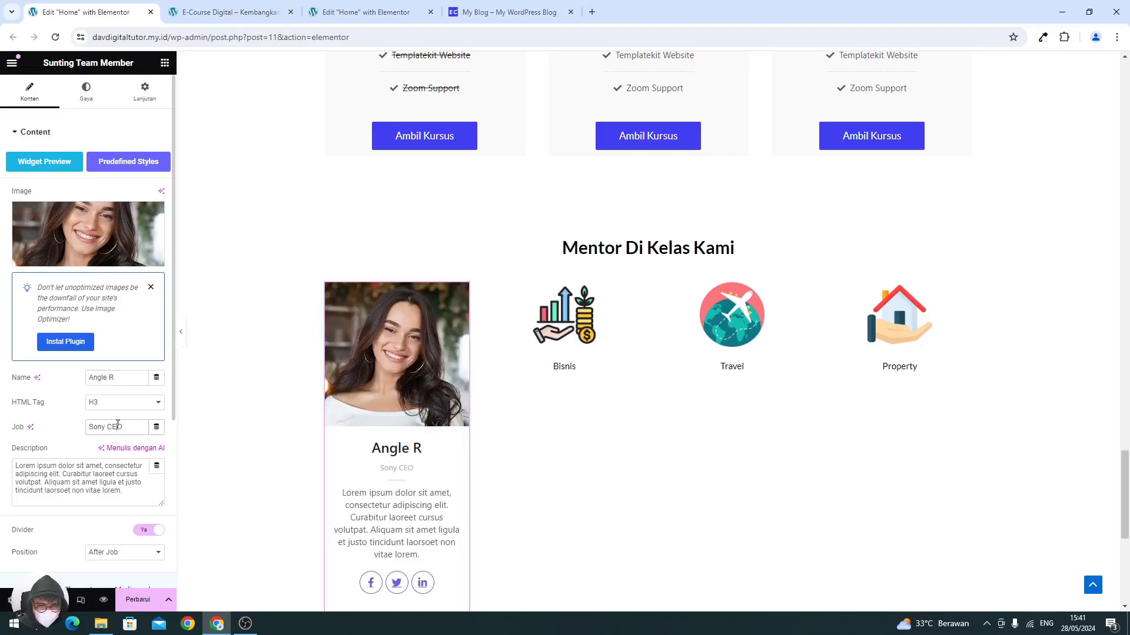
triple_click(119, 426)
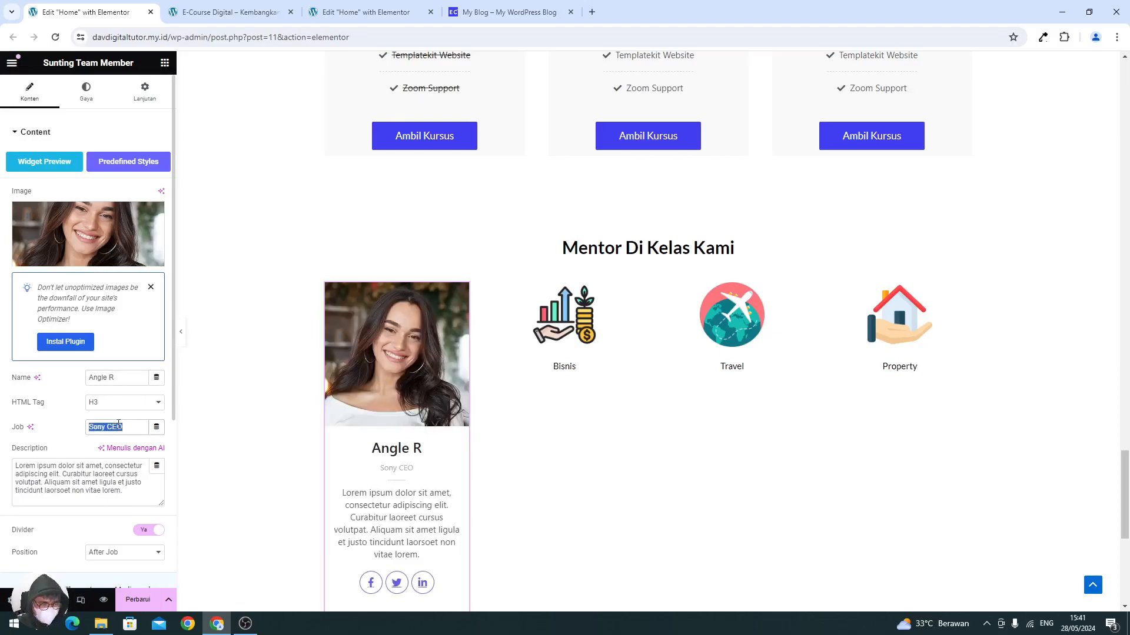
text(Mentp)
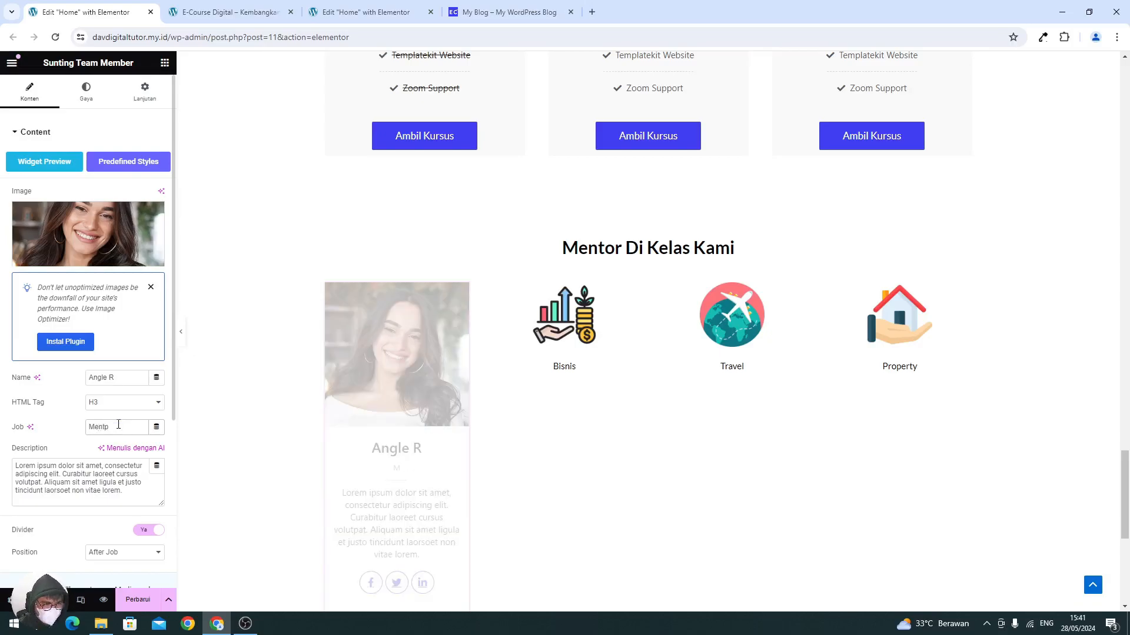
key(BackSpace)
text(or)
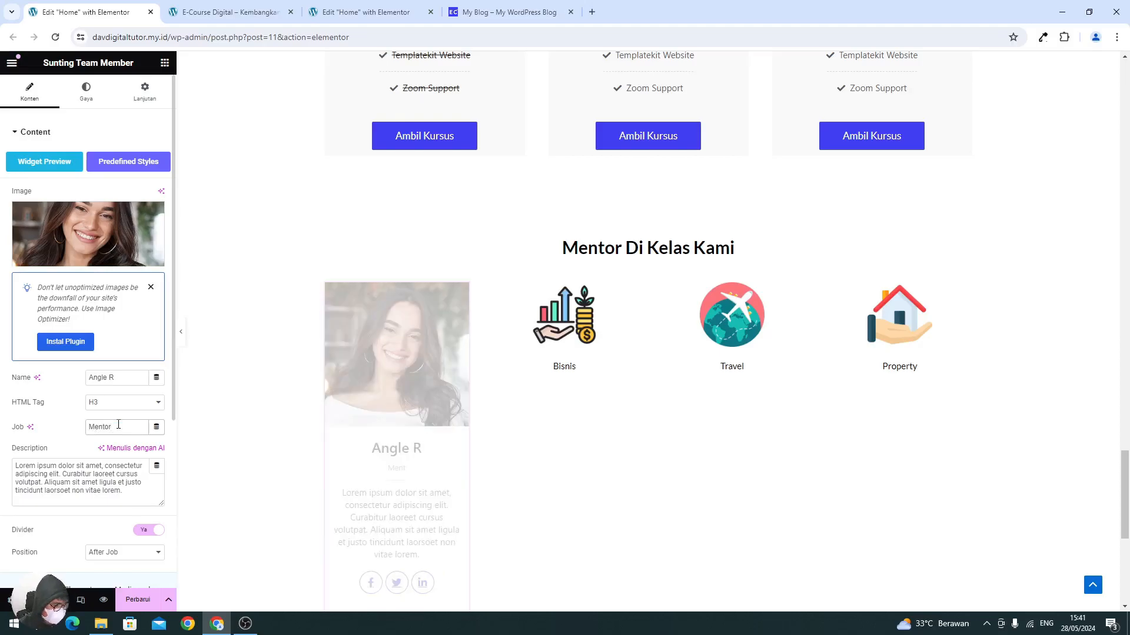
text( Academ)
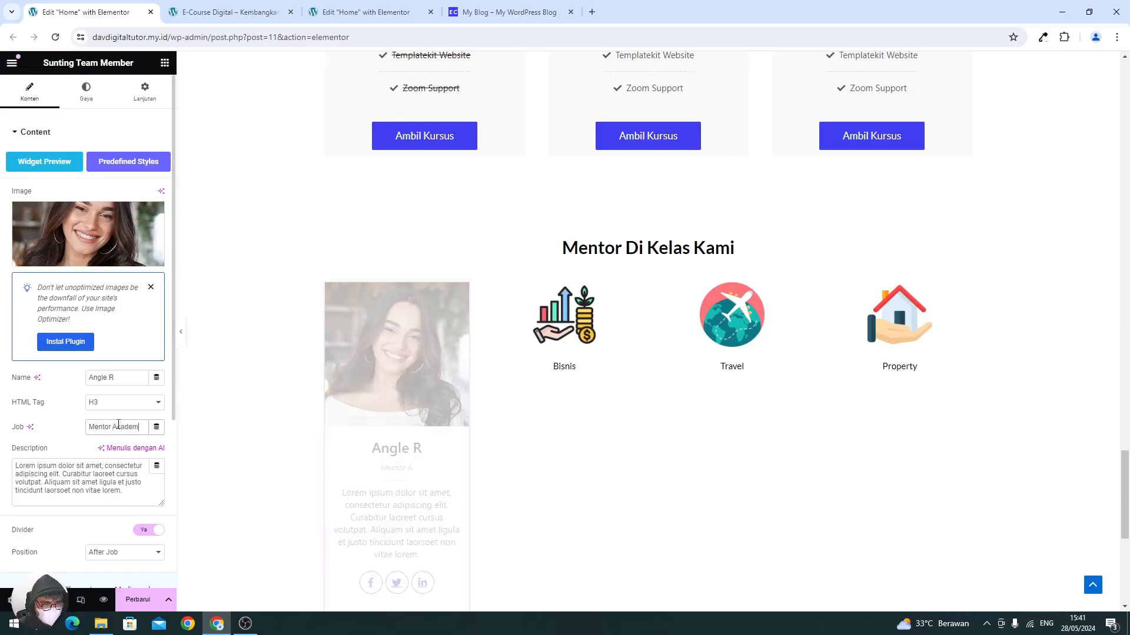
text(y)
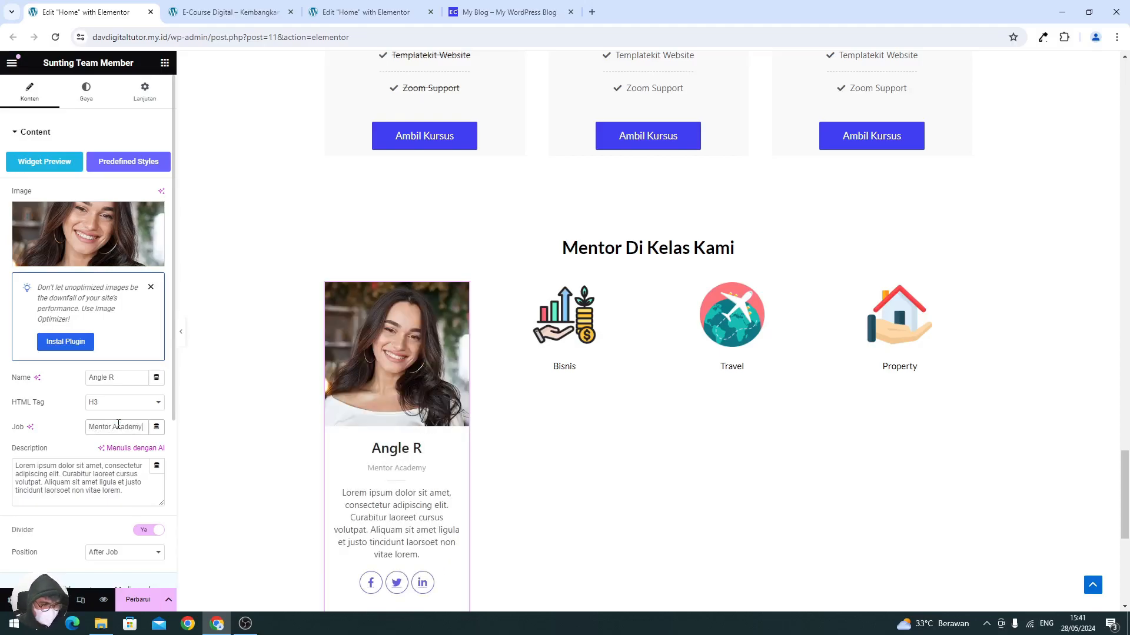
- Clear the placeholder description text of the first team member
click(72, 468)
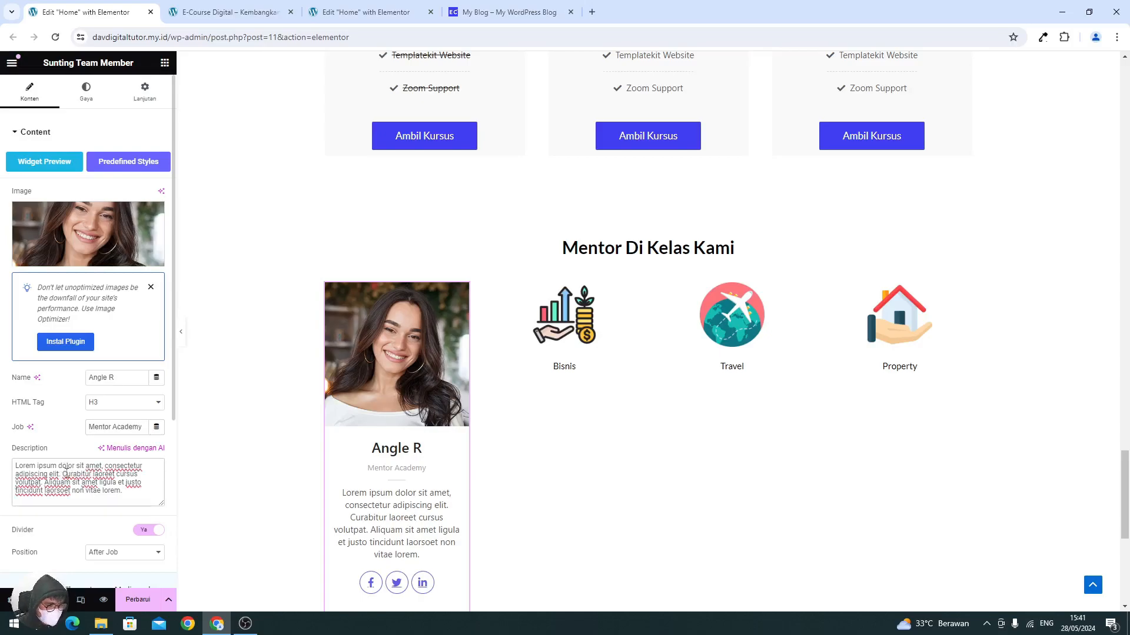
key(ctrl+a)
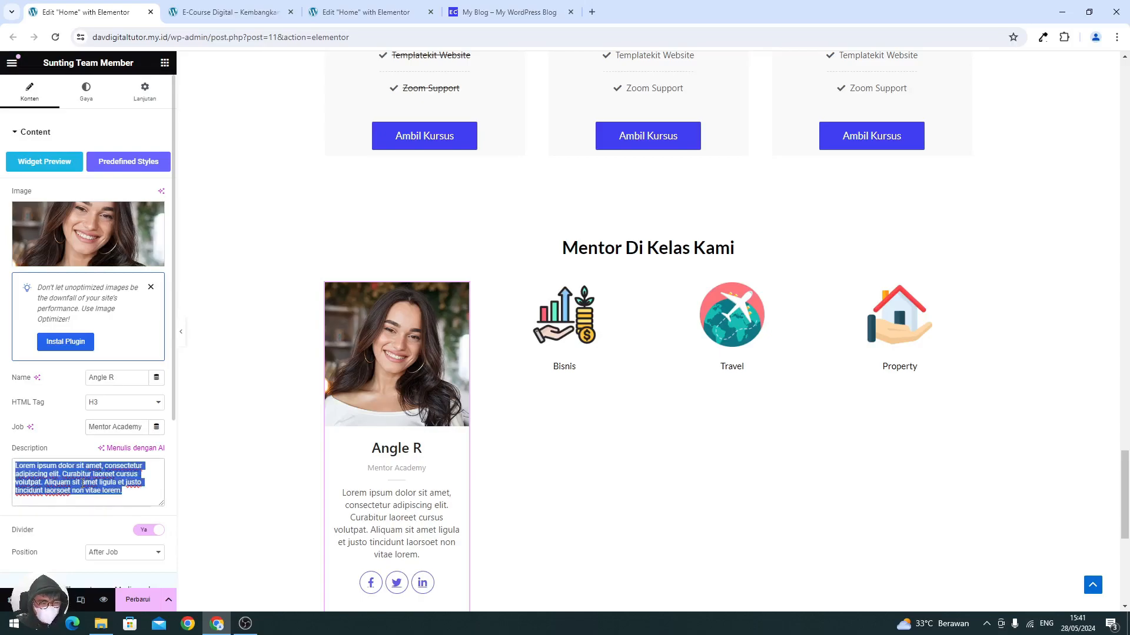
key(BackSpace)
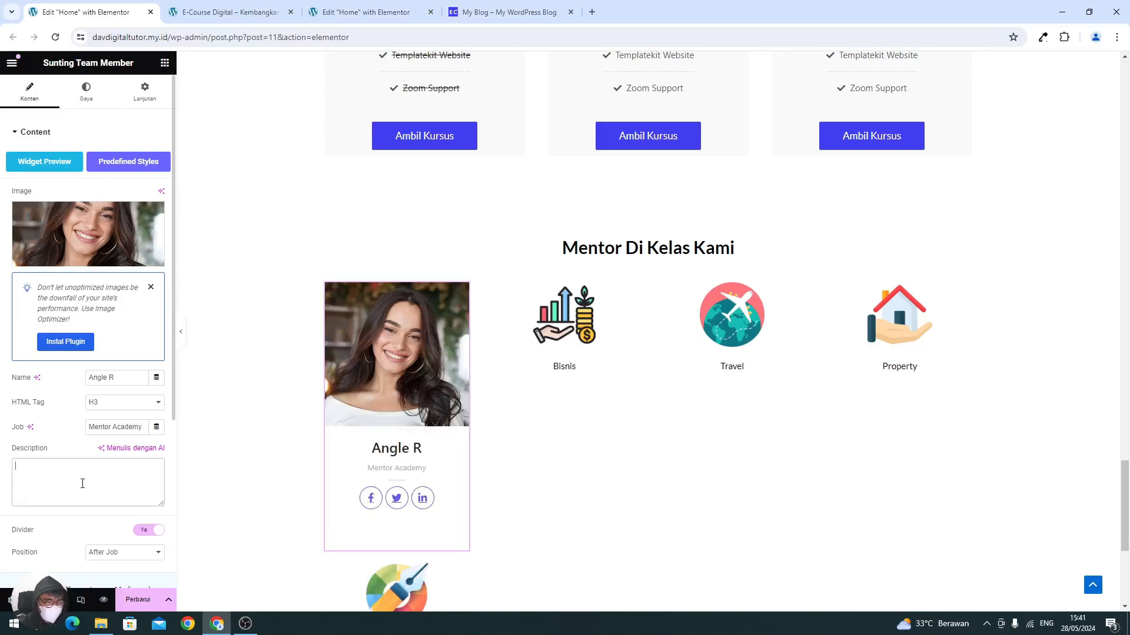
- Turn off the social media icons and the divider of the first team member
scroll(43, 438, down, 4)
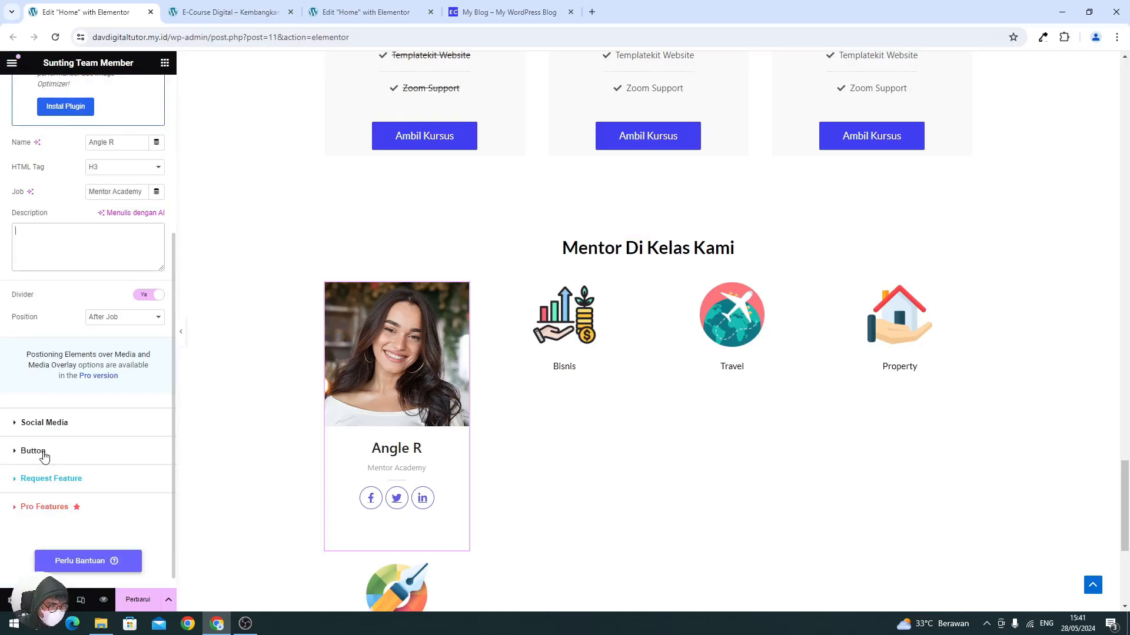
click(39, 423)
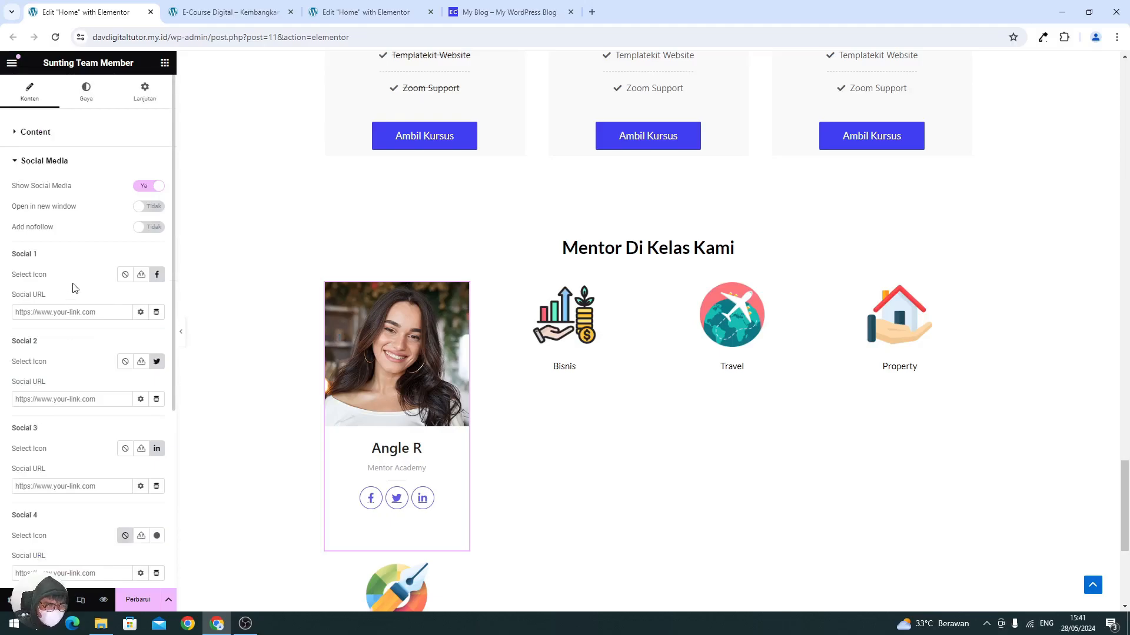
click(144, 187)
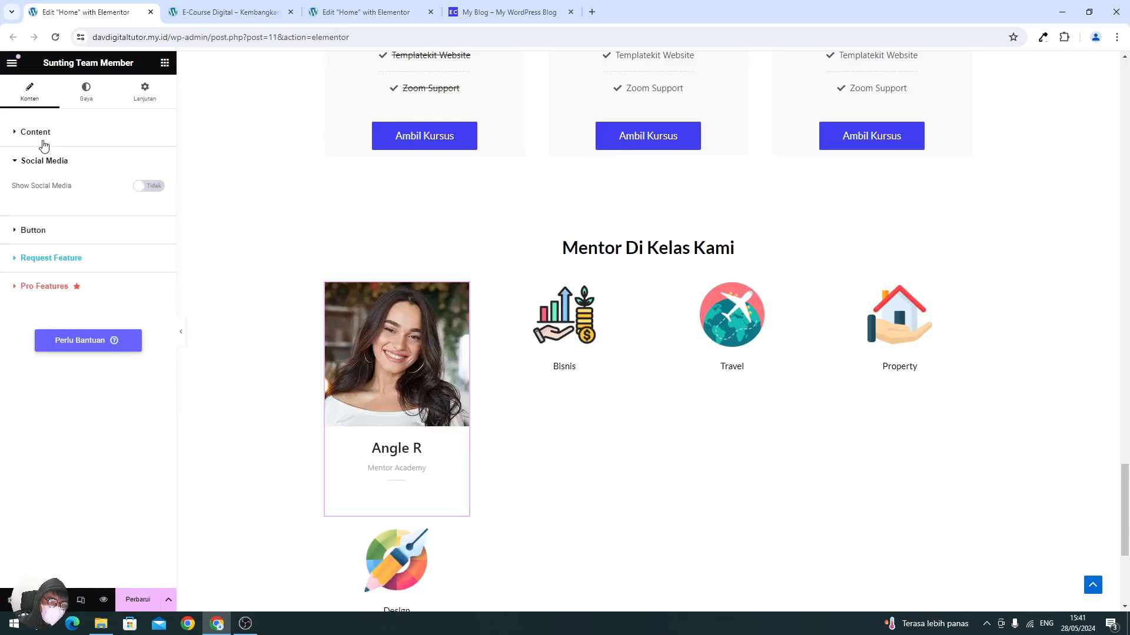
click(44, 146)
scroll(100, 344, down, 3)
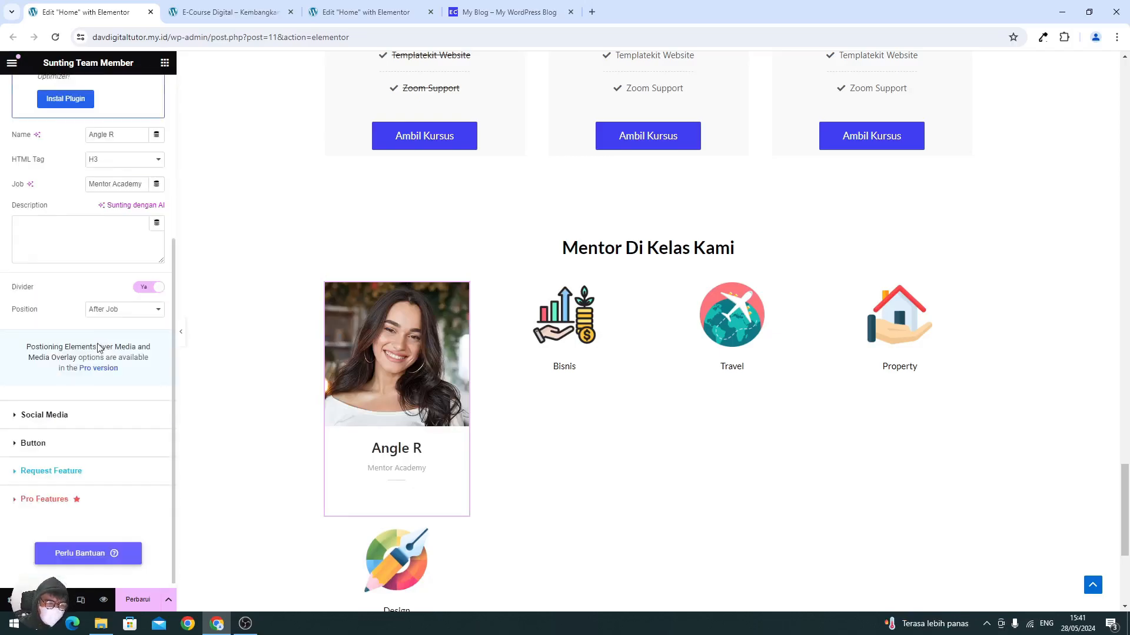
click(144, 287)
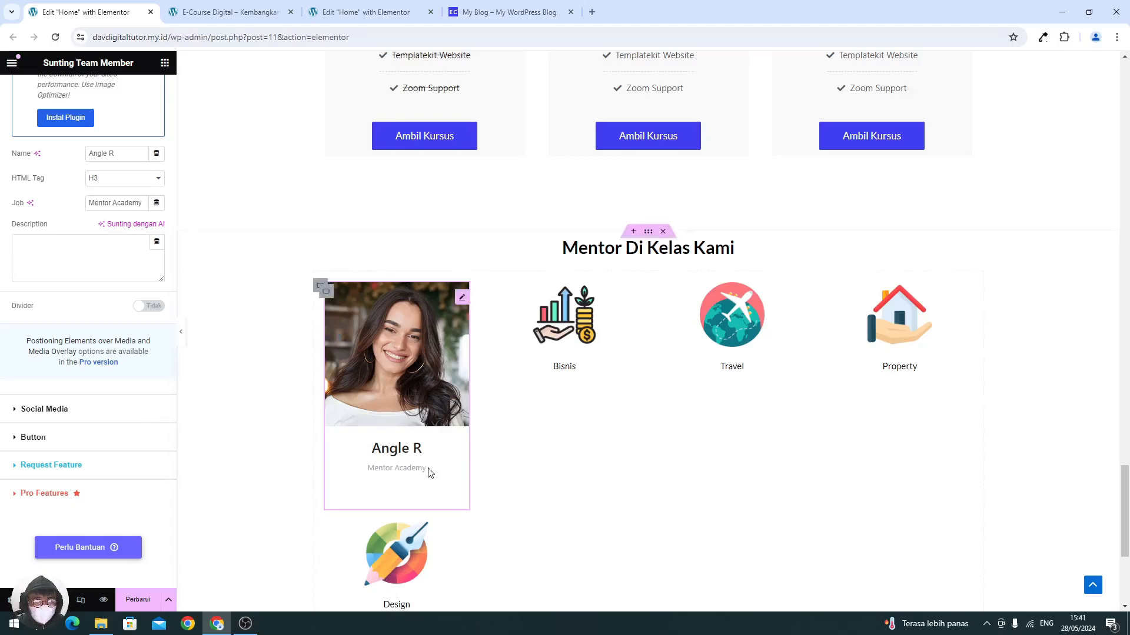
- Round the team member's photo with a border radius of 300 px on all corners
click(99, 438)
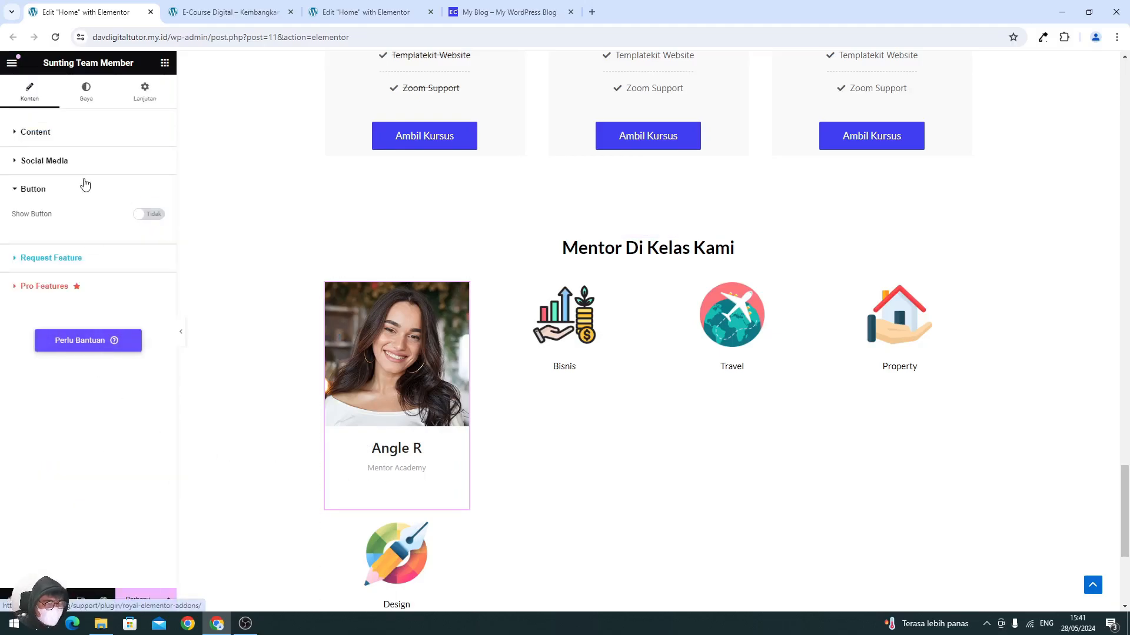
click(87, 96)
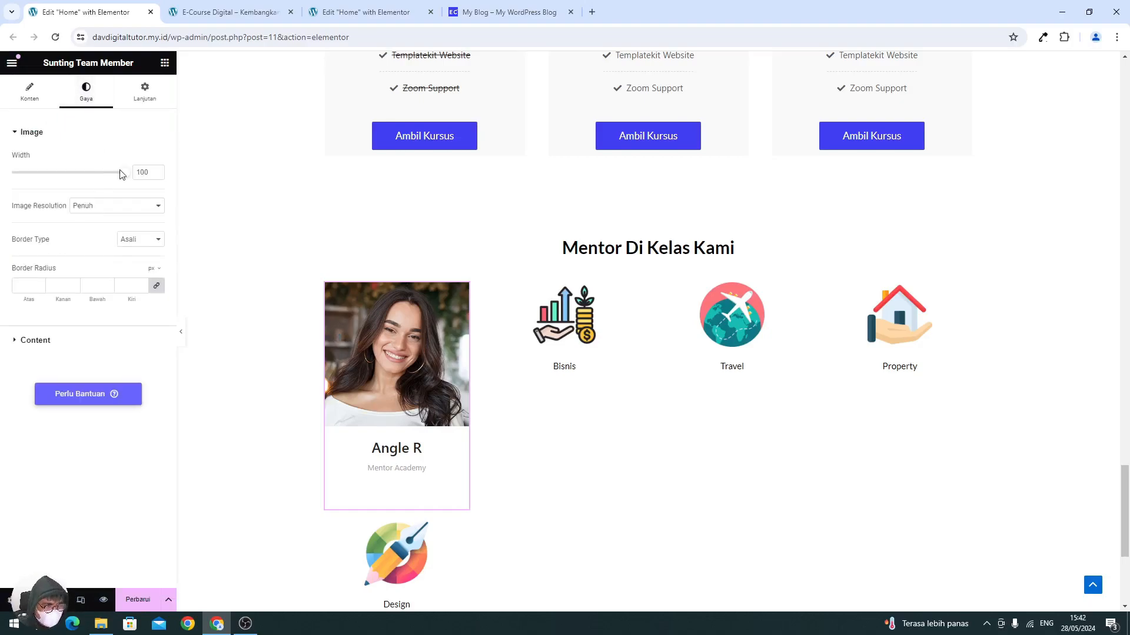
click(24, 286)
text(1)
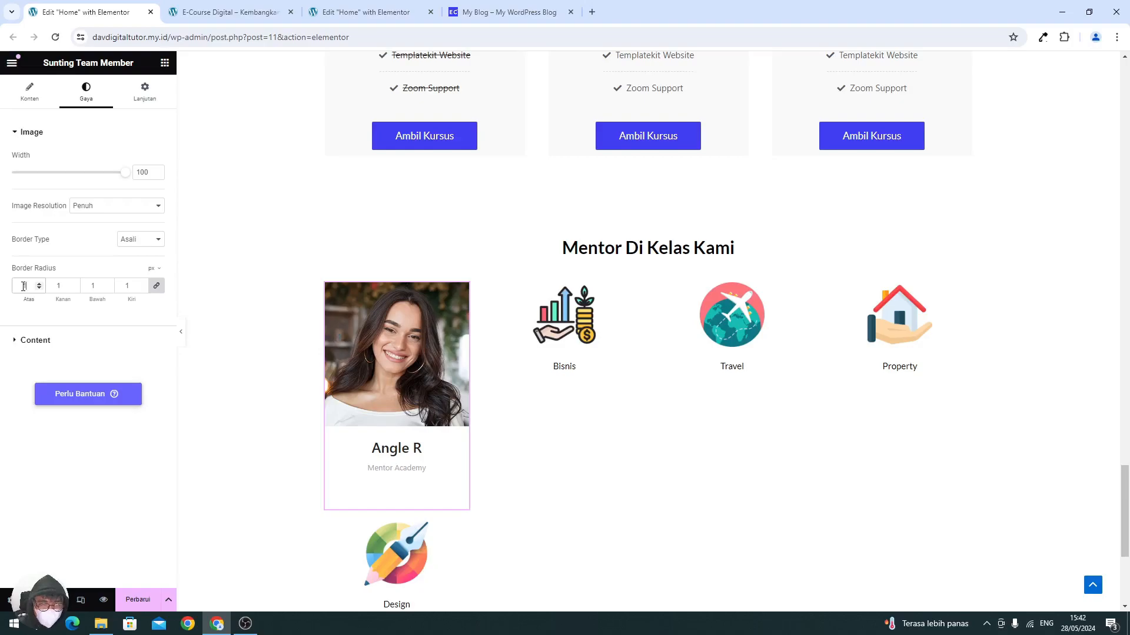
text(00)
double_click(24, 287)
text(300)
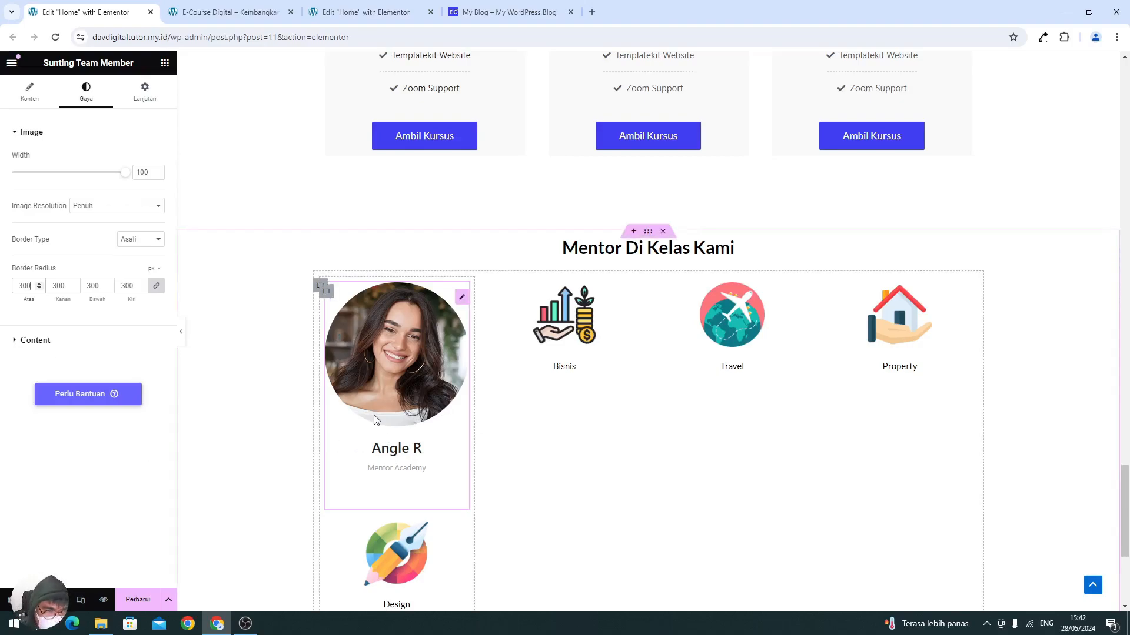
- Set the typography of the team member's name to the Lato font at 20 px
click(103, 341)
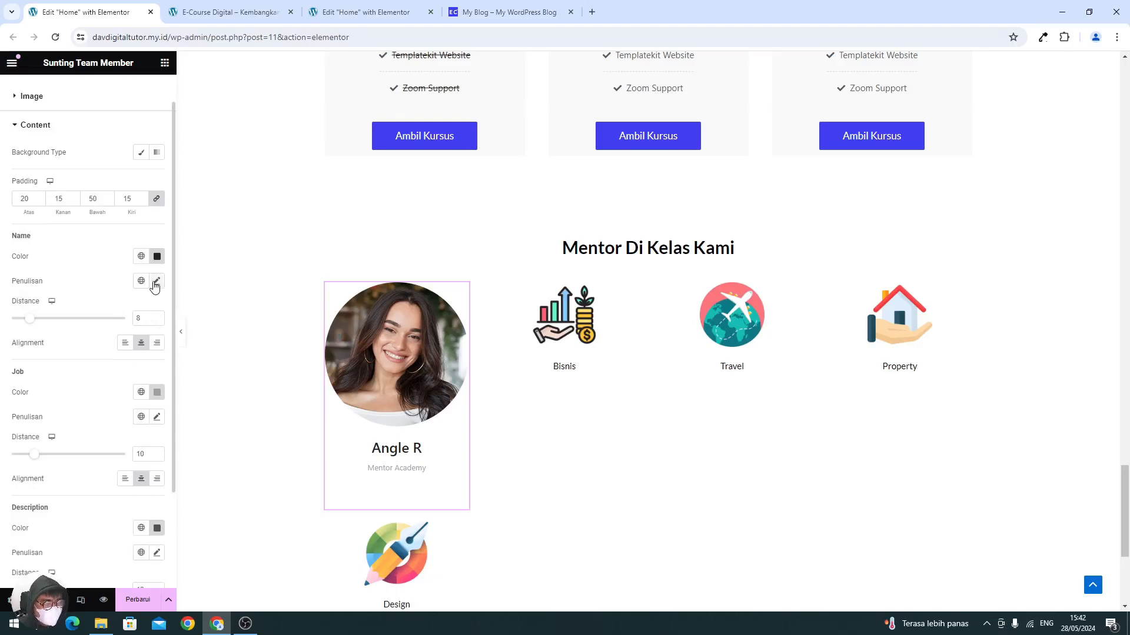
click(156, 282)
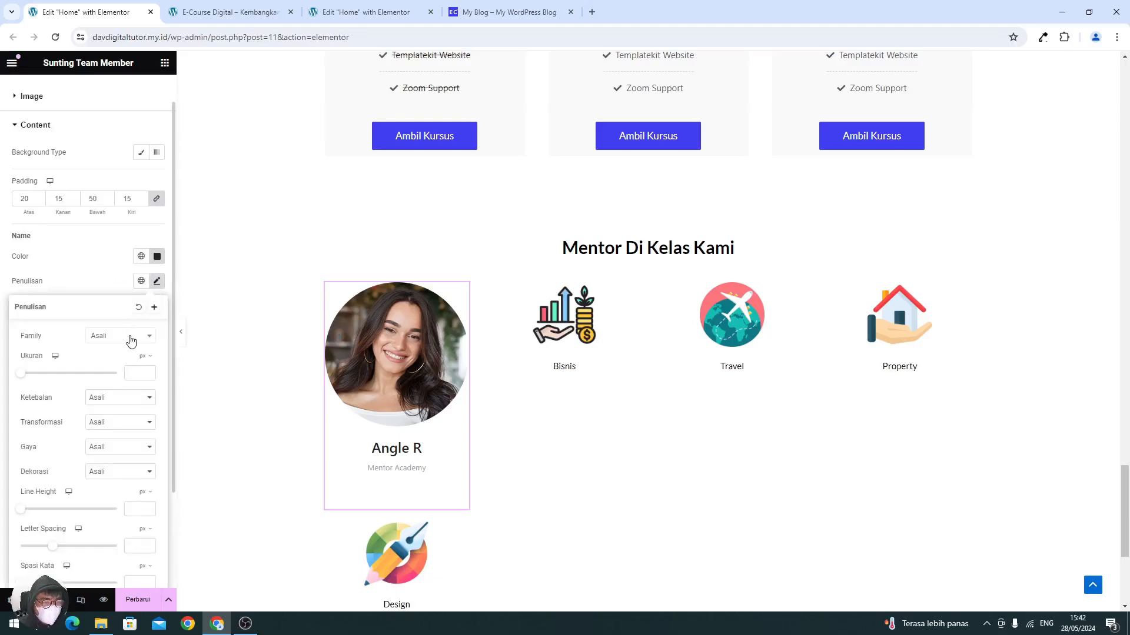
click(130, 337)
text(lato)
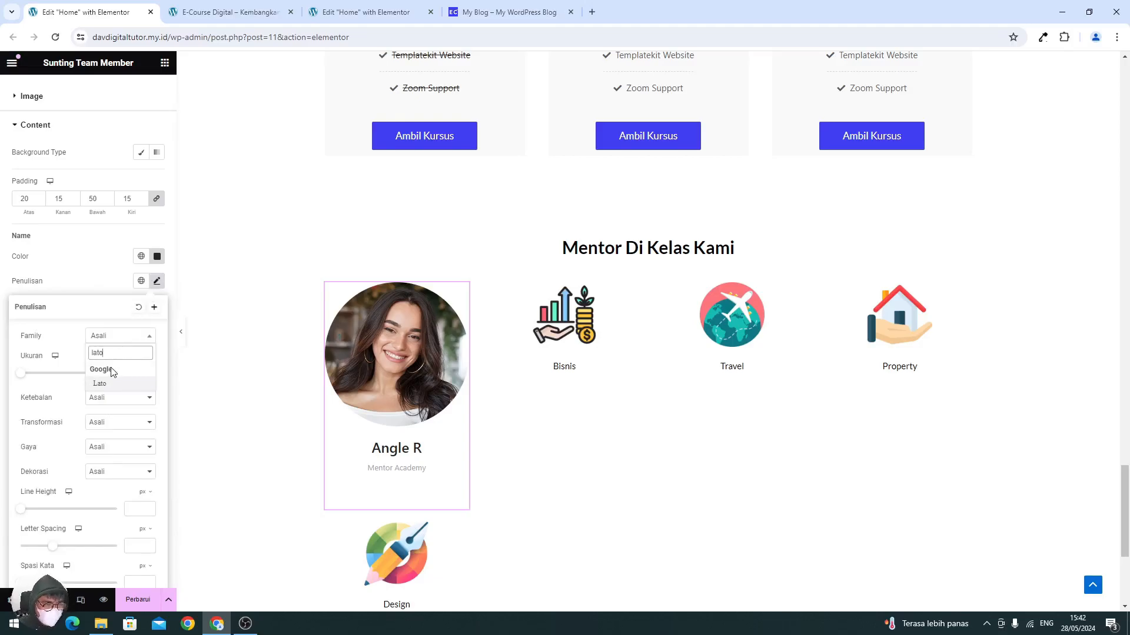
click(108, 385)
click(136, 376)
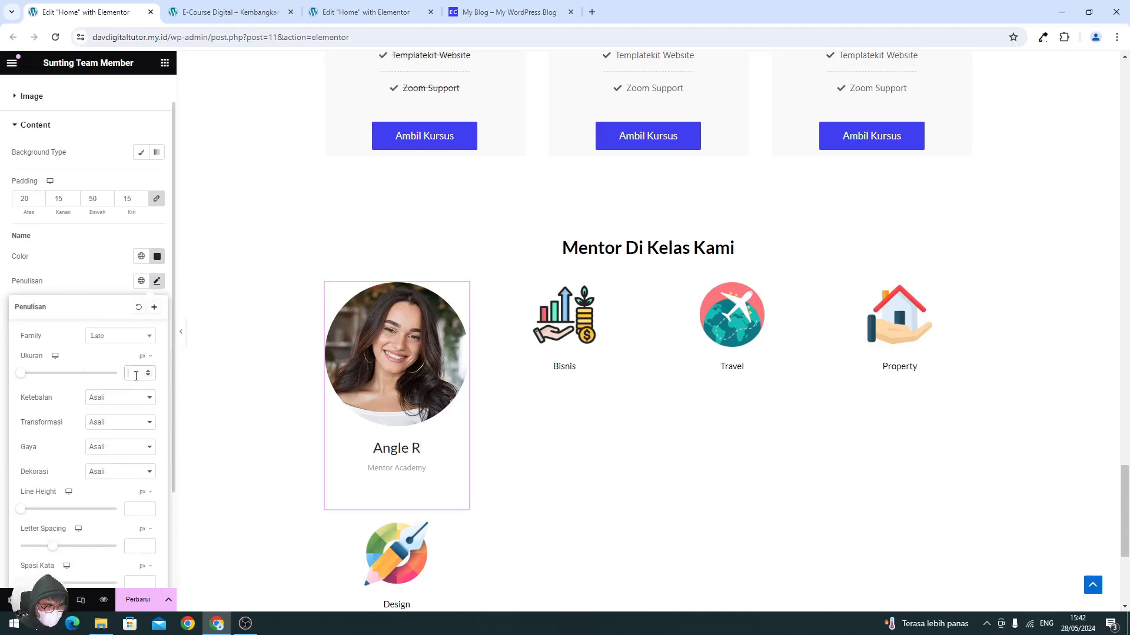
text(20)
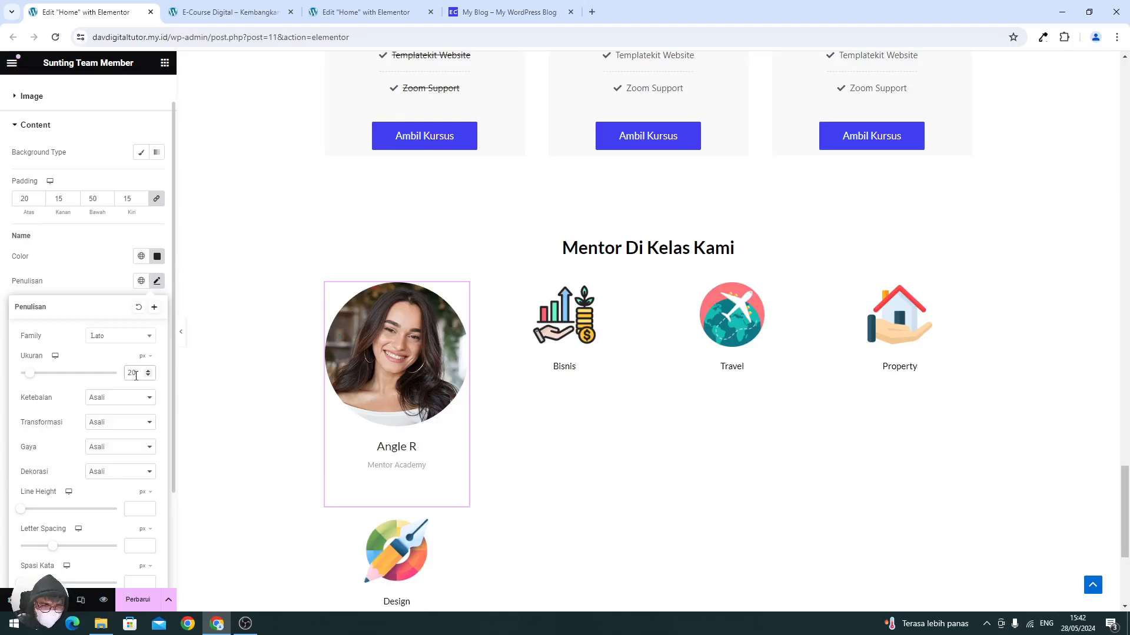
- Set the font weight of the first team member's name to 700 (Bold)
click(124, 398)
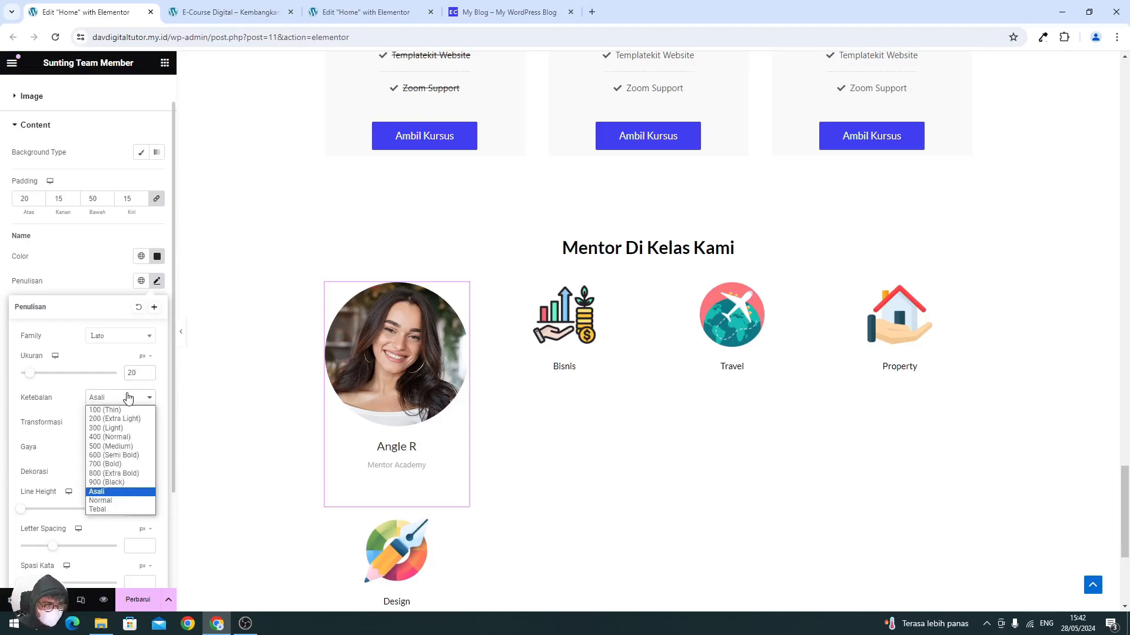
click(120, 464)
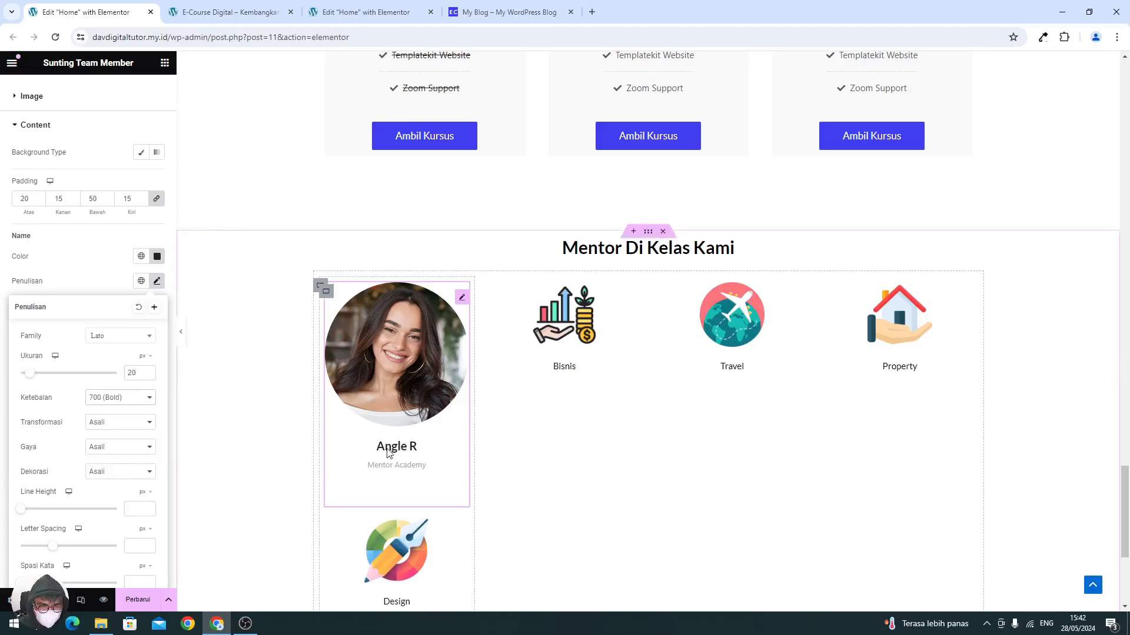
click(63, 247)
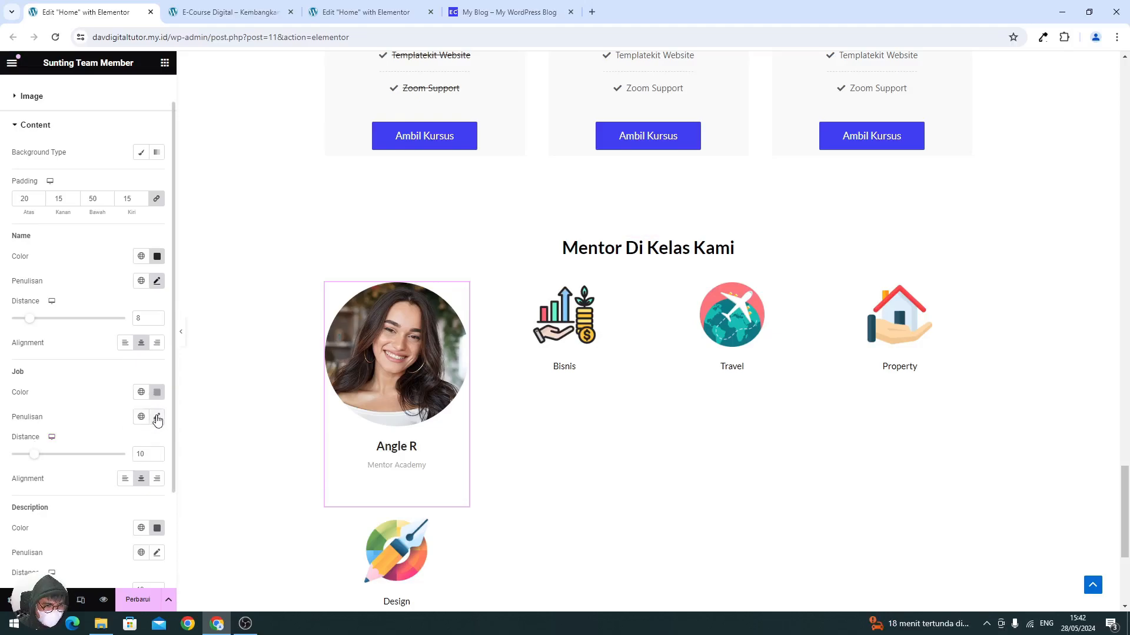
- Set the typography of the first team member's job title to the Lato font at 14 px
click(157, 418)
click(122, 474)
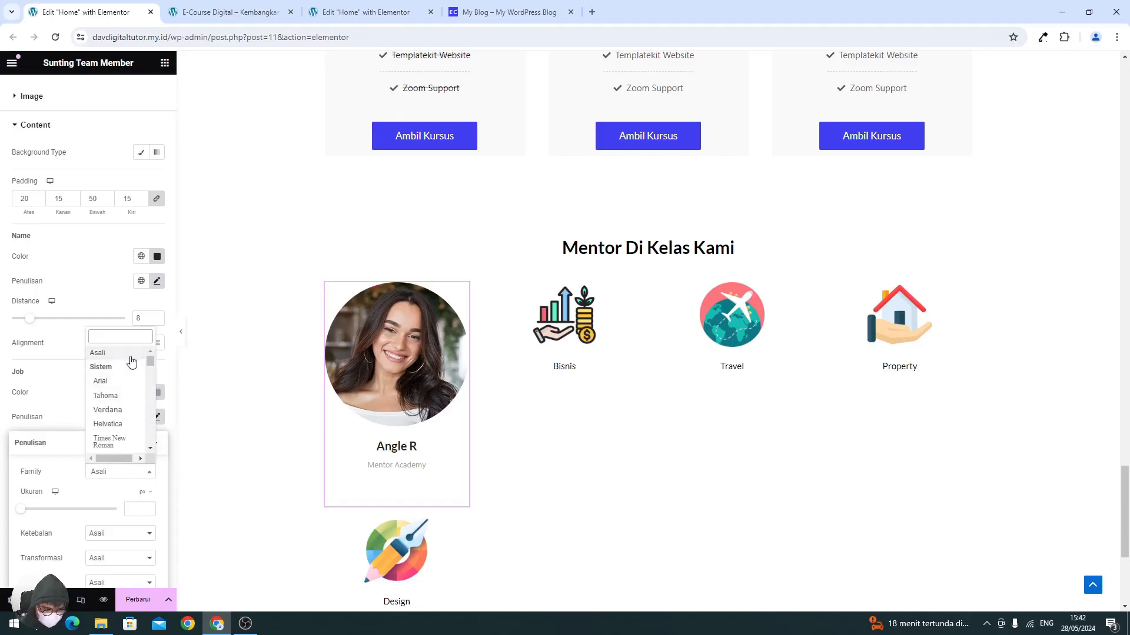
text(lato)
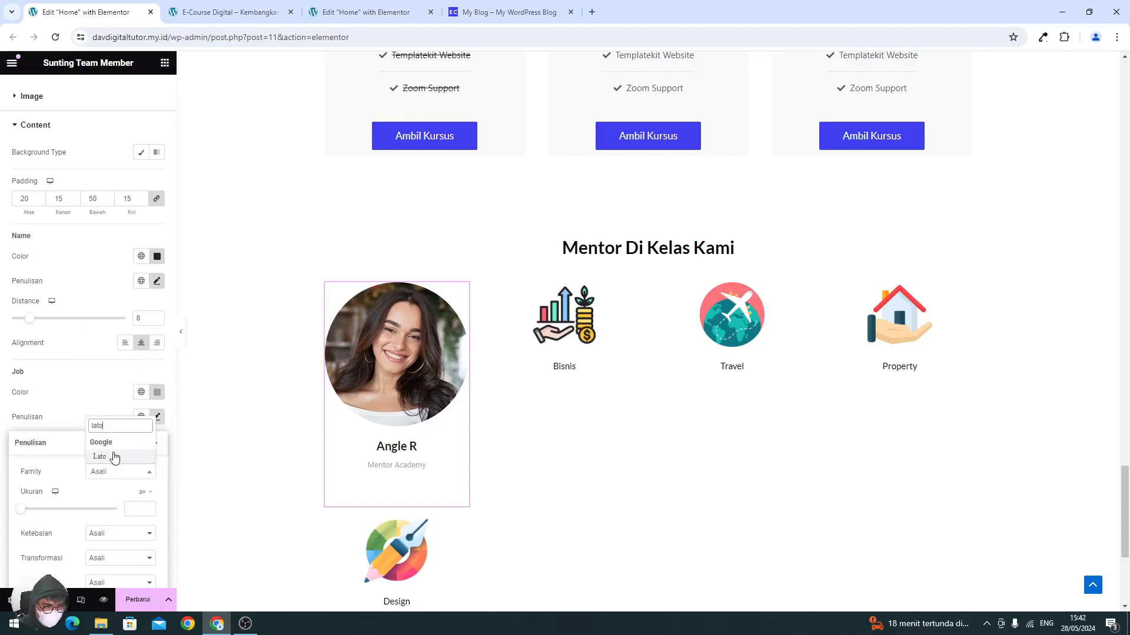
click(114, 457)
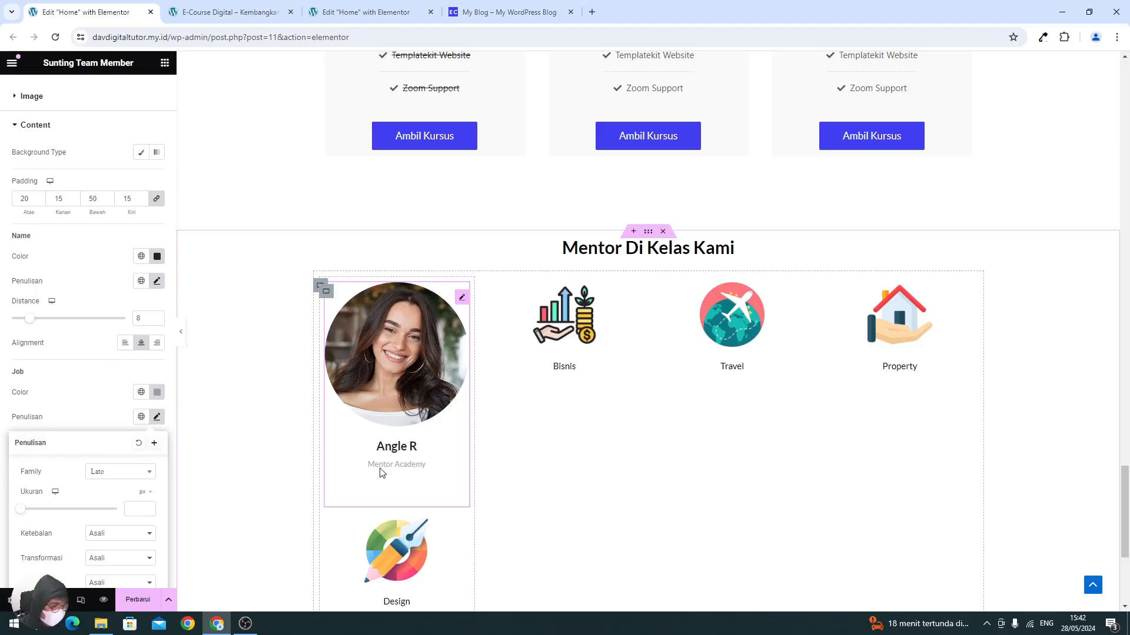
text(15)
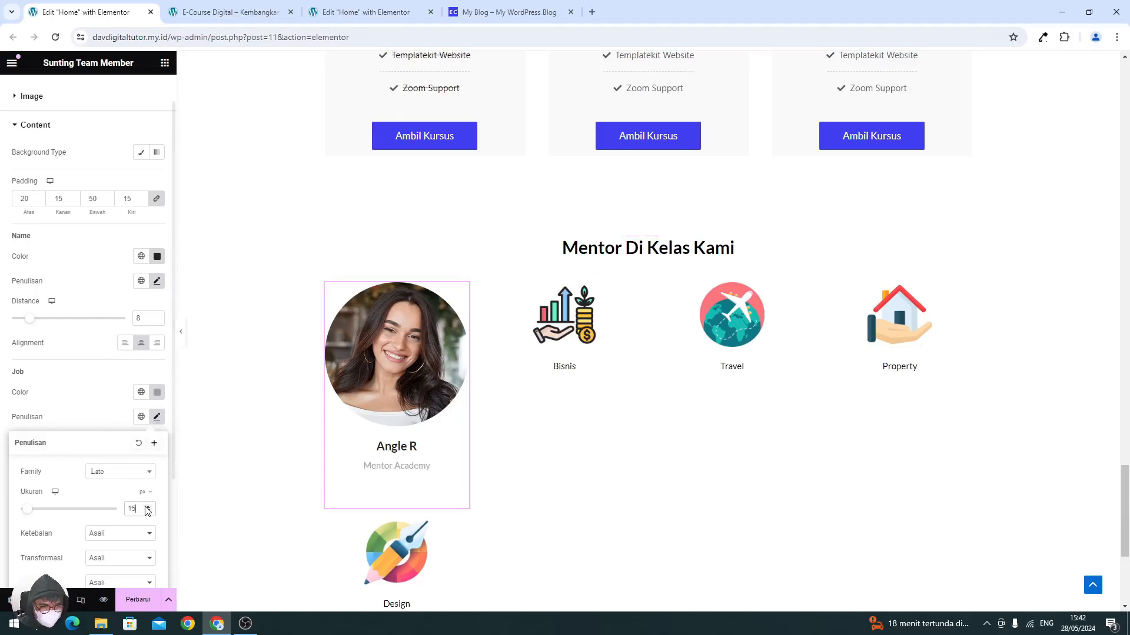
click(148, 511)
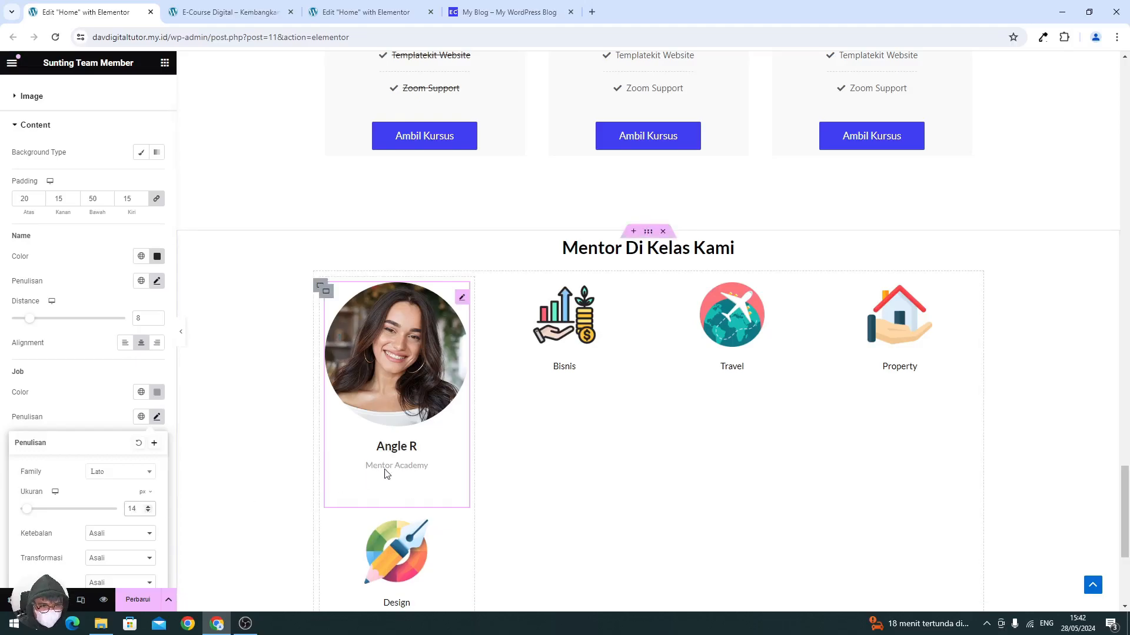
click(104, 404)
- Save the page changes with an update
scroll(222, 552, down, 3)
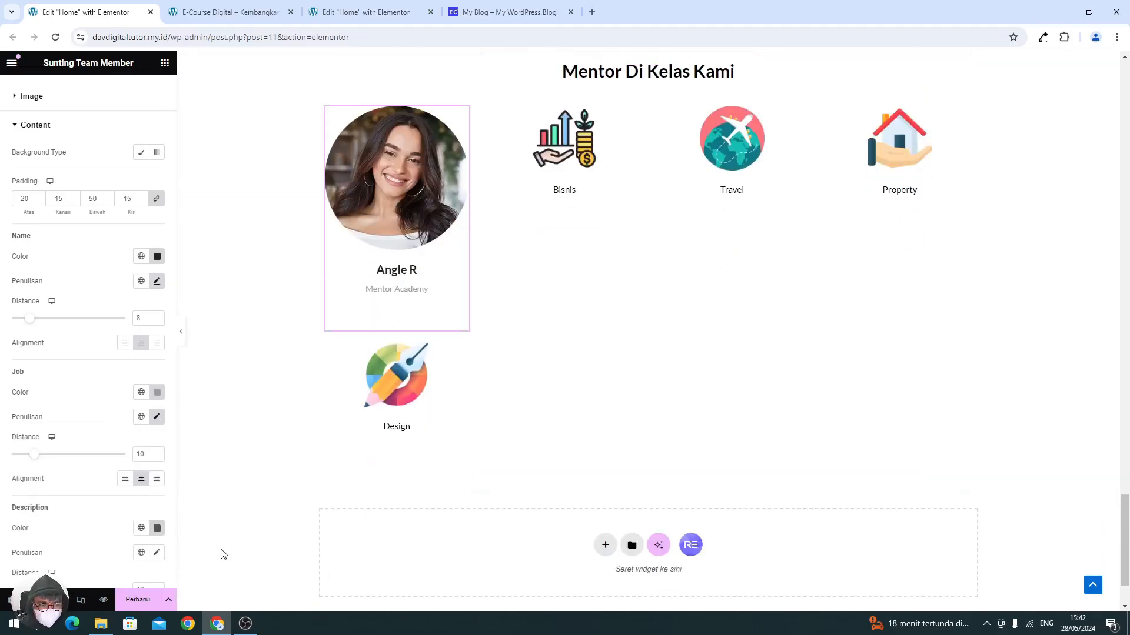
click(162, 593)
scroll(235, 538, up, 1)
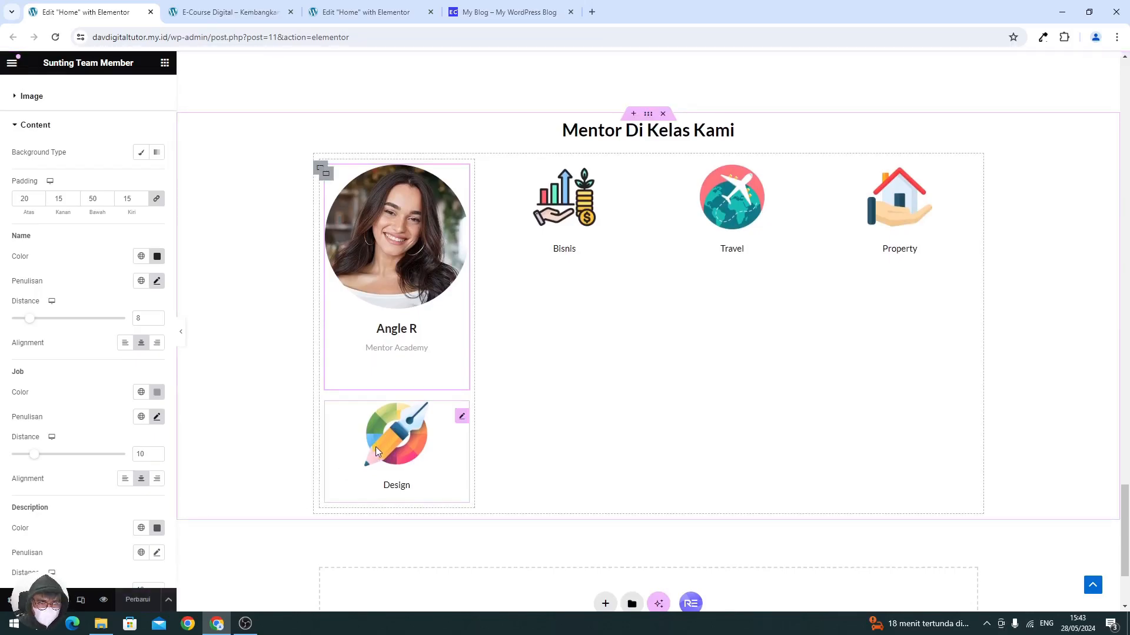
- Delete the leftover Design, Bisnis, Travel and Property image boxes from the "Mentor Di Kelas Kami" section
right_click(411, 596)
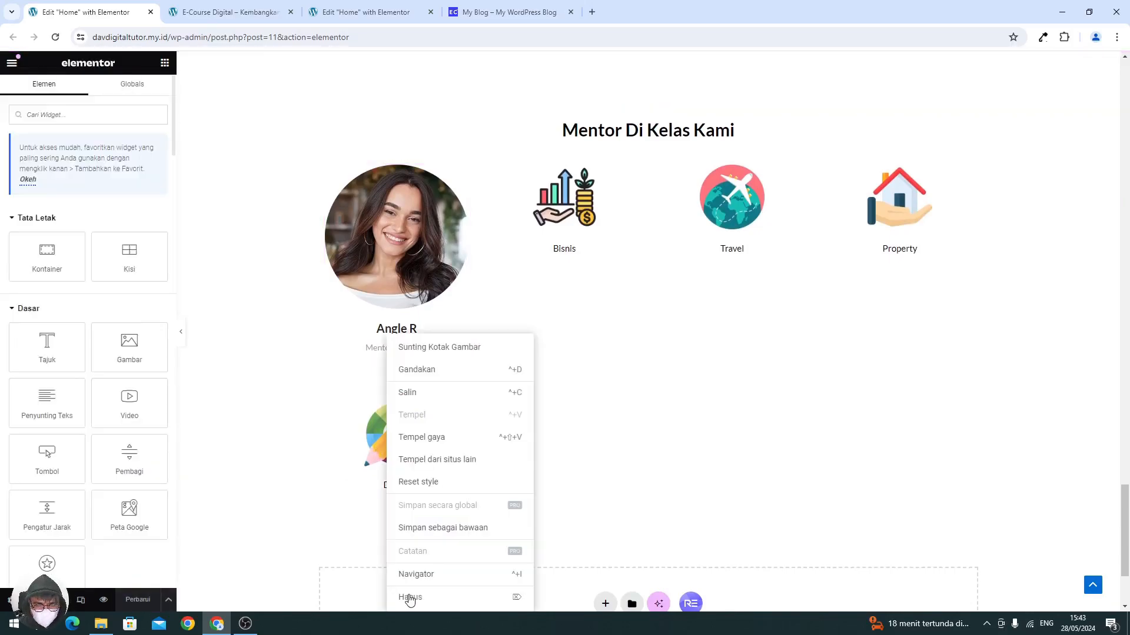
click(405, 598)
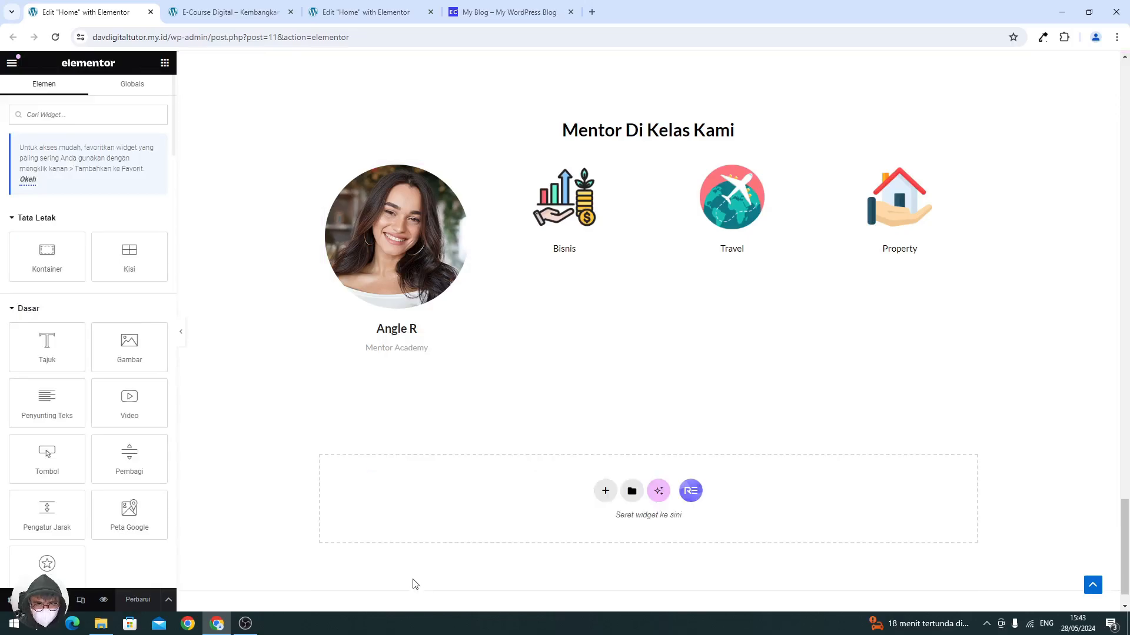
right_click(559, 224)
click(606, 470)
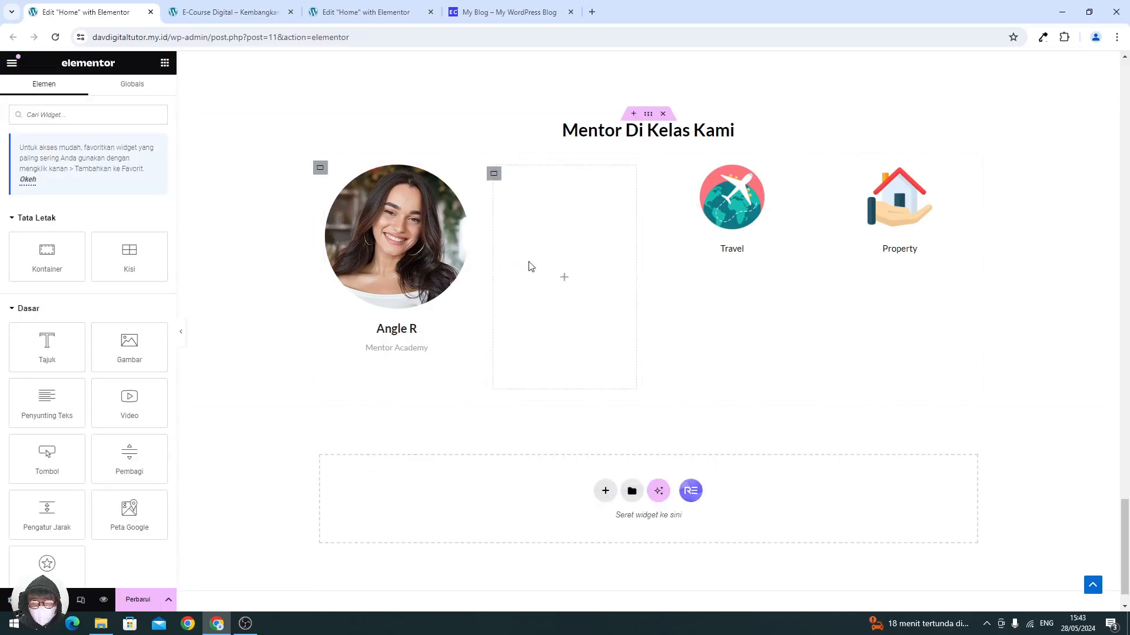
right_click(743, 182)
click(803, 442)
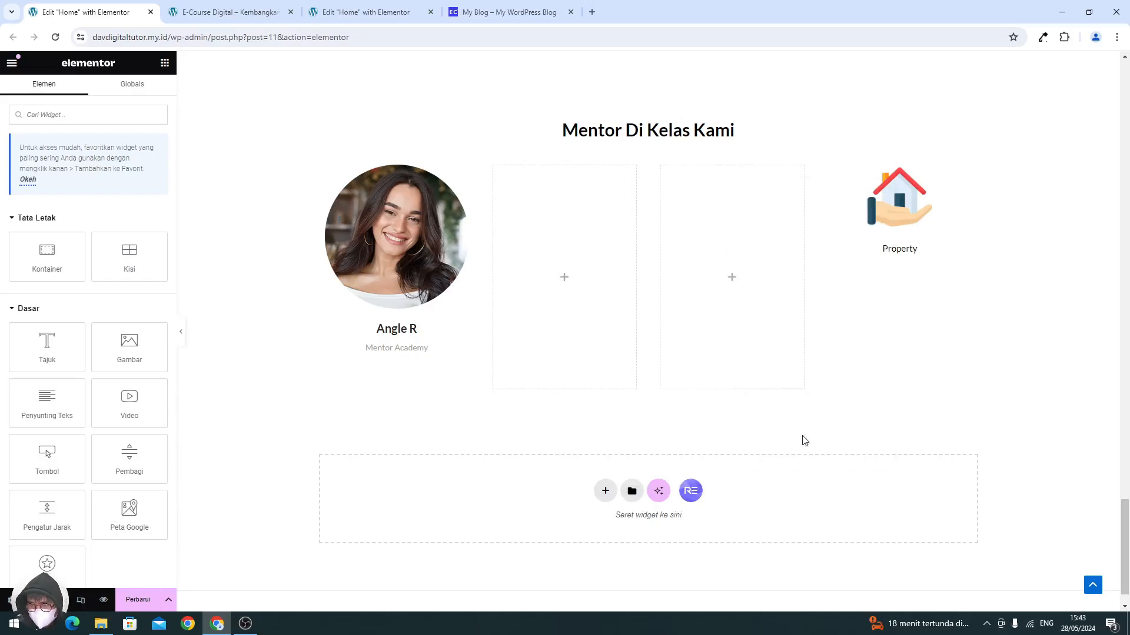
right_click(898, 222)
click(941, 454)
- Reduce the image width of the first team member's photo to 71
scroll(553, 353, up, 2)
scroll(553, 353, up, 1)
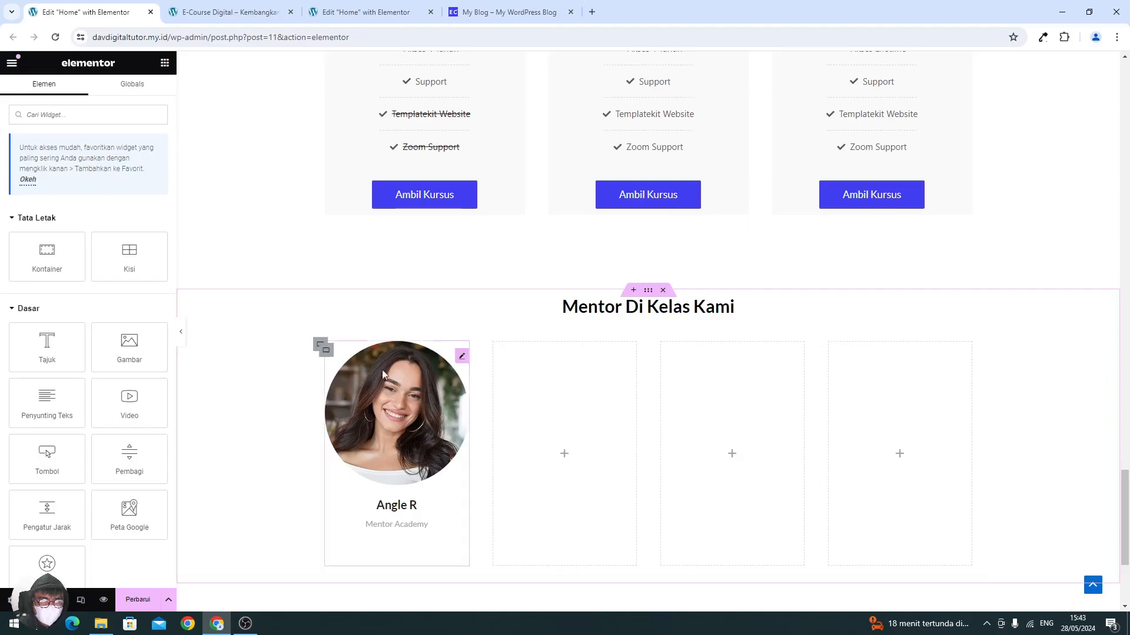
click(366, 376)
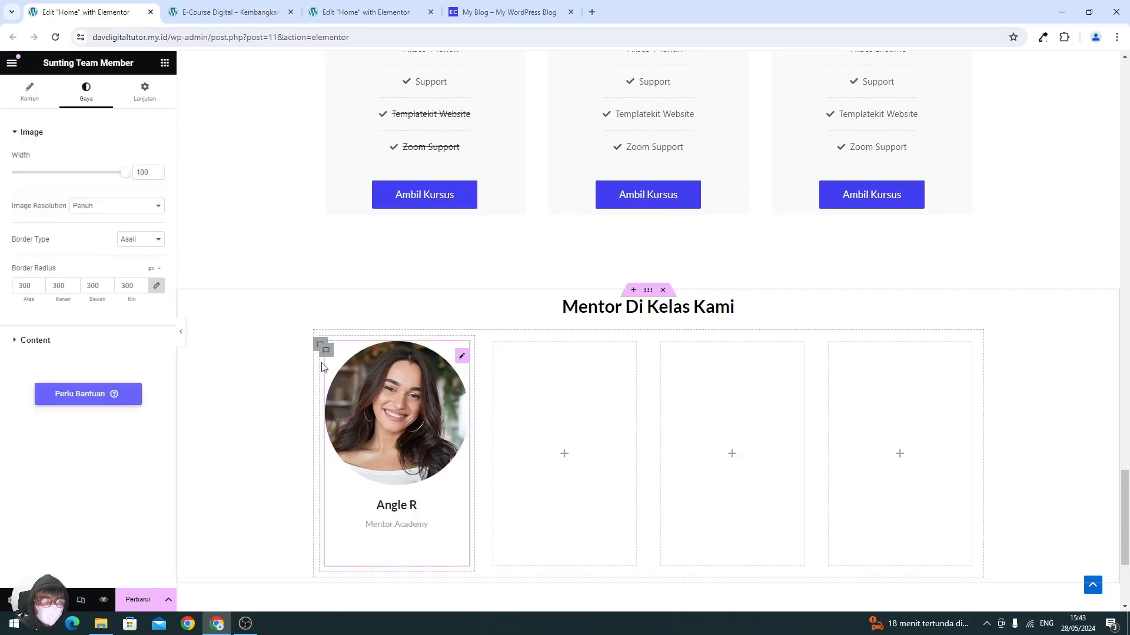
drag(122, 175, 92, 175)
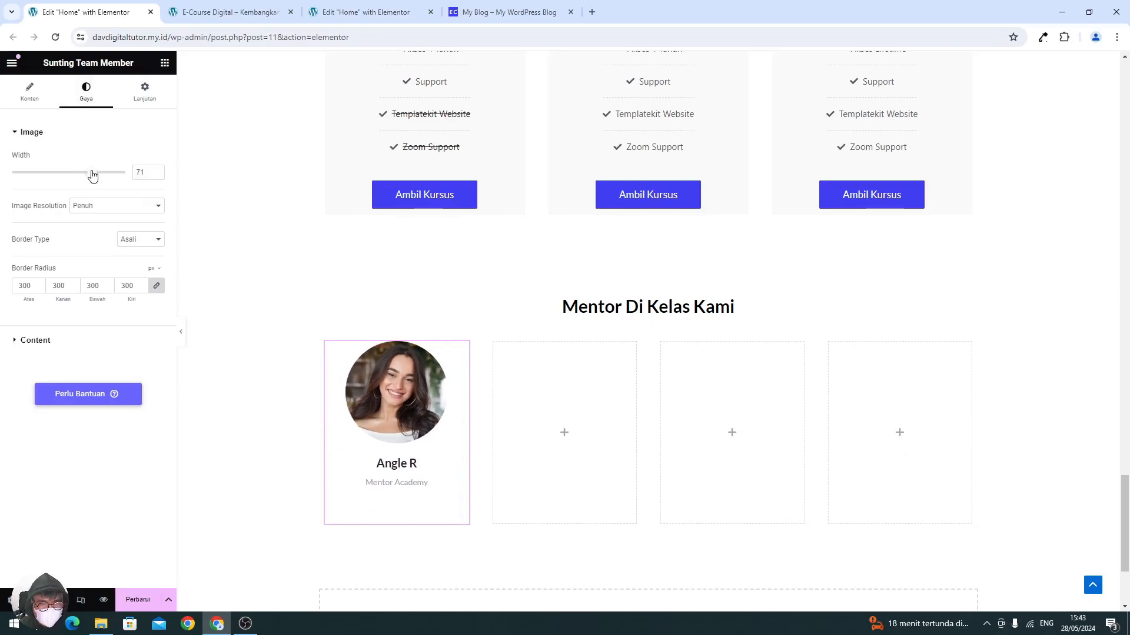
- Copy the first team member widget and paste it into the three empty containers of the mentor row
right_click(422, 399)
click(469, 392)
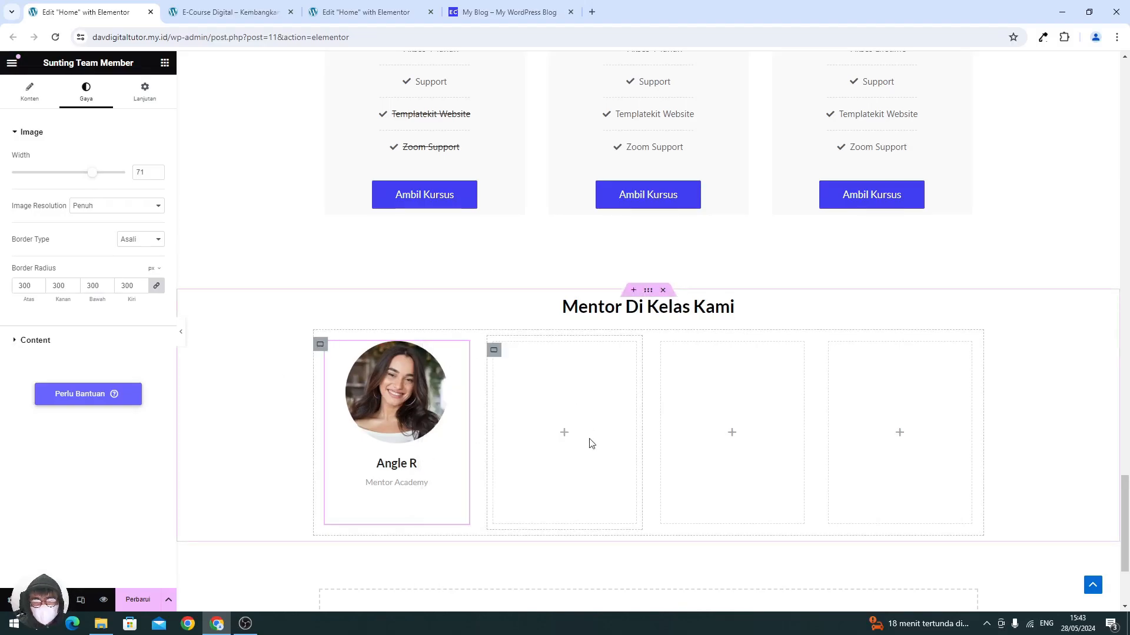
right_click(591, 423)
click(585, 391)
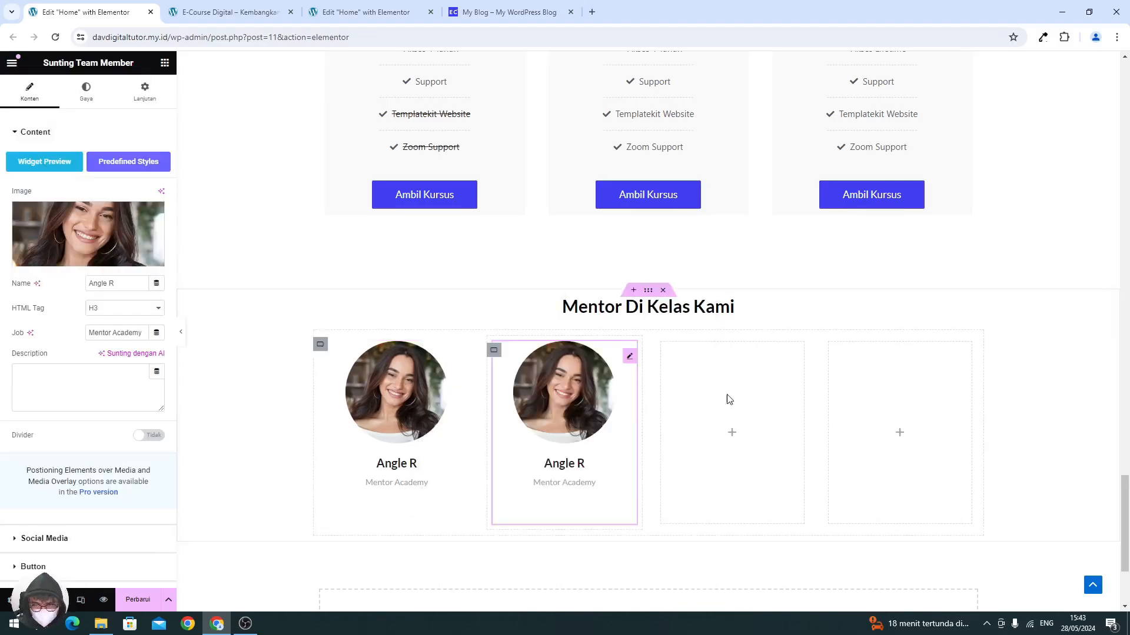
right_click(762, 423)
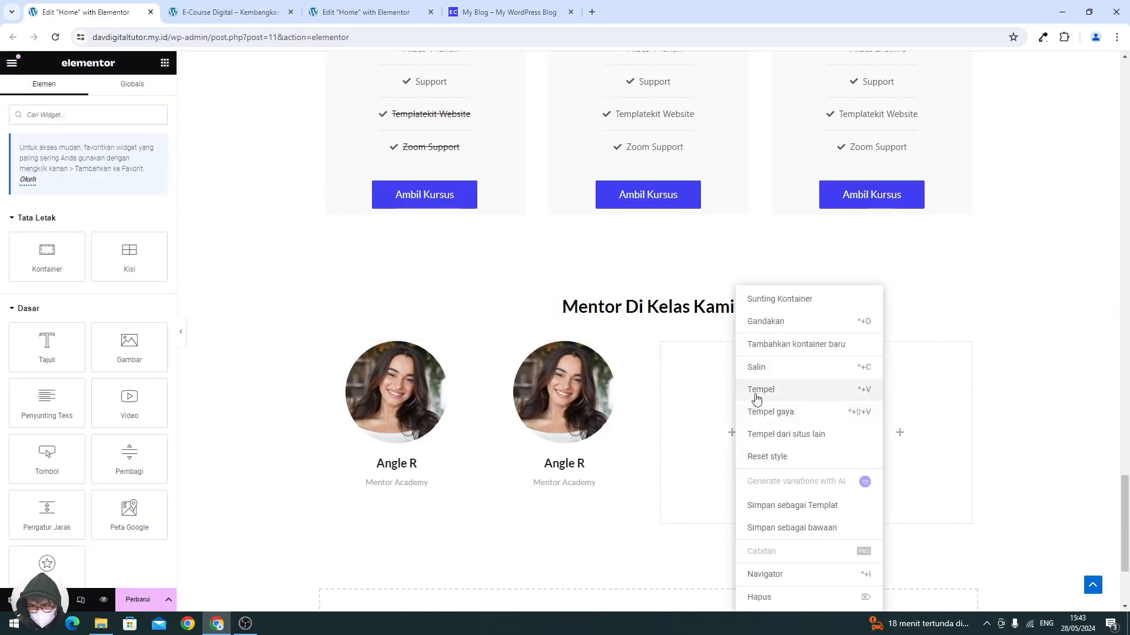
click(754, 394)
right_click(888, 428)
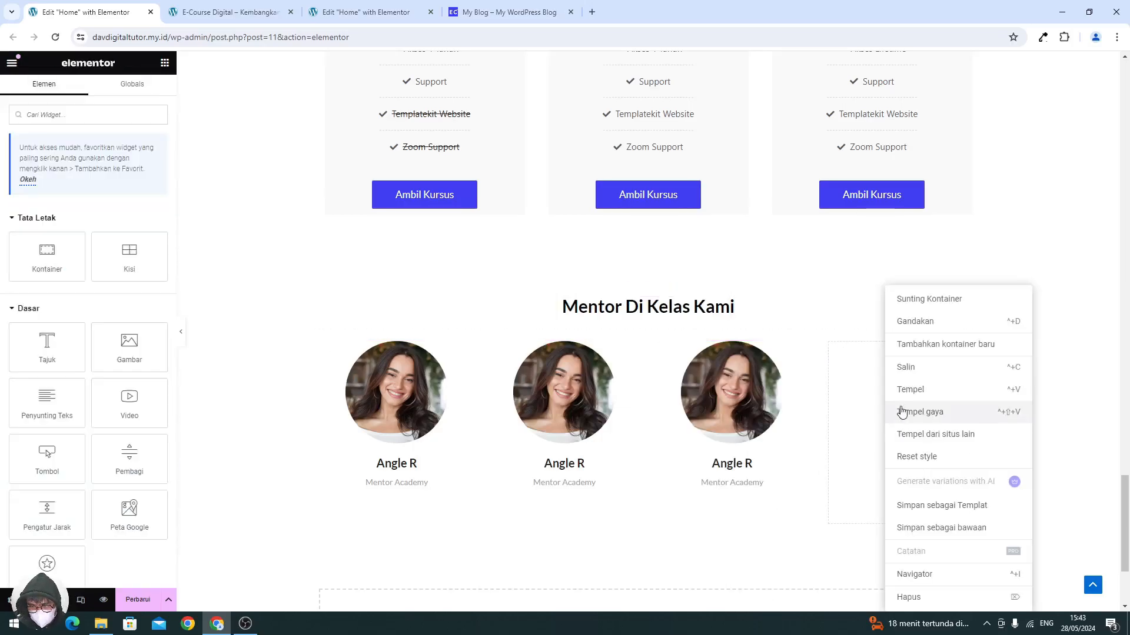
click(902, 394)
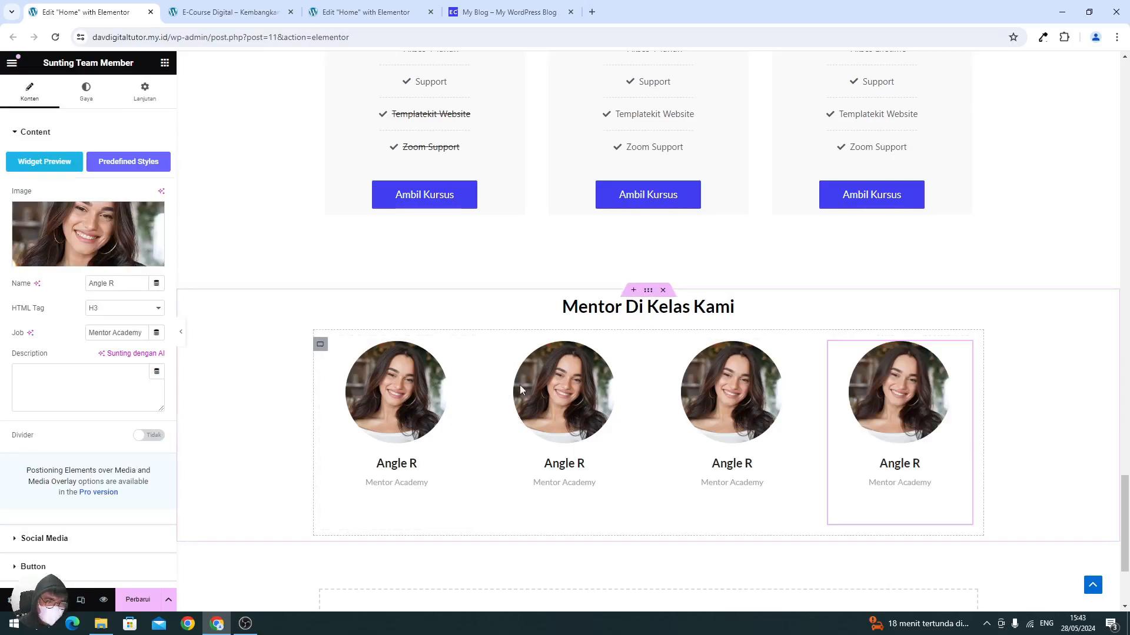
- Replace the second team member's photo with Teacher-3.jpg from the media library and enter that mentor's own name
click(581, 385)
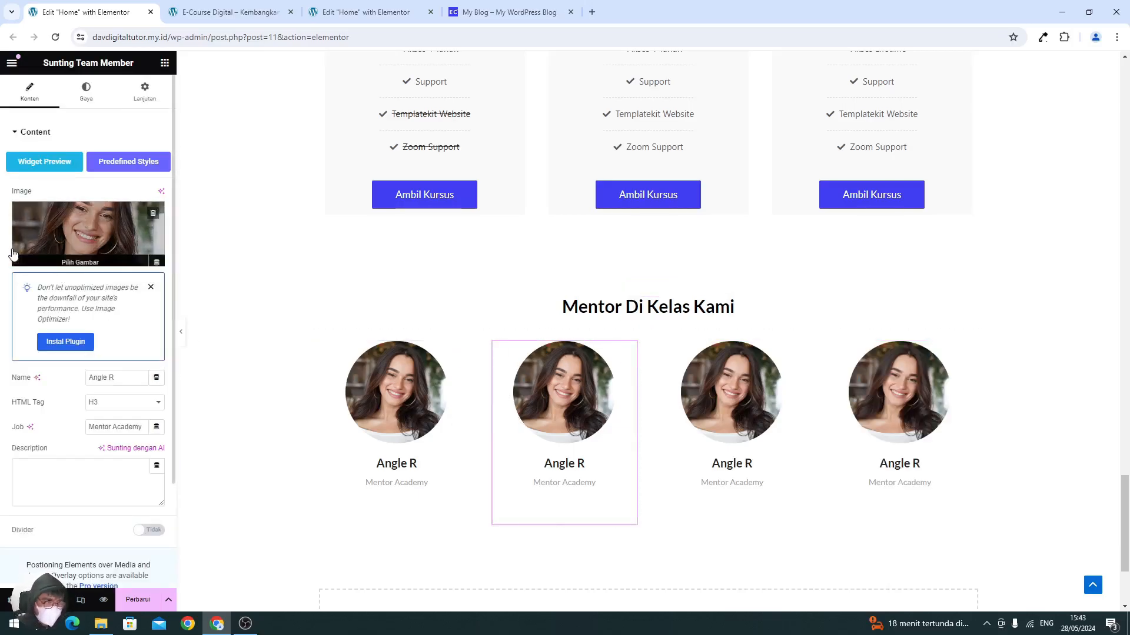
click(56, 233)
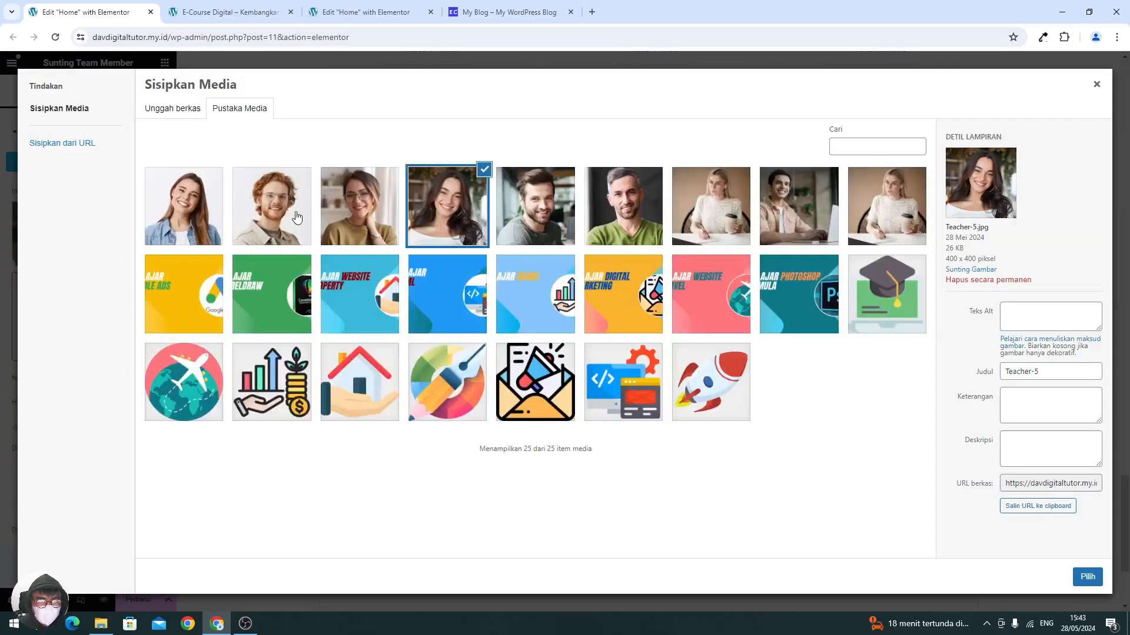
click(525, 212)
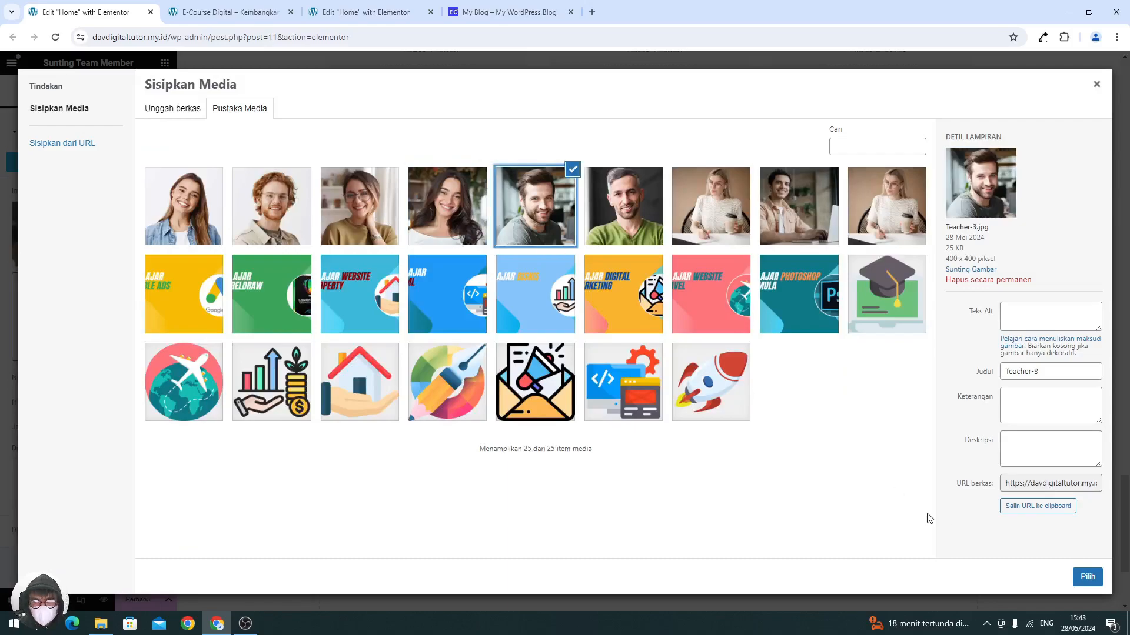
click(1086, 577)
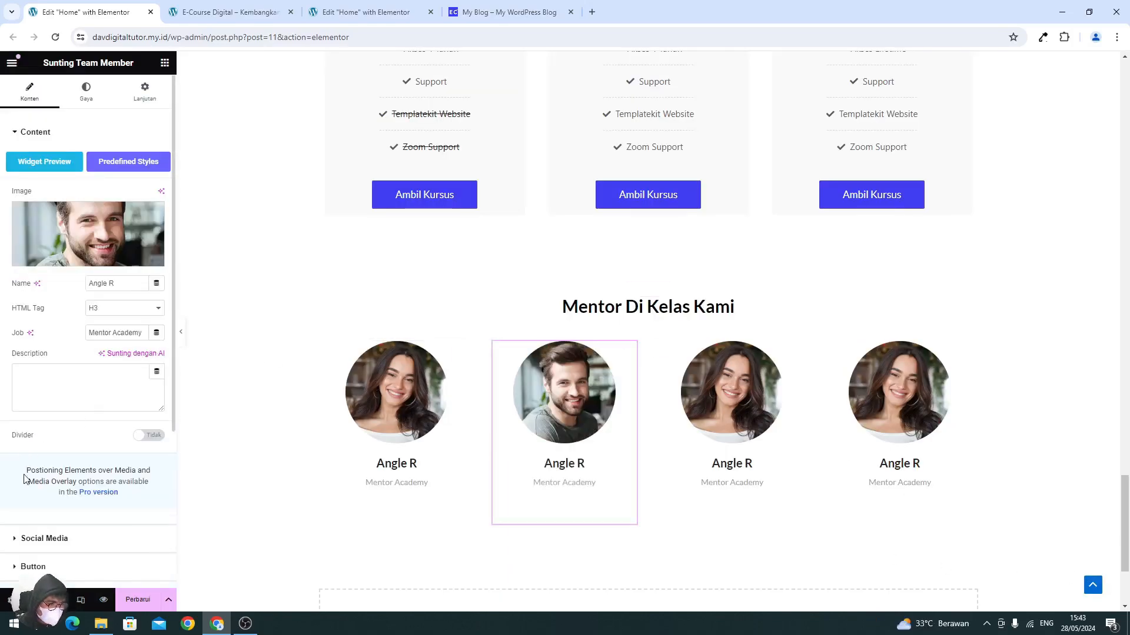
triple_click(118, 282)
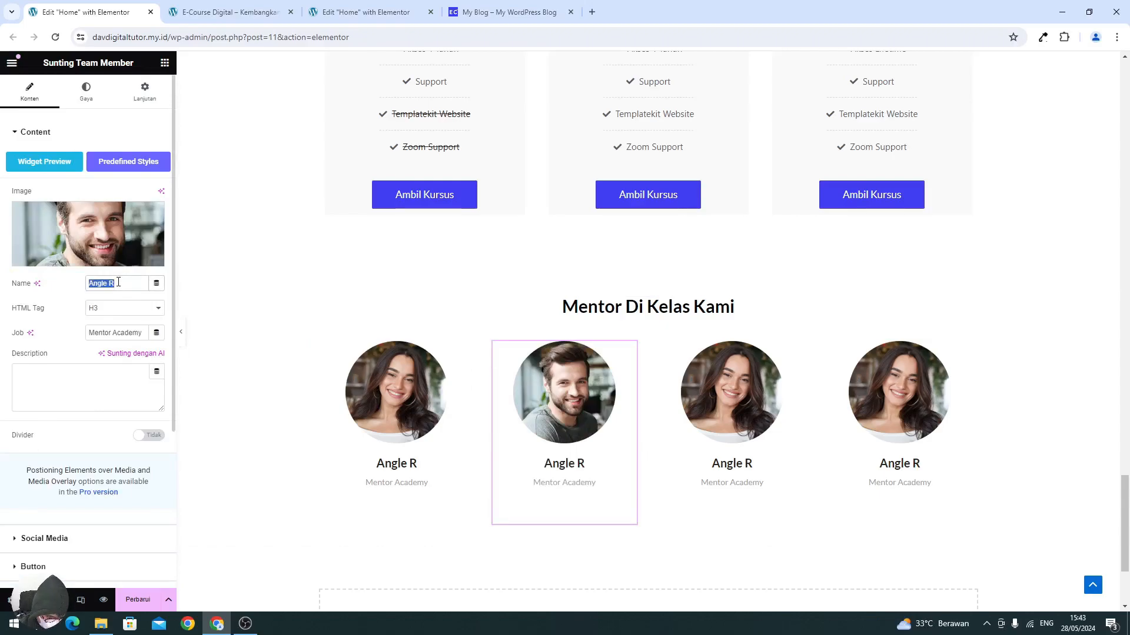
text(A)
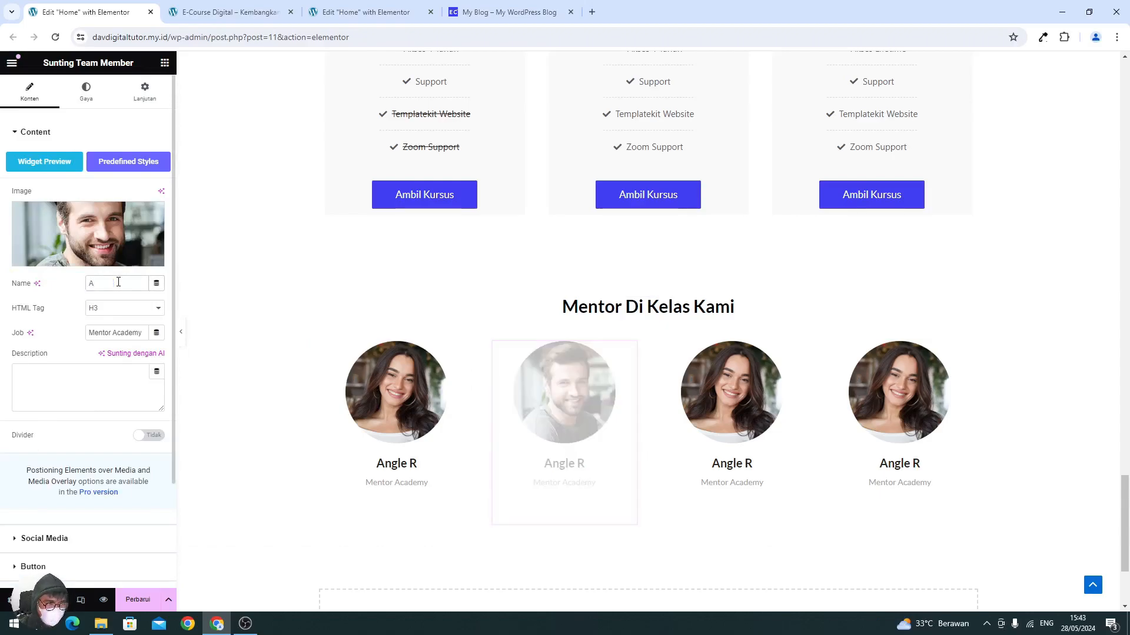
text(ndreas)
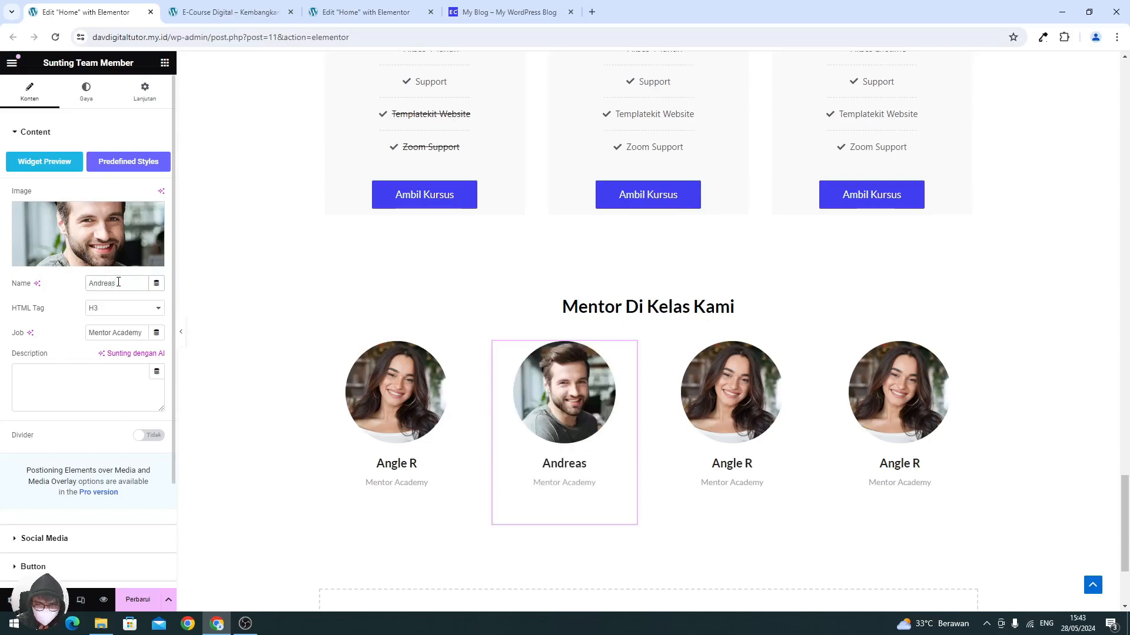
click(725, 422)
click(113, 219)
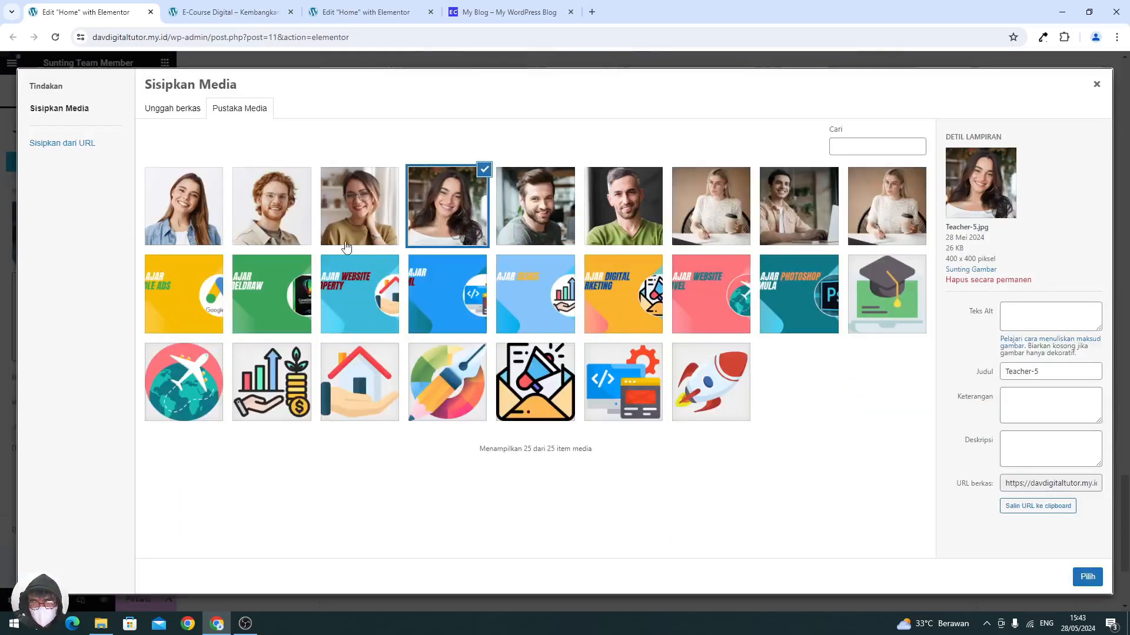
click(715, 217)
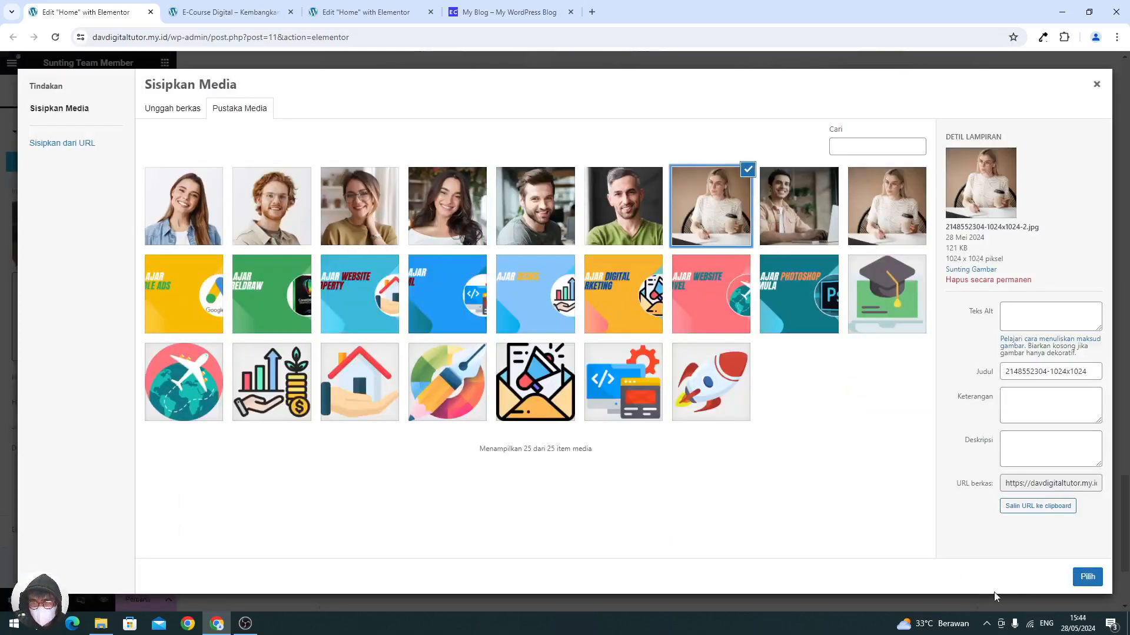
click(1080, 579)
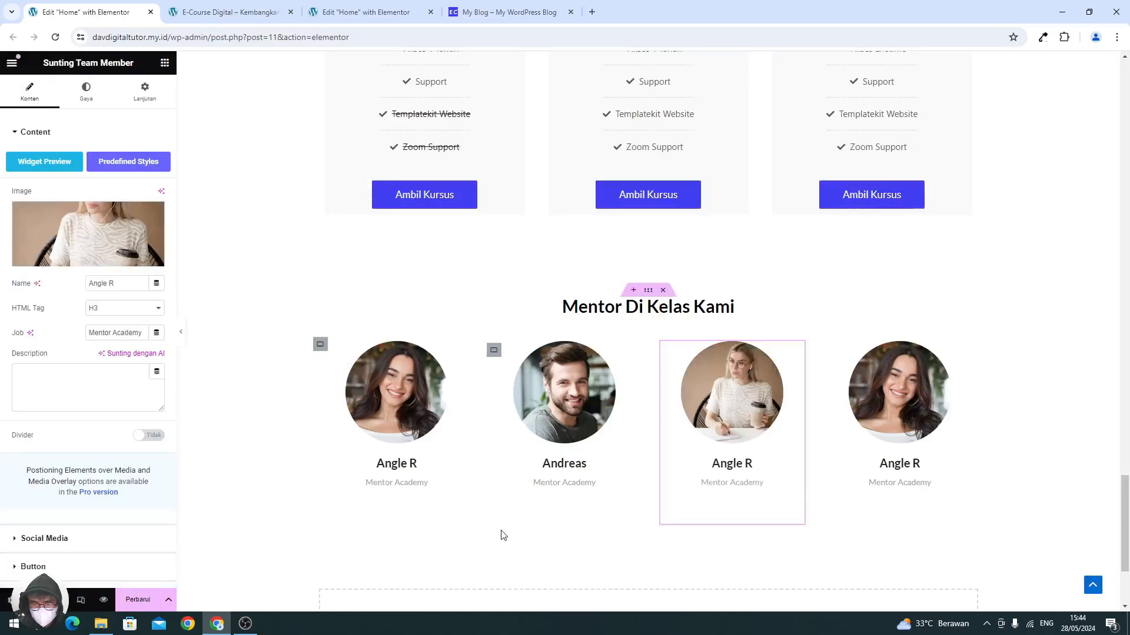
triple_click(105, 287)
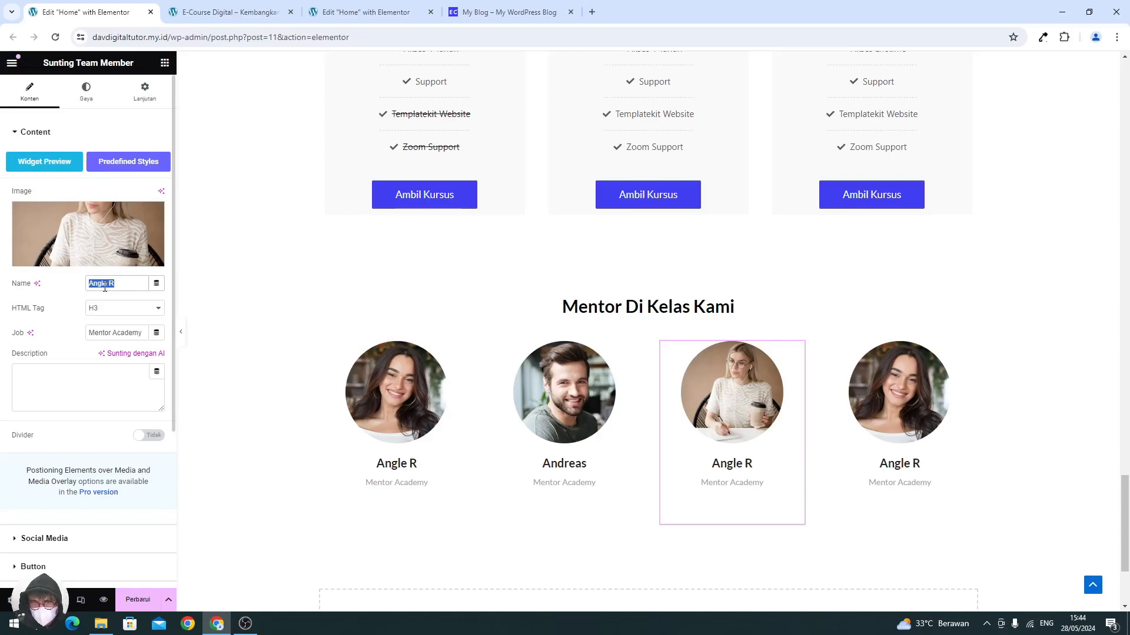
text(Agnes)
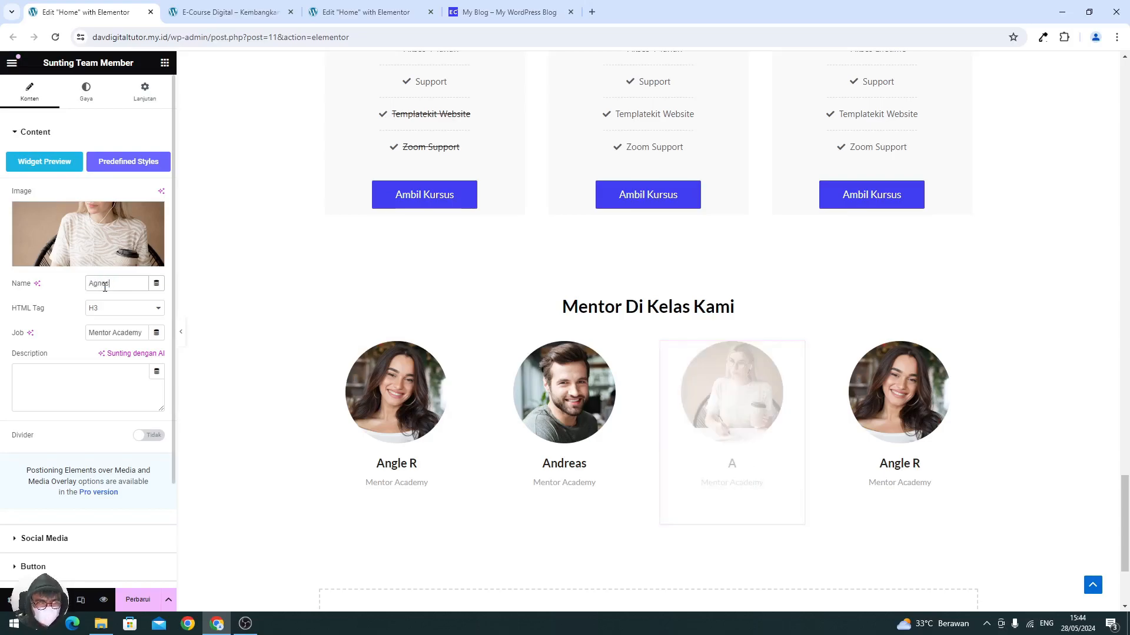
- Replace the fourth team member's photo with the smiling man in a tan shirt from the media library and enter that mentor's own name
click(911, 397)
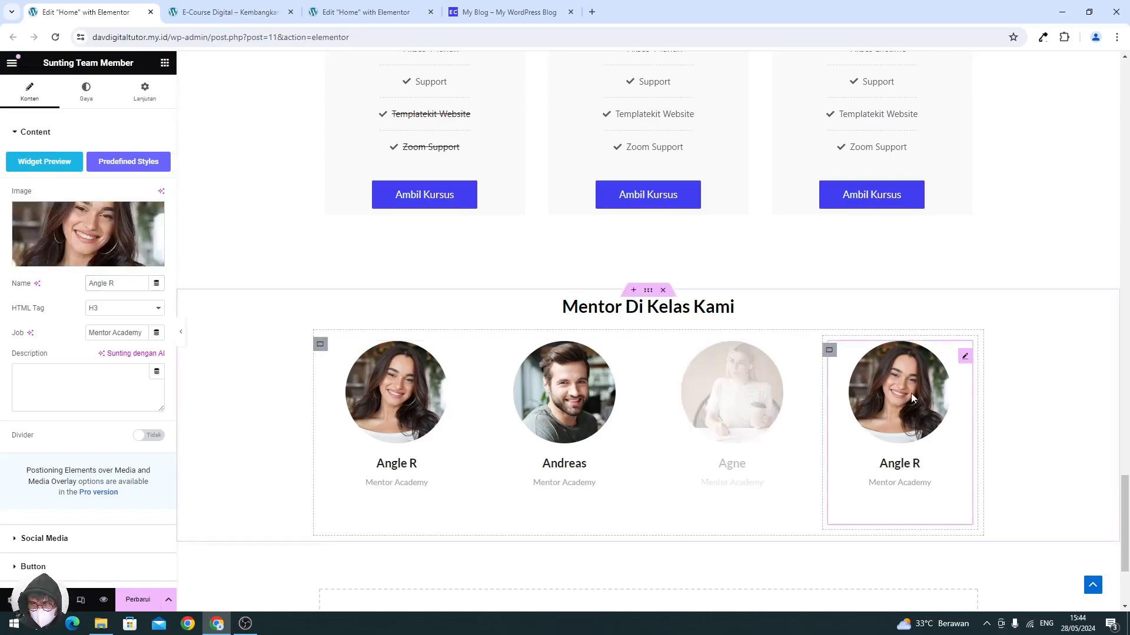
click(129, 246)
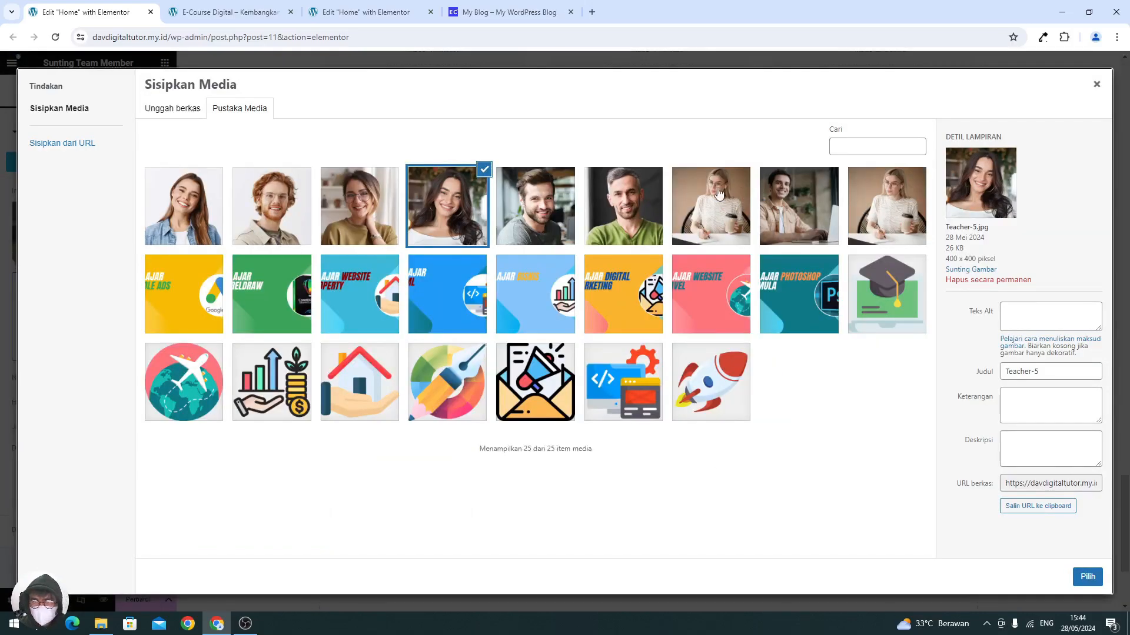
click(775, 198)
click(1086, 576)
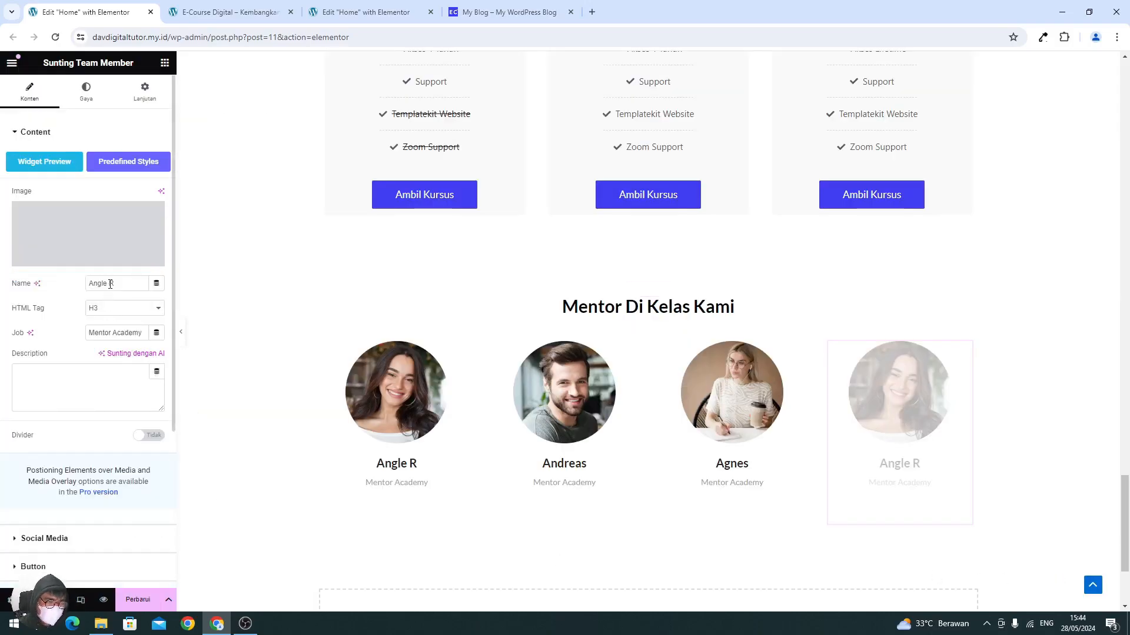
triple_click(110, 285)
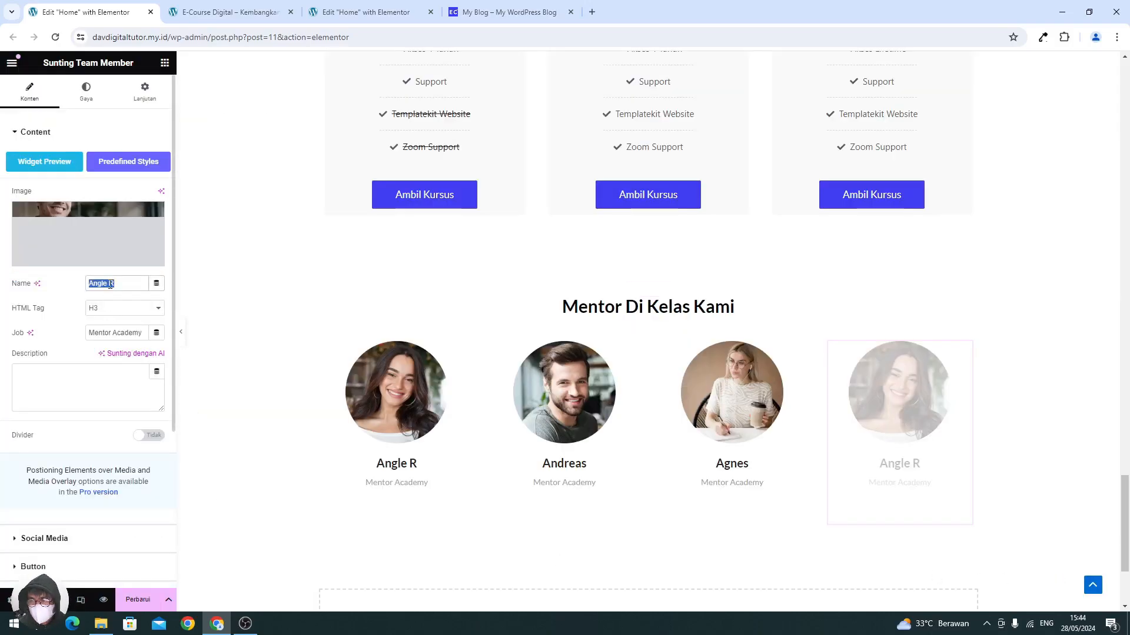
text(Ga)
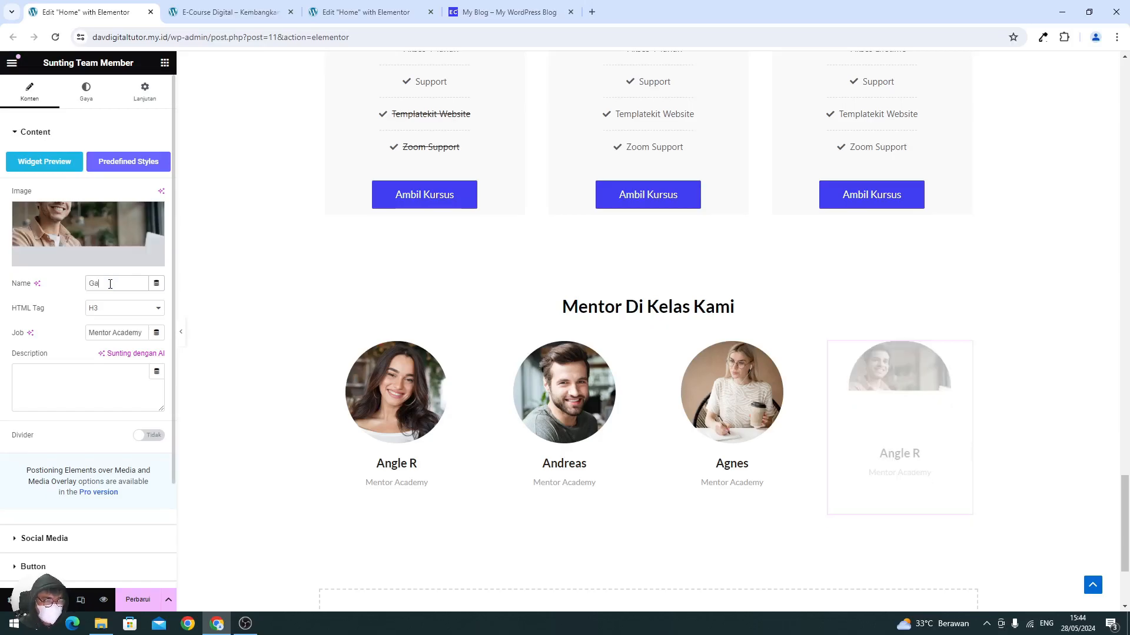
text(ding)
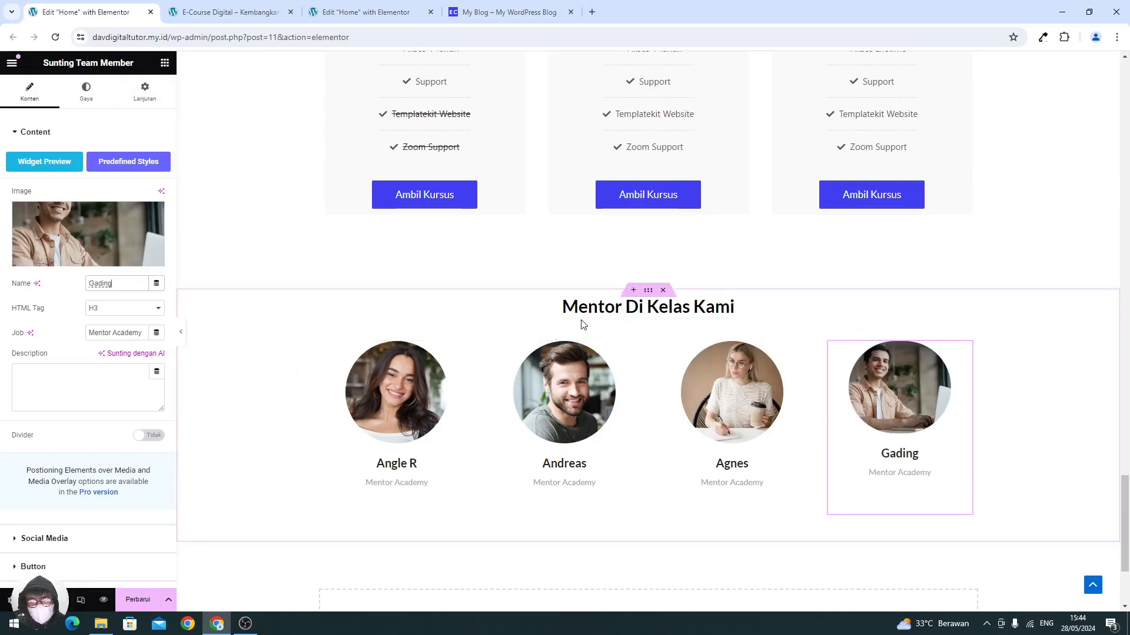
- Reload the live home page and review its sections down to the mentor row
scroll(581, 324, up, 4)
scroll(581, 324, up, 3)
scroll(582, 323, down, 7)
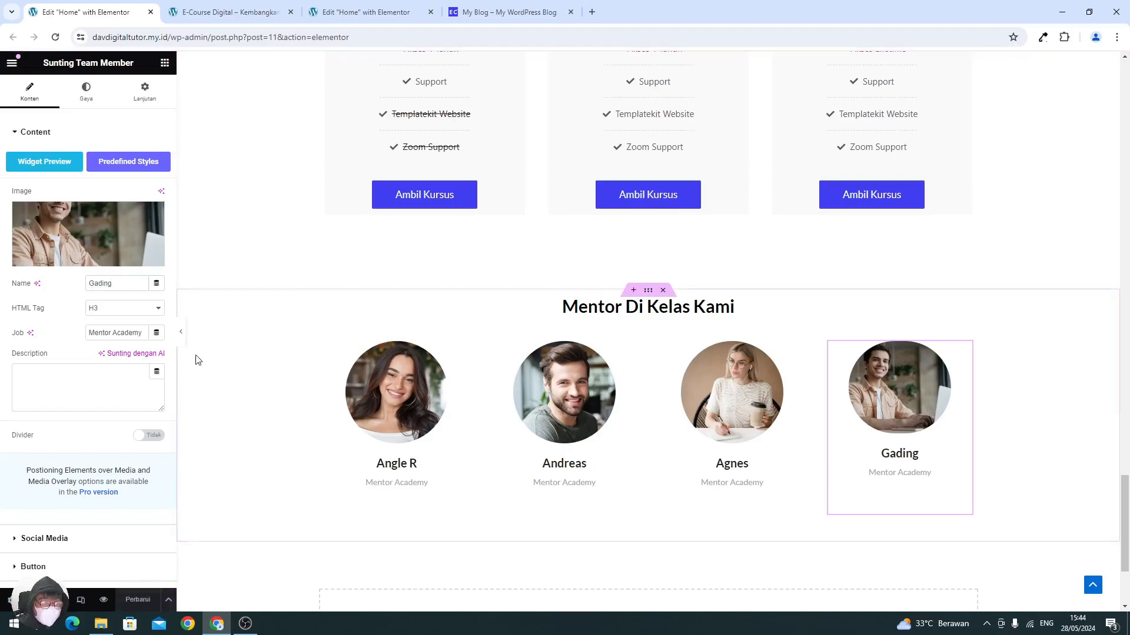
click(208, 21)
click(55, 37)
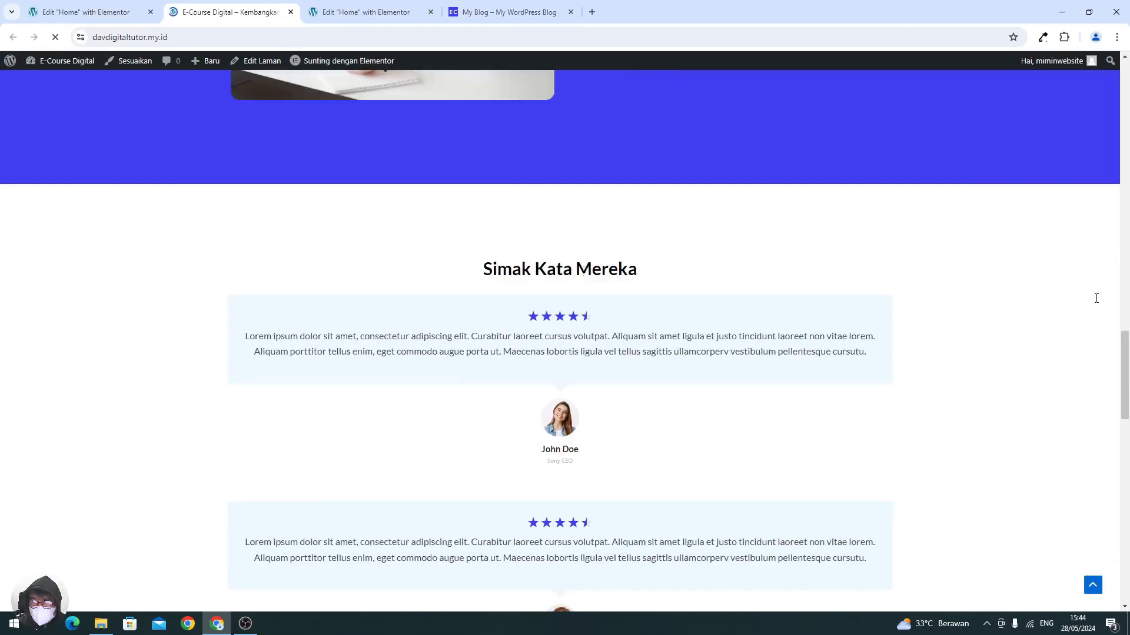
scroll(1081, 349, up, 9)
scroll(1081, 355, up, 15)
scroll(441, 328, down, 10)
scroll(443, 328, down, 20)
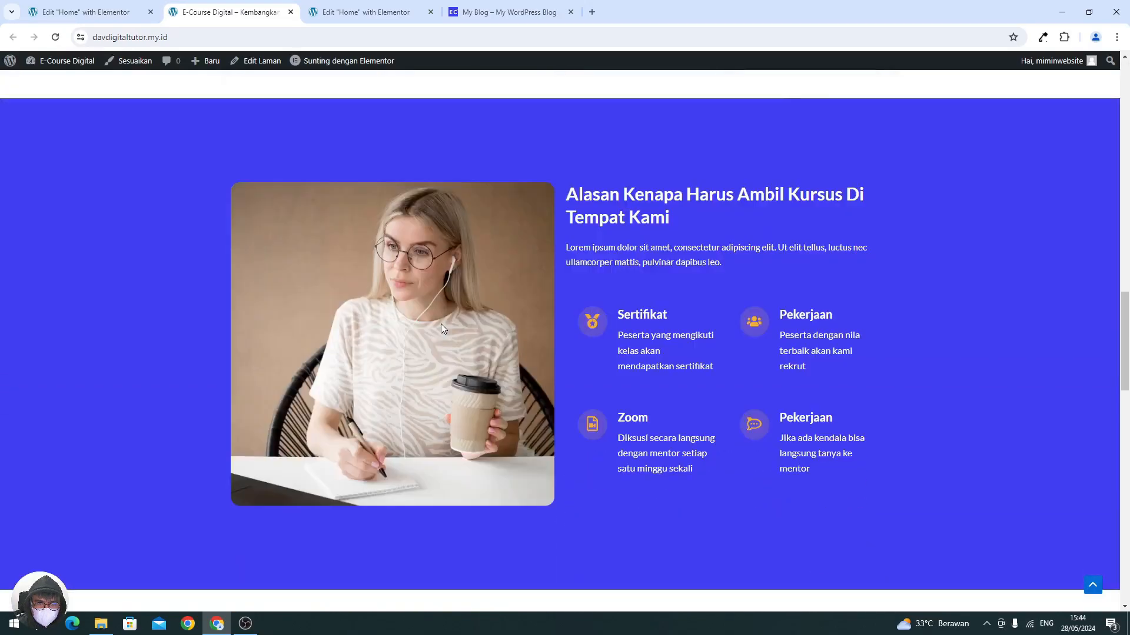
scroll(443, 329, down, 7)
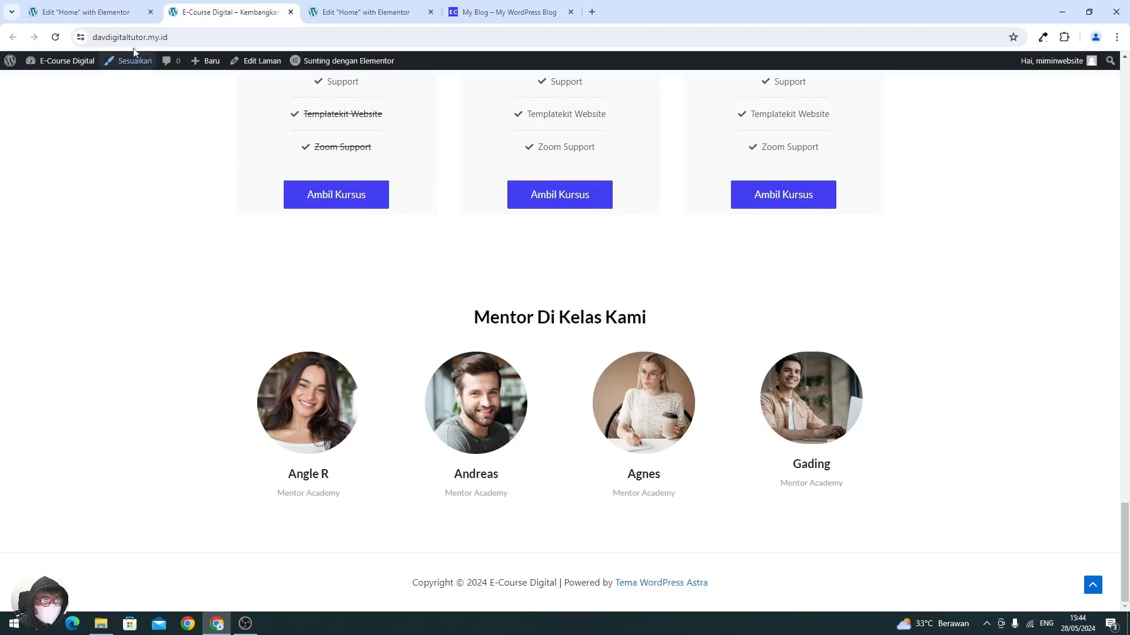
- Copy the paragraph under "Alasan Kenapa Harus Ambil Kursus Di Tempat Kami" and paste it below the "Mentor Di Kelas Kami" heading
click(108, 12)
scroll(637, 318, up, 8)
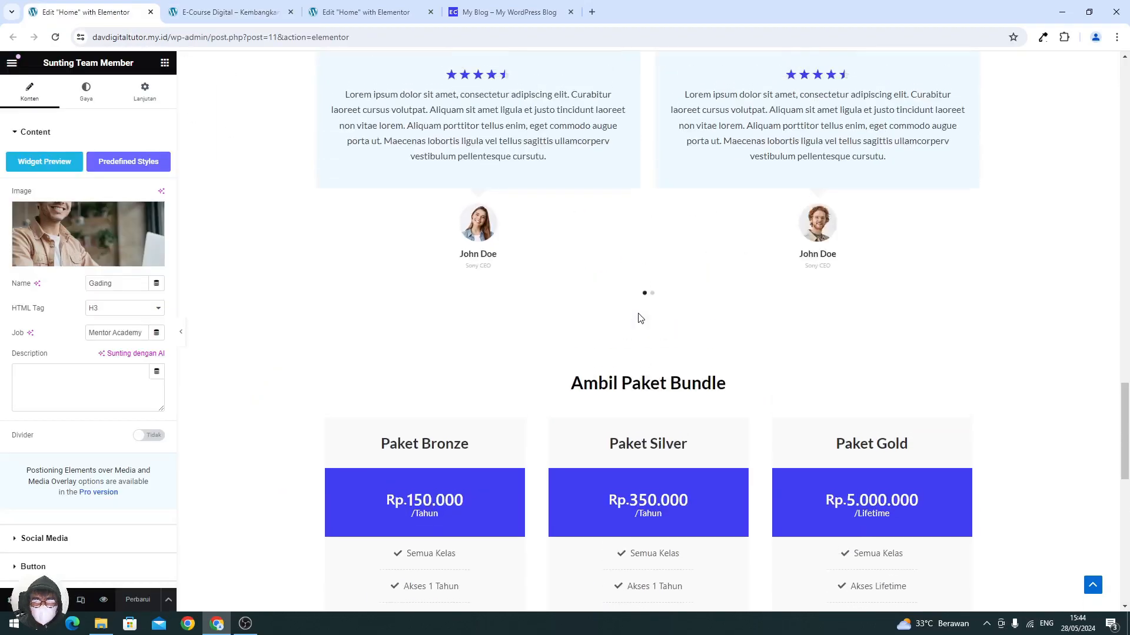
scroll(584, 313, up, 4)
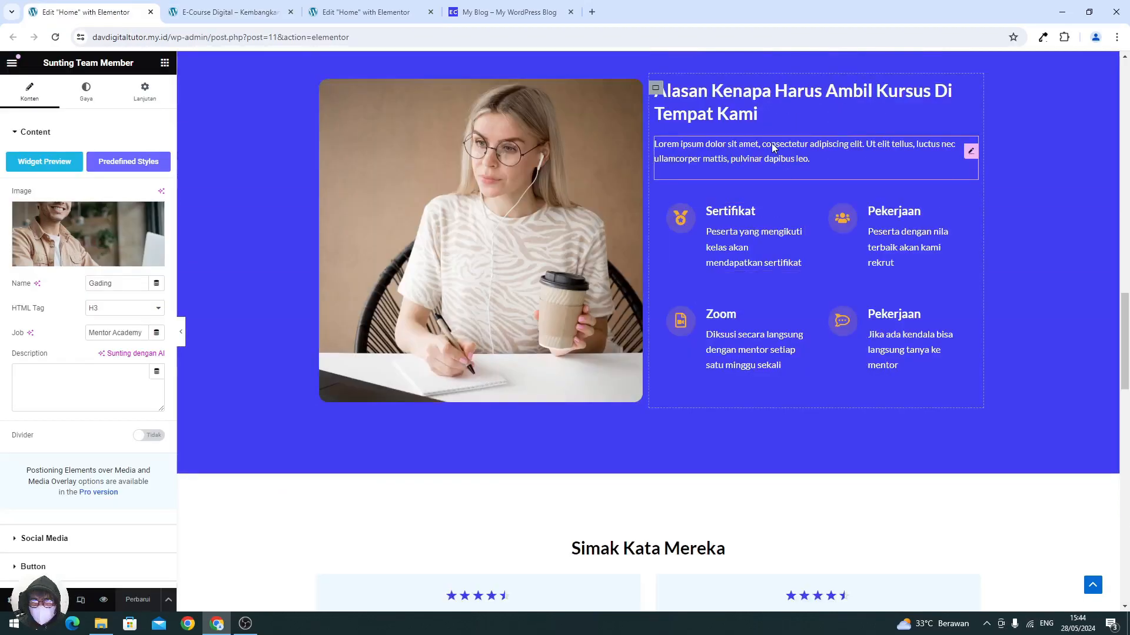
click(749, 154)
right_click(747, 152)
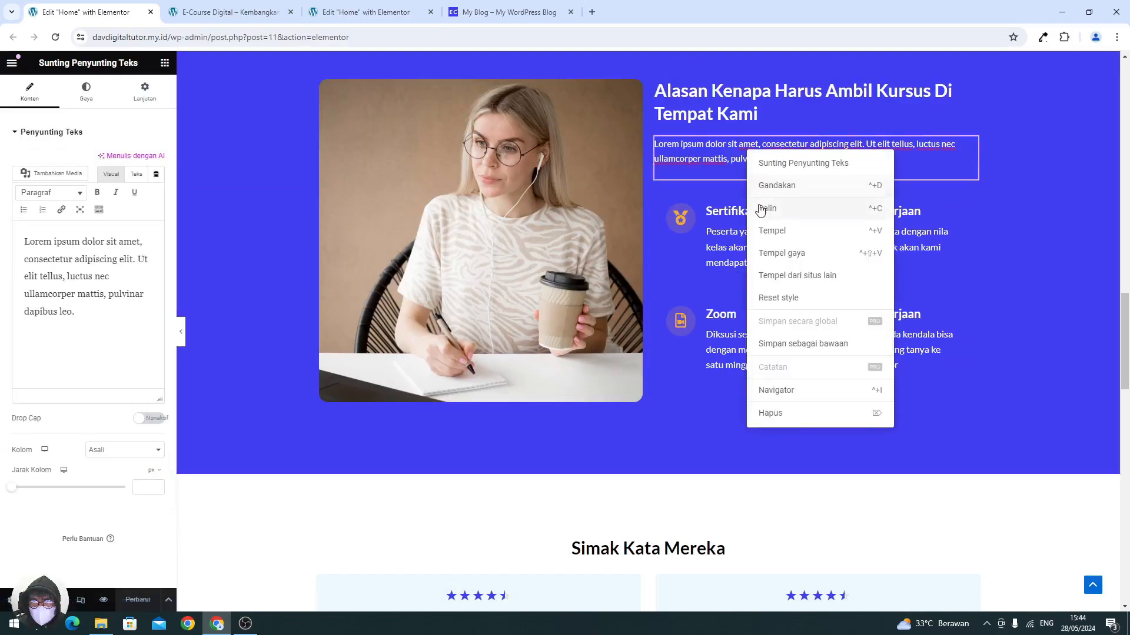
click(760, 209)
scroll(713, 282, down, 12)
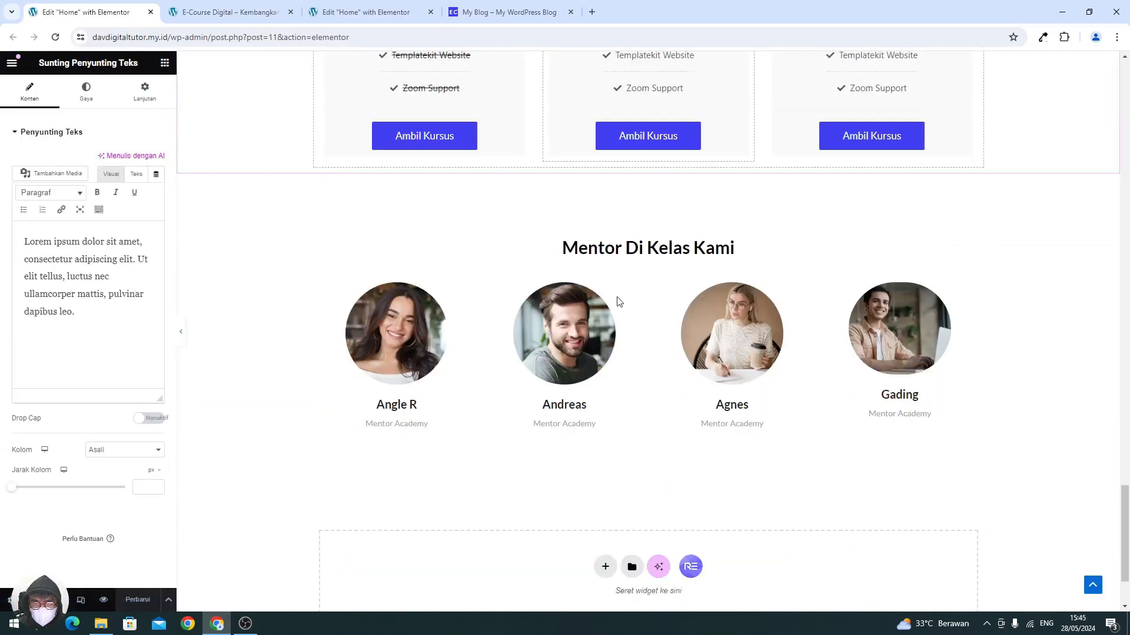
right_click(600, 253)
click(625, 330)
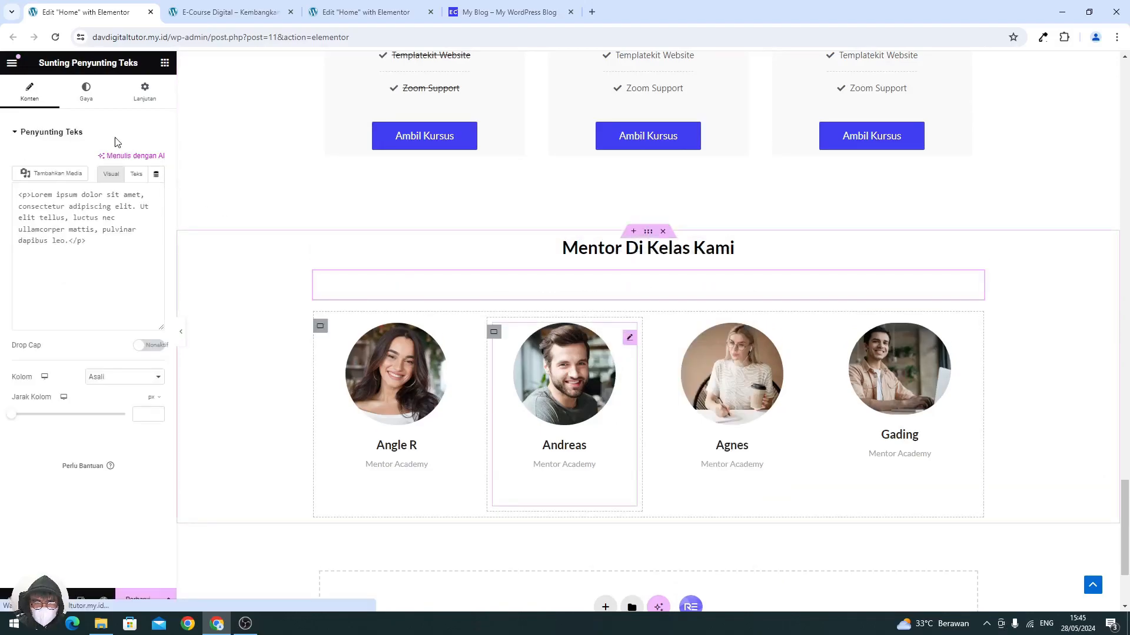
- Set the pasted mentor paragraph's text colour to dark grey #6D6464 and centre its alignment
click(83, 96)
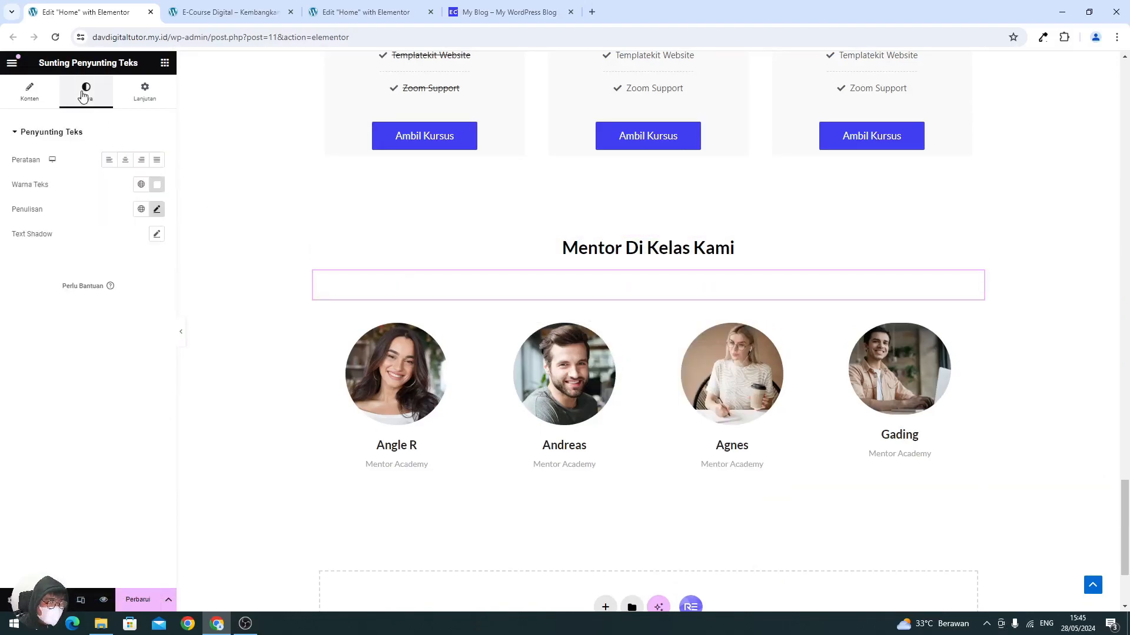
click(157, 184)
drag(134, 294, 100, 282)
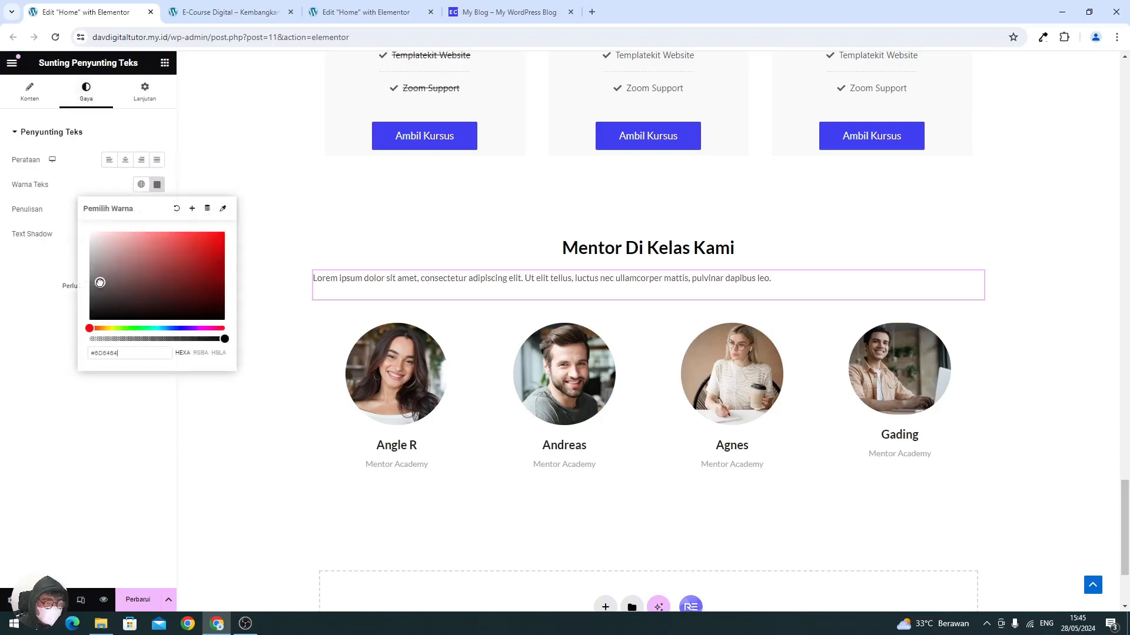
click(126, 160)
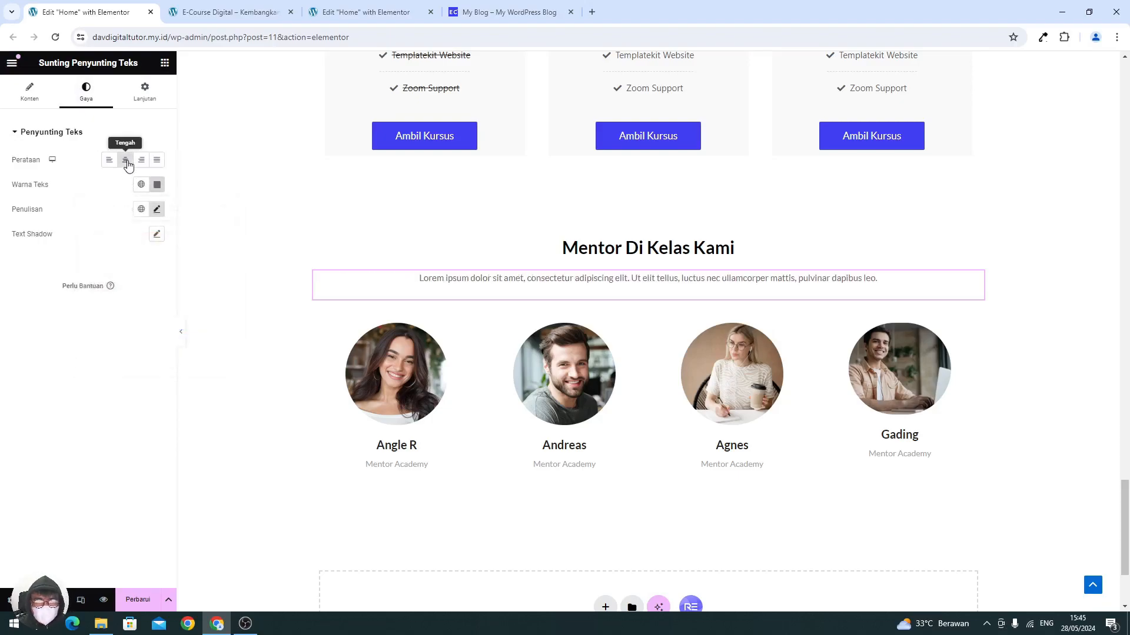
- Insert a <br> line break after "consectetur adipiscing elit." in the mentor paragraph's HTML and update the page
click(42, 101)
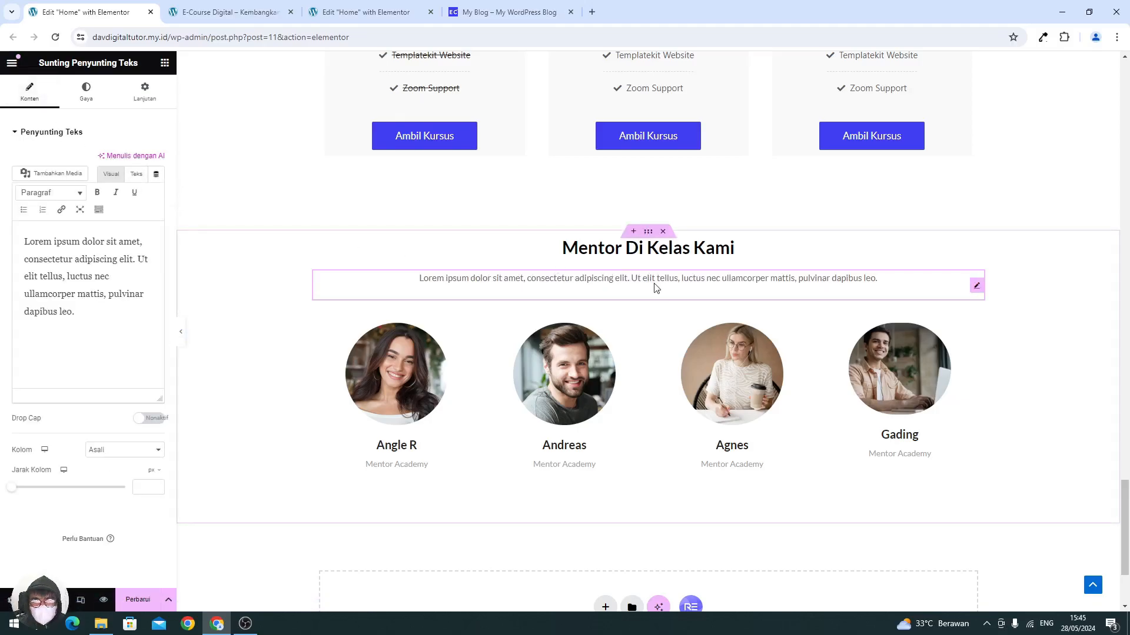
click(137, 259)
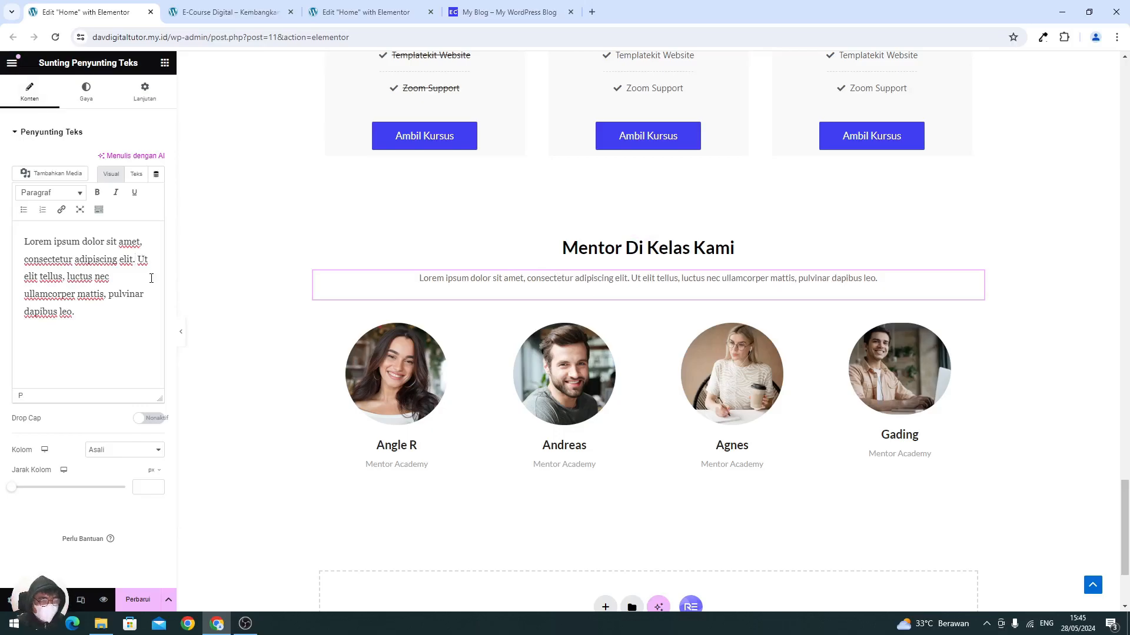
click(133, 174)
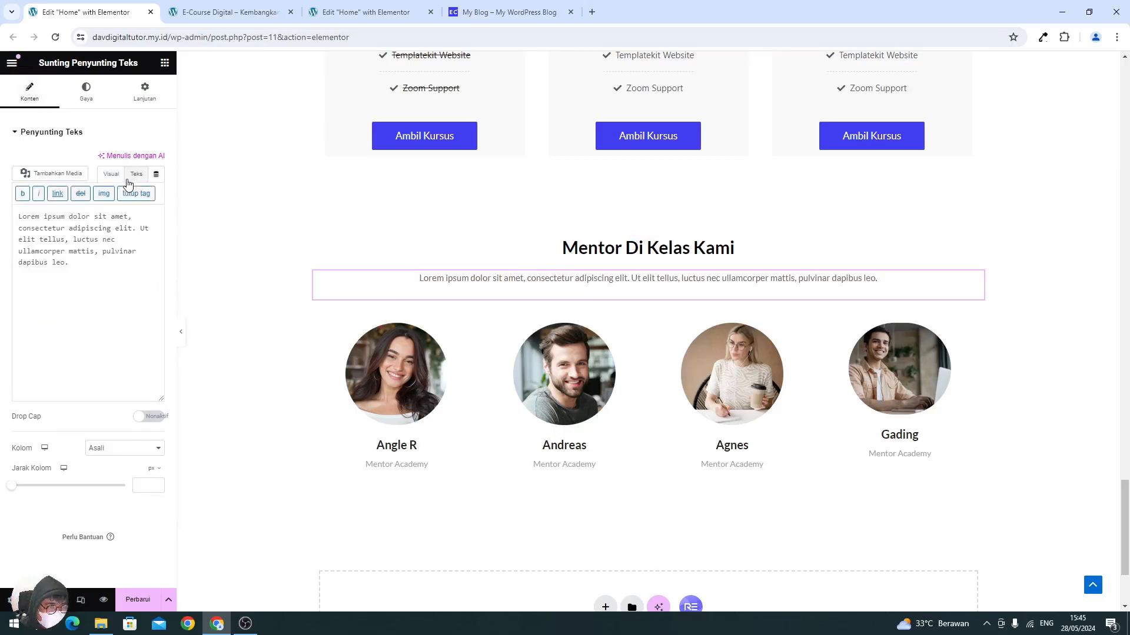
click(139, 230)
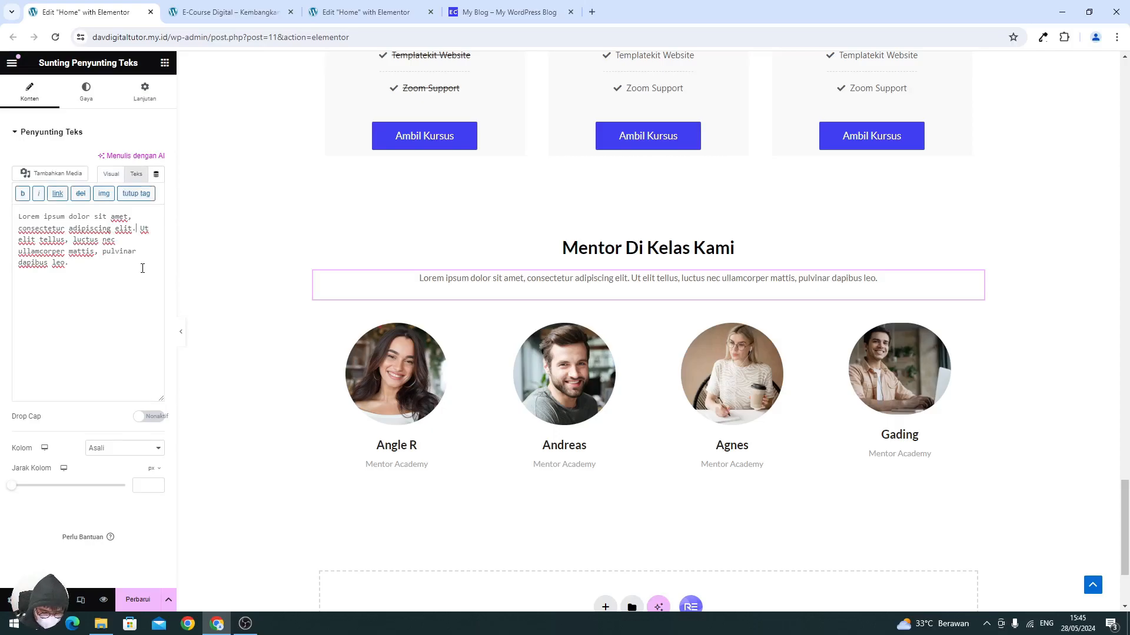
text(<br>)
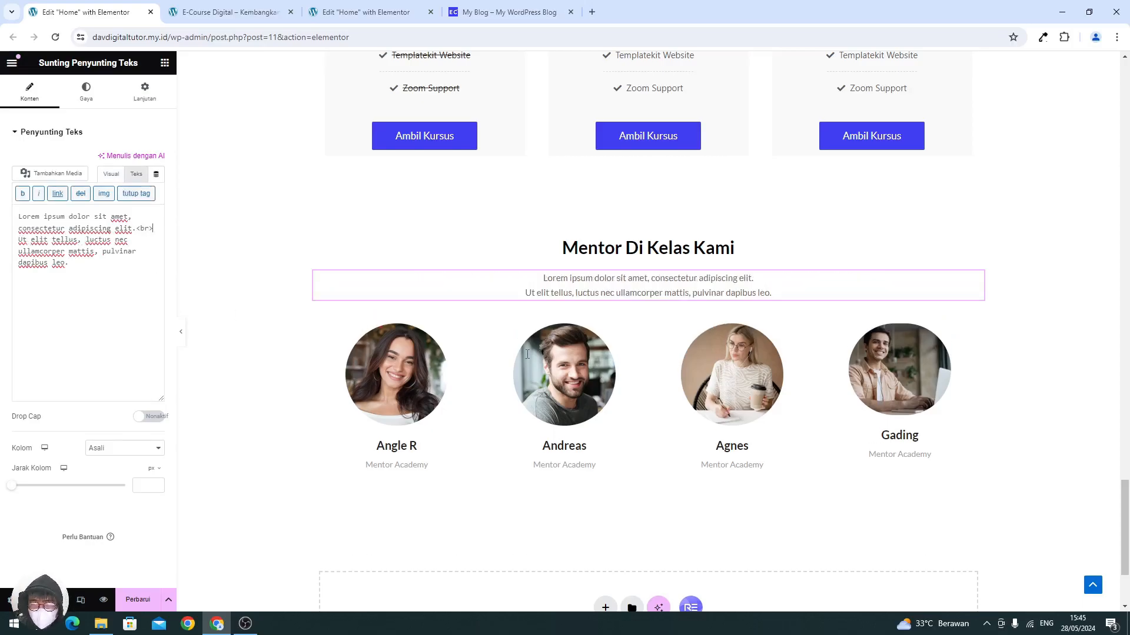
click(143, 610)
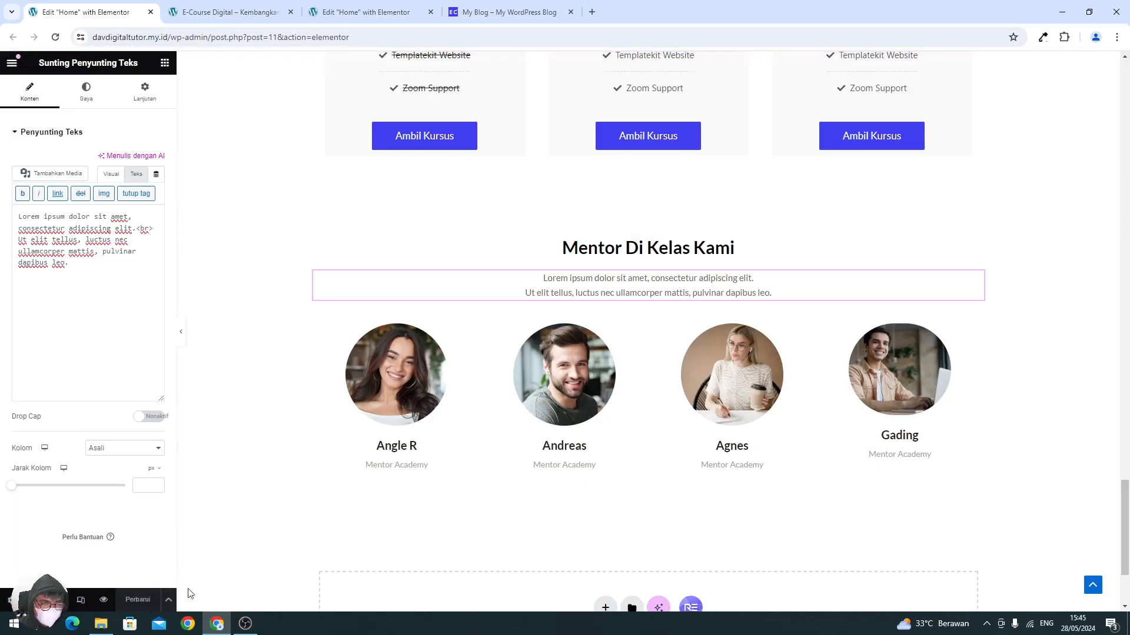
- Reload the live home page and compare its mentor section with the one on the reference courses page
click(236, 8)
click(58, 37)
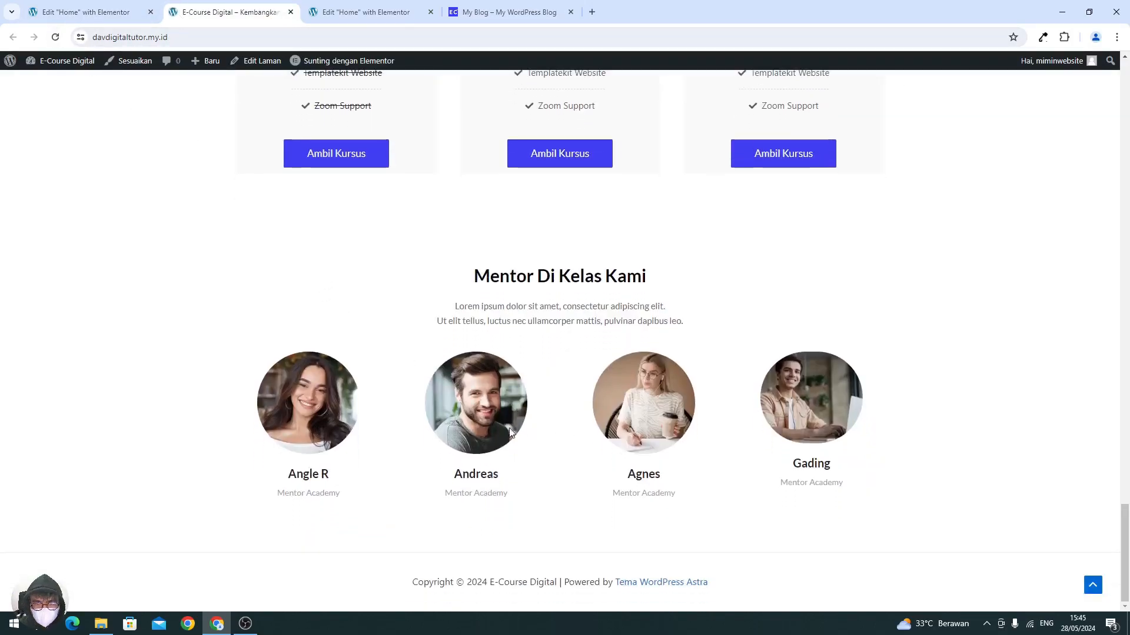
click(466, 15)
scroll(578, 321, up, 2)
scroll(578, 324, down, 2)
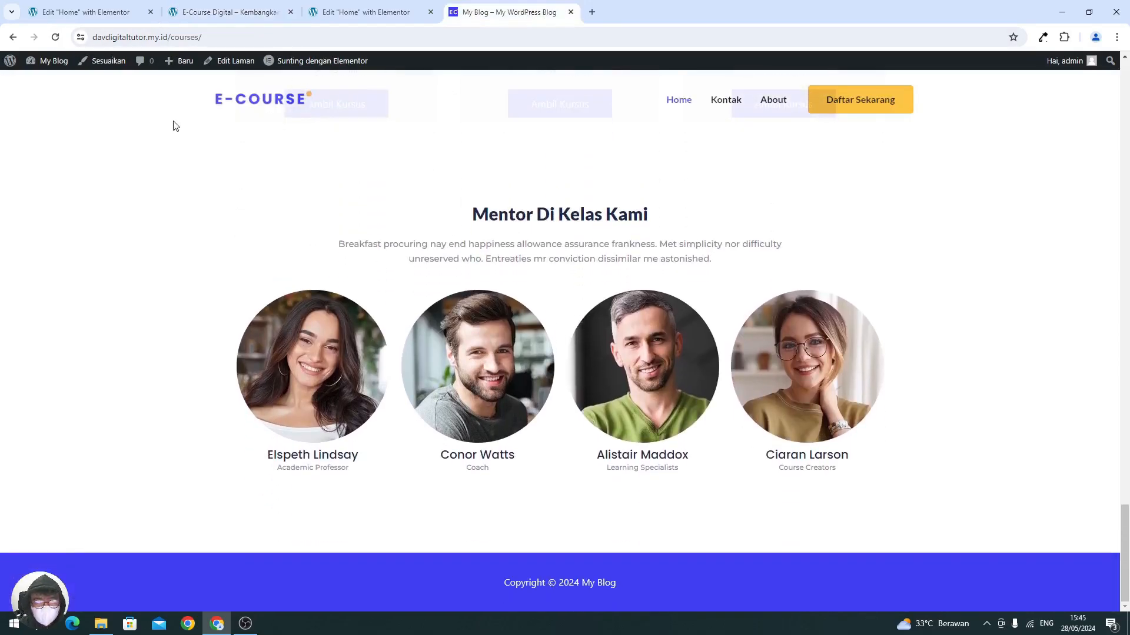
click(83, 18)
click(245, 20)
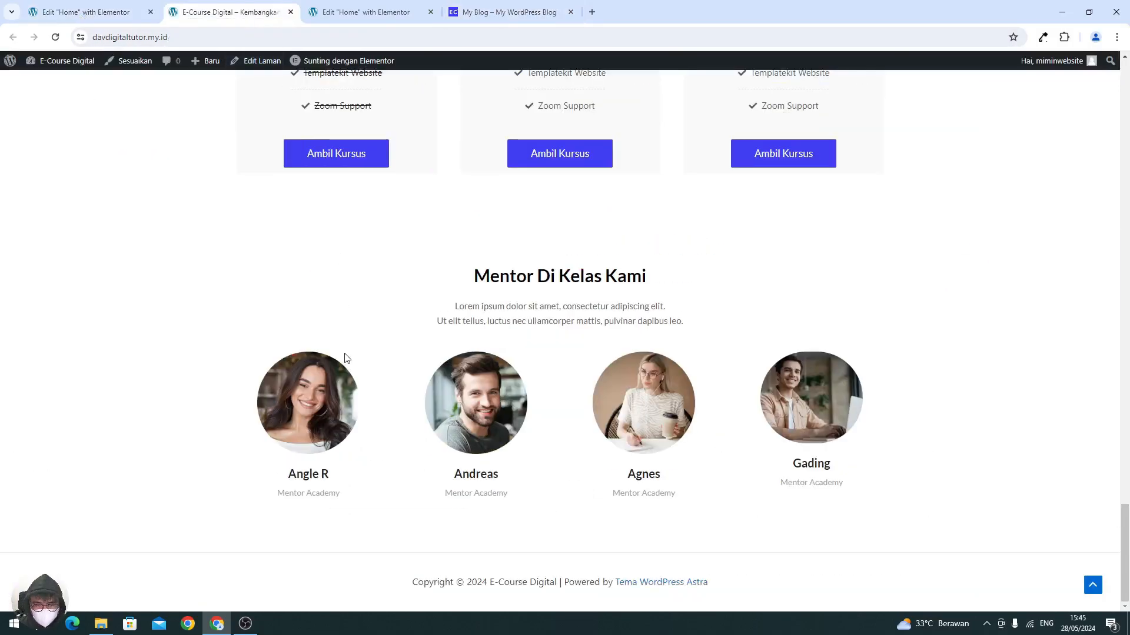
- Set the bottom margin of the "Mentor Di Kelas Kami" section container to 6% and update the page
click(82, 16)
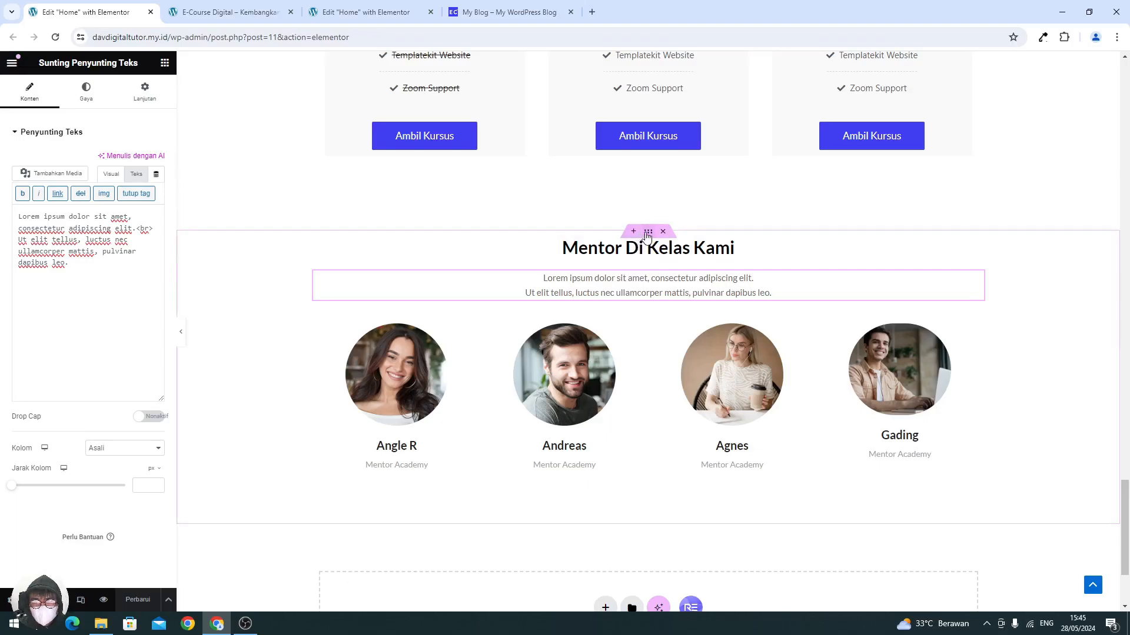
click(647, 233)
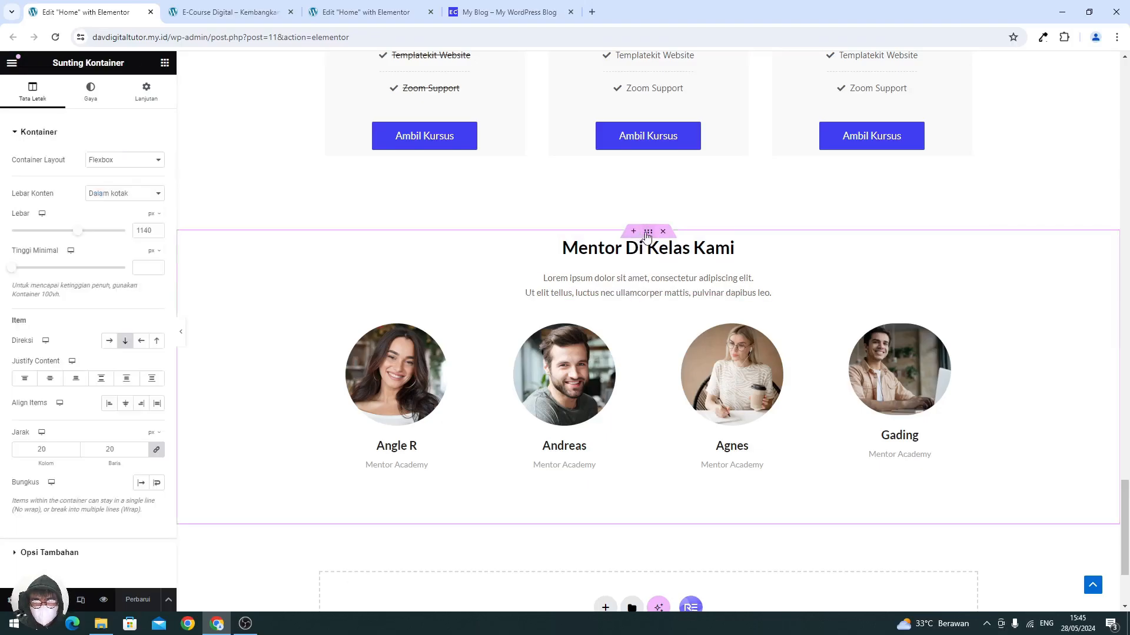
click(147, 98)
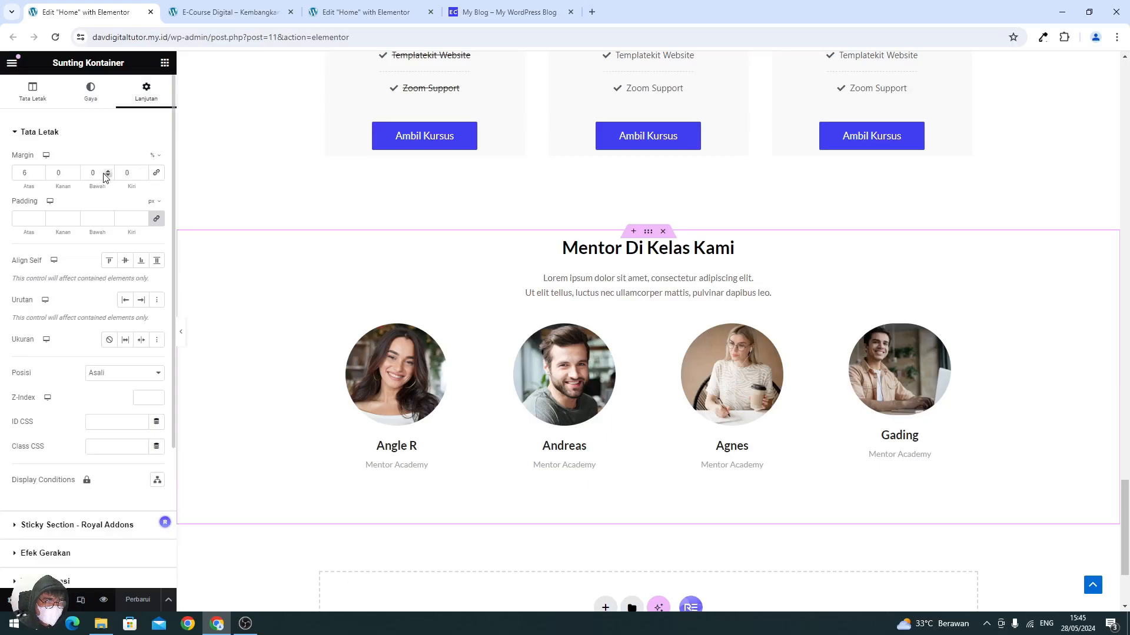
text(6)
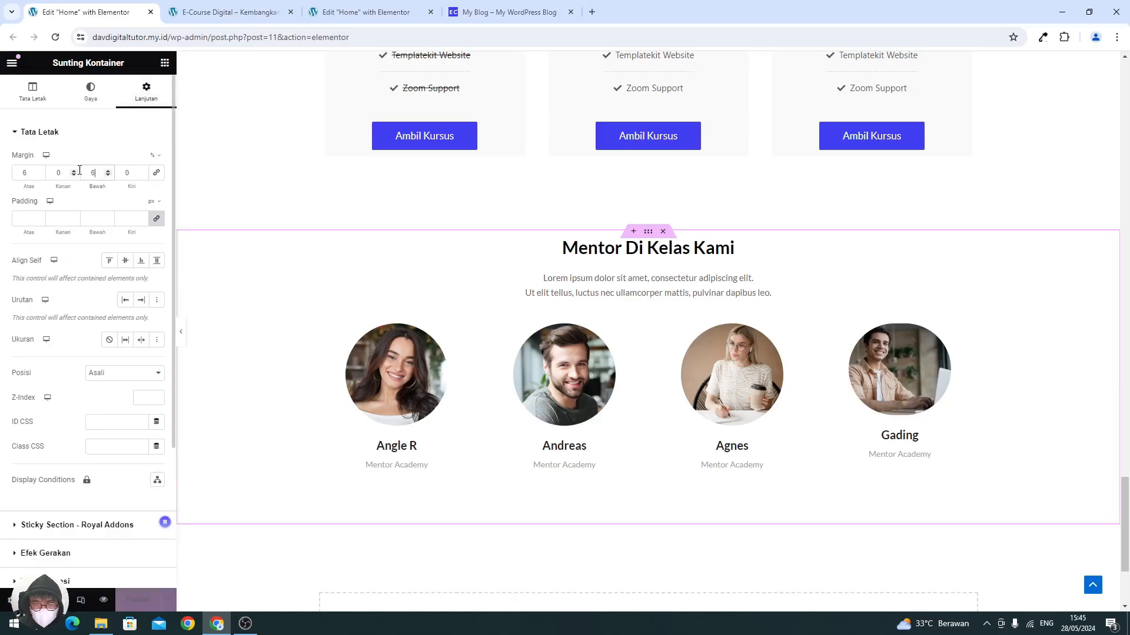
click(140, 599)
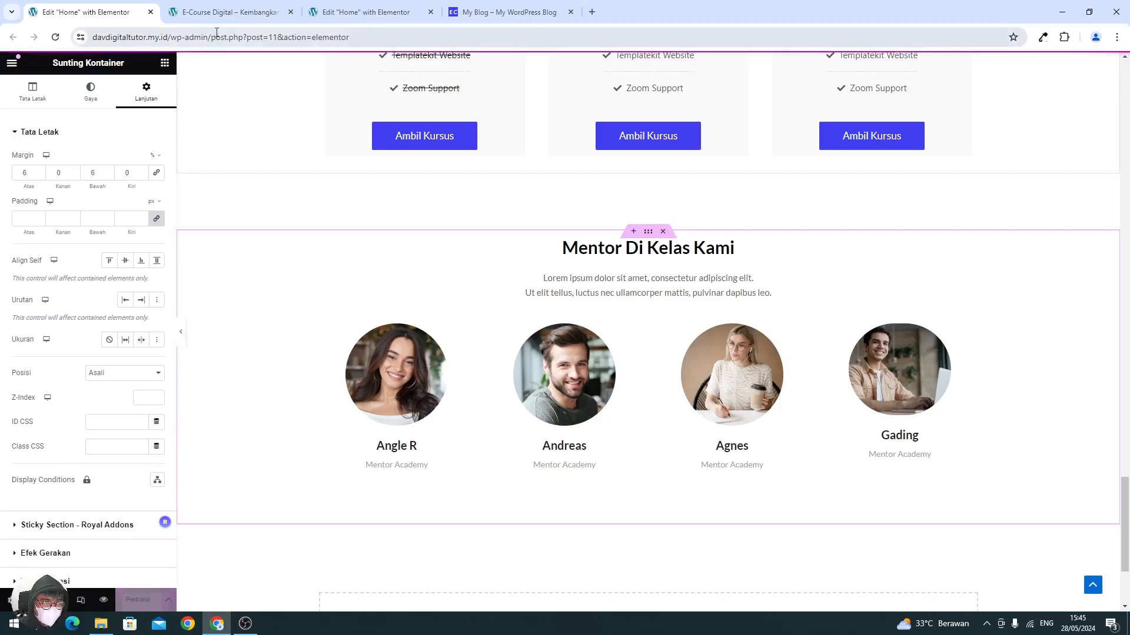
- Reload the live home page and review it from the mentor section up to the hero banner
click(226, 12)
click(55, 39)
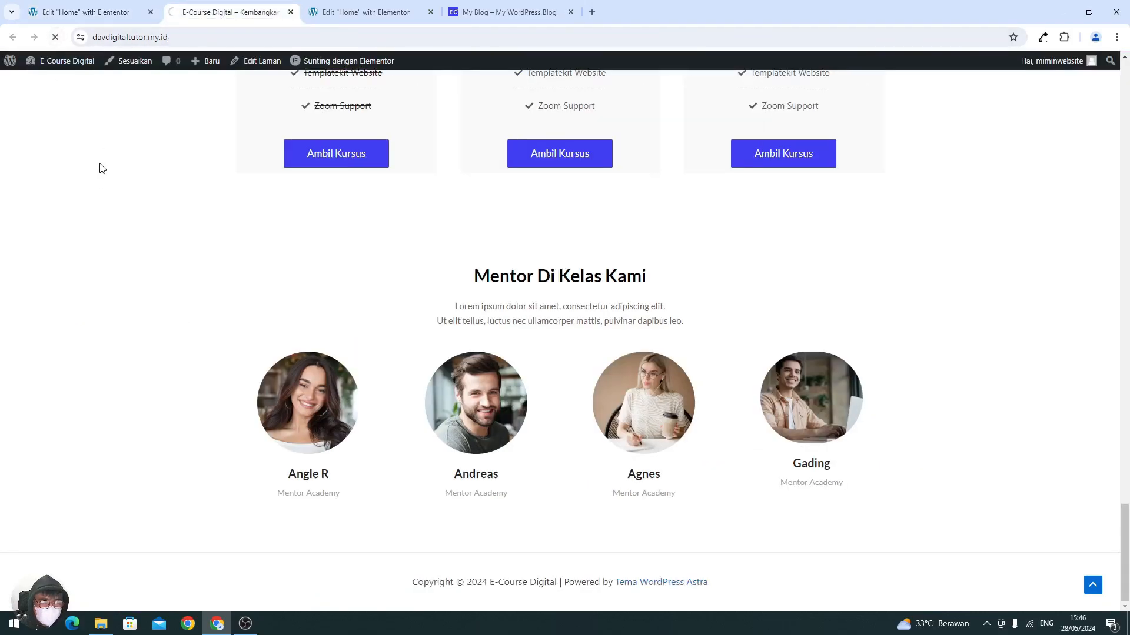
scroll(142, 224, up, 4)
scroll(142, 225, down, 5)
scroll(144, 228, up, 15)
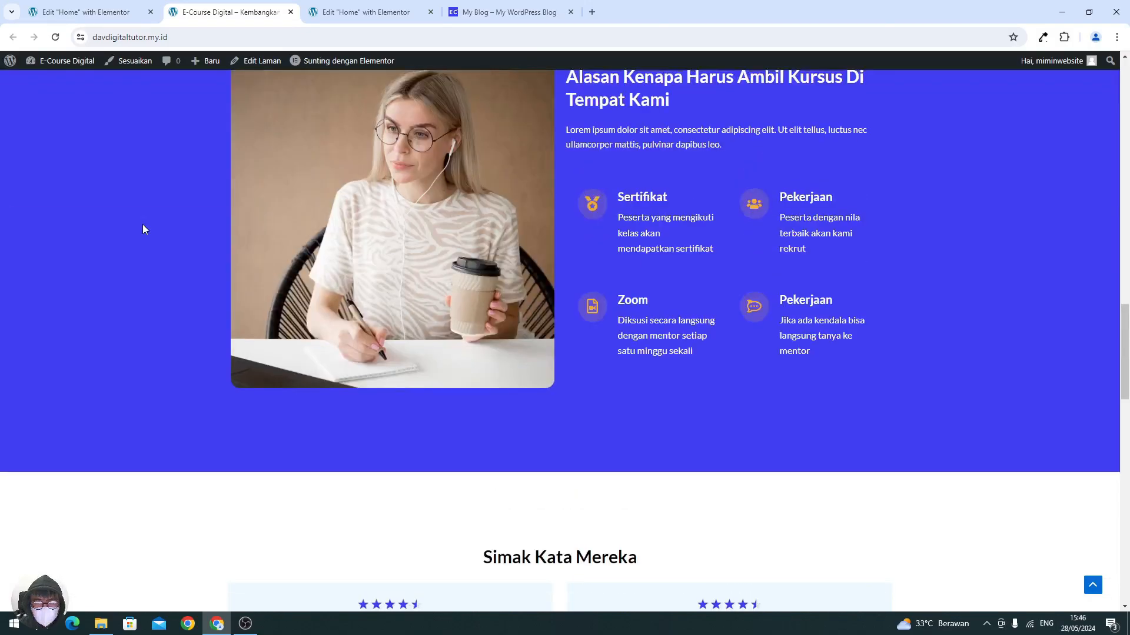
scroll(146, 229, up, 6)
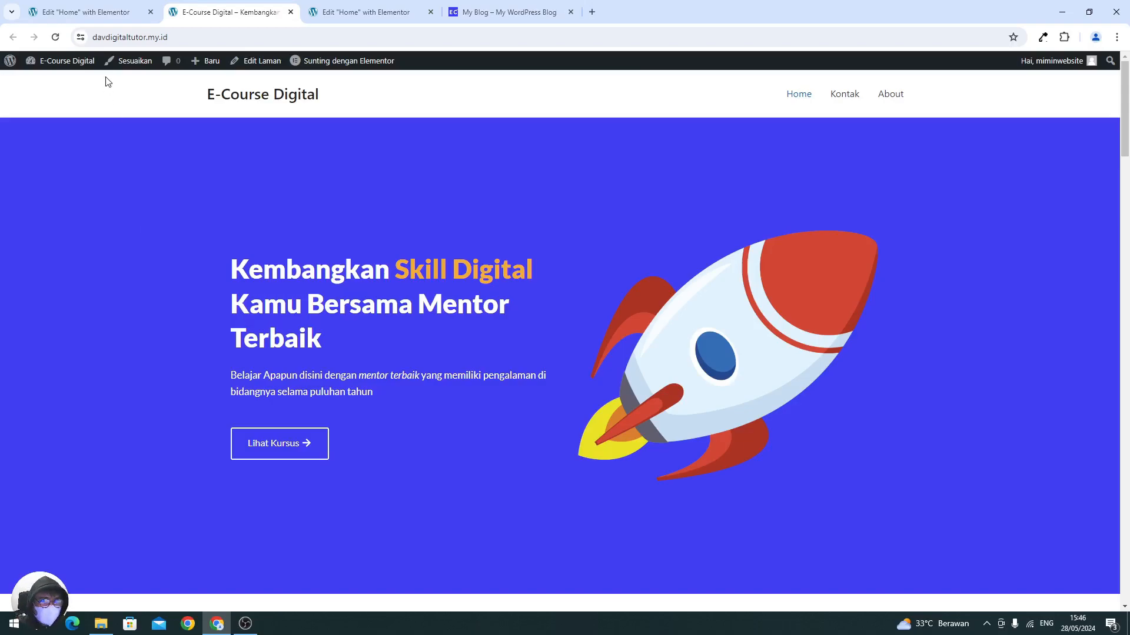
- Close the browser tab holding the home page editor with the mentor section
click(86, 14)
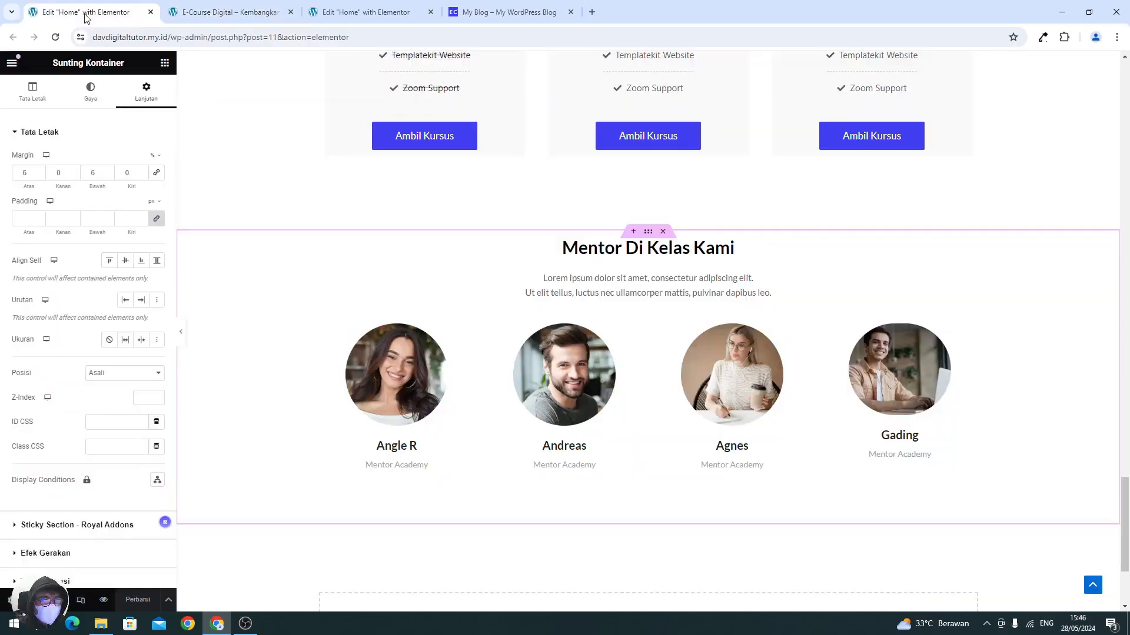
click(151, 13)
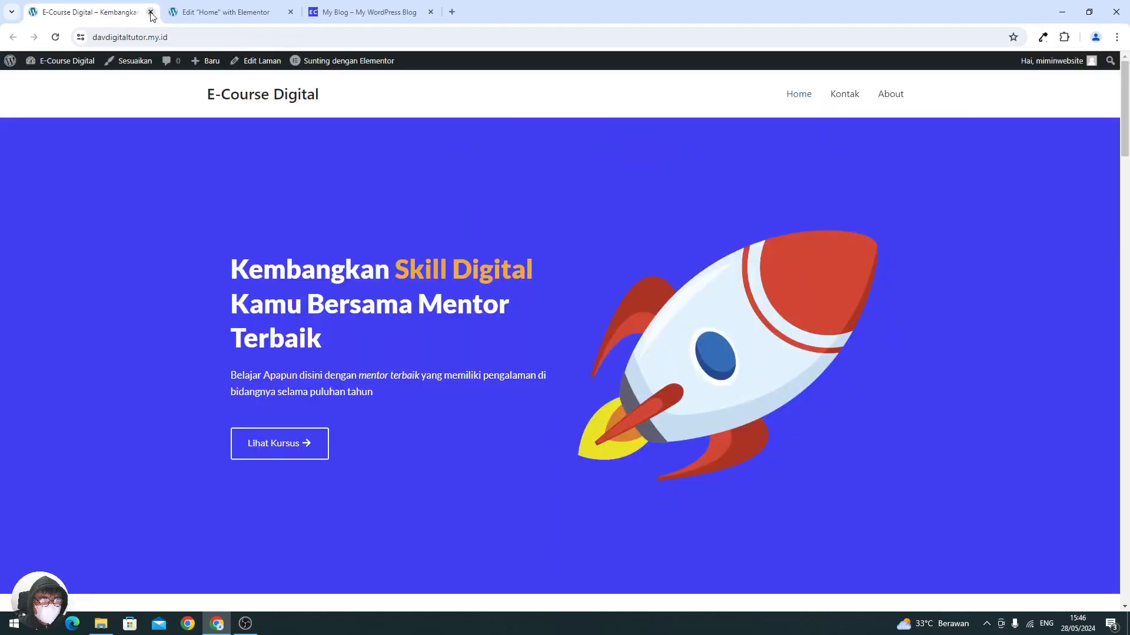